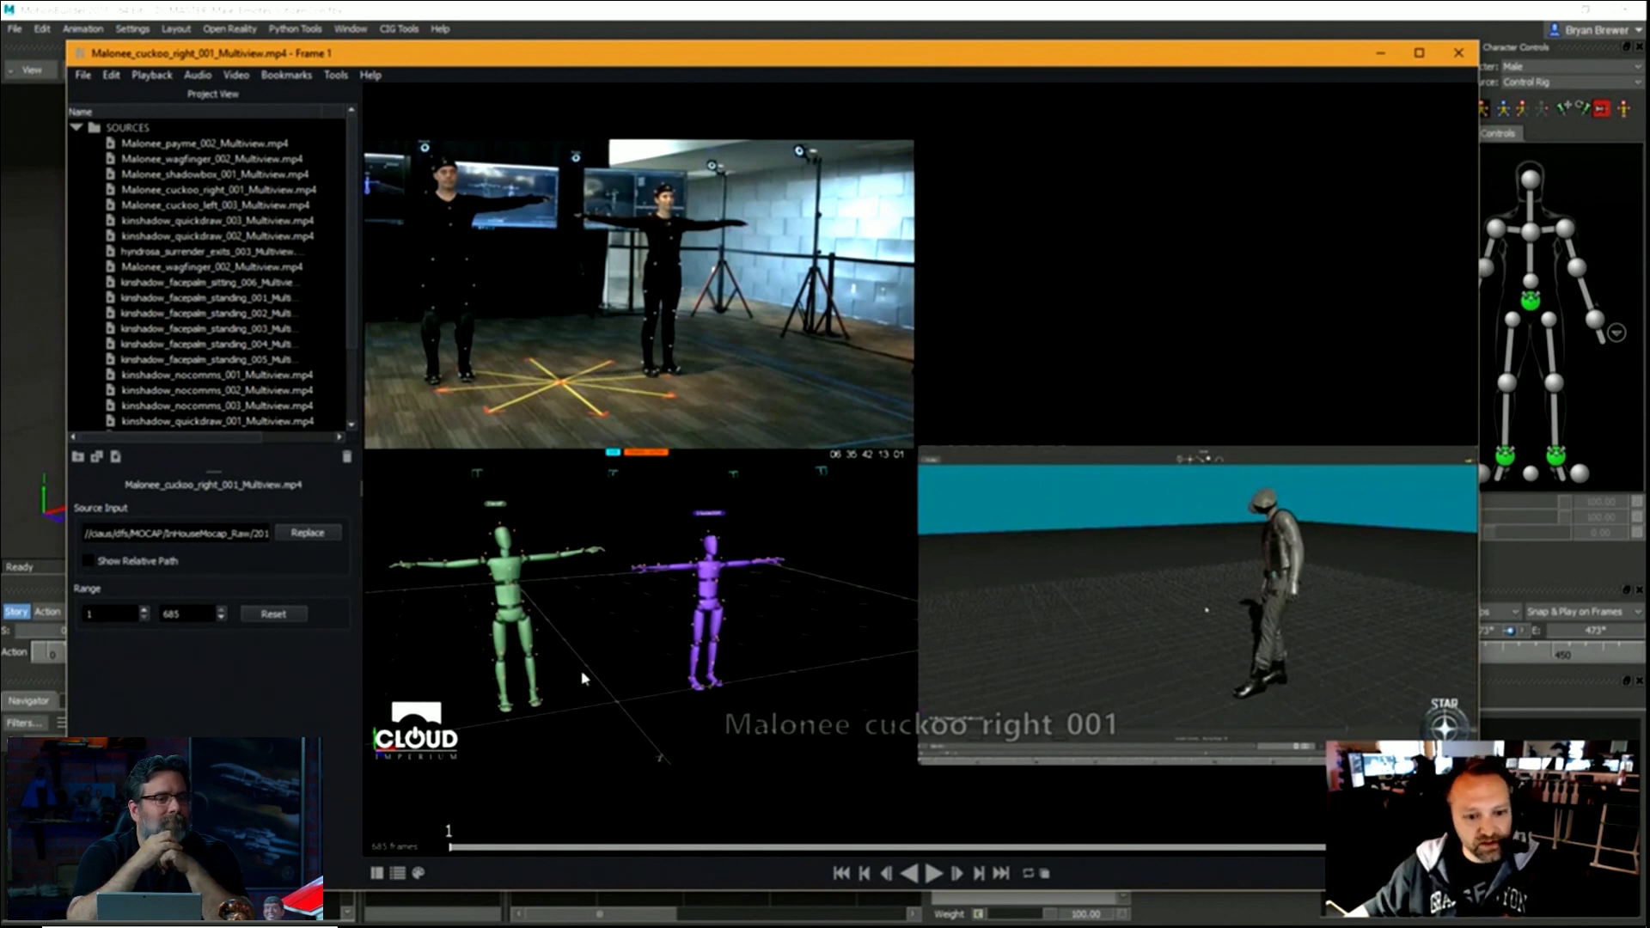
Play the multiview reference videos Malonee_cuckoo_right_001, kinshadow_facepalm_standing_002 and kinshadow_quickdraw_002.
left_click(933, 878)
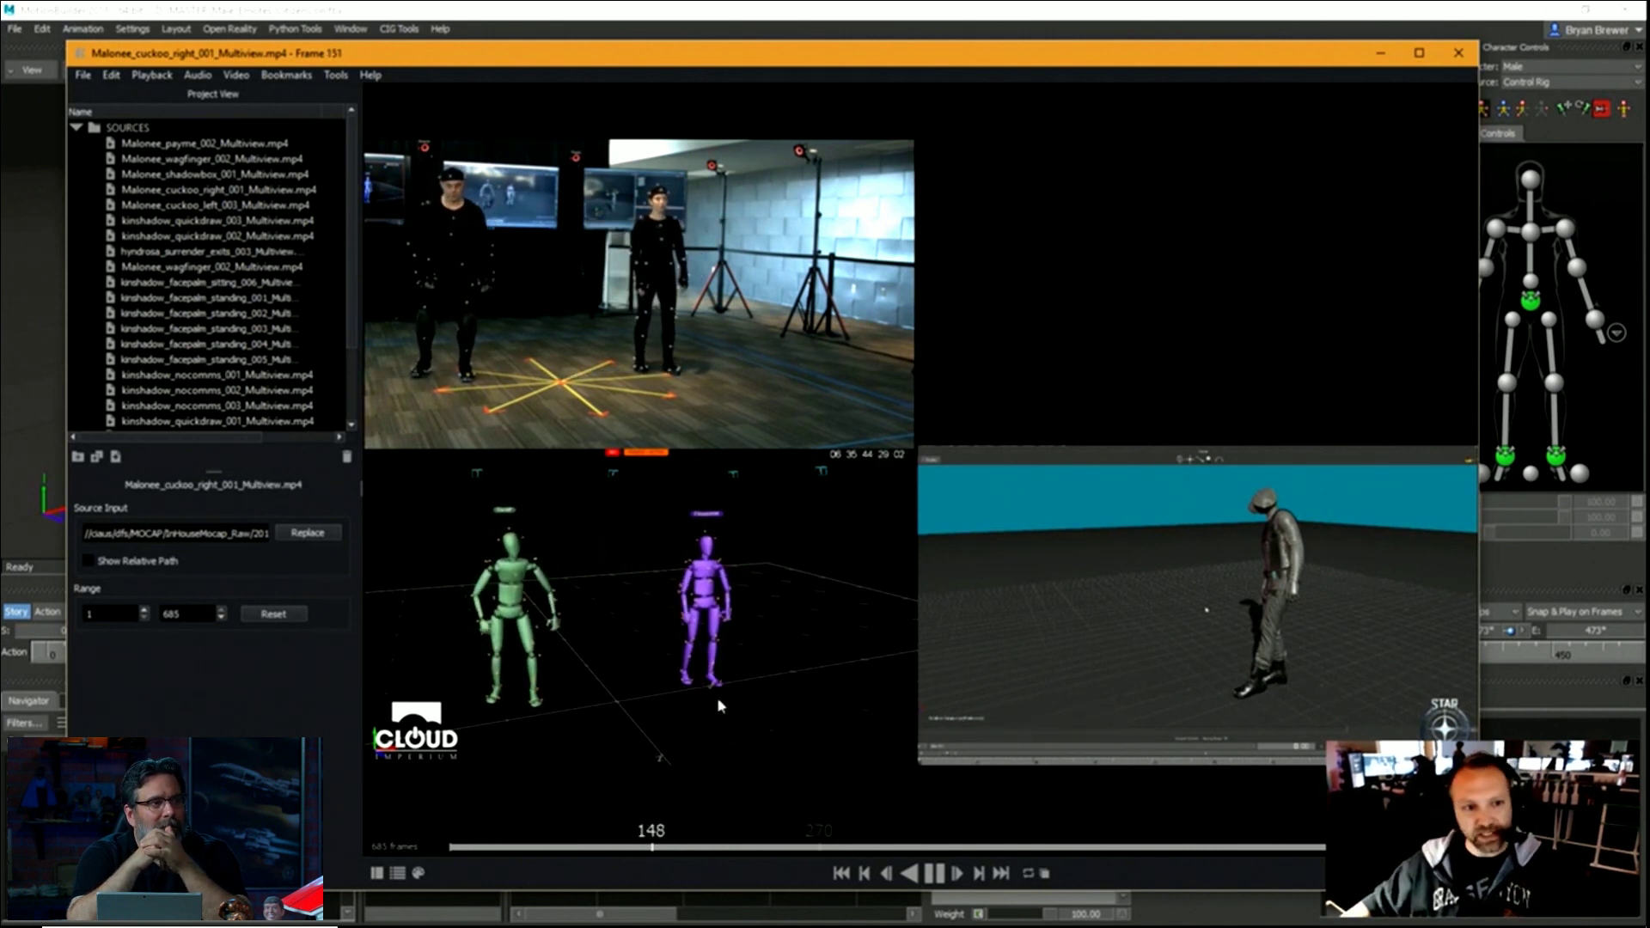
double_click(230, 315)
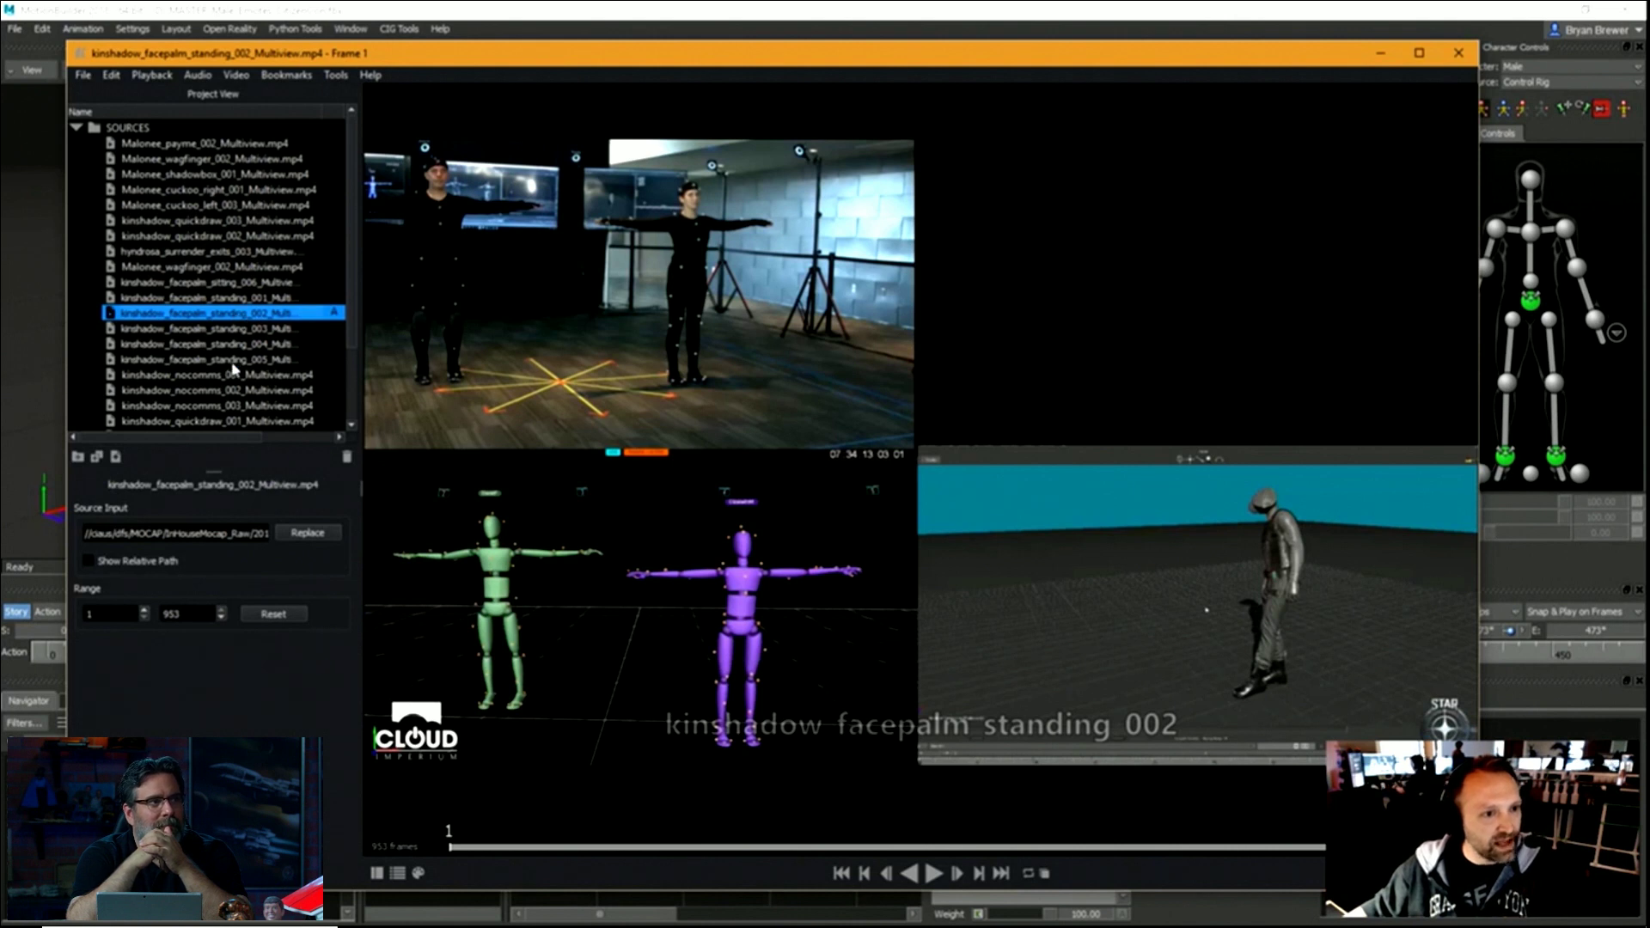
left_click(935, 875)
scroll(247, 404, "down", 2)
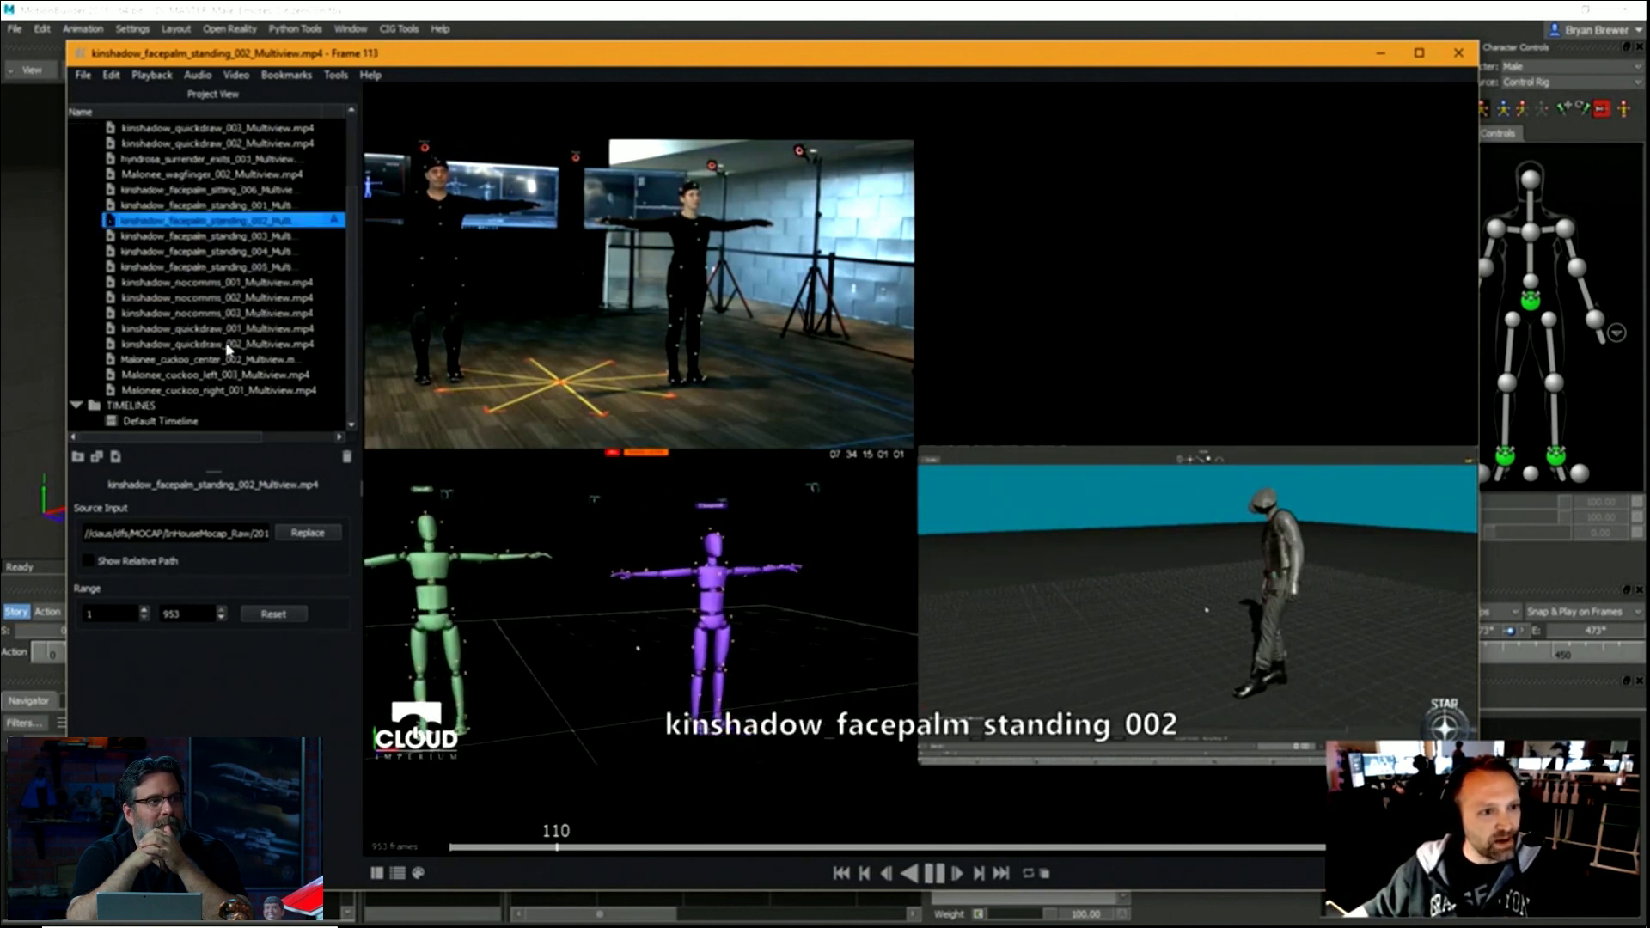
double_click(220, 346)
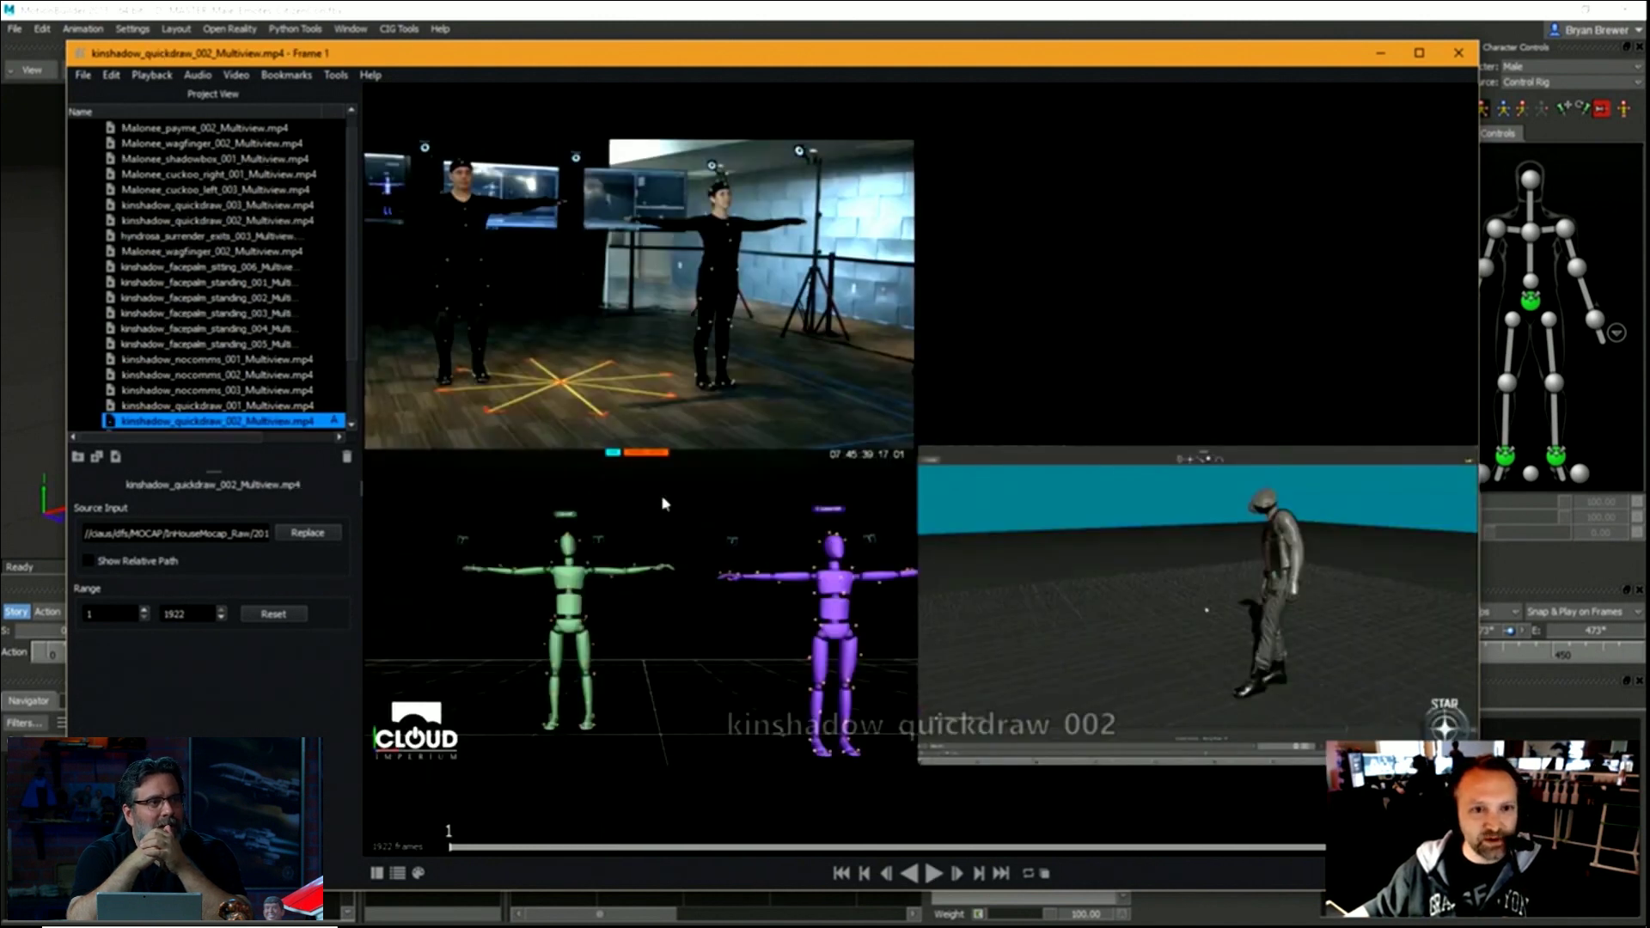
left_click(935, 875)
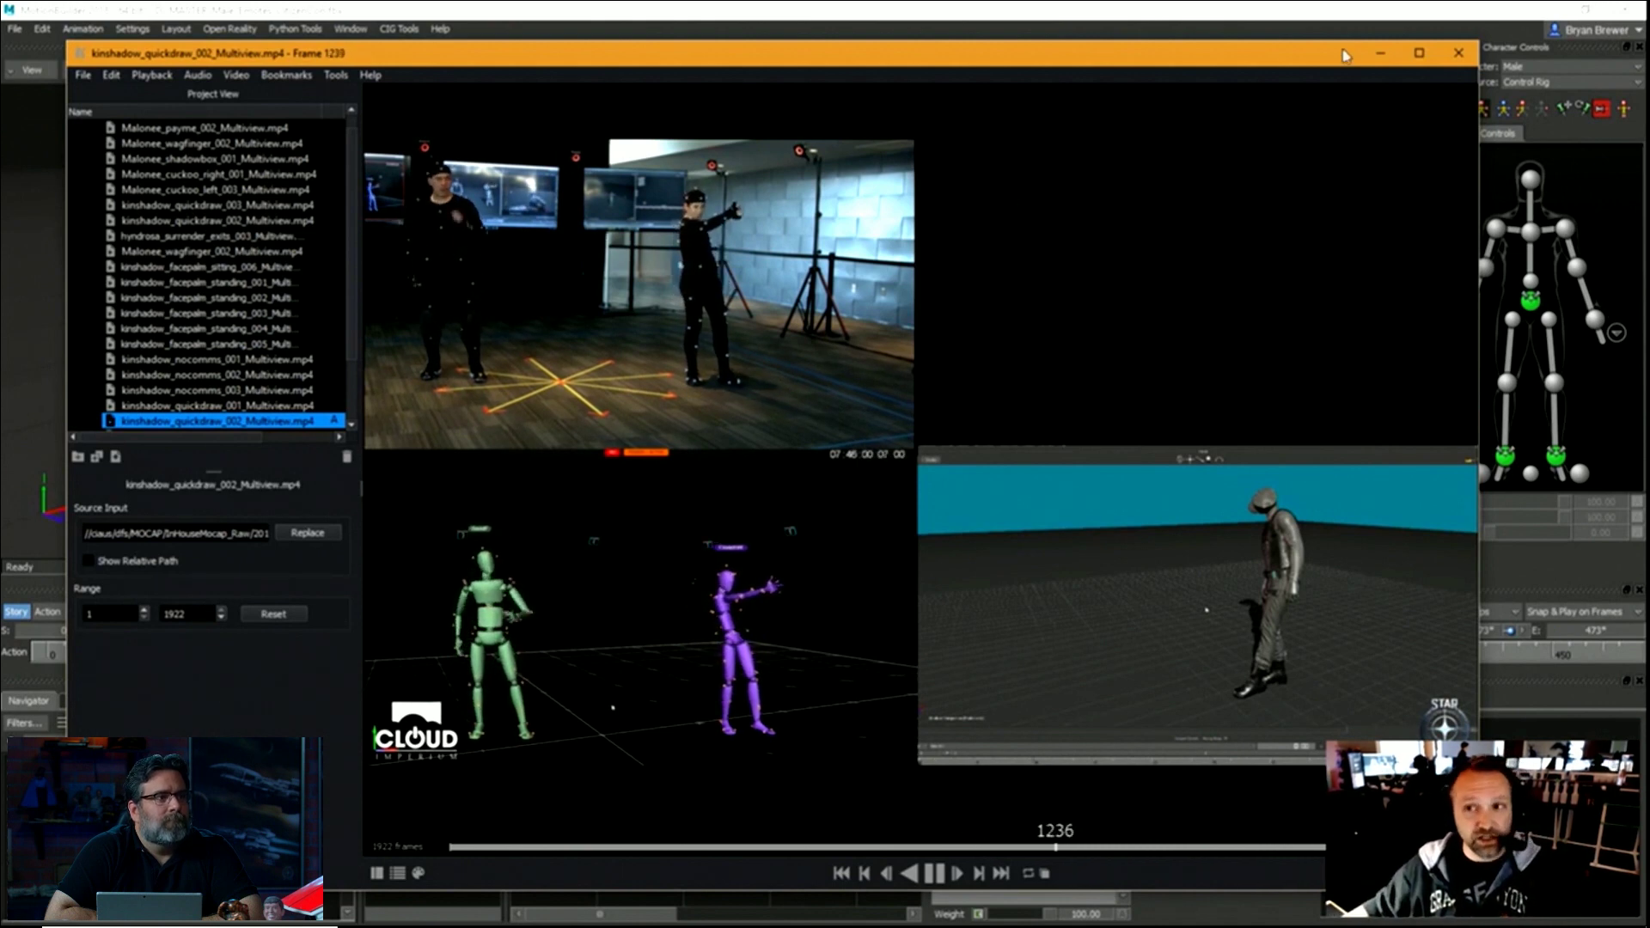
Switch to MotionBuilder and play the Malonee_shieldeyes_002 take from its beginning to review the captured motion.
left_click(1381, 55)
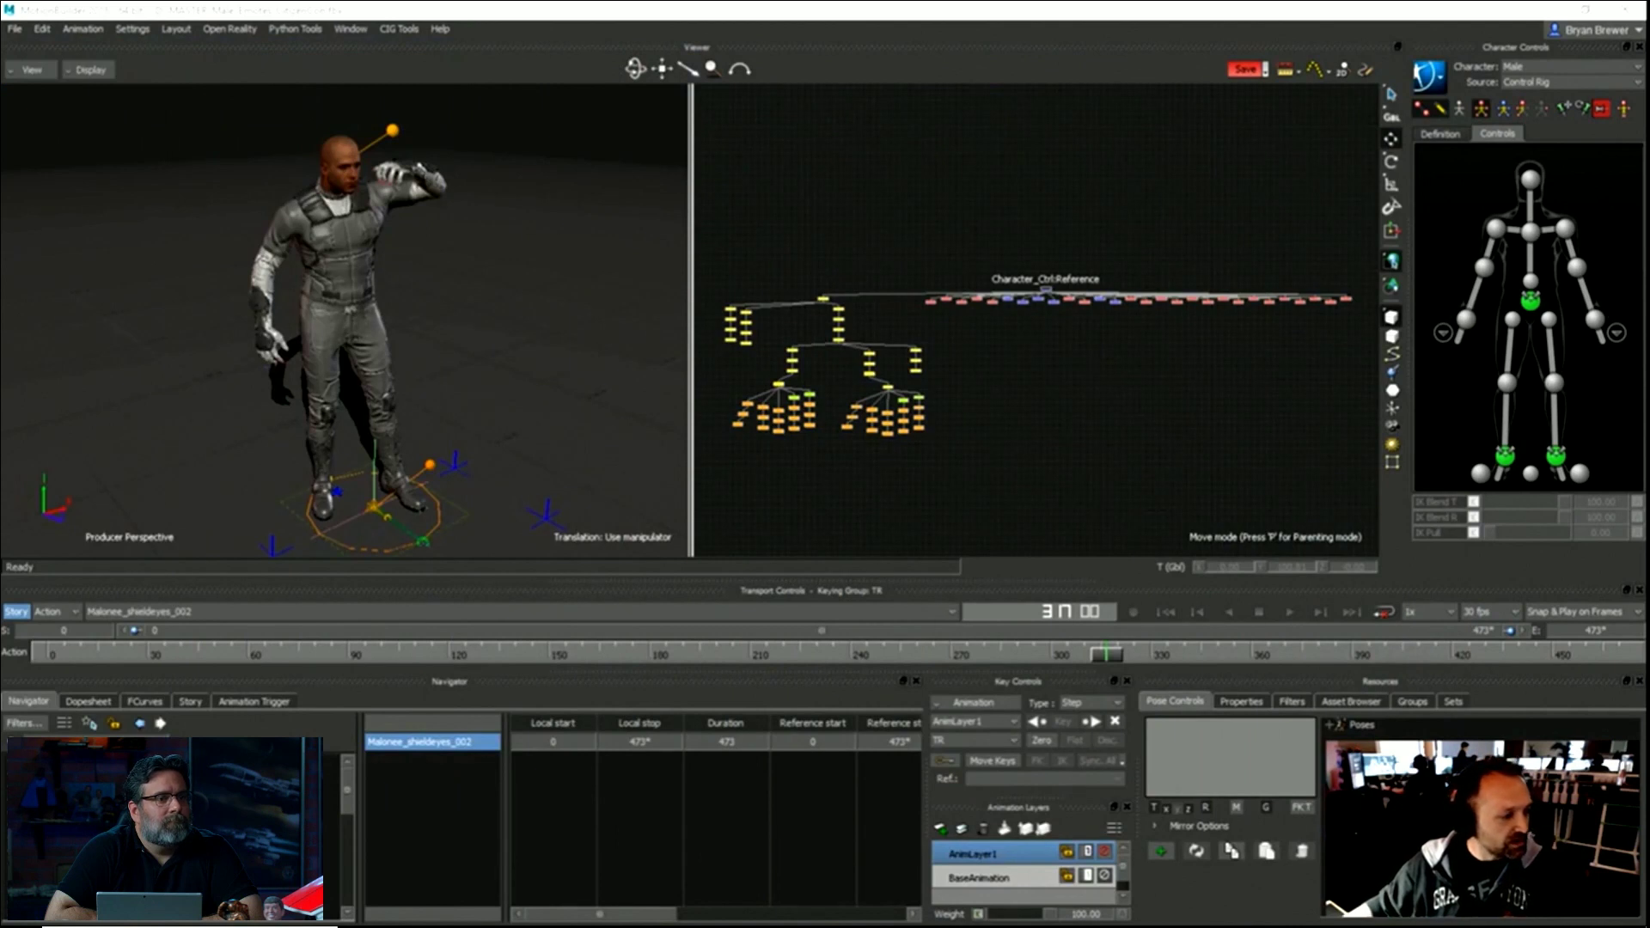
left_click(465, 222)
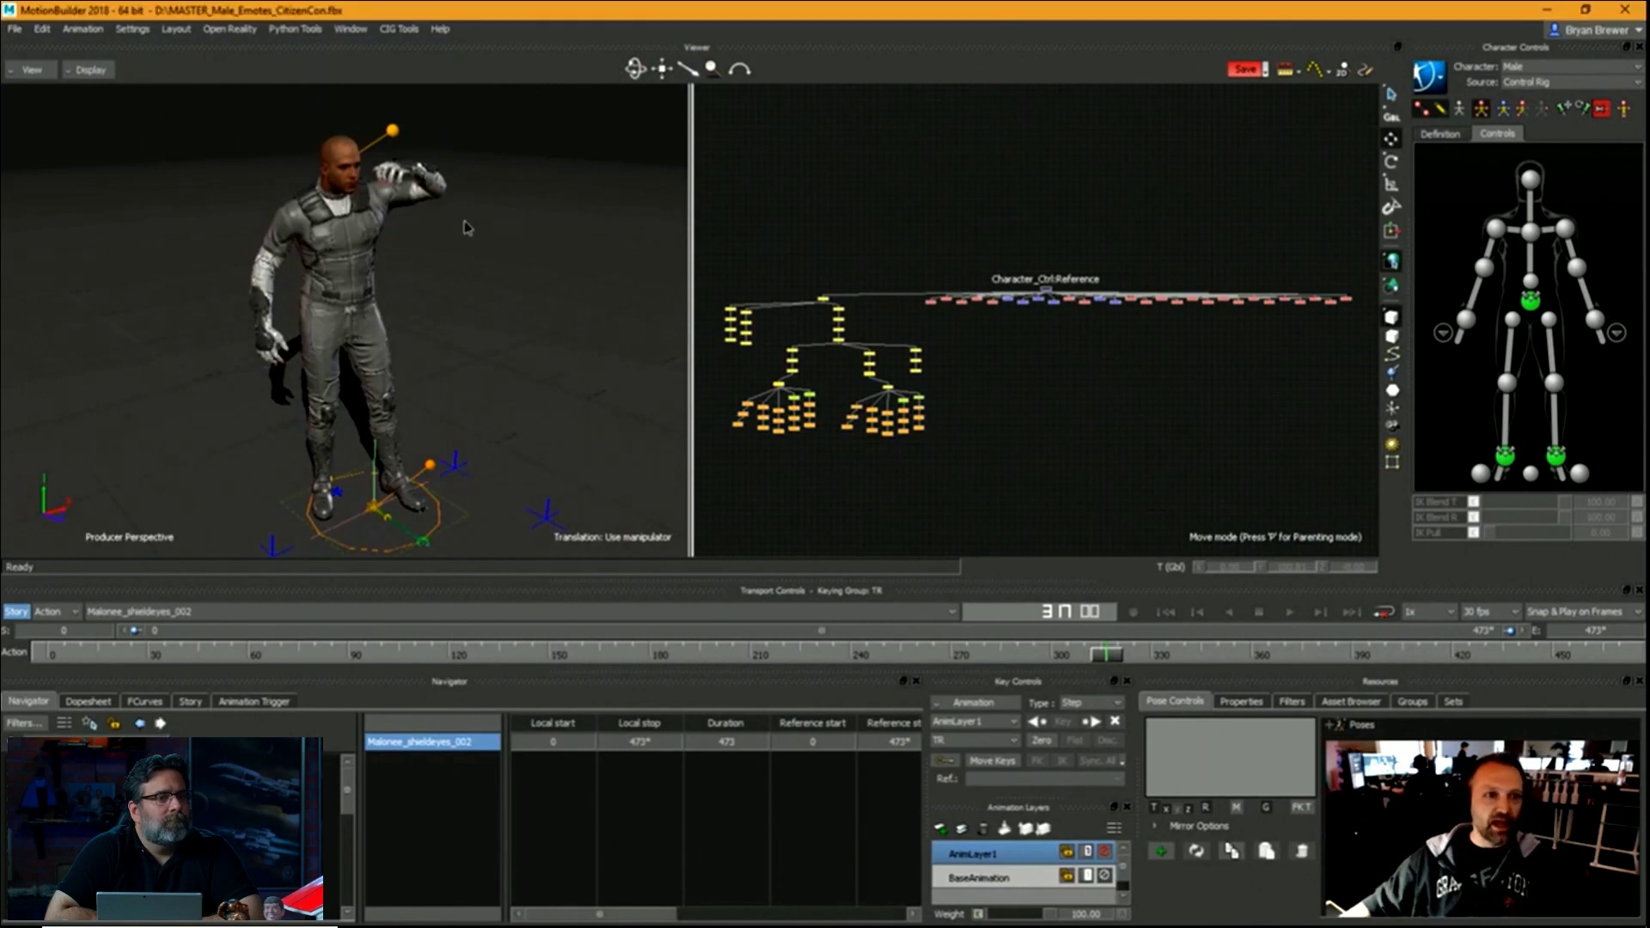
left_click_drag(465, 221, 527, 391, "ctrl+shift")
left_click_drag(1107, 657, 43, 647)
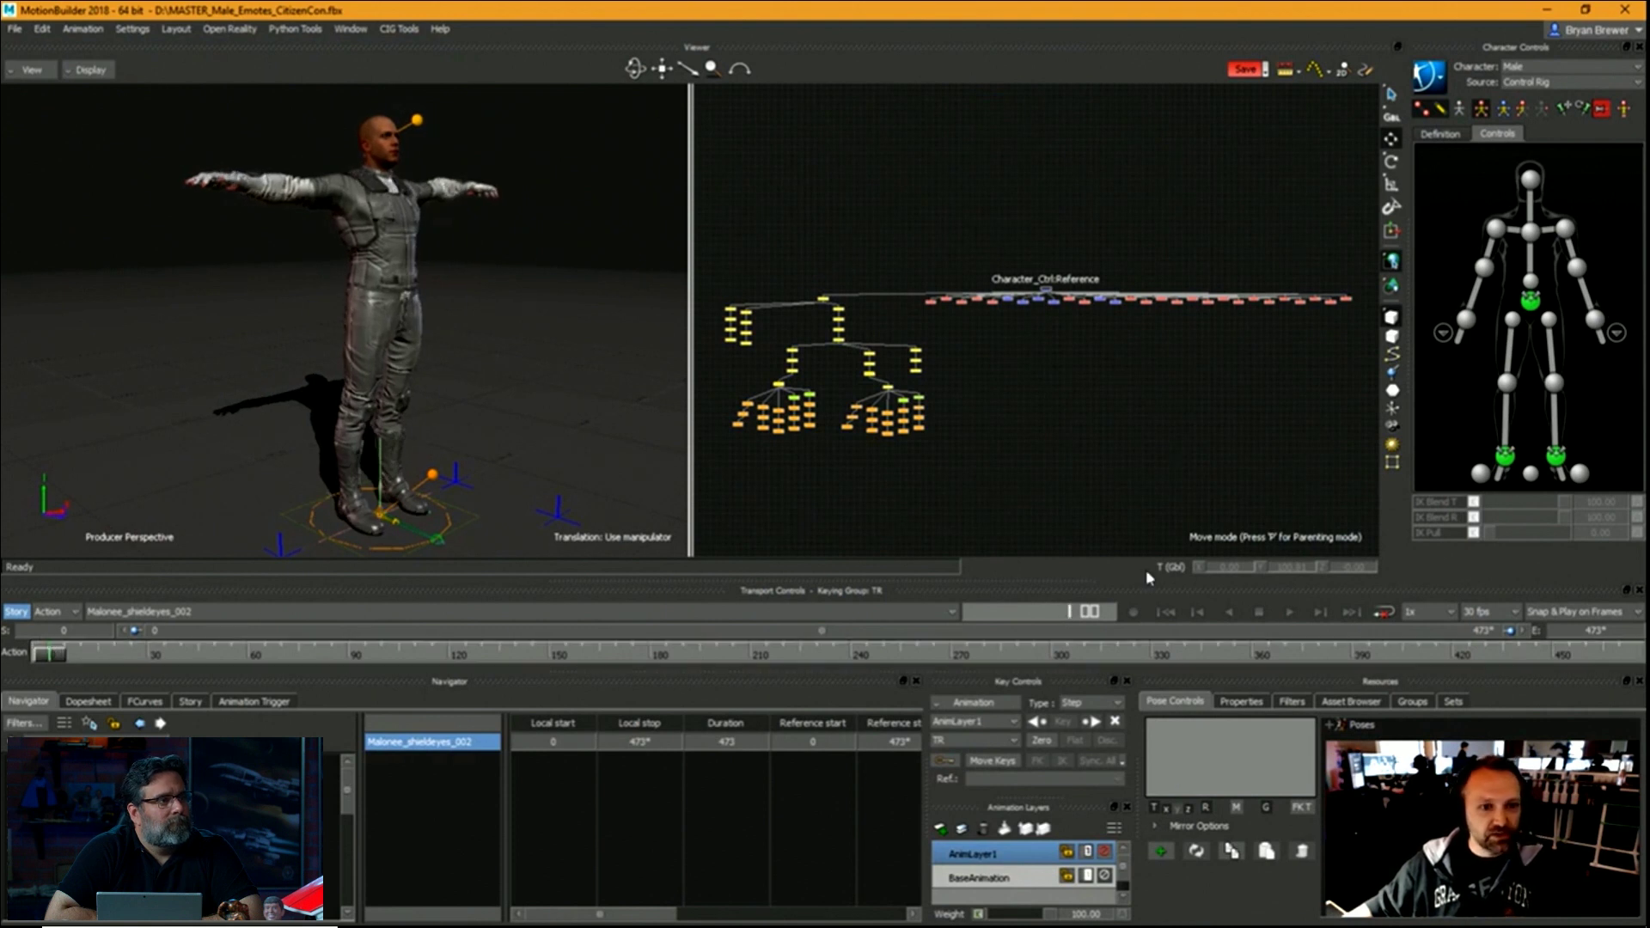
key("space")
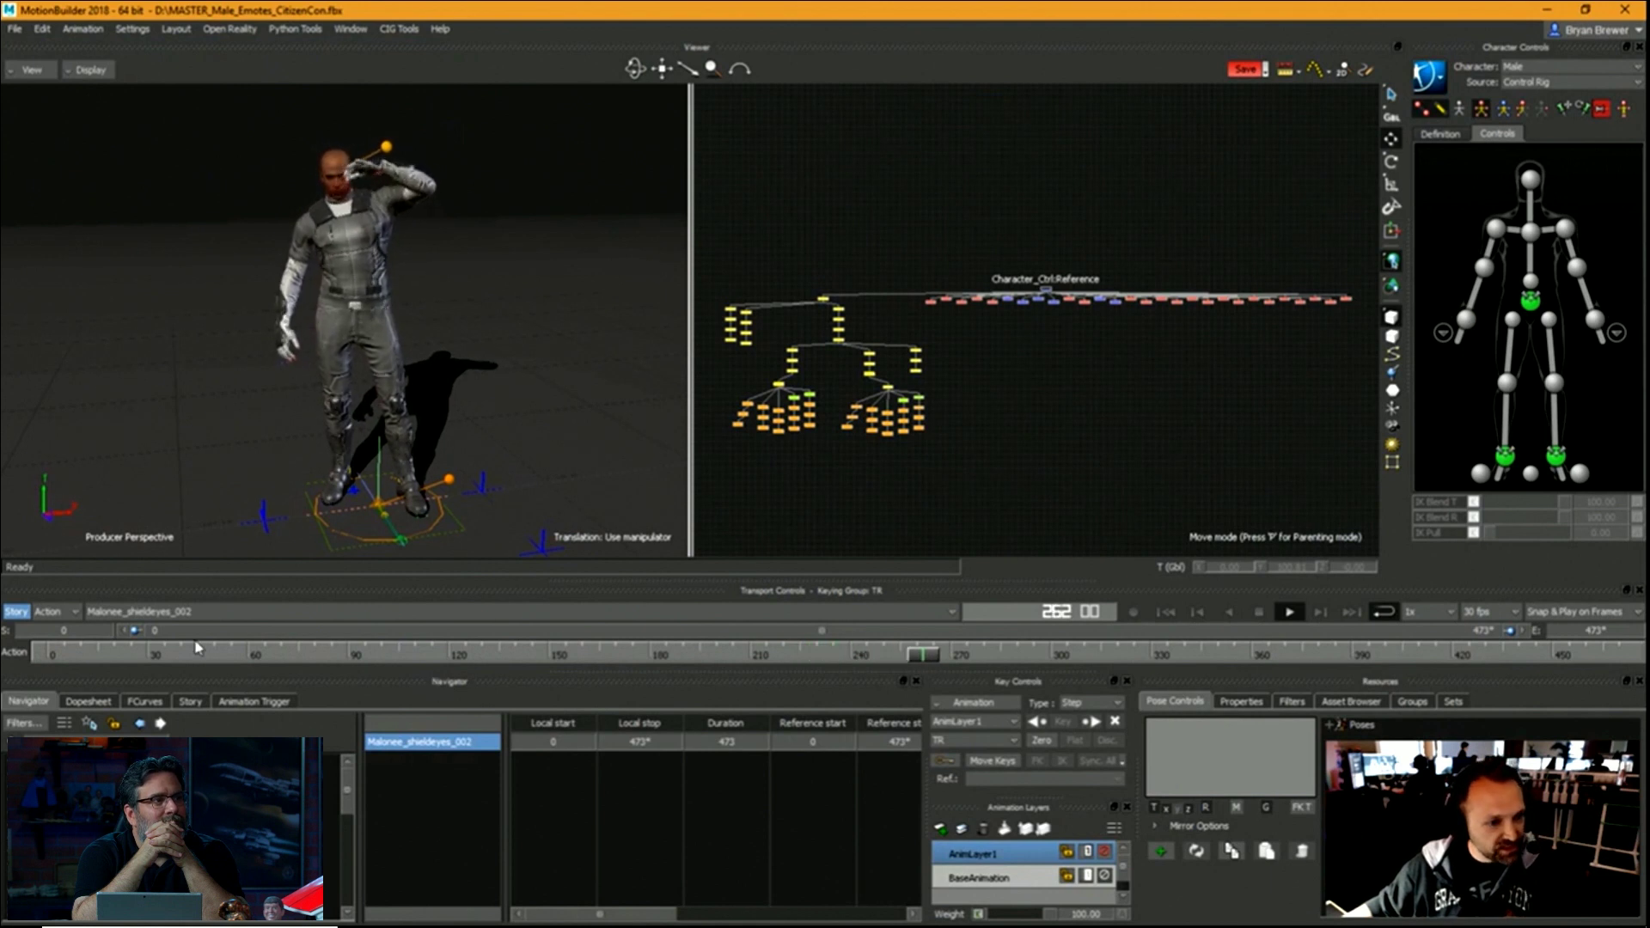
left_click_drag(350, 519, 507, 468, "ctrl+shift")
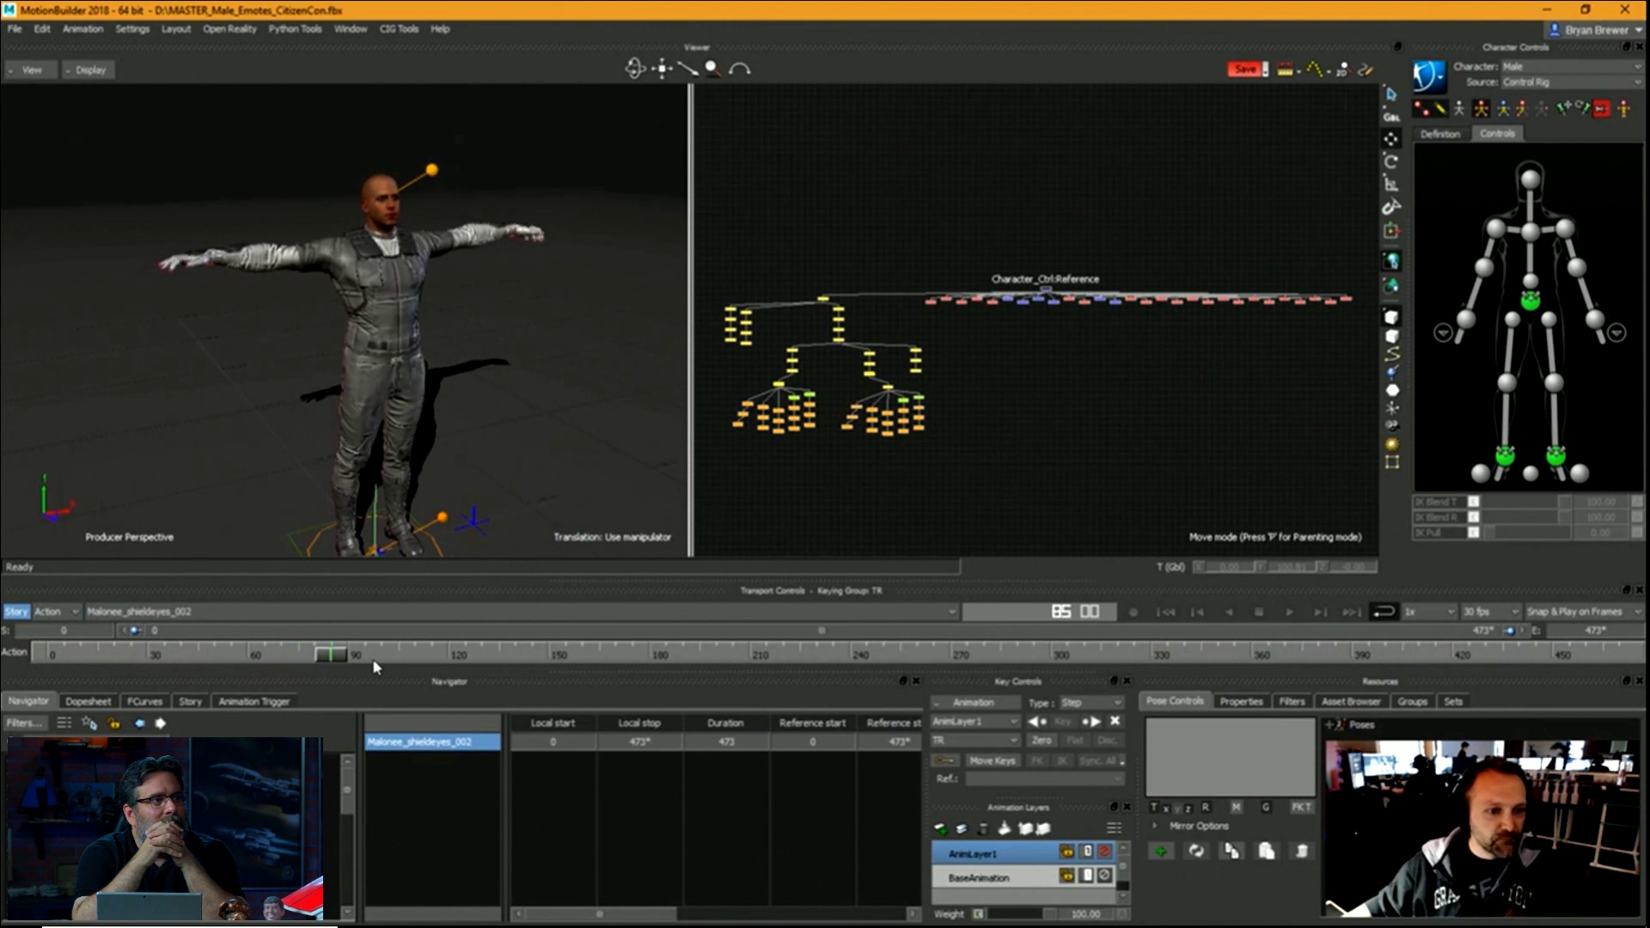
Find the standing pose before the shield-eyes gesture and set the take's start to frame 193.
left_click_drag(352, 659, 682, 671)
left_click_drag(699, 667, 699, 667)
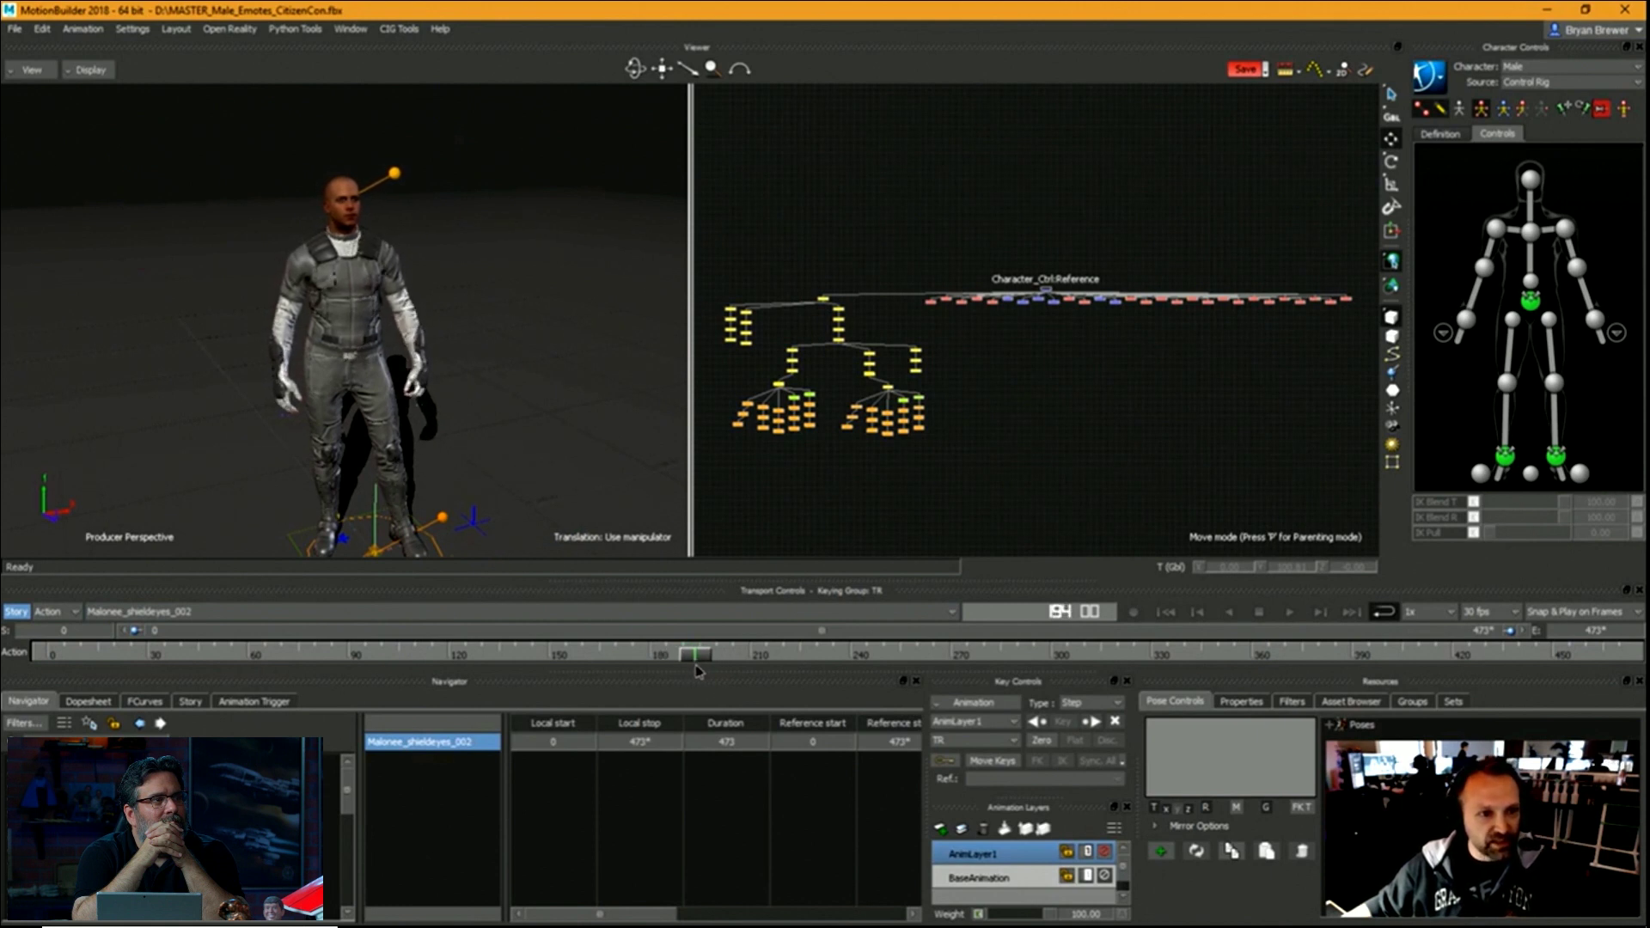
left_click(92, 632)
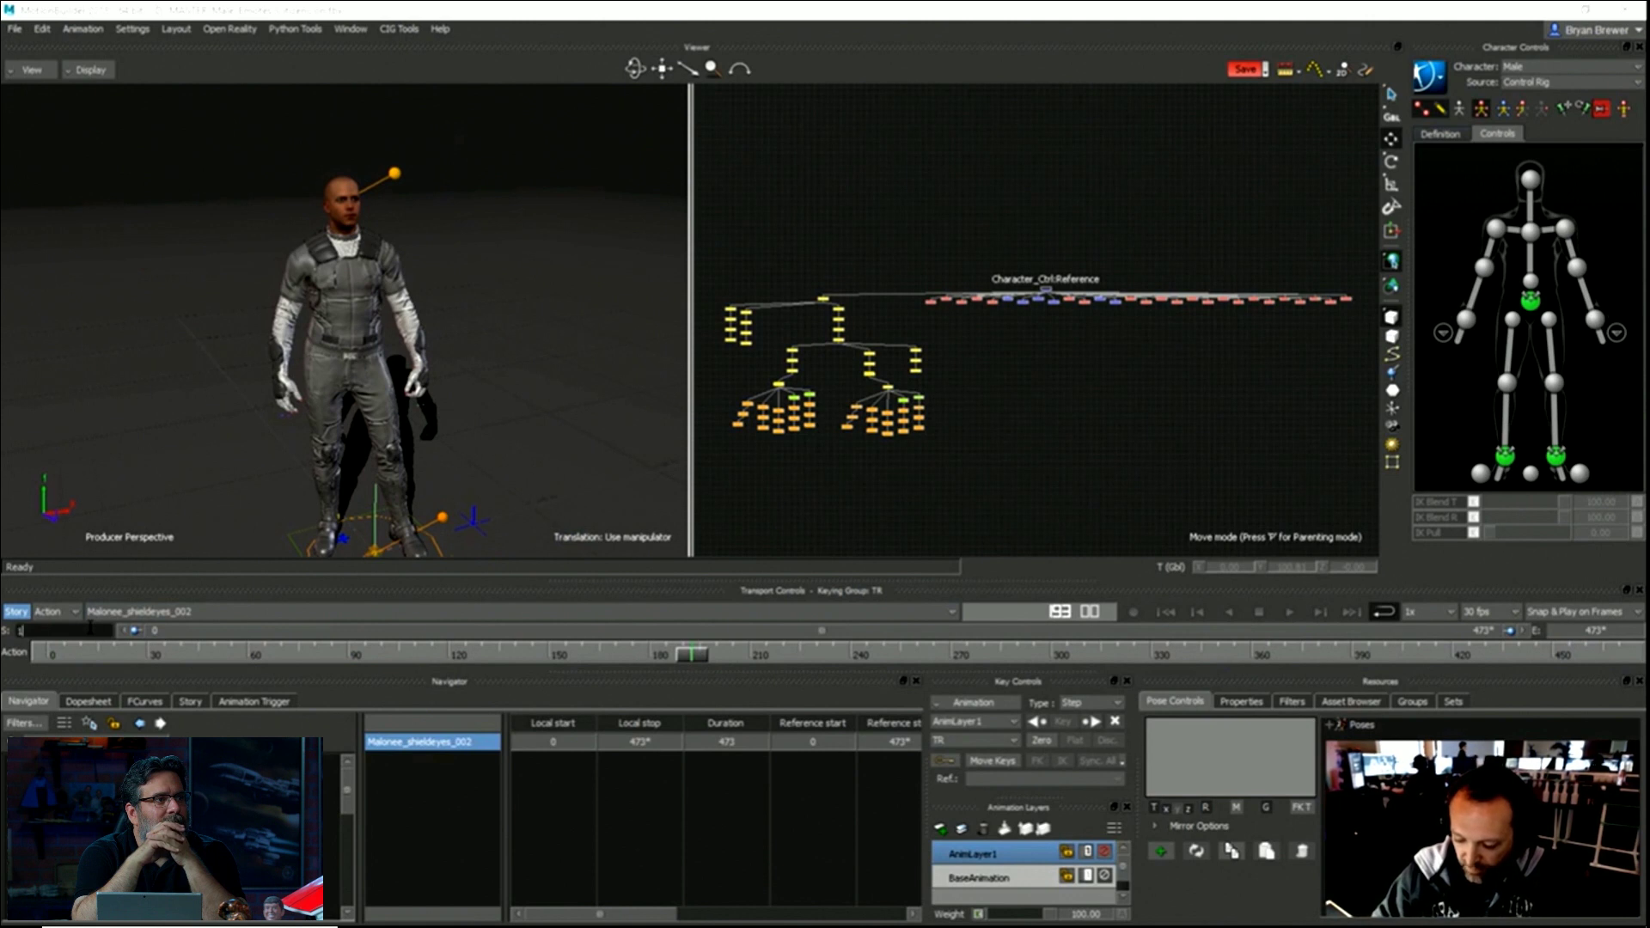
key("Return")
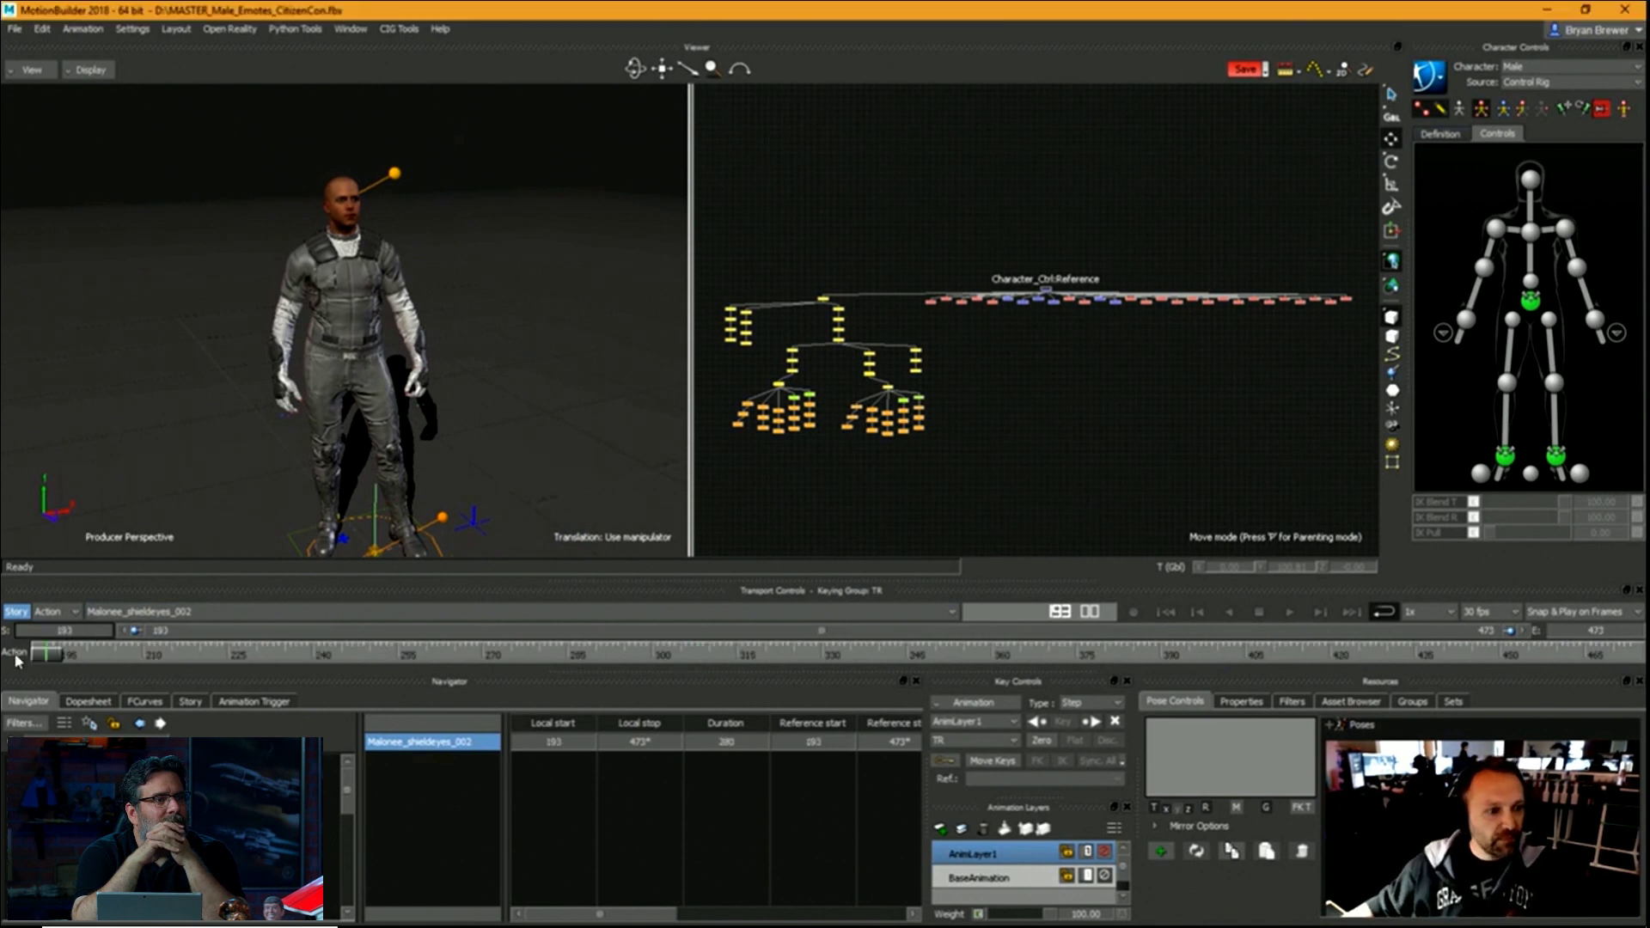
Find the standing pose after the shield-eyes gesture and set the take's end to frame 436.
left_click_drag(45, 655, 939, 702)
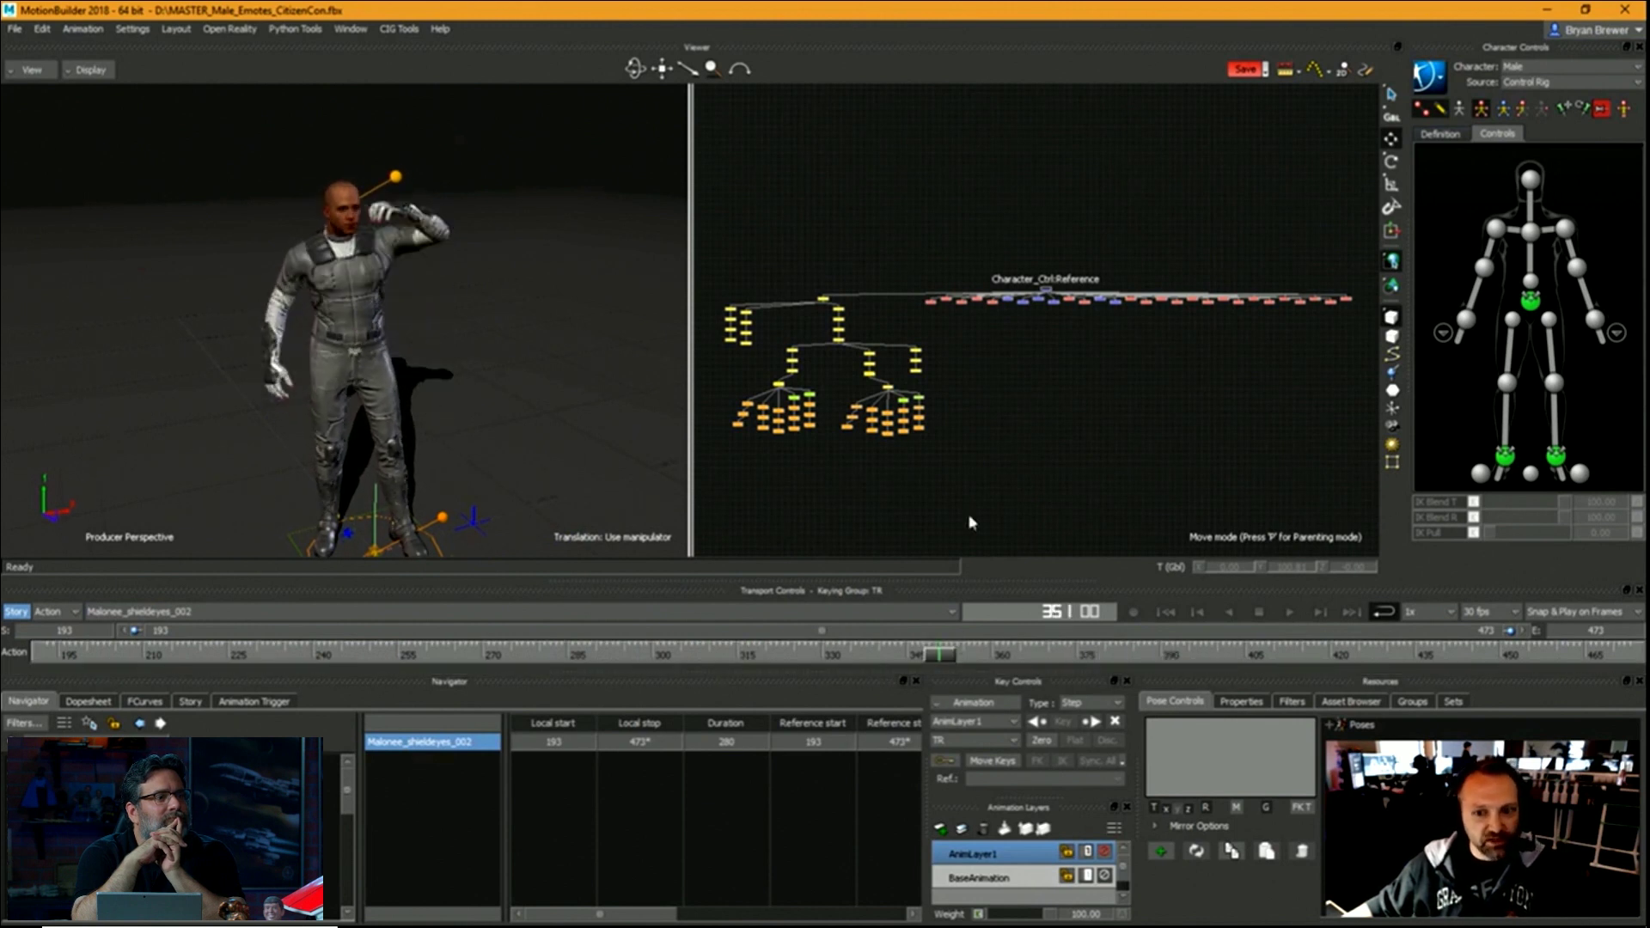
key("space")
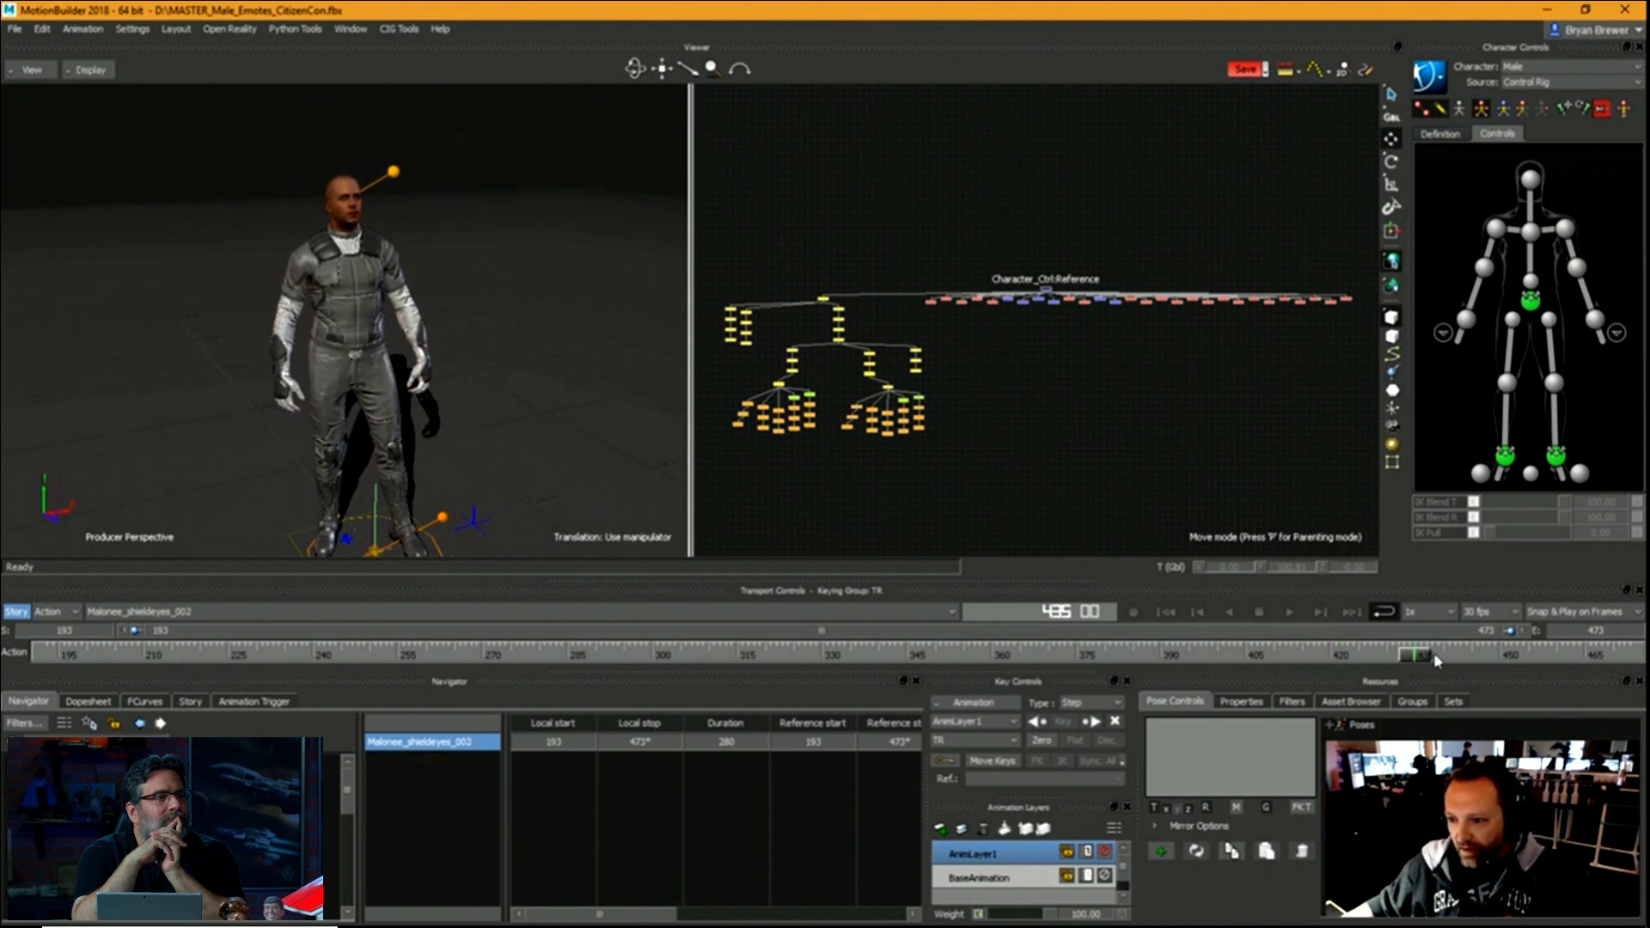
left_click(1418, 656)
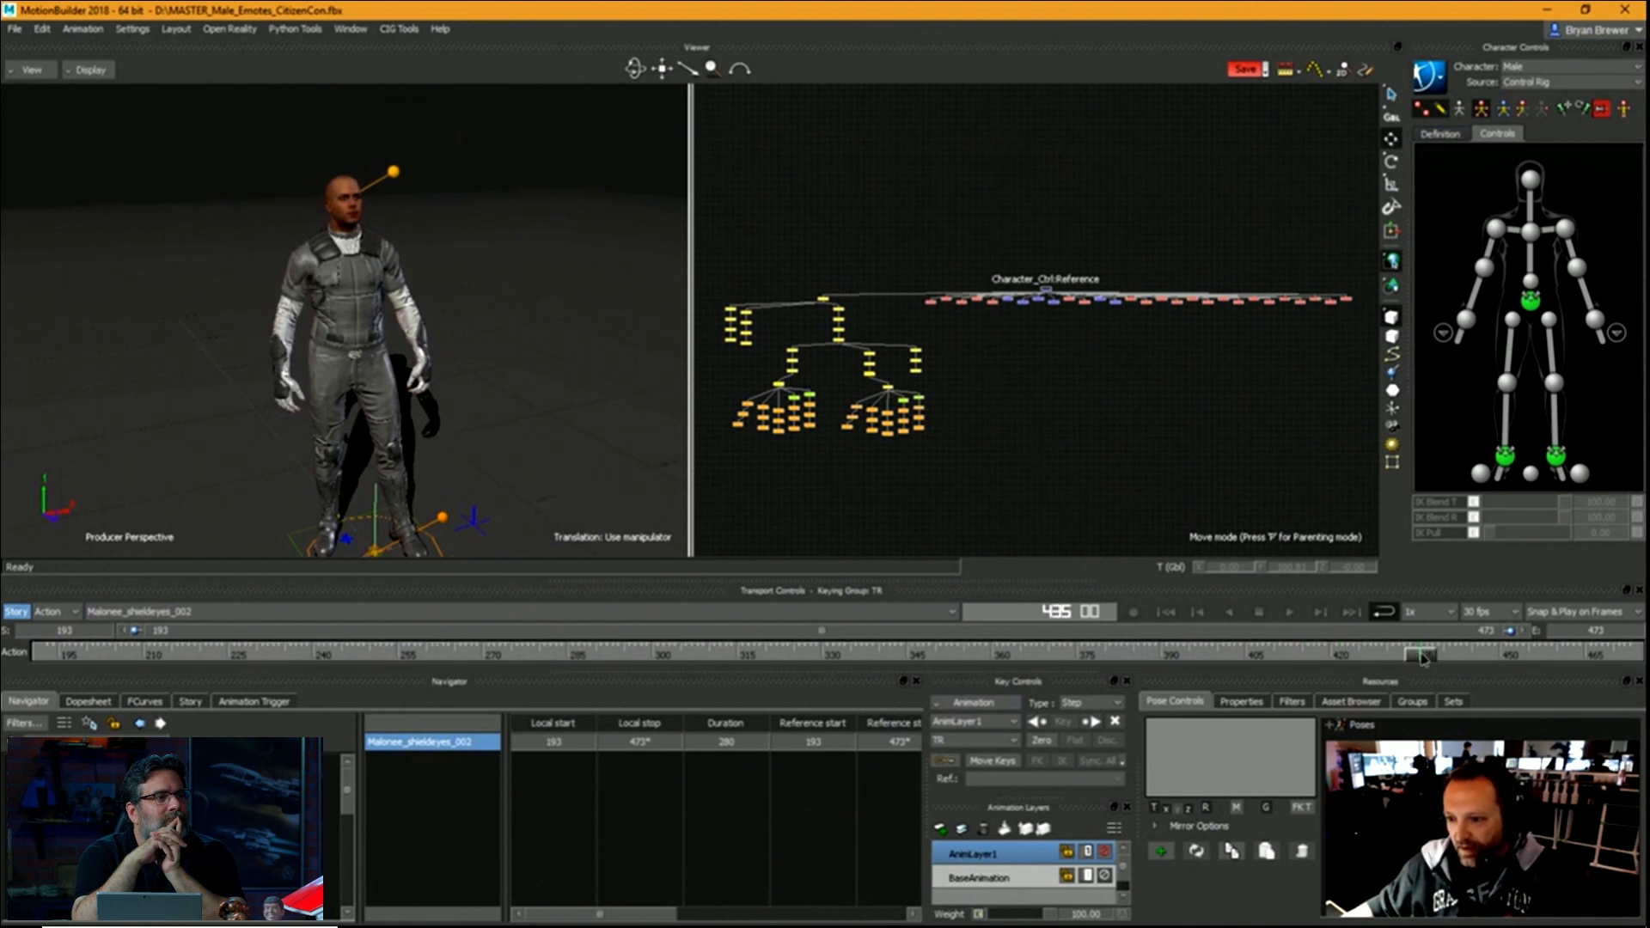
left_click(1624, 634)
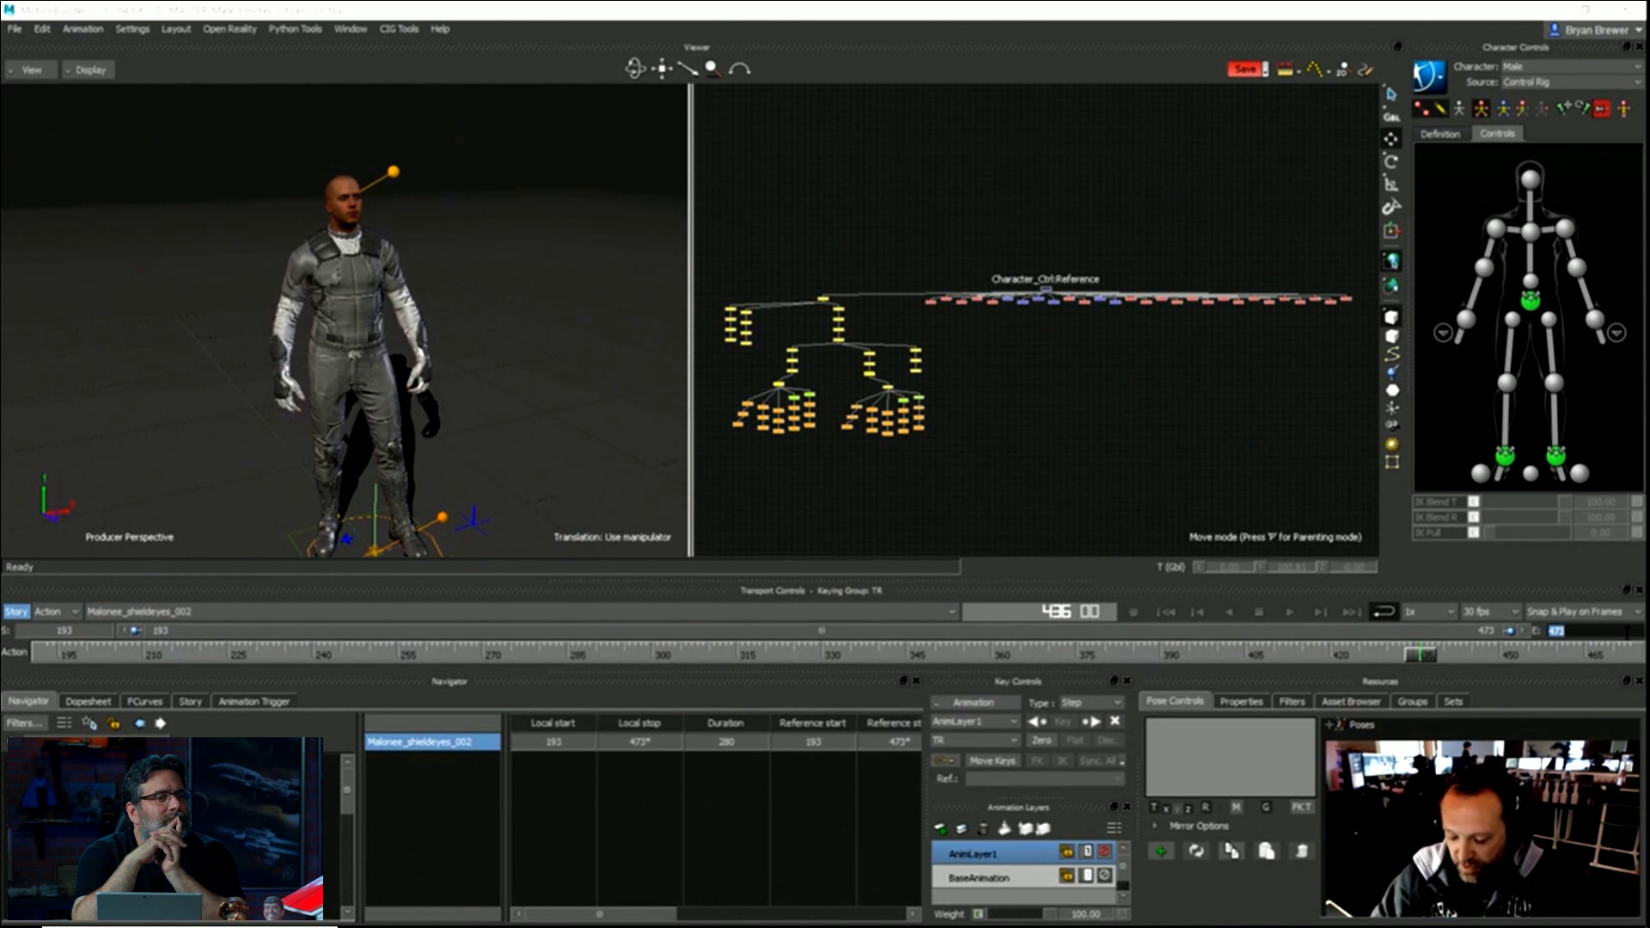
type("436")
key("Return")
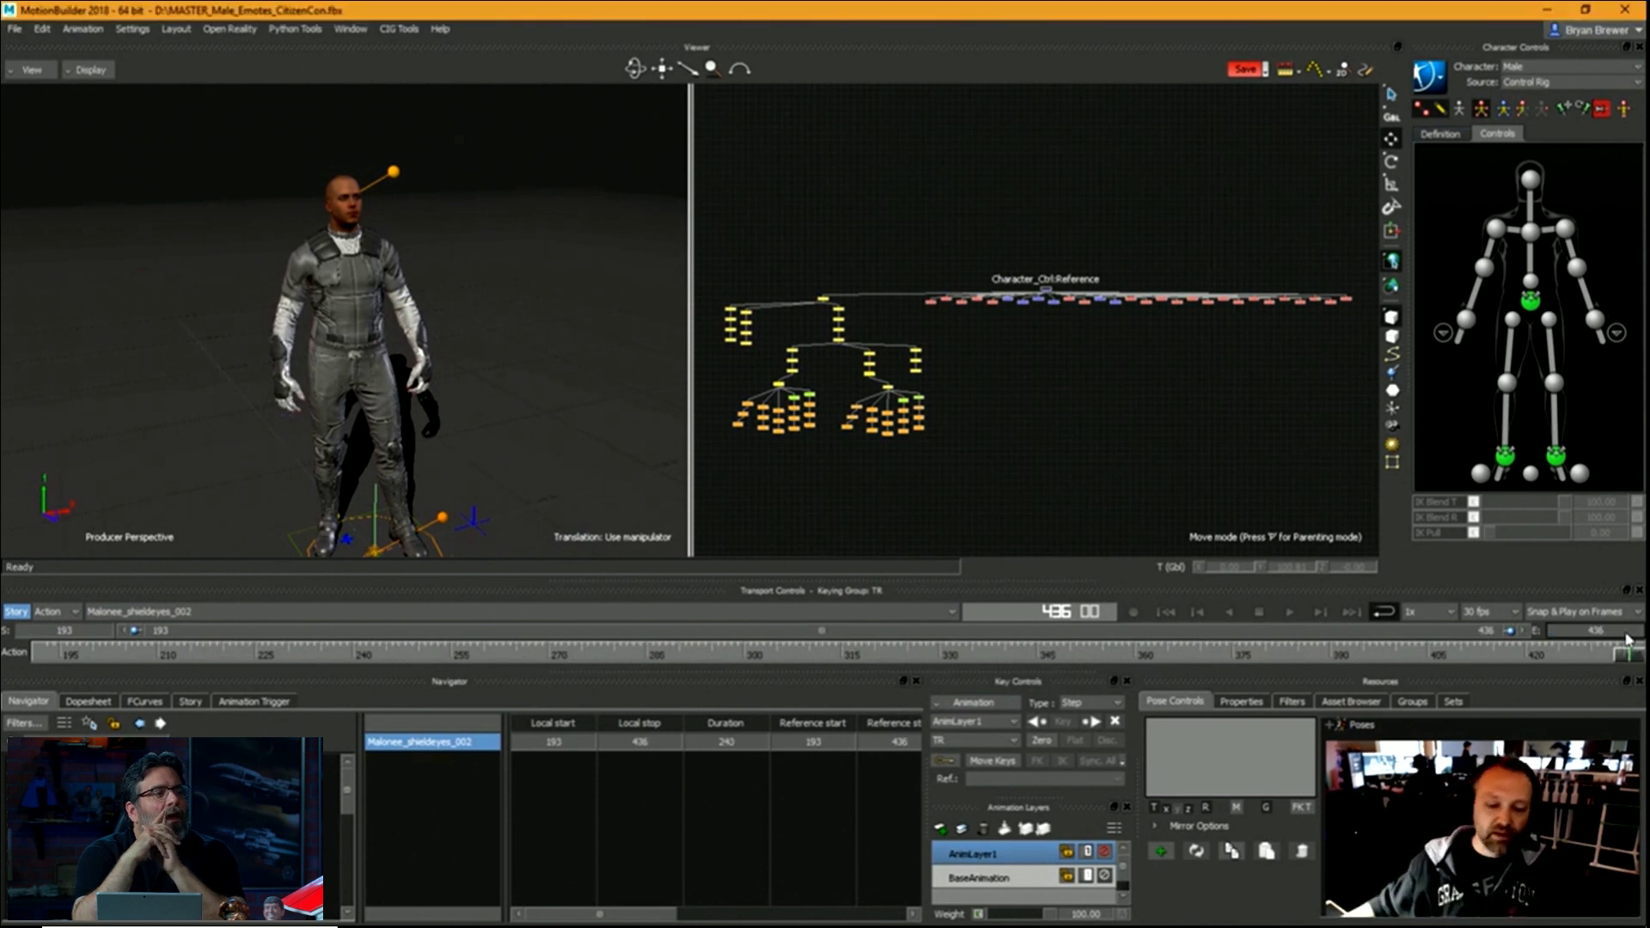
Show the Story timeline with an enlarged track area and return the playhead to frame 193.
left_click(89, 702)
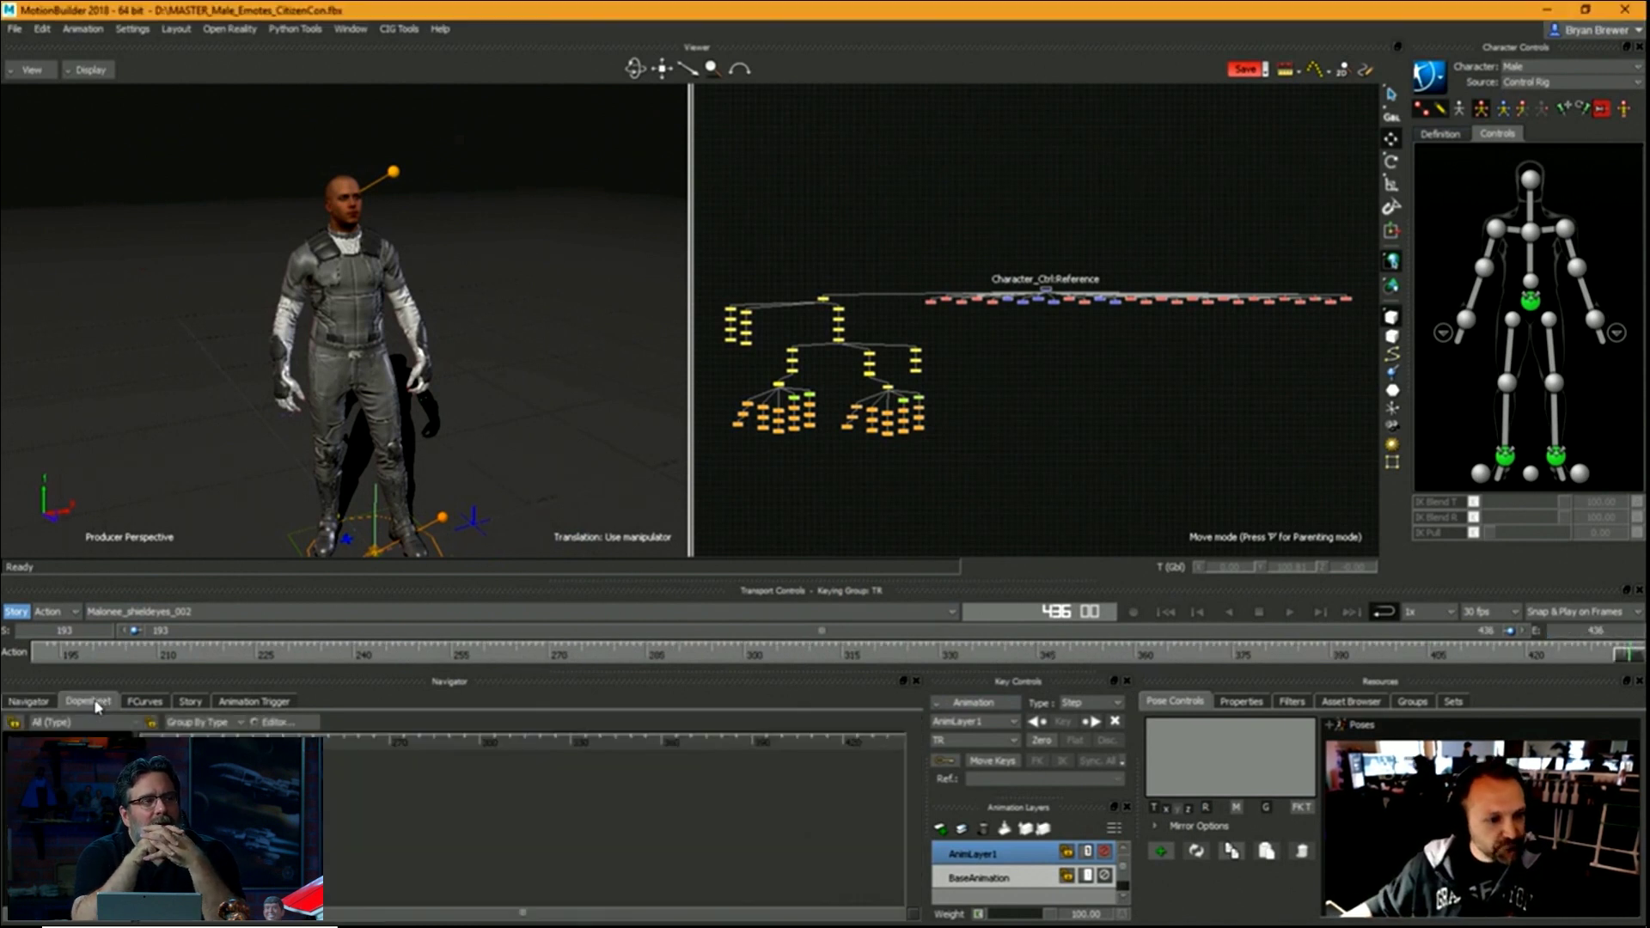
left_click(125, 708)
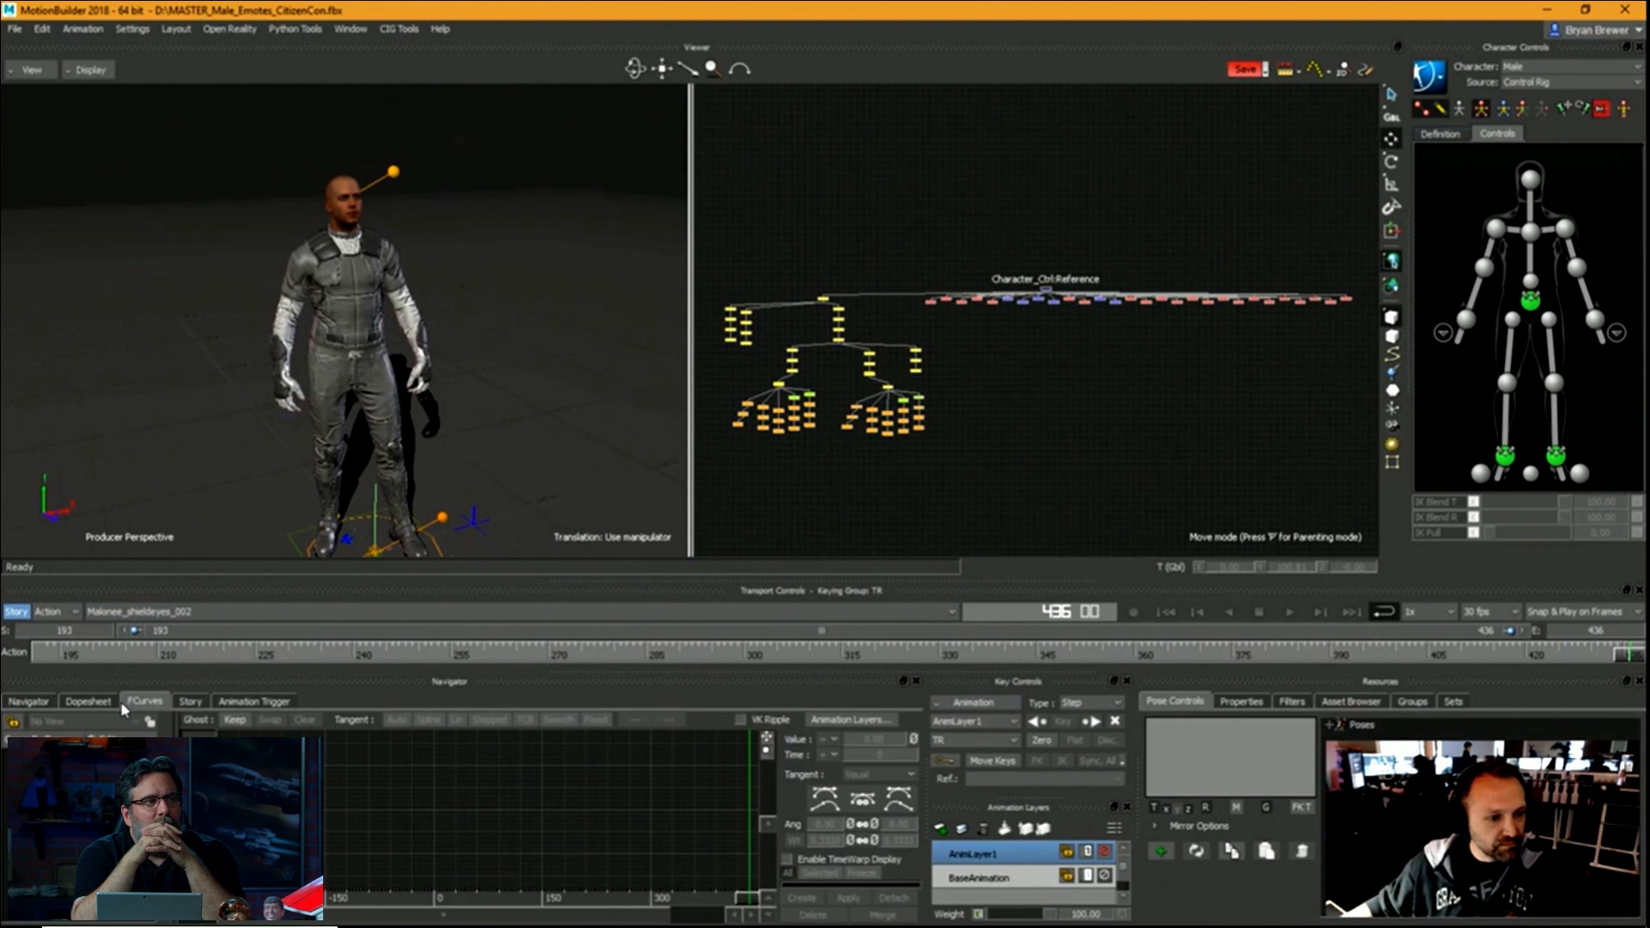
left_click(197, 703)
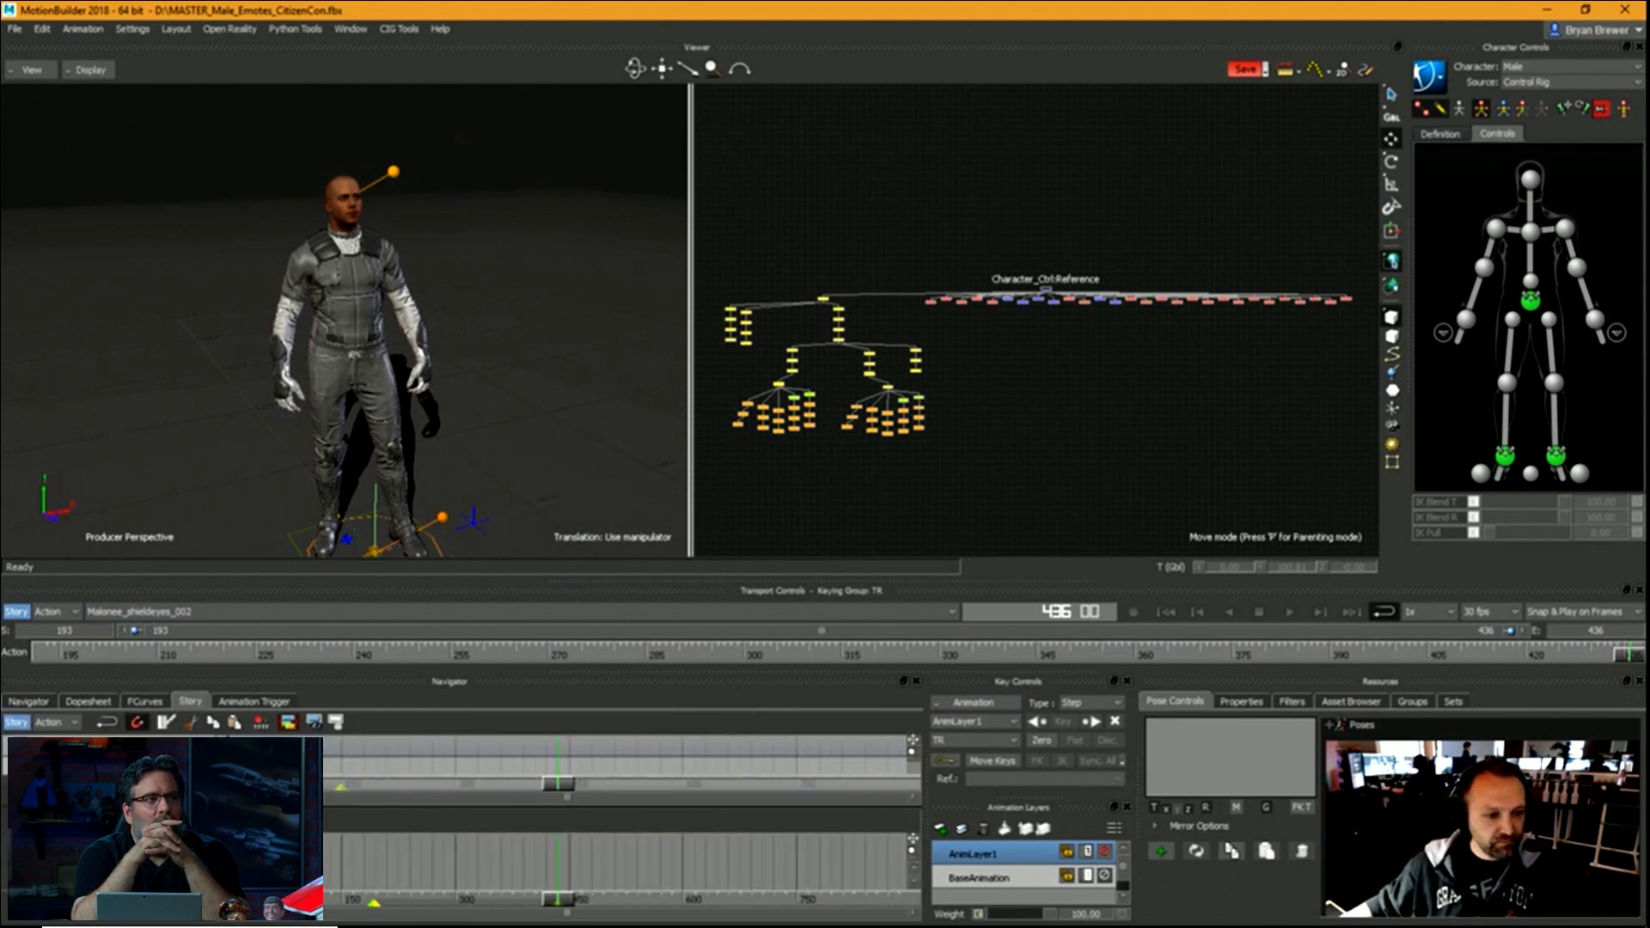
left_click_drag(197, 808, 197, 744)
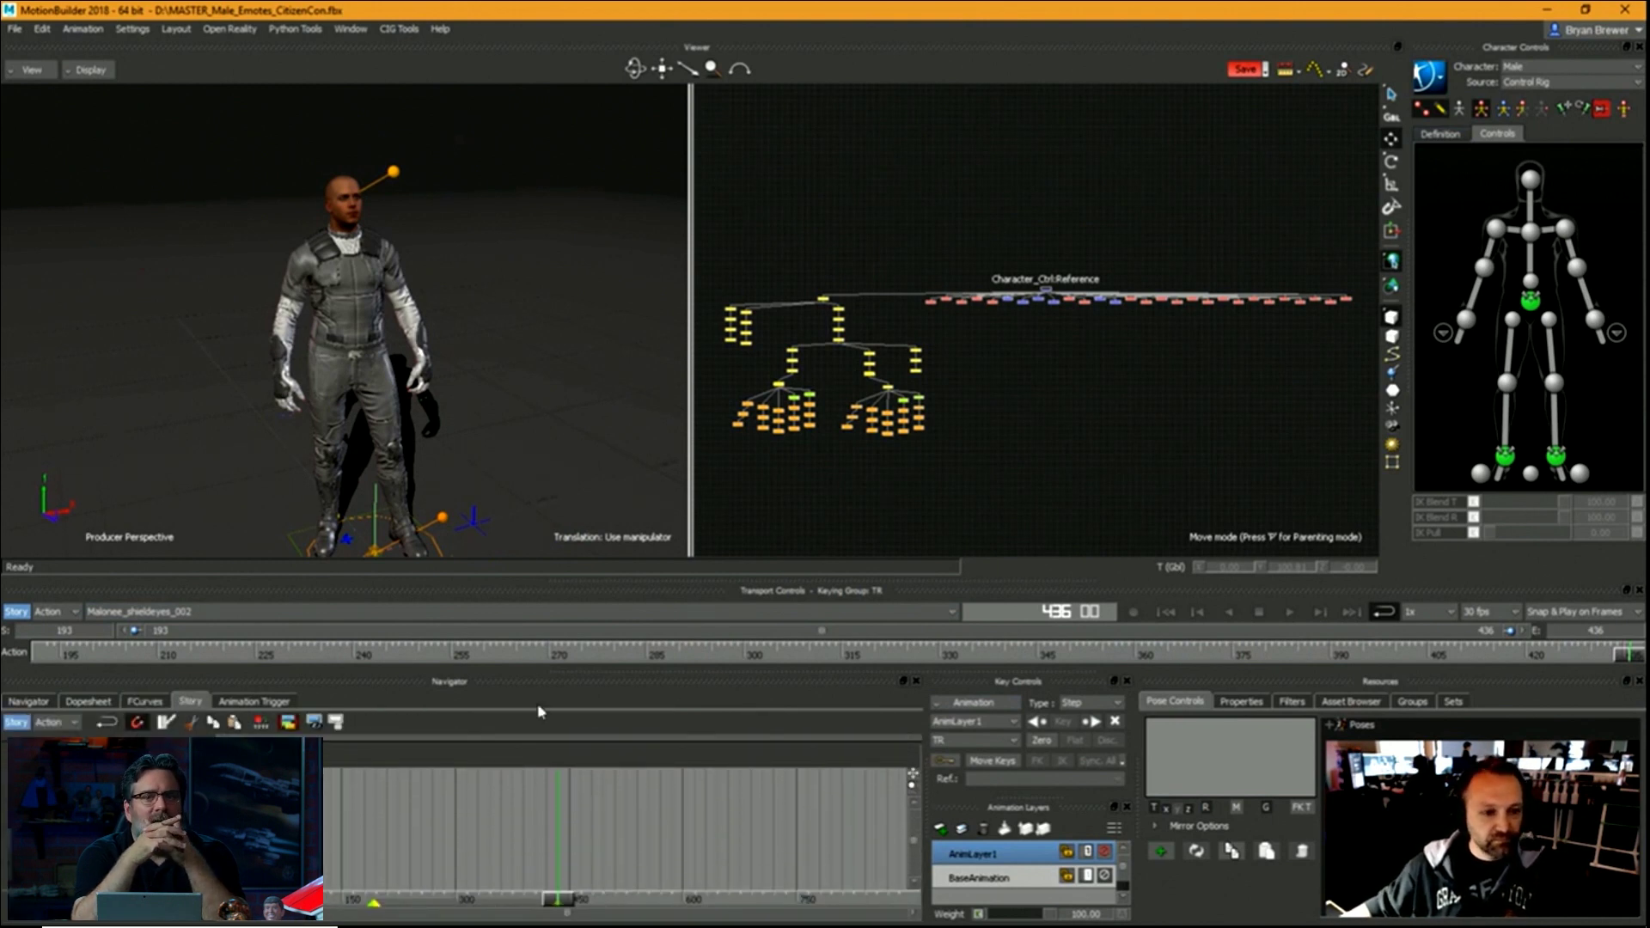
left_click_drag(1617, 656, 43, 653)
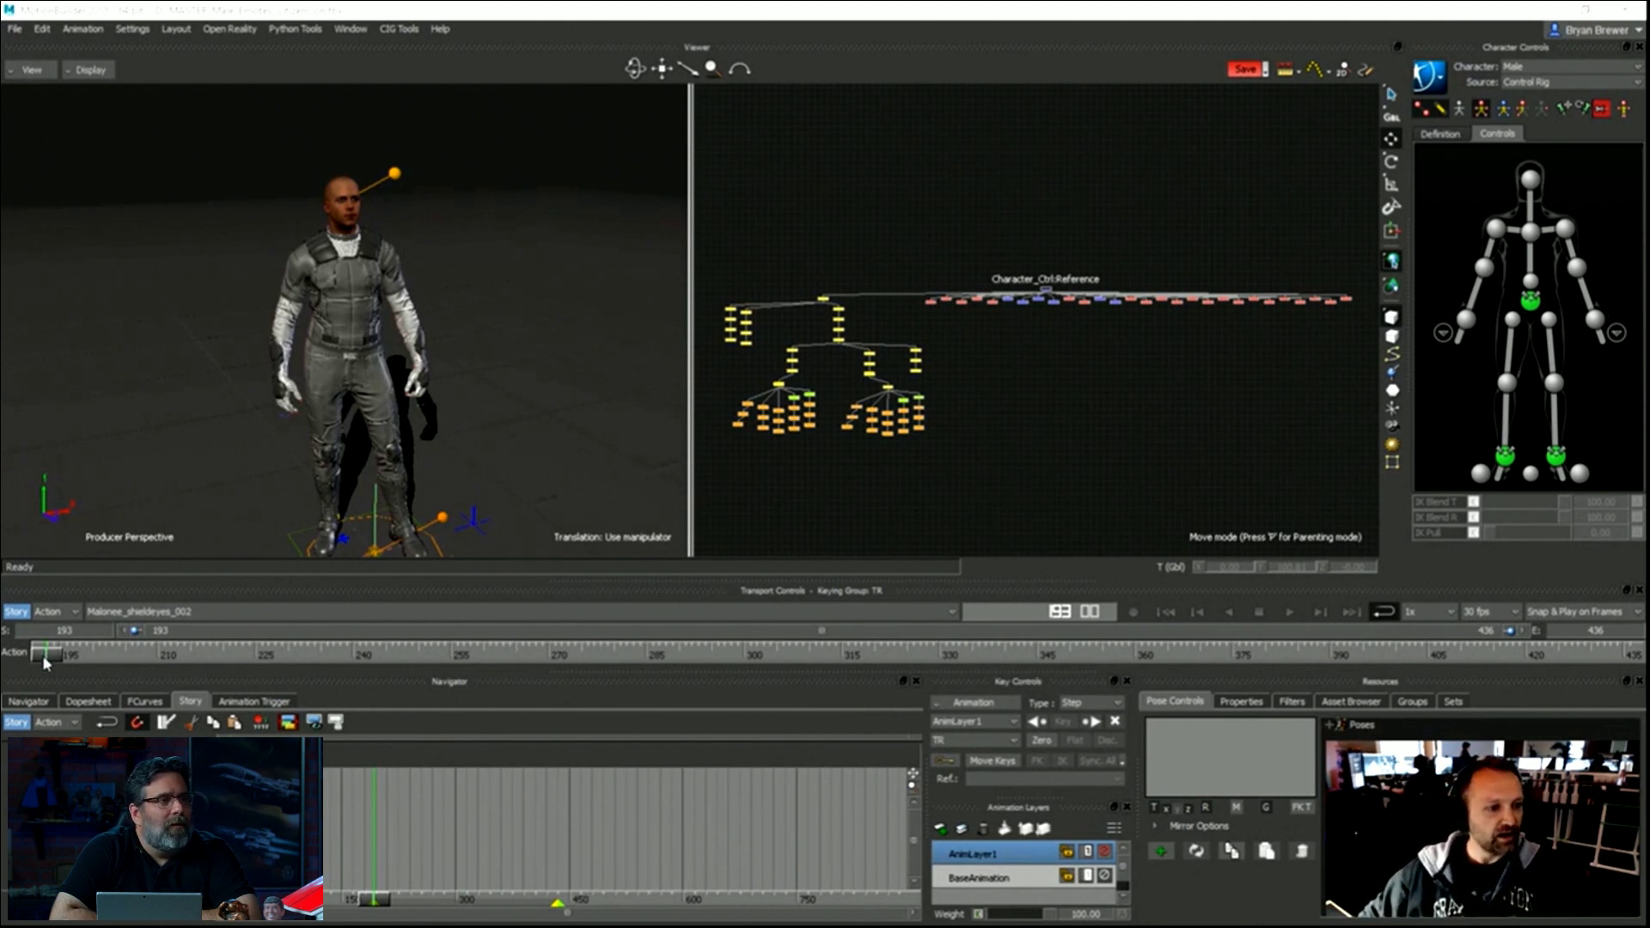
mouse_move(45, 660)
left_mouse_down()
mouse_move(293, 655)
mouse_move(45, 655)
left_mouse_up()
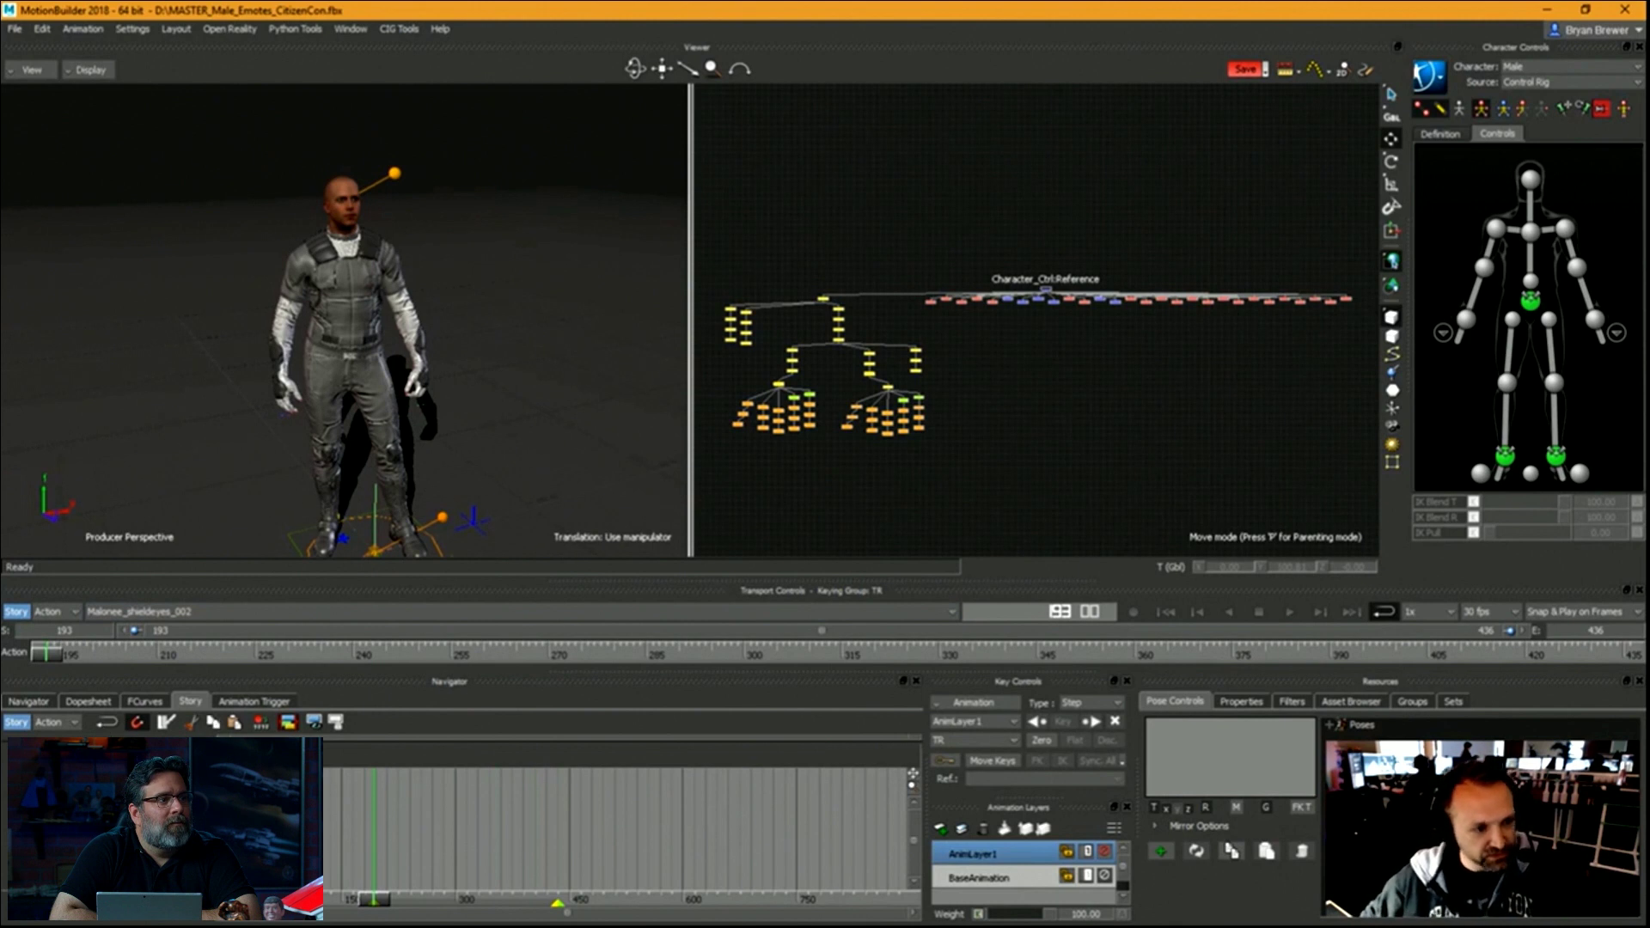
Insert a character animation track into the Story timeline.
right_click(124, 738)
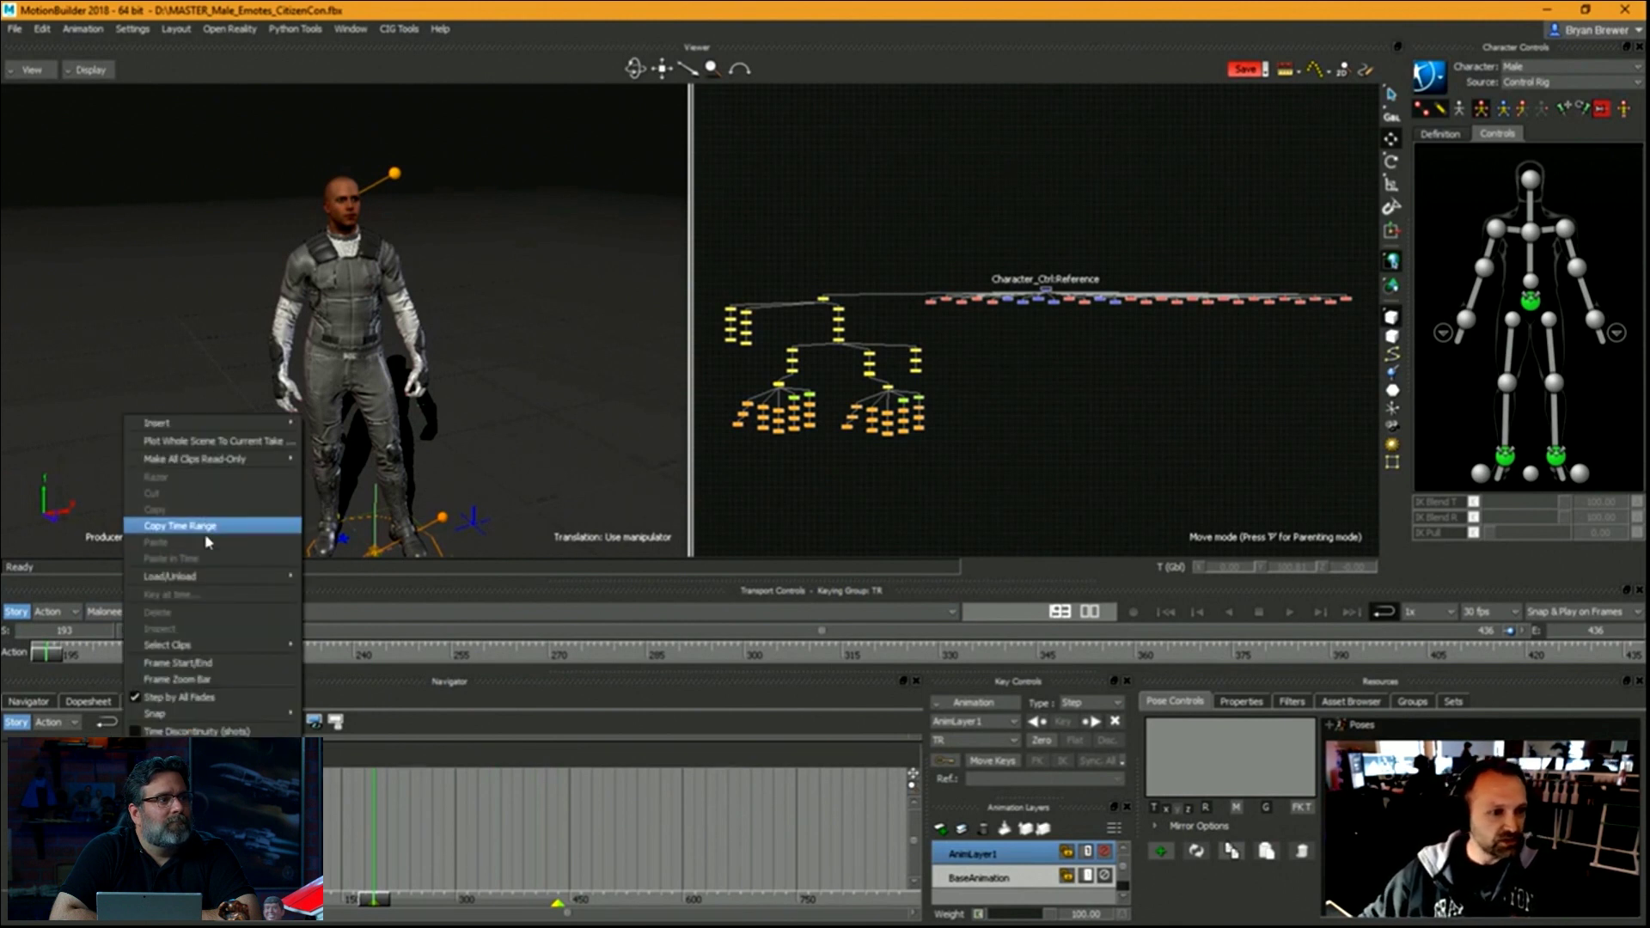
mouse_move(215, 713)
mouse_move(213, 430)
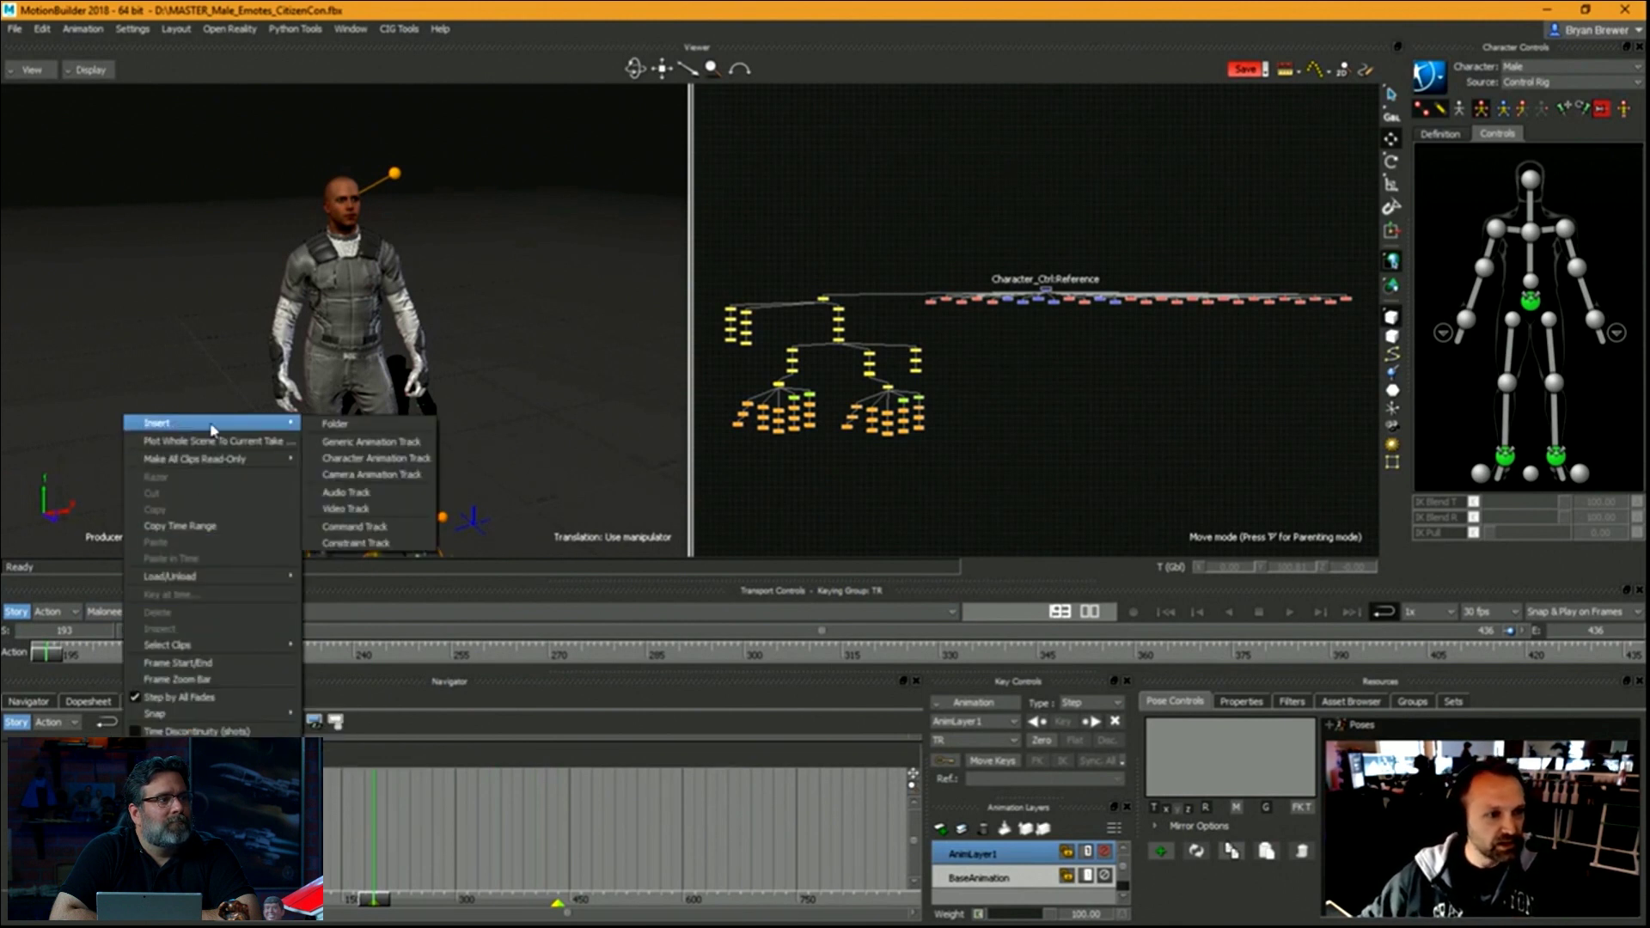
left_click(375, 458)
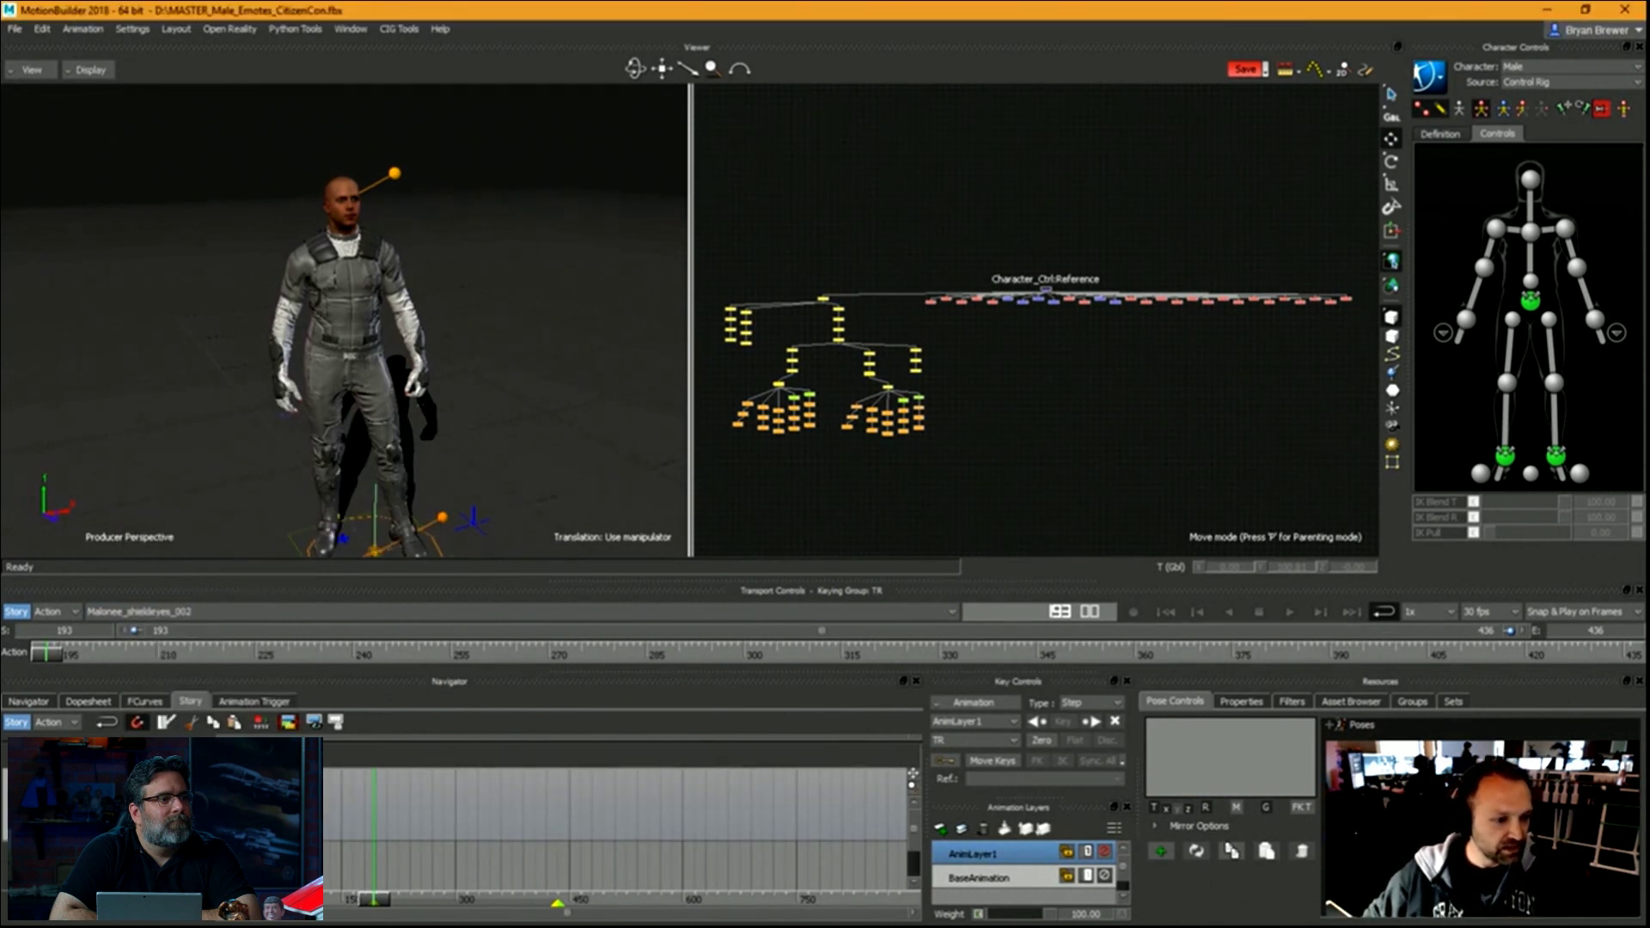
Insert the current take, Malonee_shieldeyes_002, as a merged clip on the new character track.
right_click(338, 808)
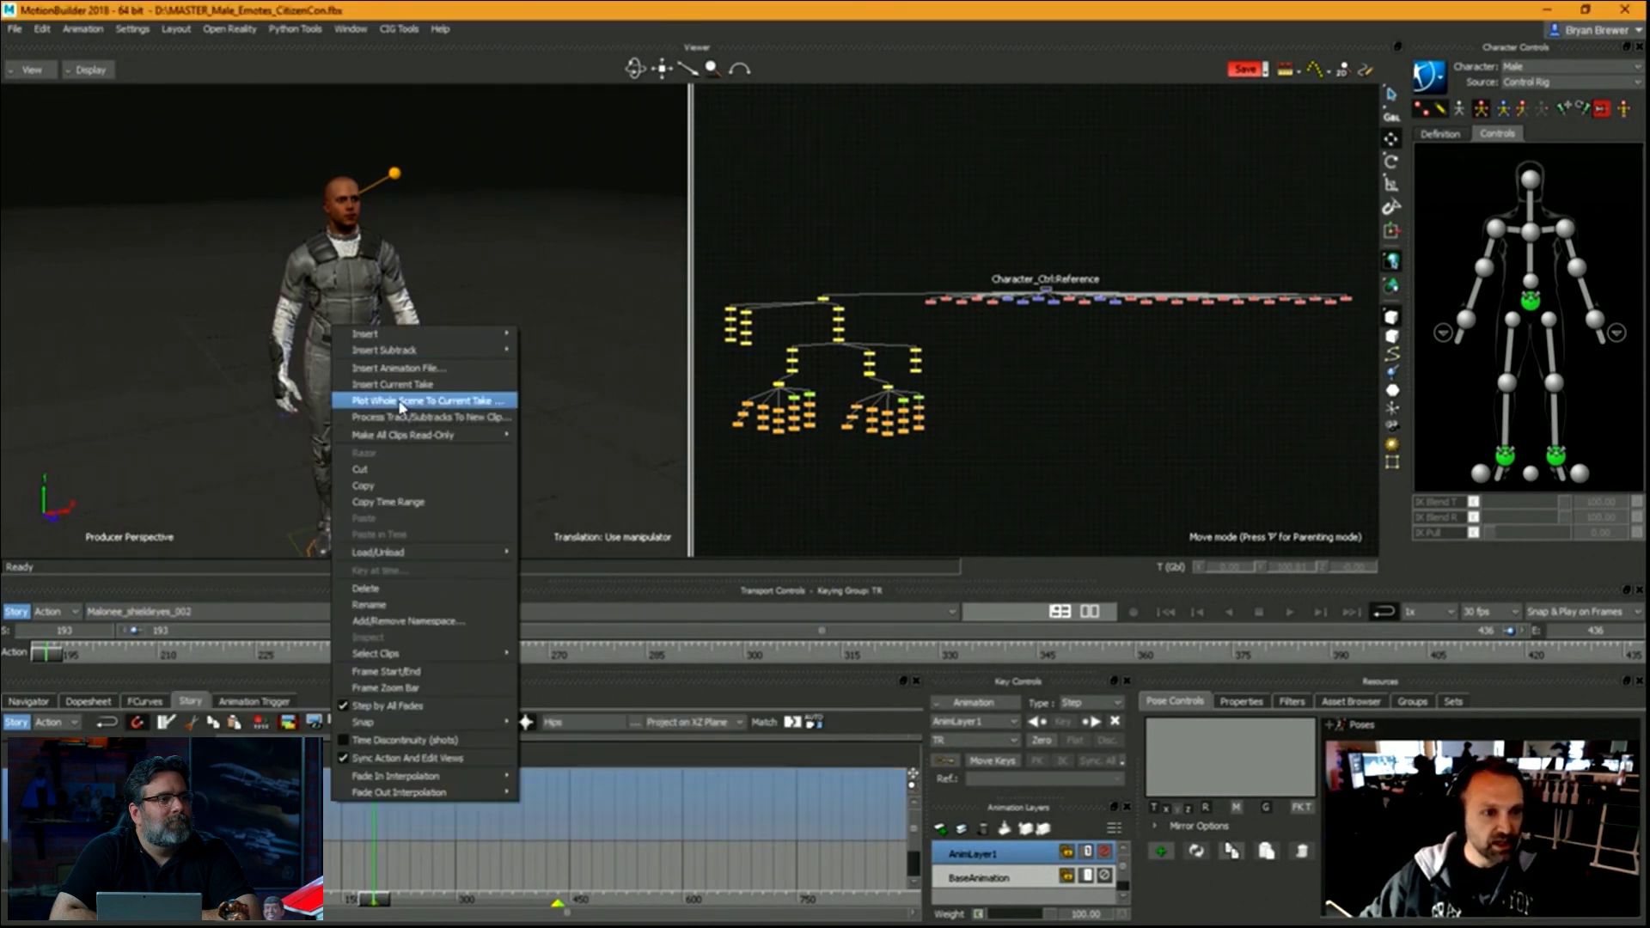
left_click(427, 381)
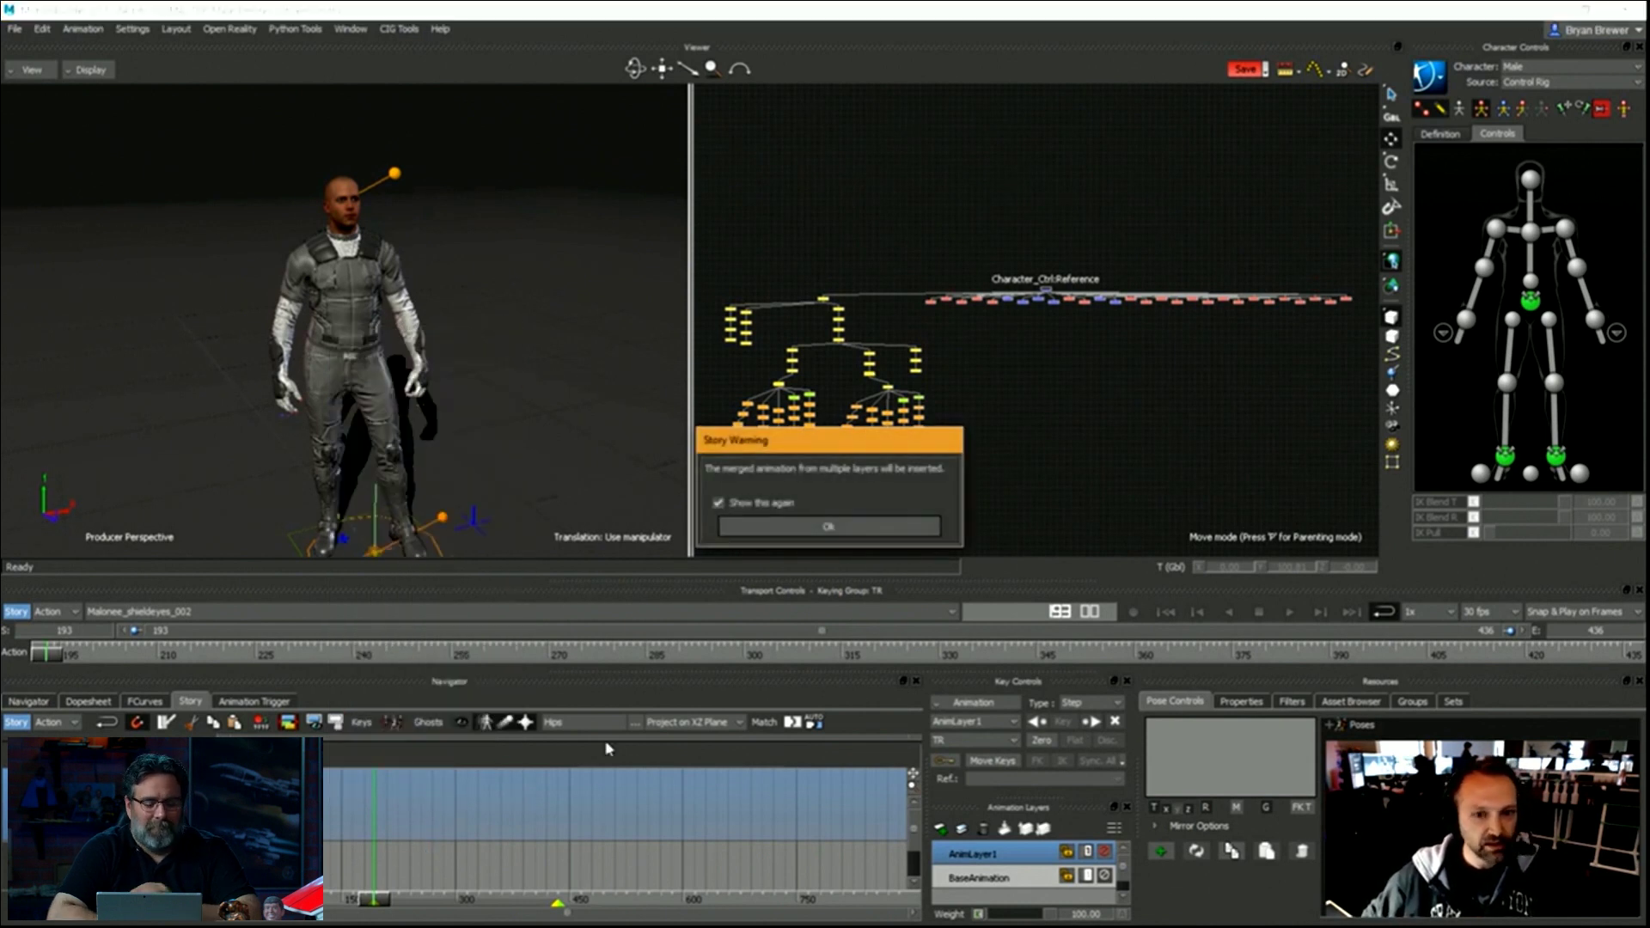
left_click(757, 526)
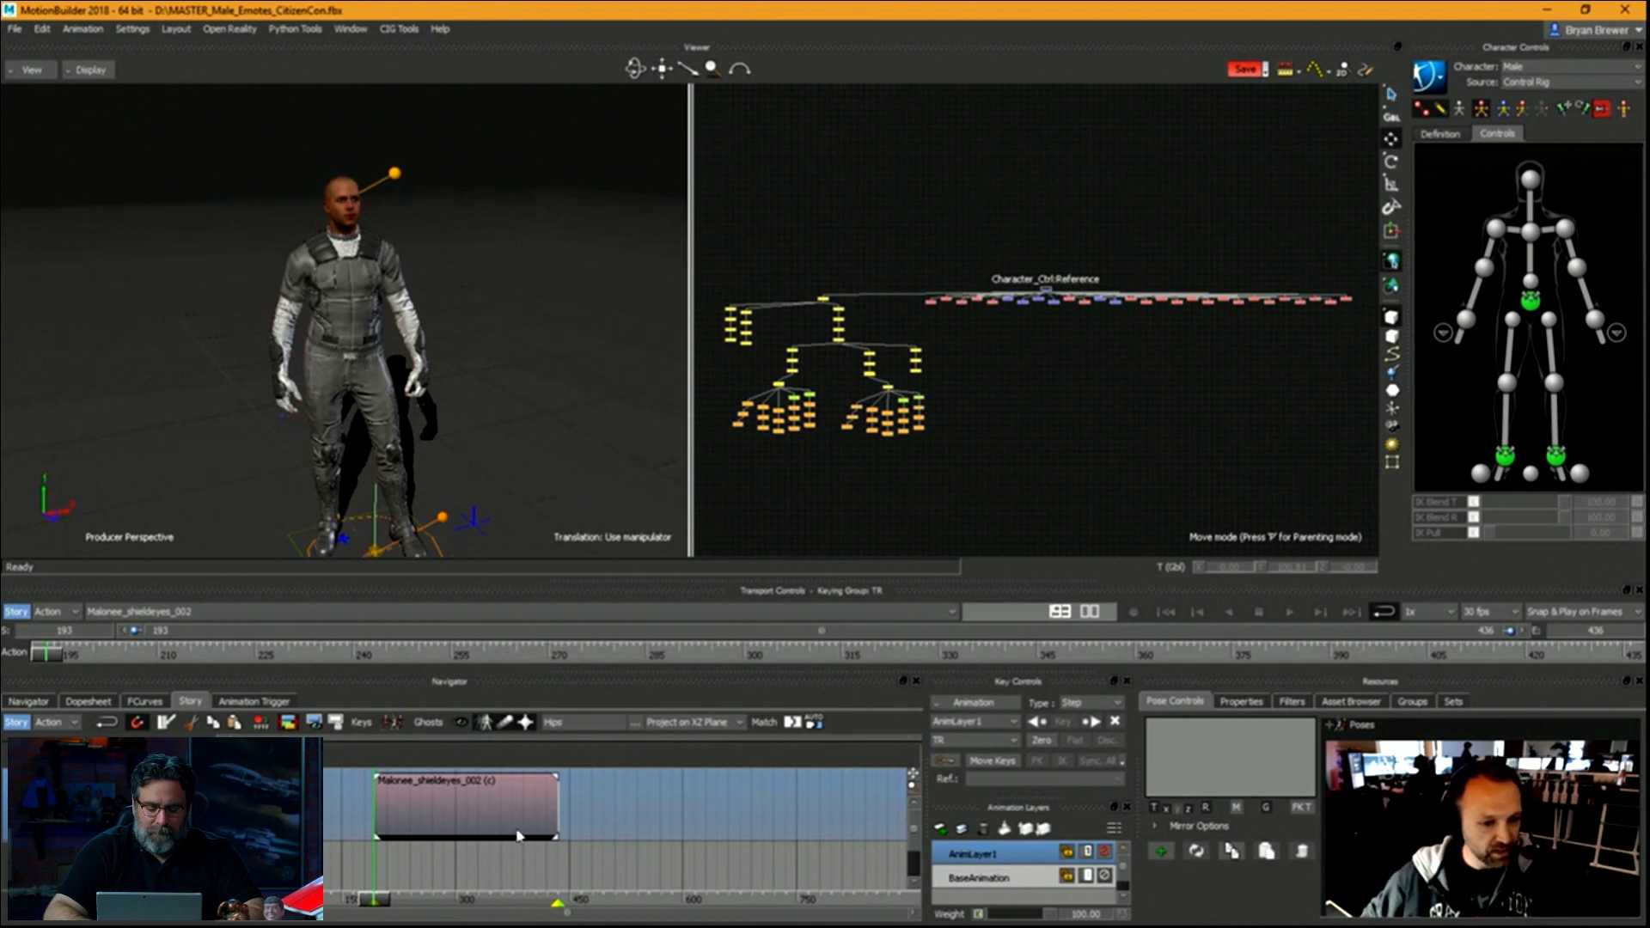
Set the Malonee_shieldeyes_002 clip's start to frame 0 and fit the timeline's start and end to the clip.
left_click(452, 800)
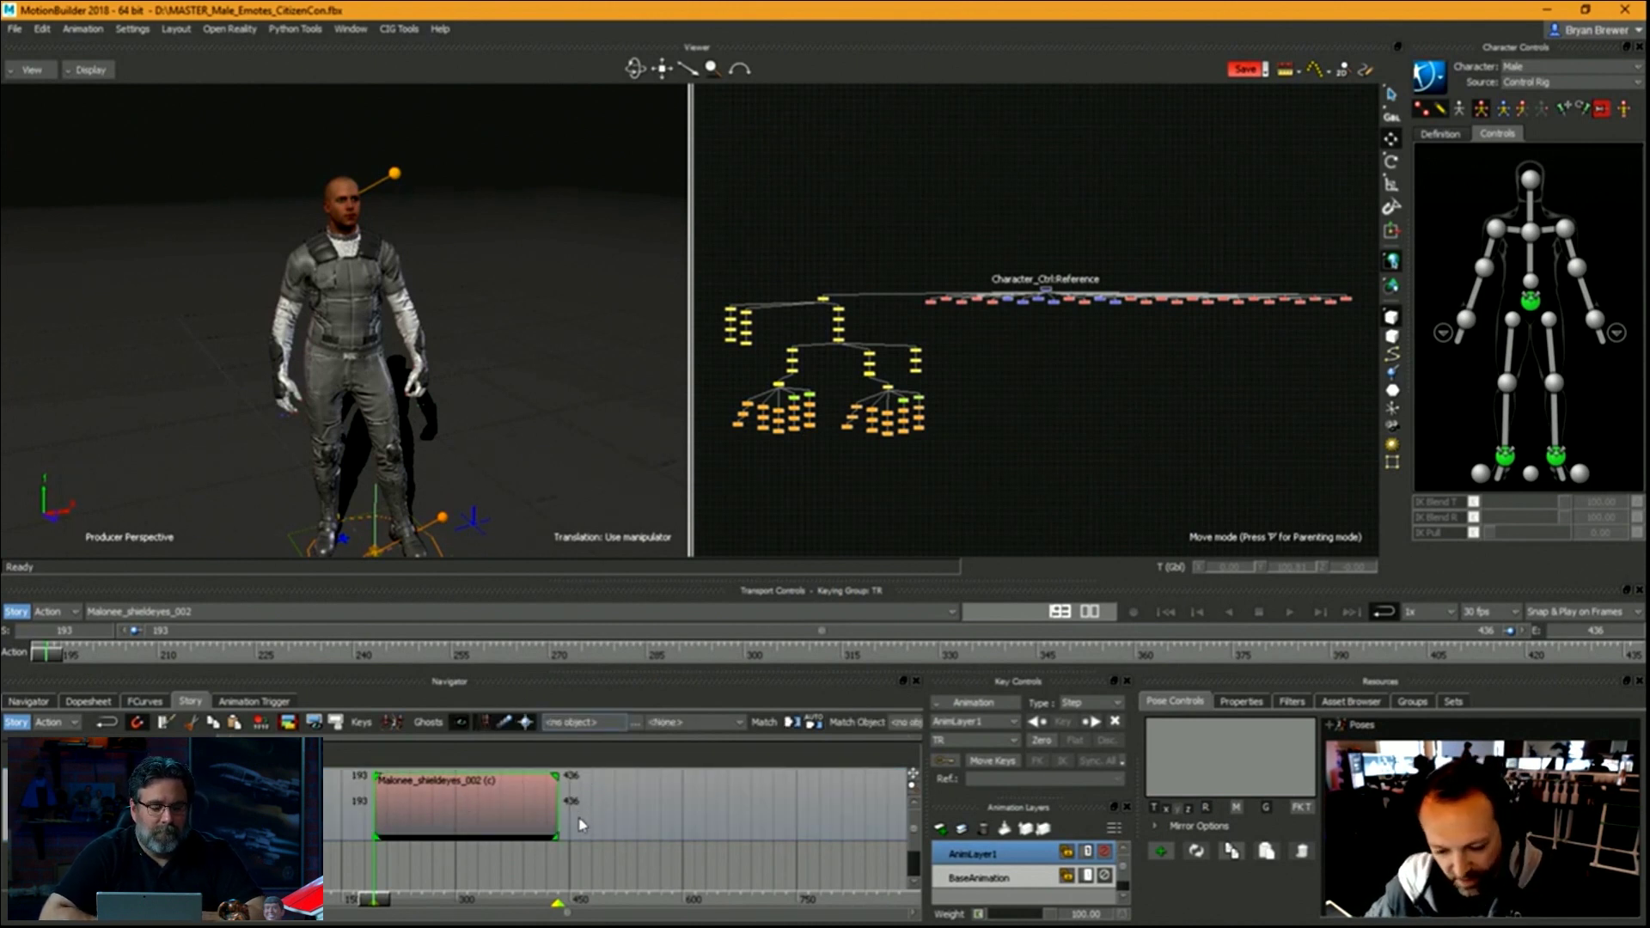
double_click(358, 776)
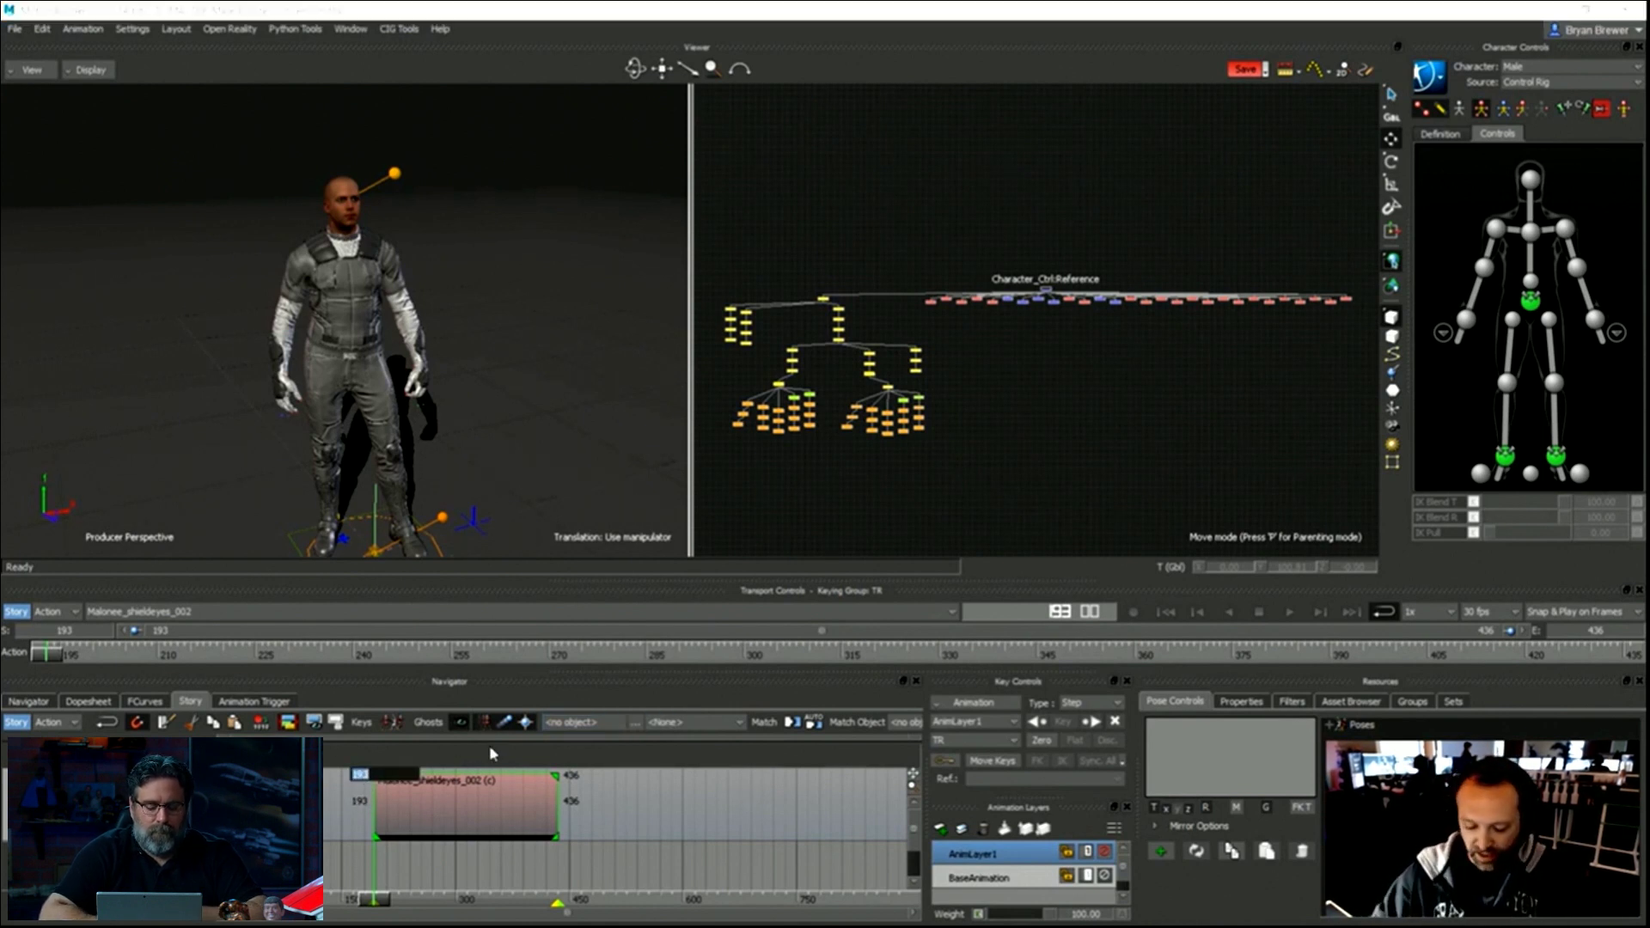
type("0")
key("Return")
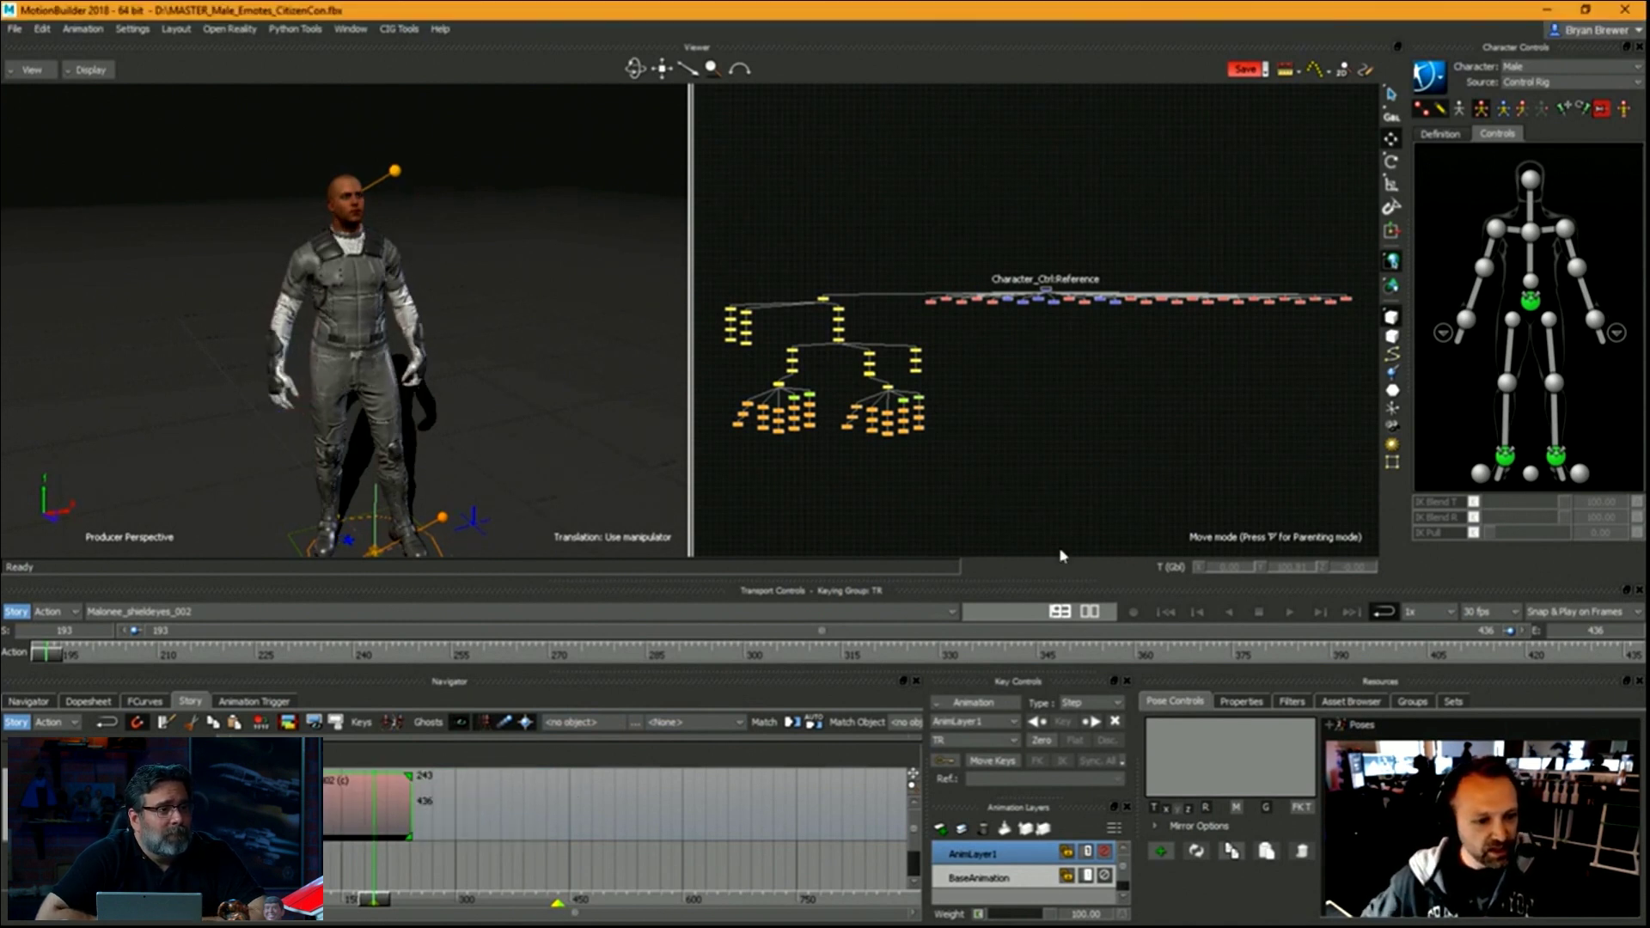
right_click(323, 862)
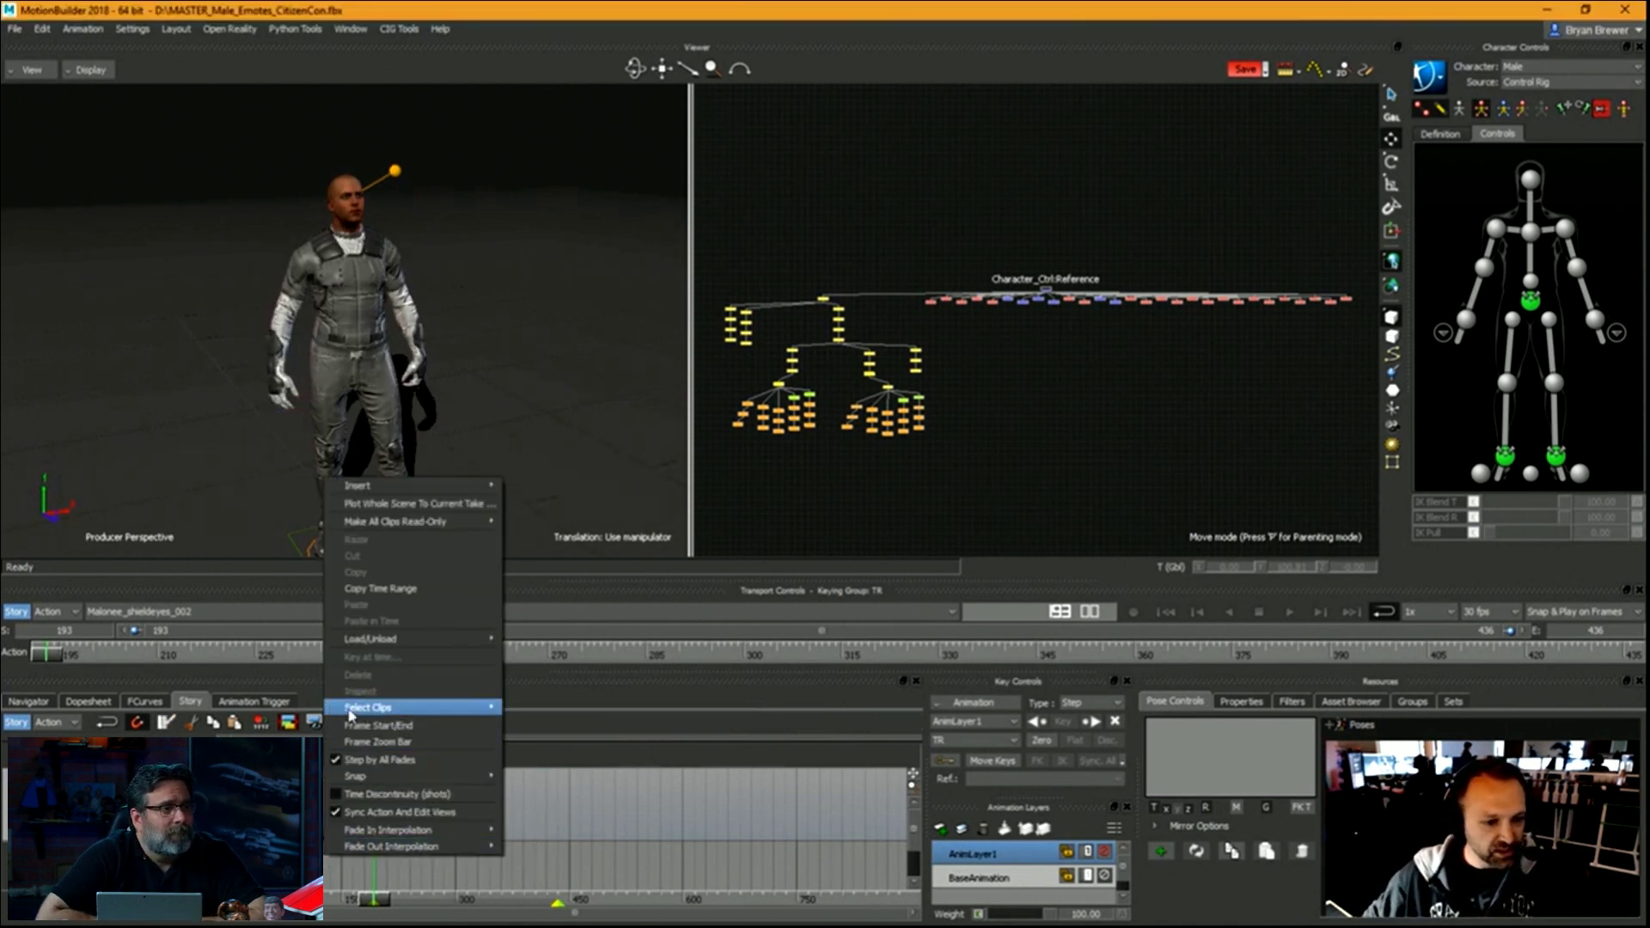
left_click(435, 729)
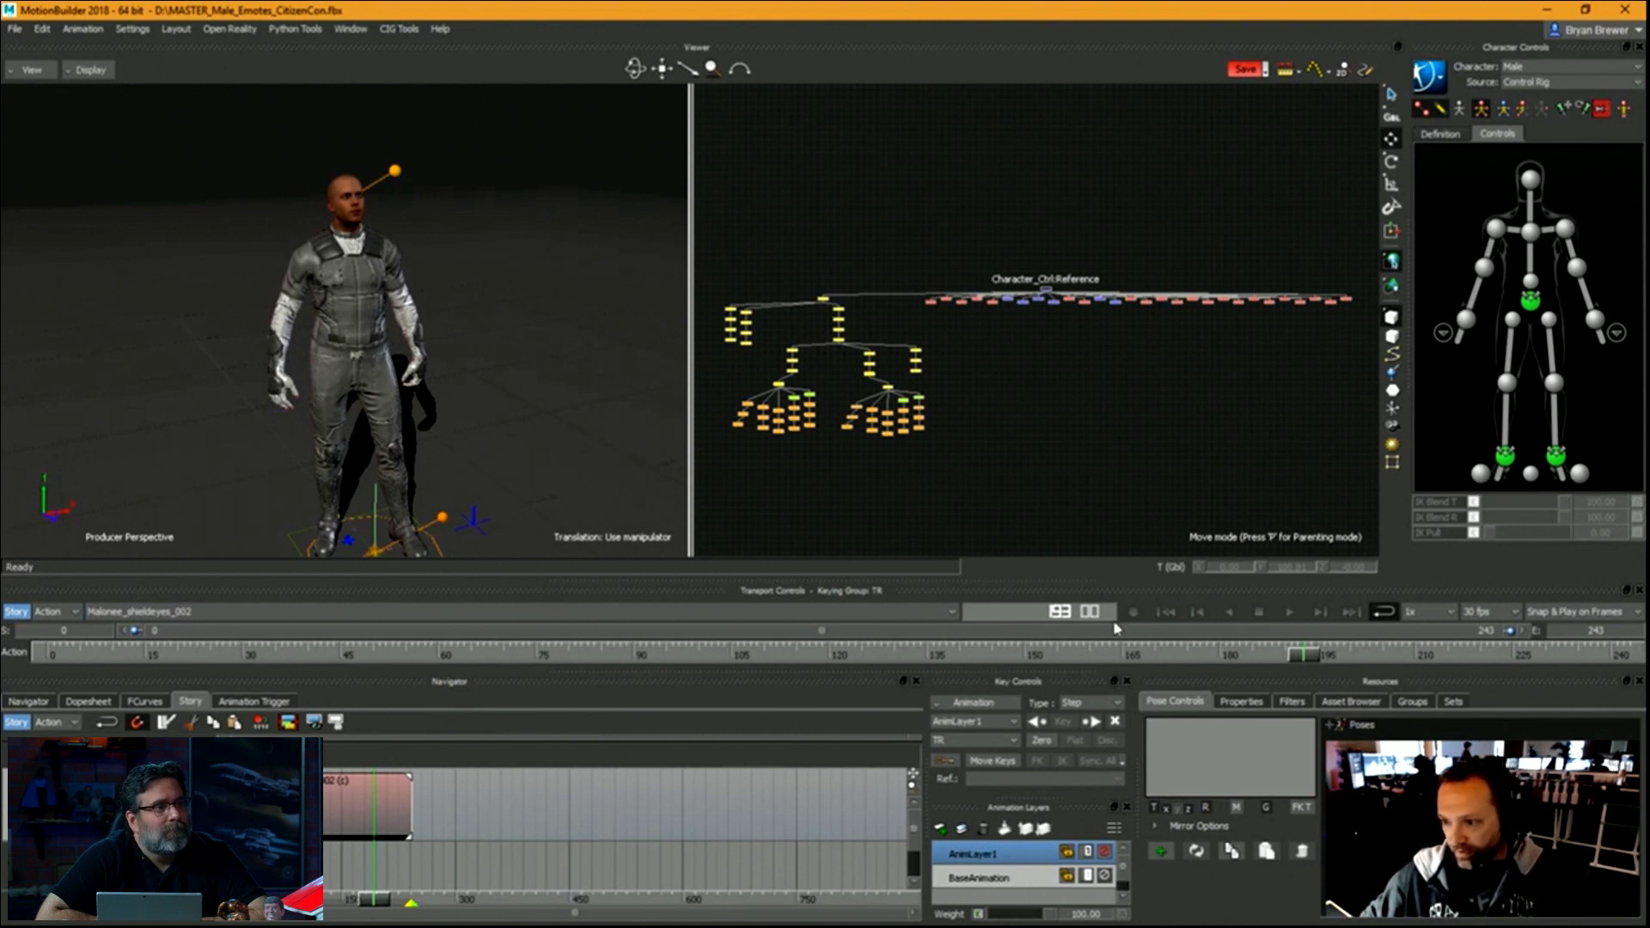
Bake the Male character's animation to the skeleton, then bake it back onto the control rig.
left_click_drag(388, 470, 565, 483, "alt")
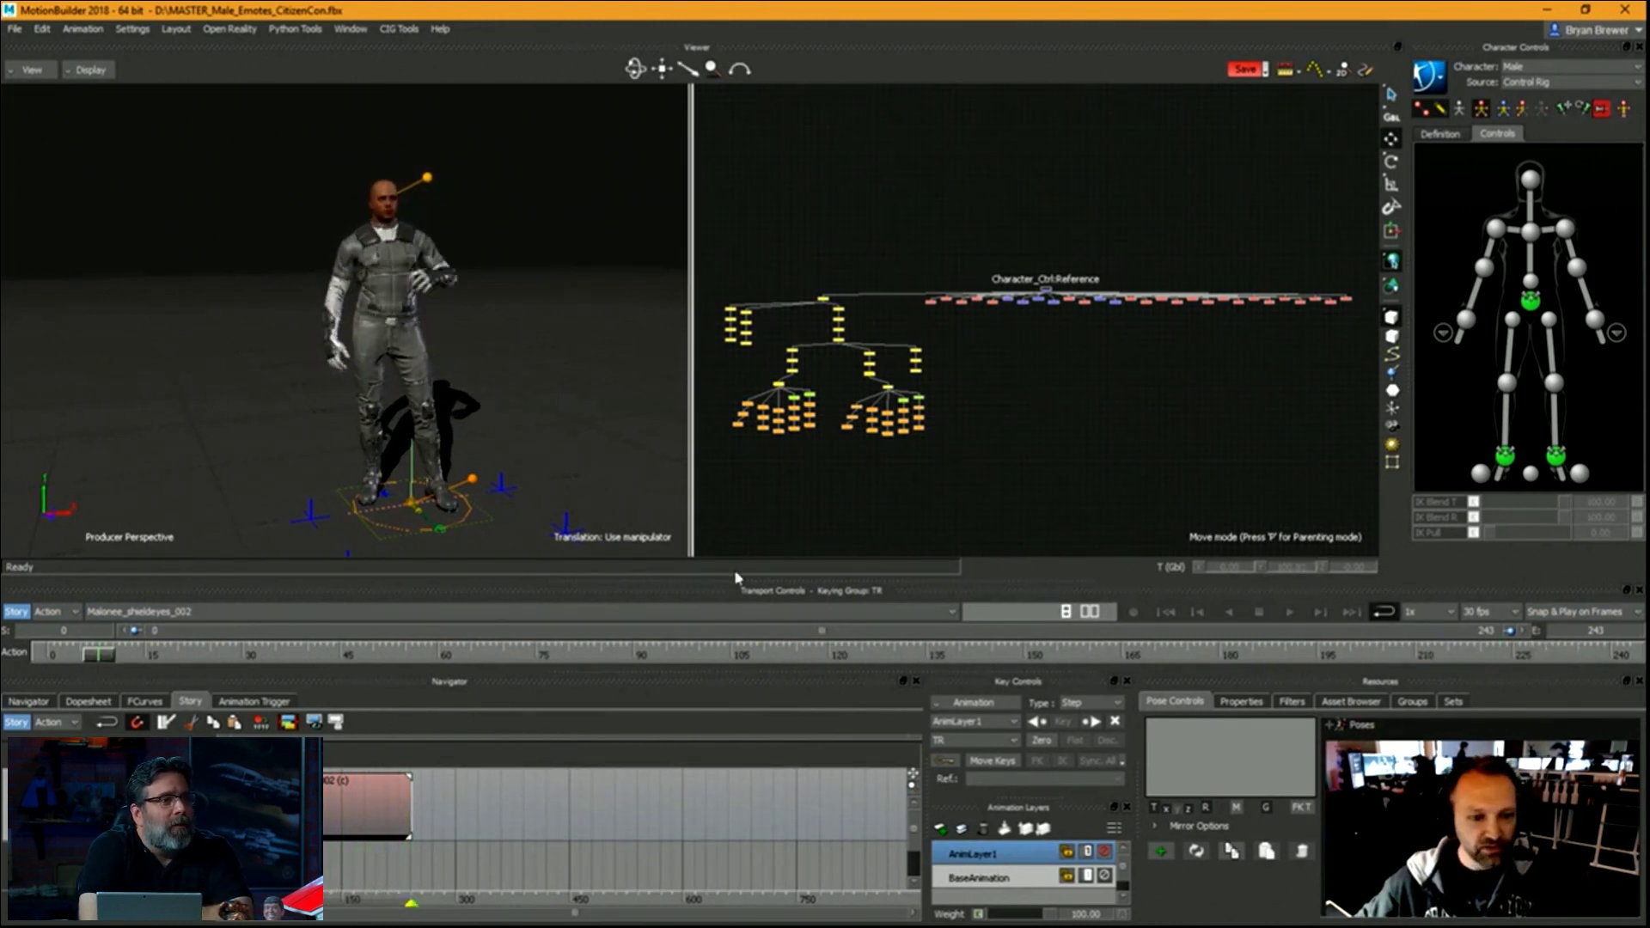
left_click(1430, 77)
mouse_move(1454, 179)
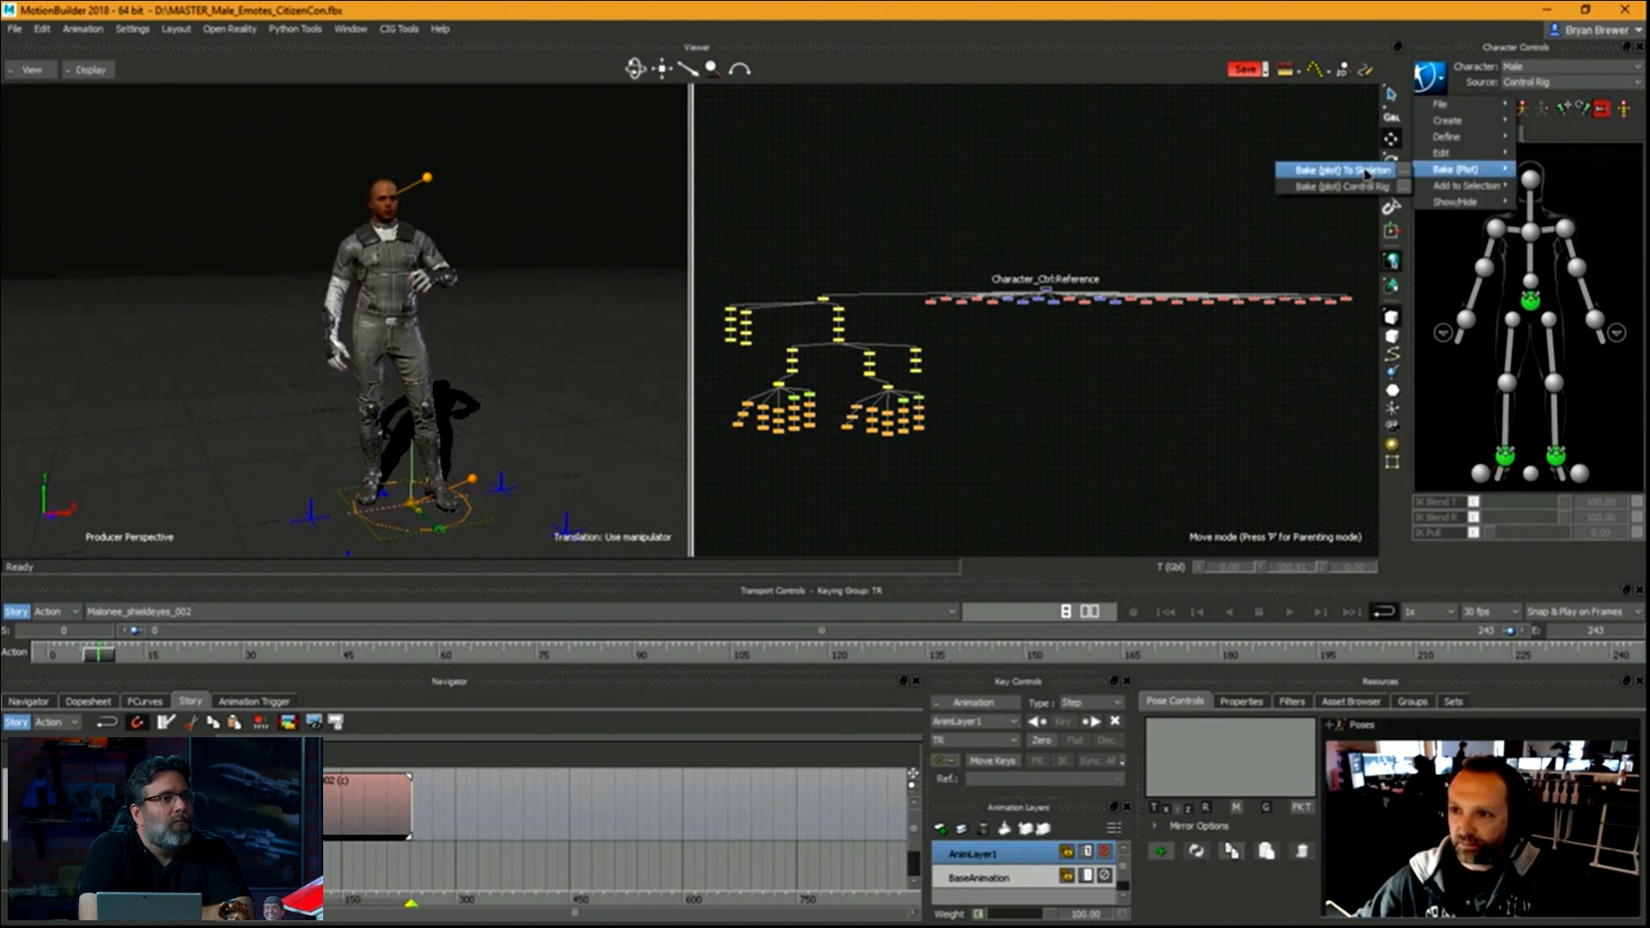
left_click(1366, 173)
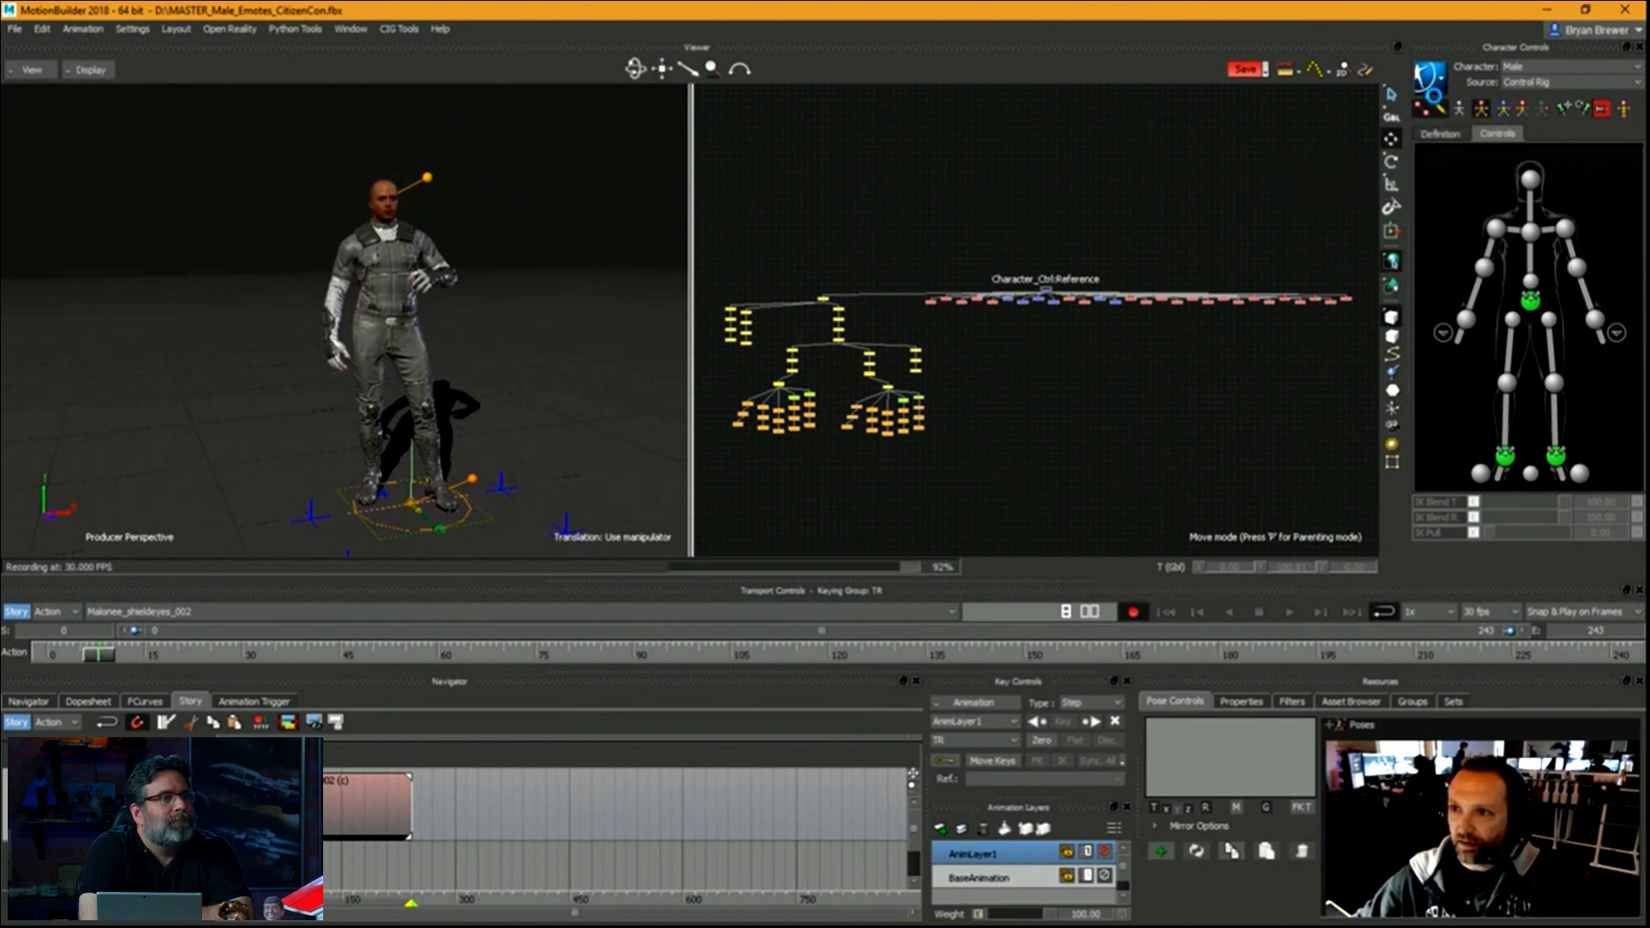
left_click(1430, 76)
mouse_move(1461, 169)
left_click(1360, 187)
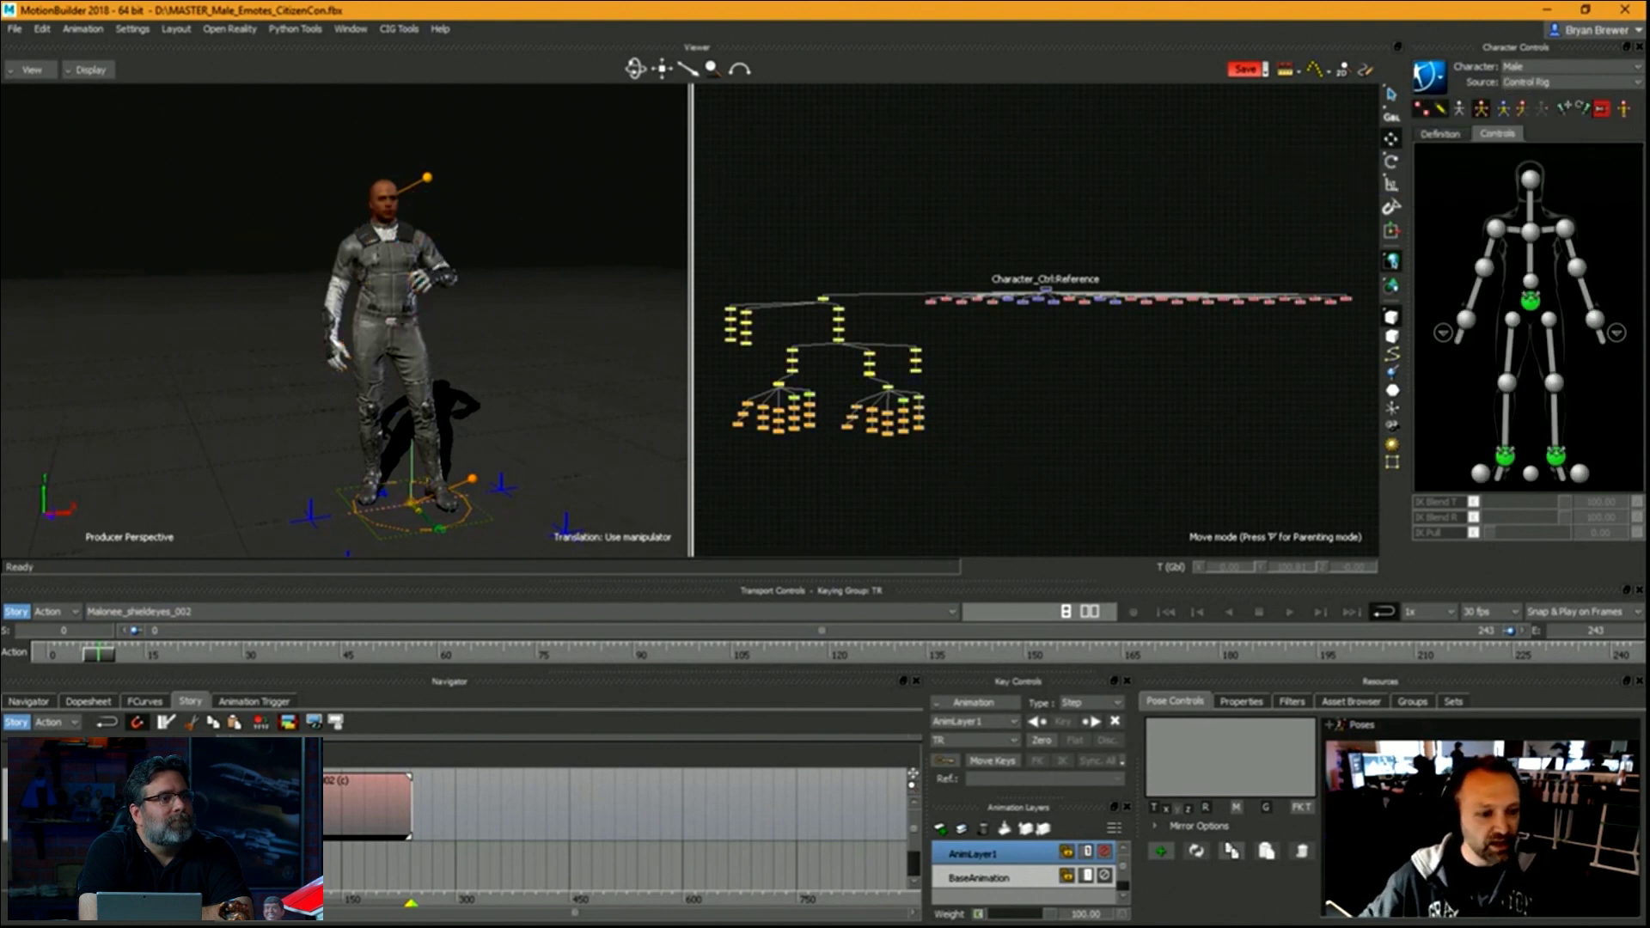
Delete the character track with its clip from the Story timeline and return the playhead to frame 0.
right_click(516, 812)
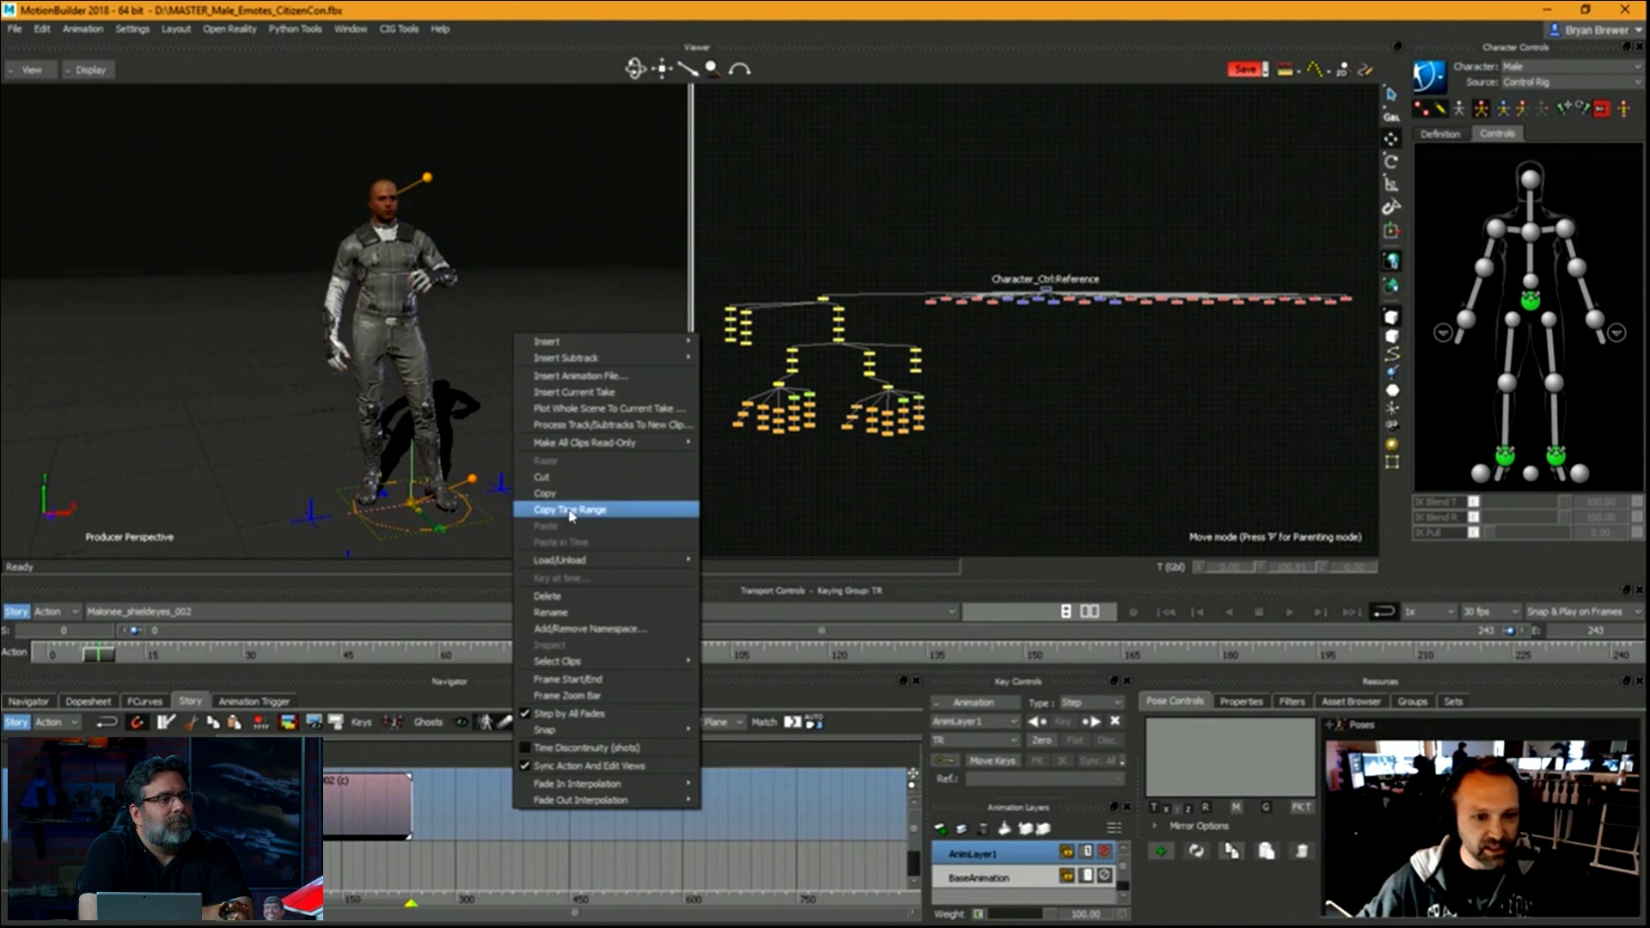
left_click(624, 601)
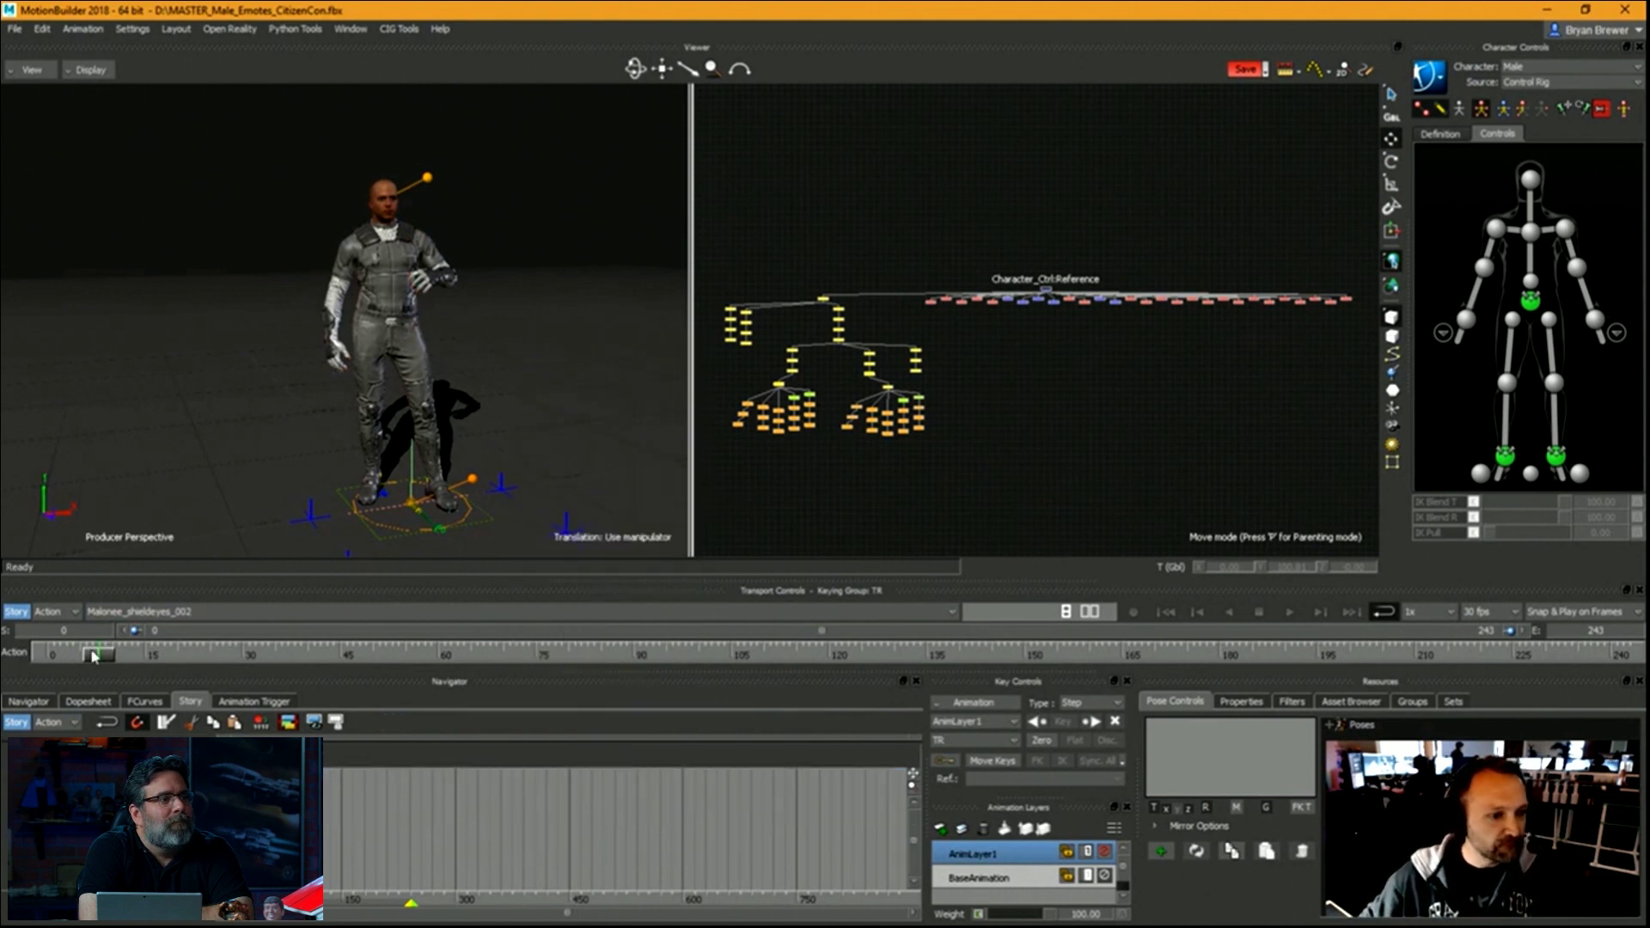
left_click_drag(92, 651, 46, 653)
right_click_drag(457, 407, 527, 441, "alt")
left_click_drag(527, 442, 529, 387, "alt")
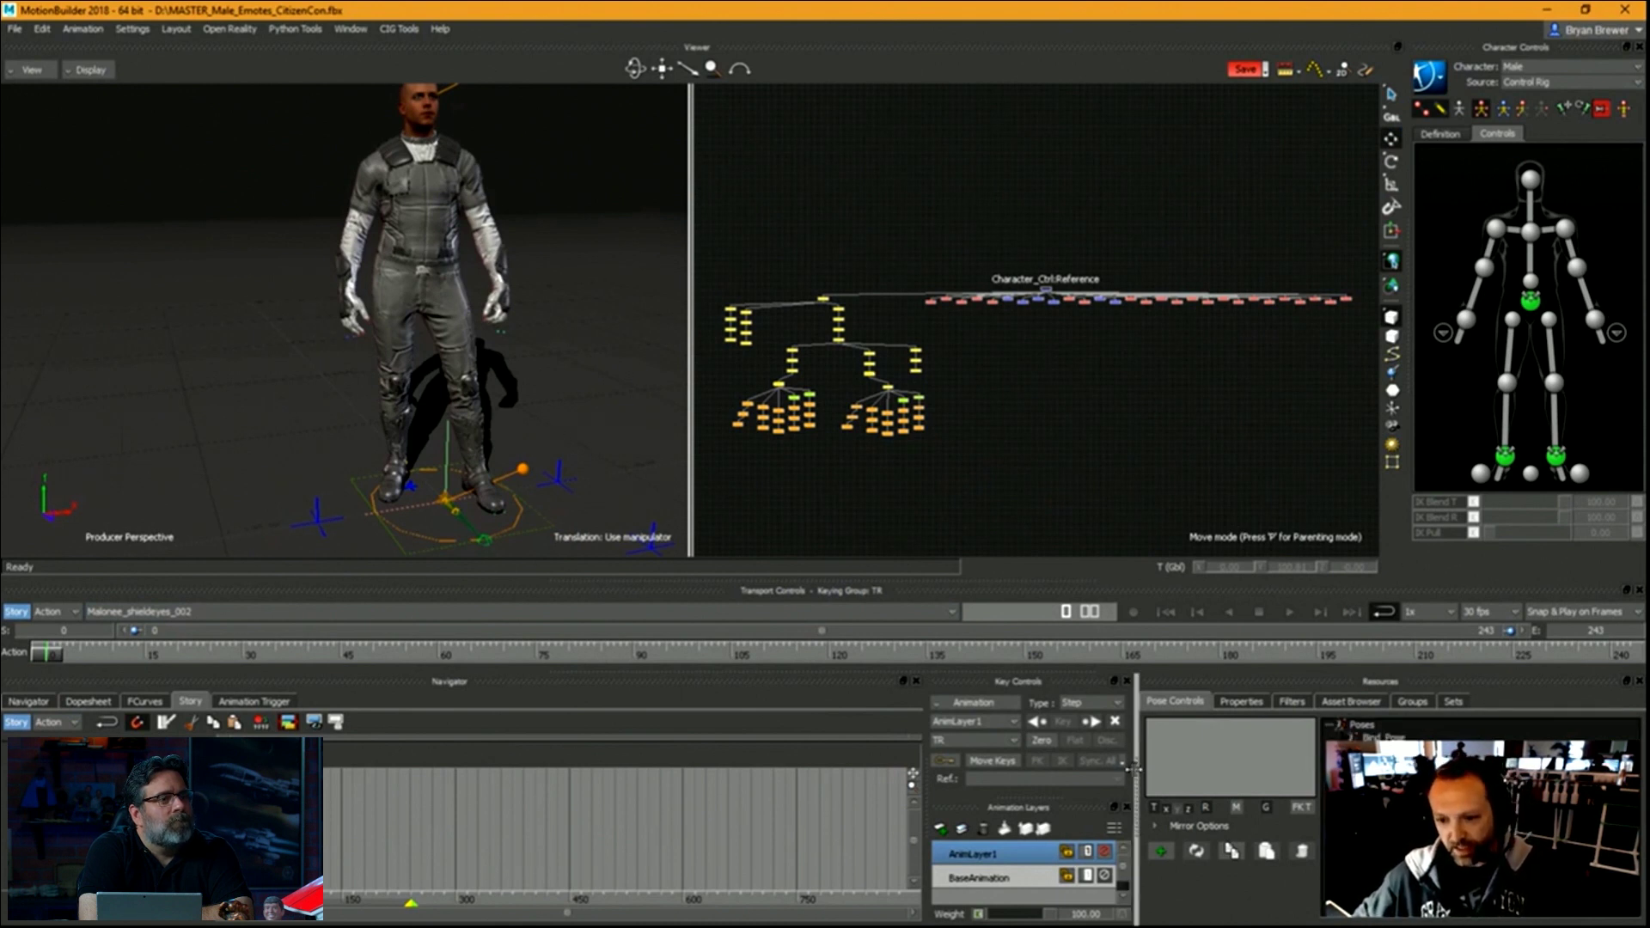
Paste the saved neutral stand idle pose onto the full-body control rig at frame 0 and key it on AnimLayer1.
left_click_drag(1135, 769, 951, 770)
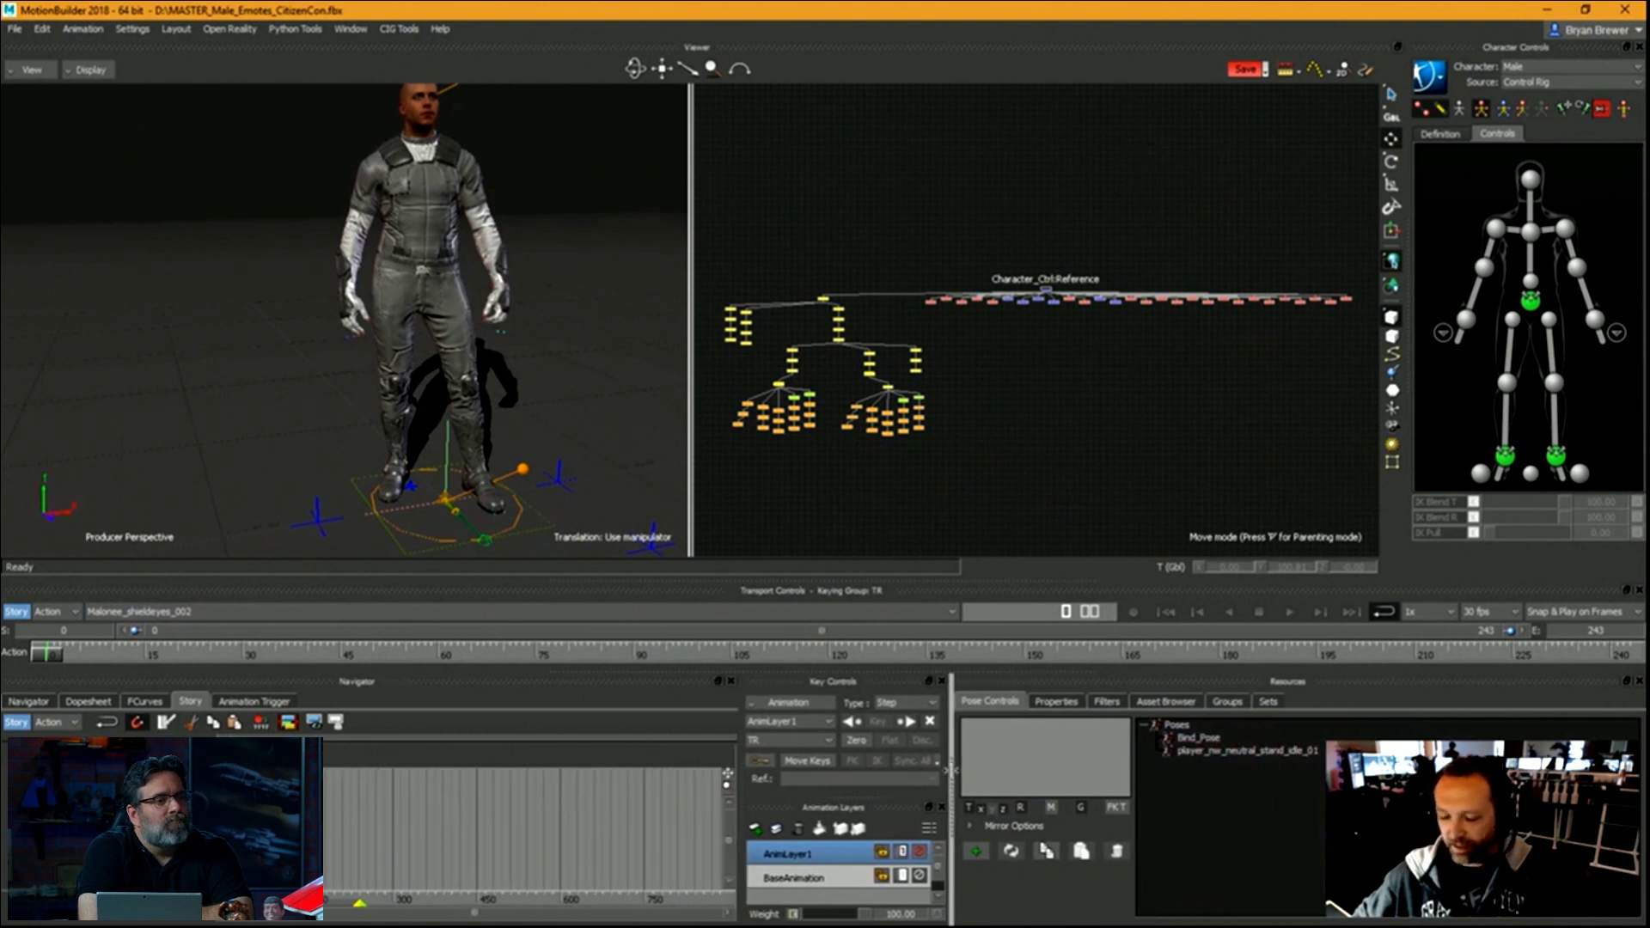
left_click(1532, 301)
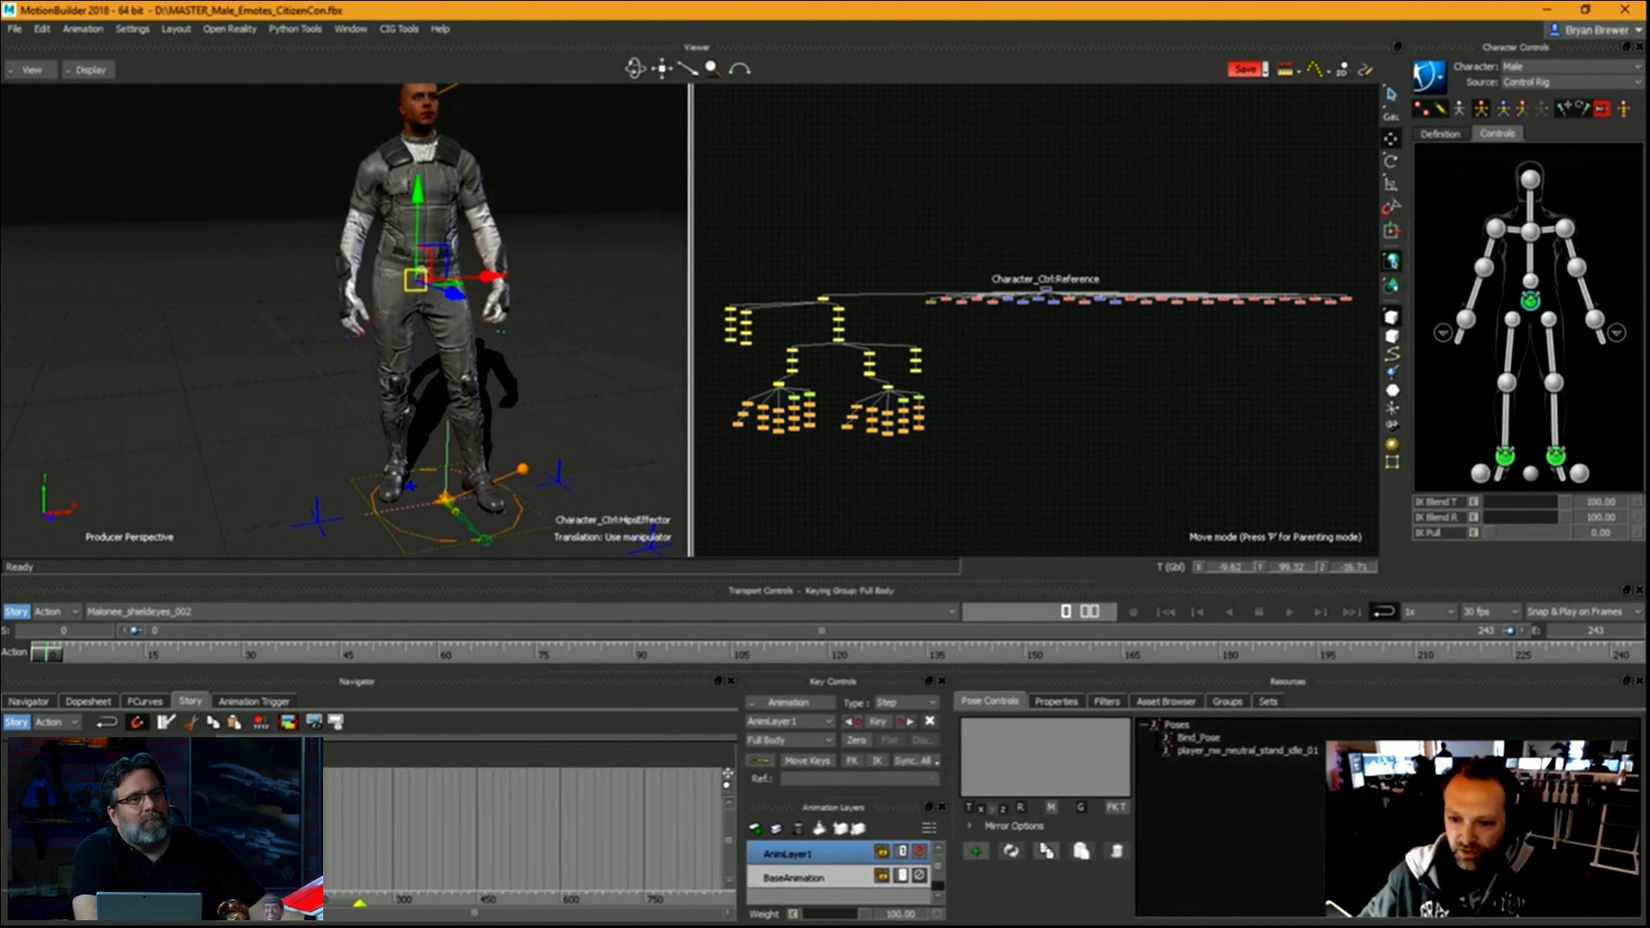
left_click(1190, 750)
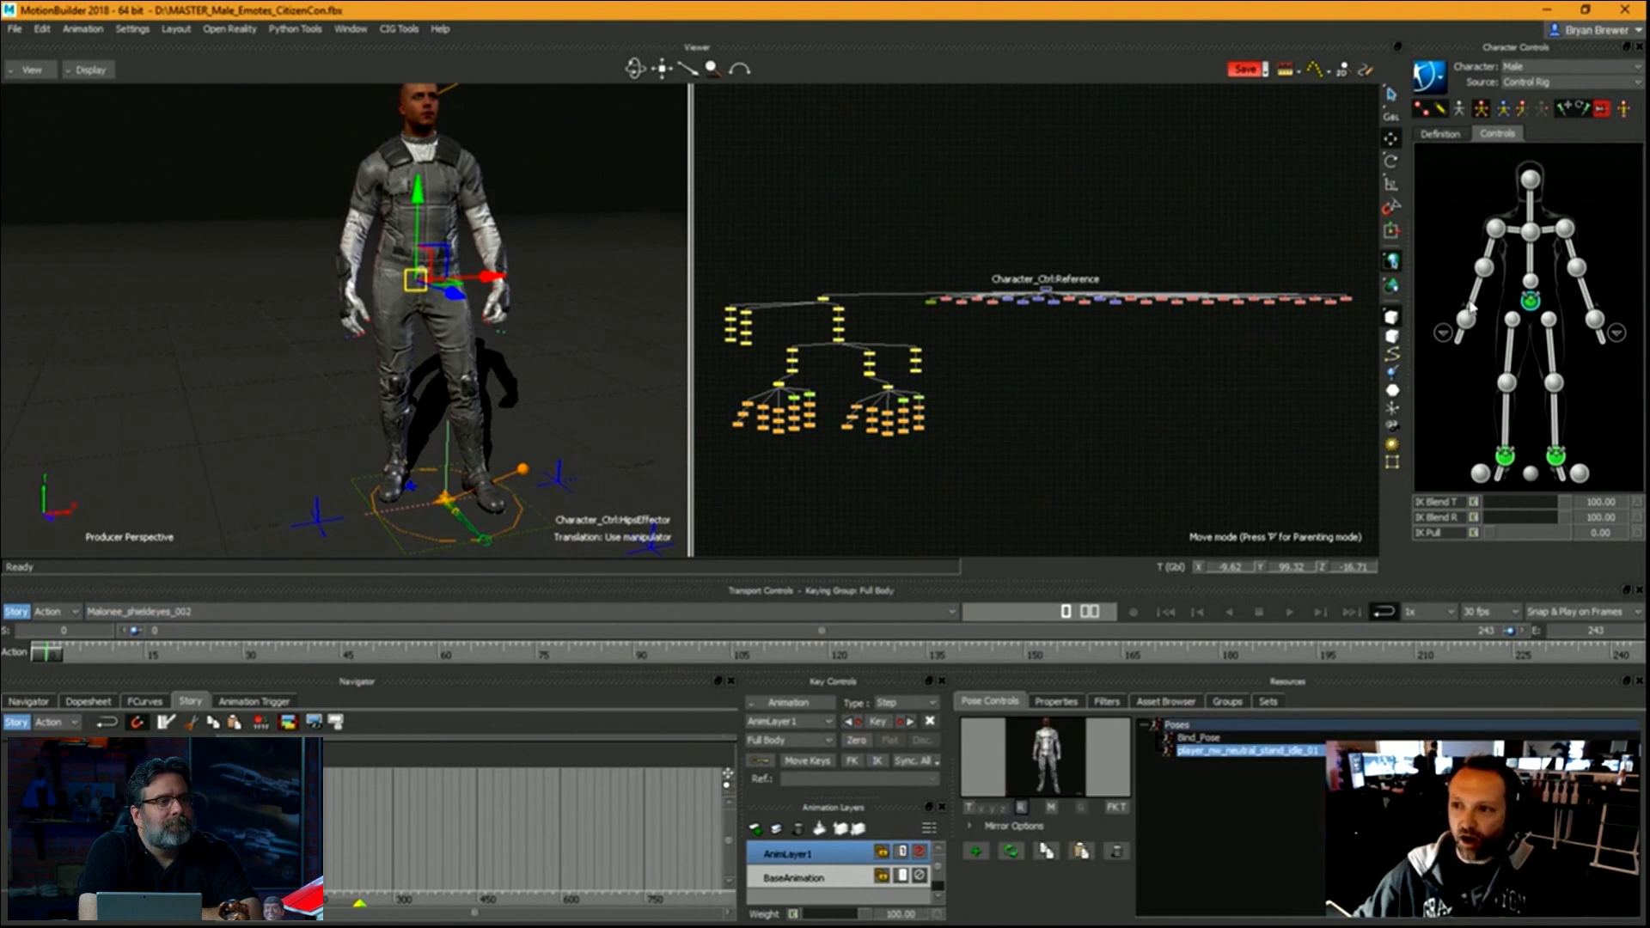
scroll(404, 320, "down", 3)
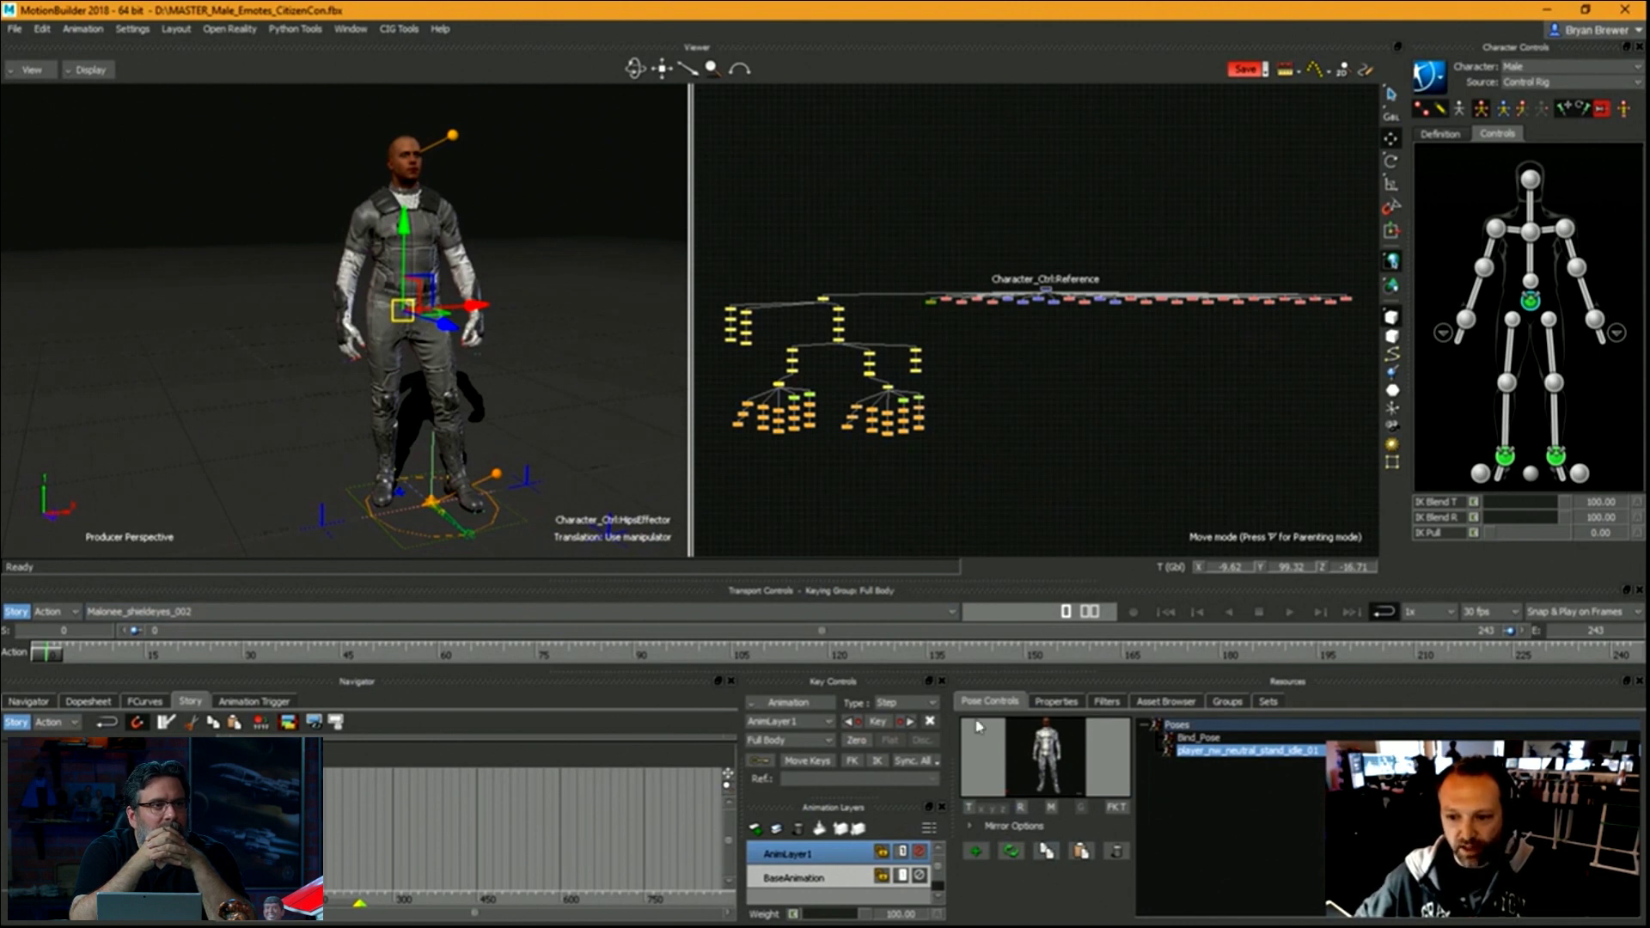
left_click(1081, 851)
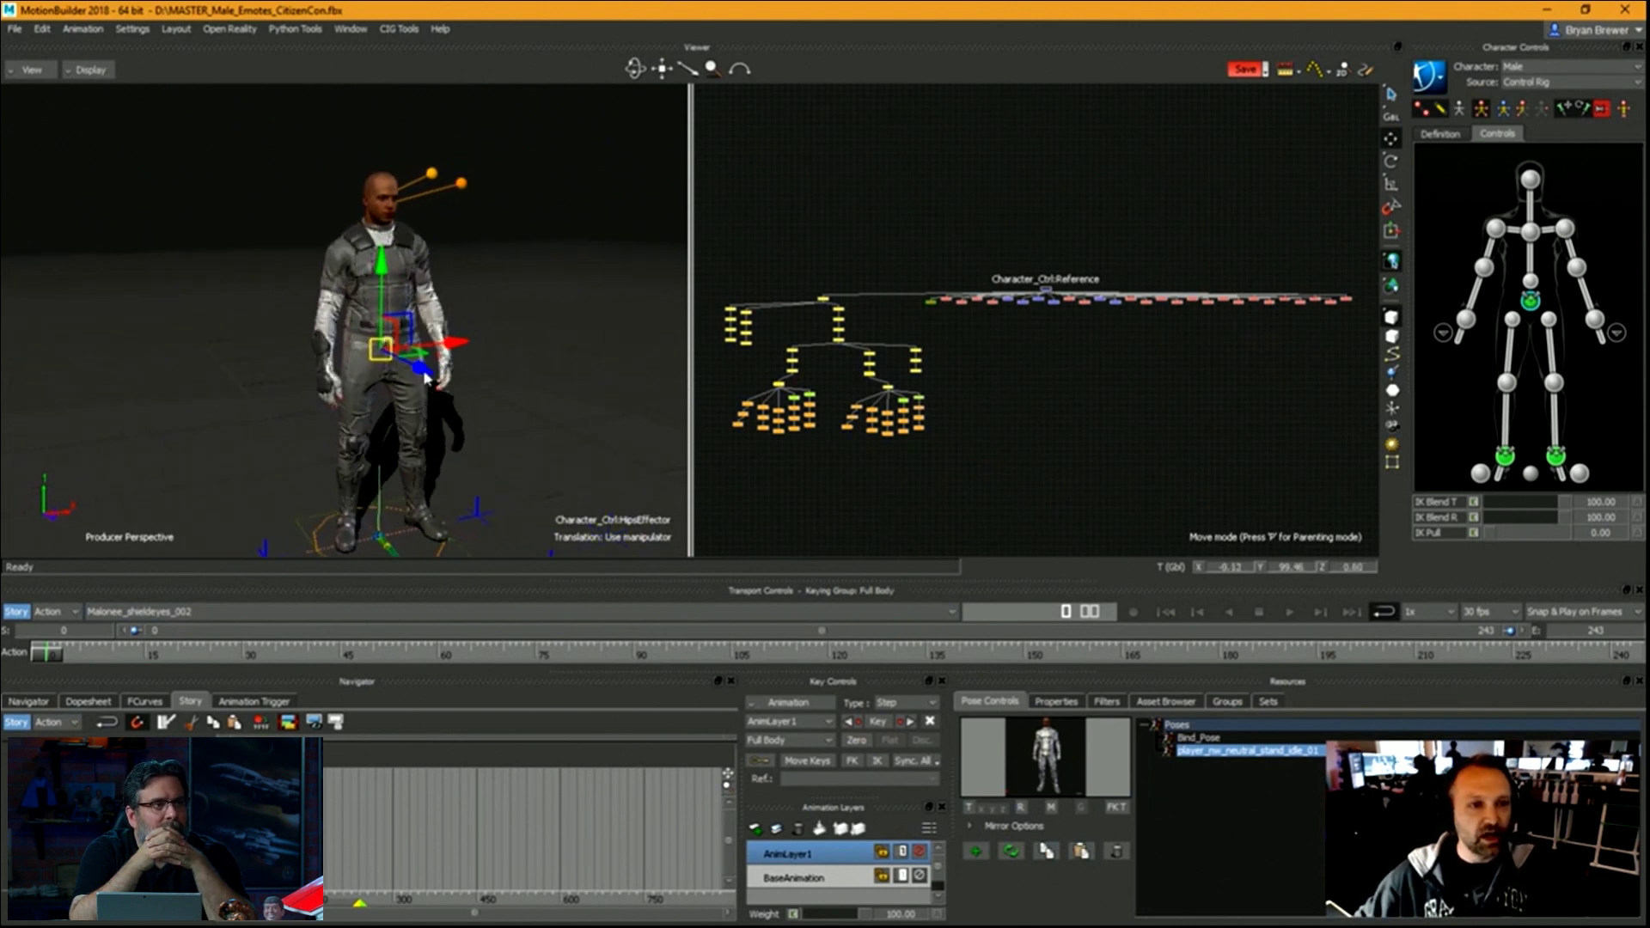
left_click_drag(424, 373, 355, 410, "ctrl+shift")
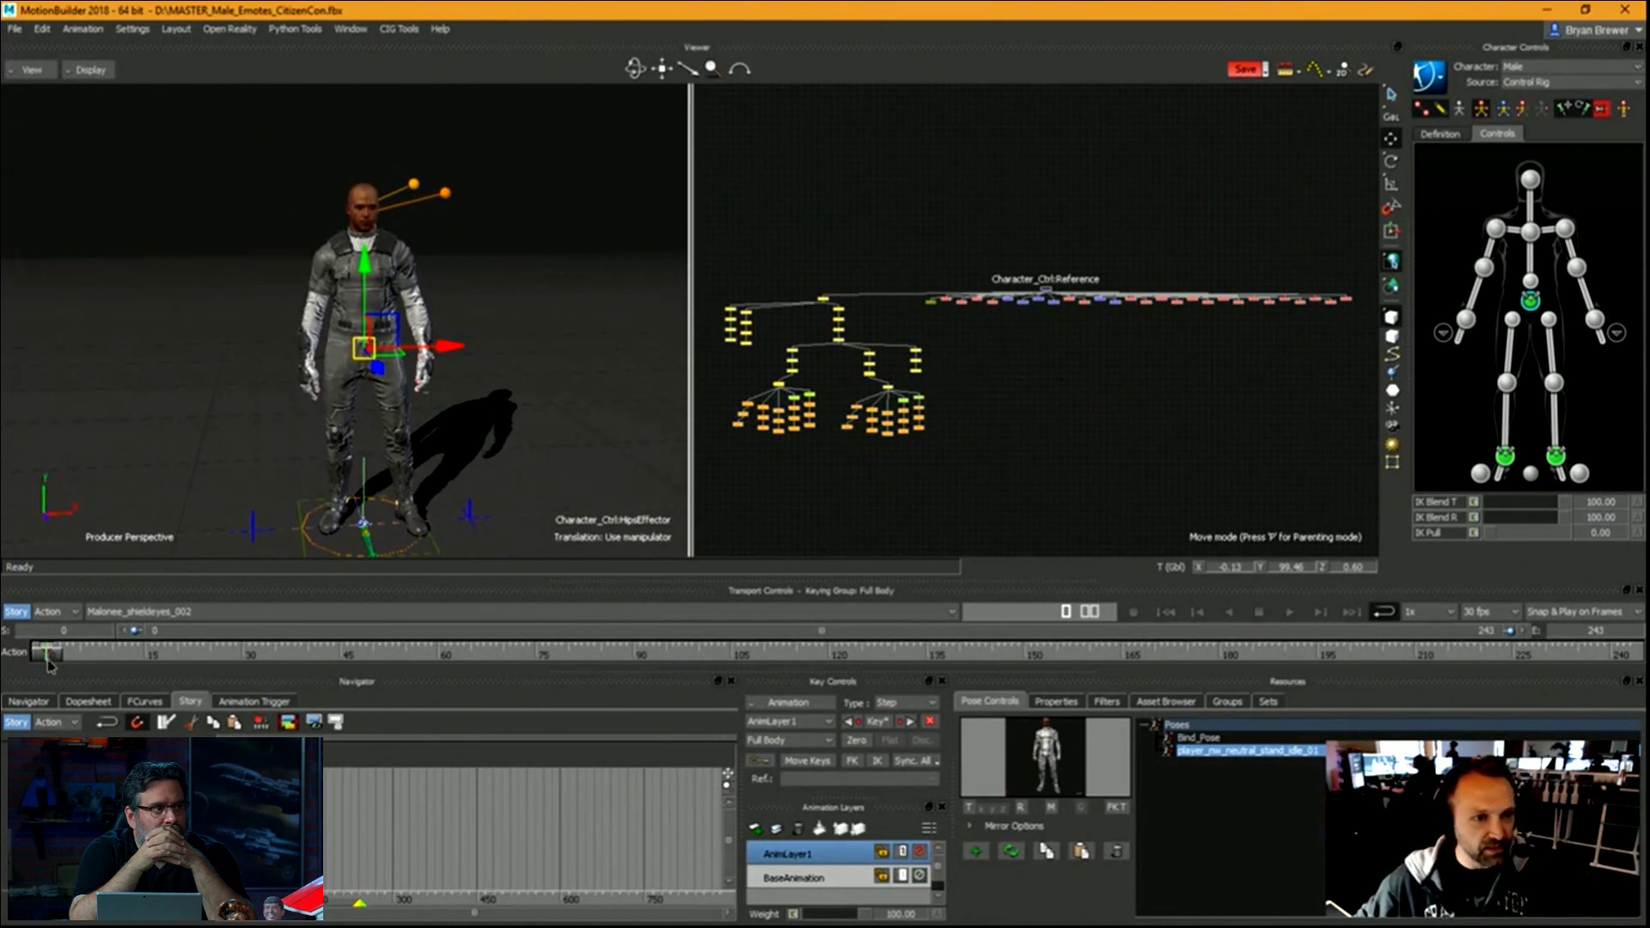
Paste the neutral stand idle pose onto the full-body control rig at the take's last frame, 243.
left_click_drag(59, 671, 627, 677)
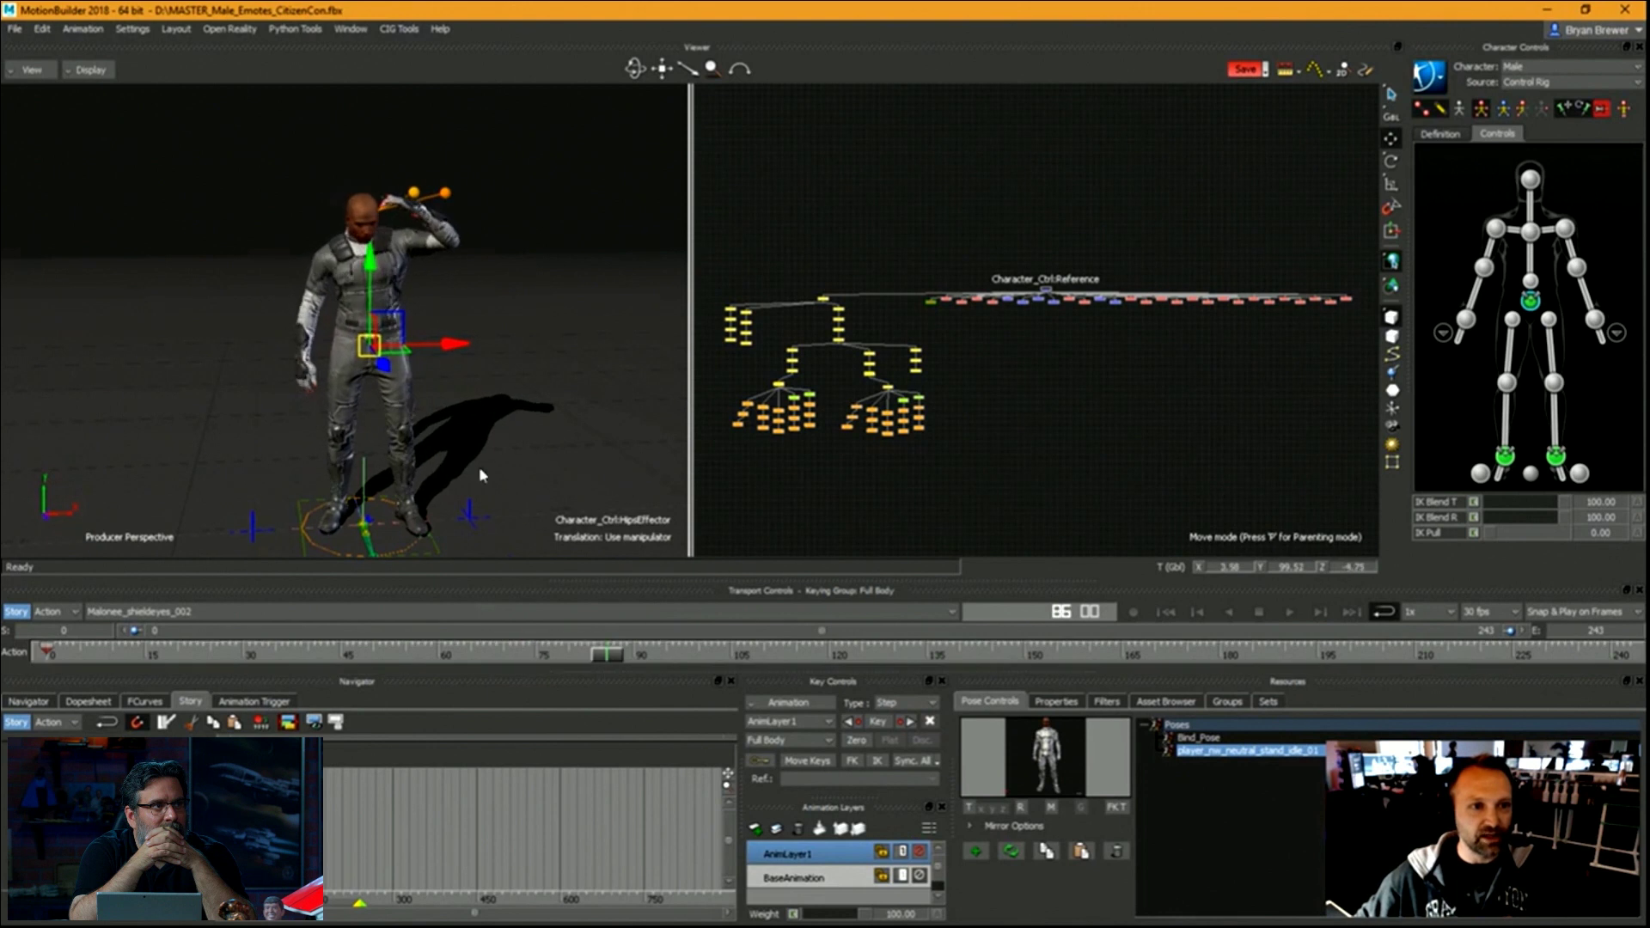
left_click_drag(478, 466, 503, 487, "ctrl+shift")
left_click_drag(504, 658, 1642, 696)
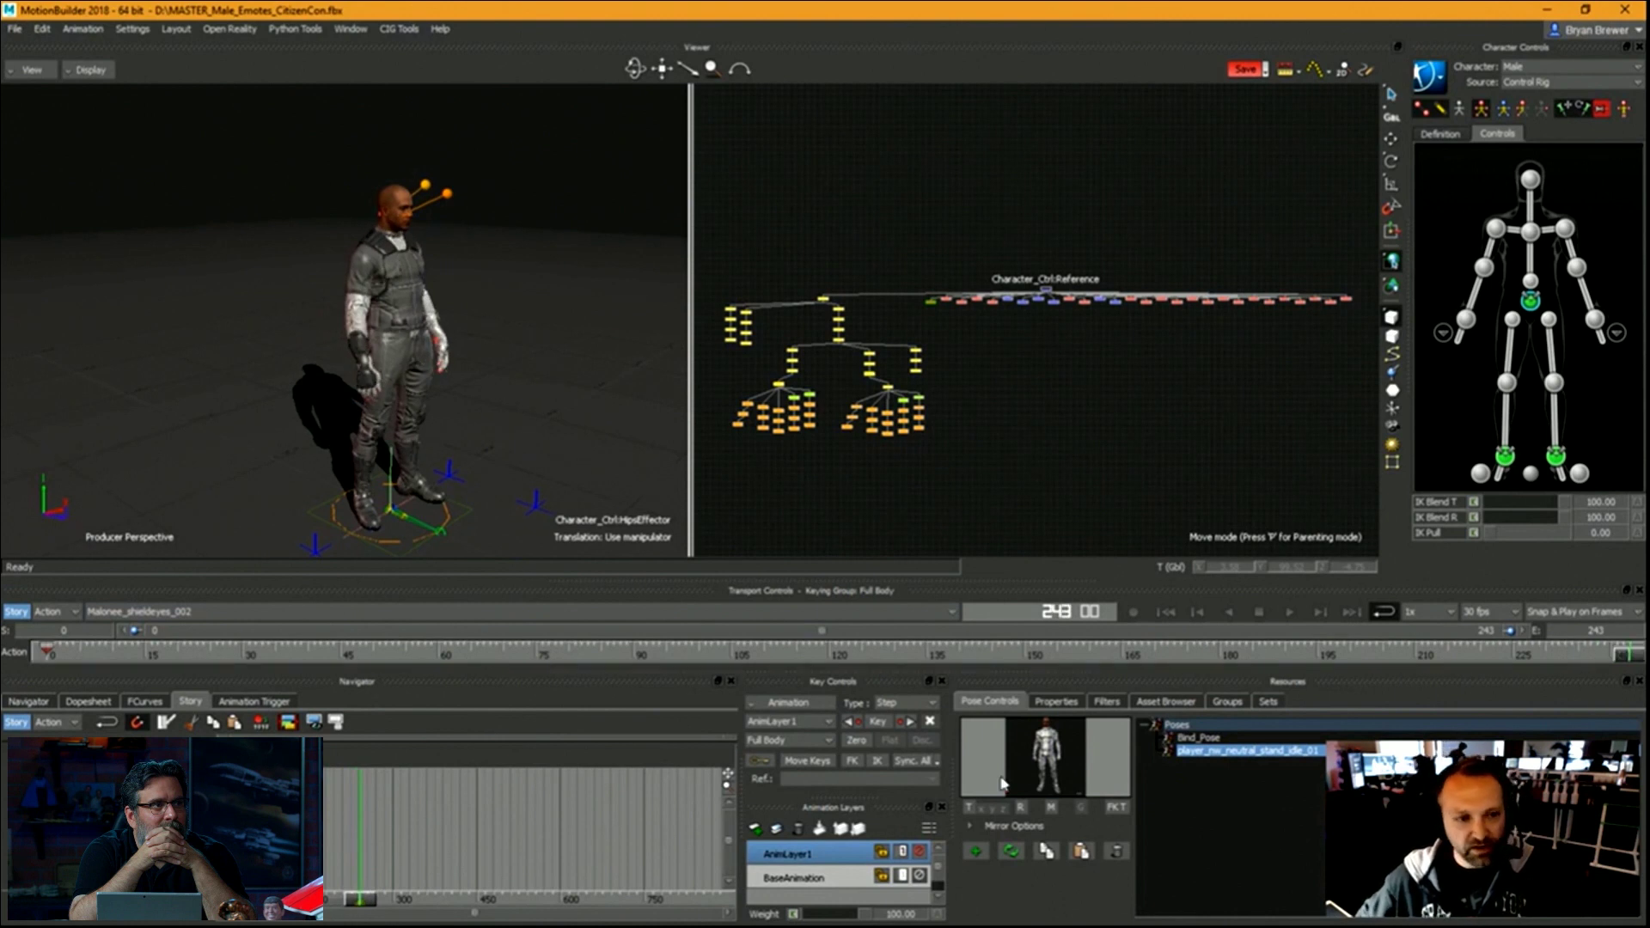
left_click(1080, 855)
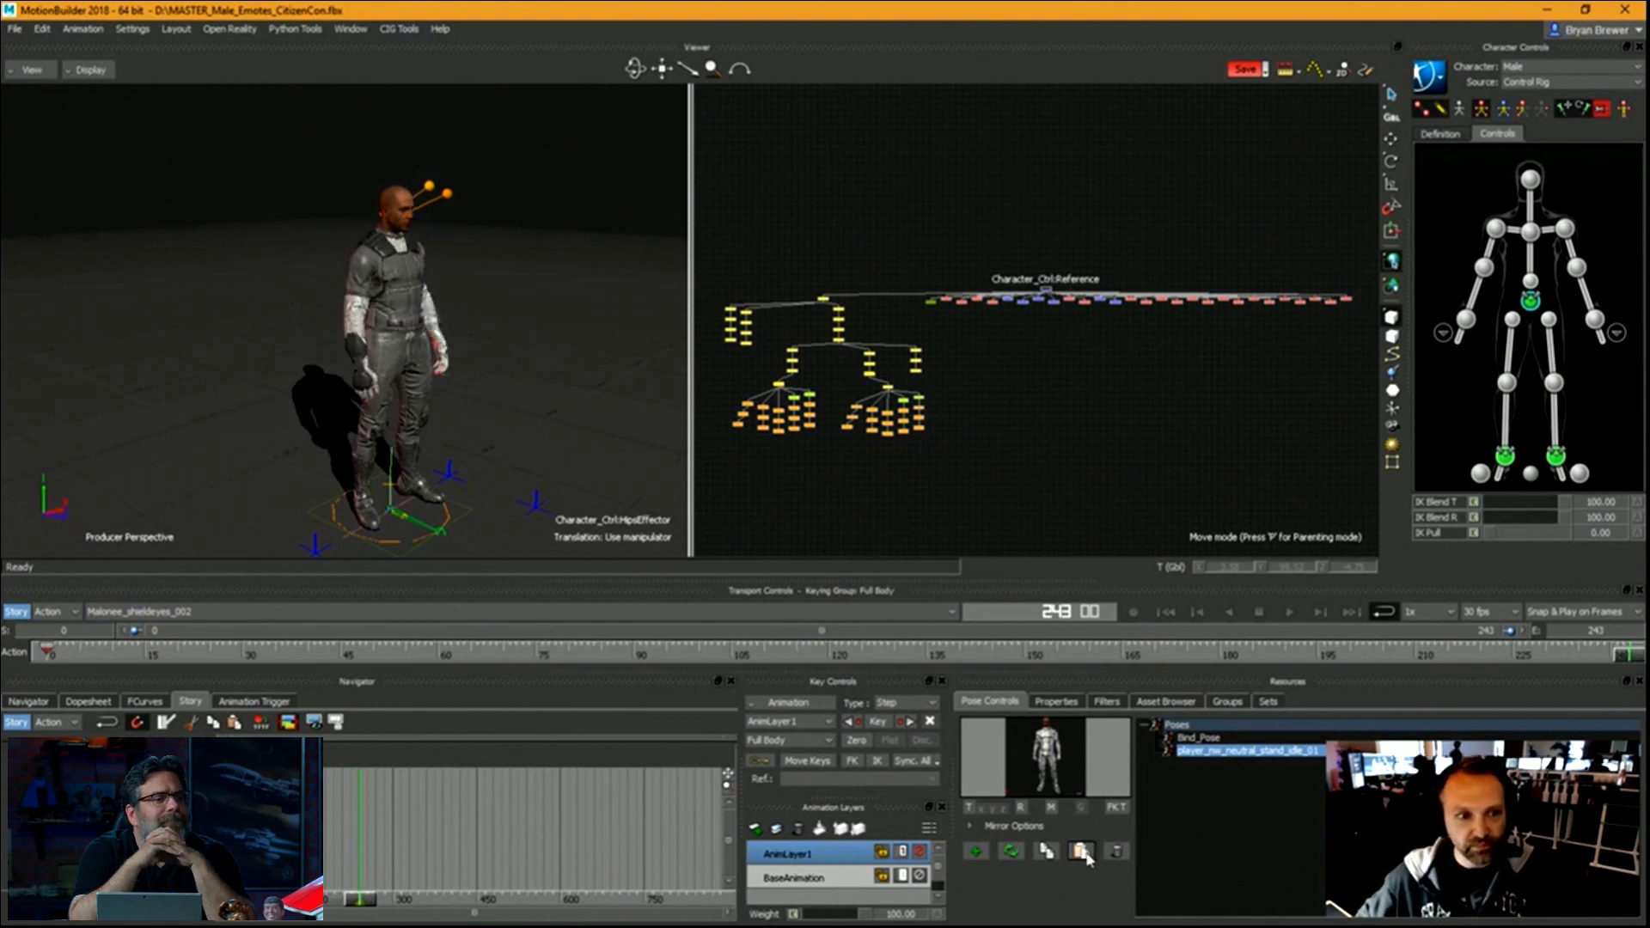
scroll(444, 380, "up", 1)
scroll(492, 381, "up", 3)
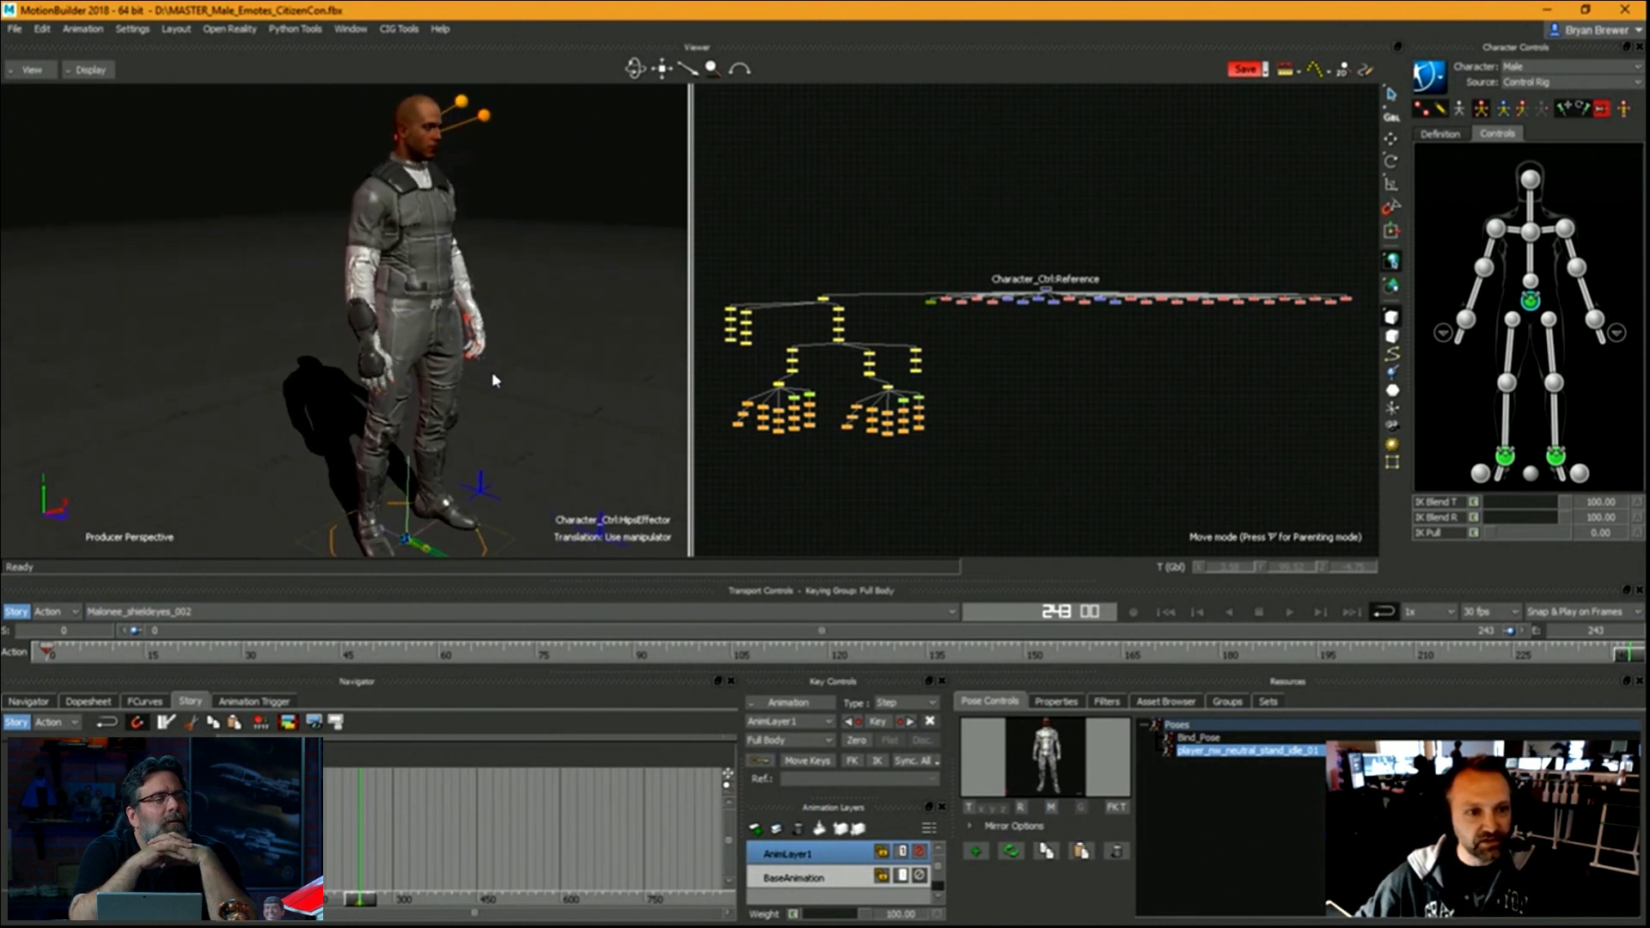
scroll(580, 390, "down", 3)
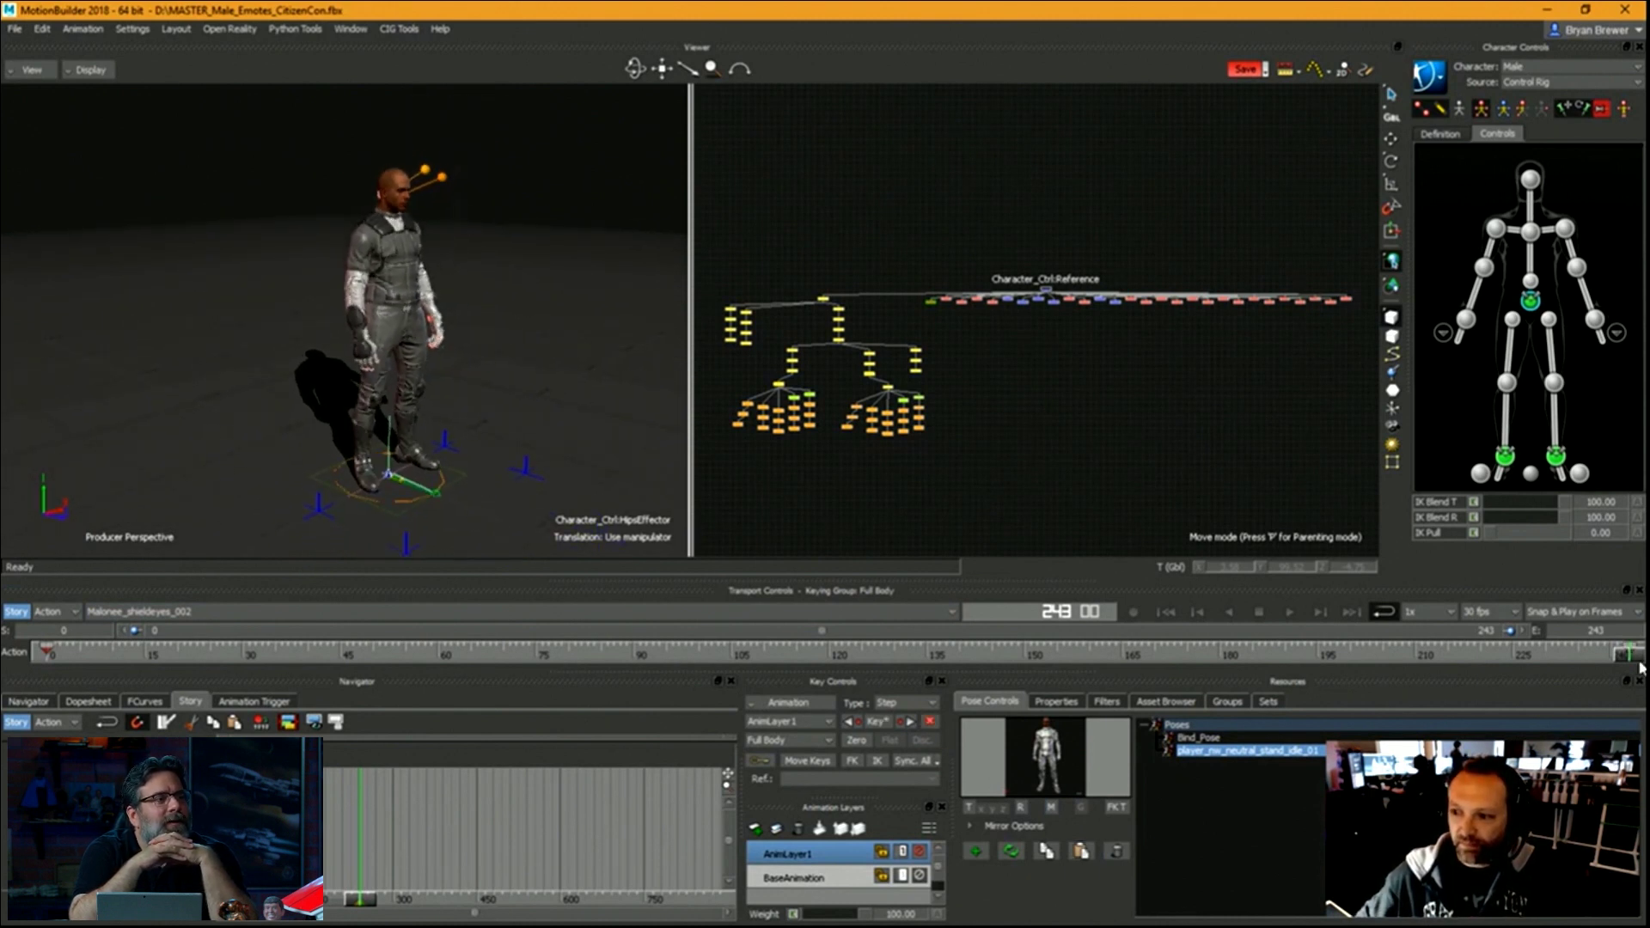
mouse_move(1635, 662)
left_mouse_down()
mouse_move(946, 662)
mouse_move(878, 679)
mouse_move(1629, 655)
left_mouse_up()
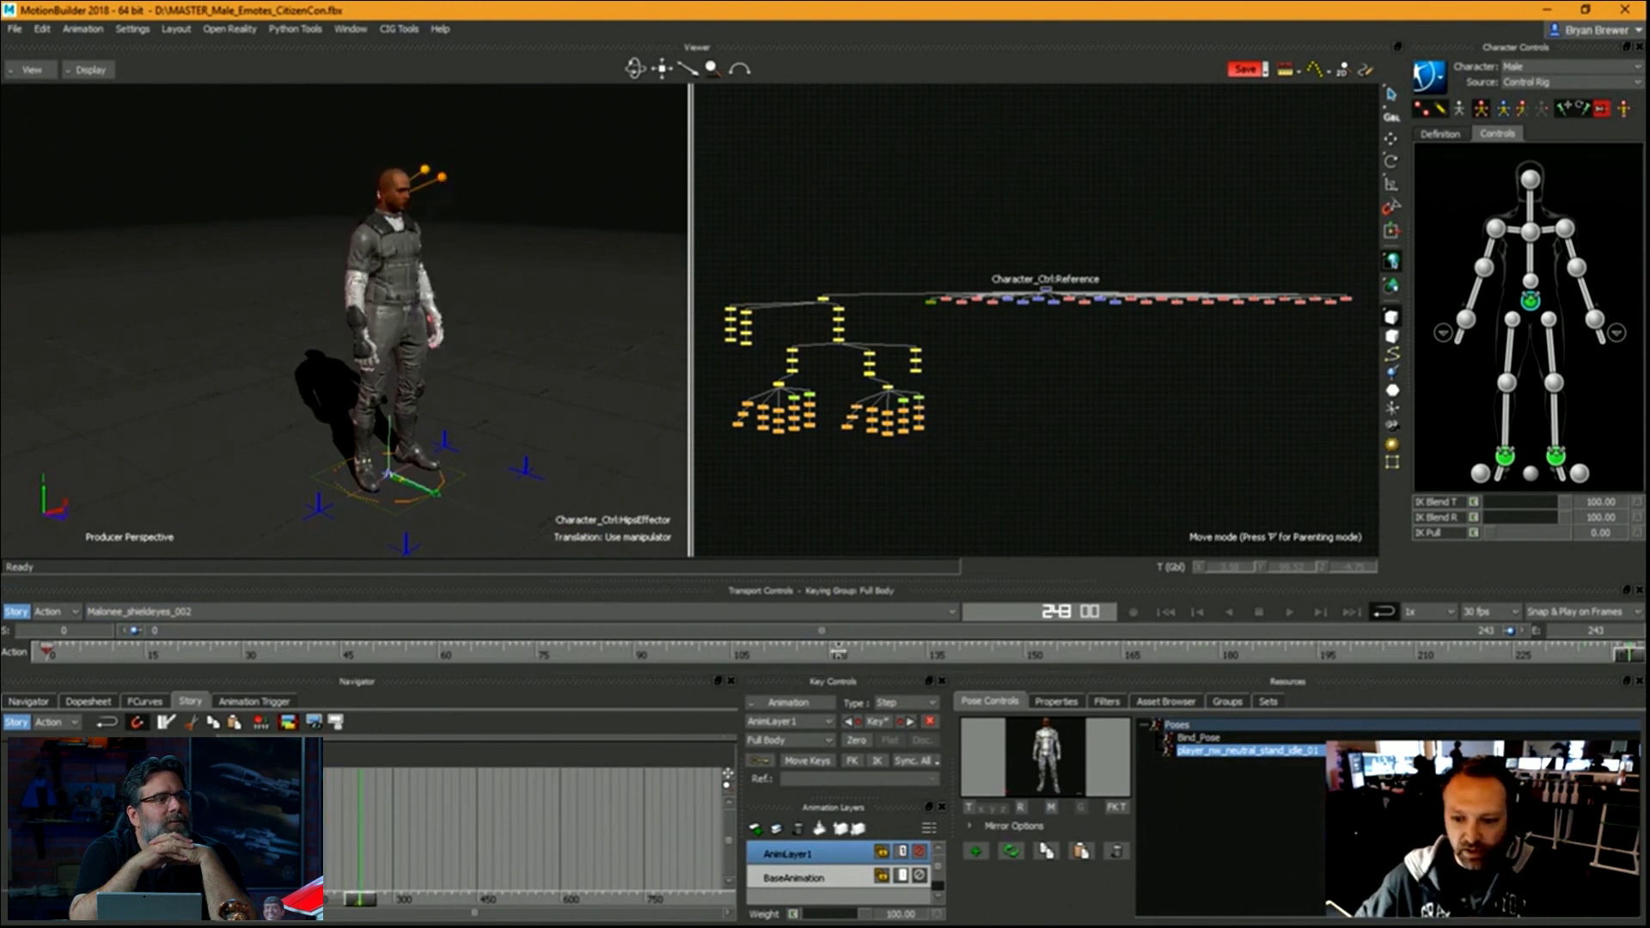
In a single perspective view, compare the end pose with and without AnimLayer1 by toggling its mute and sweeping its weight.
key("ctrl+1")
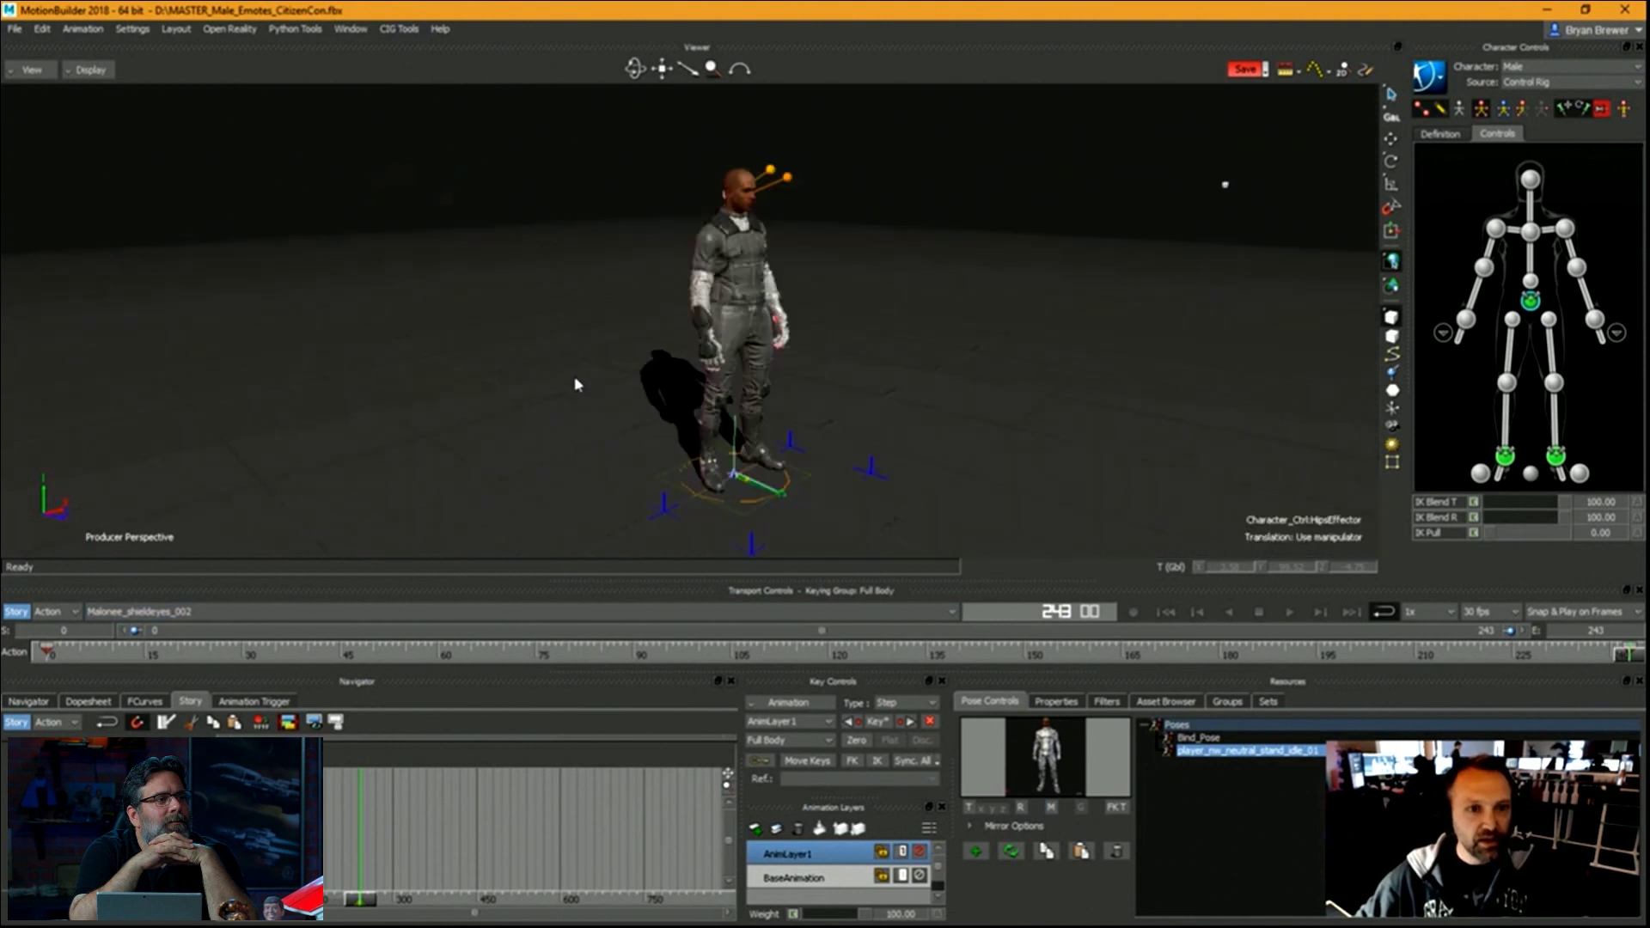
mouse_move(772, 370)
left_mouse_down("ctrl")
mouse_move(854, 372)
mouse_move(801, 362)
left_mouse_up("ctrl")
left_click_drag(972, 334, 1231, 475, "ctrl")
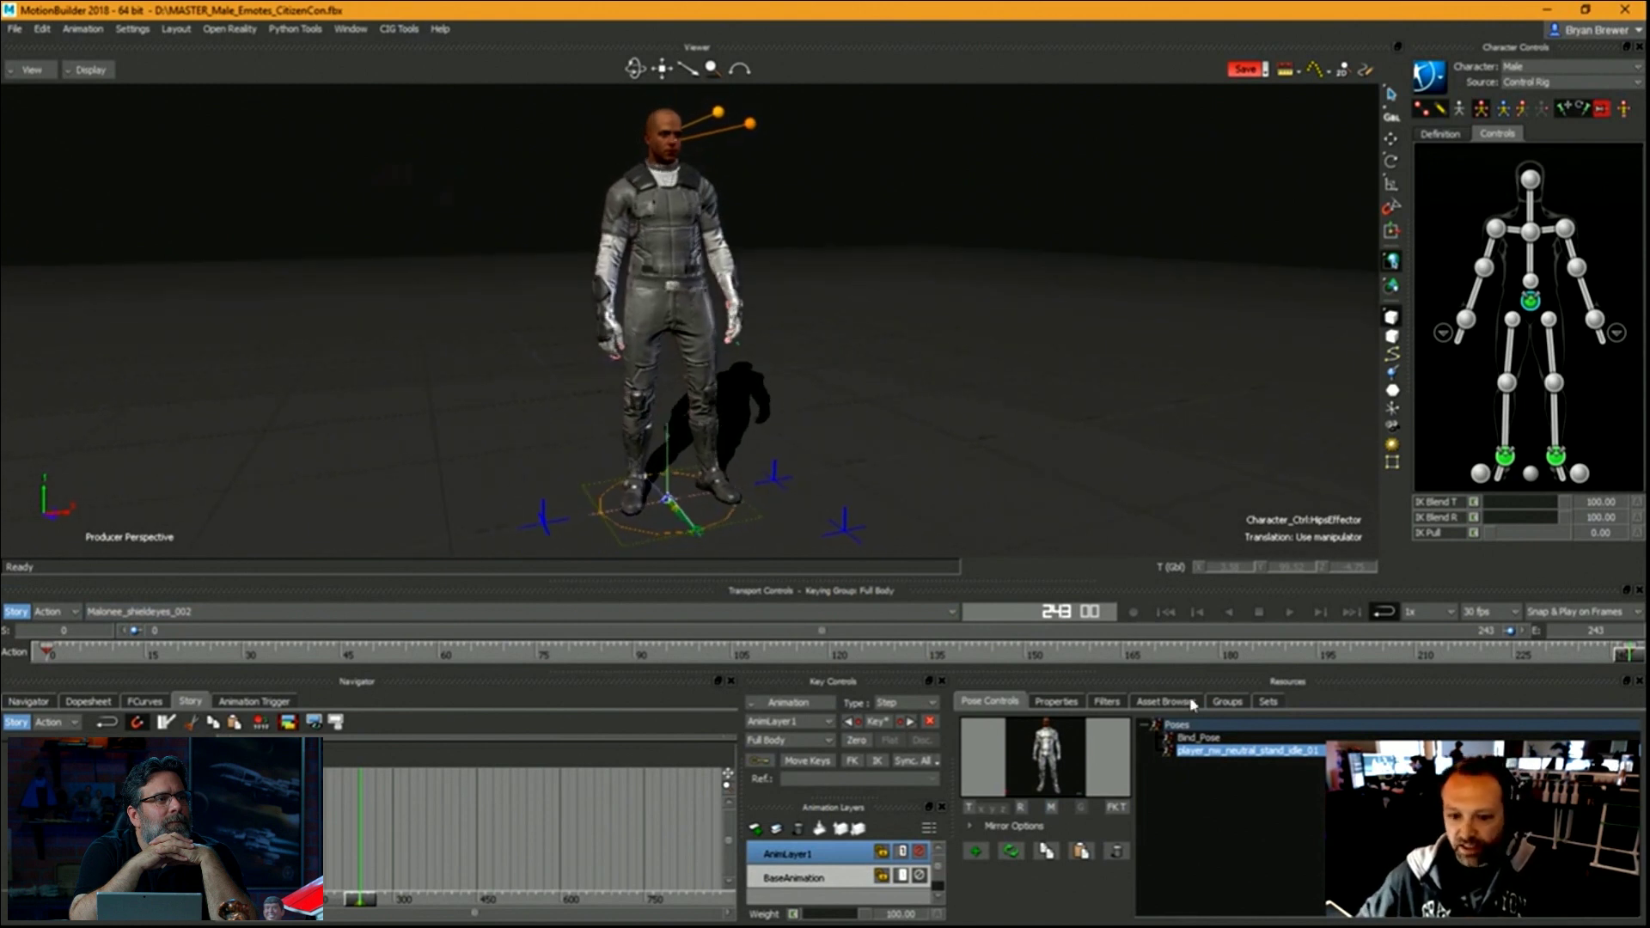
left_click(918, 852)
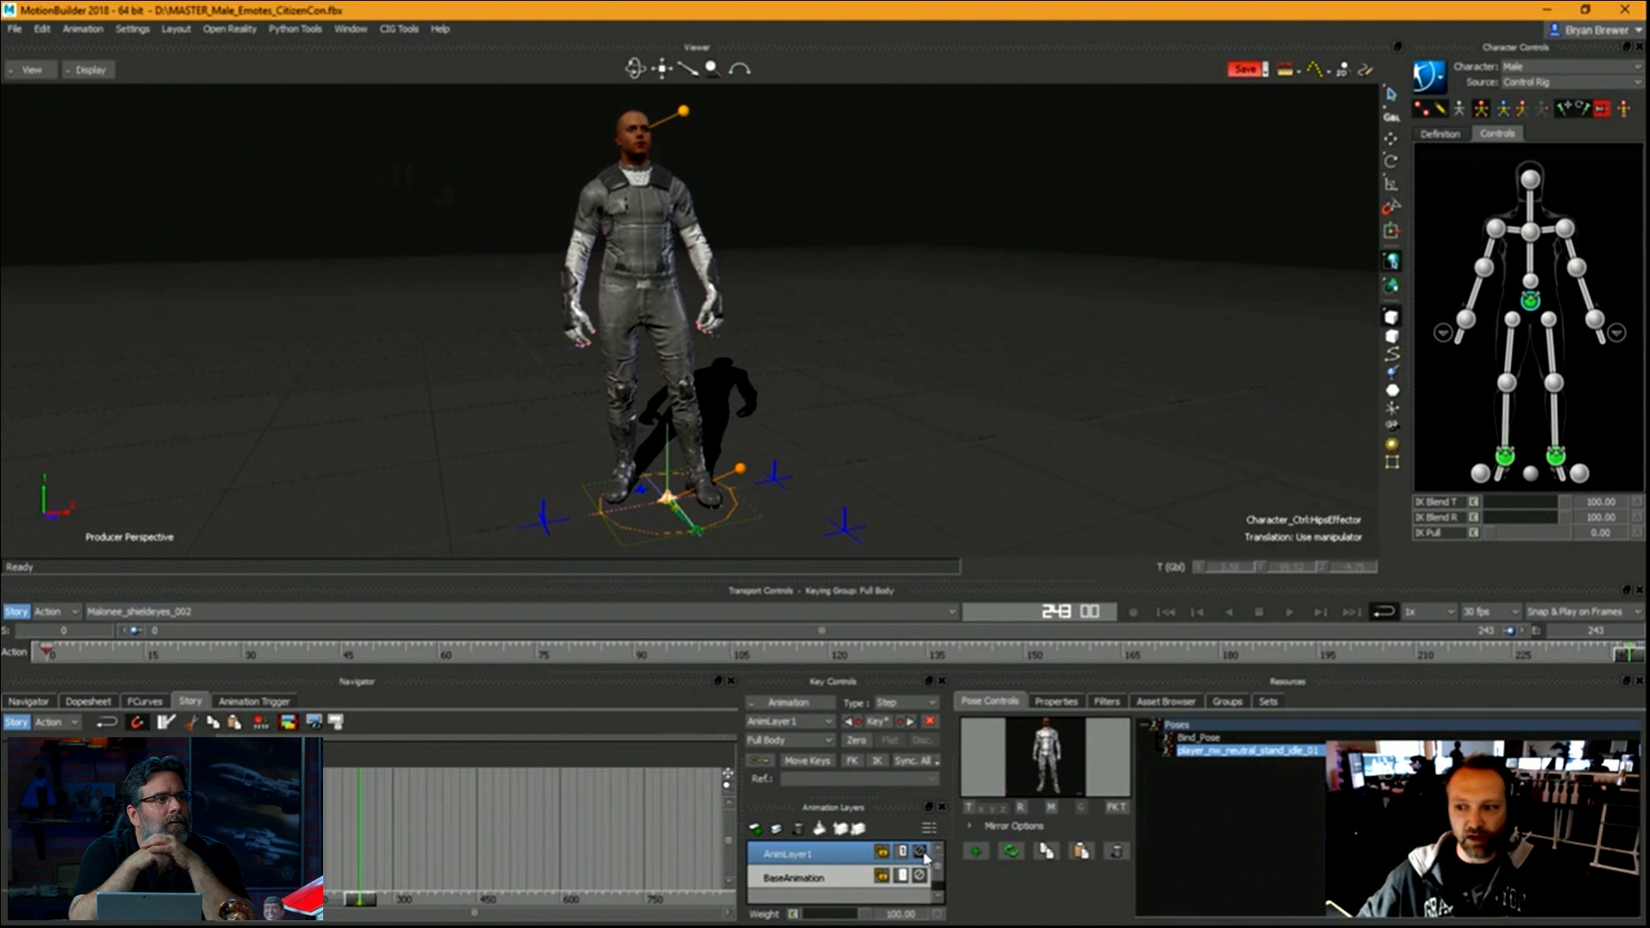
left_click(920, 851)
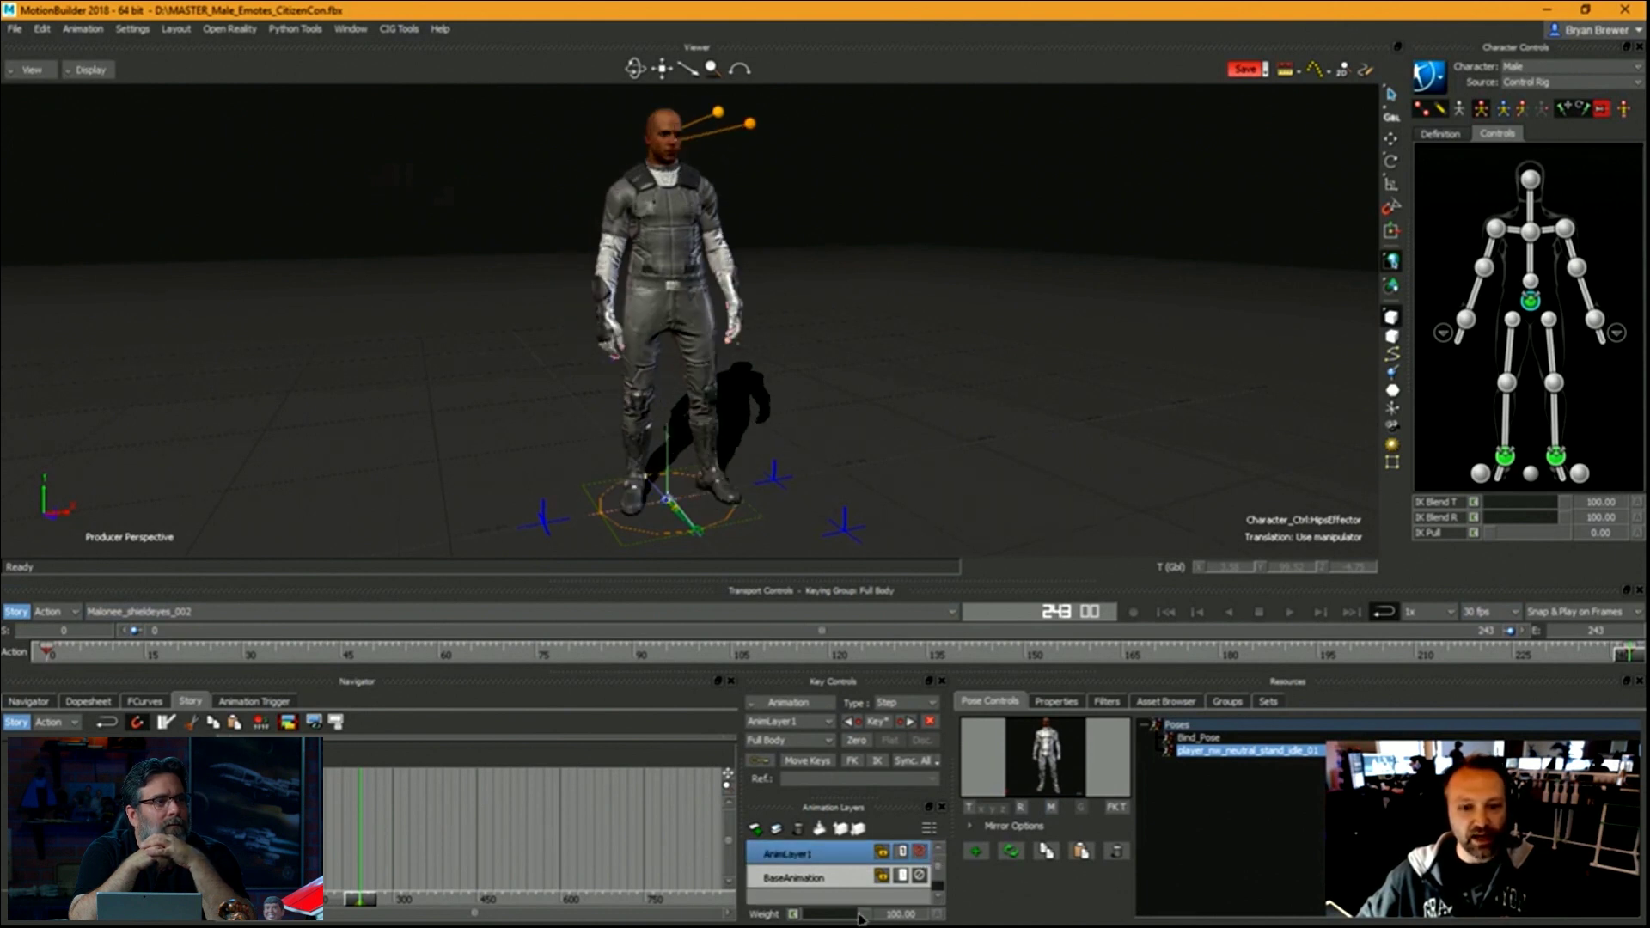
left_click_drag(862, 913, 808, 913)
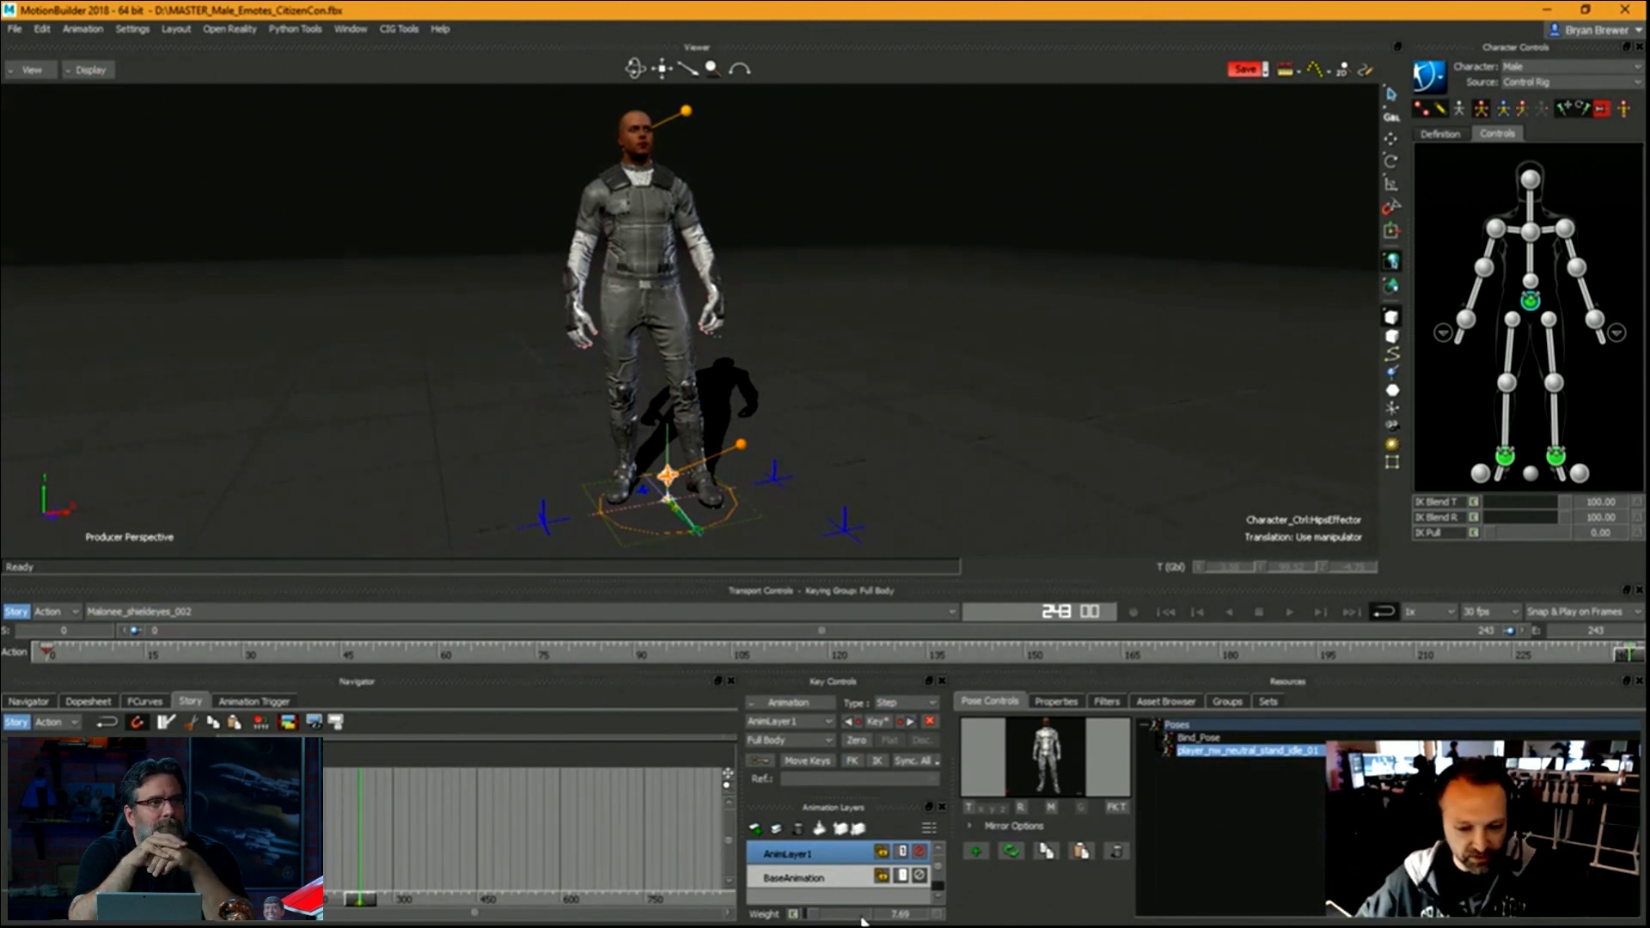
left_click_drag(802, 921, 928, 919)
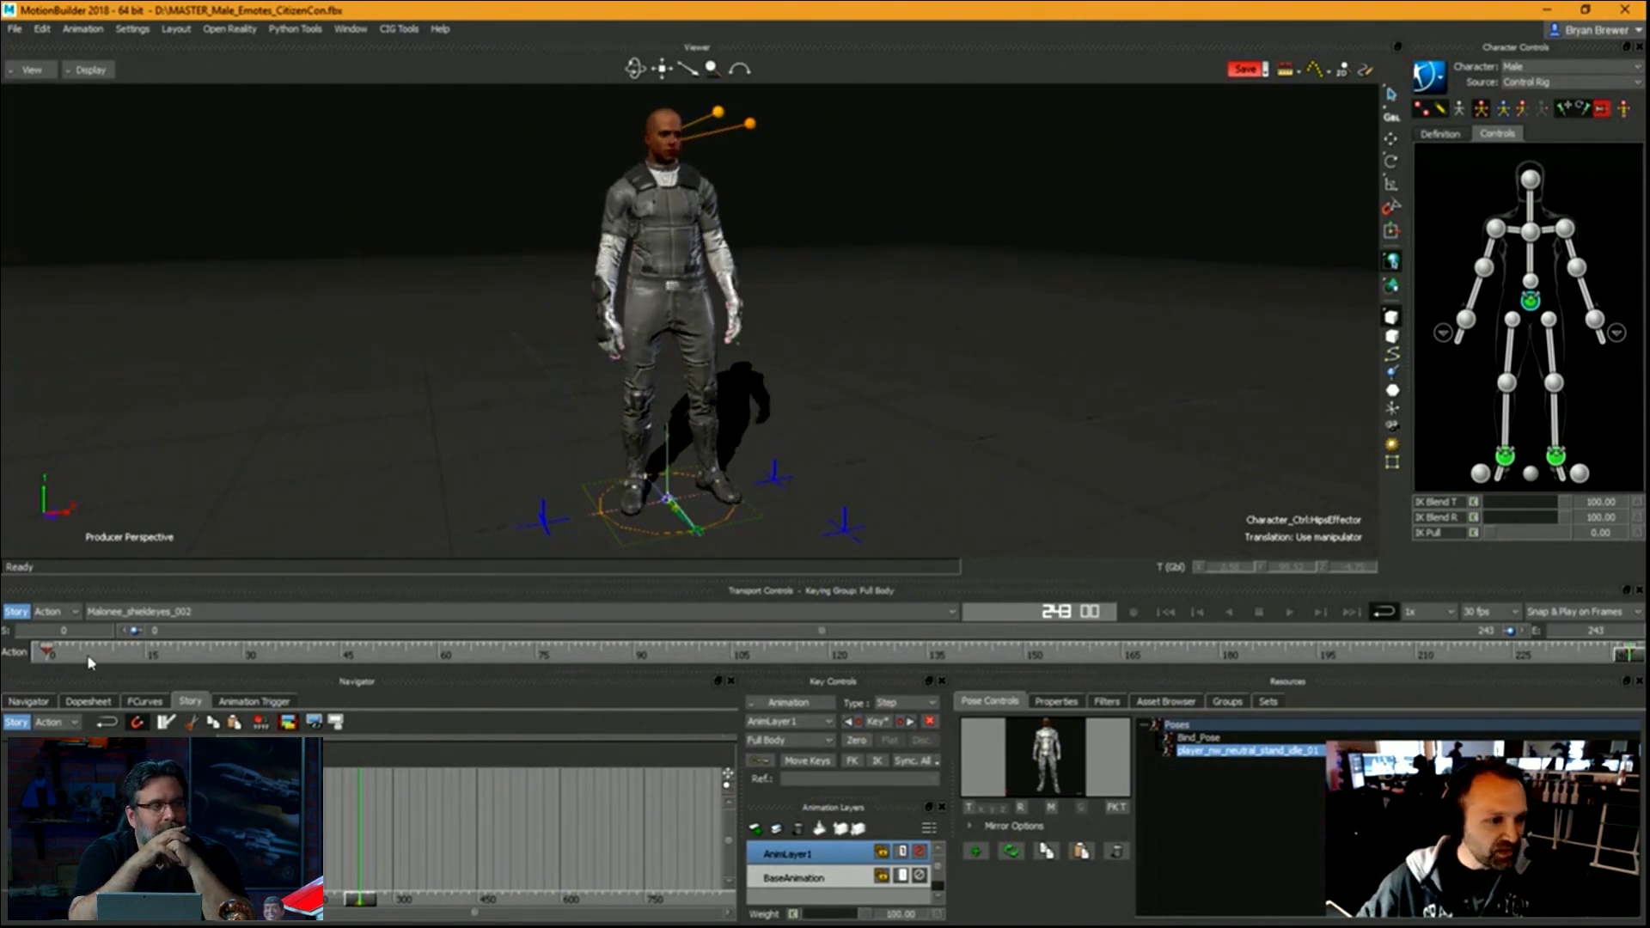
Play the take from frame 0 and check the blended motion from several angles around the character.
left_click_drag(88, 661, 47, 658)
left_click_drag(460, 501, 626, 529, "ctrl+shift")
scroll(842, 421, "up", 4)
scroll(832, 404, "down", 2)
left_click_drag(1038, 412, 986, 426, "ctrl+shift")
key("ctrl+space")
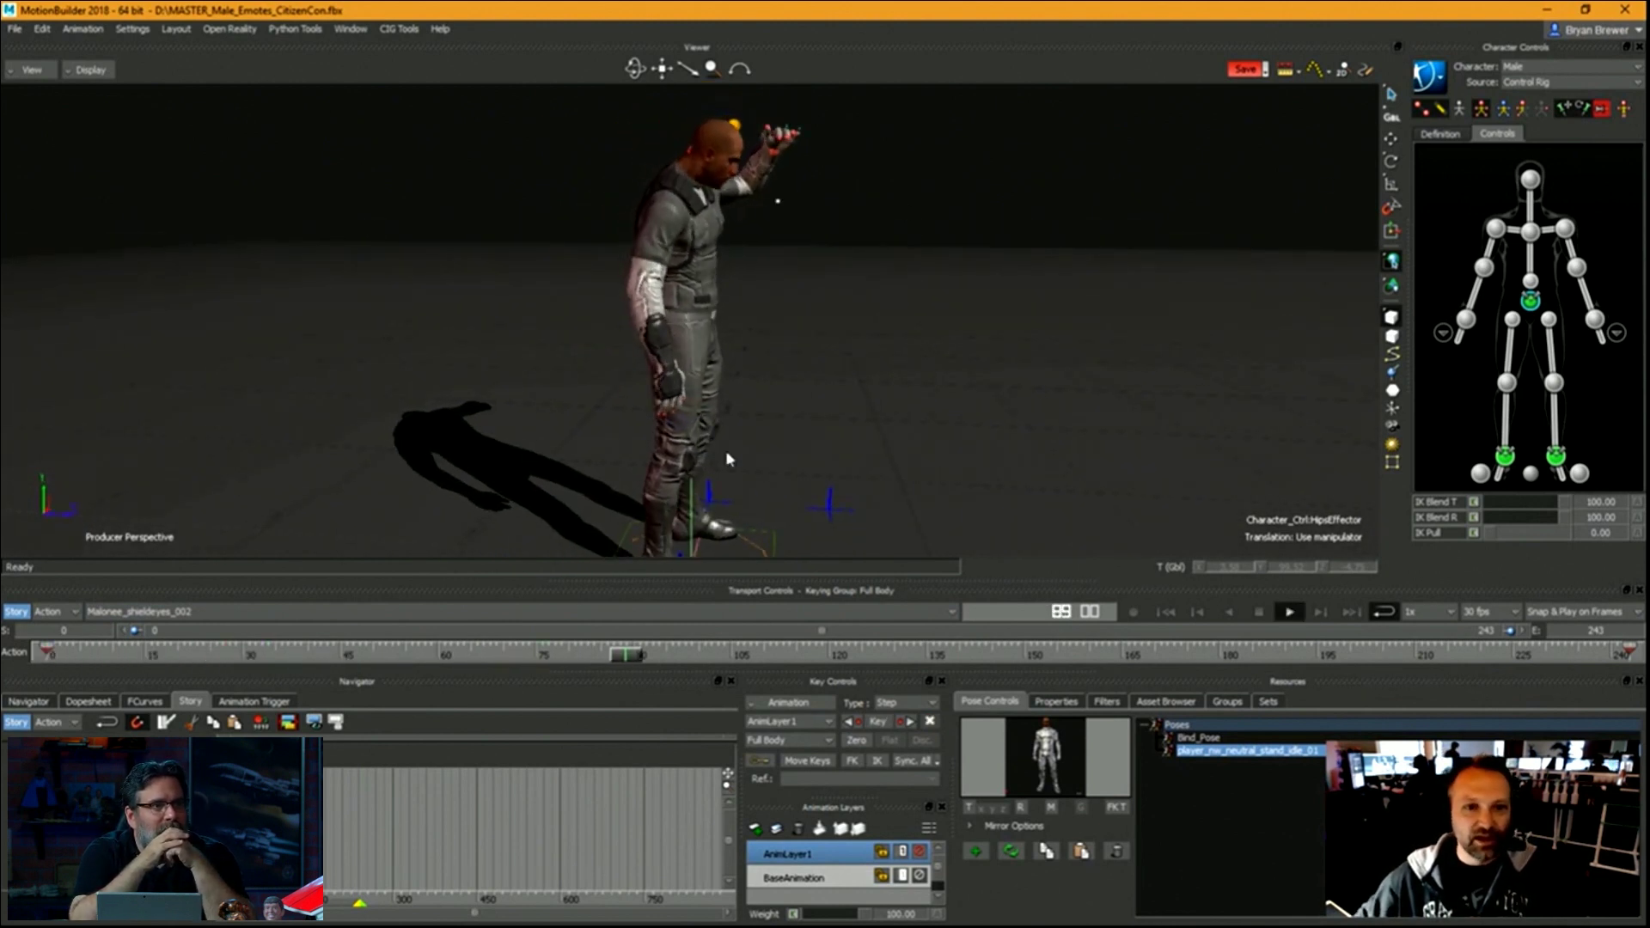
left_click_drag(885, 422, 868, 487, "ctrl+shift")
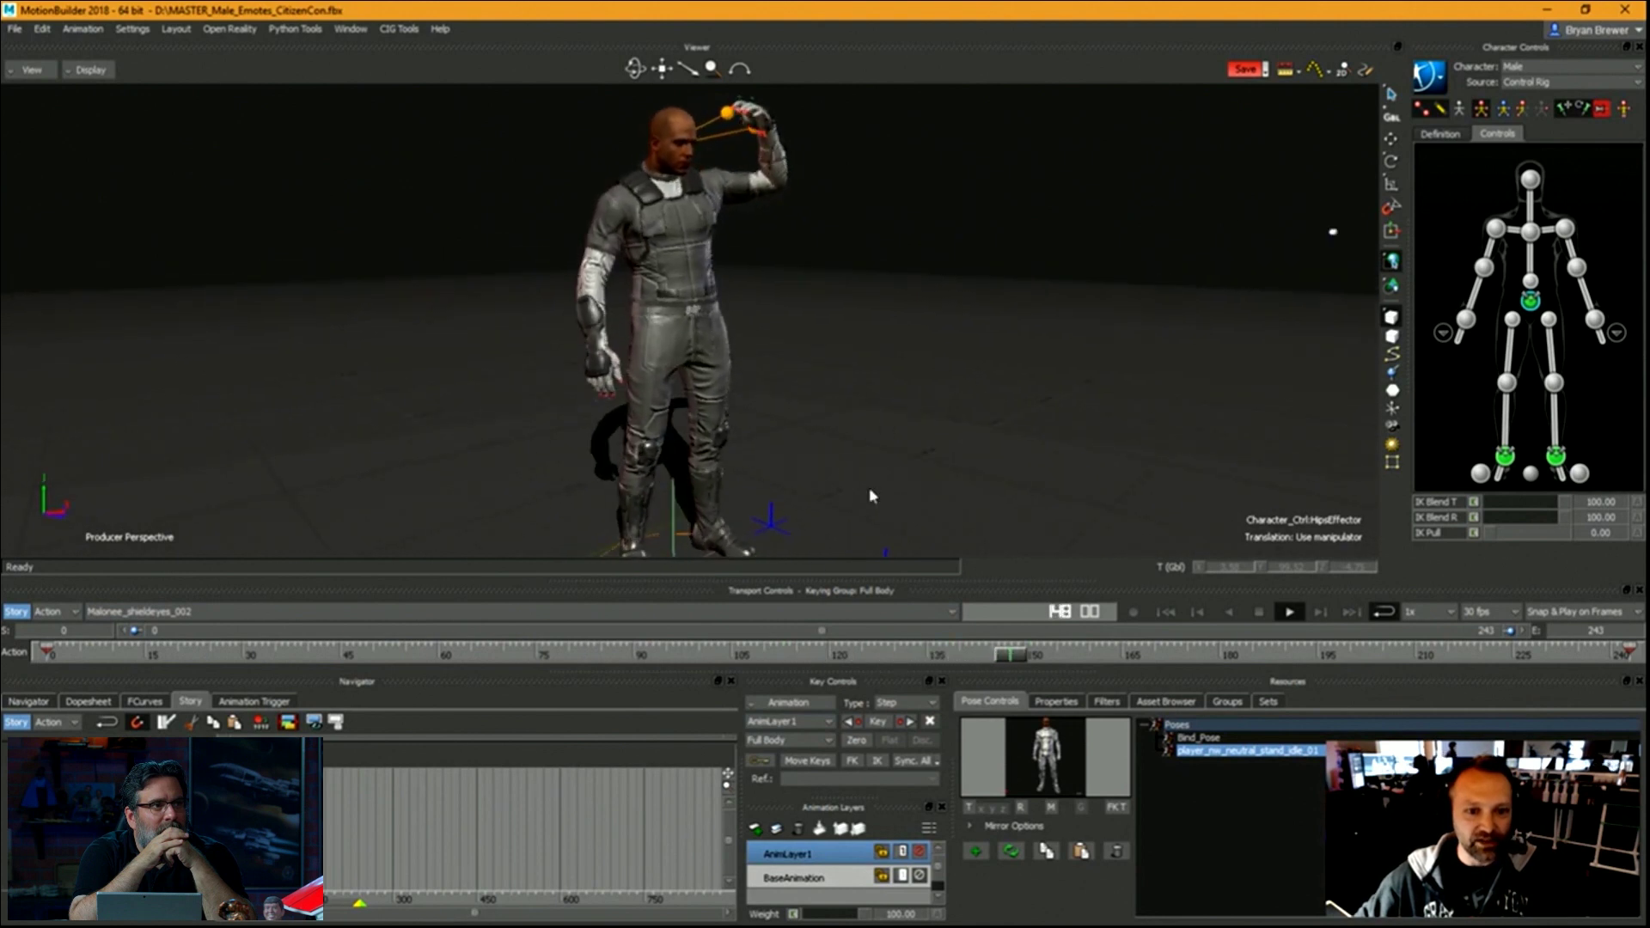
key("ctrl+space")
left_click_drag(1009, 381, 880, 404, "ctrl")
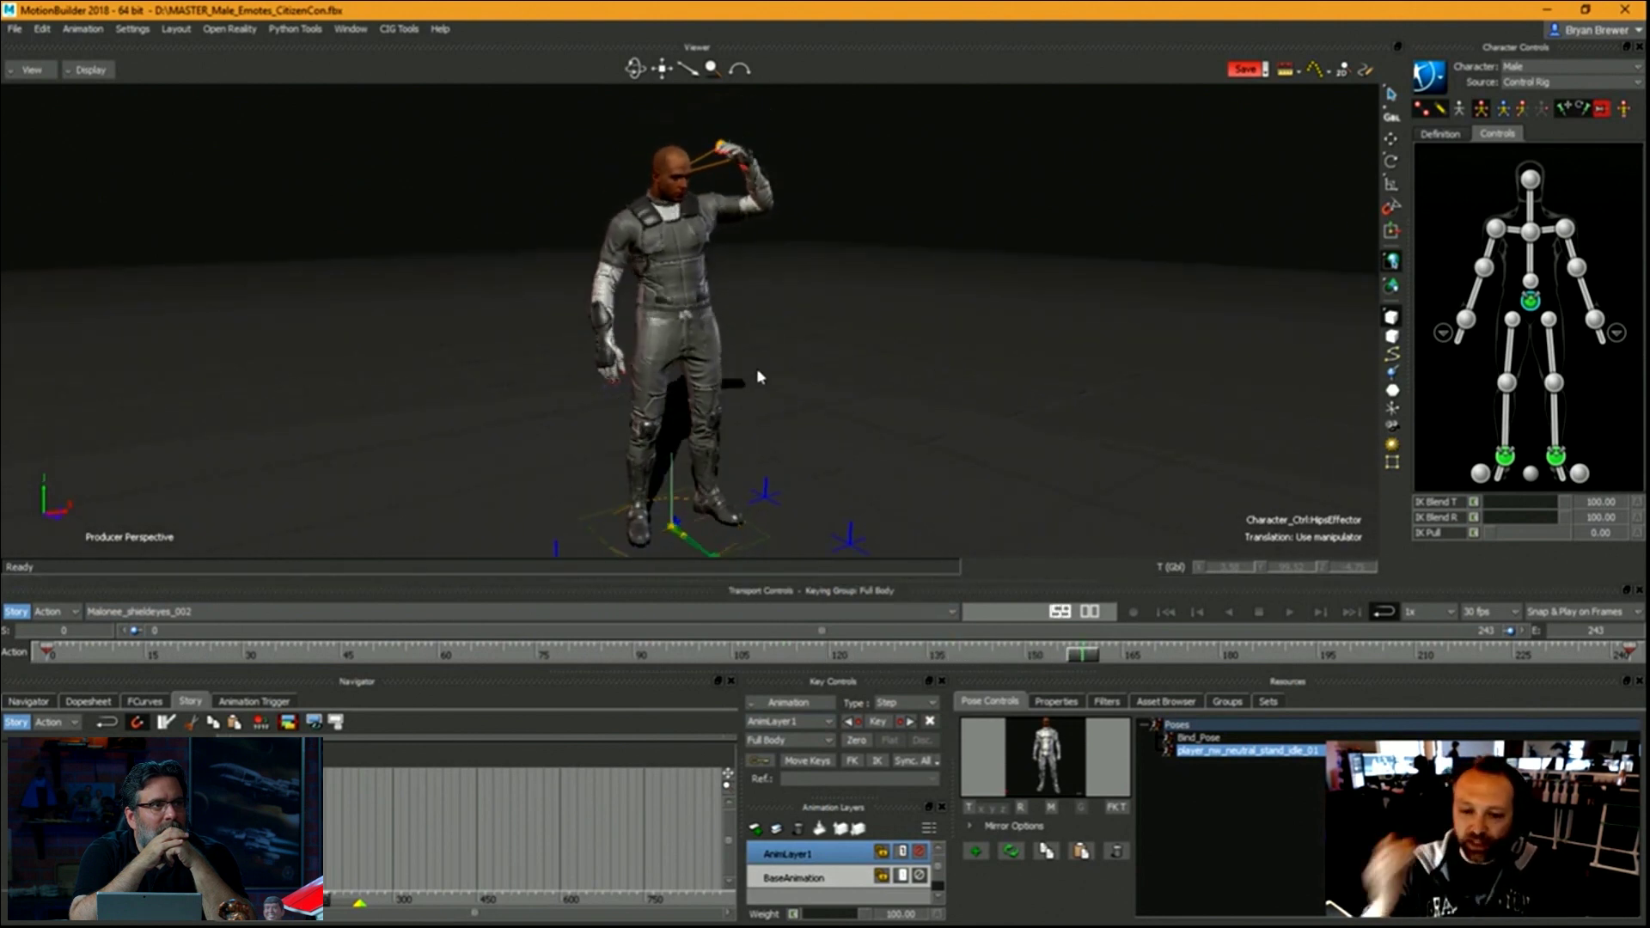
Select the control rig's head effector and switch the keying mode from full body to body part.
left_click(1562, 232)
left_click(1531, 180)
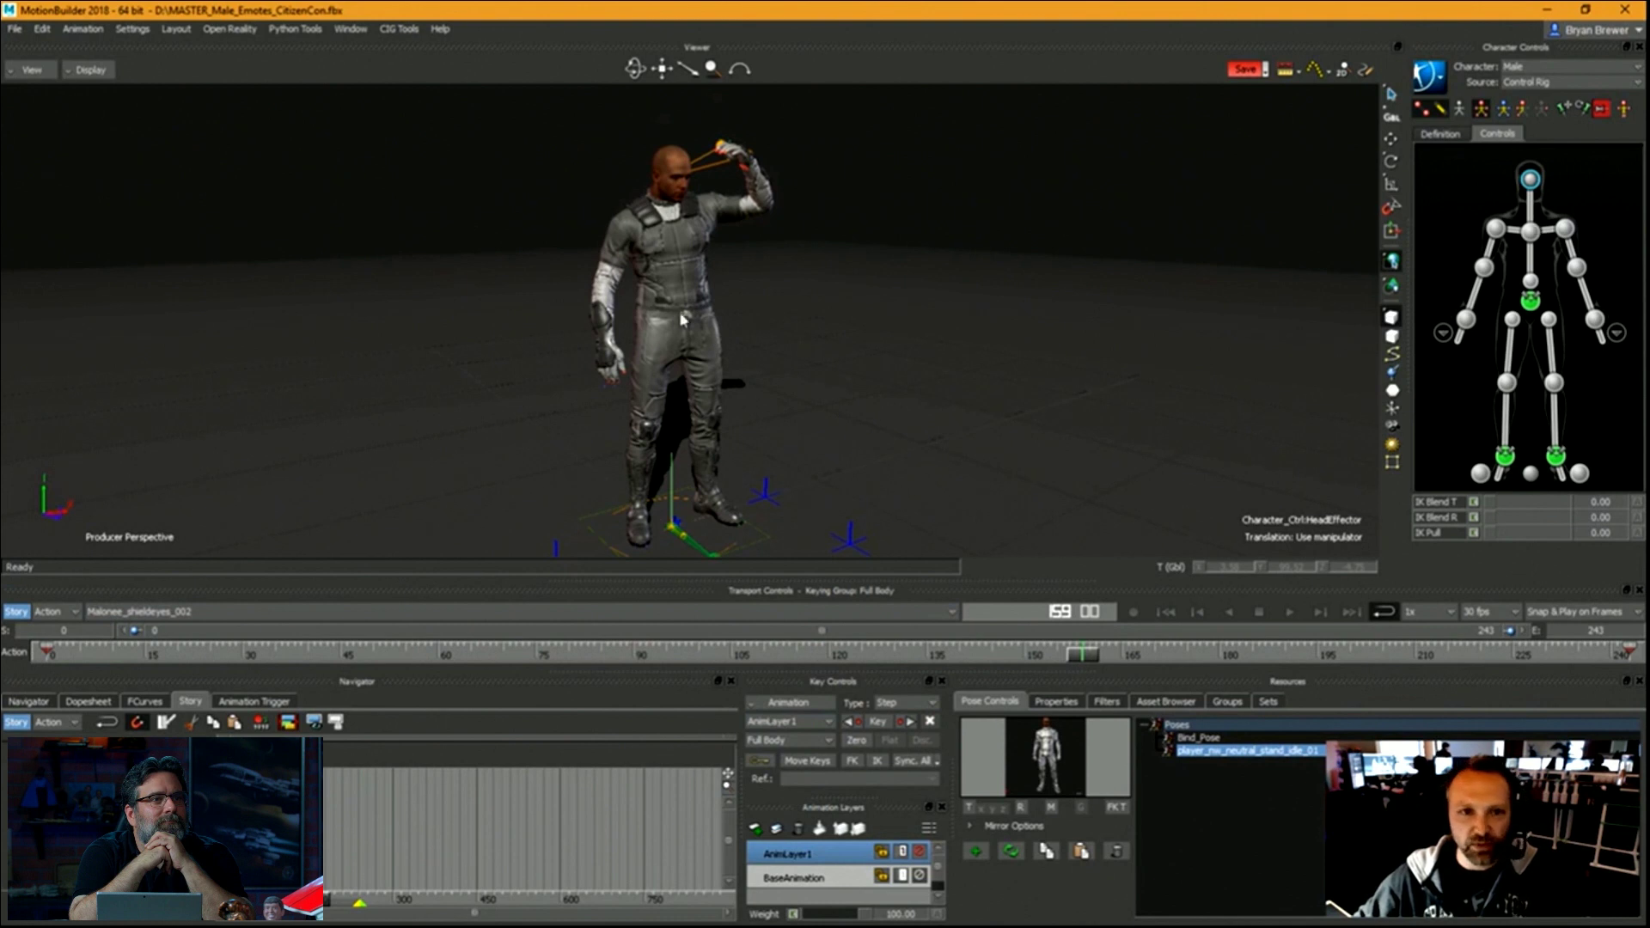
left_click_drag(680, 319, 856, 530, "ctrl")
left_click(1522, 110)
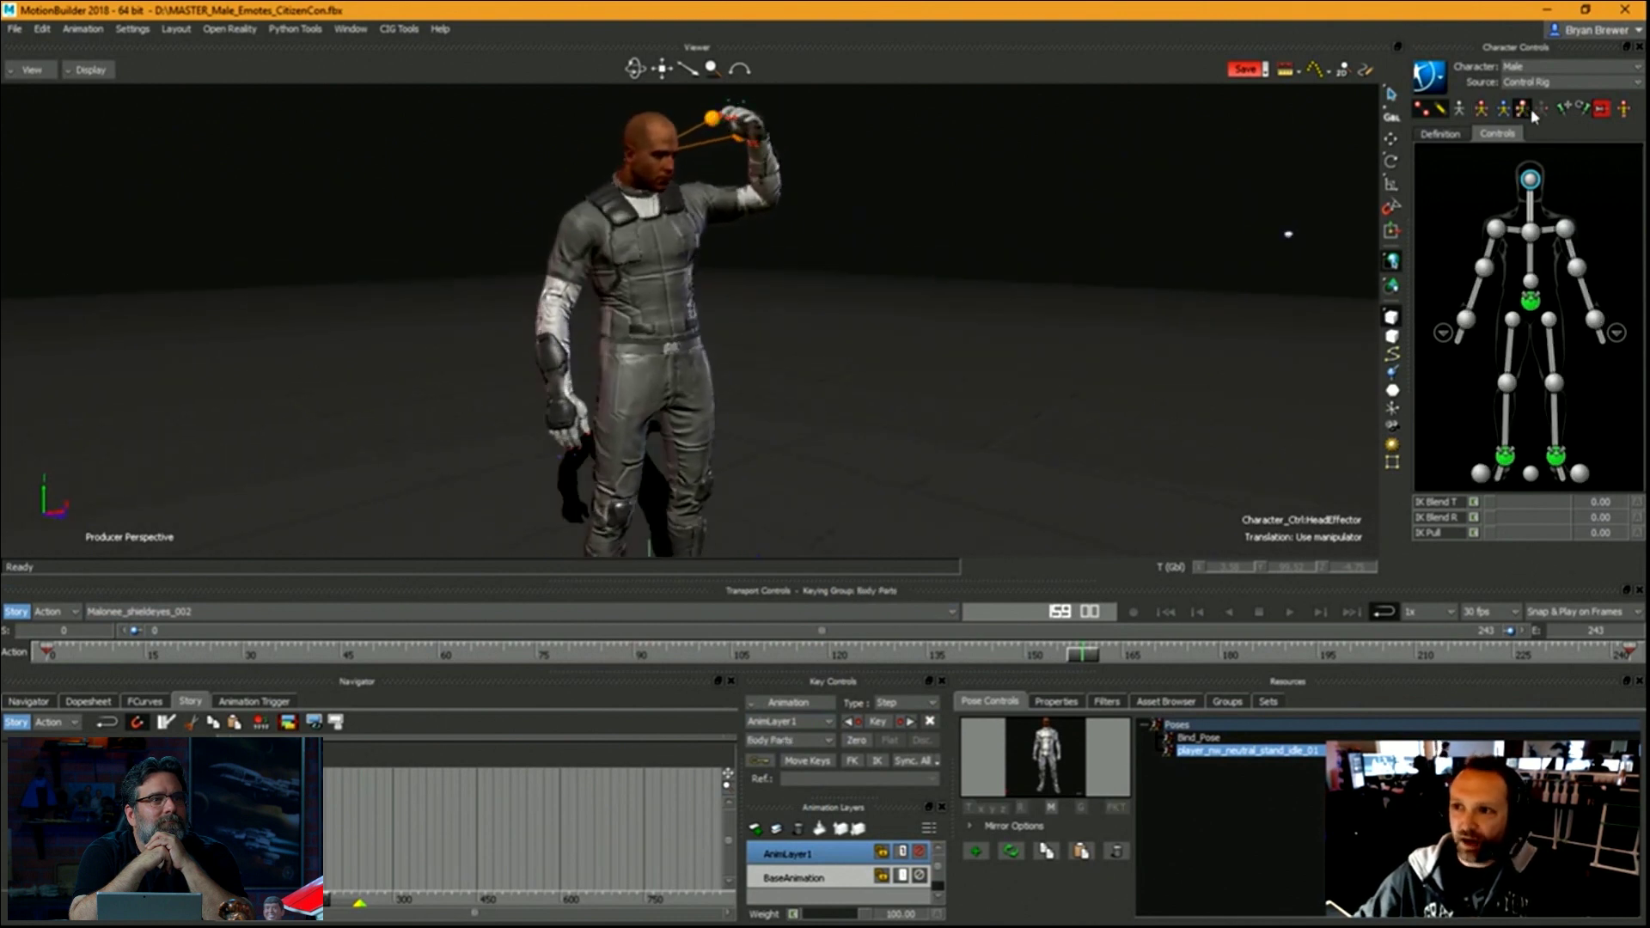
Set a zero key for the head on AnimLayer1 at about frame 18, as the hand rises to the brow.
left_click(110, 655)
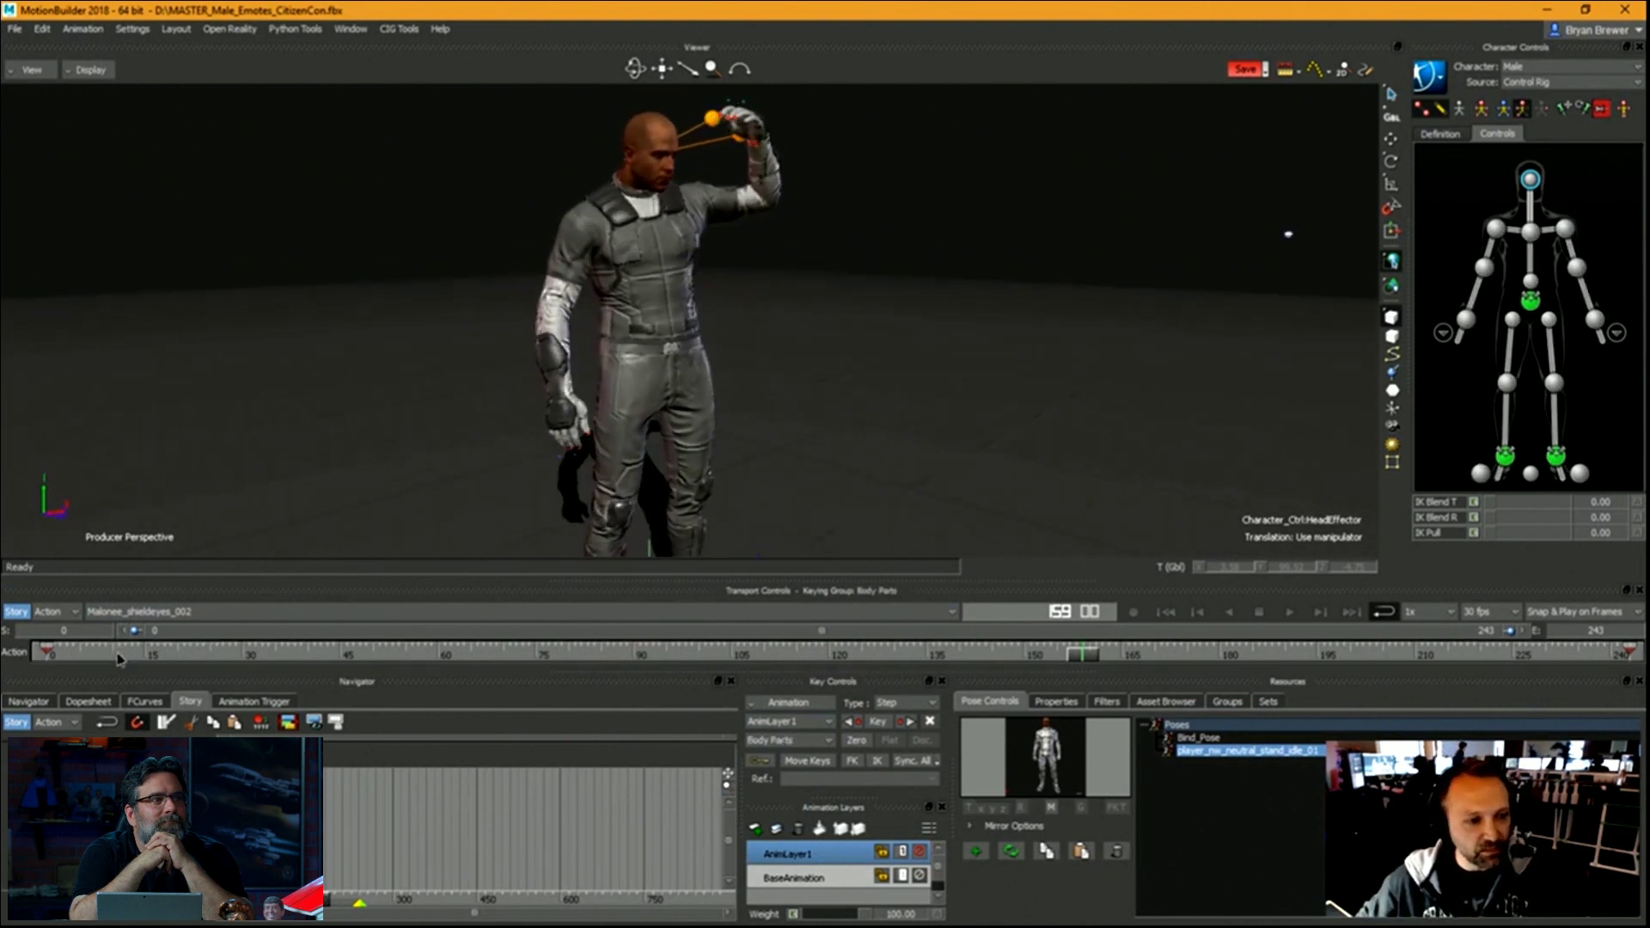
mouse_move(822, 357)
left_mouse_down("ctrl")
mouse_move(781, 401)
mouse_move(820, 440)
mouse_move(888, 413)
mouse_move(840, 415)
mouse_move(883, 437)
left_mouse_up("ctrl")
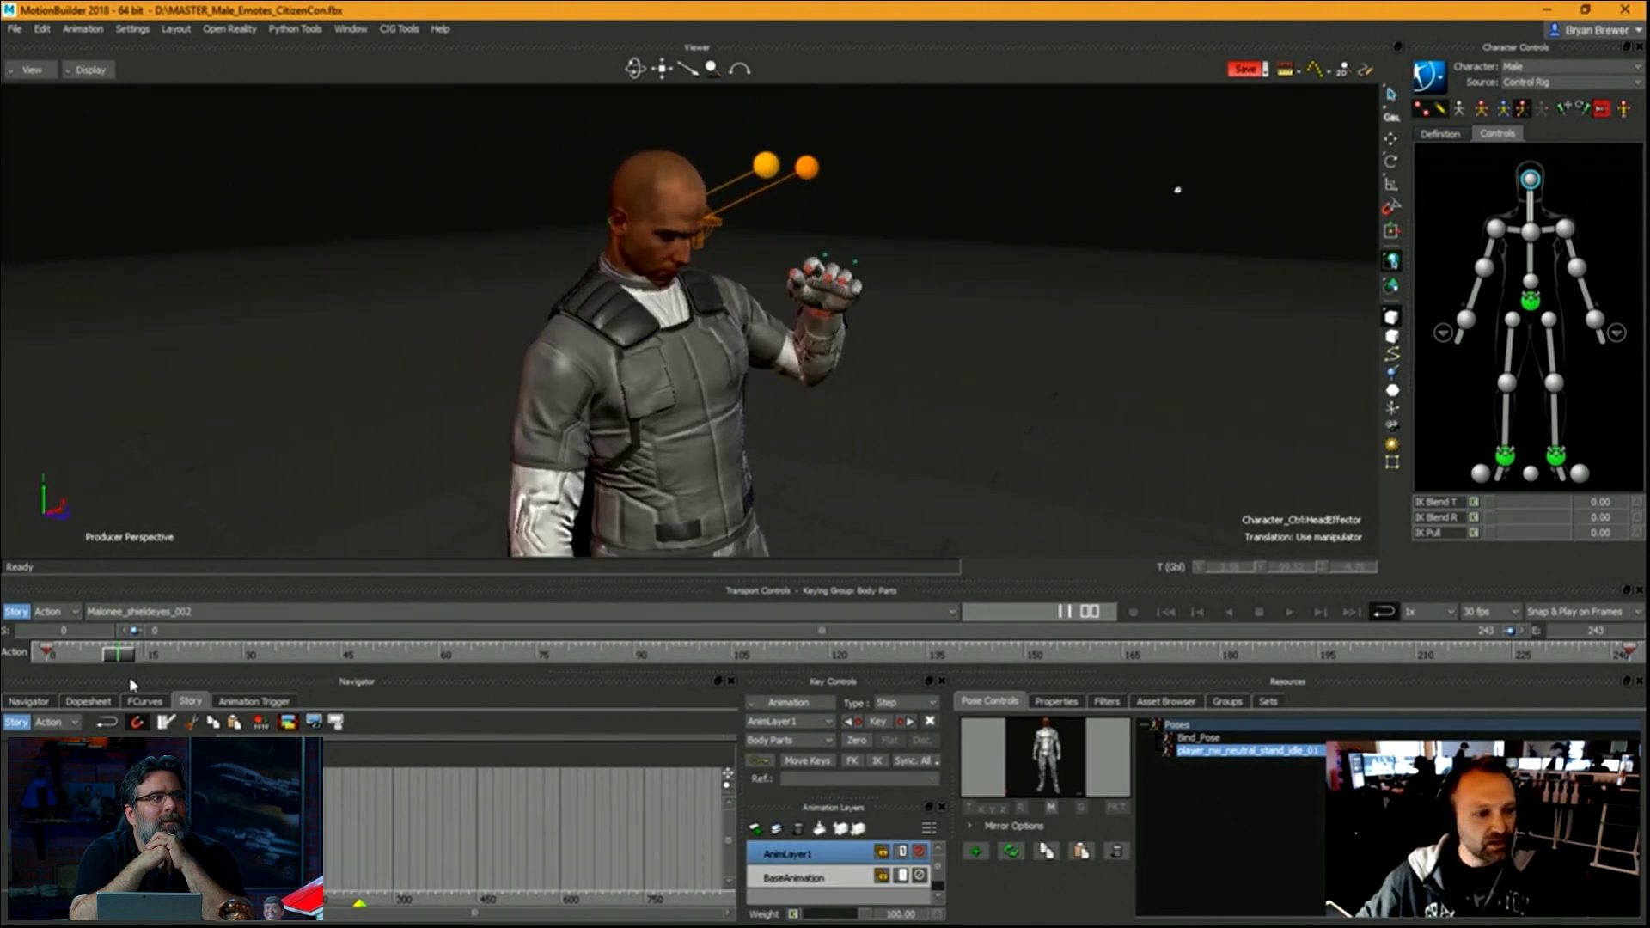
left_click(111, 661)
mouse_move(110, 664)
left_mouse_down()
mouse_move(72, 665)
mouse_move(172, 672)
mouse_move(47, 665)
mouse_move(154, 668)
mouse_move(164, 684)
left_mouse_up()
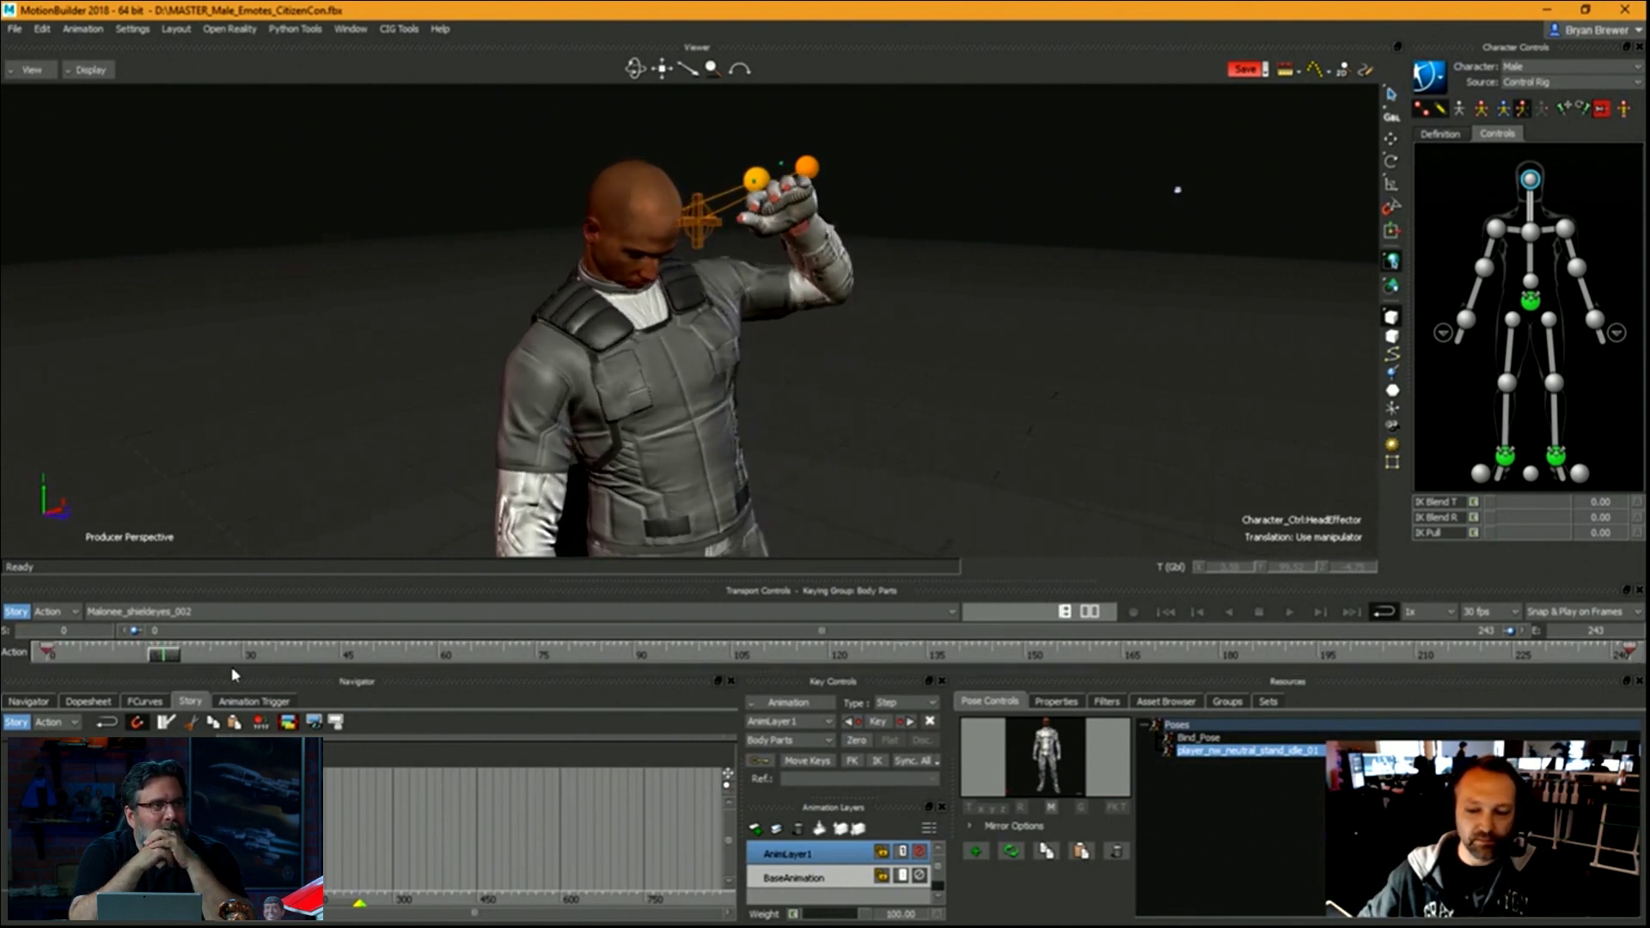
left_click(860, 746)
left_click_drag(697, 322, 790, 335, "ctrl+shift")
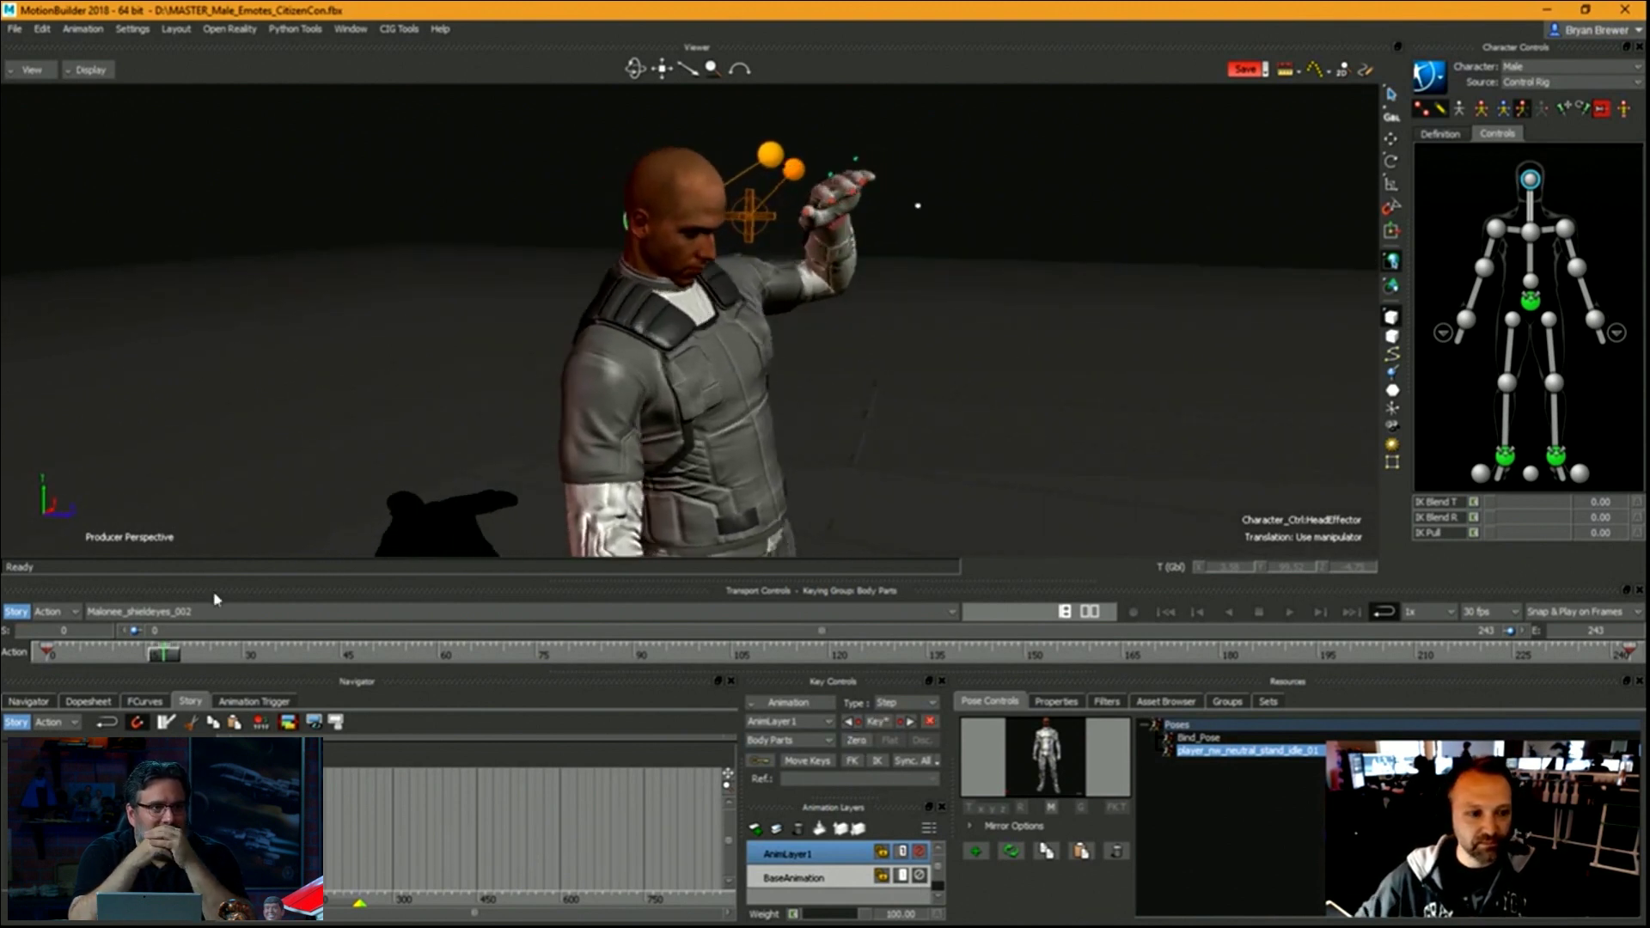
Set a zero key for the head on AnimLayer1 at frame 174, while the hand is still raised.
mouse_move(169, 660)
left_mouse_down()
mouse_move(1394, 678)
mouse_move(1161, 677)
left_mouse_up()
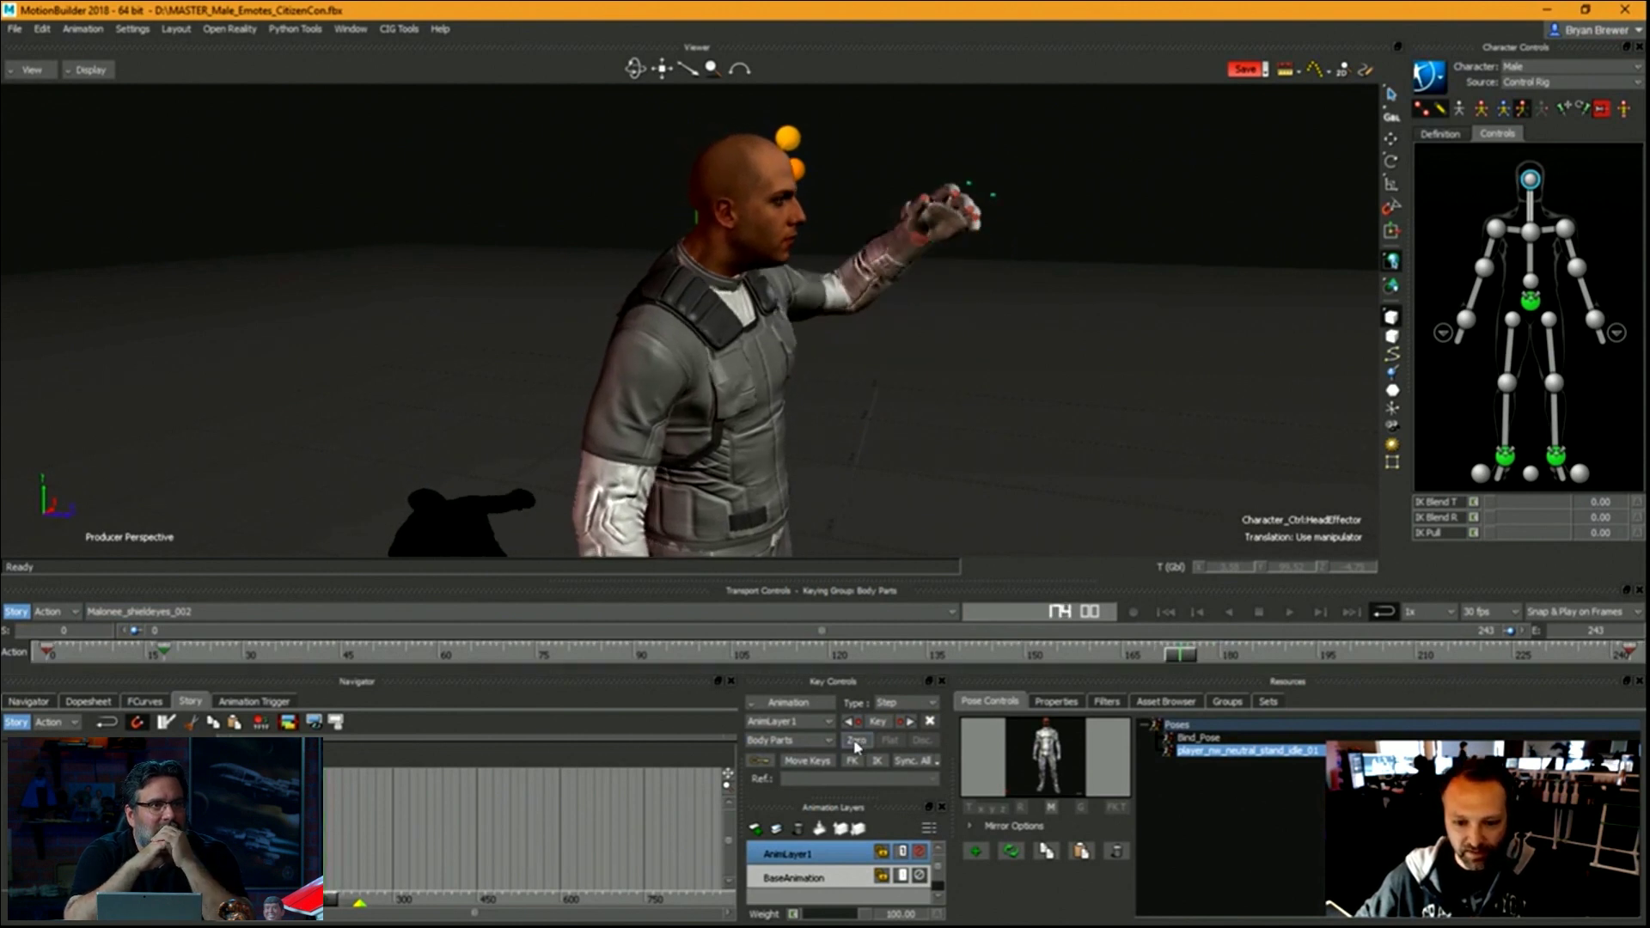
left_click_drag(1182, 664, 1317, 663)
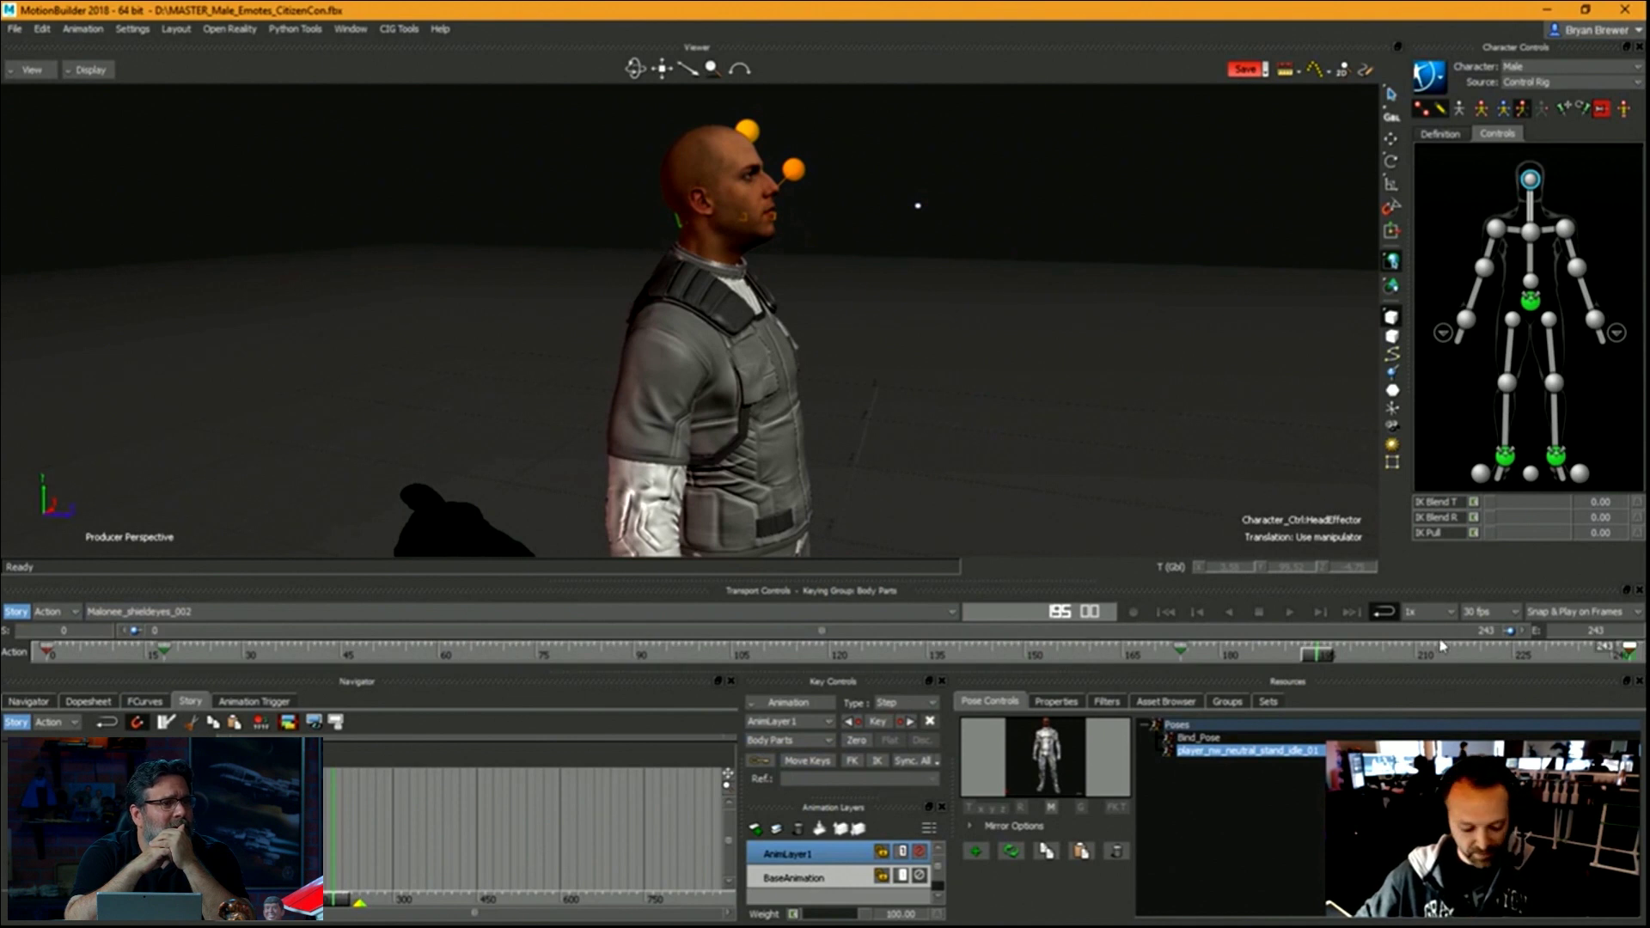
mouse_move(1316, 655)
left_mouse_down()
mouse_move(1173, 656)
mouse_move(1340, 657)
mouse_move(1310, 657)
left_mouse_up()
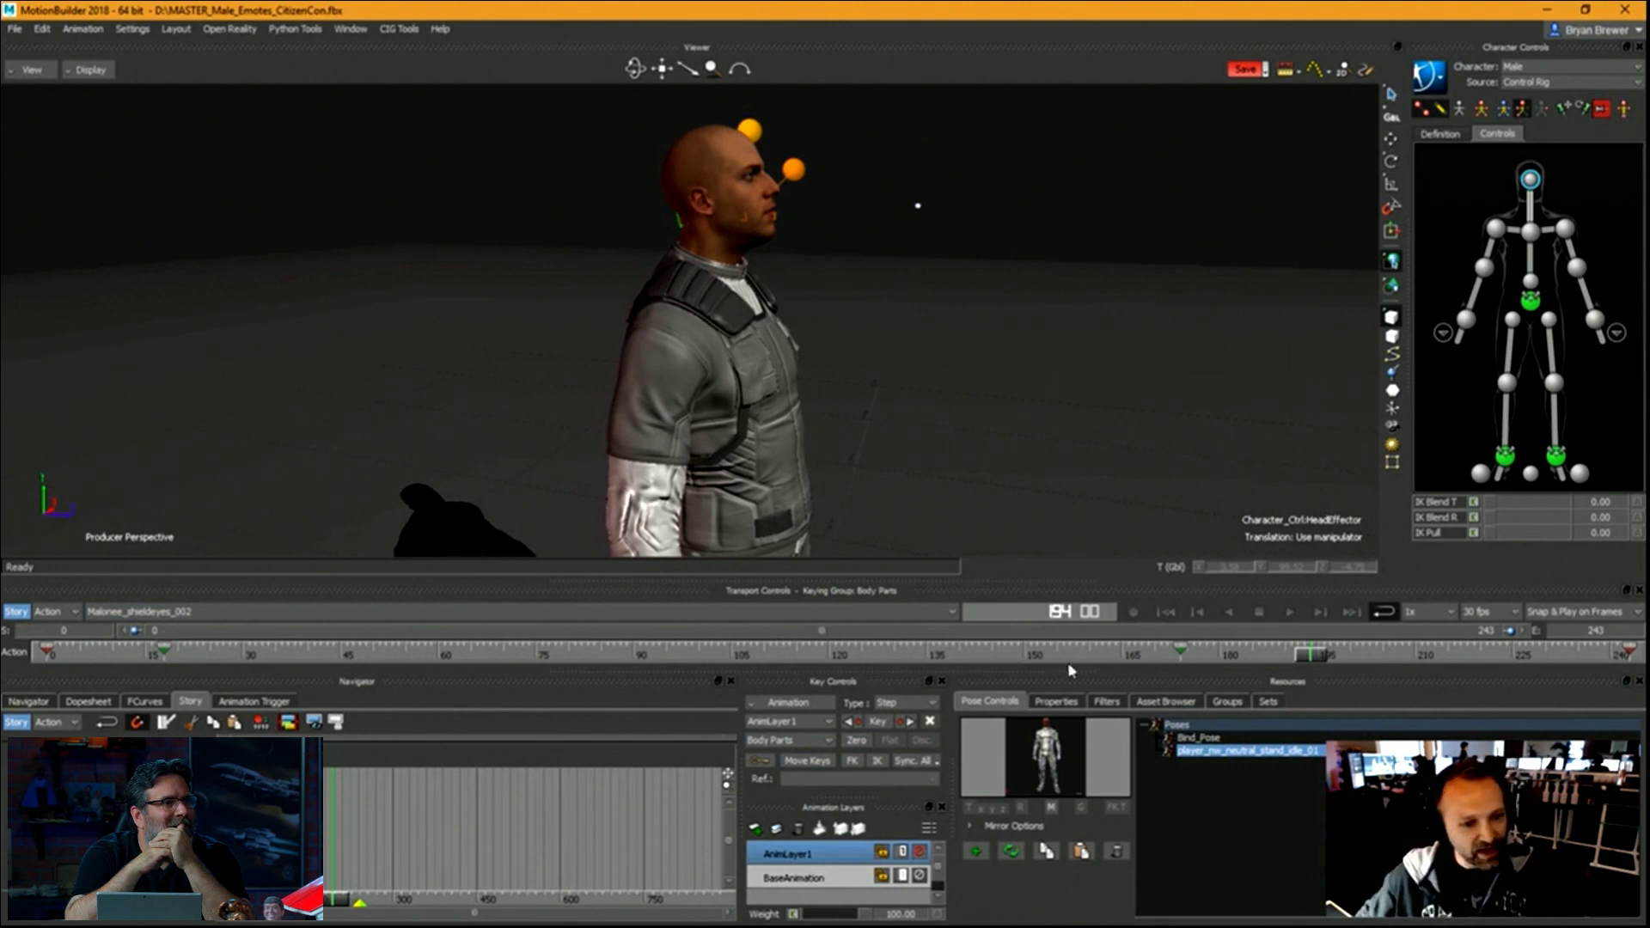
Select all of the character's control rig nodes in the schematic view and set the key interpolation type to Auto.
key("ctrl+w")
left_click_drag(921, 352, 754, 363, "ctrl")
left_click_drag(754, 363, 868, 352, "shift")
left_click_drag(1032, 241, 348, 396)
key("ctrl+w")
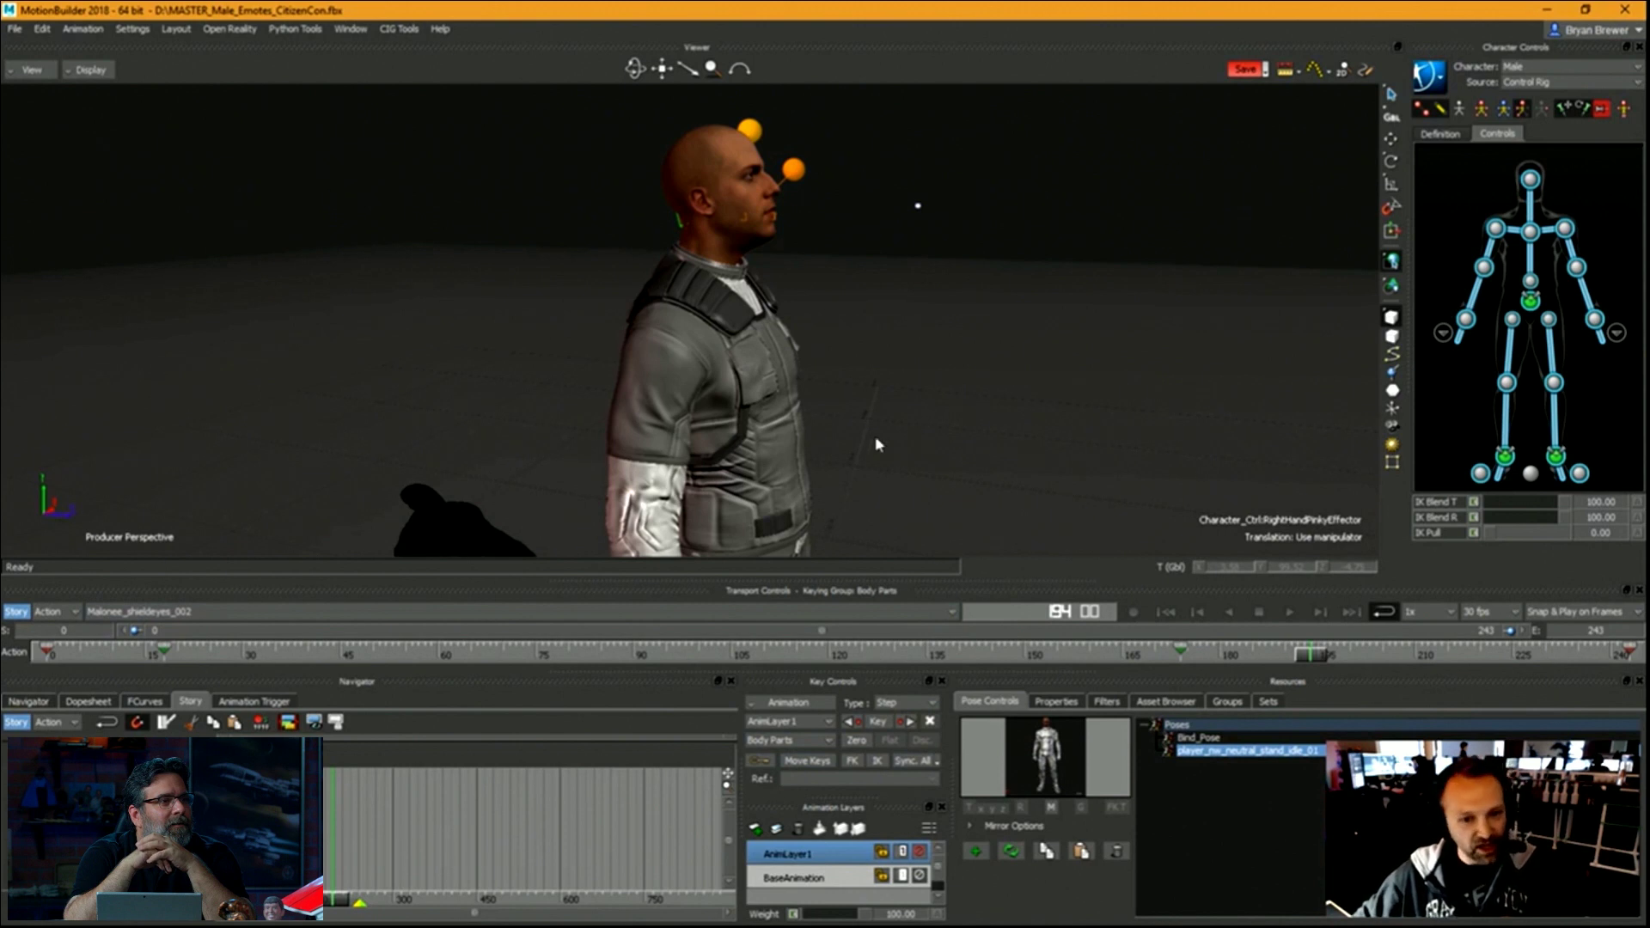
left_click_drag(847, 464, 777, 456, "shift")
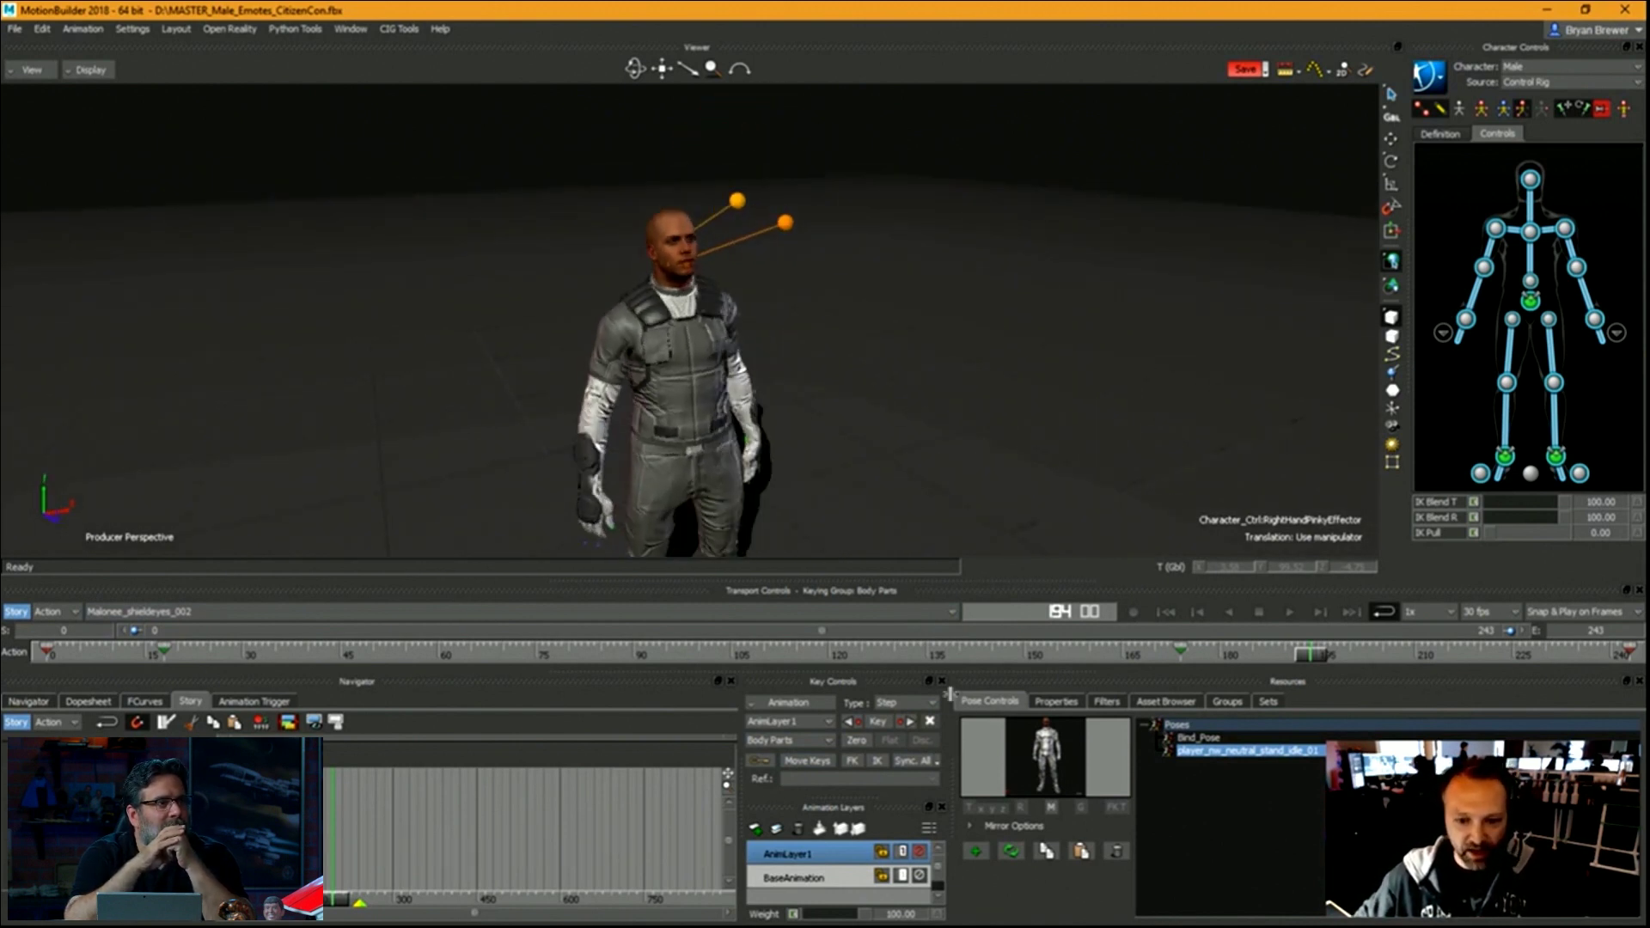
left_click(932, 706)
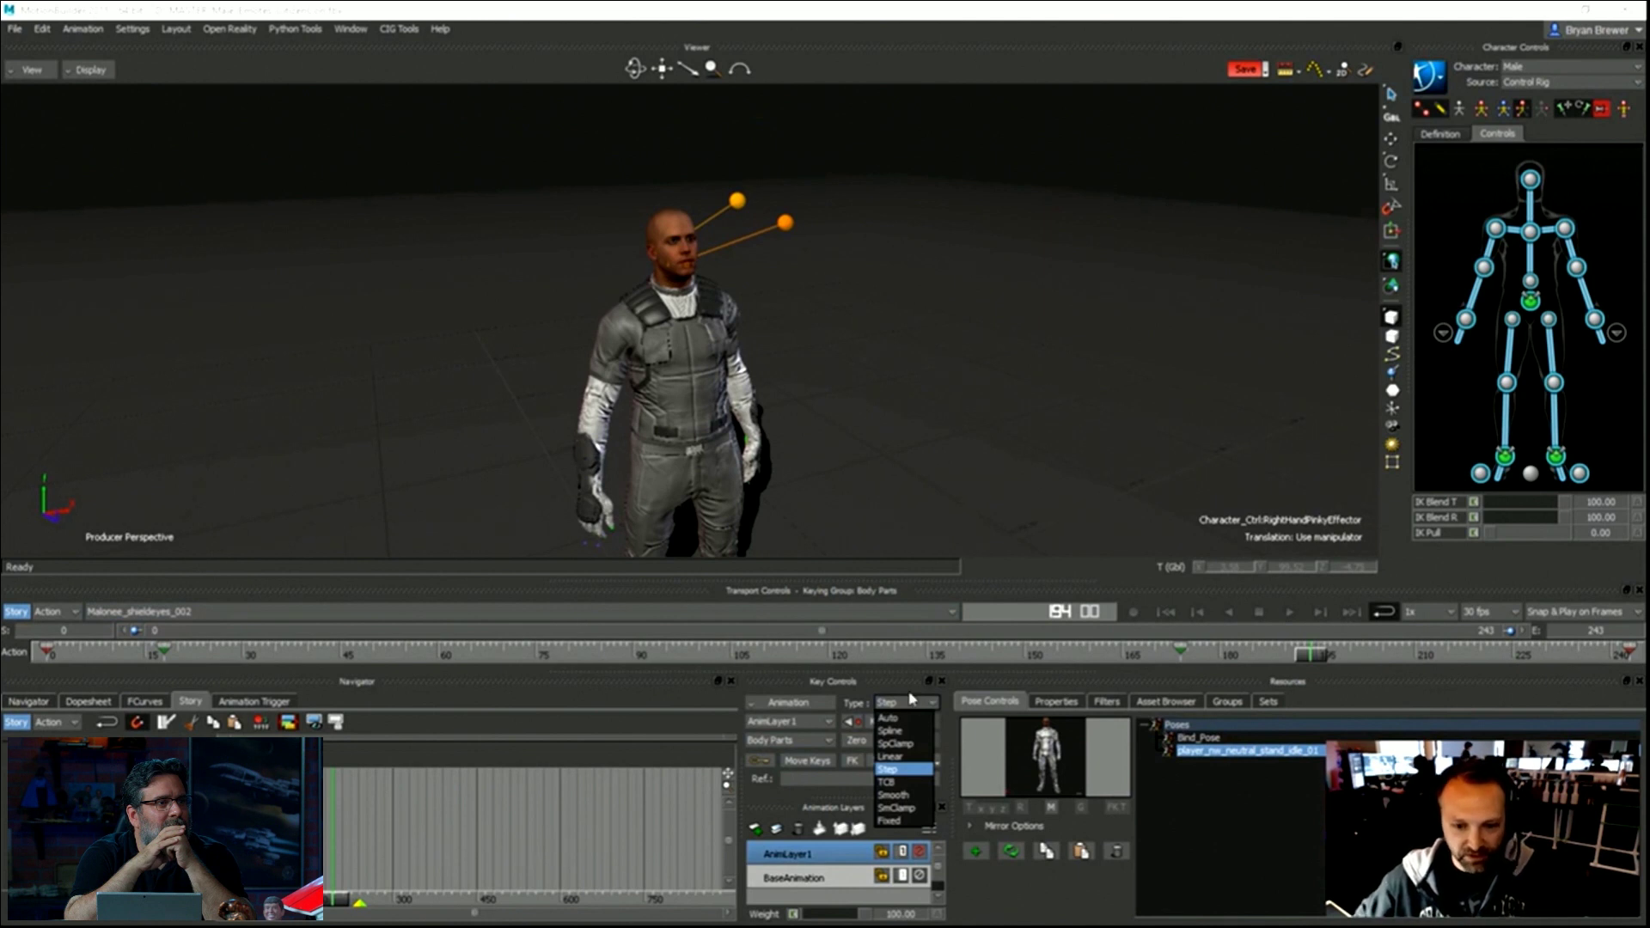
left_click(892, 718)
Apply Auto tangents to all of the control rig's AnimLayer1 keys in the FCurves editor, then deselect everything in the perspective view.
key("ctrl+w")
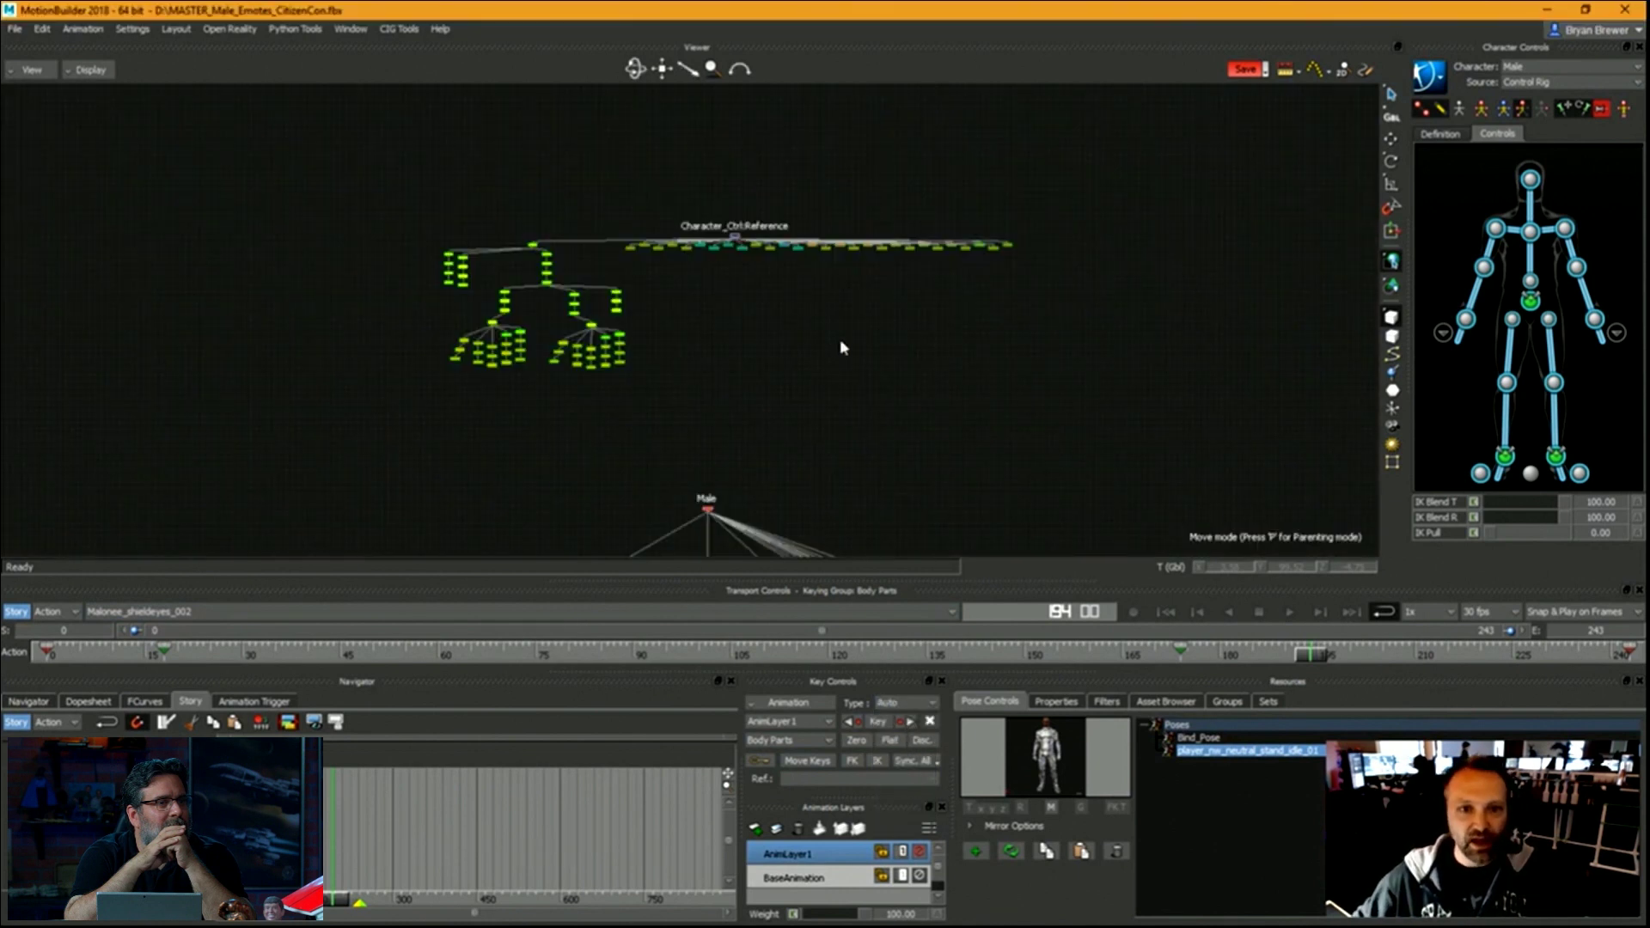
left_click(87, 701)
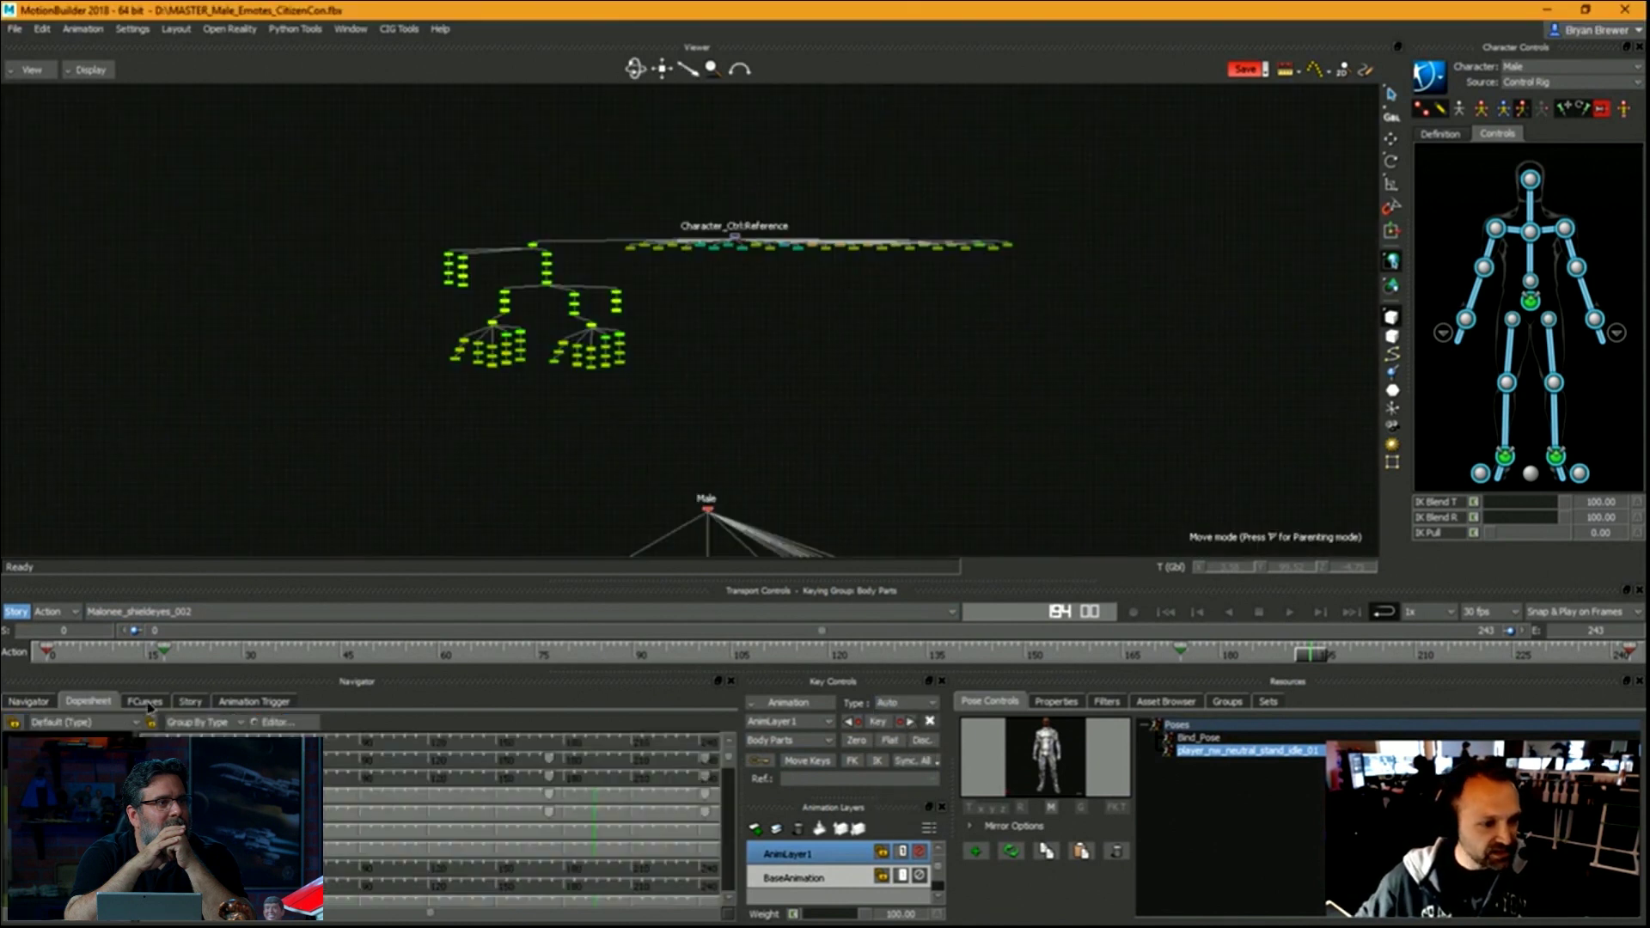
left_click(144, 701)
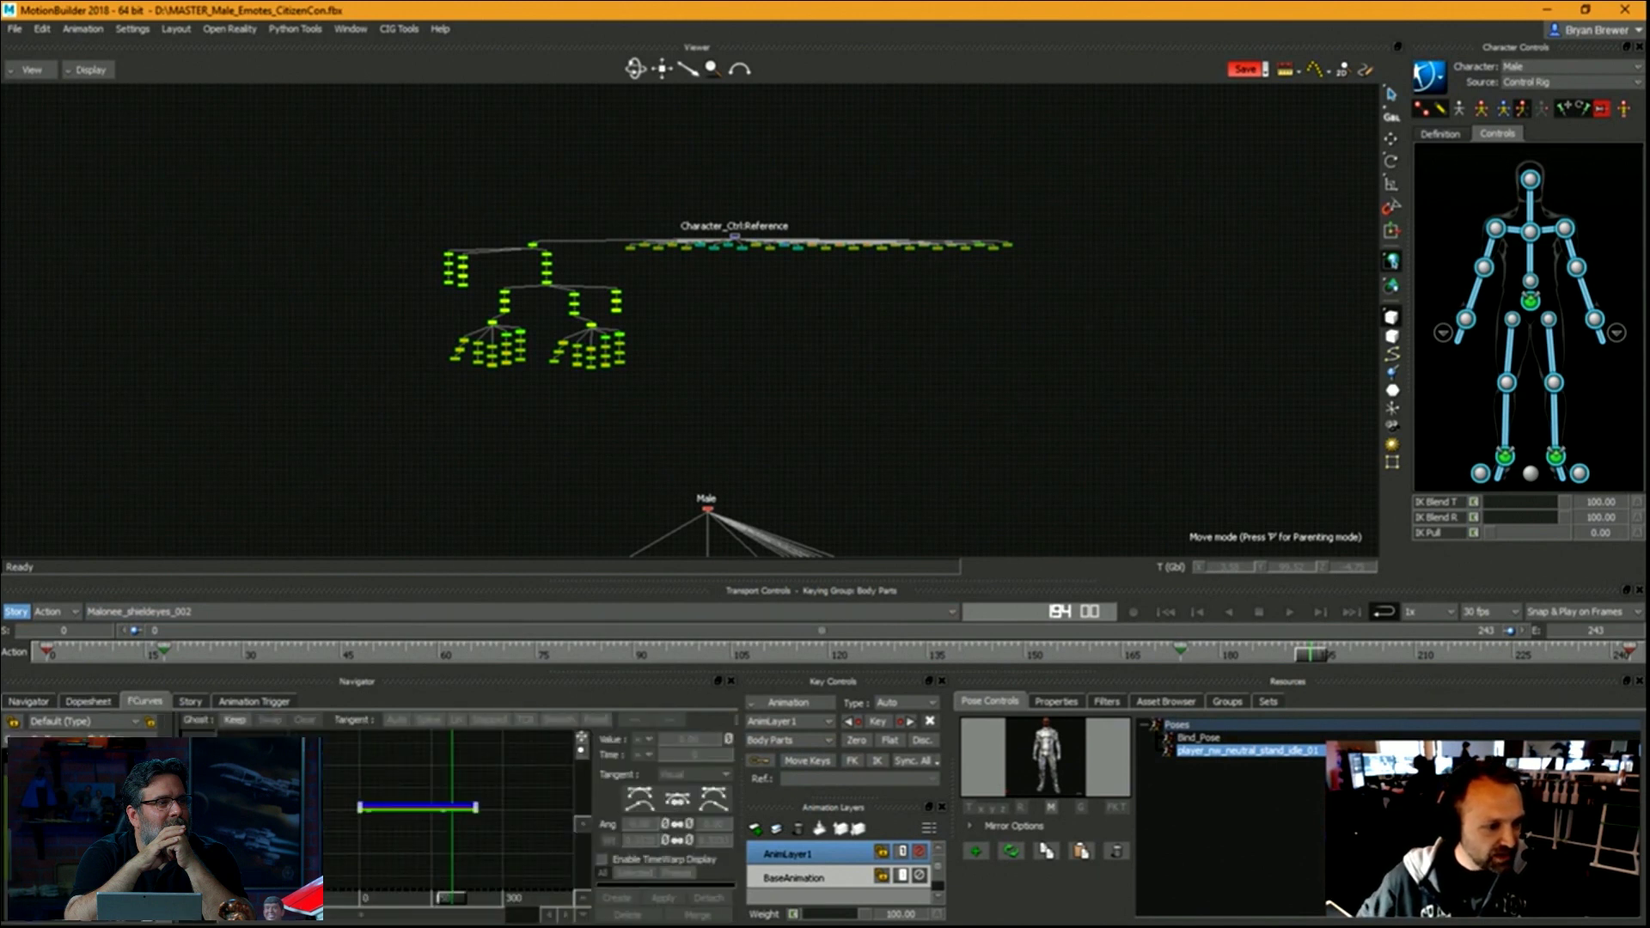
left_click_drag(320, 770, 530, 843)
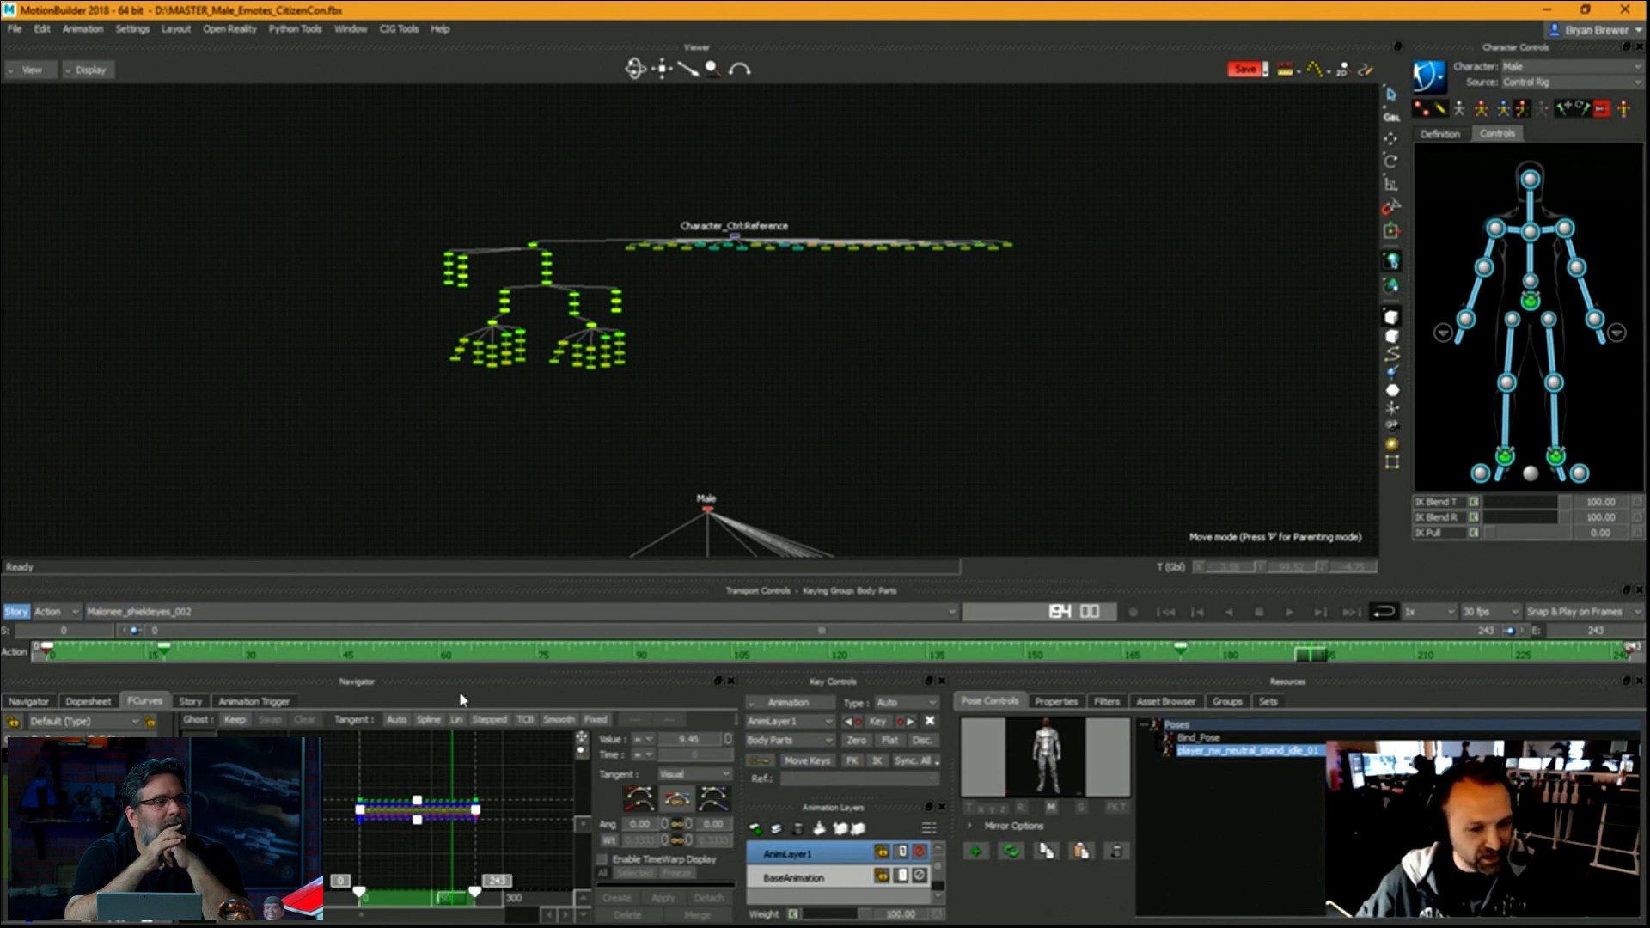
left_click(392, 721)
left_click(947, 368)
key("ctrl+e")
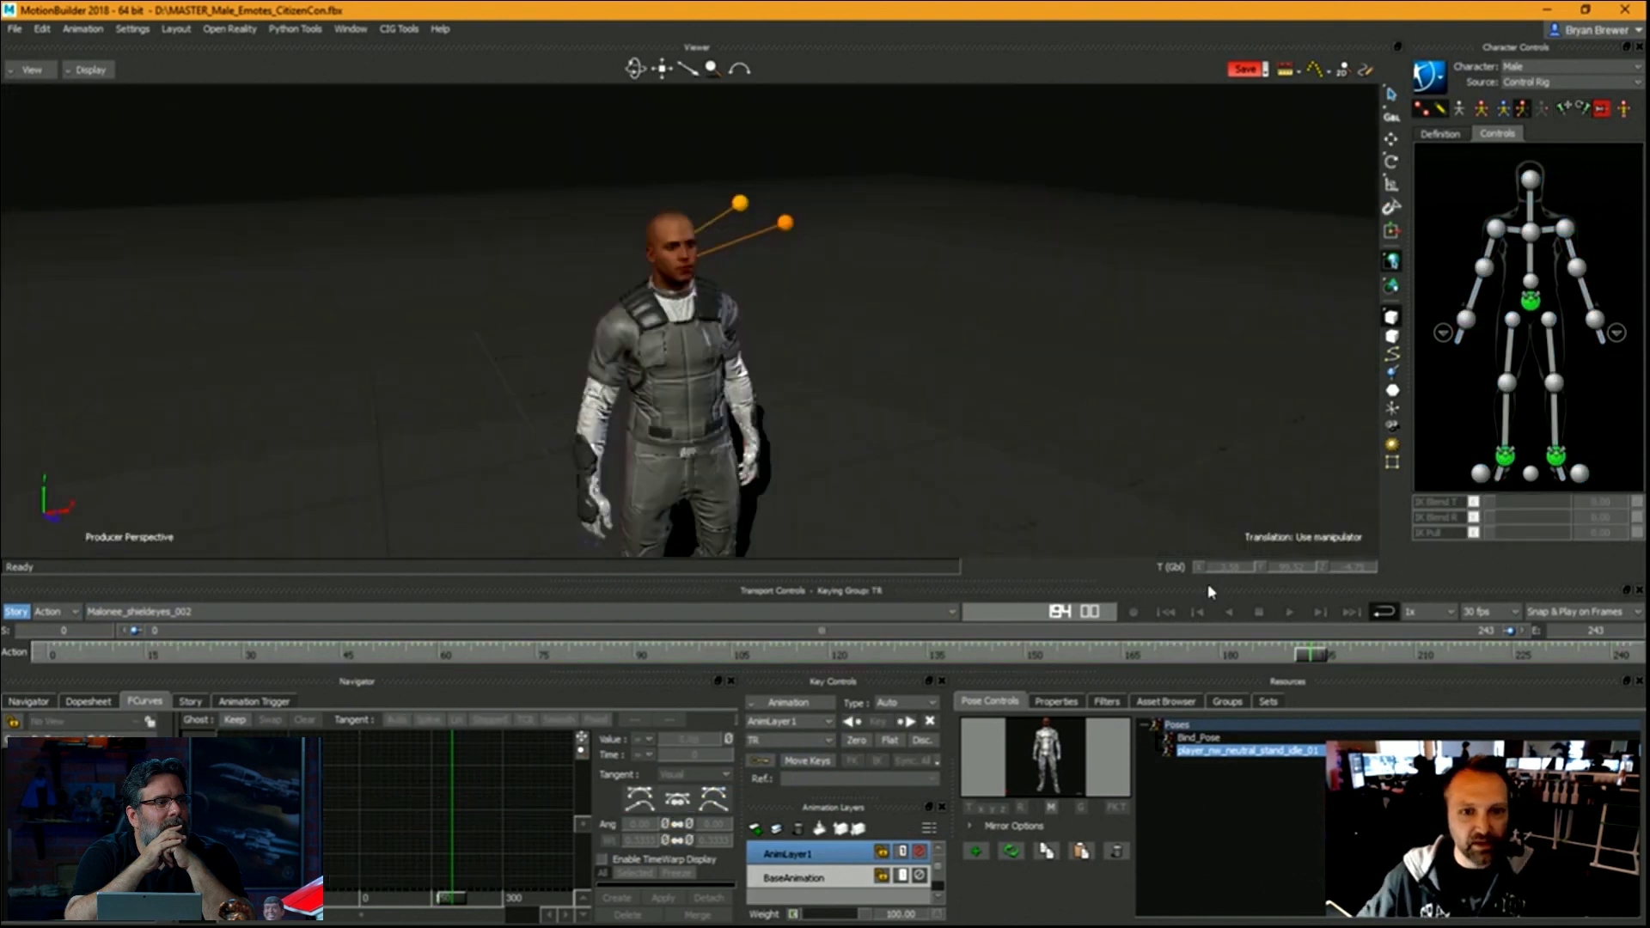
Select the head effector, key it on AnimLayer1 at frame 194, and check the head with the hand raised.
left_click_drag(1312, 658, 736, 667)
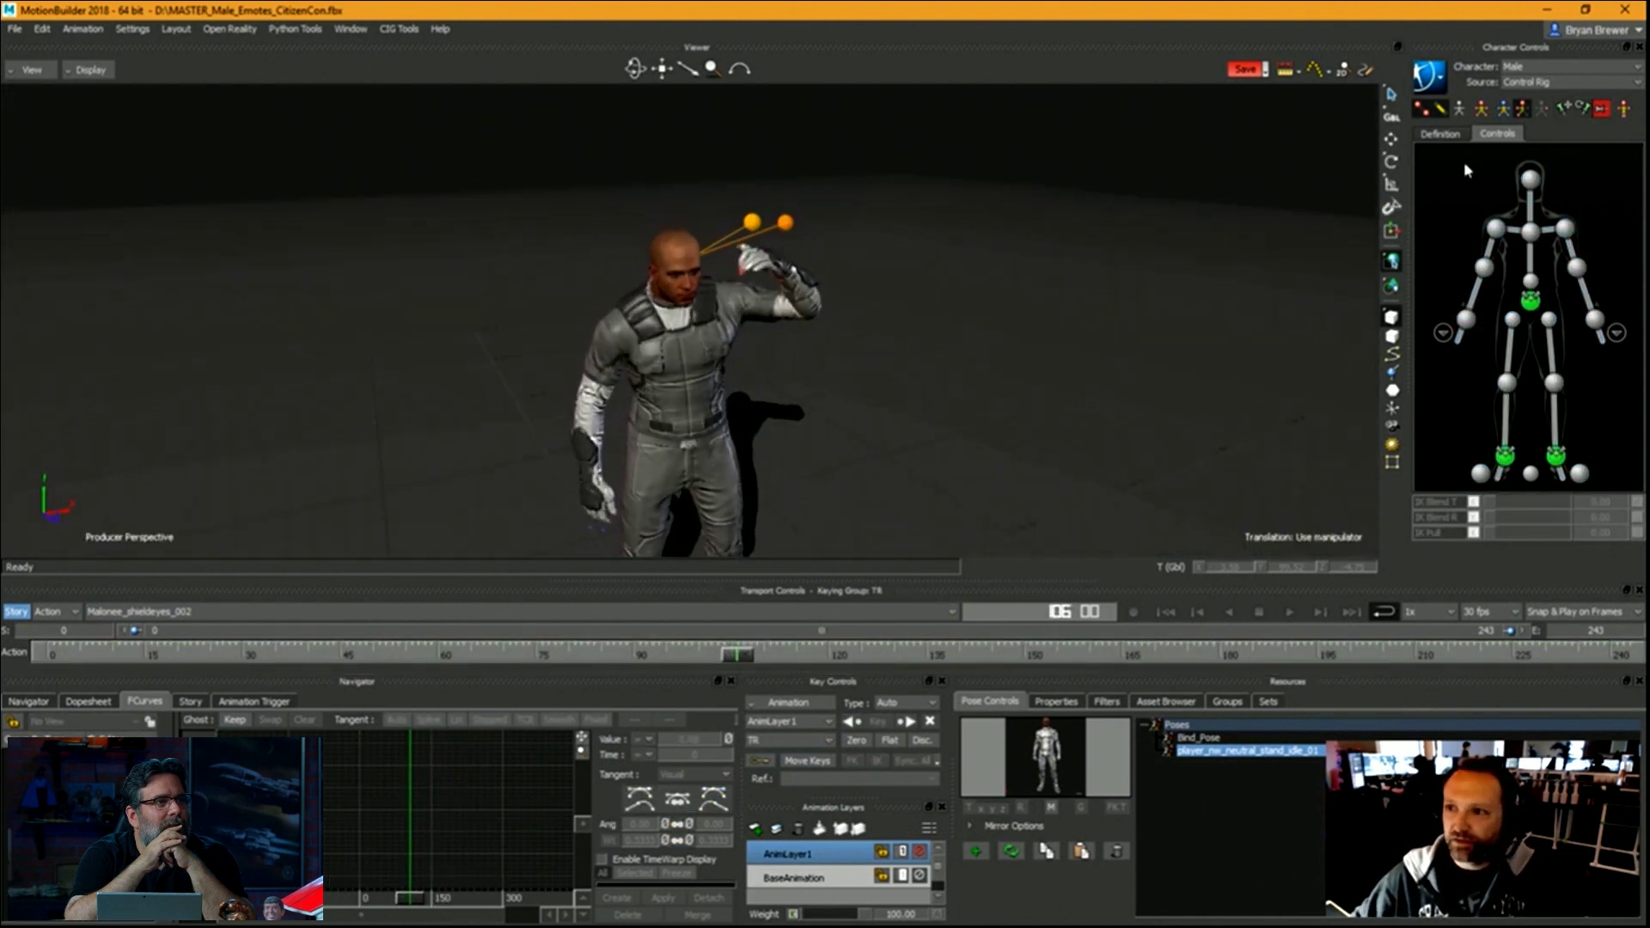
left_click(1526, 180)
left_click_drag(773, 368, 891, 360, "ctrl+shift")
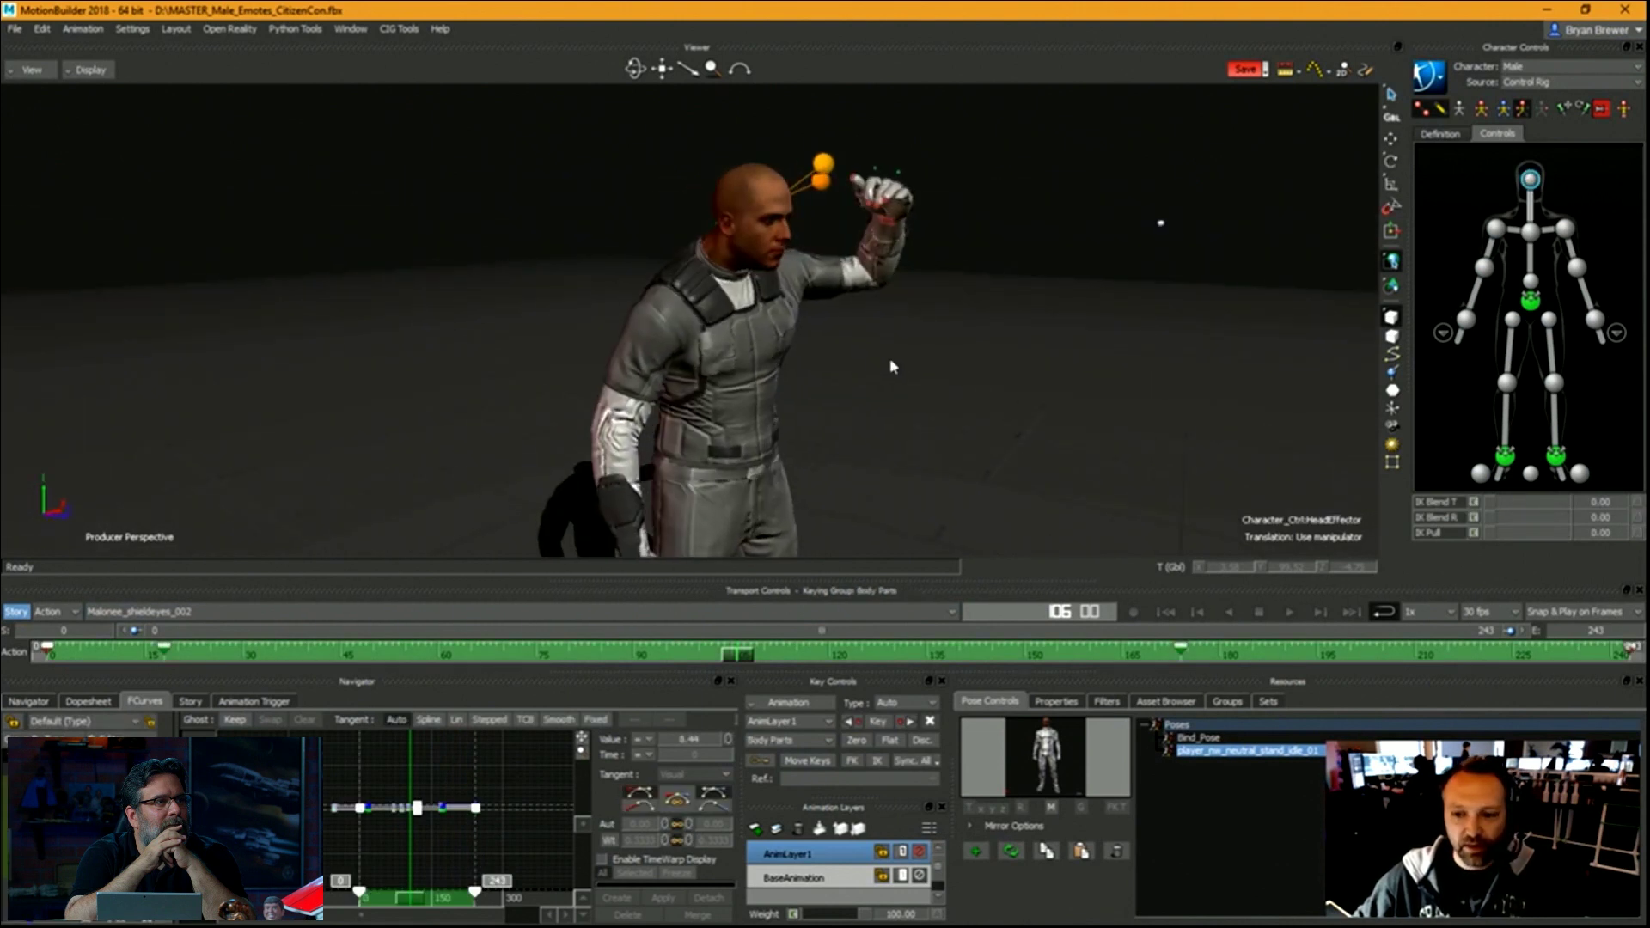
left_click(1022, 386)
left_click(1527, 182)
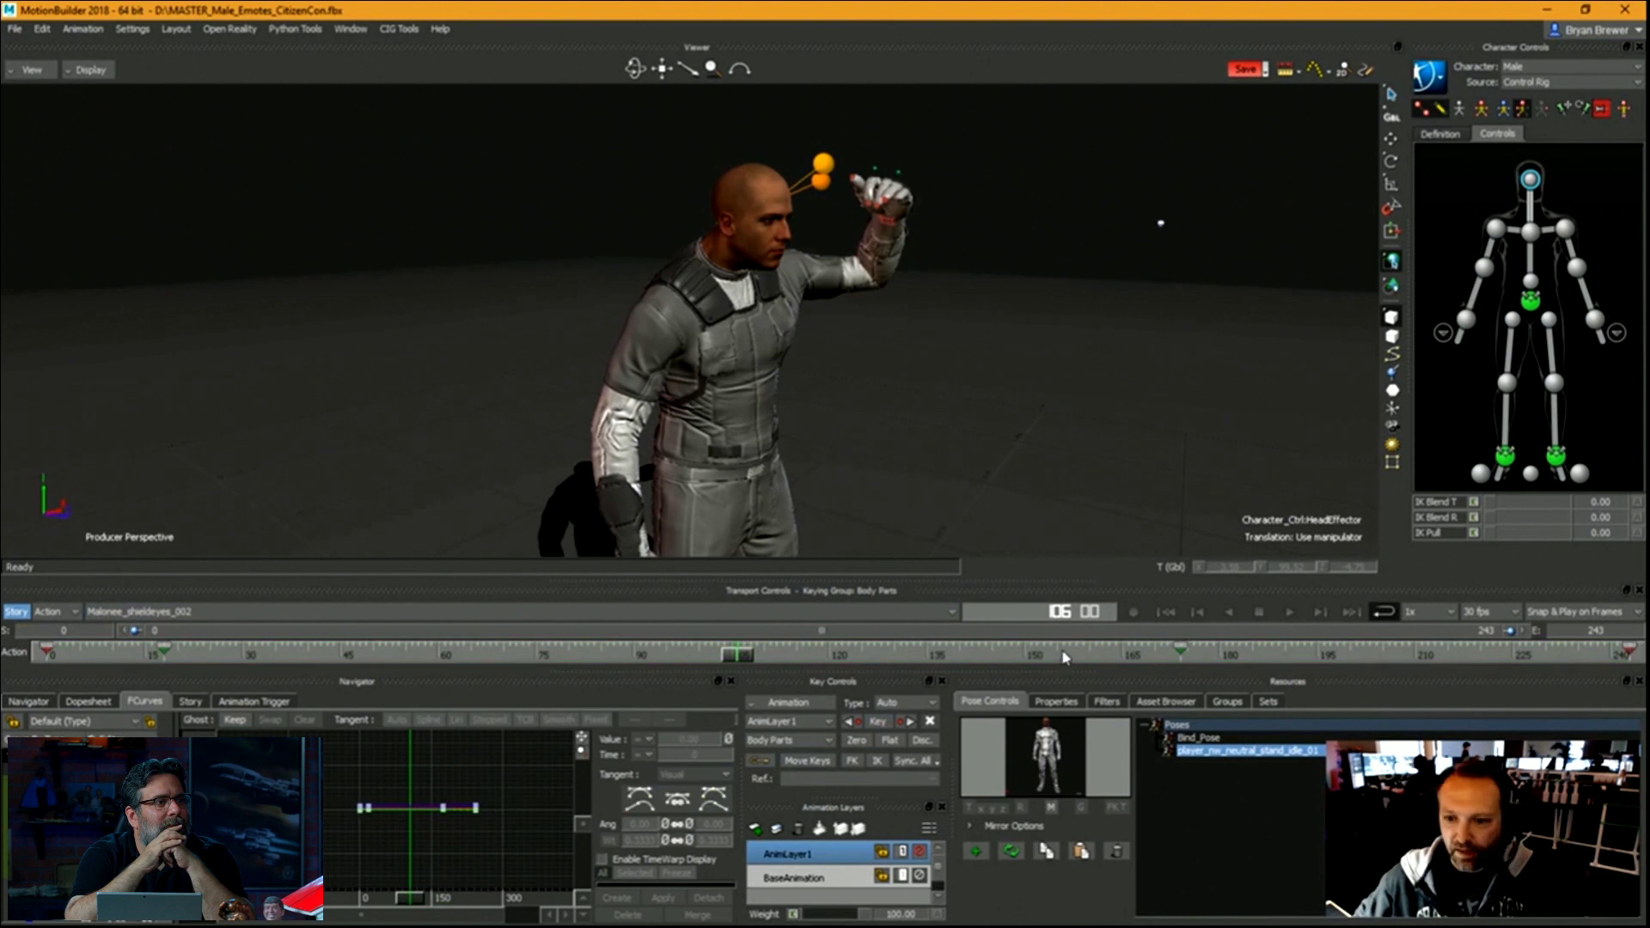
left_click(891, 661)
left_click_drag(891, 662, 1310, 660)
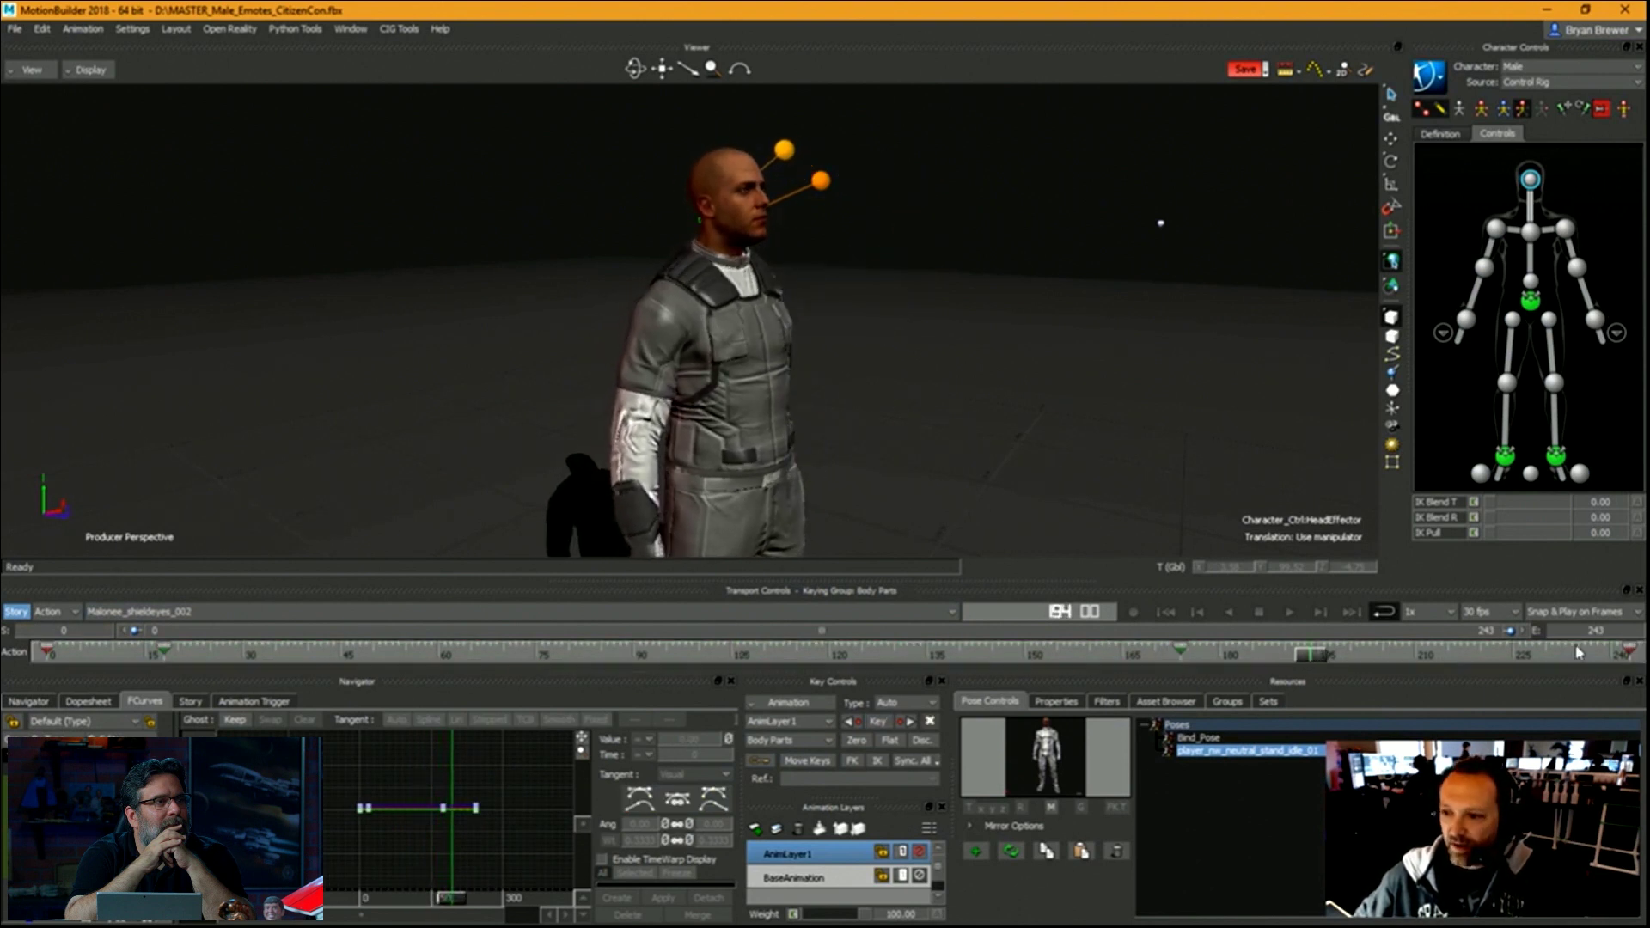
key("k")
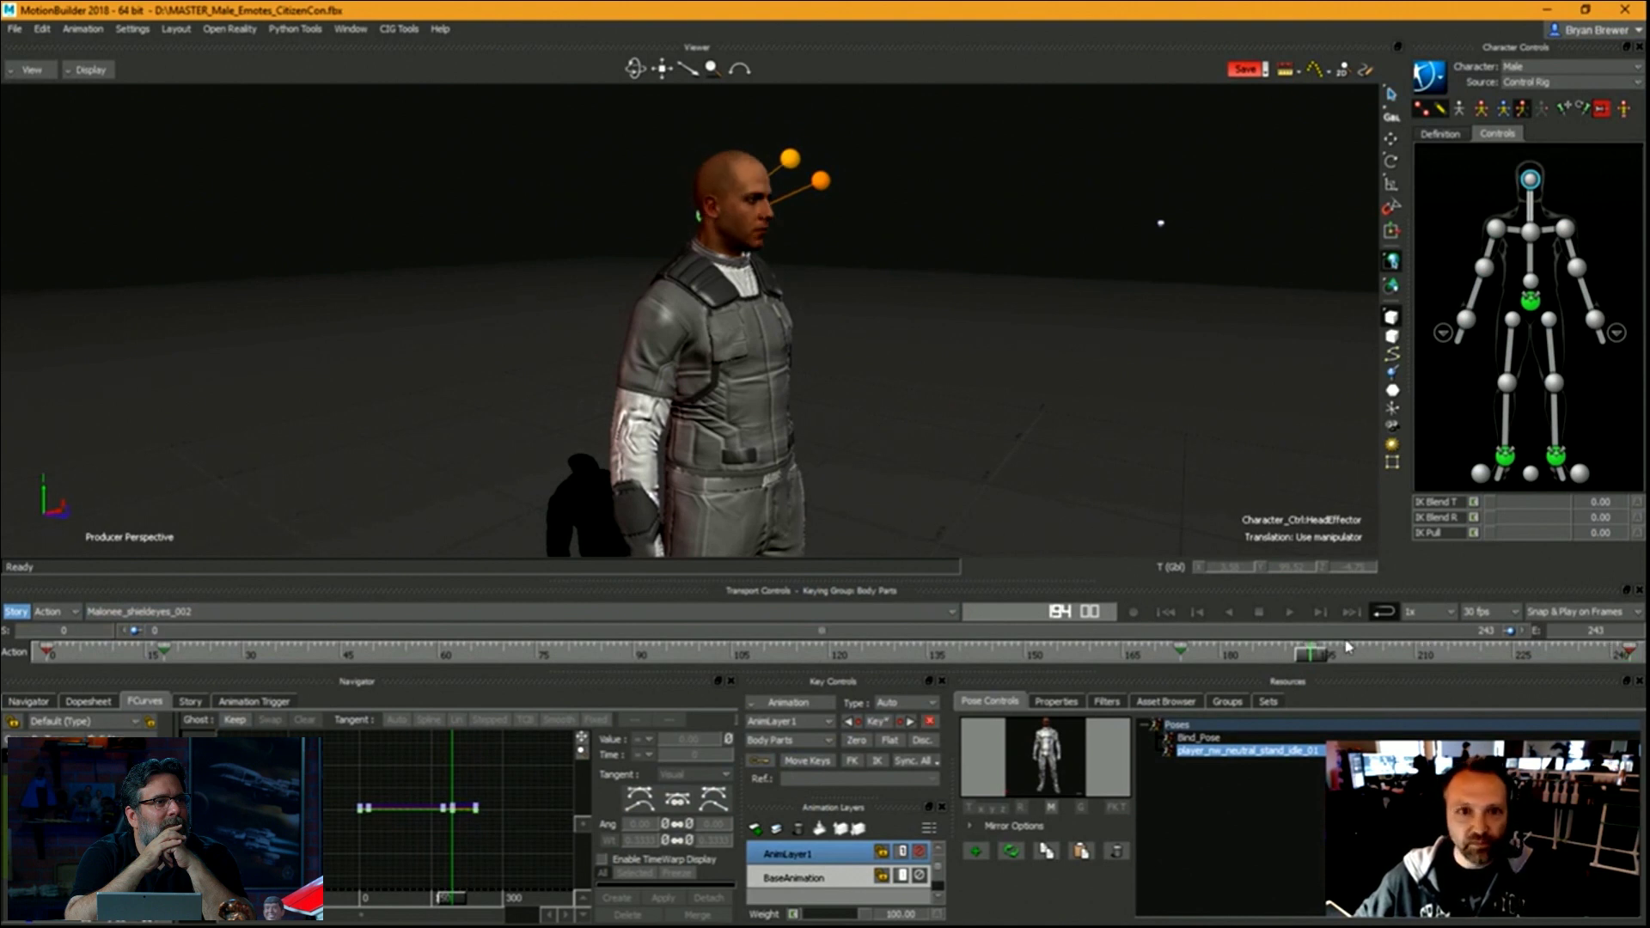
left_click_drag(1331, 658, 1122, 660)
left_click_drag(911, 400, 1038, 464, "ctrl+shift")
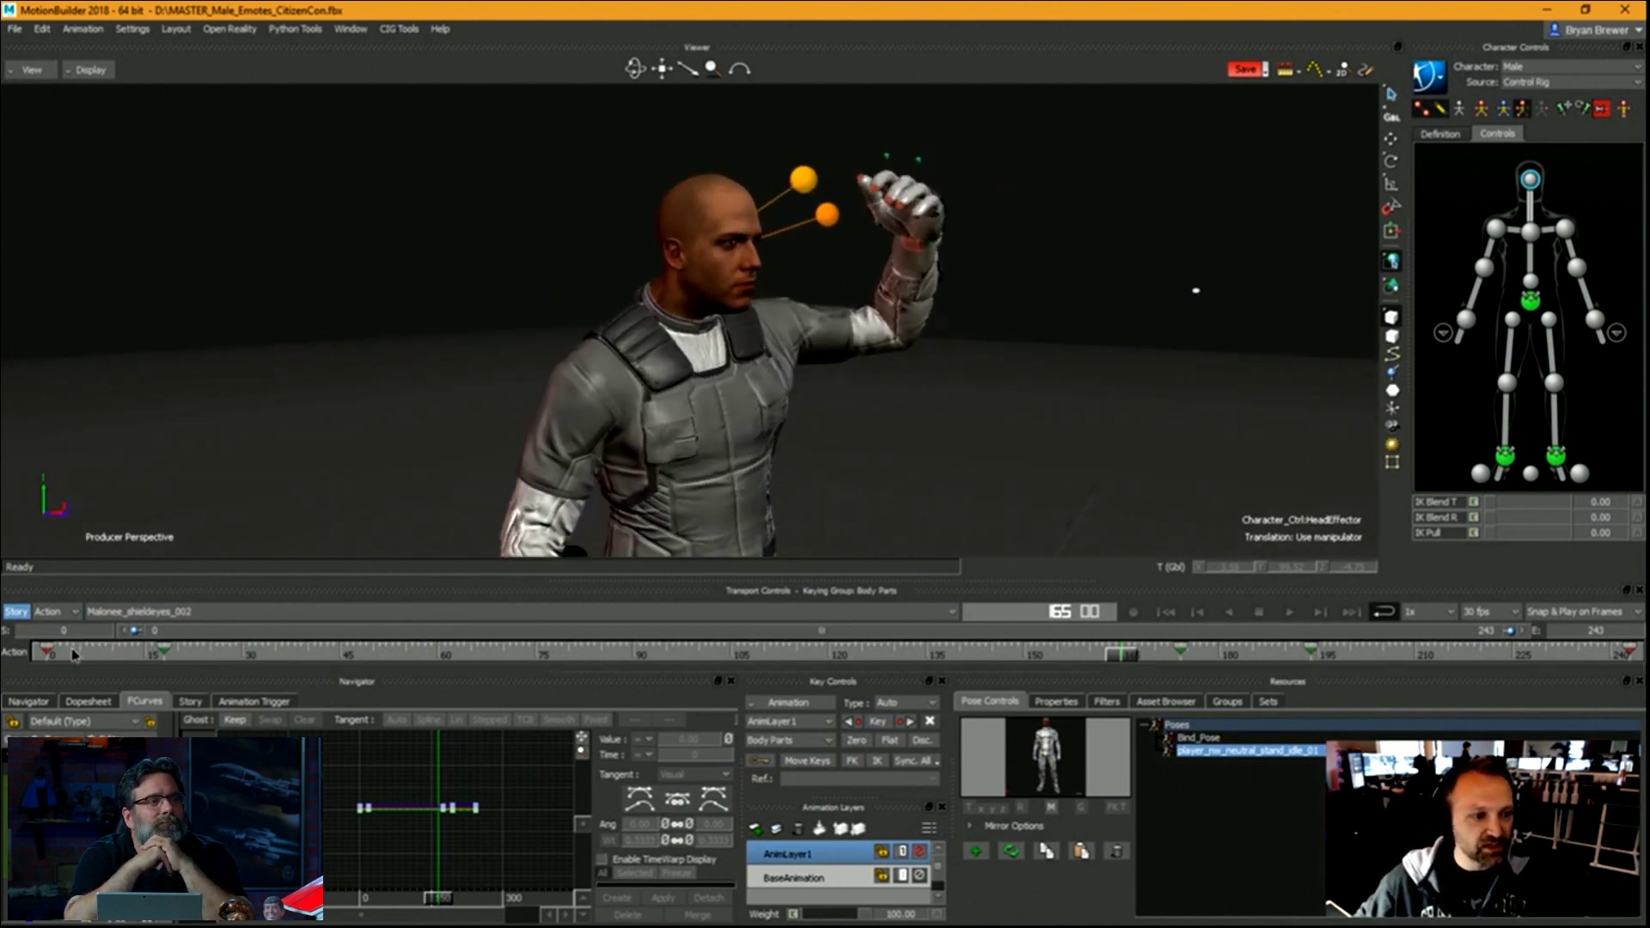
Select the left shoulder effector and set a zero key for it on AnimLayer1 at frame 20.
key("Home")
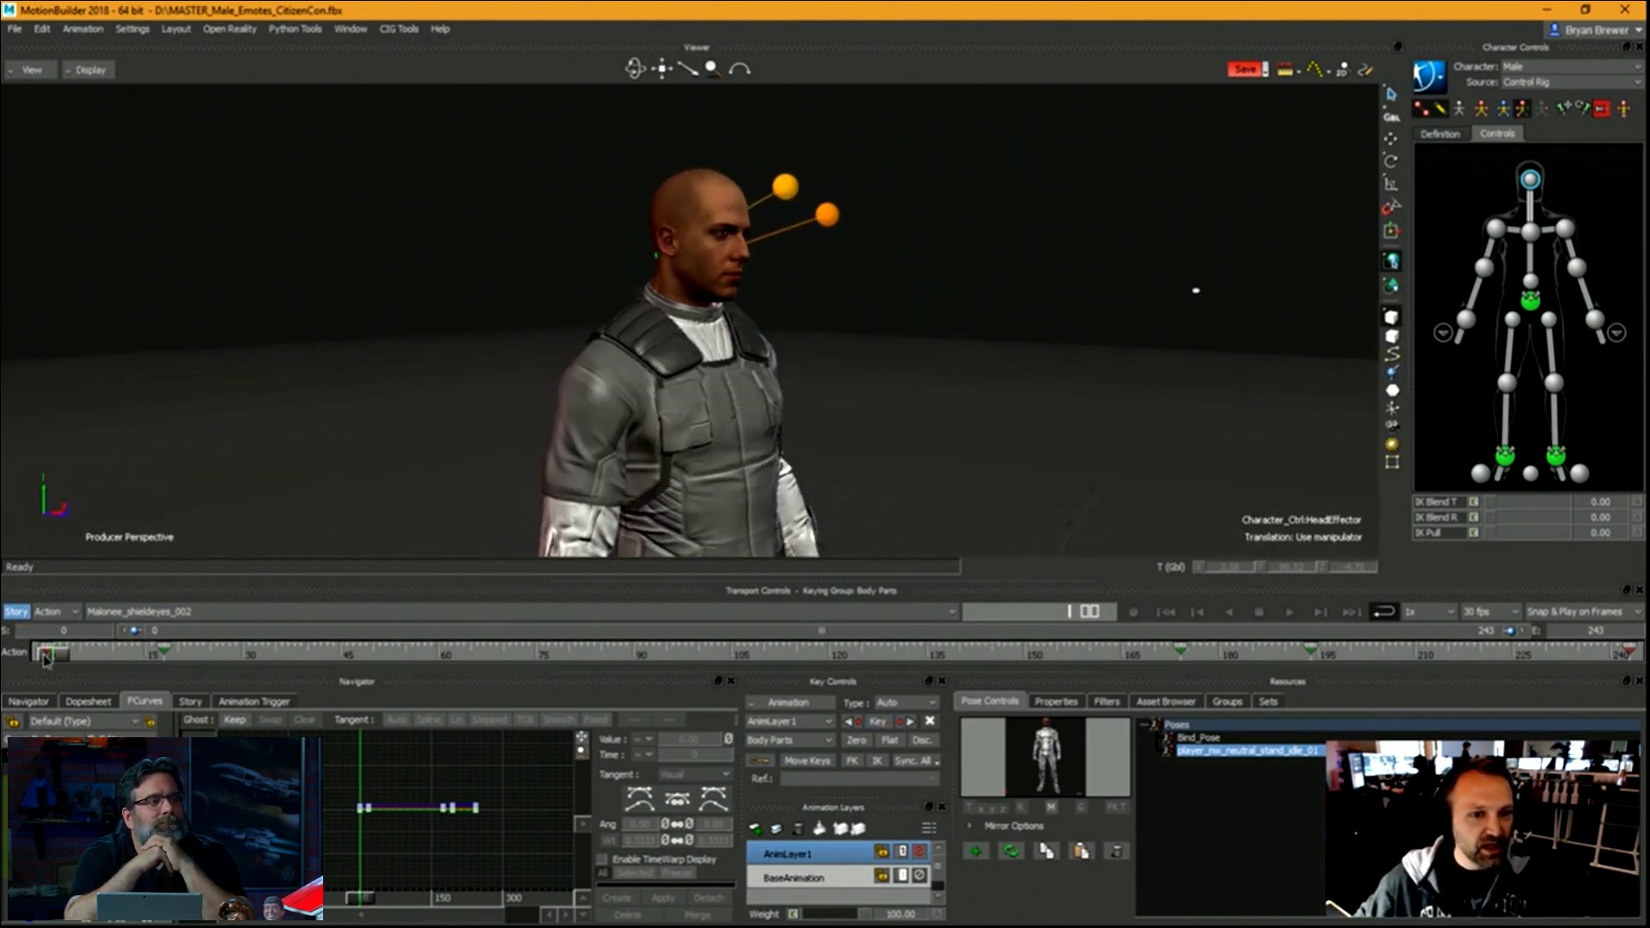
left_click_drag(1055, 388, 1039, 353, "ctrl+shift")
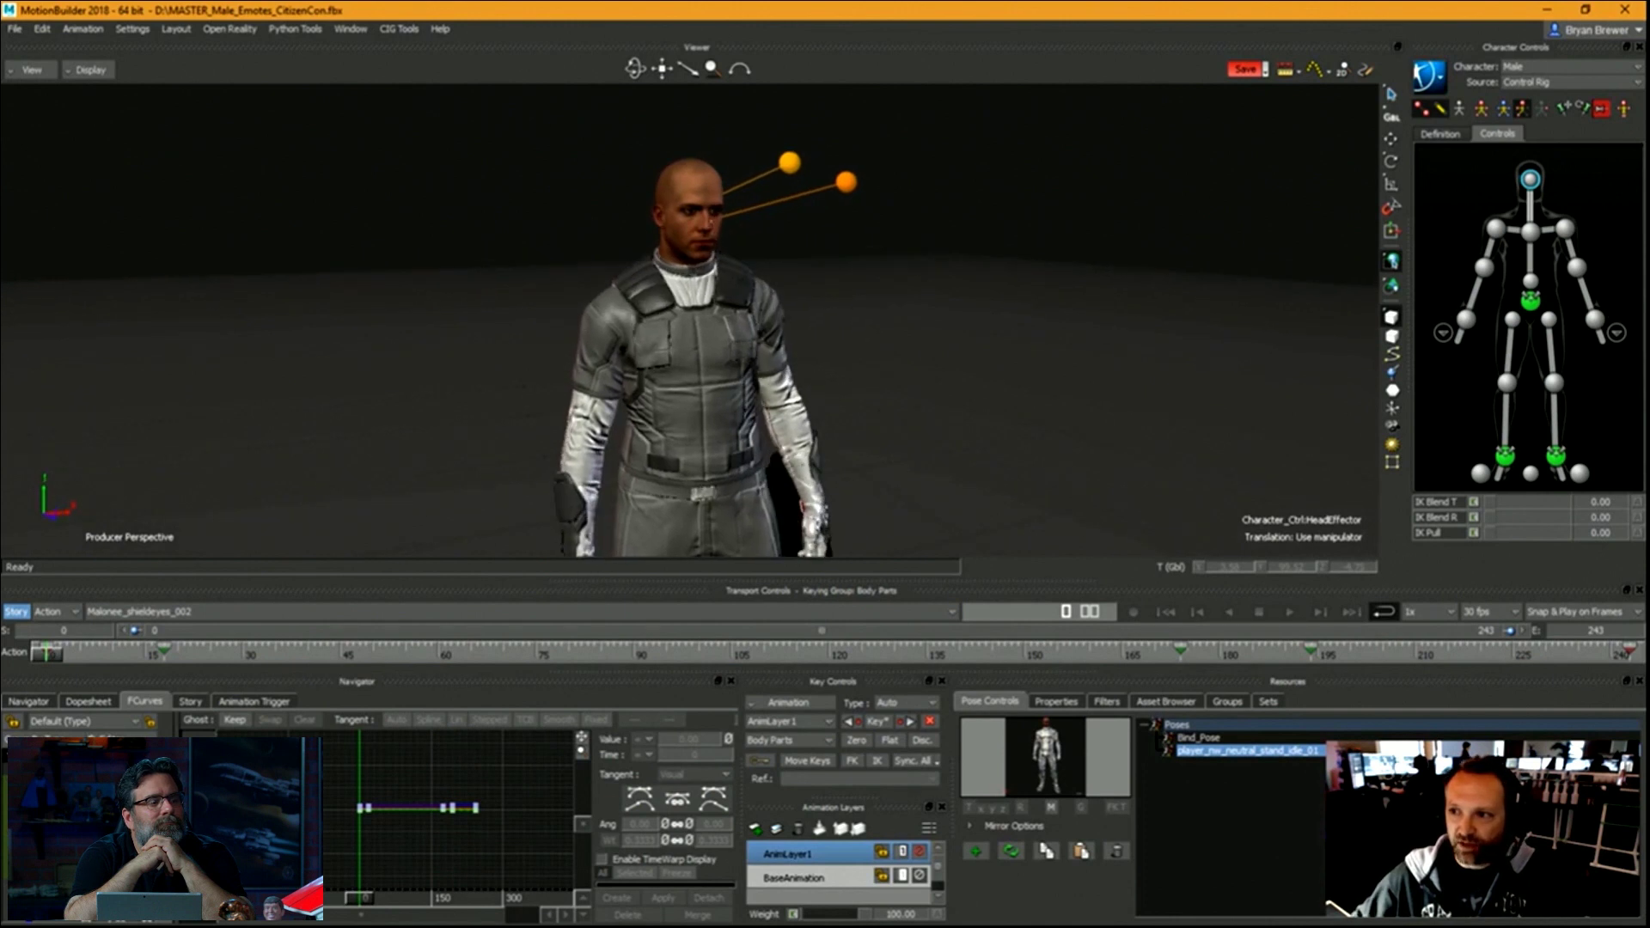
left_click(1567, 229)
left_click_drag(831, 379, 599, 603, "ctrl+shift")
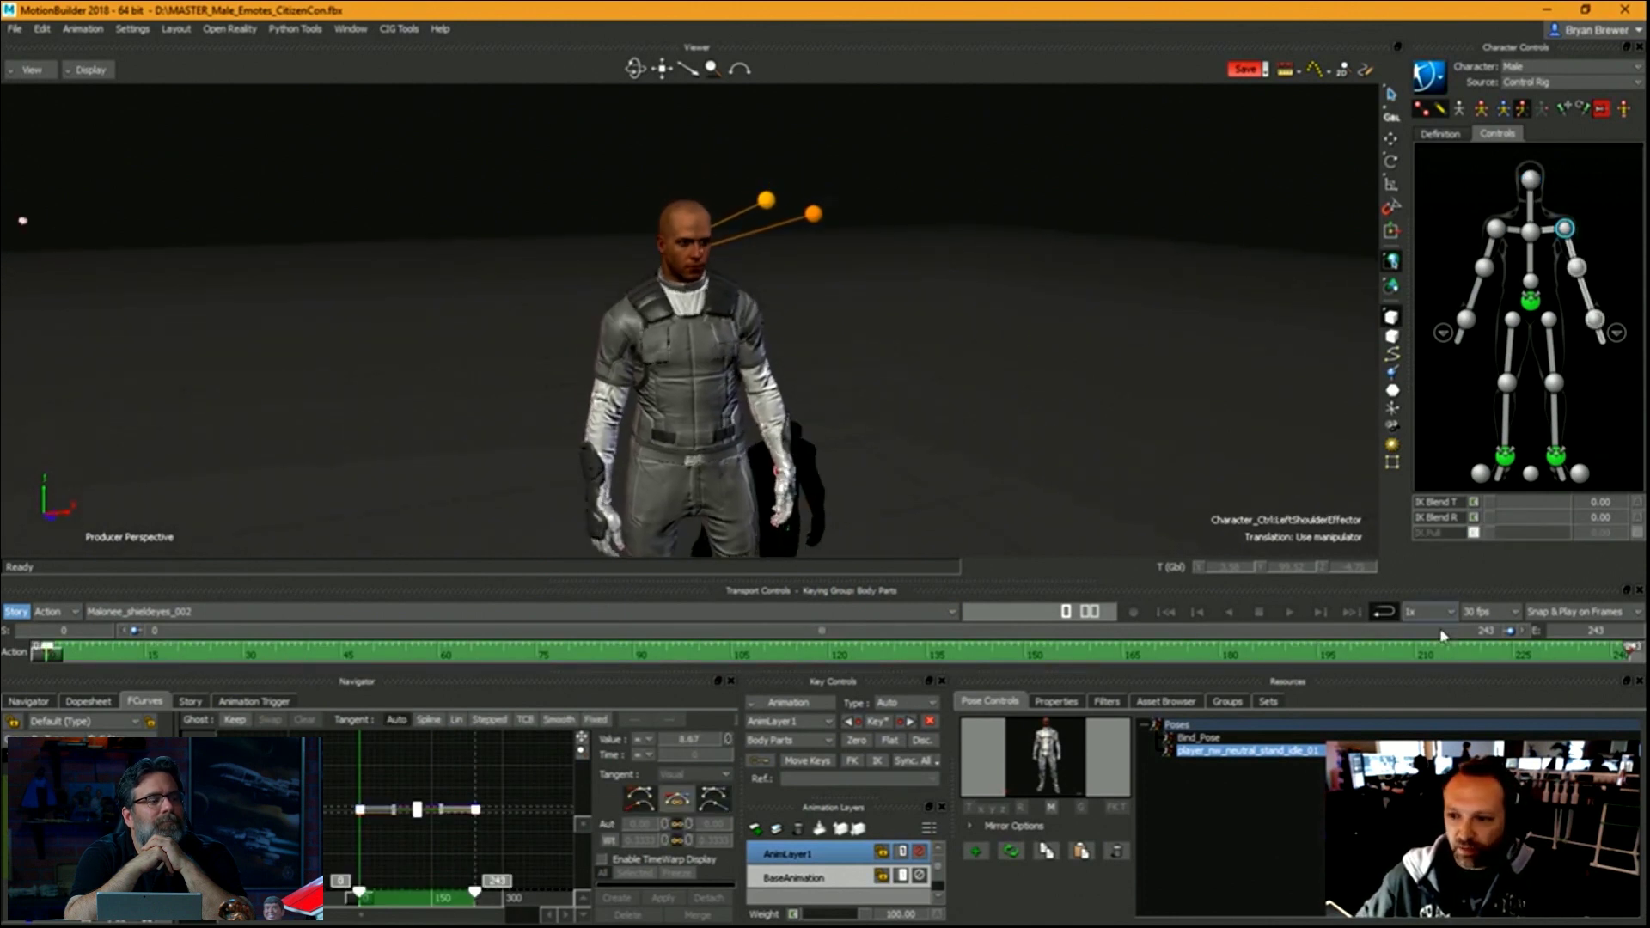
left_click(498, 843)
left_click_drag(48, 656, 177, 664)
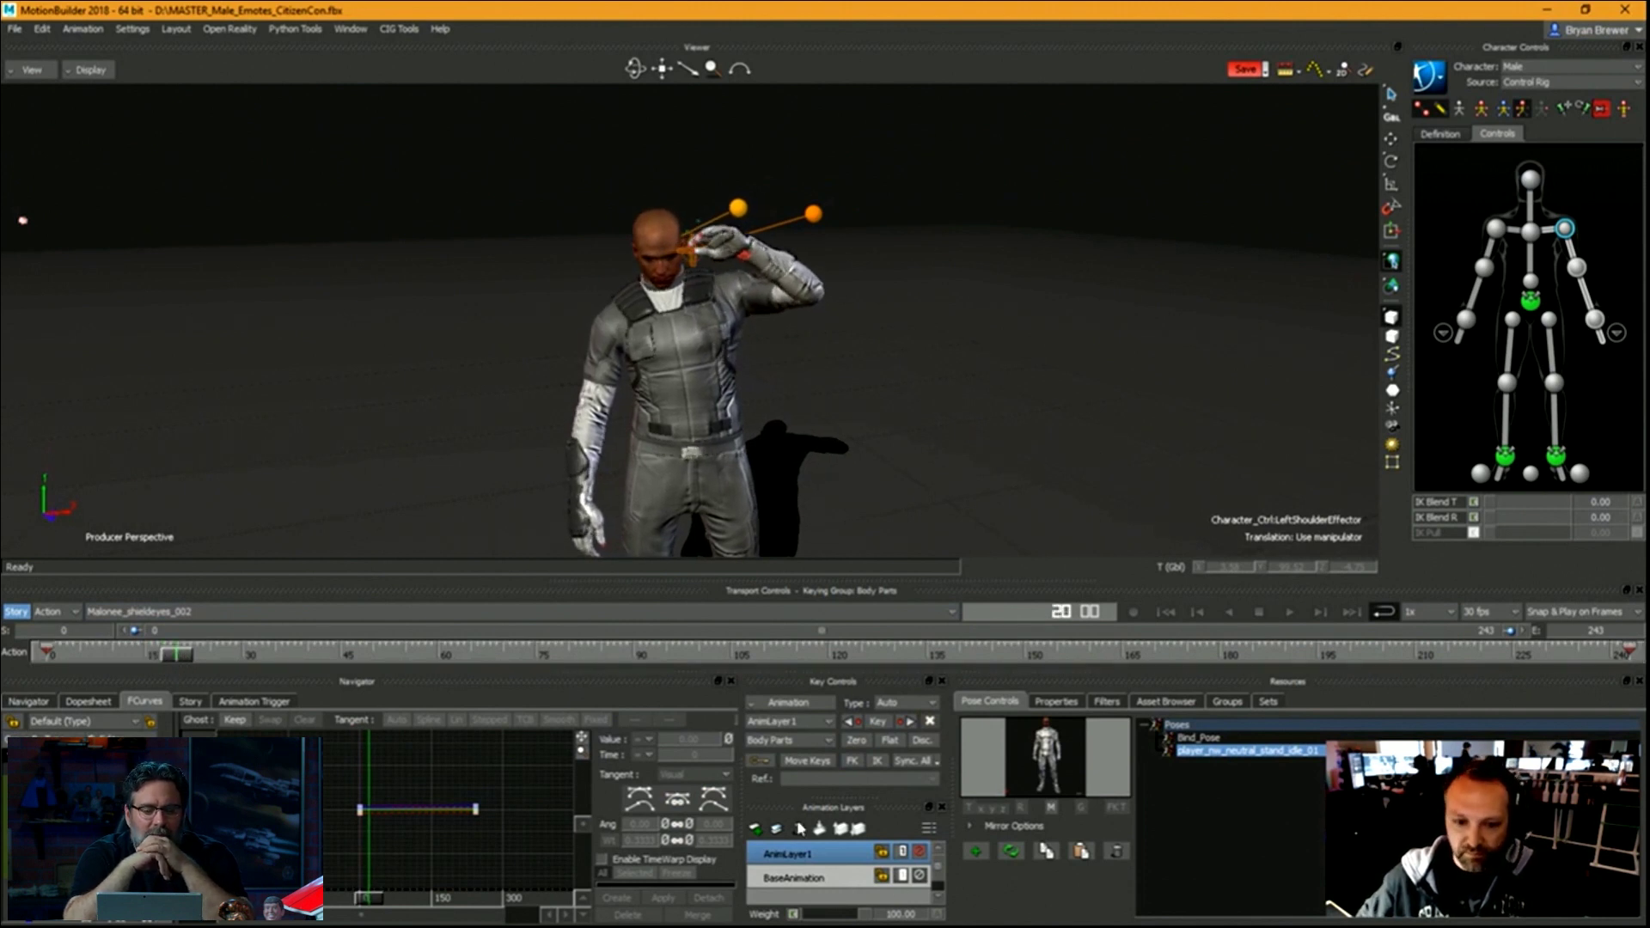
left_click(858, 742)
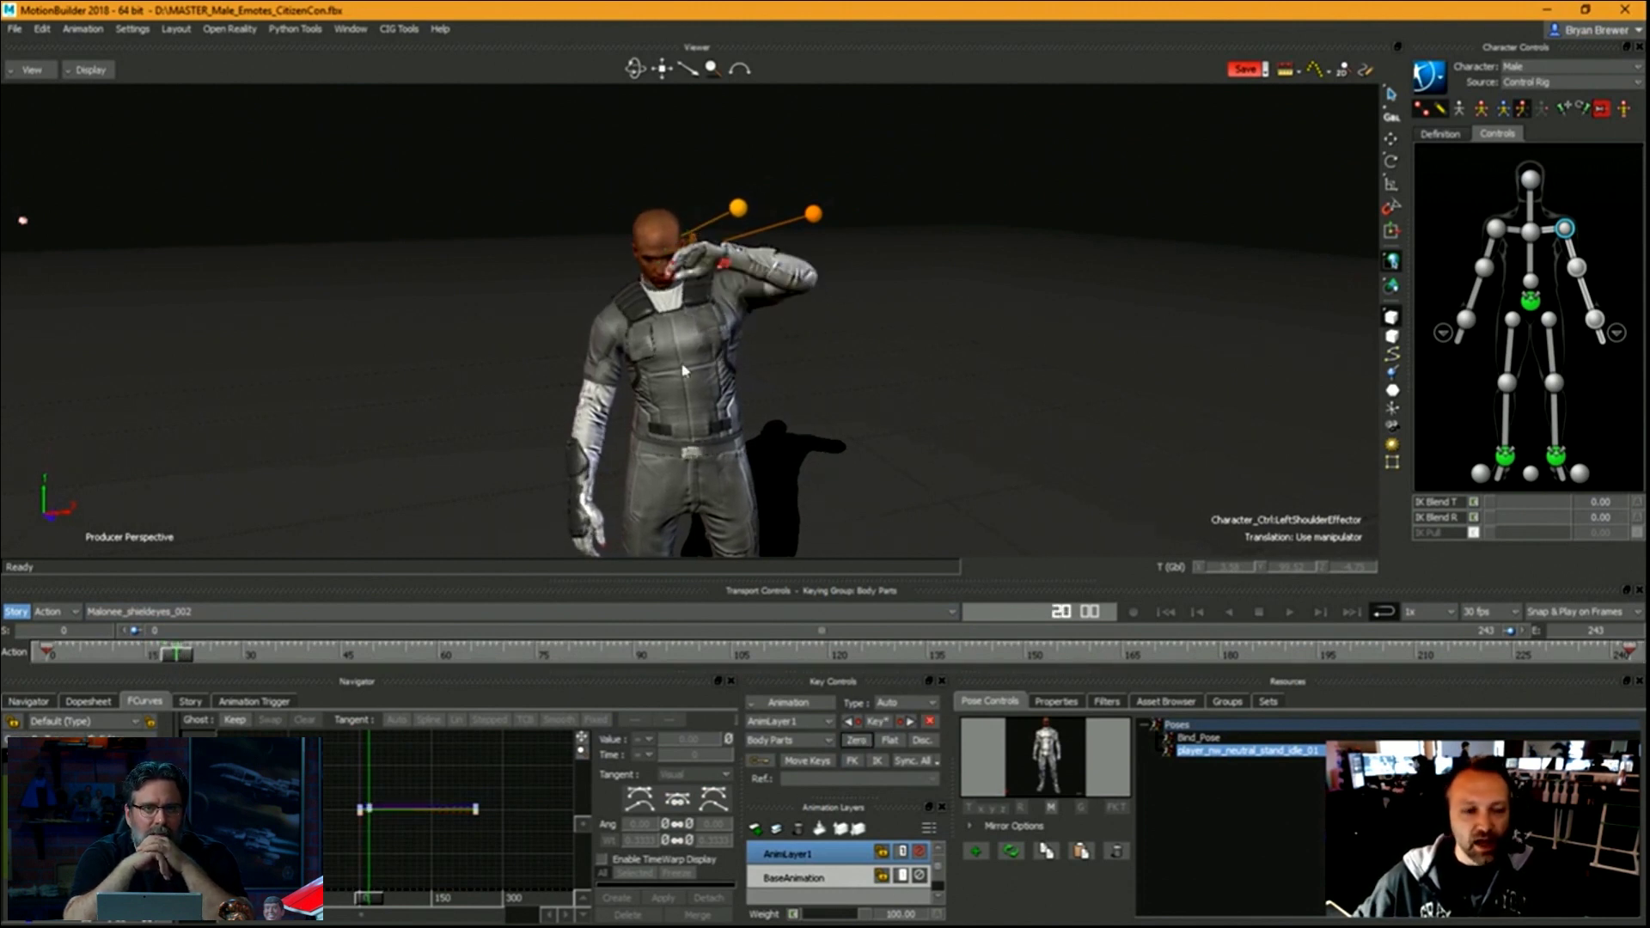
Try rotating the left wrist effector at frame 20 to turn the raised hand.
left_click_drag(685, 370, 1351, 209, "ctrl")
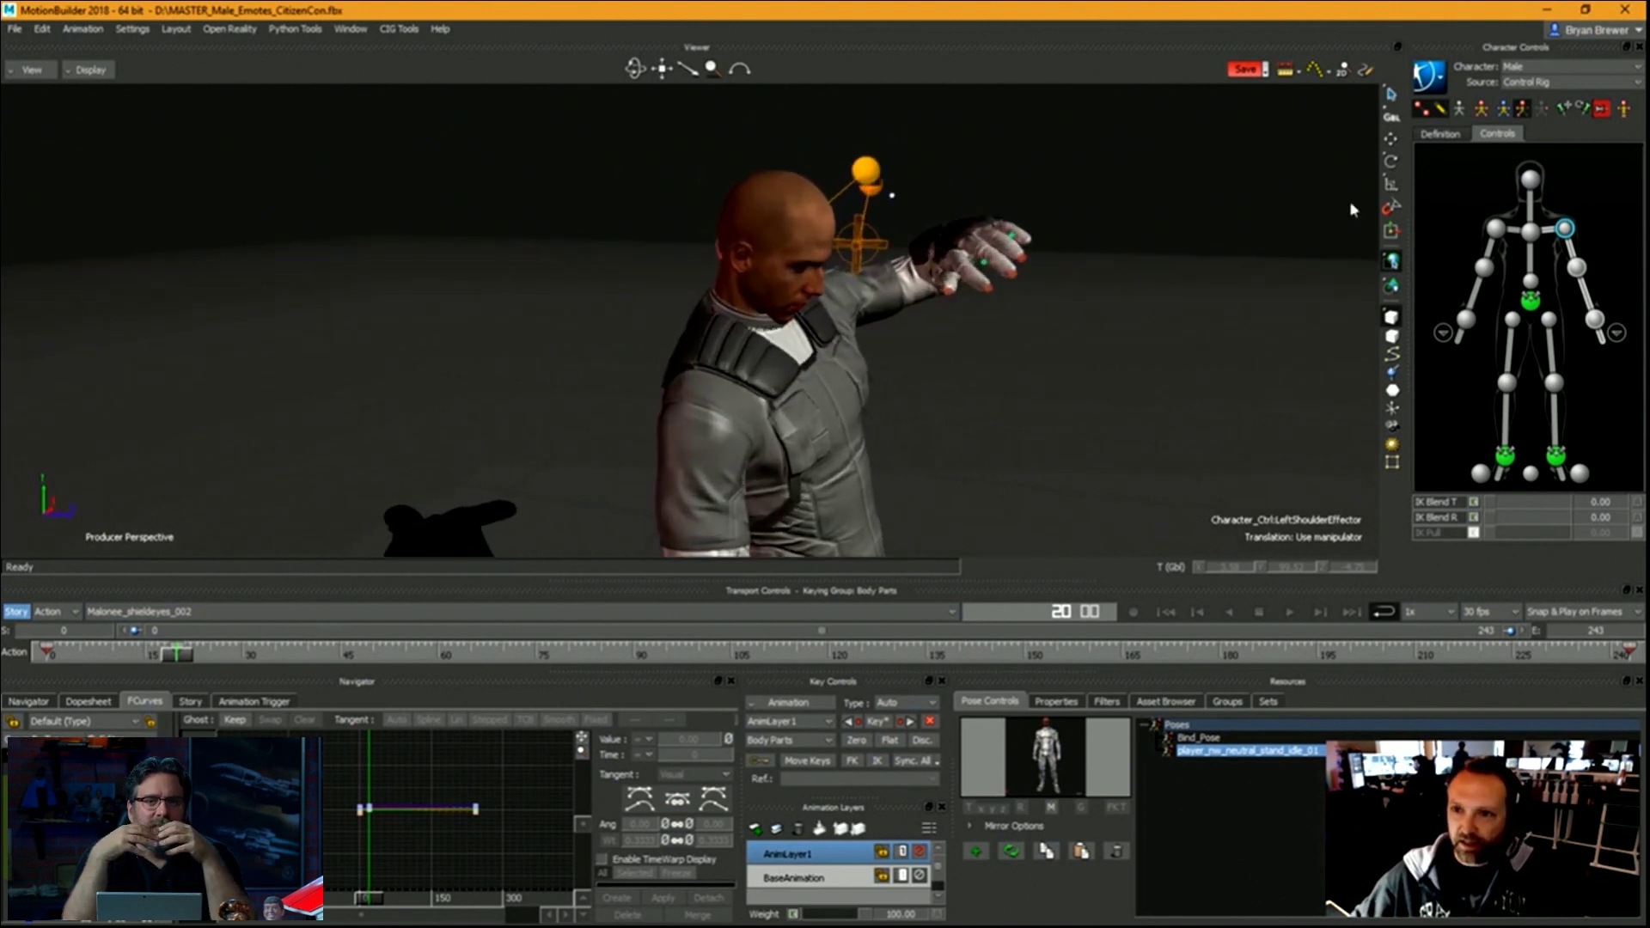
left_click(1596, 318)
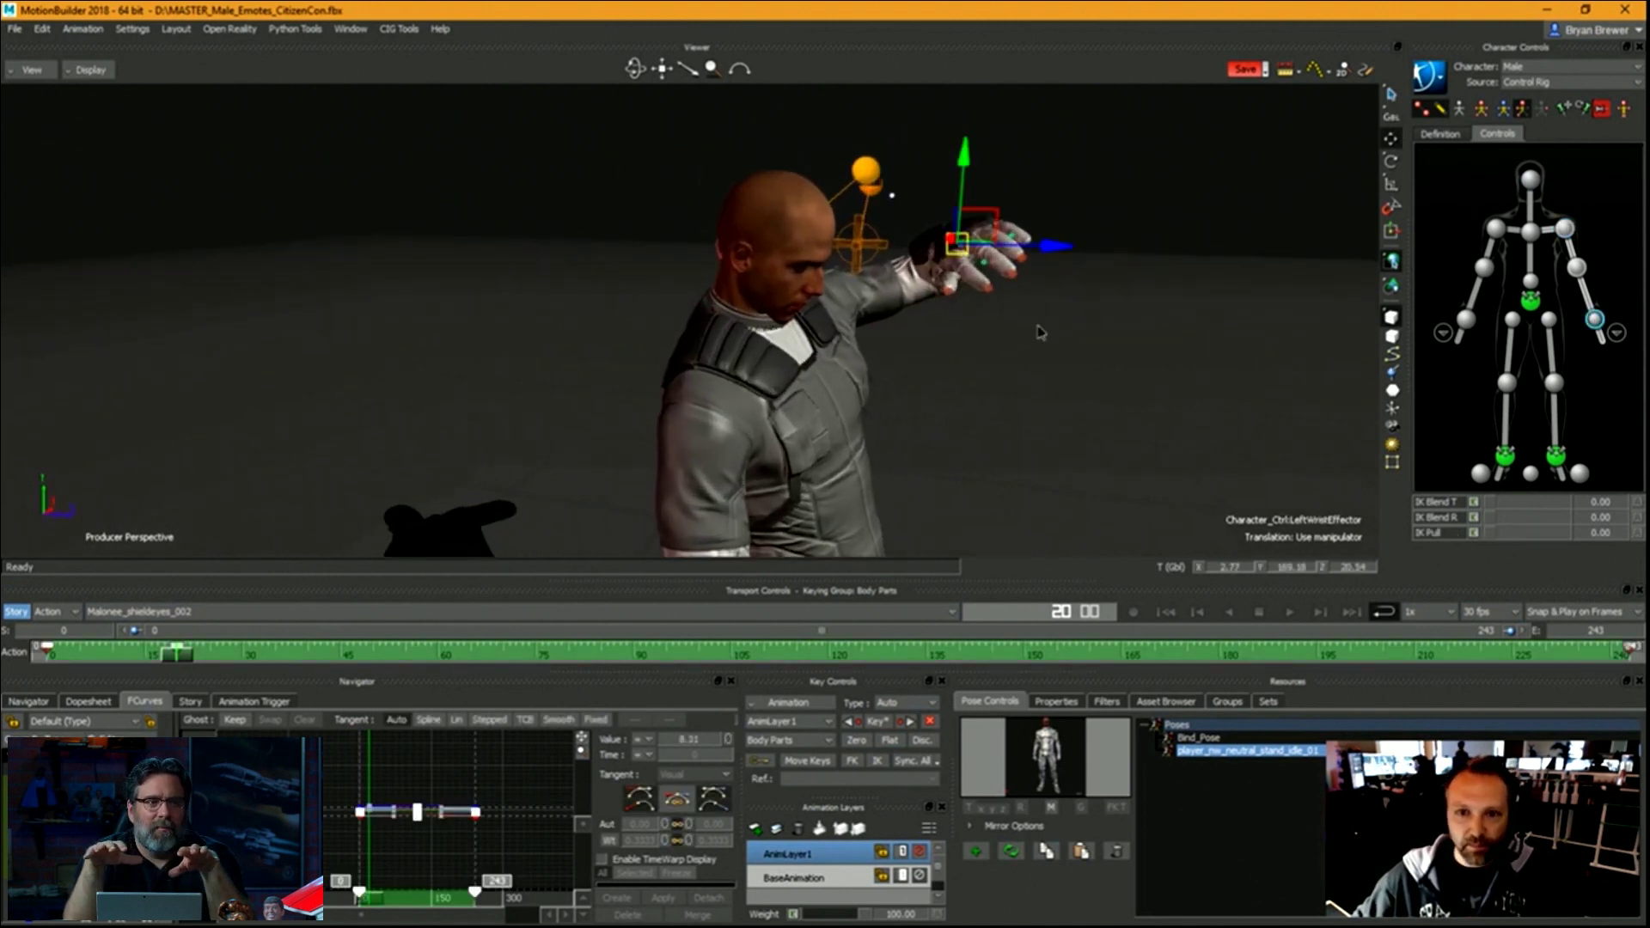
left_click_drag(1043, 333, 939, 349)
key("r")
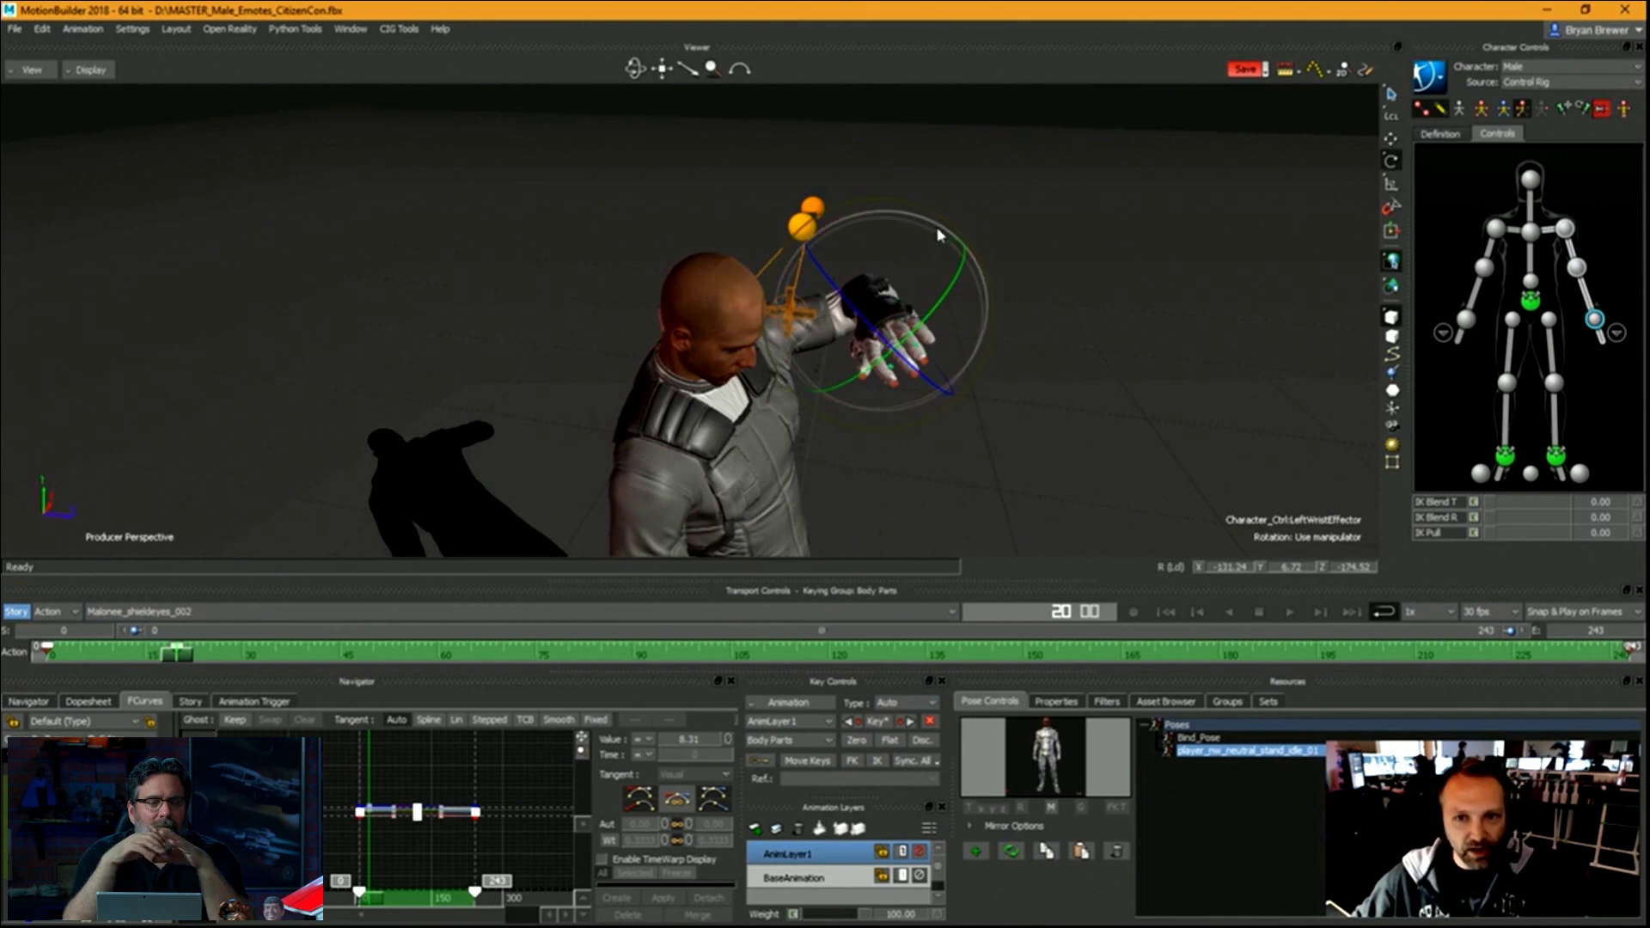
left_click_drag(940, 233, 720, 461)
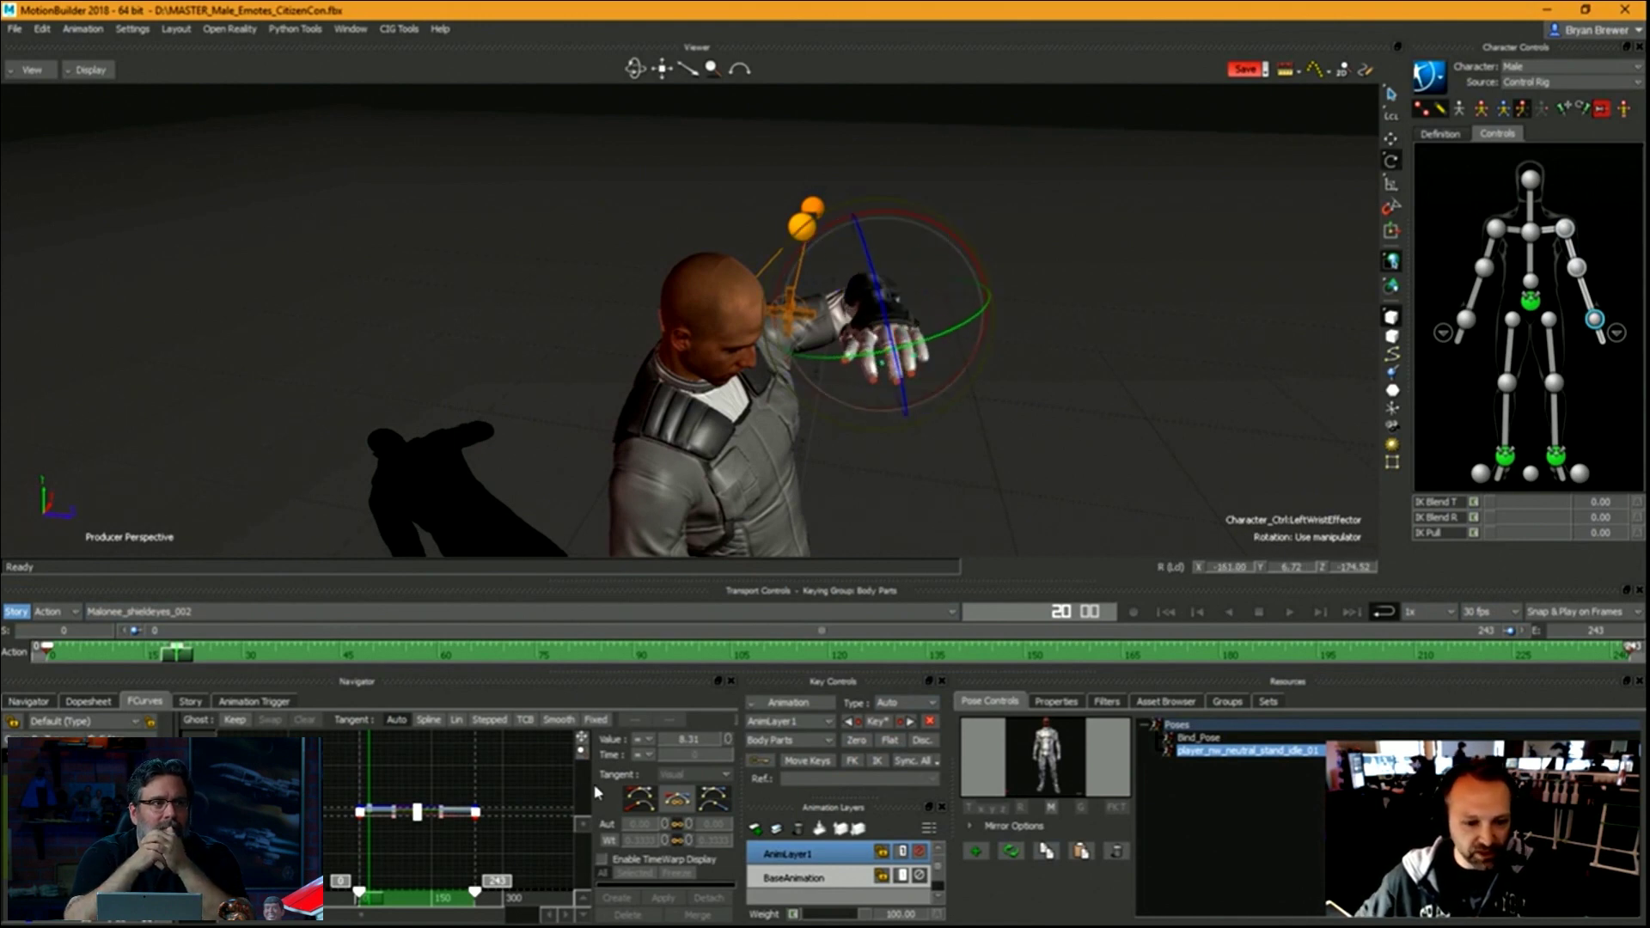
Enlarge the FCurves editor and apply Stepped tangents to all the left wrist's AnimLayer1 keys.
left_click_drag(585, 581, 602, 333)
left_click_drag(739, 607, 1169, 606)
left_click_drag(775, 687, 761, 636, "ctrl")
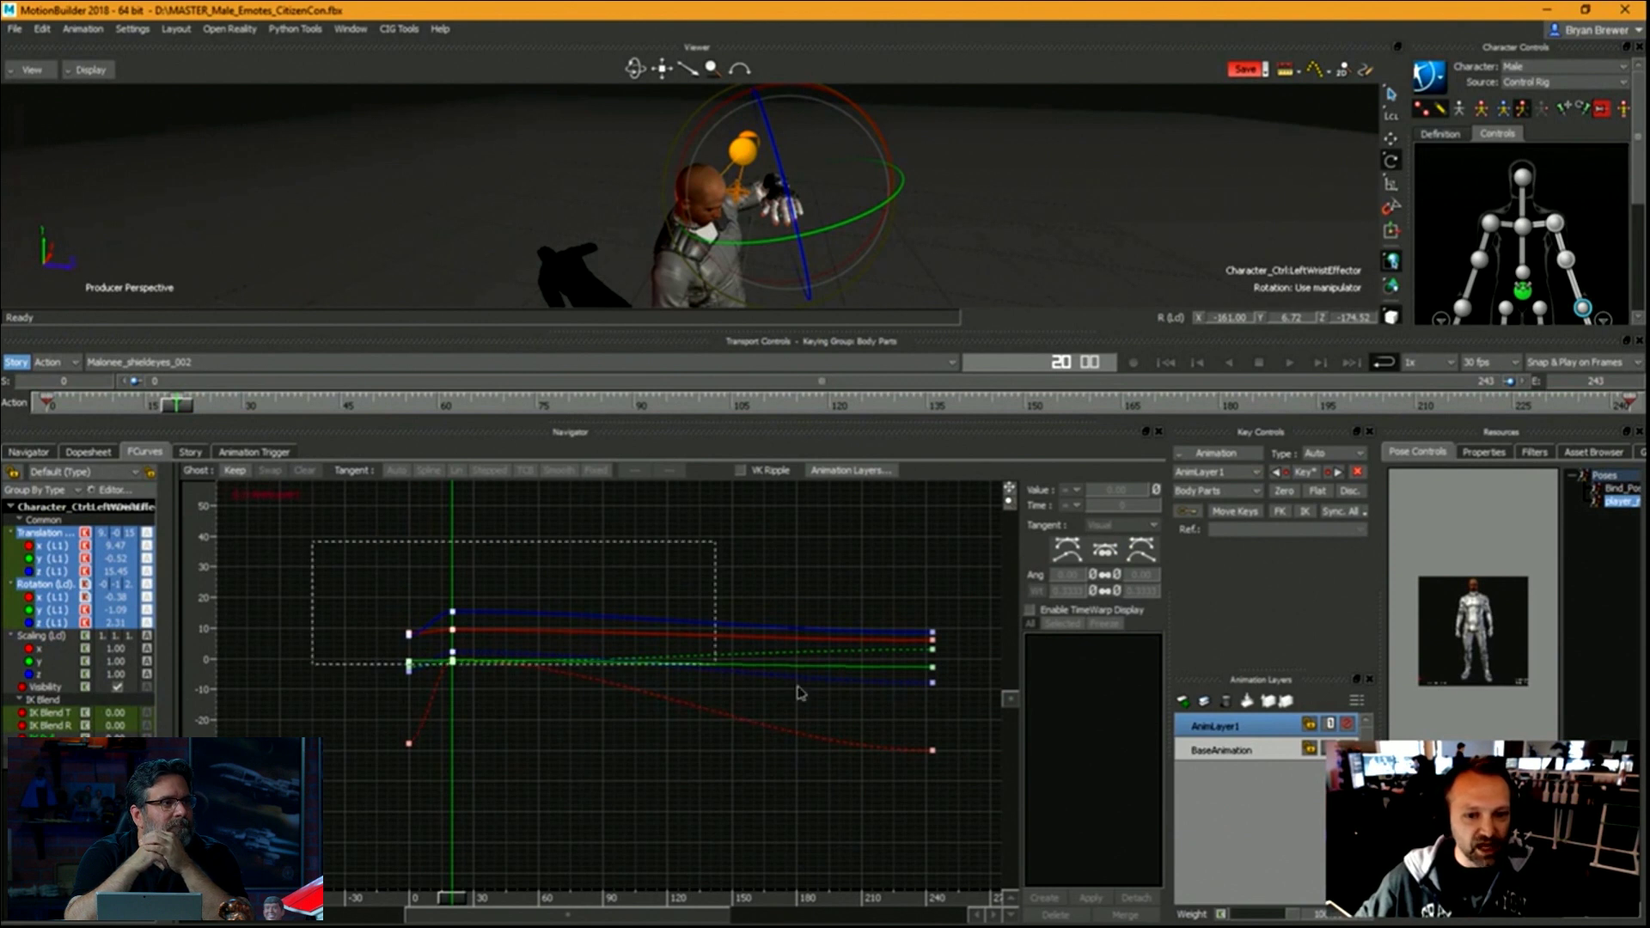
left_click_drag(798, 692, 978, 829)
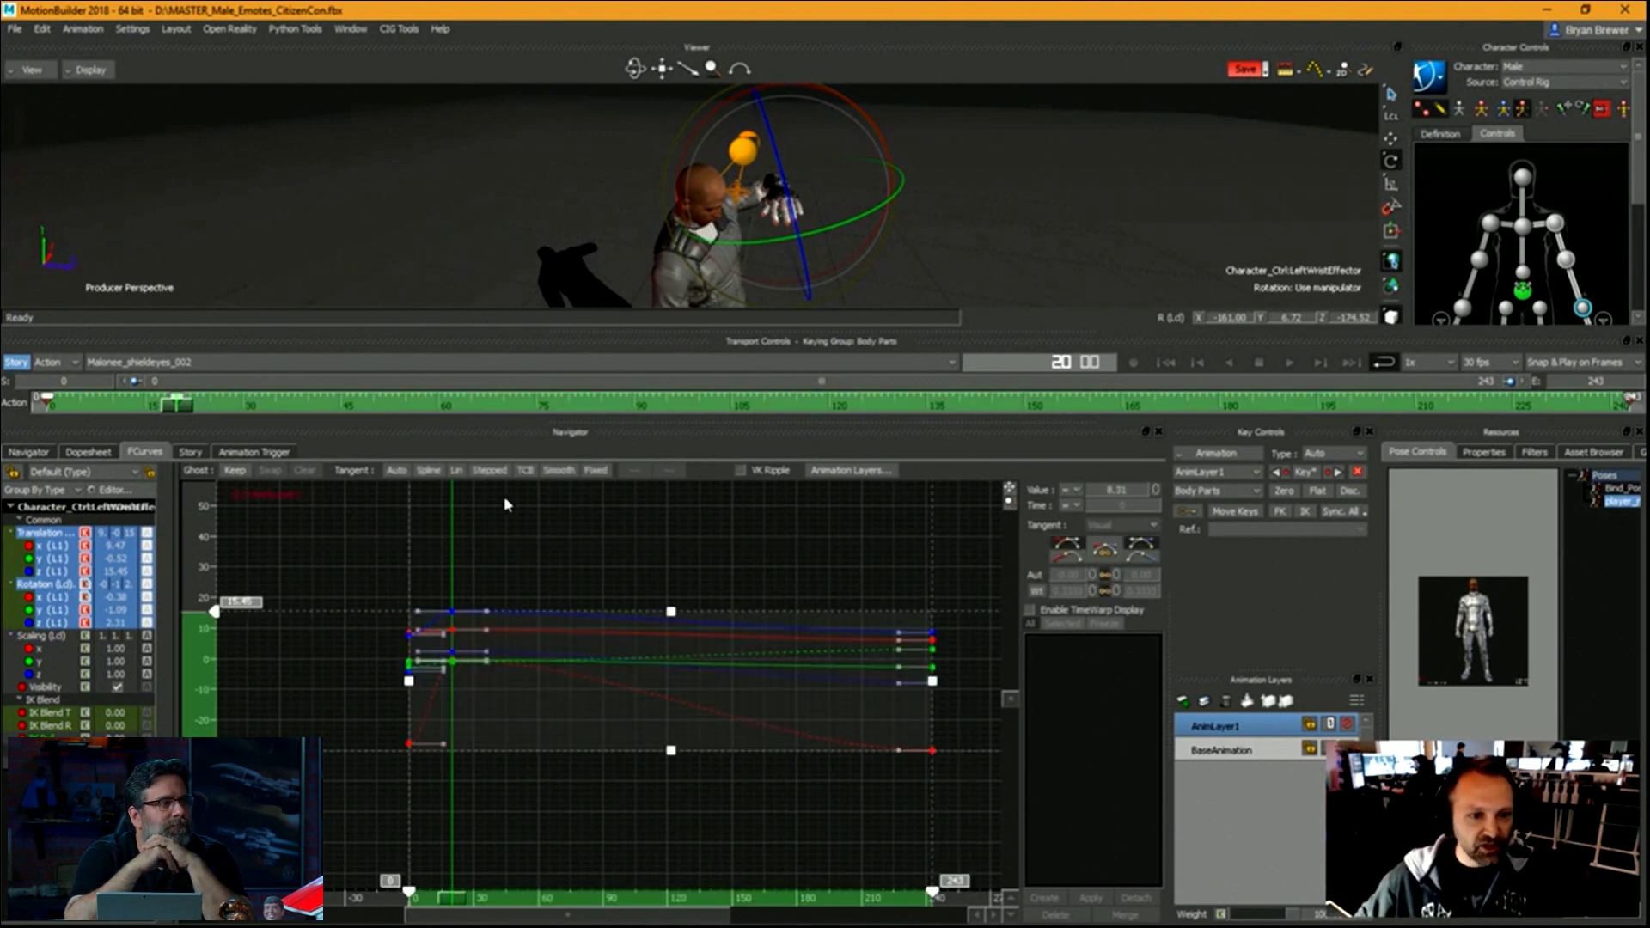
left_click(490, 470)
left_click(361, 580)
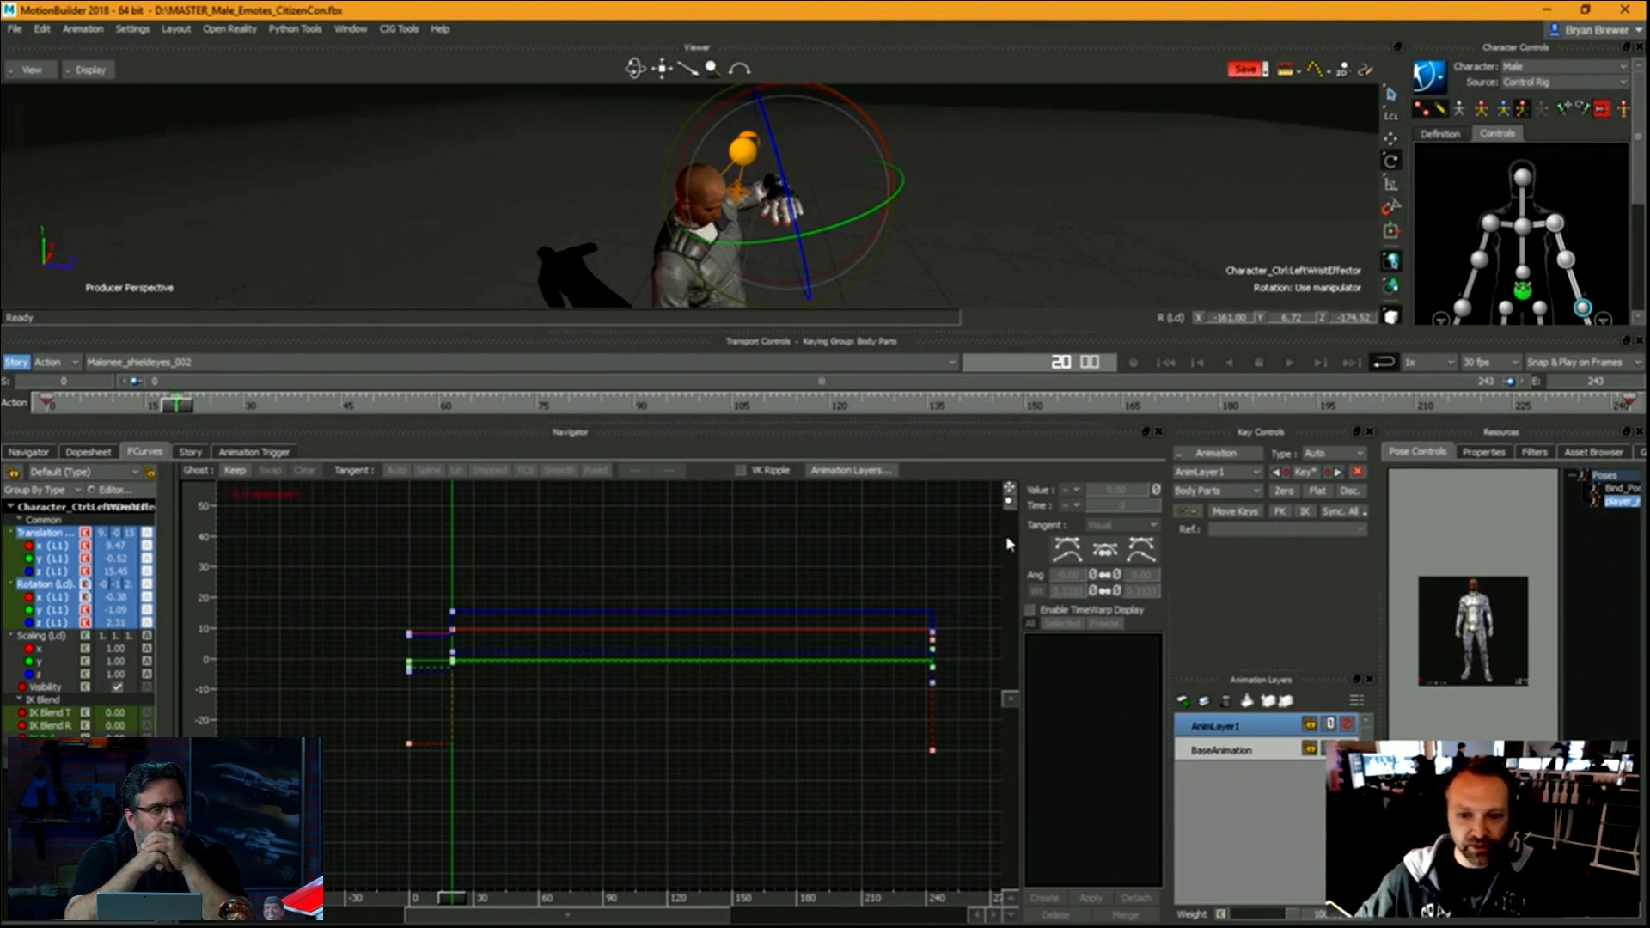
Set all the left wrist's AnimLayer1 keys to Auto tangents and scrub to frame 226 to check the blend.
left_click_drag(492, 838, 395, 825)
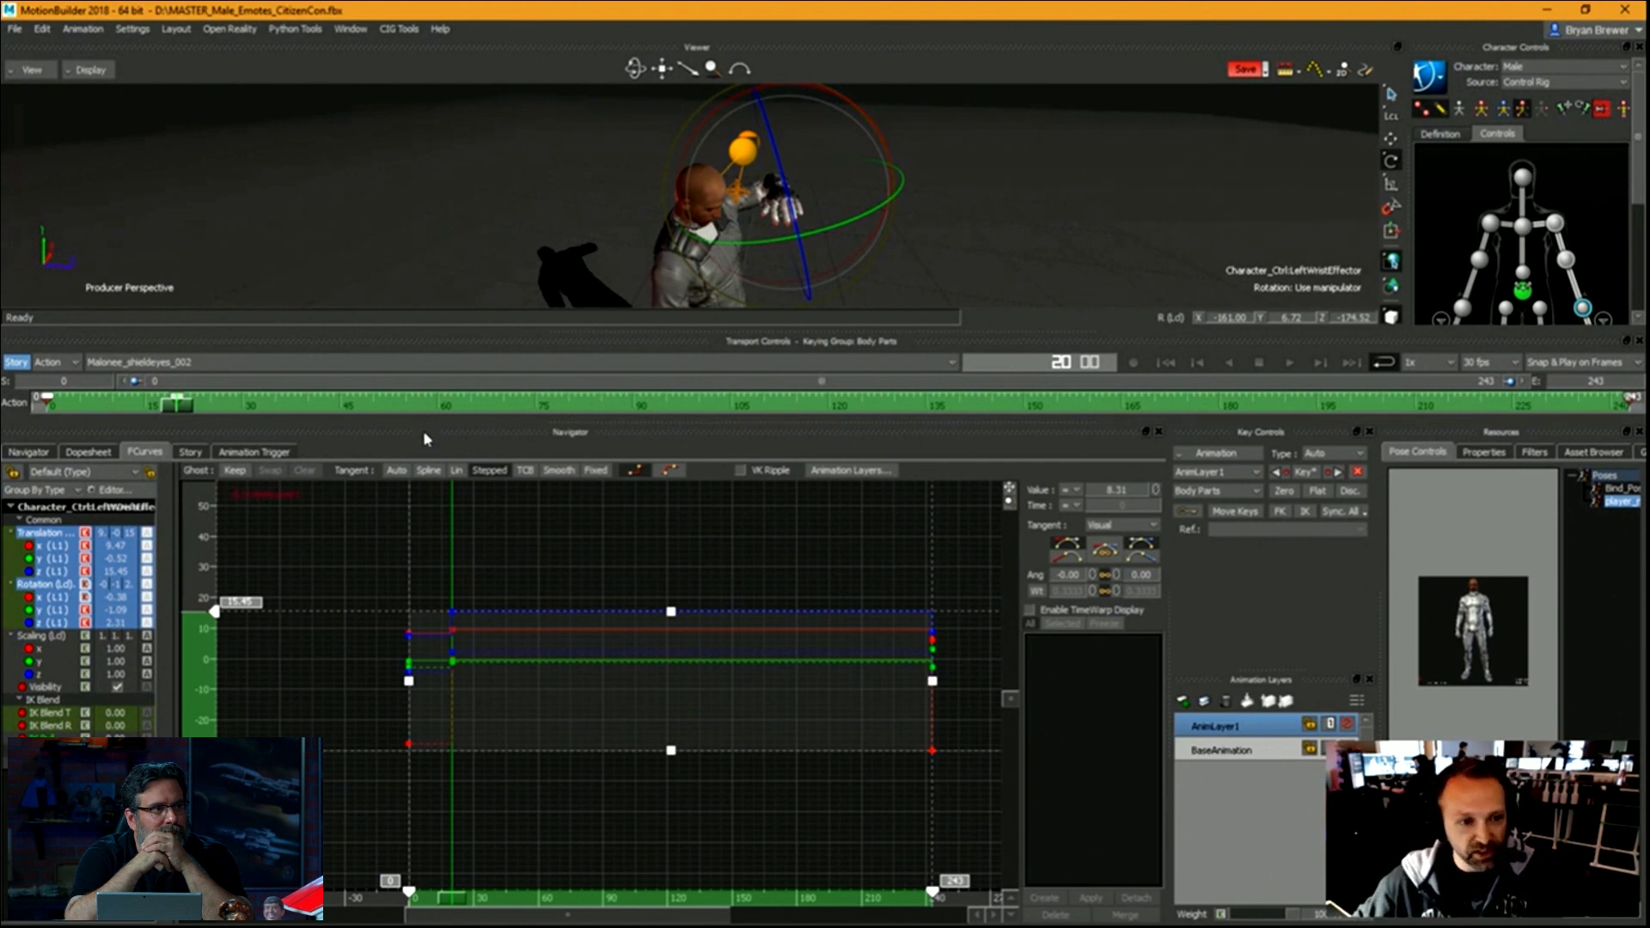
left_click(397, 476)
left_click(721, 799)
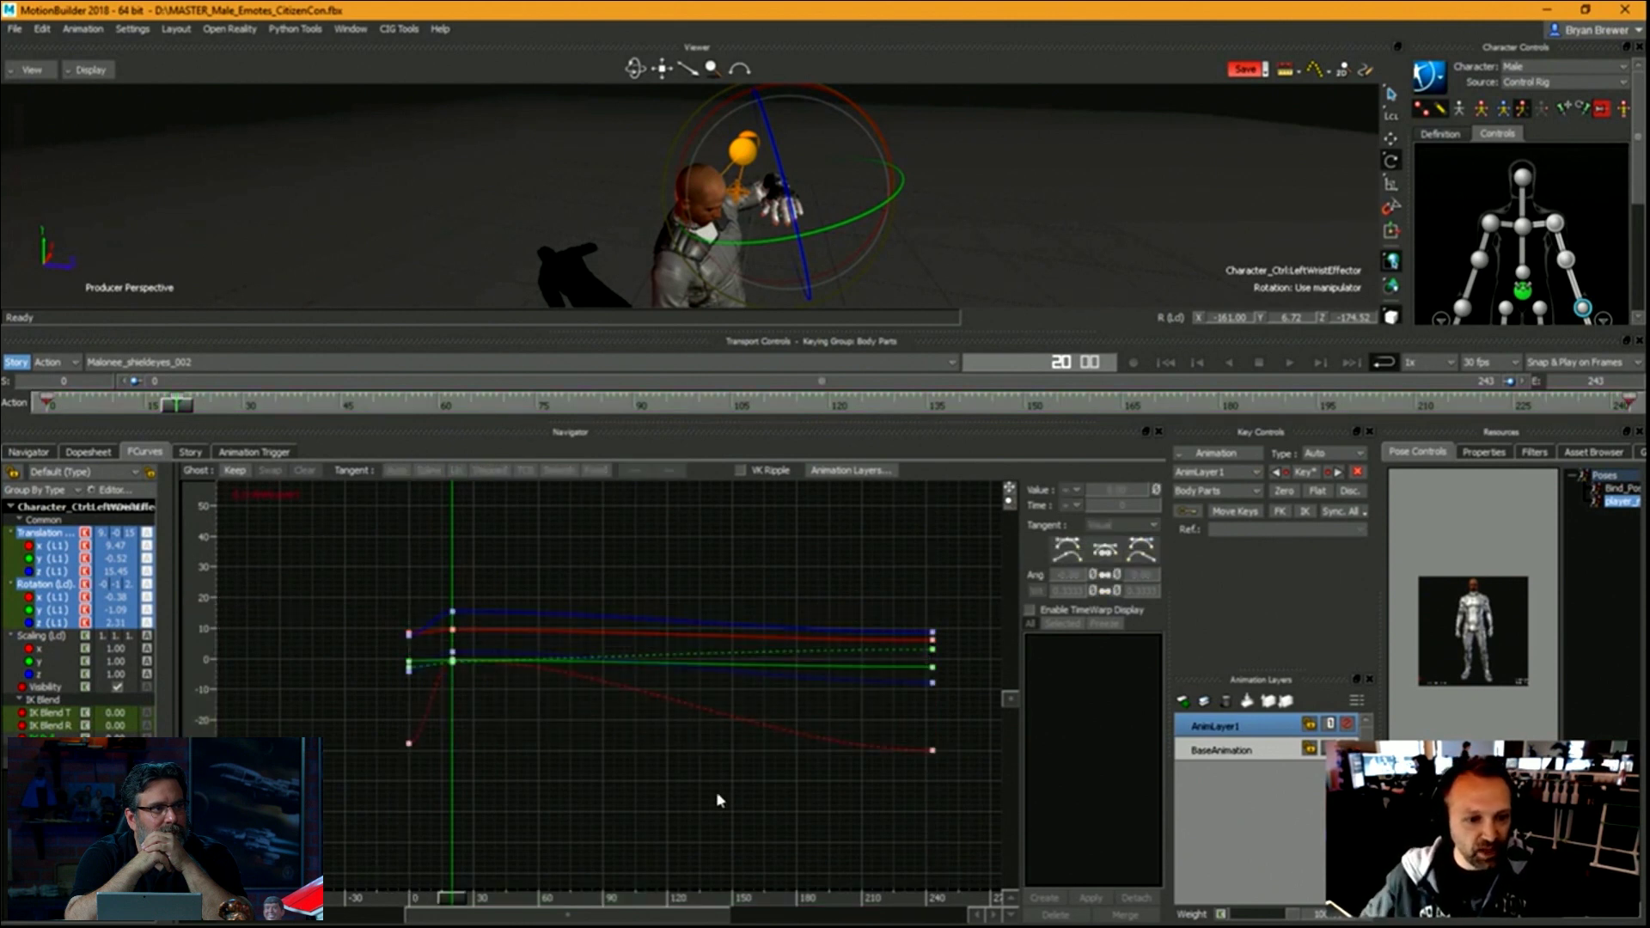
left_click_drag(477, 897, 899, 916)
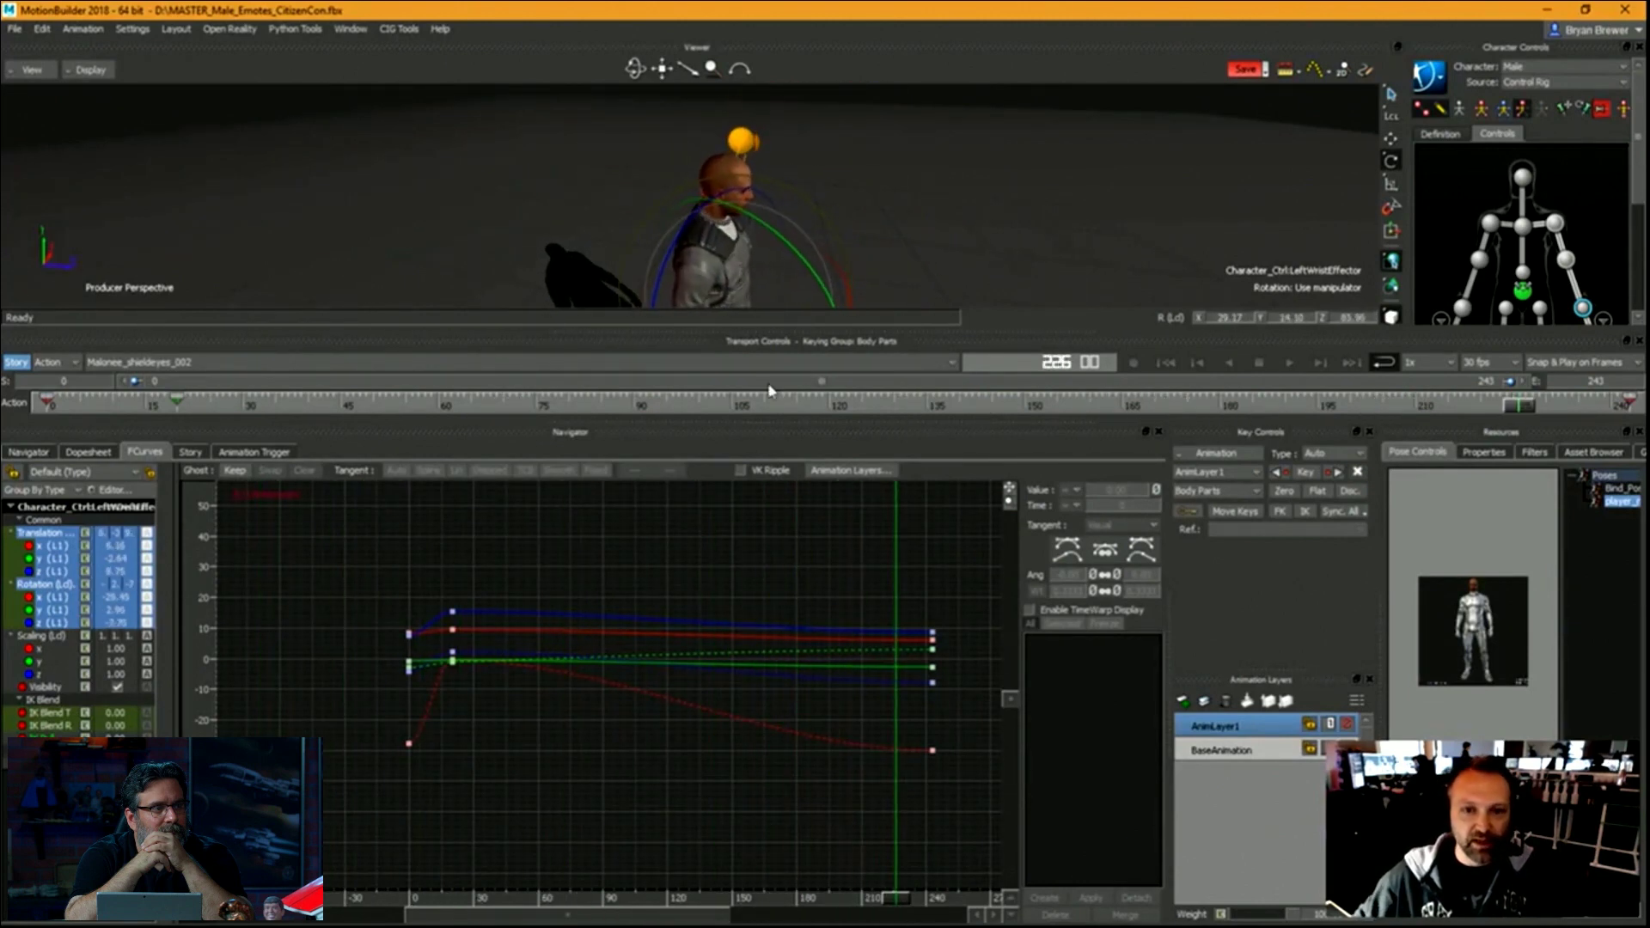
Restore the Editing window layout to bring back the full-size viewer and standard pane arrangement.
left_click_drag(992, 341, 993, 324)
left_click(176, 30)
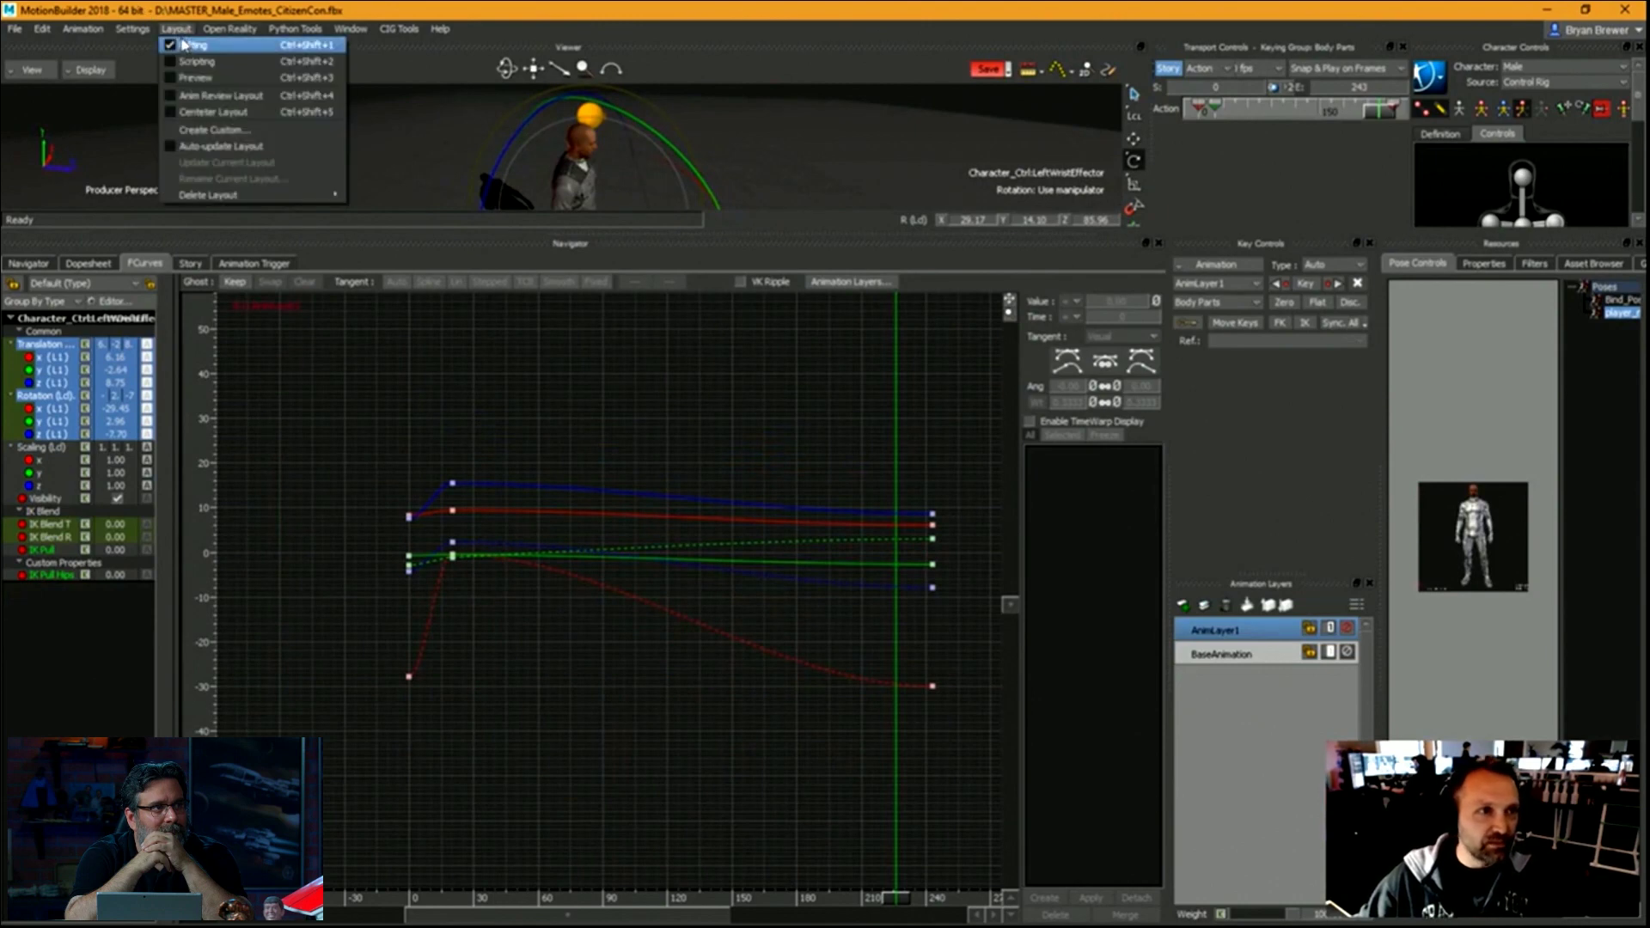
left_click(177, 29)
left_click(176, 29)
left_click(177, 29)
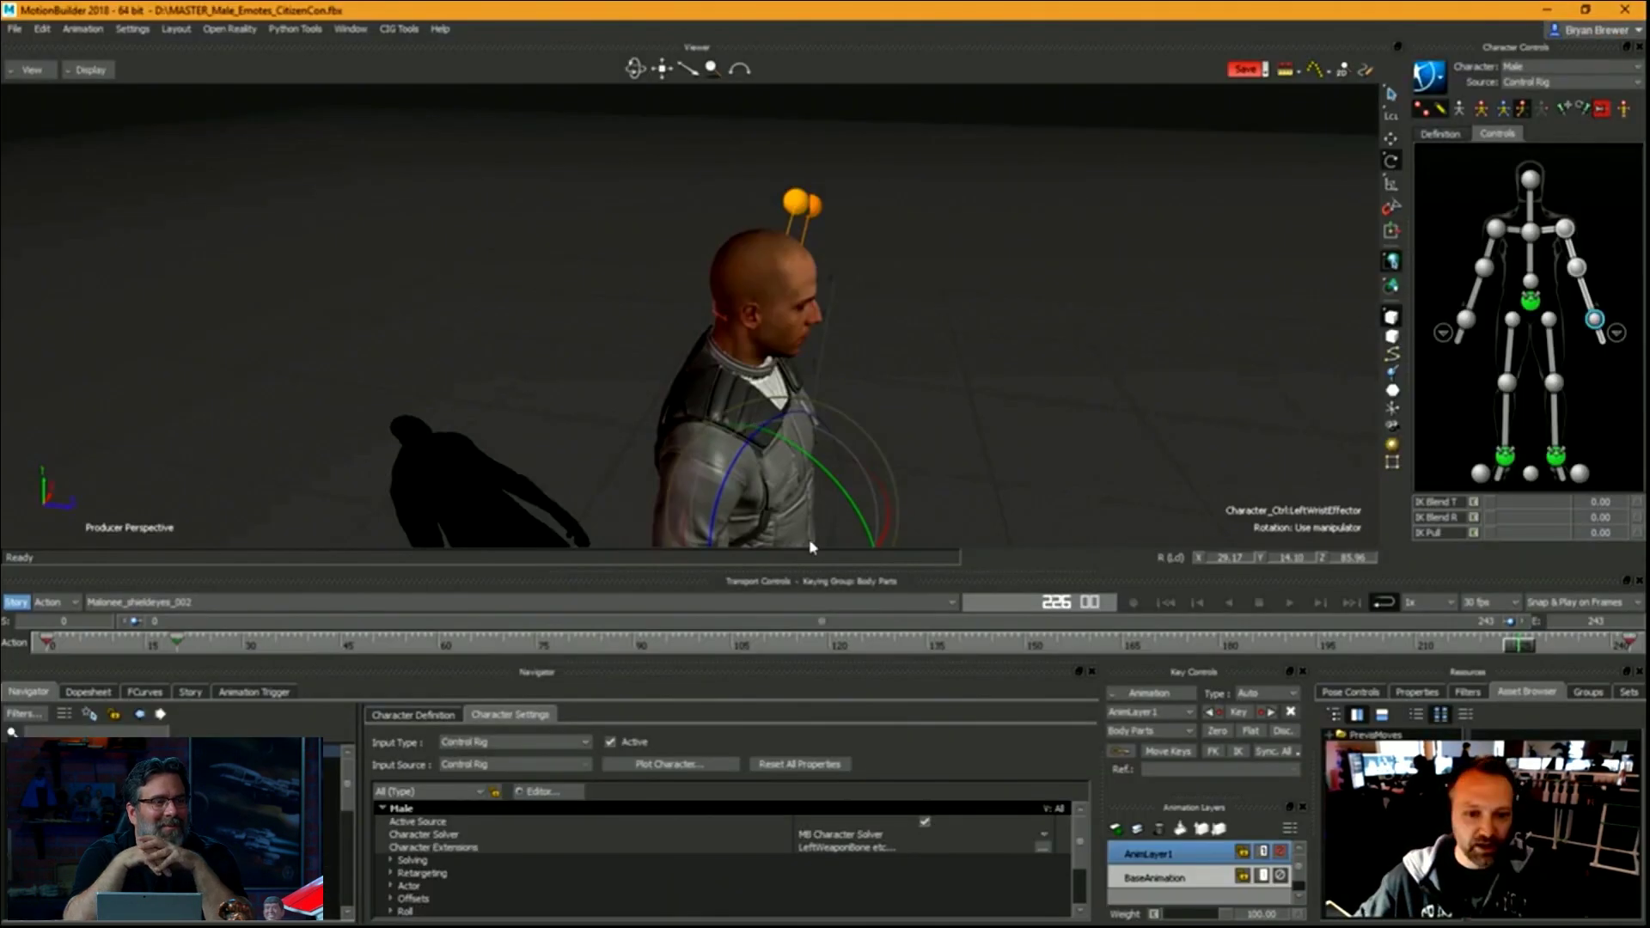
left_click_drag(967, 567, 967, 575)
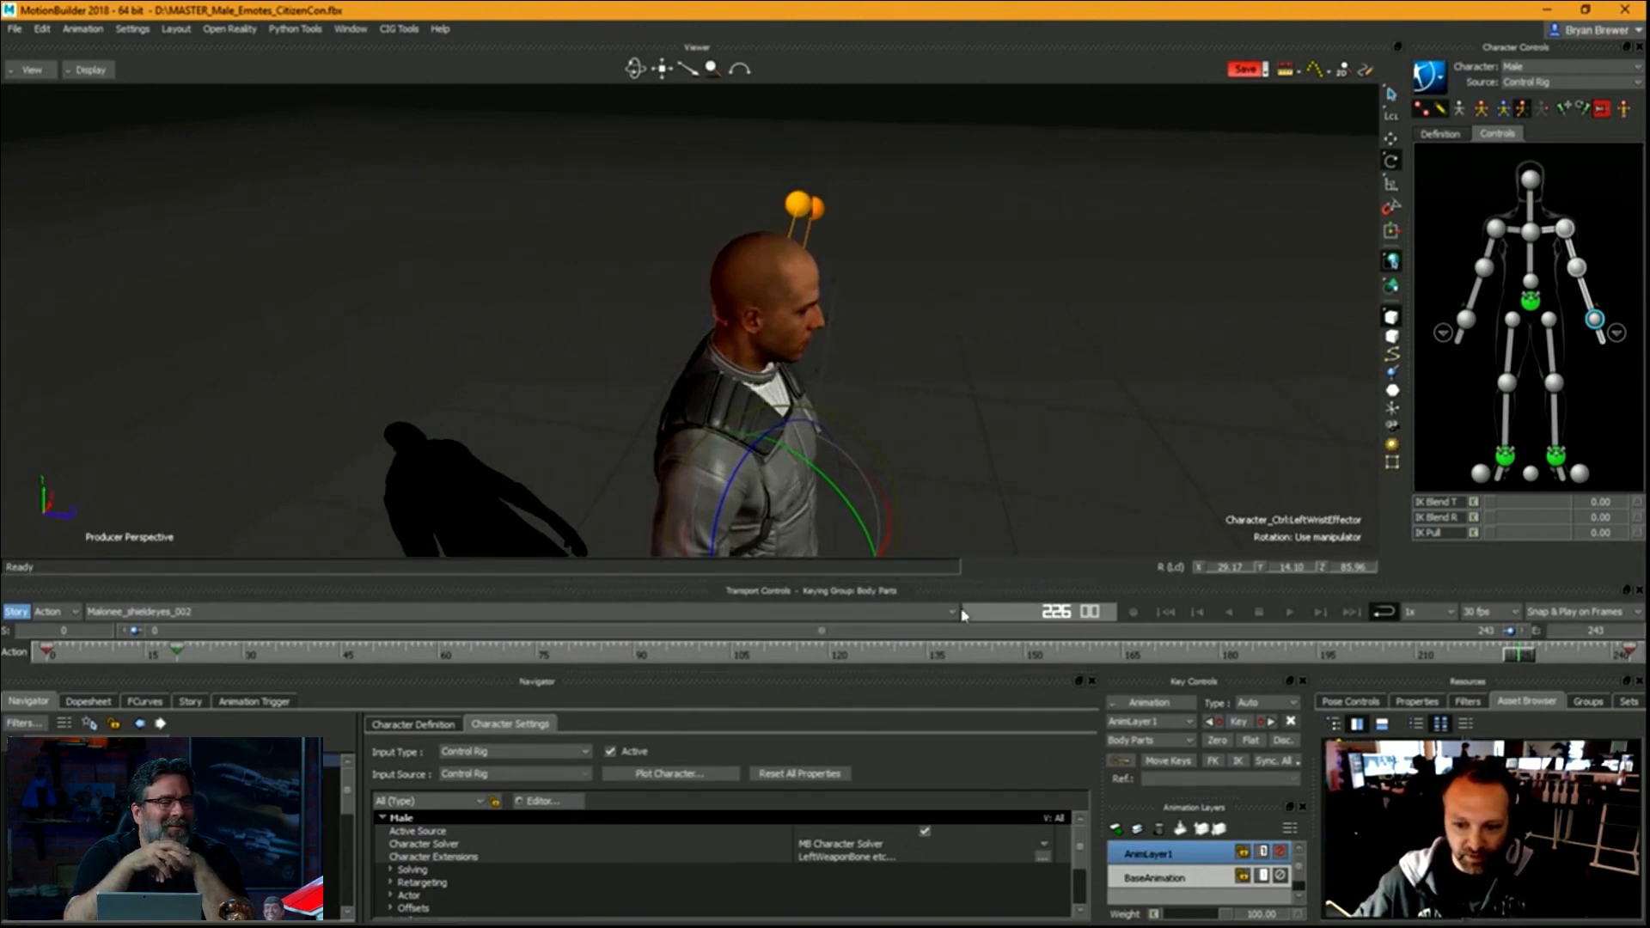
Check which arm effectors carry AnimLayer1 keys by selecting the shoulders and left wrist, and play back the emote.
mouse_move(841, 397)
left_mouse_down("shift")
mouse_move(1097, 376)
mouse_move(833, 339)
mouse_move(773, 395)
mouse_move(742, 375)
mouse_move(745, 321)
mouse_move(837, 375)
left_mouse_up("shift")
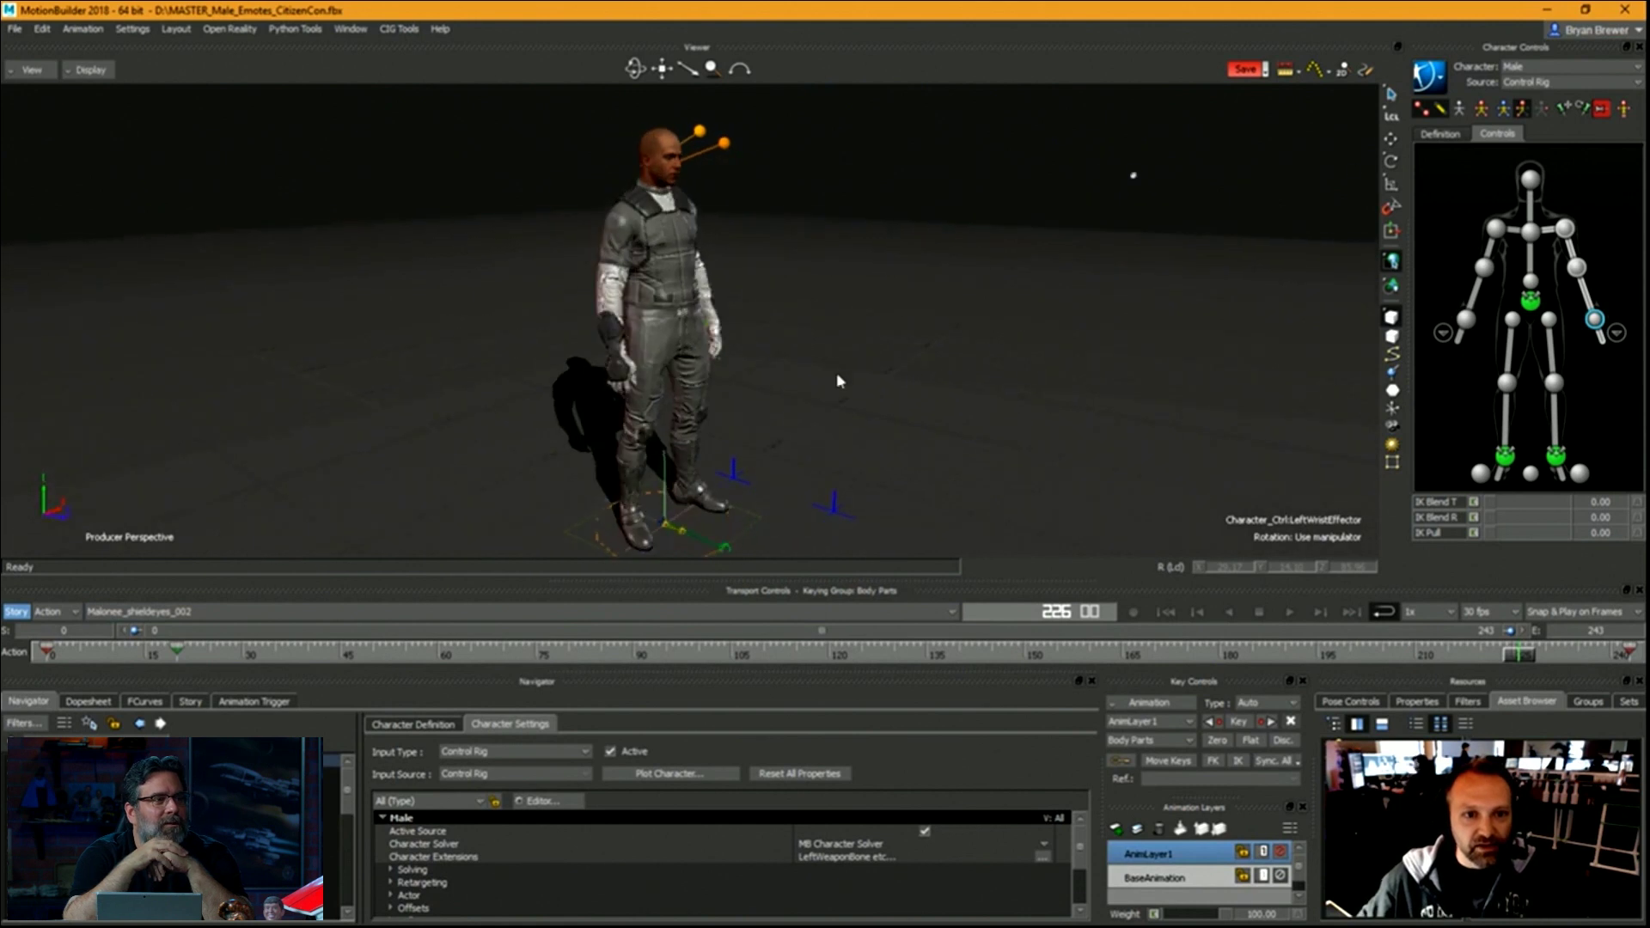
left_click(1496, 229)
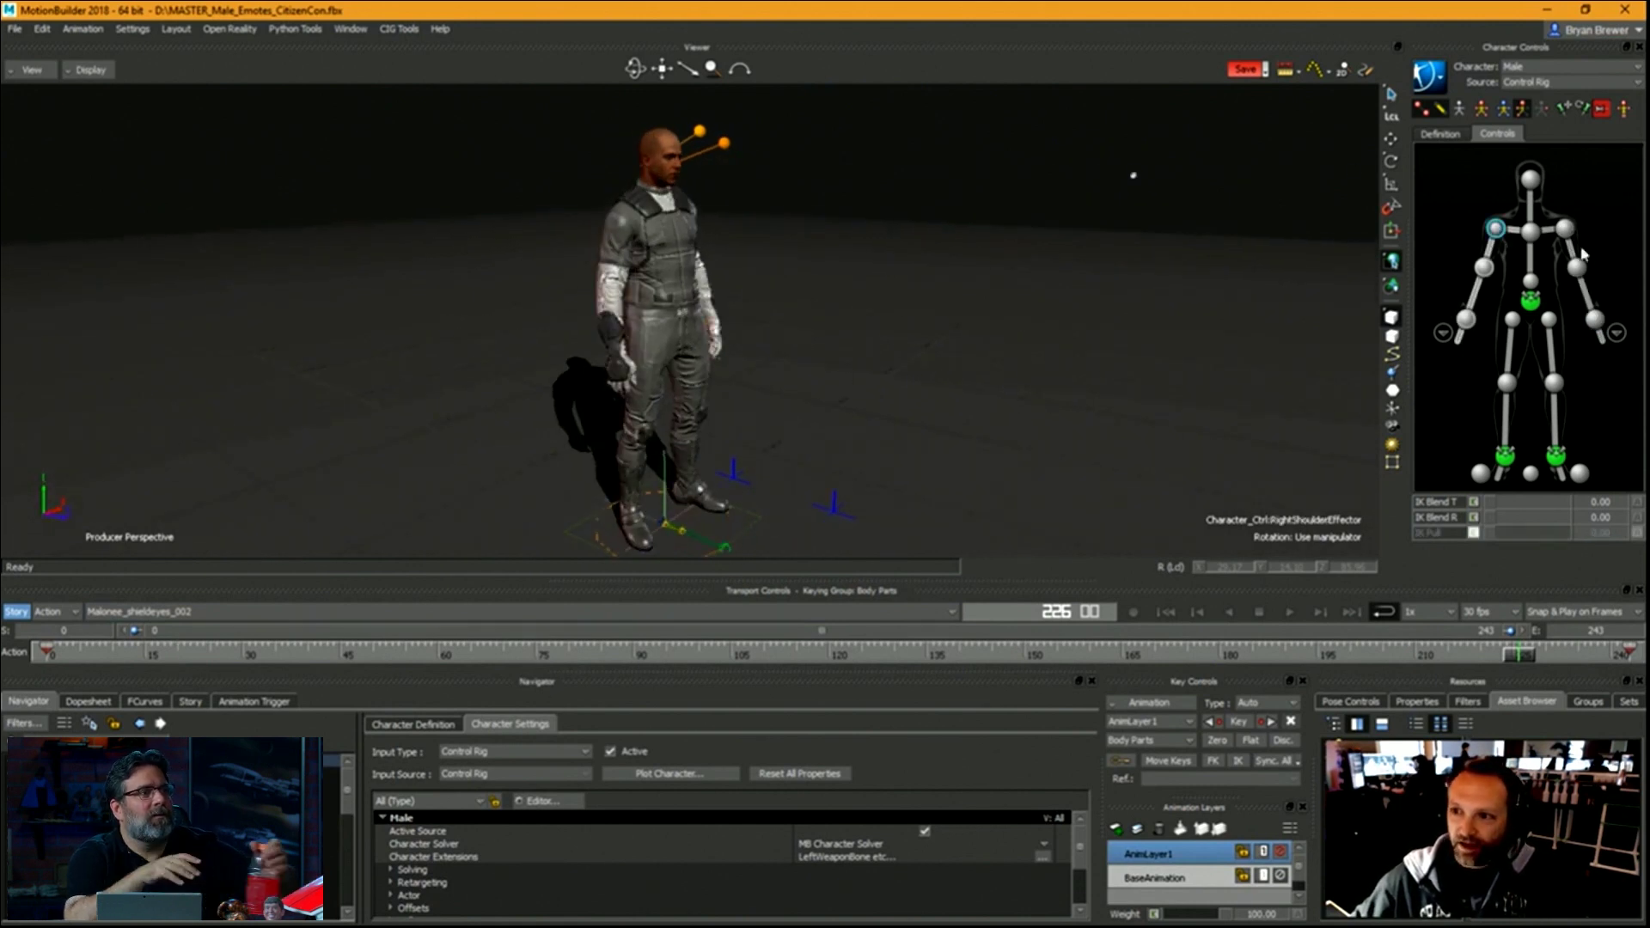
left_click_drag(517, 364, 717, 359)
key("ctrl+space")
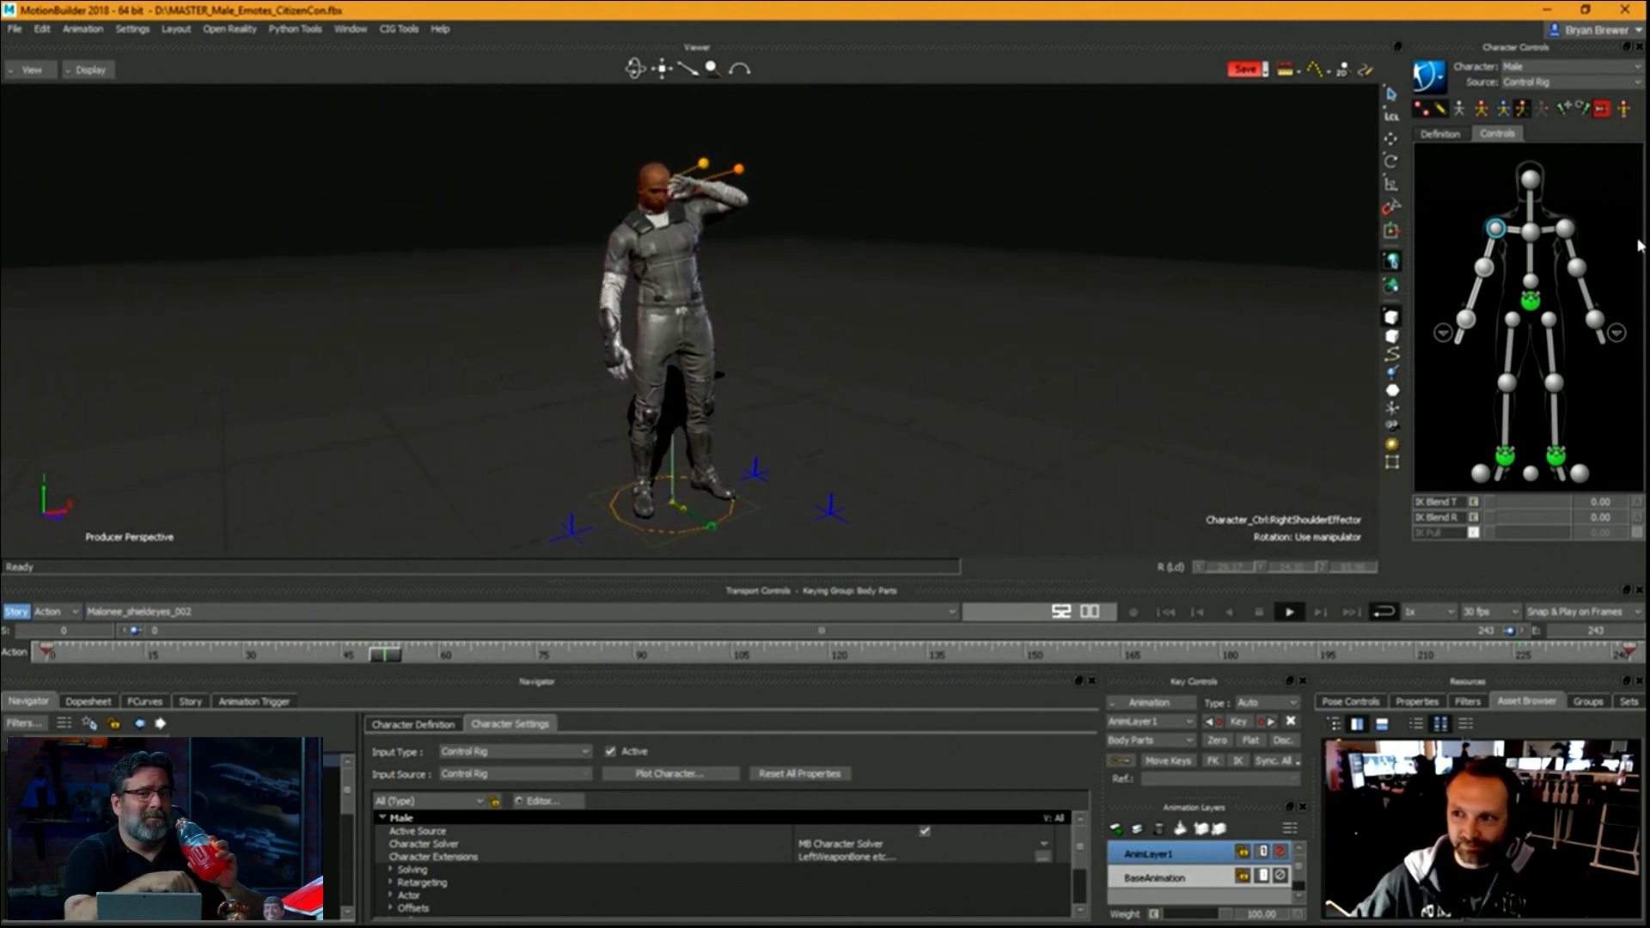
key("ctrl+space")
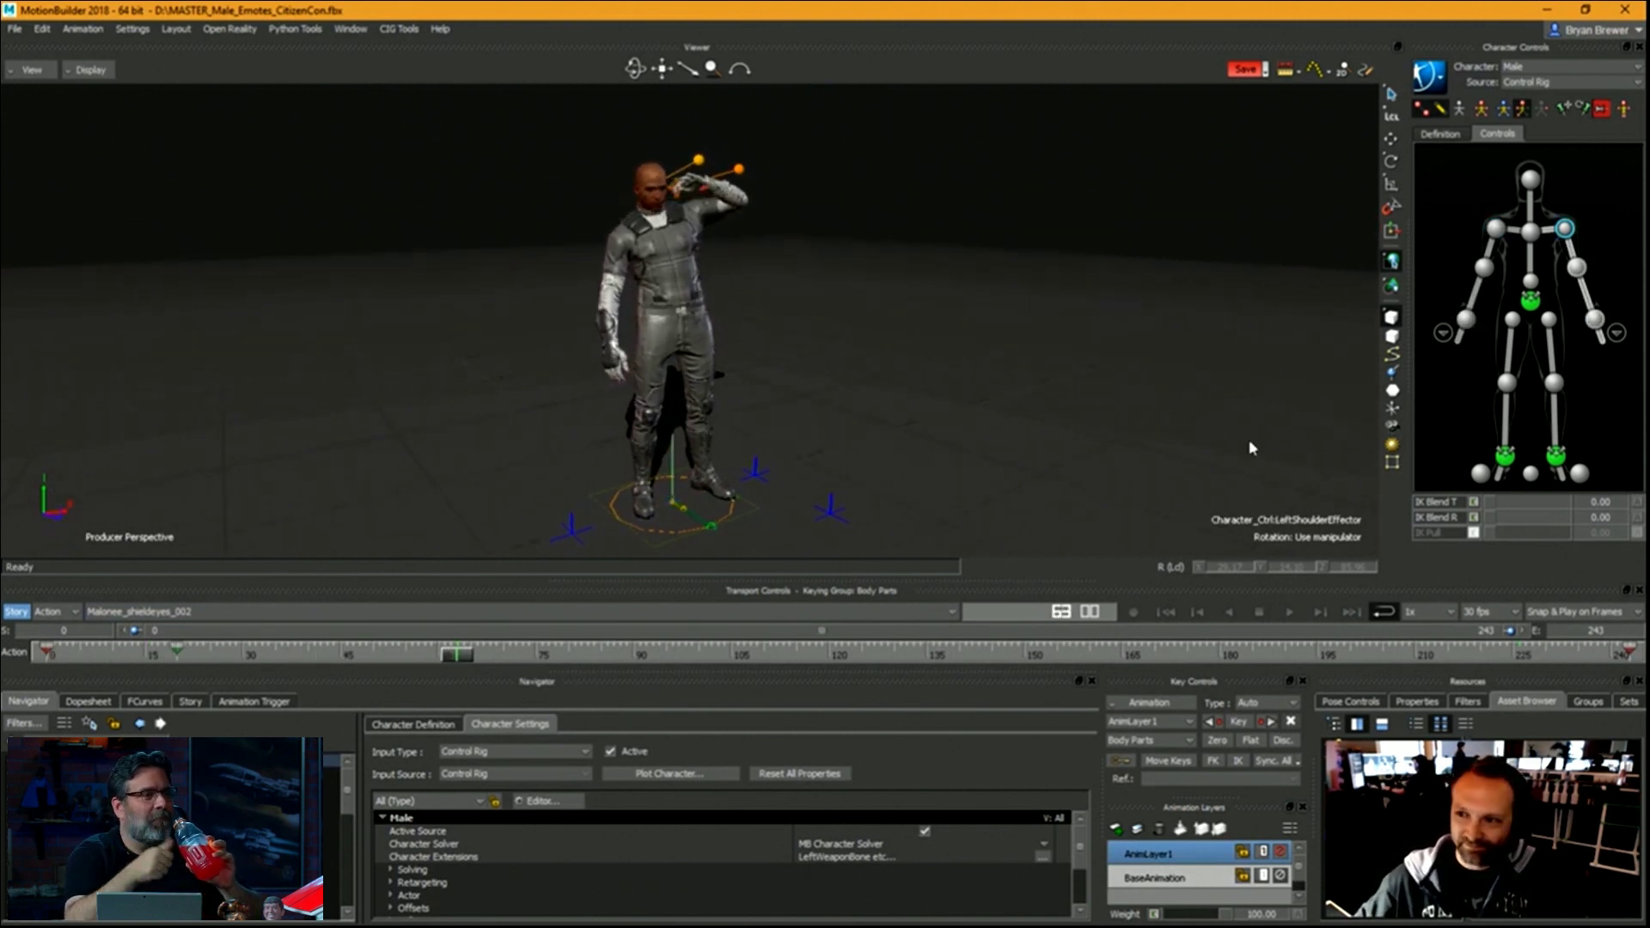
left_click_drag(880, 413, 1083, 421, "ctrl")
key("space")
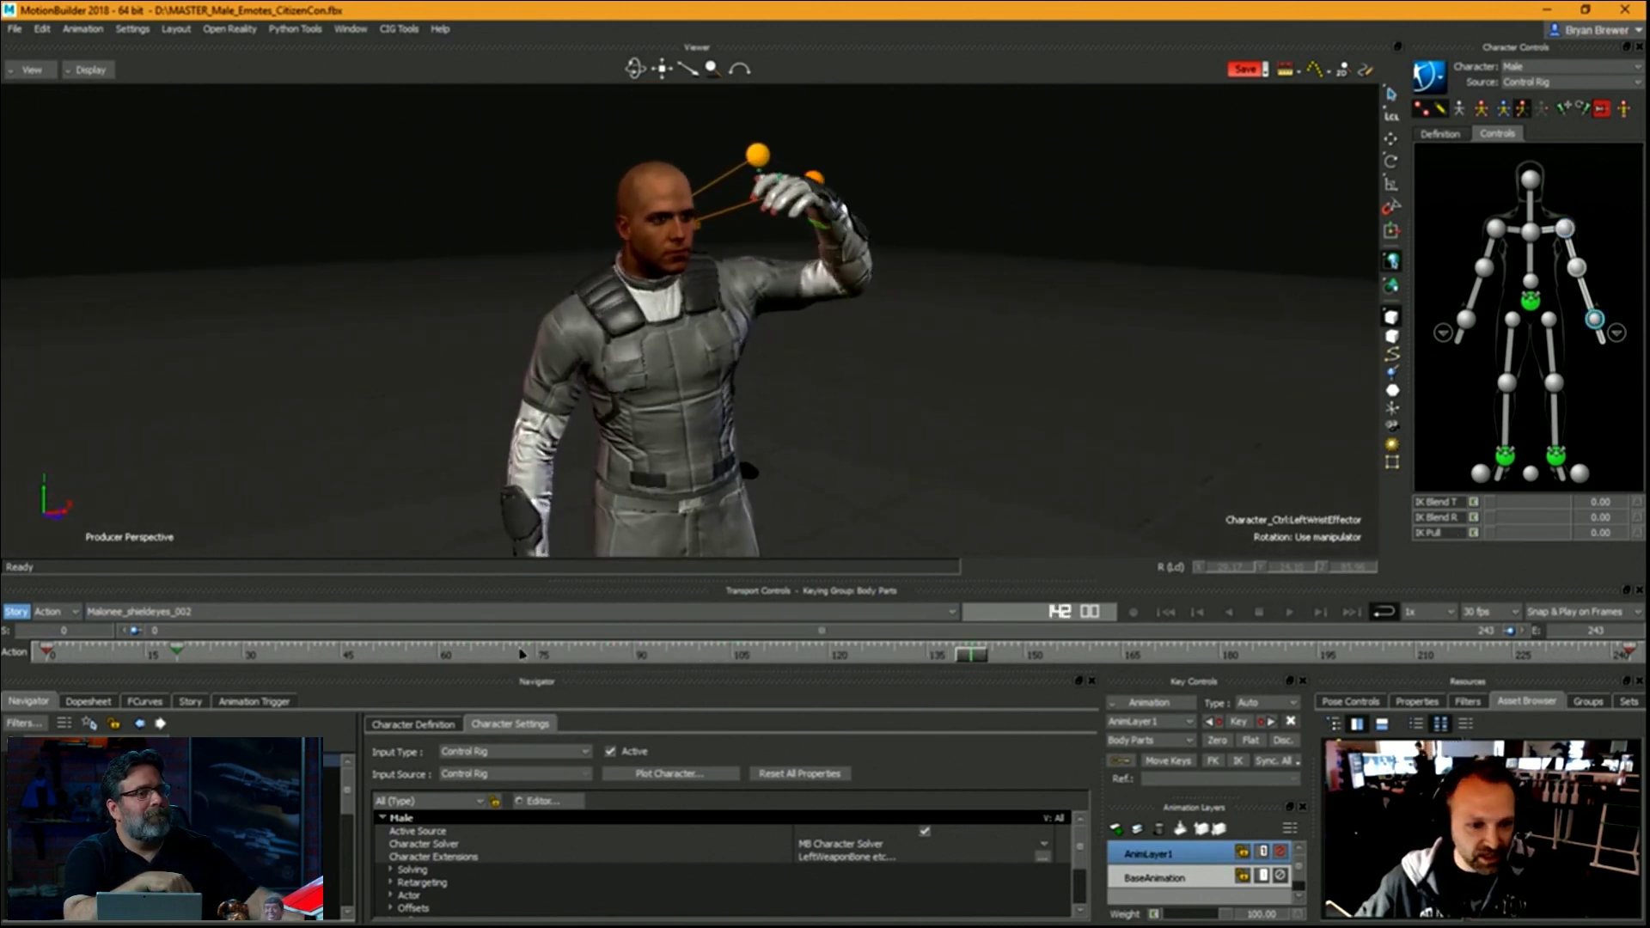
Return to frame 61 and play the emote while reviewing the raised arm from several angles and up close.
left_click_drag(521, 654, 444, 654)
left_click_drag(774, 378, 670, 387, "ctrl")
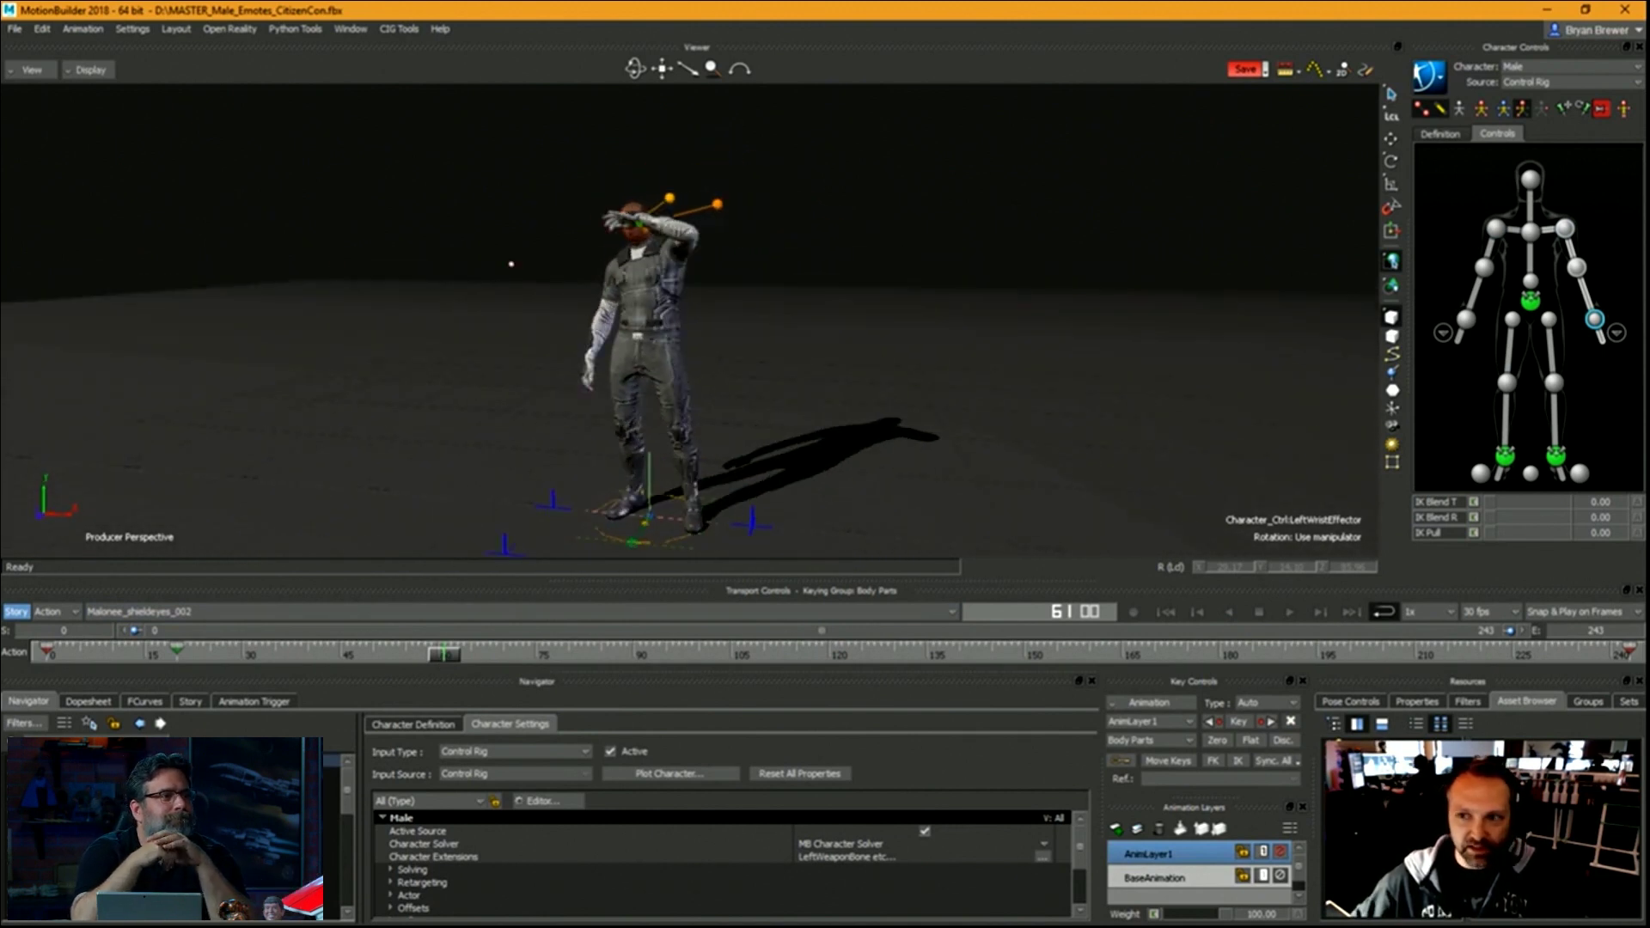
key("space")
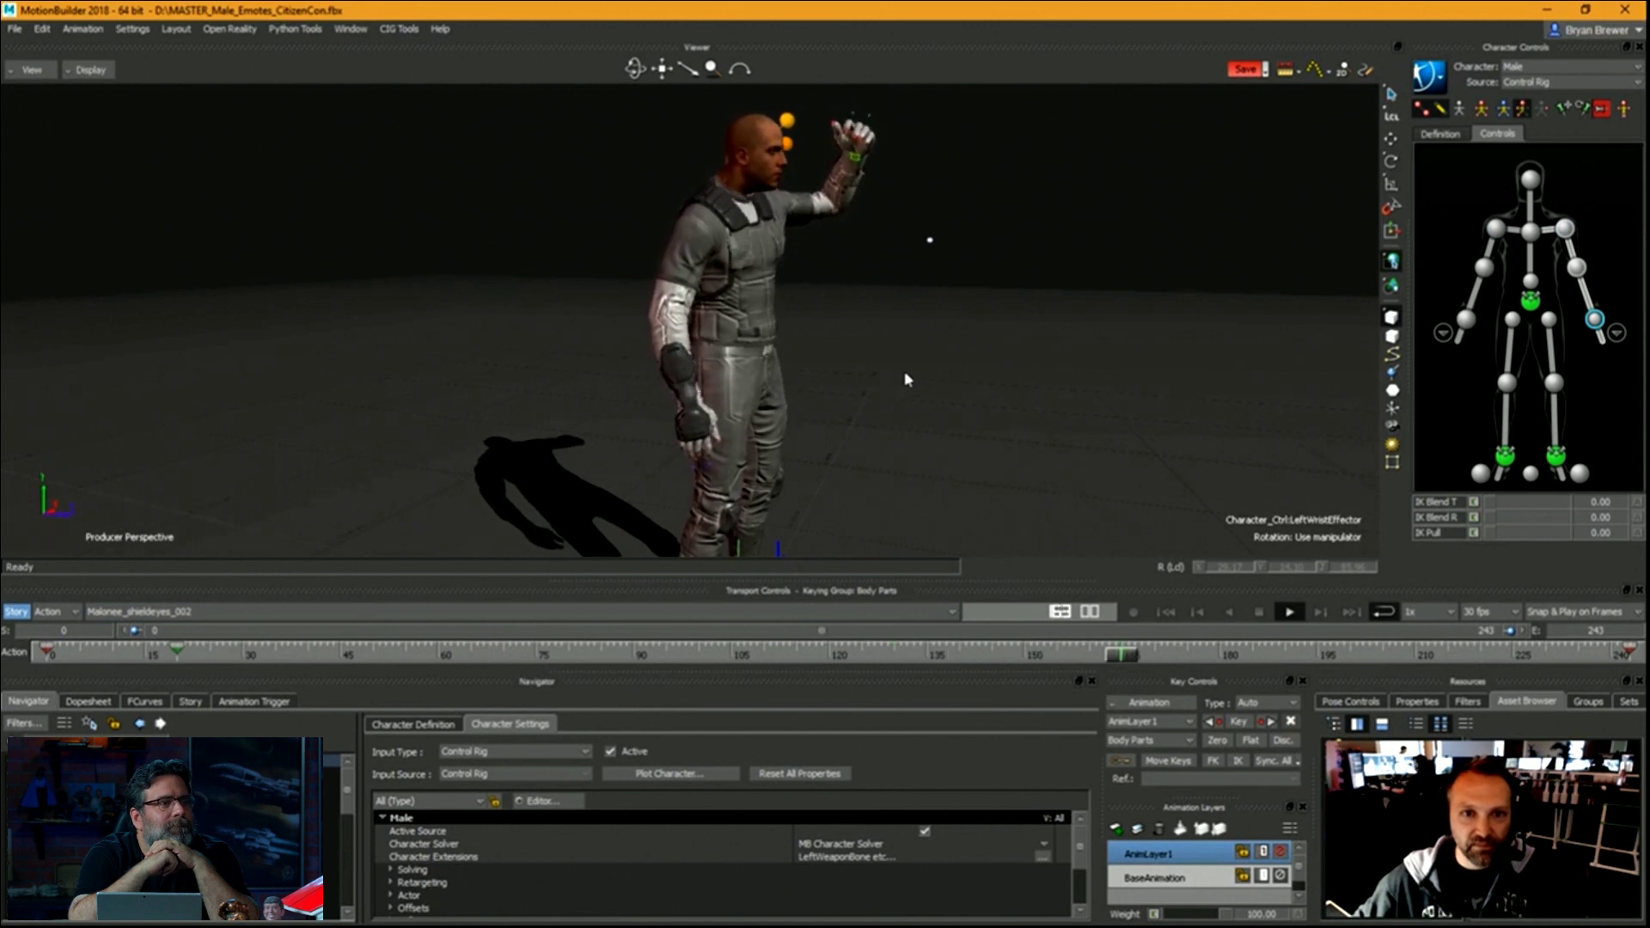
left_click_drag(991, 370, 823, 378, "ctrl+shift")
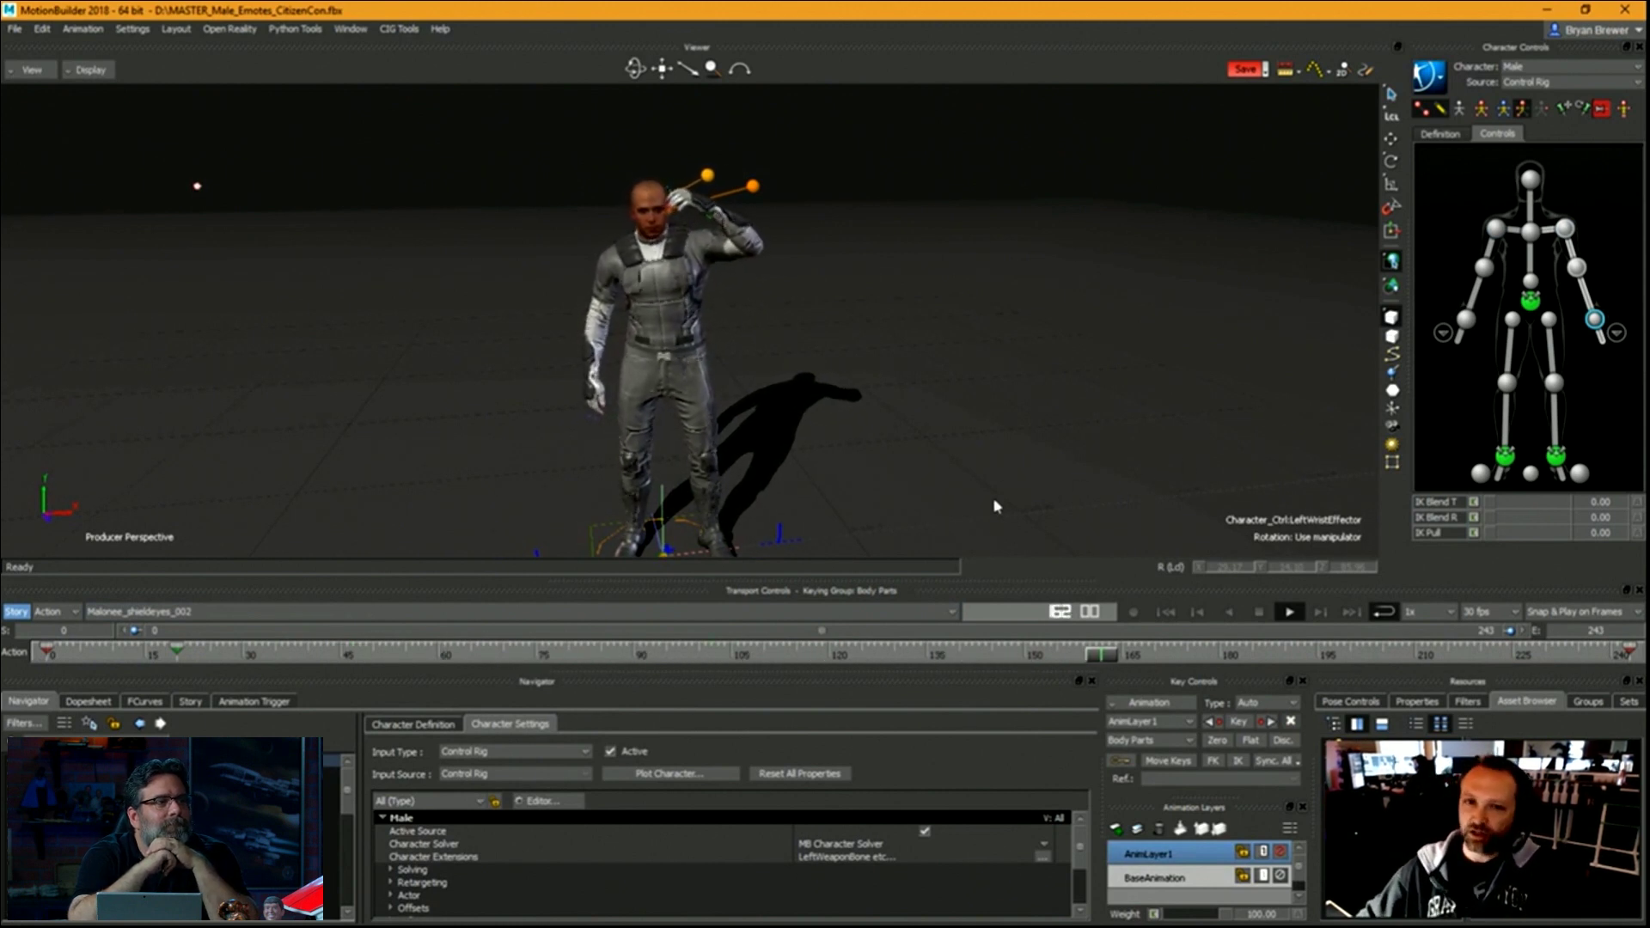
left_click_drag(960, 457, 921, 398, "ctrl+shift")
left_click_drag(1072, 430, 869, 435, "ctrl+shift")
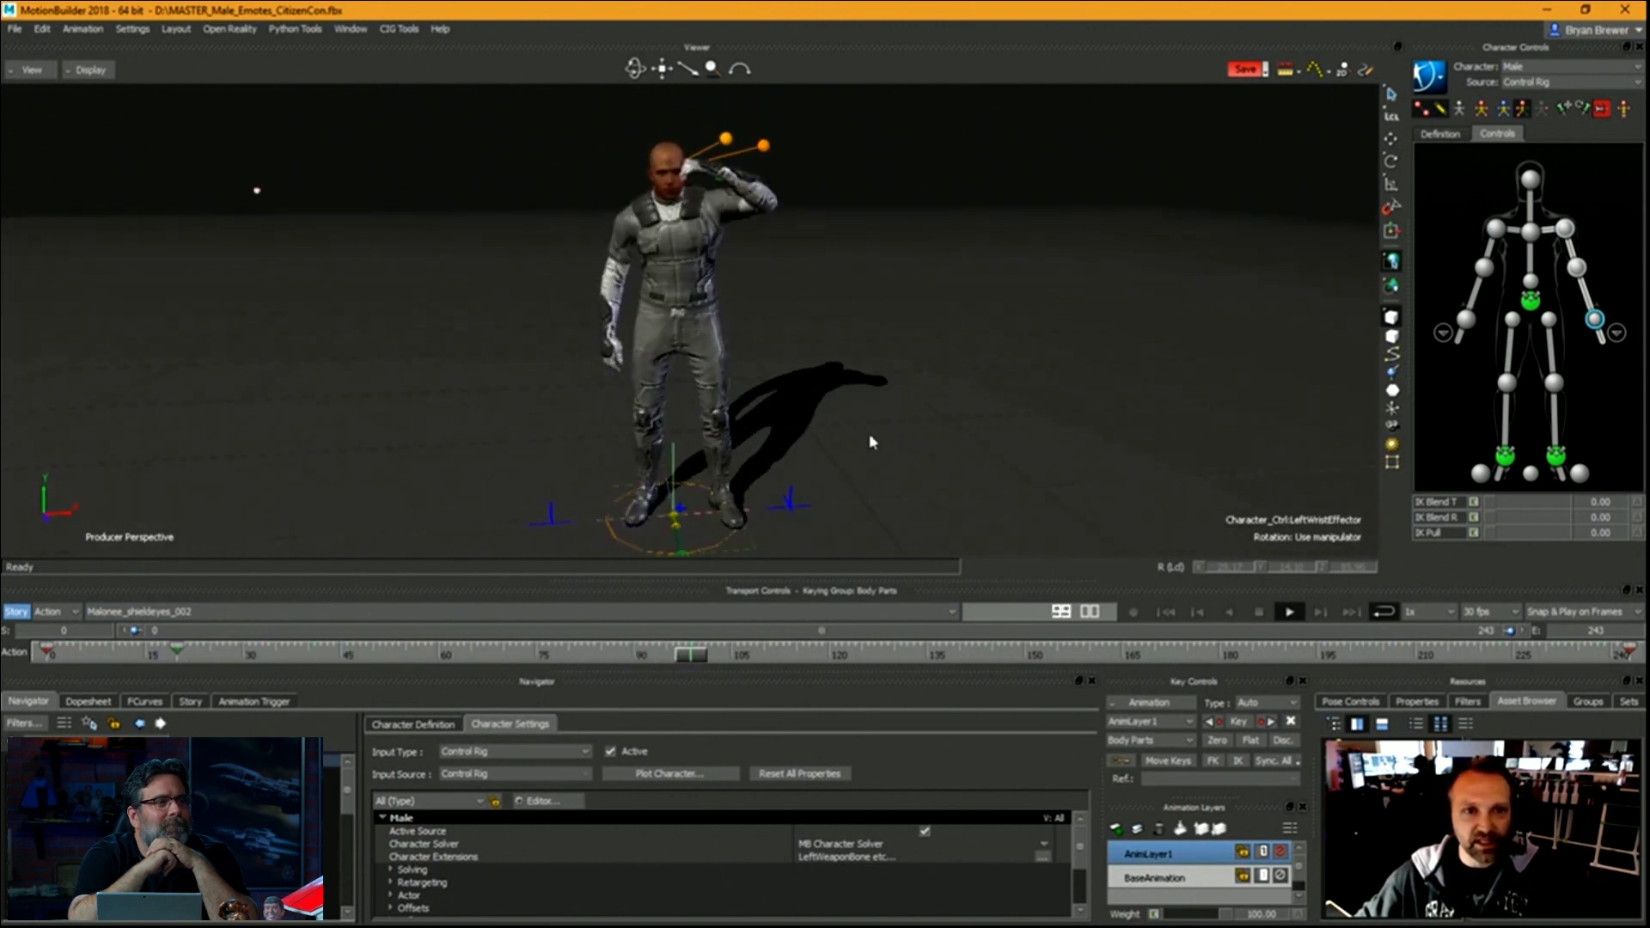
middle_click_drag(869, 437, 869, 524, "alt")
right_click_drag(869, 515, 939, 430, "alt")
left_click_drag(939, 431, 933, 445, "alt")
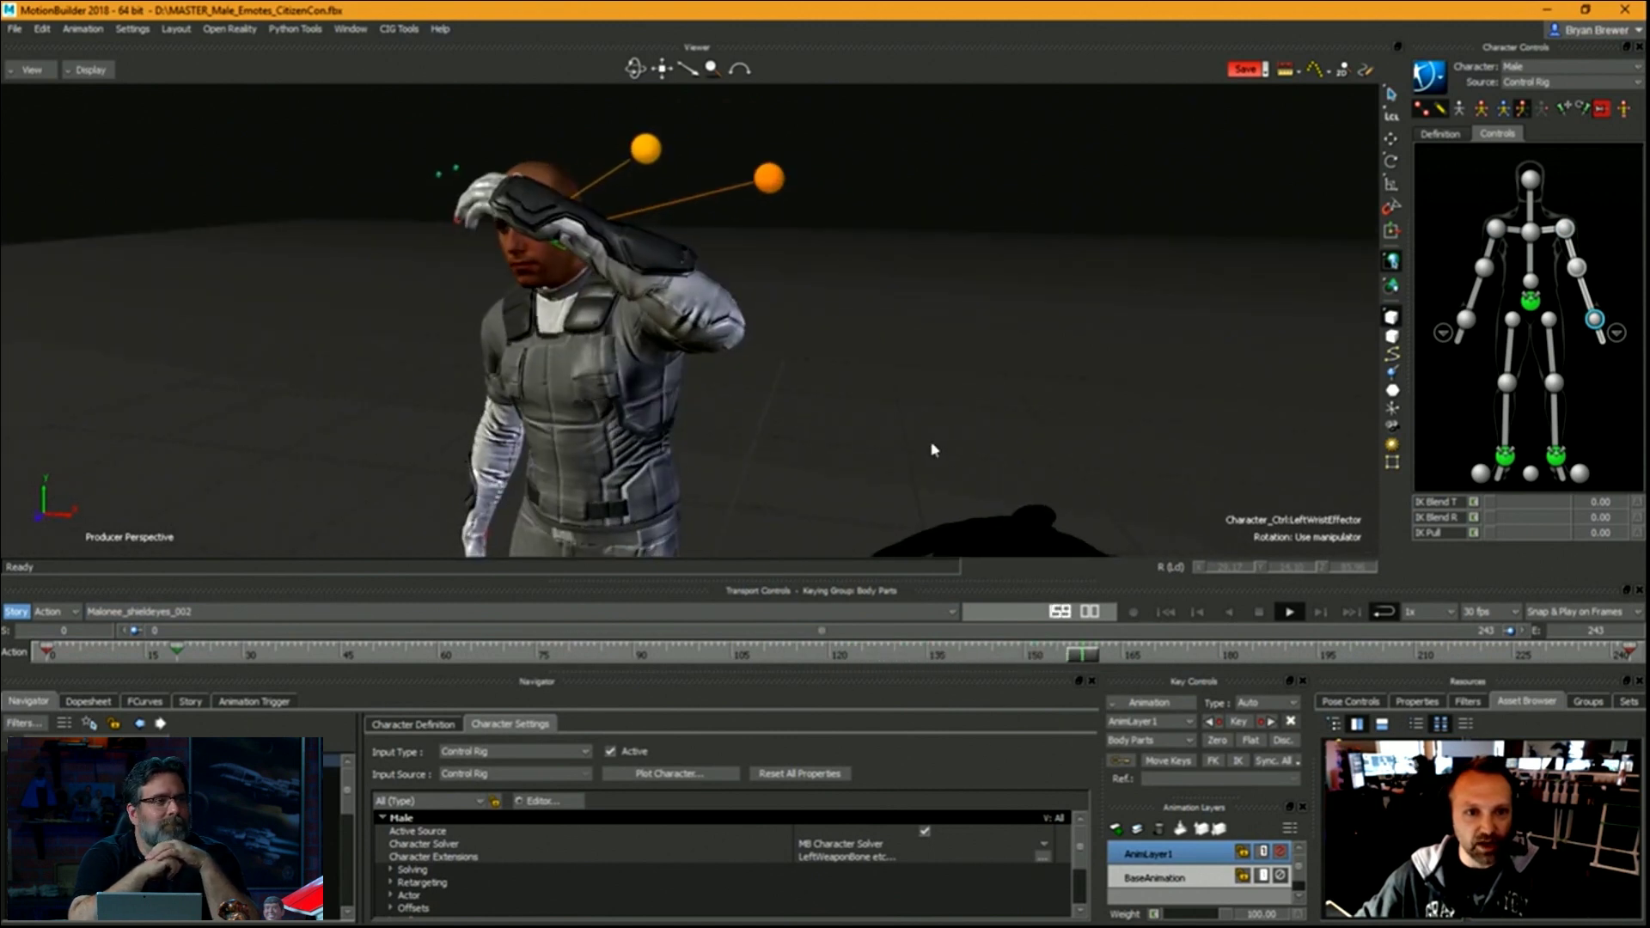
Replay the arm raise close up from its early frames, and return to frame 0 to view the starting idle pose.
left_click_drag(585, 658, 146, 672)
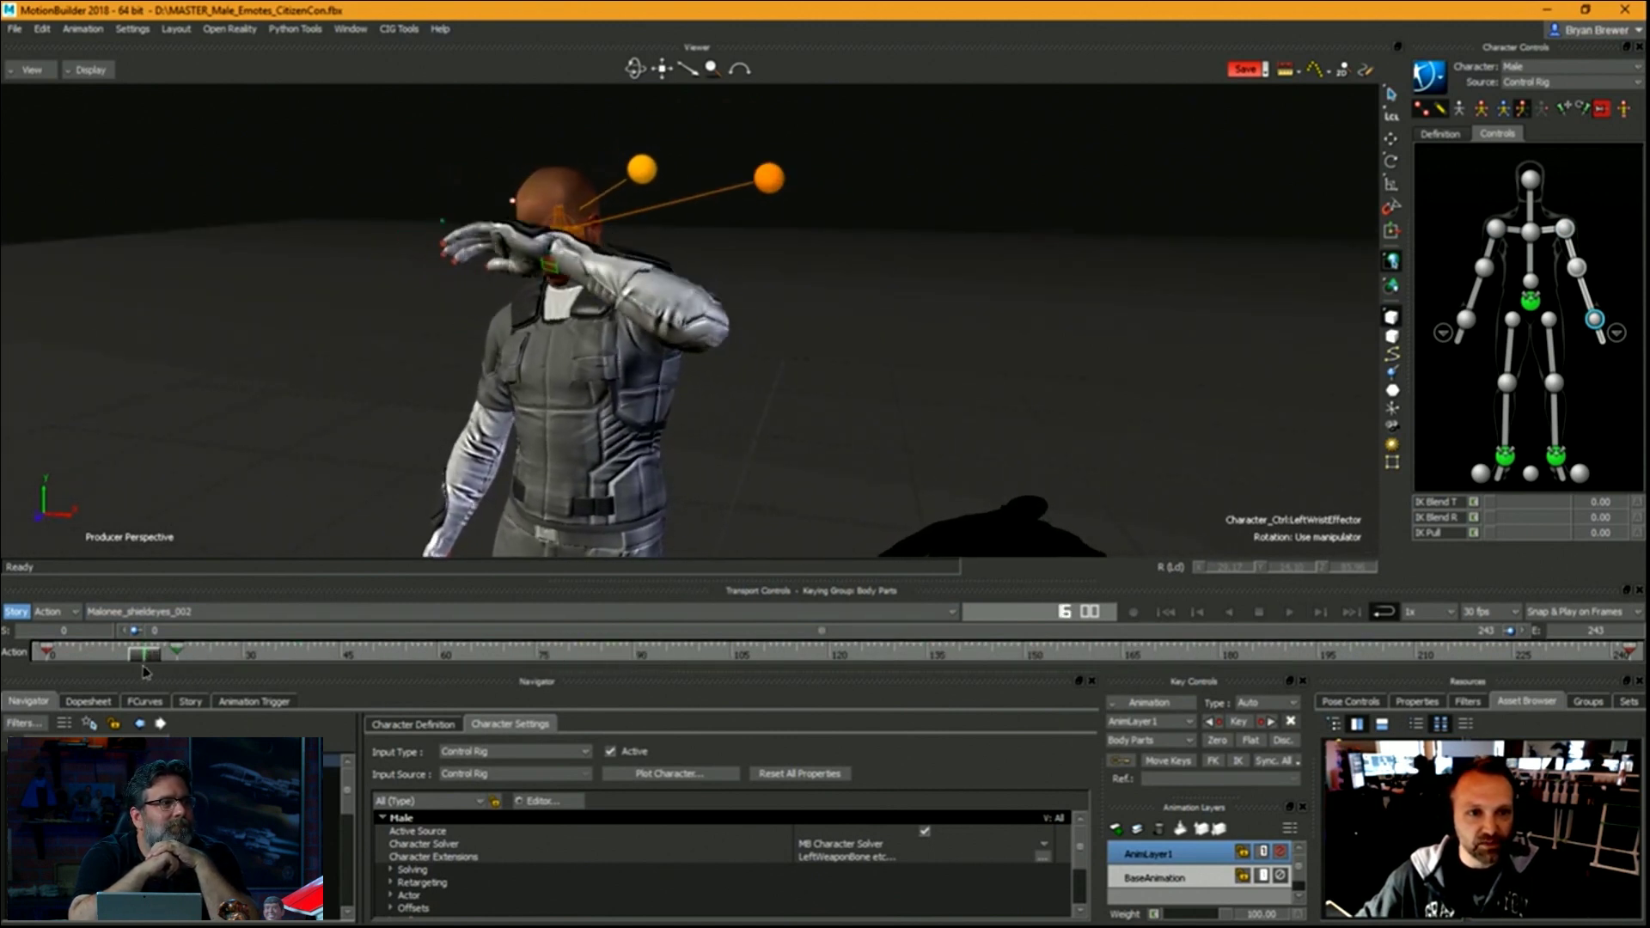
key("space")
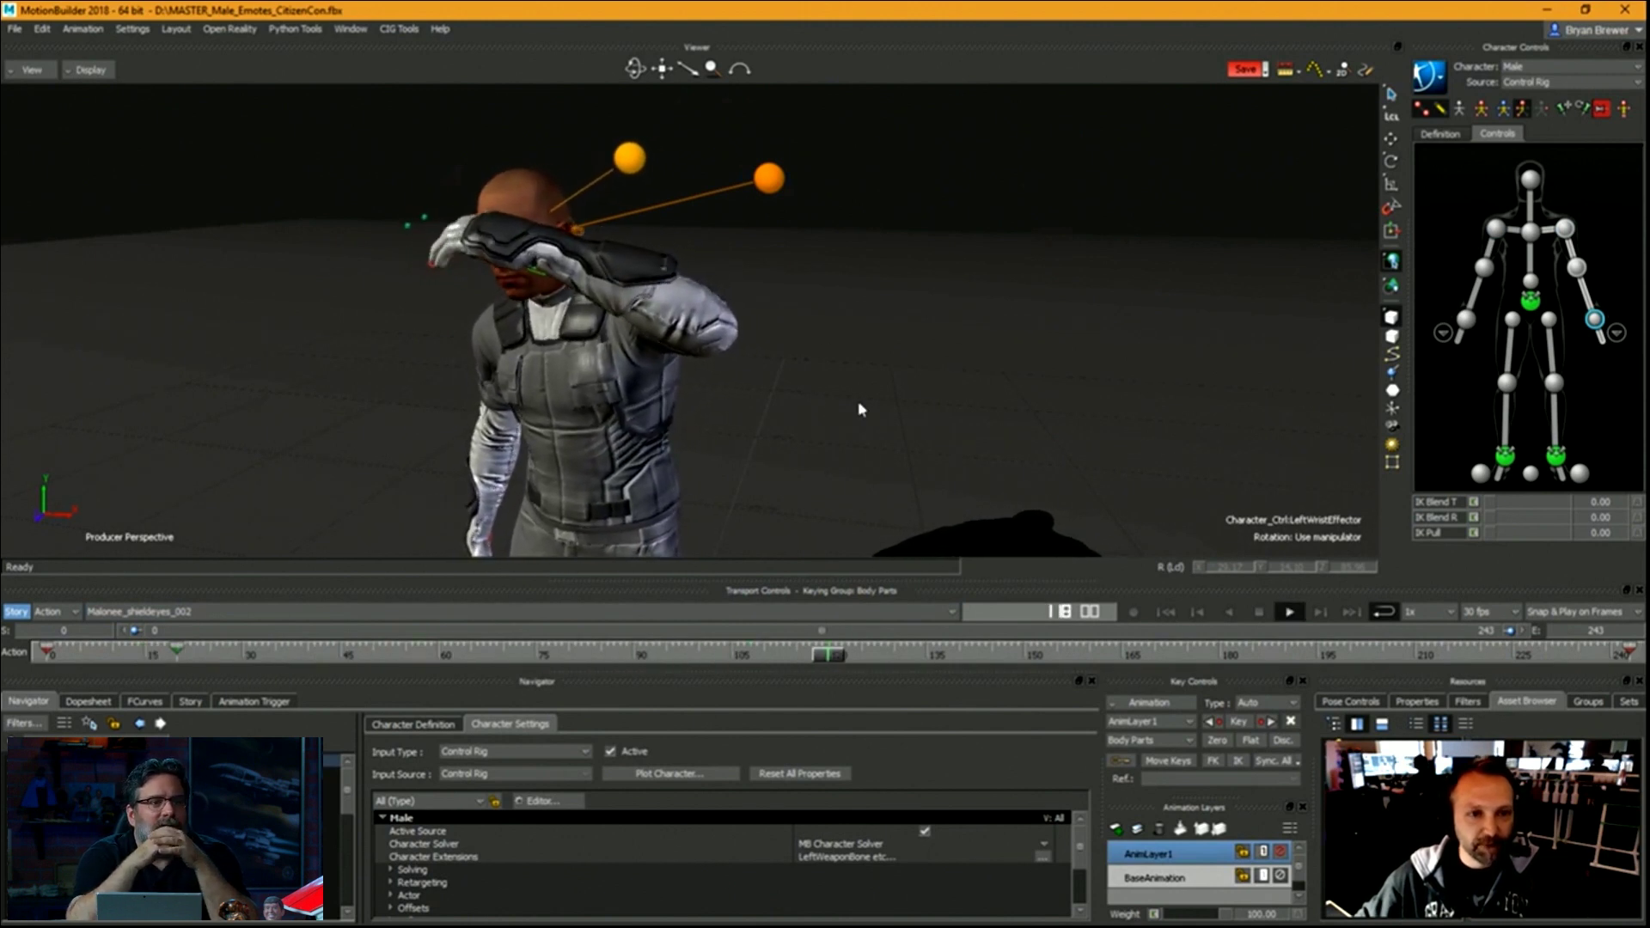
key("space")
left_click_drag(1038, 453, 1017, 495, "ctrl+shift")
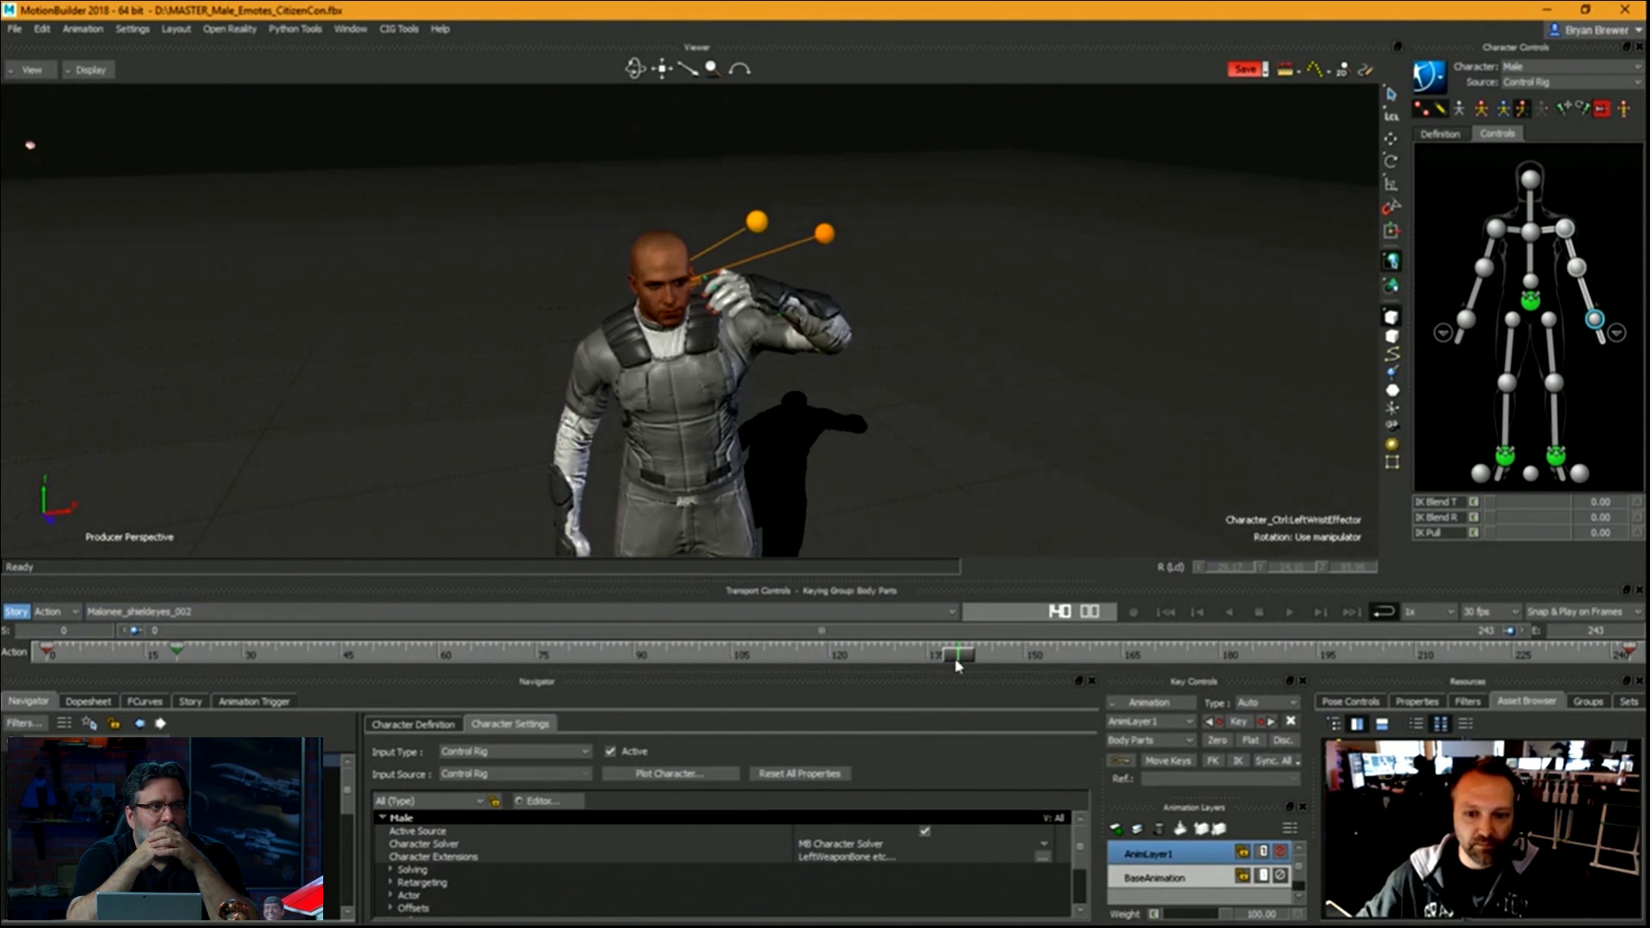
left_click_drag(956, 665, 8, 630)
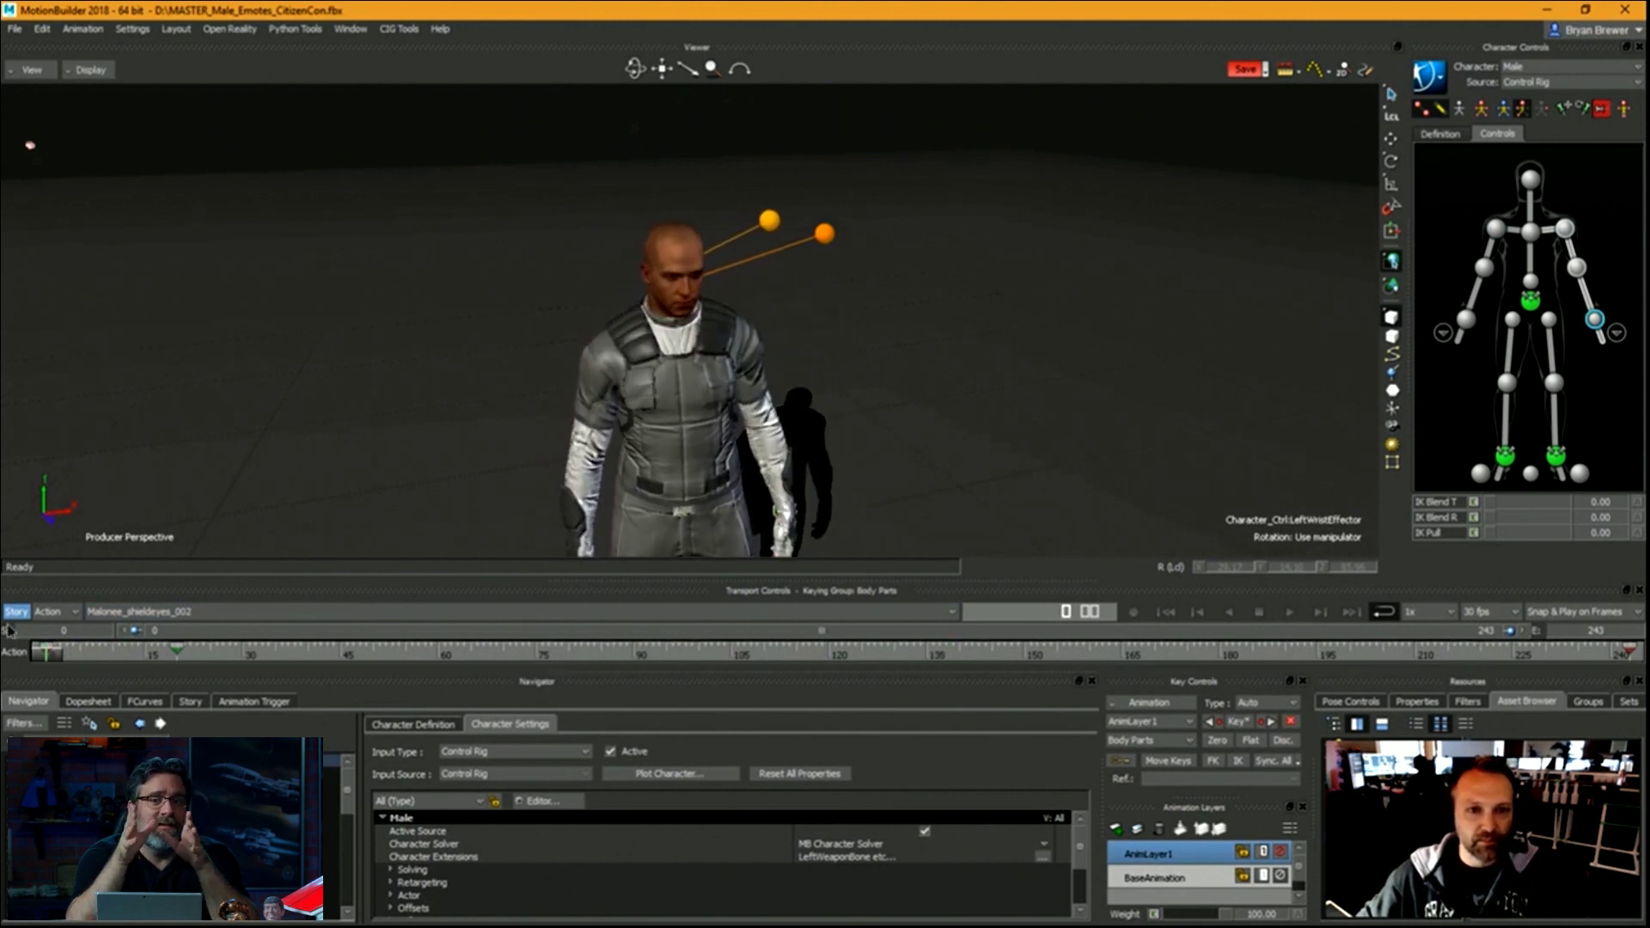
left_click_drag(734, 410, 887, 447, "ctrl+shift")
left_click_drag(887, 447, 886, 400, "shift")
left_click_drag(768, 358, 917, 353, "ctrl")
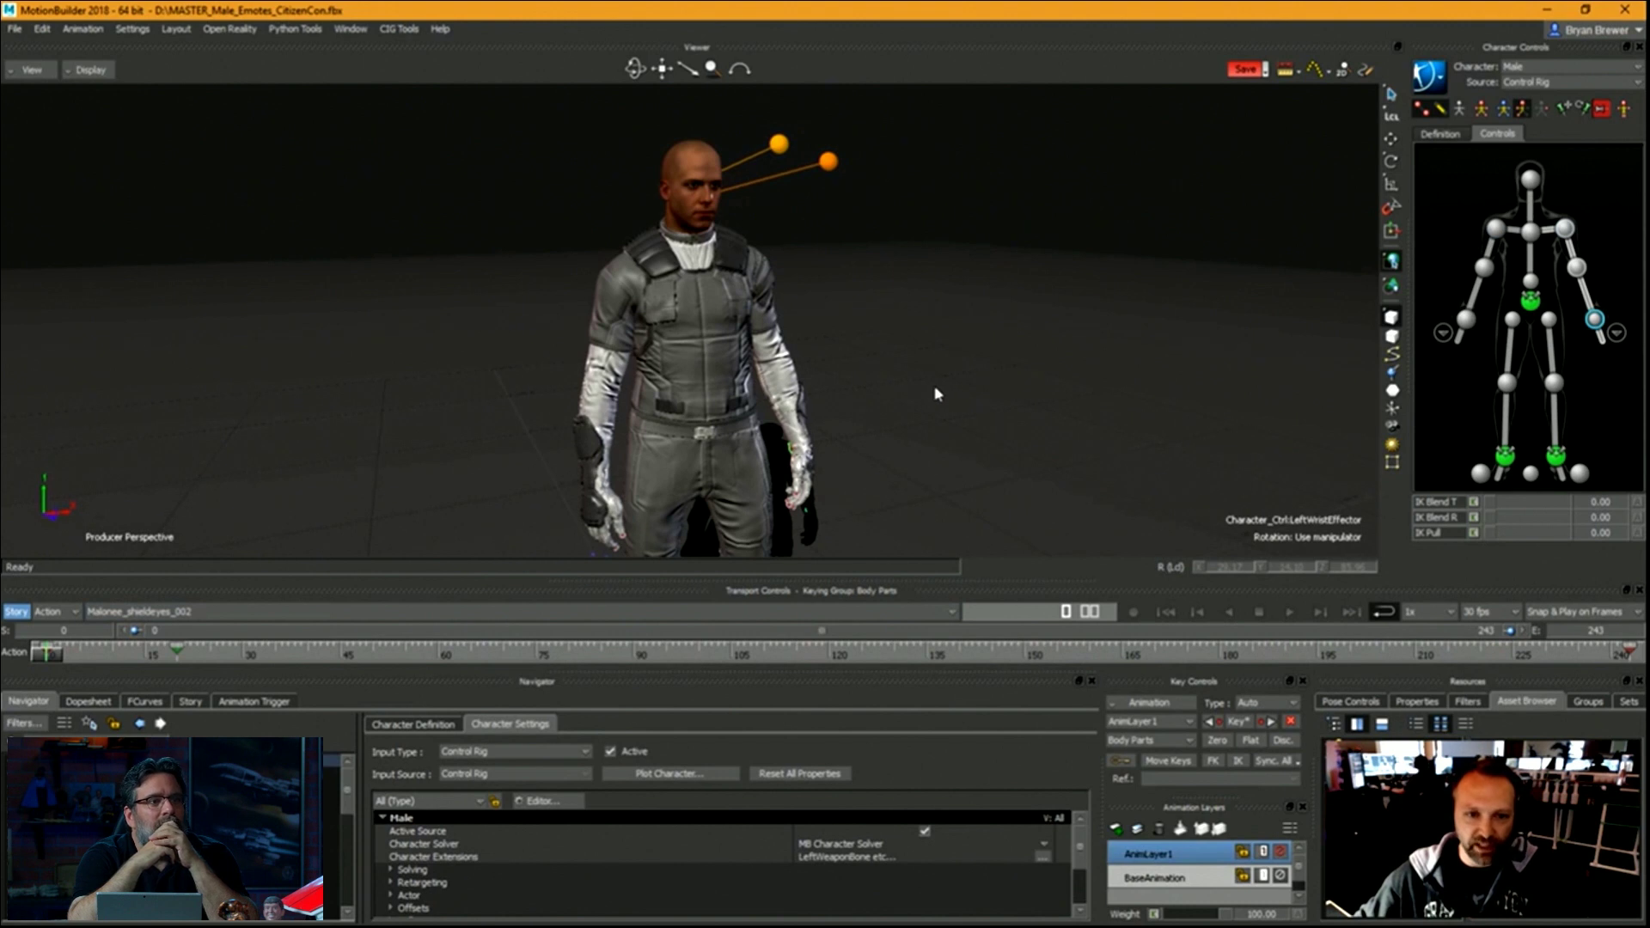
left_click_drag(937, 394, 864, 396, "ctrl+shift")
Switch to the kinshadow_facepalm_sitting_006 take and play the seated facepalm while viewing it from different sides.
left_click(368, 613)
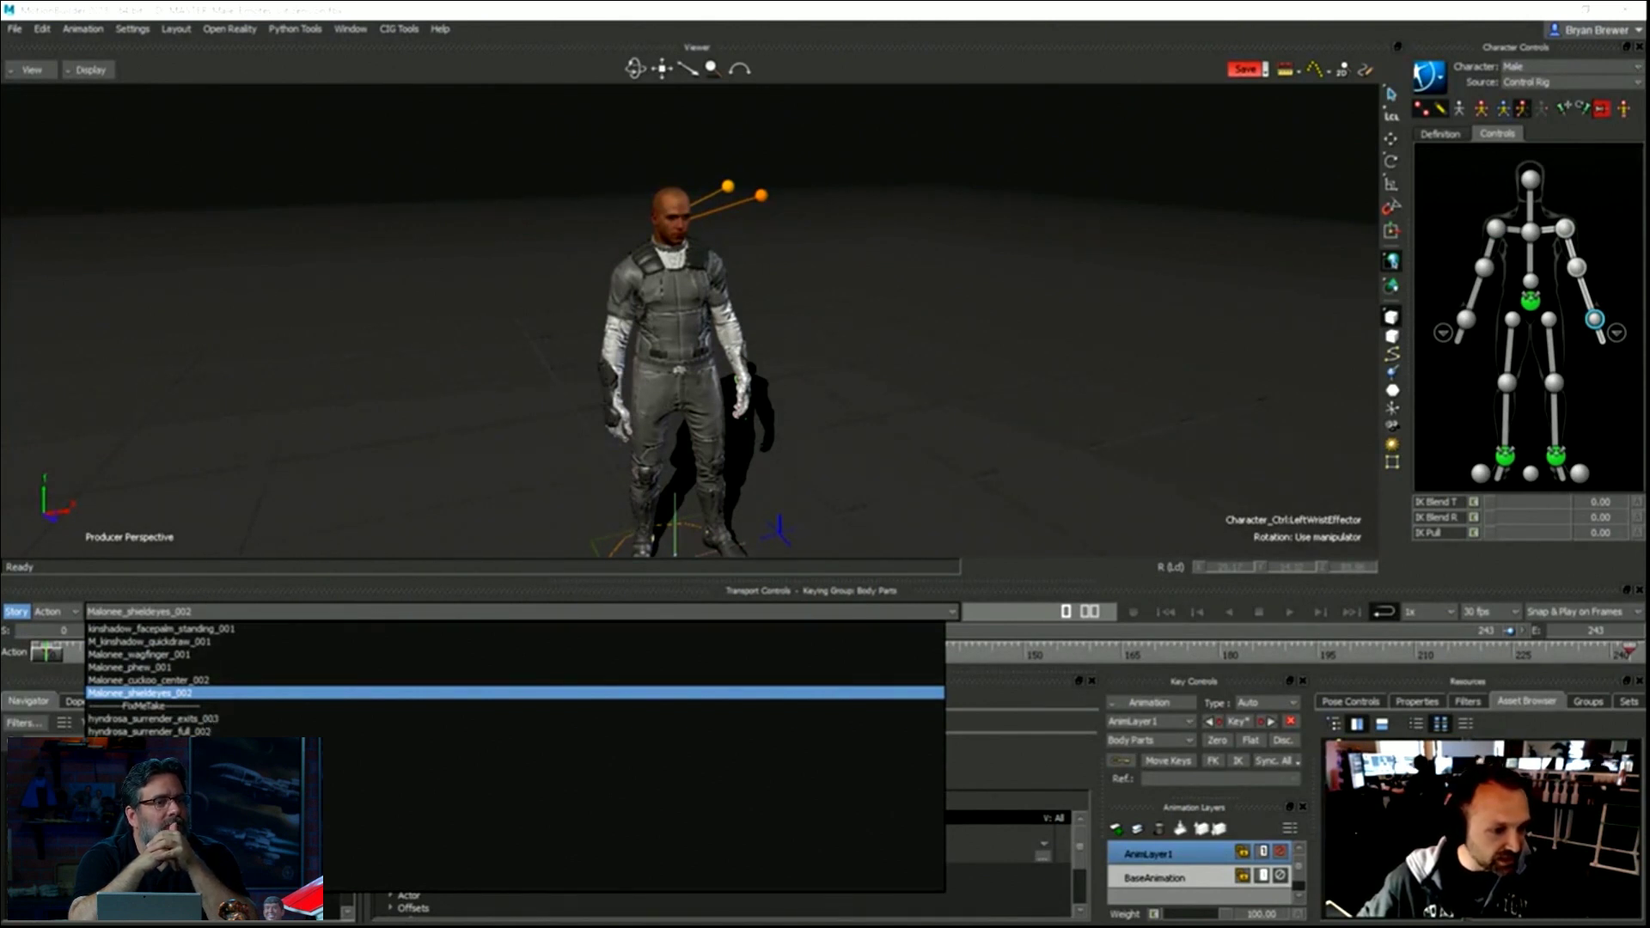
left_click(368, 745)
left_click_drag(924, 414, 713, 447, "ctrl+shift")
left_click_drag(49, 659, 739, 655)
left_click_drag(780, 488, 813, 388, "ctrl")
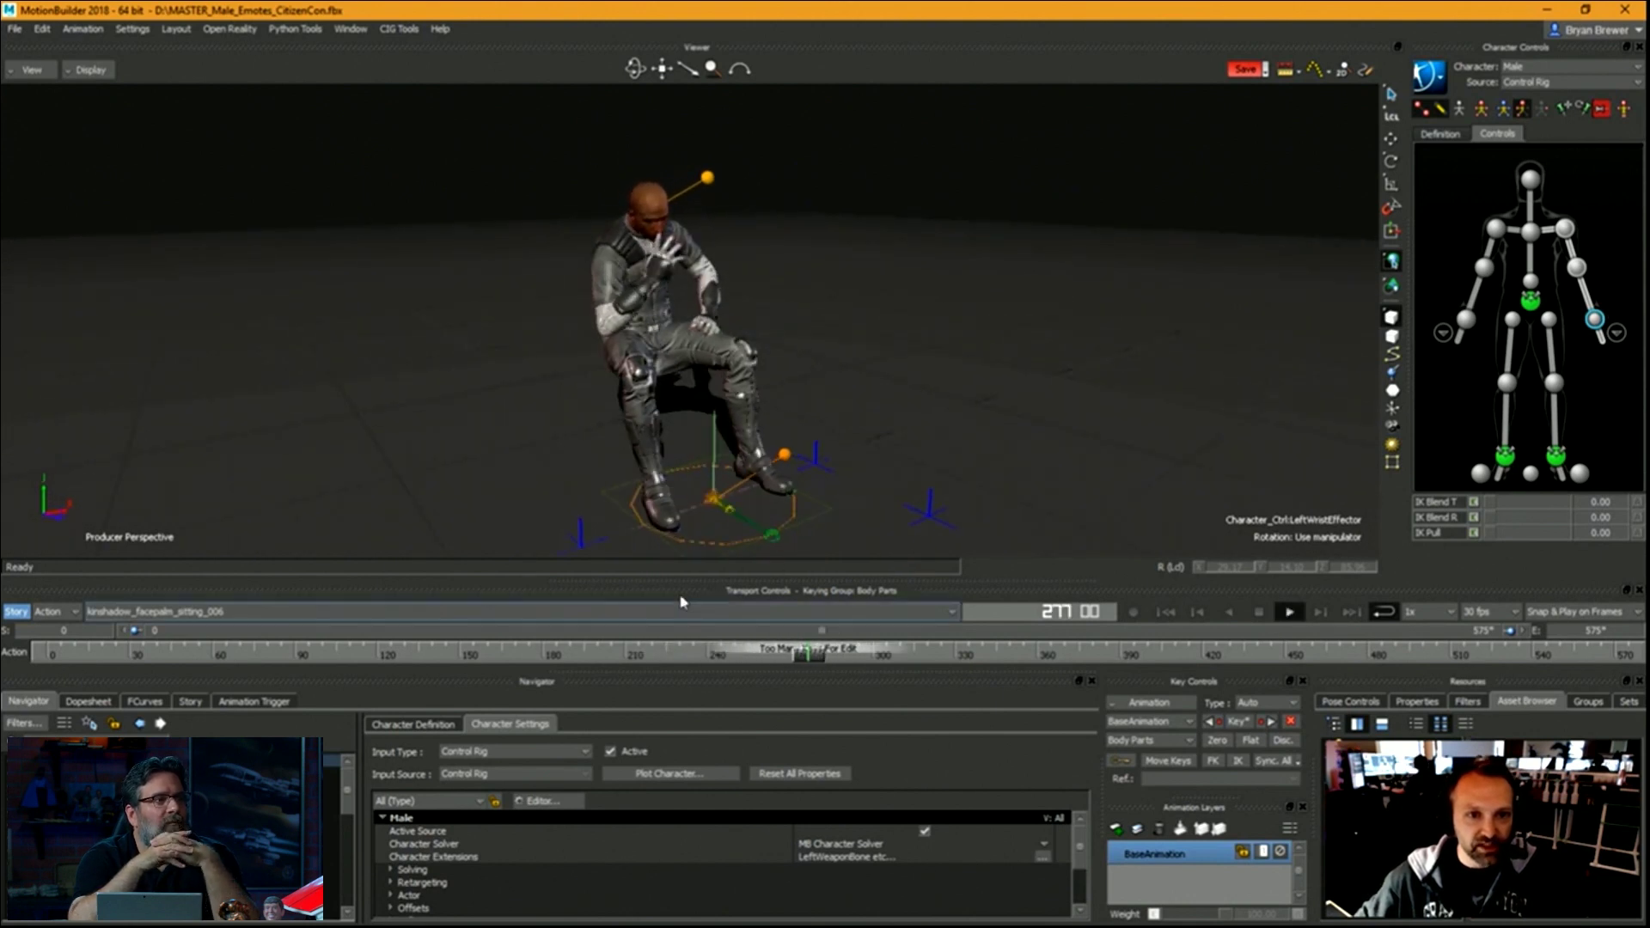
left_click_drag(778, 442, 937, 491, "ctrl+shift")
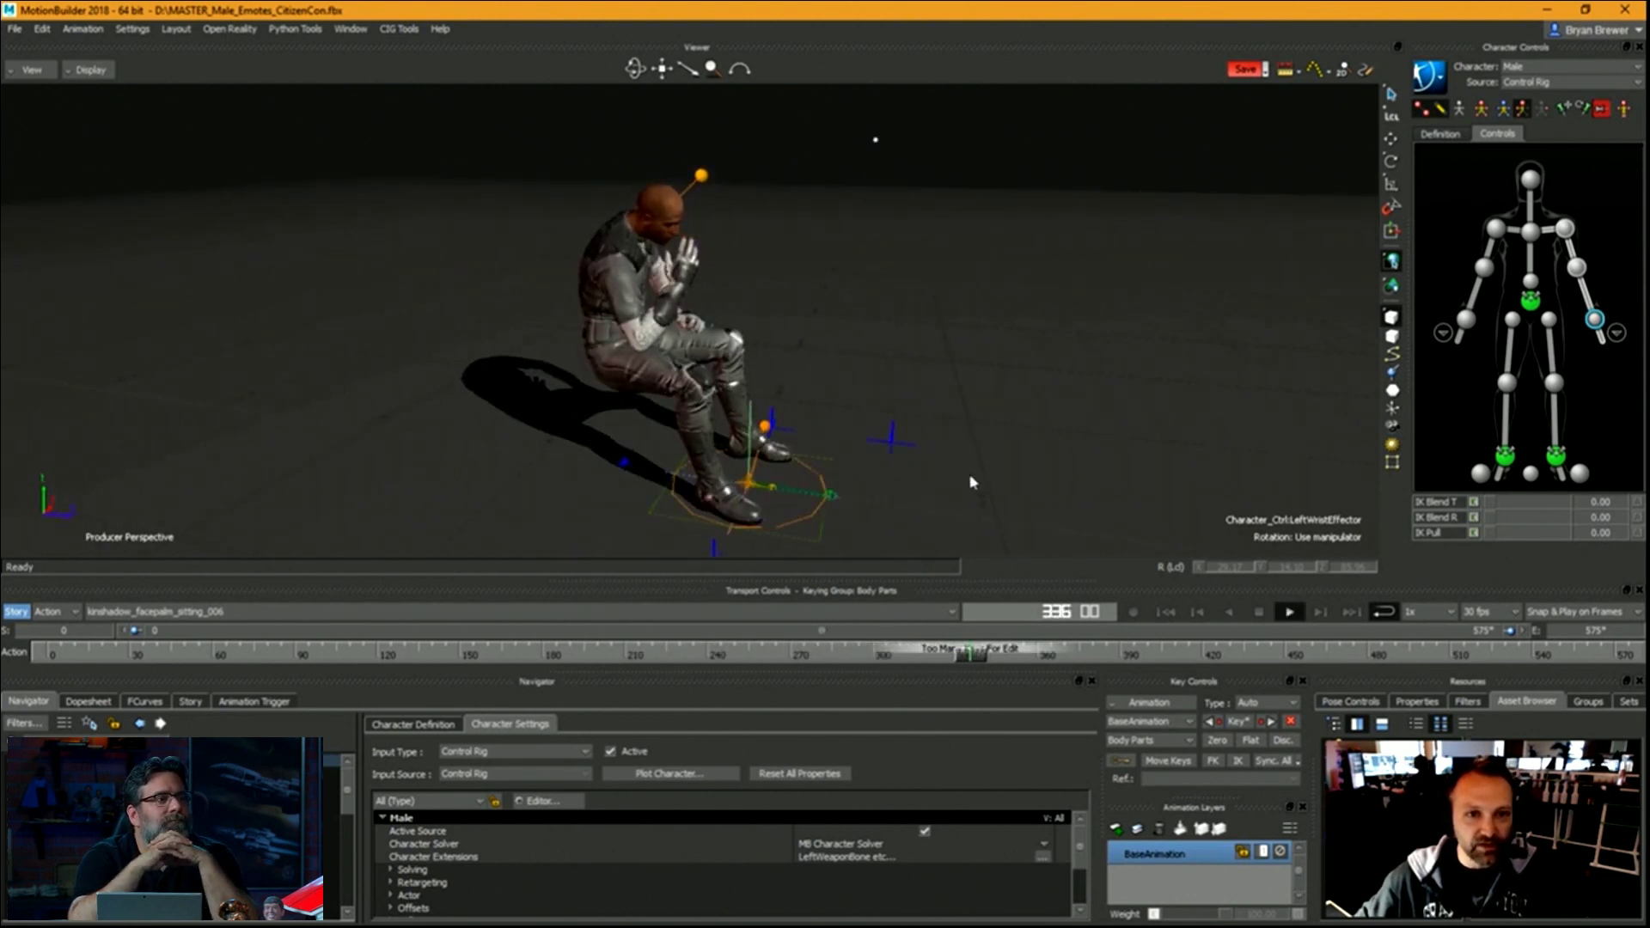
left_click_drag(1039, 471, 801, 490, "ctrl")
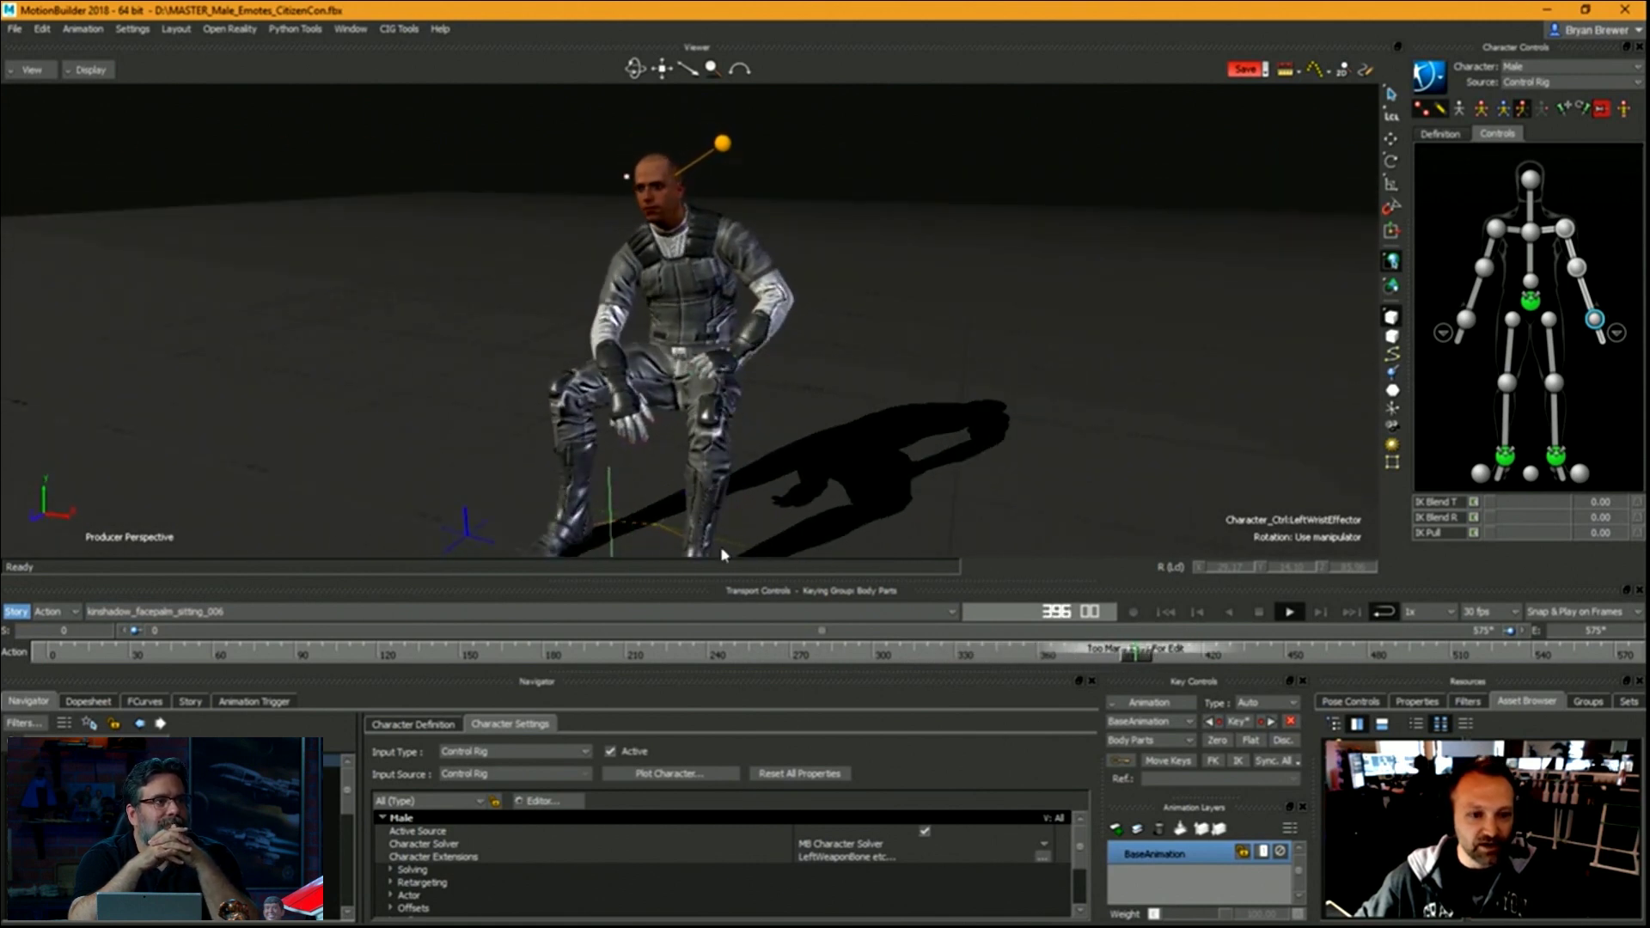
Scrub through the seated facepalm motion to examine how the hand meets the face from the side.
left_click(425, 658)
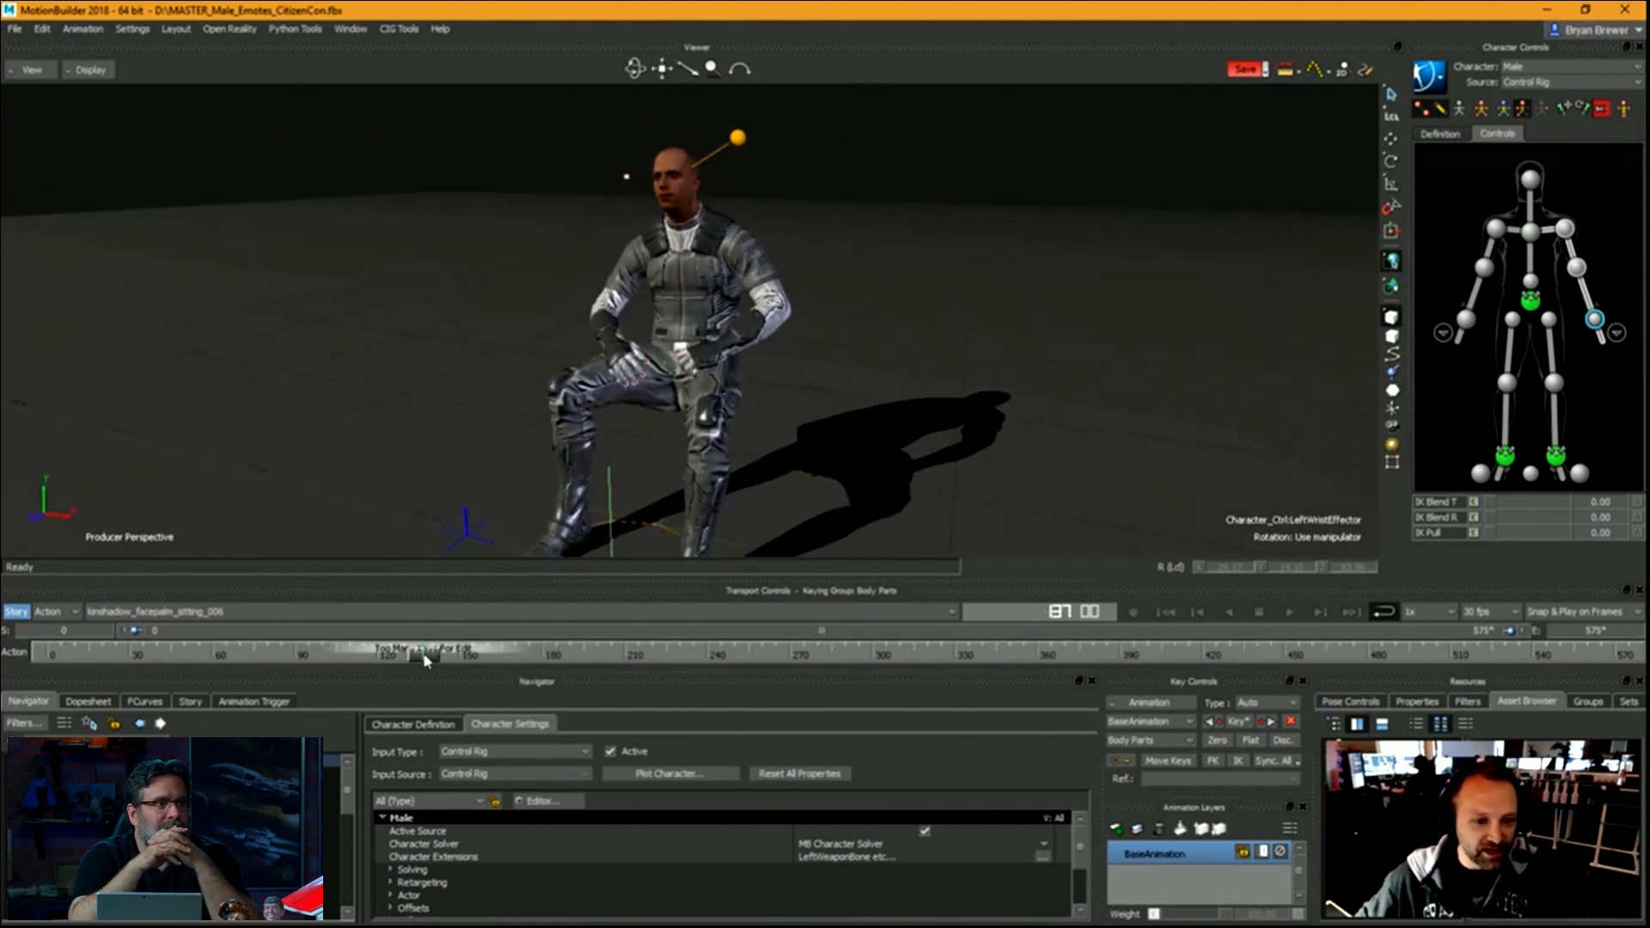
left_click_drag(426, 658, 893, 681)
left_click_drag(894, 468, 967, 520, "ctrl+shift")
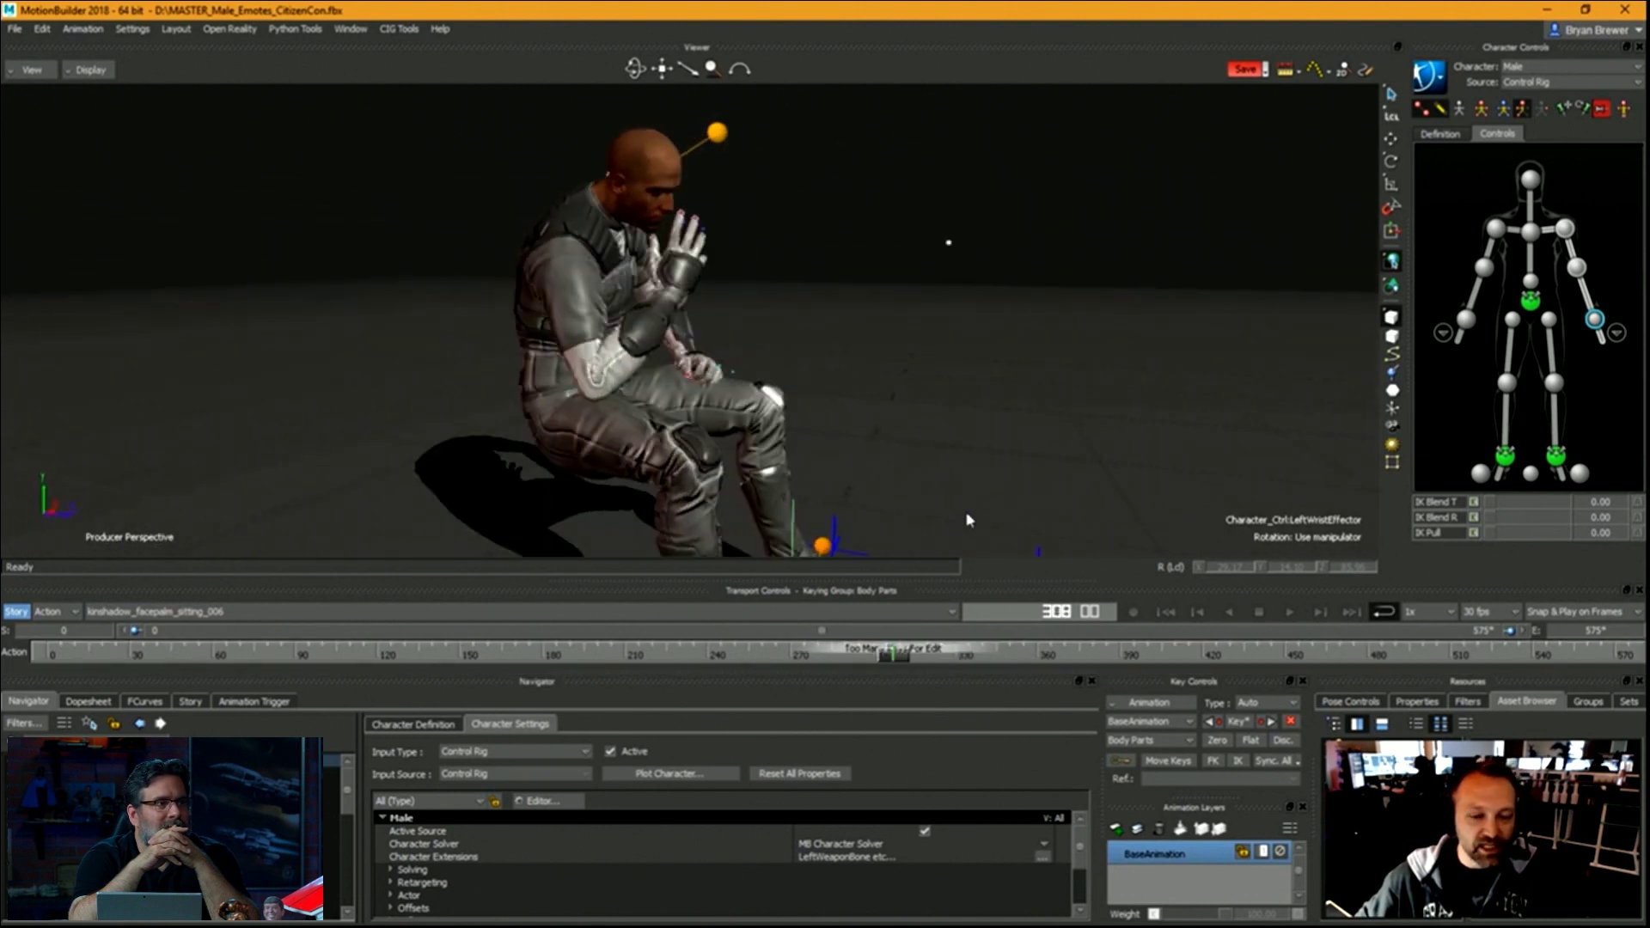
left_click_drag(962, 663, 796, 675)
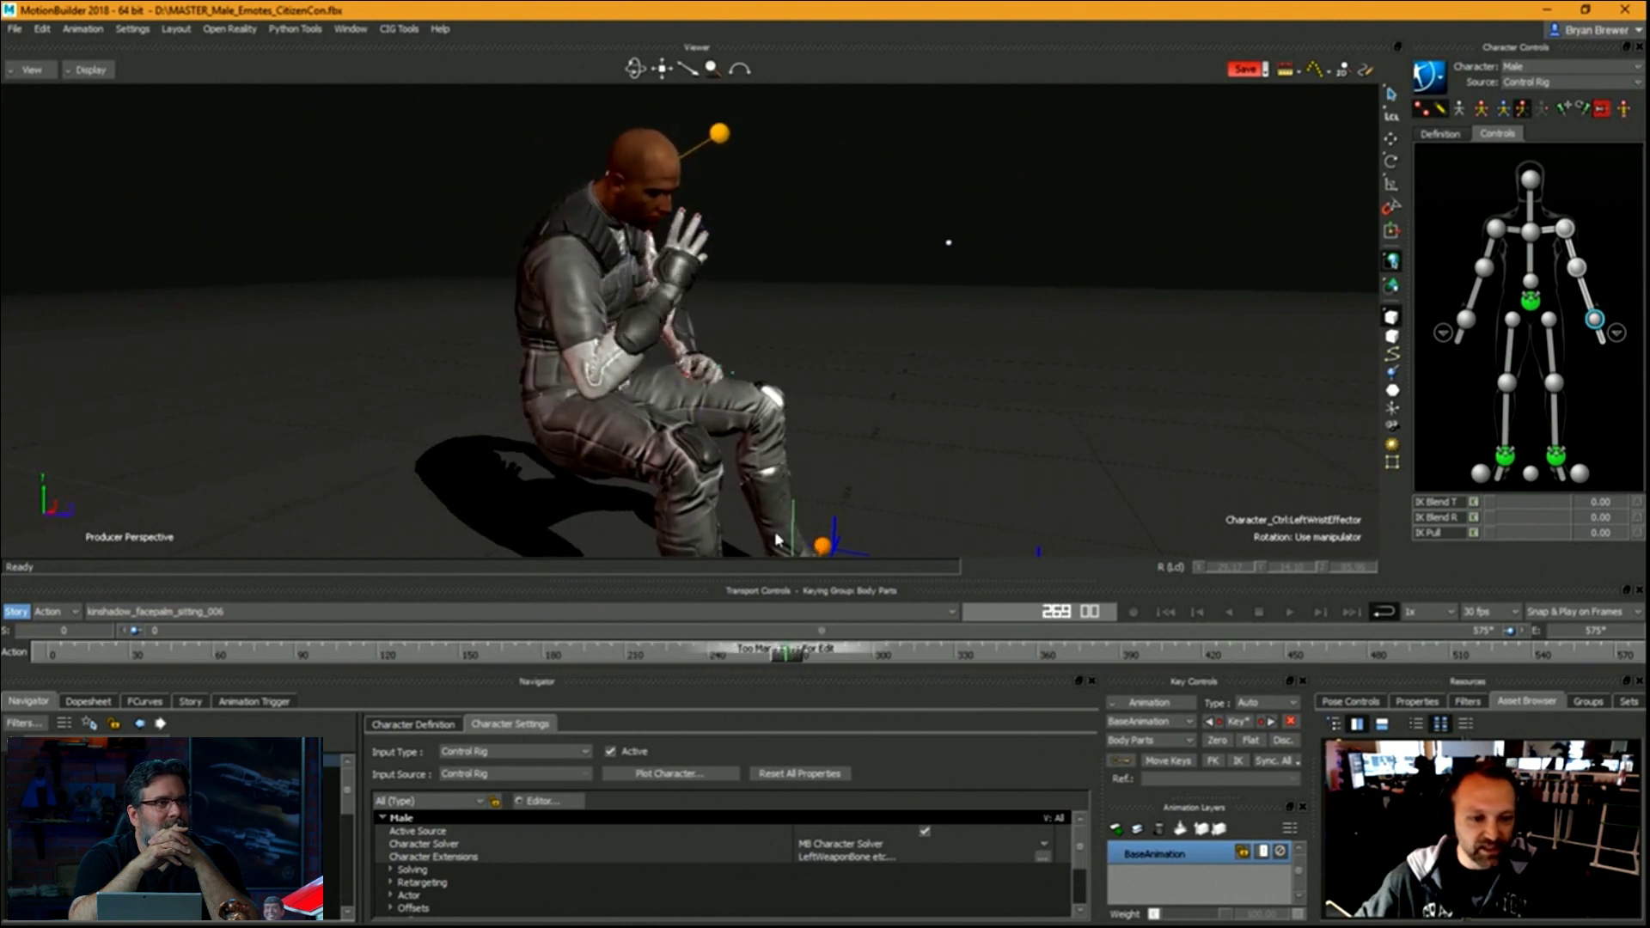
Switch to the kinshadow_facepalm_standing_001 take, scrub back to the start of the gesture and play it.
left_click(356, 613)
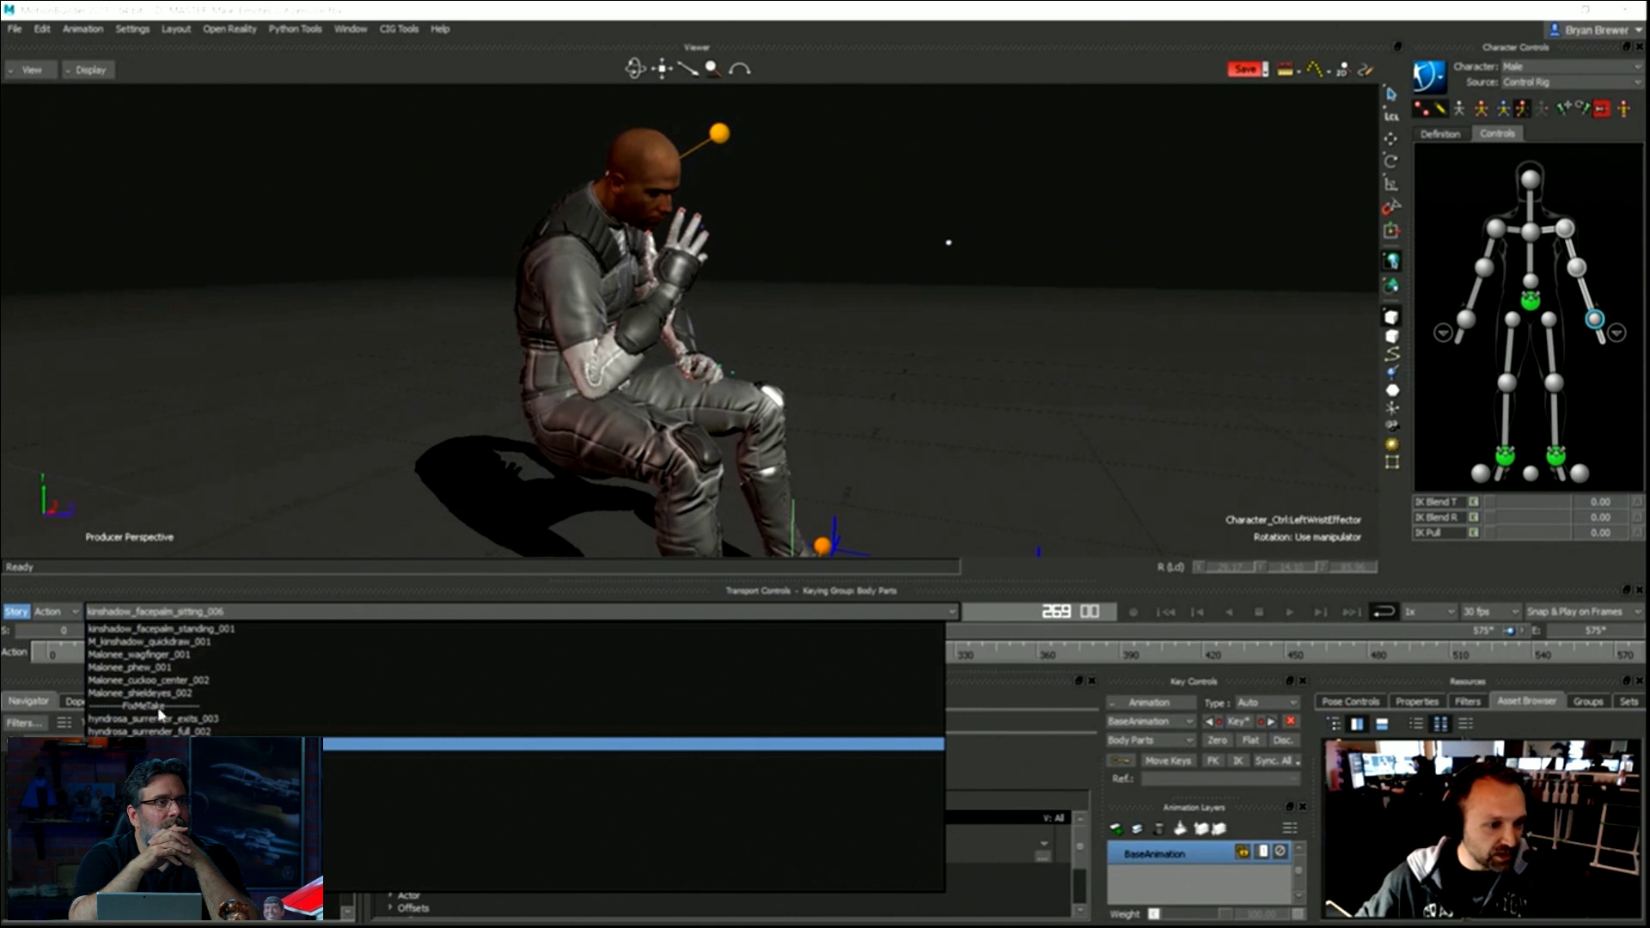
left_click(199, 630)
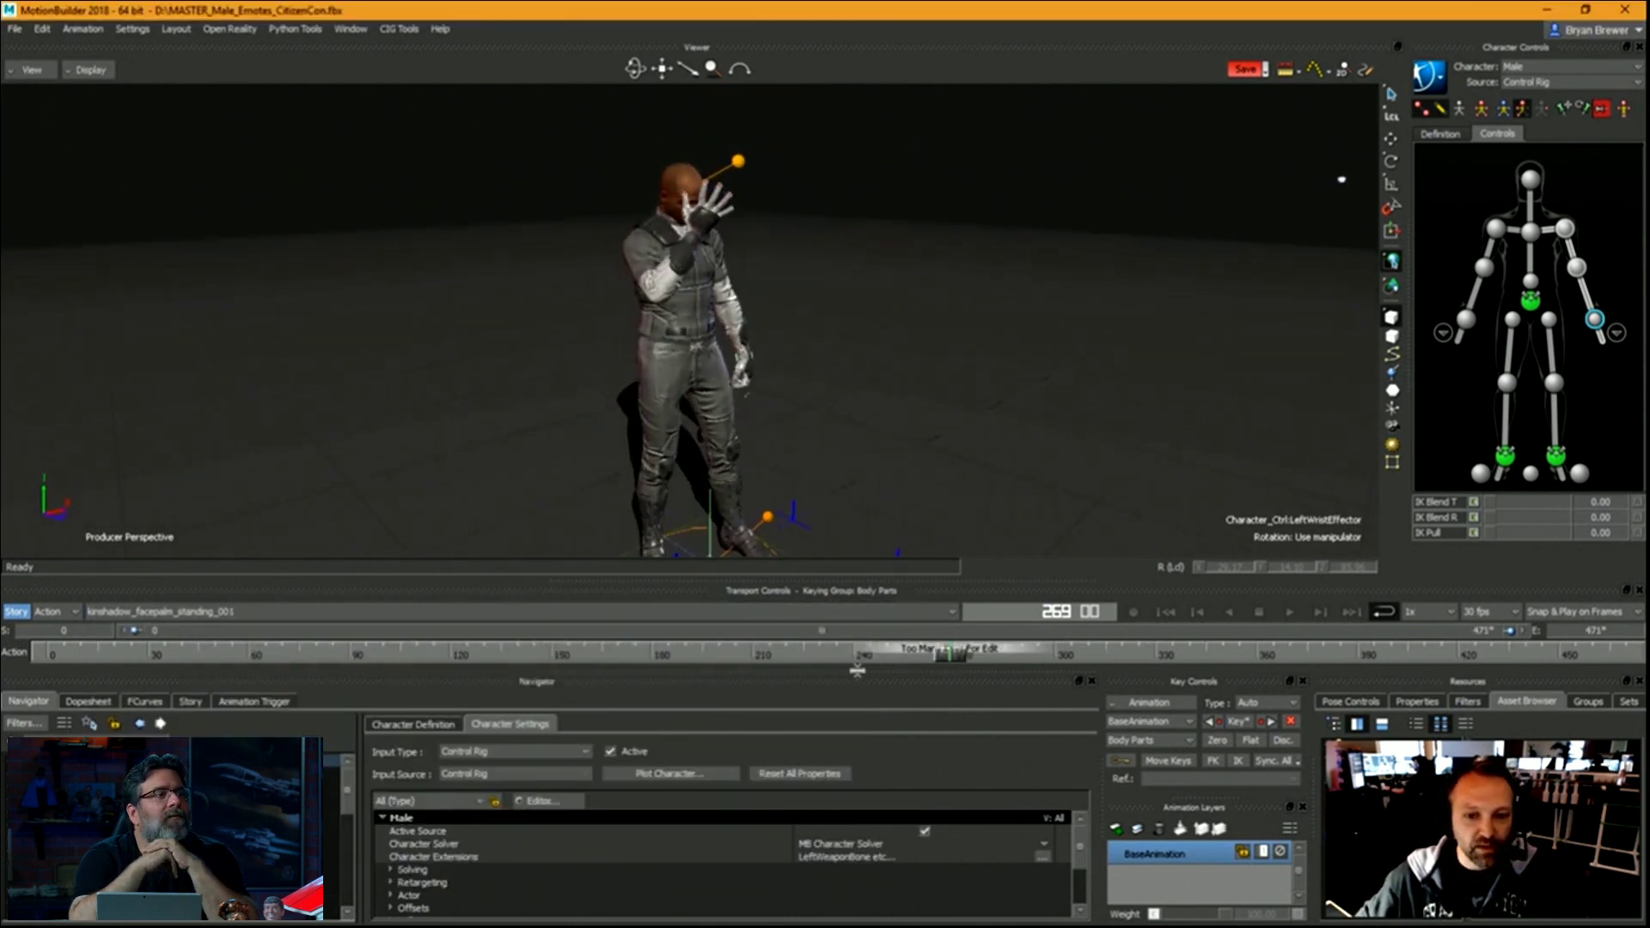
left_click_drag(944, 657, 401, 622)
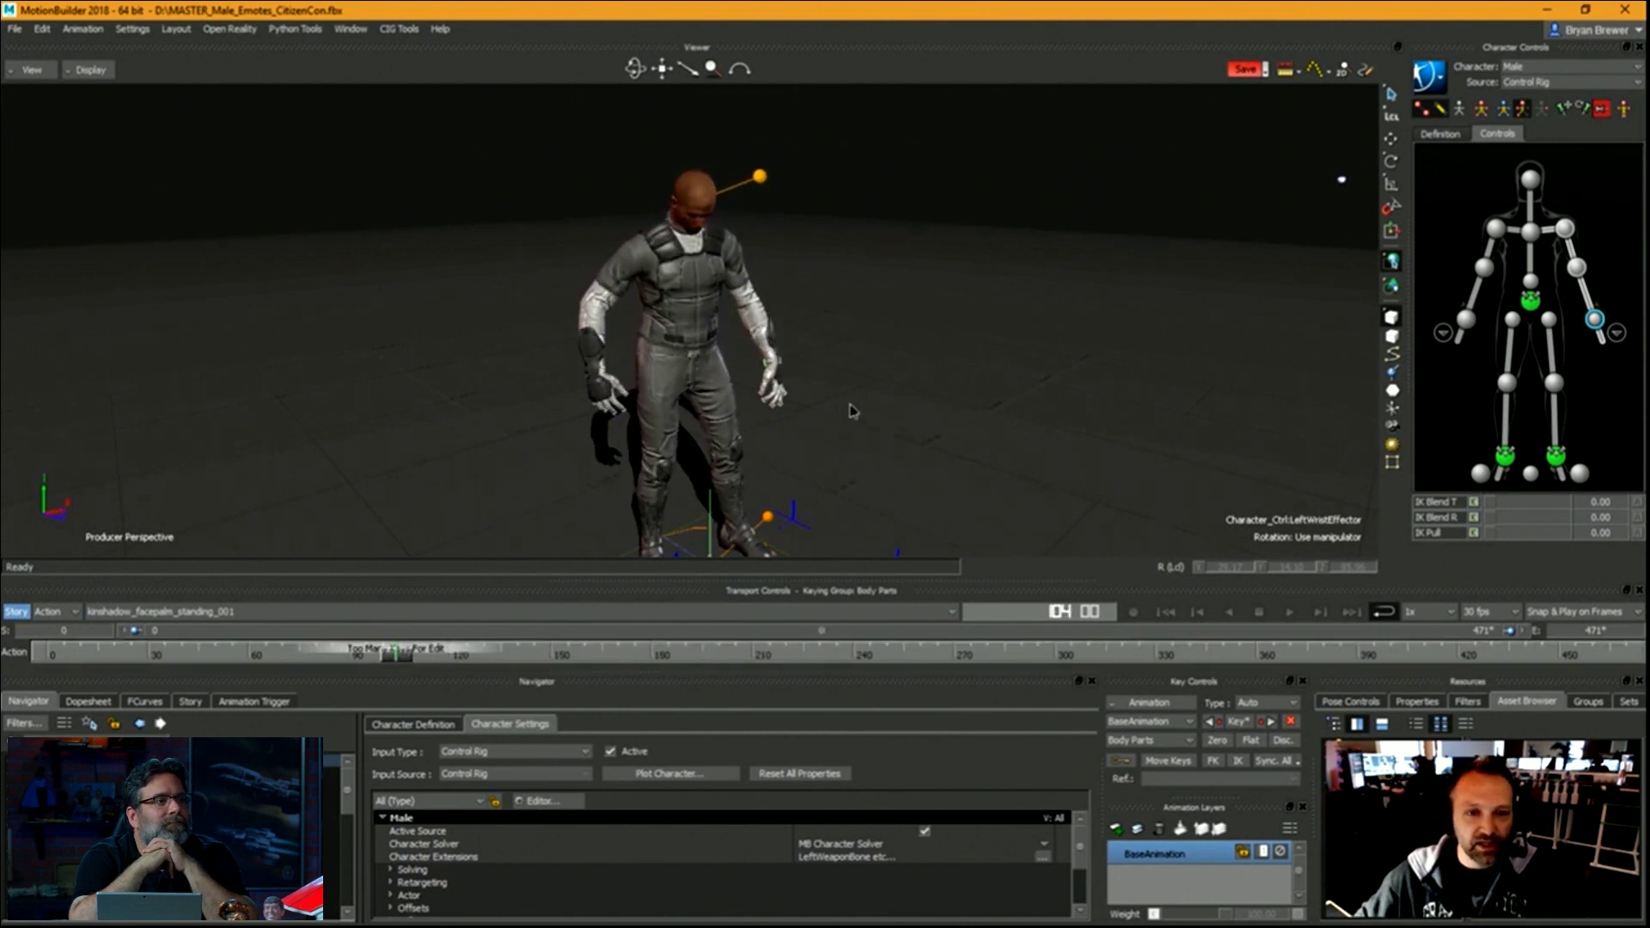
key("space")
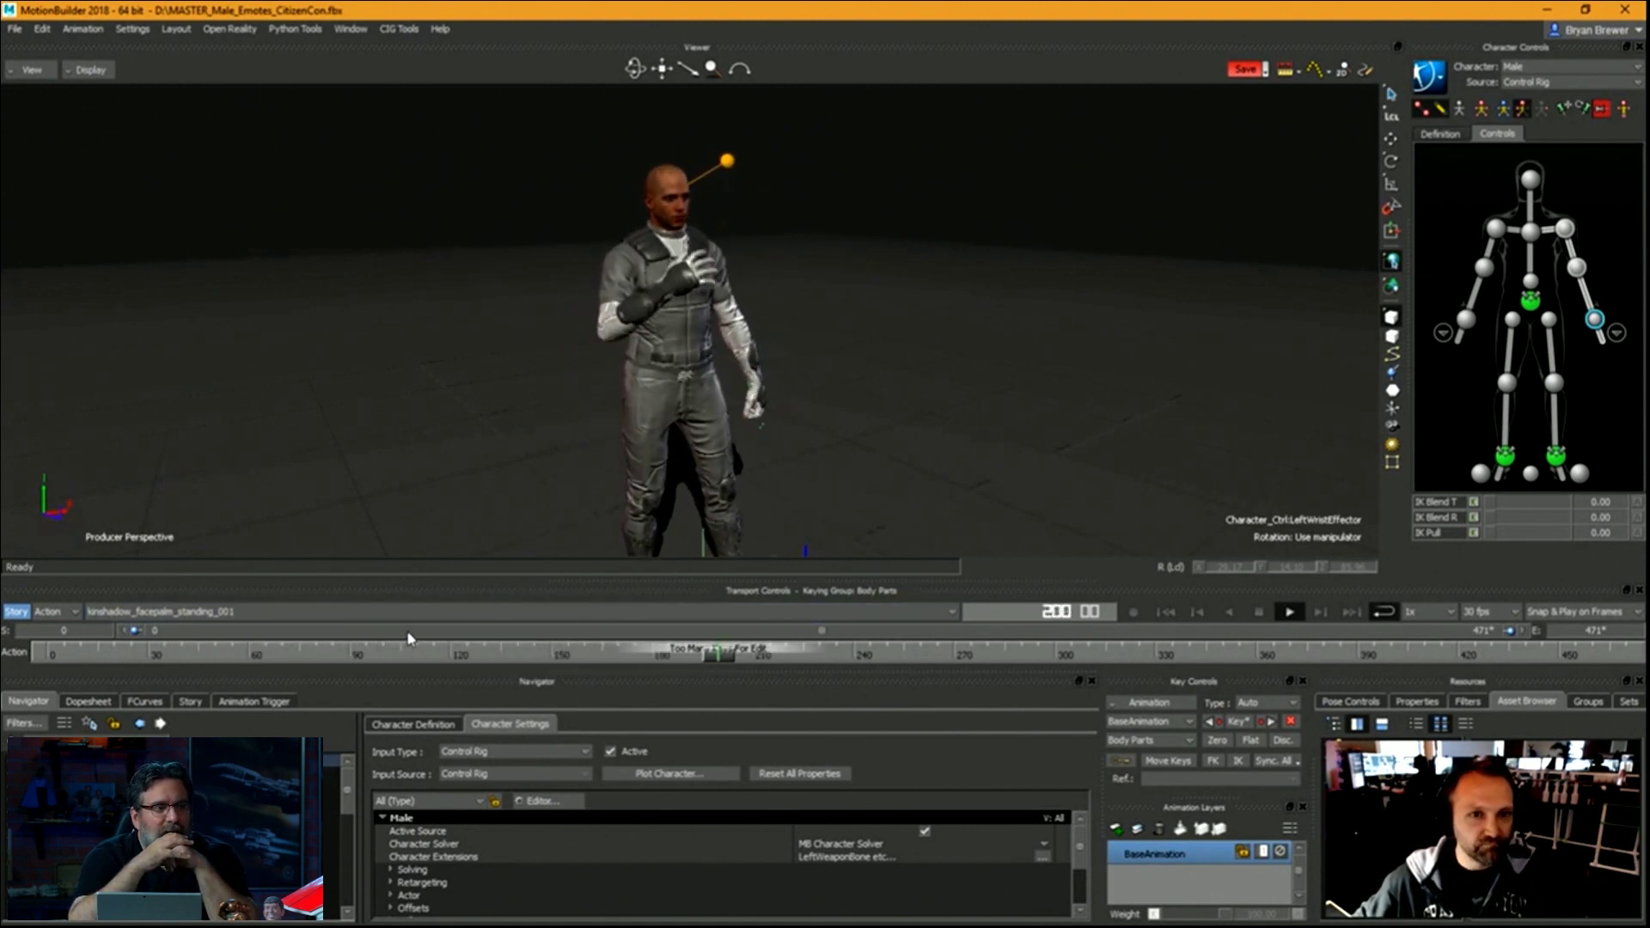
Switch back to the Malonee_shieldeyes_002 take, scrub through it and play it to review the full-body blend.
left_click(361, 612)
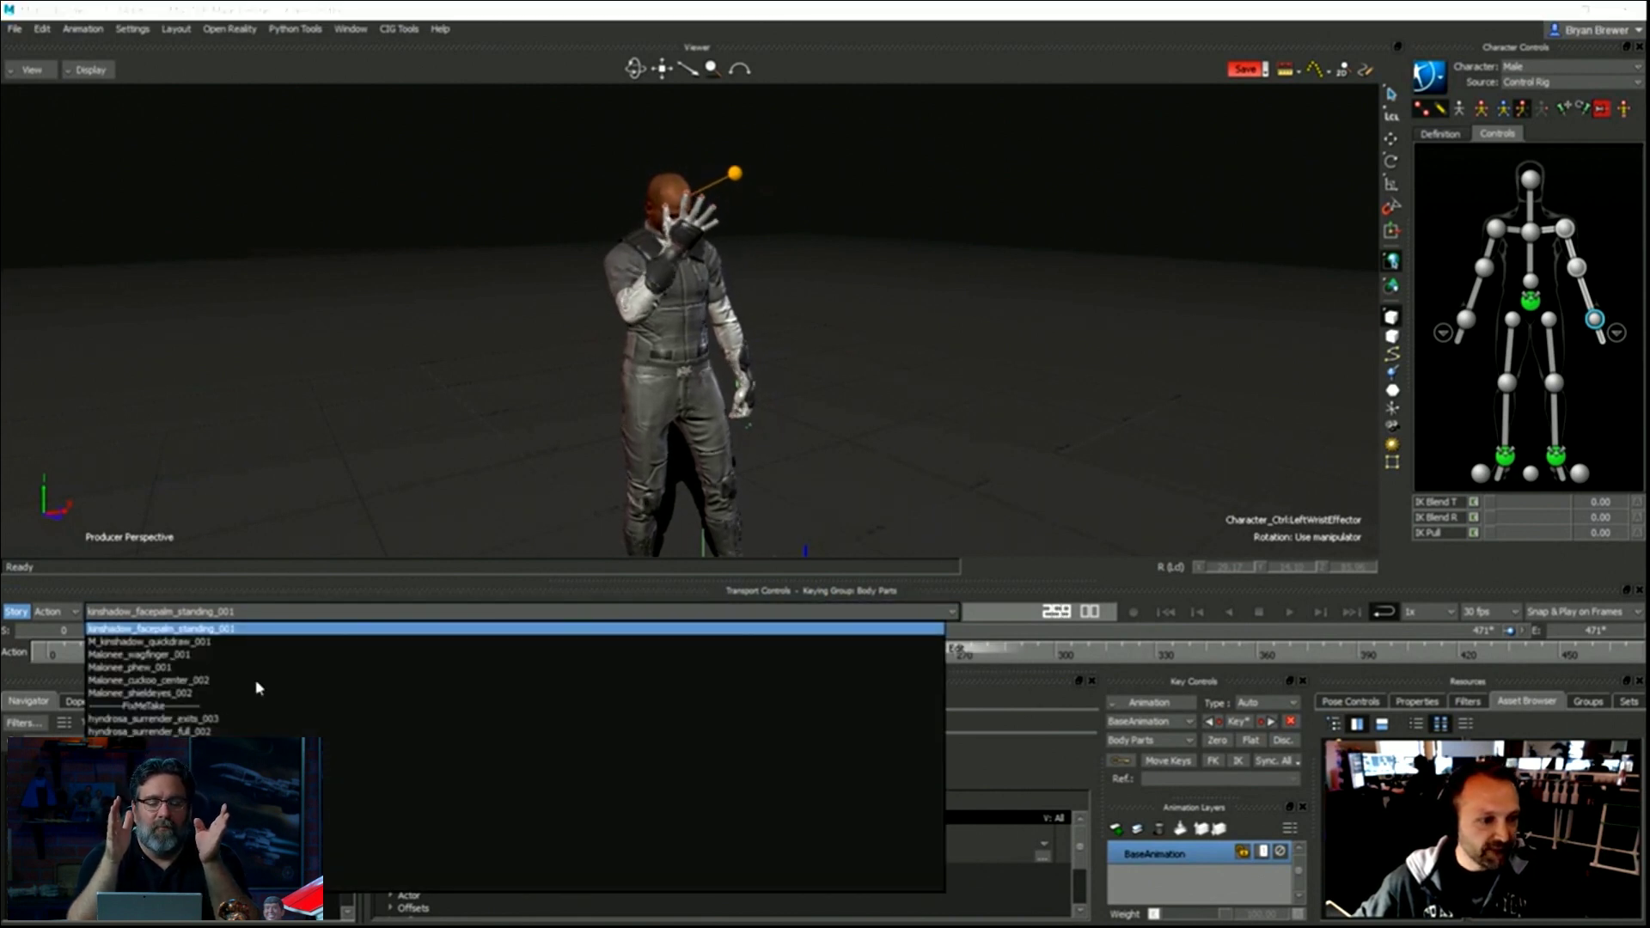
left_click(164, 693)
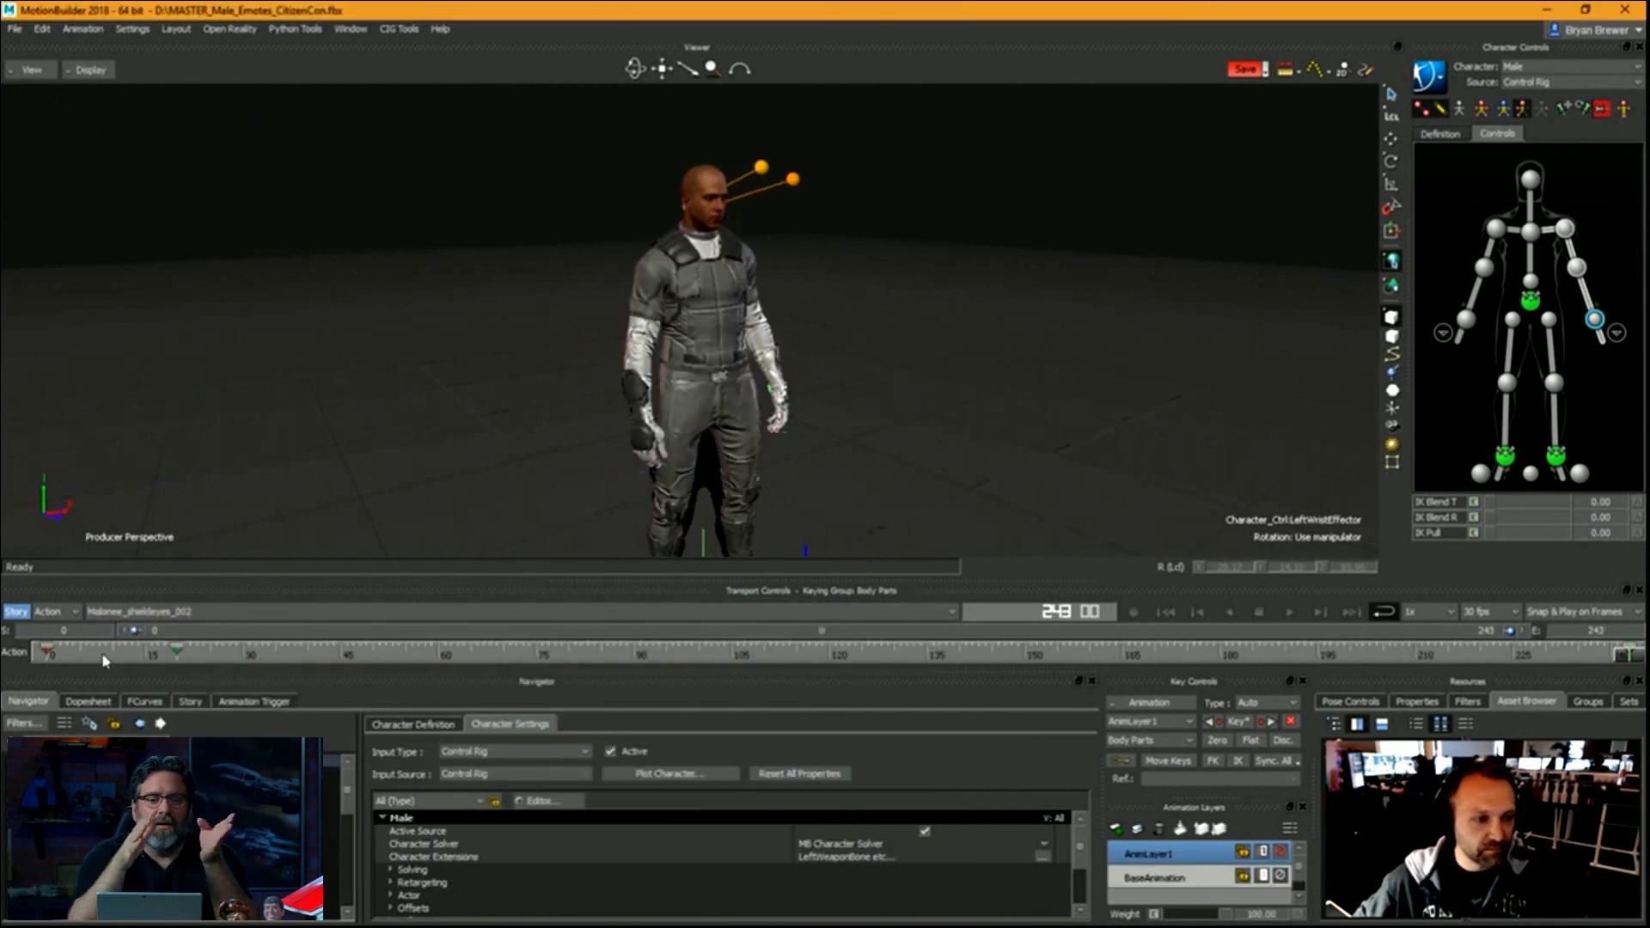
left_click_drag(103, 660, 871, 681)
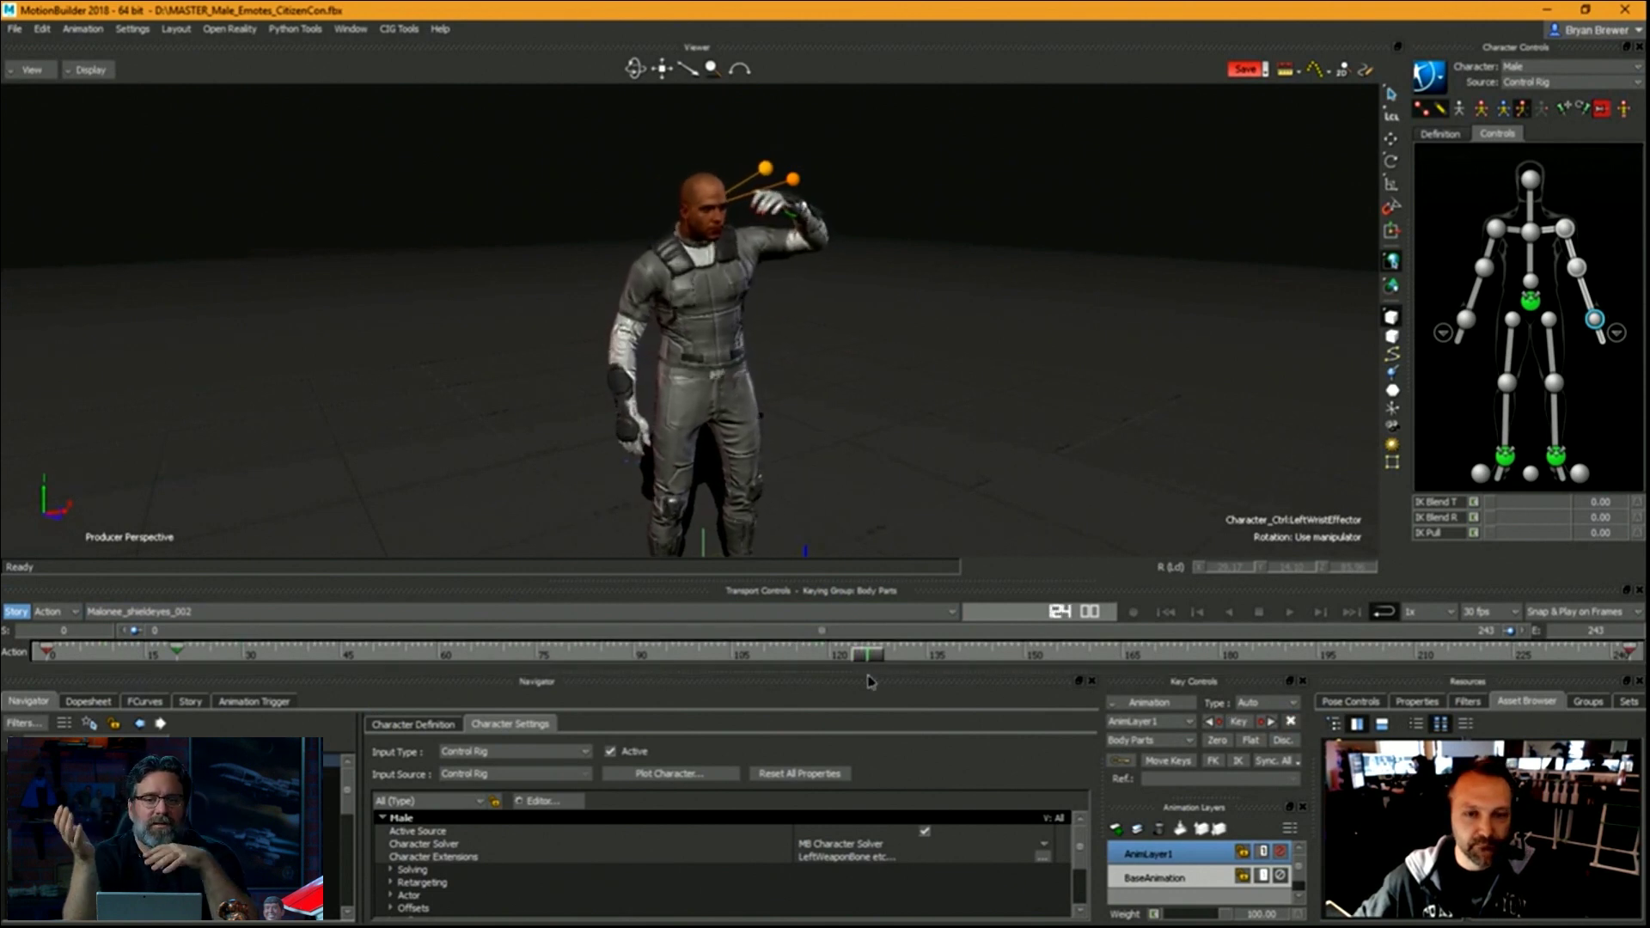
left_click_drag(1434, 688, 1499, 688)
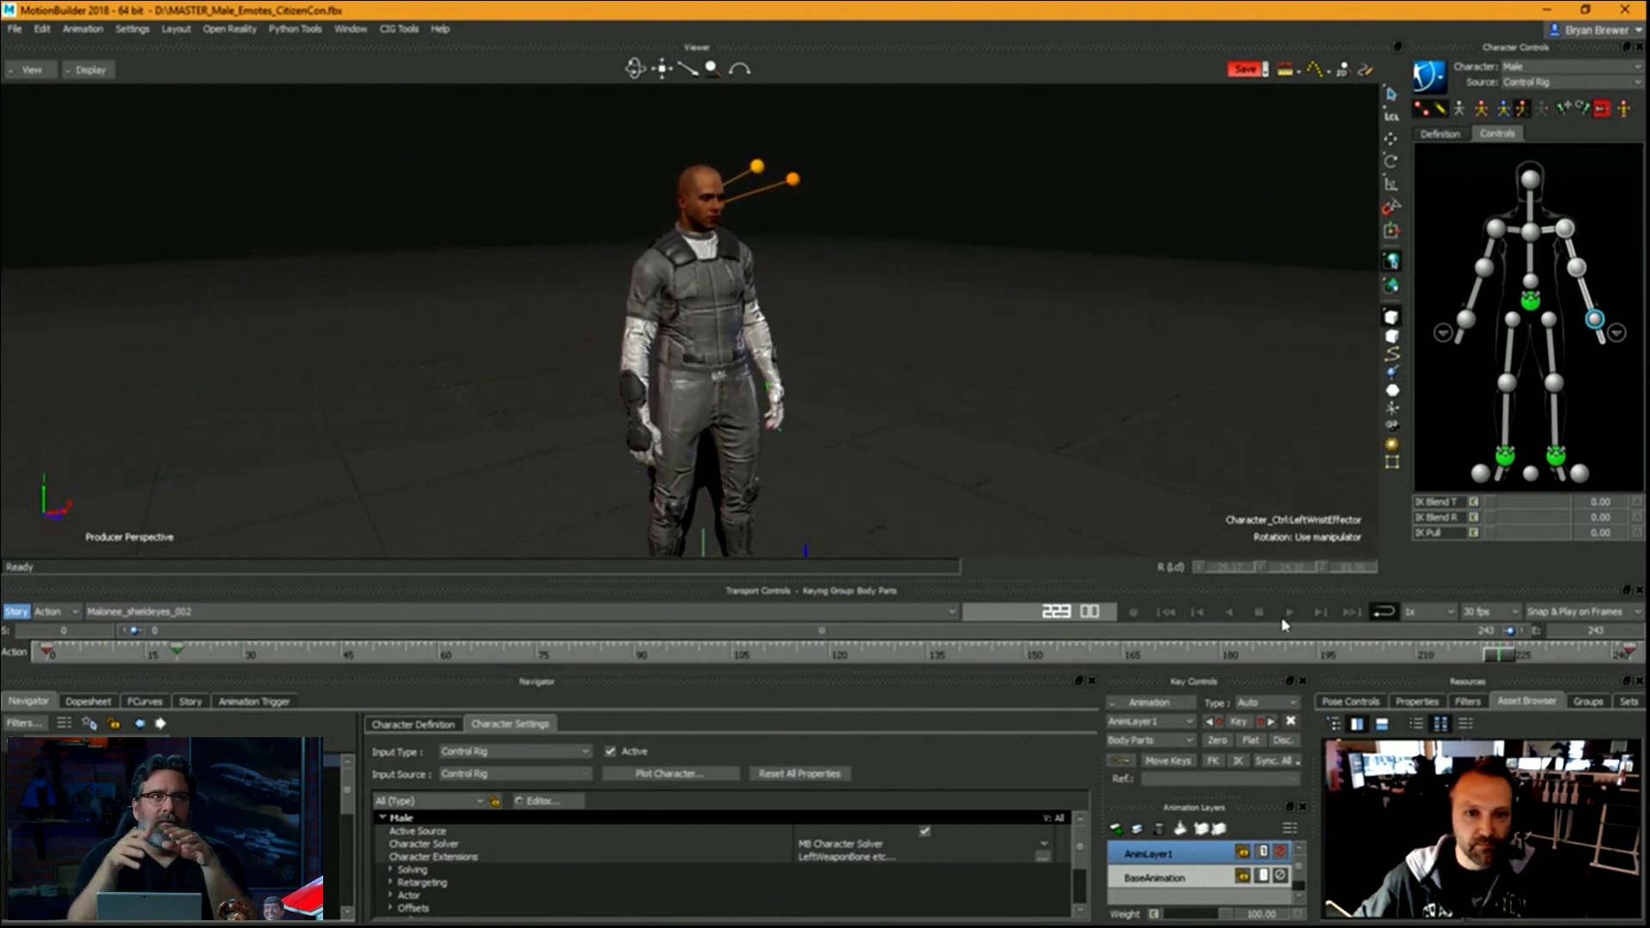
left_click_drag(882, 418, 886, 383, "ctrl+shift")
left_click_drag(930, 409, 873, 379, "ctrl+shift")
key("space")
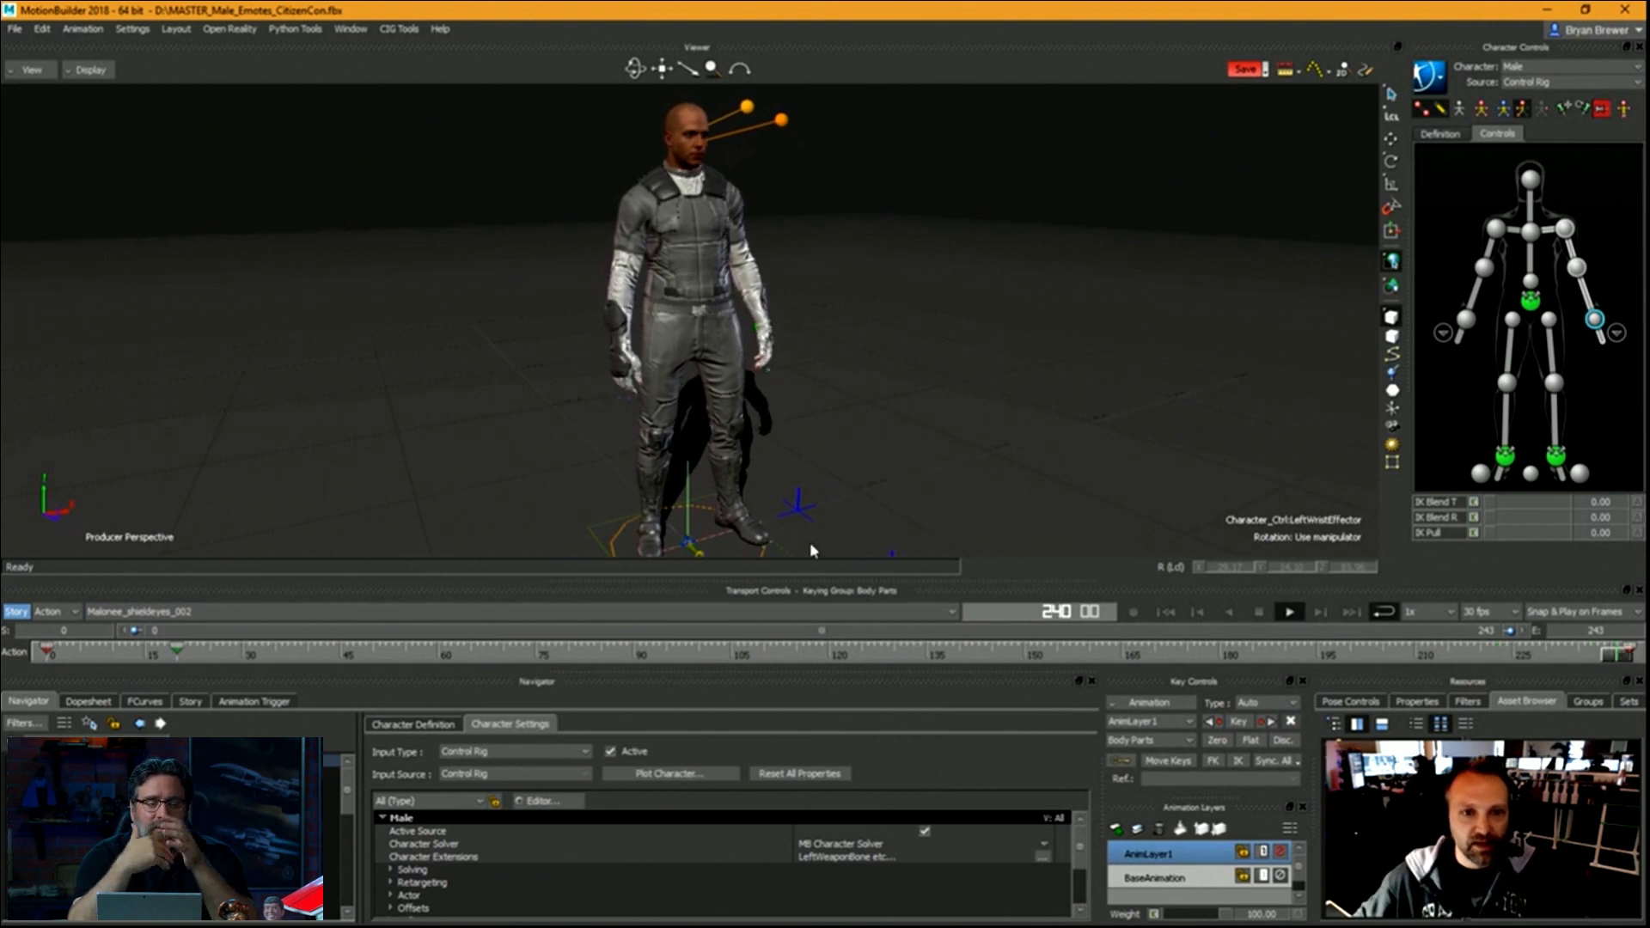
key("space")
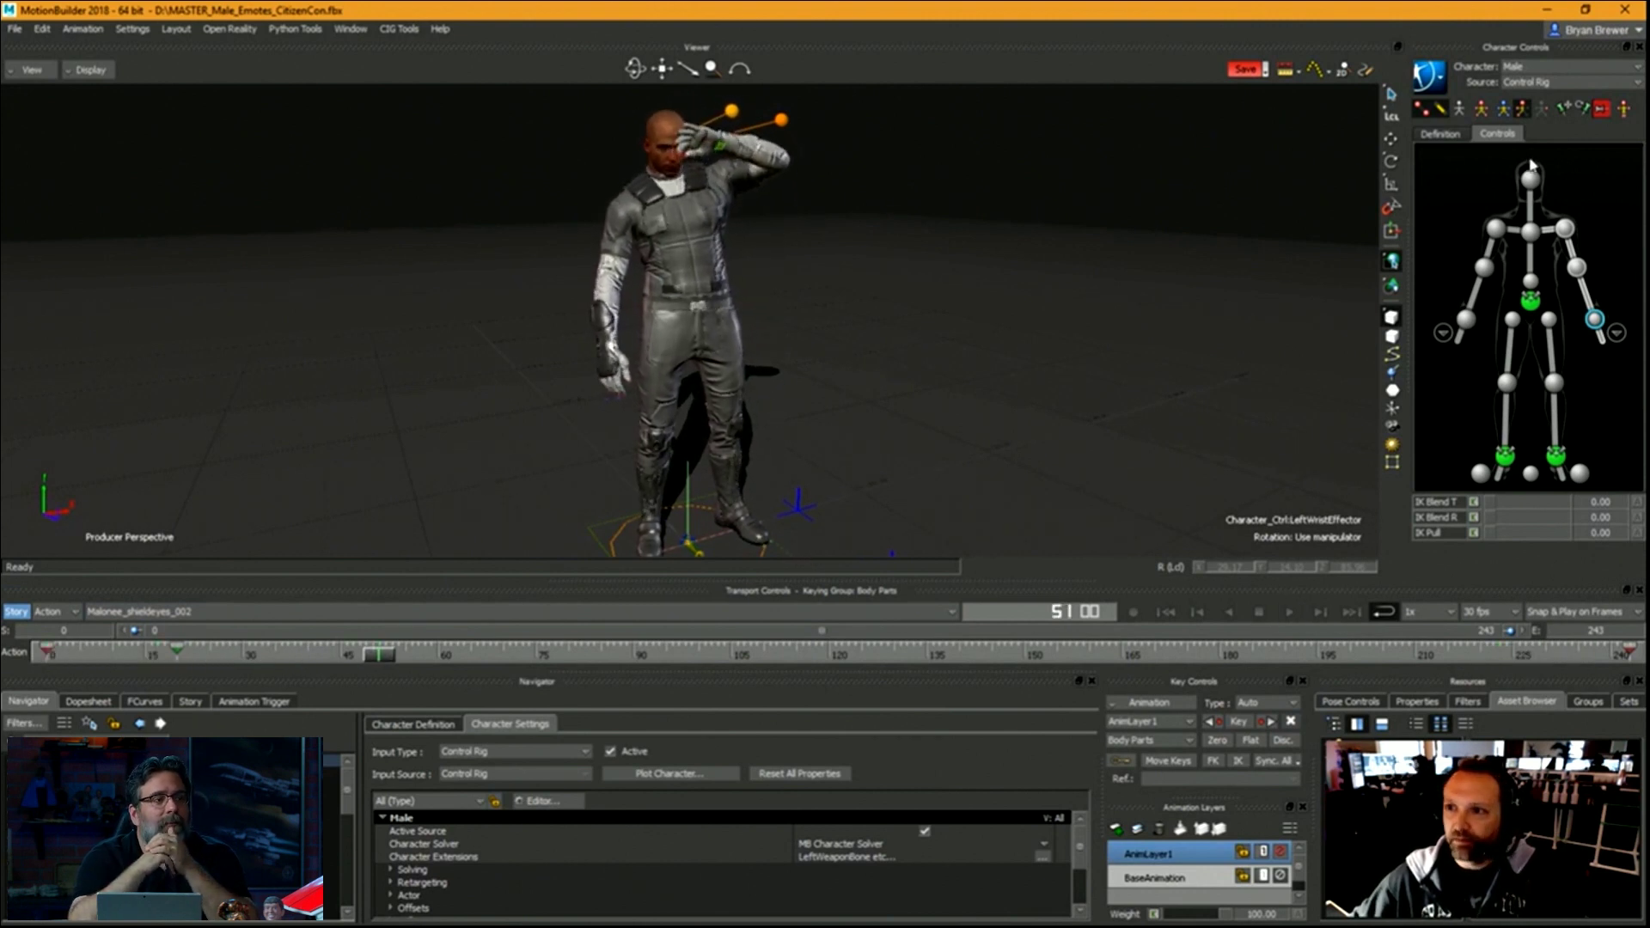
Bake the Male character's layered Malonee_shieldeyes_002 animation to the skeleton.
left_click(1428, 77)
mouse_move(1461, 170)
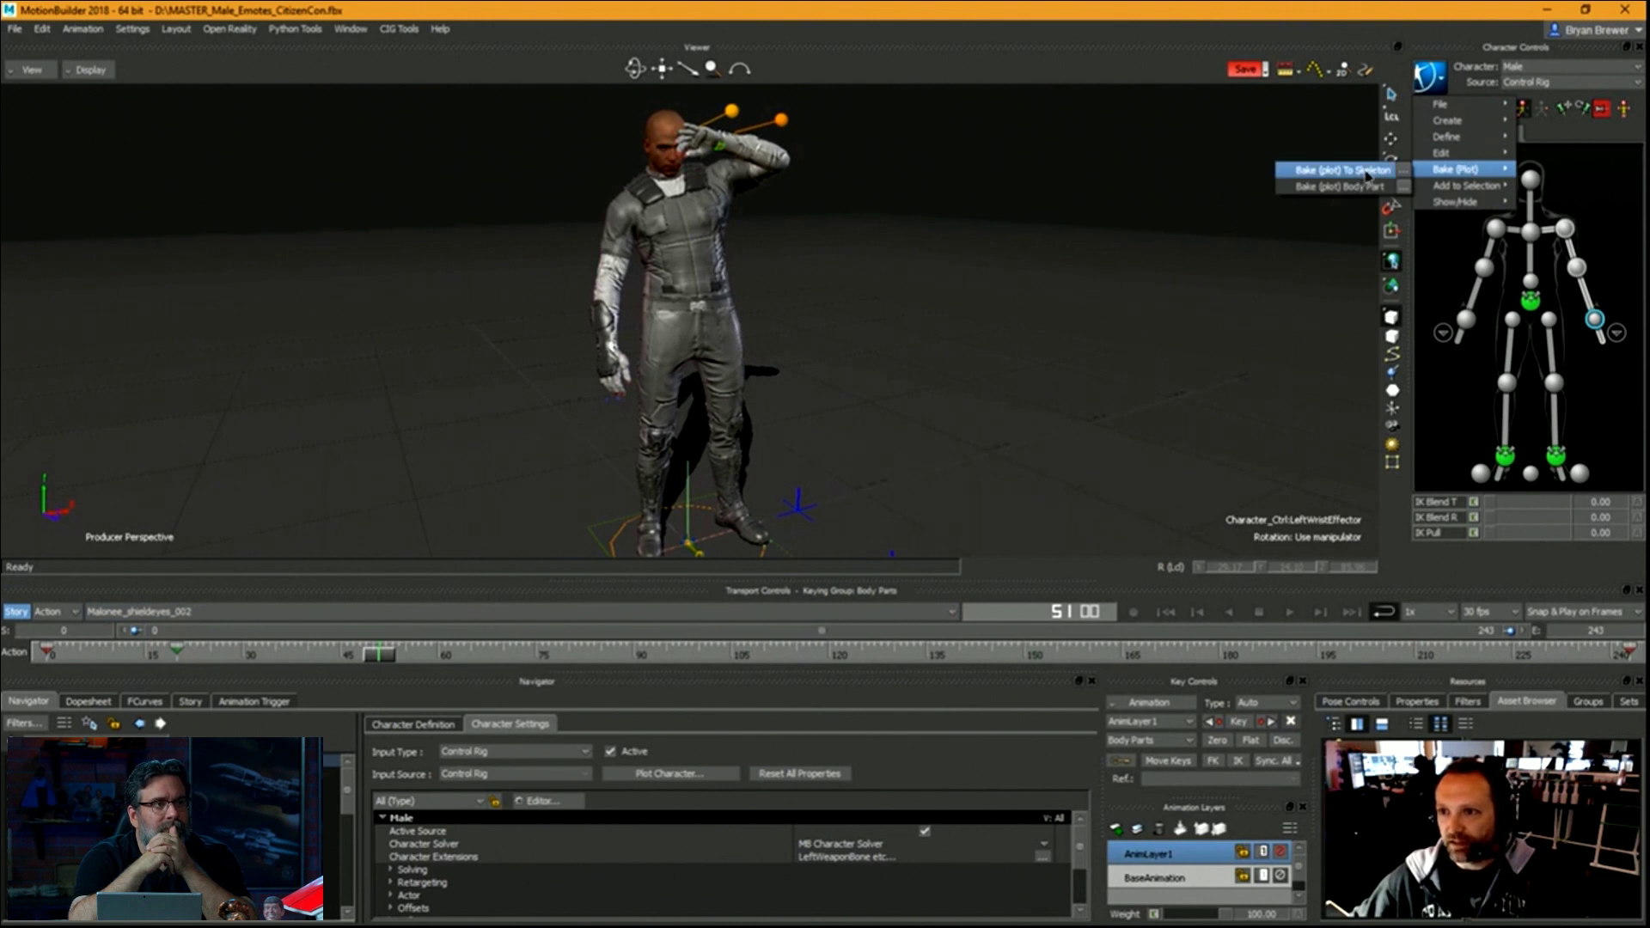
left_click(1368, 175)
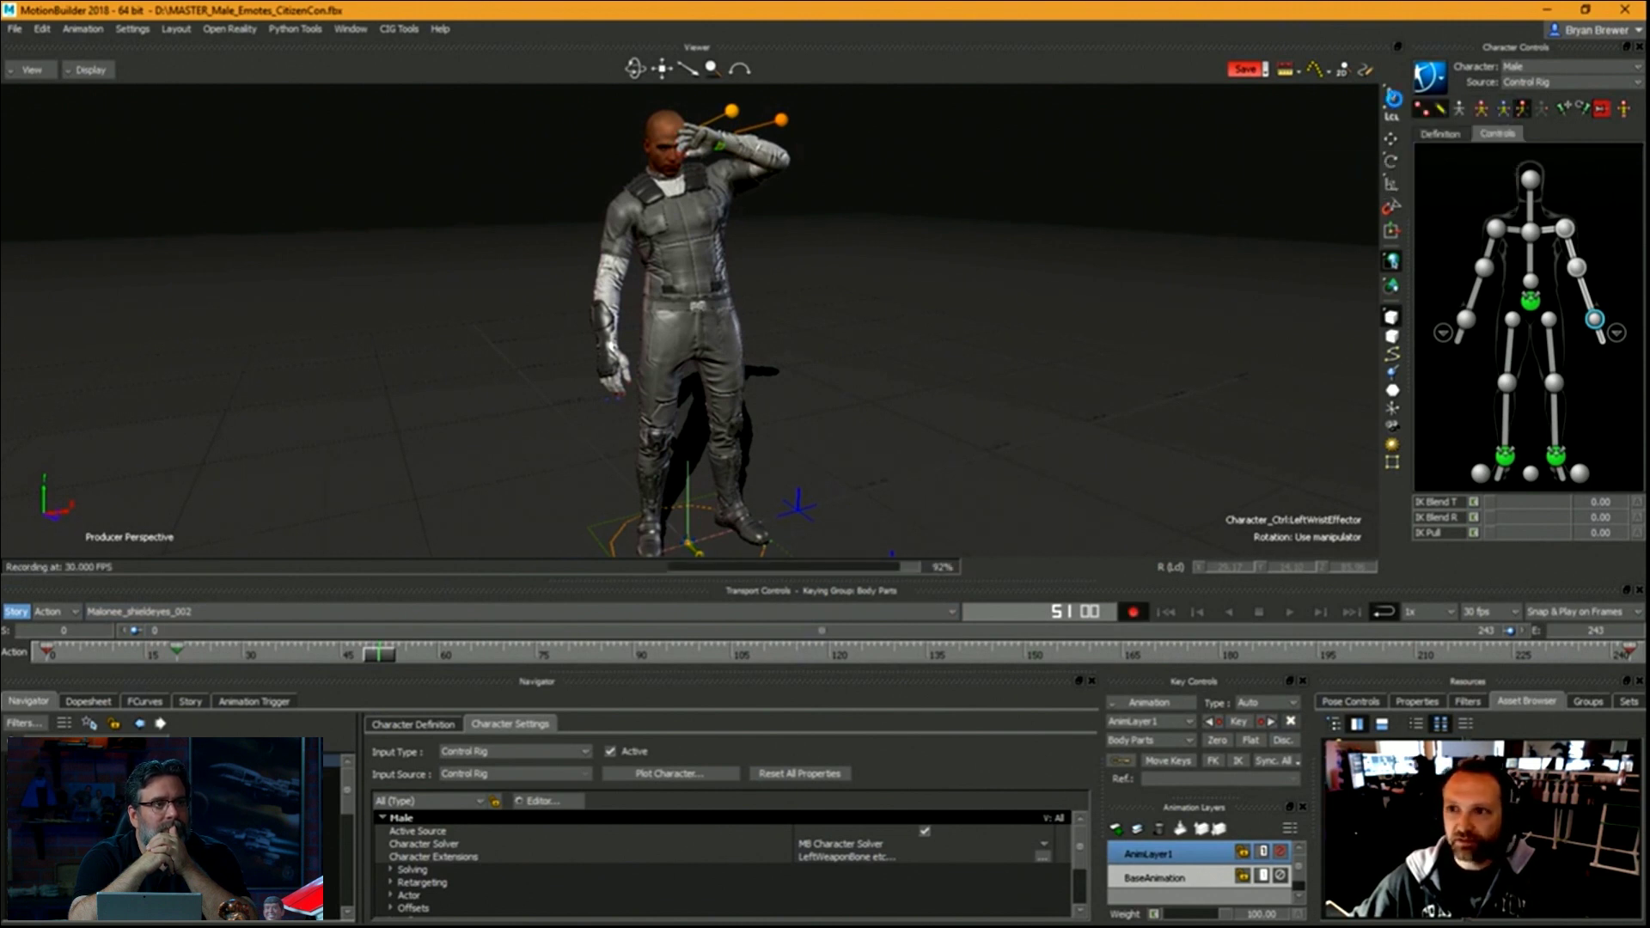
Bake the Male character's Malonee_shieldeyes_002 animation from the skeleton back to the control rig.
left_click(1437, 82)
mouse_move(1472, 174)
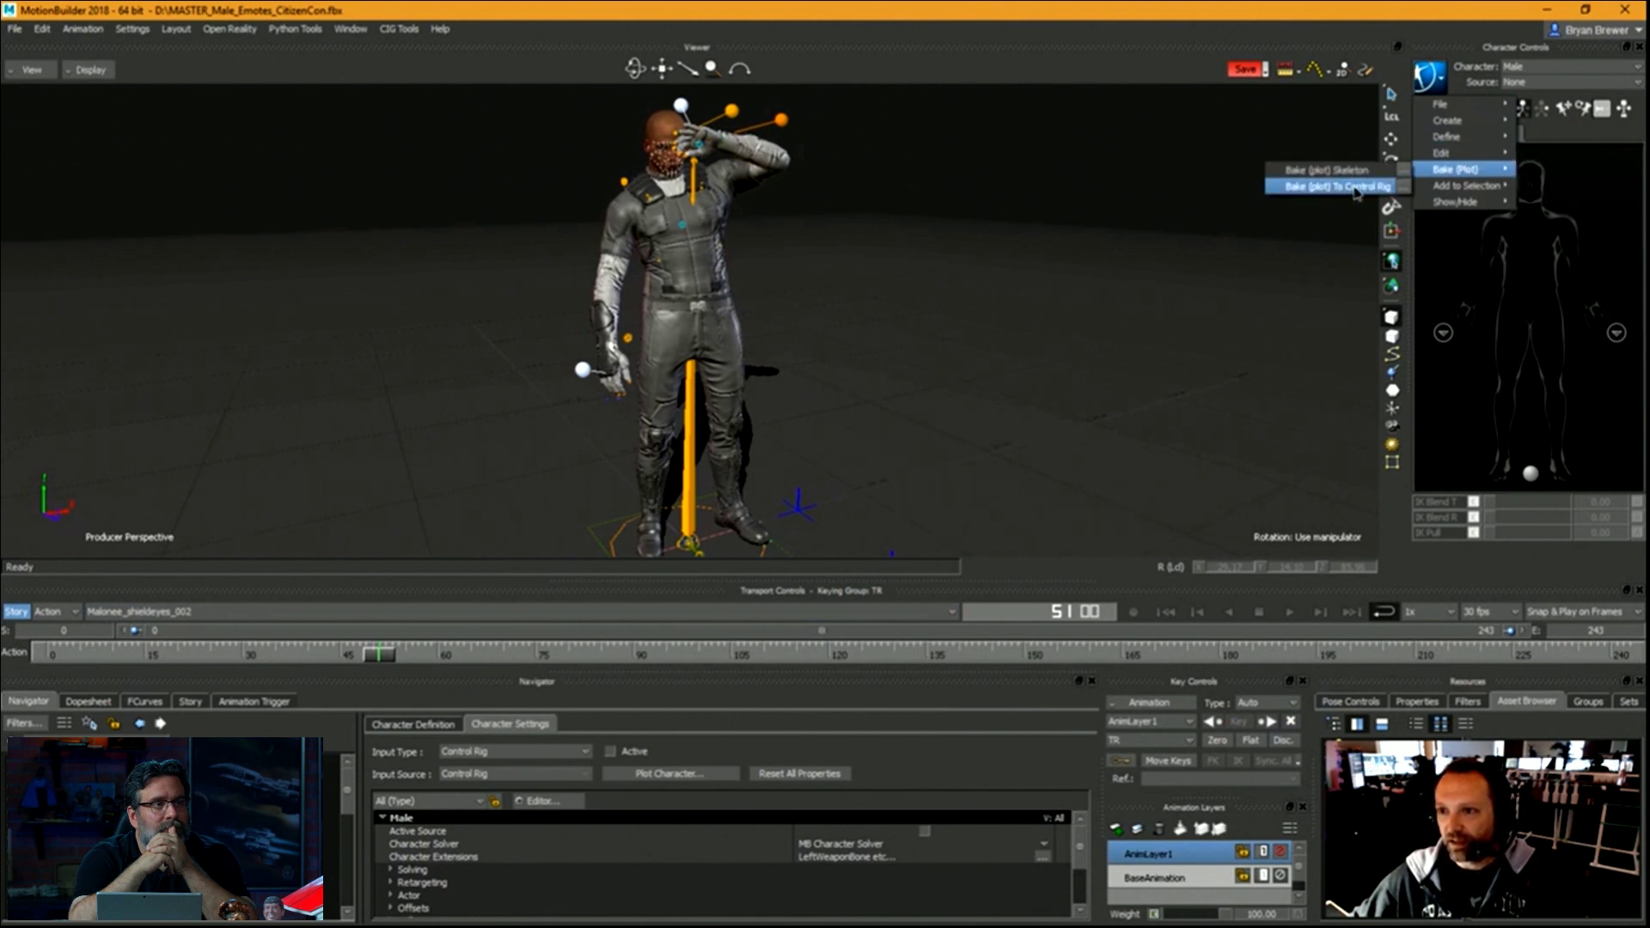
left_click(1355, 188)
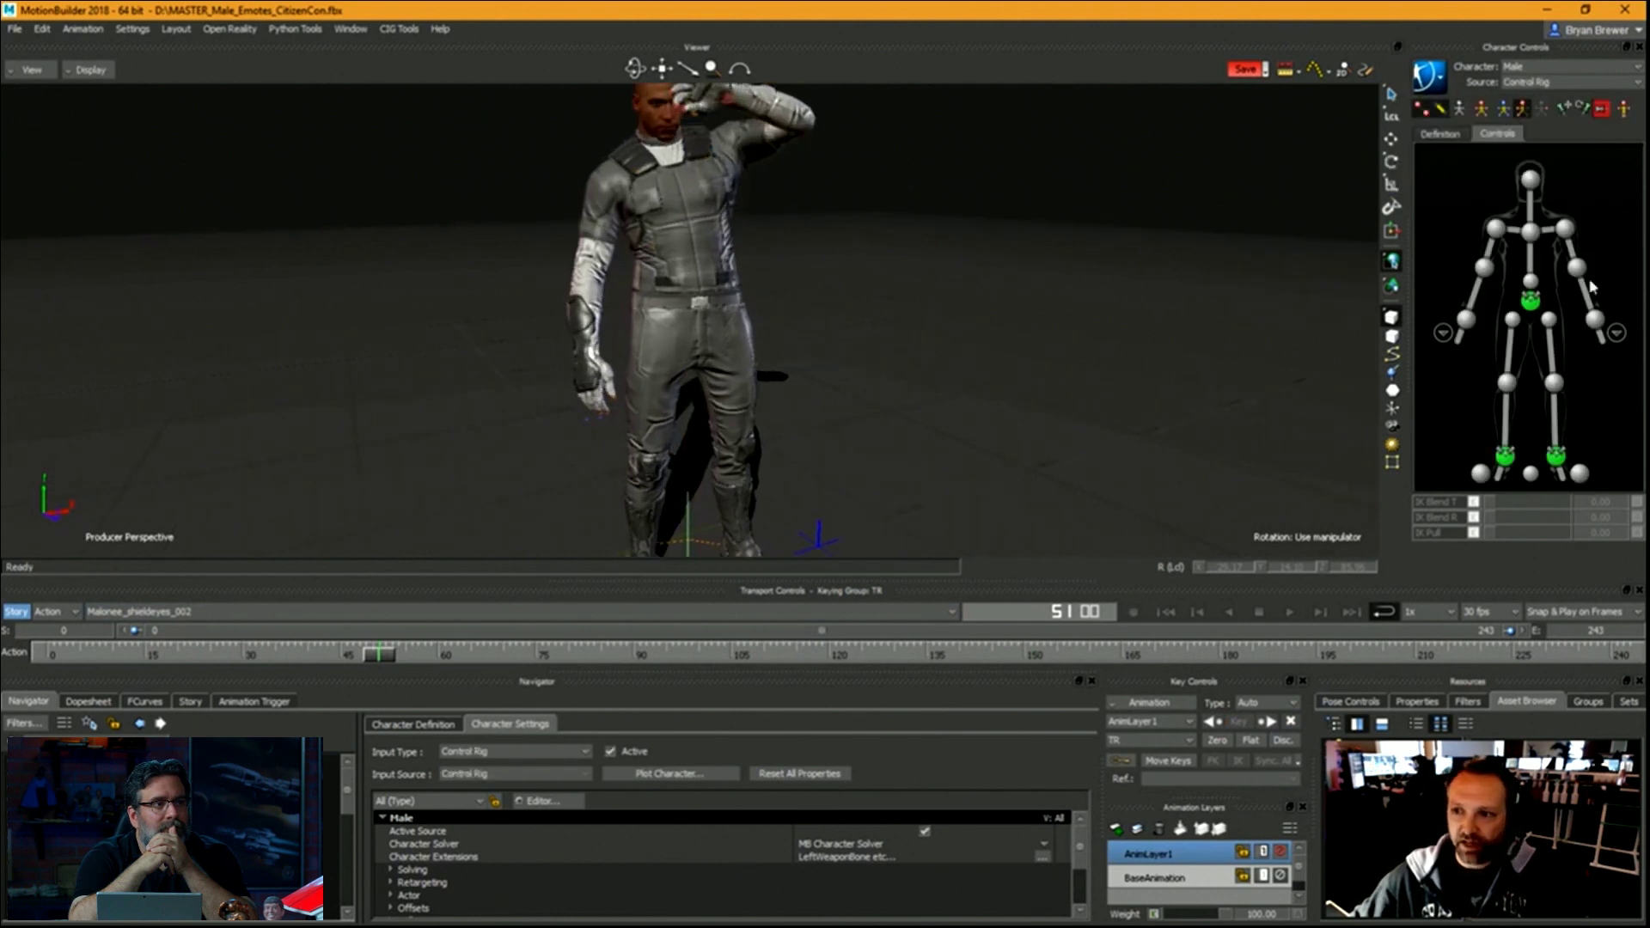
Check the right wrist and shoulder effectors, and scrub to frame 86 to examine the head and raised arm from the side.
left_click(1467, 320)
left_click_drag(588, 294, 824, 206, "ctrl+shift")
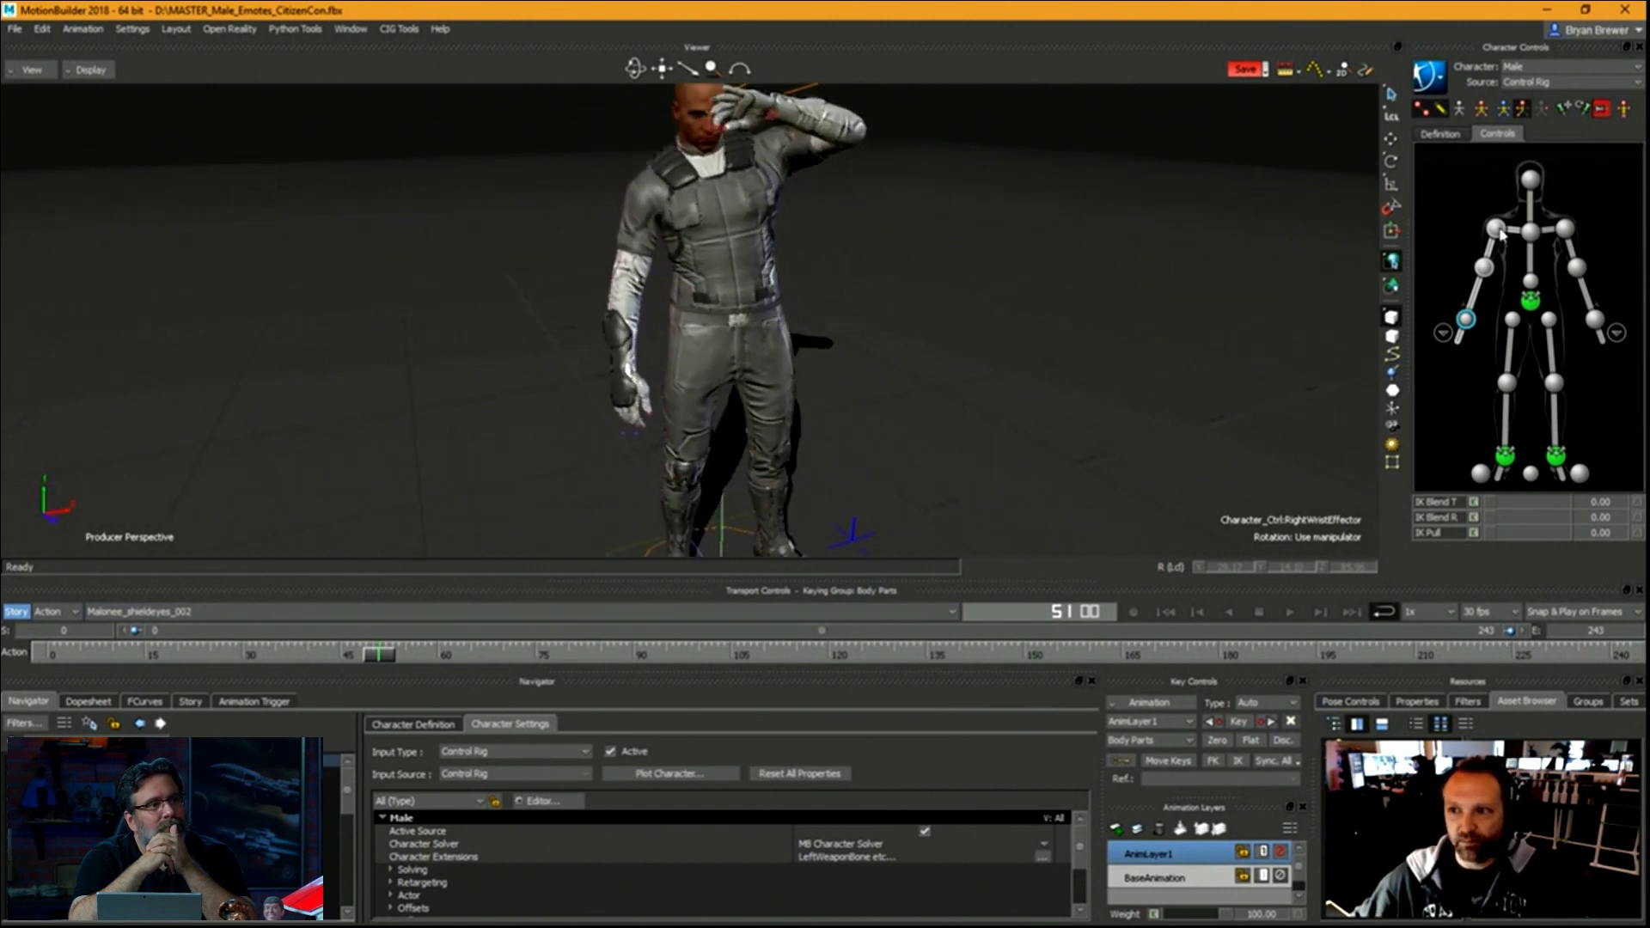
left_click(1496, 228)
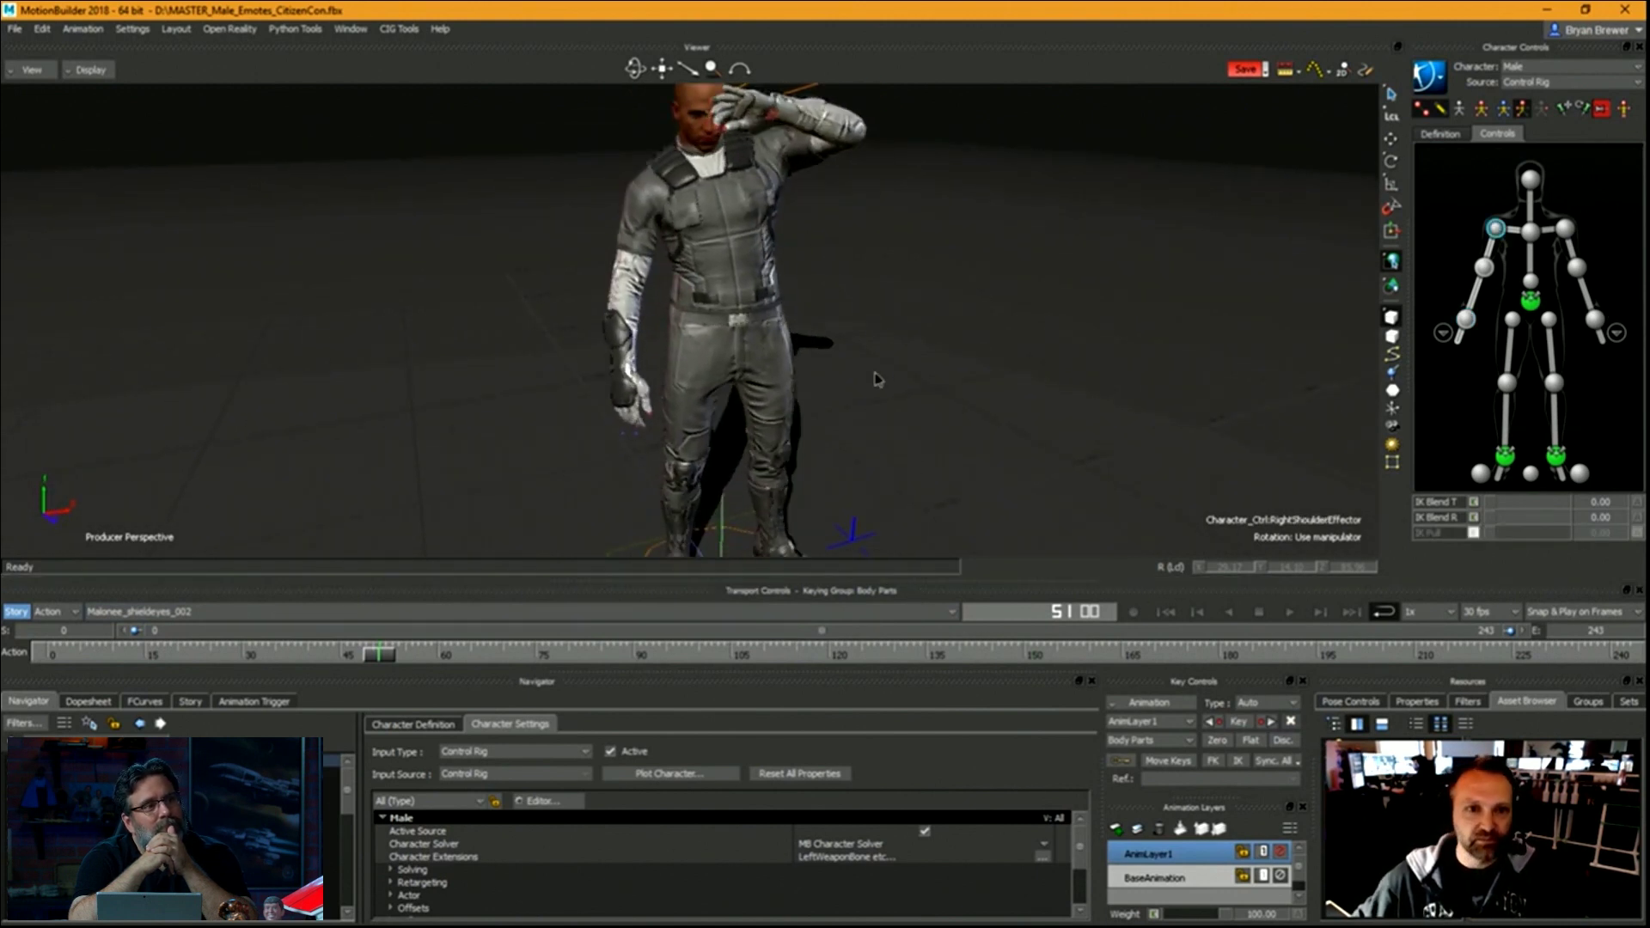
left_click_drag(877, 379, 961, 389, "ctrl+shift")
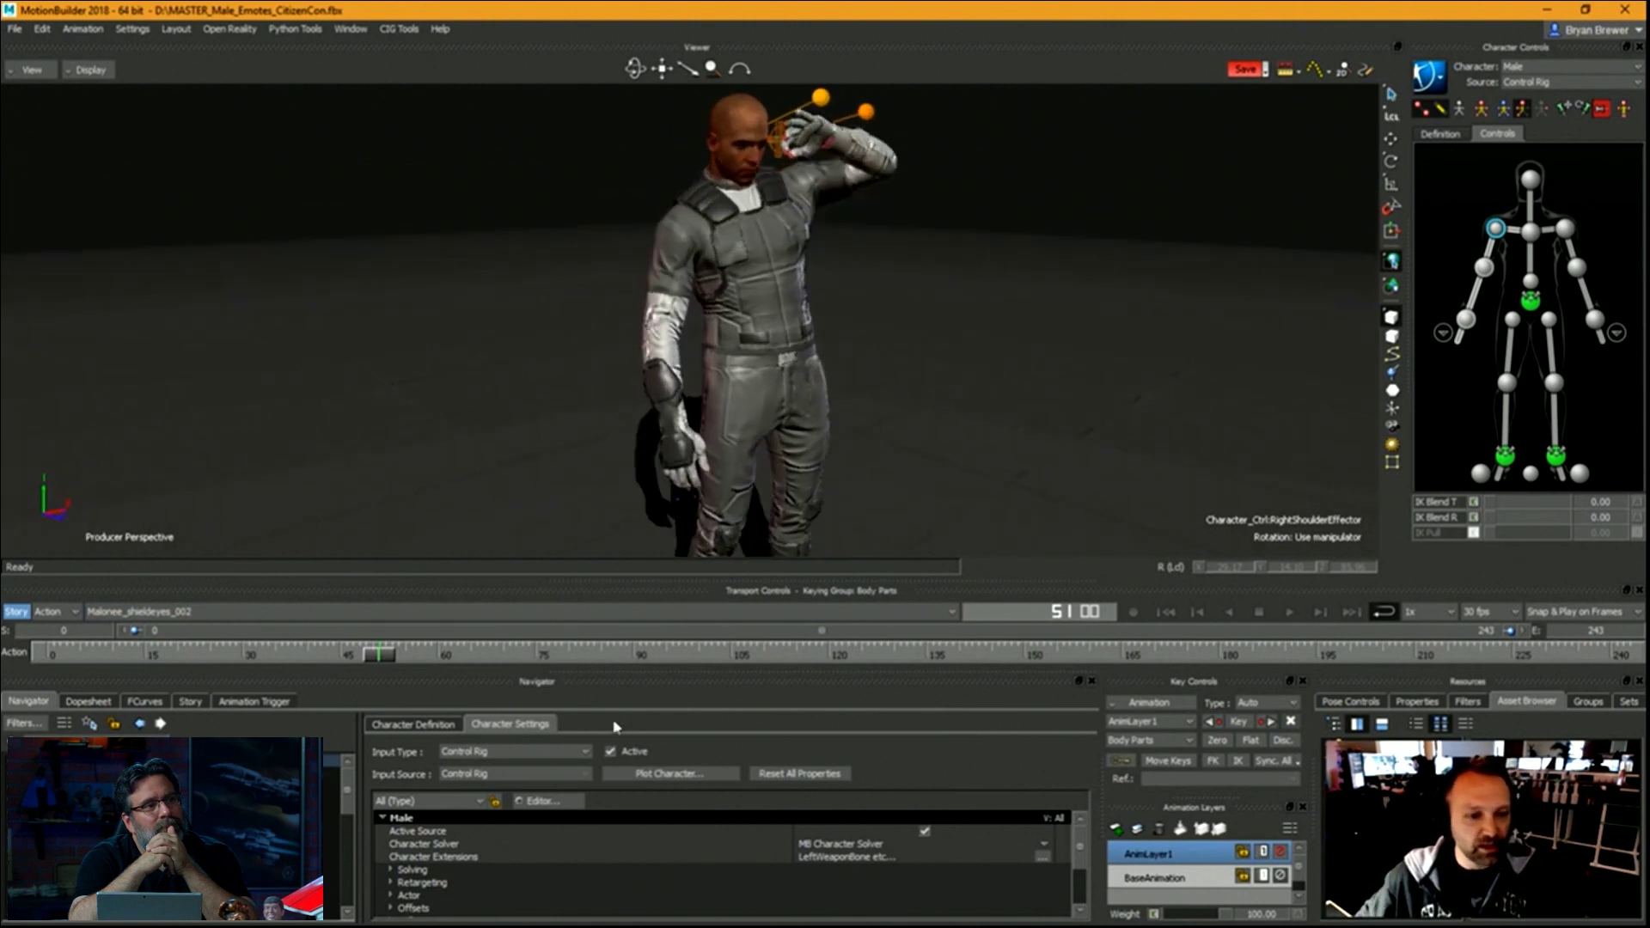
left_click_drag(376, 657, 314, 656)
left_click_drag(756, 404, 963, 430, "ctrl+shift")
left_click_drag(318, 656, 606, 659)
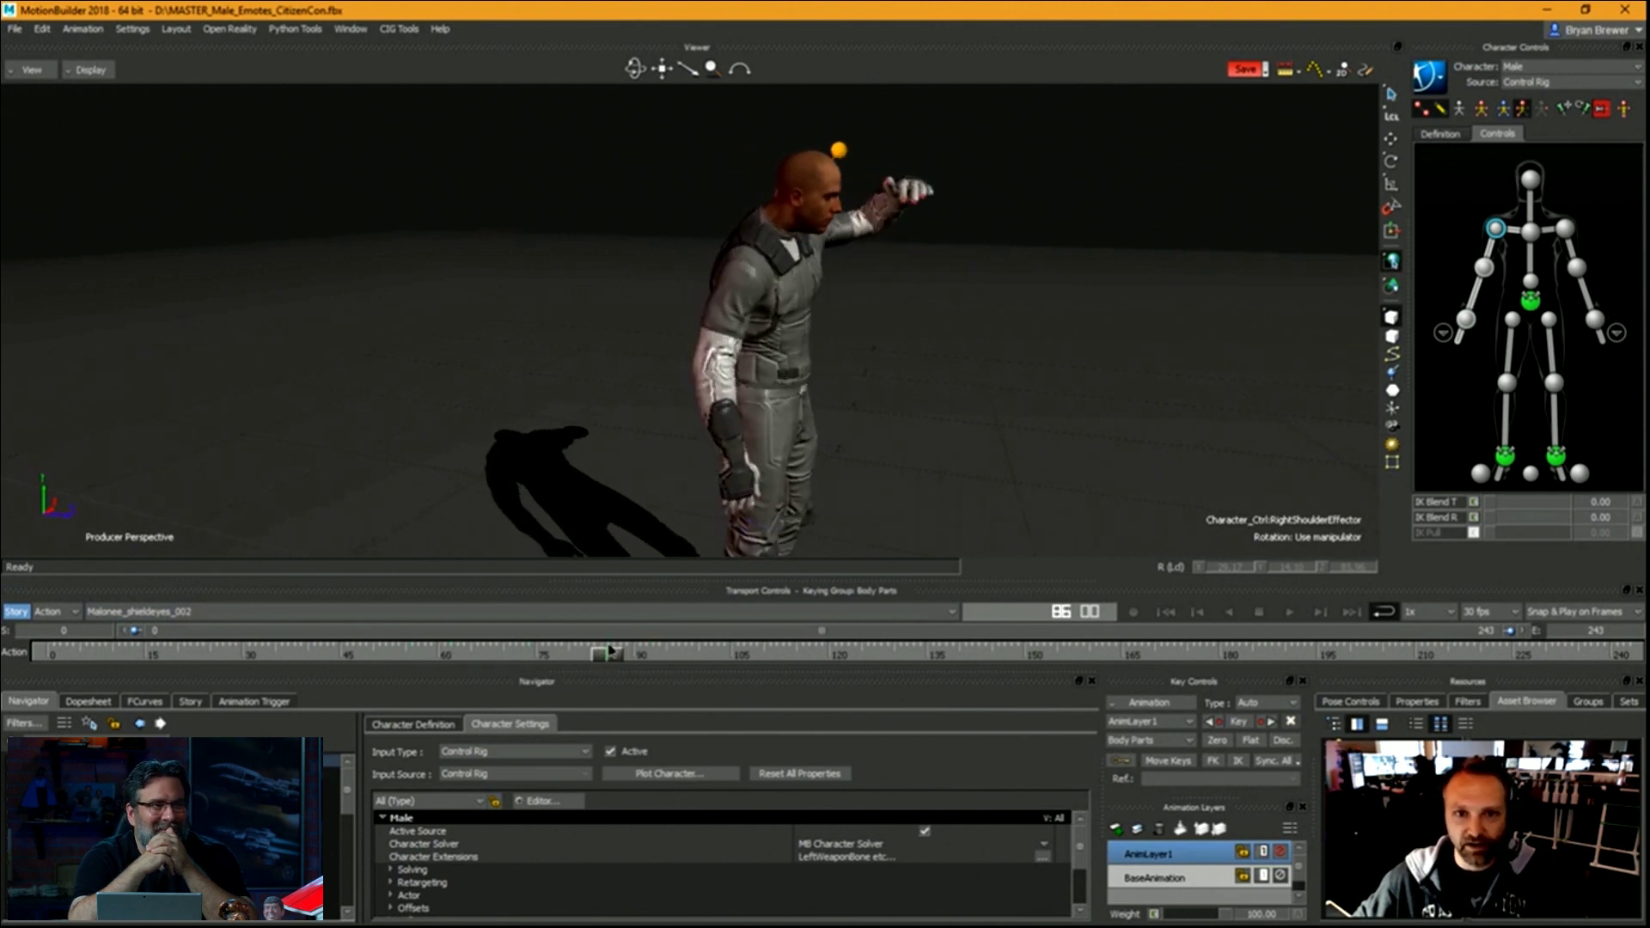
mouse_move(941, 391)
left_mouse_down("ctrl+shift")
mouse_move(1028, 361)
mouse_move(1014, 423)
mouse_move(1031, 361)
mouse_move(920, 397)
left_mouse_up("ctrl+shift")
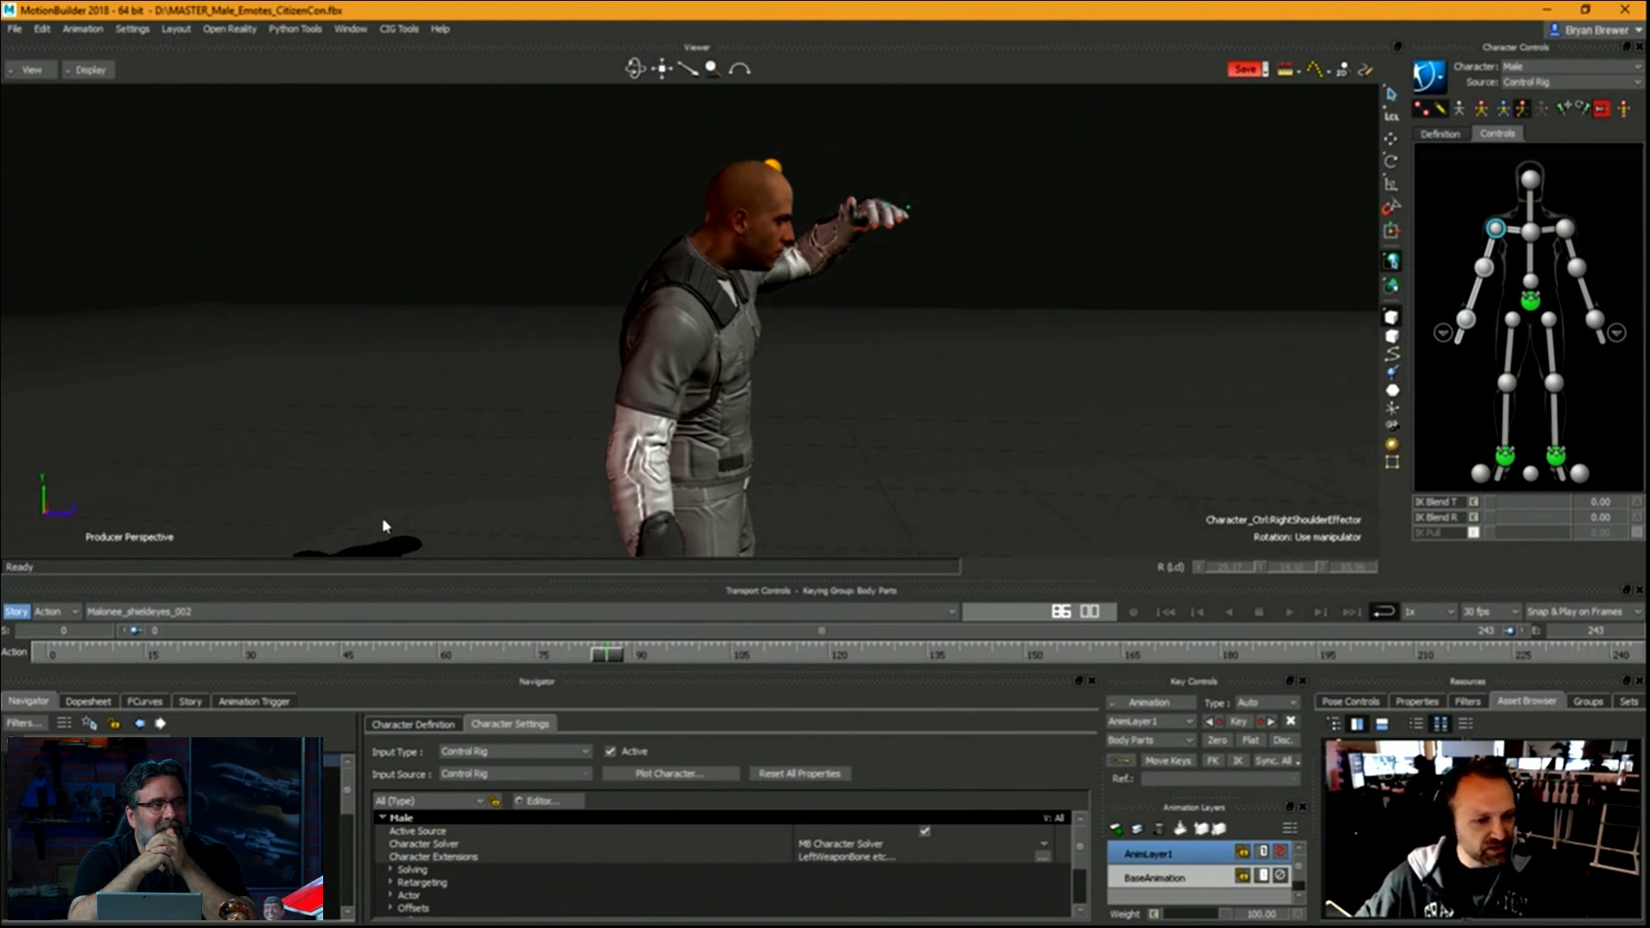
Show the animation curves and display the control rig's schematic hierarchy beside the perspective view.
left_click(159, 707)
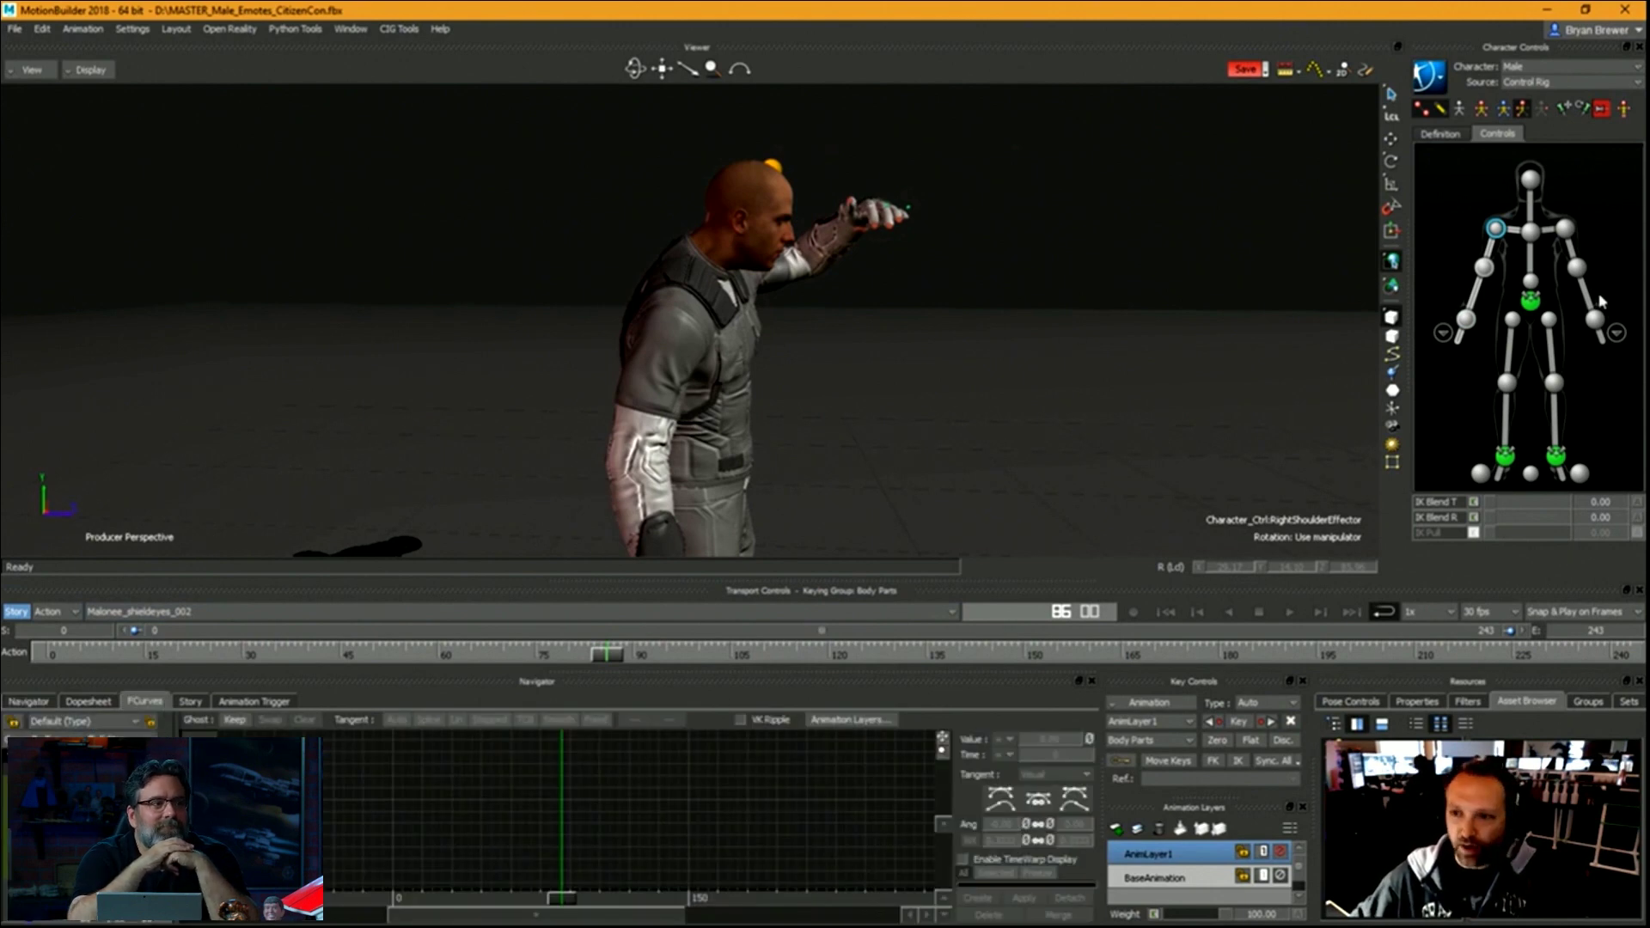
key("ctrl+w")
key("ctrl+2")
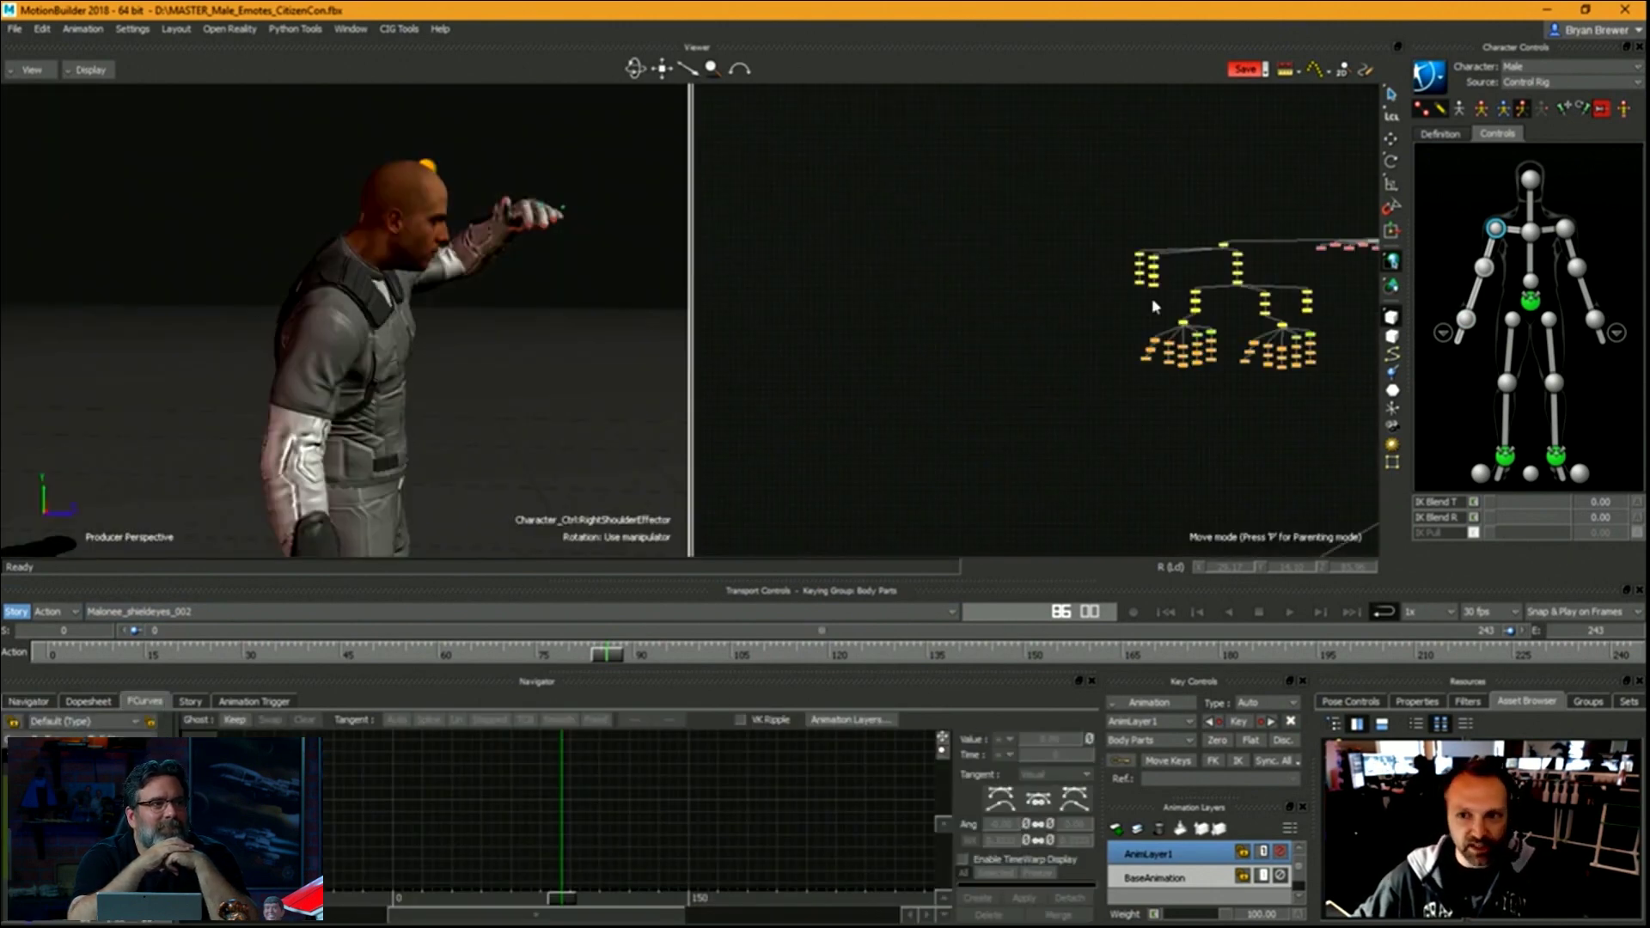
left_click_drag(1117, 354, 1085, 355, "shift")
scroll(1085, 356, "up", 10)
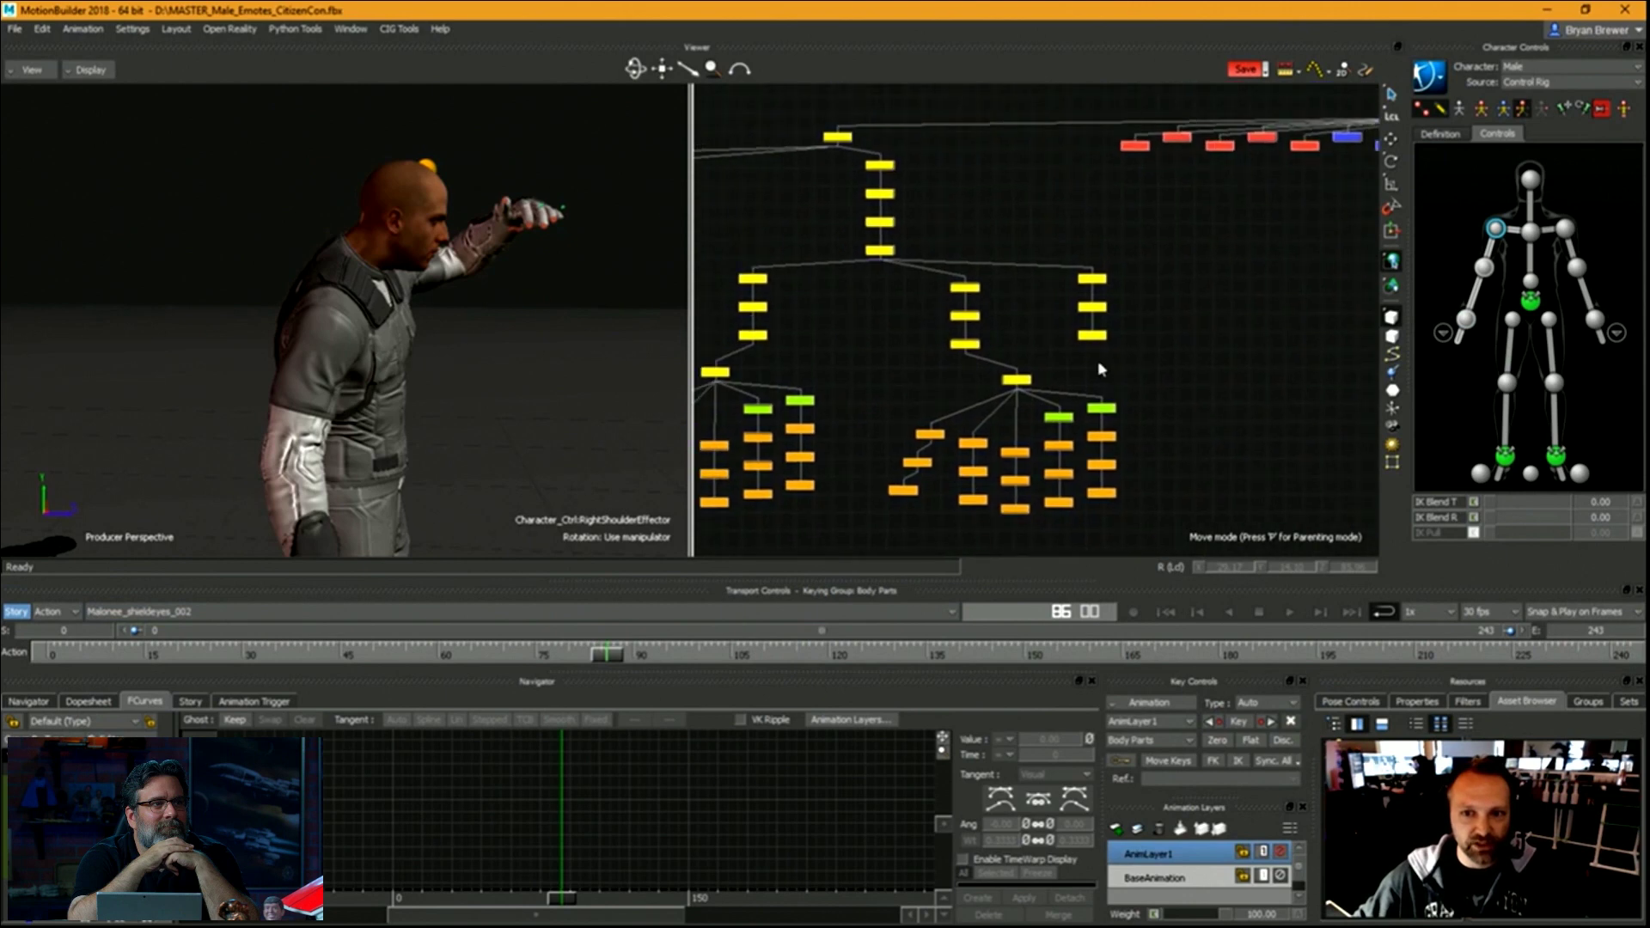
scroll(1100, 332, "down", 5)
Set all rotation keys of the Character_Ctrl:Head FK node on the BaseAnimation layer to 0.
left_click(1092, 314)
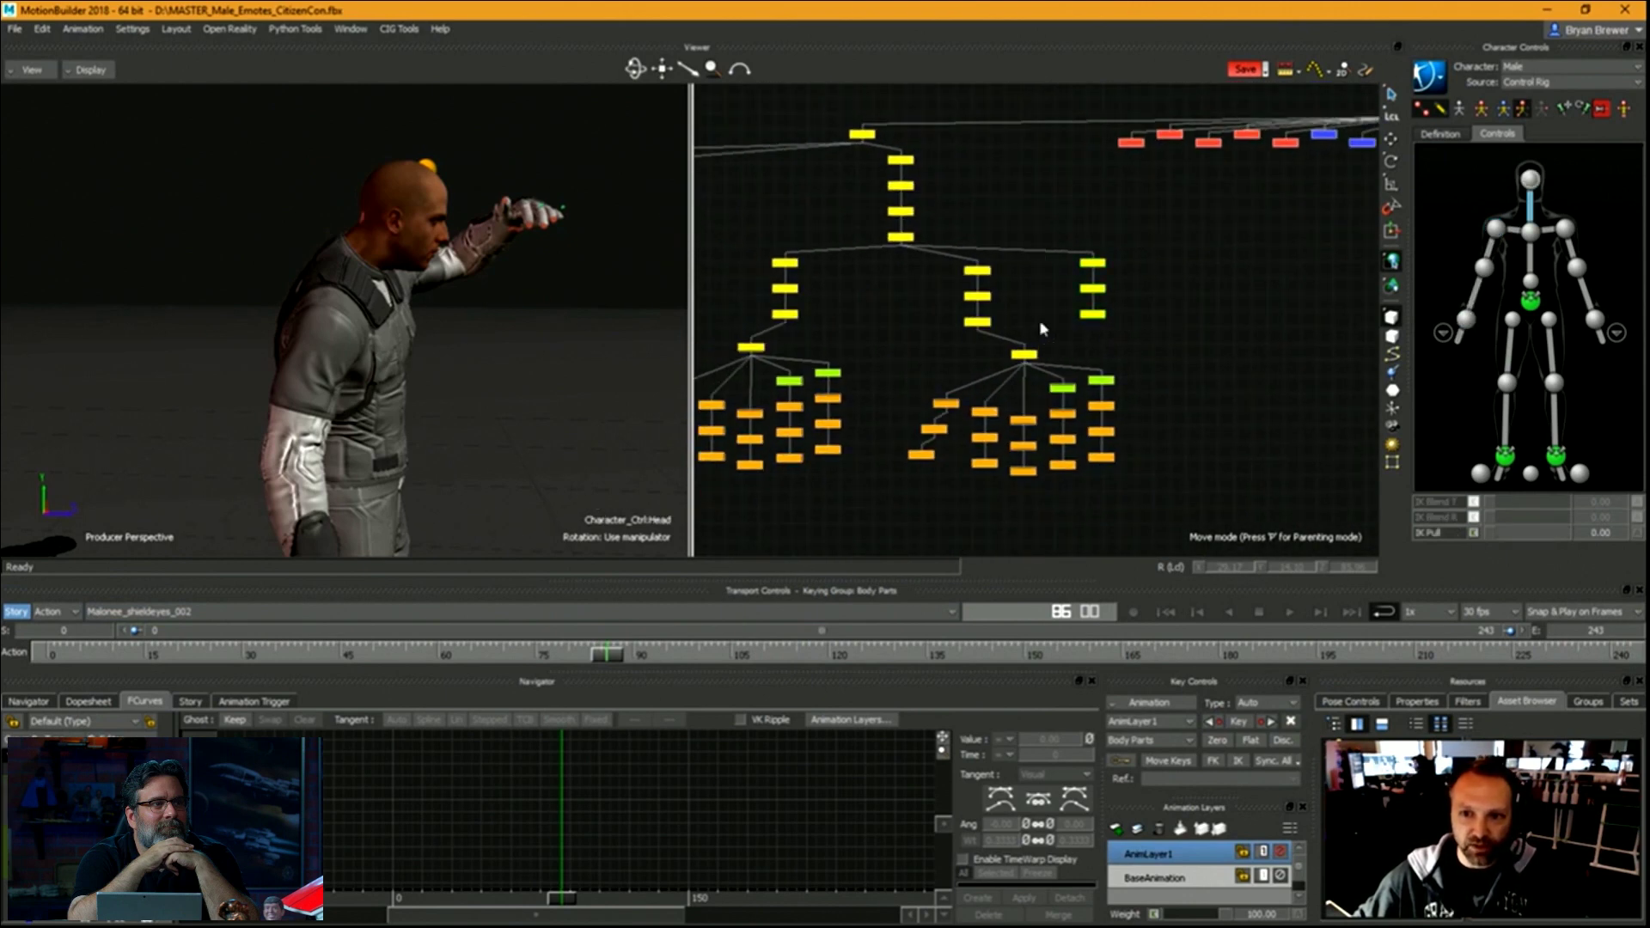
key("r")
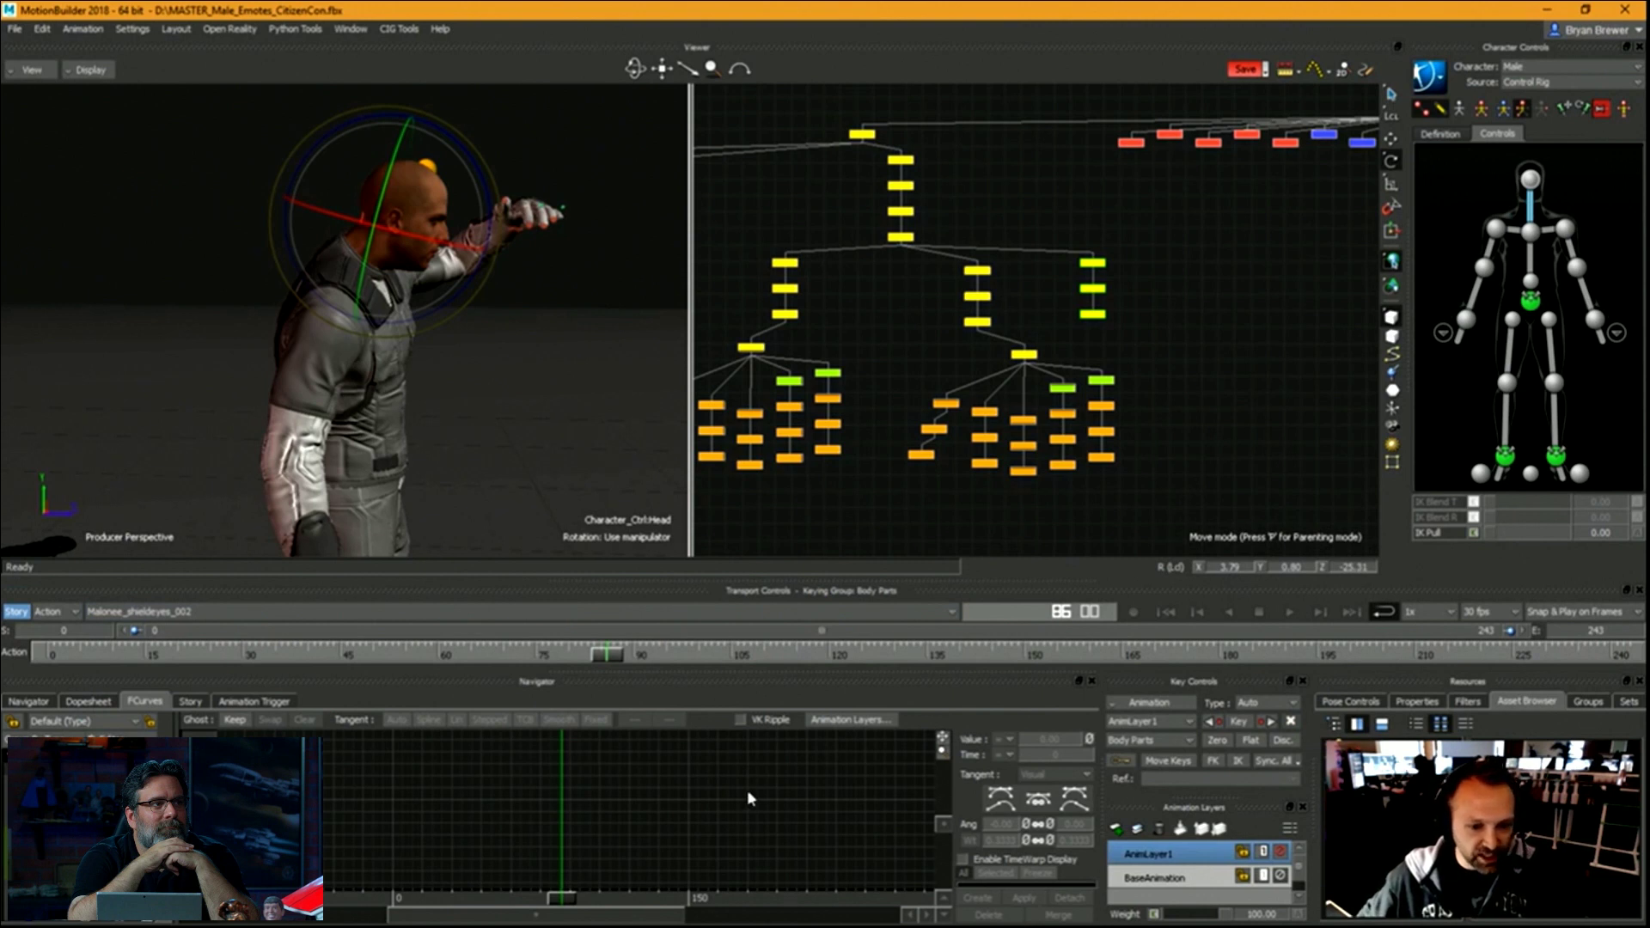
left_click(1147, 876)
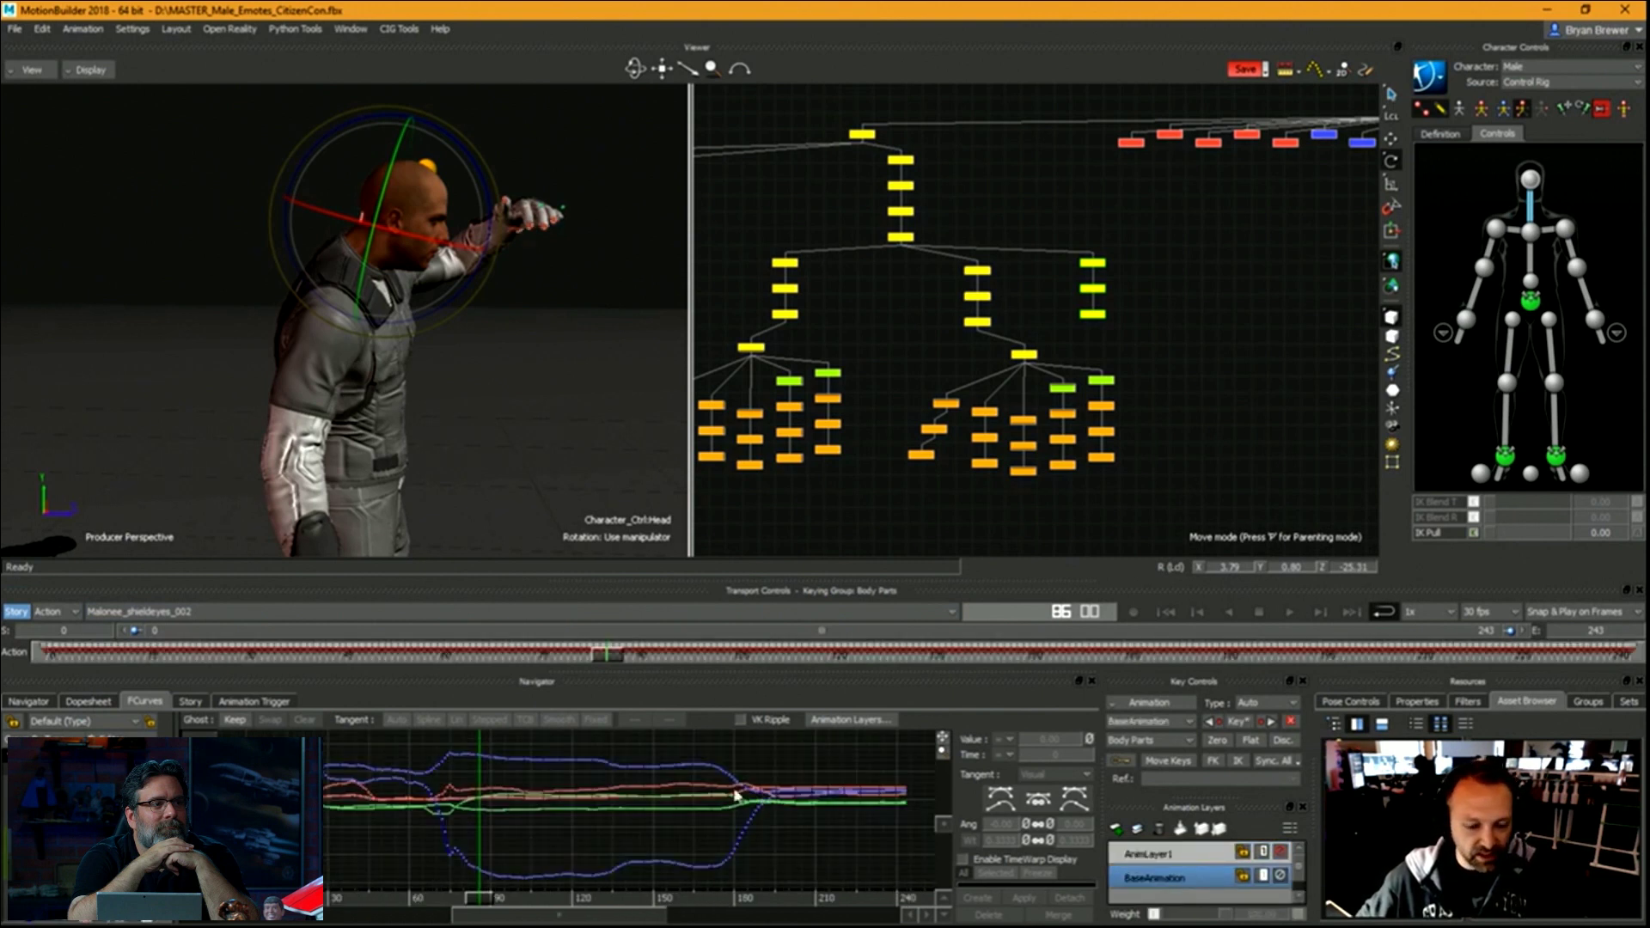
left_click_drag(362, 755, 928, 857)
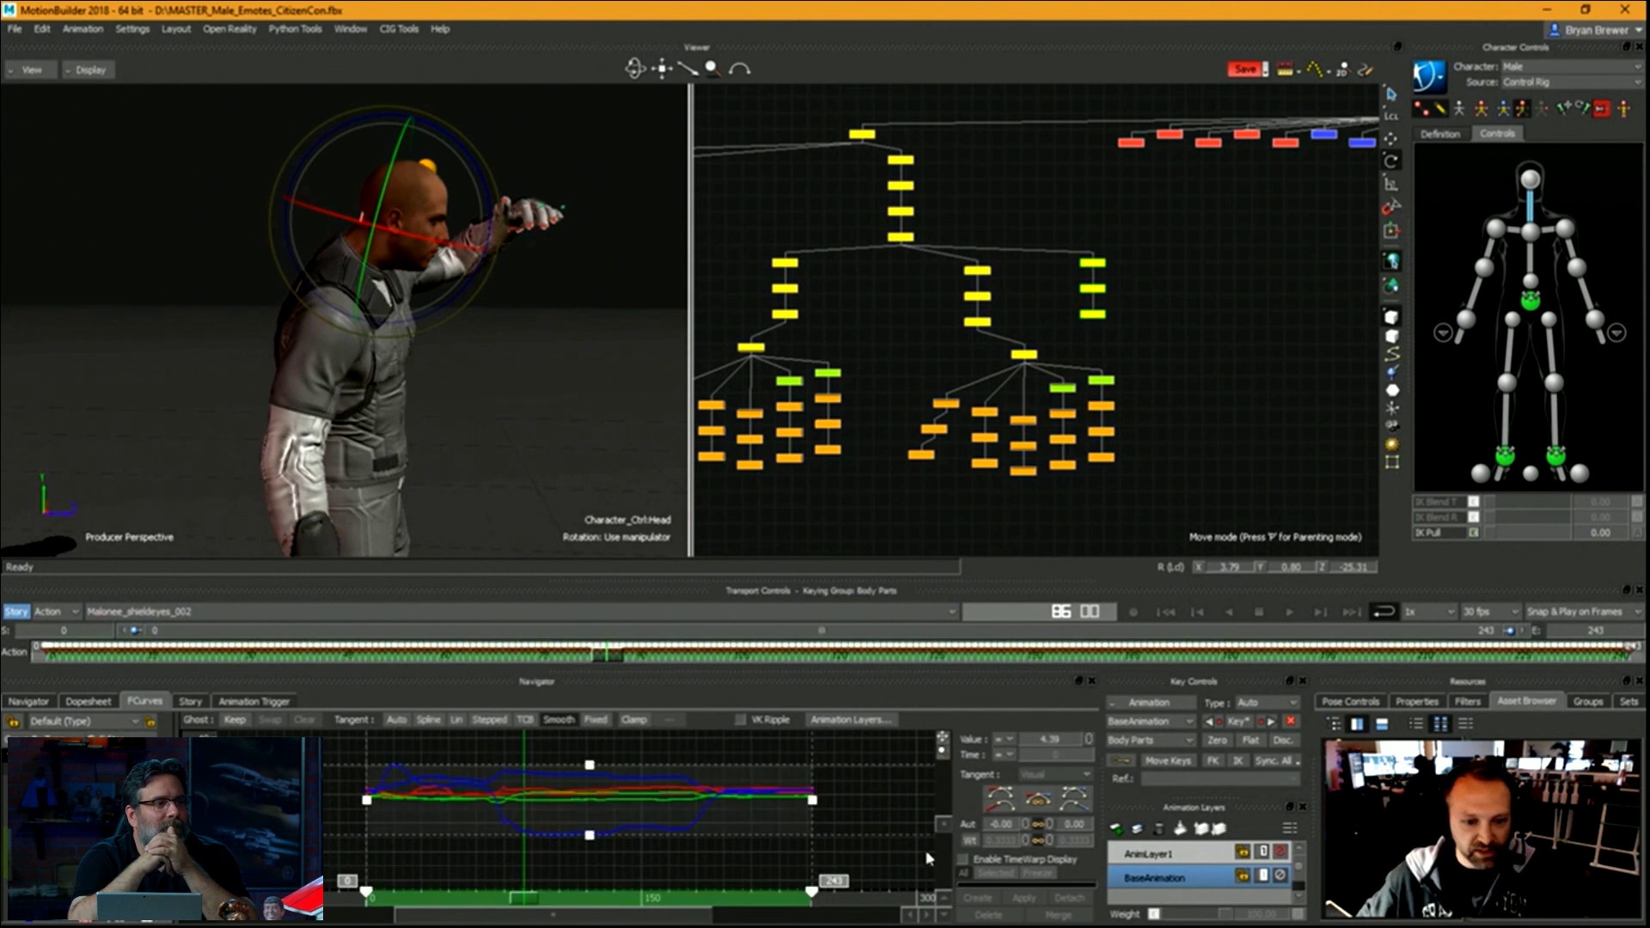
left_click(1089, 739)
left_click(890, 810)
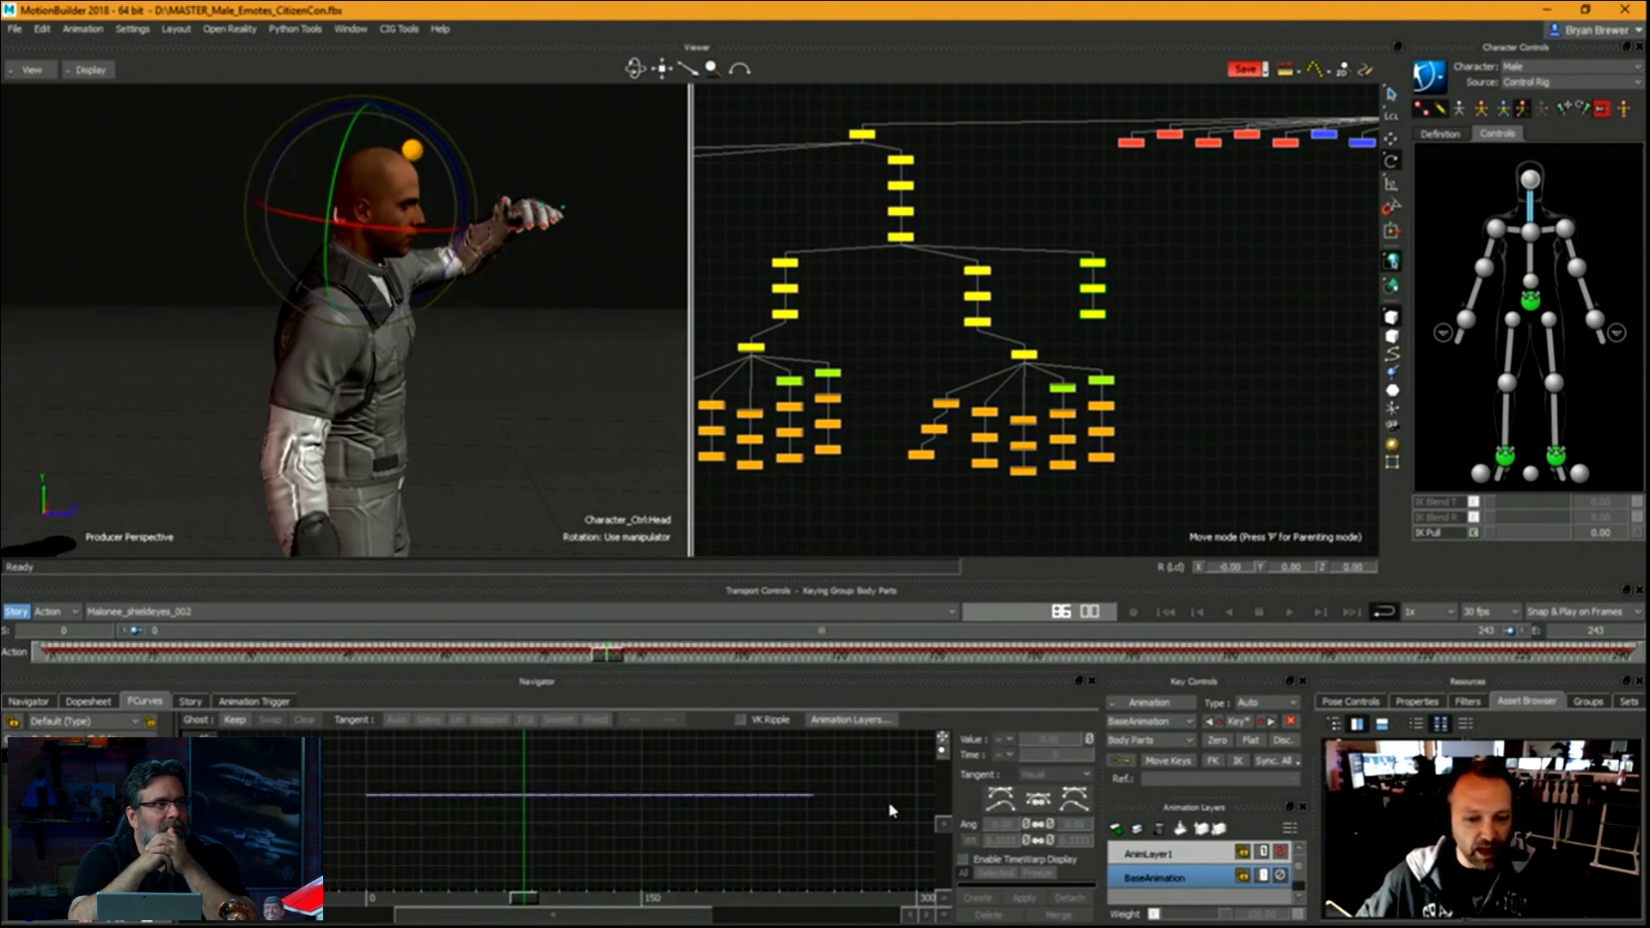
Scrub to frame 114 and reselect the head FK chain in the schematic to examine the head pose and its curves.
scroll(997, 467, "down", 3)
left_click(525, 547)
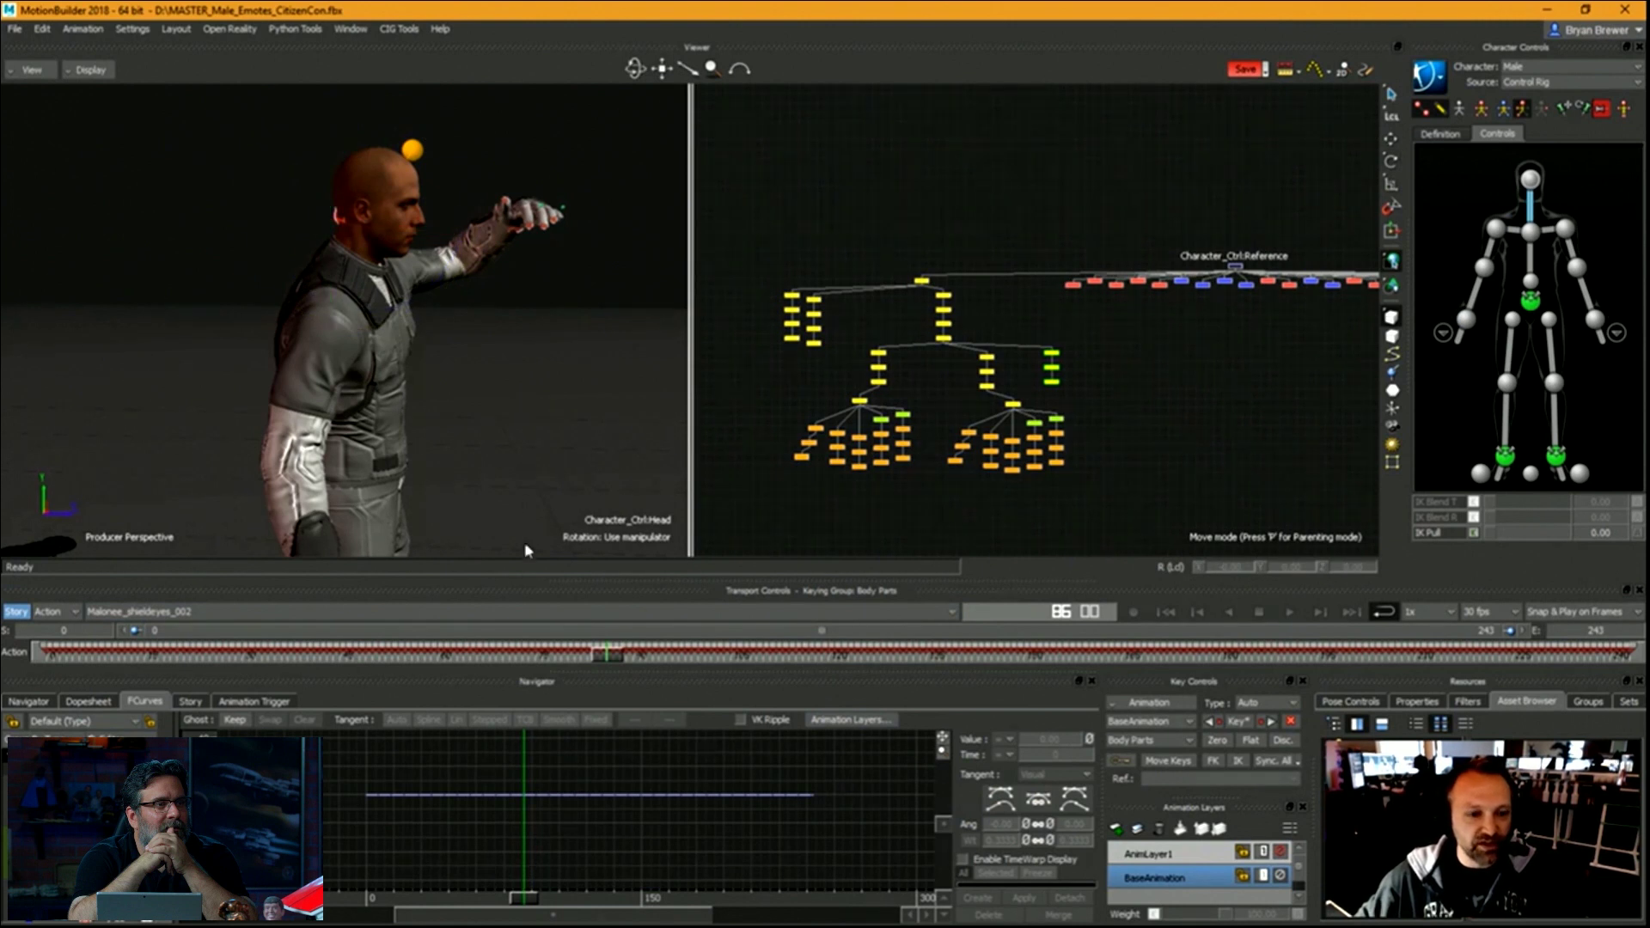
left_click_drag(615, 660, 791, 669)
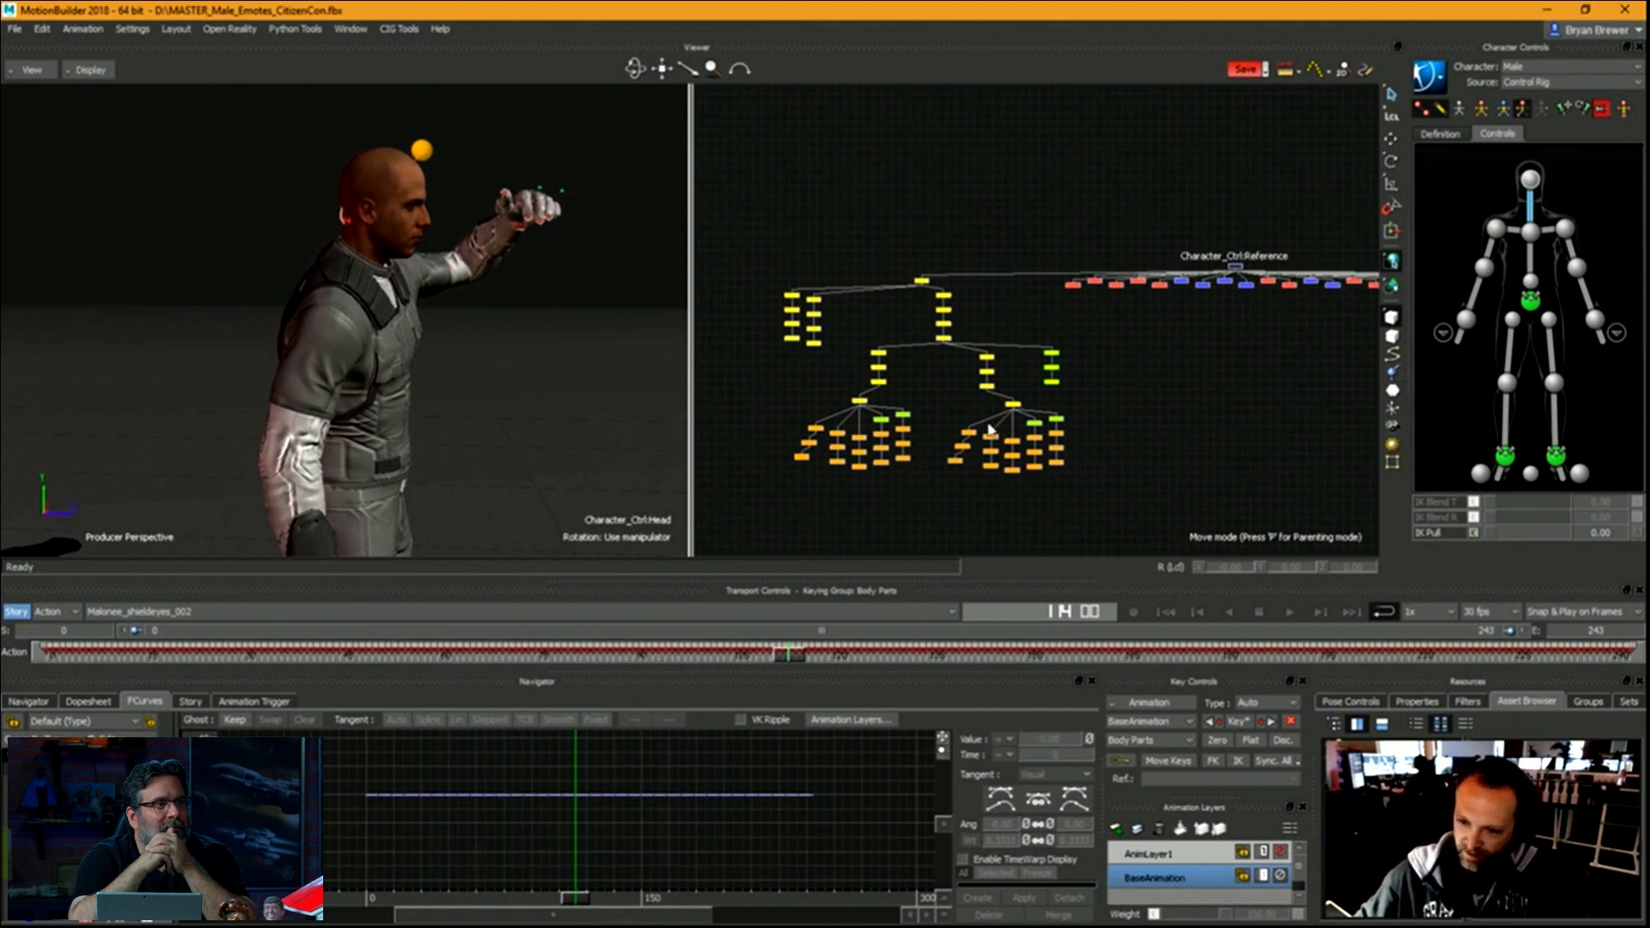
left_click_drag(547, 452, 485, 436, "ctrl+shift")
left_click(1259, 178)
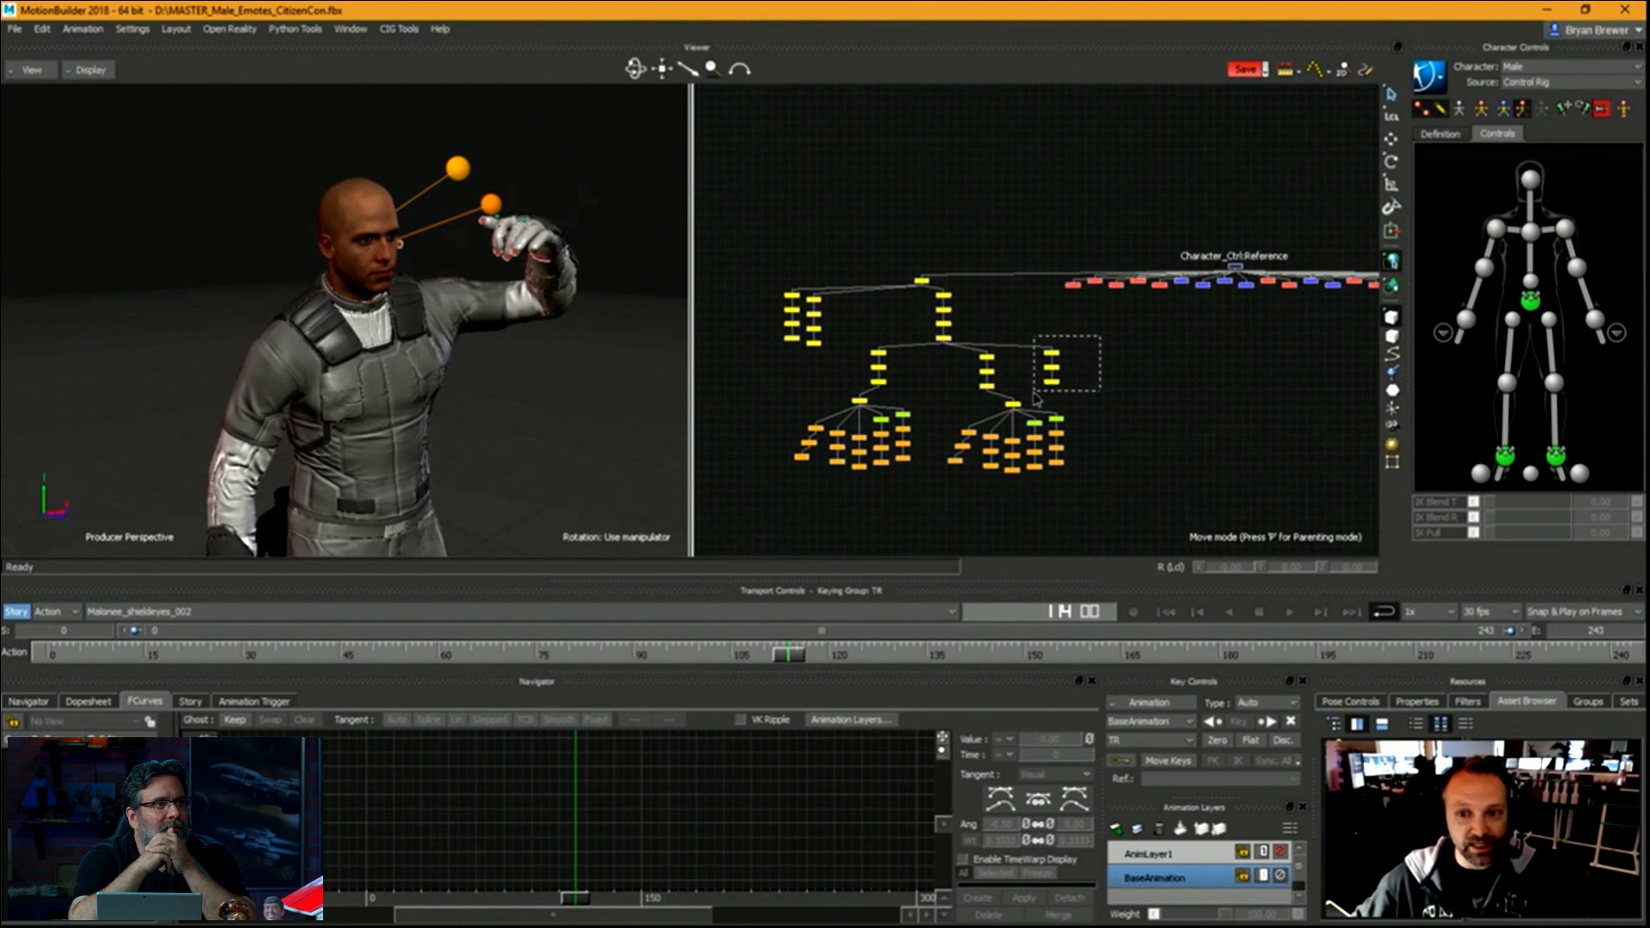
left_click_drag(1035, 393, 1063, 379)
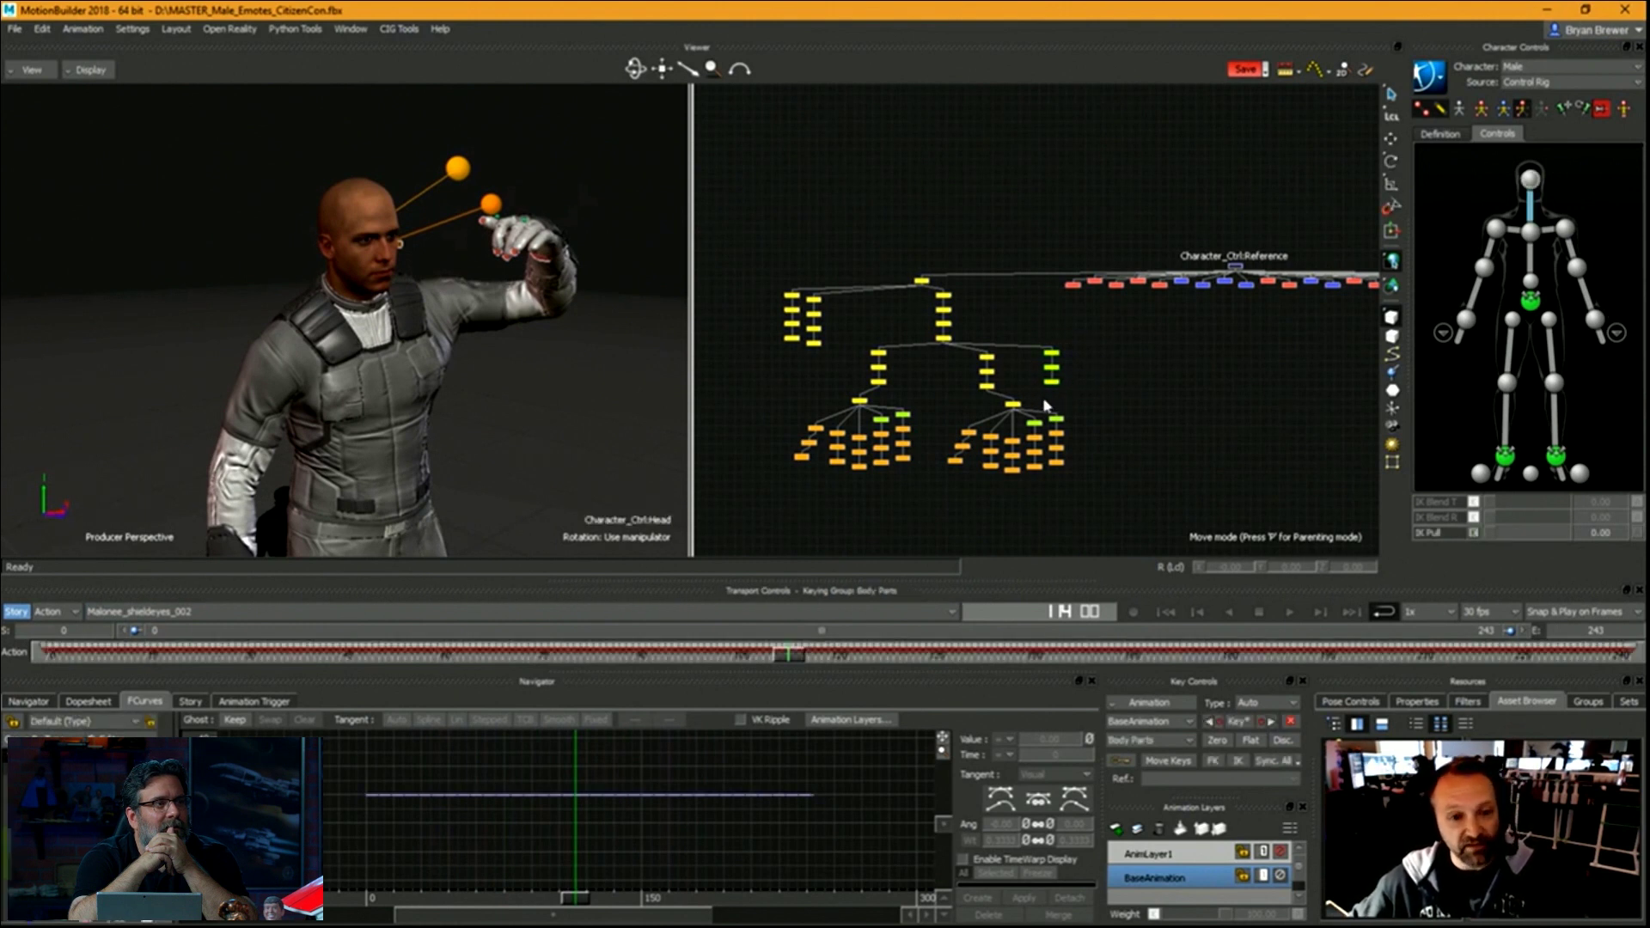
Set the head effector's IK Blend R to 100.
left_click(1539, 181)
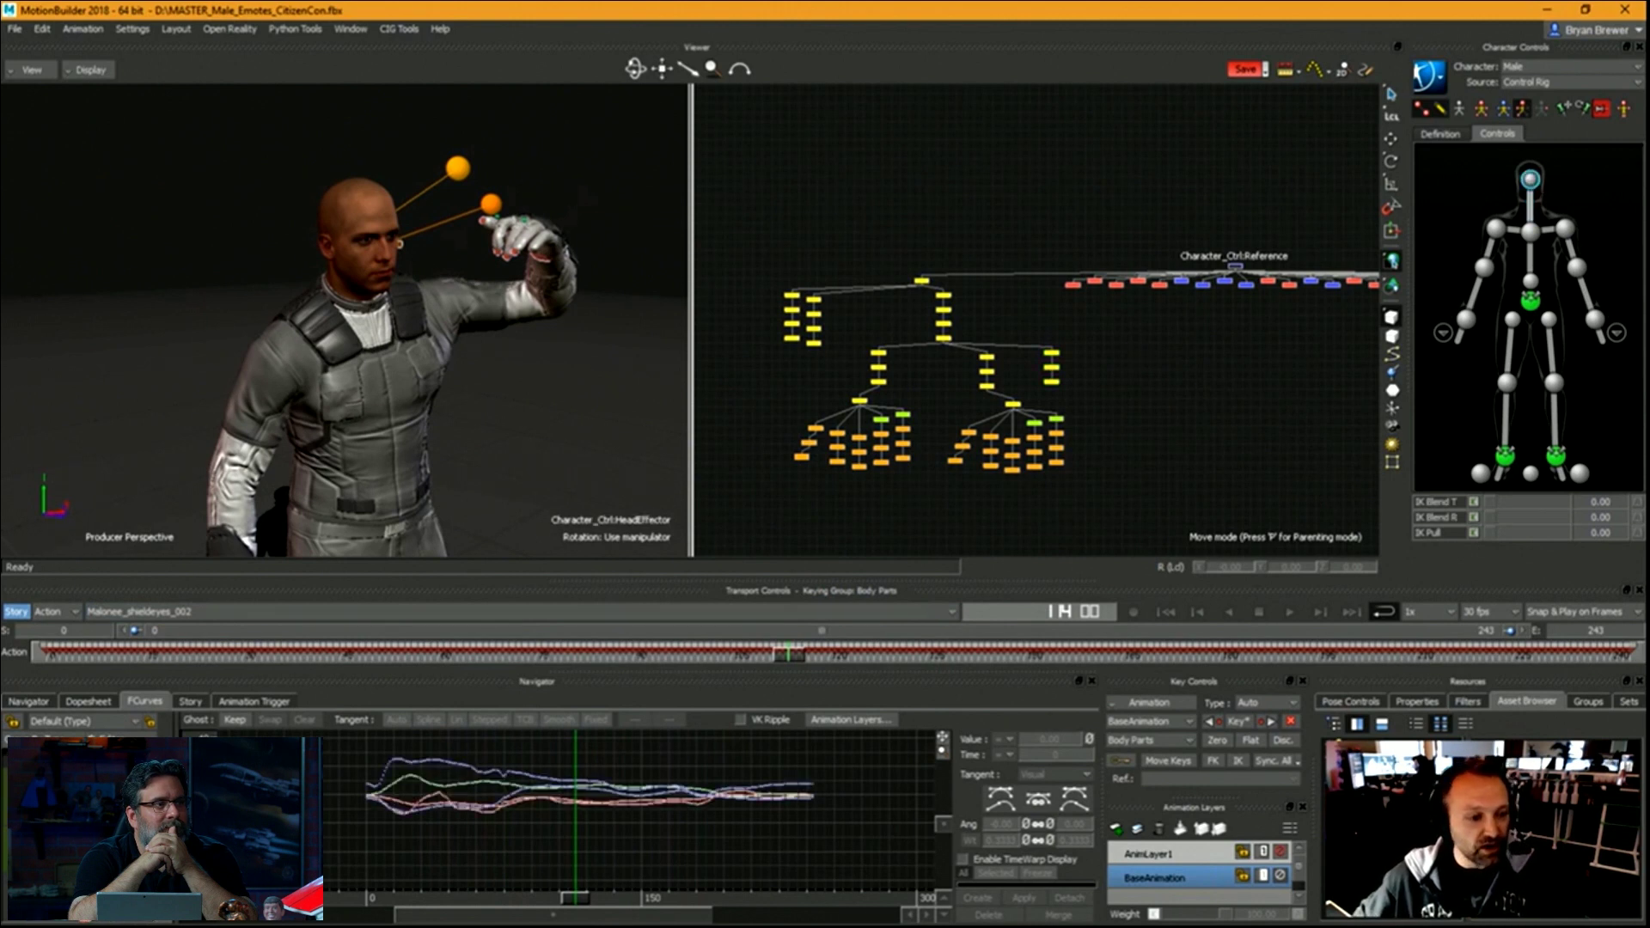
left_click_drag(507, 795, 511, 797, "shift")
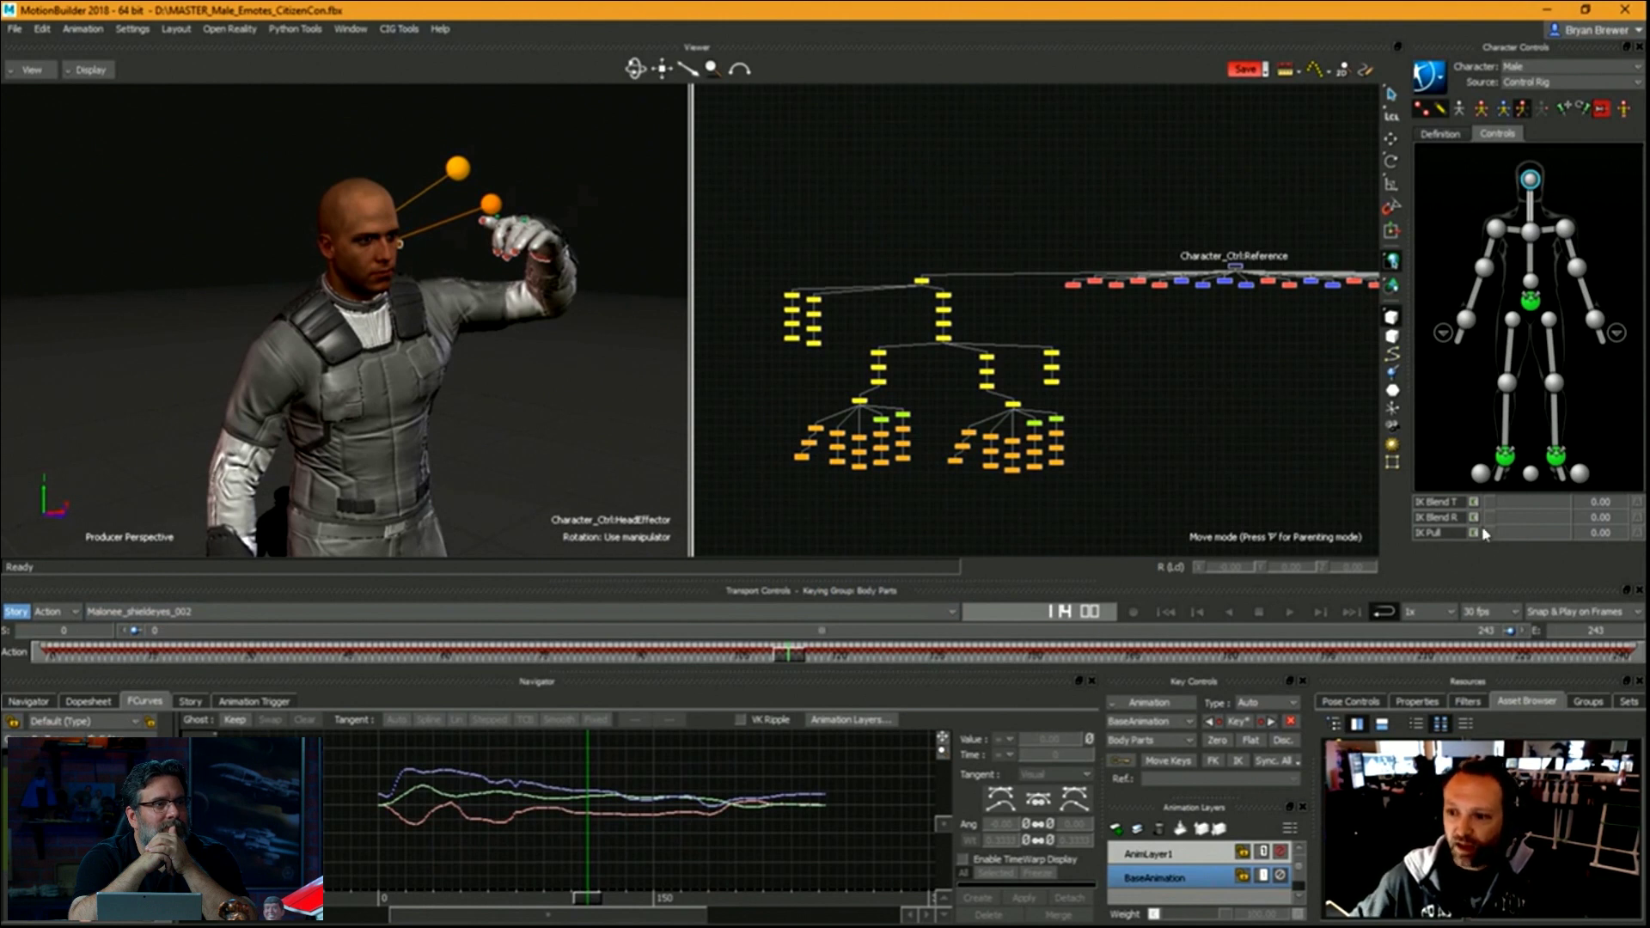
left_click_drag(1497, 522, 1573, 524)
Play the take from the side and replay it from frame 72 to review the head's motion.
left_click_drag(342, 373, 464, 404, "ctrl+shift")
key("space")
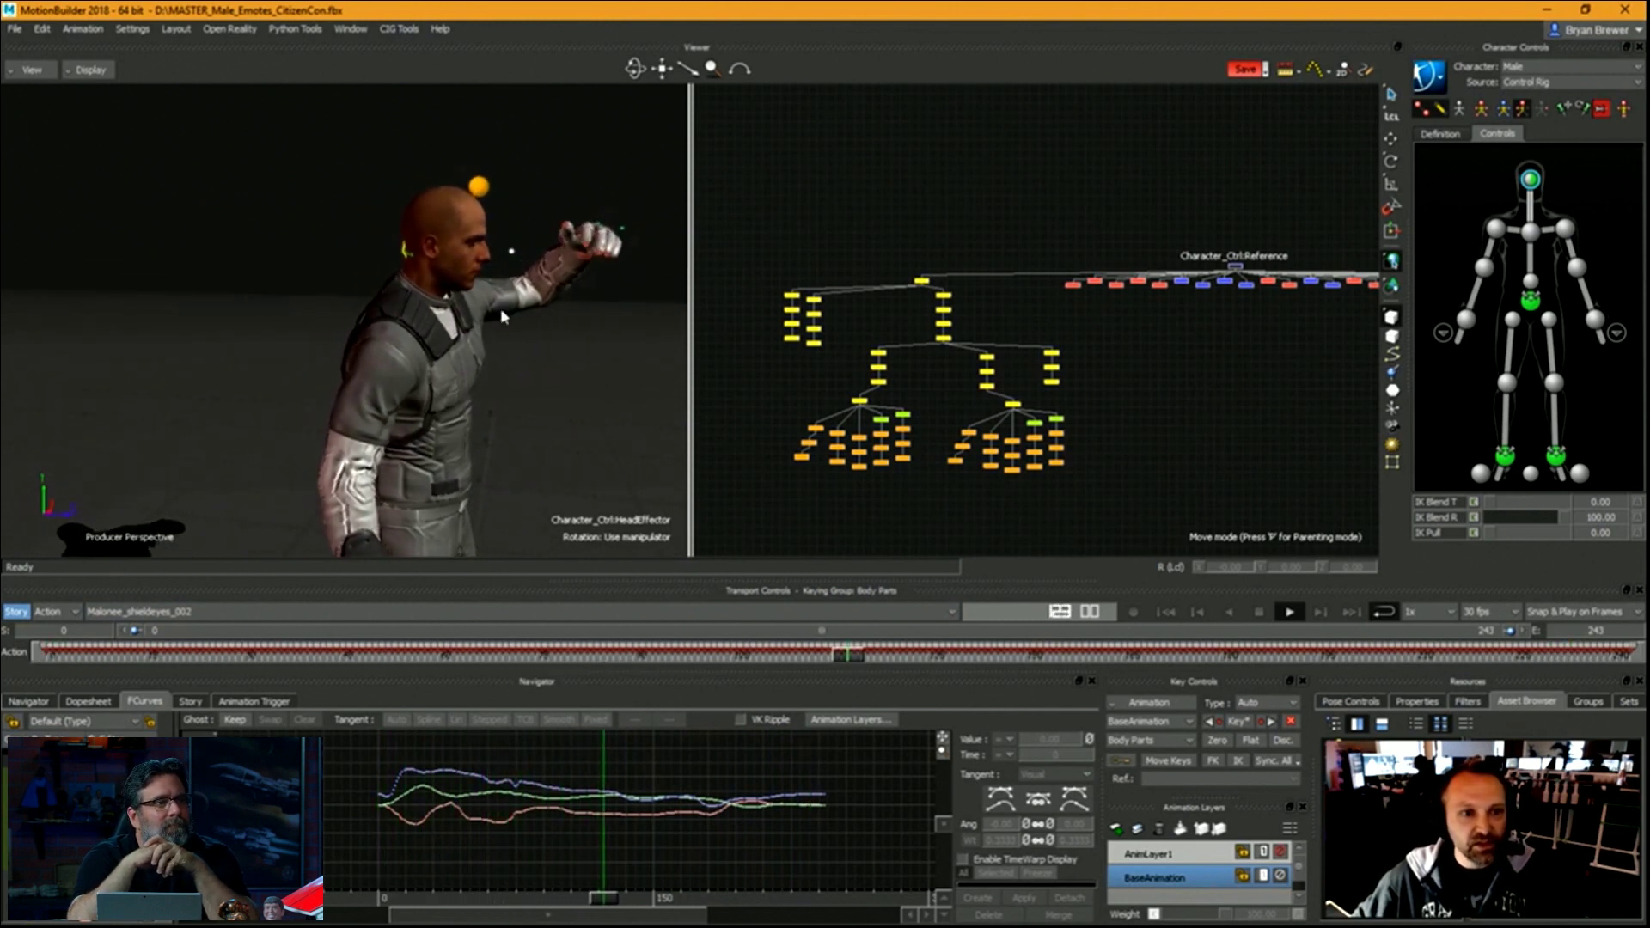
key("ctrl+space")
left_click_drag(628, 900, 502, 907)
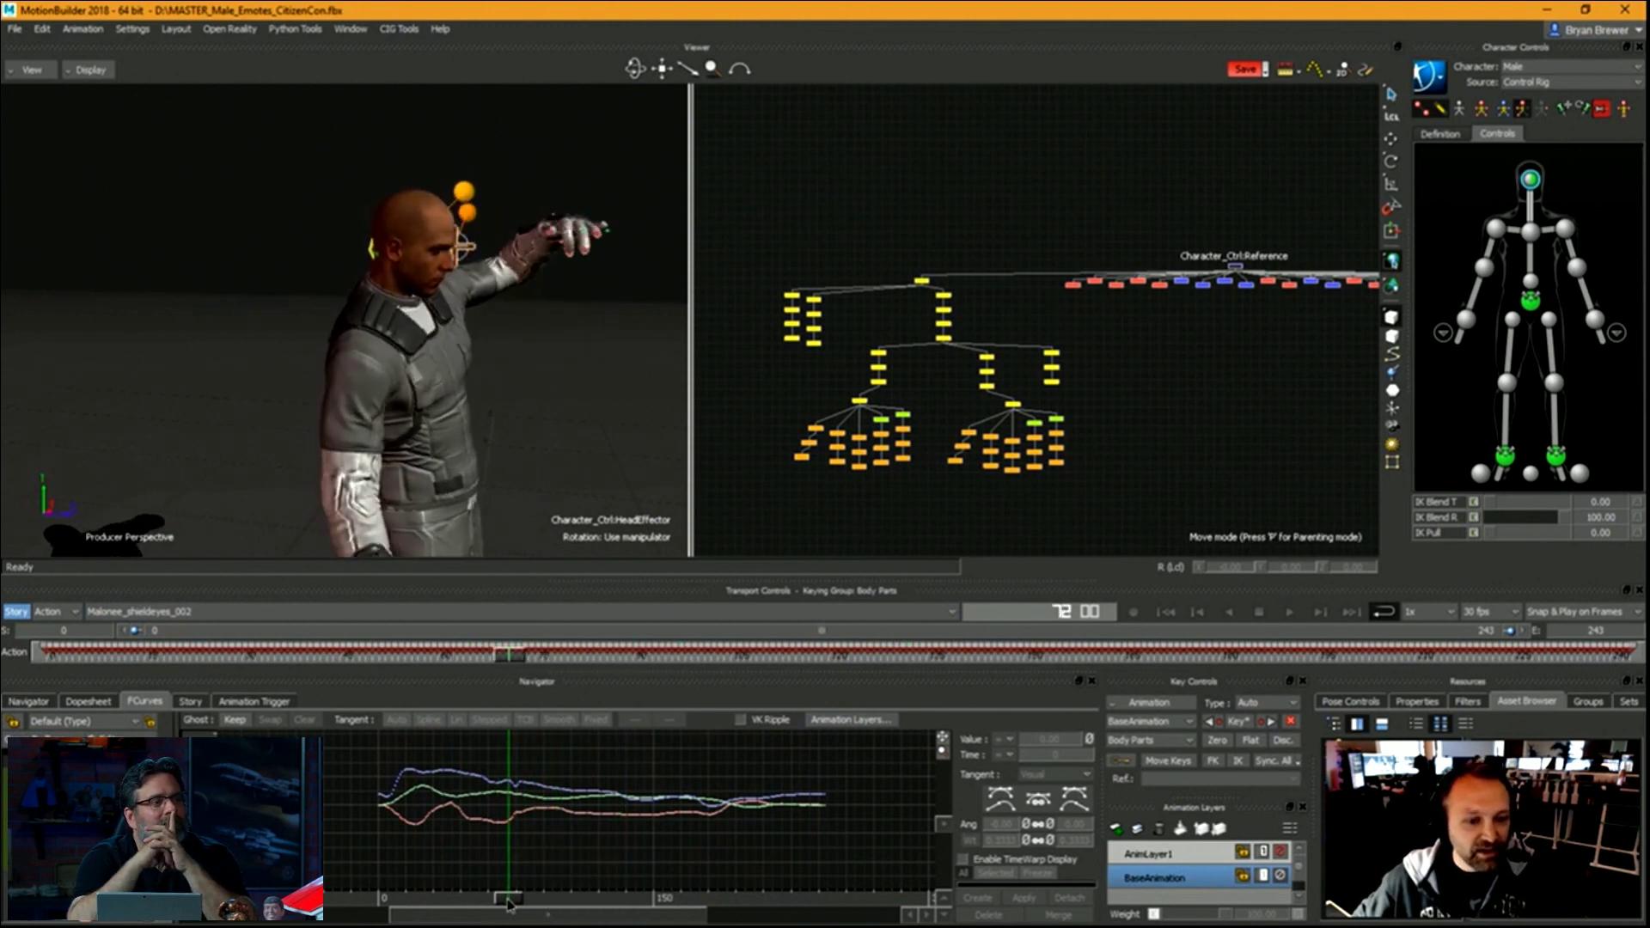
key("space")
key("space")
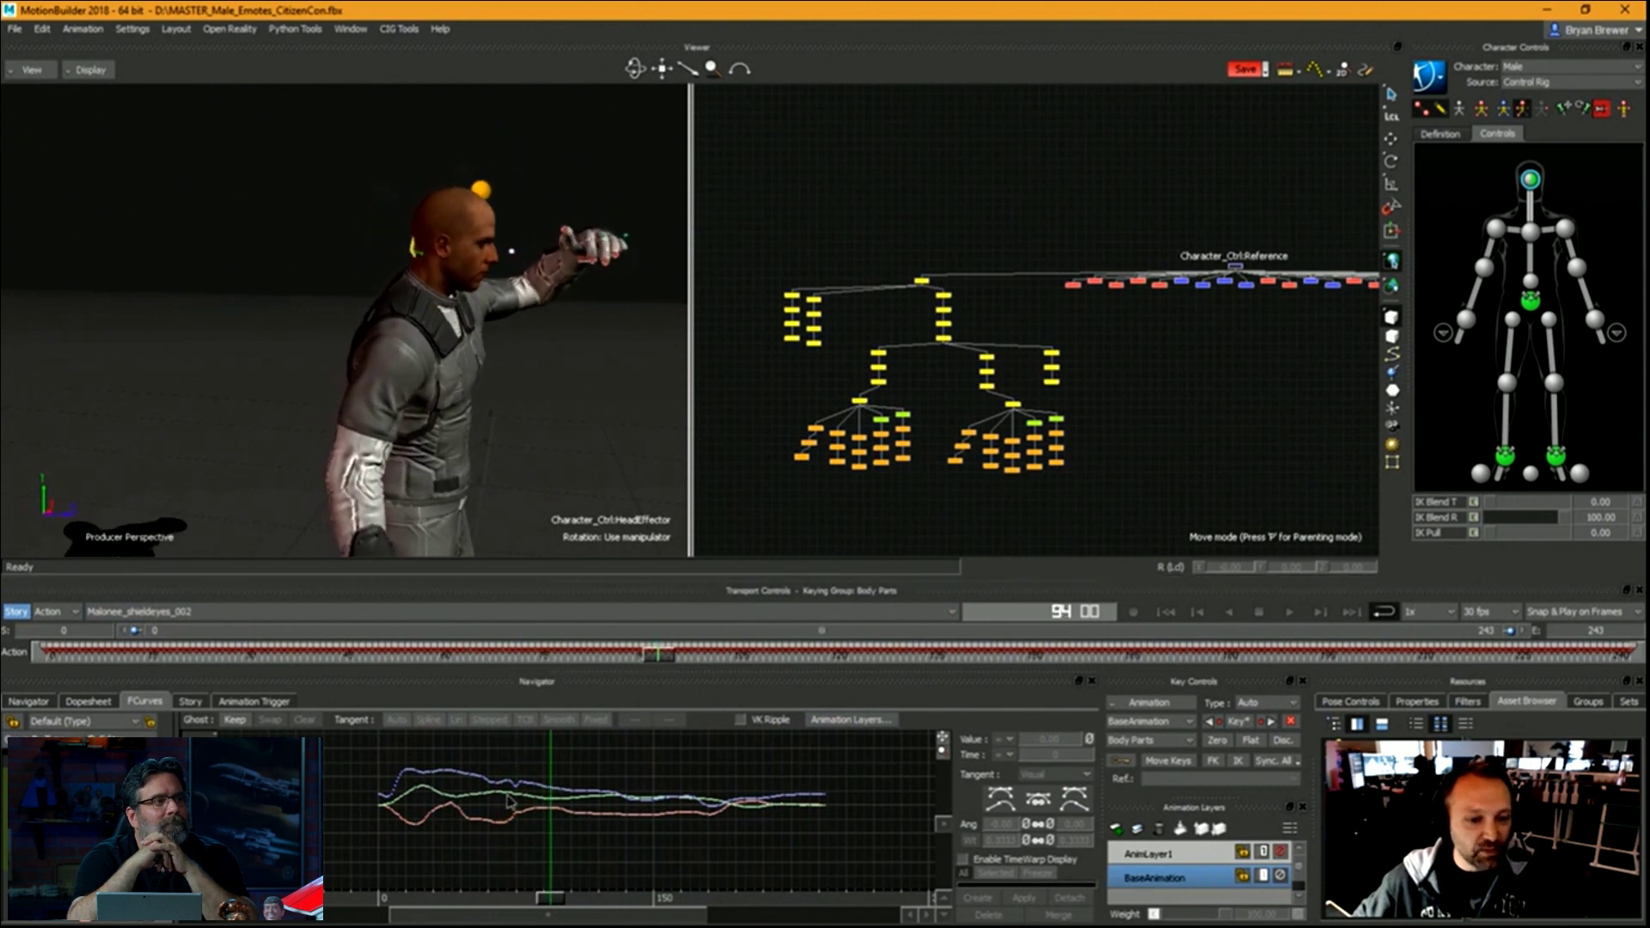
Delete the head effector's keys across the bump in its curves between about frames 70 and 77.
left_click_drag(511, 800, 691, 911, "ctrl")
left_click_drag(535, 835, 586, 772, "ctrl")
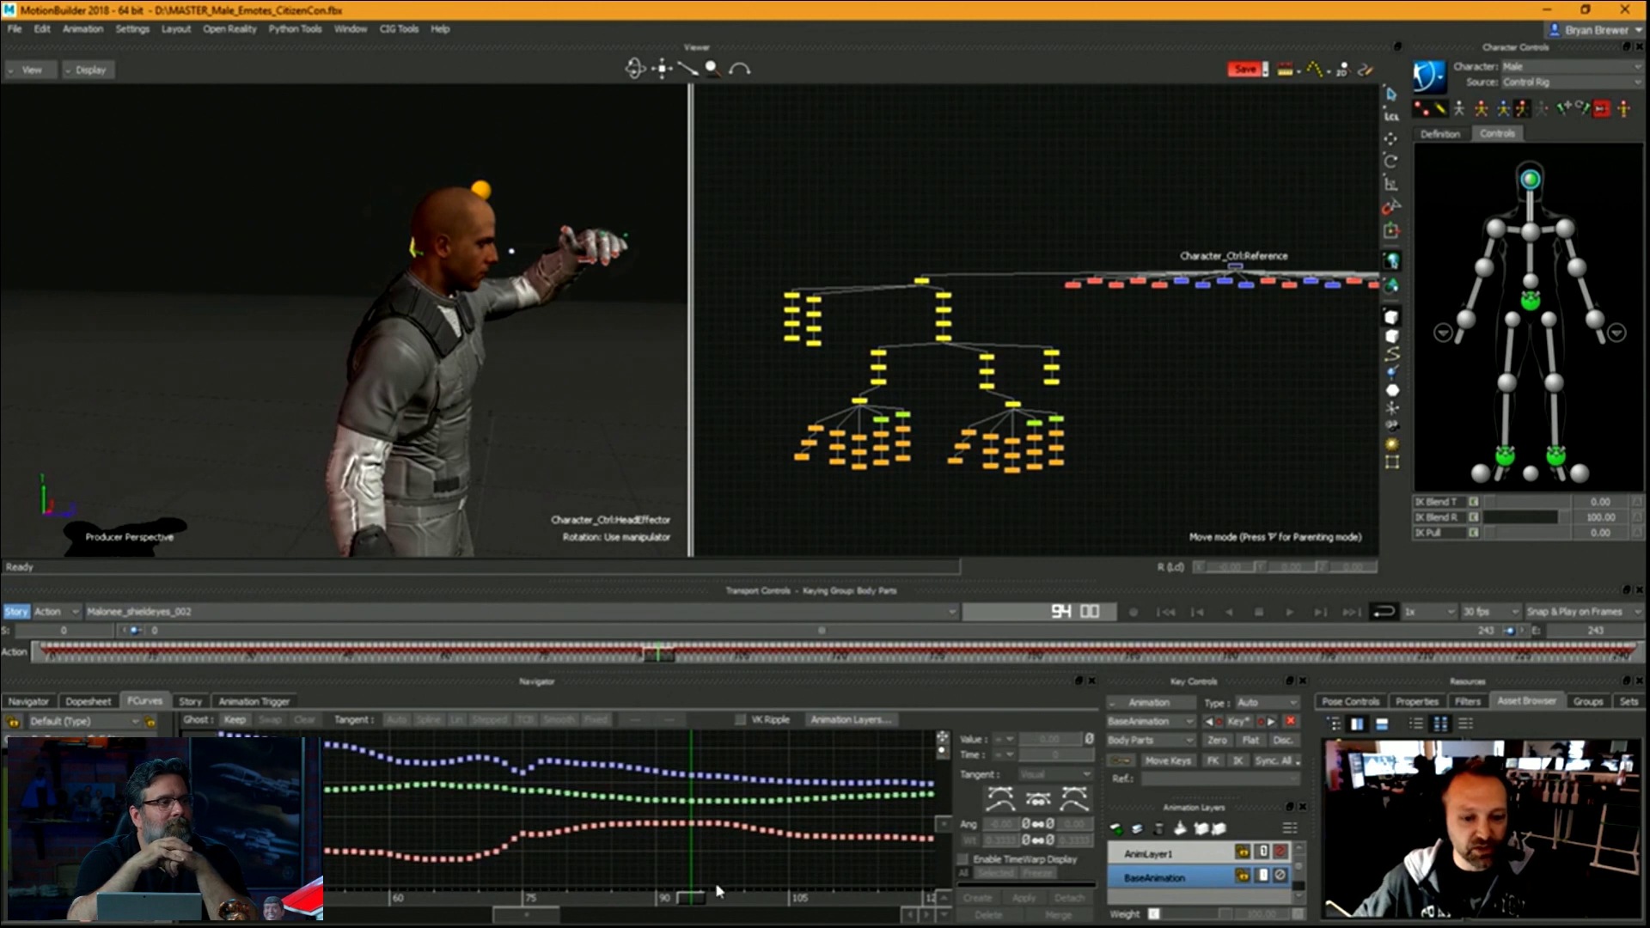
left_click_drag(694, 903, 469, 897)
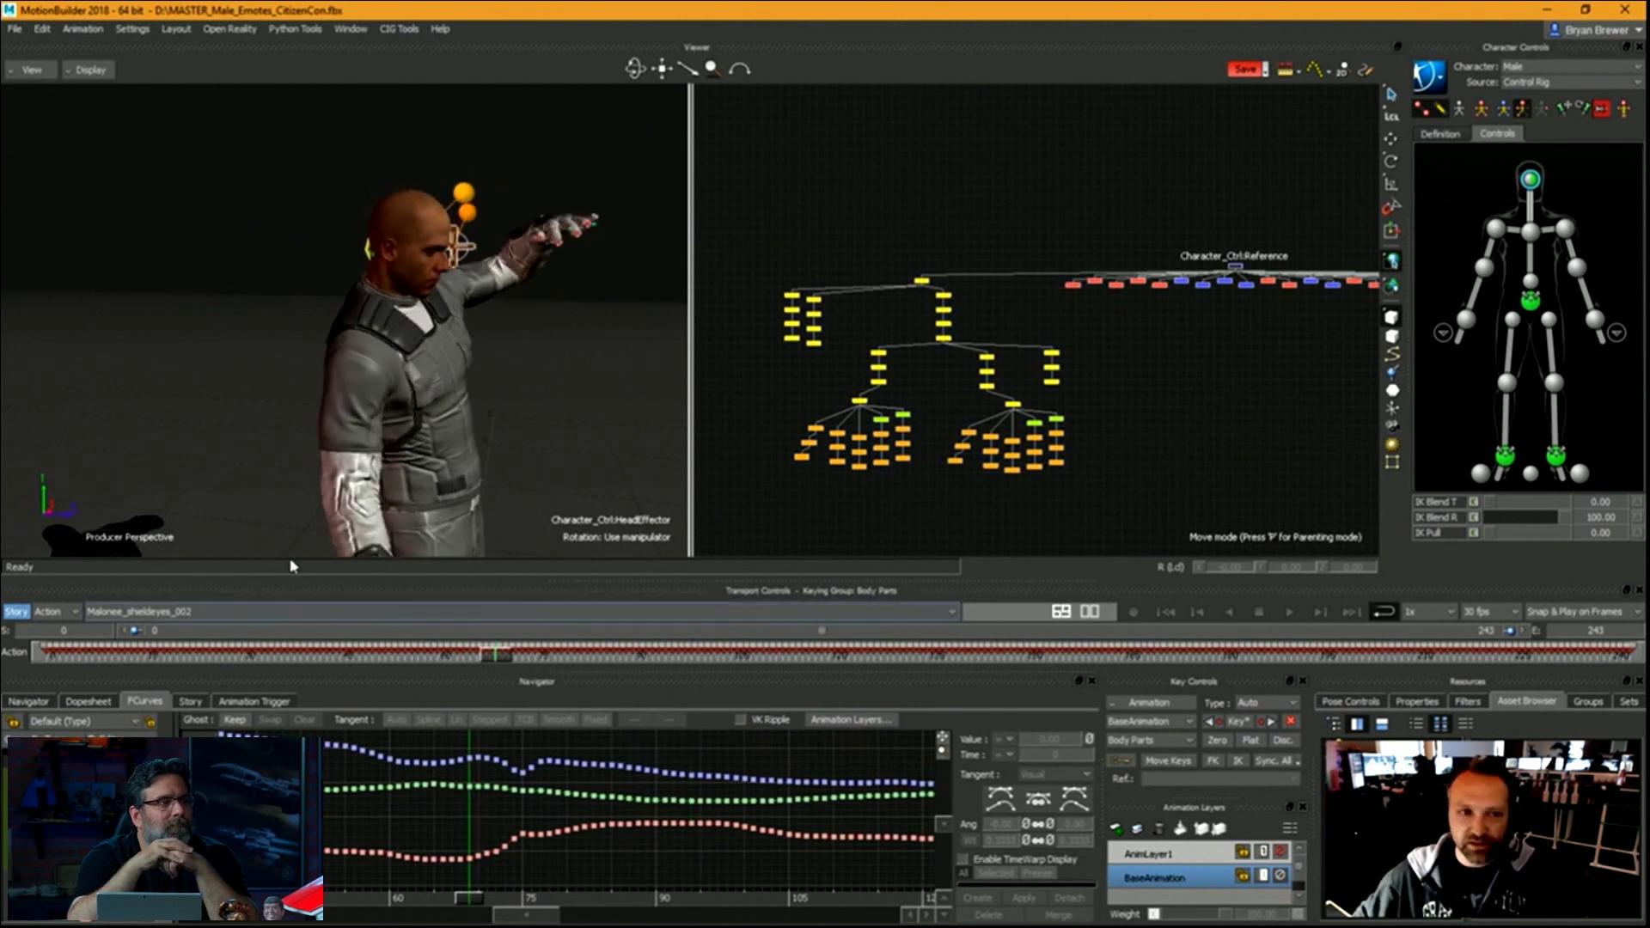
key("space")
key("space")
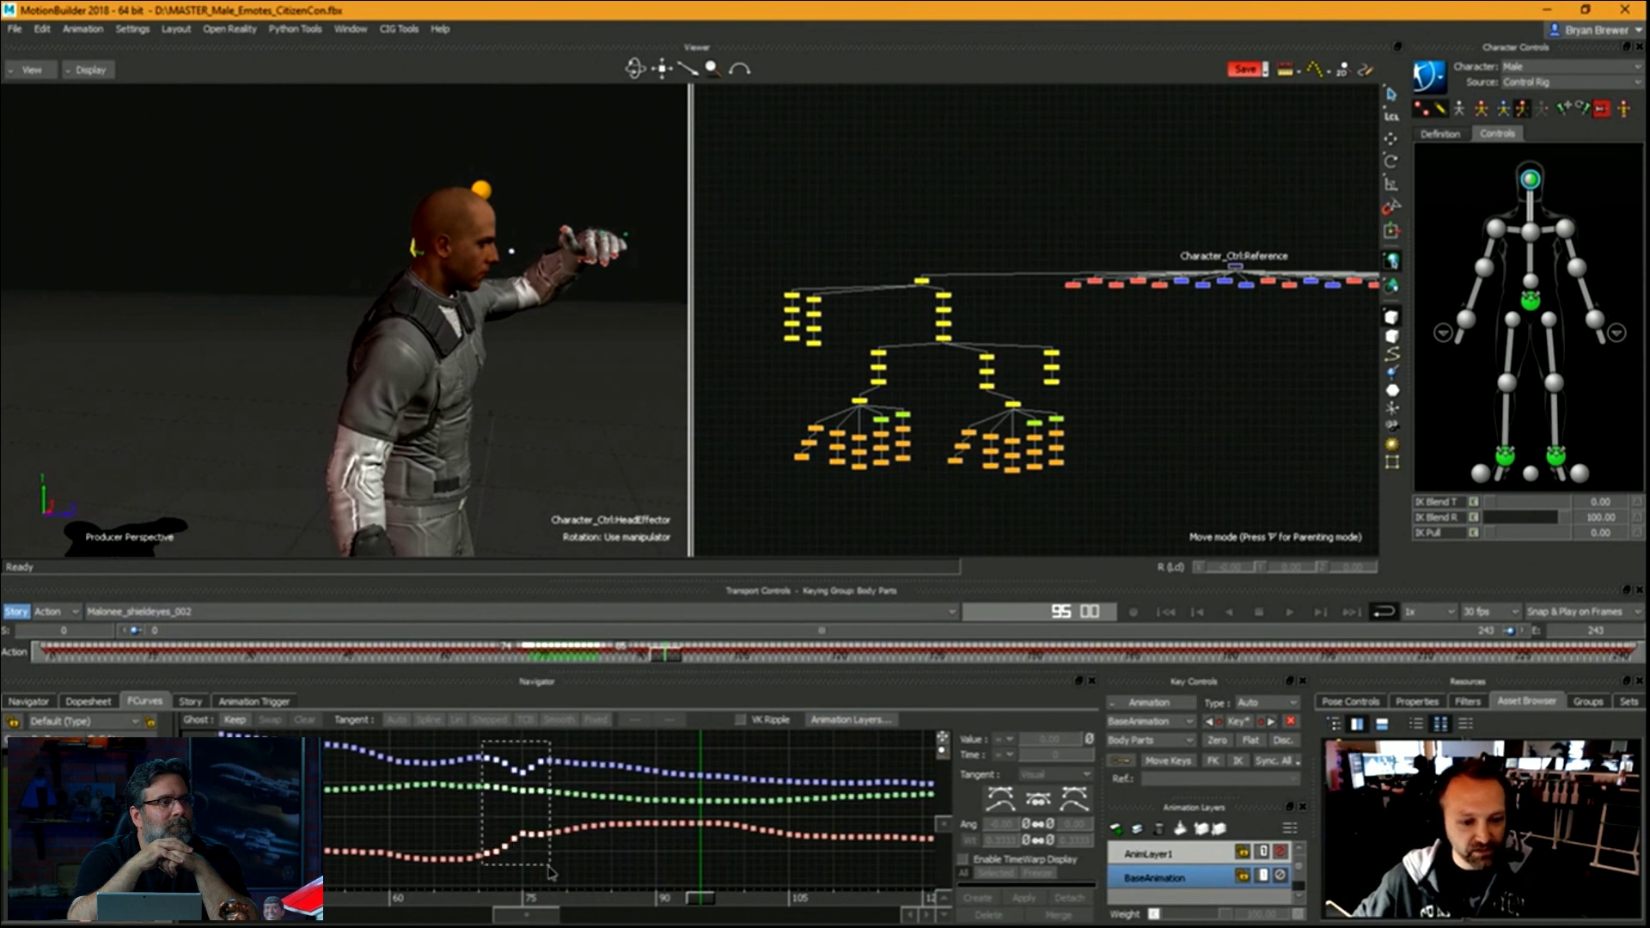
left_click_drag(550, 872, 555, 852)
key("Delete")
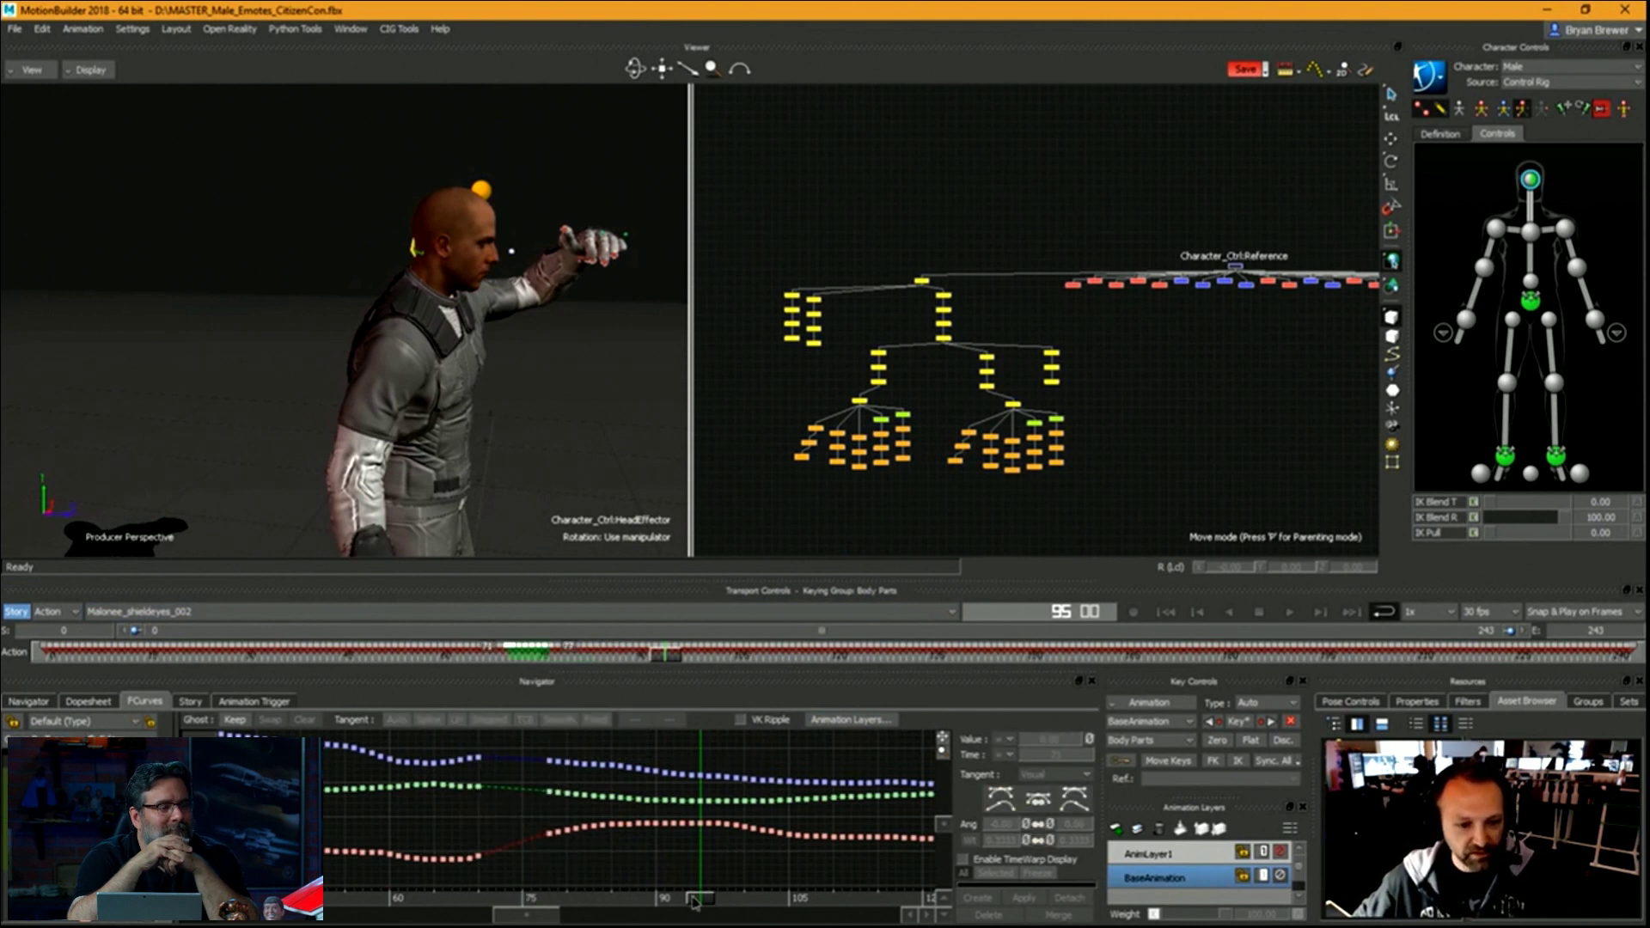
Scrub back to before the deleted head keys and play the take through frame 200 to review the smoothed motion.
left_click_drag(694, 900, 395, 898)
key("space")
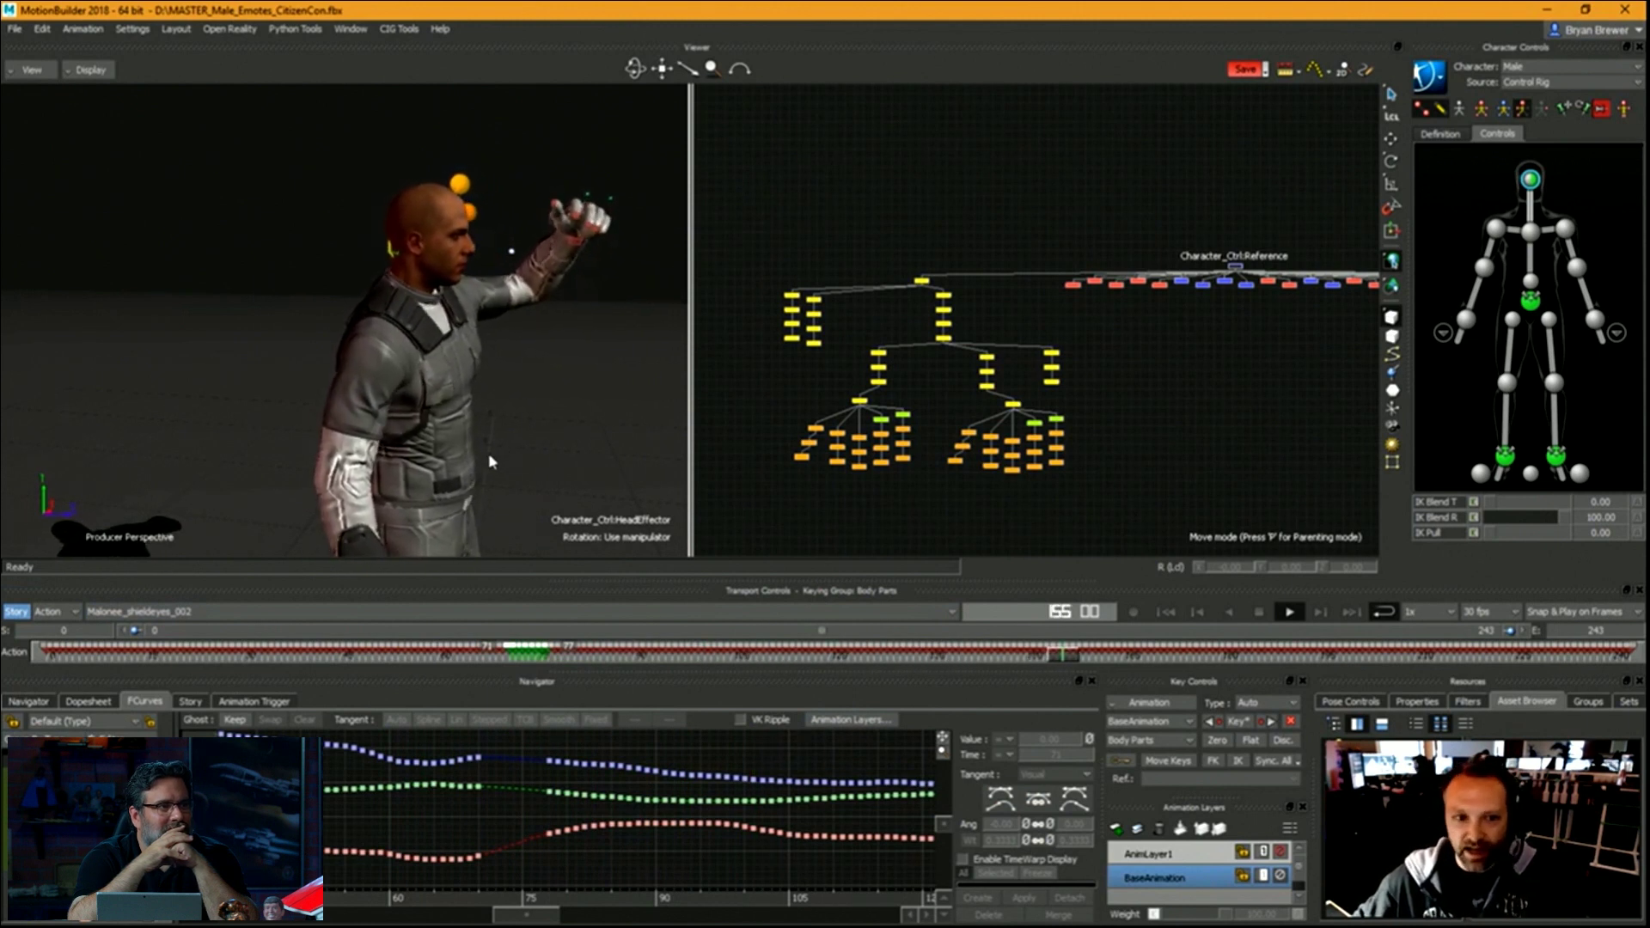
key("space")
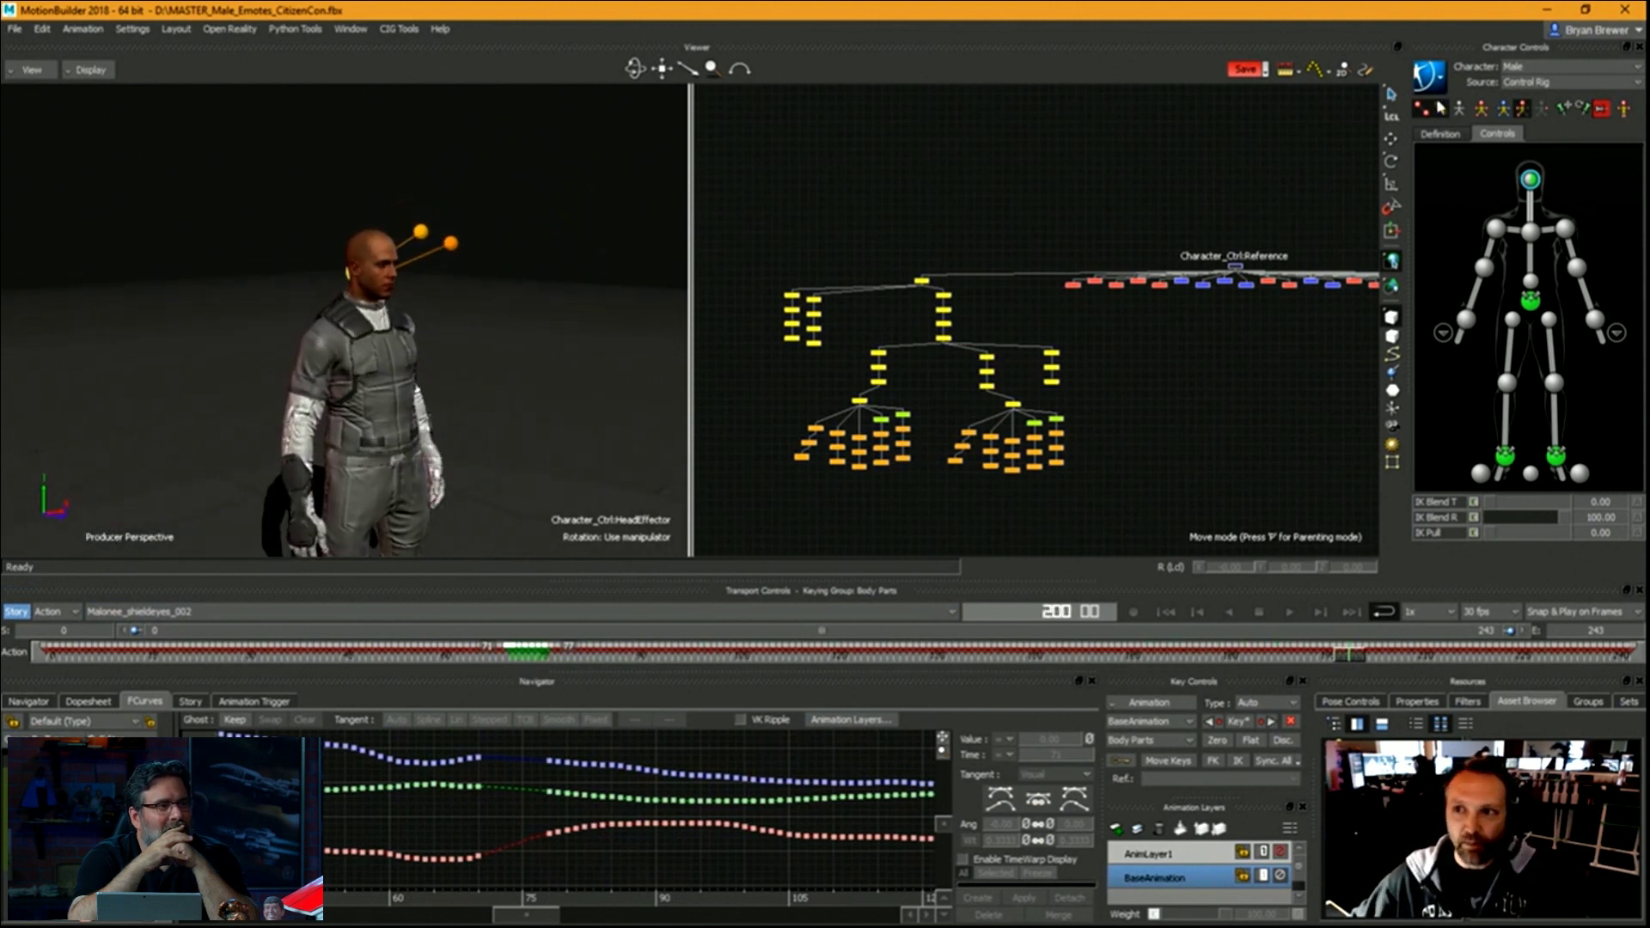
Bake the Male character's corrected head animation to the skeleton.
left_click(1426, 78)
mouse_move(1461, 168)
left_click(1341, 168)
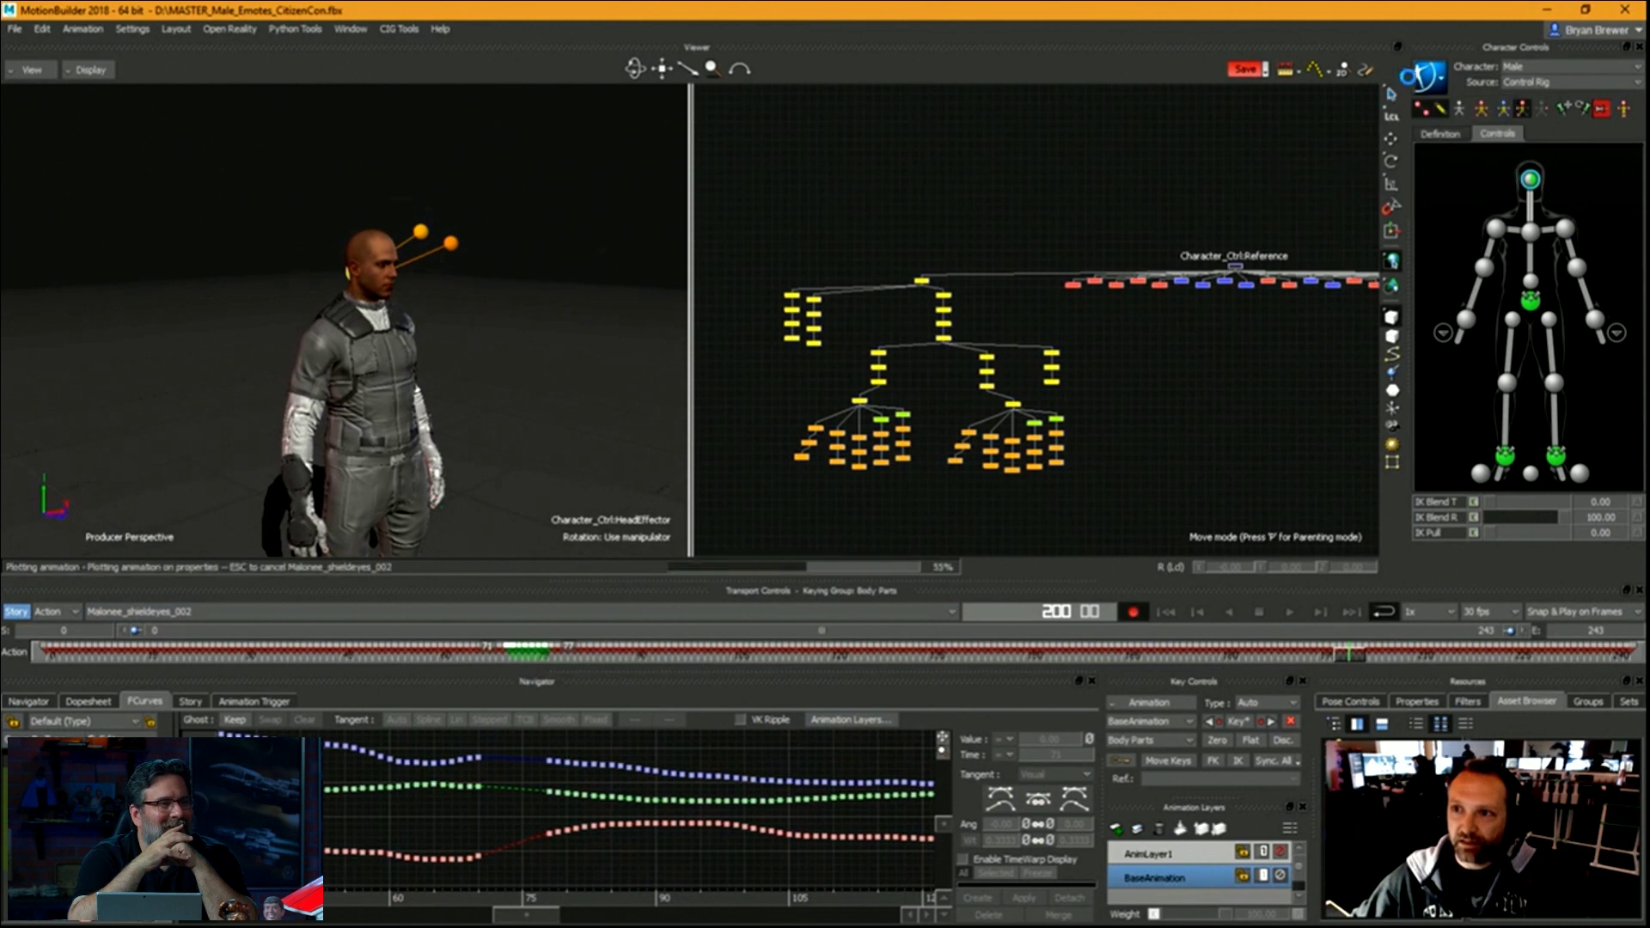
Bake the corrected skeleton animation back to the Male character's control rig.
left_click(1427, 77)
left_click(1358, 189)
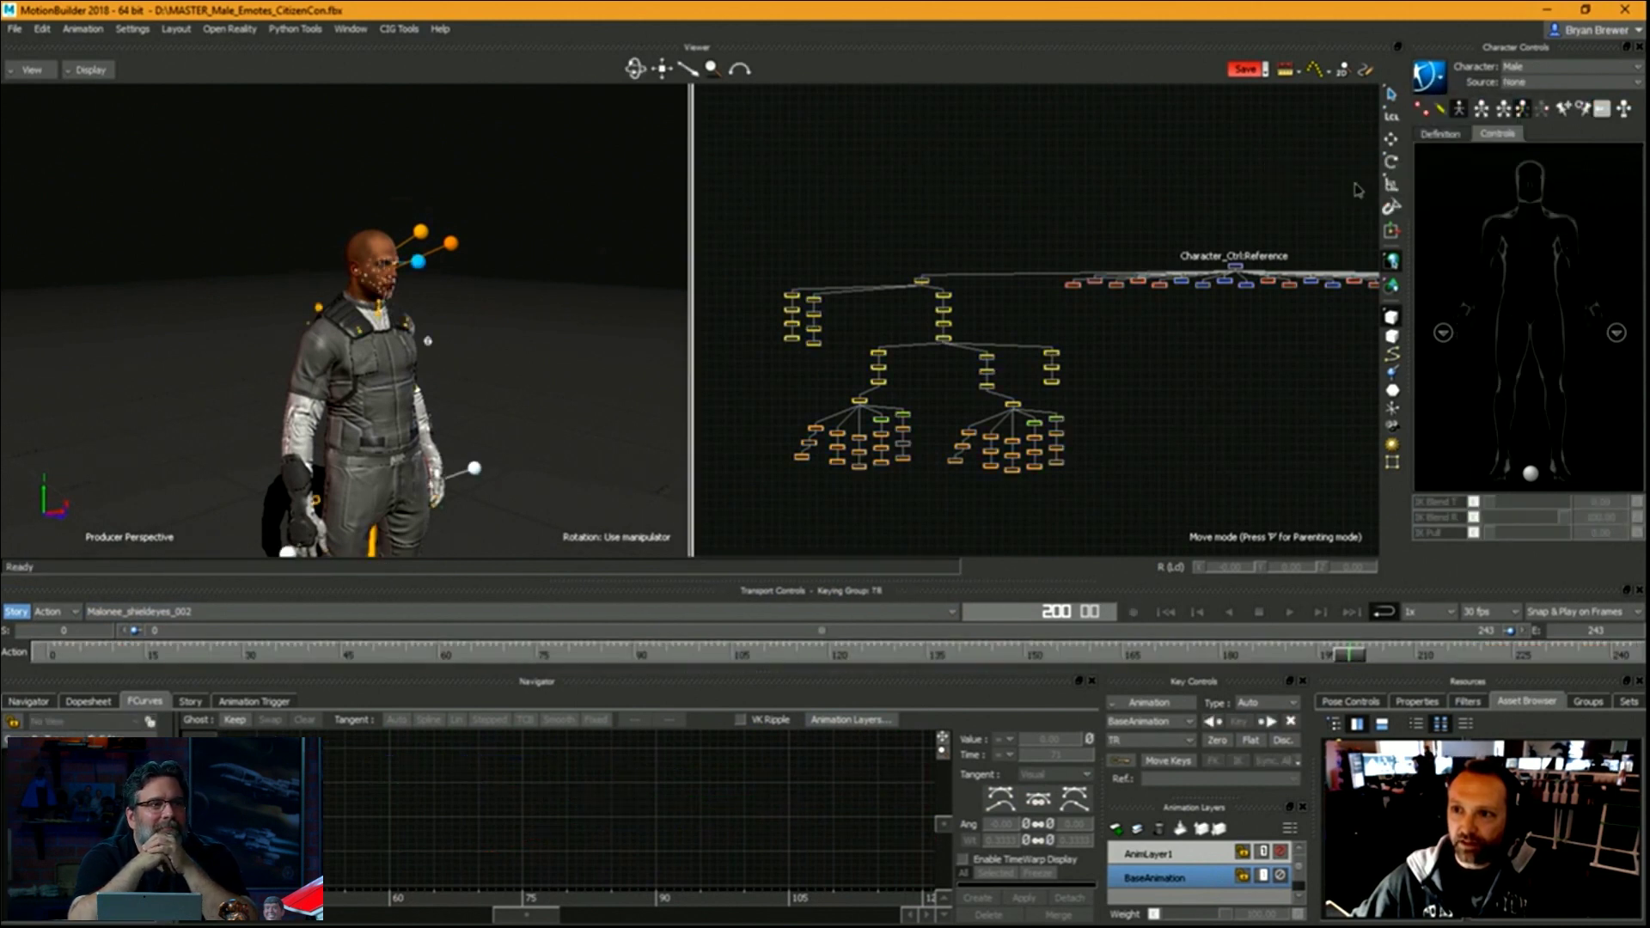
left_click(1419, 89)
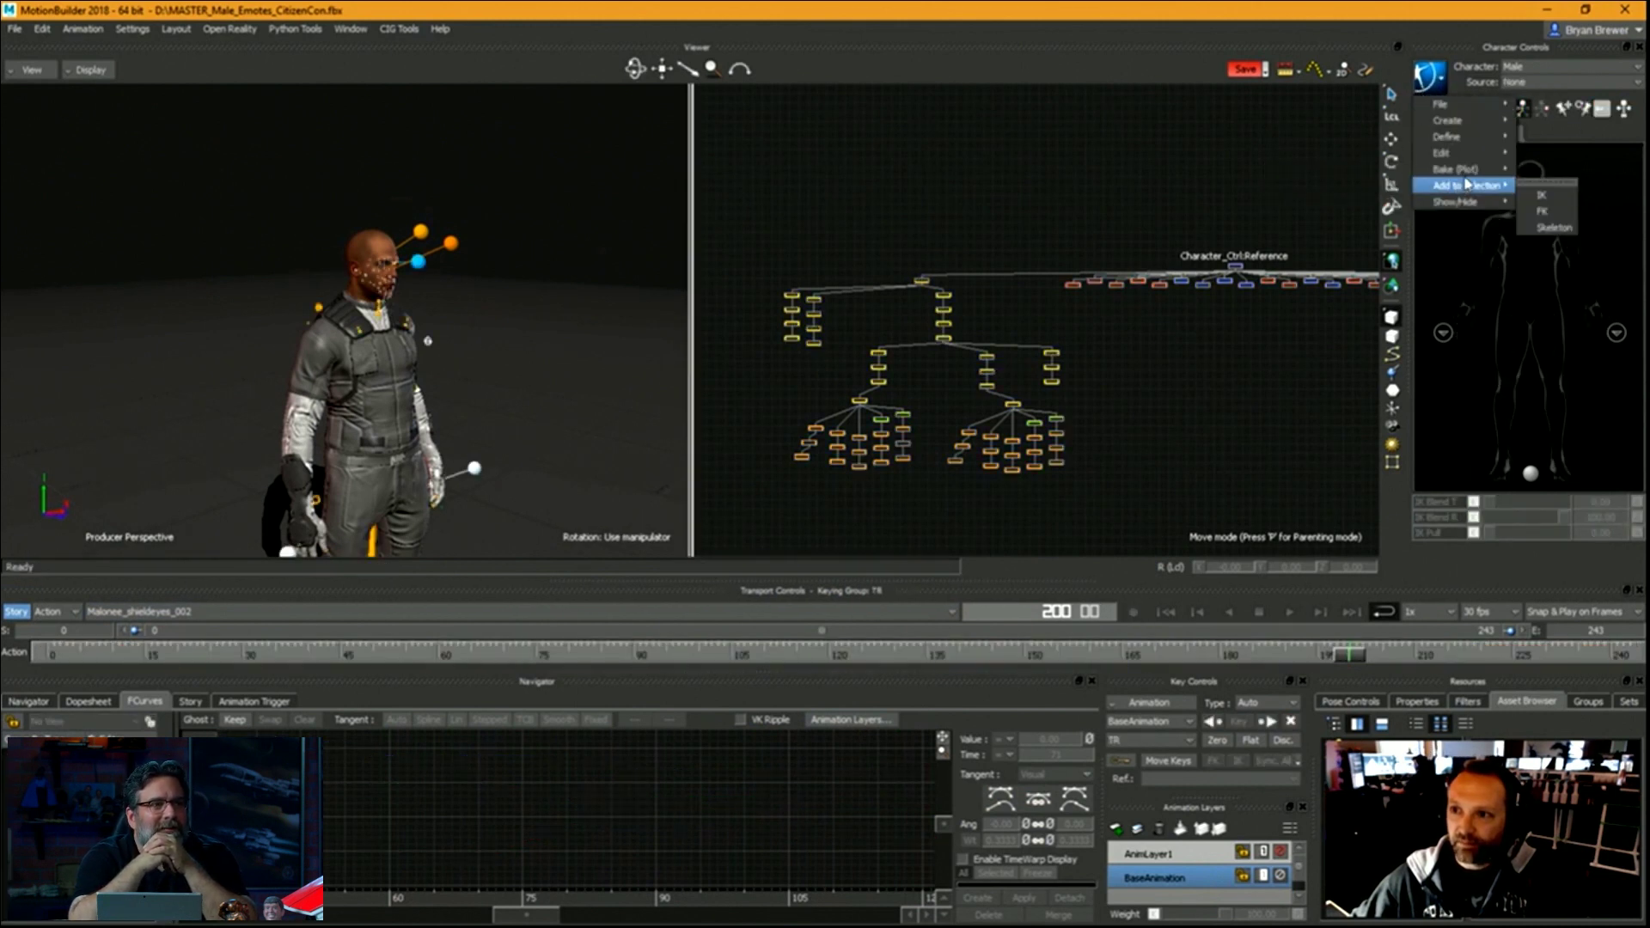
left_click(1367, 193)
left_click(1425, 89)
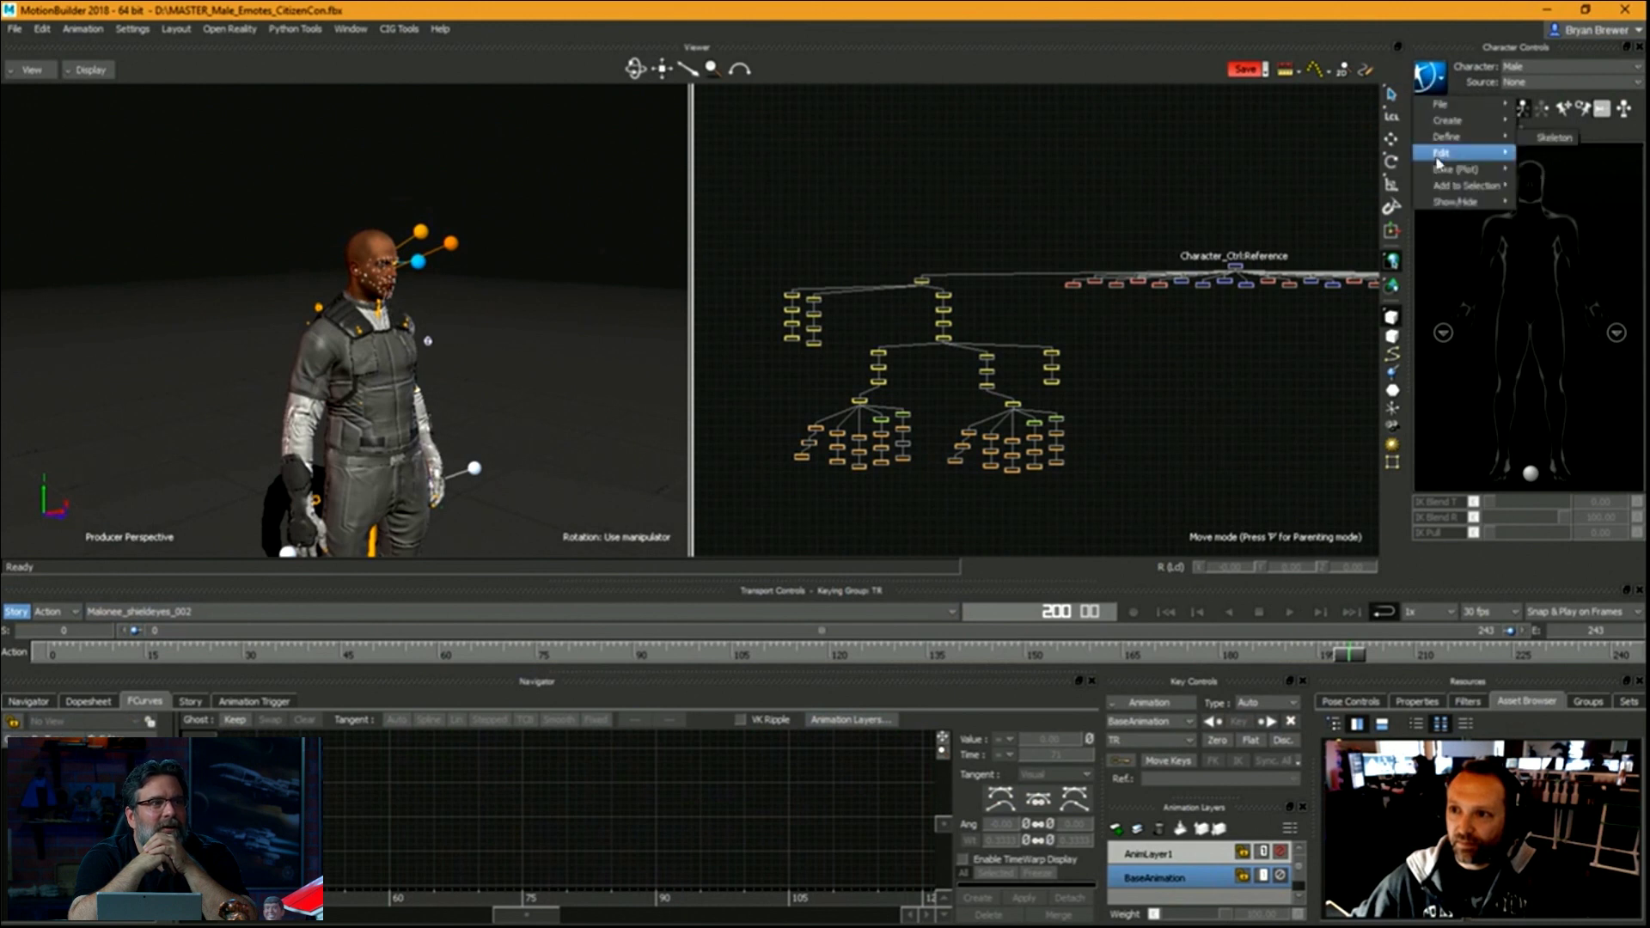
mouse_move(1434, 176)
left_click(1365, 190)
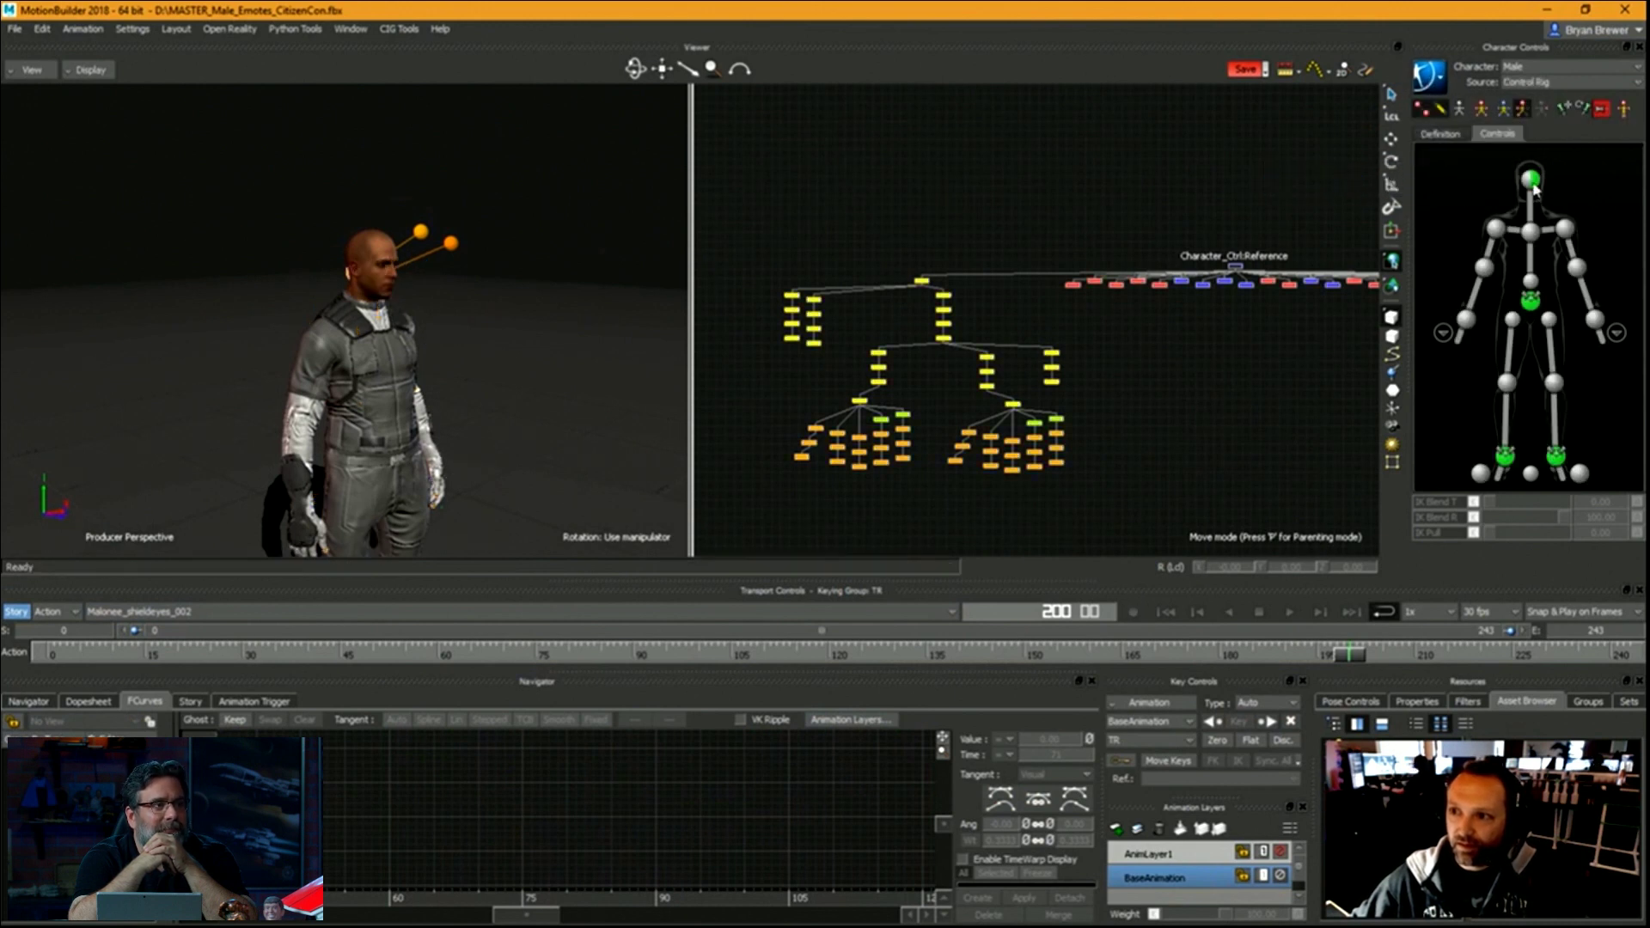
Examine the head effector and the character's upper body from several angles with the rotation manipulator active.
left_click_drag(322, 420, 465, 384, "alt")
middle_click_drag(466, 383, 392, 409, "alt")
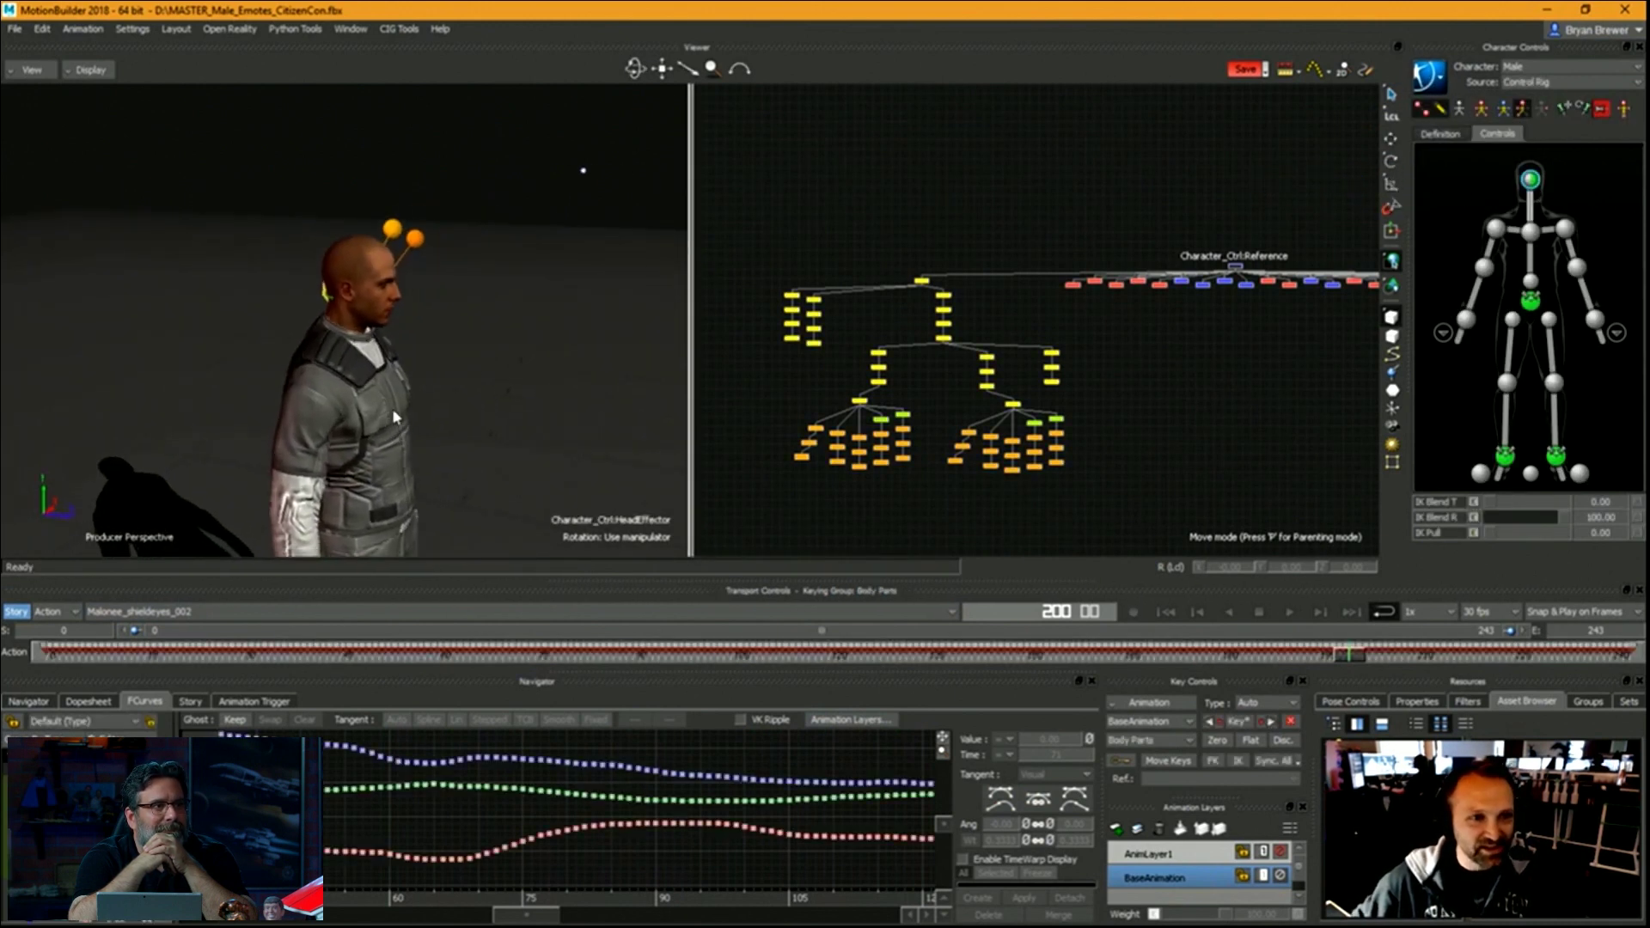
right_click_drag(392, 409, 435, 398, "alt")
key("w")
left_click_drag(435, 398, 599, 460, "alt")
key("e")
right_click_drag(473, 455, 486, 413, "alt")
left_click_drag(487, 412, 489, 398, "alt")
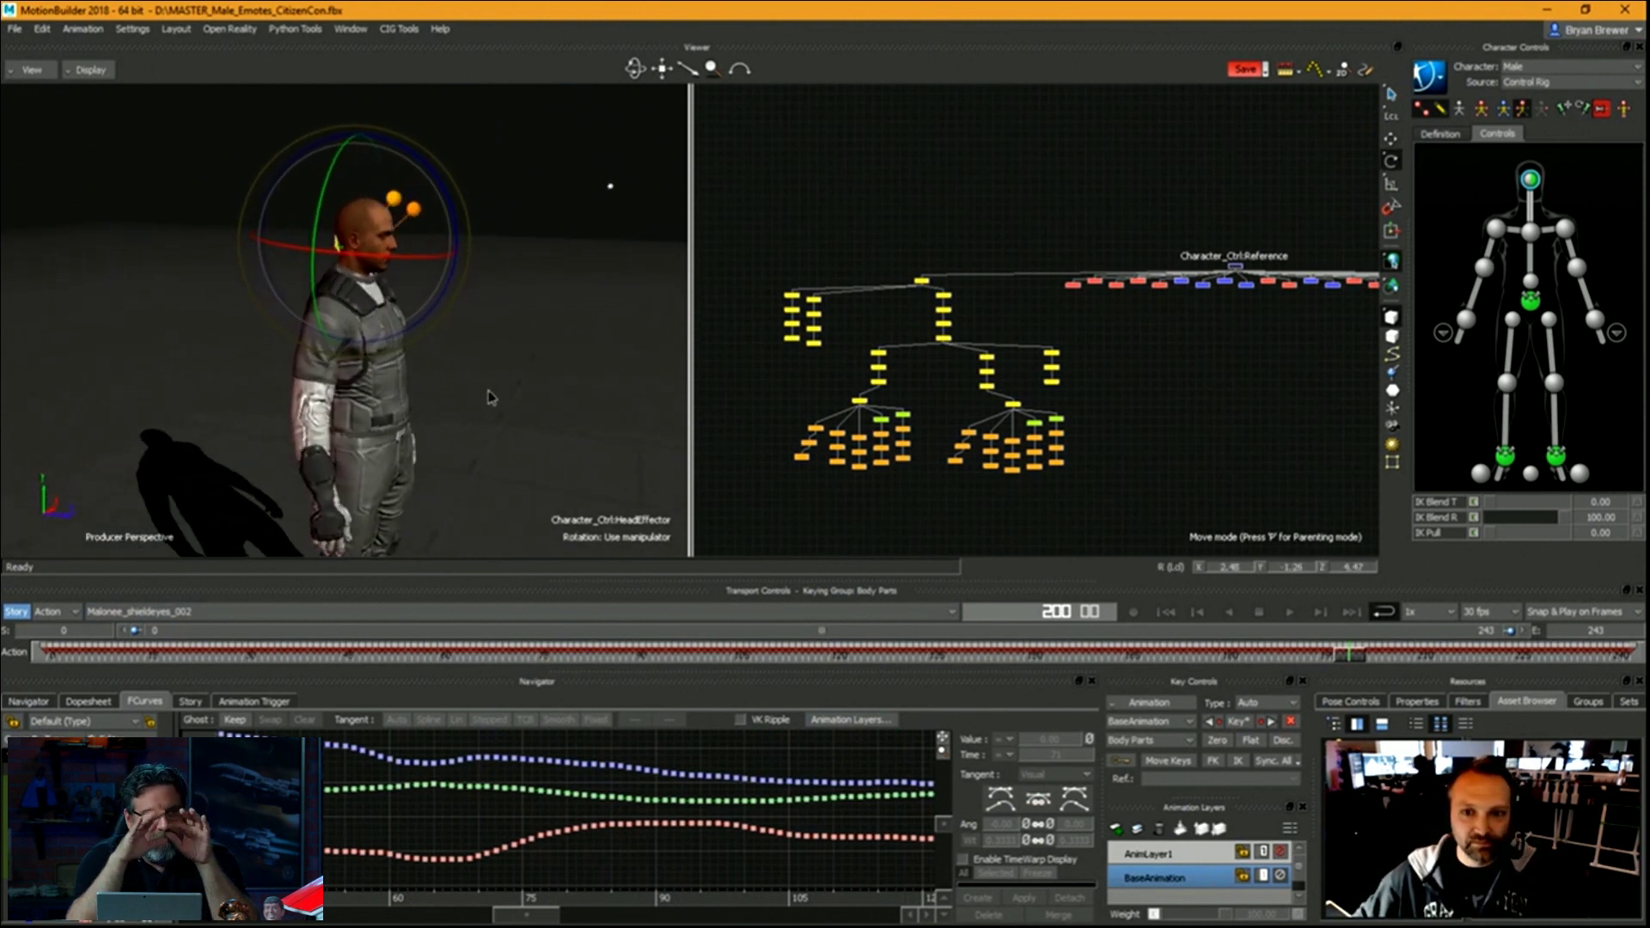
middle_click_drag(490, 398, 560, 383, "alt")
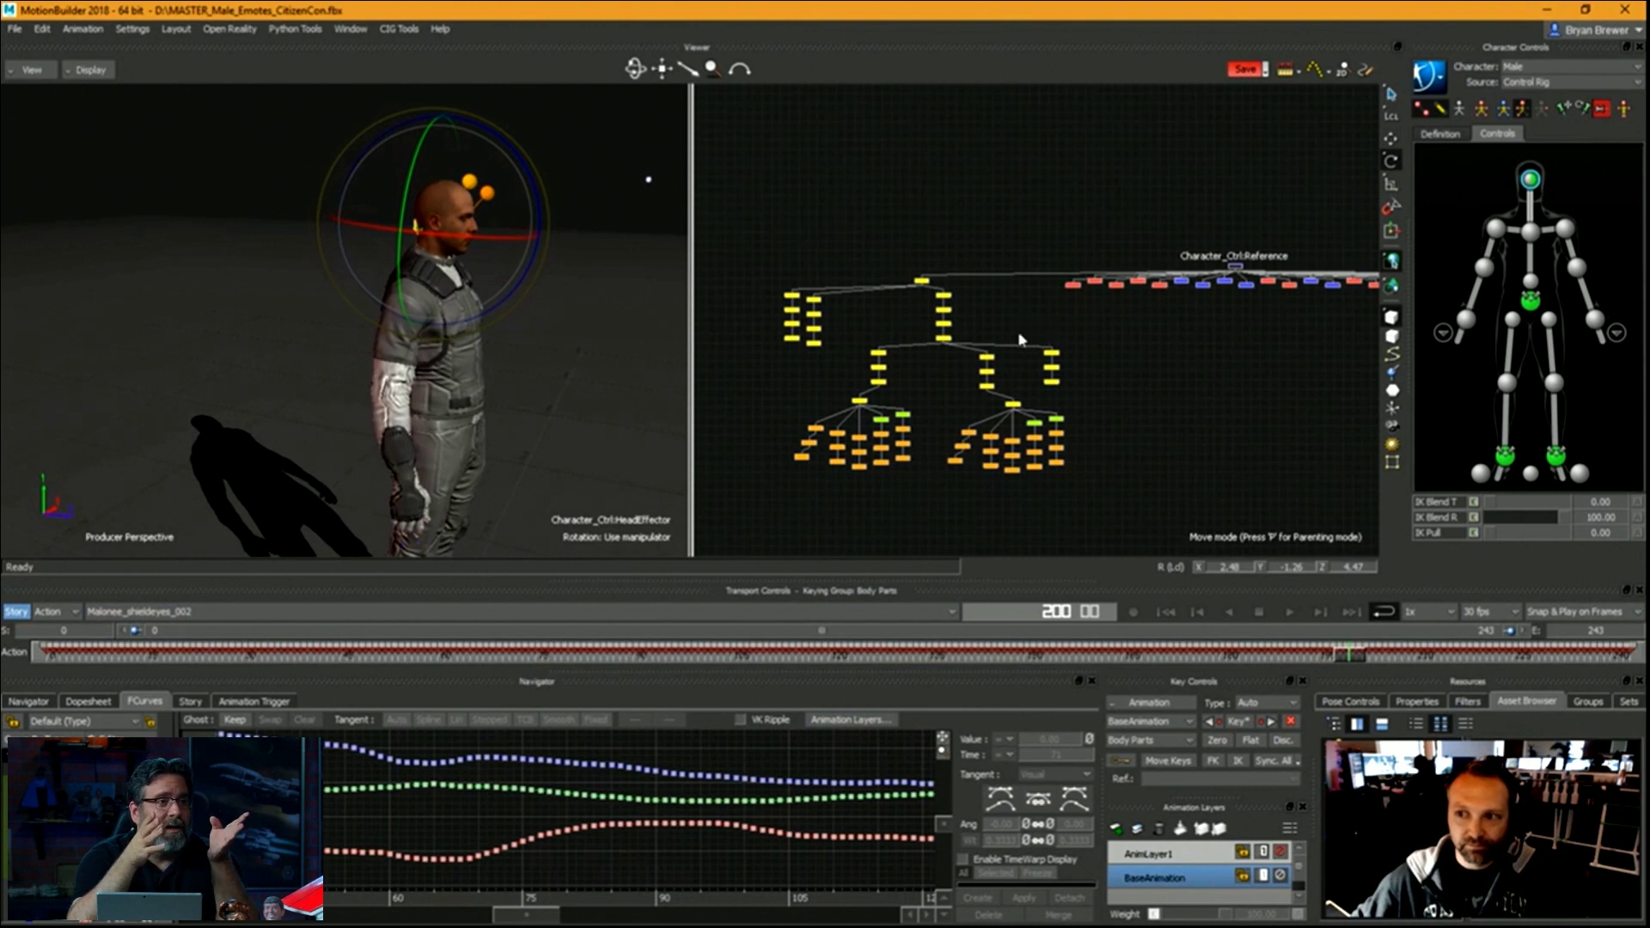
Select the control rig's whole branch of body and finger bones in the schematic and clear the selection.
scroll(1046, 340, "down", 5)
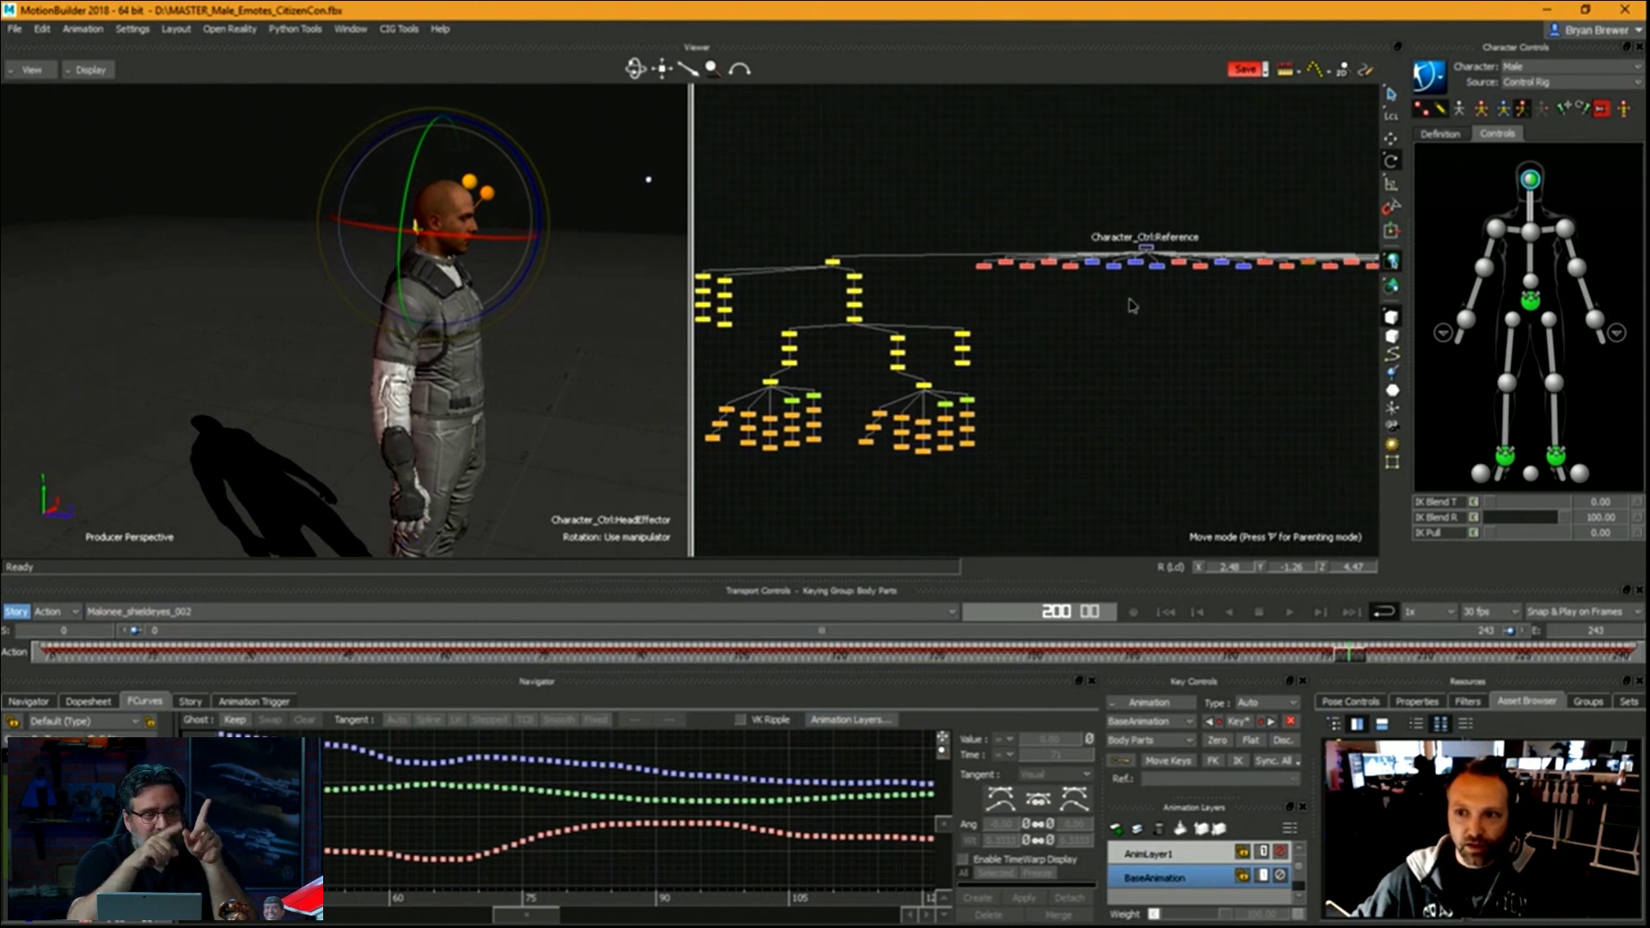
left_click_drag(1056, 287, 1059, 285, "shift")
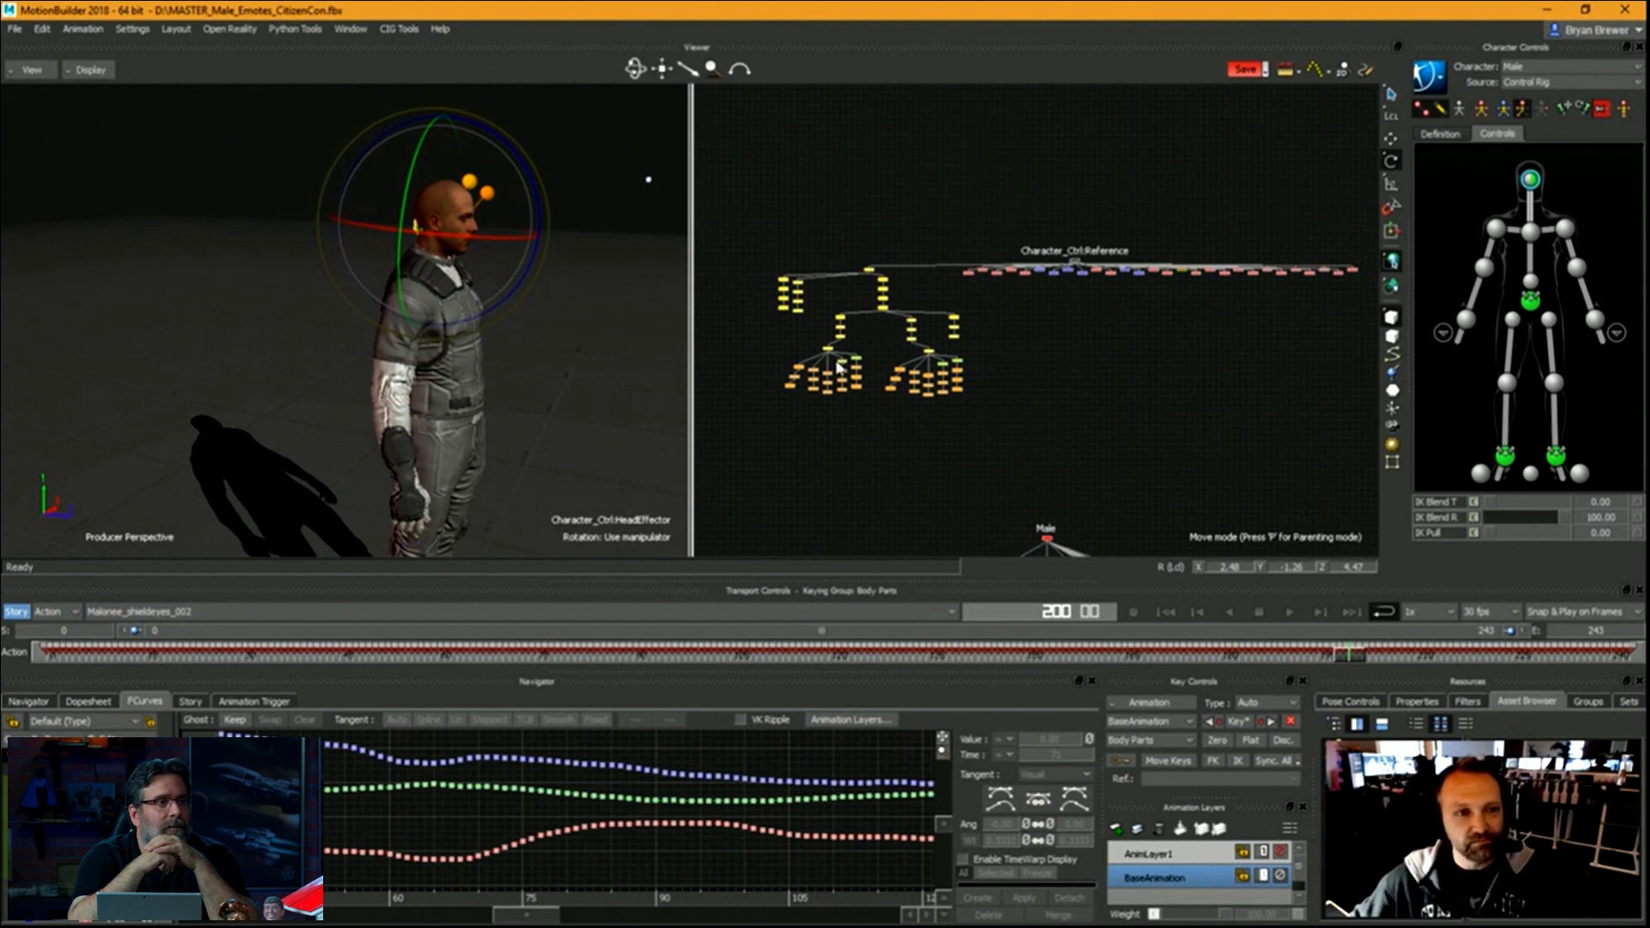
scroll(846, 314, "up", 3)
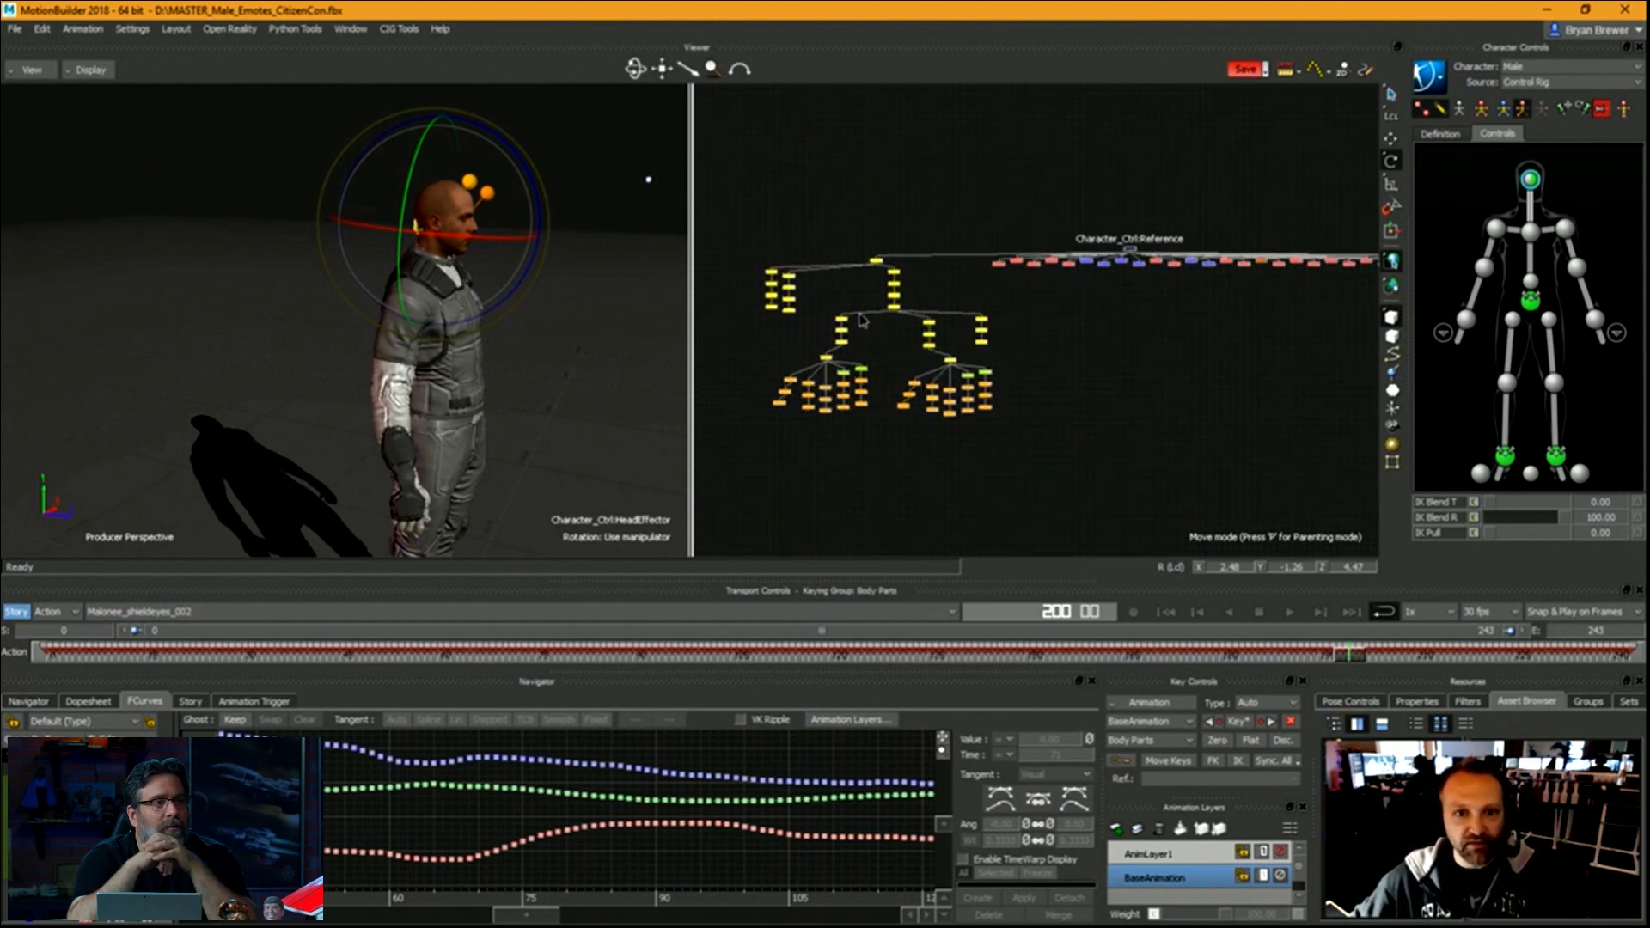
left_click_drag(908, 402, 1053, 492)
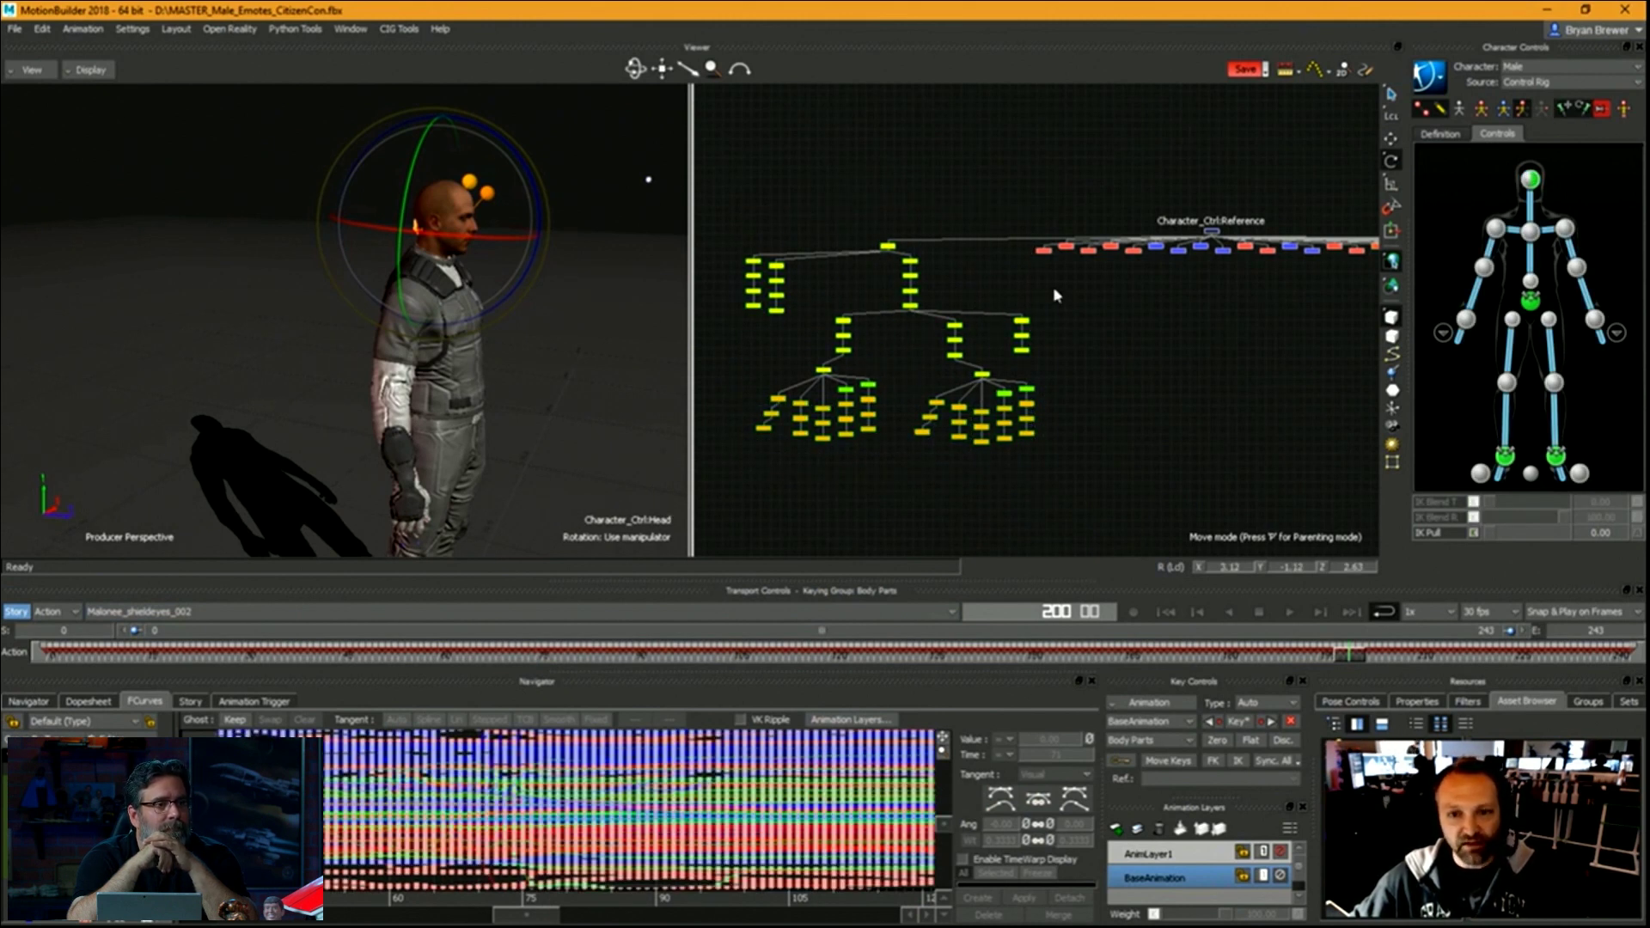
left_click(1117, 348)
scroll(1019, 292, "up", 4)
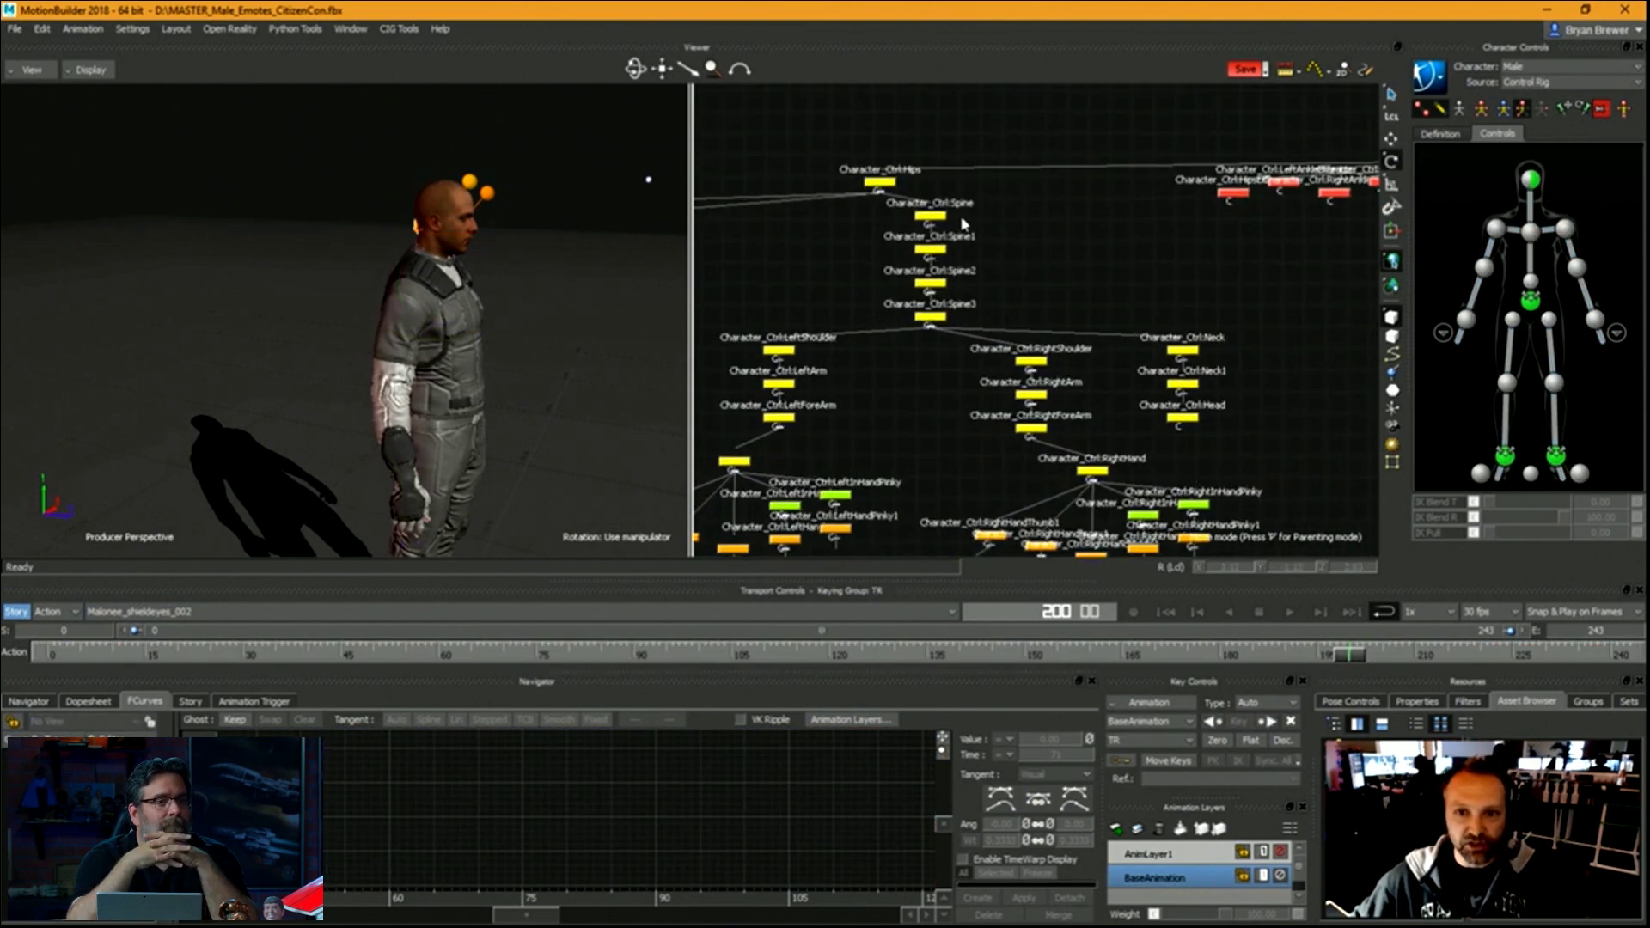
Inspect the hips and spine hierarchy in the schematic and select the LeftArm and LeftForeArm bones.
scroll(1040, 245, "down", 5)
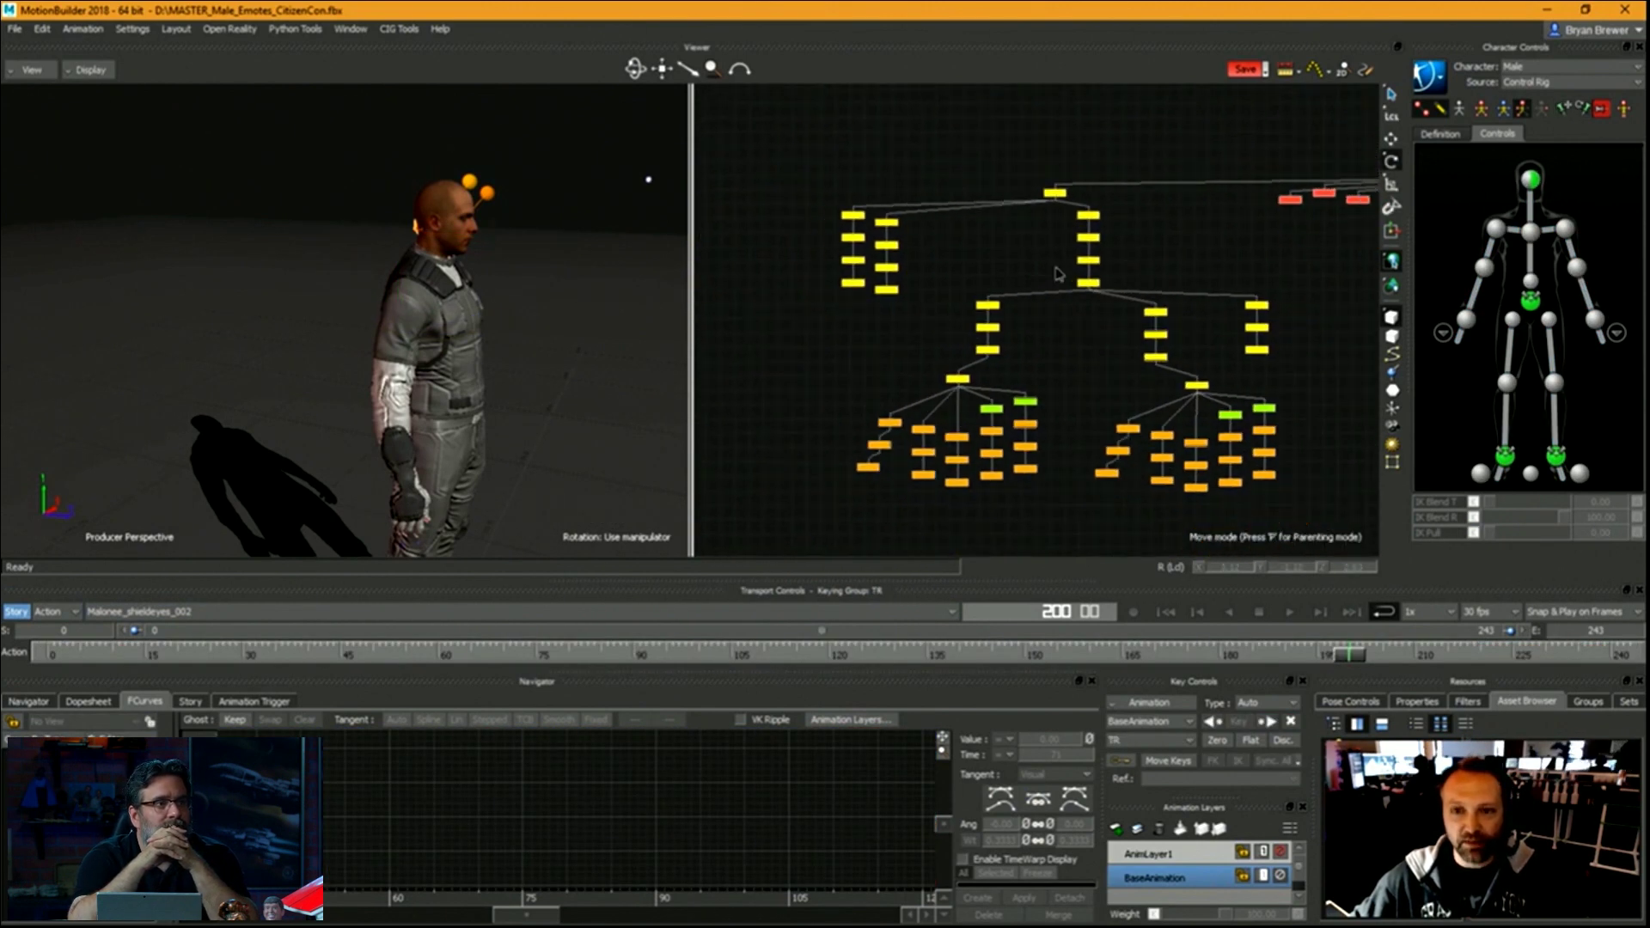
middle_click_drag(1044, 230, 940, 252)
scroll(992, 284, "up", 3)
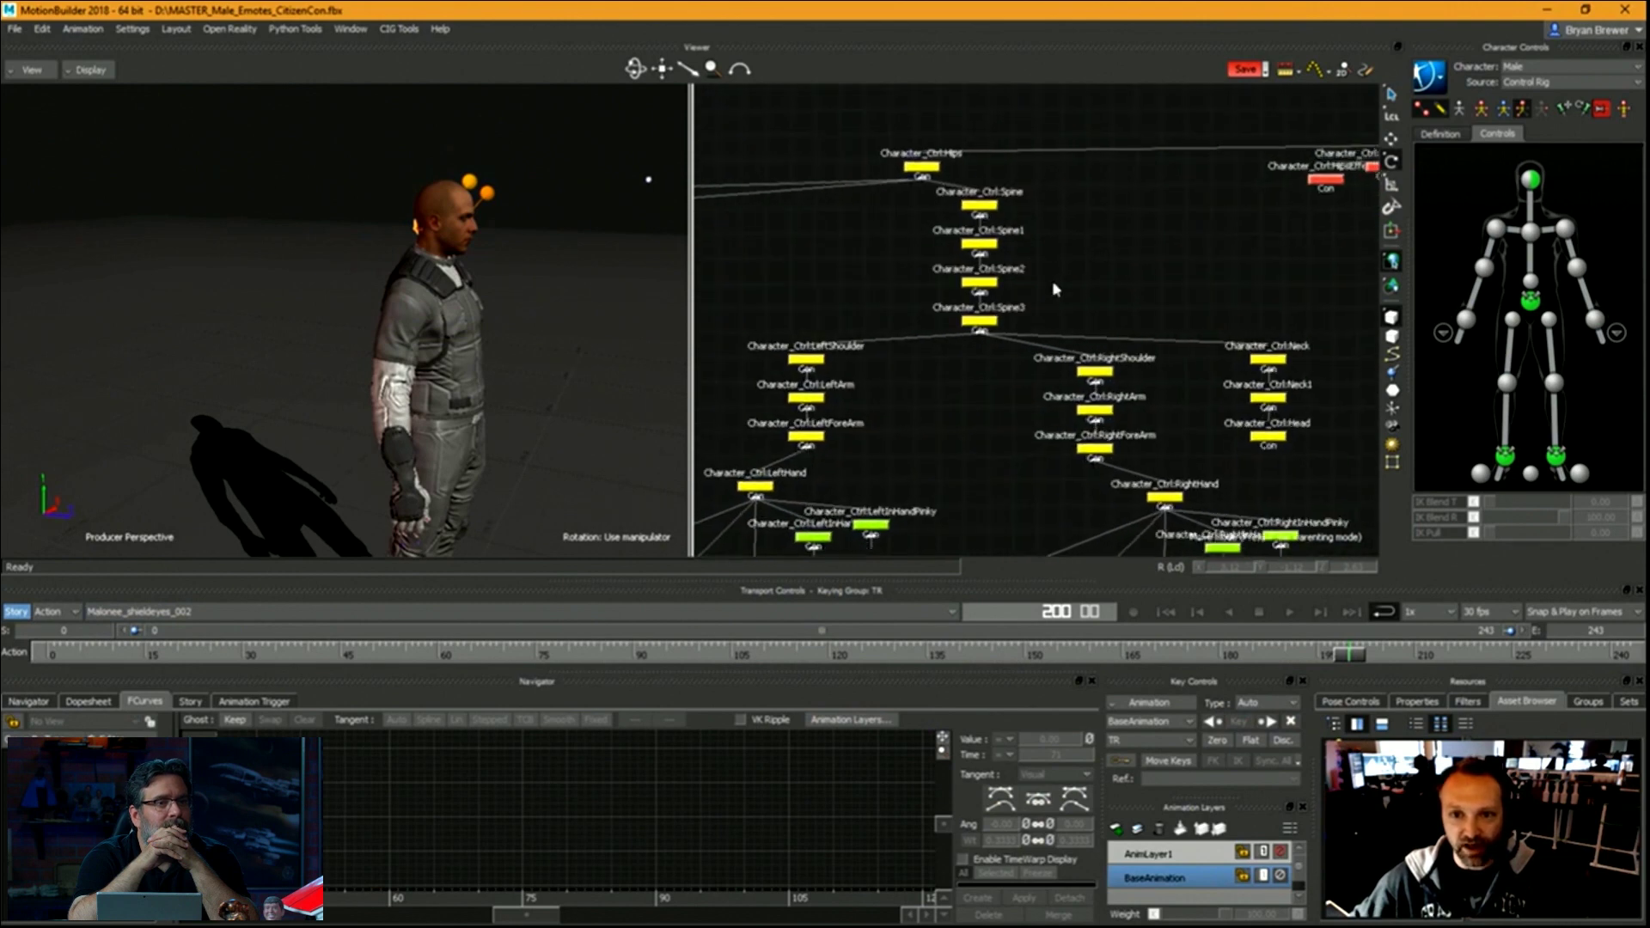
left_click_drag(1046, 193, 937, 243)
left_click(1041, 237)
left_click(916, 167)
left_click_drag(1055, 266, 756, 387)
left_click(805, 437)
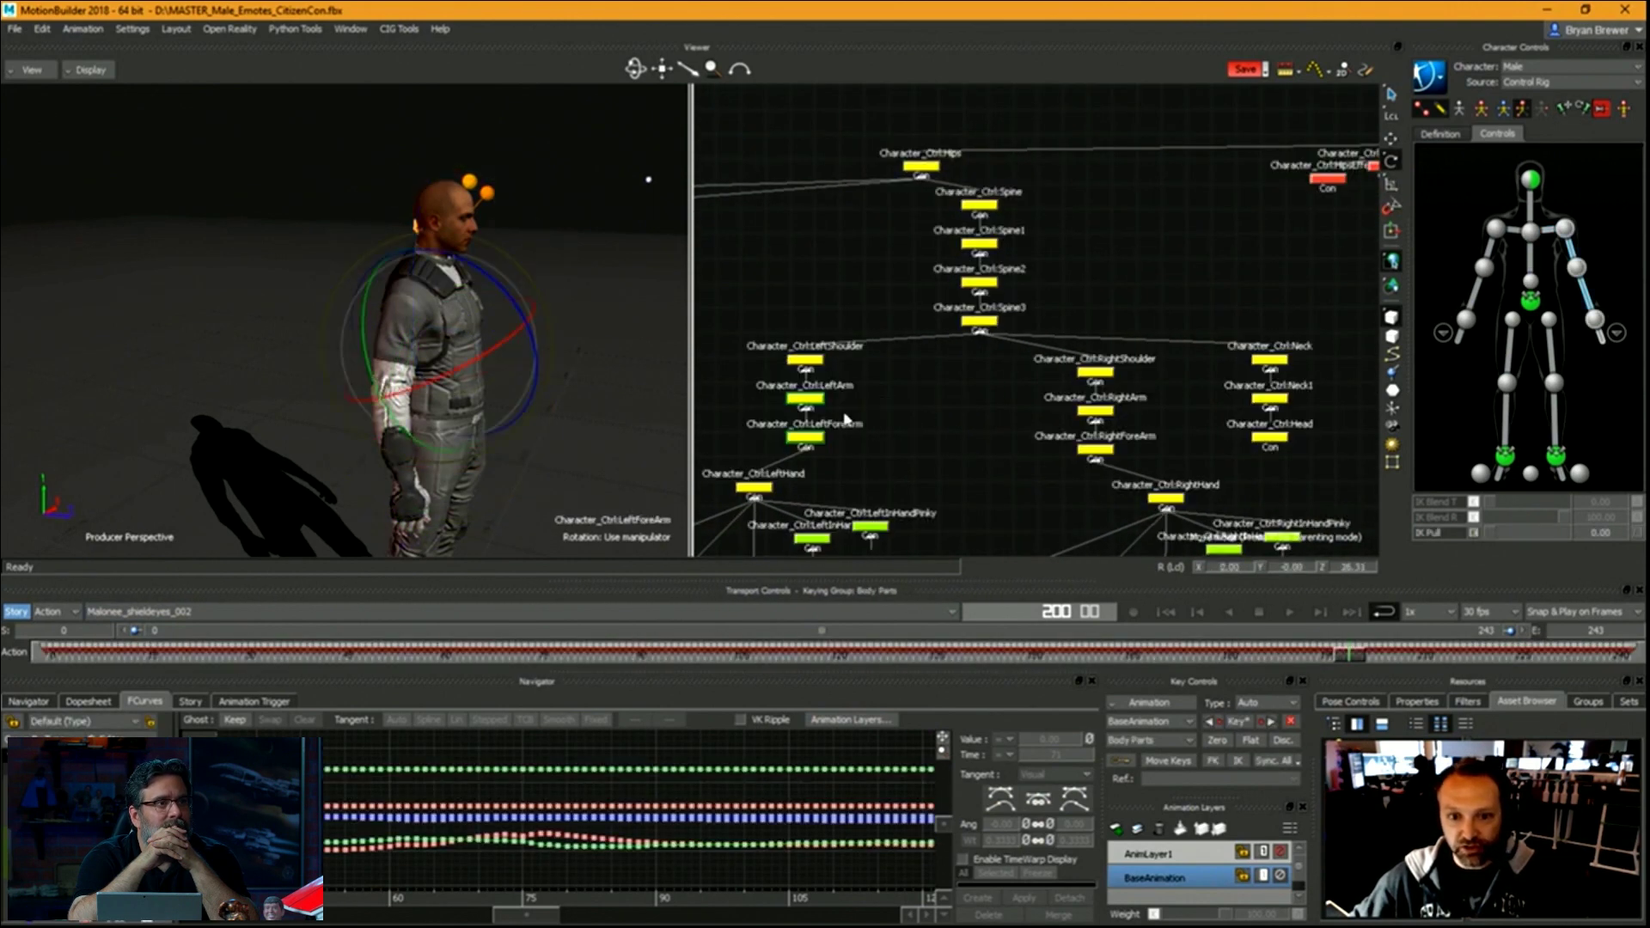
Select the left hand's finger bones in the schematic and clear the selection.
scroll(859, 413, "down", 3)
left_click_drag(984, 348, 991, 325)
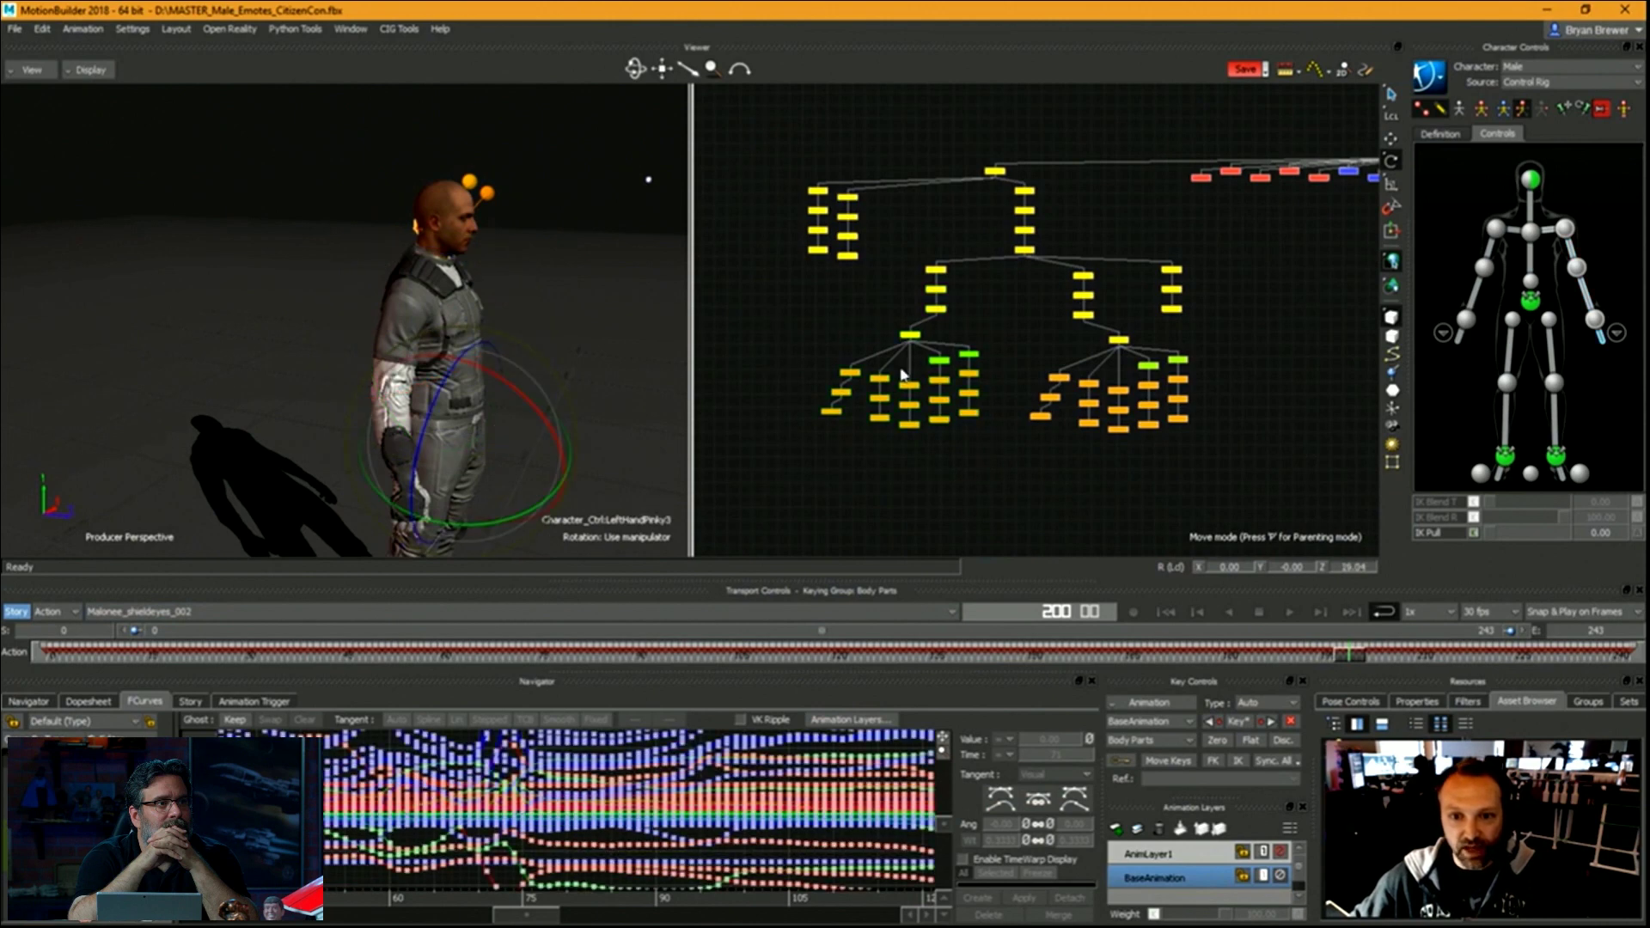
scroll(908, 374, "up", 3)
left_click(1062, 504)
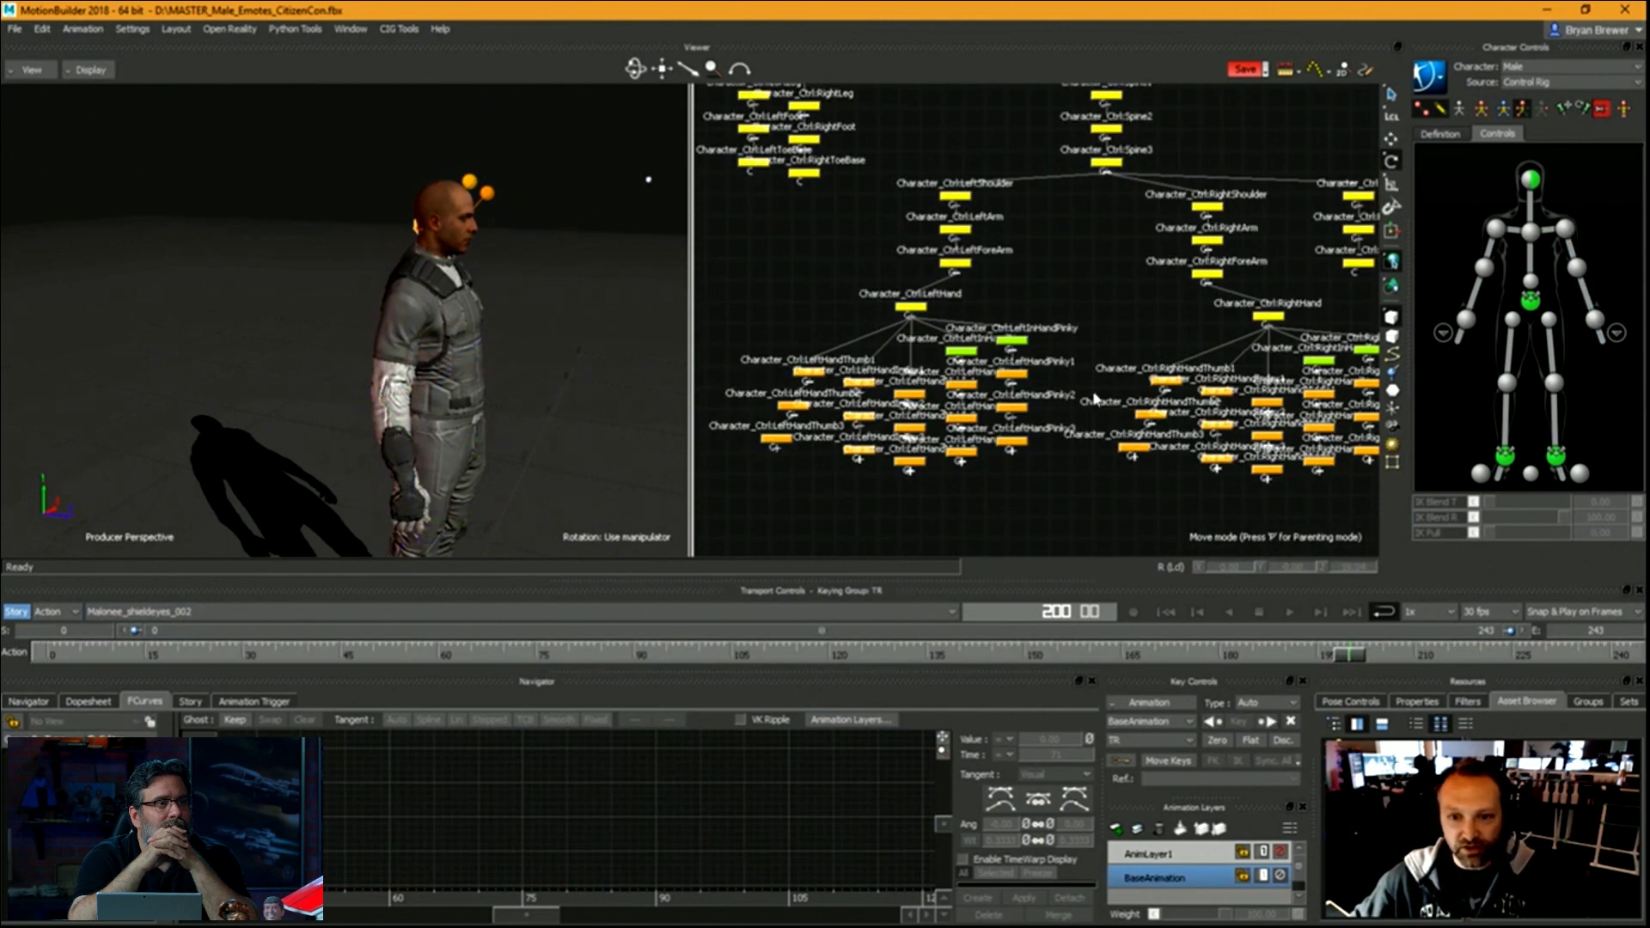
Select the left leg chain in the schematic, from LeftUpLeg down to LeftToeBase.
scroll(1078, 400, "down", 3)
middle_click_drag(1018, 446, 906, 454)
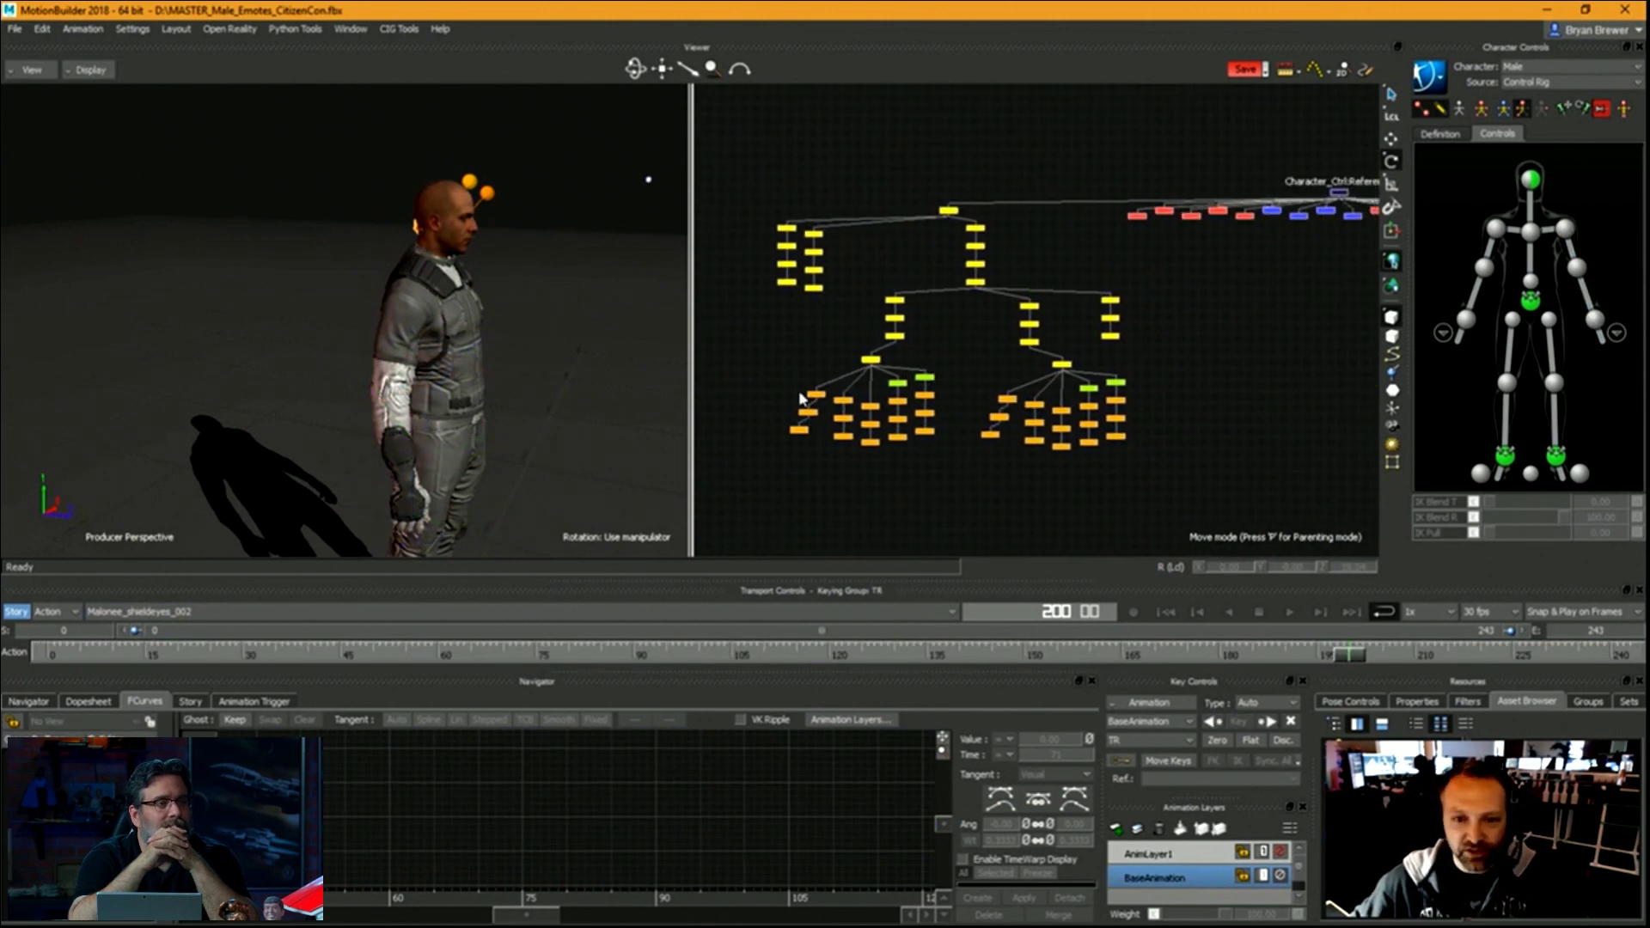
scroll(963, 344, "up", 4)
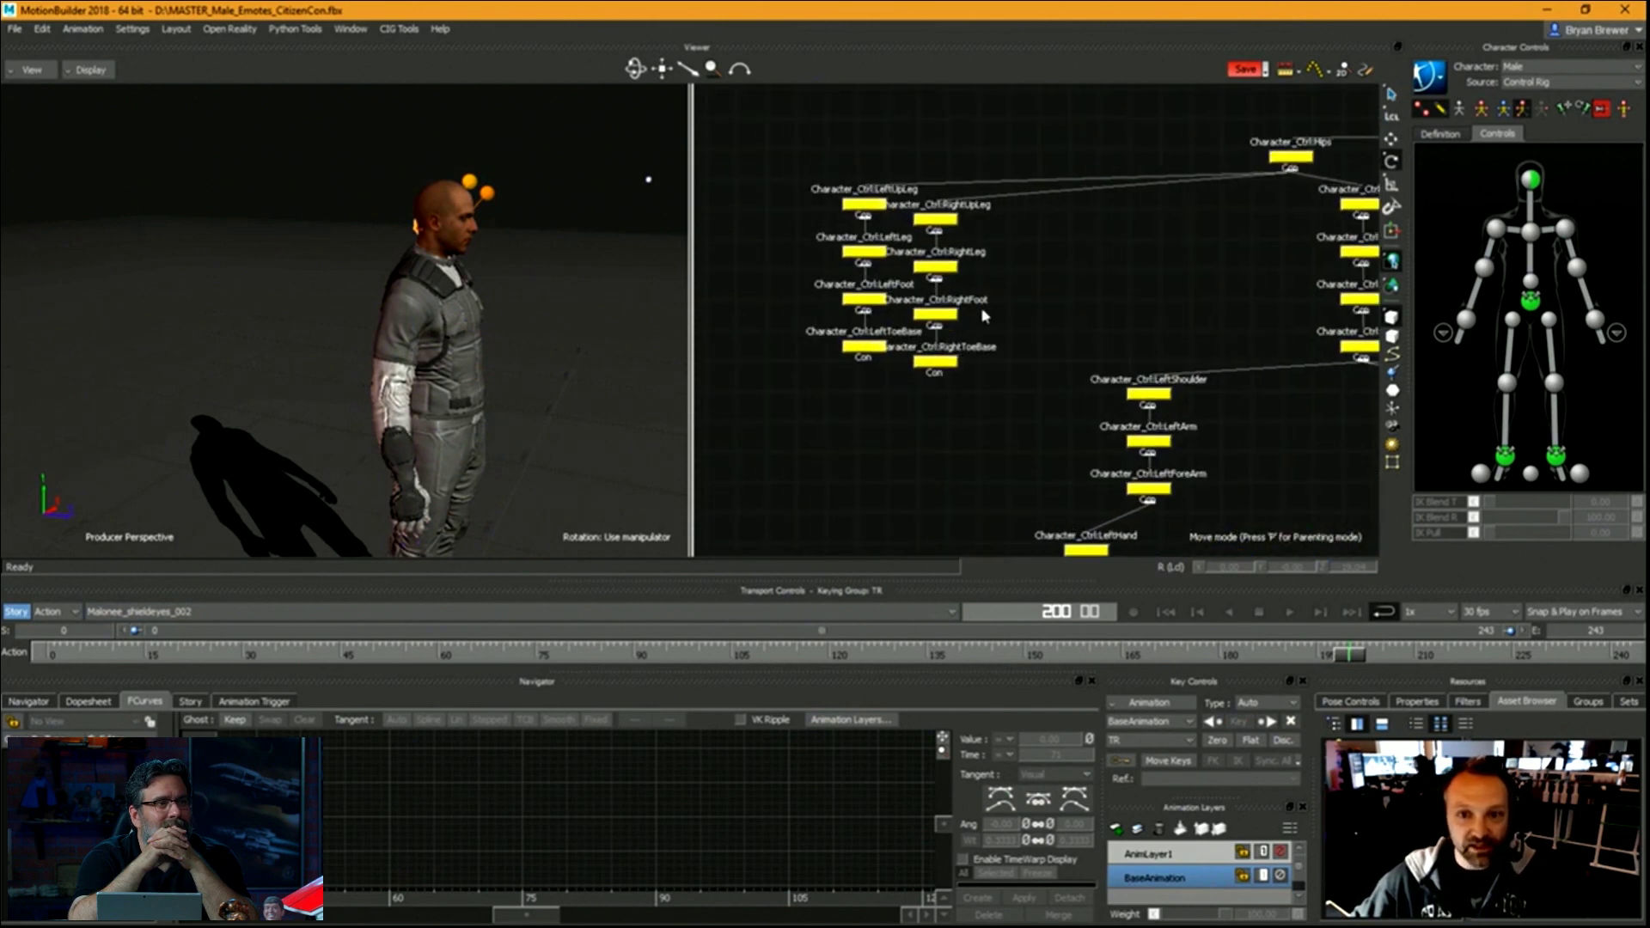
left_click_drag(956, 306, 917, 189)
left_click_drag(763, 137, 901, 391)
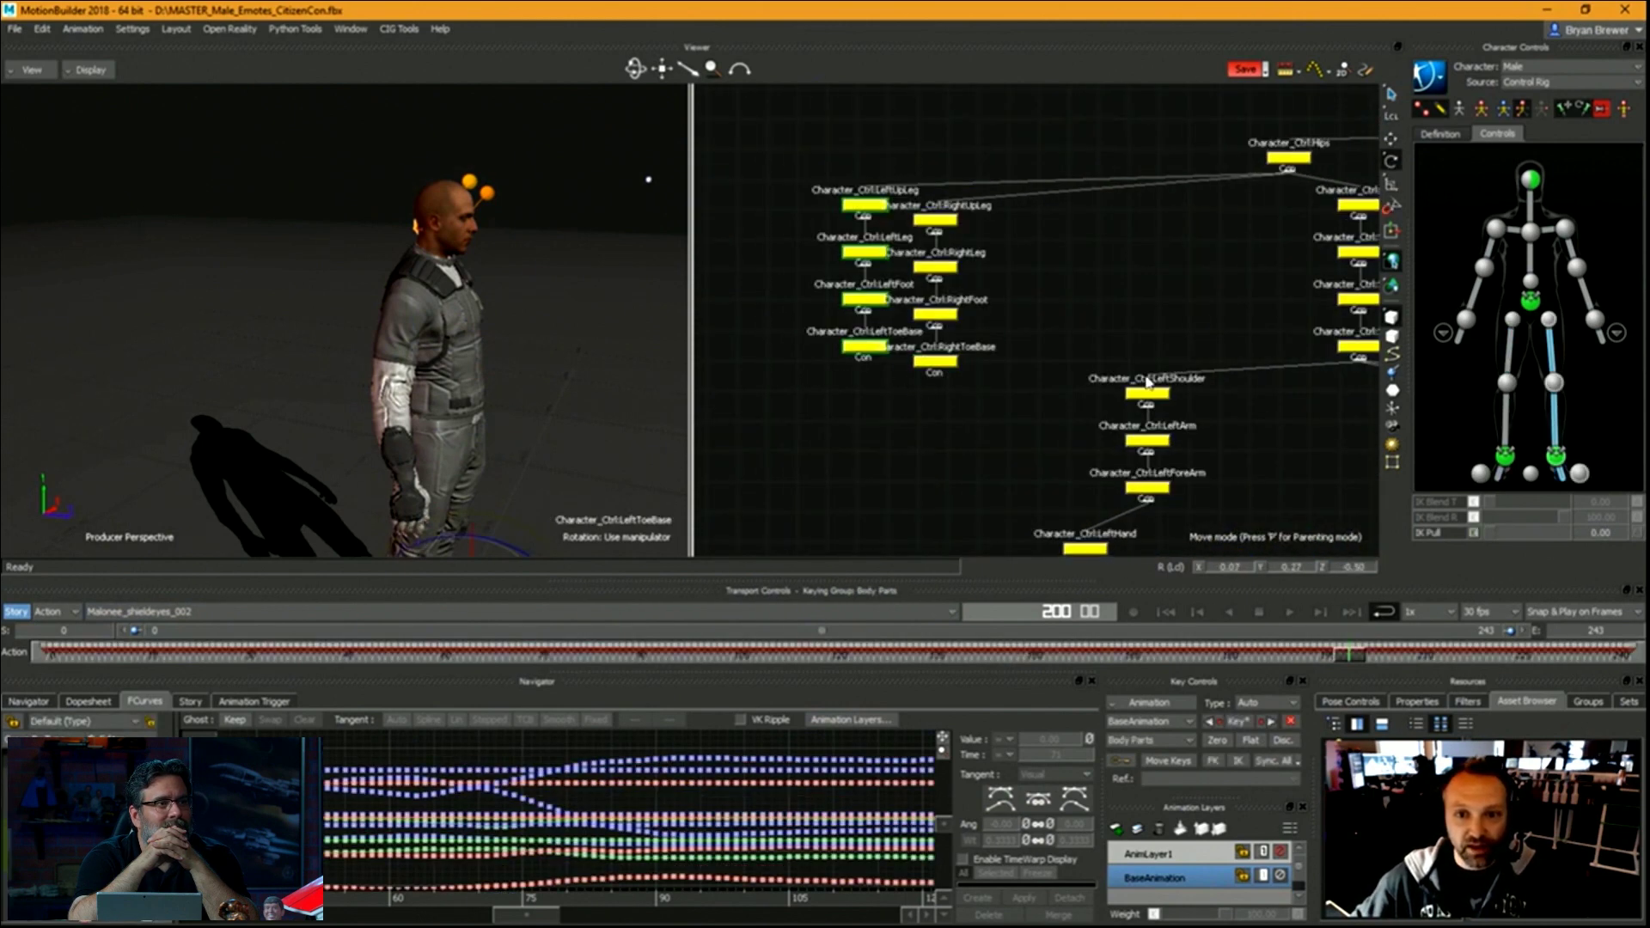
Select the Neck, Neck1 and Head bones in the control rig's schematic hierarchy.
scroll(1138, 376, "down", 4)
middle_click_drag(1232, 336, 707, 264)
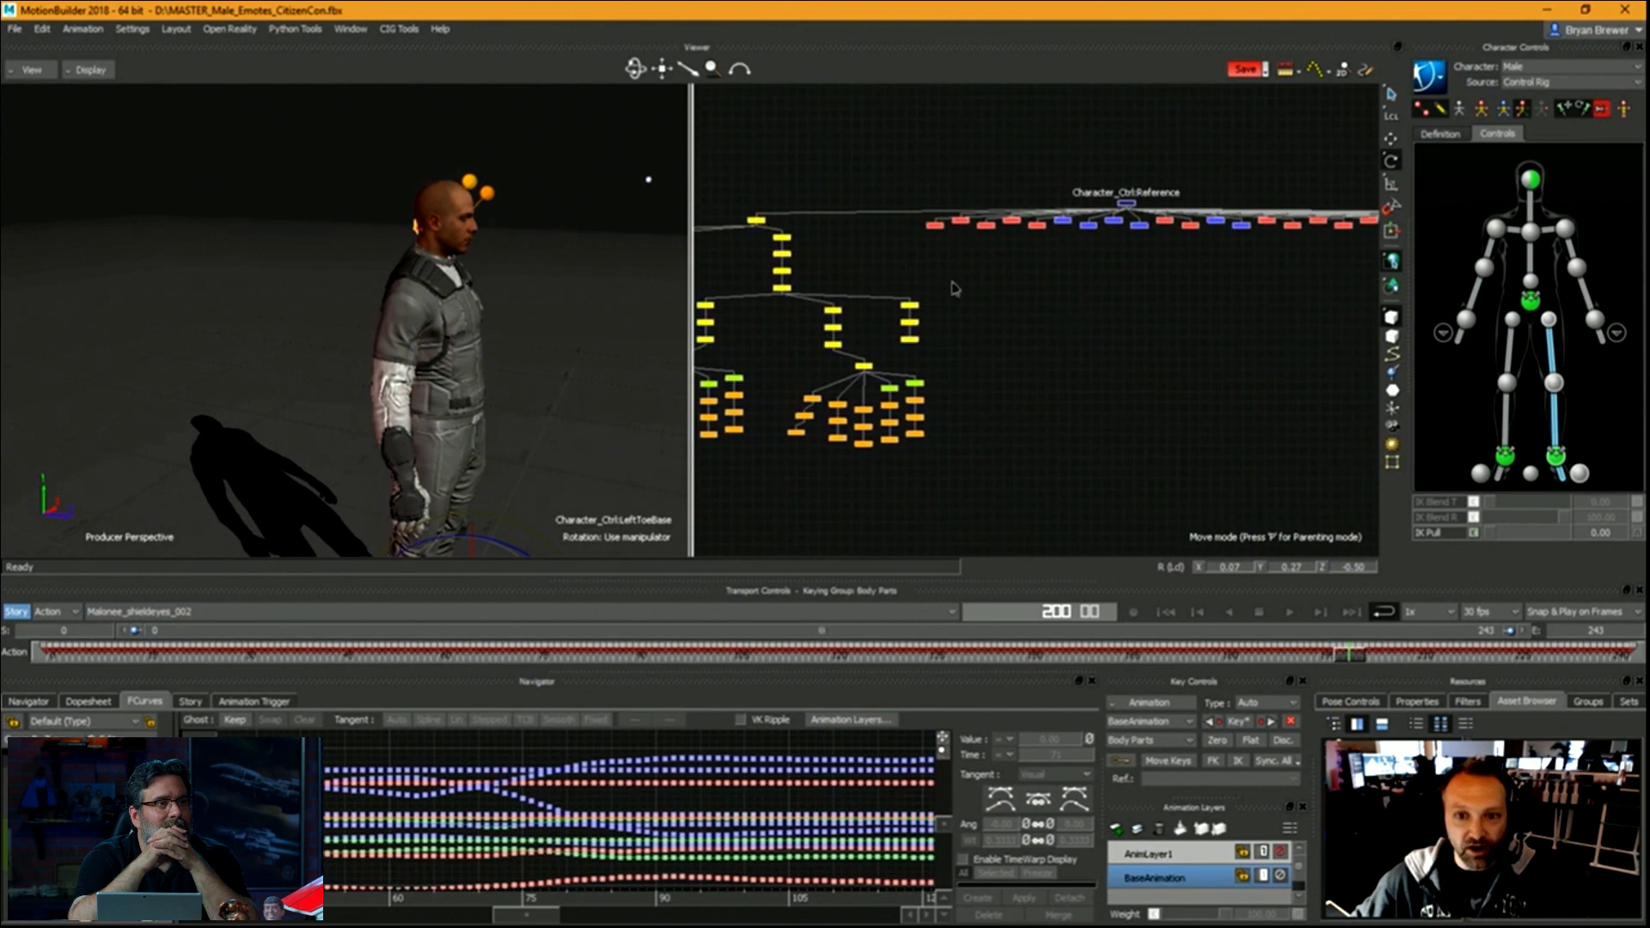
left_click_drag(966, 284, 1153, 325)
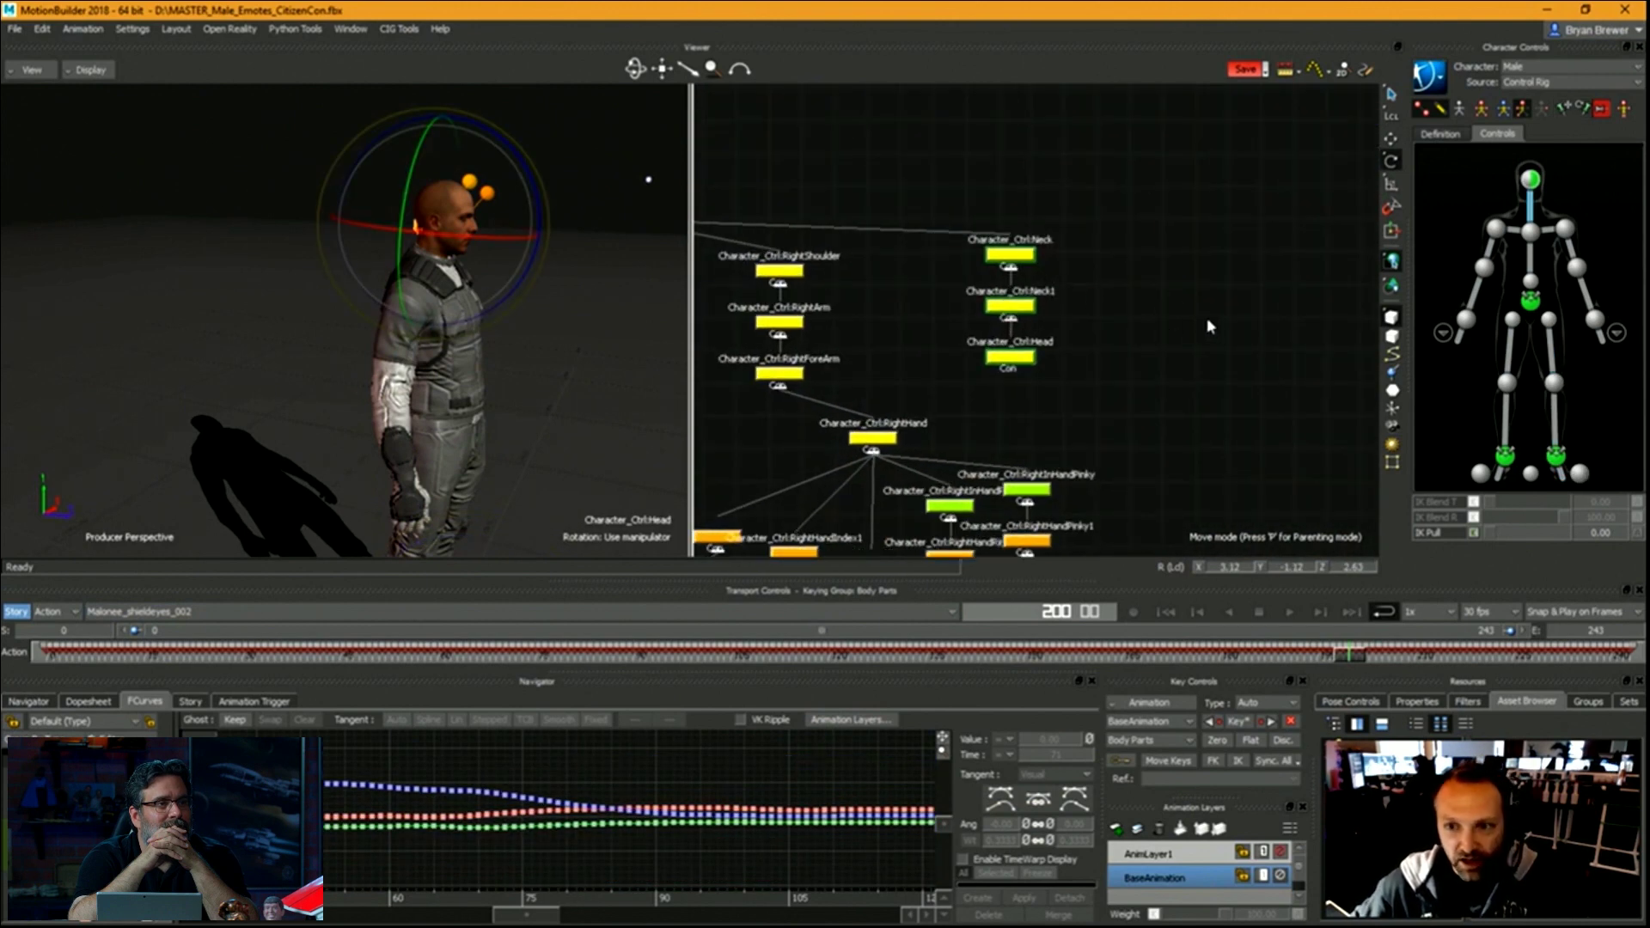
scroll(1206, 317, "down", 5)
scroll(1199, 327, "down", 3)
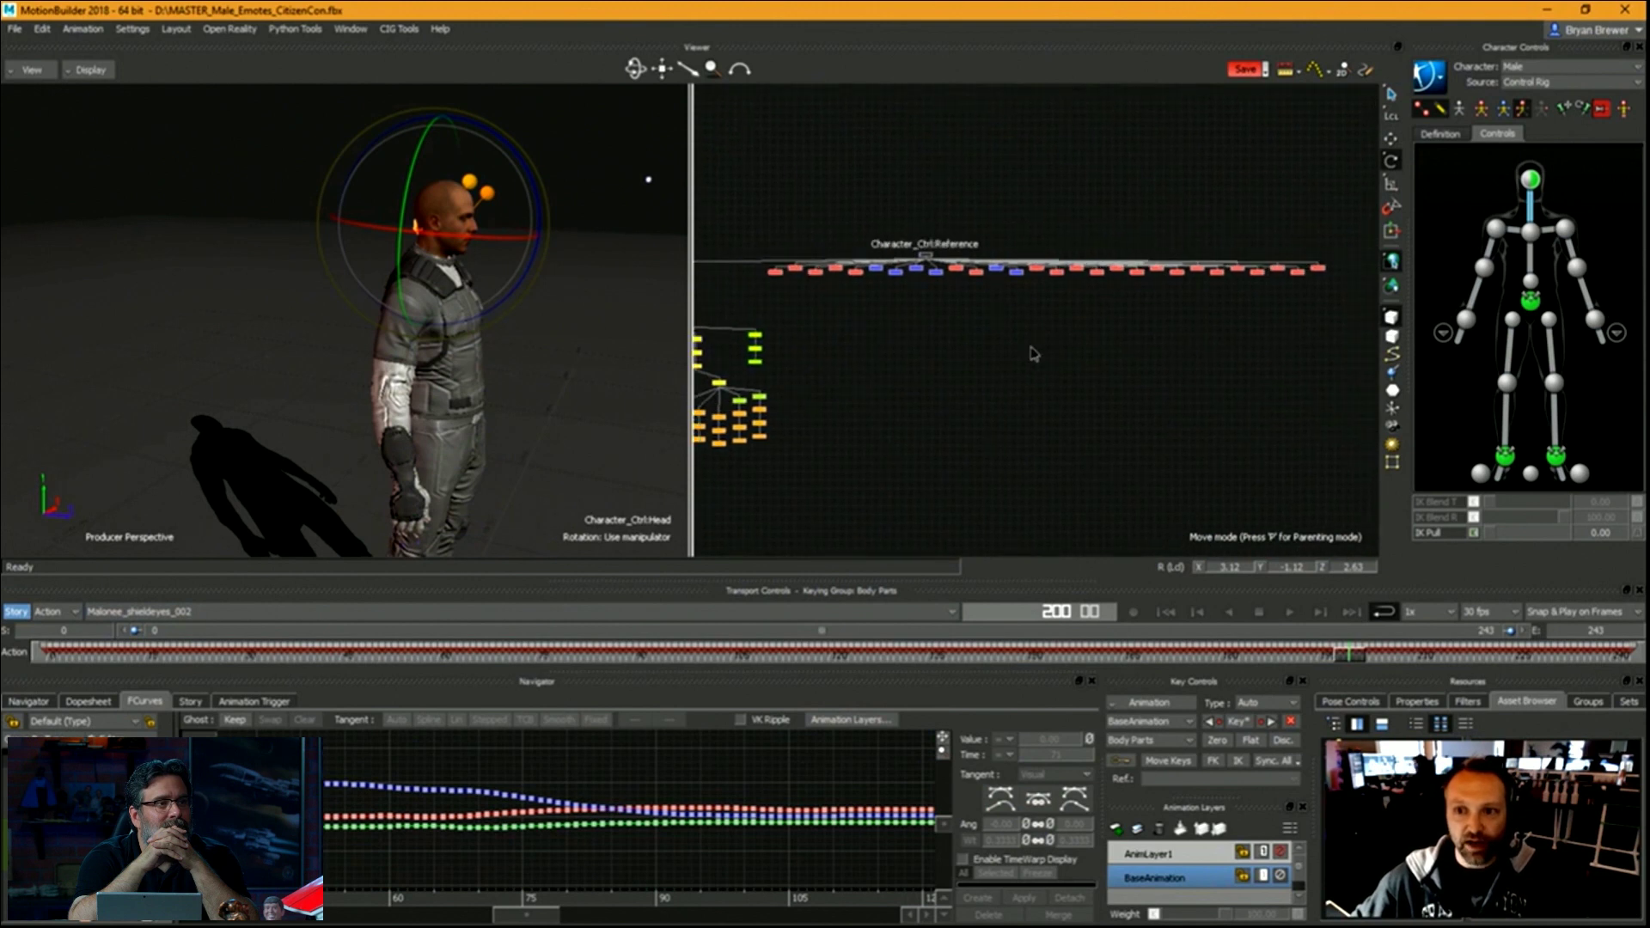
Show the rig over the character in X-Ray display and select all of its FK bone nodes in the schematic.
key("ctrl+a")
left_click_drag(447, 370, 378, 378, "ctrl+shift")
left_click_drag(550, 404, 636, 301, "shift")
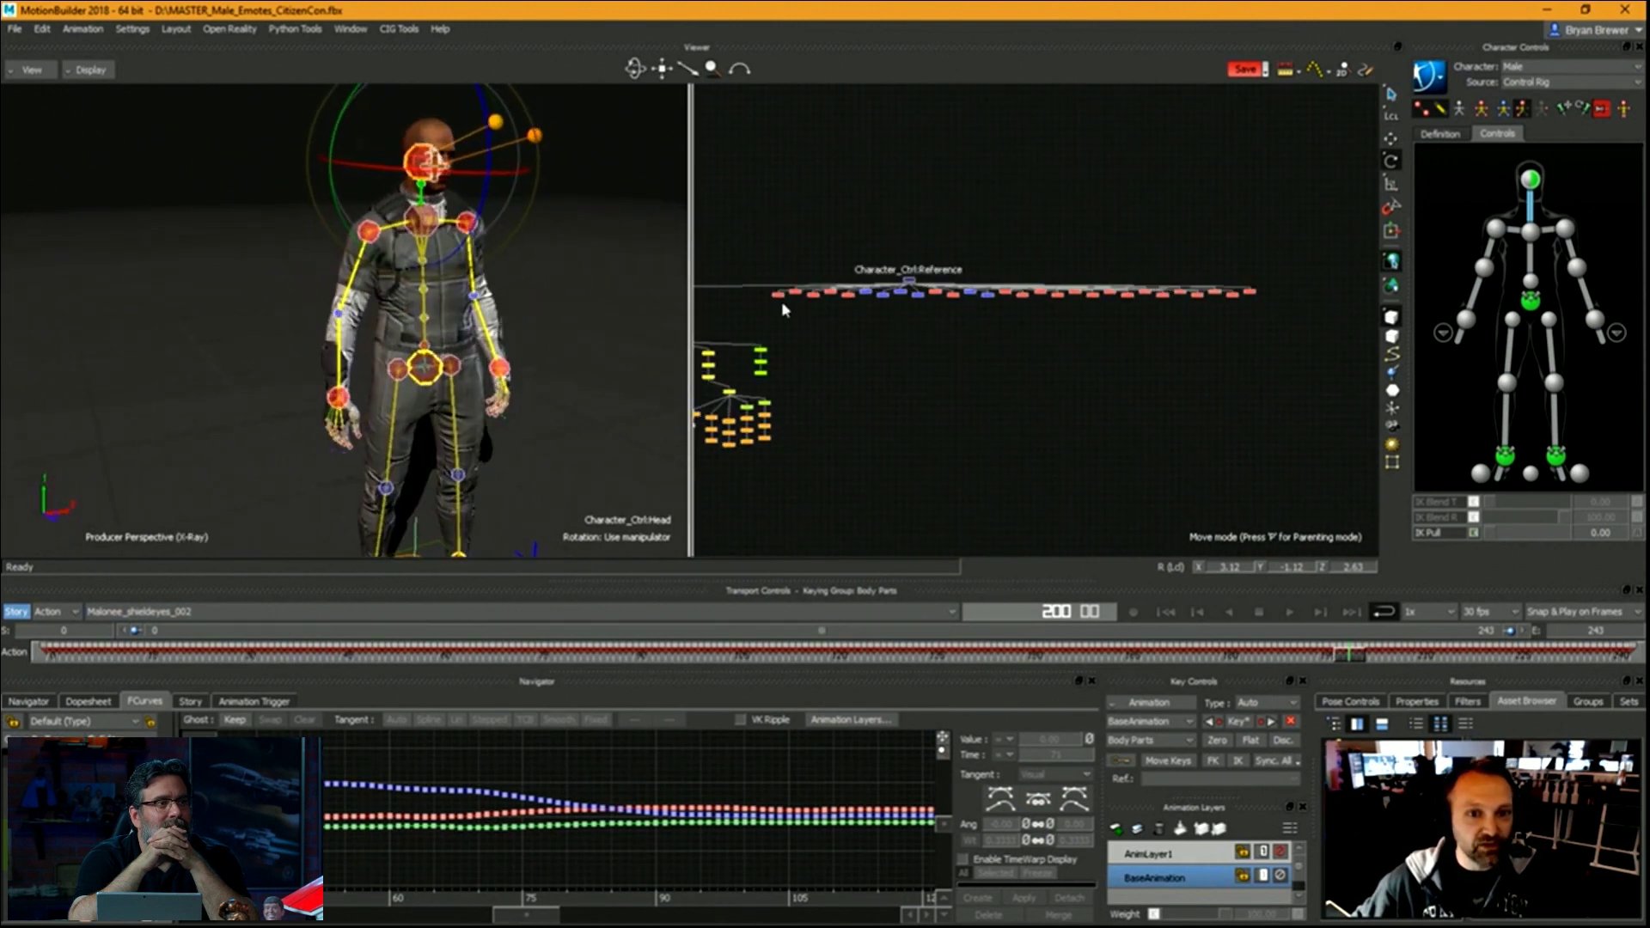
left_click_drag(911, 344, 1227, 342, "shift")
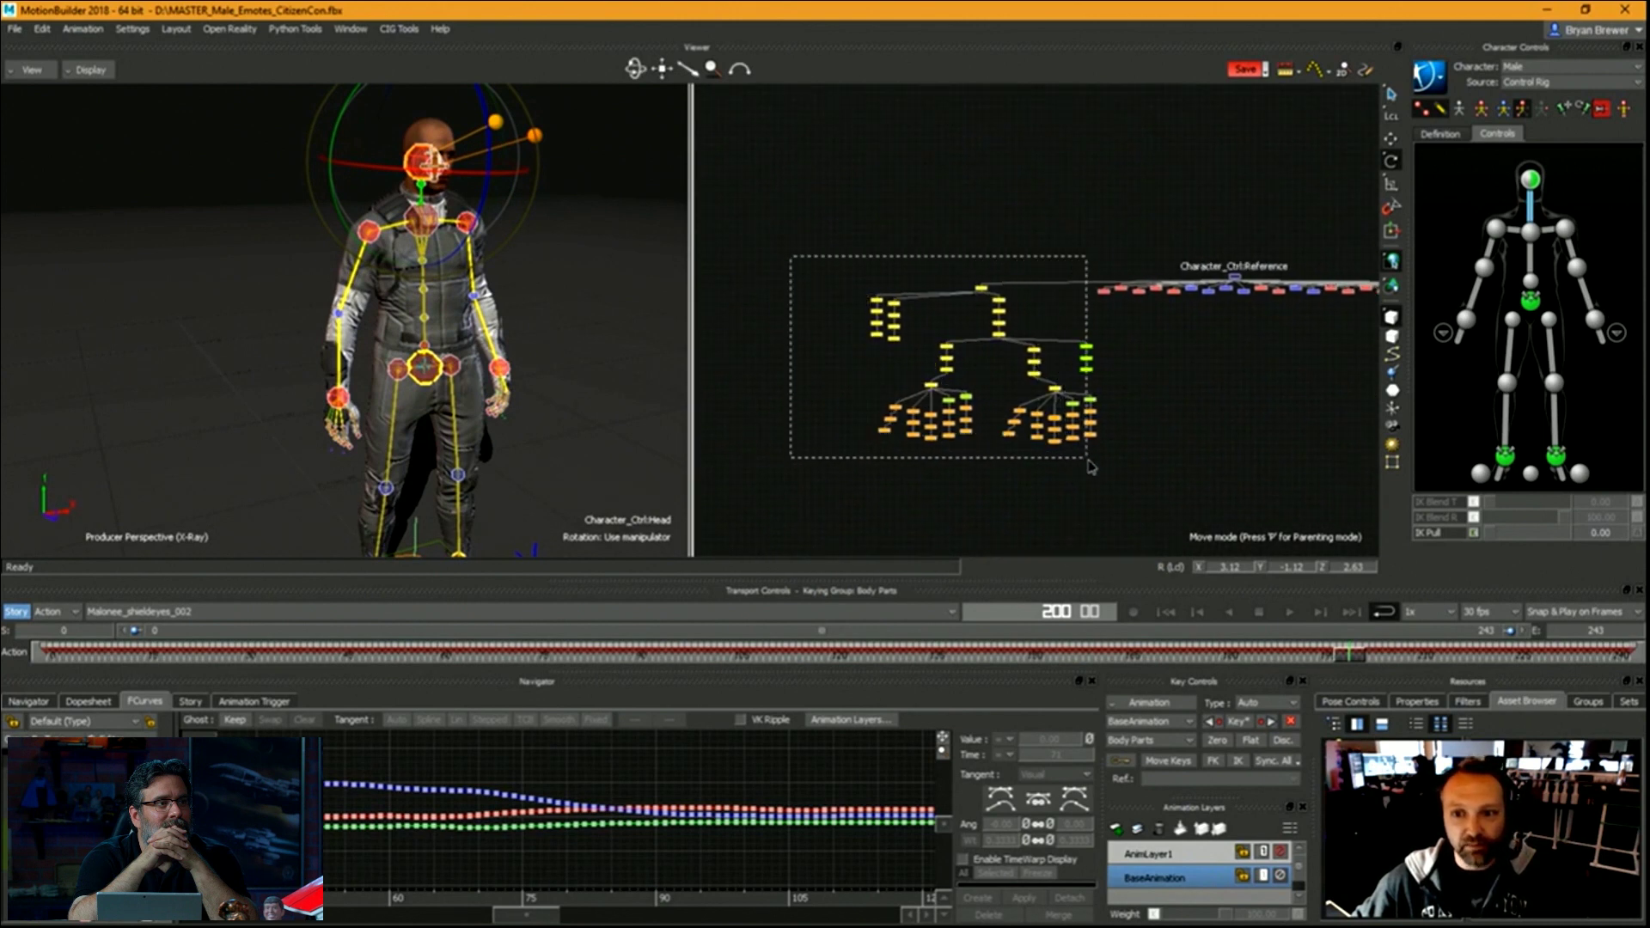
left_click_drag(1091, 466, 1093, 467)
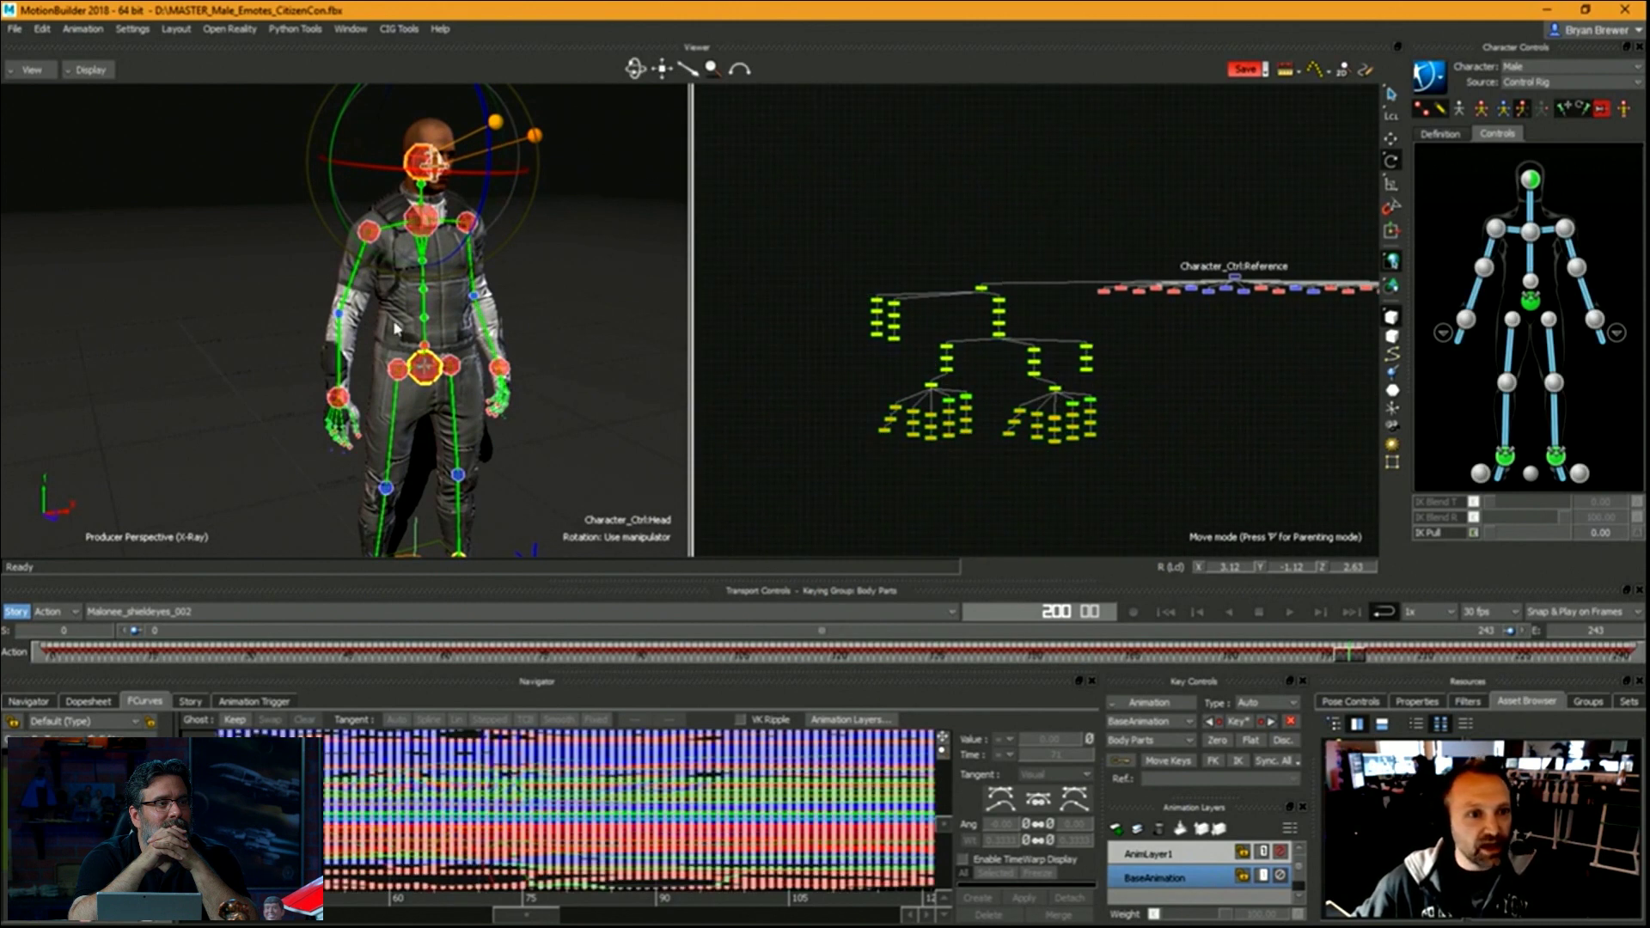
Select the whole row of IK effectors under Character_Ctrl:Reference in the schematic and clear the selection.
left_click_drag(394, 328, 463, 353)
left_click_drag(1287, 357, 965, 371, "shift")
left_click_drag(1285, 327, 777, 299)
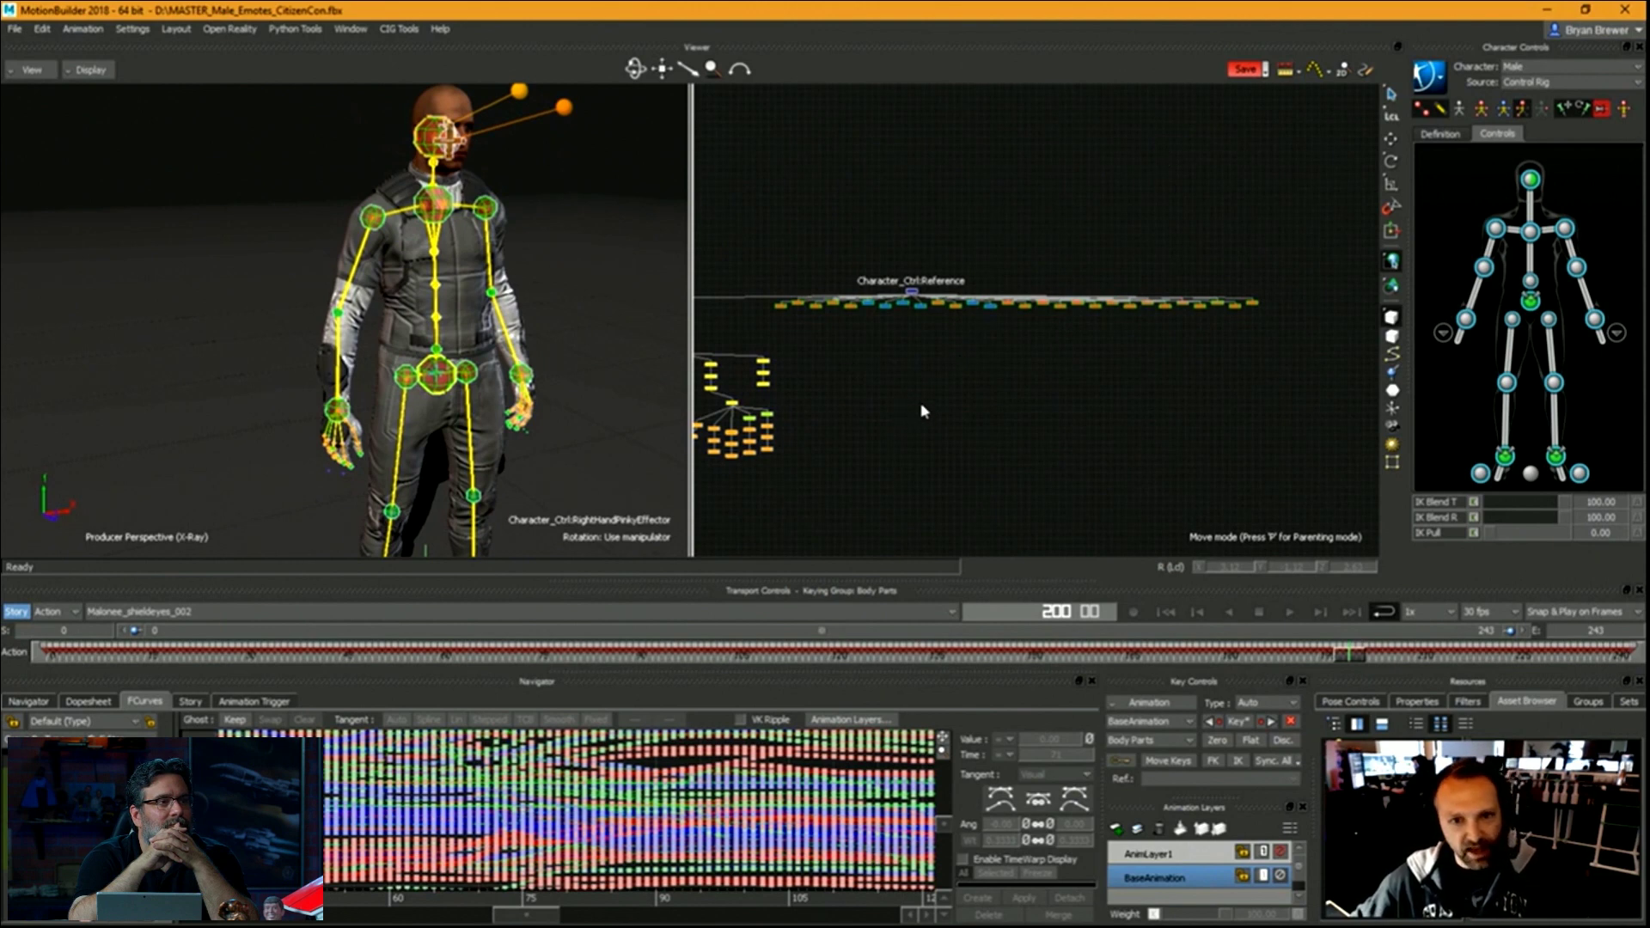
left_click_drag(920, 390, 1092, 390, "shift")
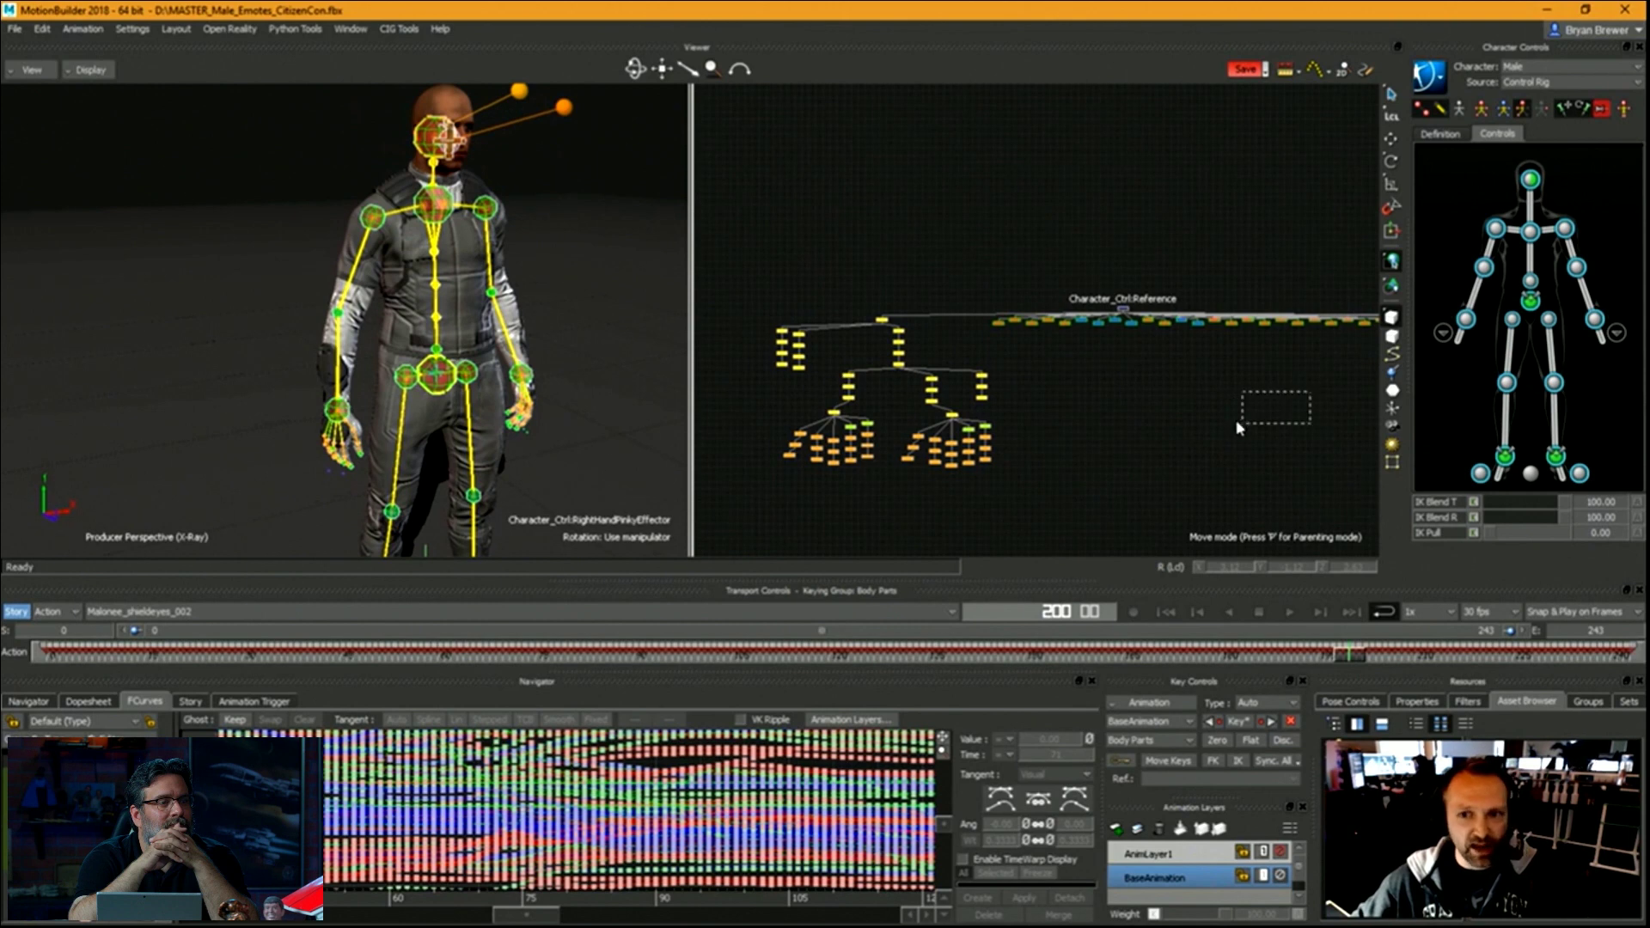
left_click_drag(1238, 427, 1236, 427)
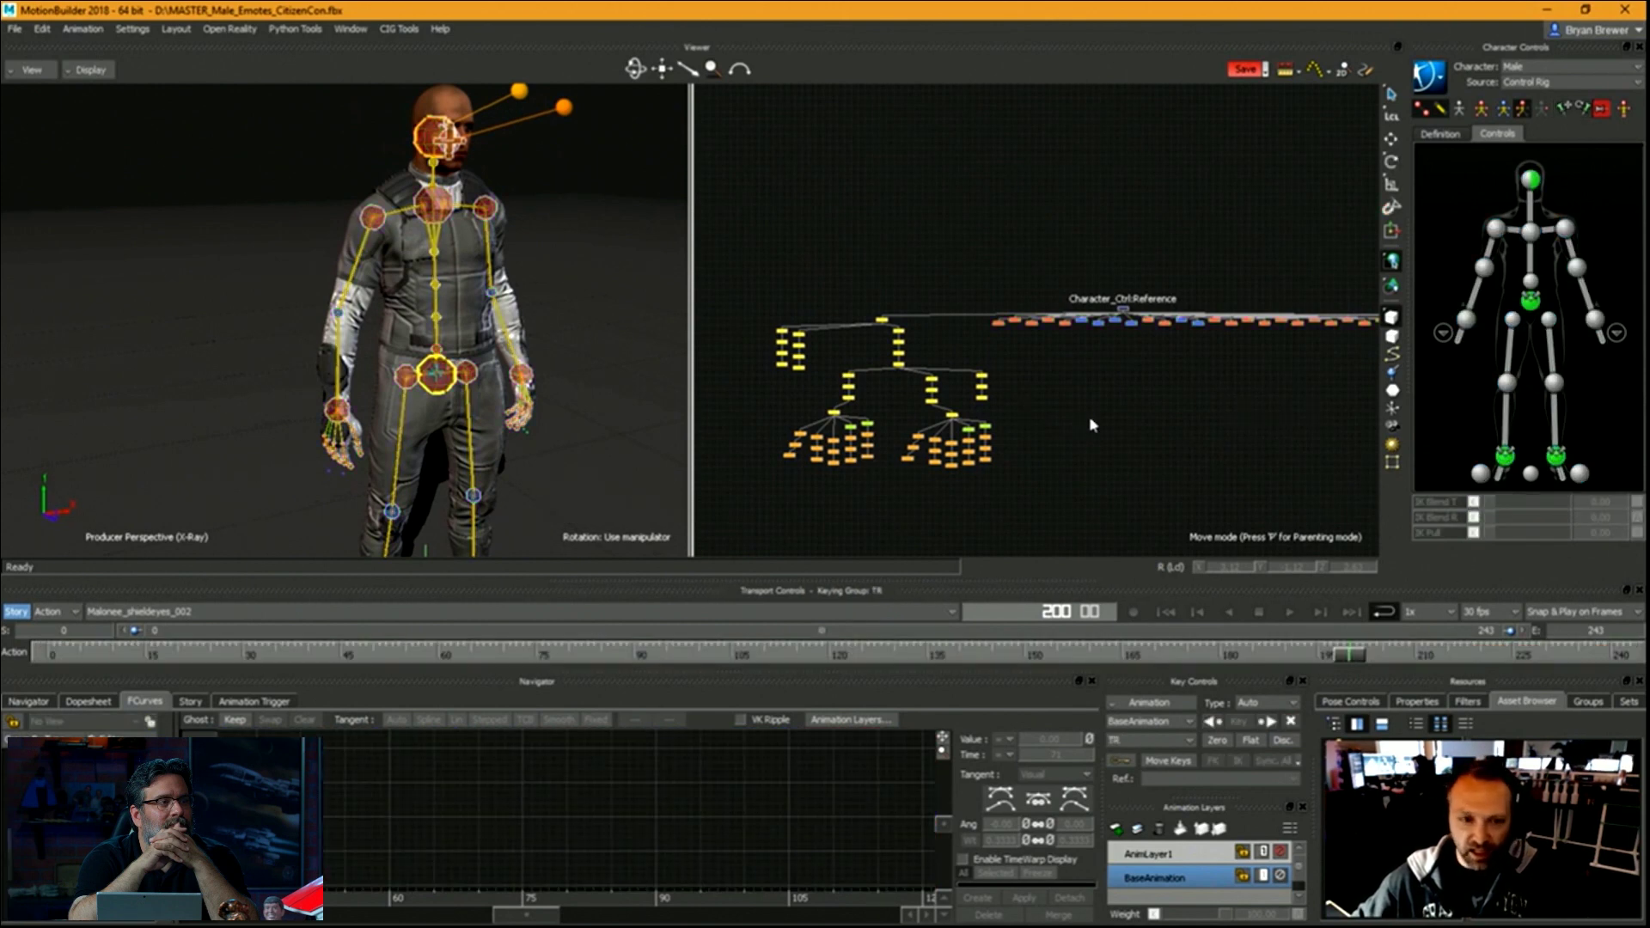
Inspect the rig on the character from several angles and return the viewer to the normal, non-X-Ray display.
mouse_move(585, 388)
left_mouse_down("ctrl")
mouse_move(505, 390)
mouse_move(554, 399)
left_mouse_up("ctrl")
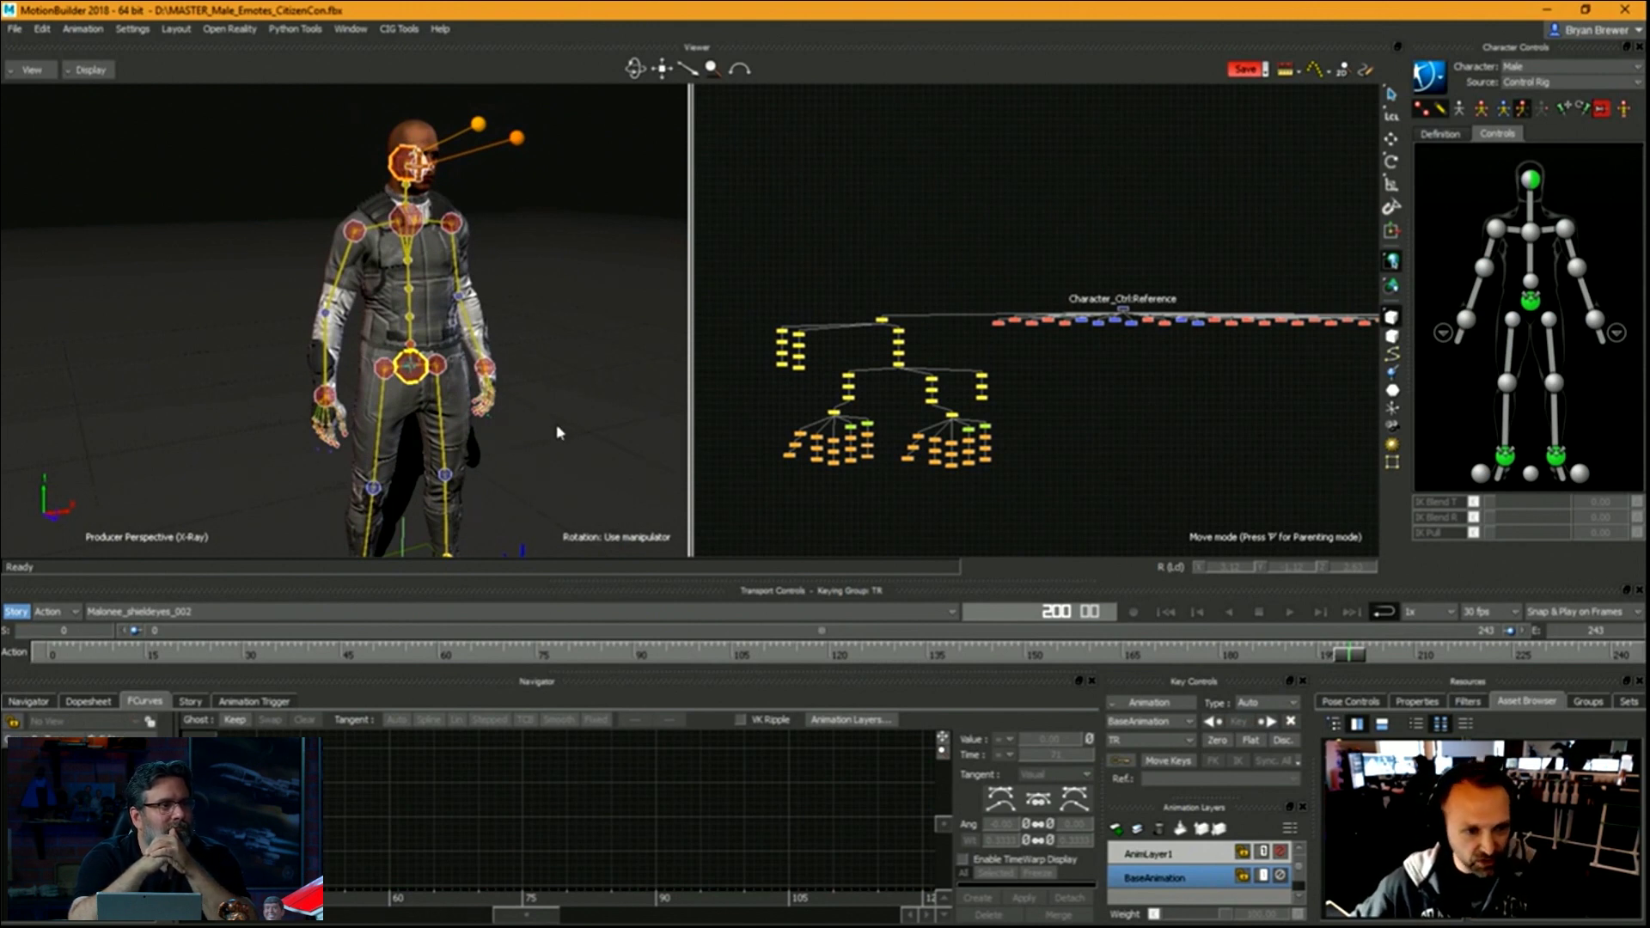
left_click_drag(557, 426, 559, 418, "ctrl+shift")
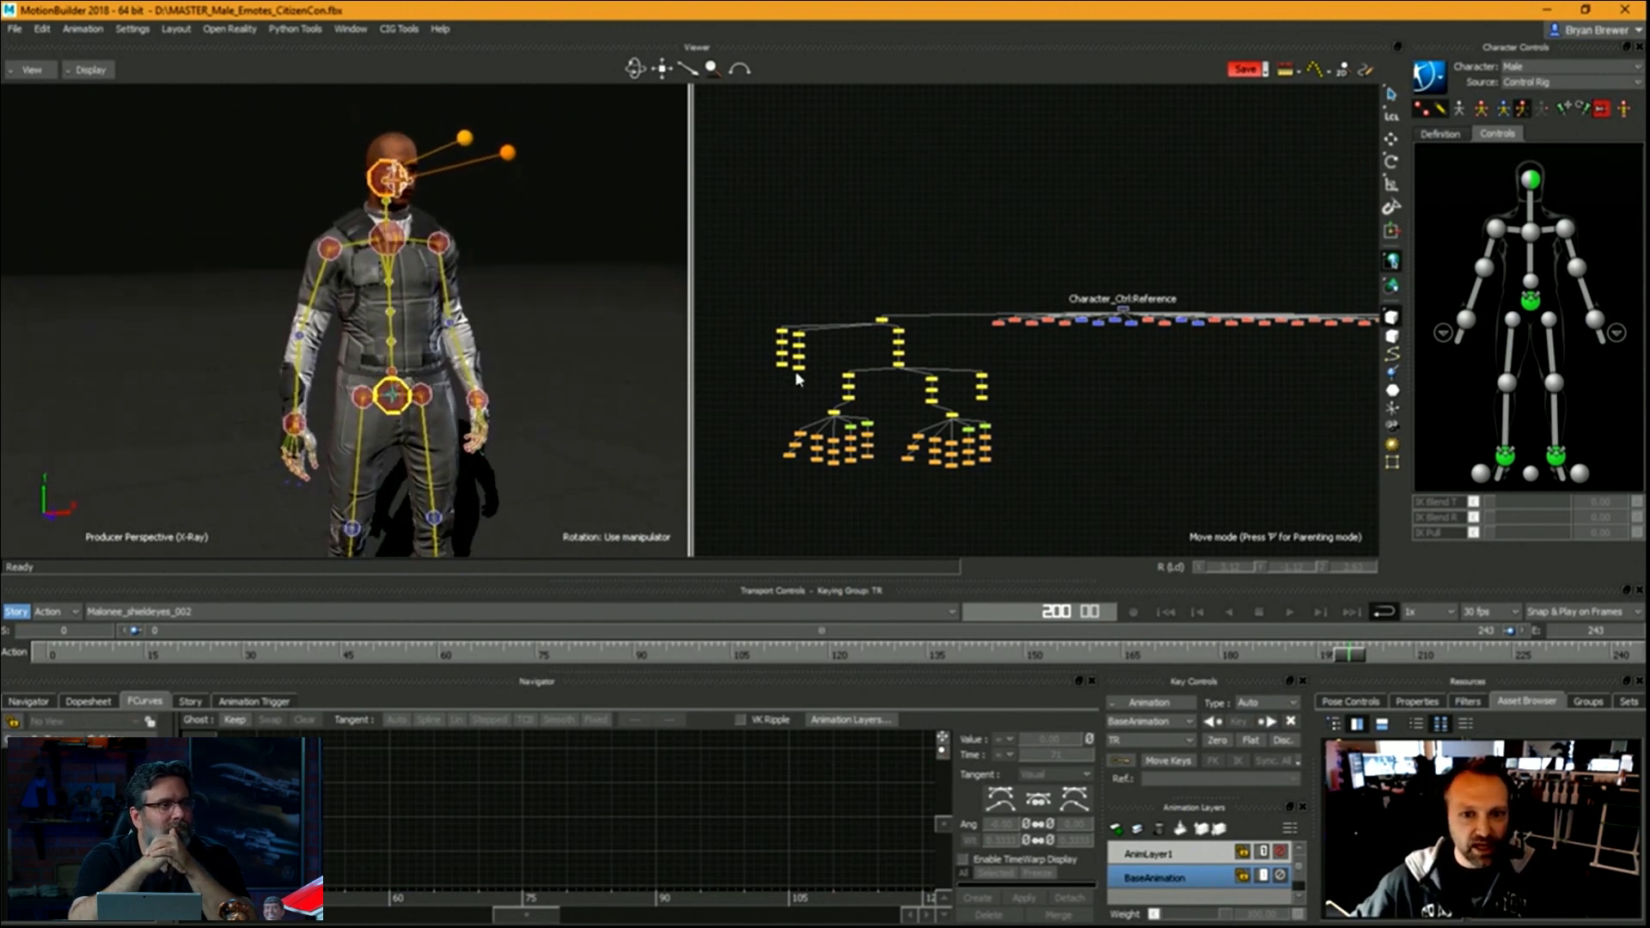
left_click_drag(1136, 367, 1100, 368, "shift")
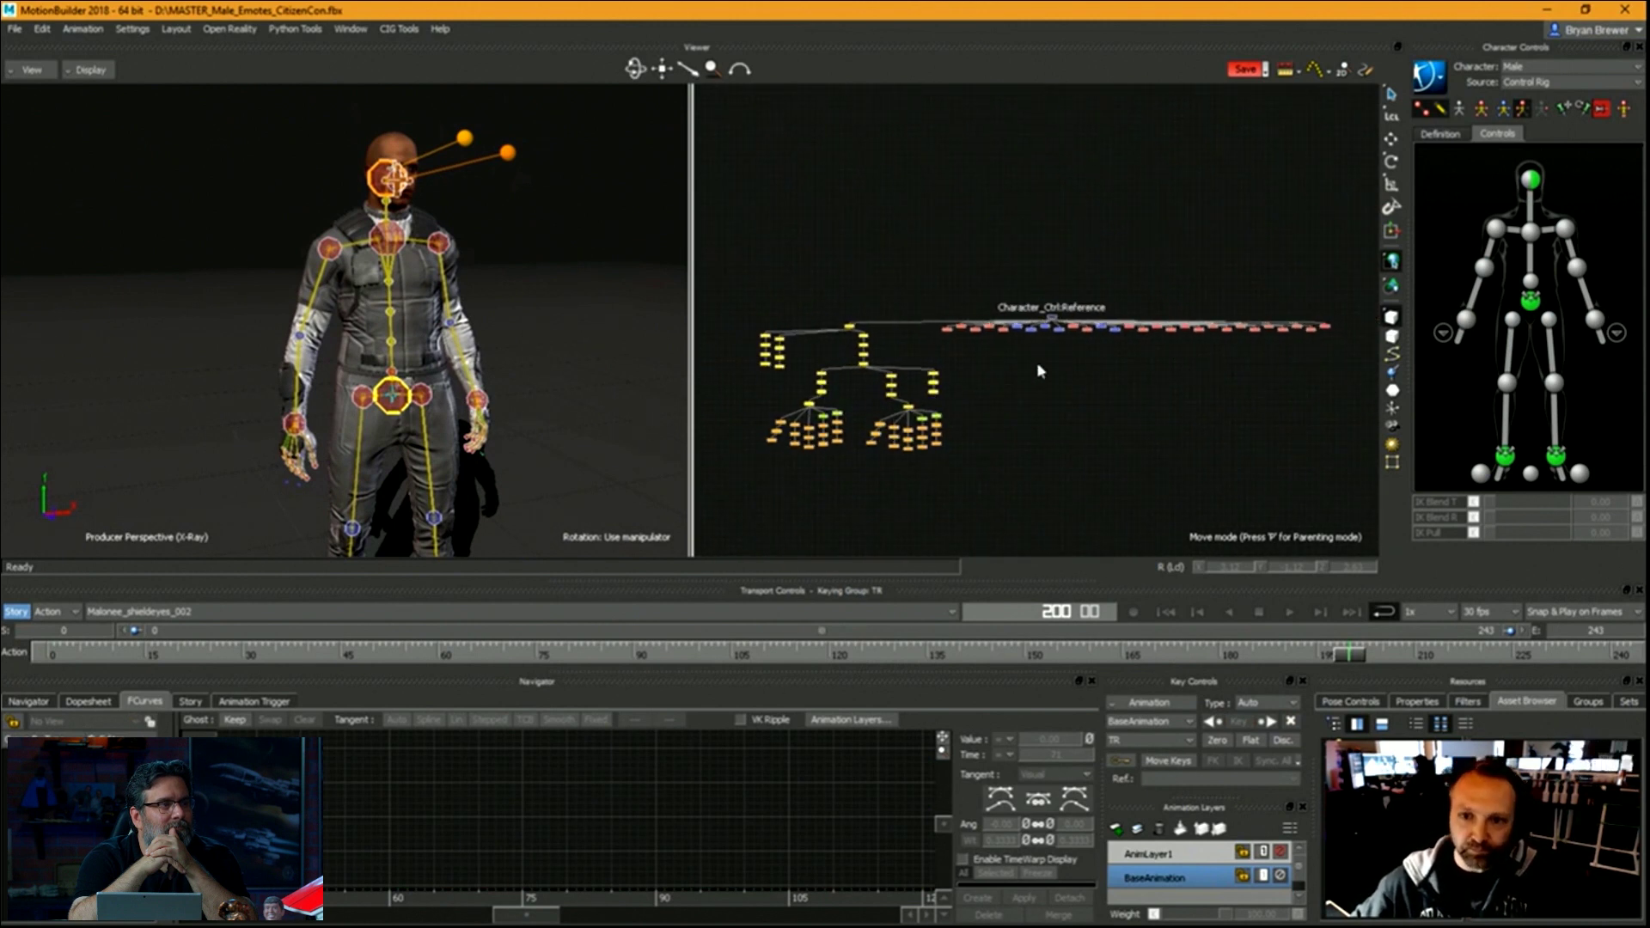
left_click_drag(1038, 365, 1026, 374, "shift")
left_click_drag(555, 420, 523, 401, "ctrl+shift")
key("ctrl+a")
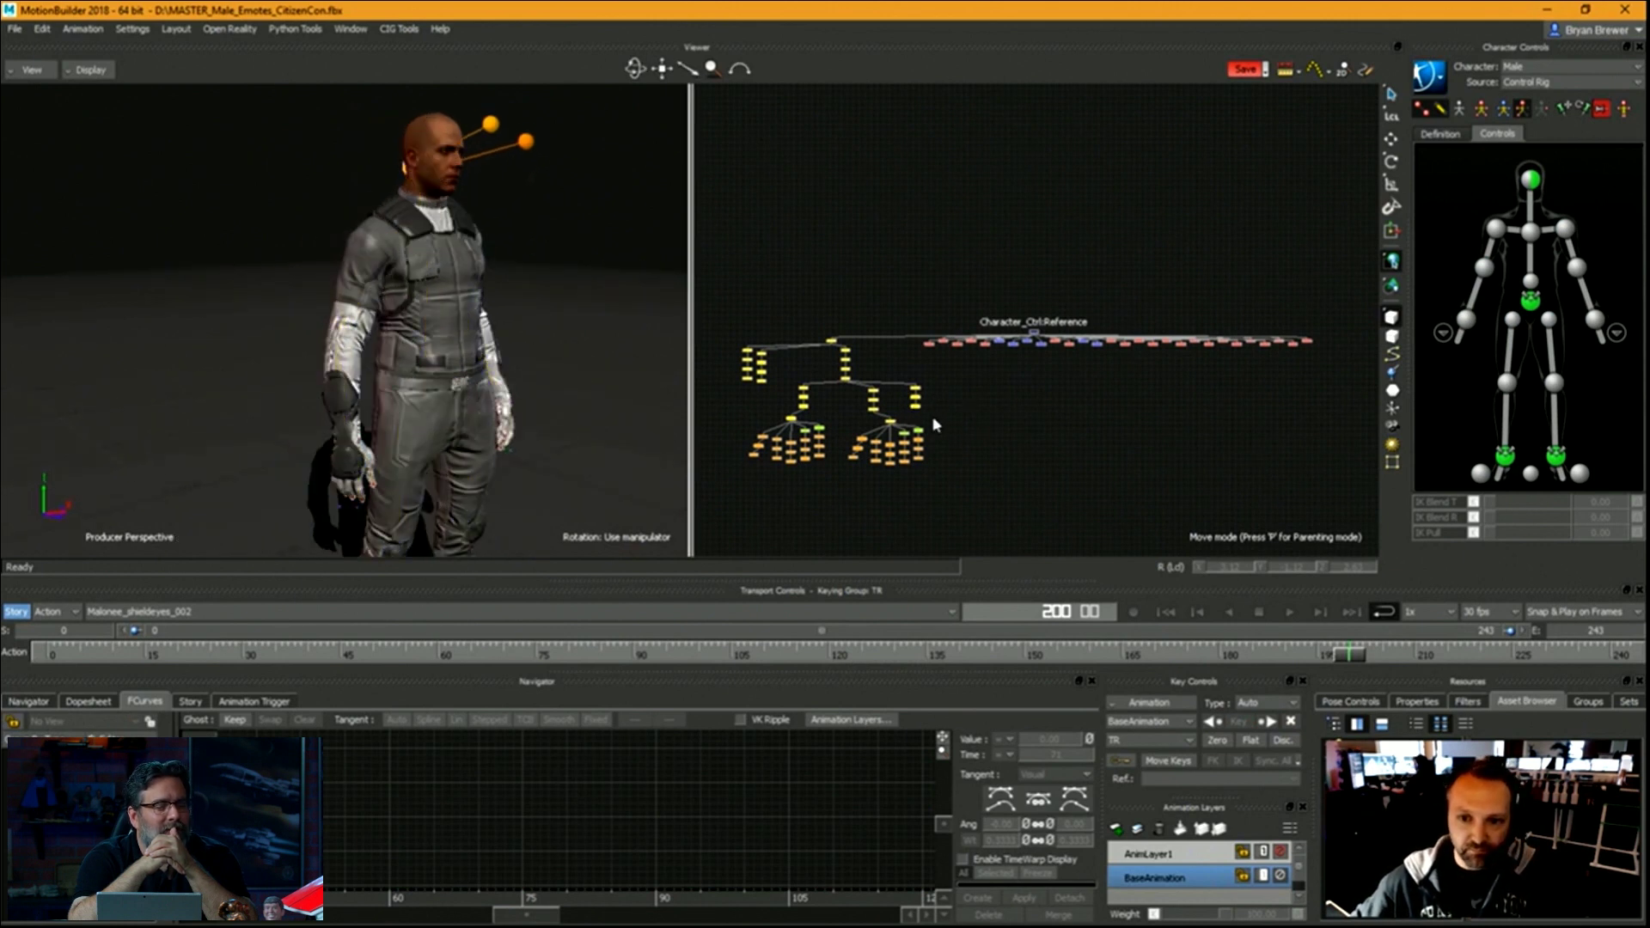
mouse_move(531, 396)
left_mouse_down("ctrl+shift")
mouse_move(513, 397)
mouse_move(527, 379)
left_mouse_up("ctrl+shift")
Select the right shoulder effector and create a new take, Take 002, without copying the current take's data.
left_click(1495, 227)
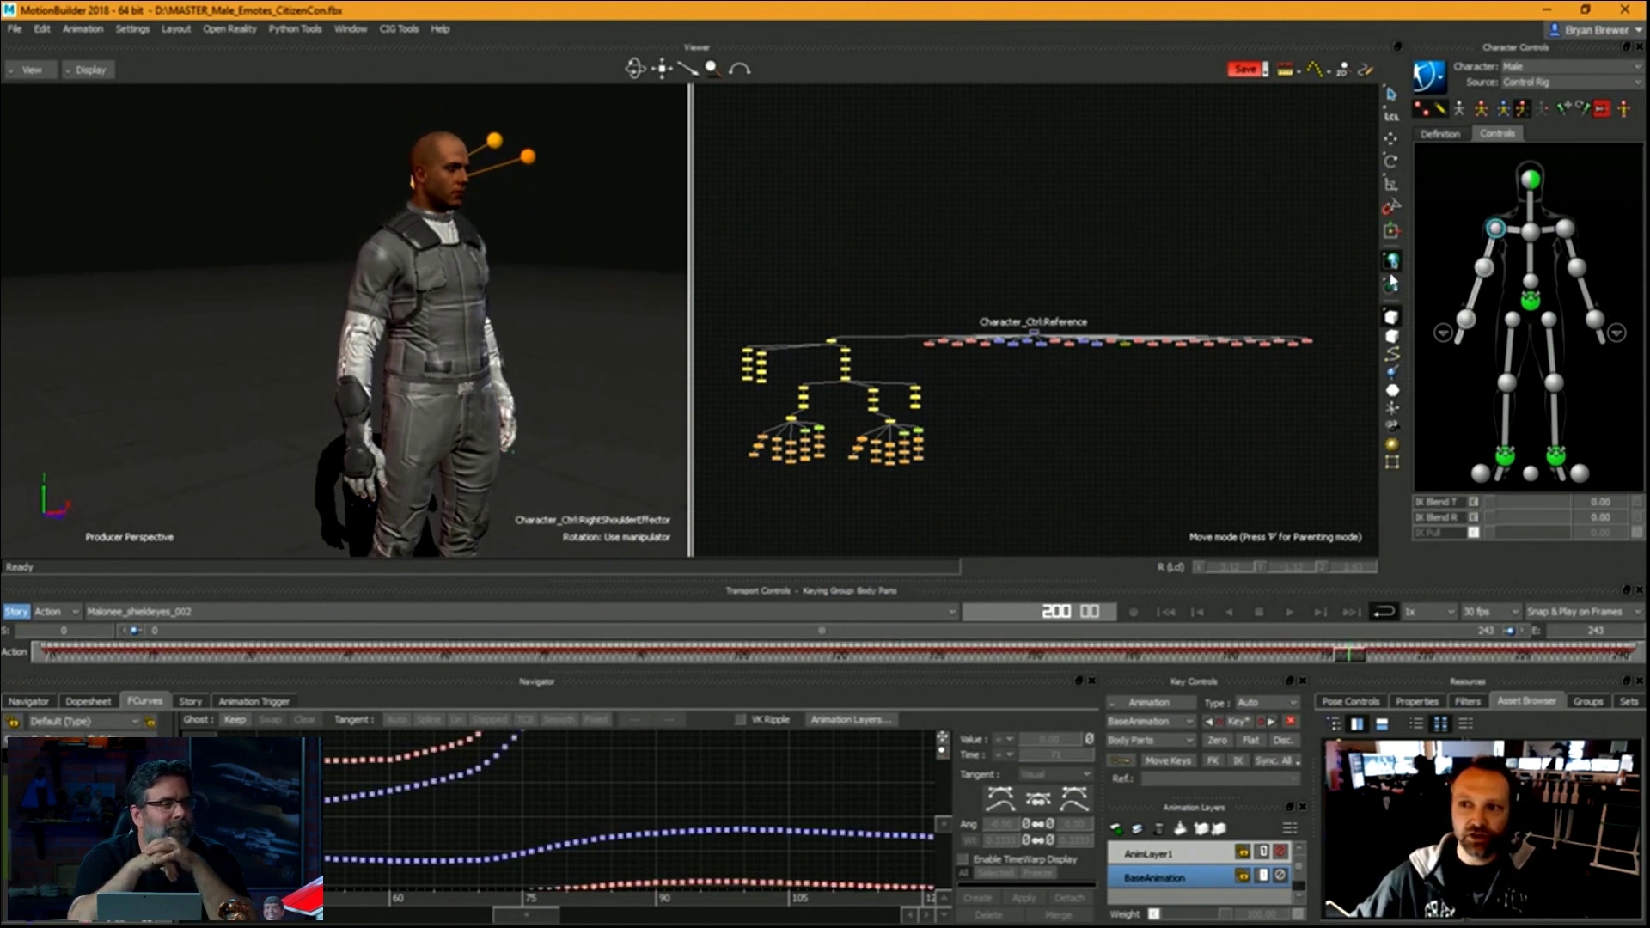
left_click(297, 611)
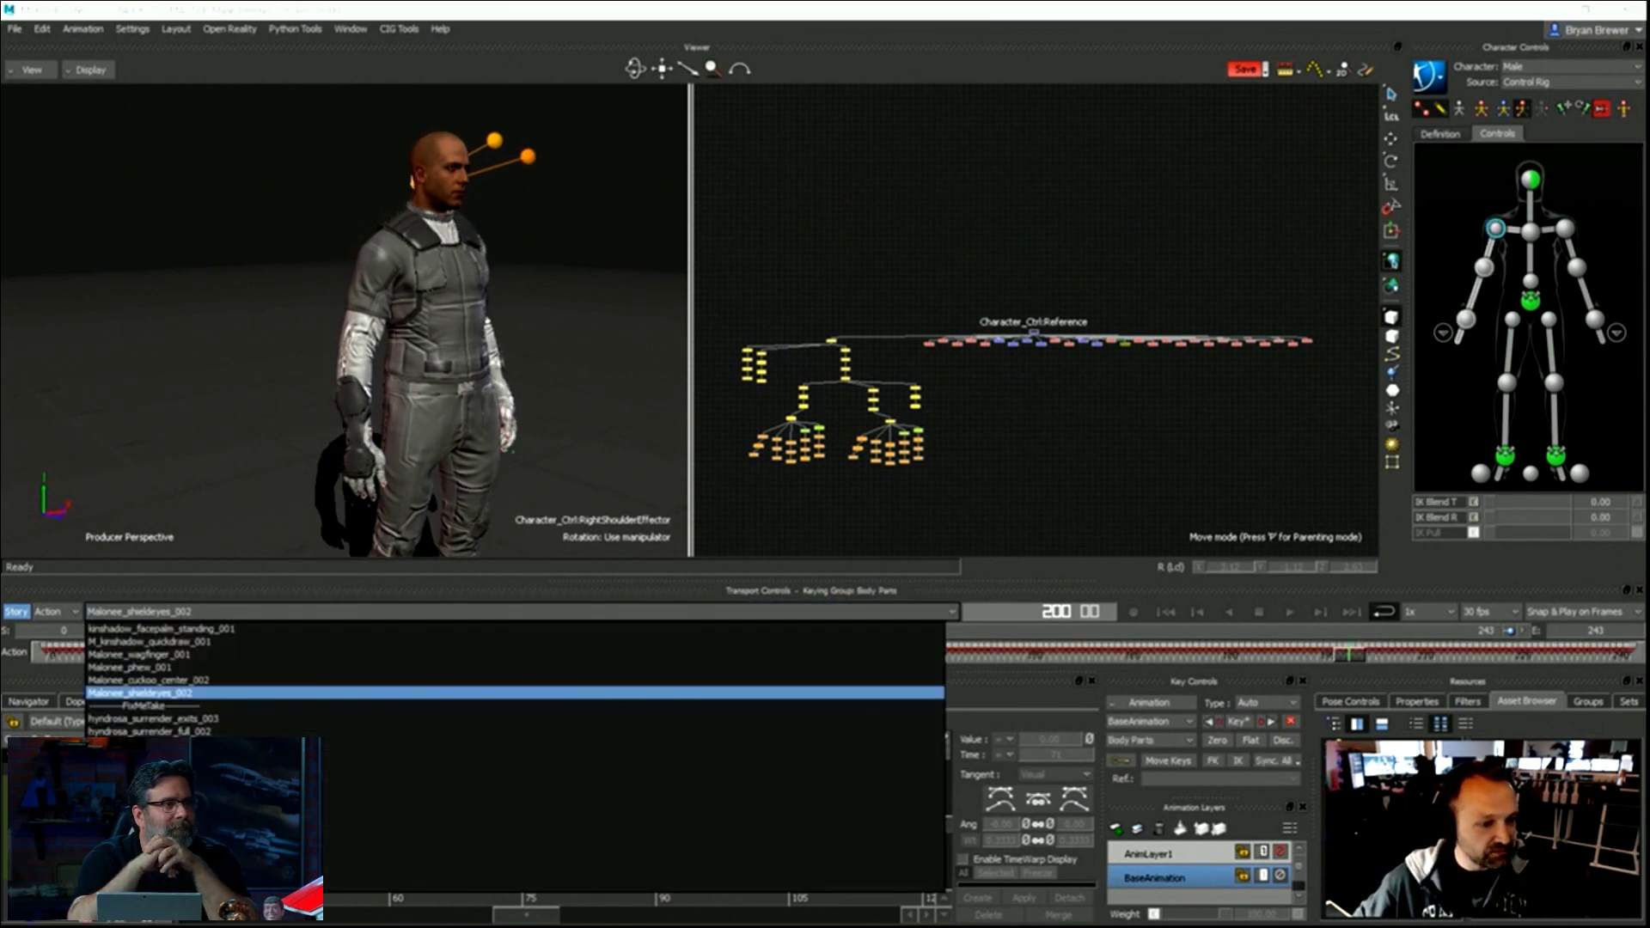
left_click(297, 882)
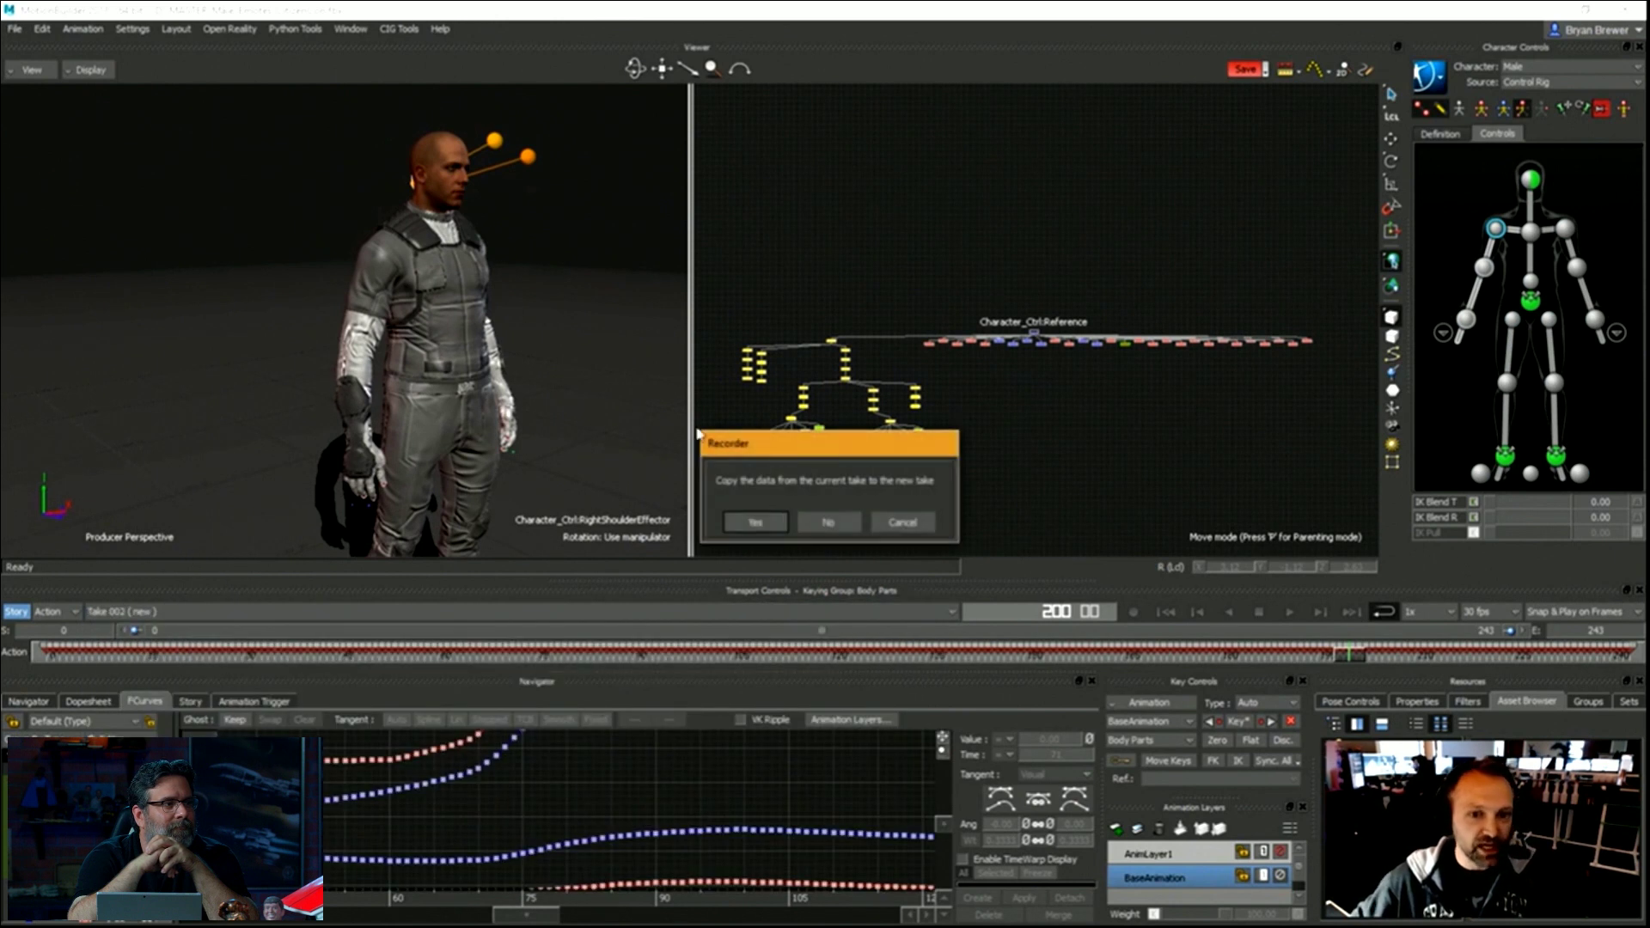
left_click(829, 523)
Rotate the right shoulder effector to swing the right arm forward in front of the chest, and select the right forearm FK bone.
mouse_move(507, 292)
left_mouse_down("ctrl")
mouse_move(527, 301)
mouse_move(482, 287)
mouse_move(531, 290)
mouse_move(507, 300)
mouse_move(511, 285)
left_mouse_up("ctrl")
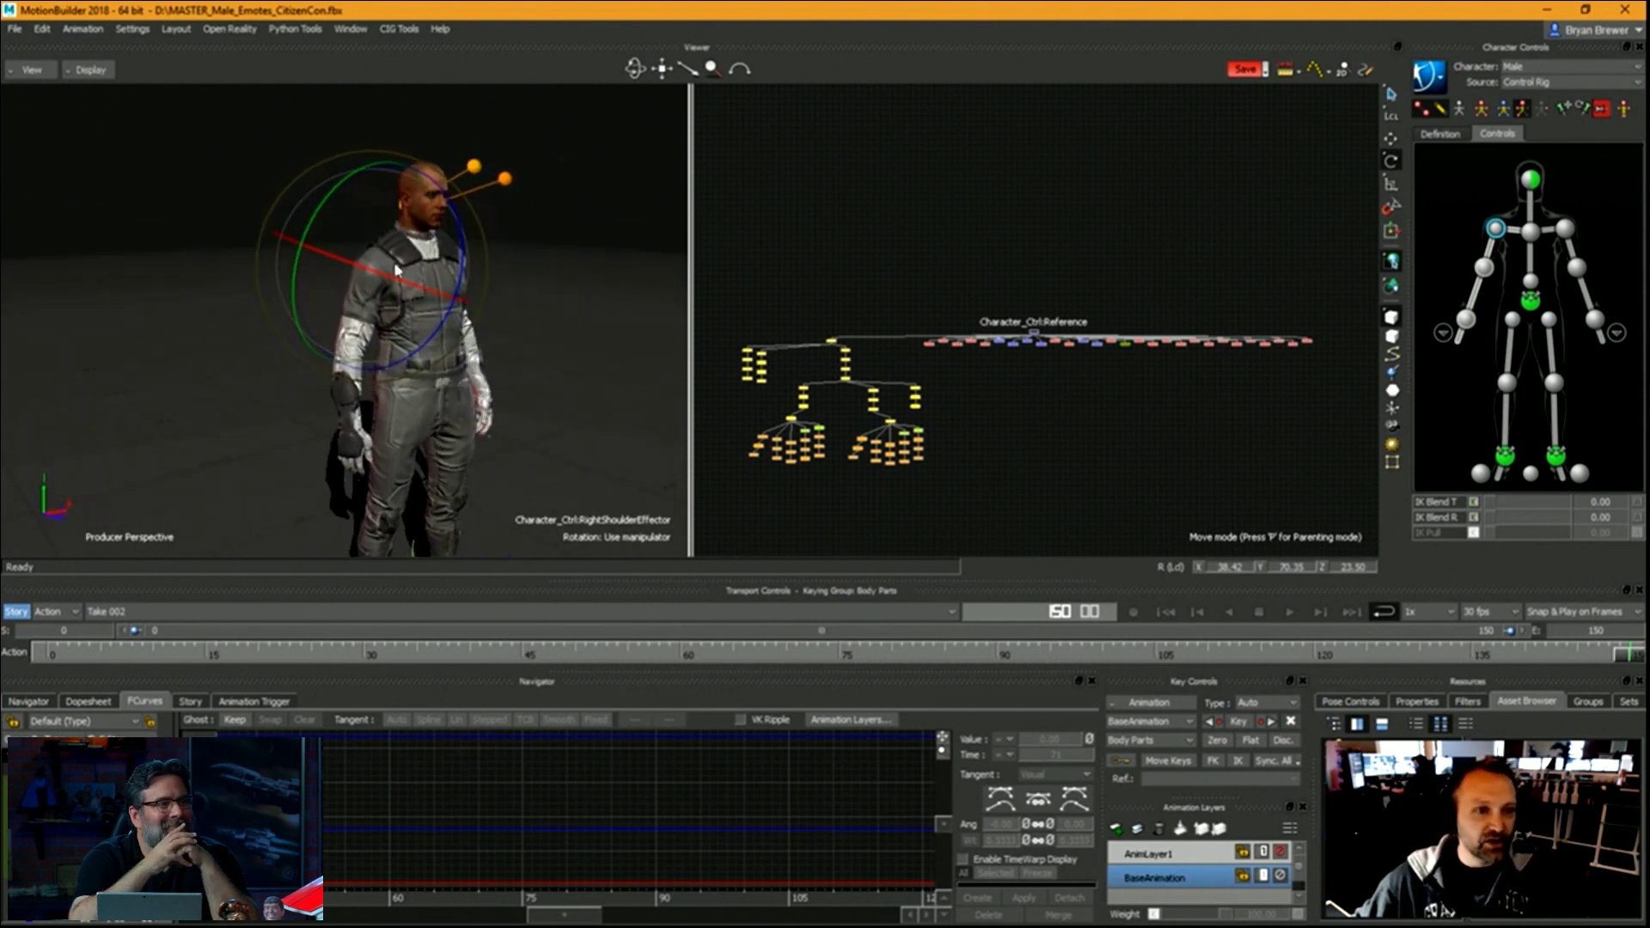
left_click_drag(413, 262, 314, 306)
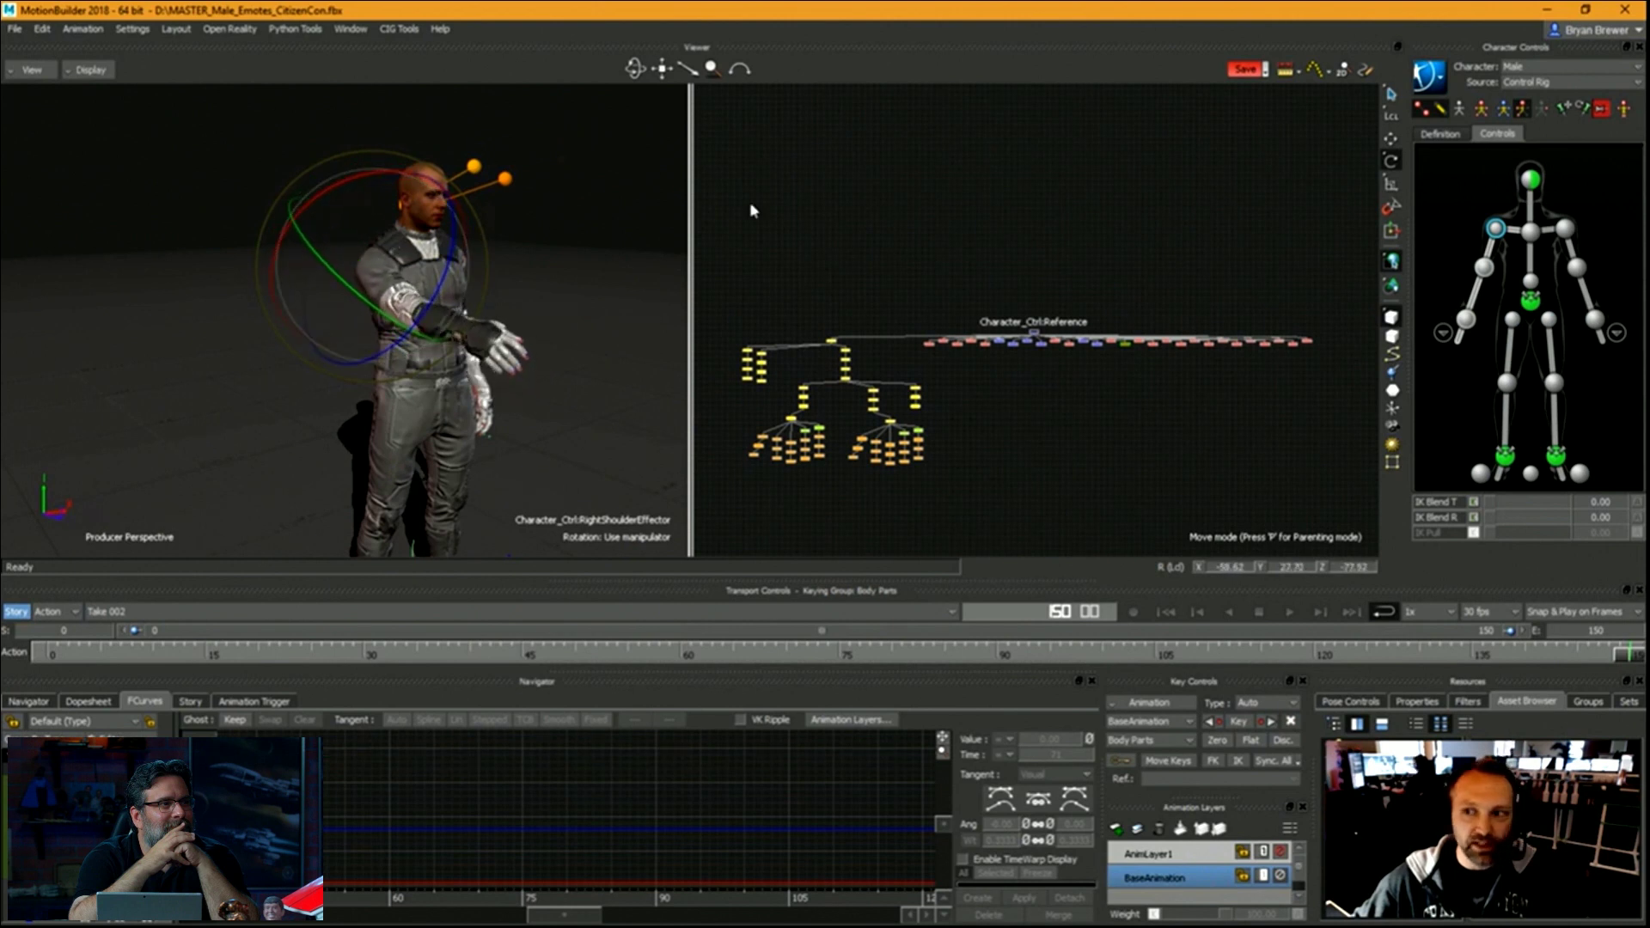
left_click(1480, 293)
left_click_drag(412, 336, 623, 357, "ctrl+shift")
Select the right hand FK bone, check the outstretched arm from the side and switch the manipulator to translation.
left_click(1466, 343)
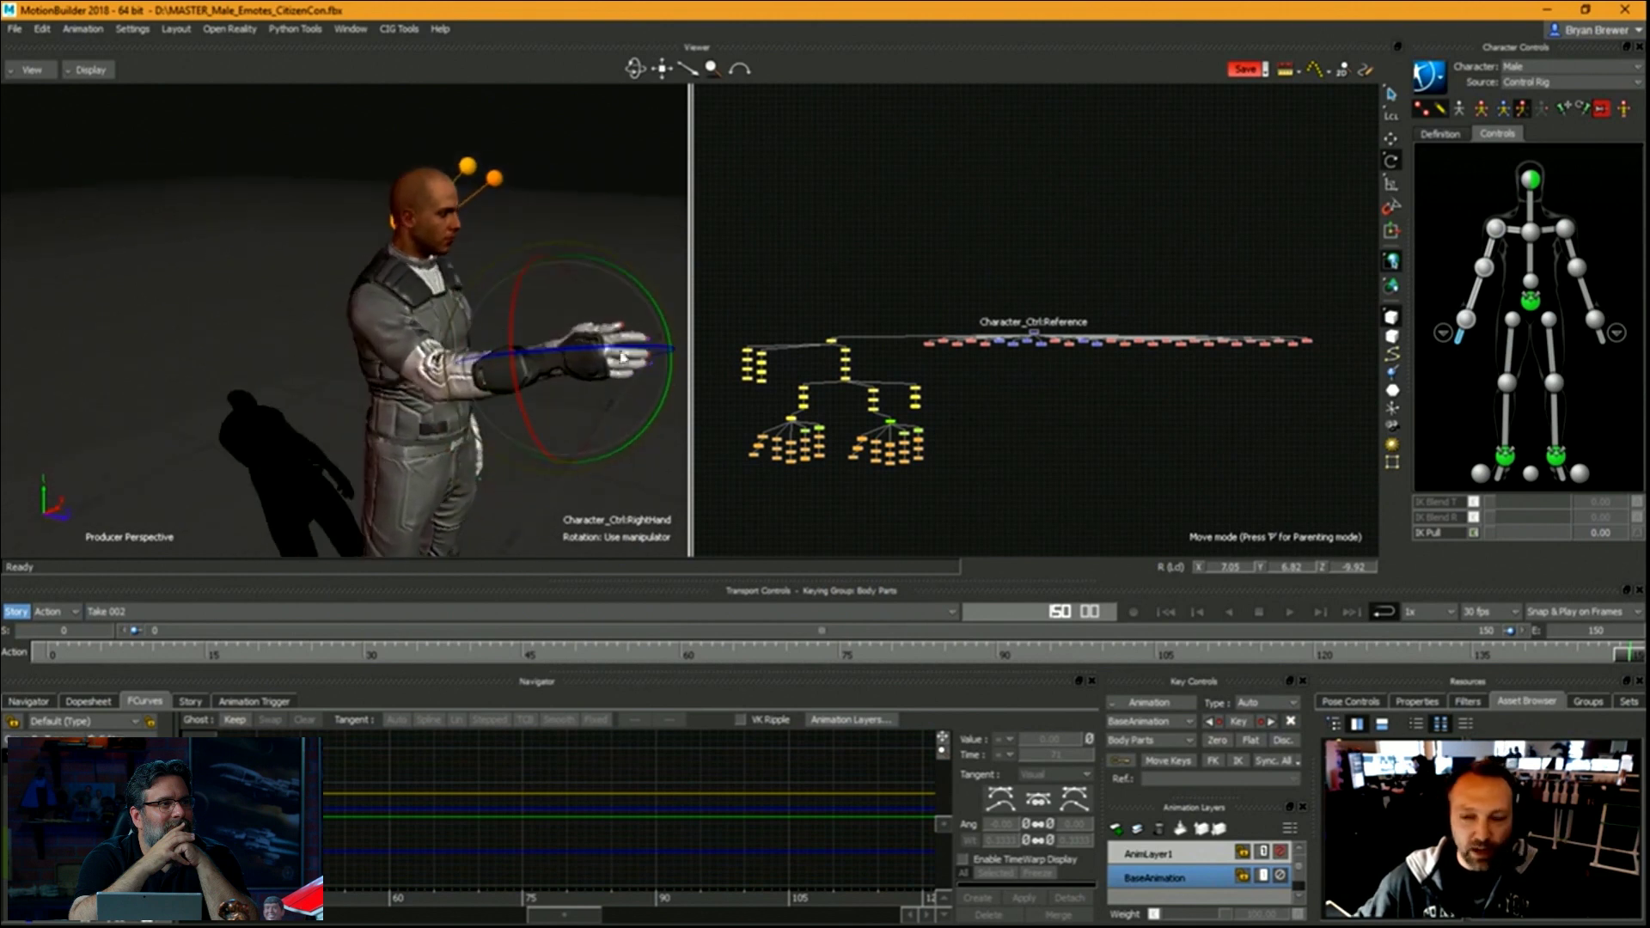
left_click_drag(460, 386, 591, 276, "ctrl+shift")
left_click_drag(485, 376, 666, 249, "ctrl+shift")
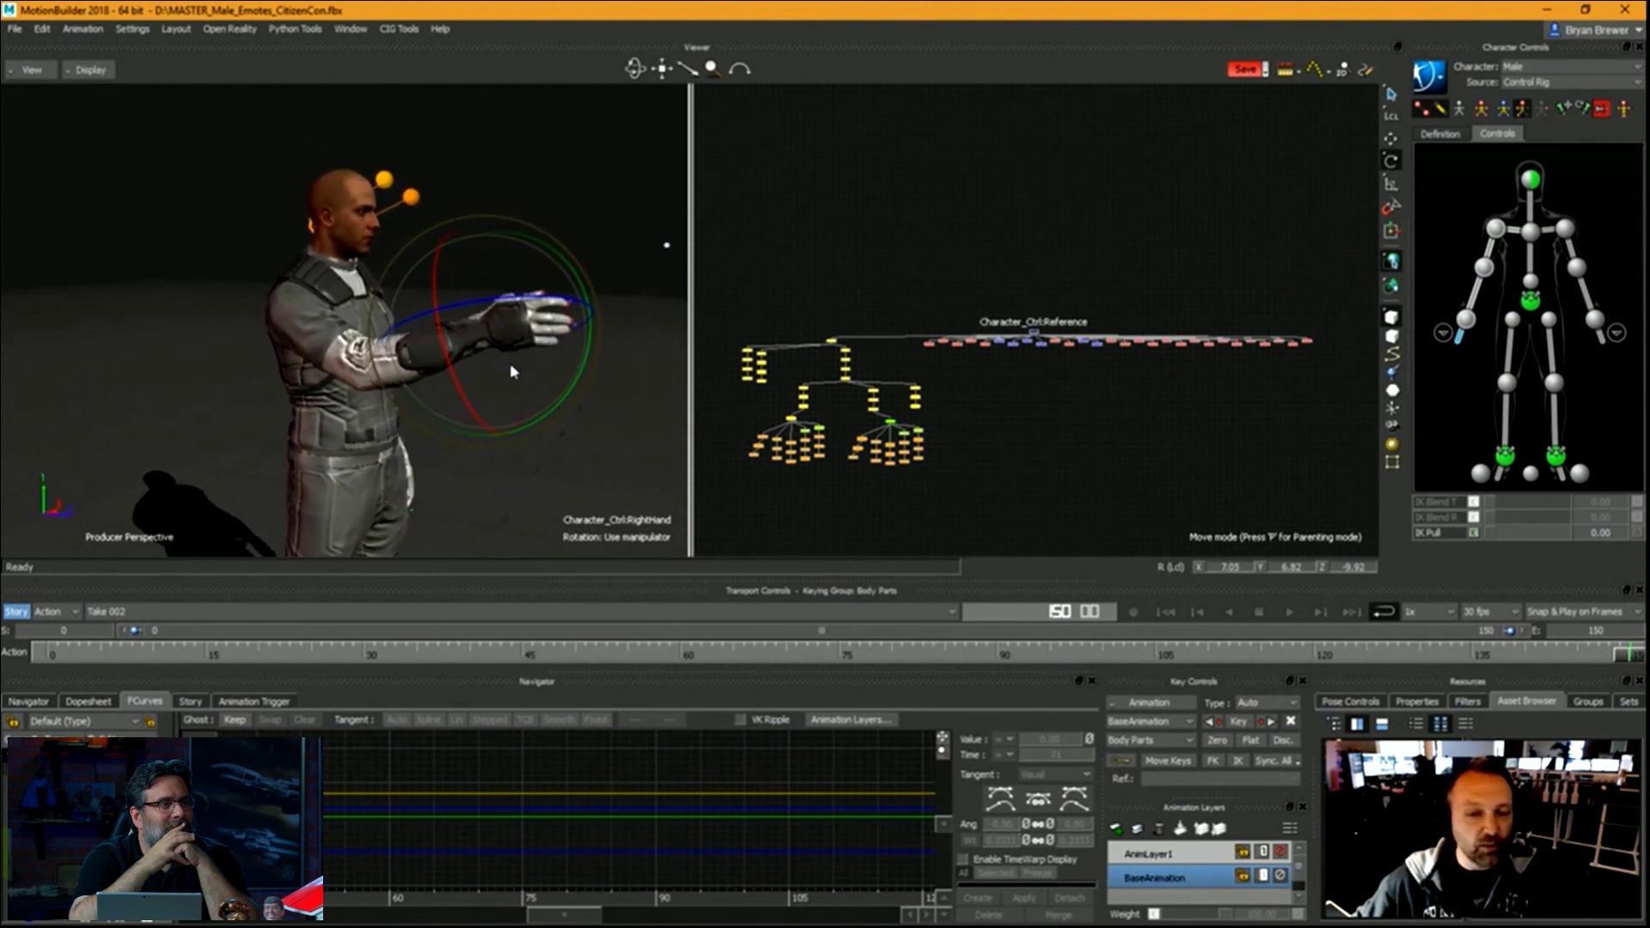
key("t")
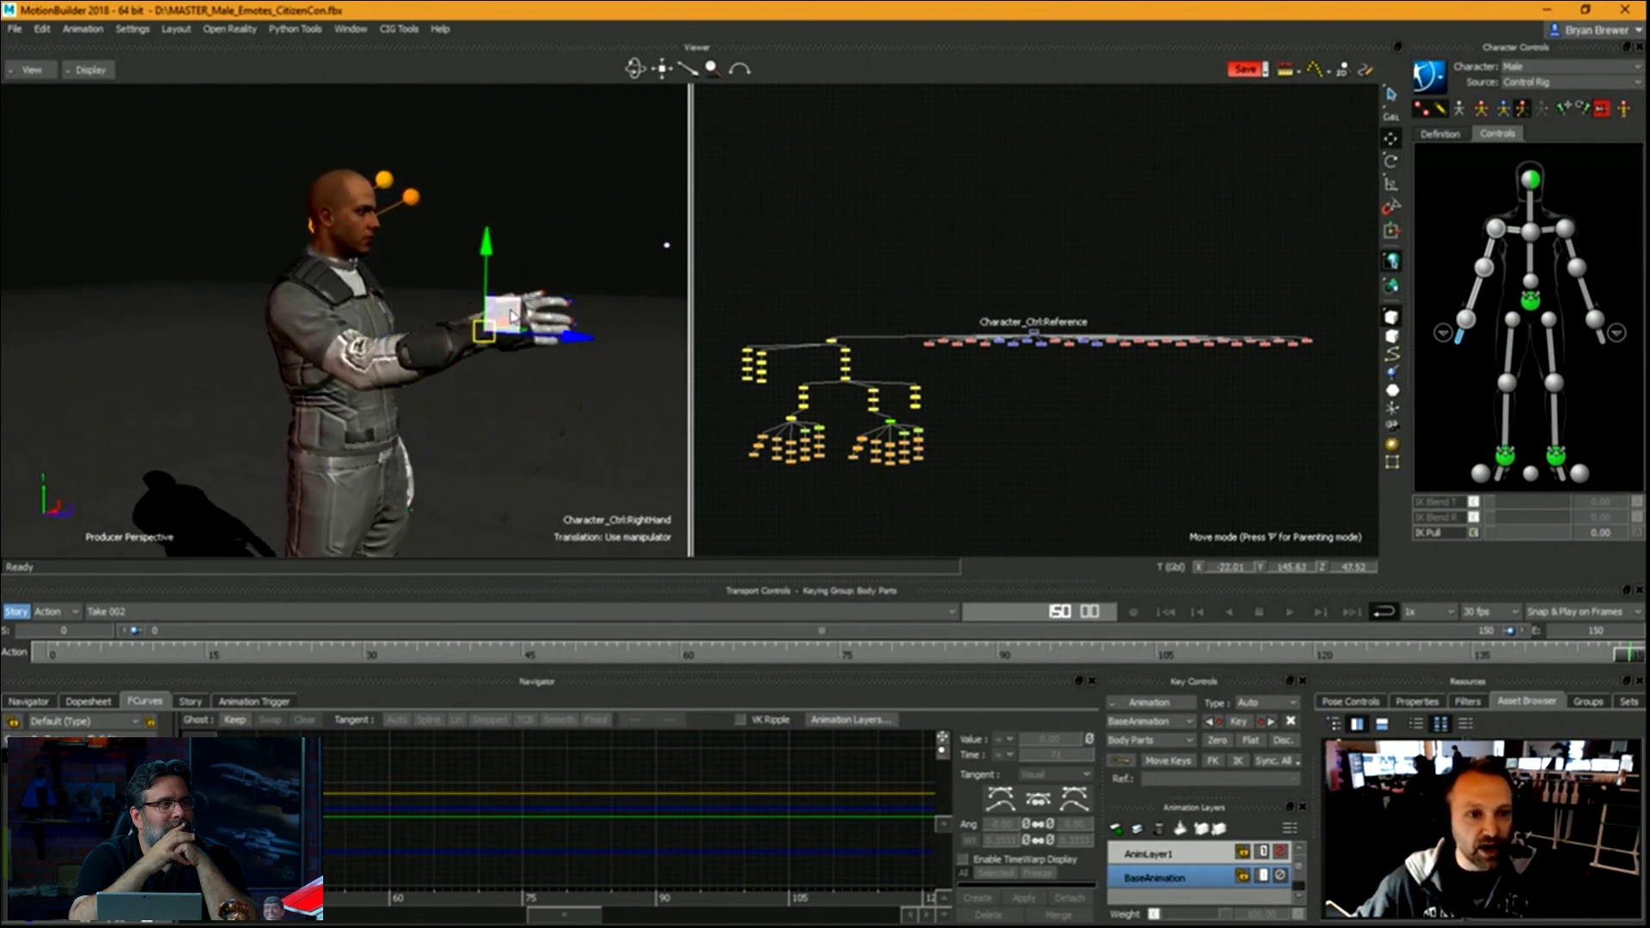
Select the right wrist IK effector and move it to bend the elbow and lift the hand in front of the face.
left_click(1467, 320)
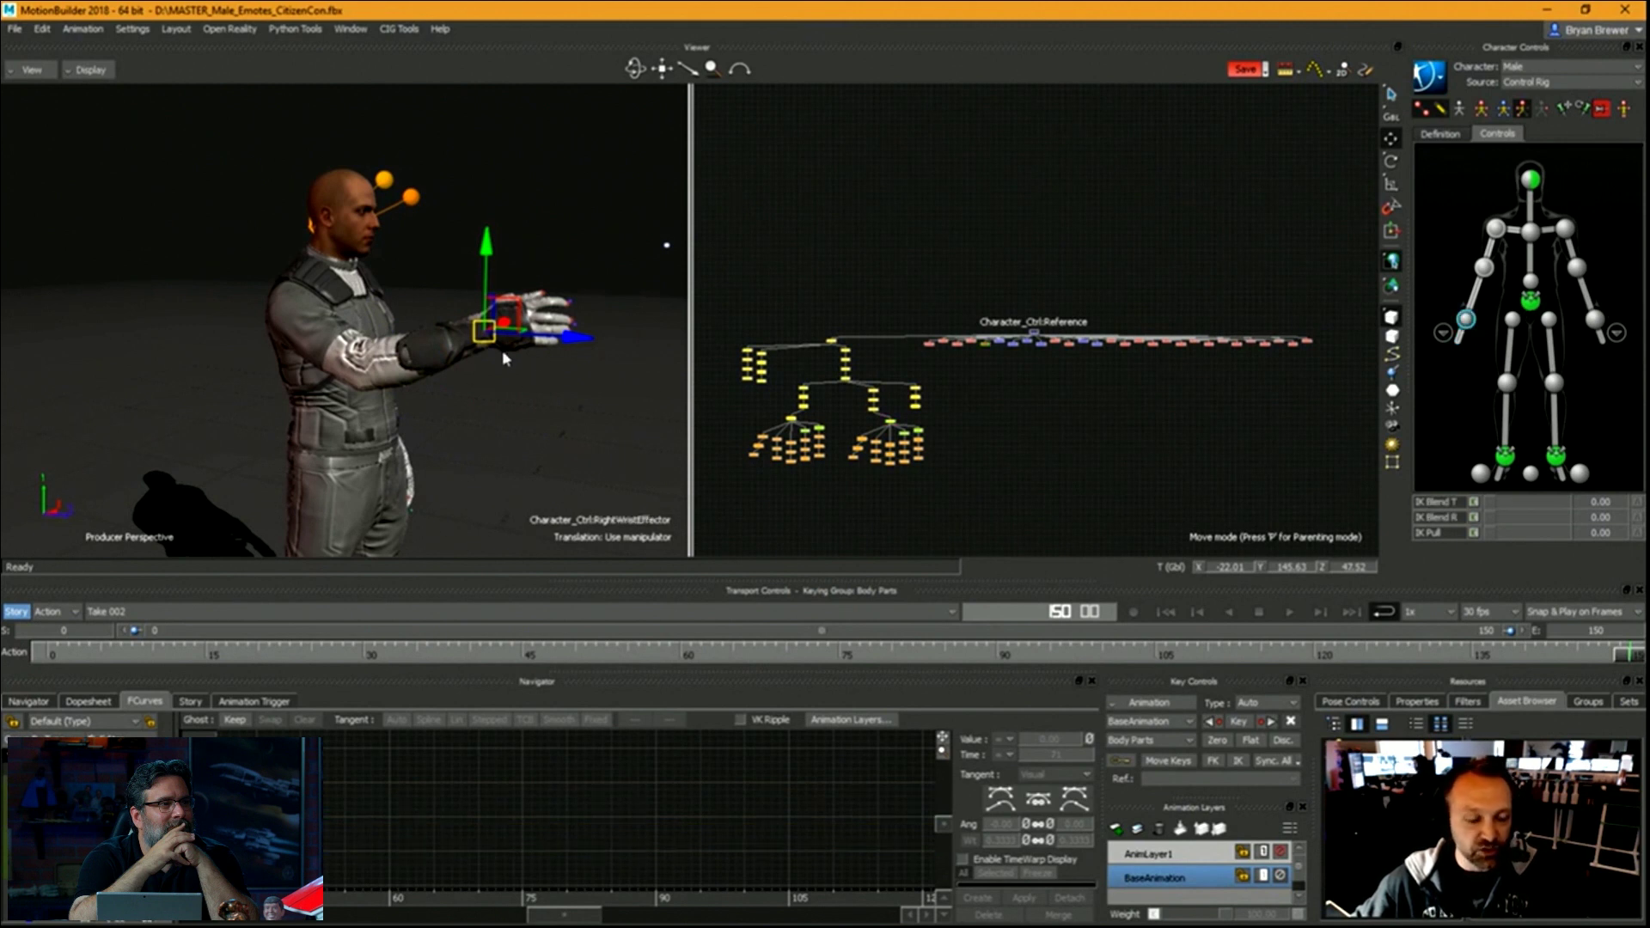
left_click_drag(504, 358, 574, 291)
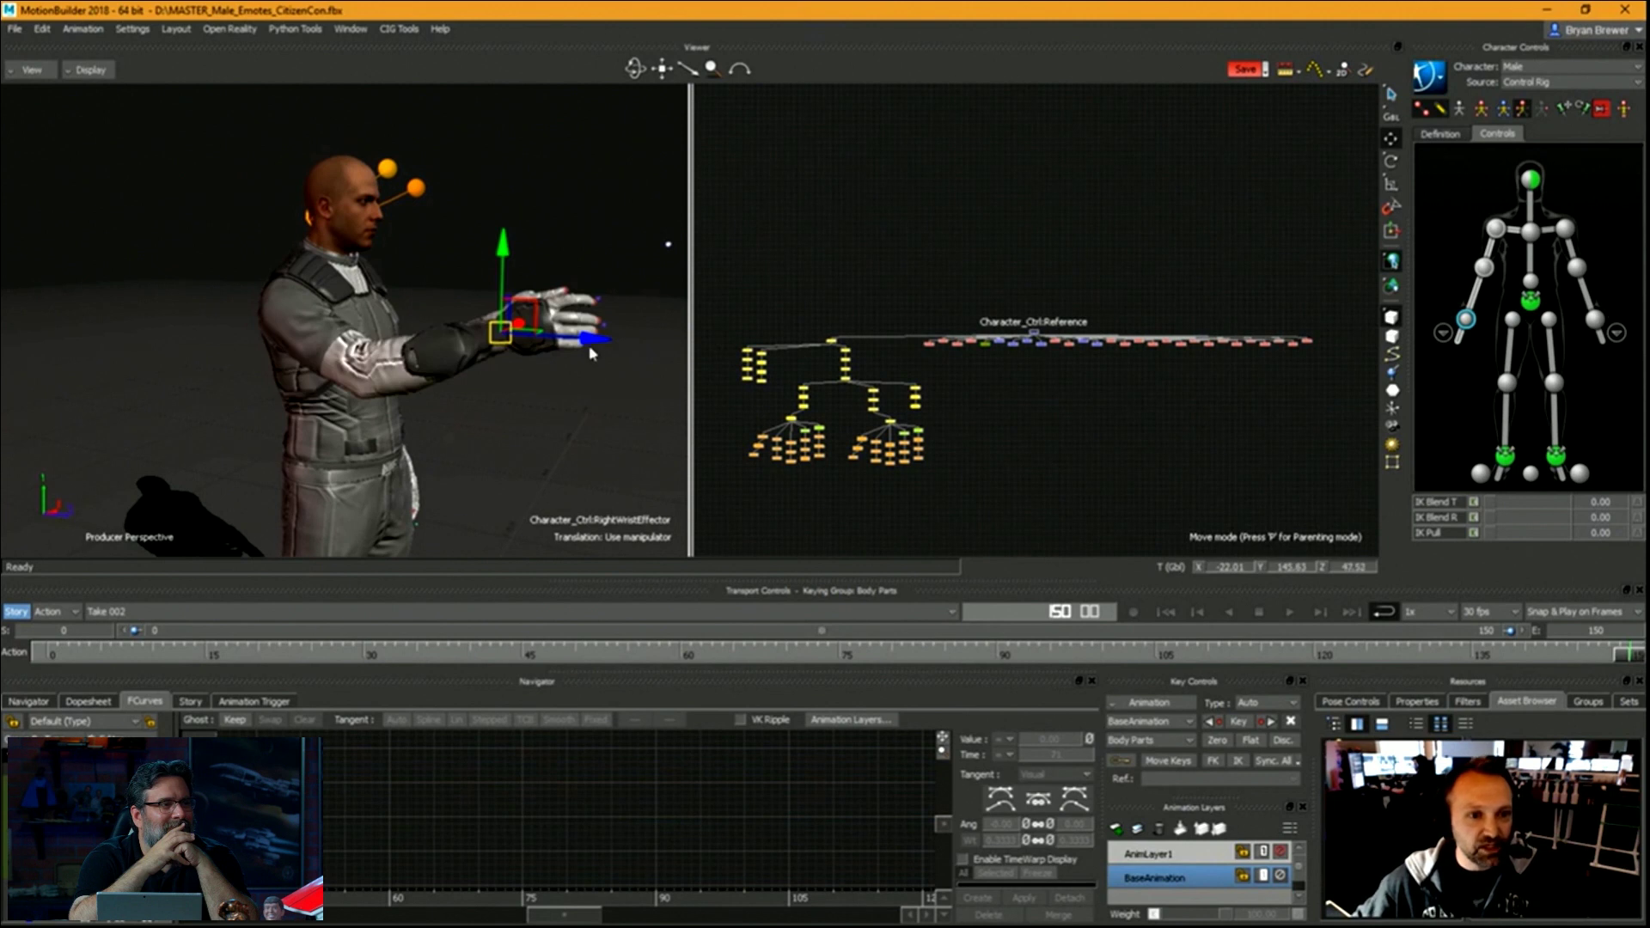
left_click_drag(589, 347, 333, 416, "ctrl+shift")
key("r")
left_click_drag(446, 404, 514, 384, "ctrl+shift")
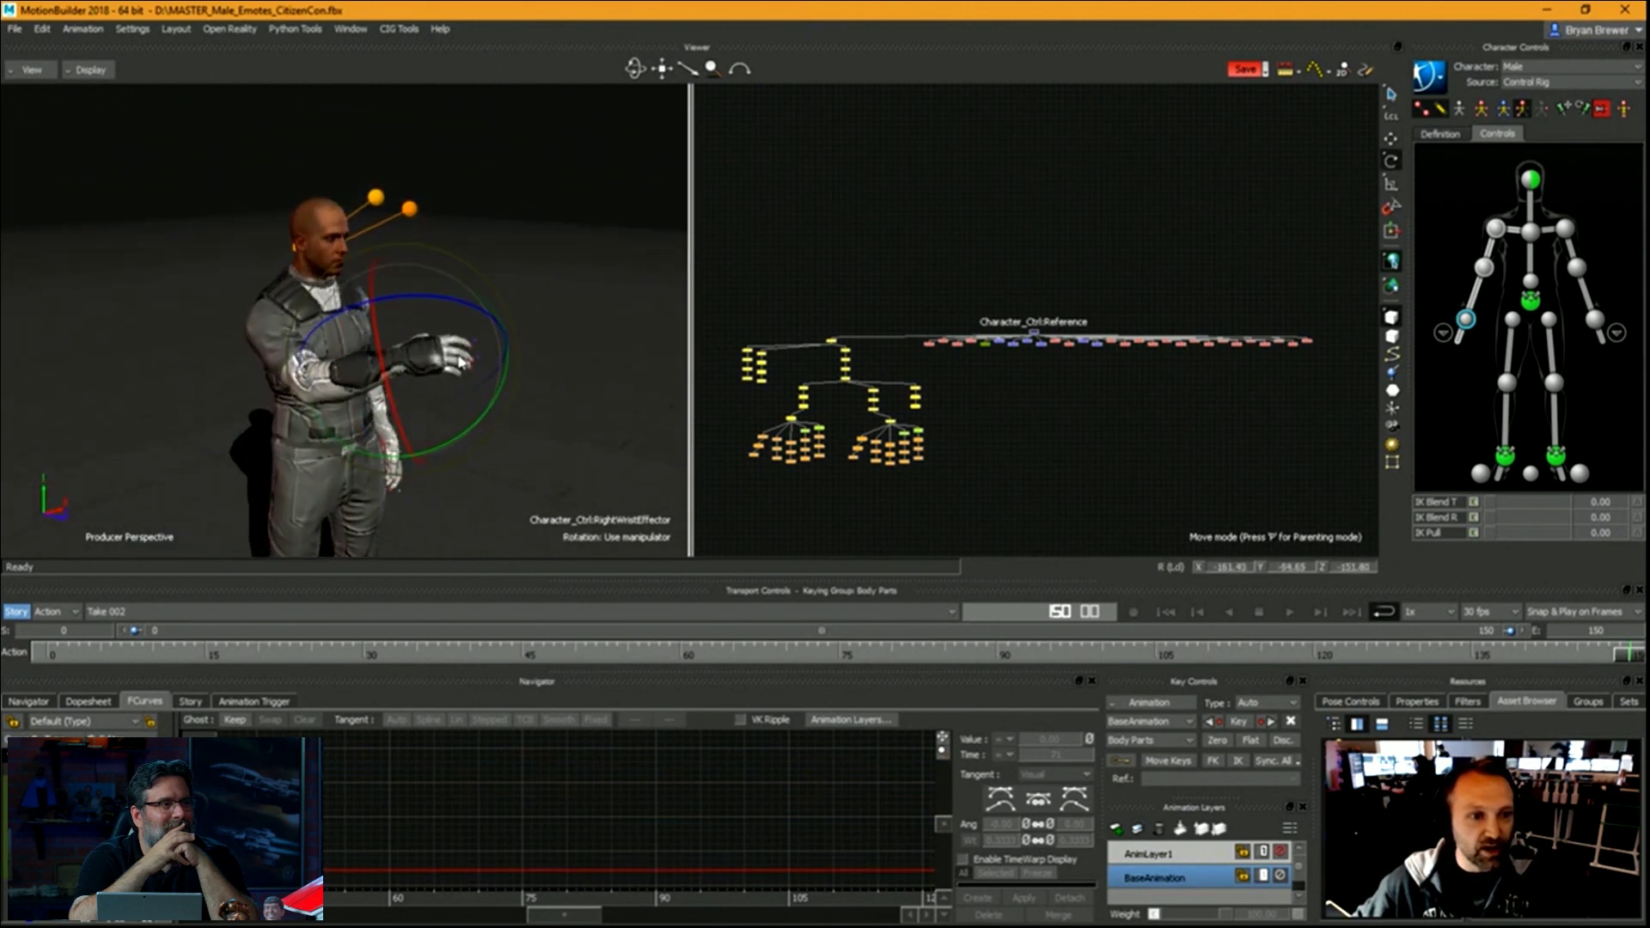
key("t")
left_click_drag(404, 356, 368, 325)
left_click_drag(378, 331, 567, 283, "ctrl+shift")
key("r")
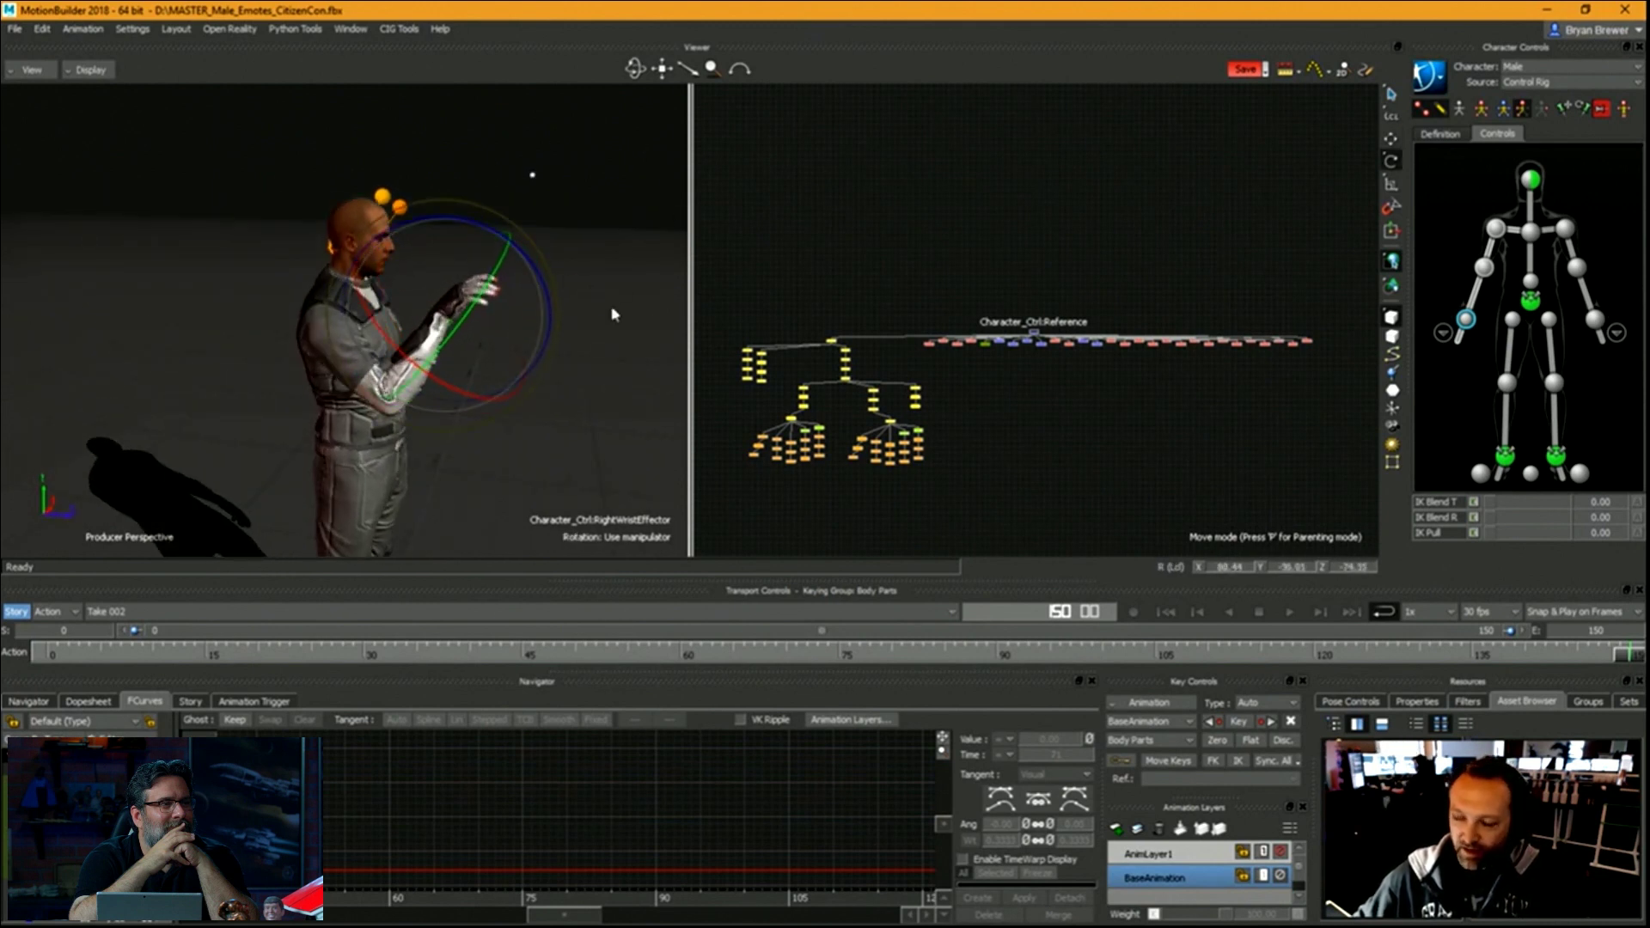
Adjust the right wrist effector with the rotation and translation manipulators until the hand is raised beside the head.
left_click_drag(453, 306, 559, 353, "ctrl+shift")
key("t")
key("r")
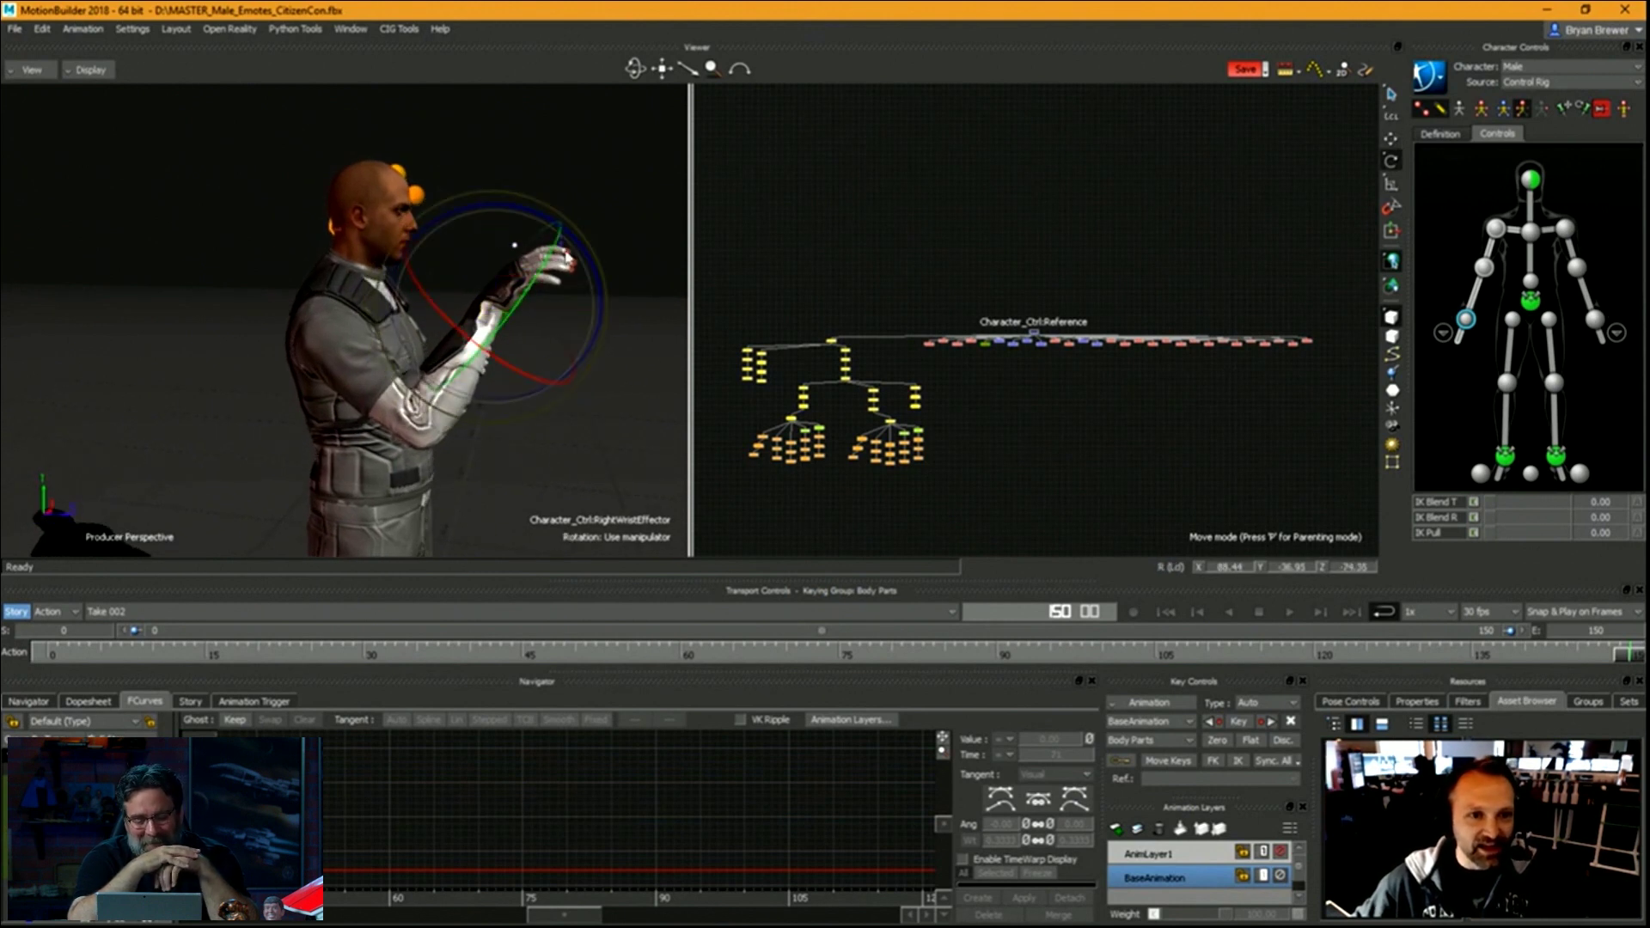
left_click_drag(585, 258, 548, 231)
left_click_drag(446, 265, 321, 222)
key("t")
key("r")
key("t")
key("r")
key("t")
Select the right shoulder, hips and right wrist effectors in turn and change the keying mode to Full Body.
left_click(1496, 228)
left_click_drag(322, 222, 692, 247, "ctrl")
left_click(1467, 319)
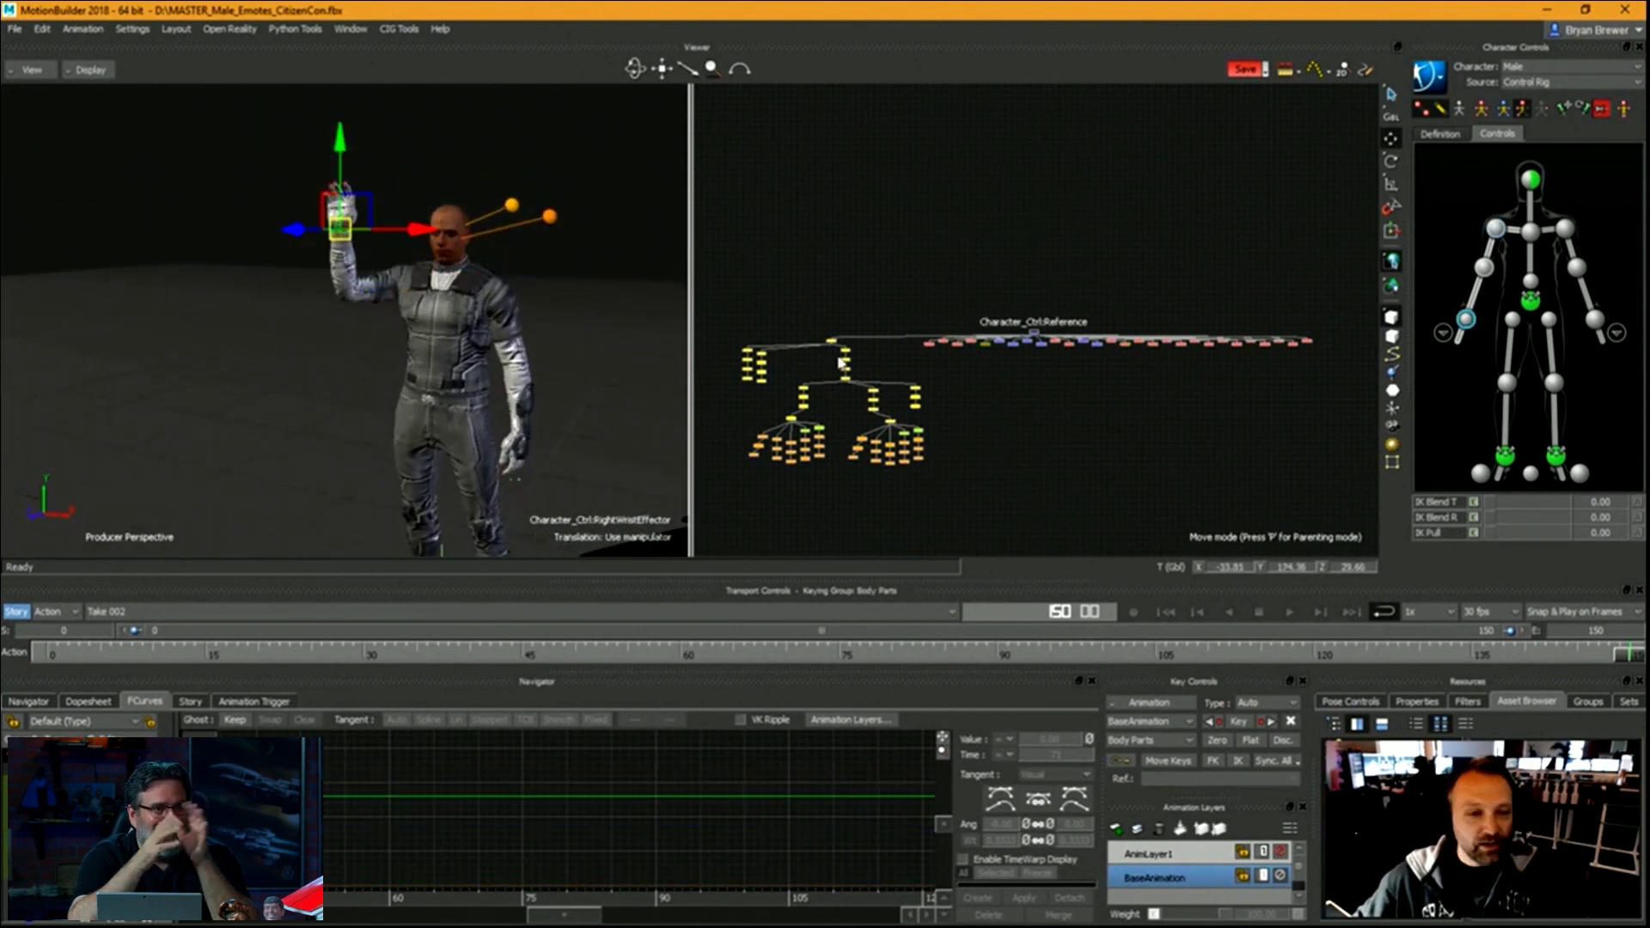
left_click(1533, 302)
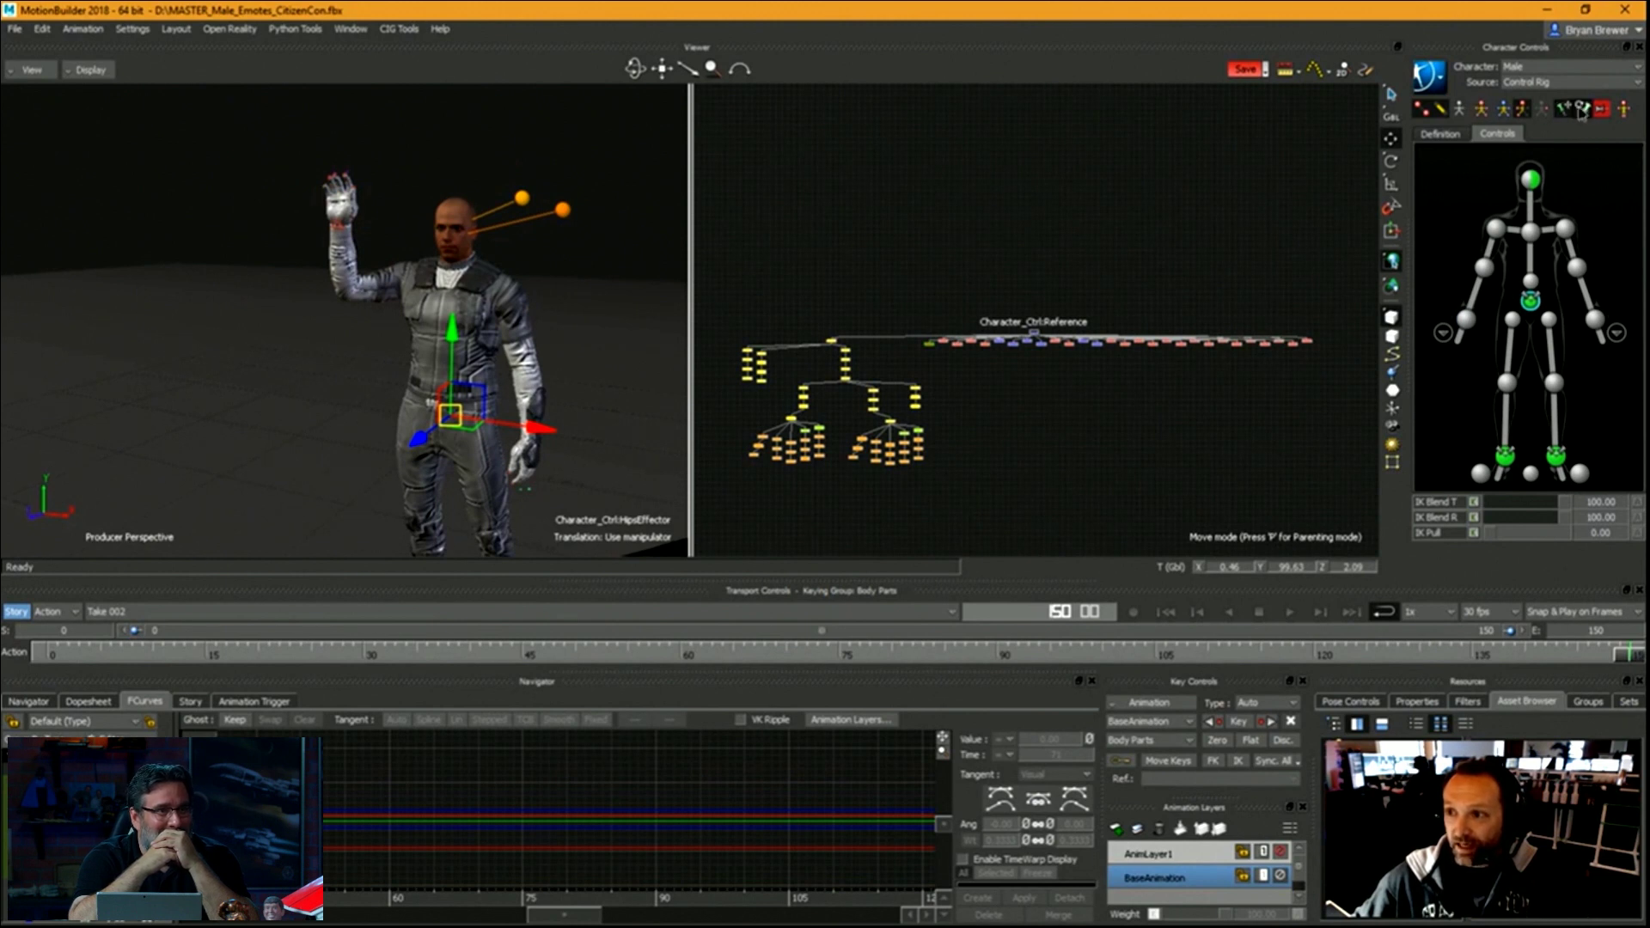
left_click(1466, 321)
left_click(1481, 109)
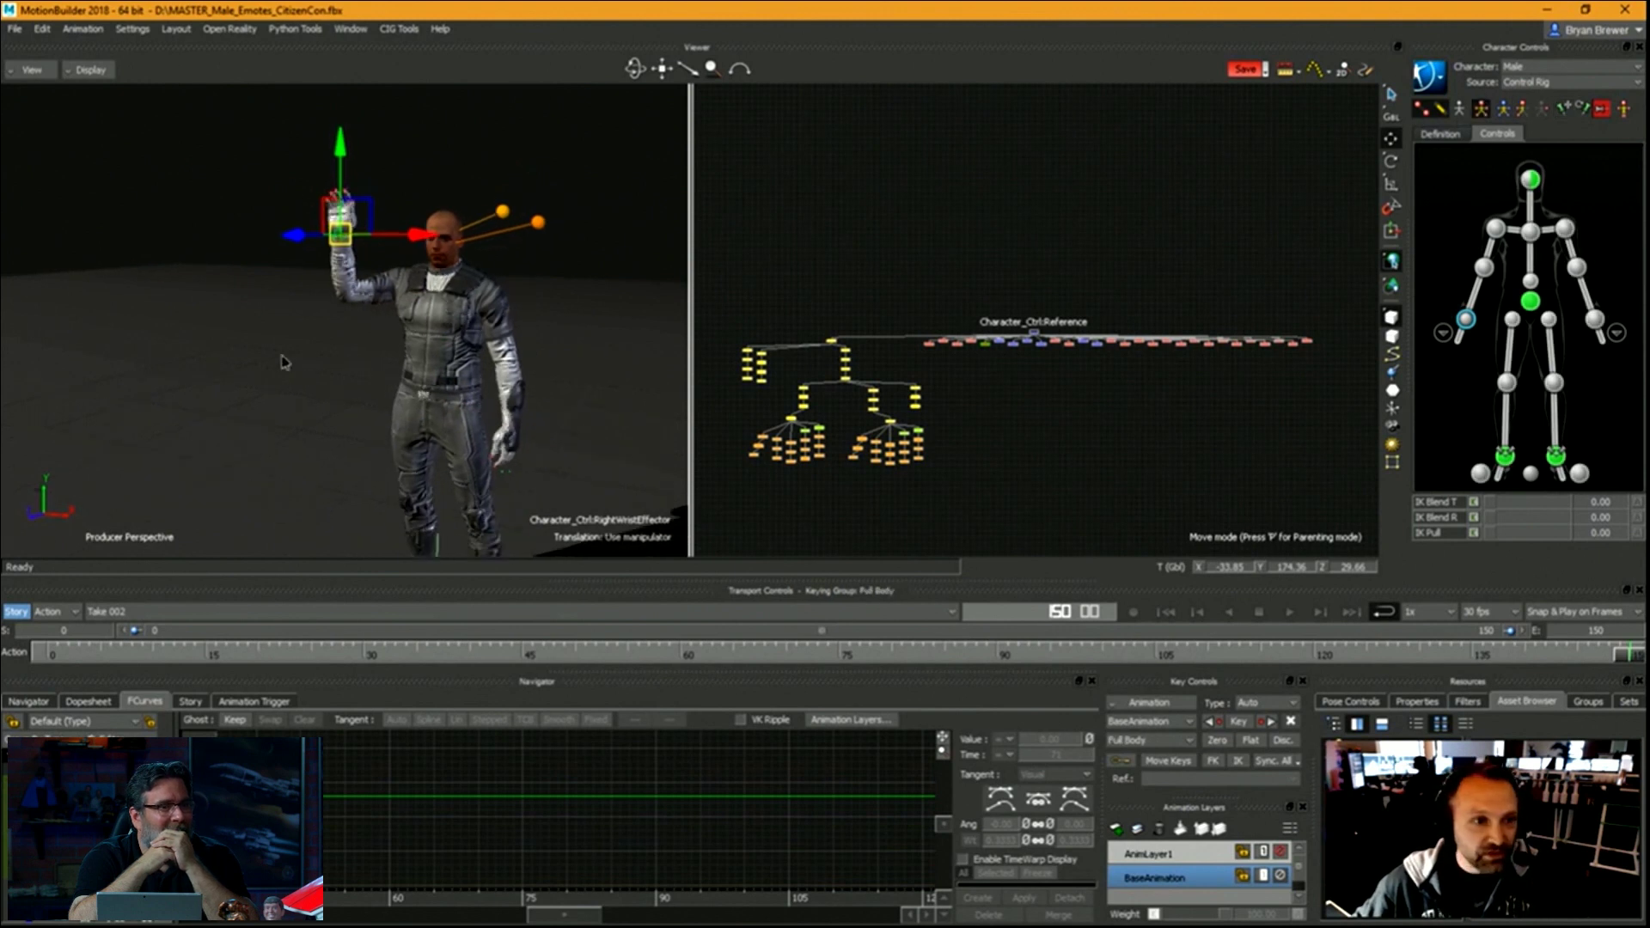
Lower the right wrist effector and move it outwards from the shoulder in Full Body mode.
left_click_drag(475, 309, 564, 255, "ctrl+shift")
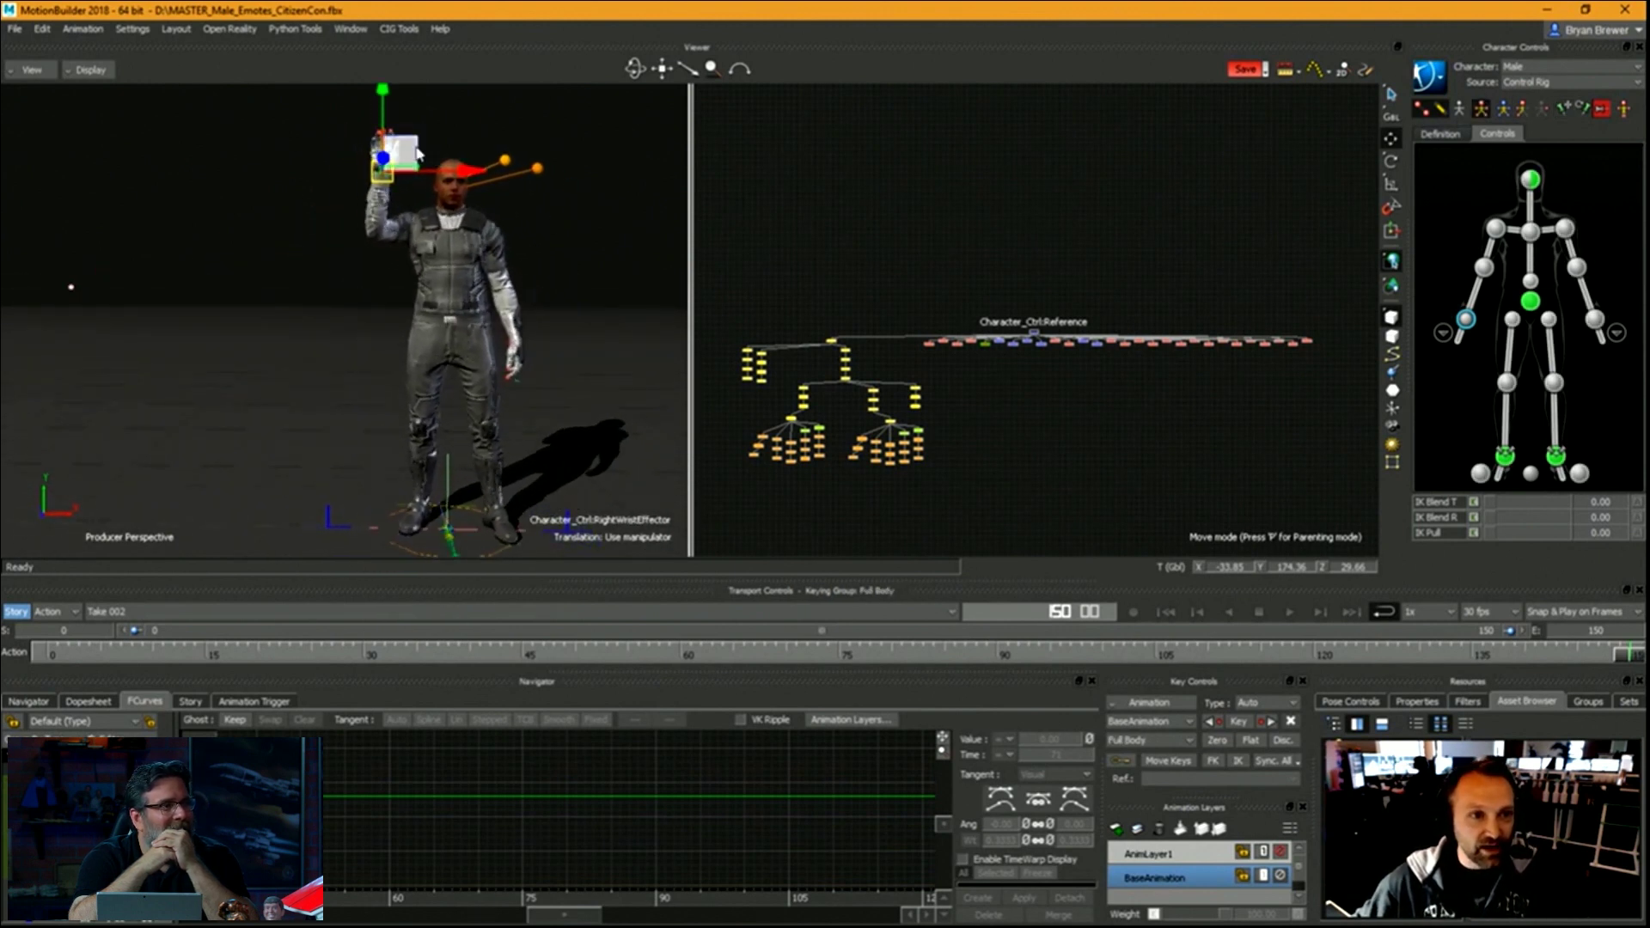
left_click_drag(418, 153, 388, 214)
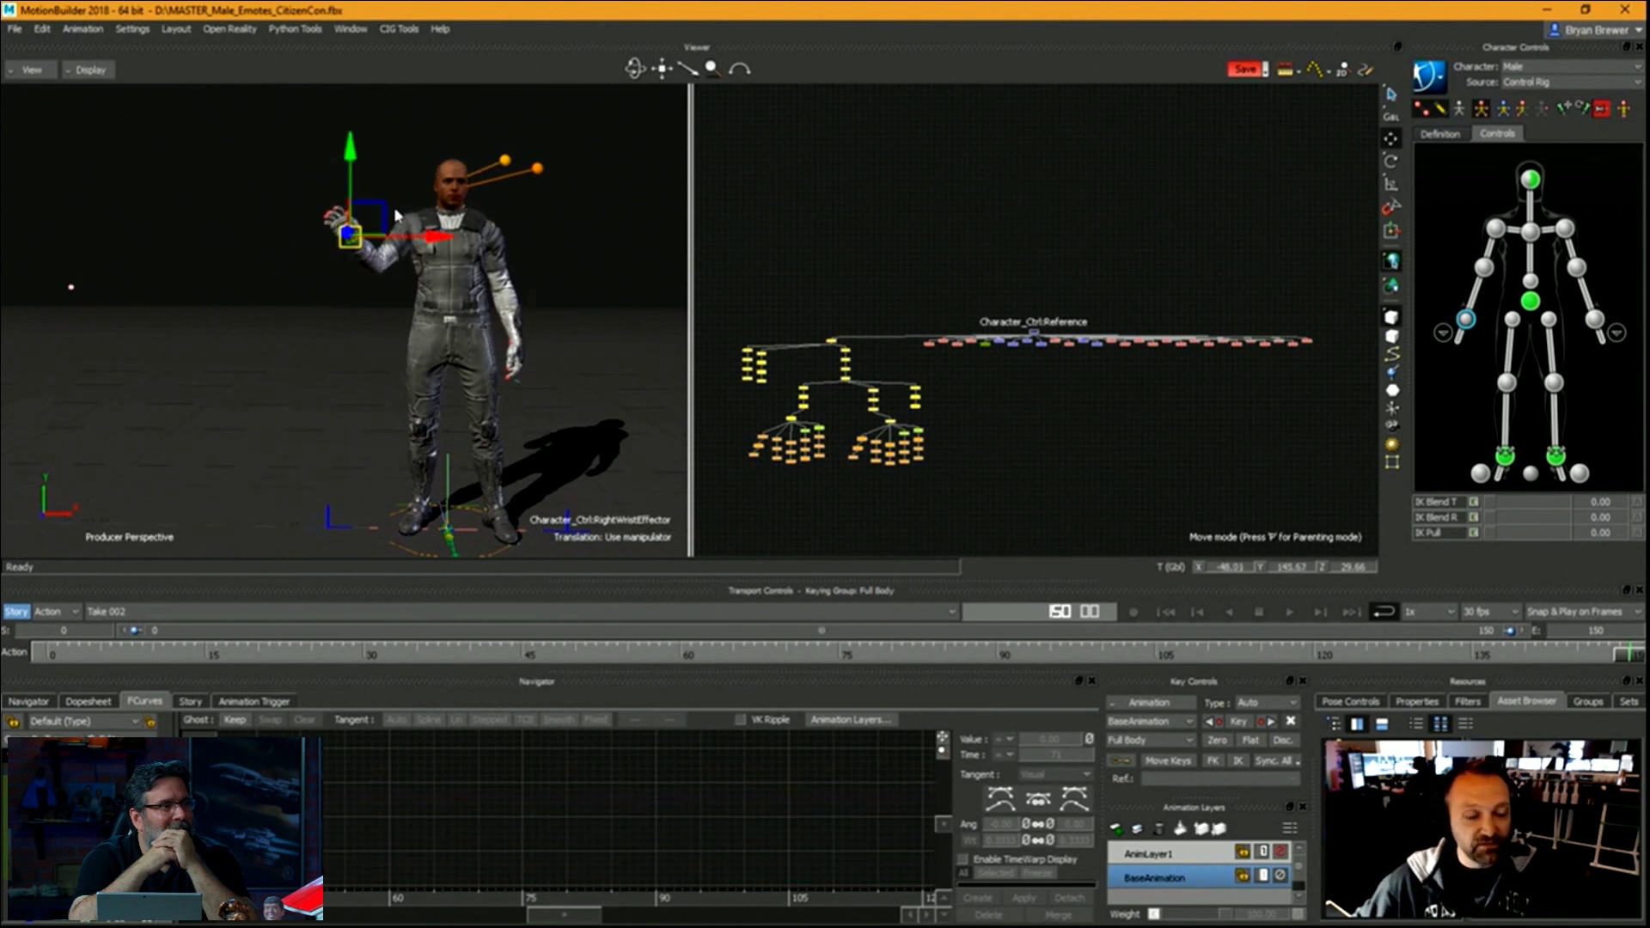
left_click_drag(345, 256, 375, 220)
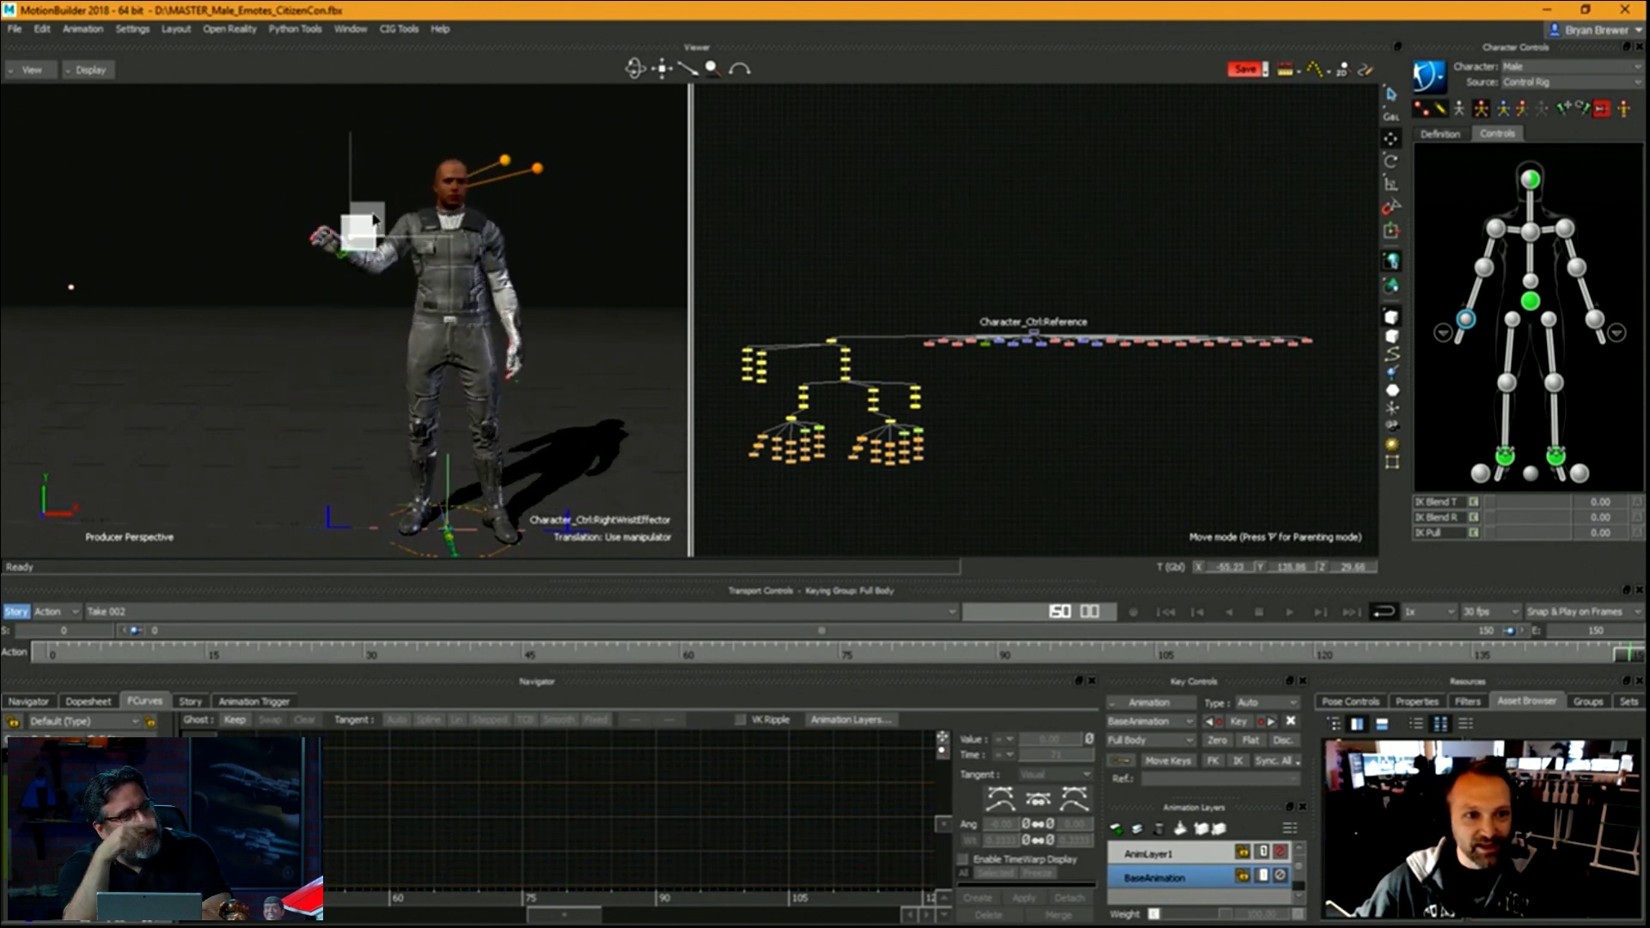
Pull the right wrist effector high above the head in Full Body mode and undo the move.
left_click_drag(551, 251, 578, 276, "alt")
middle_click_drag(578, 276, 443, 247, "alt")
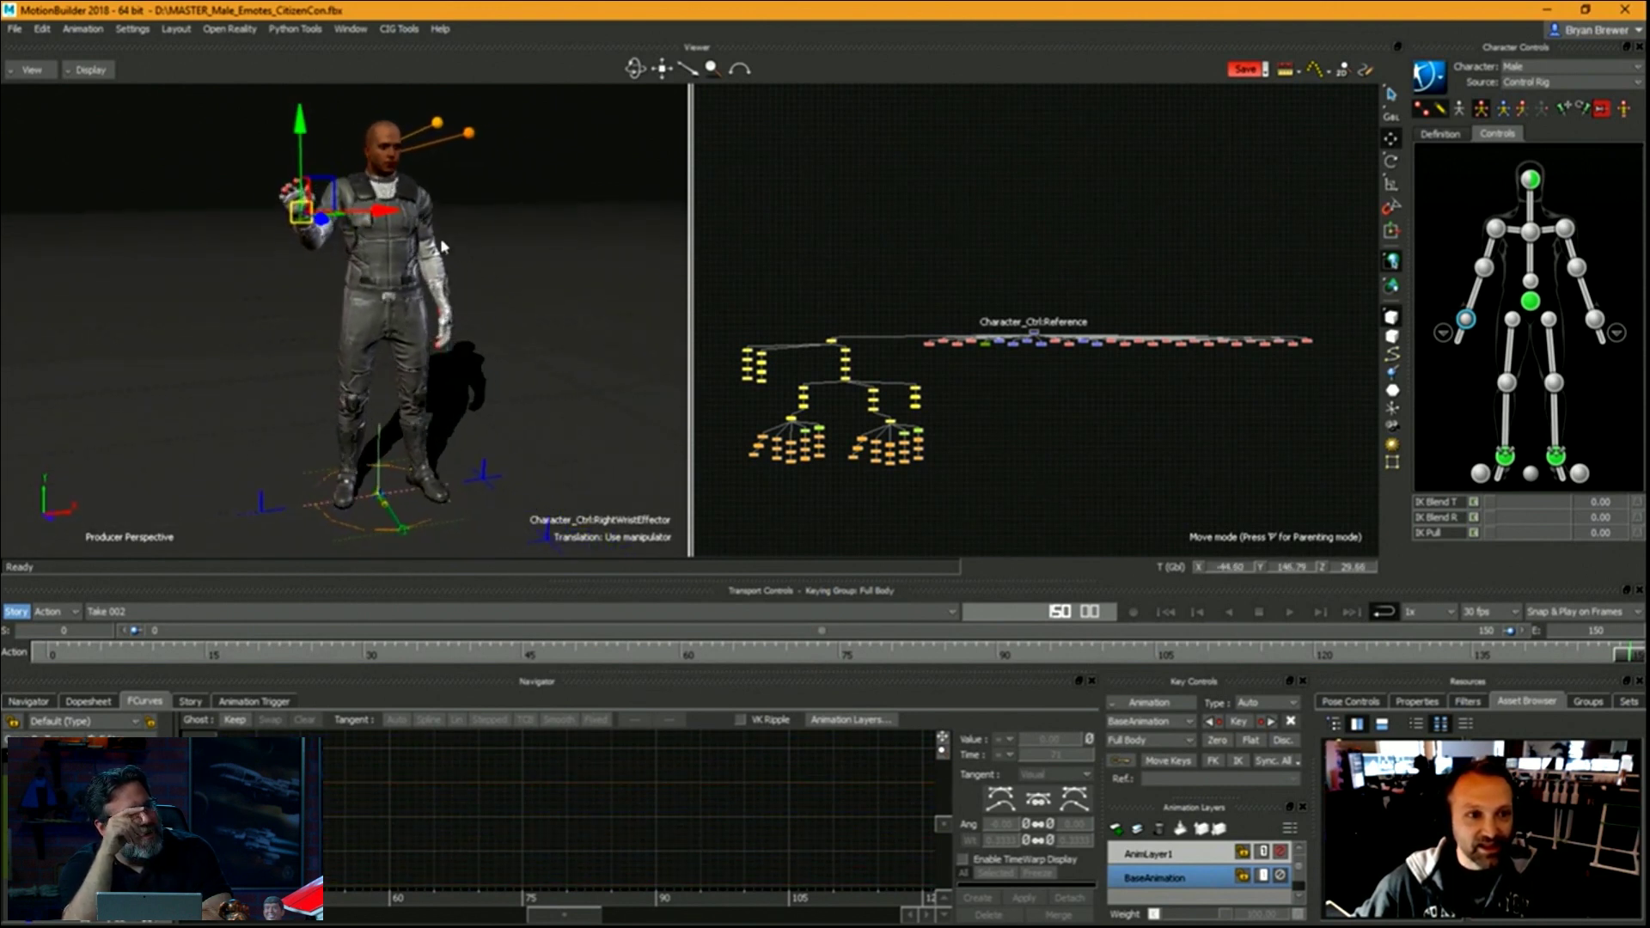
left_click_drag(320, 175, 357, 98, "alt")
key("ctrl+z")
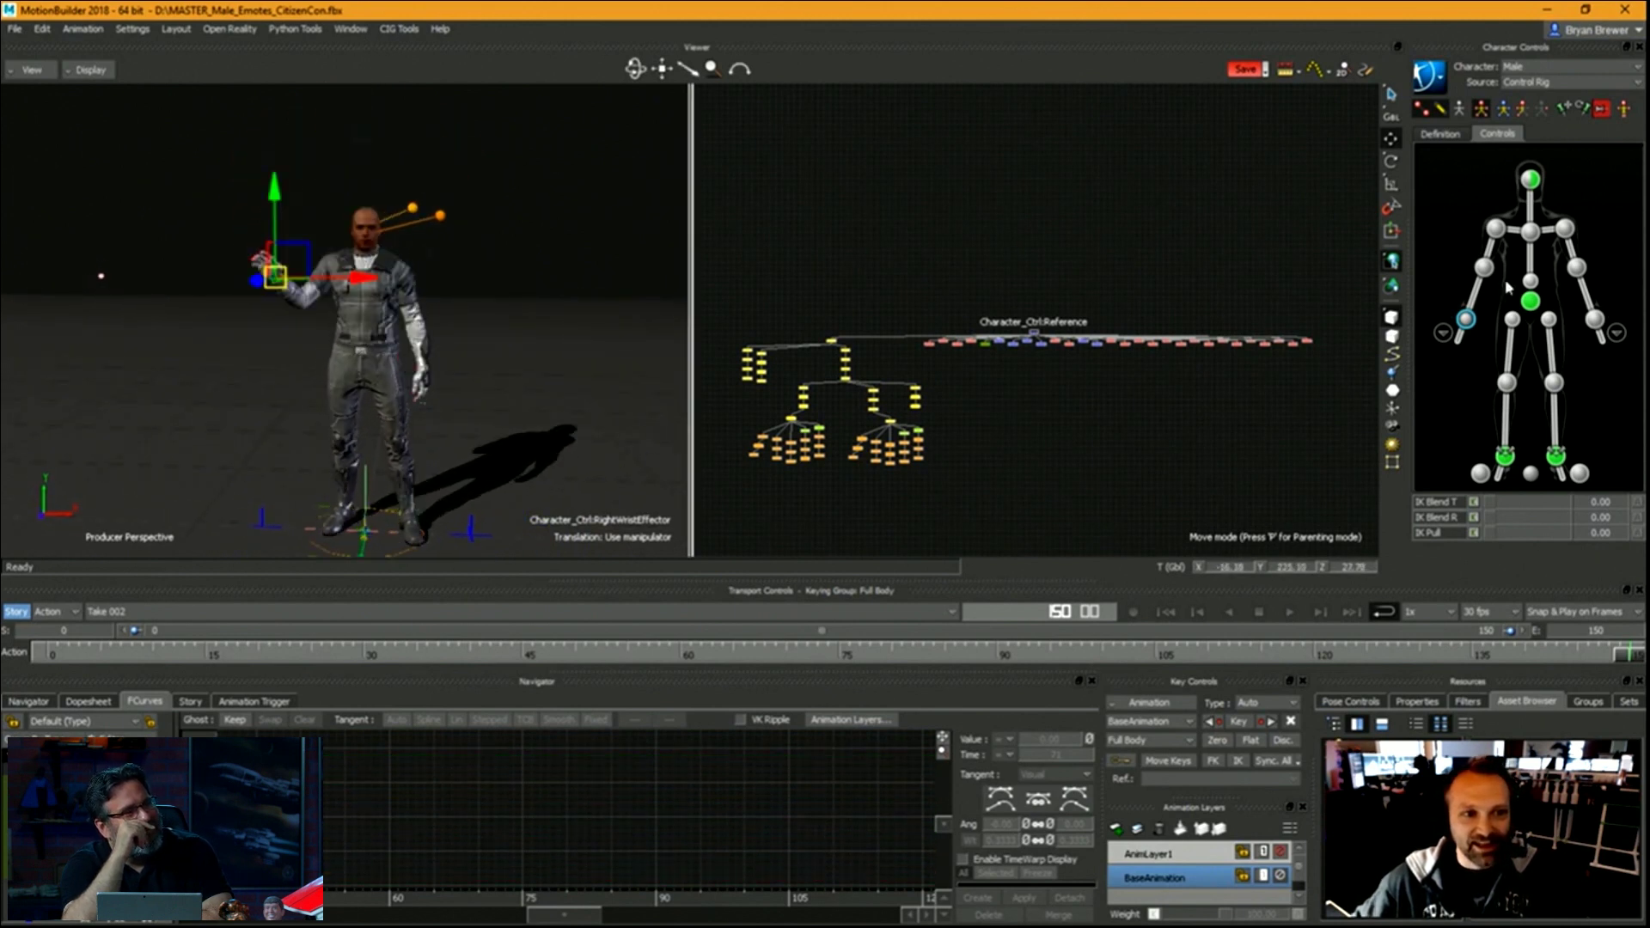
Select the hips effector, shift the whole body up and to the side, and undo the move.
left_click(1530, 302)
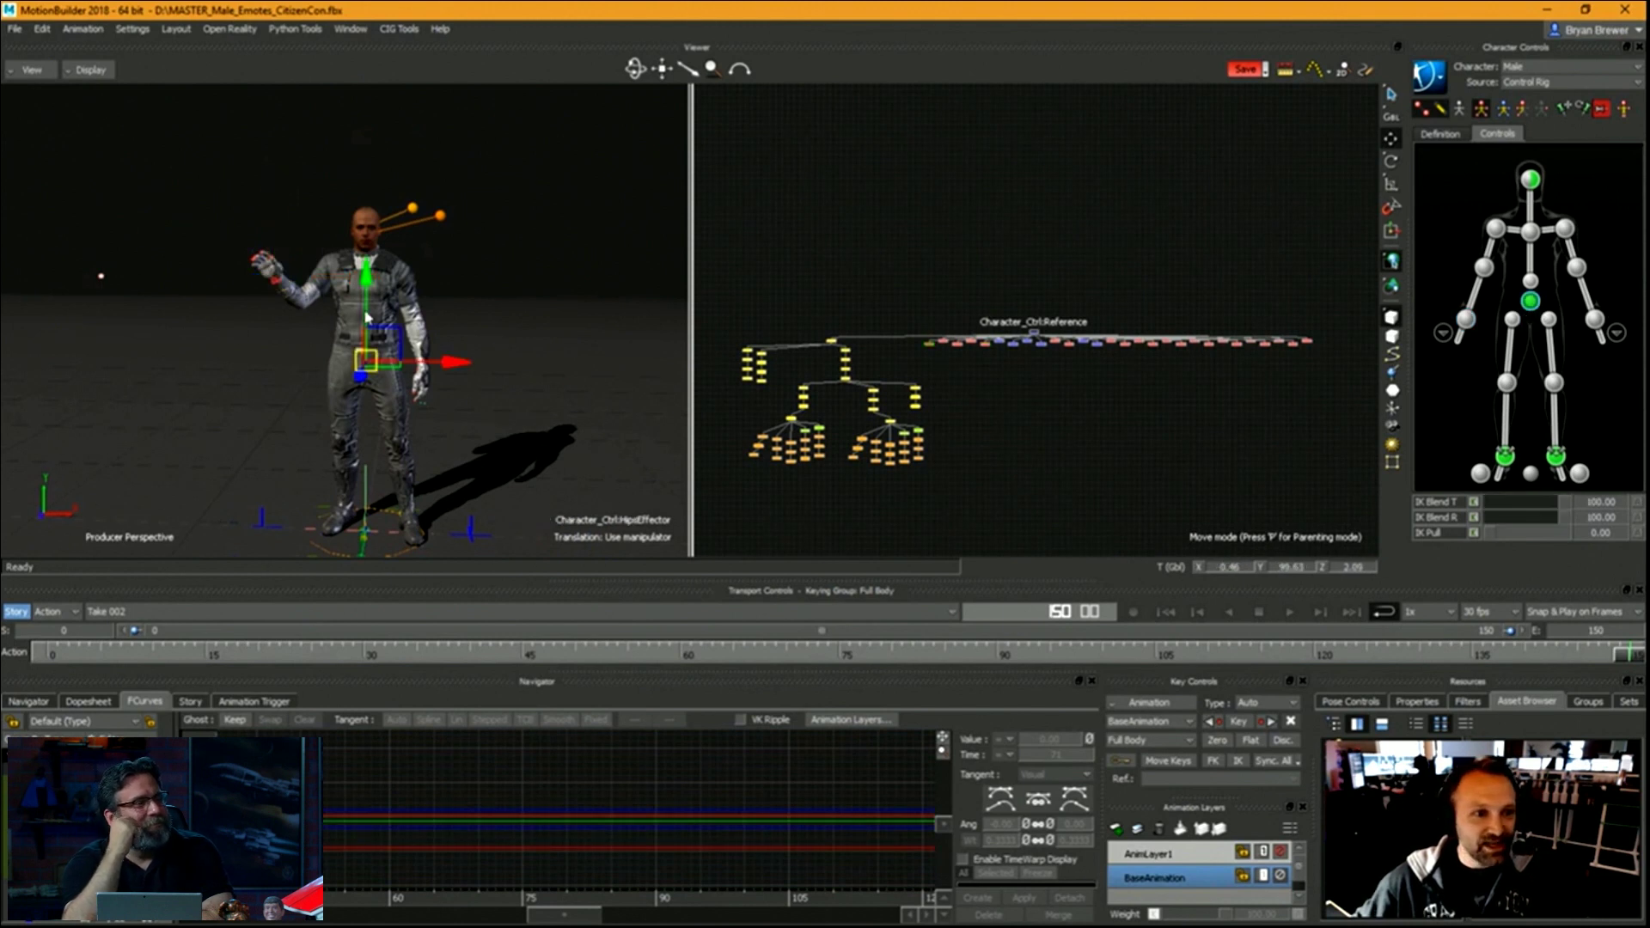
mouse_move(366, 318)
left_mouse_down()
mouse_move(391, 320)
mouse_move(348, 297)
mouse_move(364, 286)
left_mouse_up()
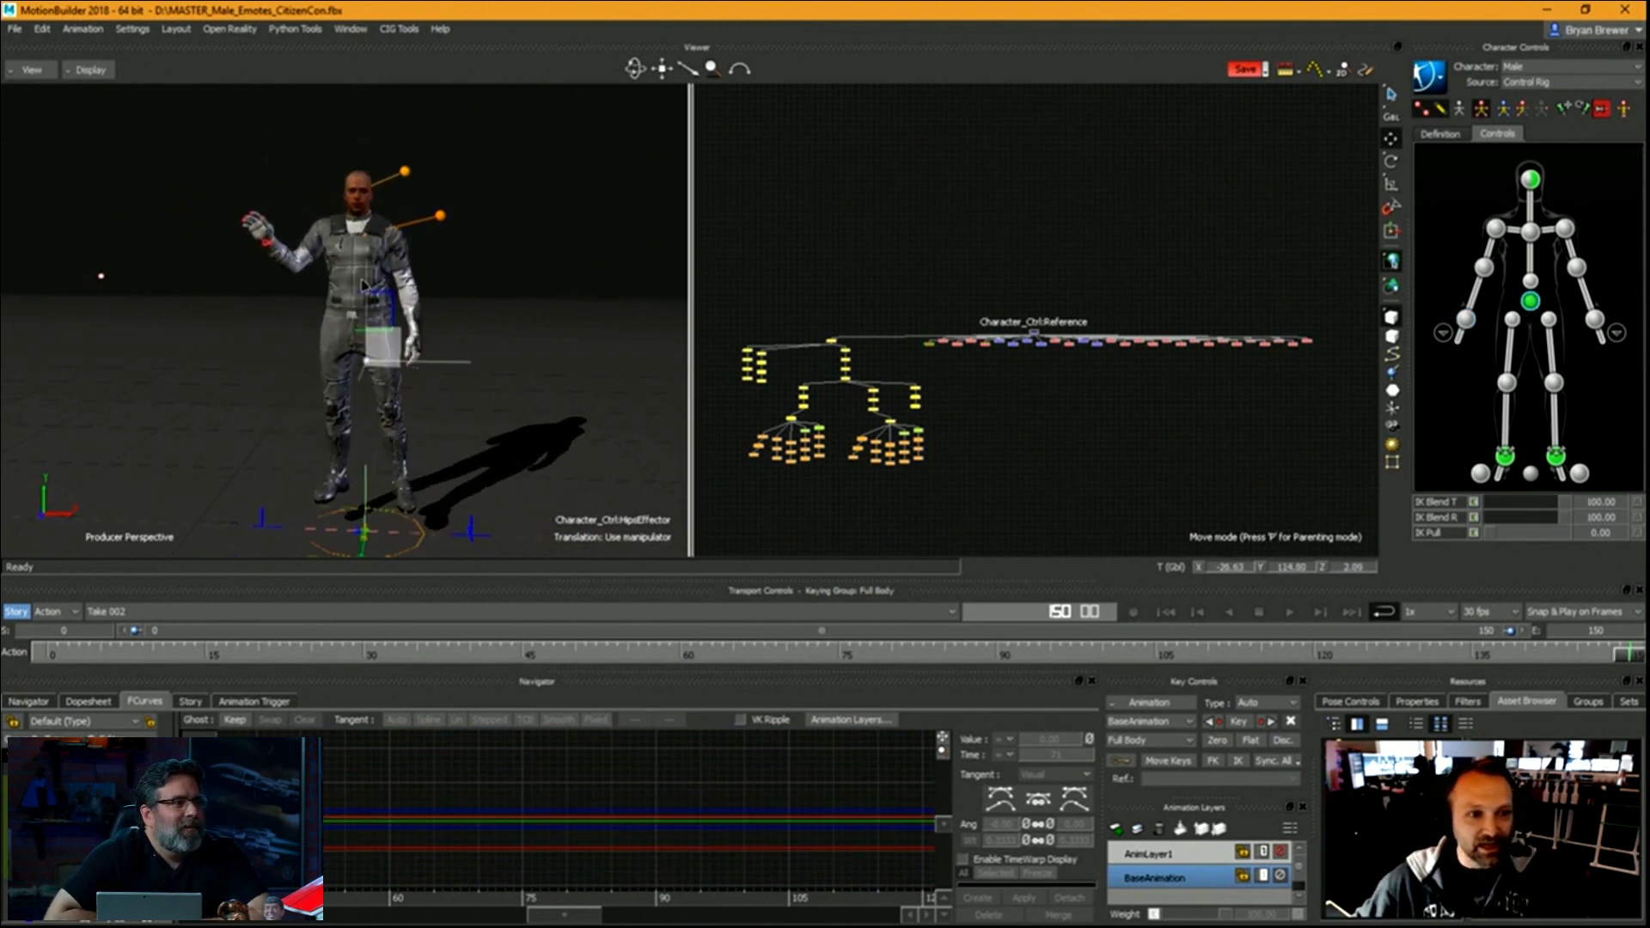
key("ctrl+z")
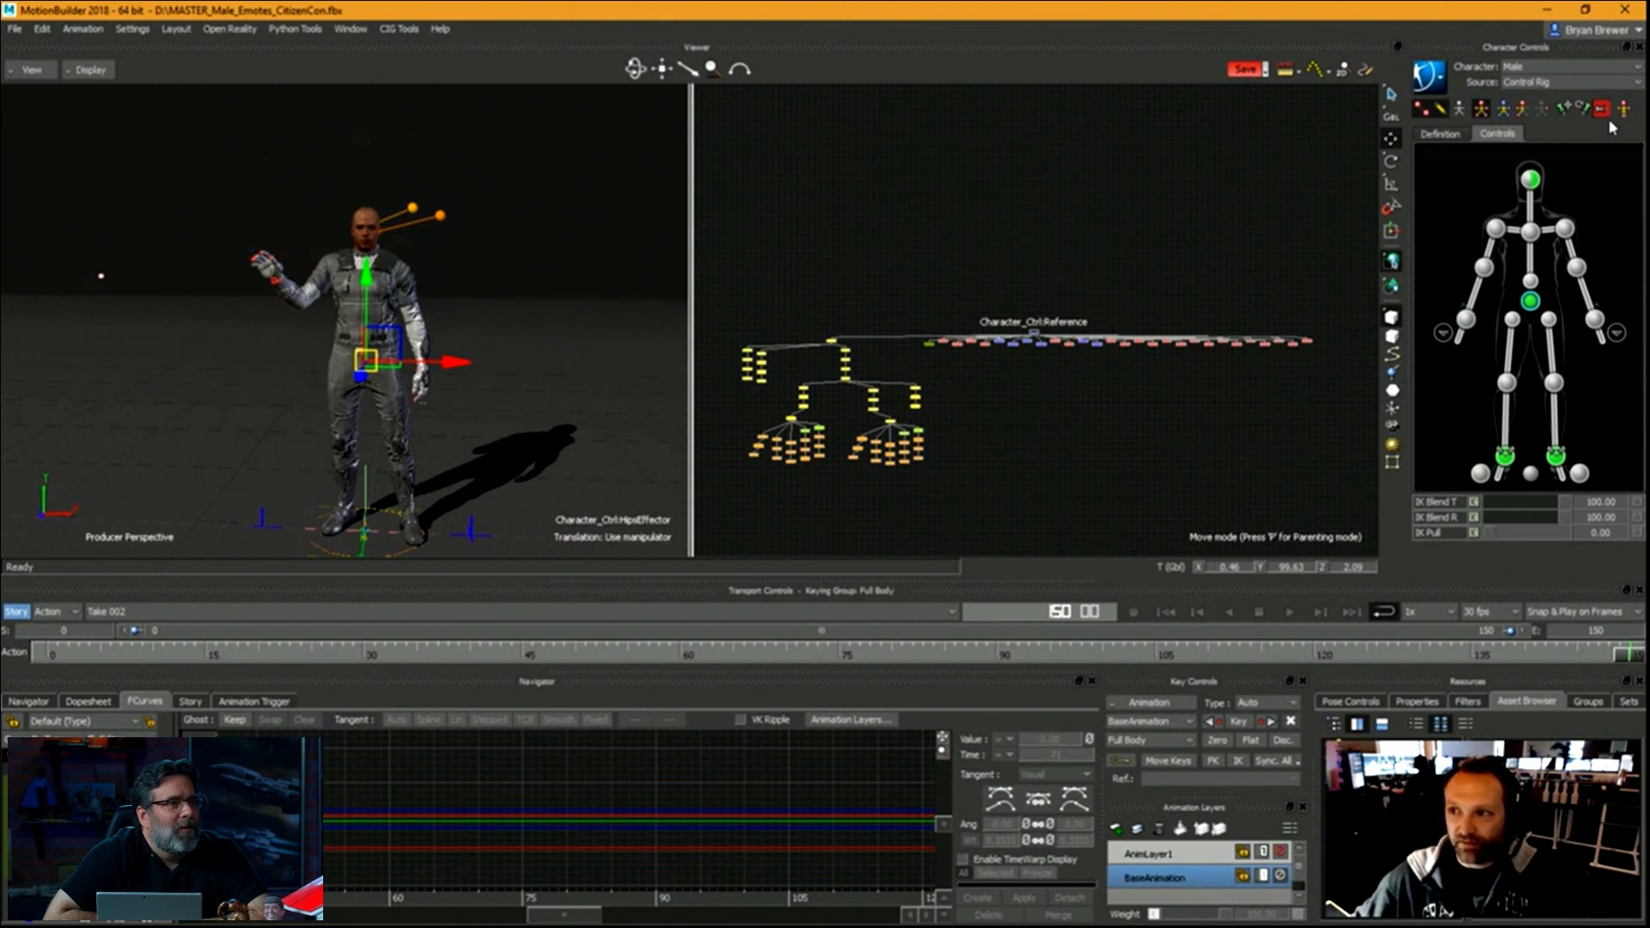
Re-enable effector pinning, try moving the hips effector with the feet pinned, and undo the move.
left_click_drag(456, 328, 435, 296, "shift")
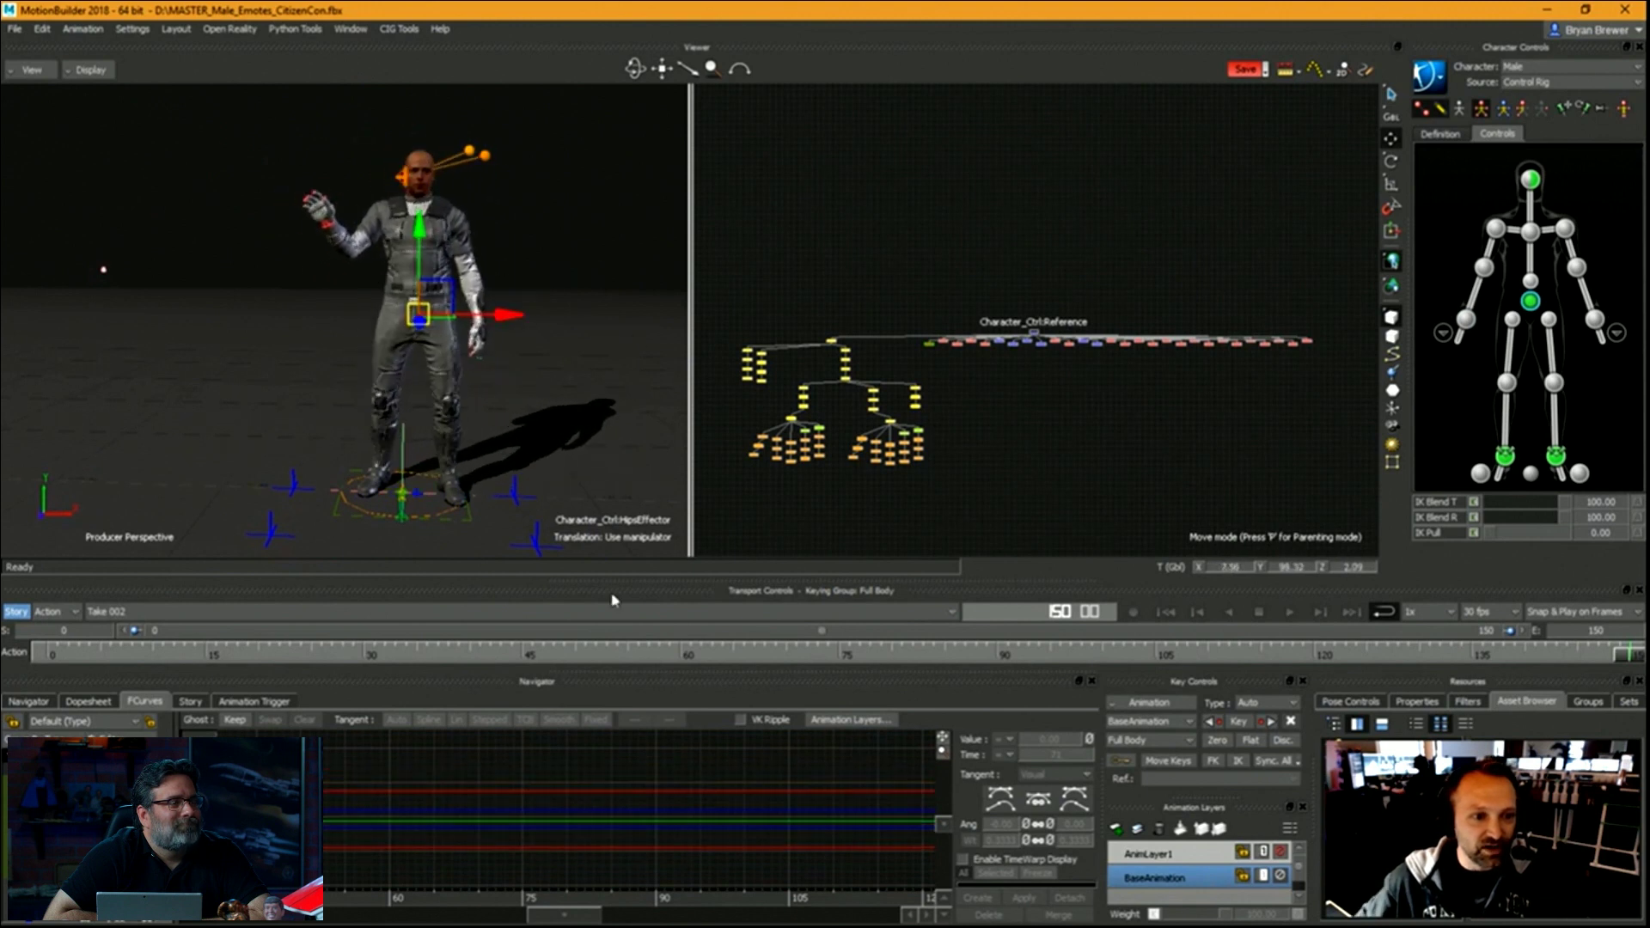
key("ctrl+z")
left_click(307, 611)
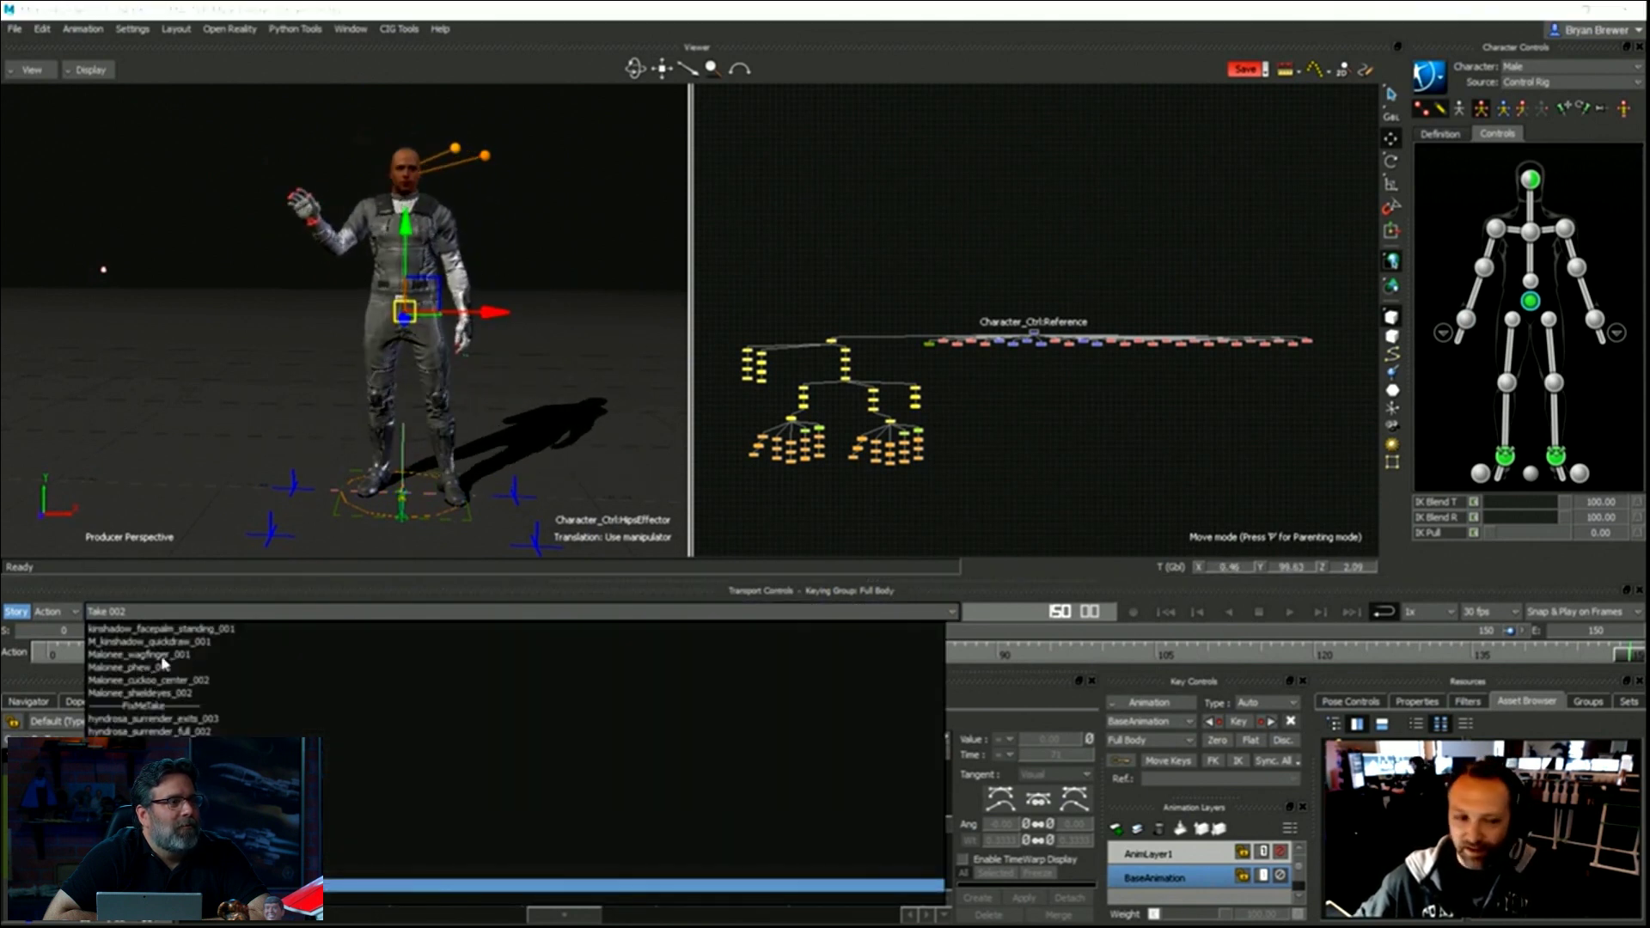
Select the left ankle effector and move the left foot far outwards into a wide stance.
left_click(1499, 468)
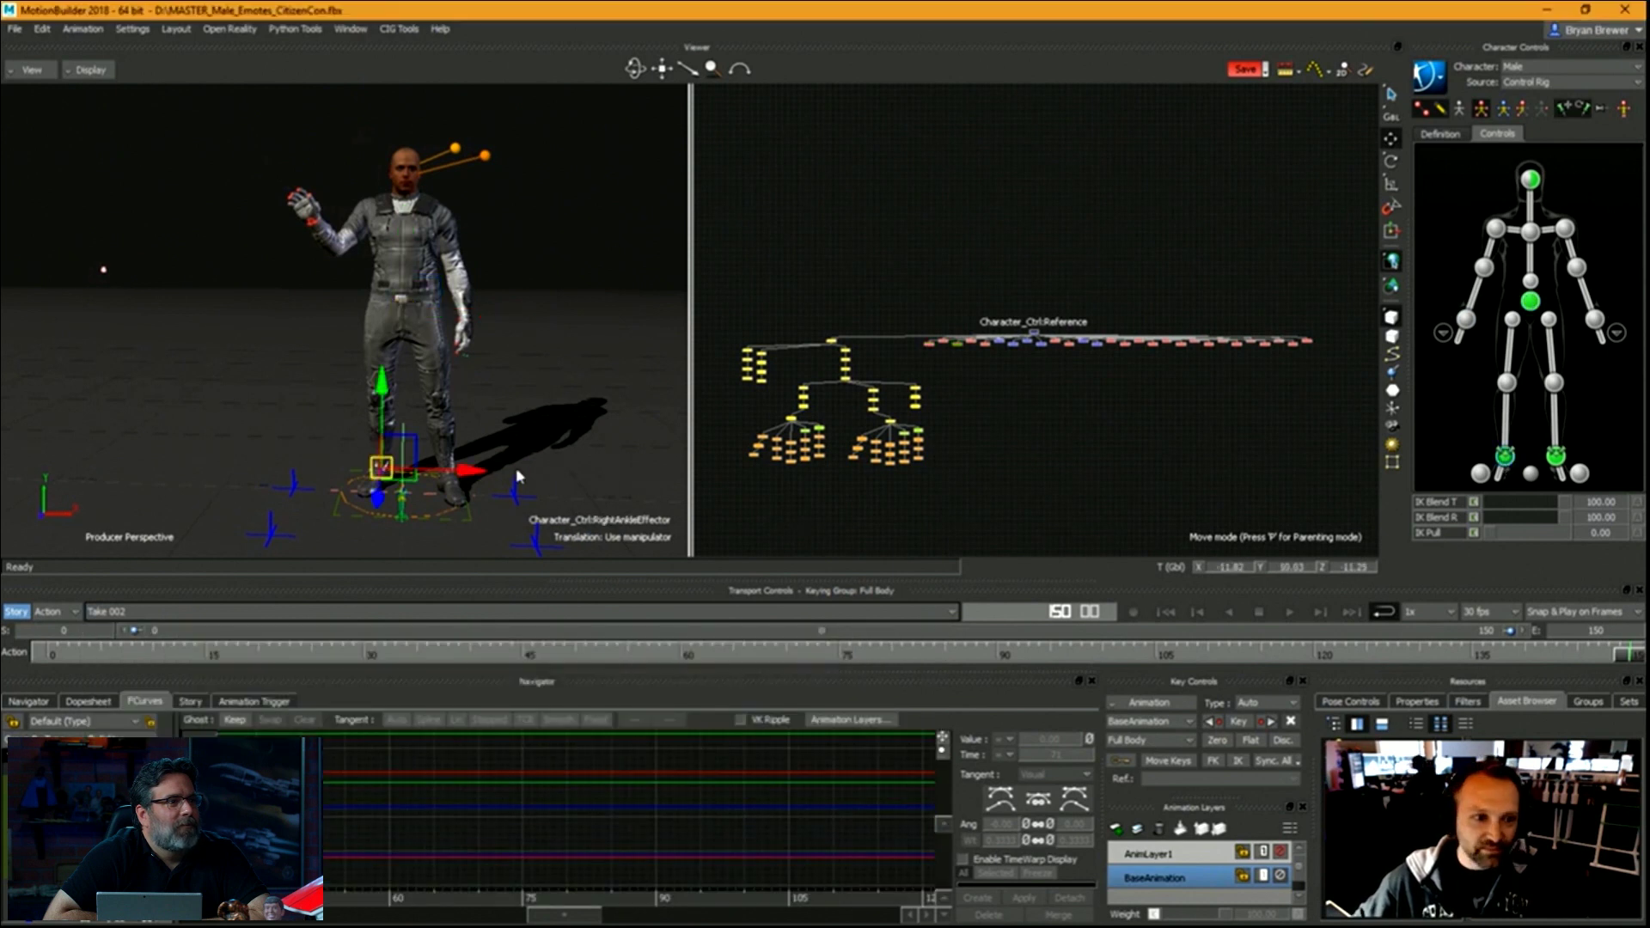
left_click(1558, 458)
left_click_drag(505, 471, 634, 404)
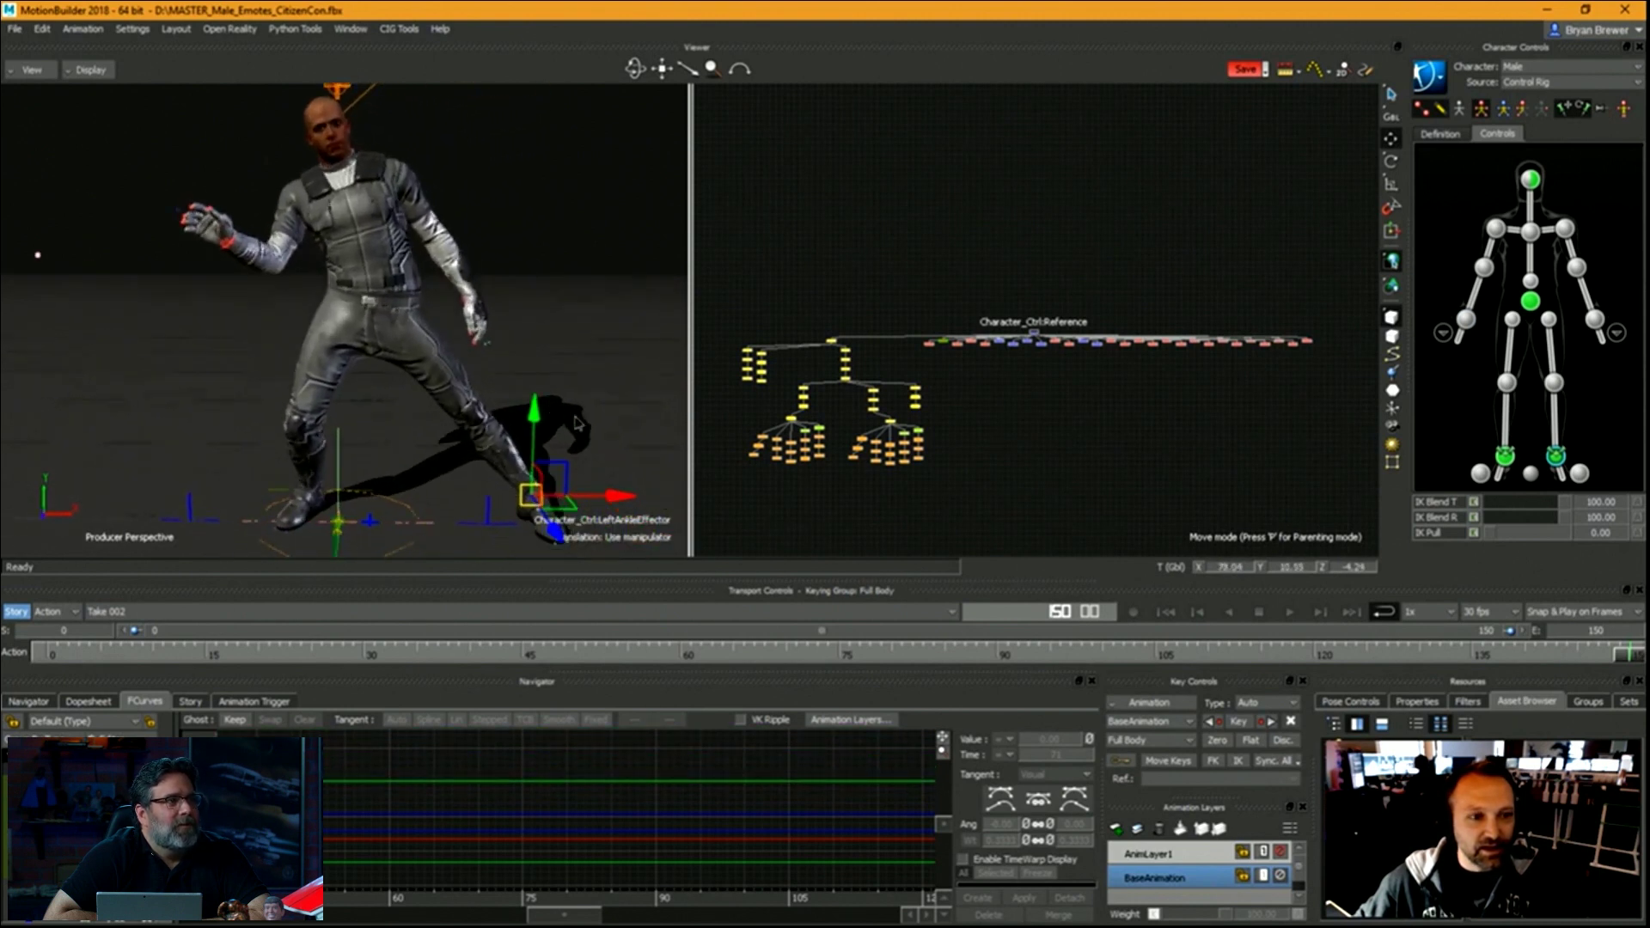
key("q")
left_click_drag(538, 371, 484, 313, "alt")
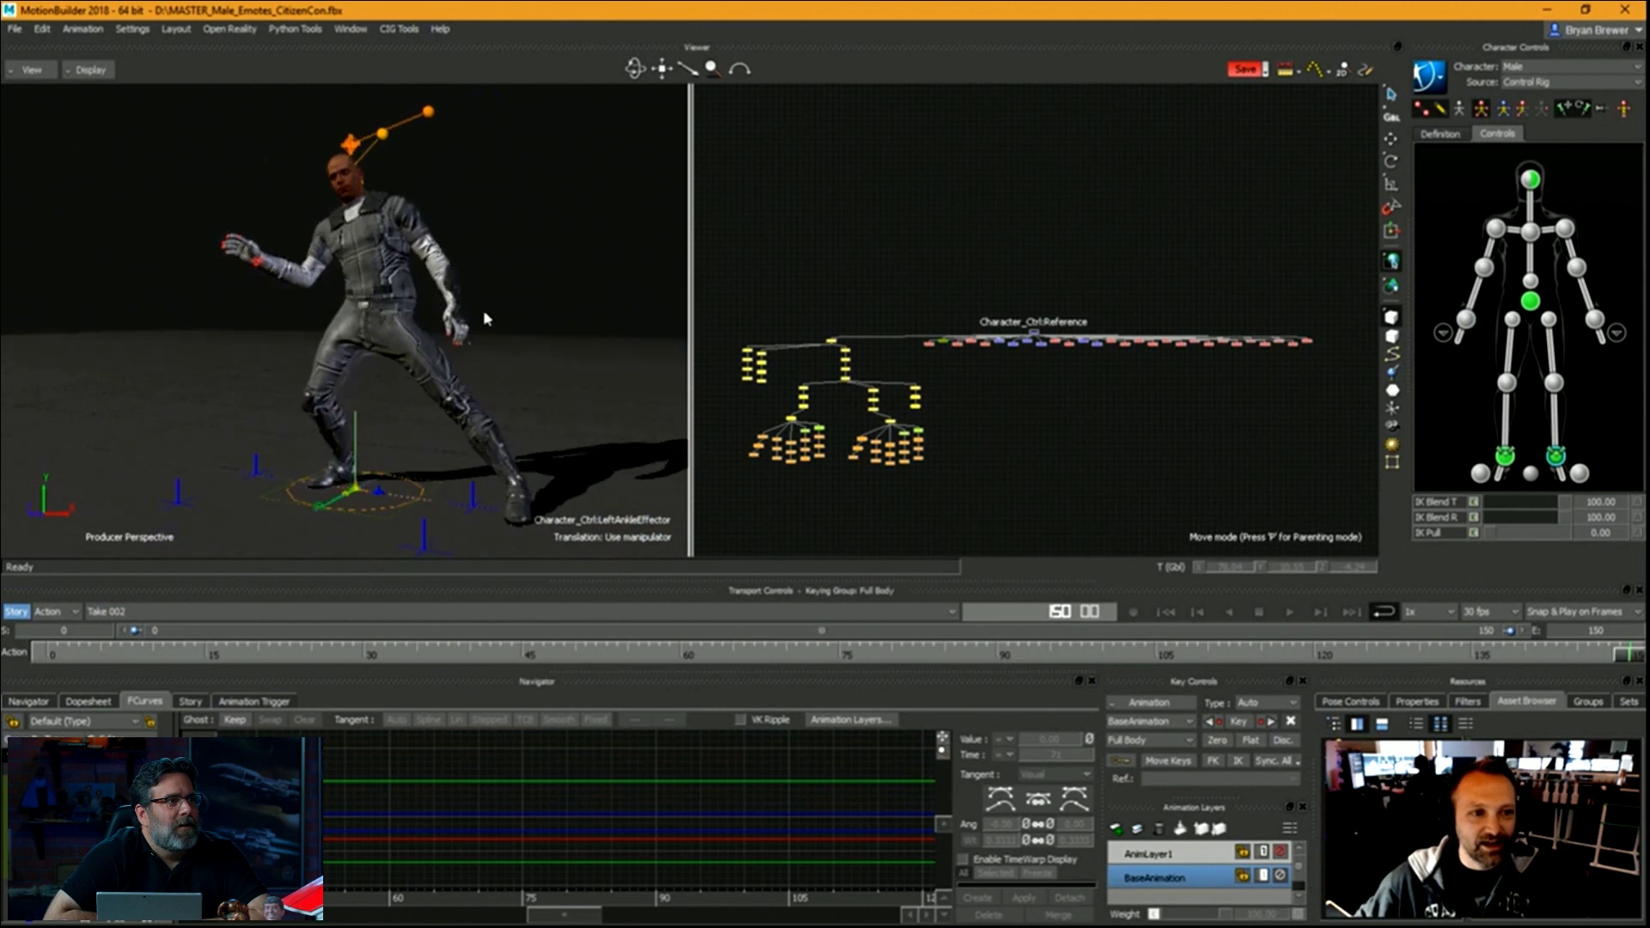
Select the right wrist effector and move the hand up and outwards with the feet pinned in the wide stance.
left_click(1468, 320)
left_click_drag(275, 238, 232, 164)
left_click_drag(344, 206, 404, 292, "alt")
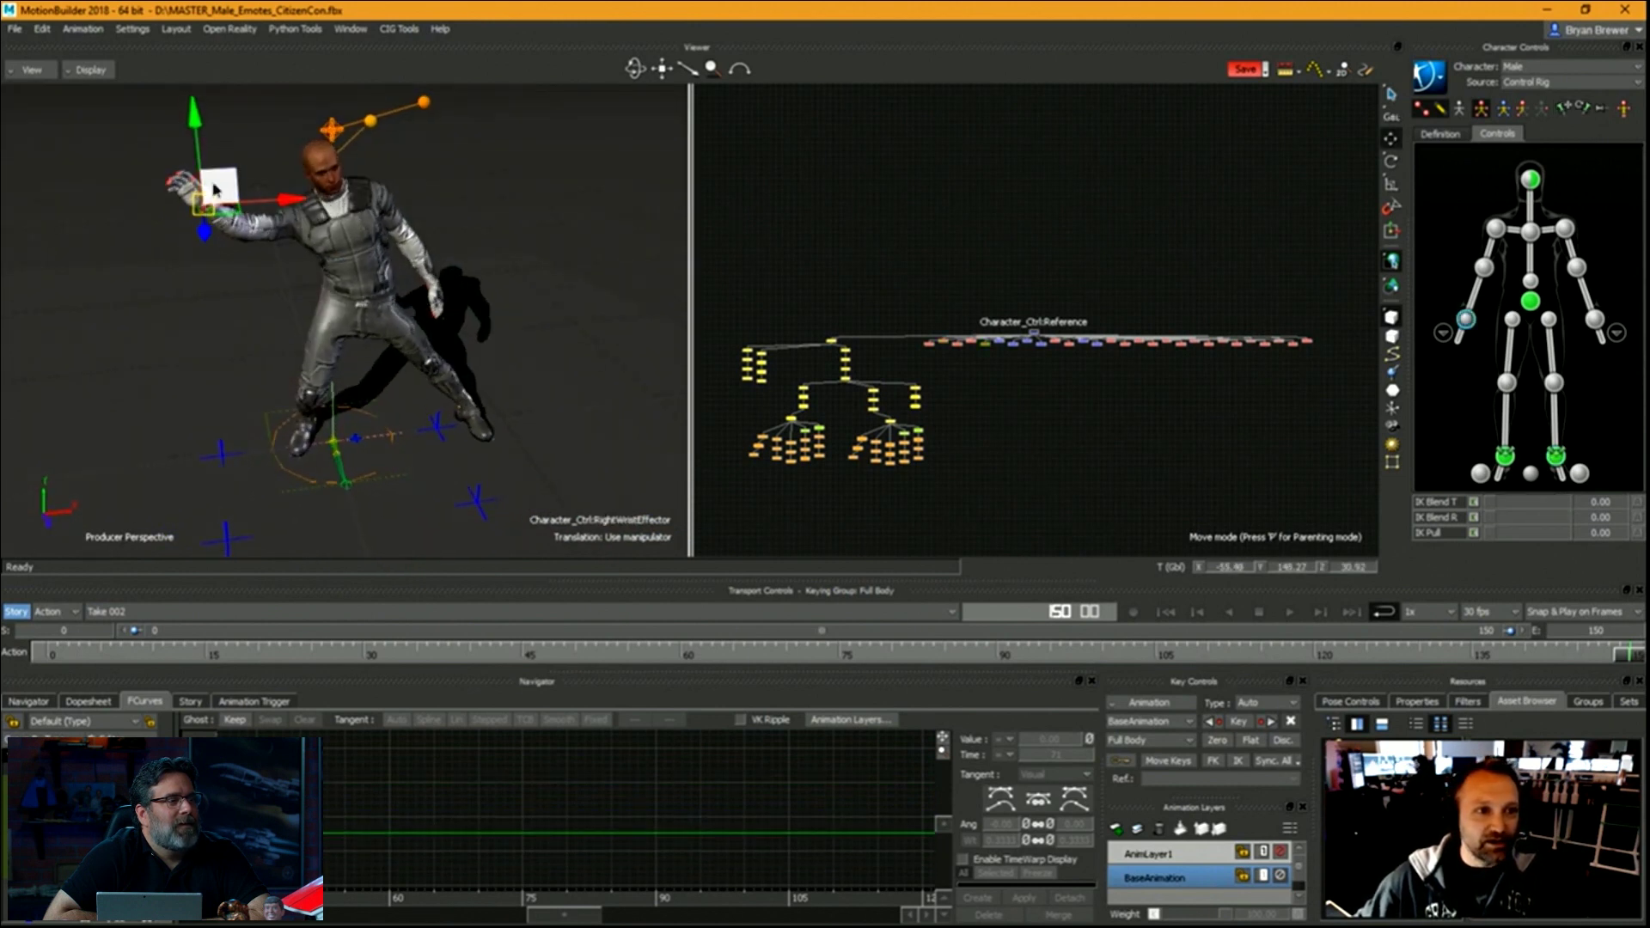
left_click_drag(220, 189, 387, 283)
left_click_drag(243, 190, 238, 188)
left_click_drag(301, 226, 576, 357, "ctrl+shift")
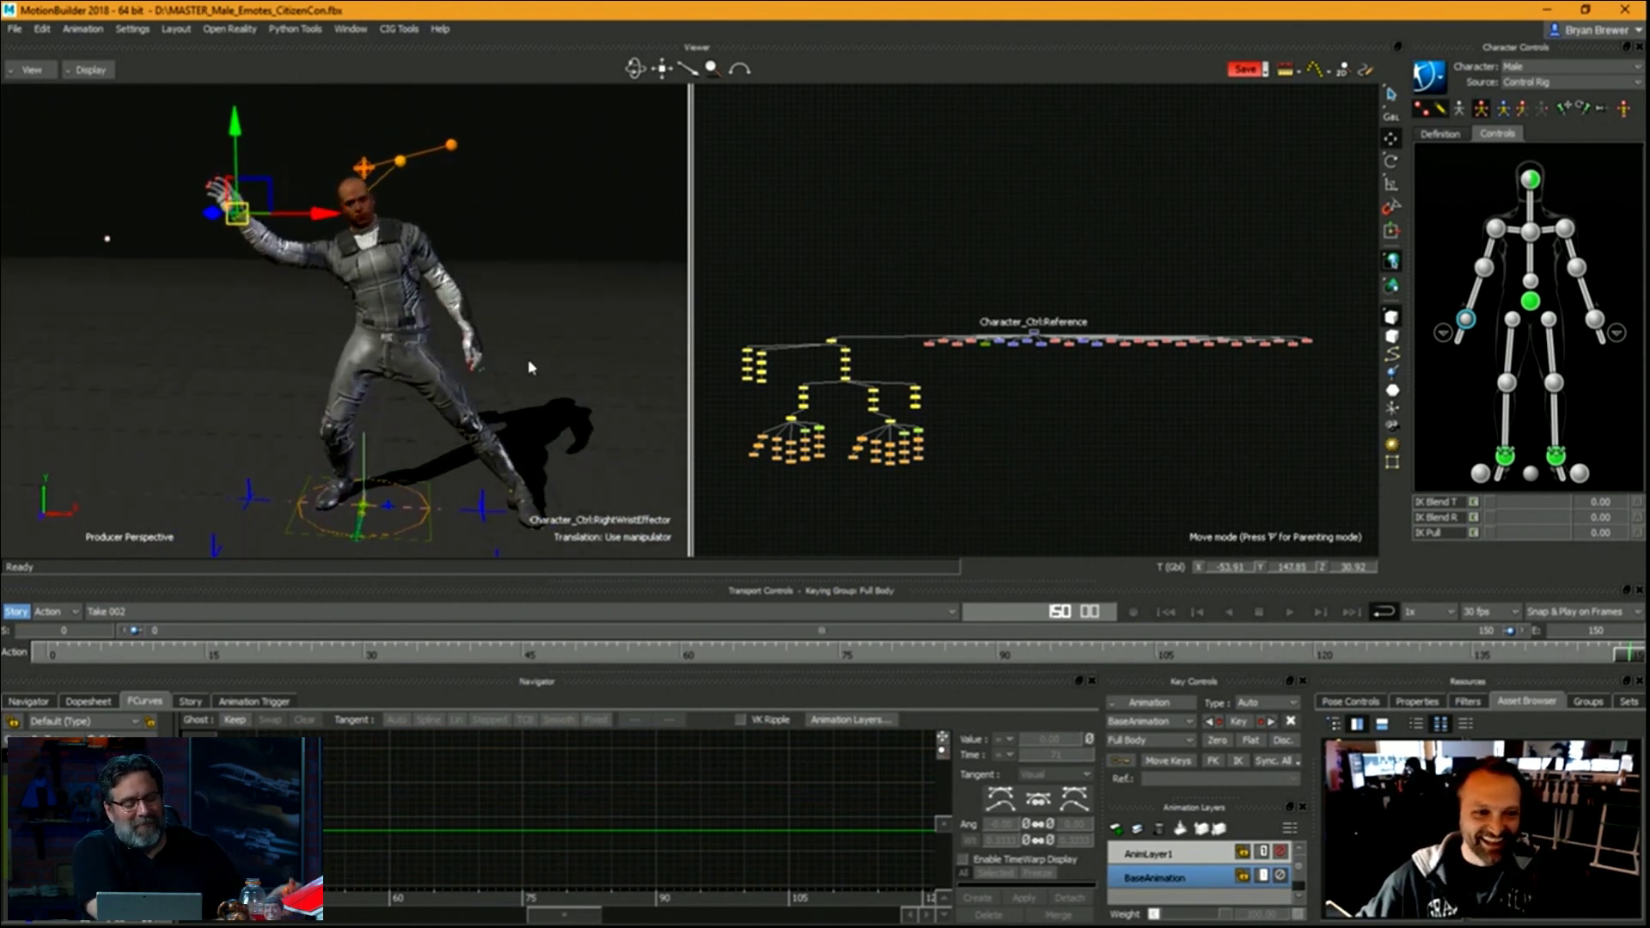
mouse_move(552, 347)
left_mouse_down("ctrl")
mouse_move(596, 360)
mouse_move(525, 360)
left_mouse_up("ctrl")
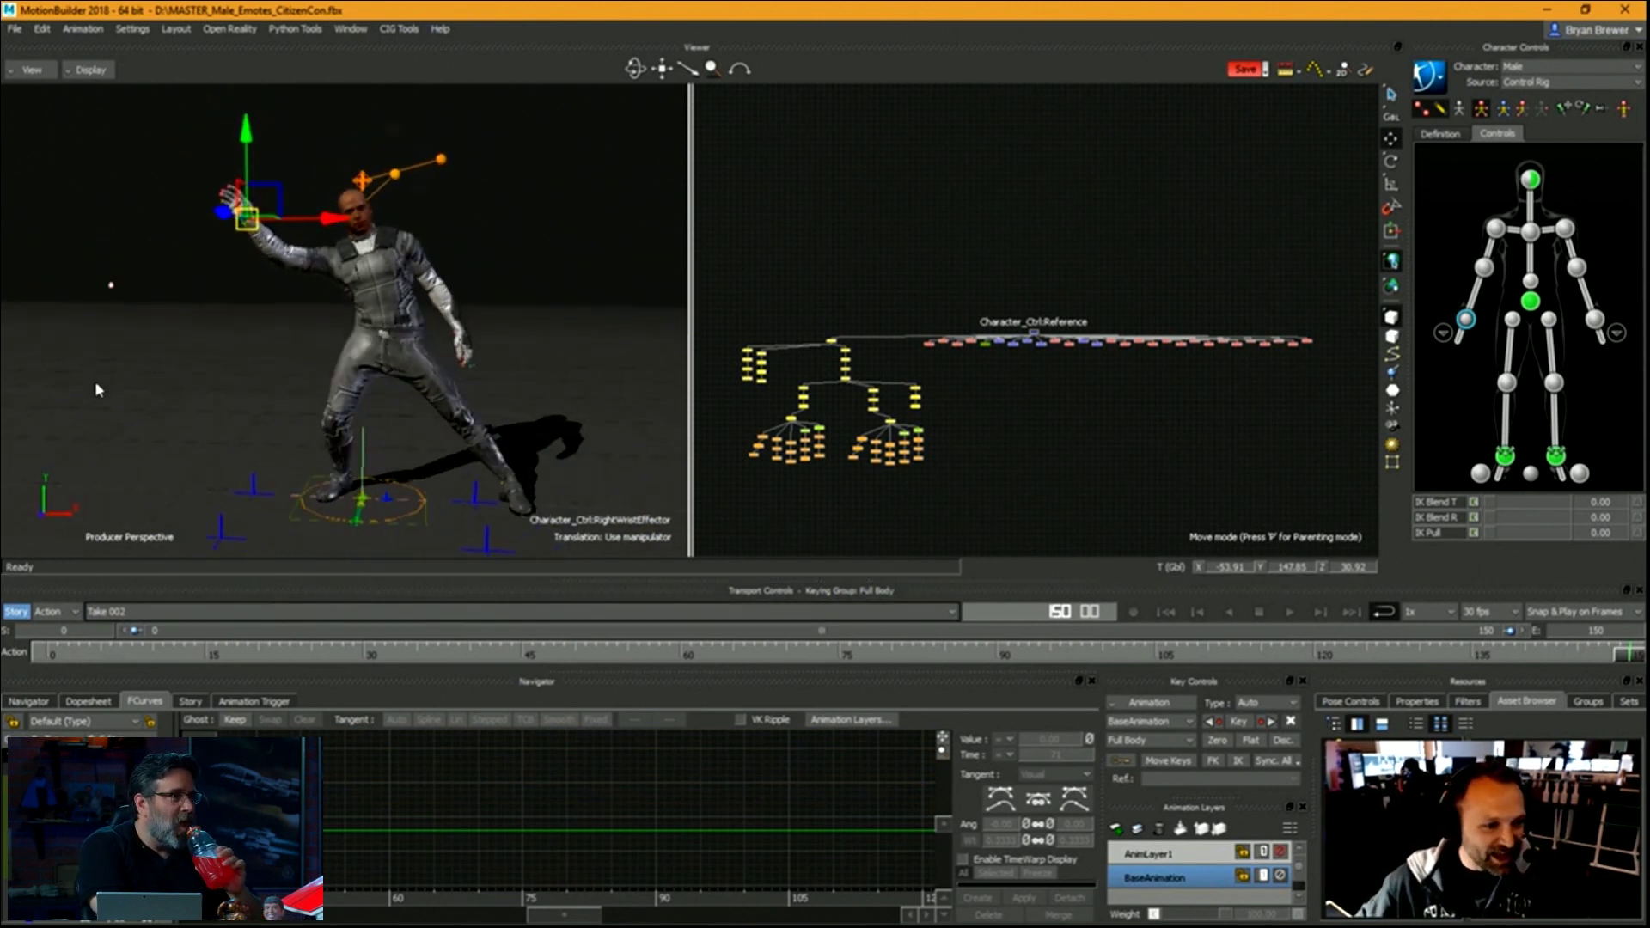
Return to the Malonee_shieldeyes_002 take and display only the models in the viewer.
left_click(185, 612)
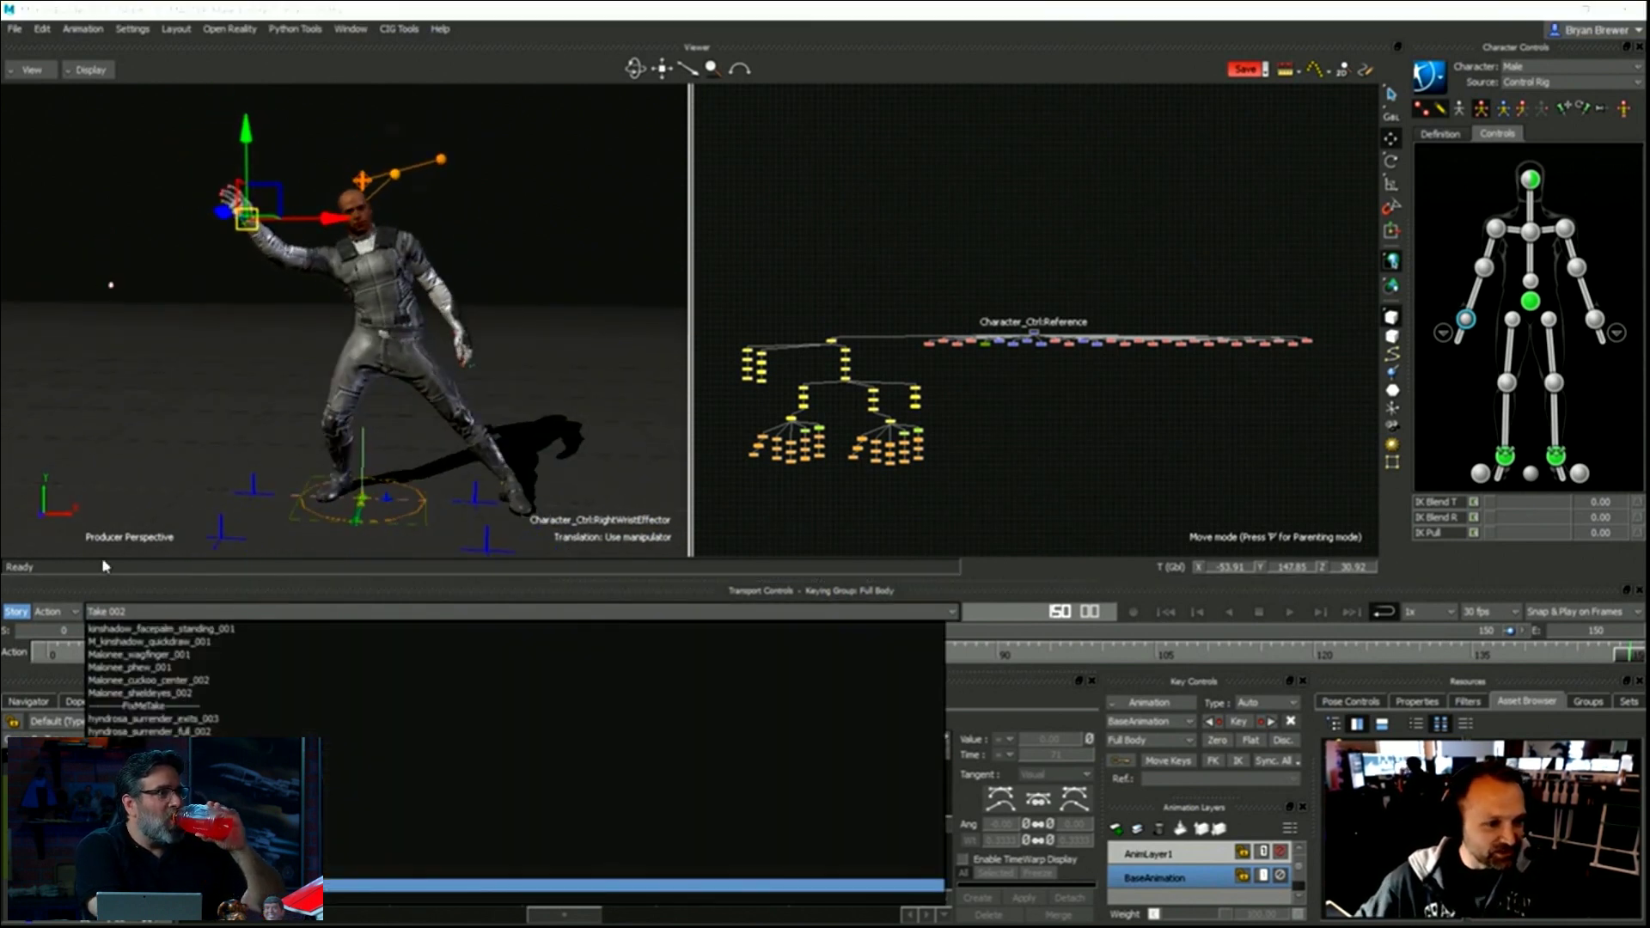
left_click(154, 693)
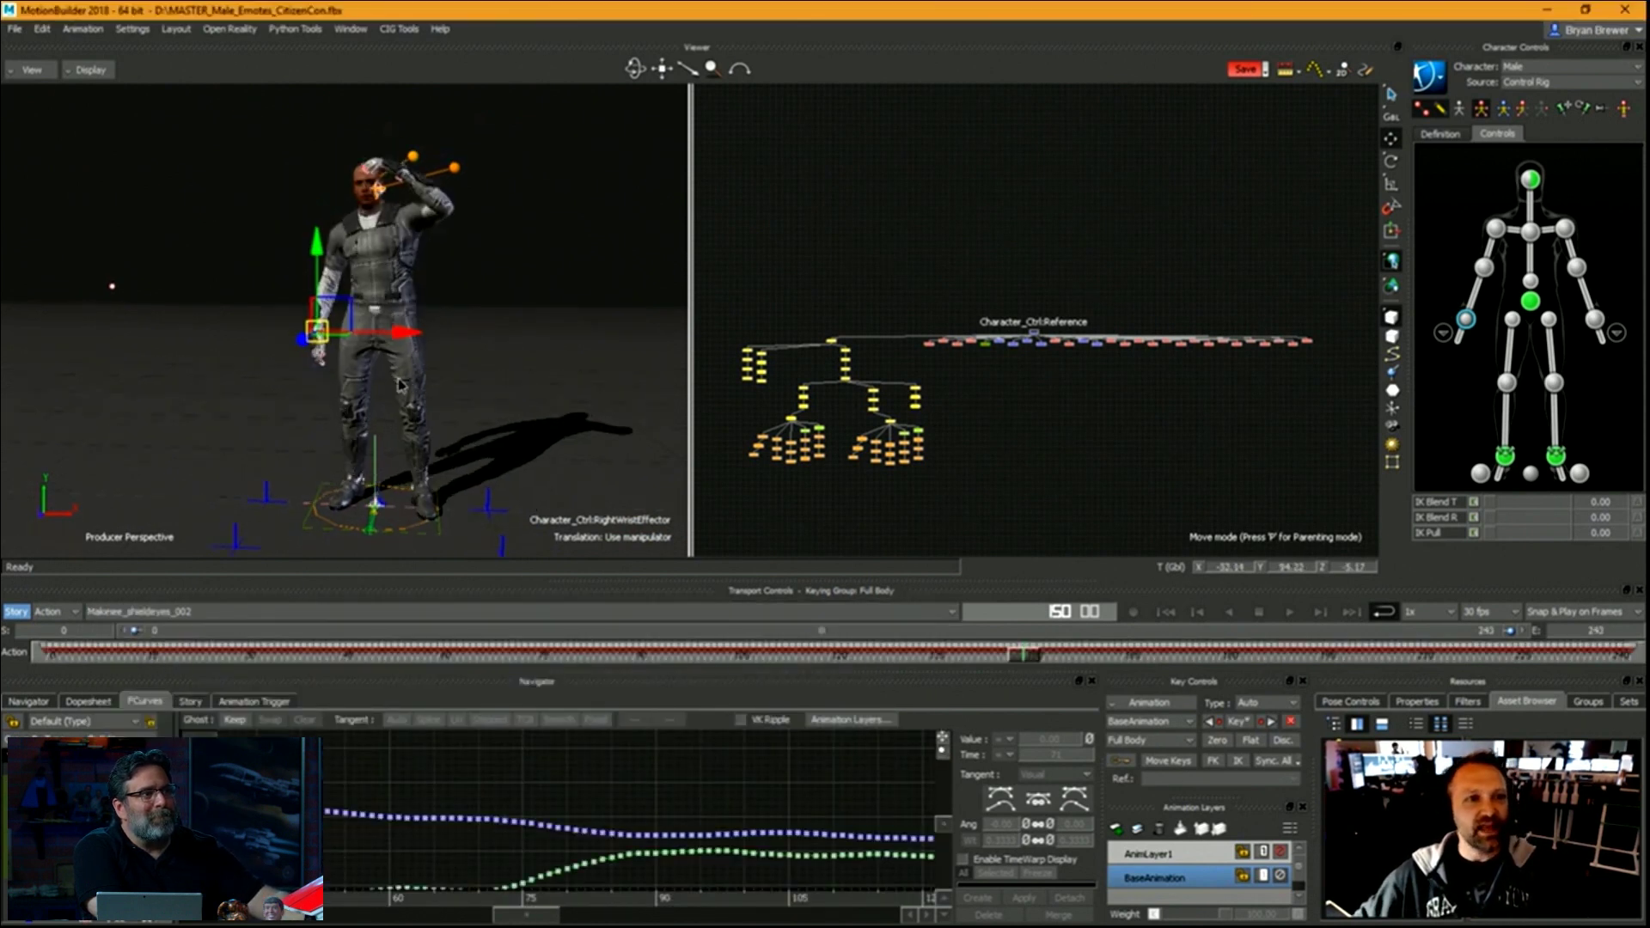
left_click_drag(475, 412, 497, 705, "ctrl")
key("ctrl+a")
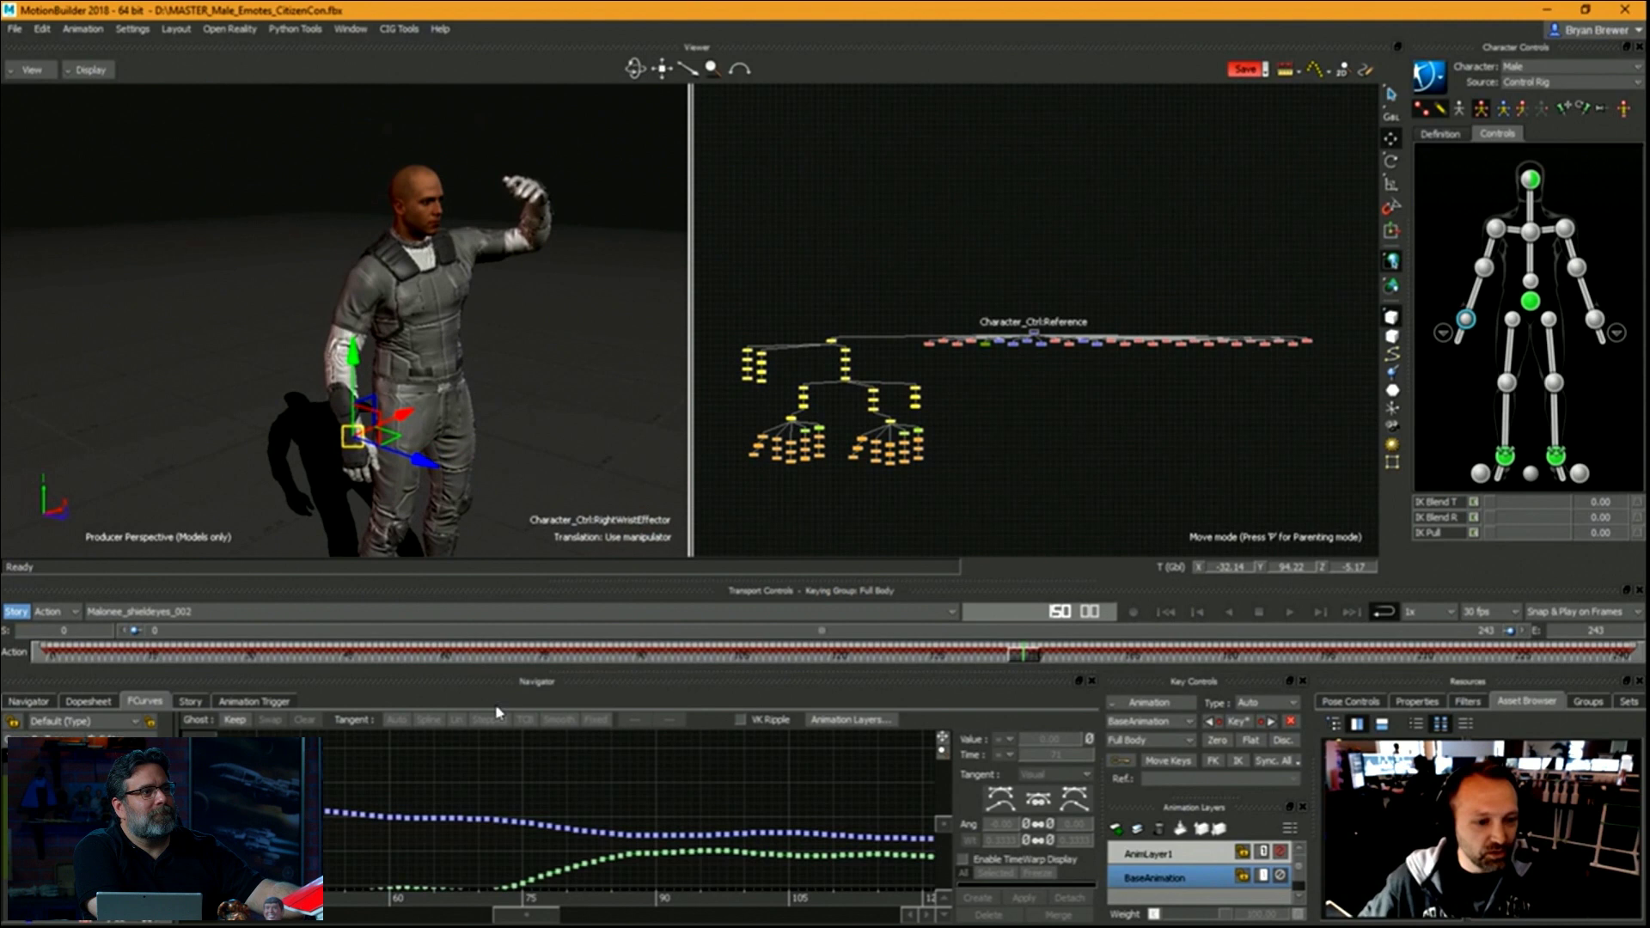
Make AnimLayer1 the active layer, scrub from frame 46 to about frame 160 and bring up the stored poses.
left_click(345, 656)
left_click(1199, 854)
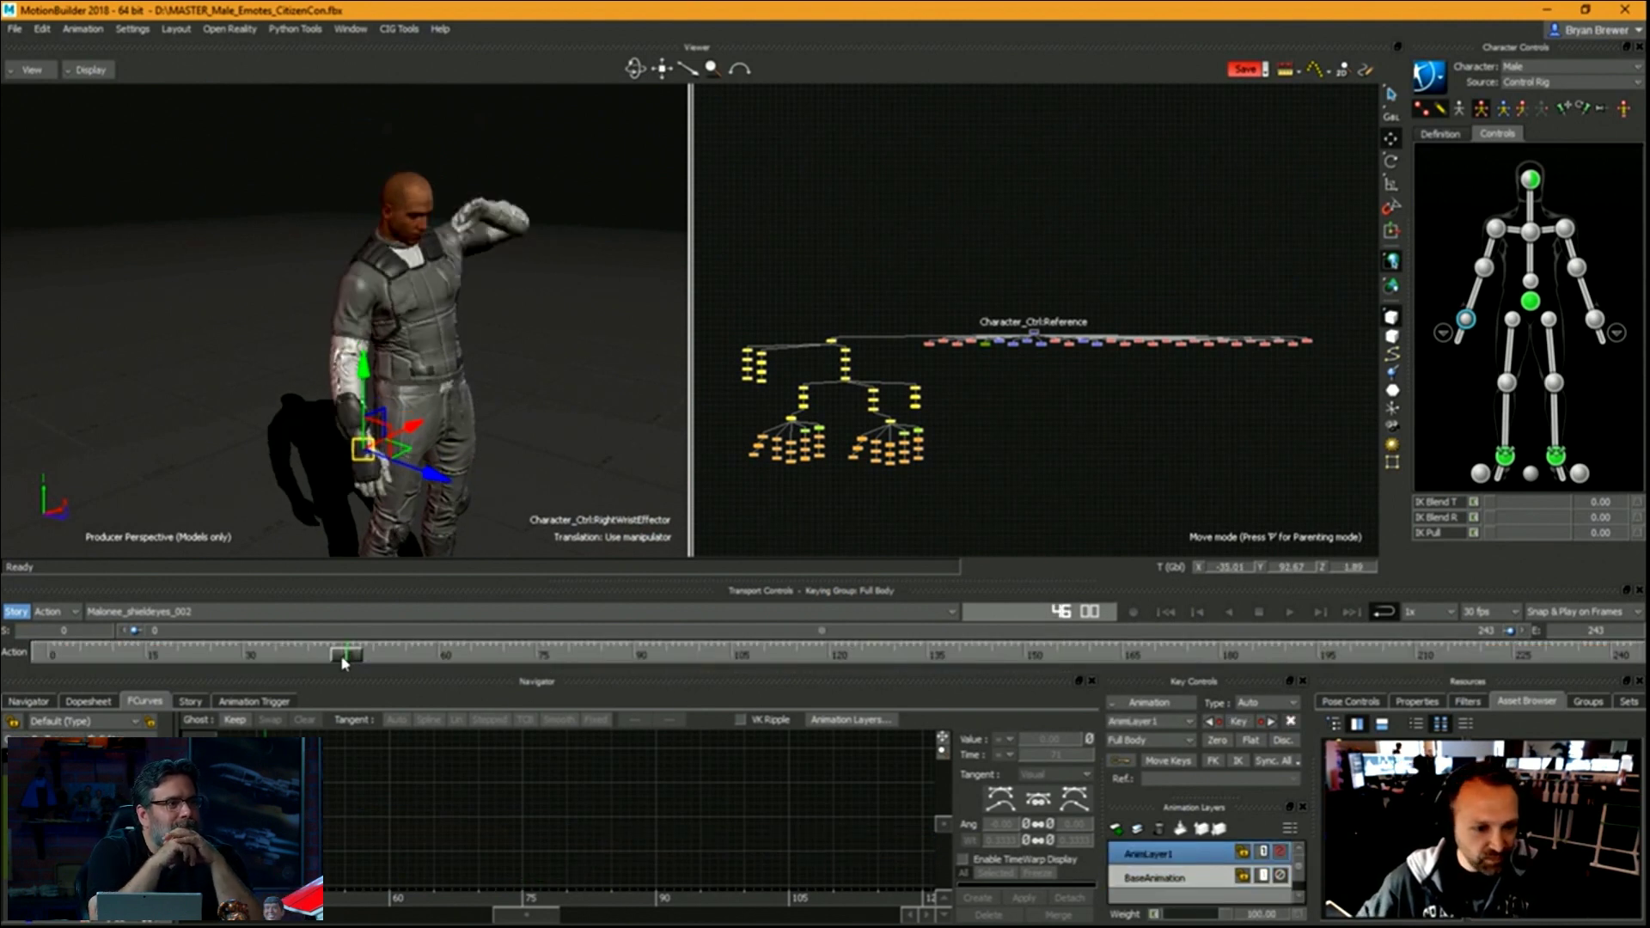
mouse_move(344, 658)
left_mouse_down()
mouse_move(543, 658)
mouse_move(331, 635)
mouse_move(275, 656)
mouse_move(1049, 662)
mouse_move(119, 642)
mouse_move(866, 680)
mouse_move(989, 660)
mouse_move(1386, 653)
mouse_move(1108, 653)
left_mouse_up()
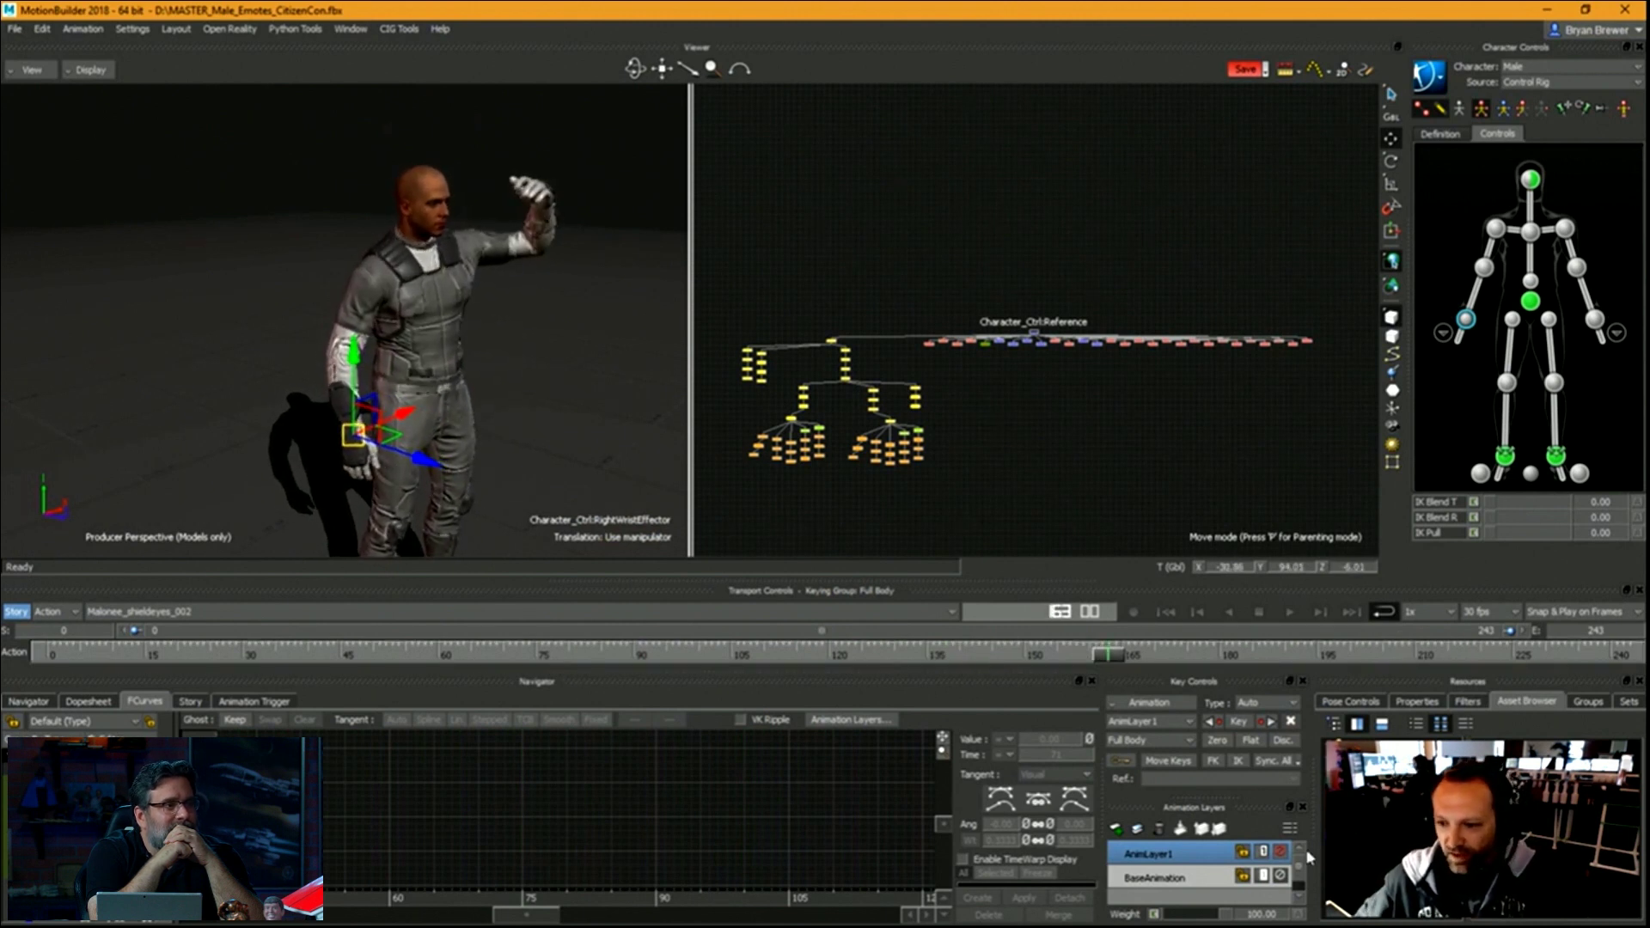
left_click(1356, 704)
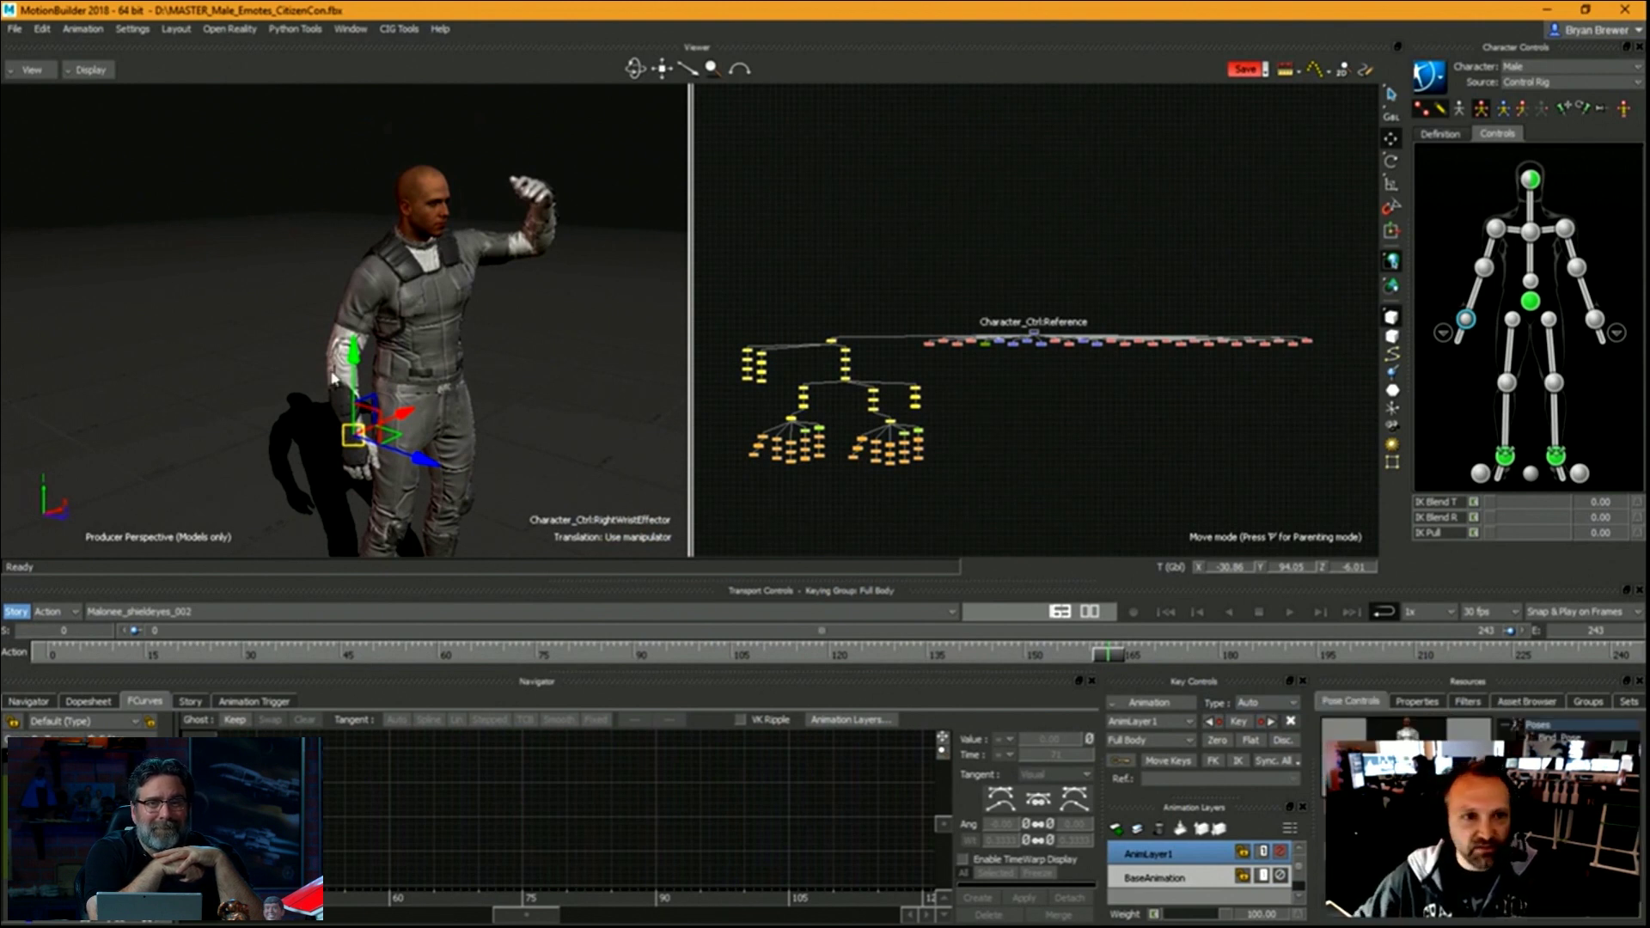
Select the finger nodes of both hands, excluding the thumbs, in the schematic and key the full body at frame 0 on AnimLayer1.
scroll(334, 378, "up", 2)
scroll(786, 477, "up", 5)
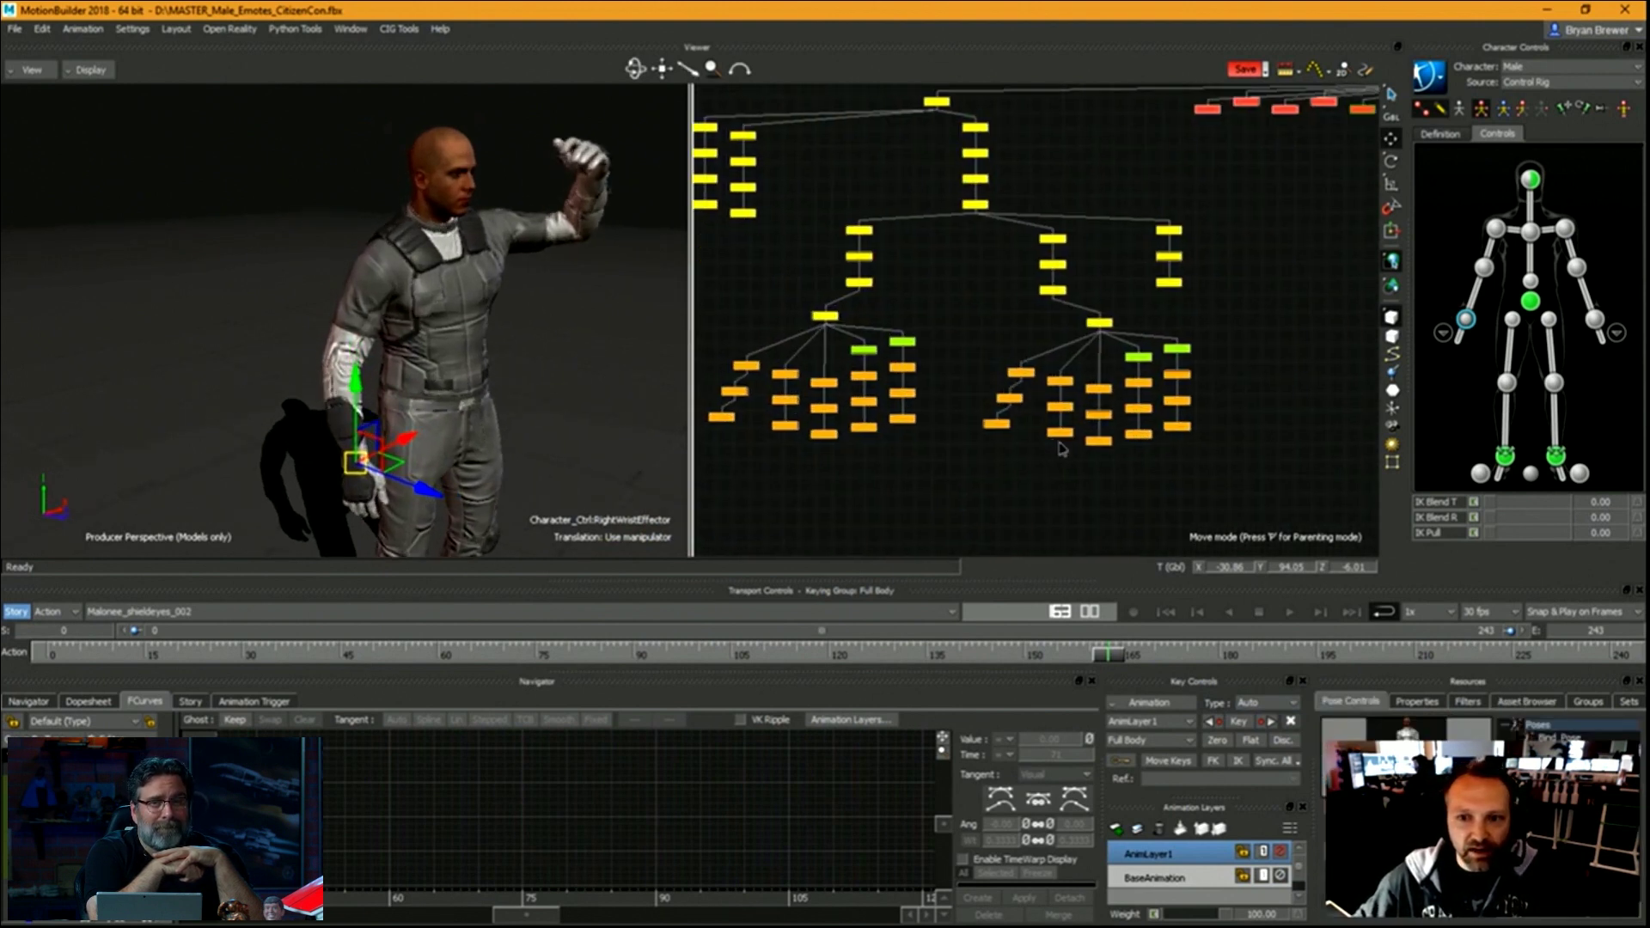
scroll(1063, 447, "up", 1)
left_click(1118, 401)
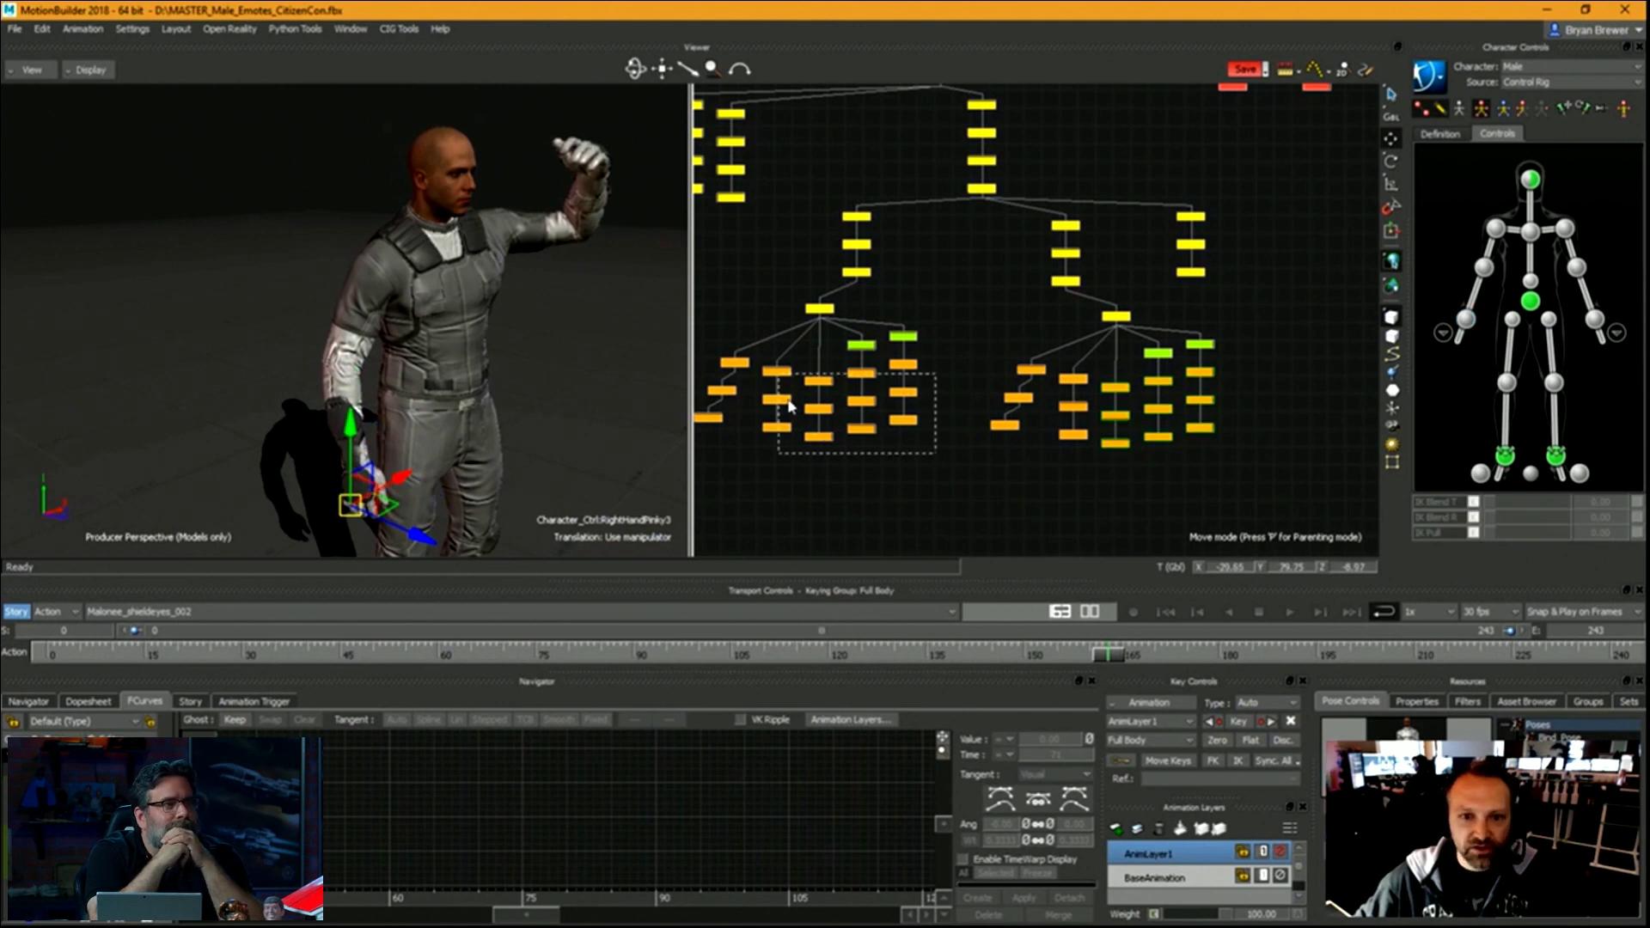
left_click_drag(788, 406, 778, 373)
left_click_drag(760, 431, 876, 452, "shift")
left_click_drag(283, 647, 35, 653)
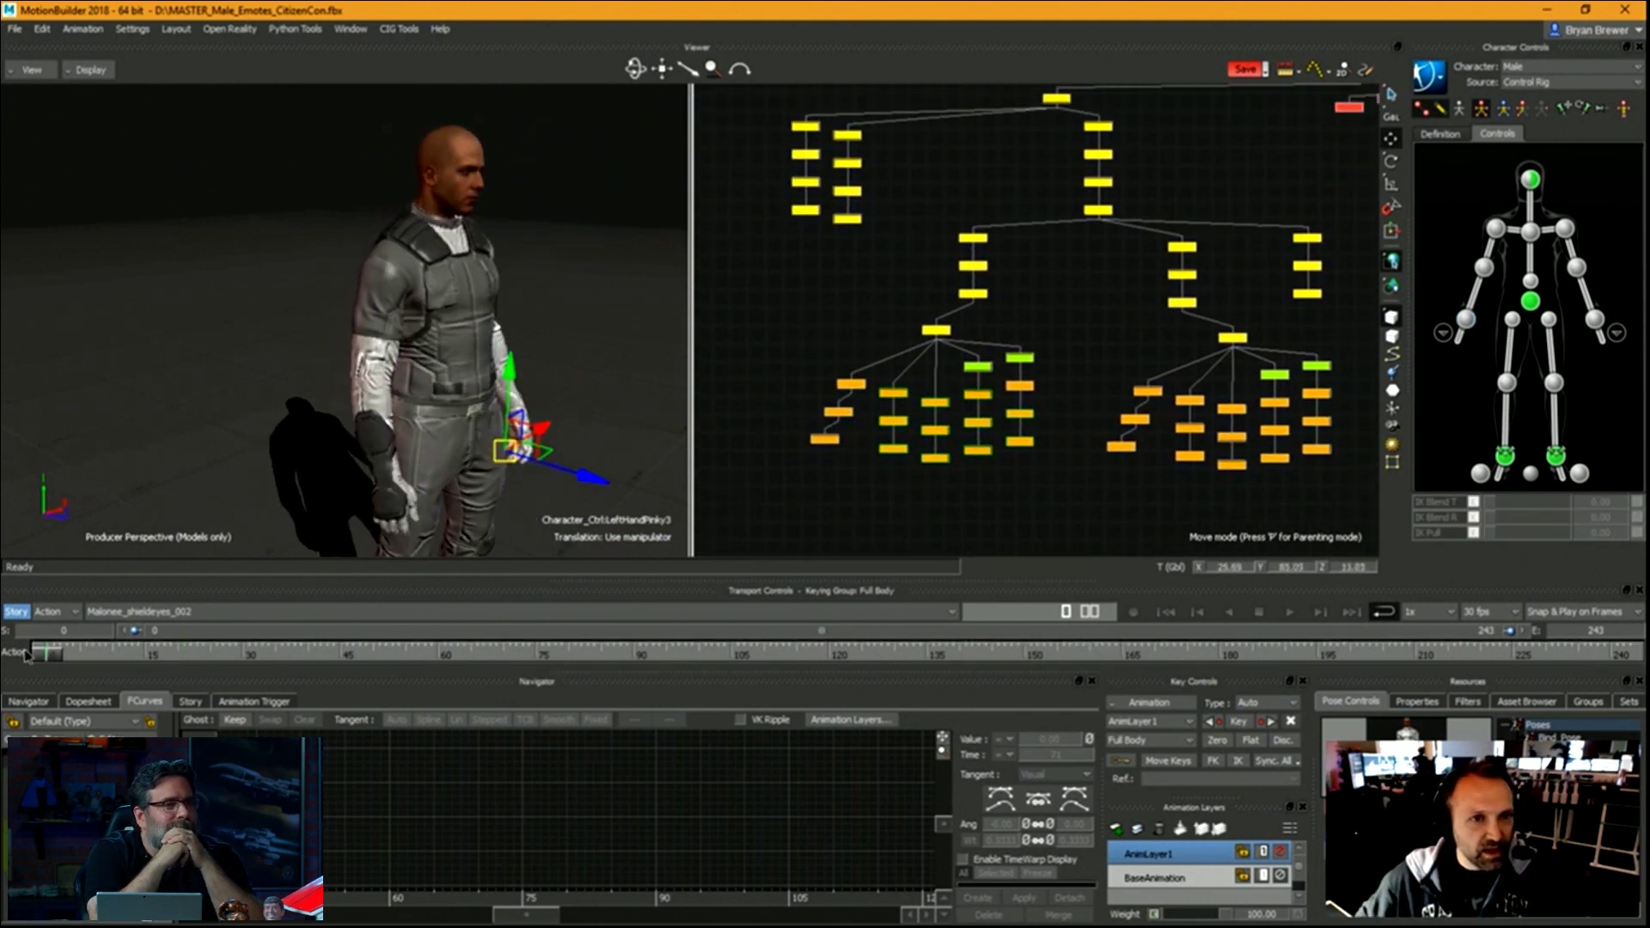
mouse_move(514, 454)
left_mouse_down("ctrl+shift")
mouse_move(447, 464)
mouse_move(434, 442)
mouse_move(481, 449)
left_mouse_up("ctrl+shift")
left_click_drag(45, 663, 66, 657)
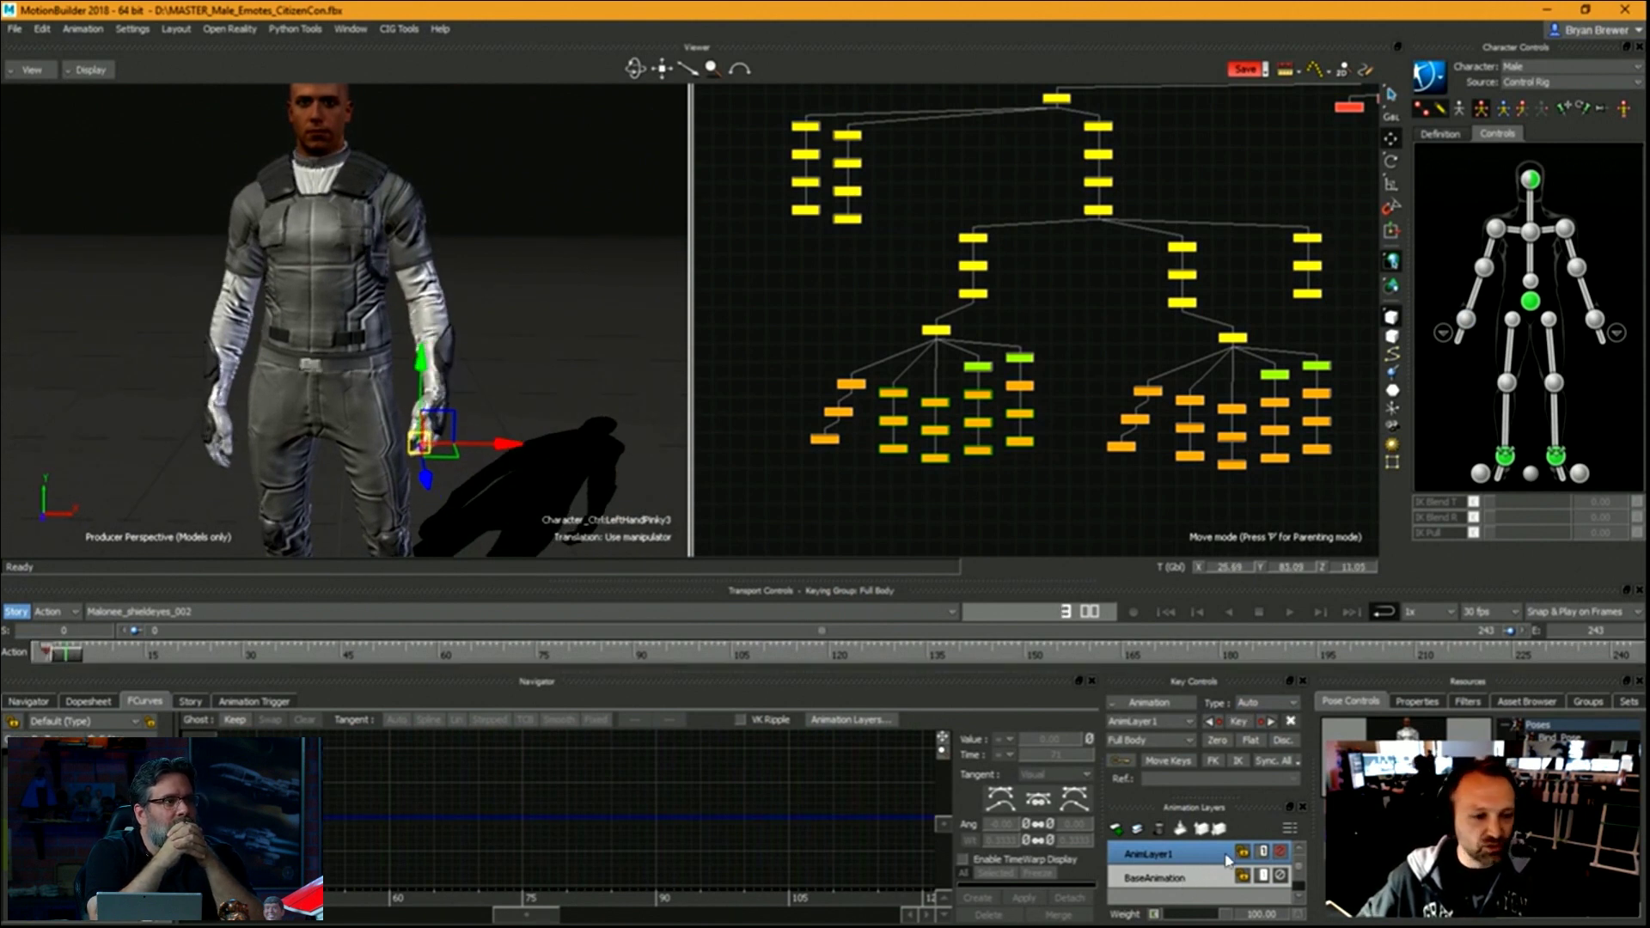
Inspect the finger curves on BaseAnimation, reactivate AnimLayer1 and set the keying mode to Body Parts.
left_click(1155, 877)
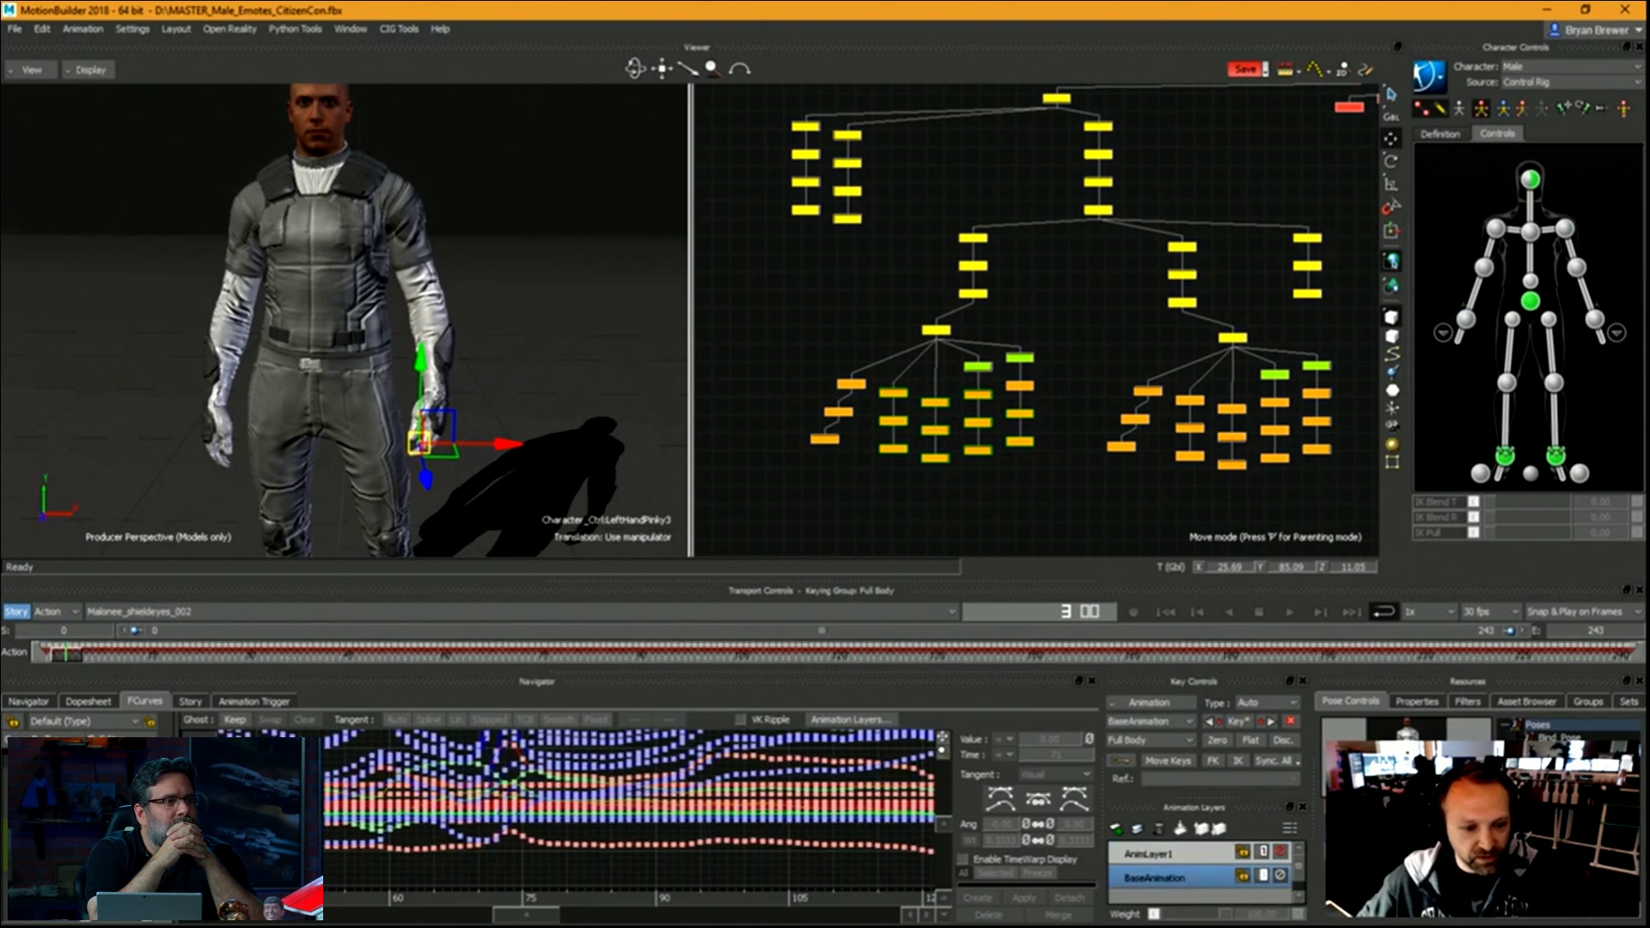
left_click_drag(535, 783, 593, 786, "ctrl")
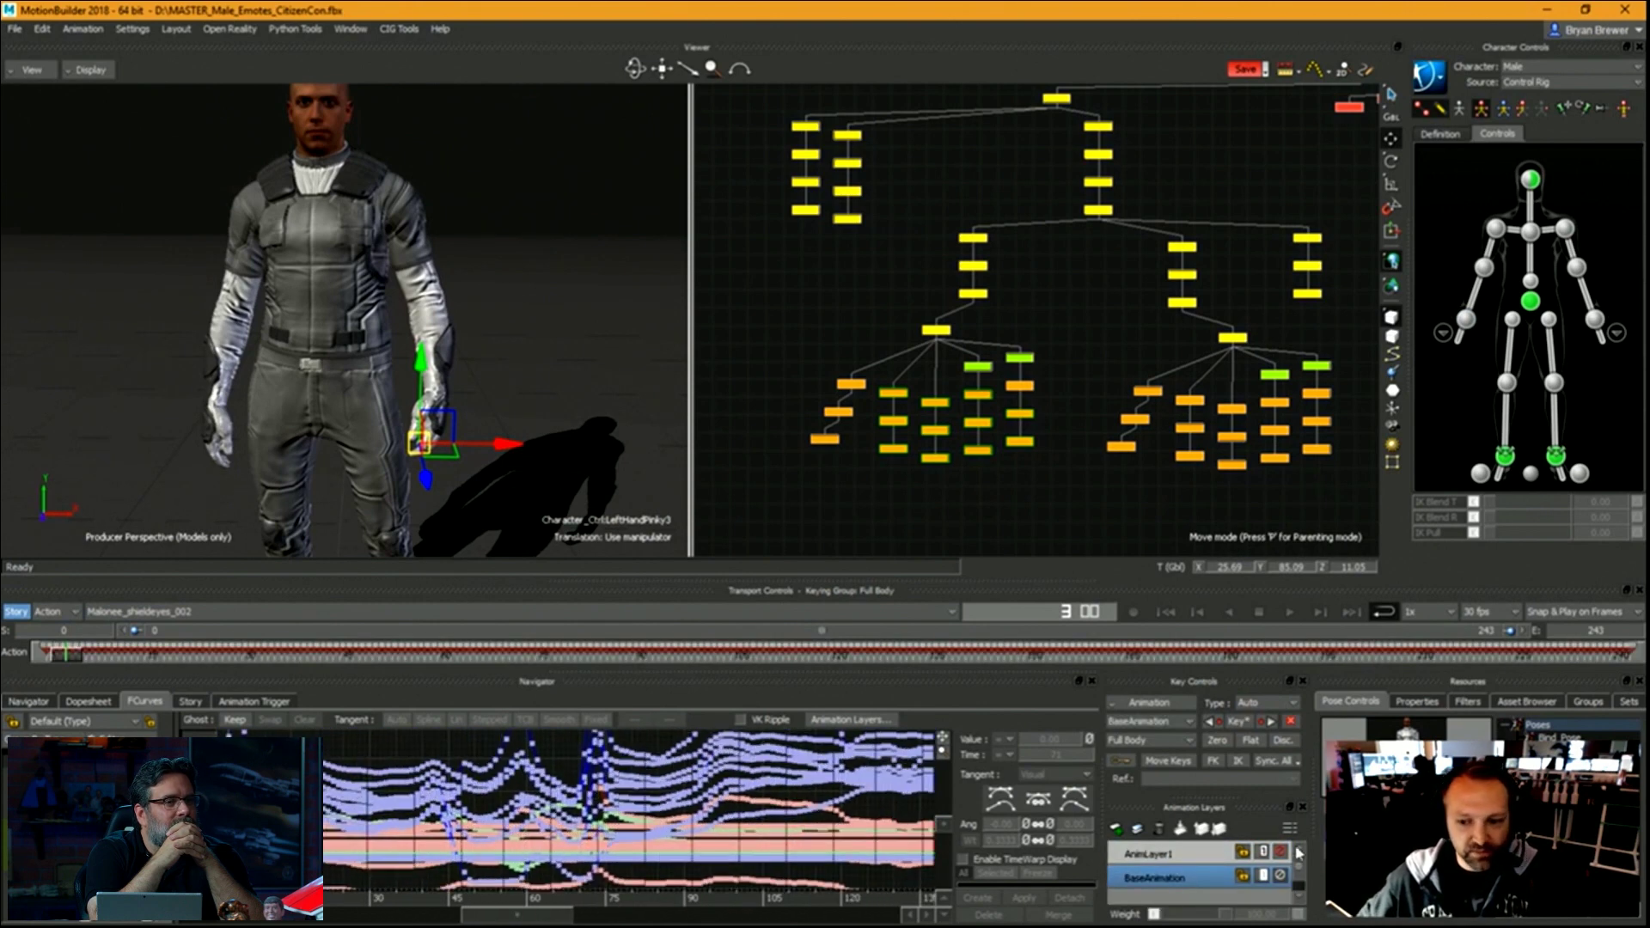
left_click(1209, 855)
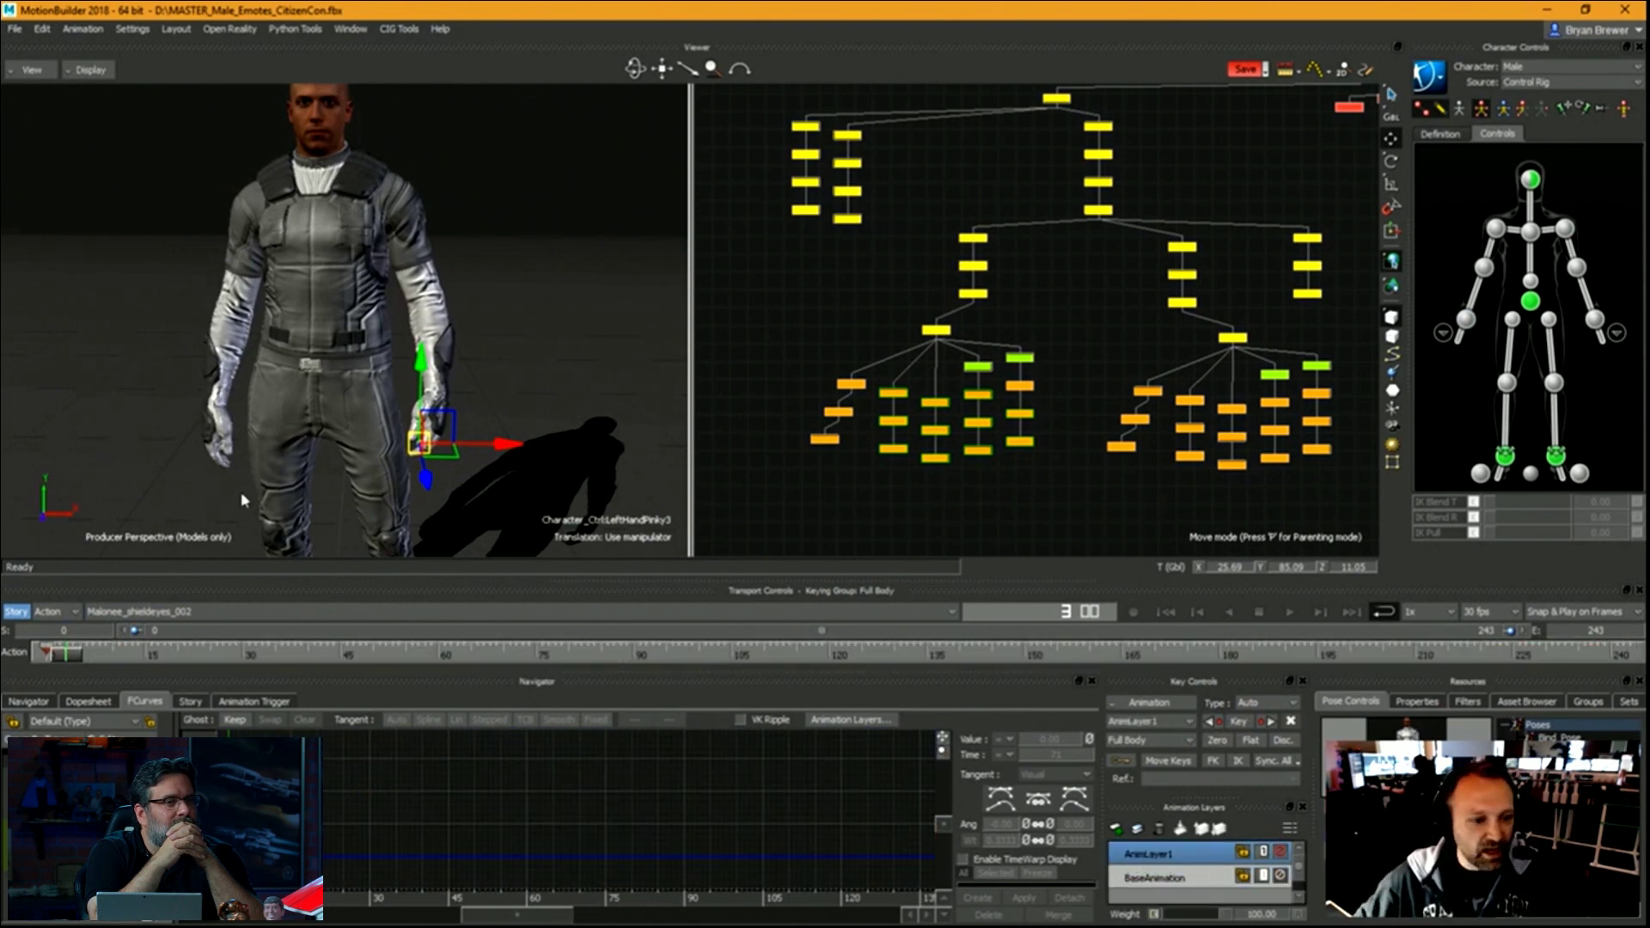
left_click(1526, 111)
Scrub through frame 18 to frame 91 and examine the raised left hand from several angles.
left_click(99, 658)
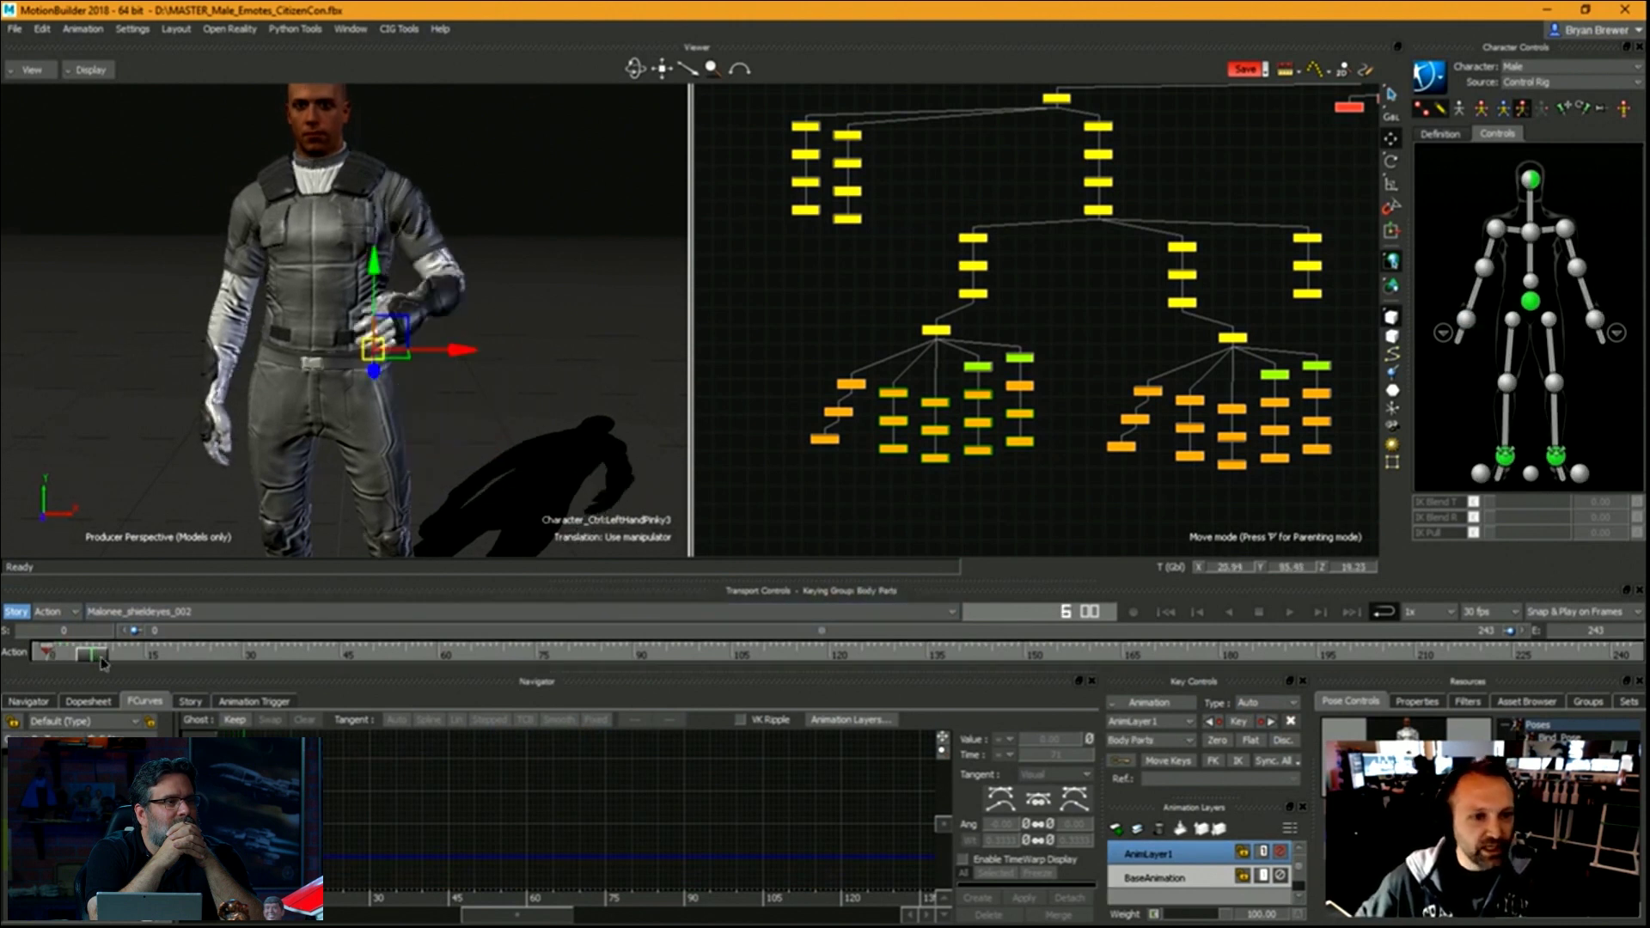
left_click_drag(101, 661, 165, 659)
left_click_drag(429, 342, 606, 307, "ctrl+shift")
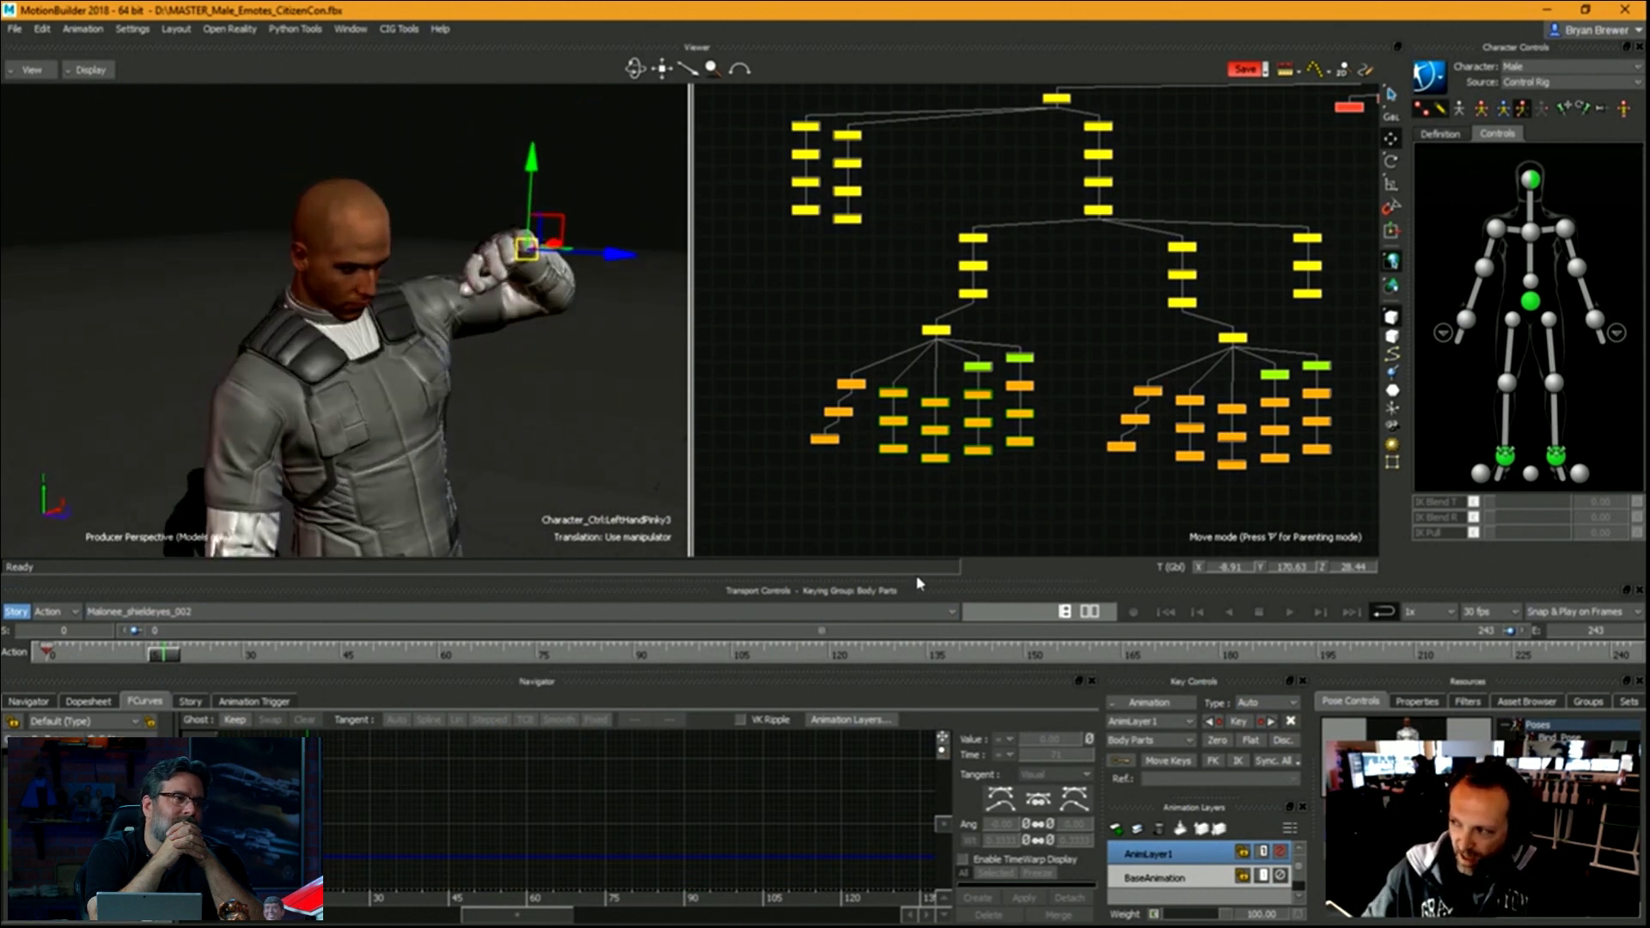
left_click_drag(570, 397, 520, 408, "ctrl+shift")
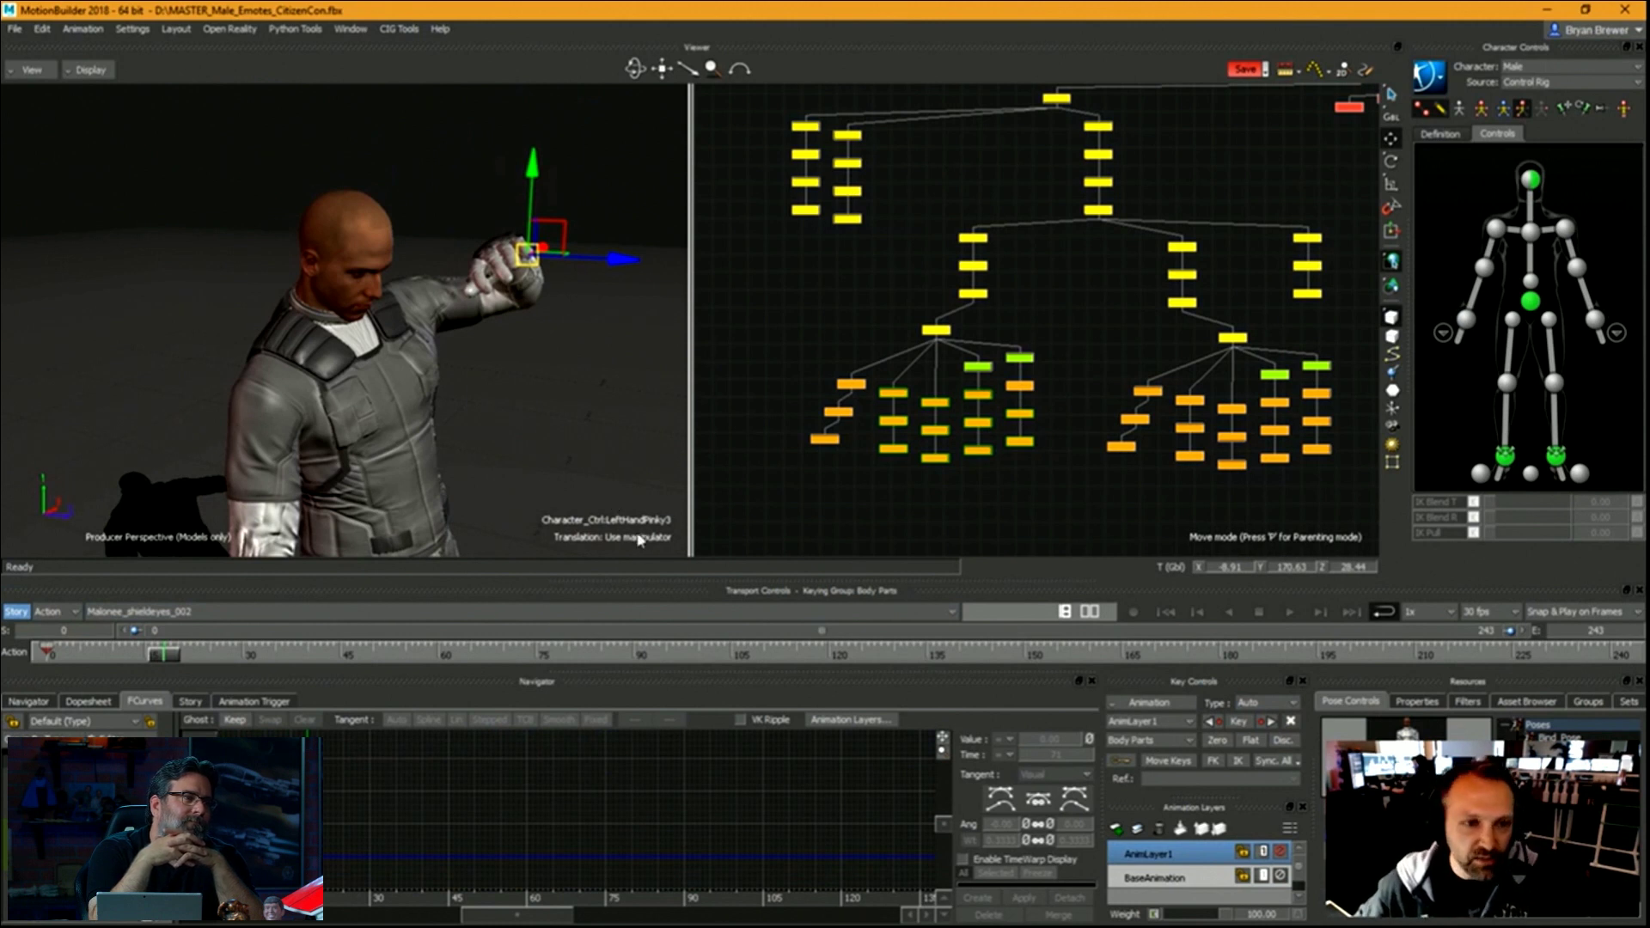
left_click_drag(482, 343, 583, 300, "ctrl+shift")
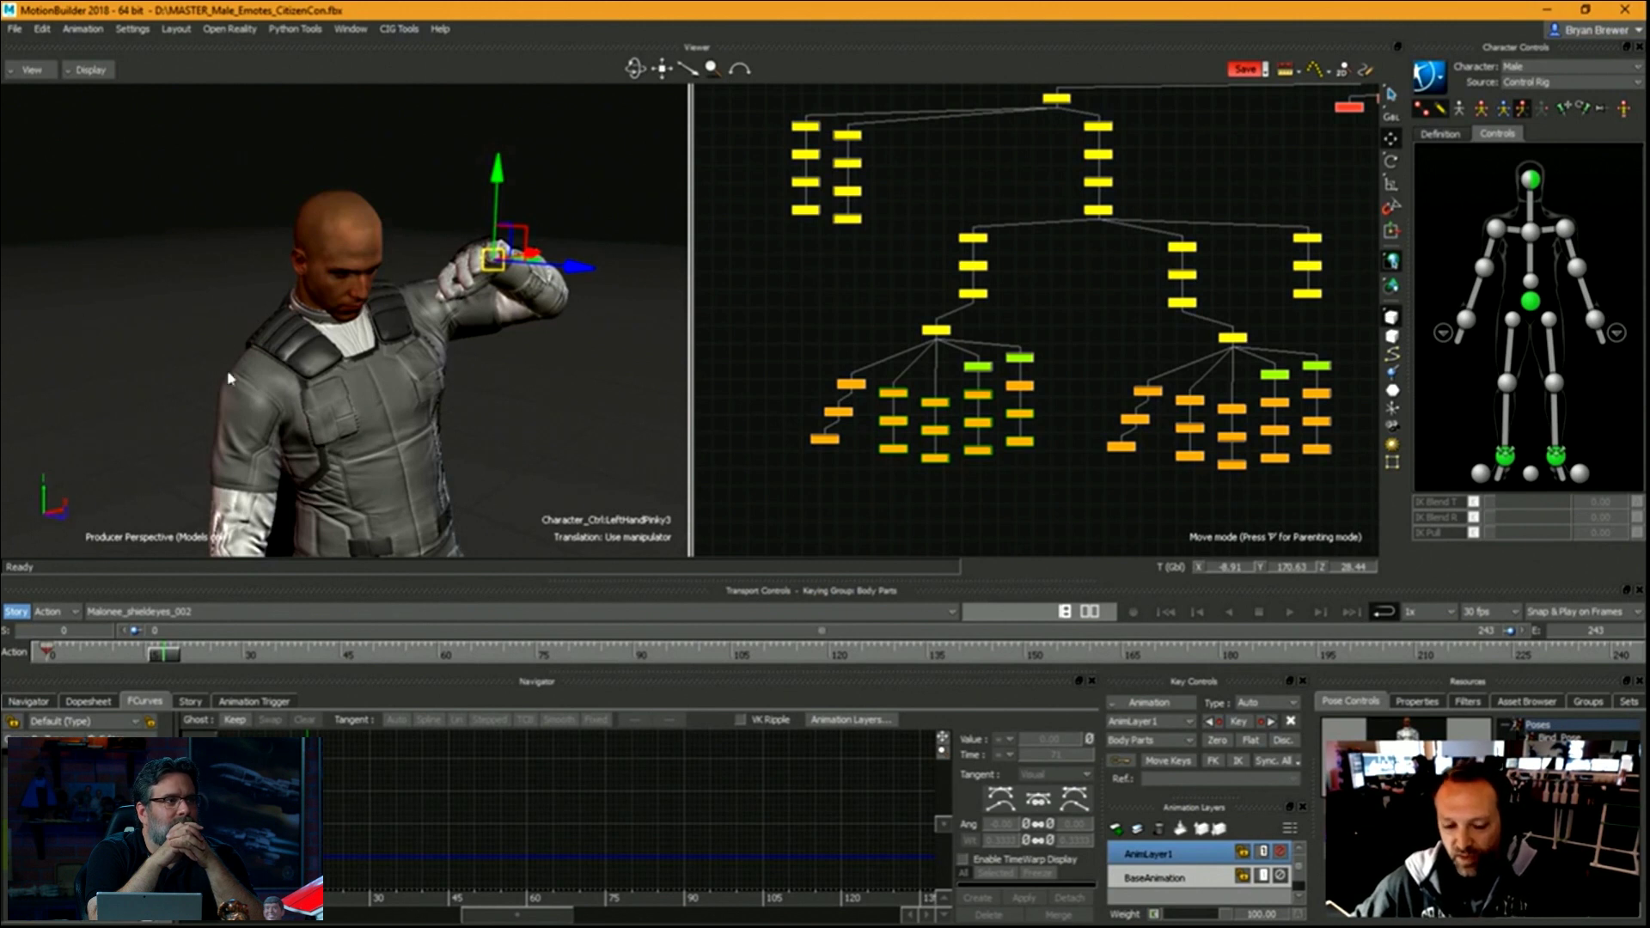
left_click_drag(389, 411, 502, 399, "ctrl+shift")
left_click_drag(156, 655, 639, 661)
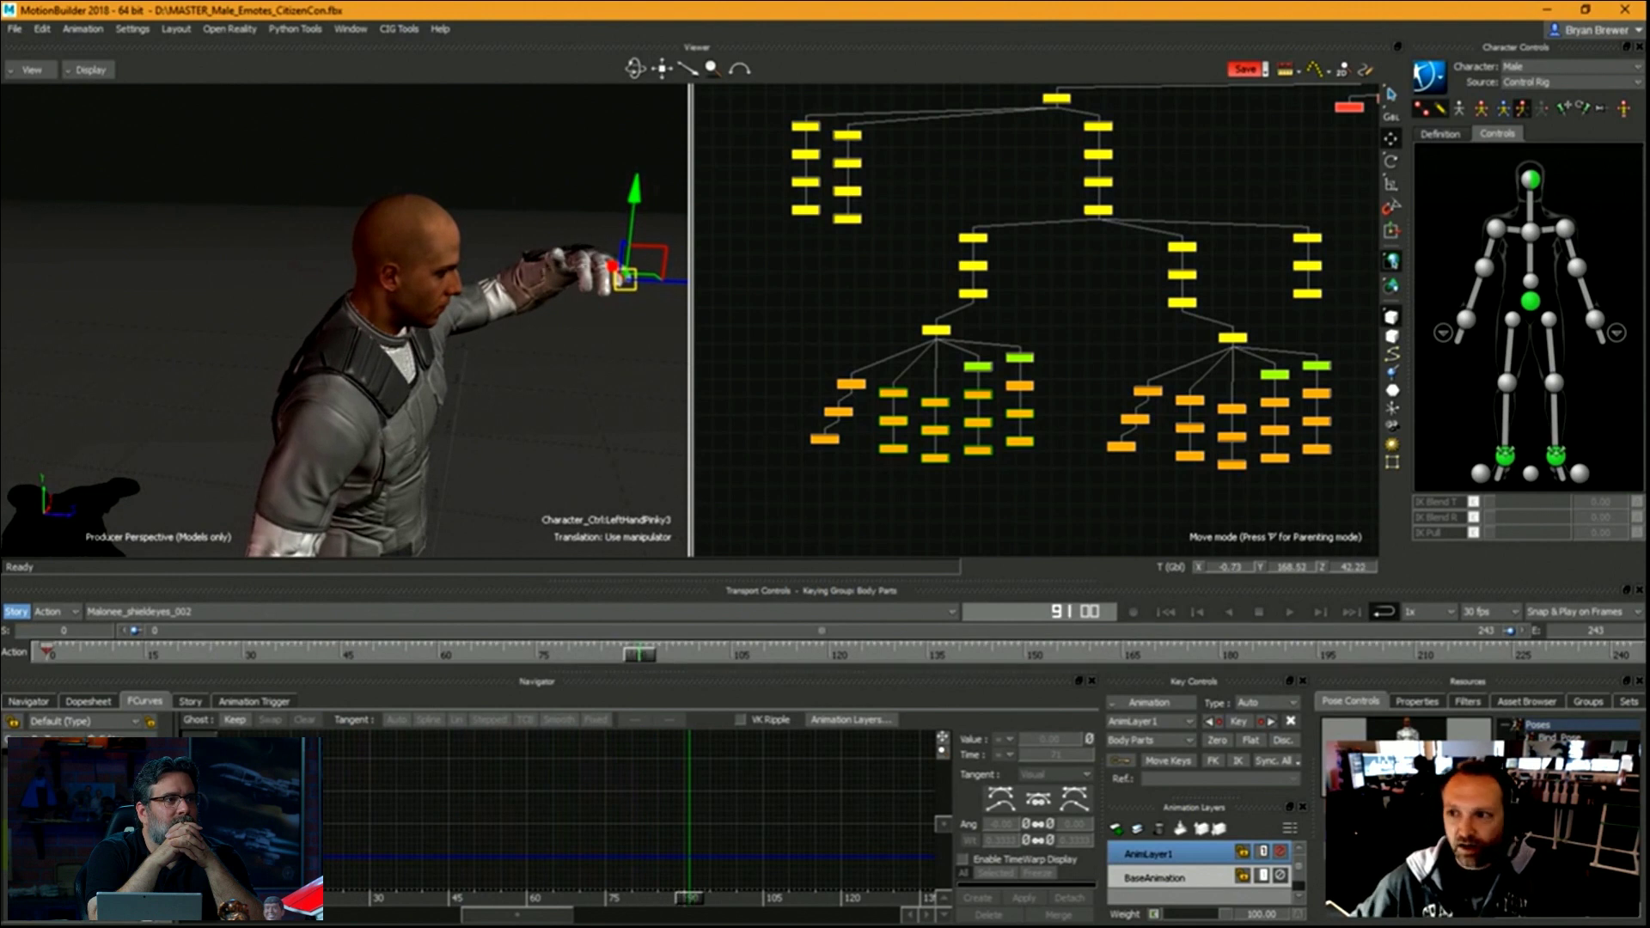
Select the left wrist effector and move the hand up and in towards the brow at frame 91.
left_click(1596, 320)
left_click_drag(467, 338, 479, 363, "ctrl+shift")
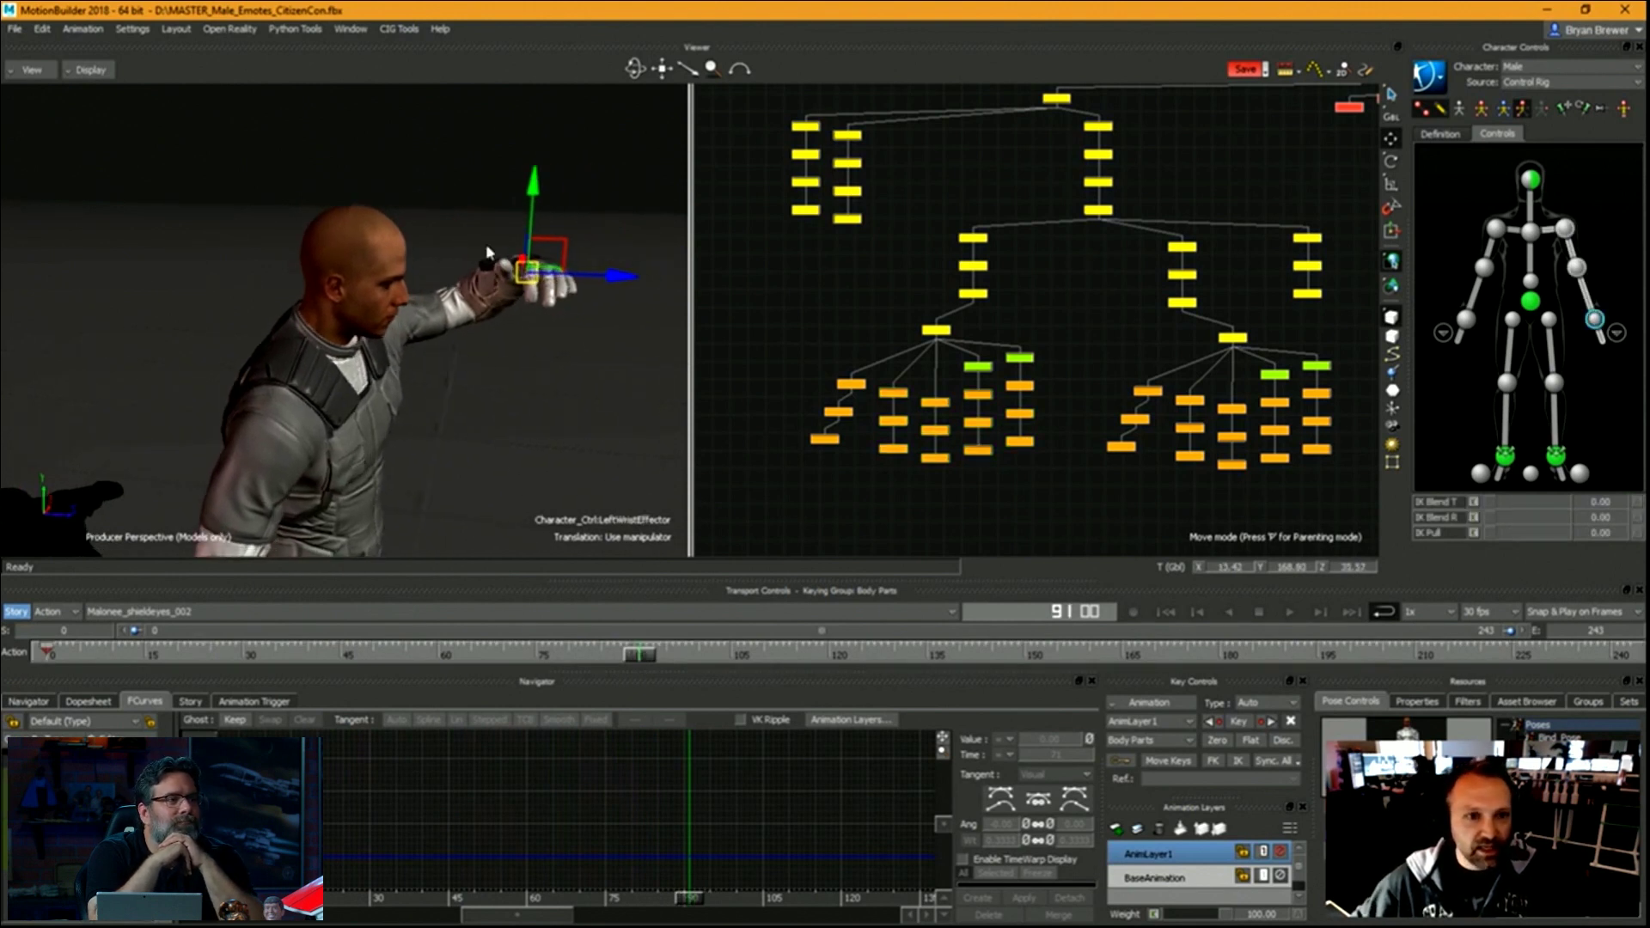
left_click_drag(619, 277, 386, 236)
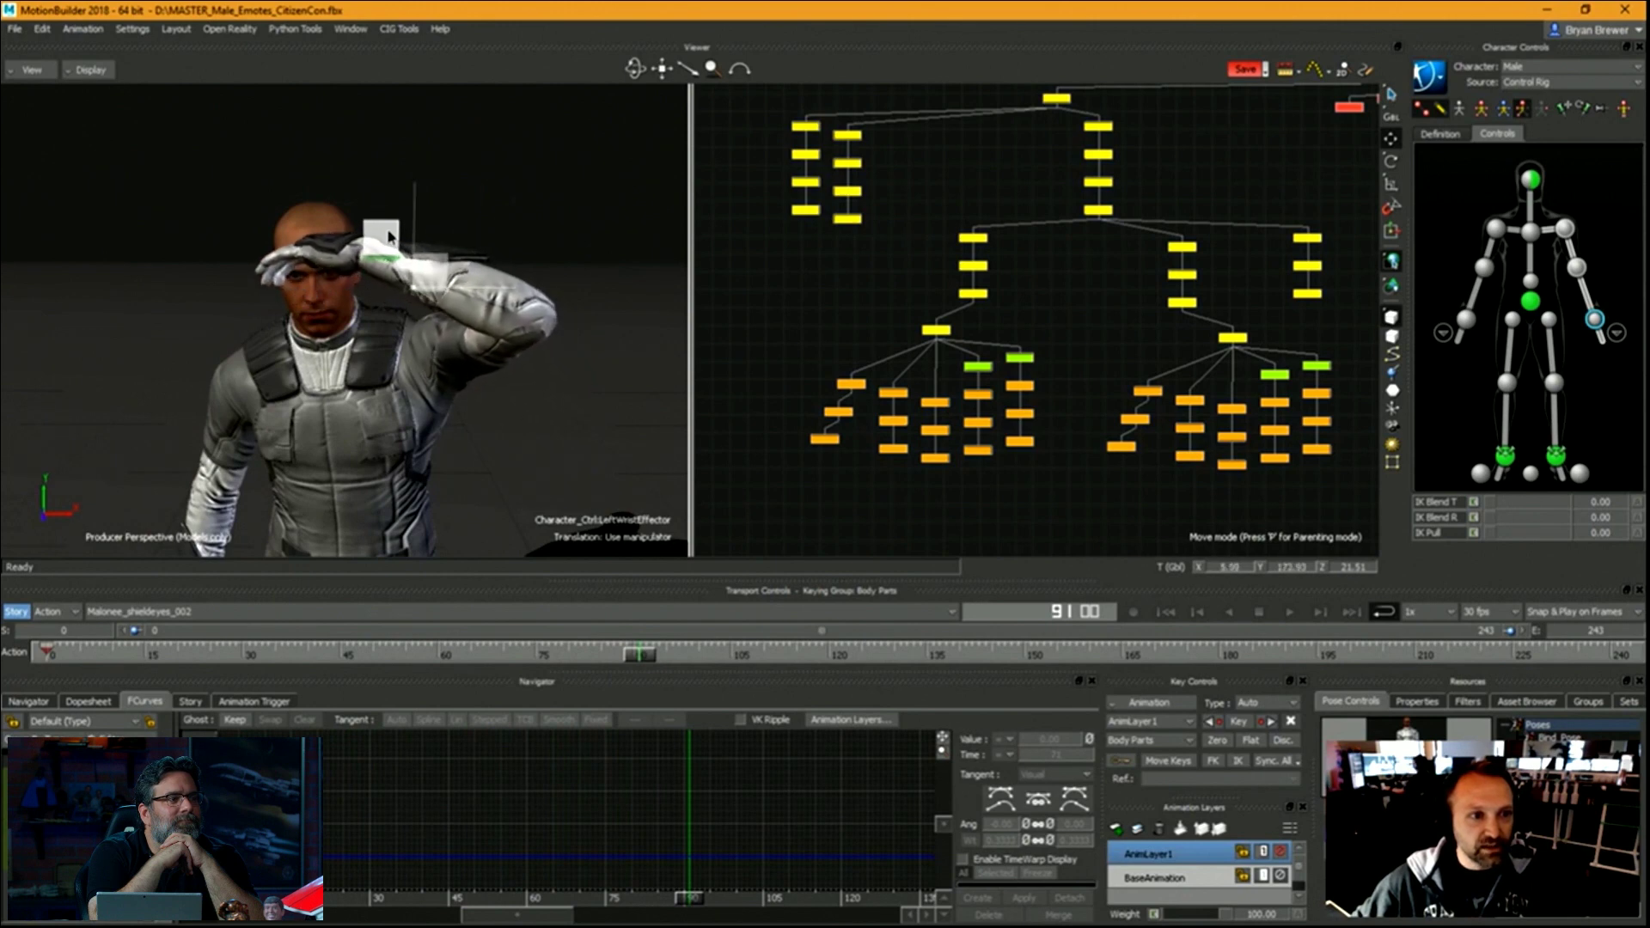
left_click_drag(483, 305, 591, 337, "ctrl+shift")
left_click_drag(464, 411, 556, 437, "ctrl+shift")
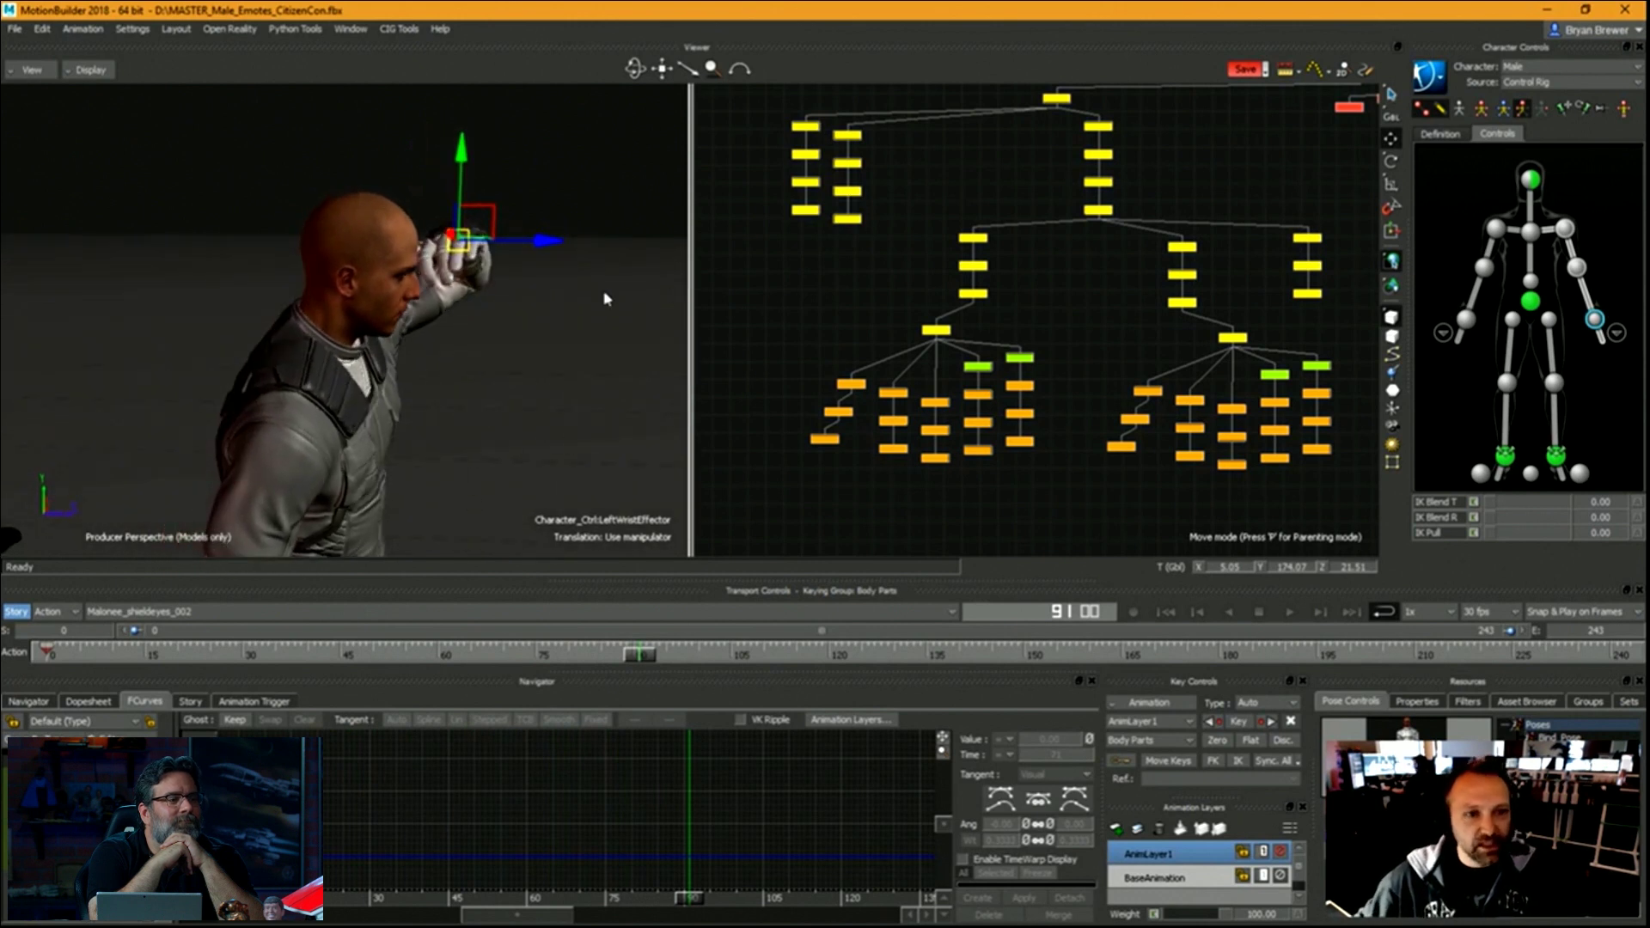
Move the left wrist slightly forward from the face to about Z 26.44 and key it at frame 91.
left_click_drag(651, 310, 581, 284, "ctrl+shift")
left_click_drag(510, 373, 391, 384, "ctrl+shift")
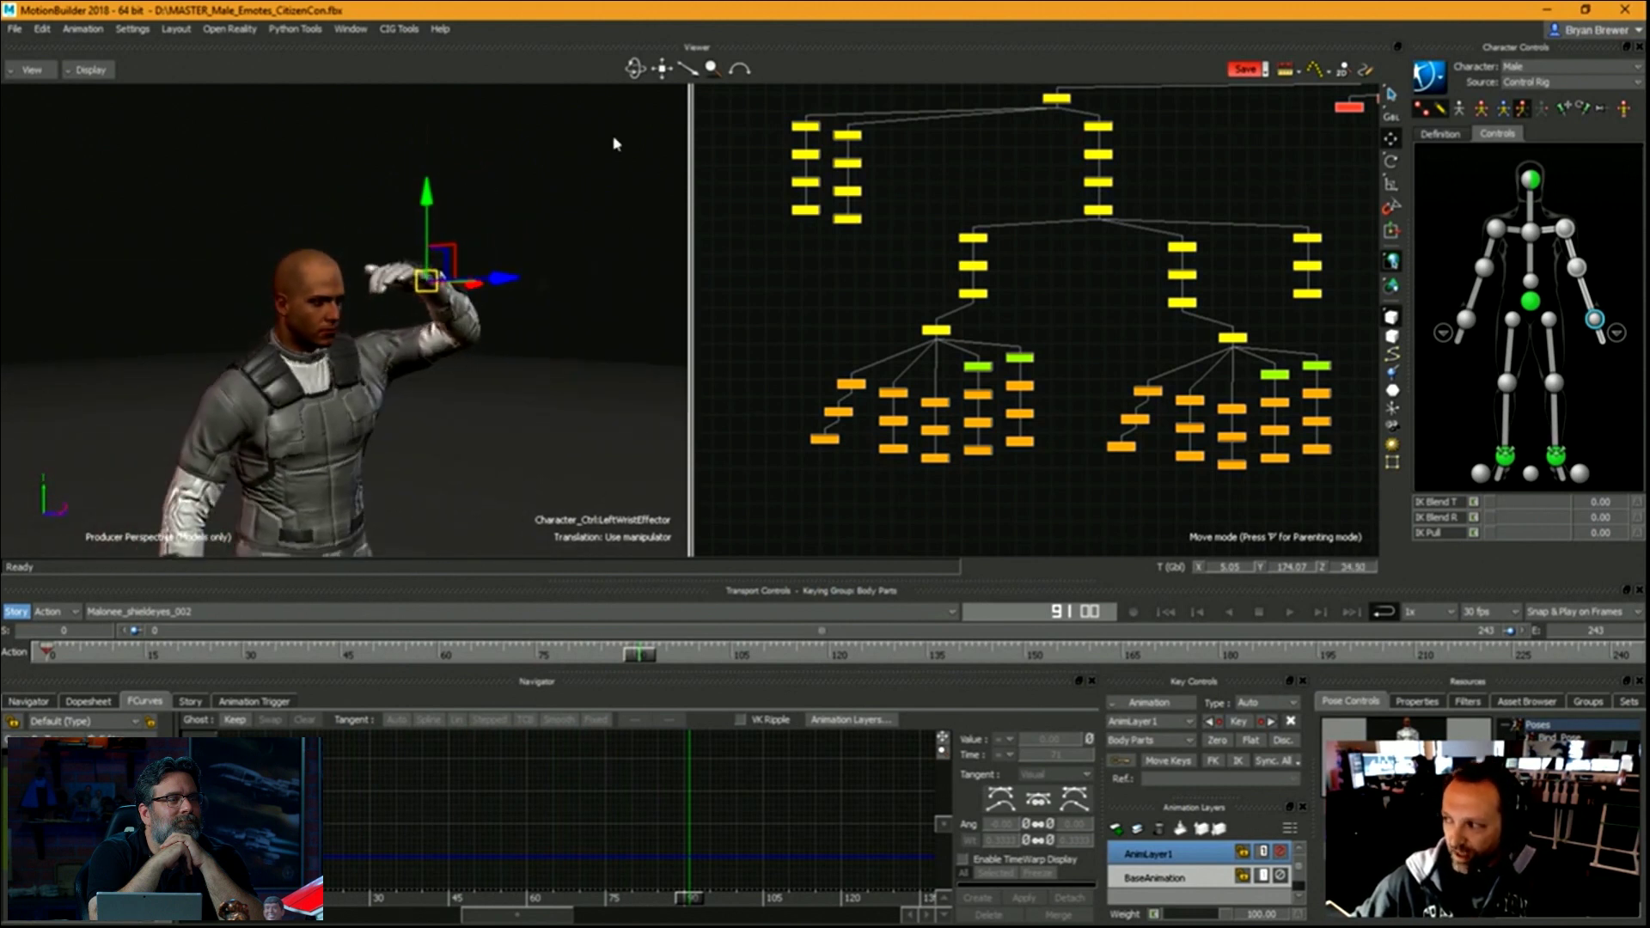
left_click_drag(486, 307, 512, 367, "ctrl+shift")
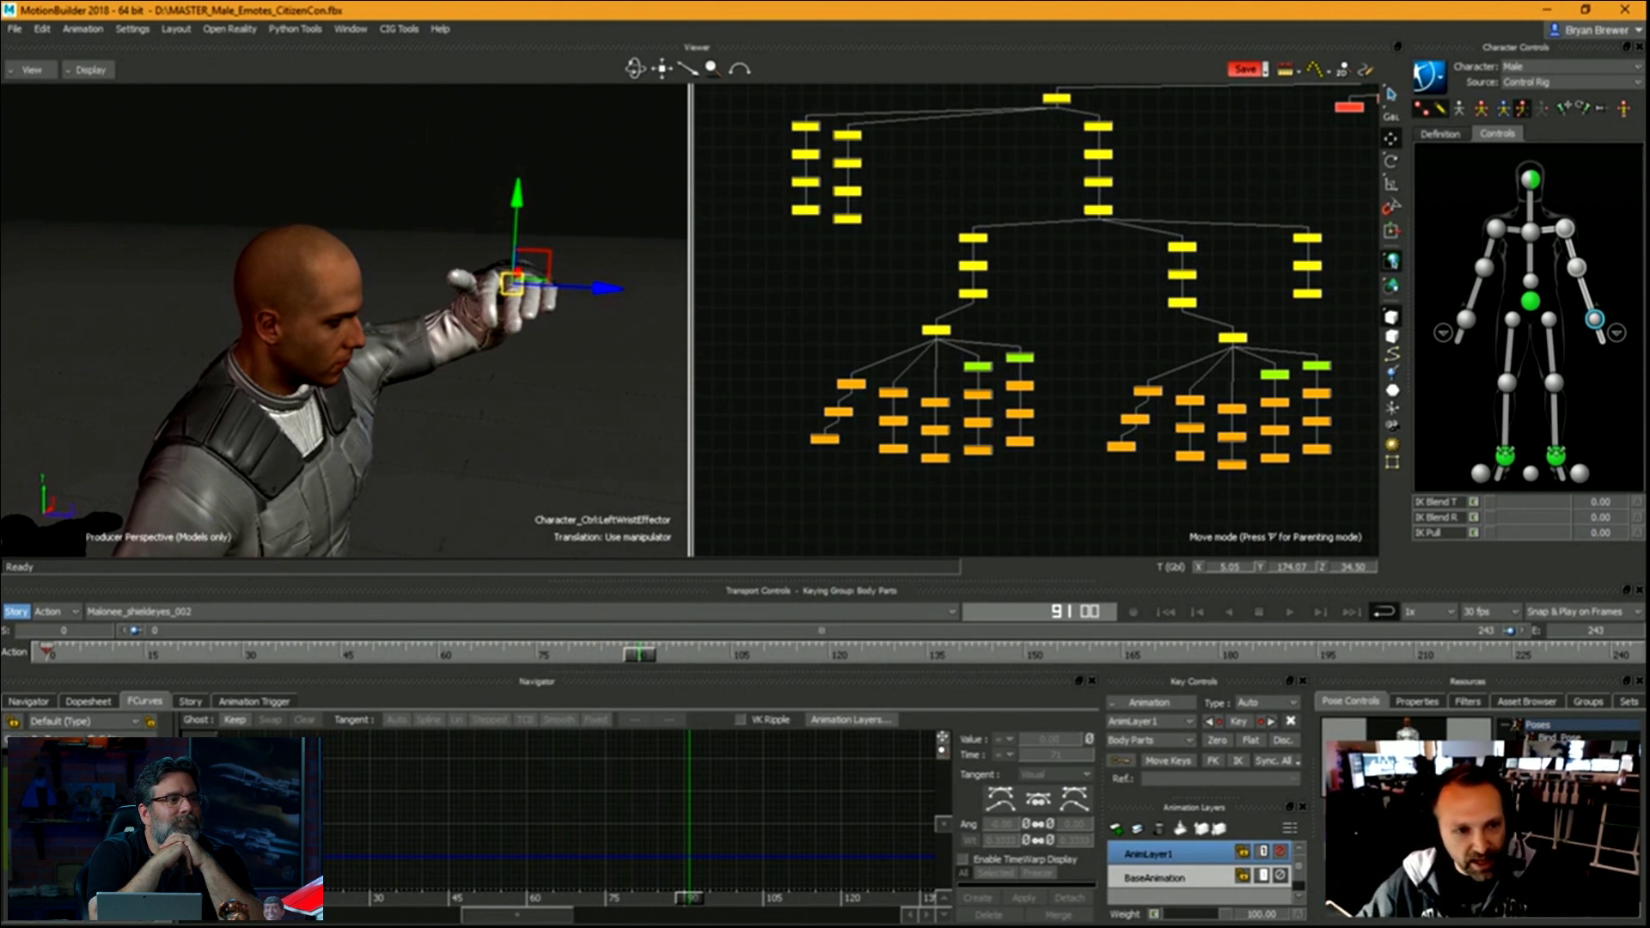
left_click_drag(611, 361, 540, 359, "ctrl+shift")
left_click_drag(593, 303, 540, 294)
left_click_drag(559, 367, 455, 387, "ctrl+shift")
left_click_drag(514, 304, 457, 385)
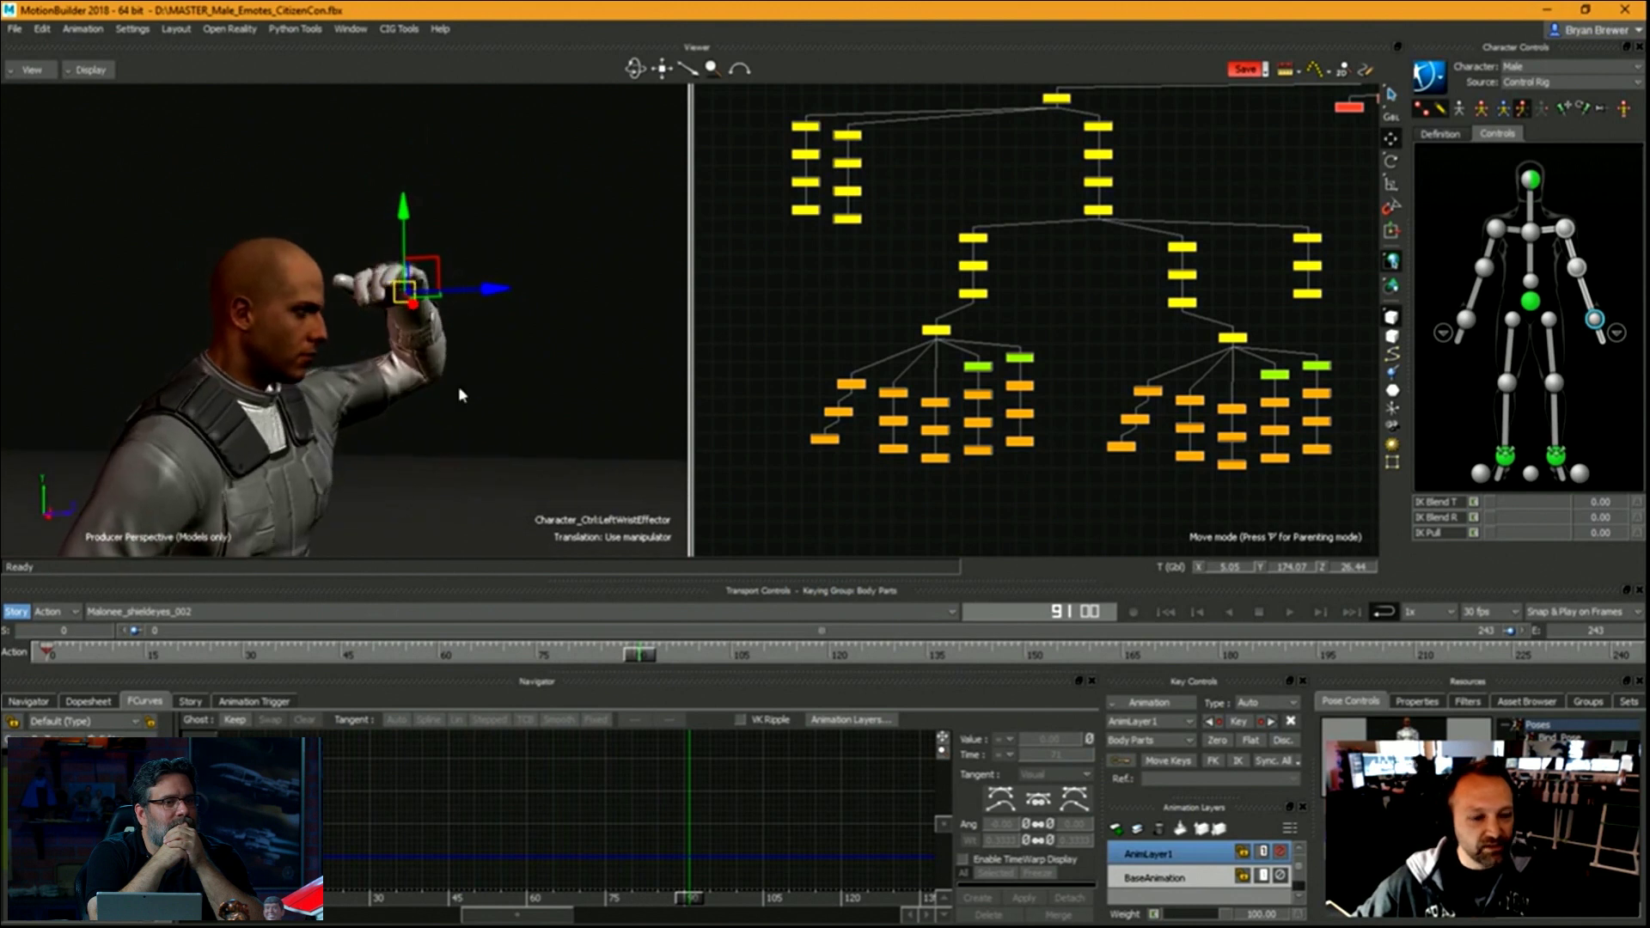
key("k")
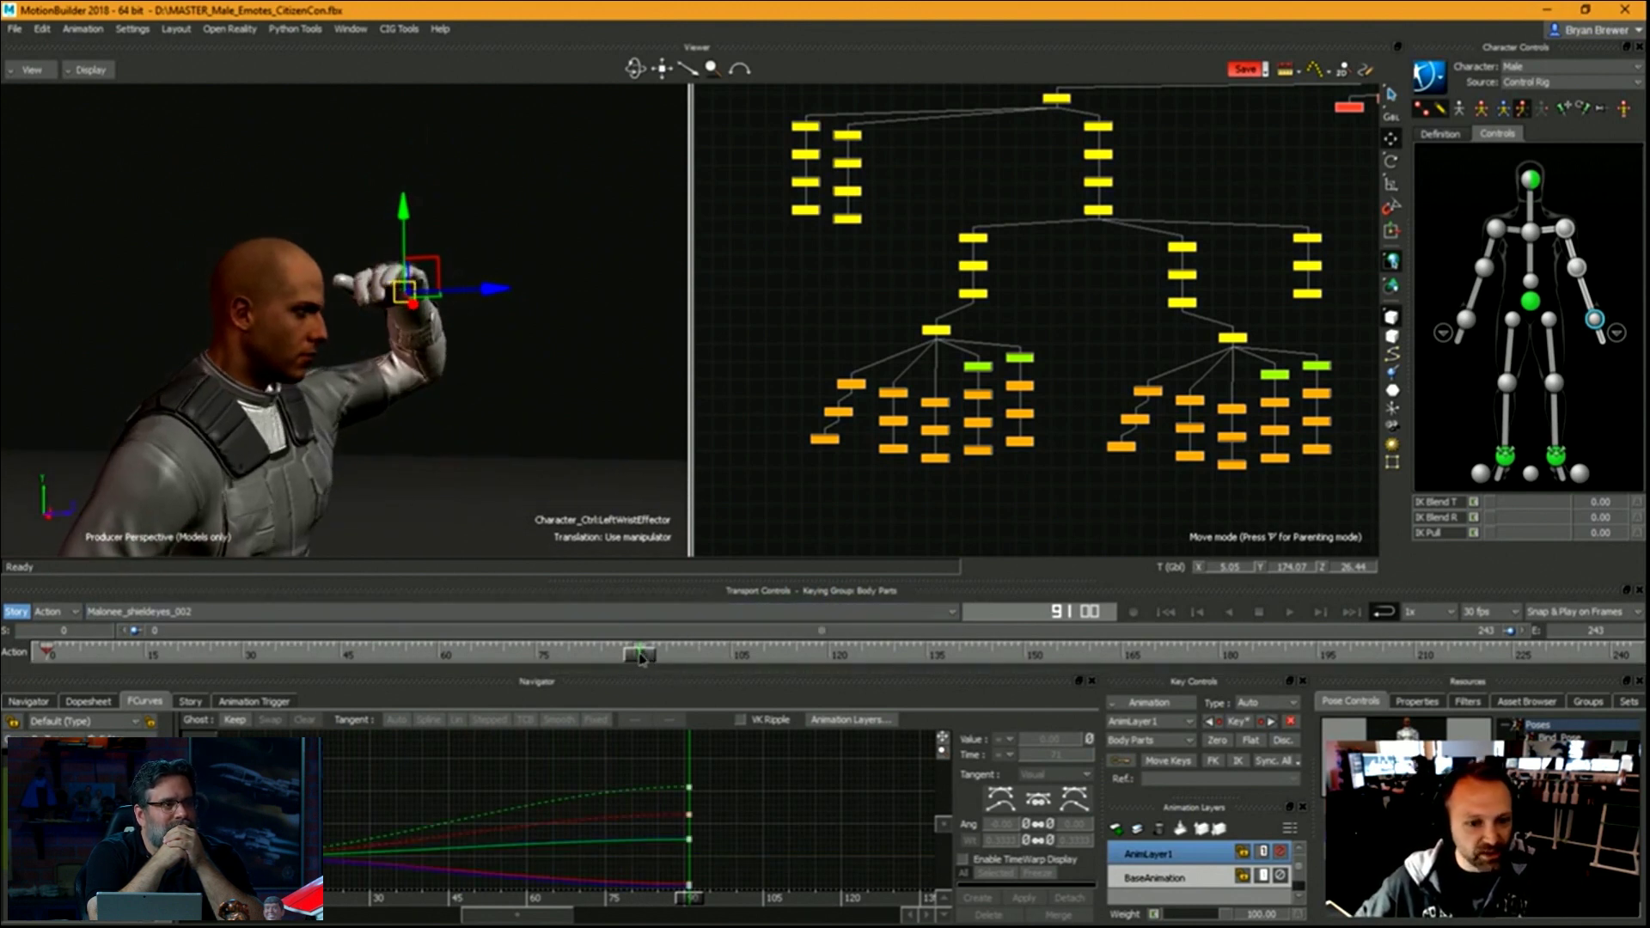
Set a zero key for the left wrist on AnimLayer1 at frame 54.
left_click_drag(641, 658, 393, 652)
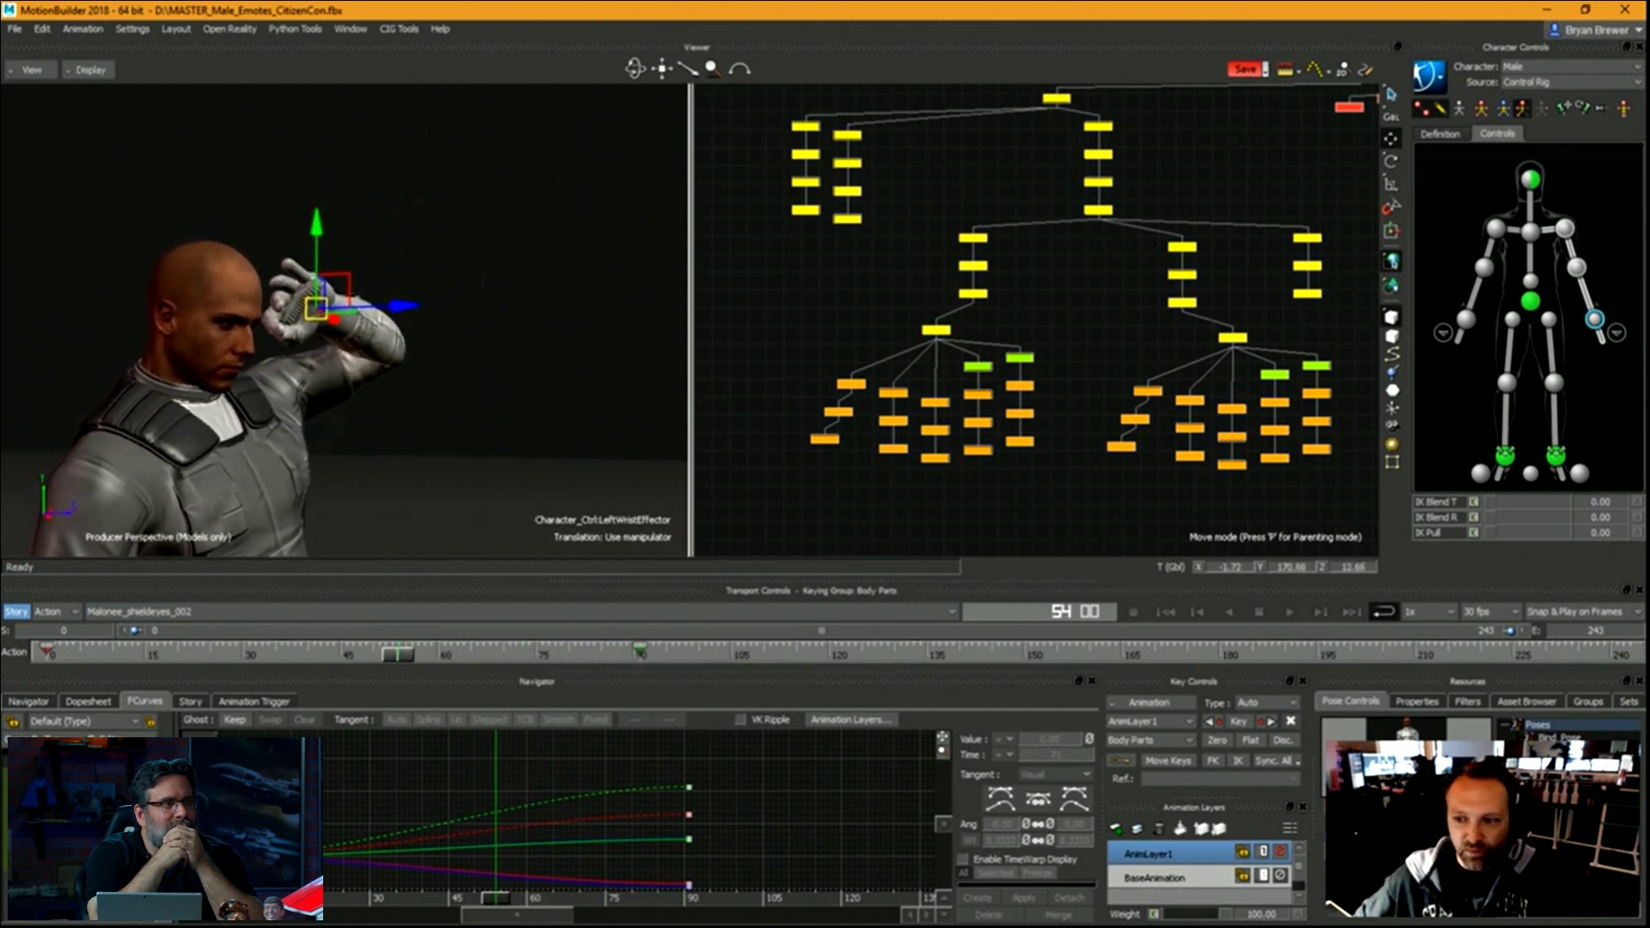
left_click(1218, 744)
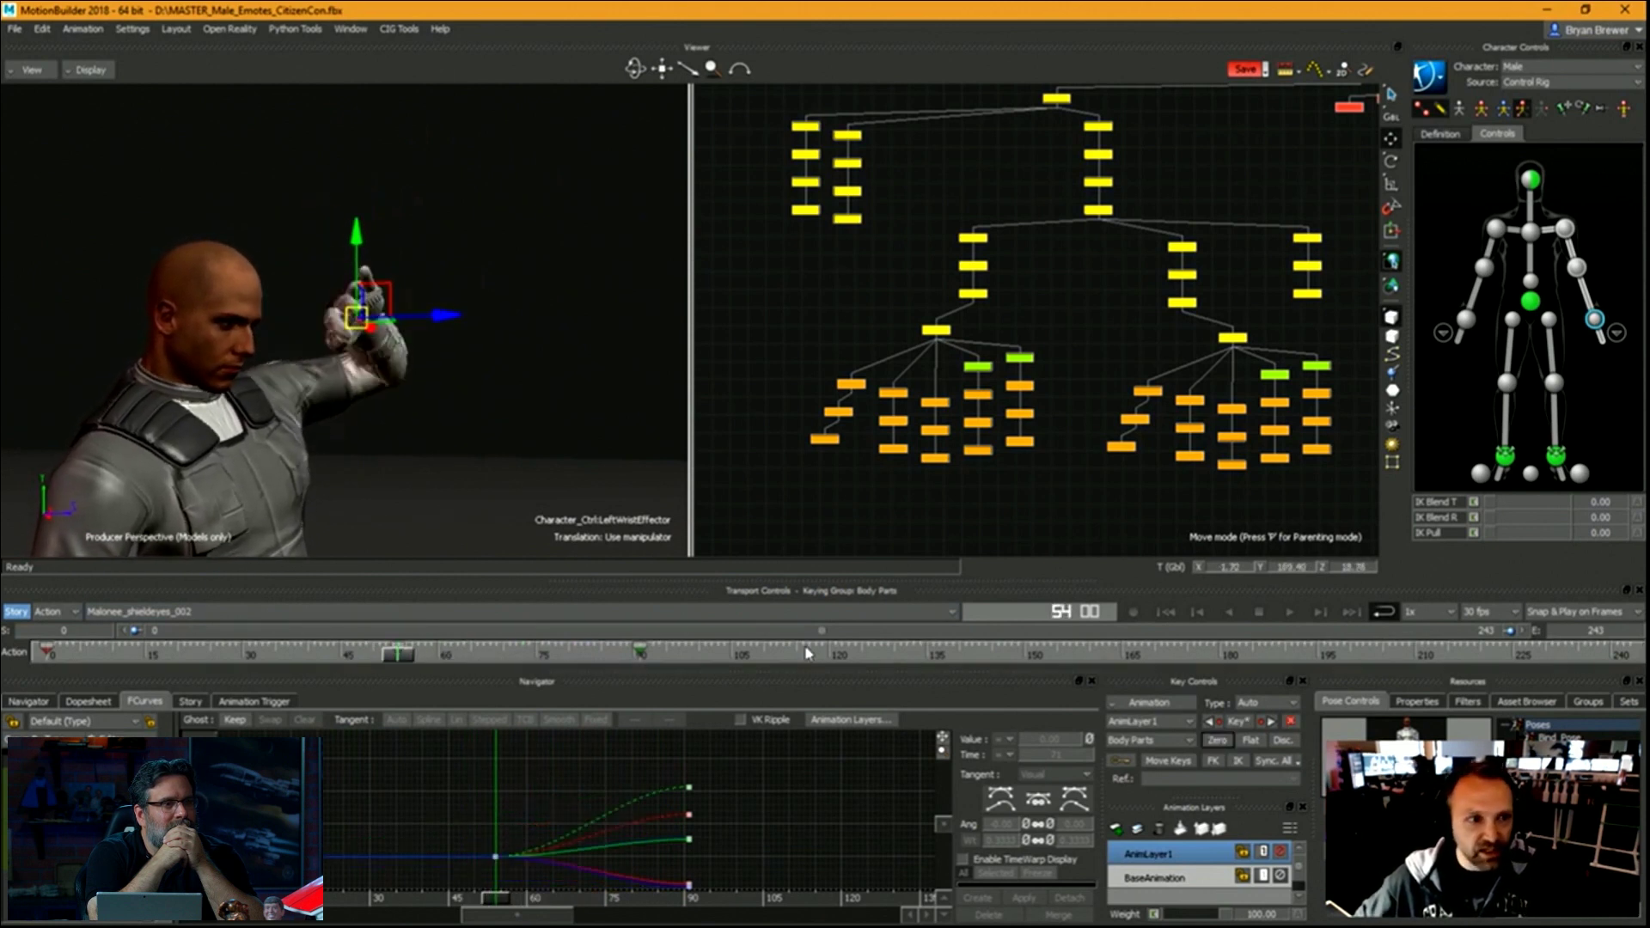
left_click_drag(313, 340, 510, 355, "ctrl+shift")
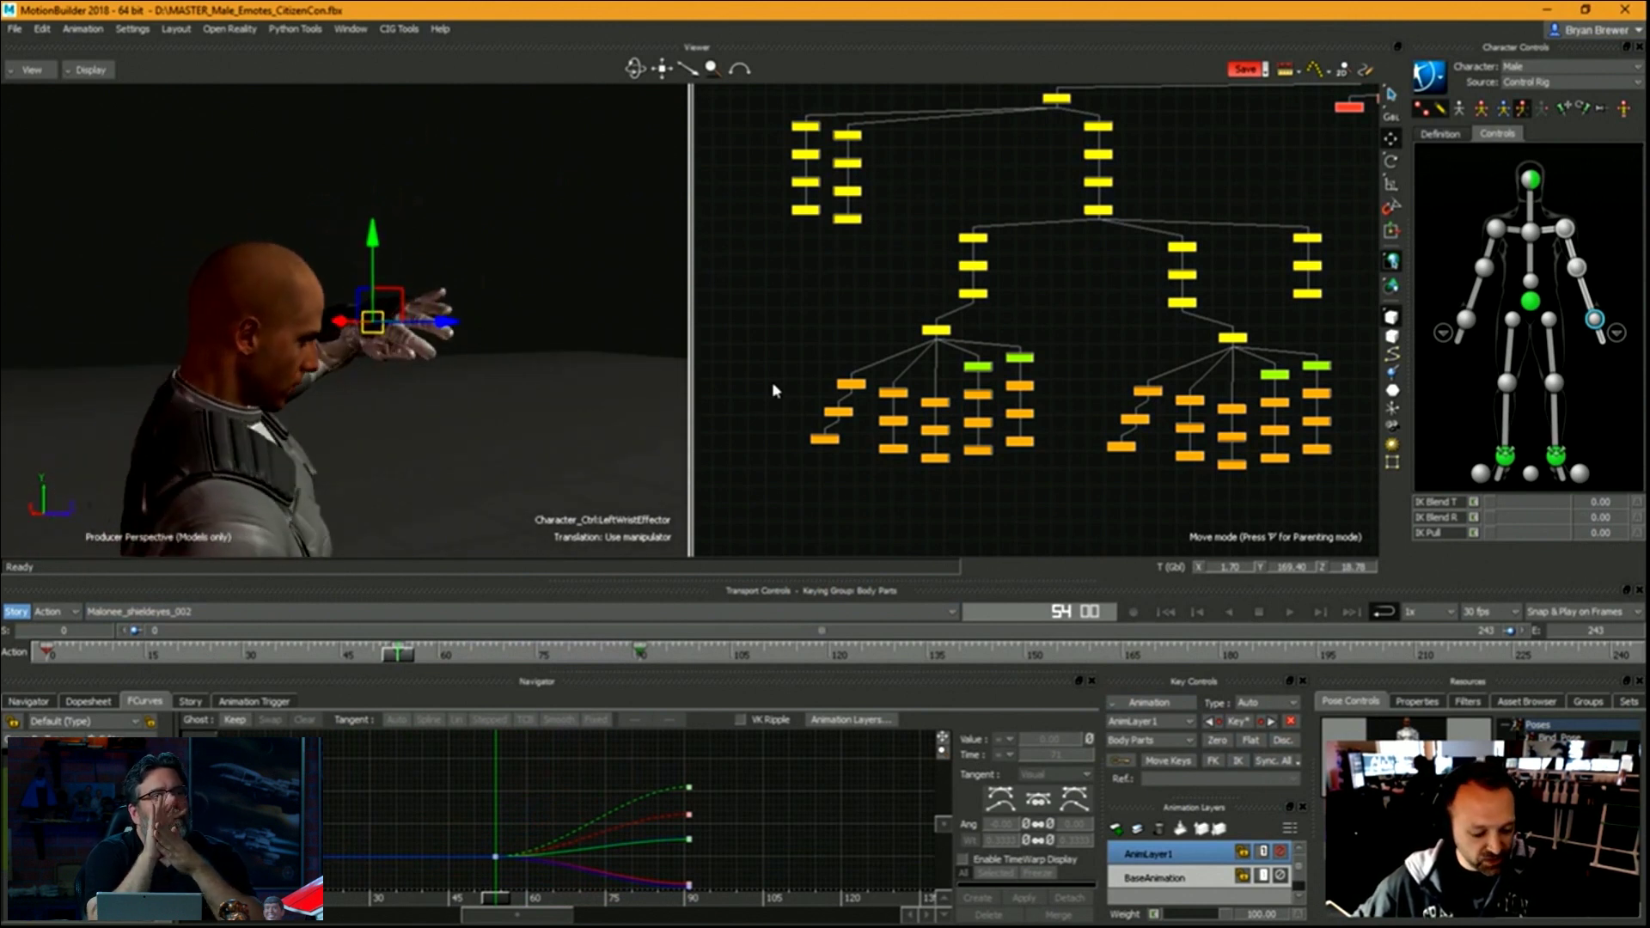
Show the HeadCamera view beside the perspective view and raise the left wrist to about Y 173 at frame 54.
key("ctrl+e")
key("ctrl+e")
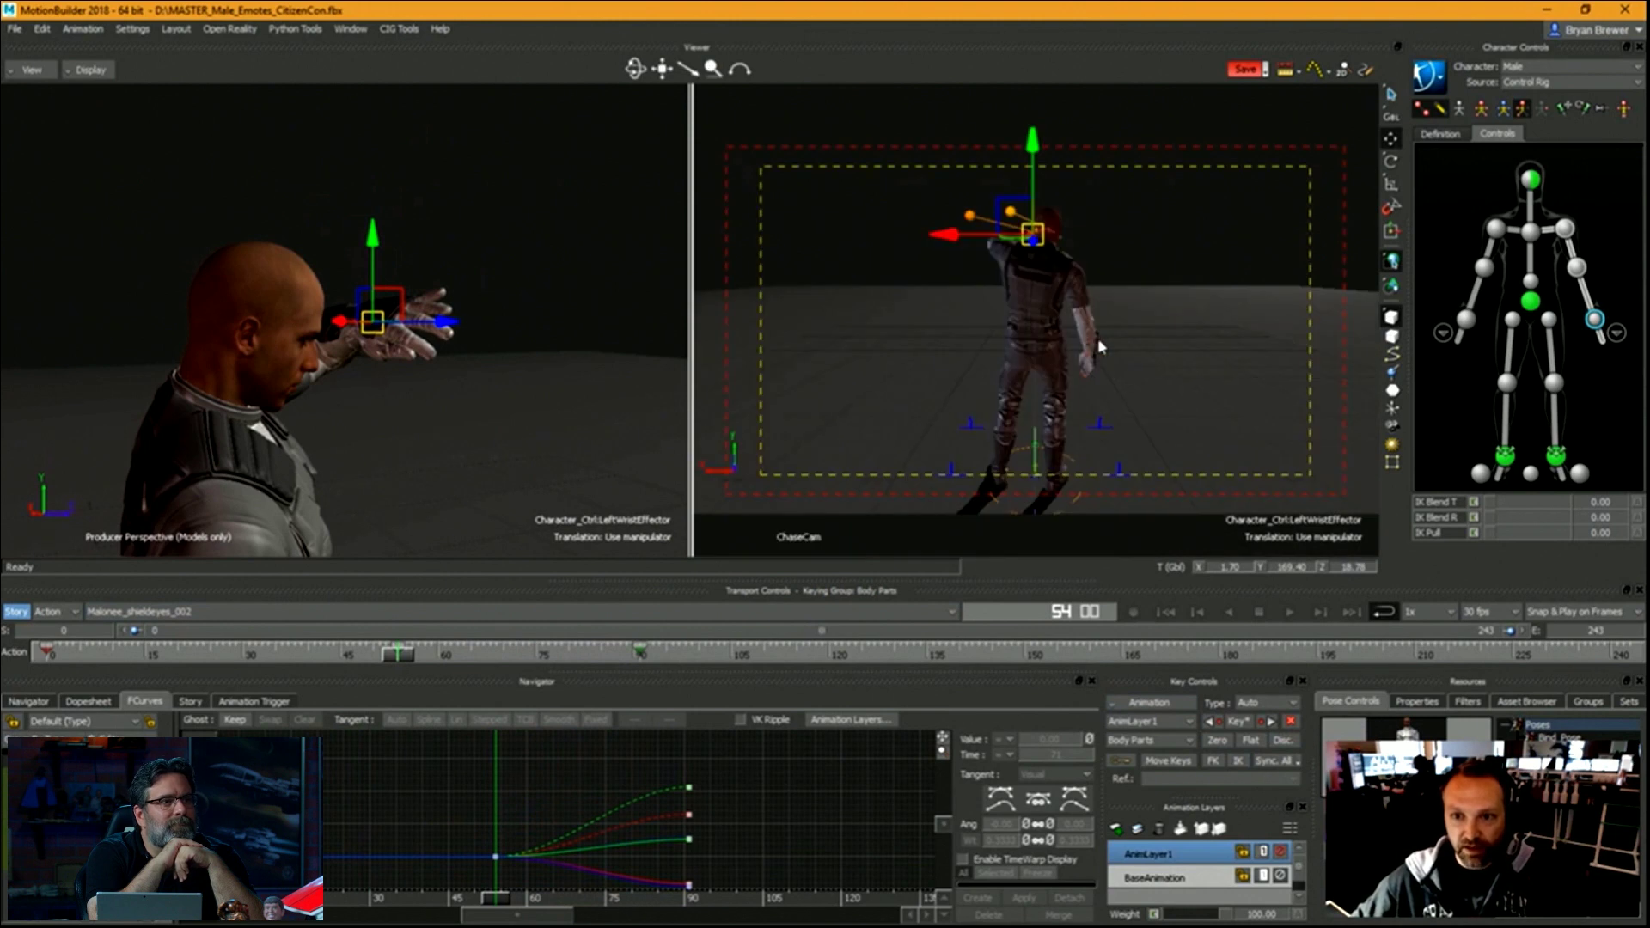
key("ctrl+e")
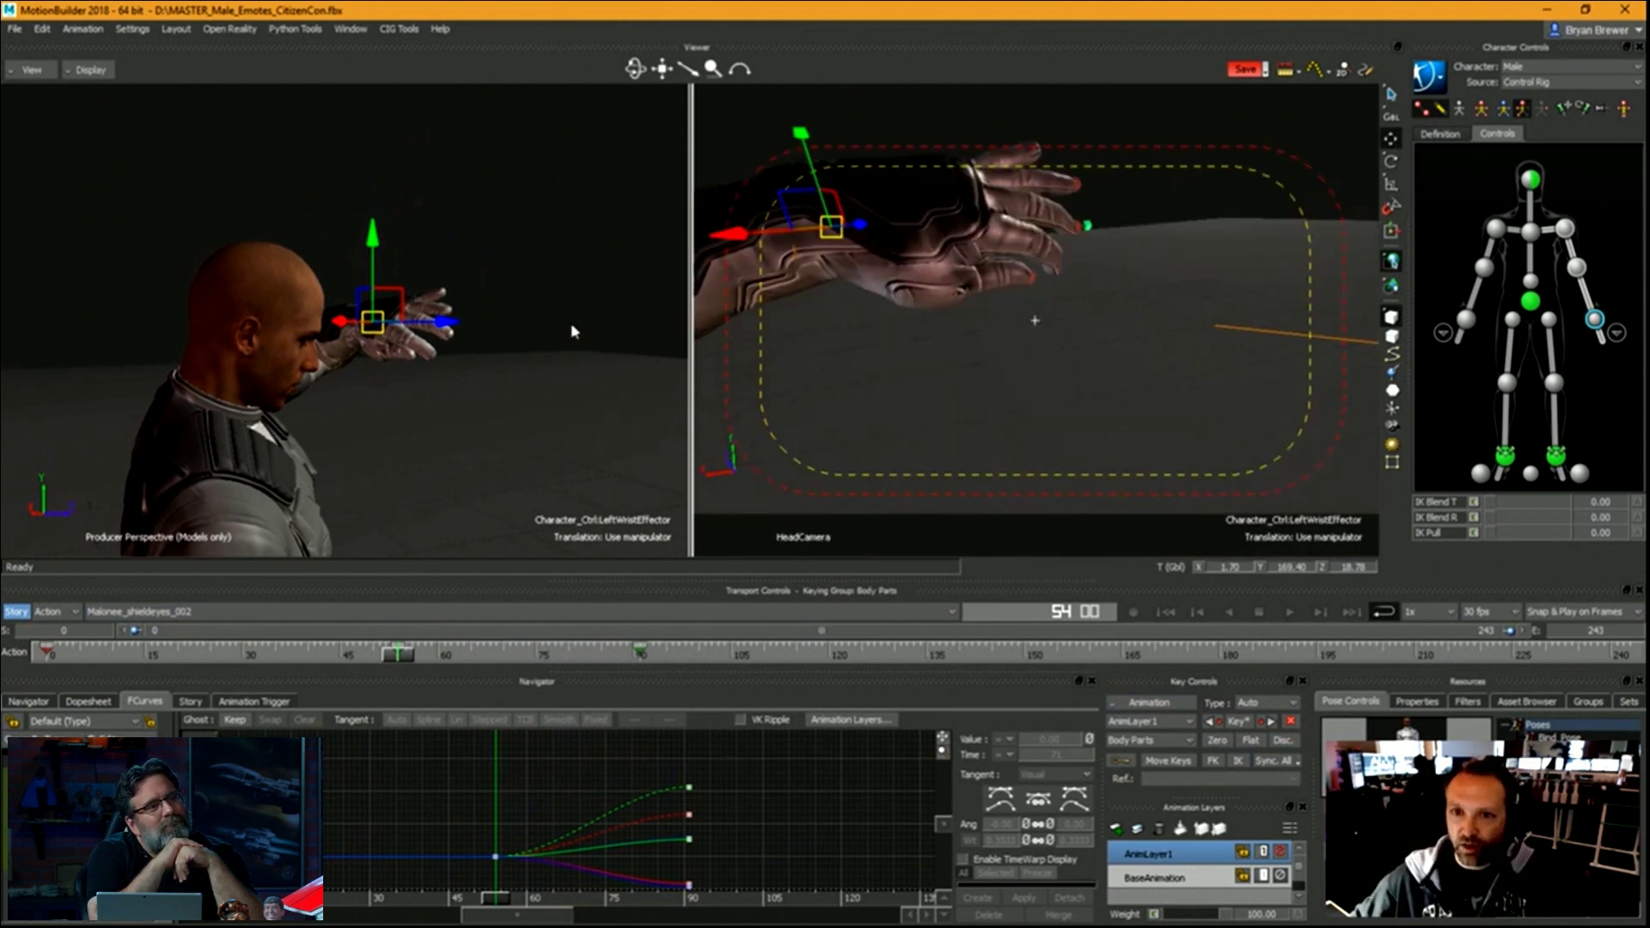
left_click_drag(381, 250, 384, 218)
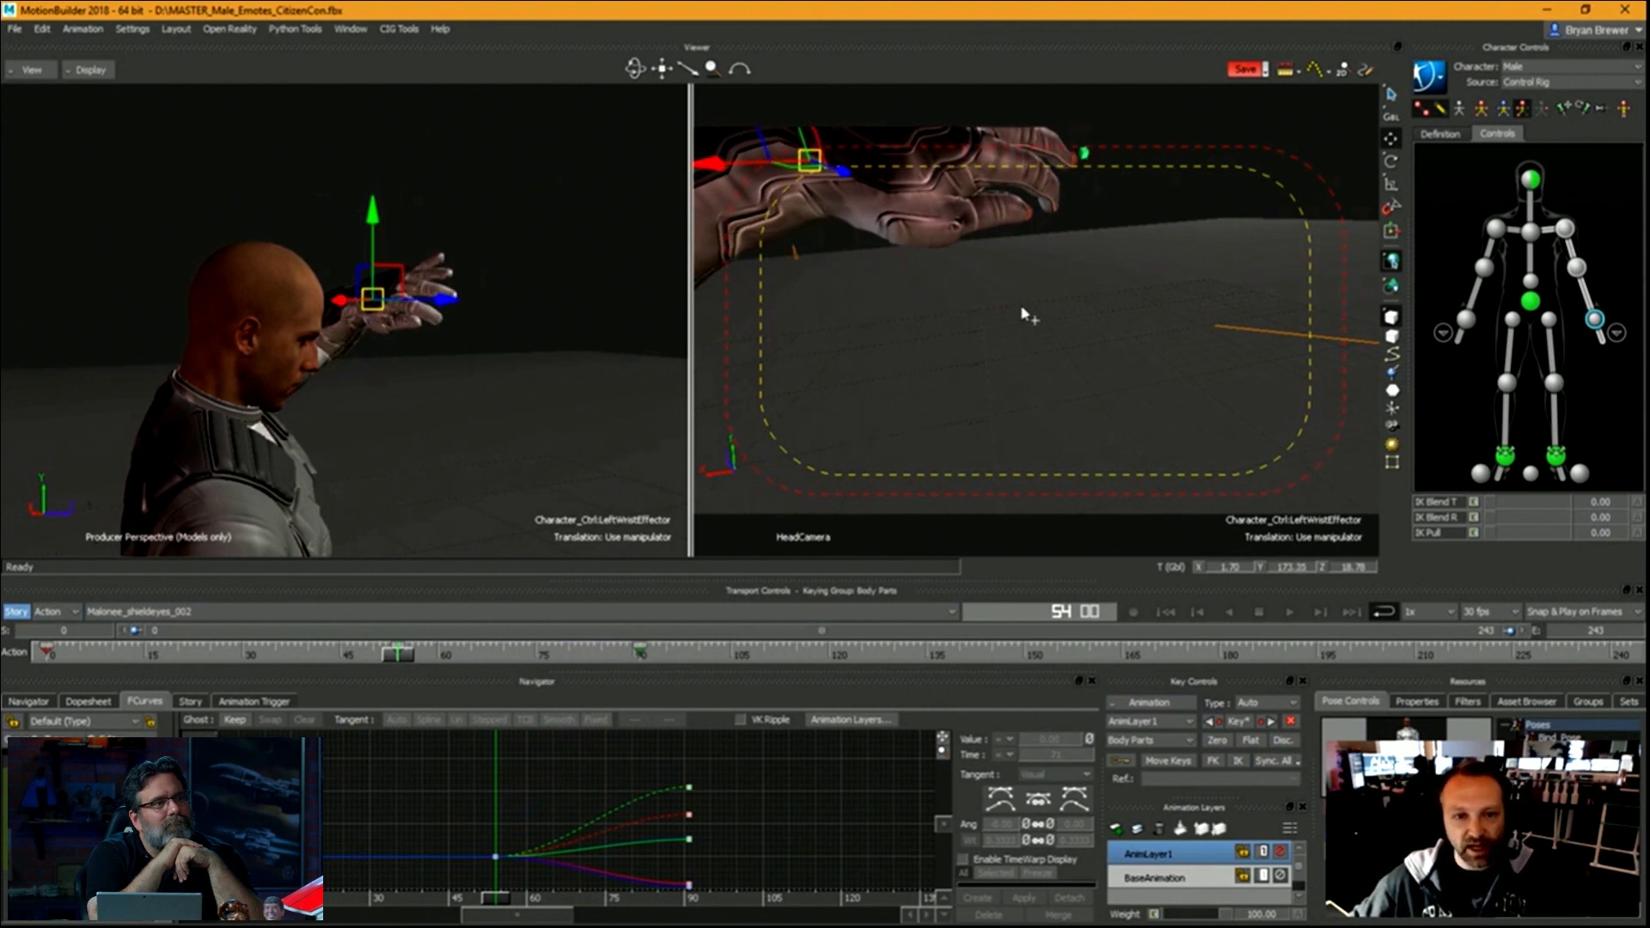
left_click_drag(372, 211, 348, 211)
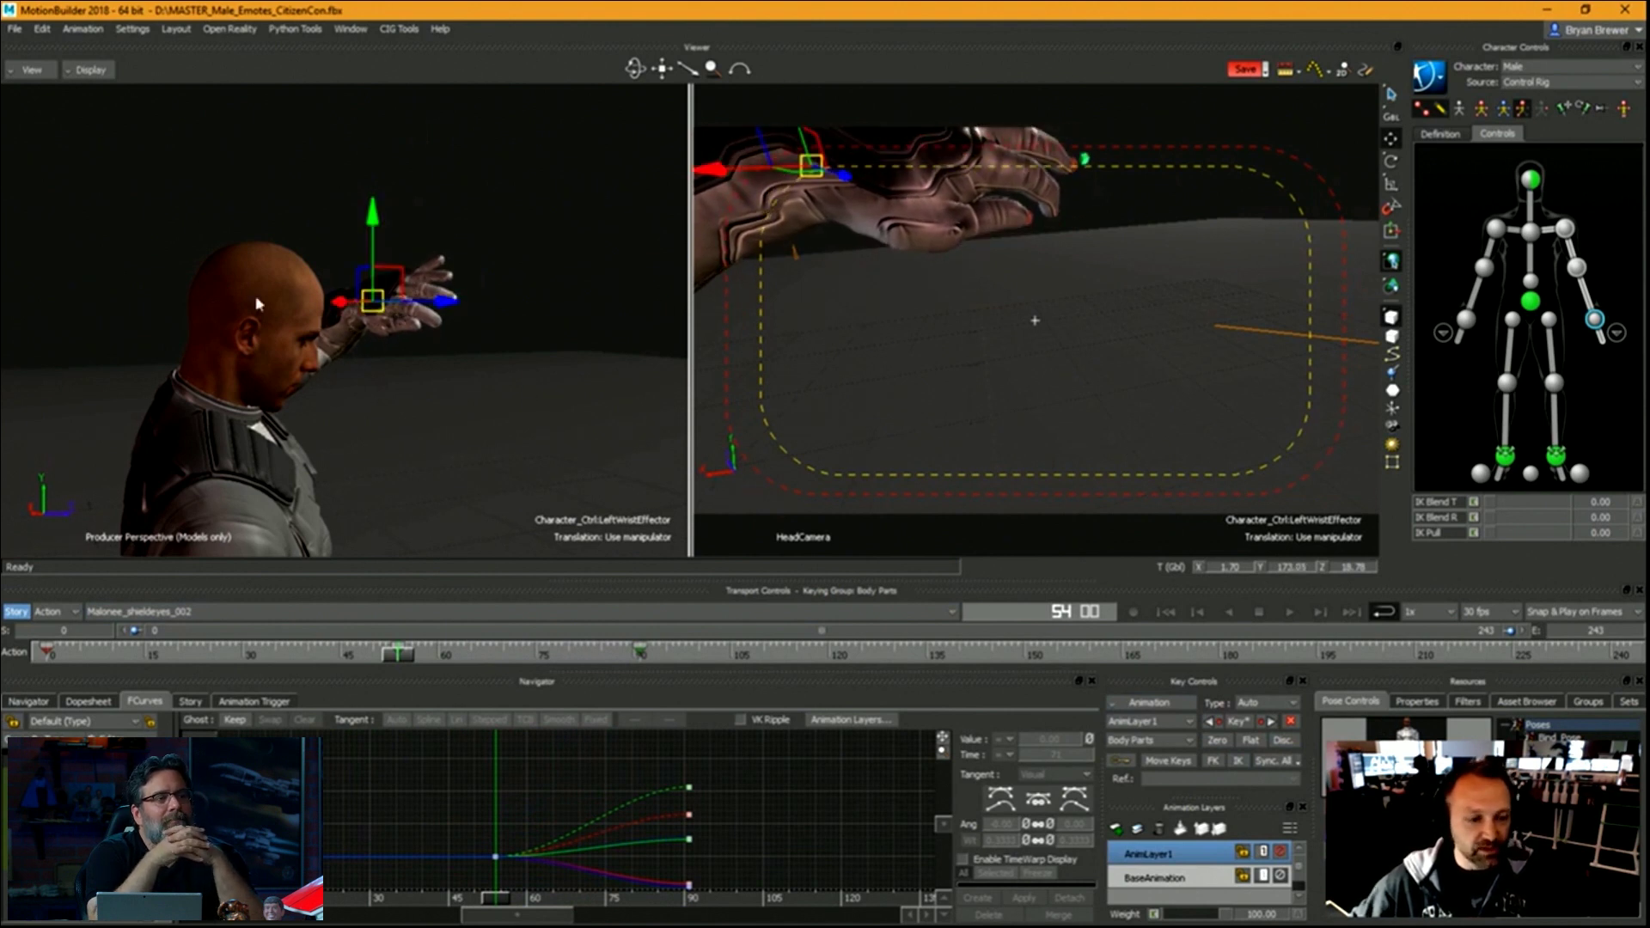
Raise the left wrist slightly at frame 18 to clear the head camera's view and key it.
left_click_drag(400, 653, 166, 636)
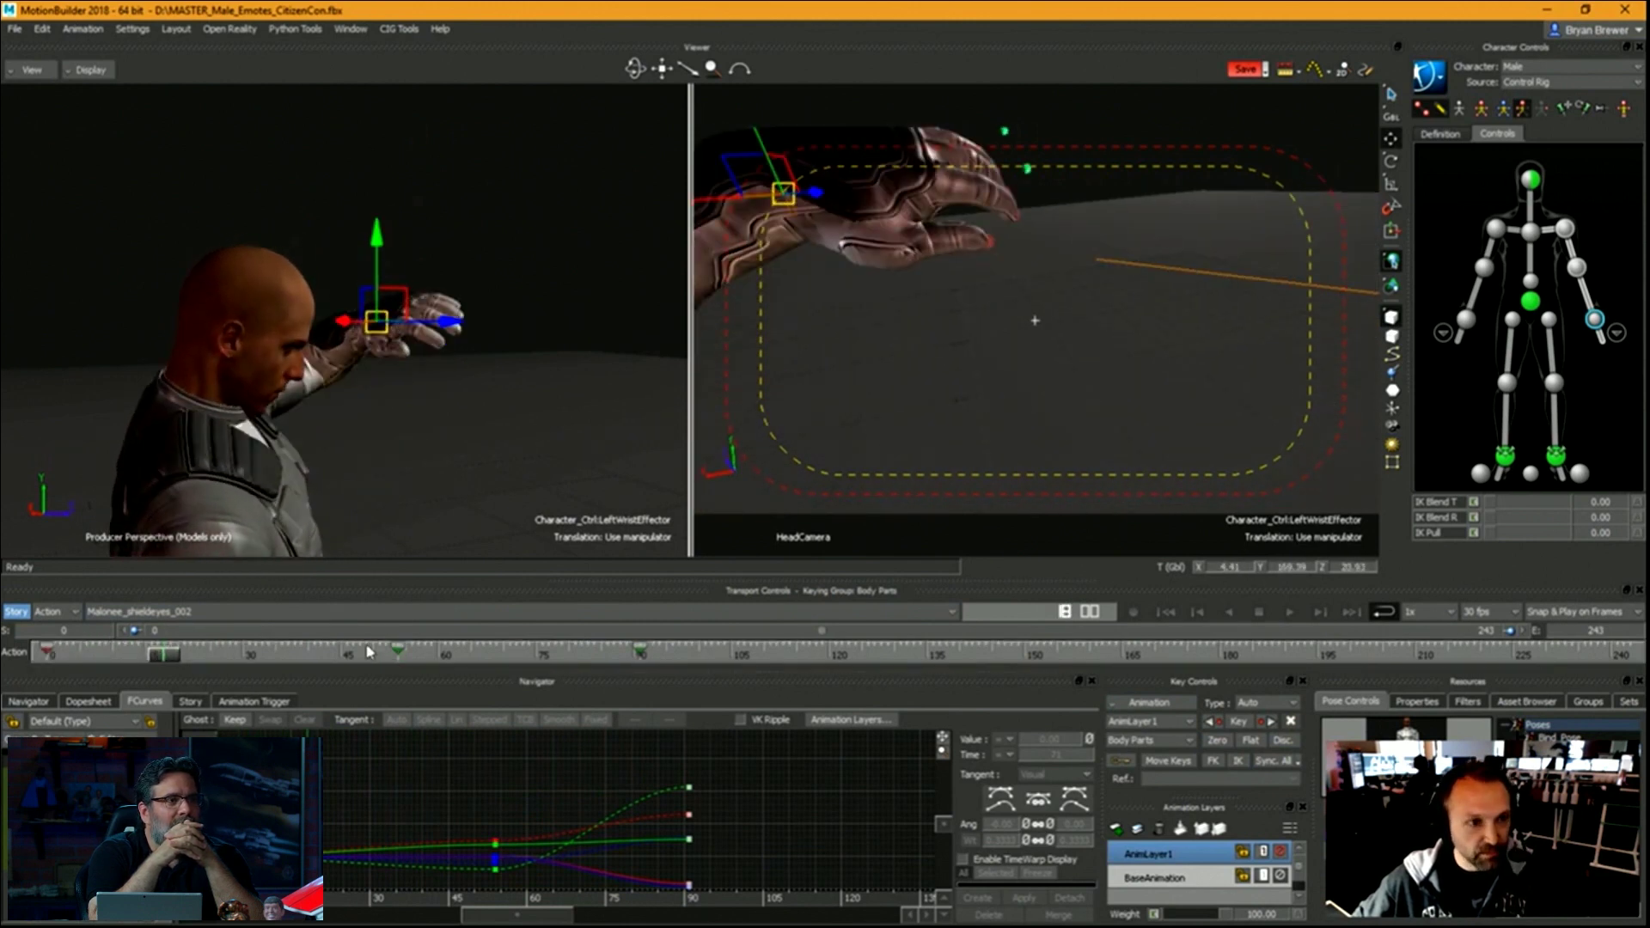
left_click_drag(367, 651, 349, 650)
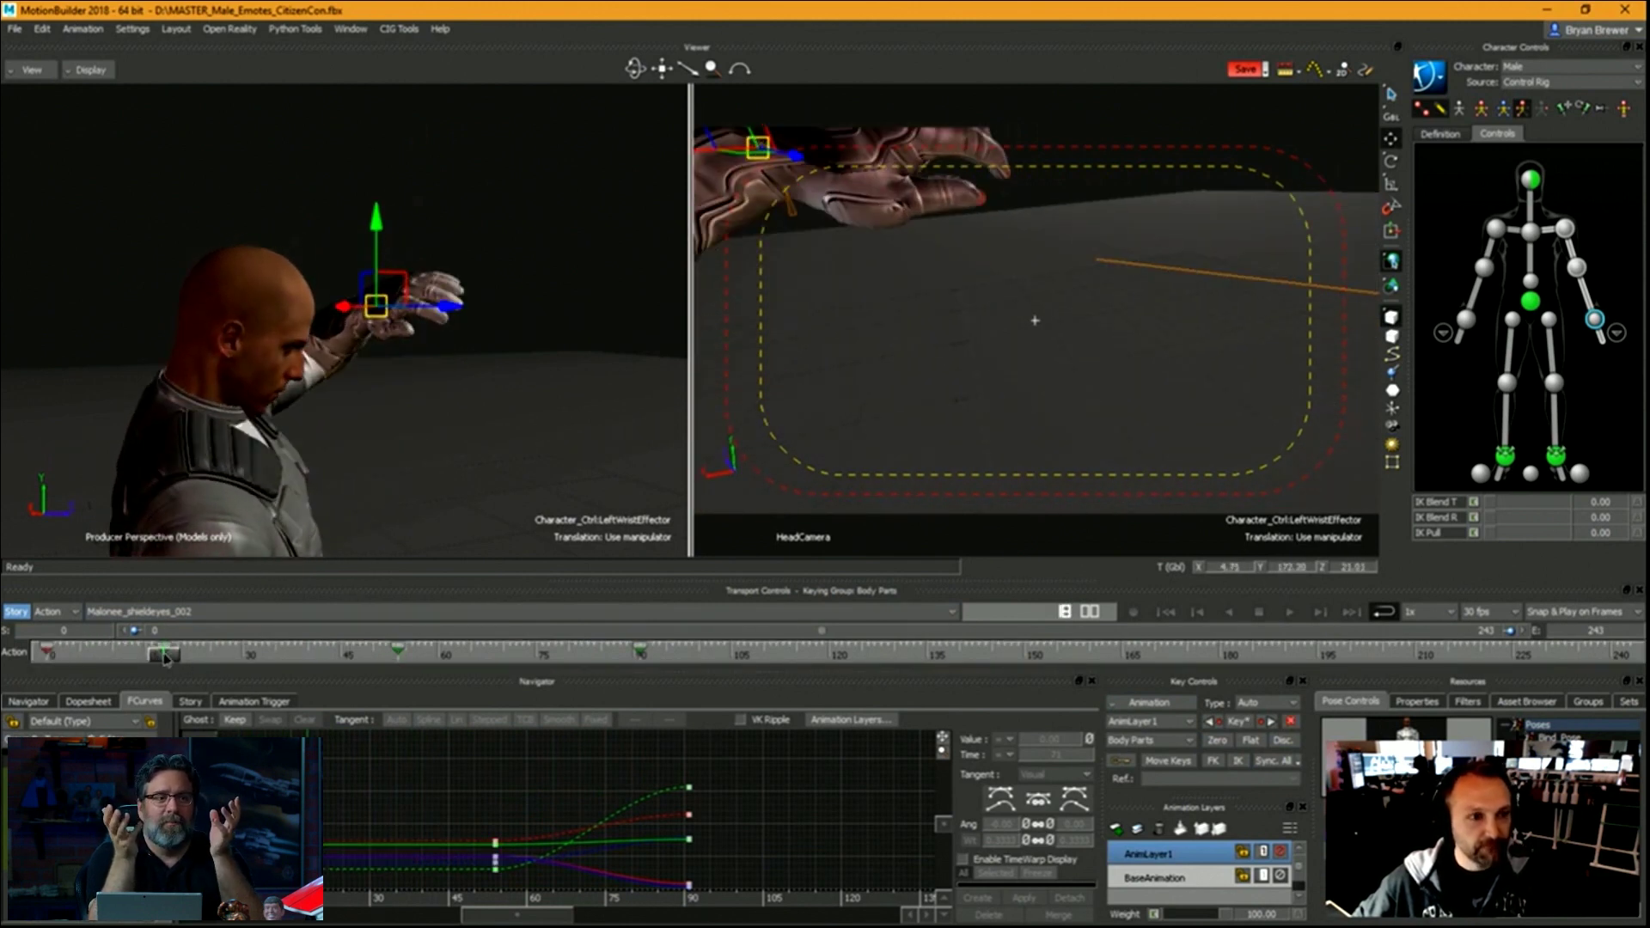
Copy the left wrist key from frame 91 to frame 165 to hold the corrected offset.
left_click_drag(165, 657, 642, 658)
left_click_drag(451, 394, 436, 422, "alt")
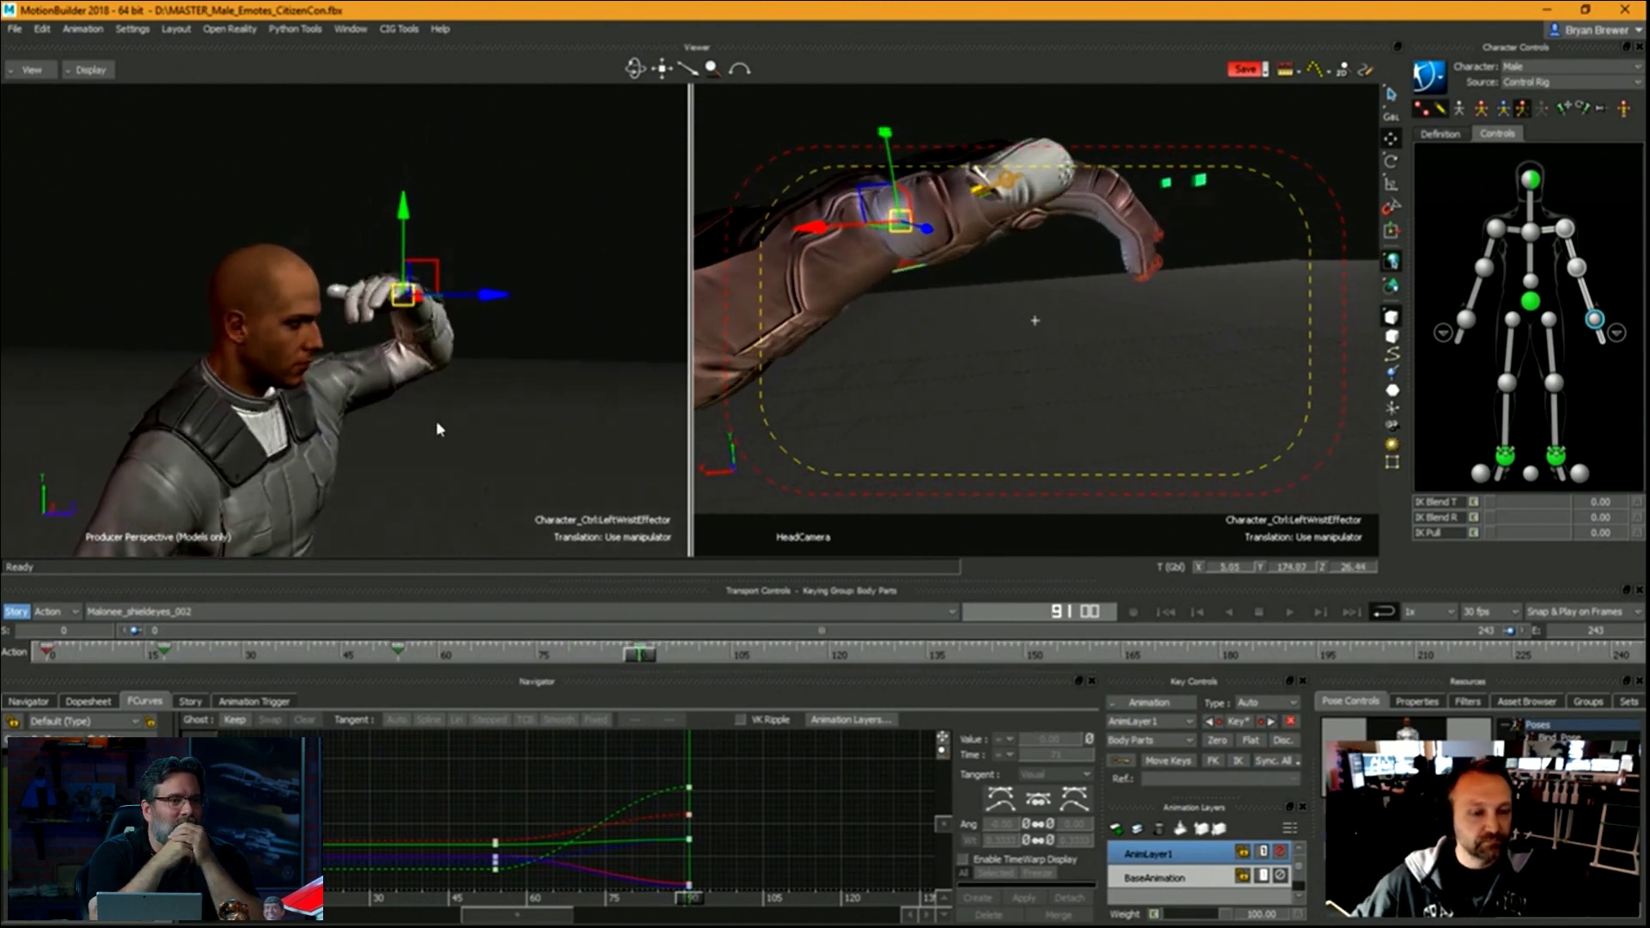
left_click_drag(653, 672, 1121, 670)
left_click(639, 654, "shift")
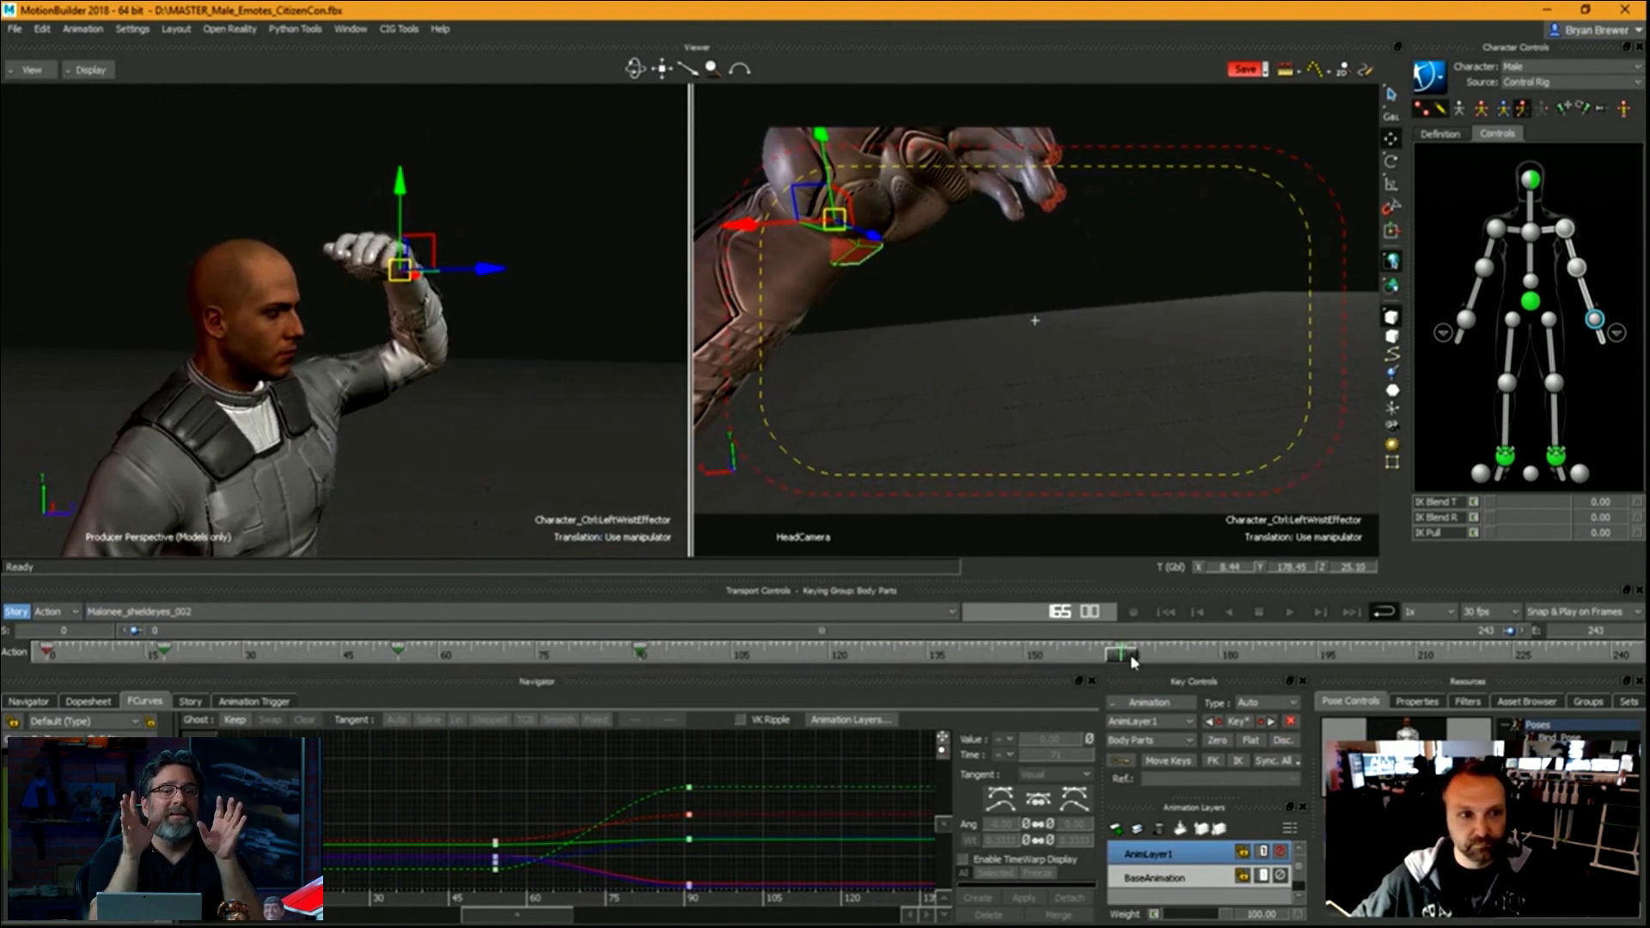
Check the raised arm at frame 165 and set a zero key for the left wrist at frame 190.
mouse_move(1131, 662)
left_mouse_down()
mouse_move(1109, 660)
mouse_move(1122, 655)
left_mouse_up()
right_click_drag(381, 368, 335, 372, "alt")
middle_click_drag(390, 442, 419, 372, "alt")
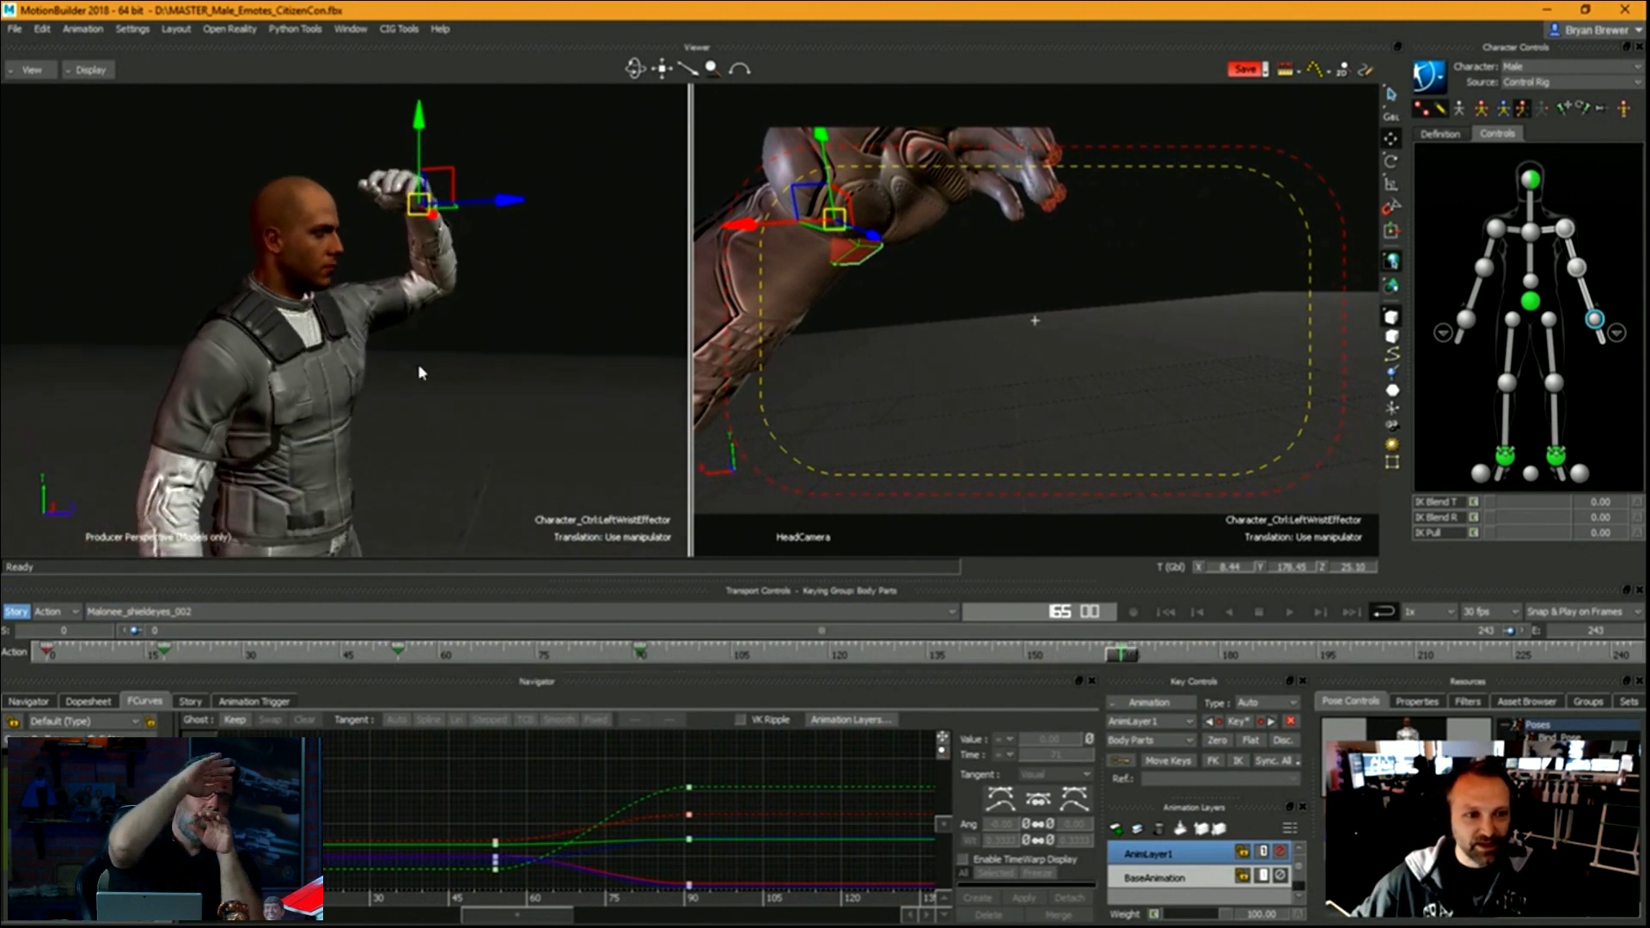
mouse_move(419, 372)
left_mouse_down()
mouse_move(441, 372)
mouse_move(393, 387)
left_mouse_up()
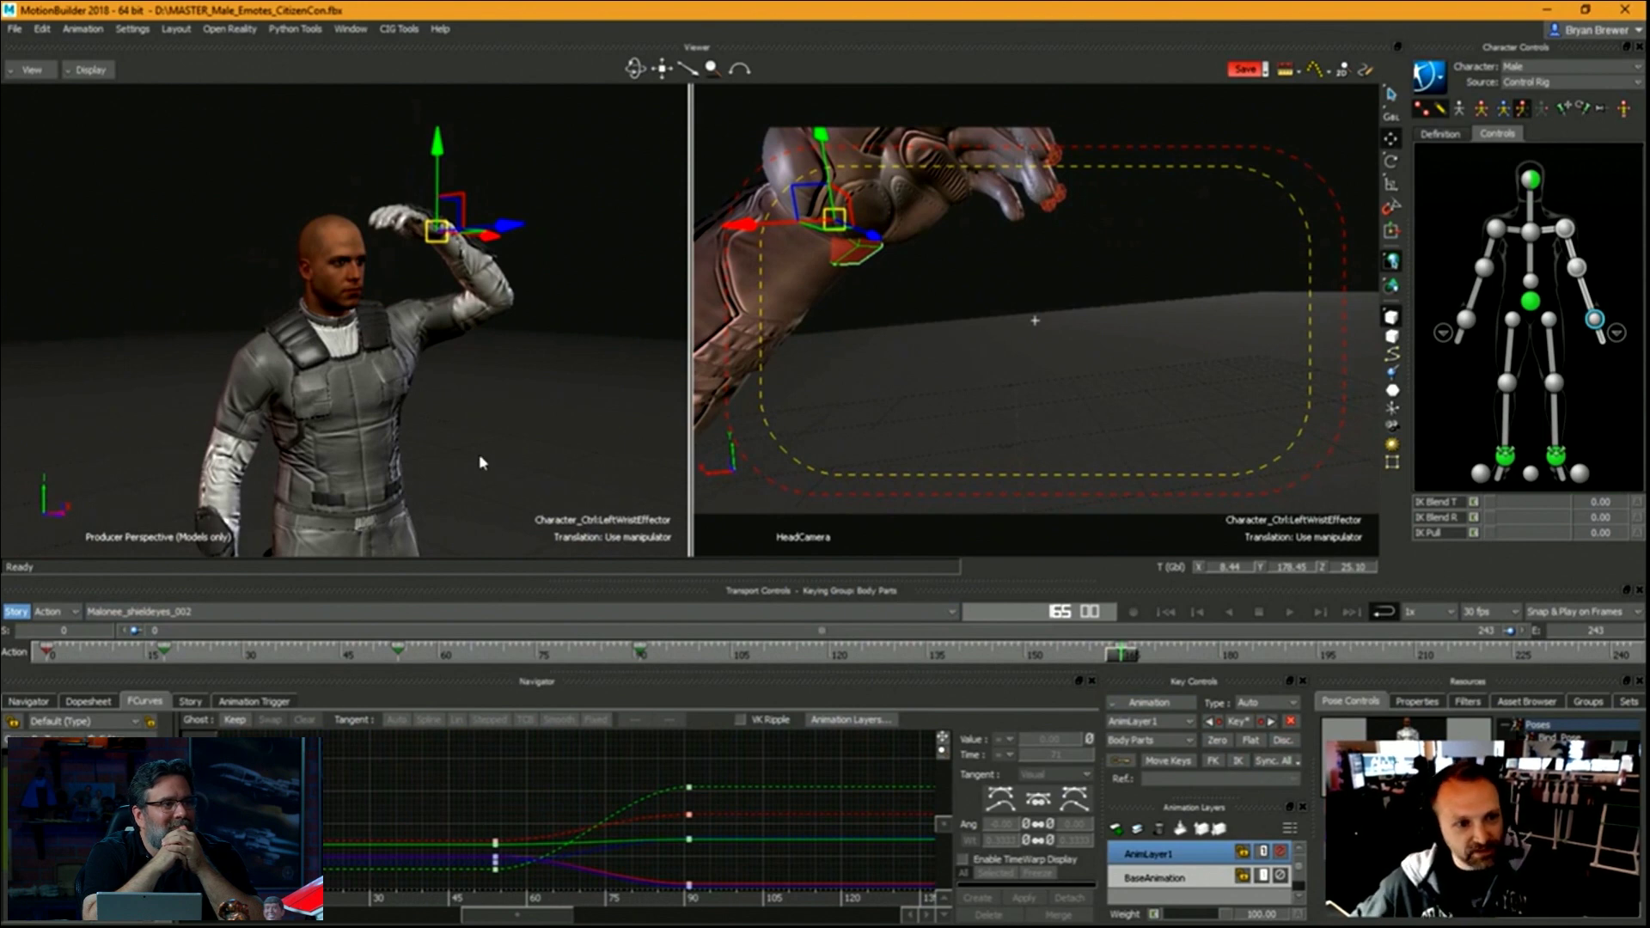
middle_click_drag(563, 472, 540, 442, "alt")
right_click_drag(540, 442, 499, 448, "alt")
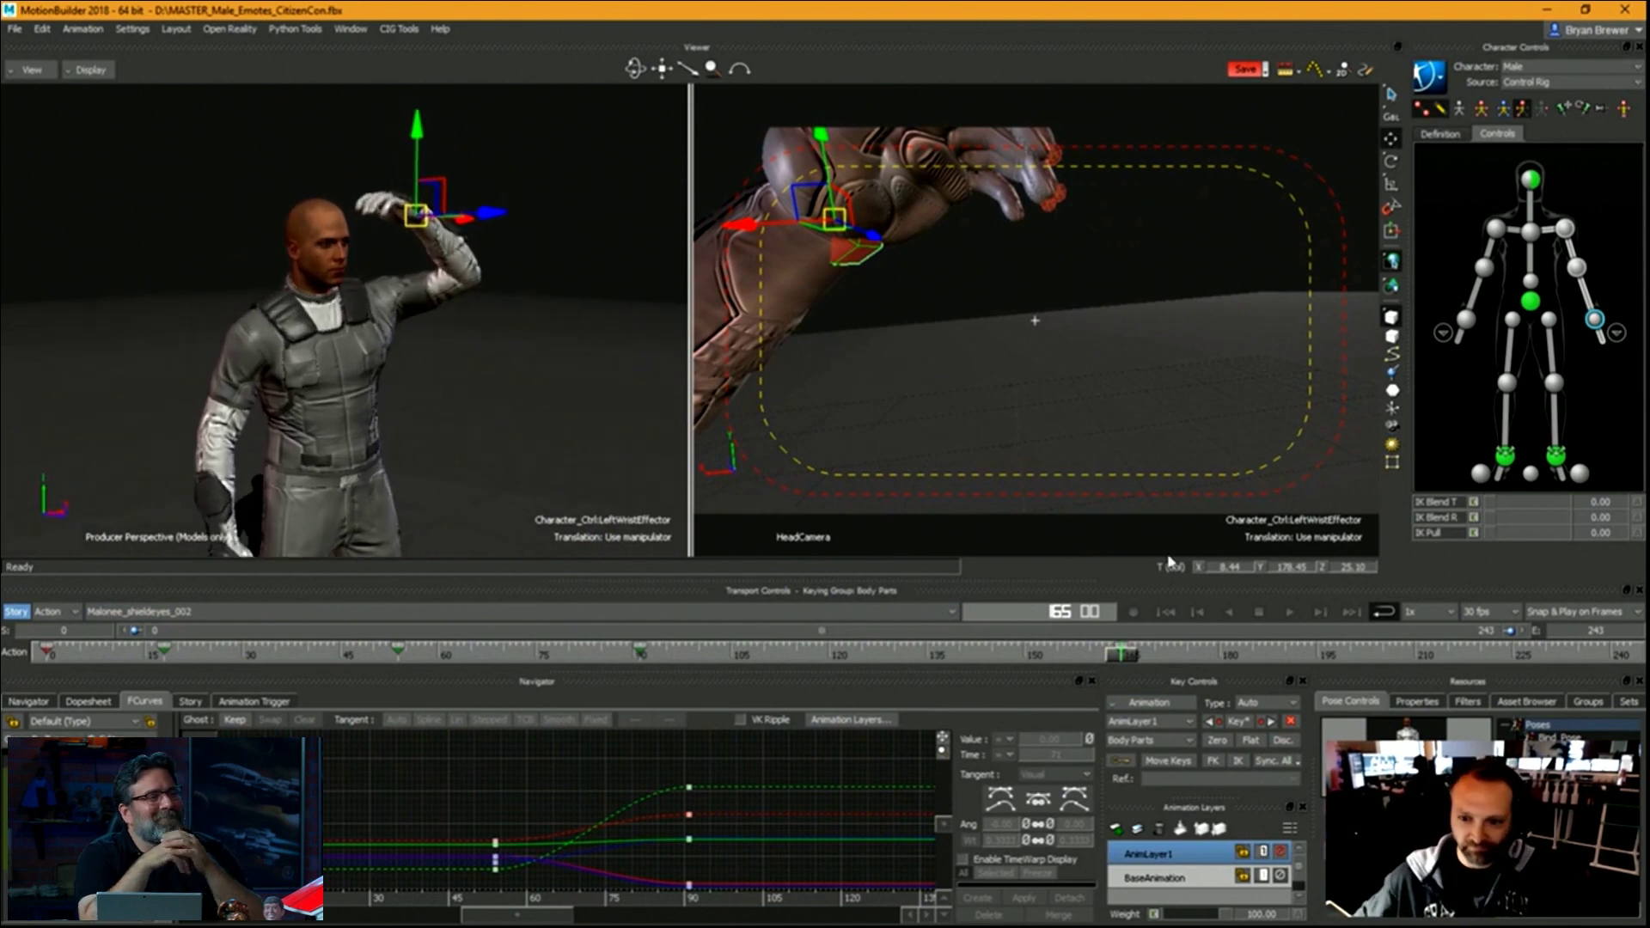
left_click_drag(1125, 656, 1283, 658)
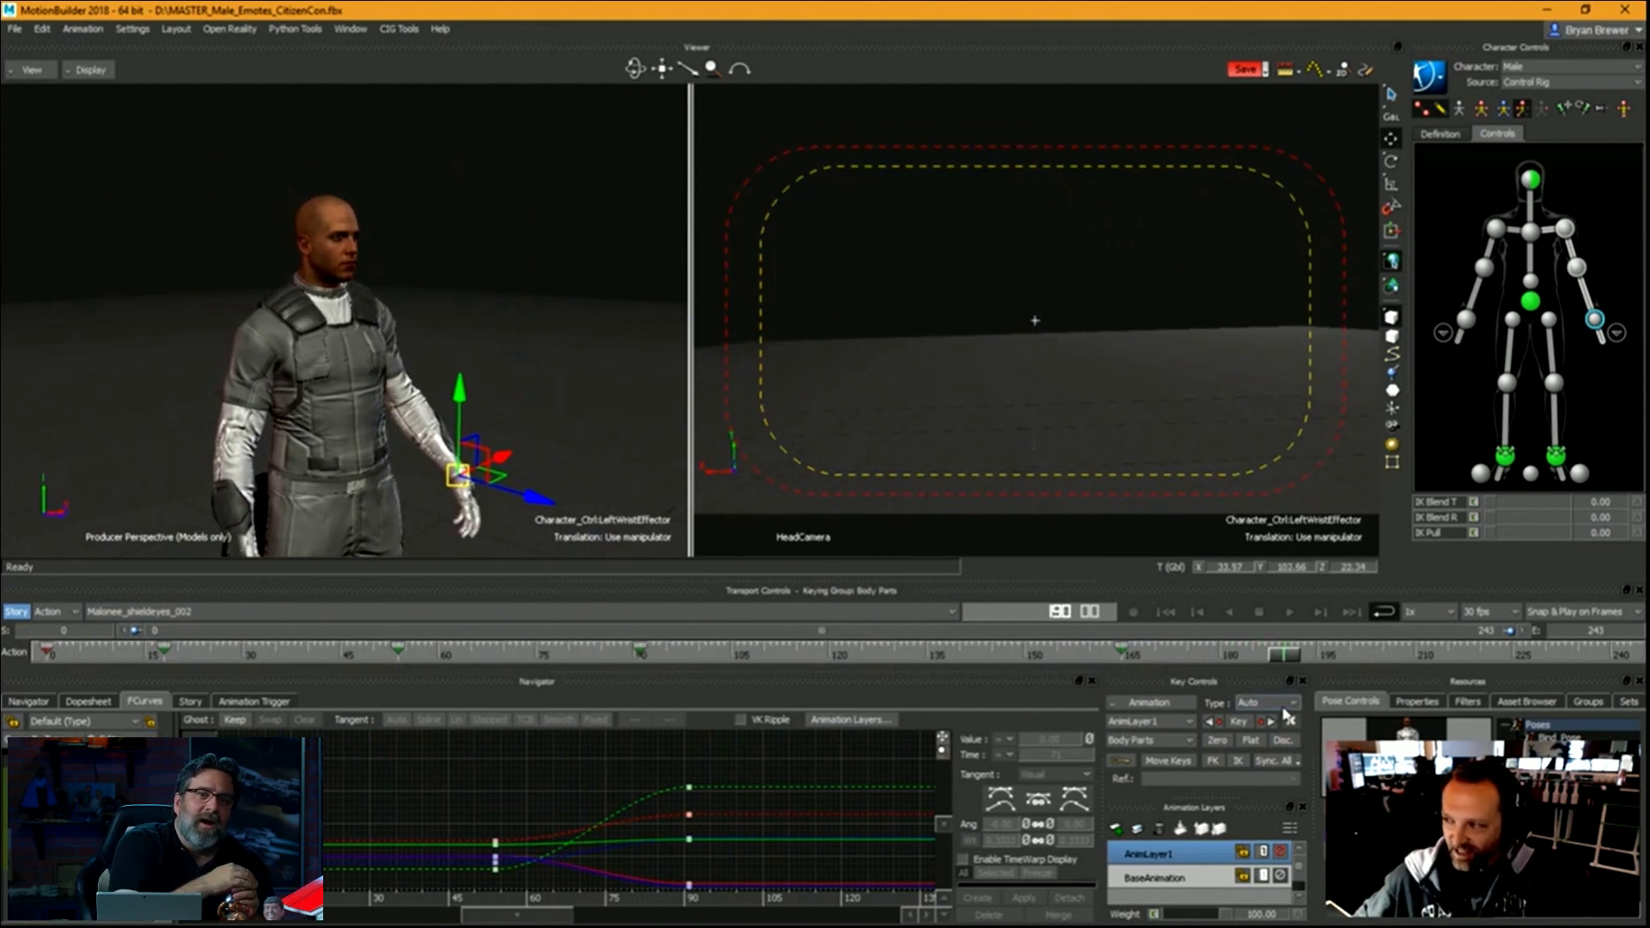
left_click(1215, 744)
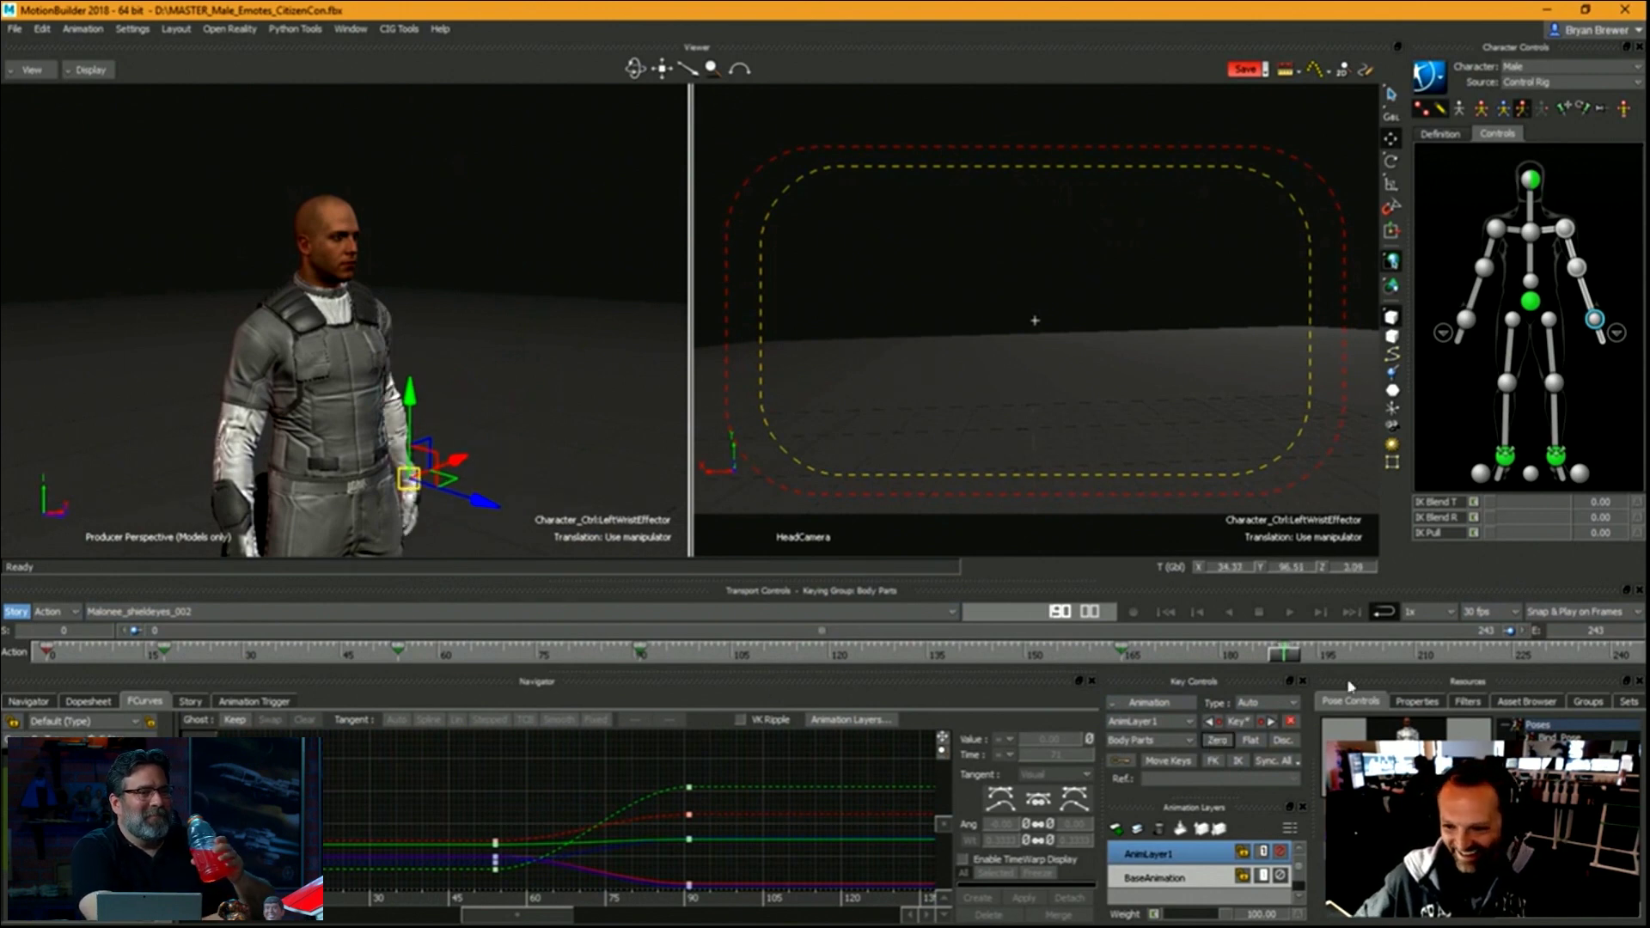
At frame 18, show the schematic view and select the two outer joints of the left middle, ring and pinky fingers.
left_click_drag(1287, 663, 171, 657)
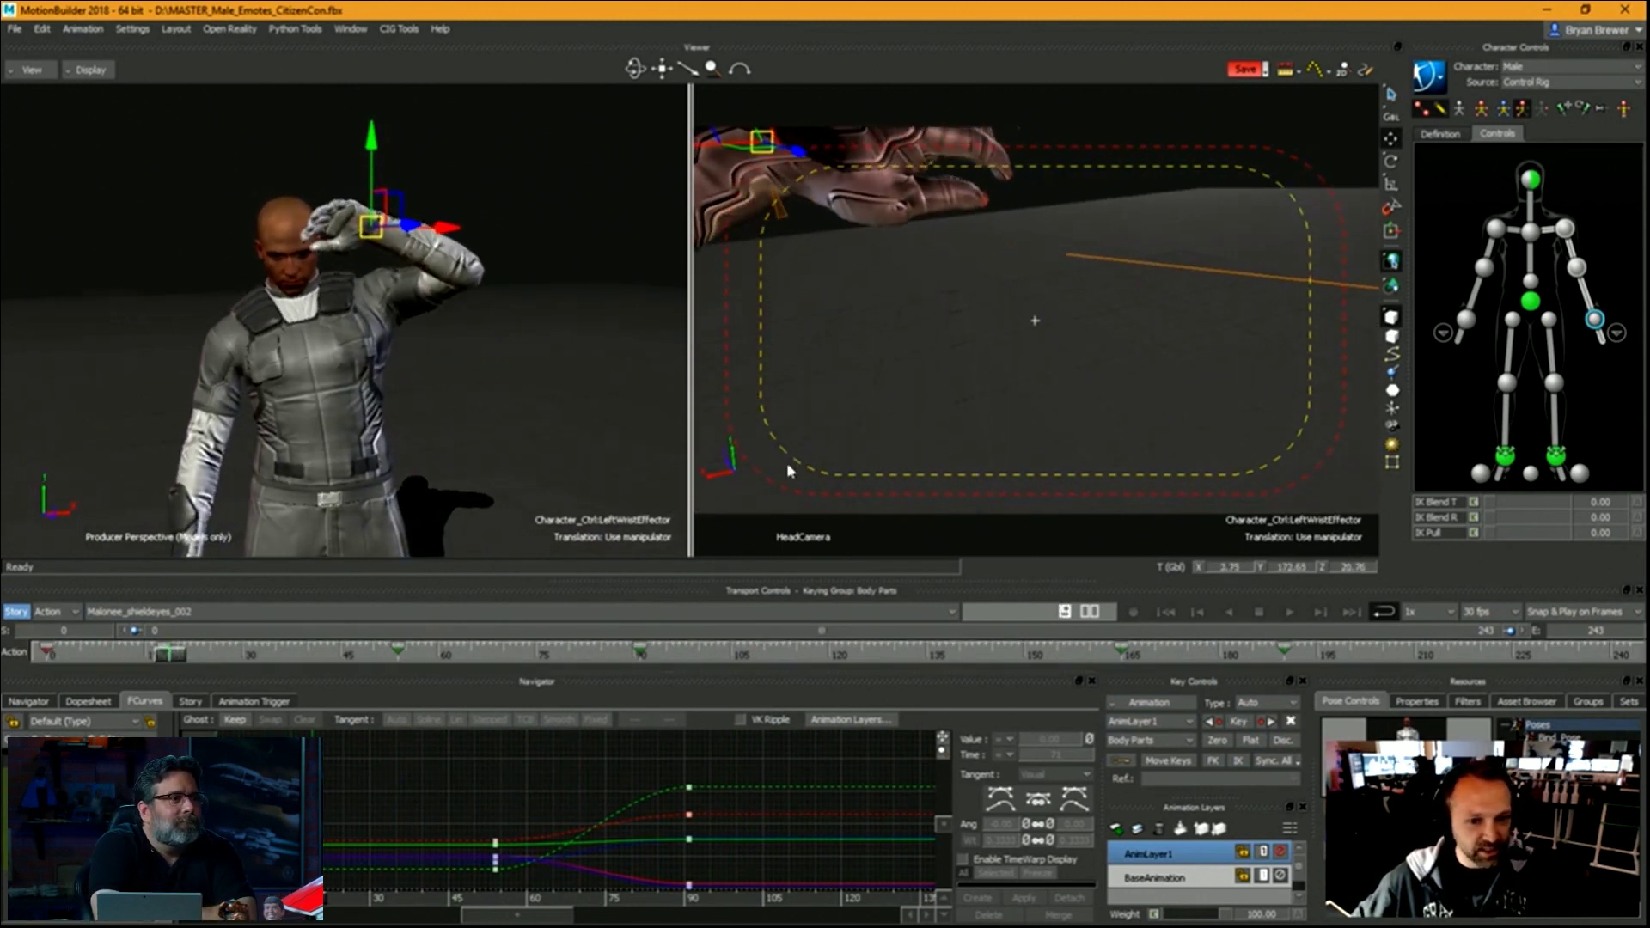
key("ctrl+w")
middle_click_drag(1292, 452, 1176, 430)
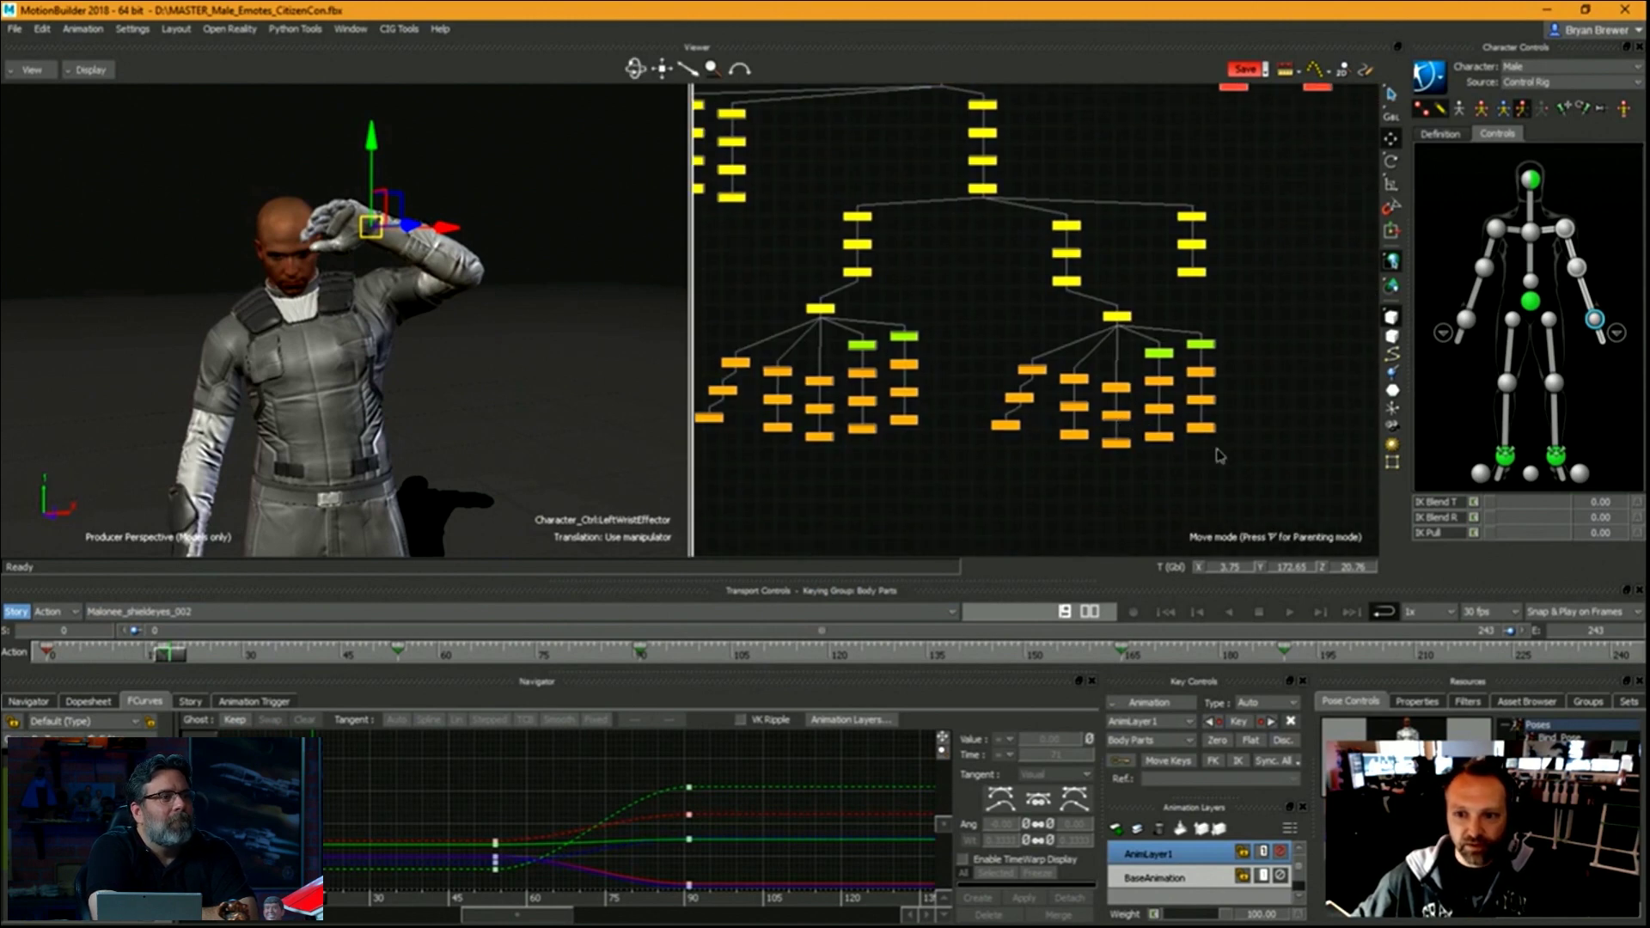
left_click_drag(1219, 456, 1098, 406)
left_click_drag(923, 455, 808, 391)
middle_click_drag(827, 395, 995, 404)
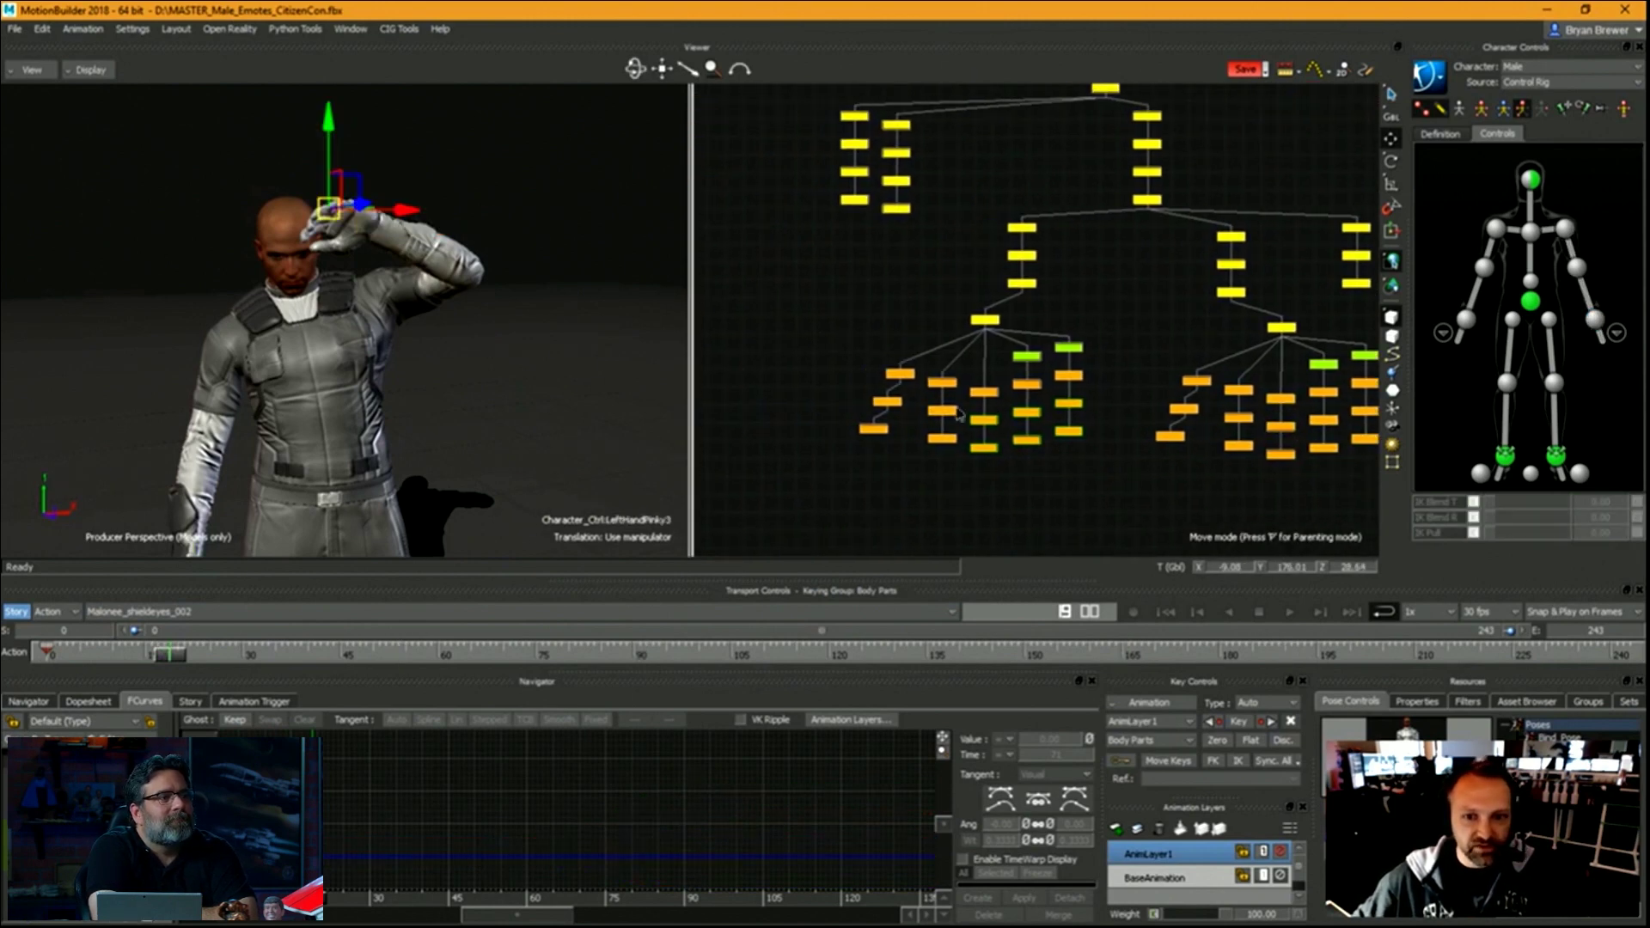
scroll(999, 403, "up", 2)
scroll(444, 311, "up", 3)
left_click_drag(444, 311, 394, 370, "ctrl+shift")
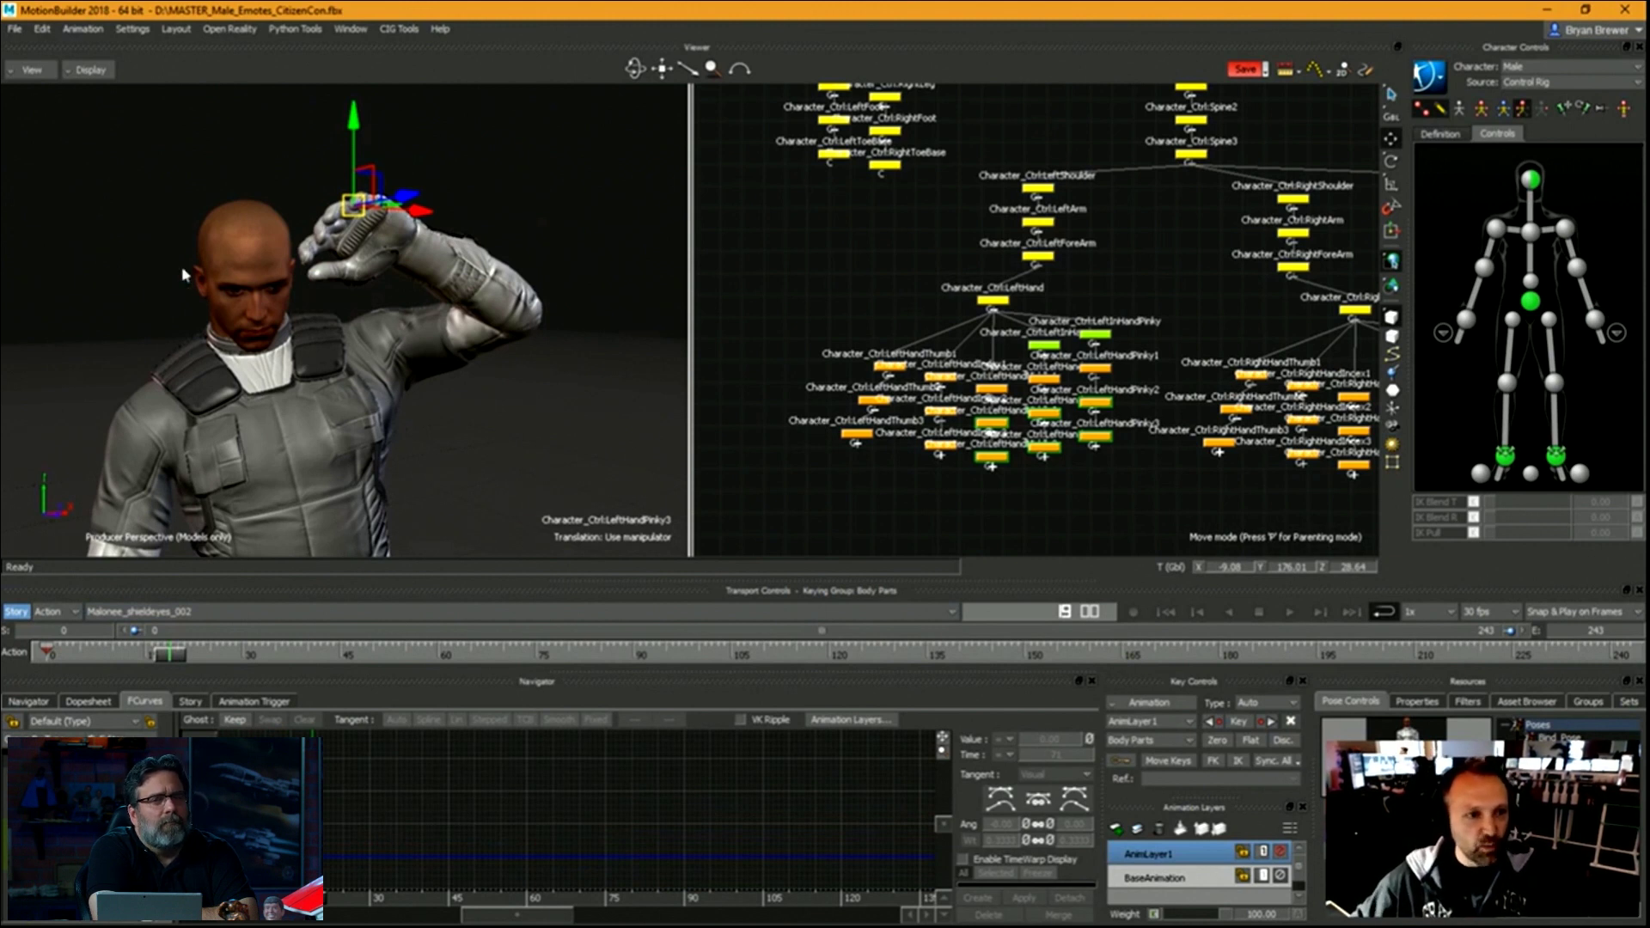
left_click_drag(449, 466, 421, 285, "alt")
left_click_drag(520, 424, 421, 424, "alt")
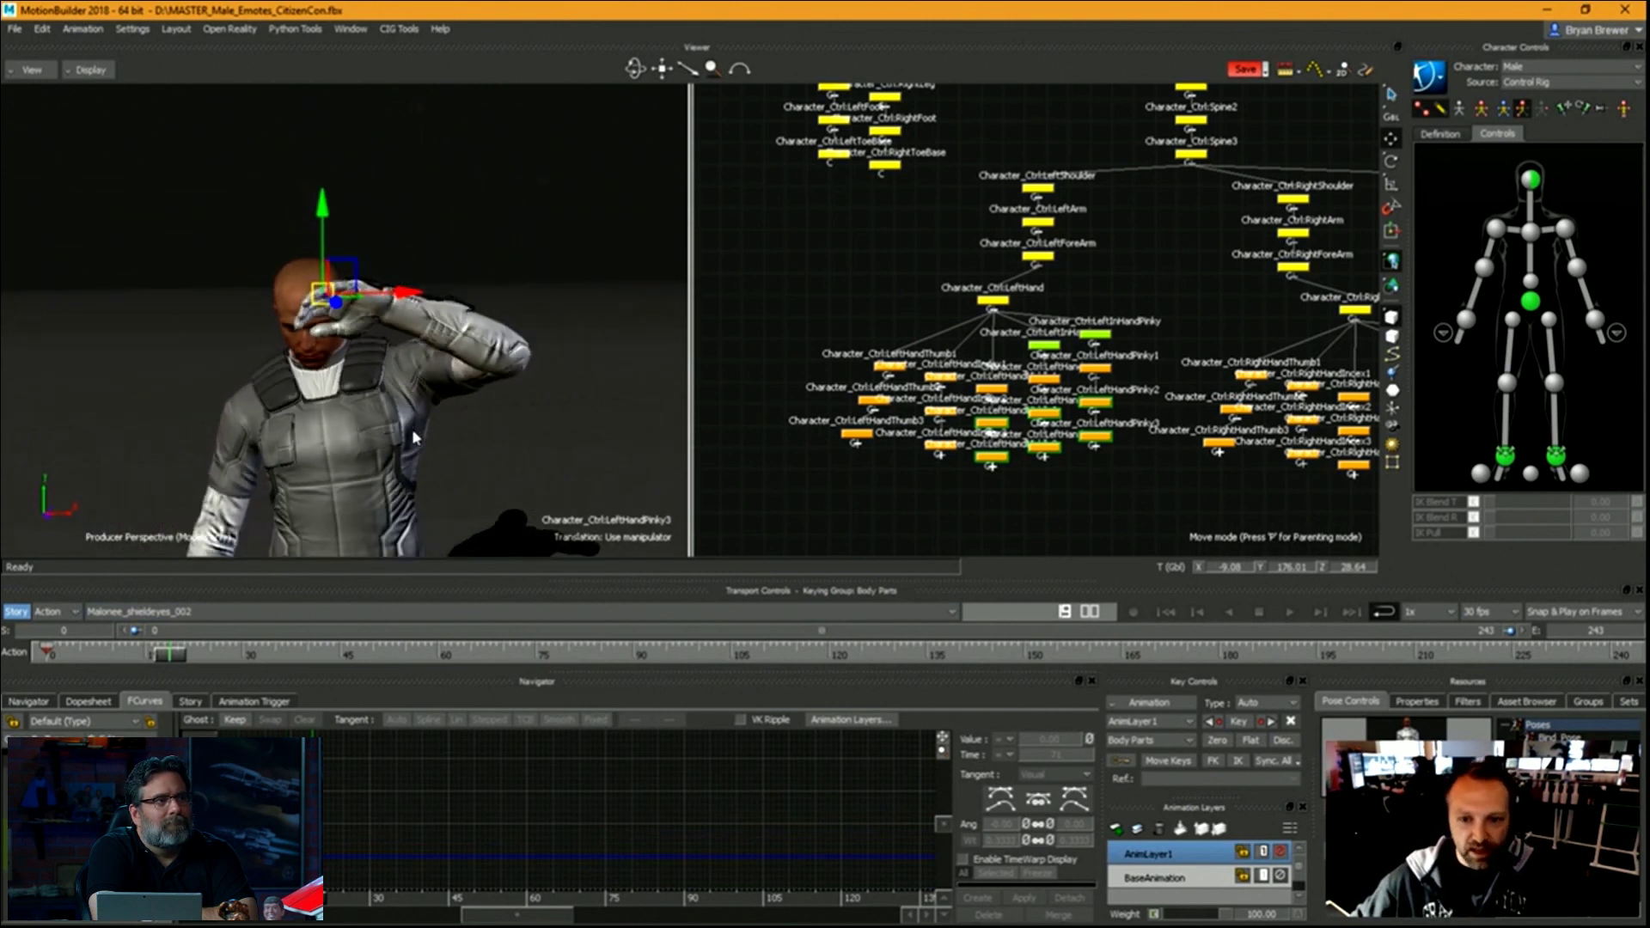
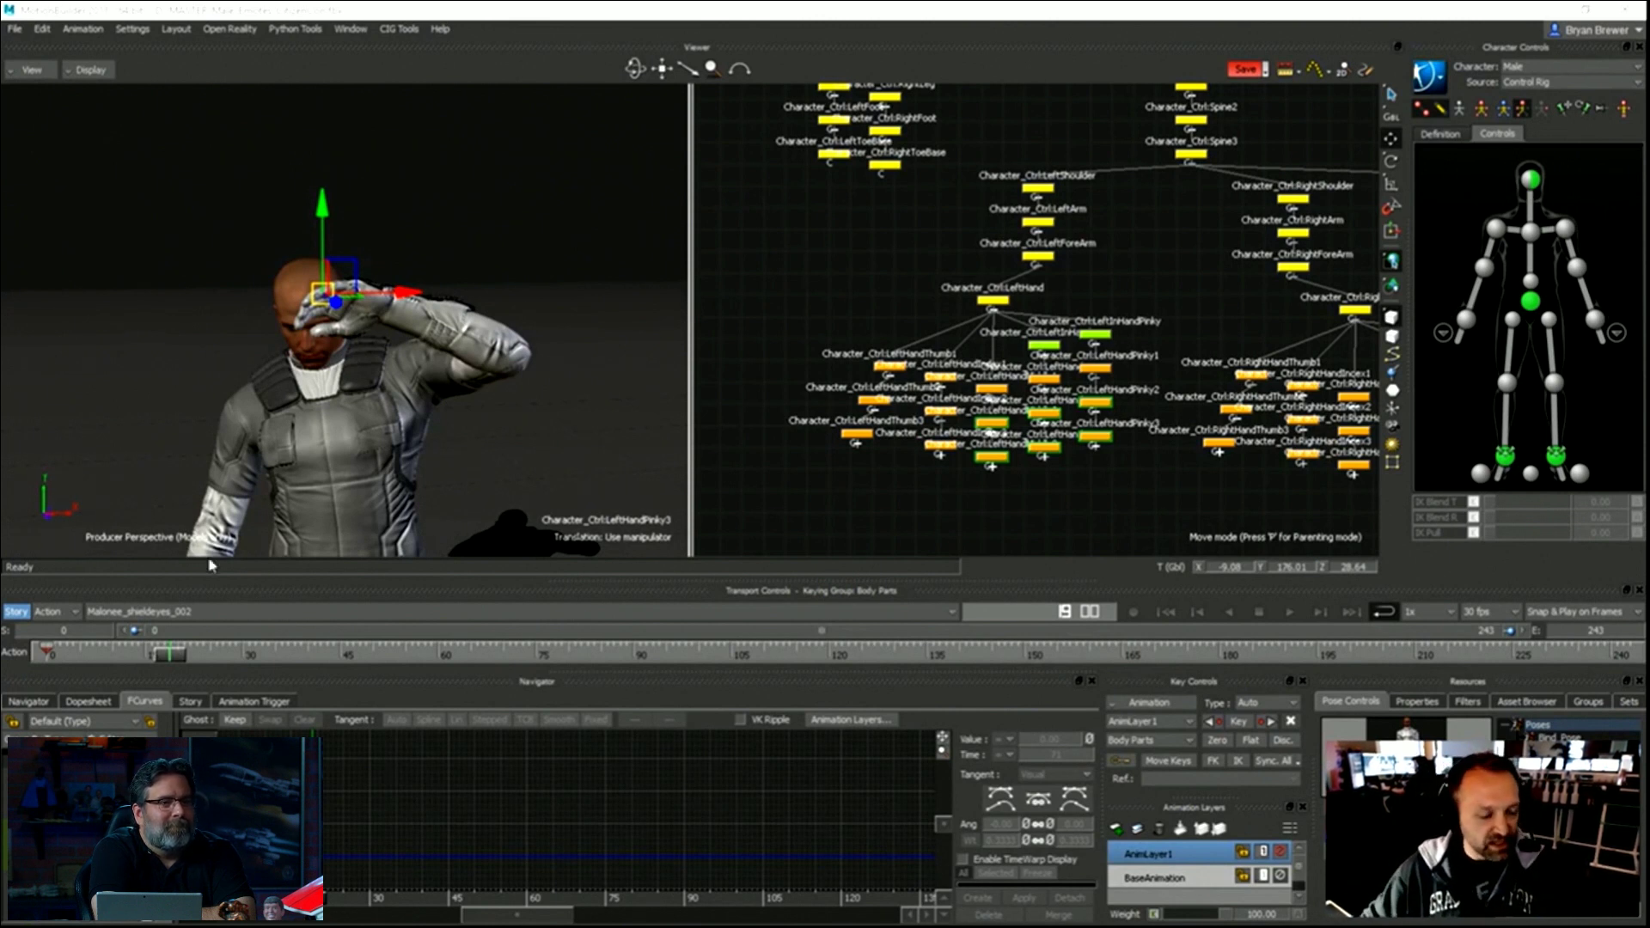
key("alt")
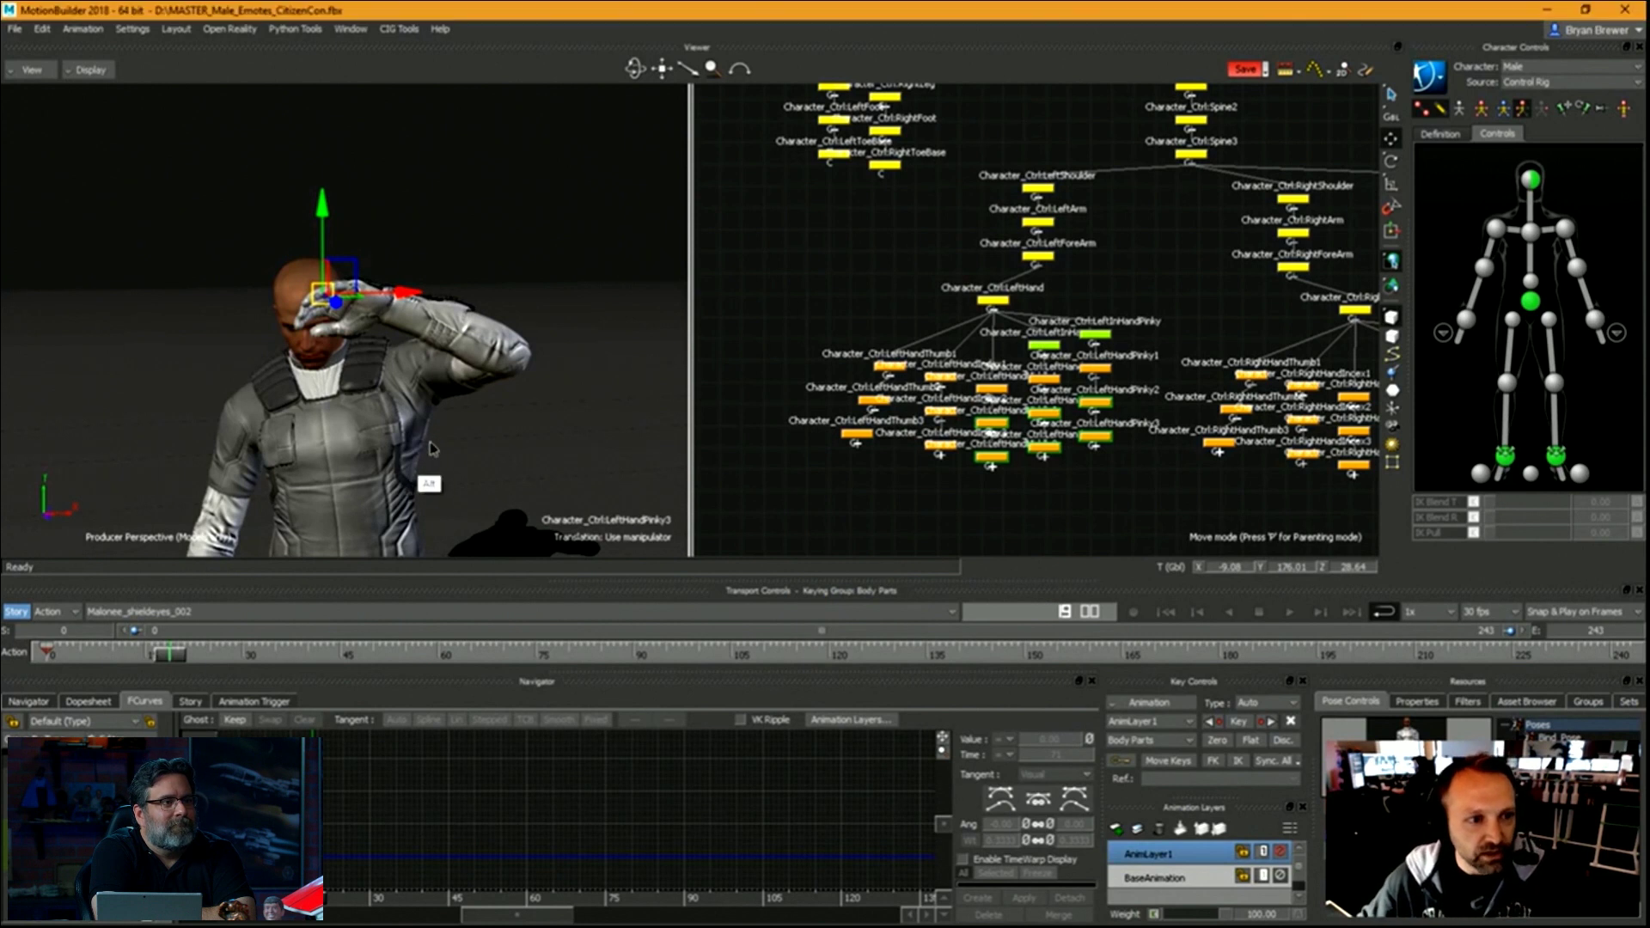
mouse_move(488, 425)
left_mouse_down("alt")
mouse_move(502, 402)
mouse_move(519, 420)
left_mouse_up("alt")
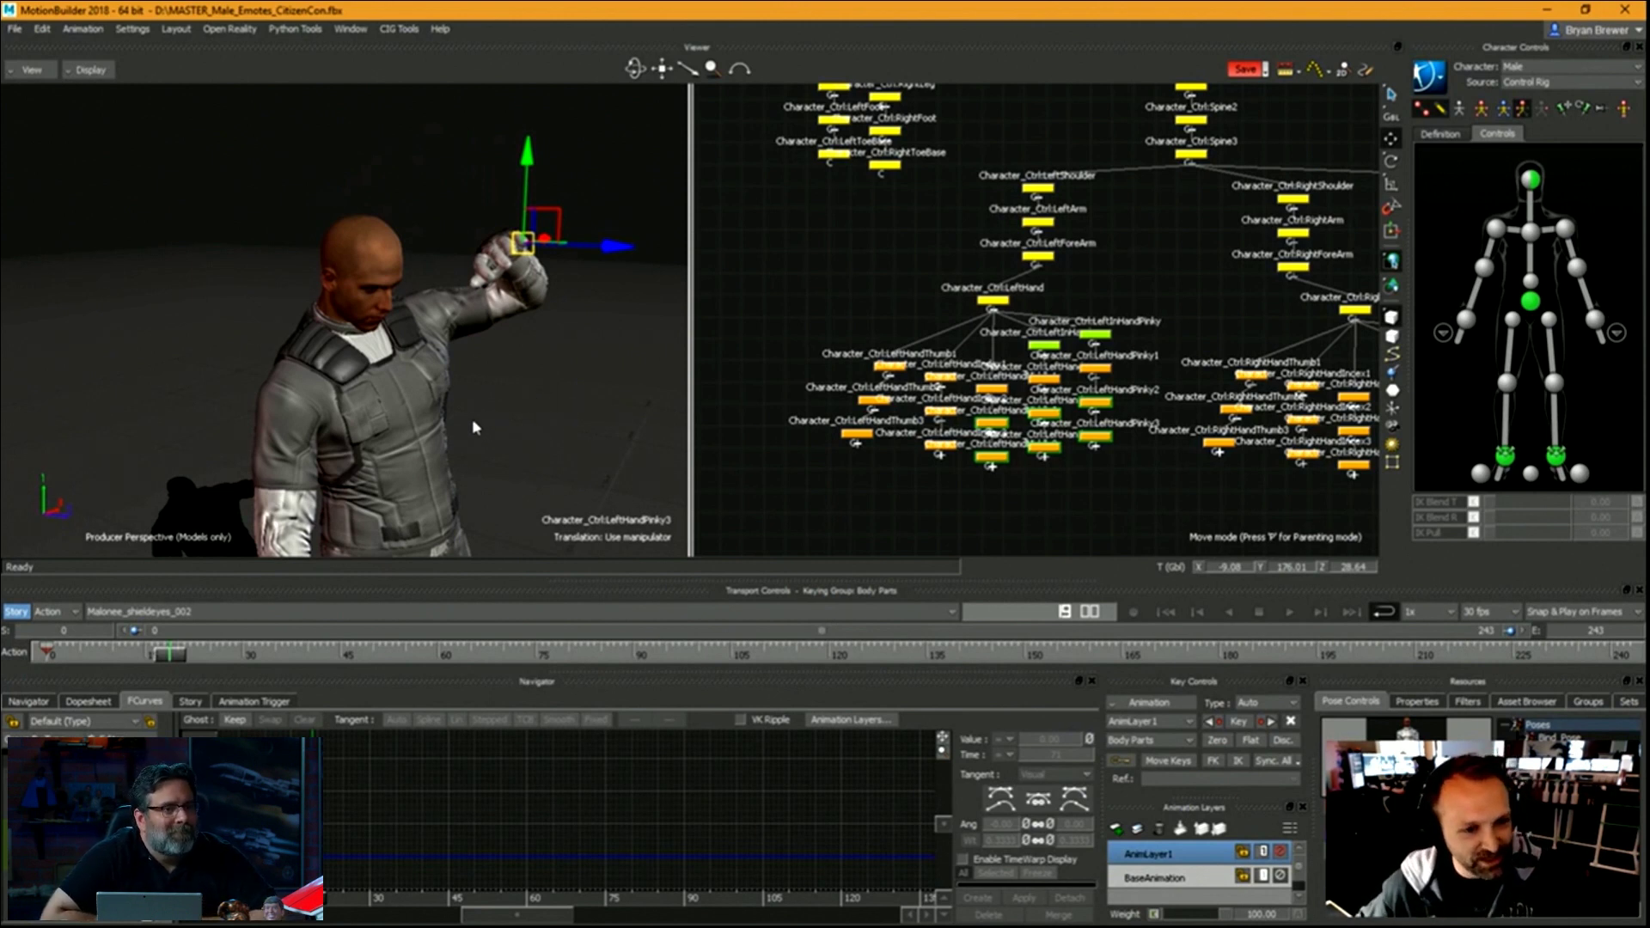
left_click_drag(473, 427, 545, 388, "alt")
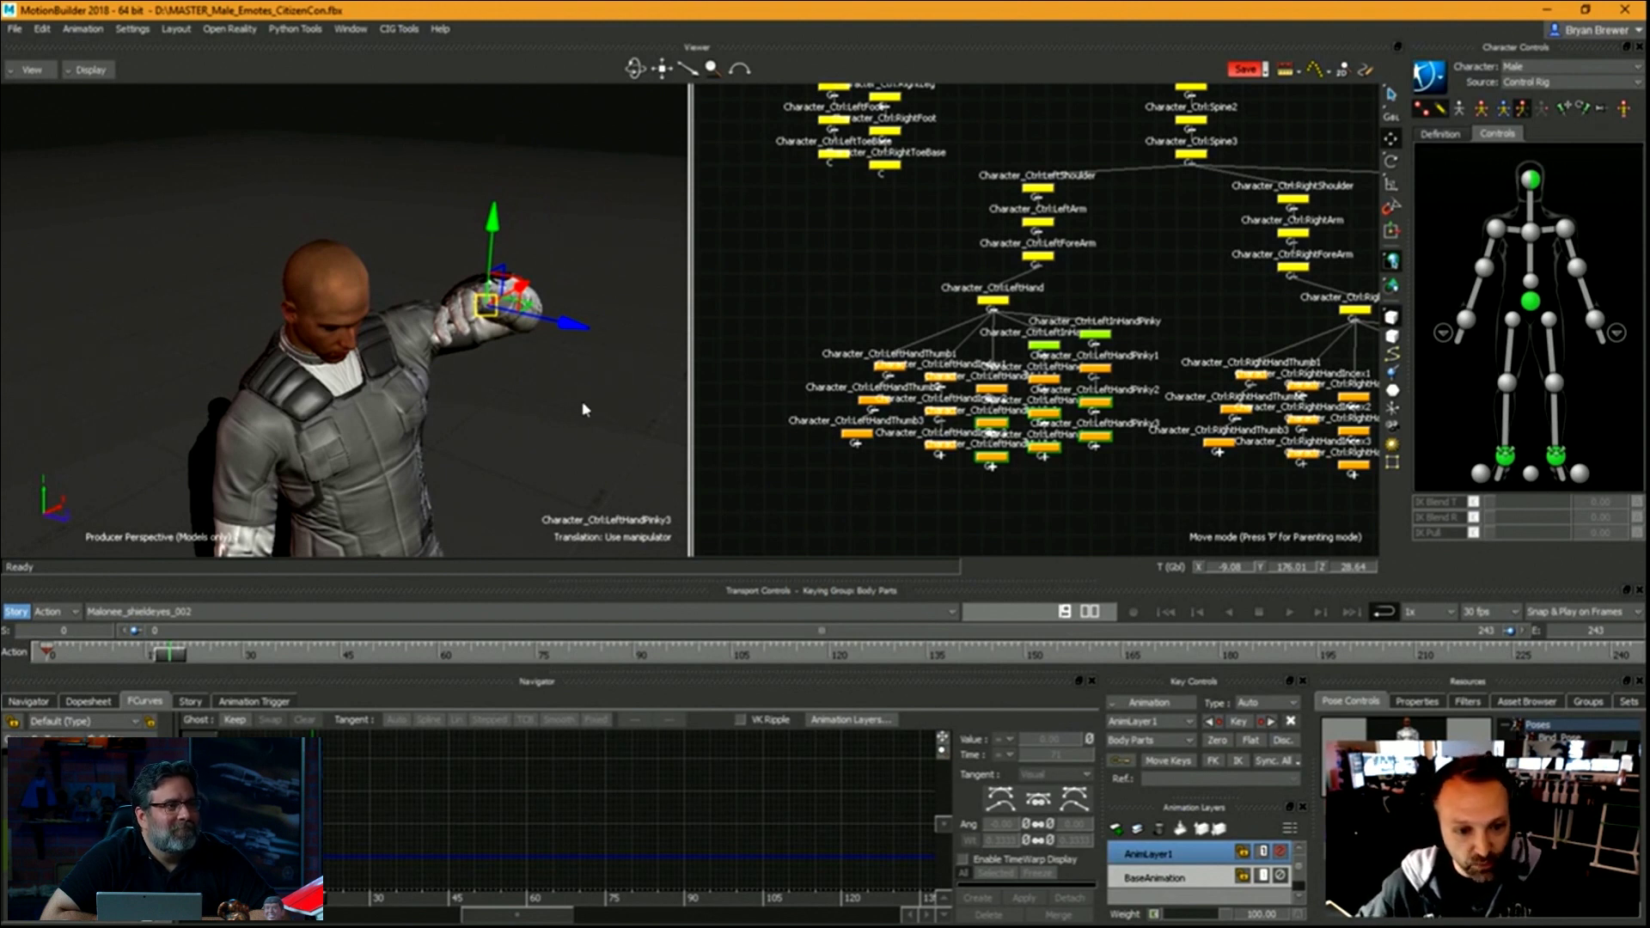
left_click_drag(561, 401, 548, 404, "alt")
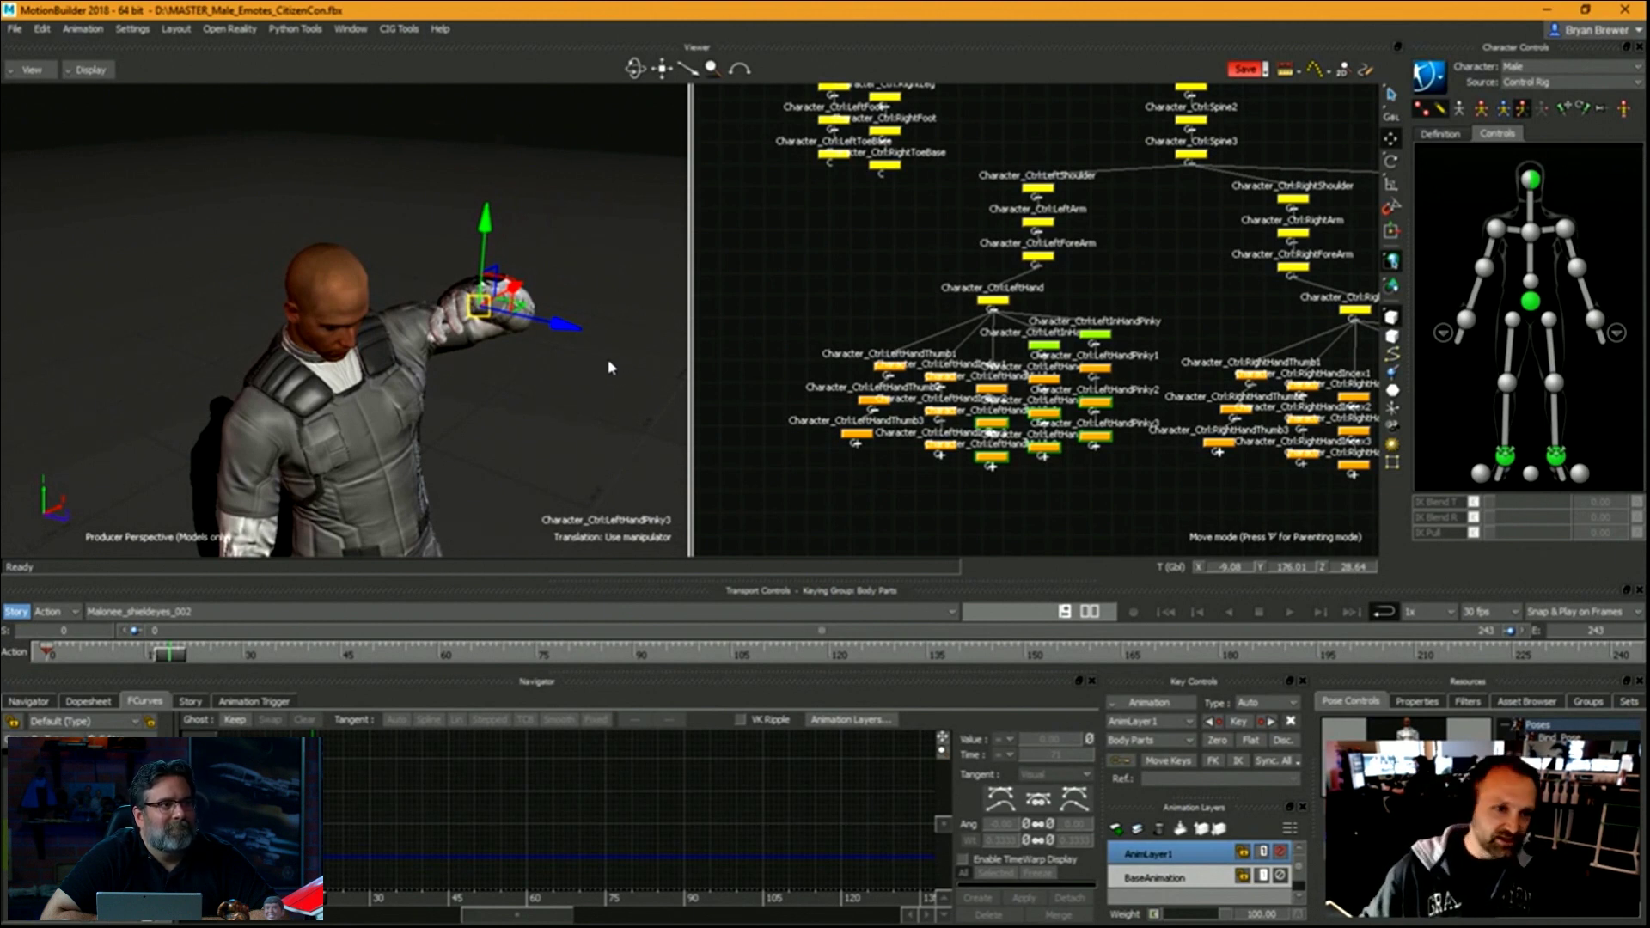
mouse_move(547, 416)
left_mouse_down("ctrl+shift")
mouse_move(600, 427)
mouse_move(601, 398)
mouse_move(477, 393)
mouse_move(543, 384)
left_mouse_up("ctrl+shift")
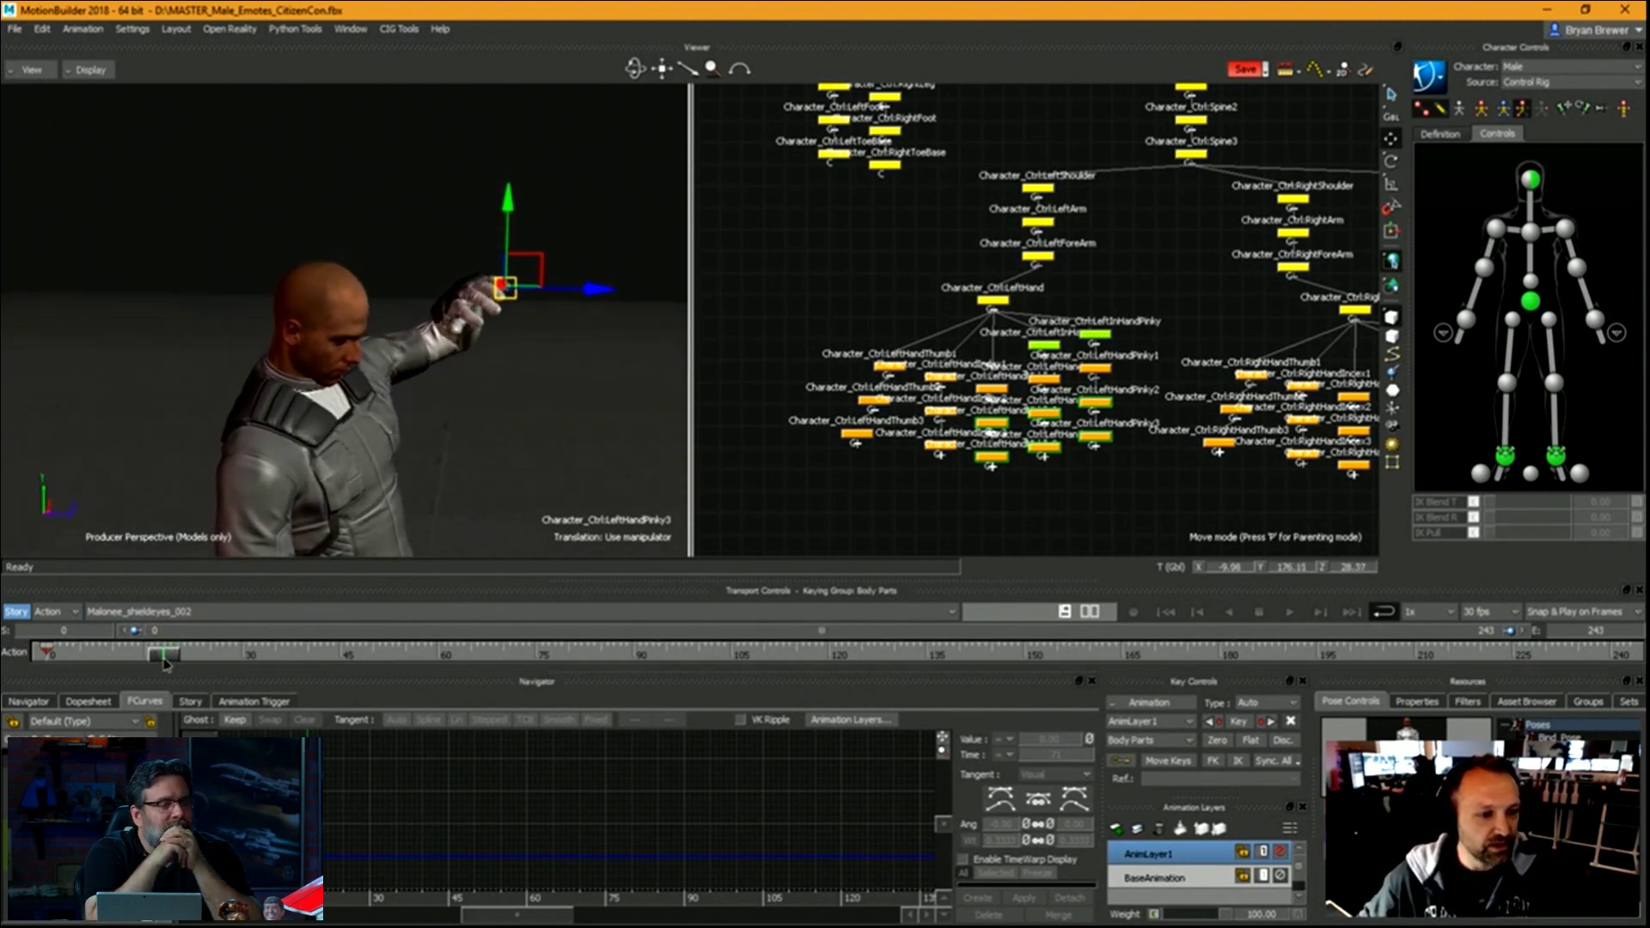
Try to rotate the base joints of the left index, middle, ring and pinky fingers together.
left_click_drag(436, 289, 402, 292, "ctrl+shift")
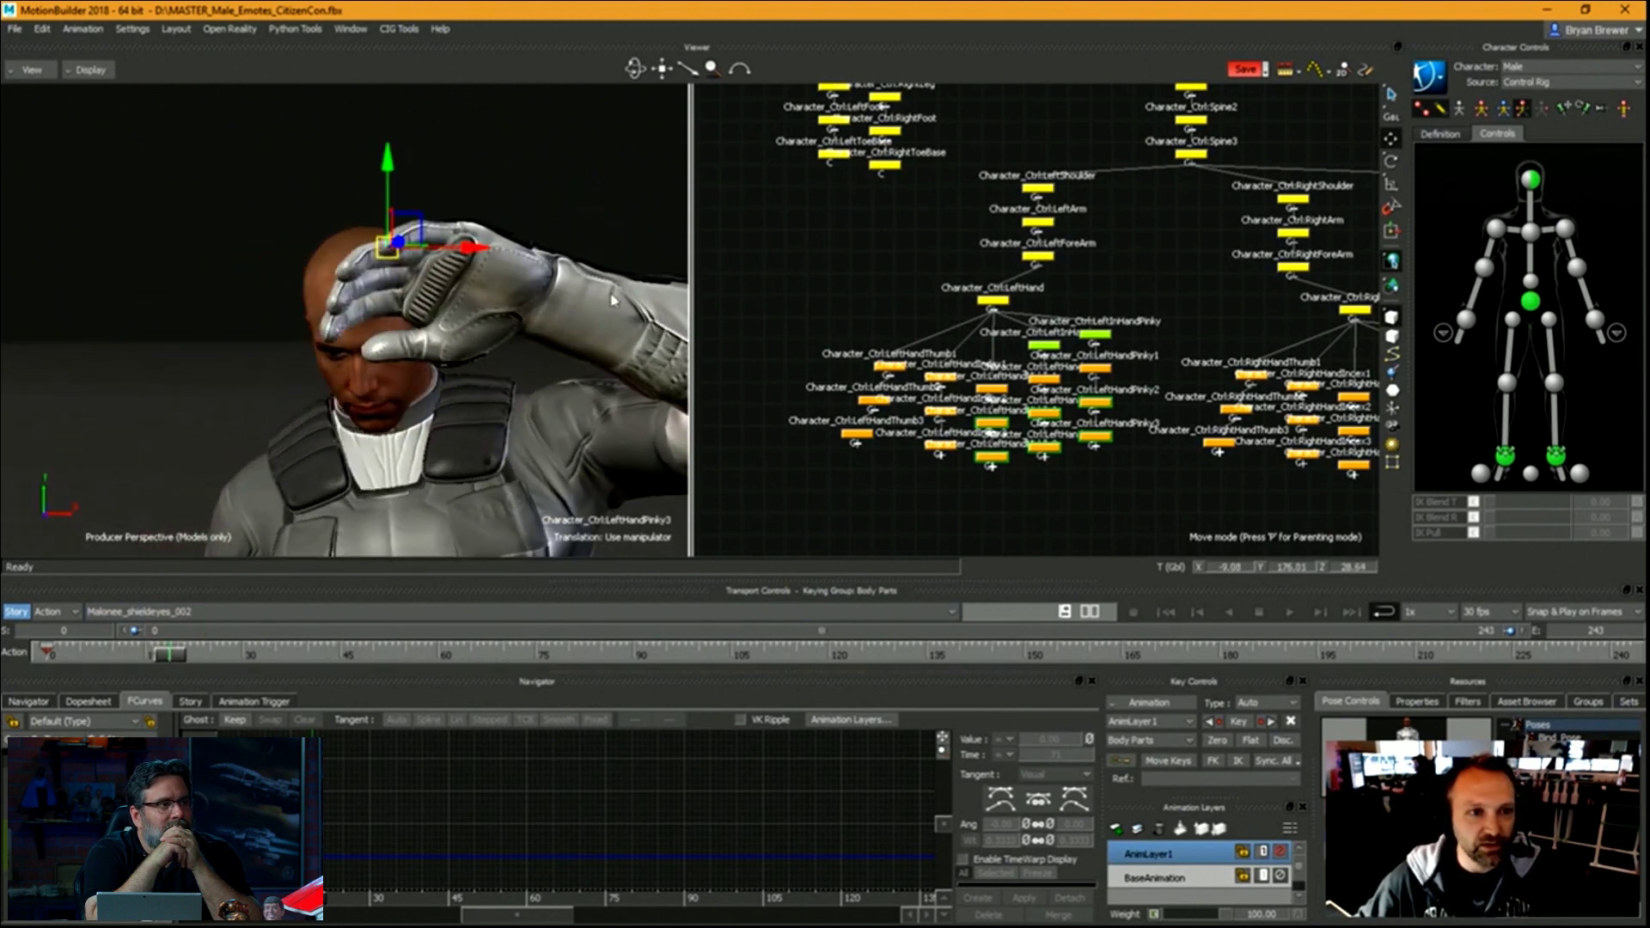
key("r")
left_click_drag(1153, 361, 929, 386)
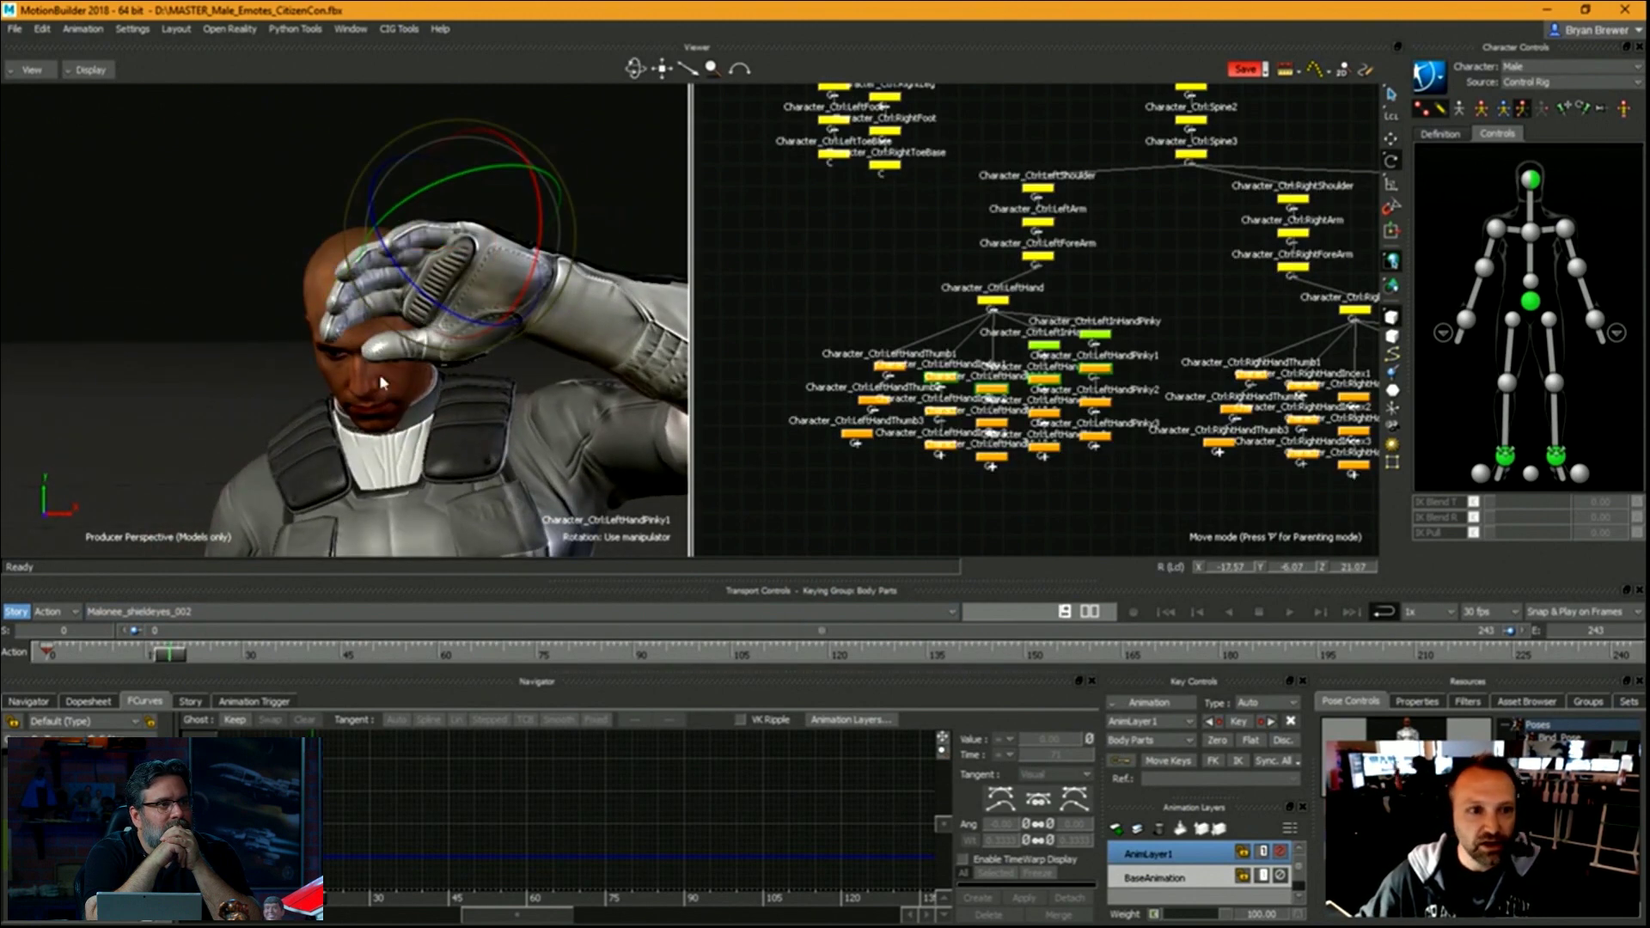
left_click_drag(379, 333, 409, 266, "ctrl+shift")
left_click_drag(486, 237, 469, 381, "ctrl+shift")
middle_click_drag(469, 381, 412, 401)
left_click_drag(413, 402, 467, 441)
key("ctrl+z")
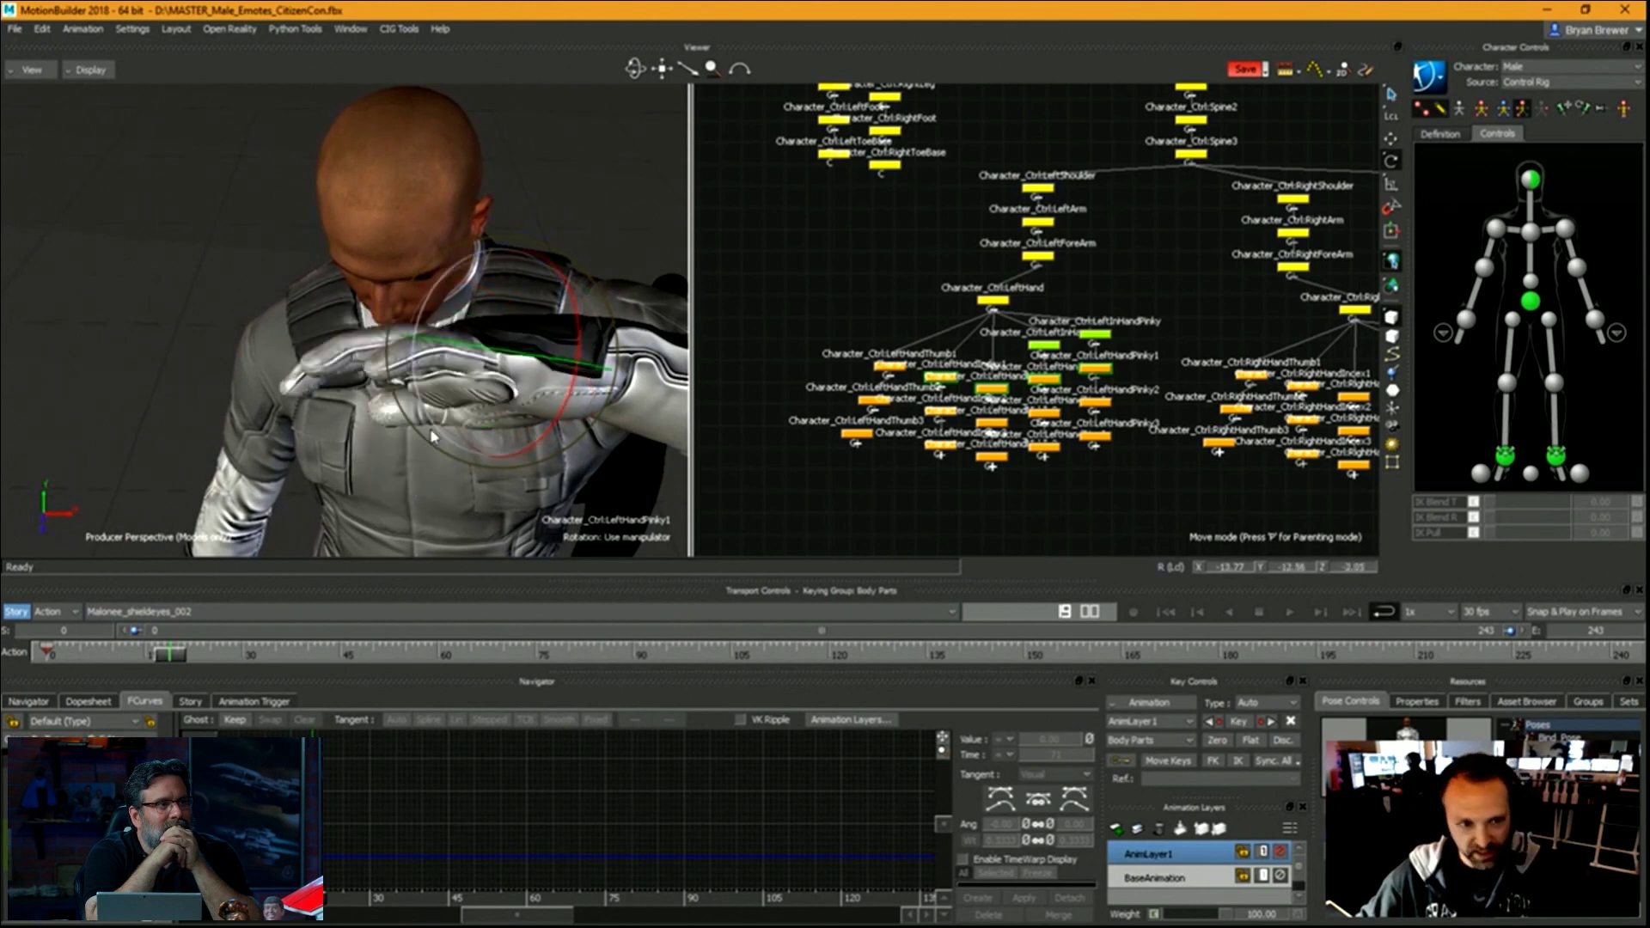
Try to rotate the in-hand pinky and ring bones of the left hand, and scrub the timeline slightly.
middle_click_drag(467, 441, 408, 451)
scroll(1061, 345, "up", 5)
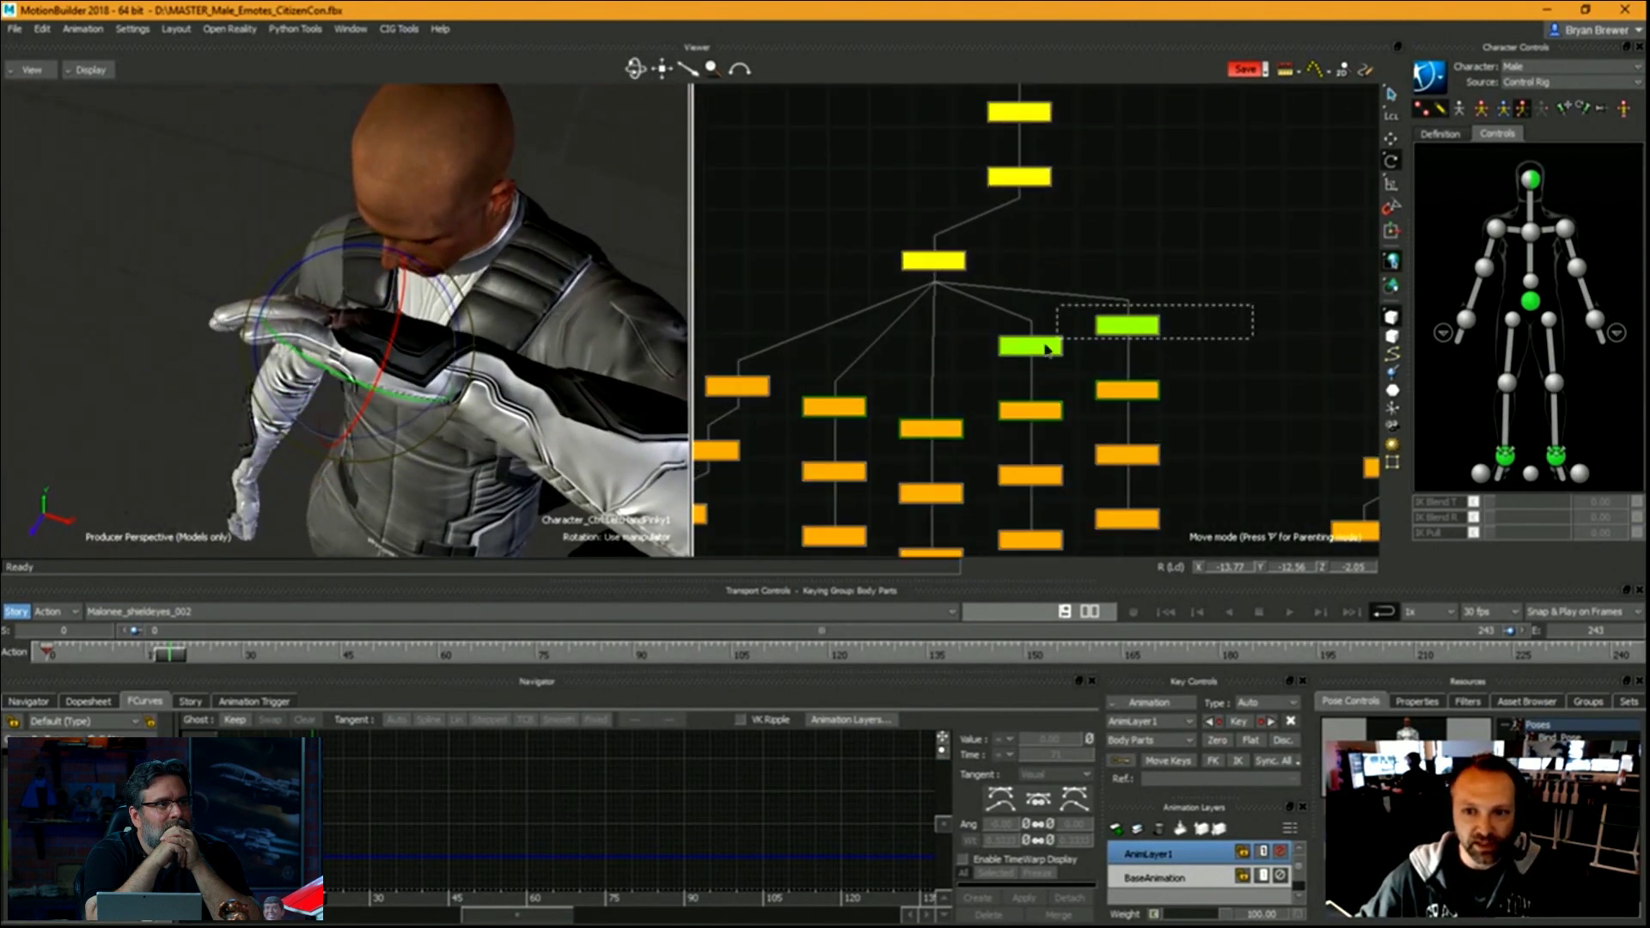
middle_click_drag(390, 397, 398, 280)
left_click_drag(409, 277, 438, 300)
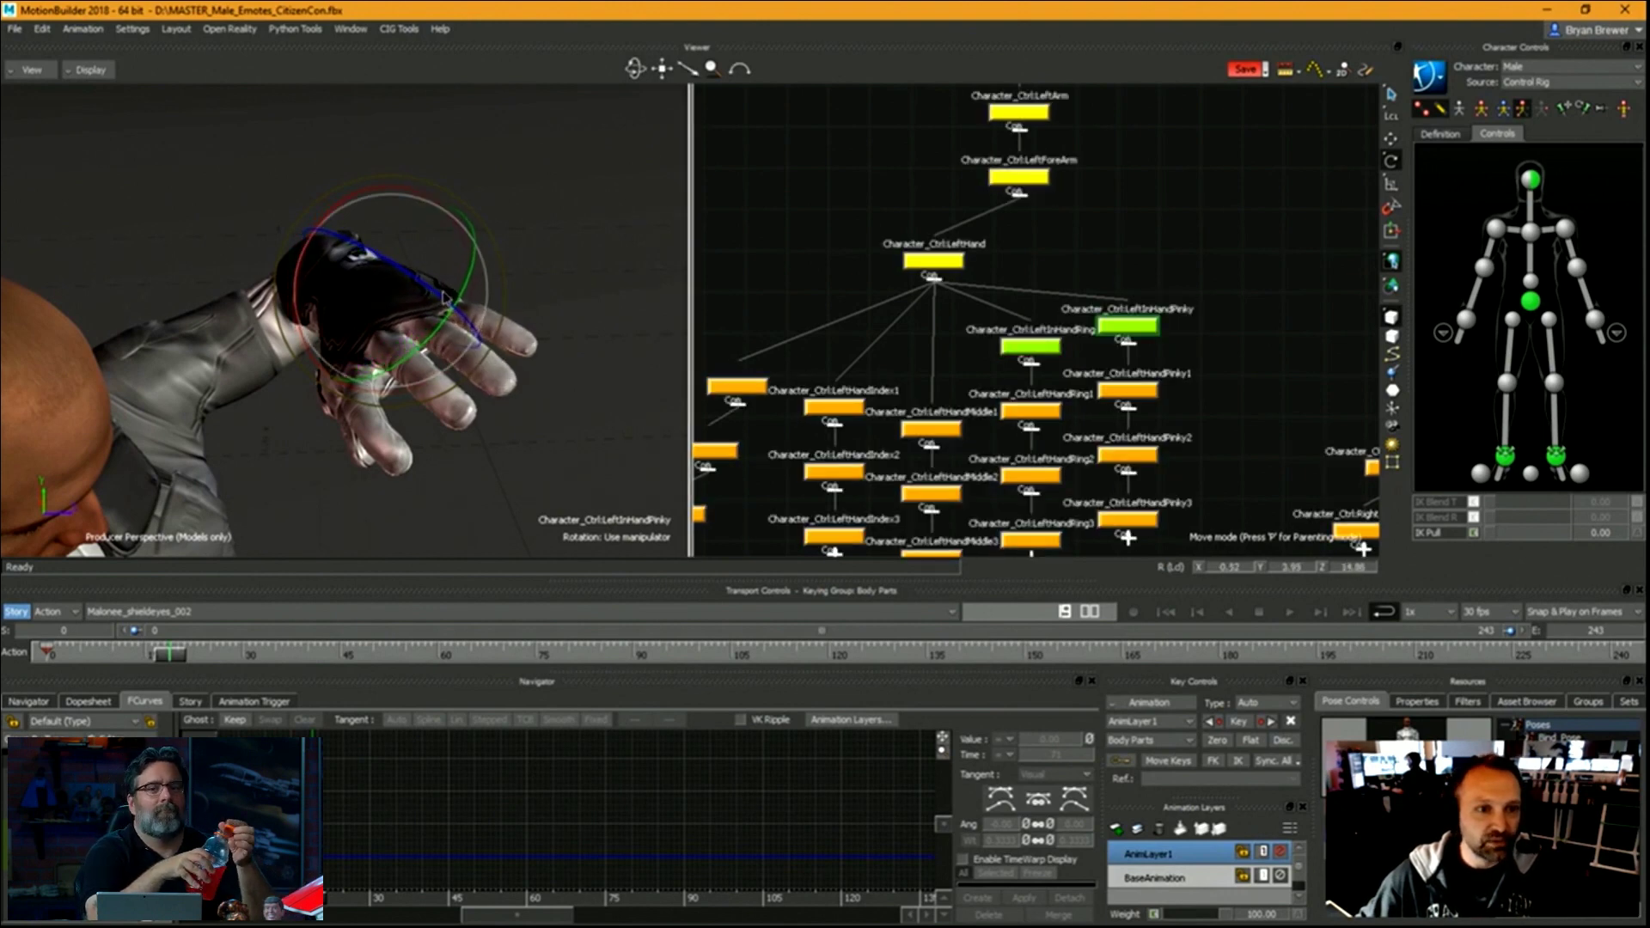
middle_click_drag(439, 300, 445, 348)
left_click_drag(421, 404, 391, 386)
left_click_drag(1191, 275, 1096, 340)
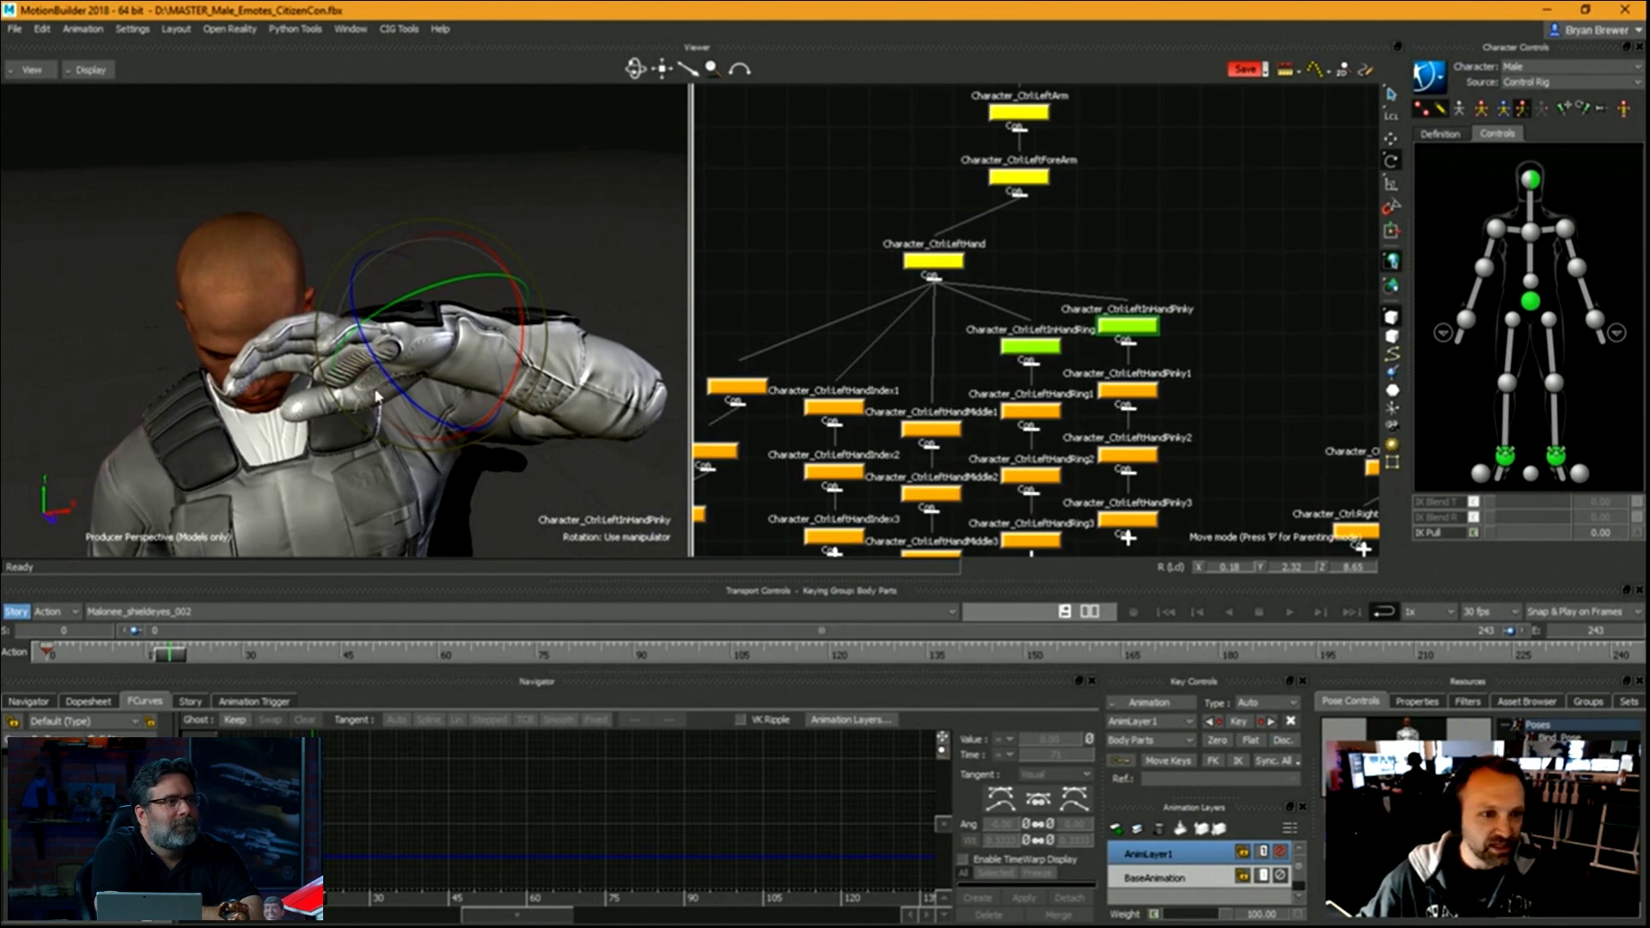
left_click_drag(178, 658, 176, 656)
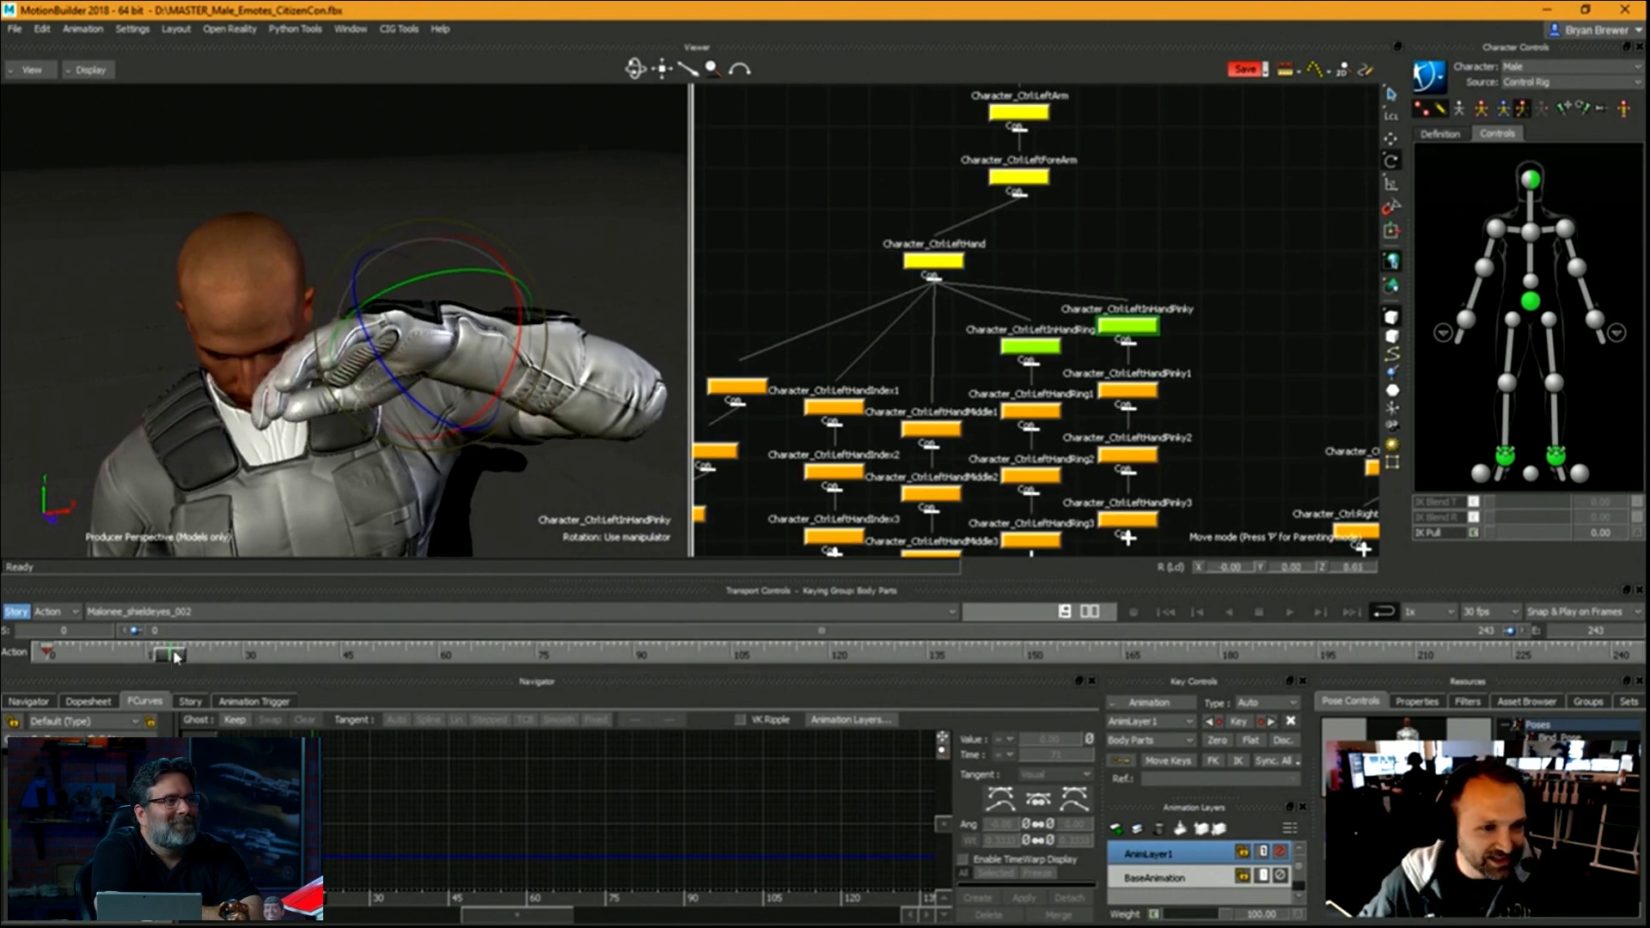
Open the left hand by rotating the base joints of its four fingers as a group.
left_click_drag(1313, 365, 816, 435)
left_click_drag(356, 345, 359, 285, "ctrl+shift")
left_click_drag(1223, 425, 1221, 387, "shift")
Straighten the four left-hand fingers by rotating their second joints together, followed by their third joints.
left_click_drag(1279, 356, 1225, 369)
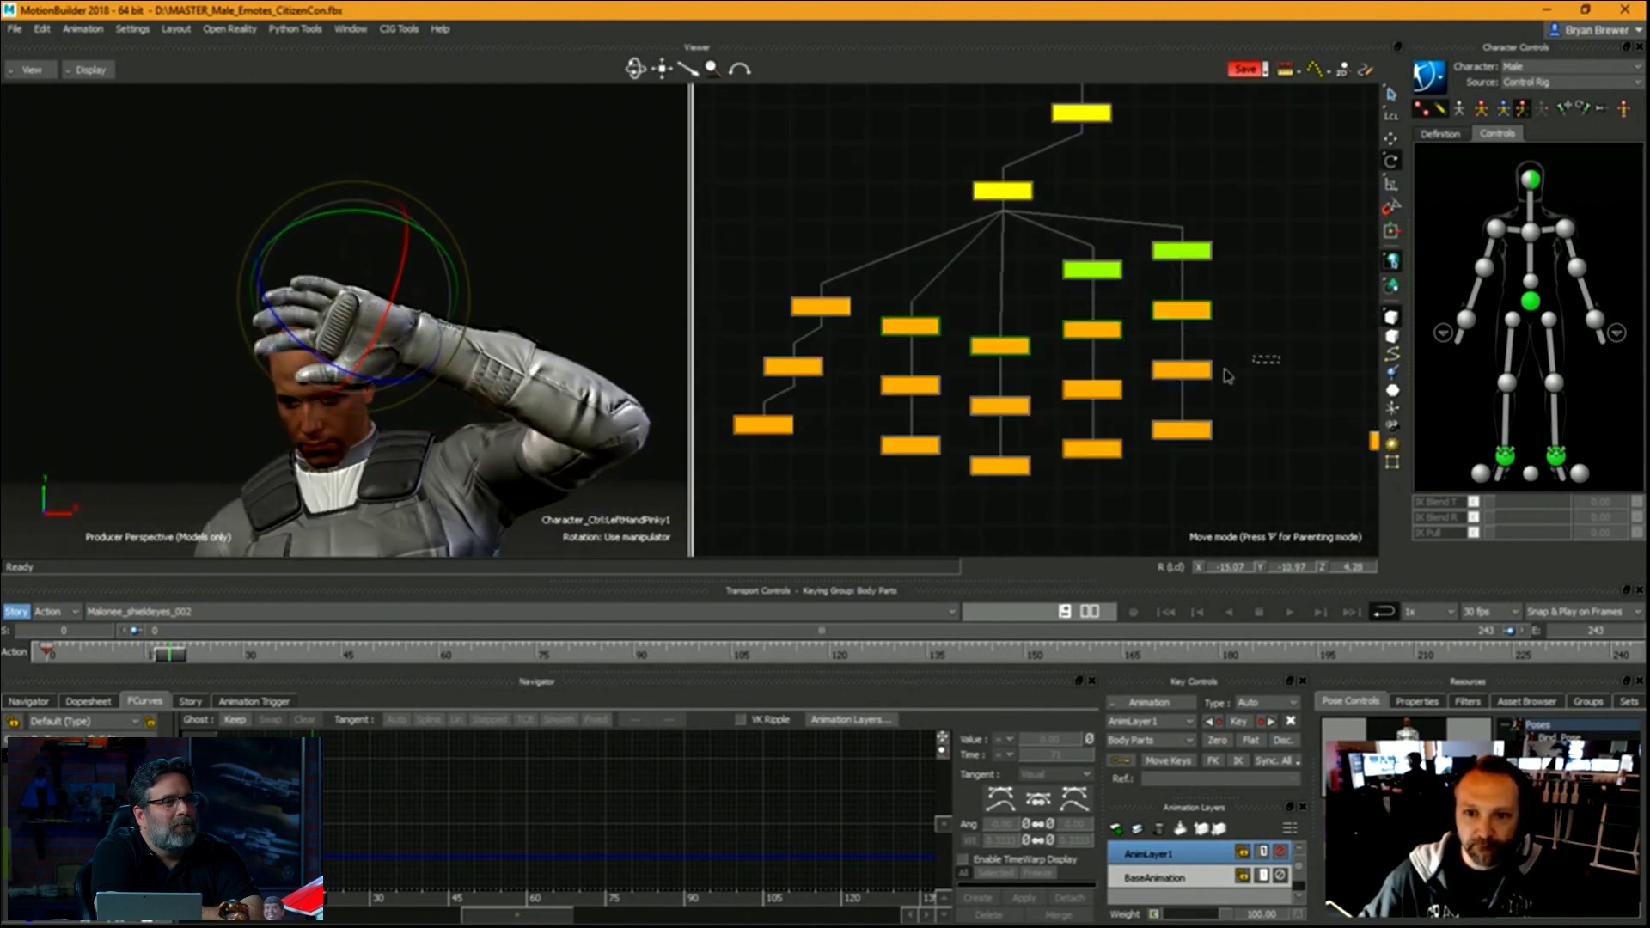
left_click_drag(884, 419, 884, 419)
left_click_drag(257, 283, 316, 365)
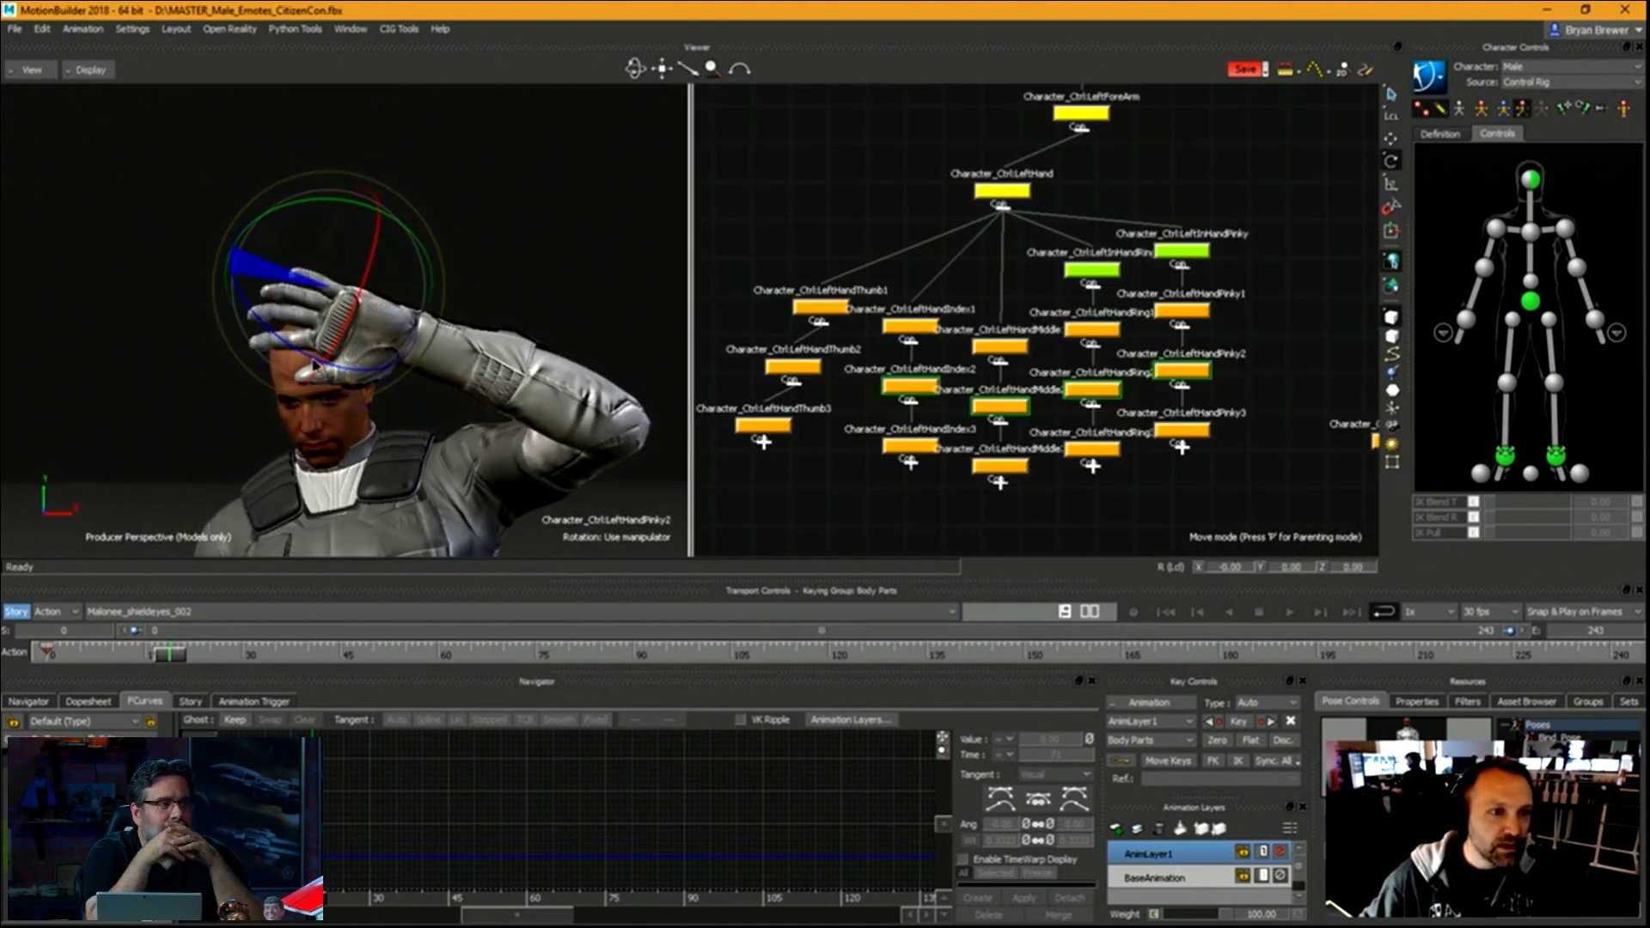
left_click_drag(1240, 494, 868, 412)
left_click_drag(239, 258, 514, 110)
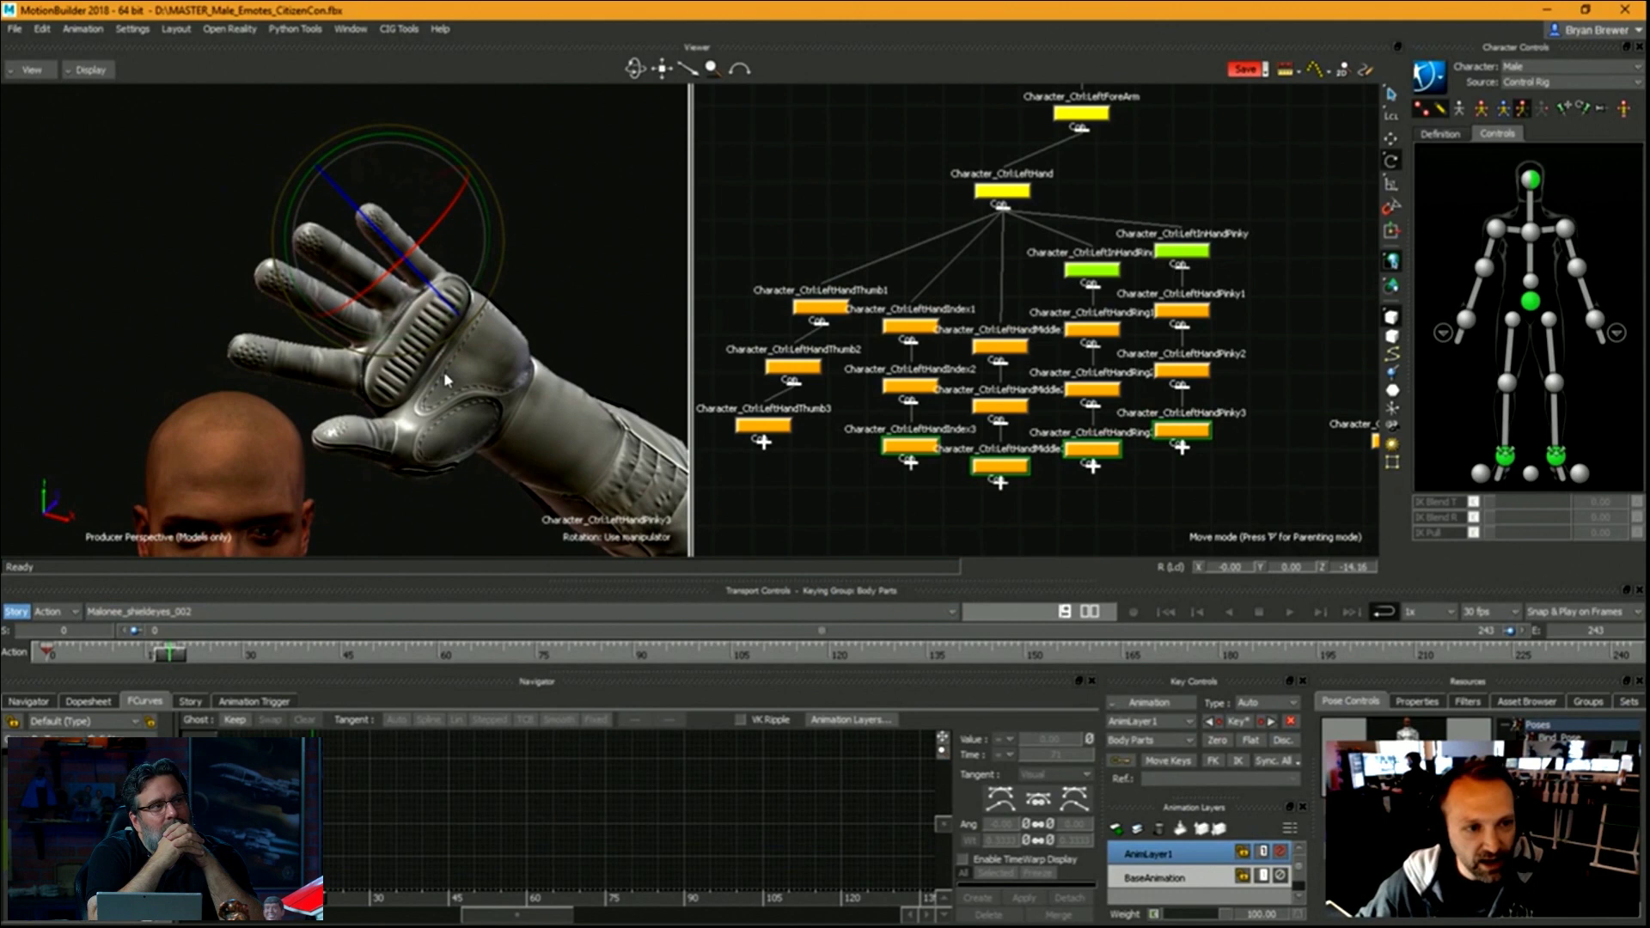
Nudge the left thumb's end joint with the Translate tool.
left_click_drag(444, 375, 852, 373, "ctrl+shift")
left_click(819, 306)
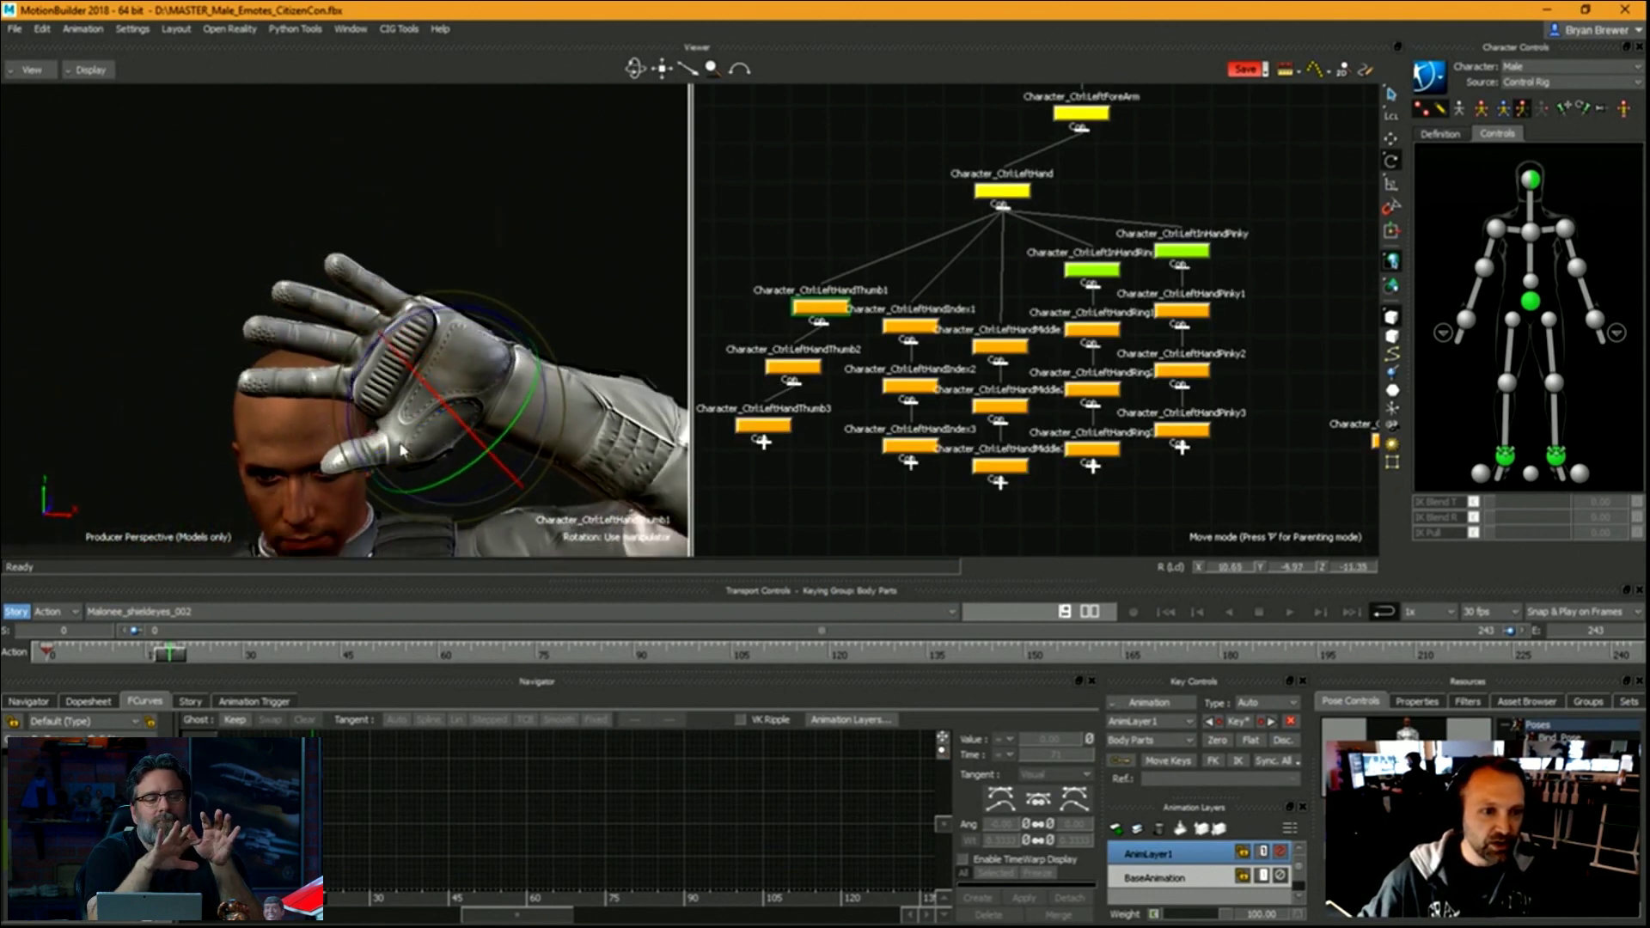
left_click(334, 457)
key("t")
right_click(347, 451)
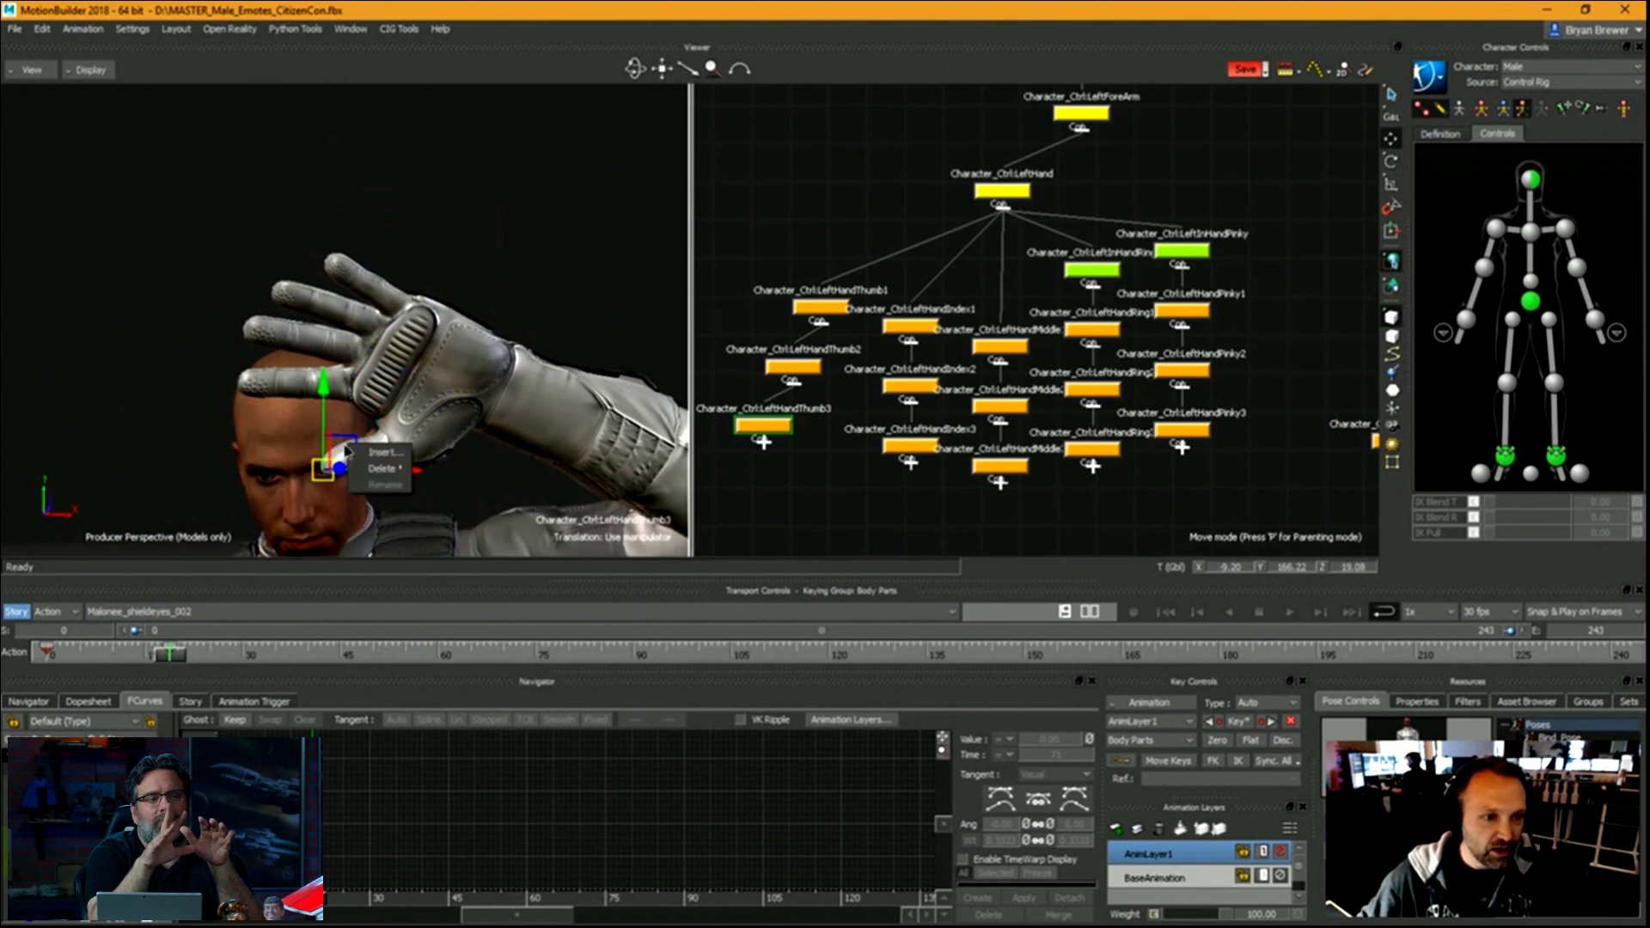
left_click_drag(346, 448, 348, 447)
left_click_drag(348, 447, 480, 335, "ctrl")
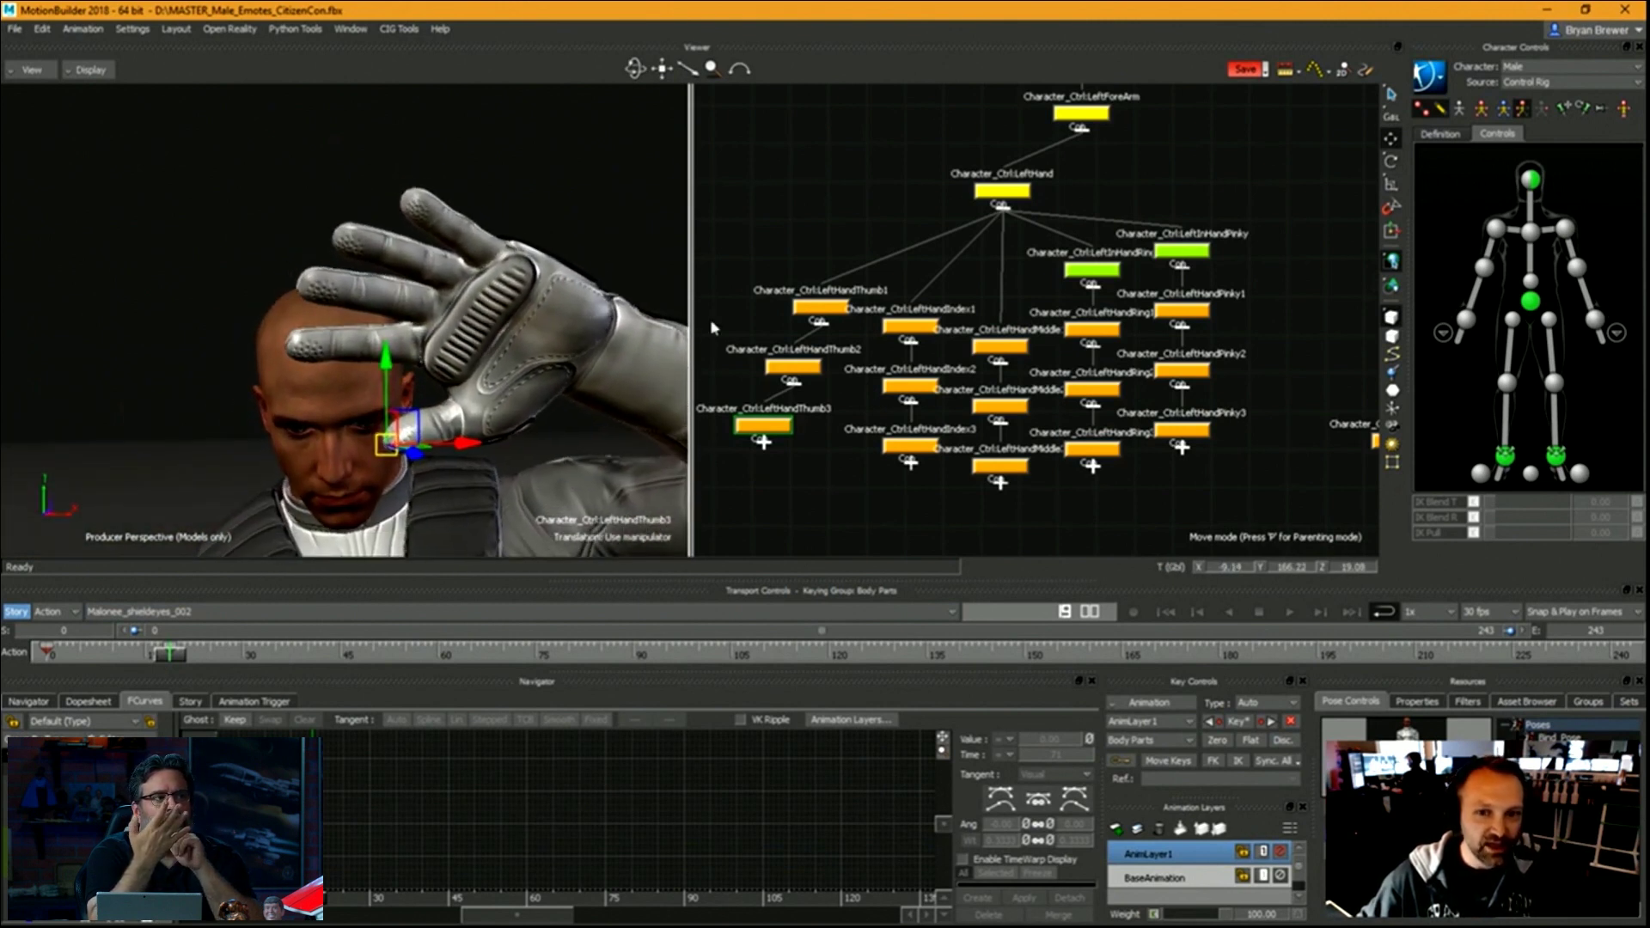
Try to bend the left index finger by moving its end joint, and undo the move.
left_click(910, 440)
left_click_drag(383, 275, 352, 373)
left_click_drag(352, 373, 446, 347, "ctrl")
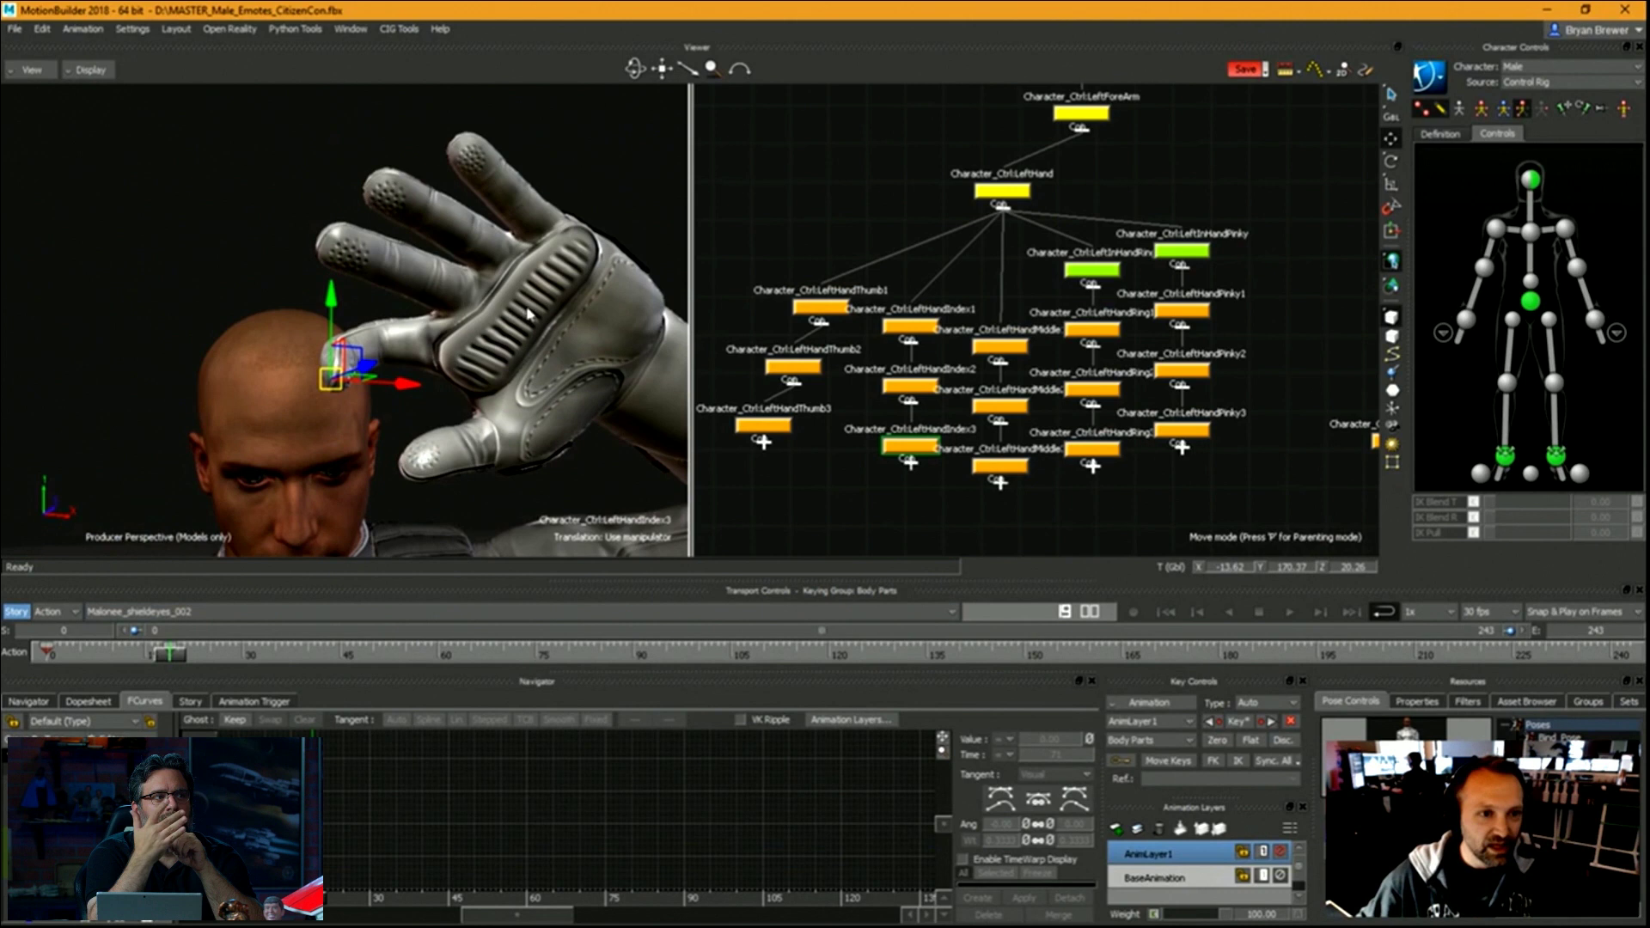
key("ctrl+z")
key("ctrl+z")
key("ctrl+z")
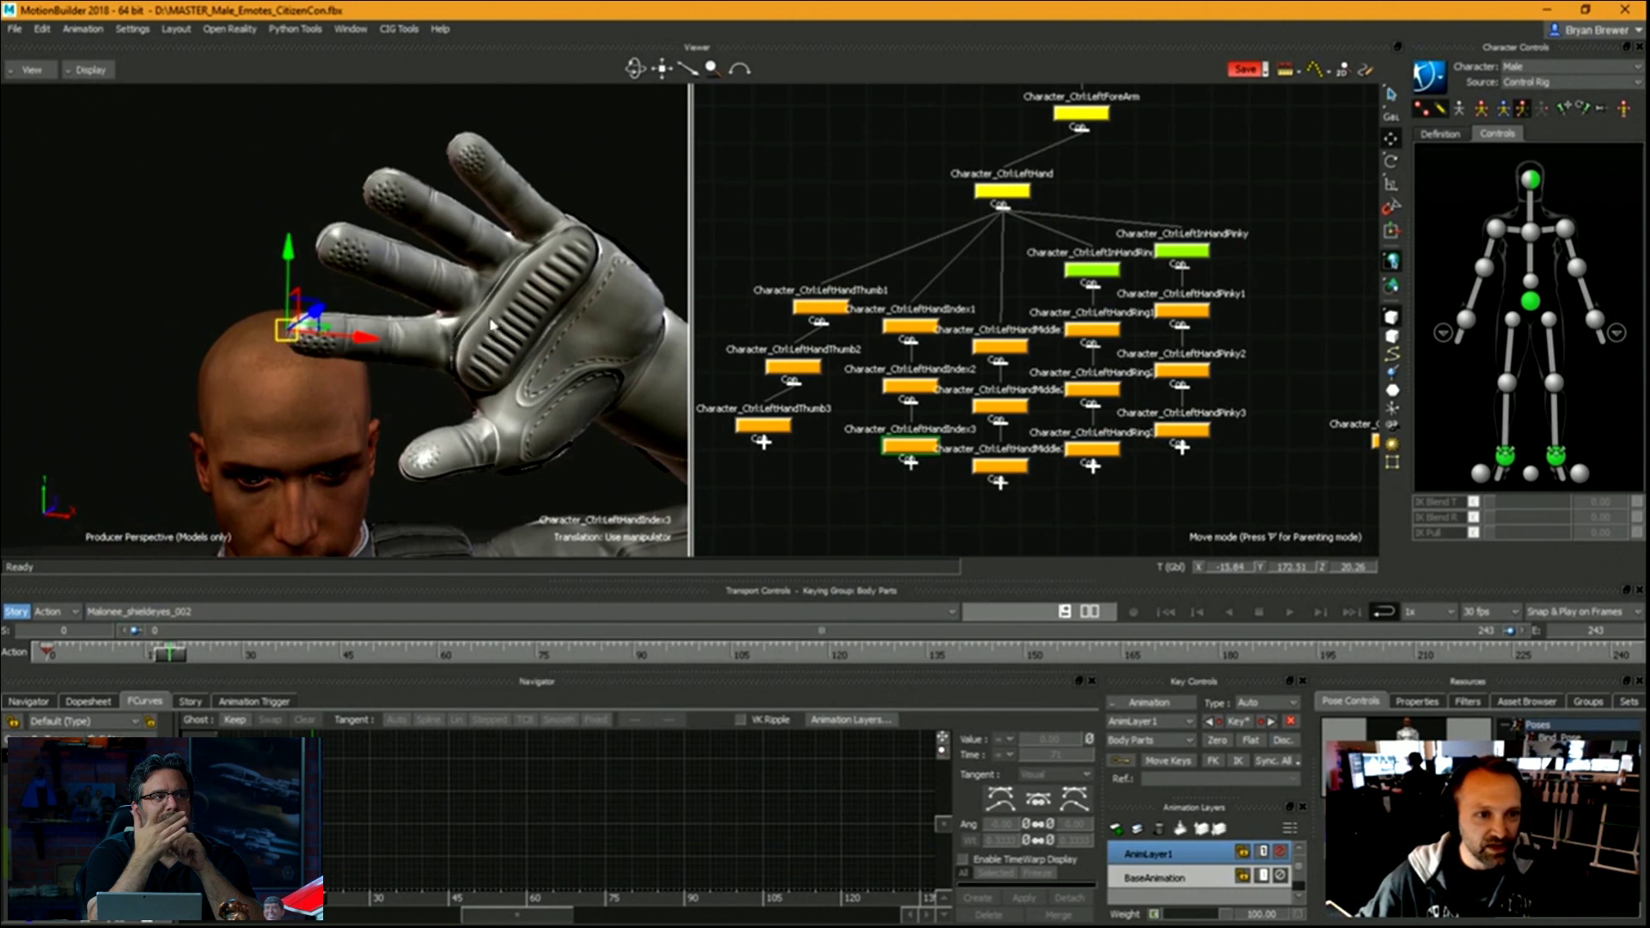
Rotate the left middle and ring fingers together at their base joints, and adjust the pinky's base joint separately.
left_click_drag(1137, 324, 988, 348)
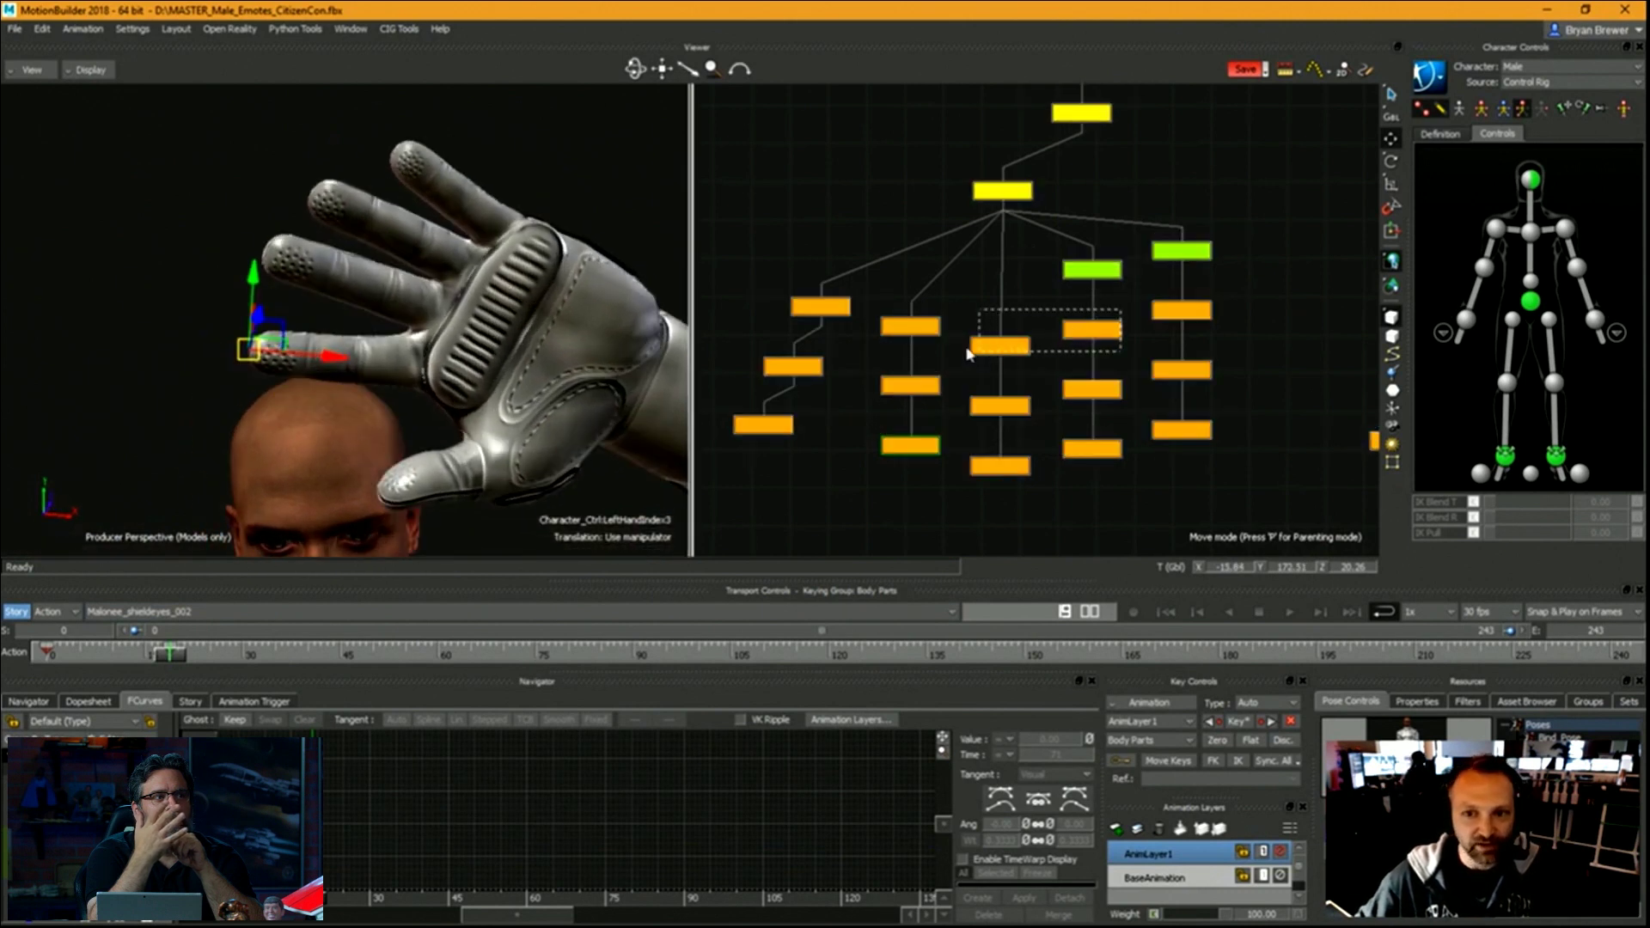
key("e")
left_click_drag(444, 203, 449, 206)
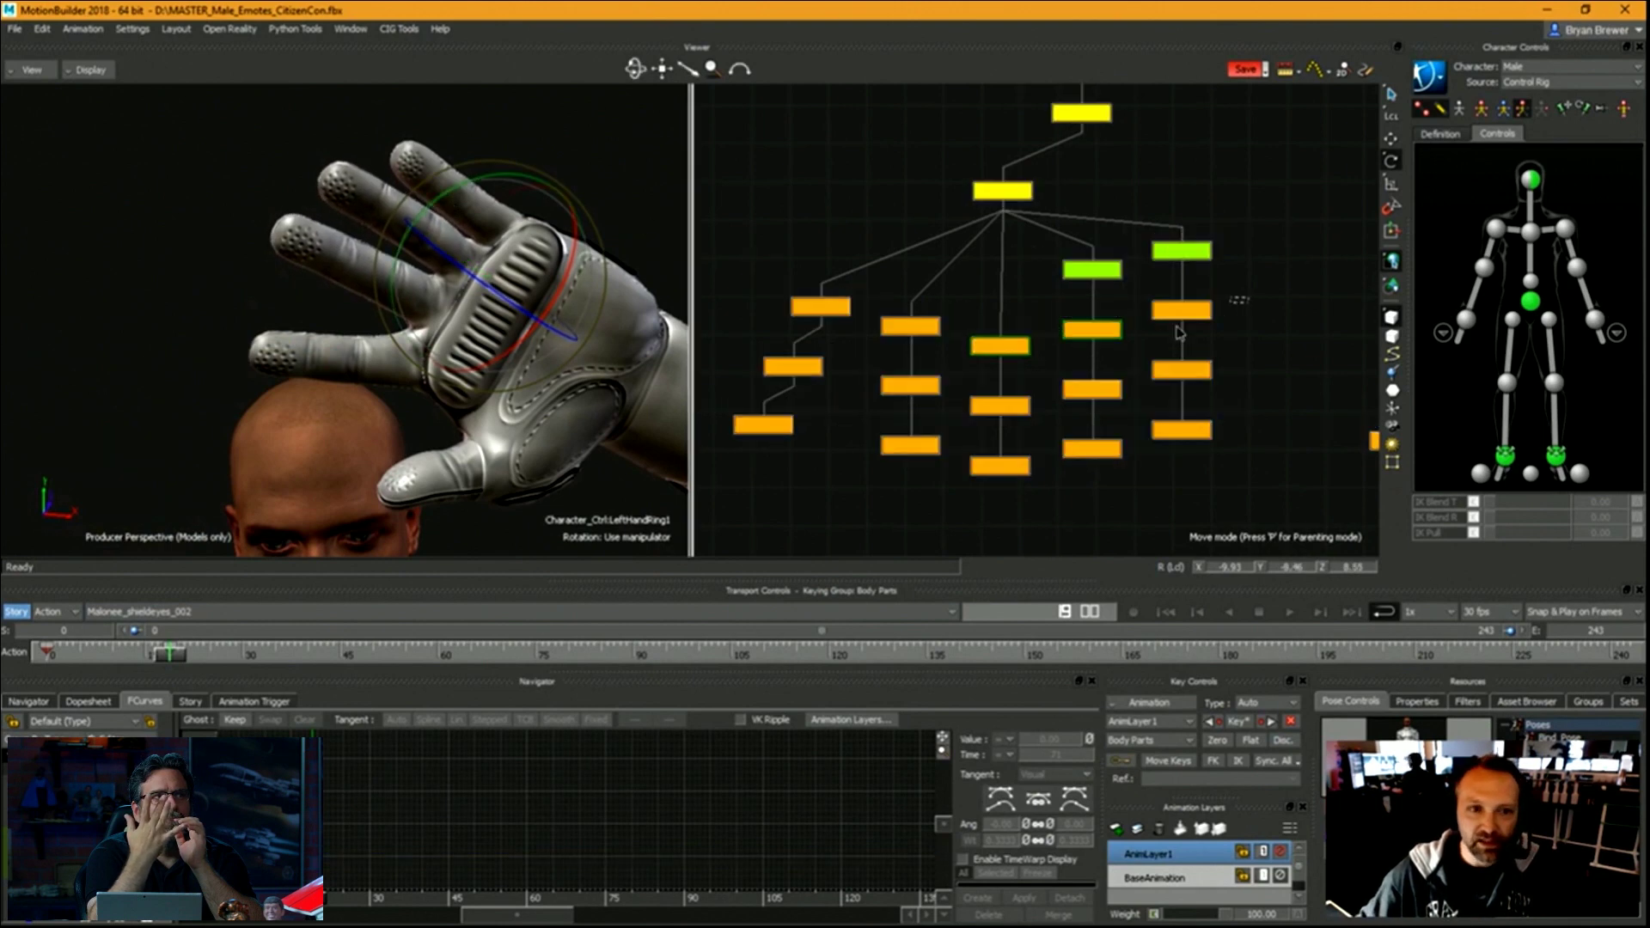
left_click(438, 254)
left_click_drag(431, 256, 432, 249)
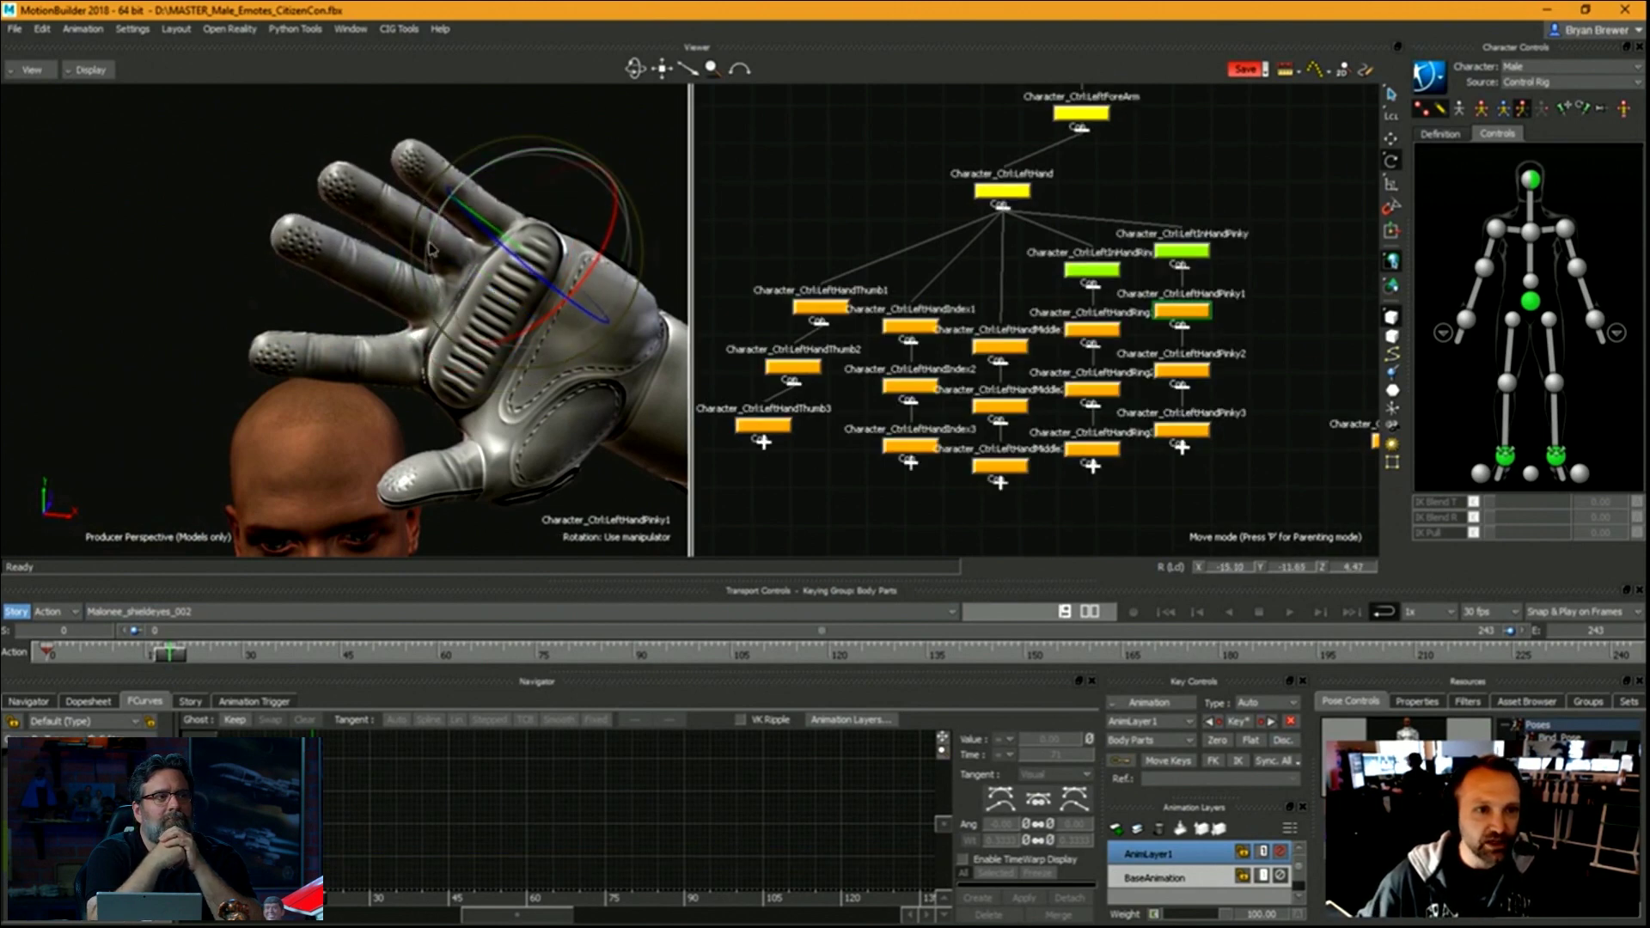
Fine-tune the base joint rotations of the left ring, middle and pinky fingers individually.
left_click(1108, 327)
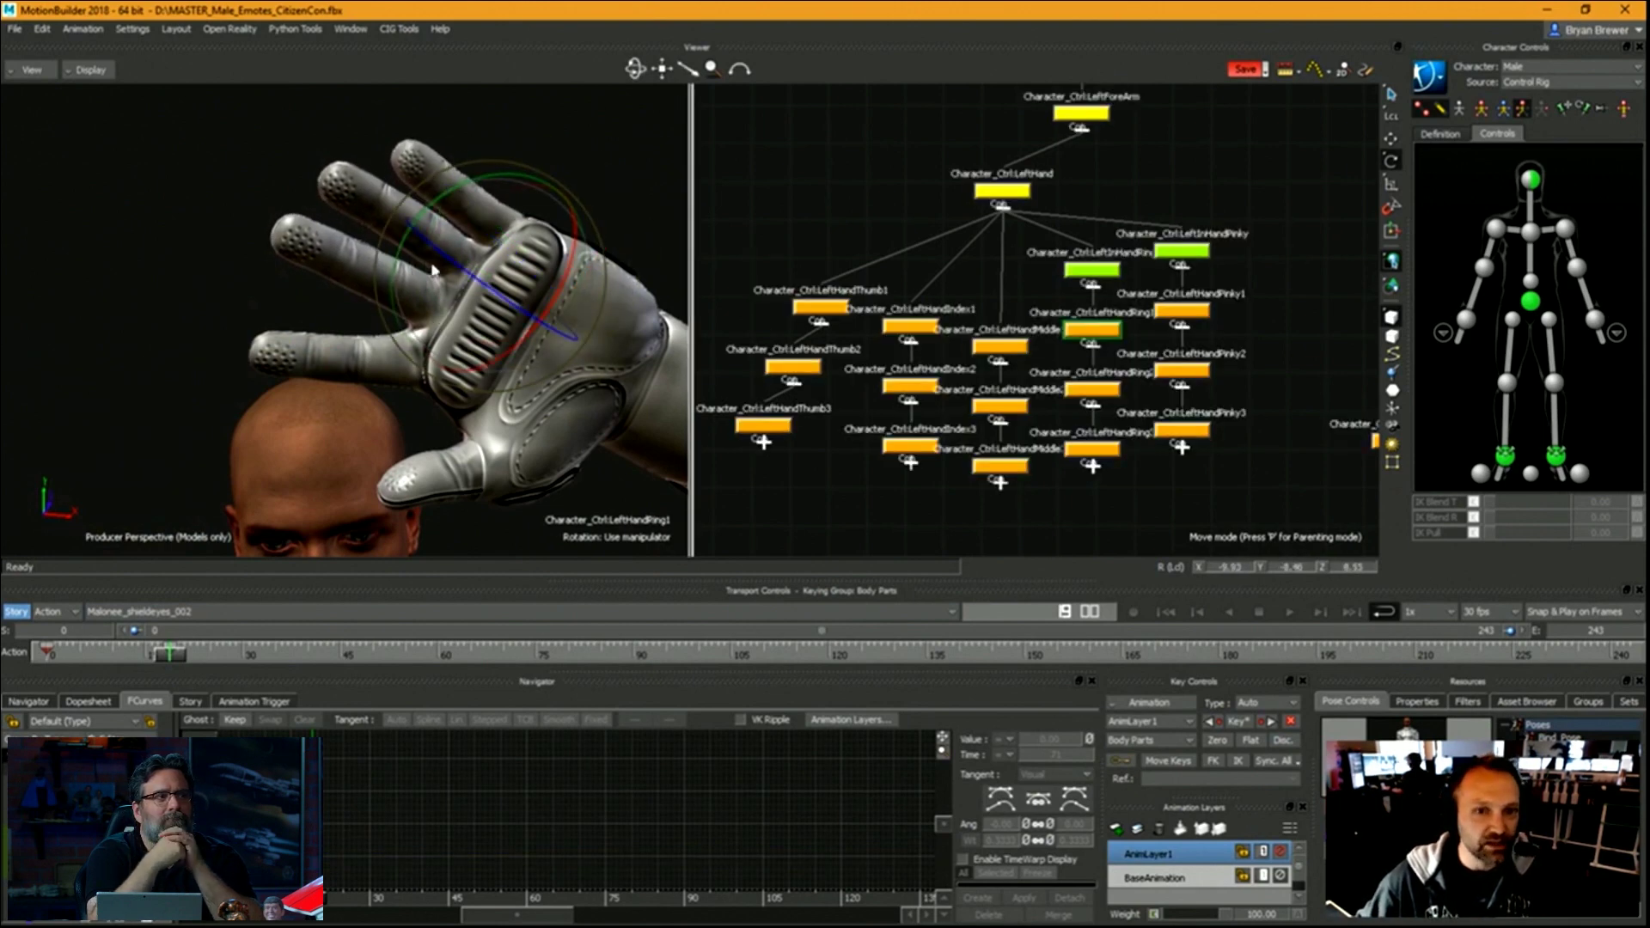
left_click(440, 304)
left_click_drag(372, 317, 384, 298)
left_click_drag(539, 327, 495, 384, "ctrl+shift")
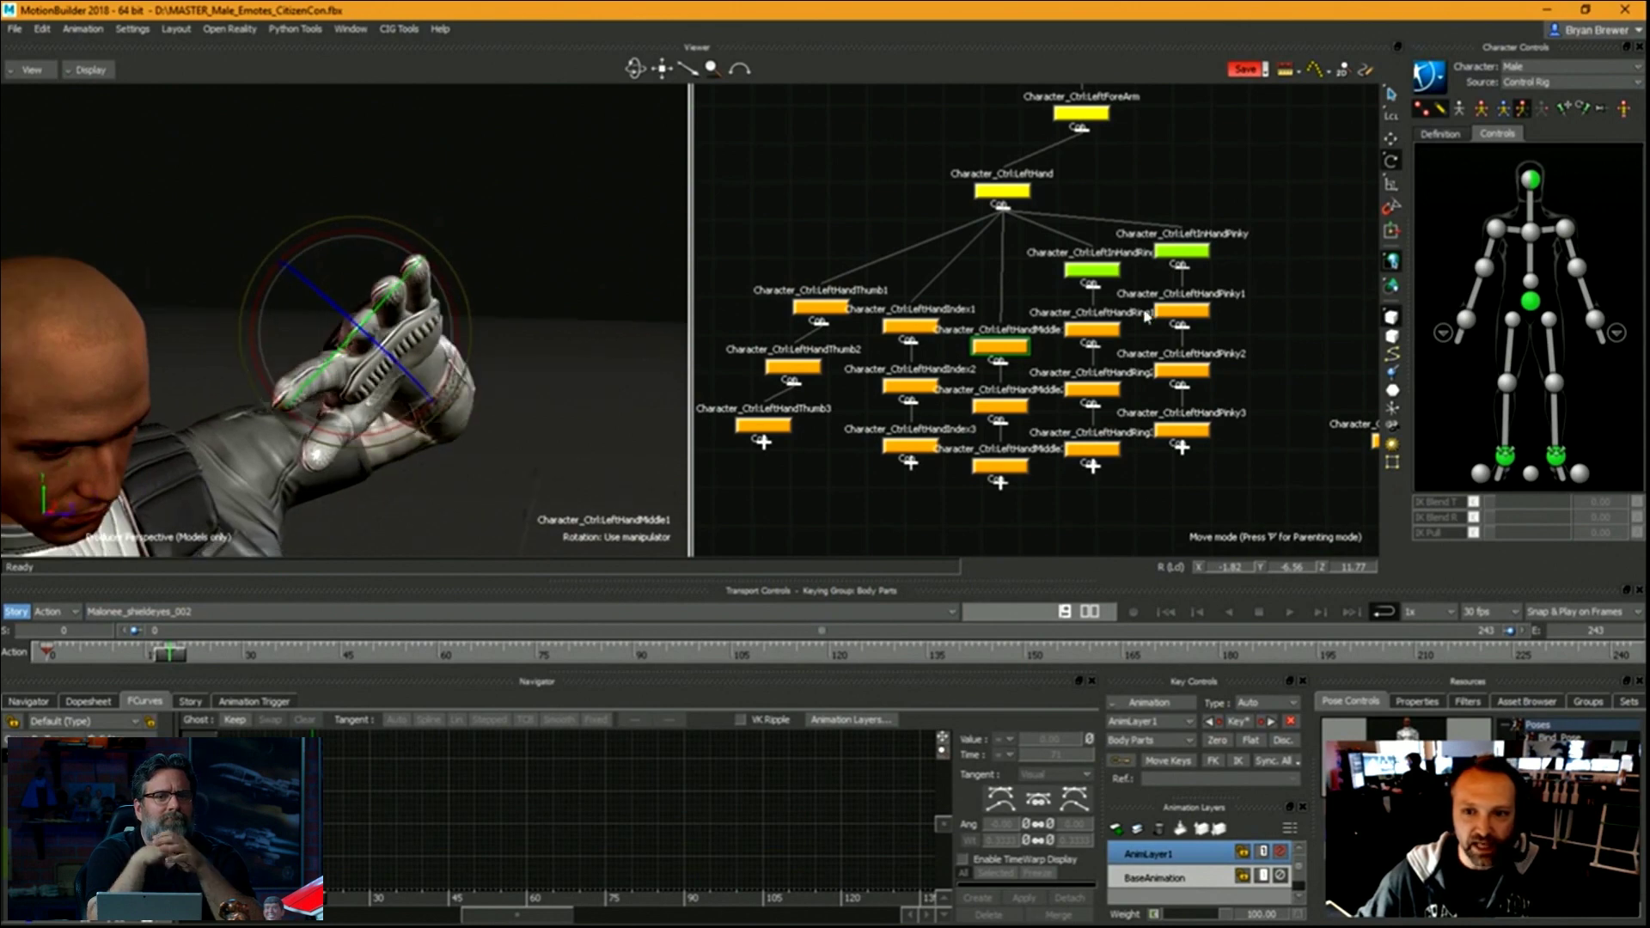
left_click(1091, 330)
left_click_drag(415, 337, 464, 292)
left_click(465, 359)
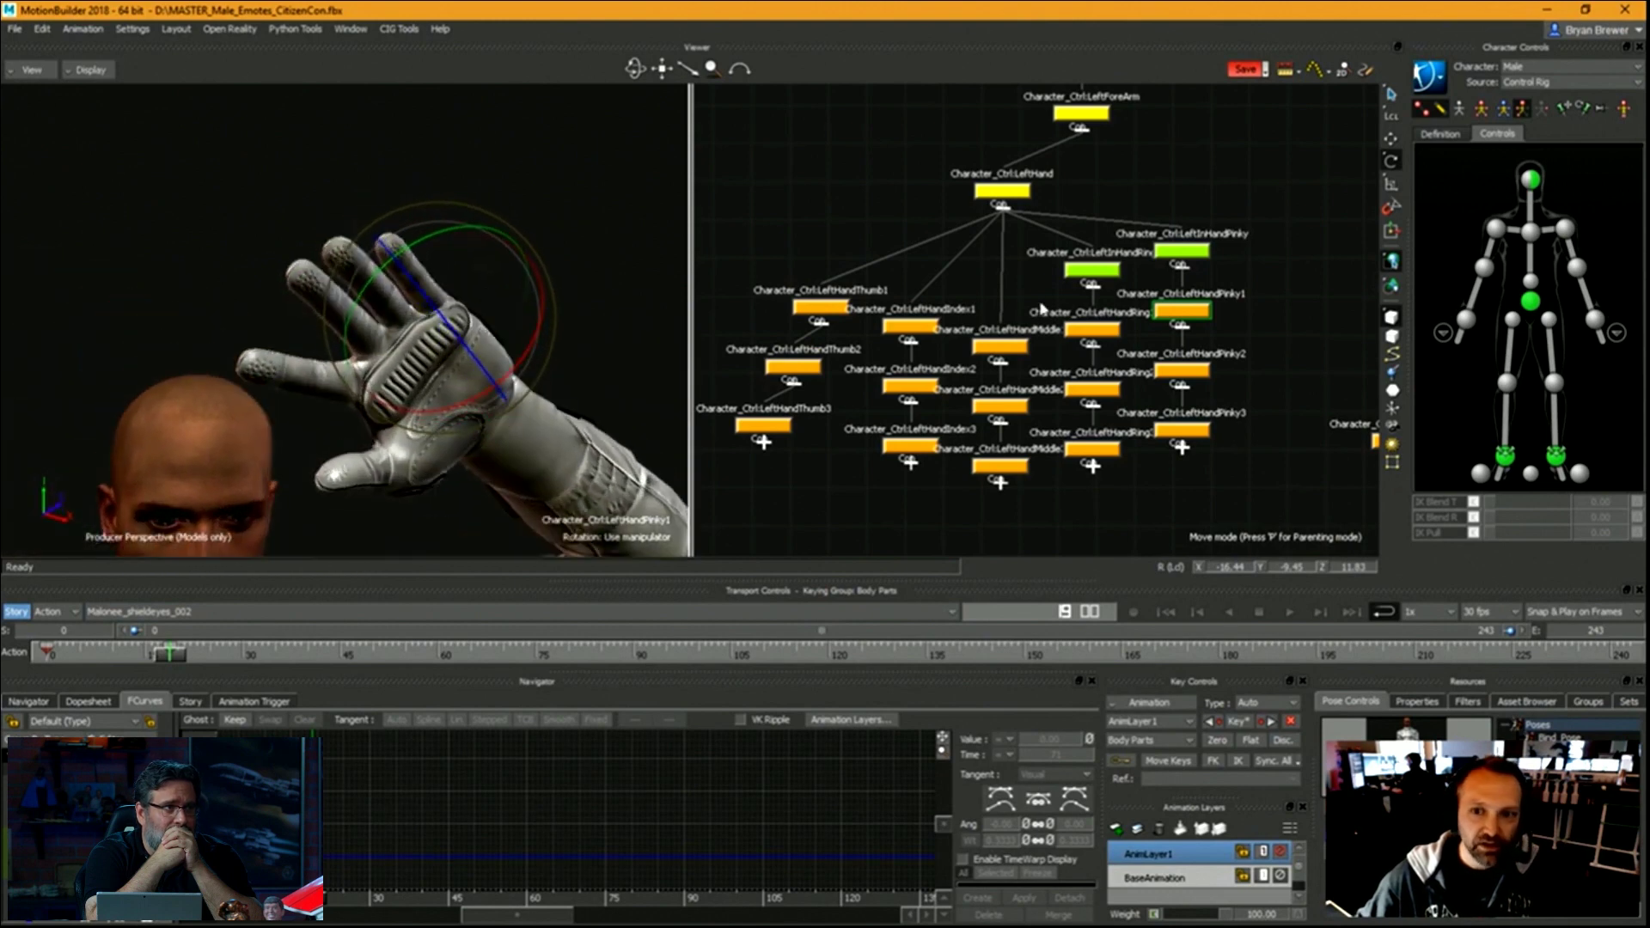
Spread the left pinky away from the ring finger at its base joint, and adjust the middle and ring base joints.
left_click_drag(1105, 302, 1011, 366)
left_click_drag(326, 274, 297, 344, "ctrl+shift")
left_click(329, 300)
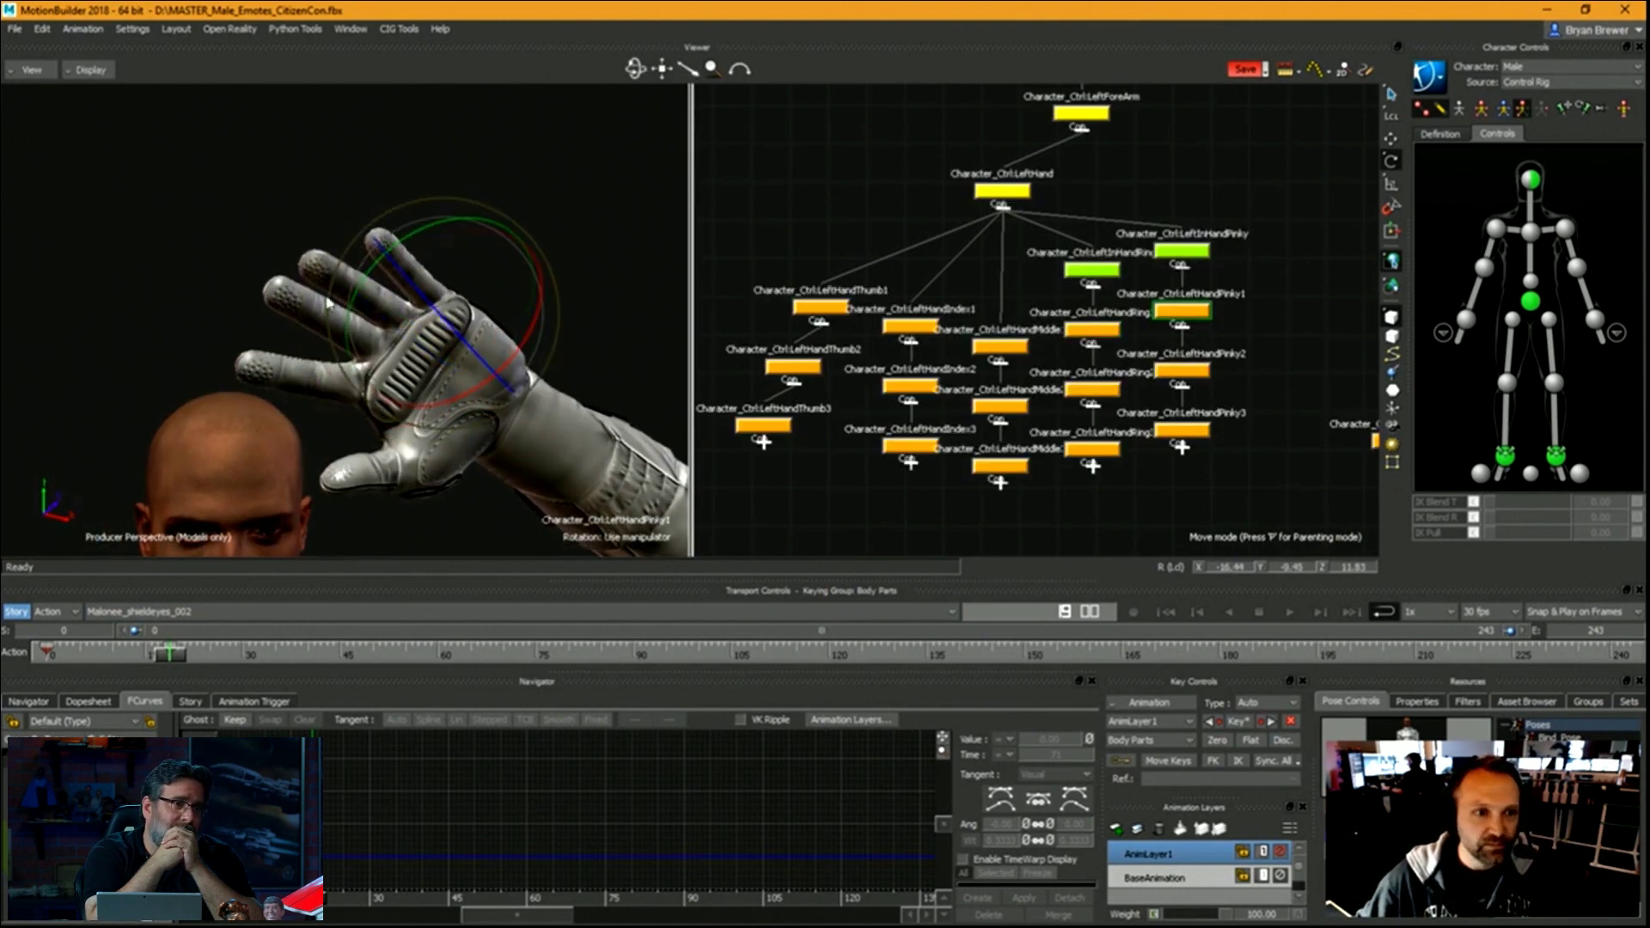
left_click_drag(371, 281, 394, 273)
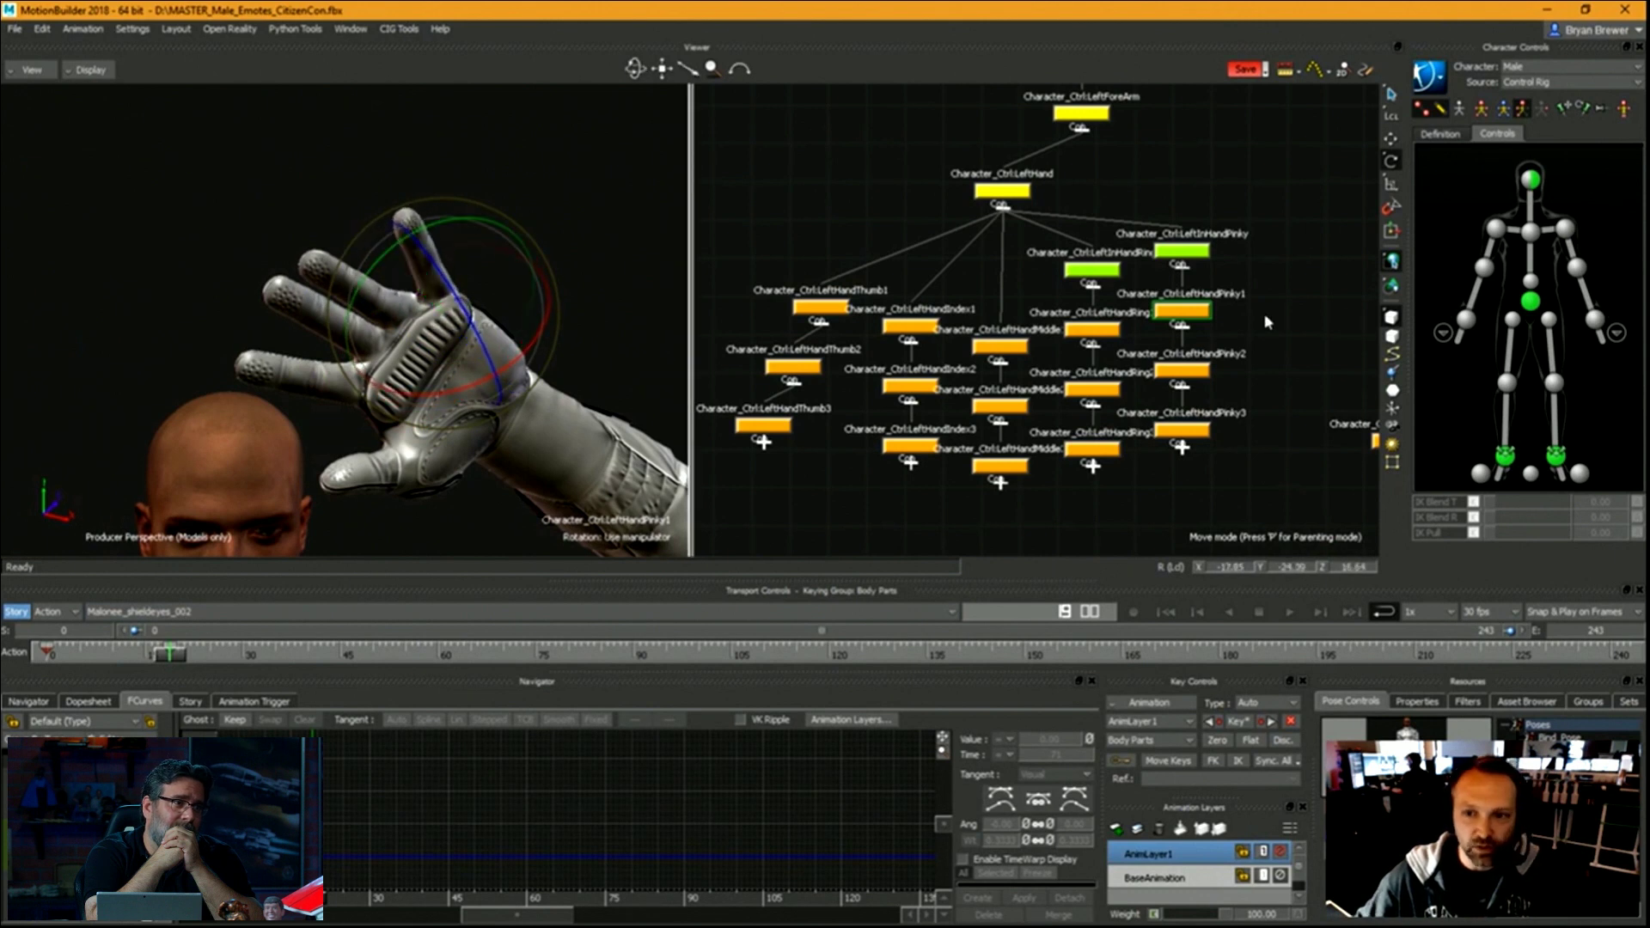
left_click_drag(1093, 306, 992, 351)
left_click_drag(368, 260, 559, 417)
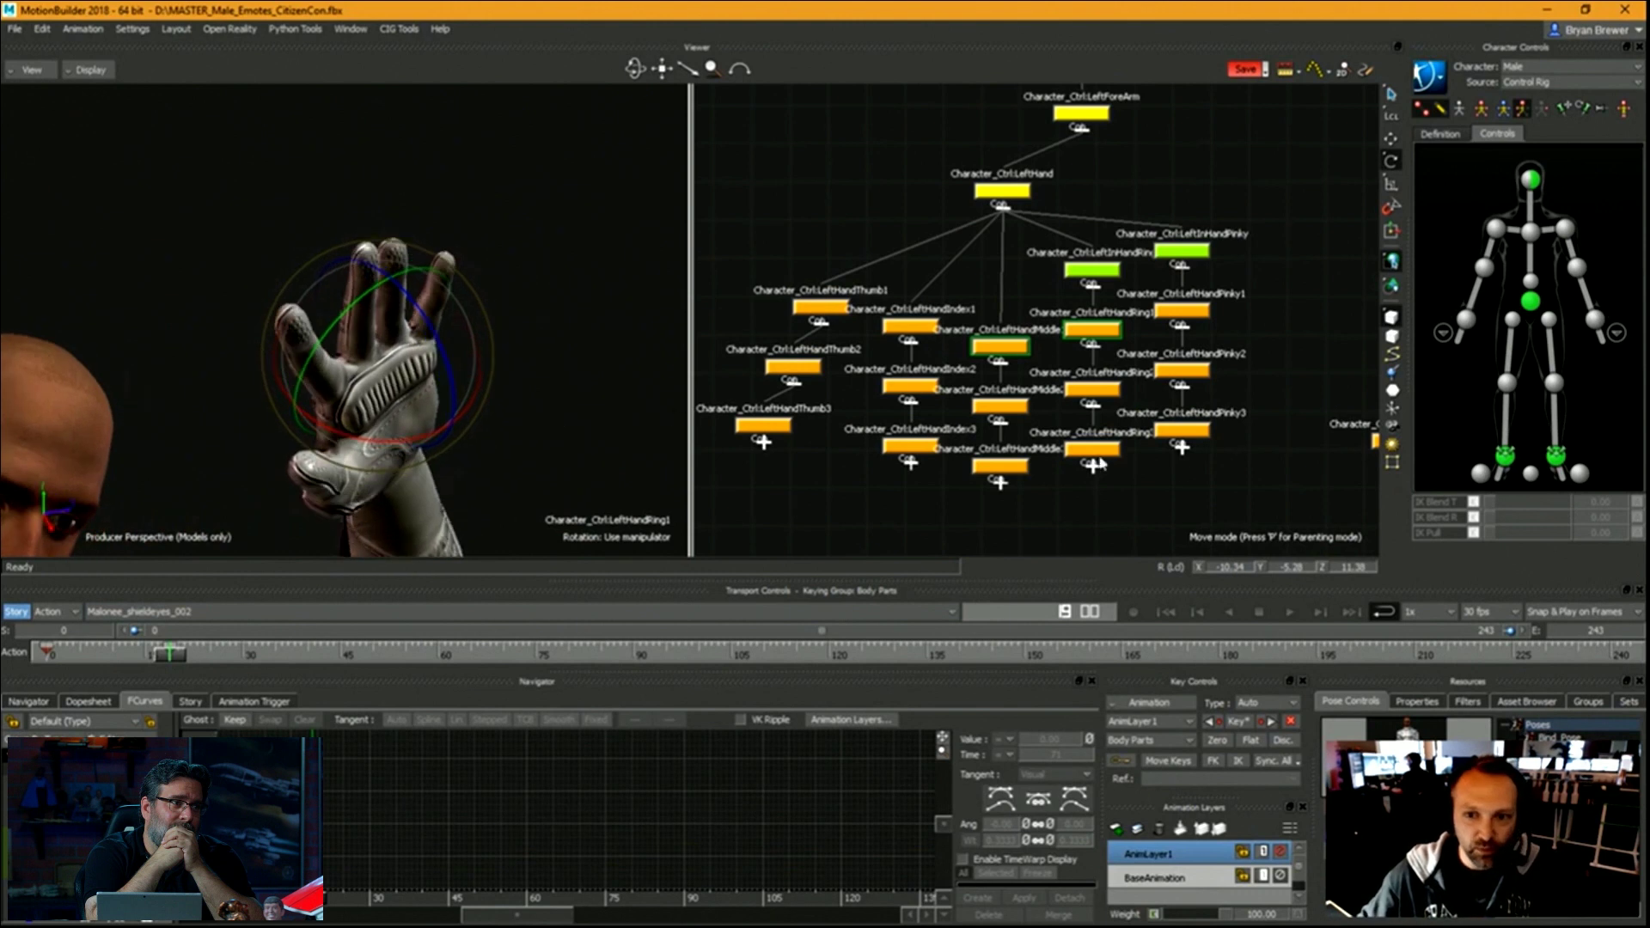
Try to curl all joints of the left middle and ring fingers together, and undo the rotation.
left_click_drag(1115, 486, 995, 340)
left_click_drag(507, 368, 486, 347, "ctrl+shift")
middle_click_drag(488, 348, 486, 274)
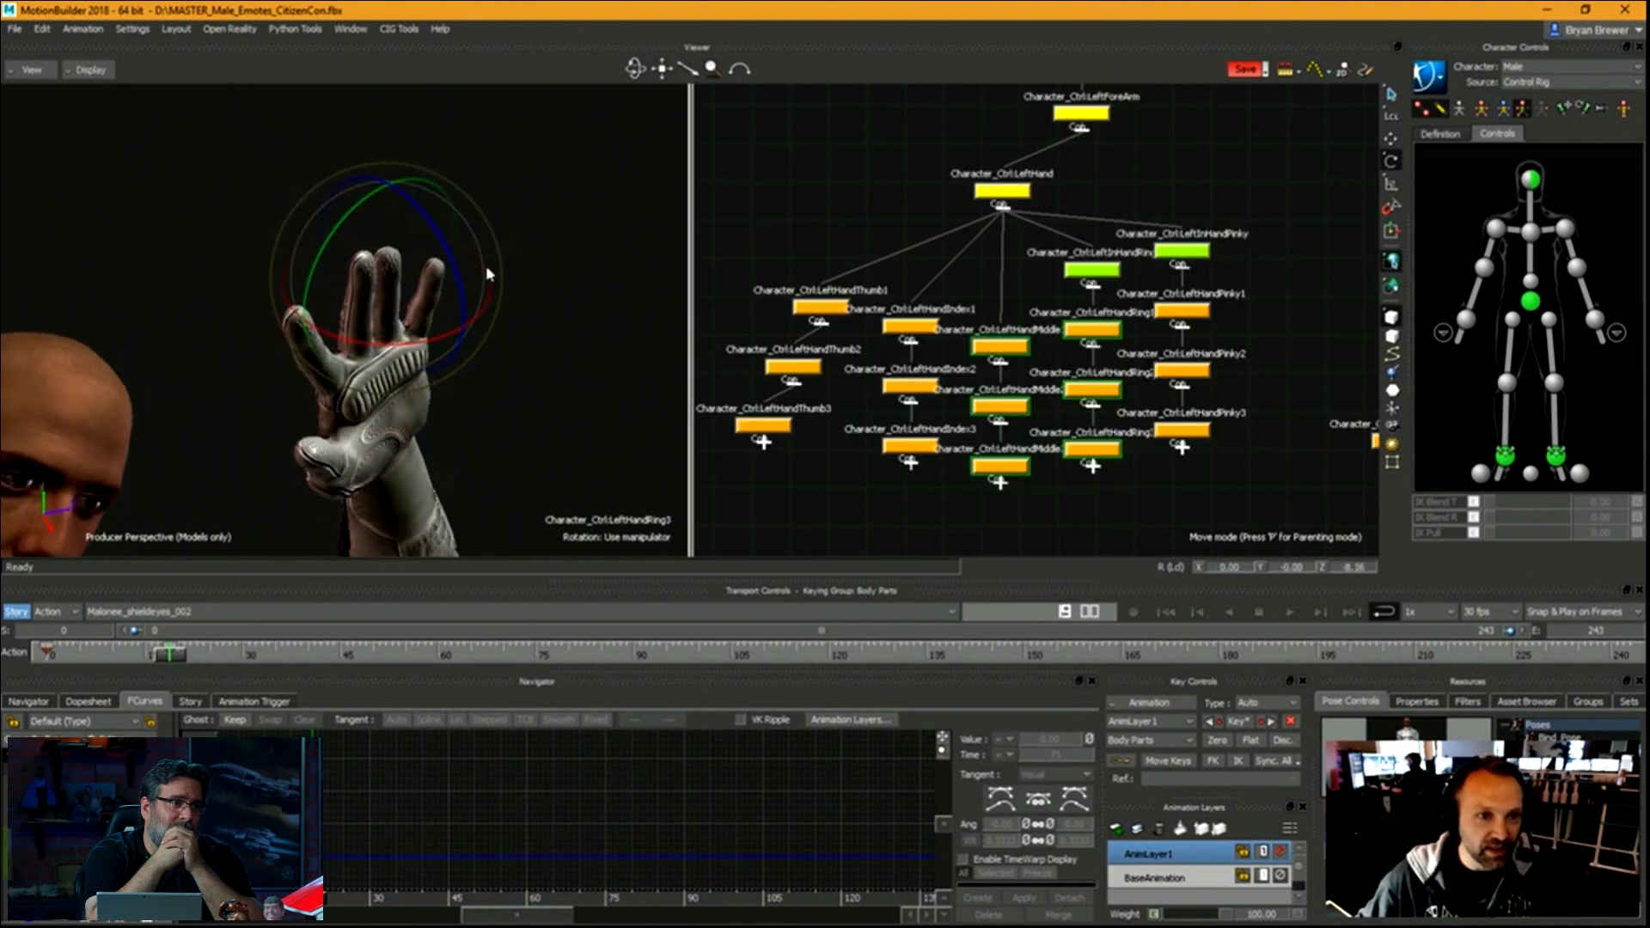
left_click_drag(457, 282, 482, 327)
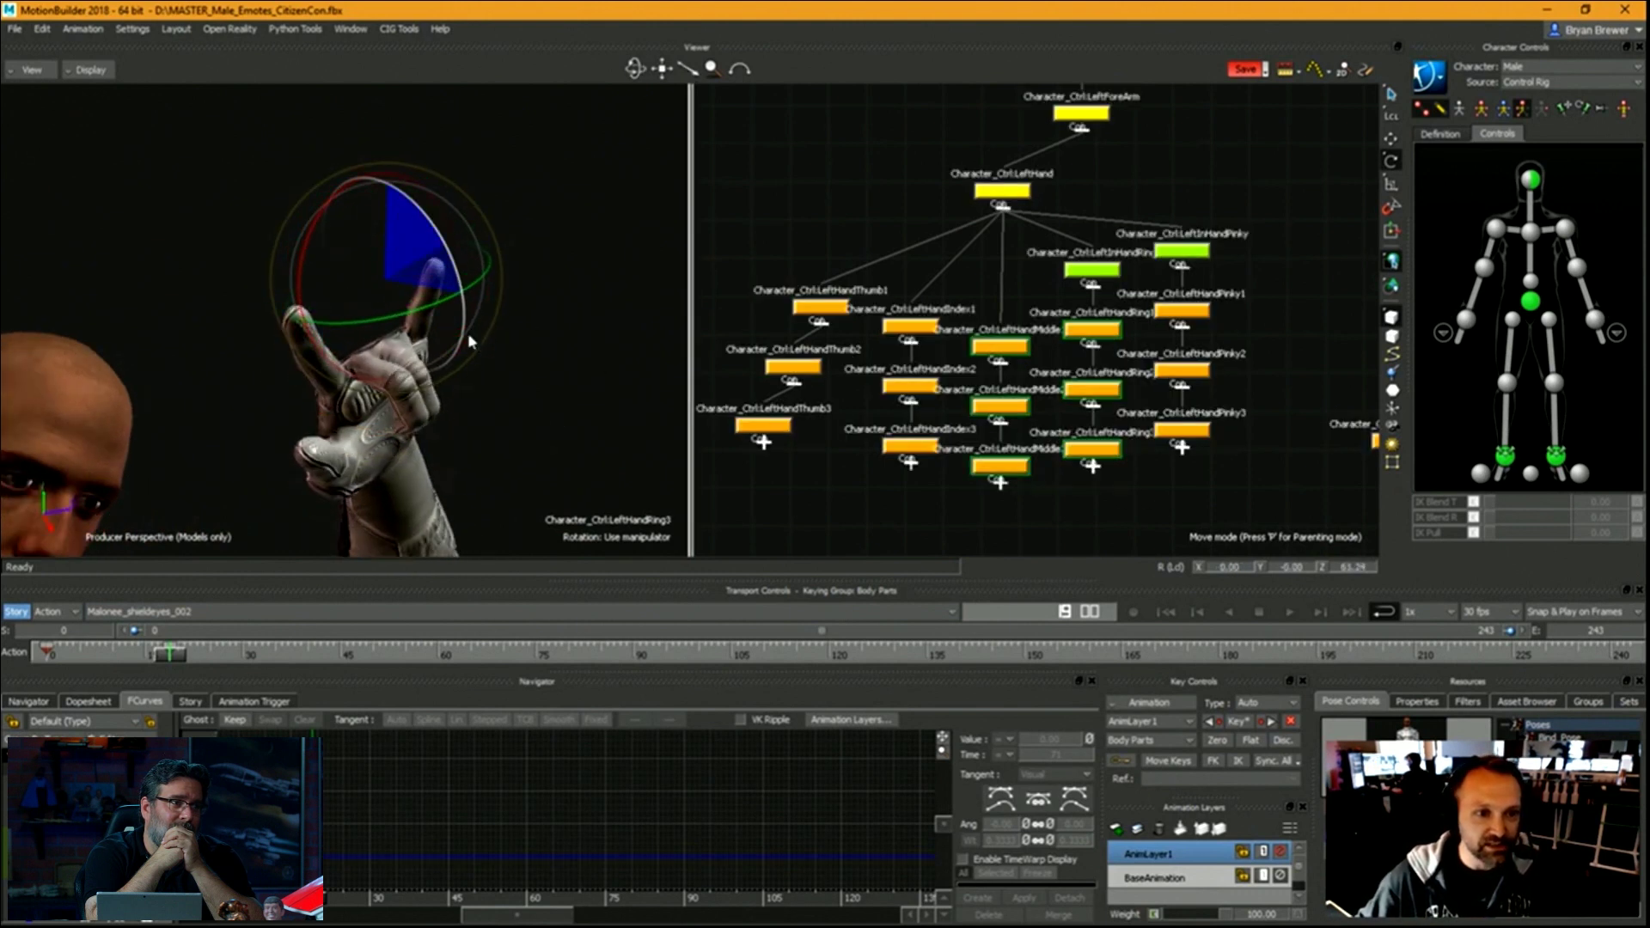
middle_click_drag(481, 327, 399, 361)
left_click_drag(398, 360, 480, 389, "ctrl+shift")
key("ctrl+a")
key("ctrl+a")
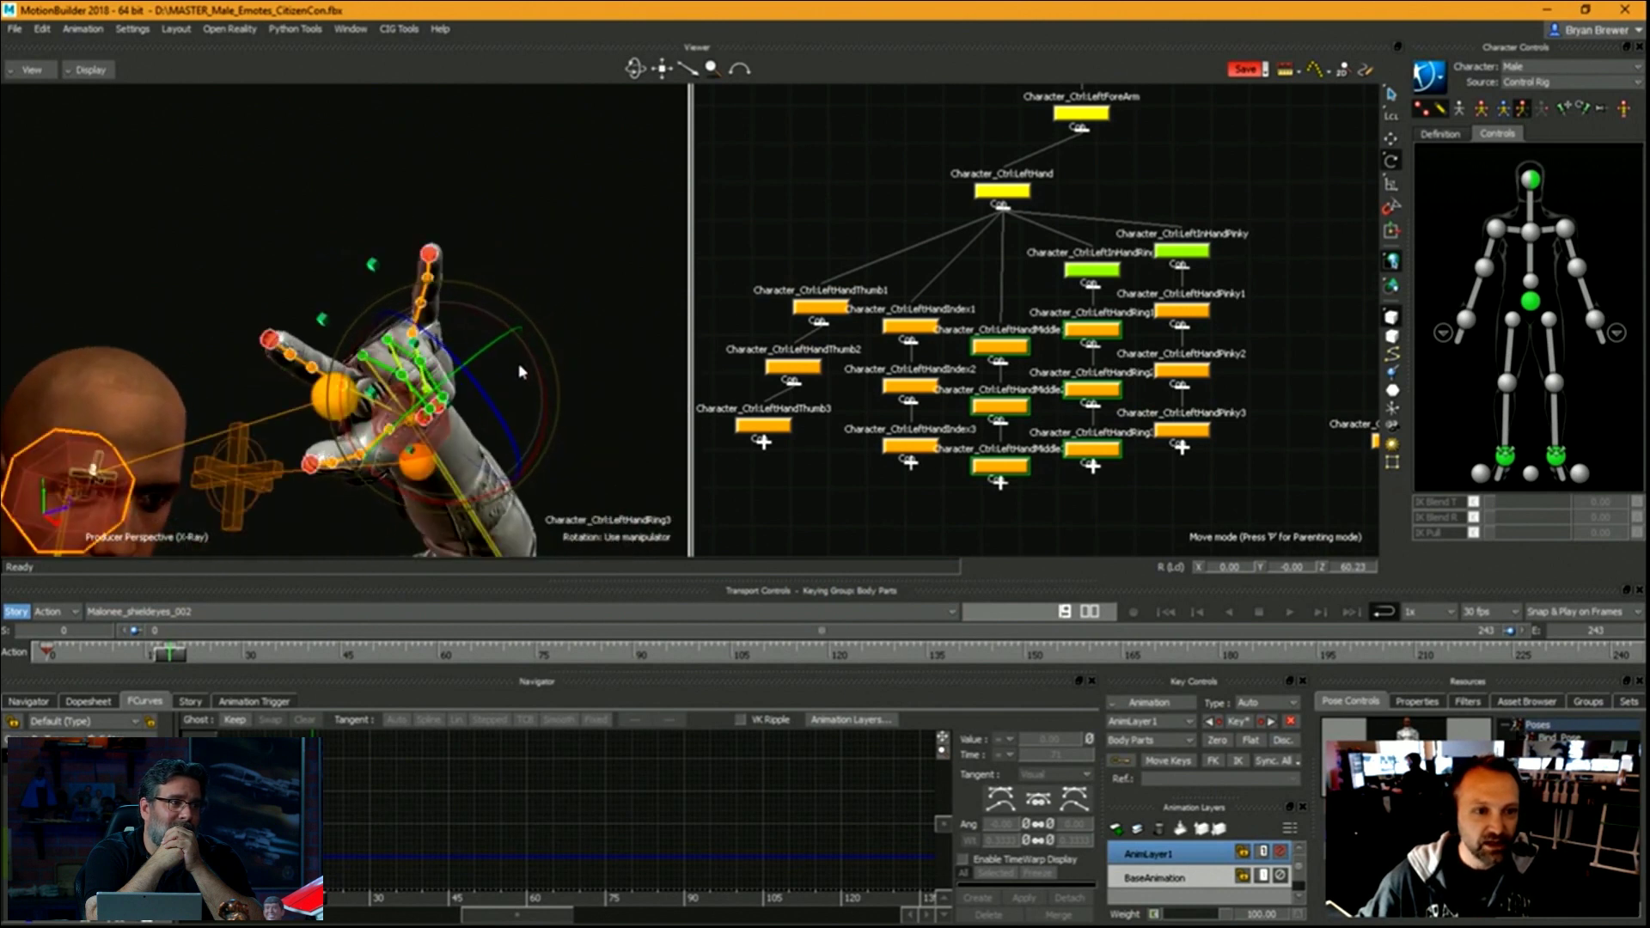
key("ctrl+a")
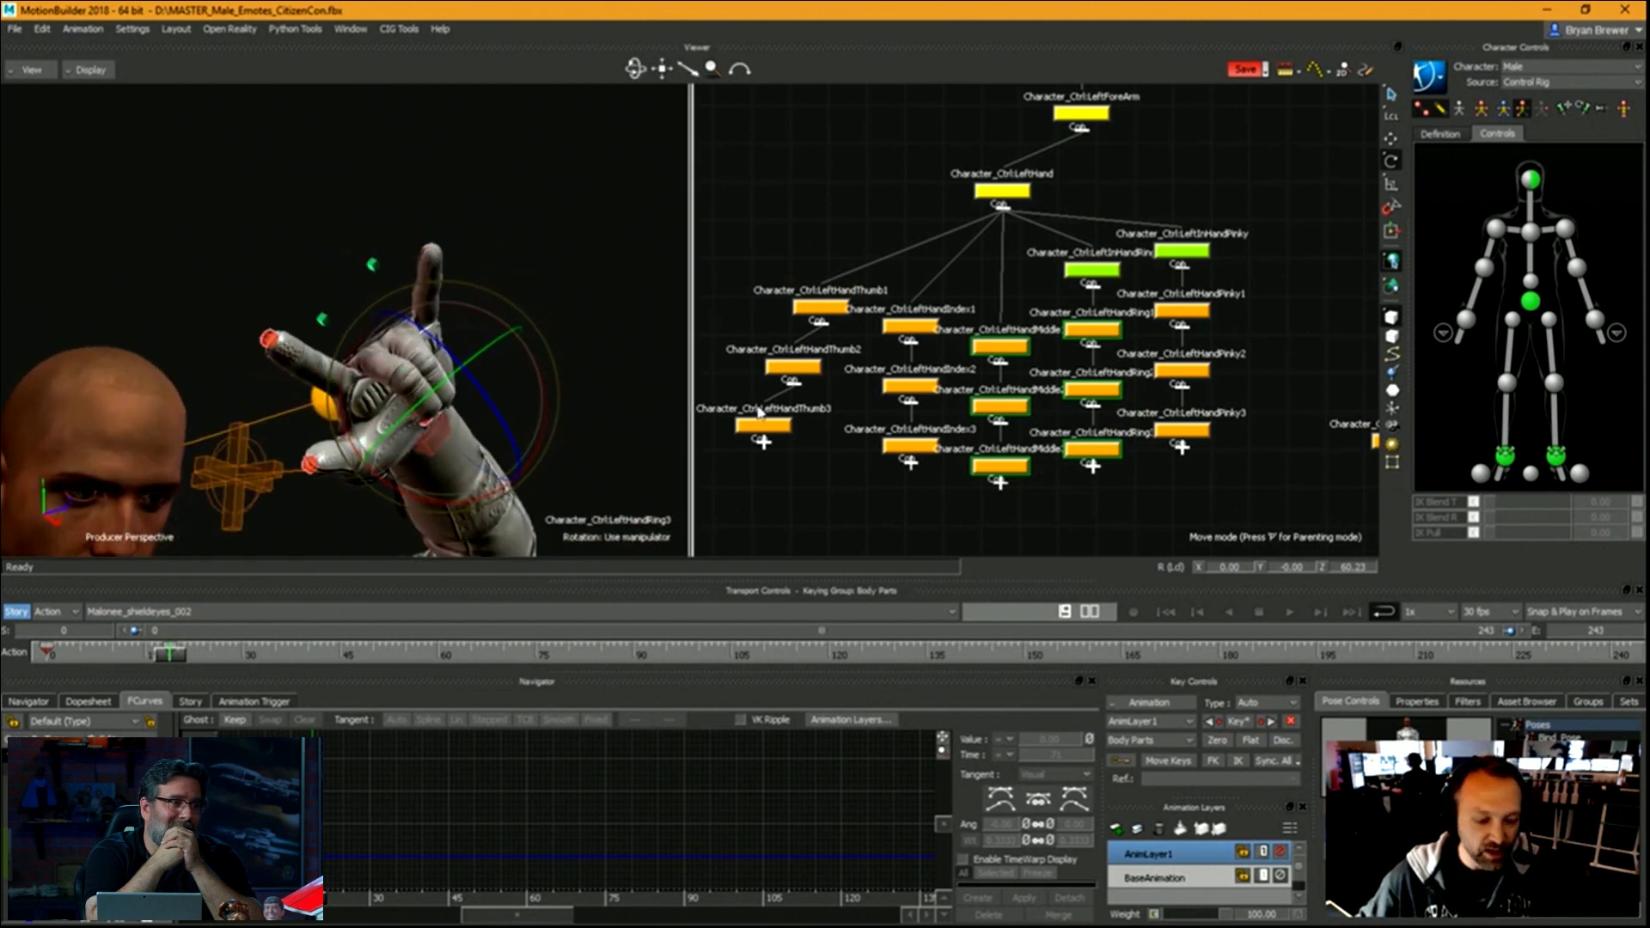
key("ctrl+z")
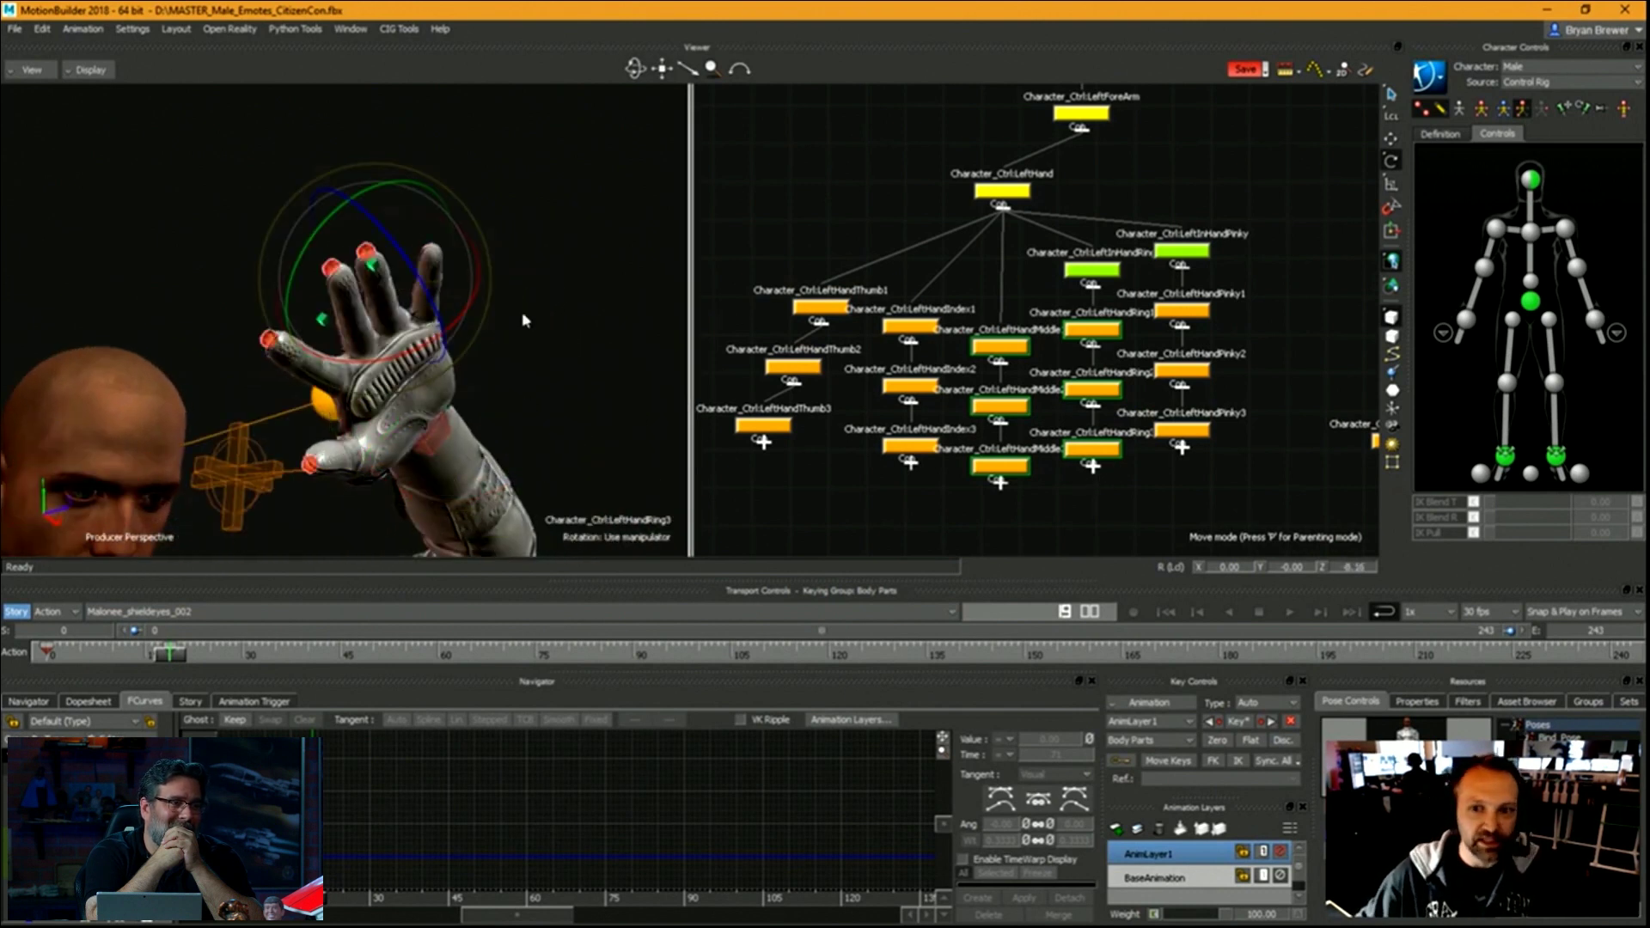
Adjust the base joint rotations of the left ring and middle fingers individually.
left_click_drag(1109, 303, 1004, 369)
left_click_drag(327, 343, 405, 260, "ctrl+shift")
left_click(1110, 326)
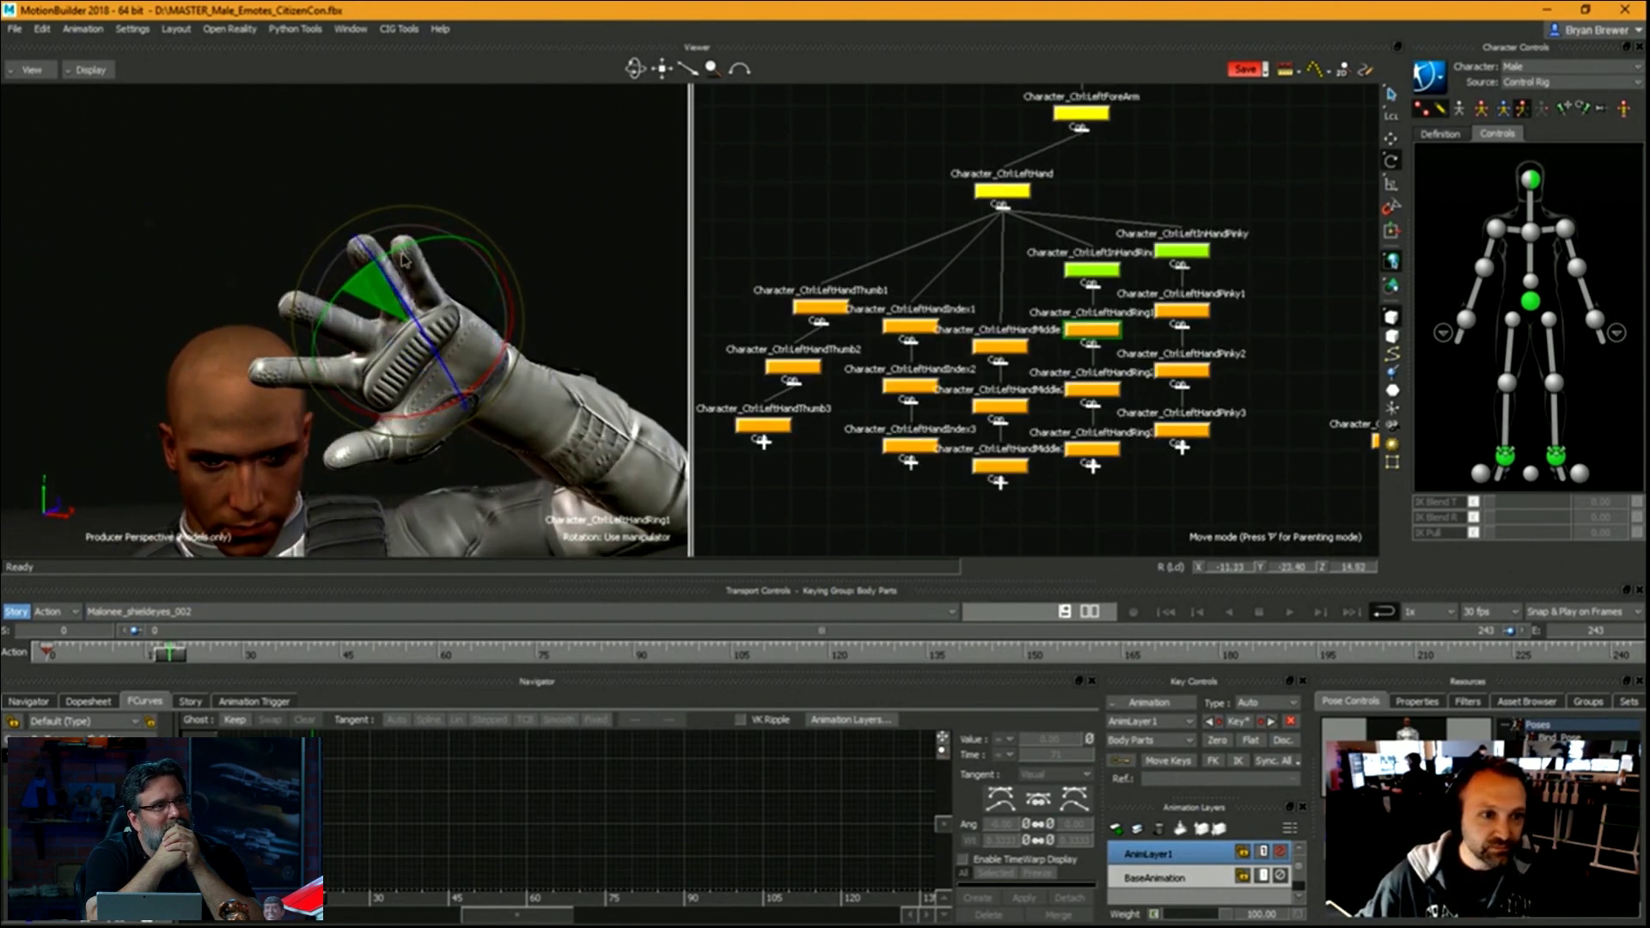
left_click(1001, 339)
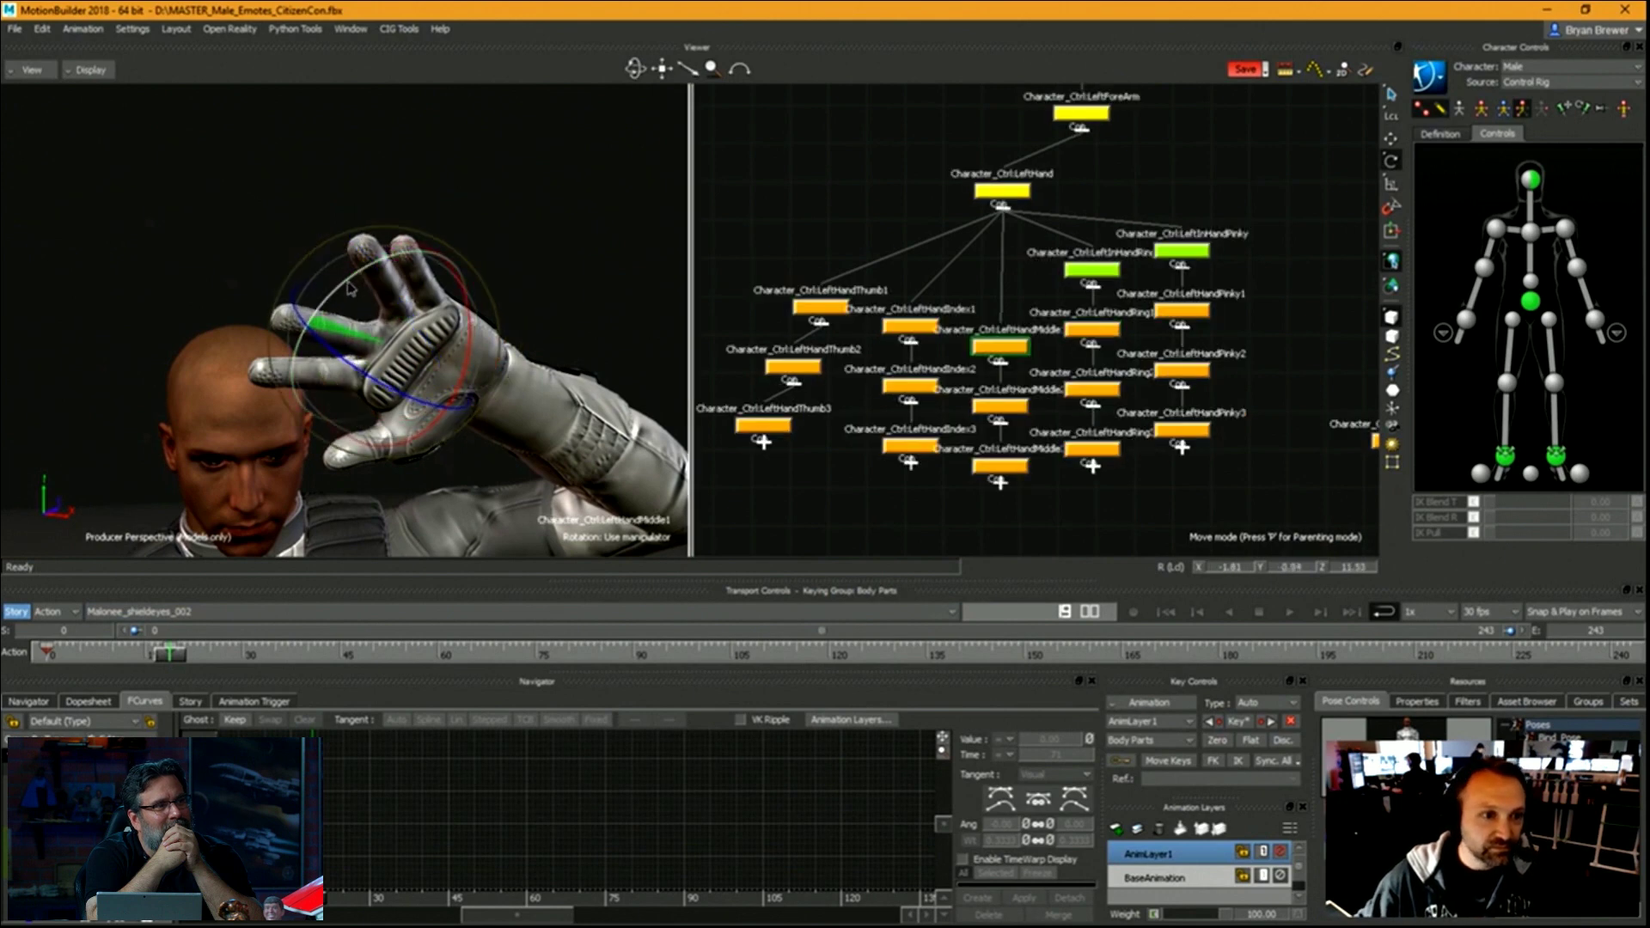
left_click_drag(342, 291, 347, 287)
left_click_drag(455, 292, 549, 300, "ctrl+shift")
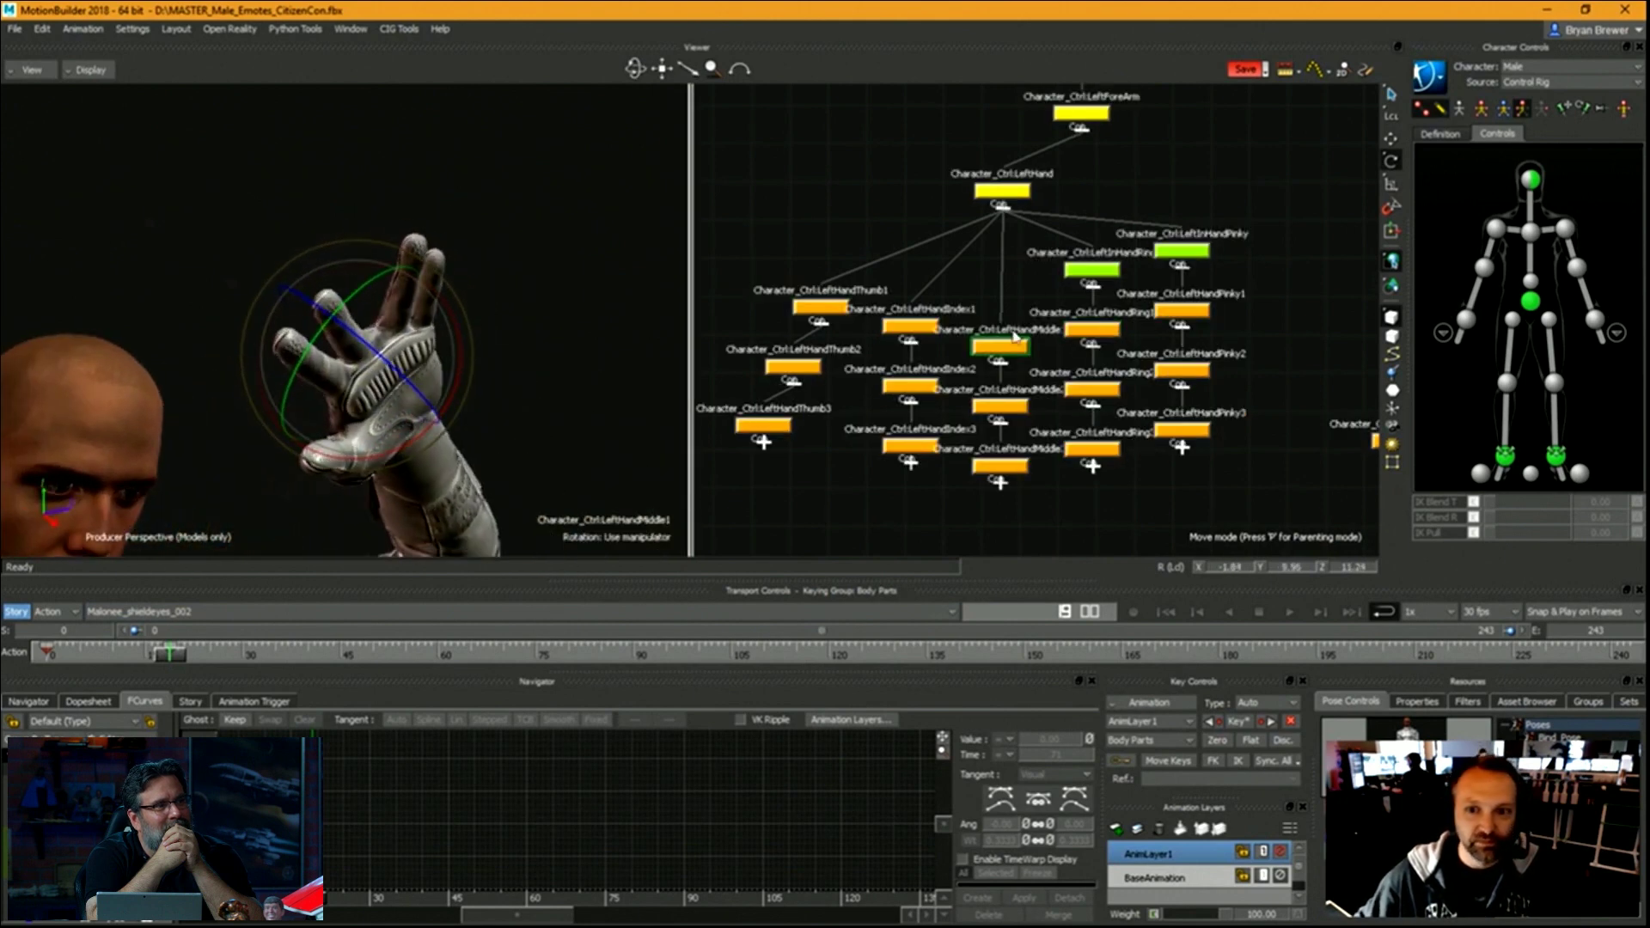
Rotate the left index finger's base joint slightly, and adjust the middle finger's base joint to even out the finger spread.
left_click(920, 324)
left_click_drag(308, 327, 320, 324)
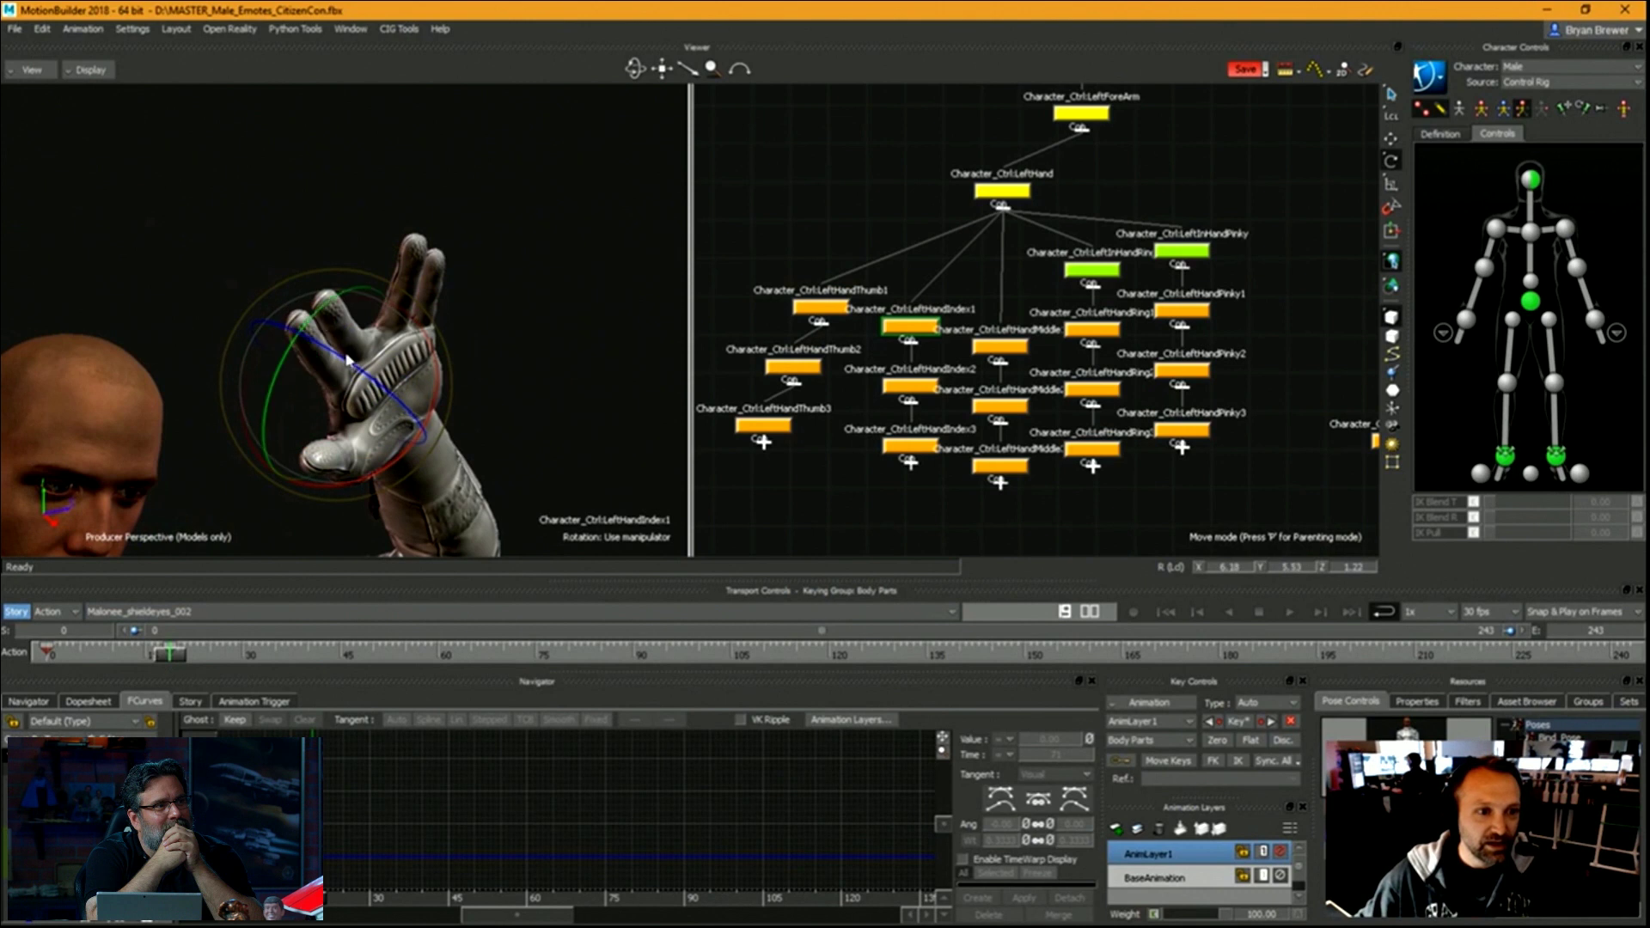
left_click_drag(435, 338, 599, 381, "ctrl+shift")
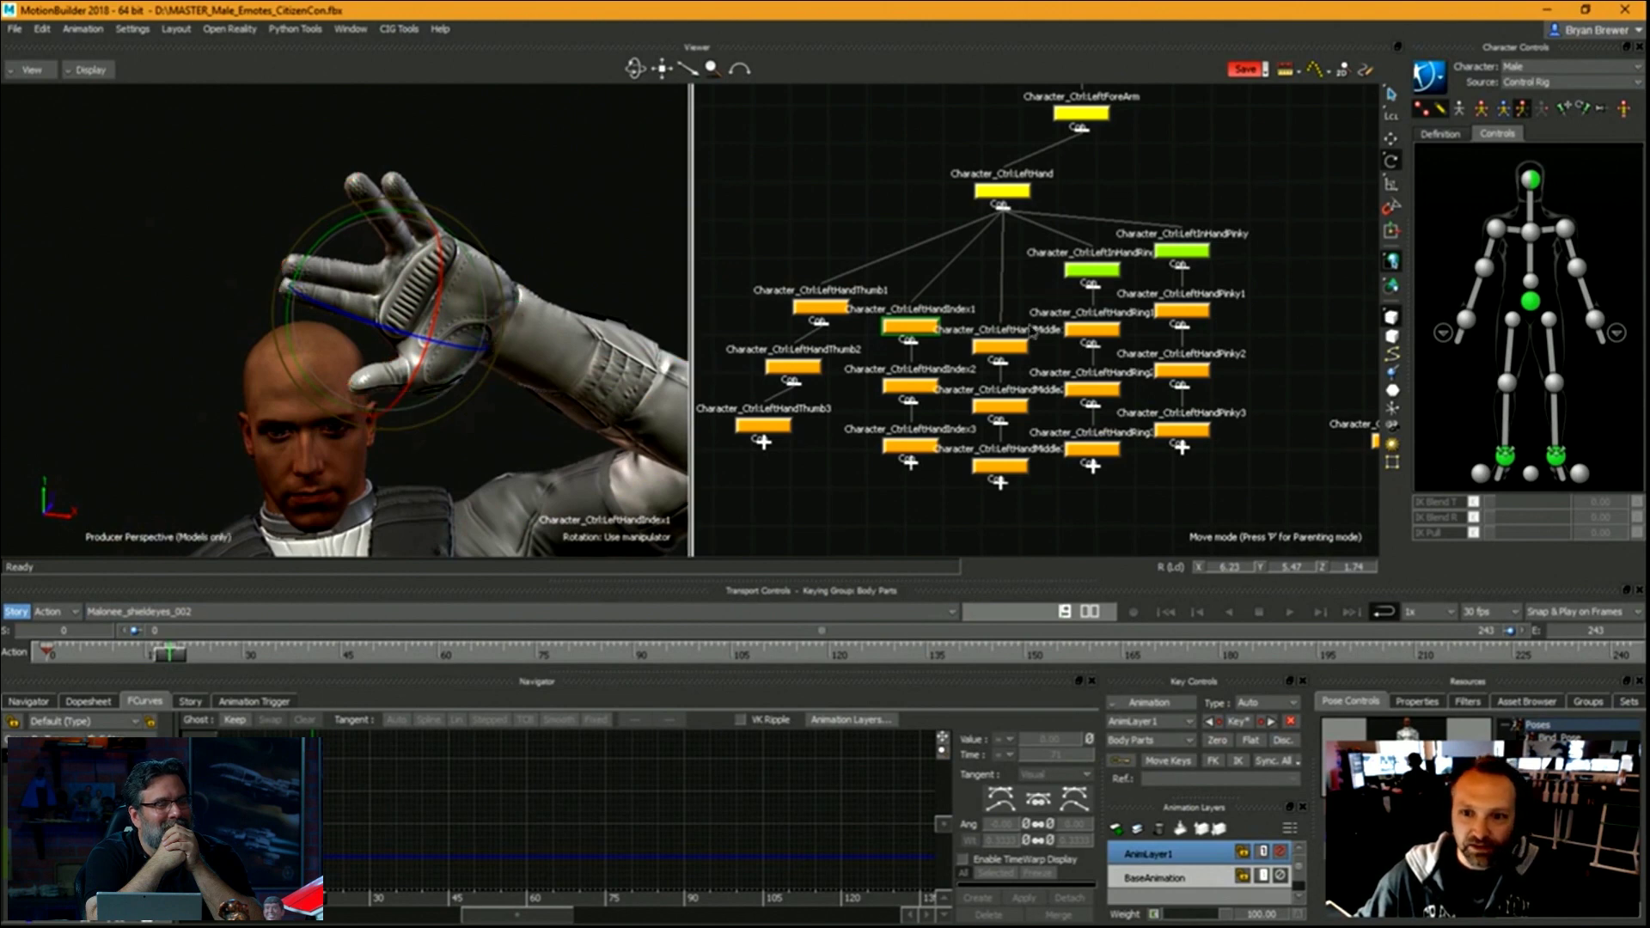
left_click(355, 279)
left_click_drag(355, 279, 367, 247)
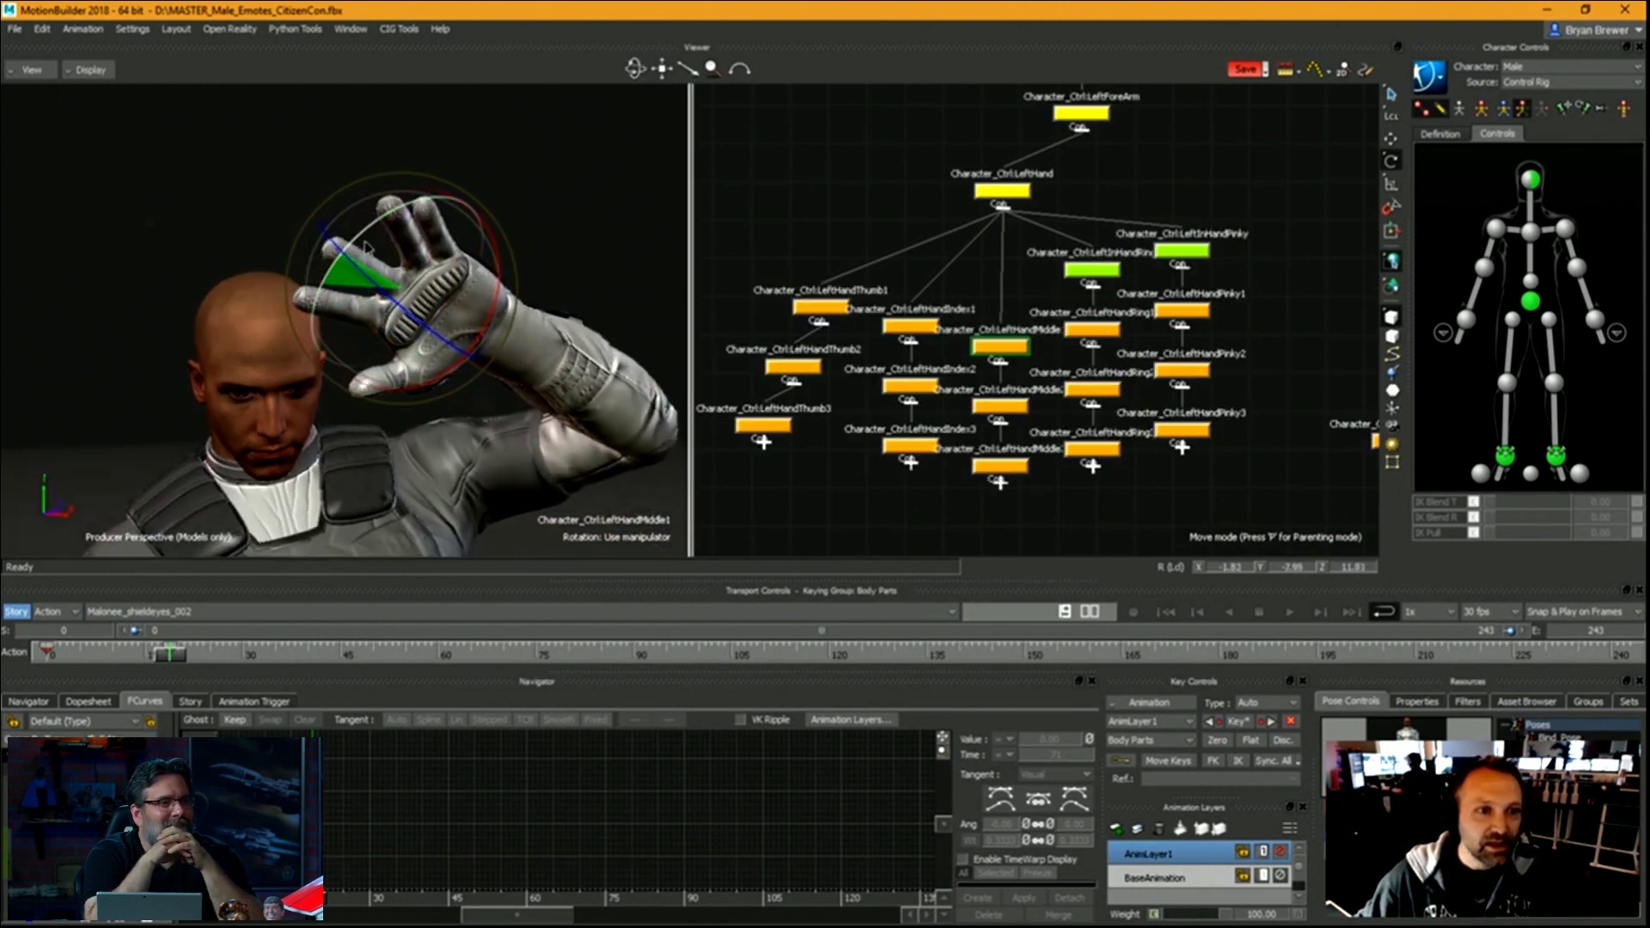
Rotate the left ring finger's base joint, and check the raised hand's pose with the wrist effector selected.
left_click(1079, 335)
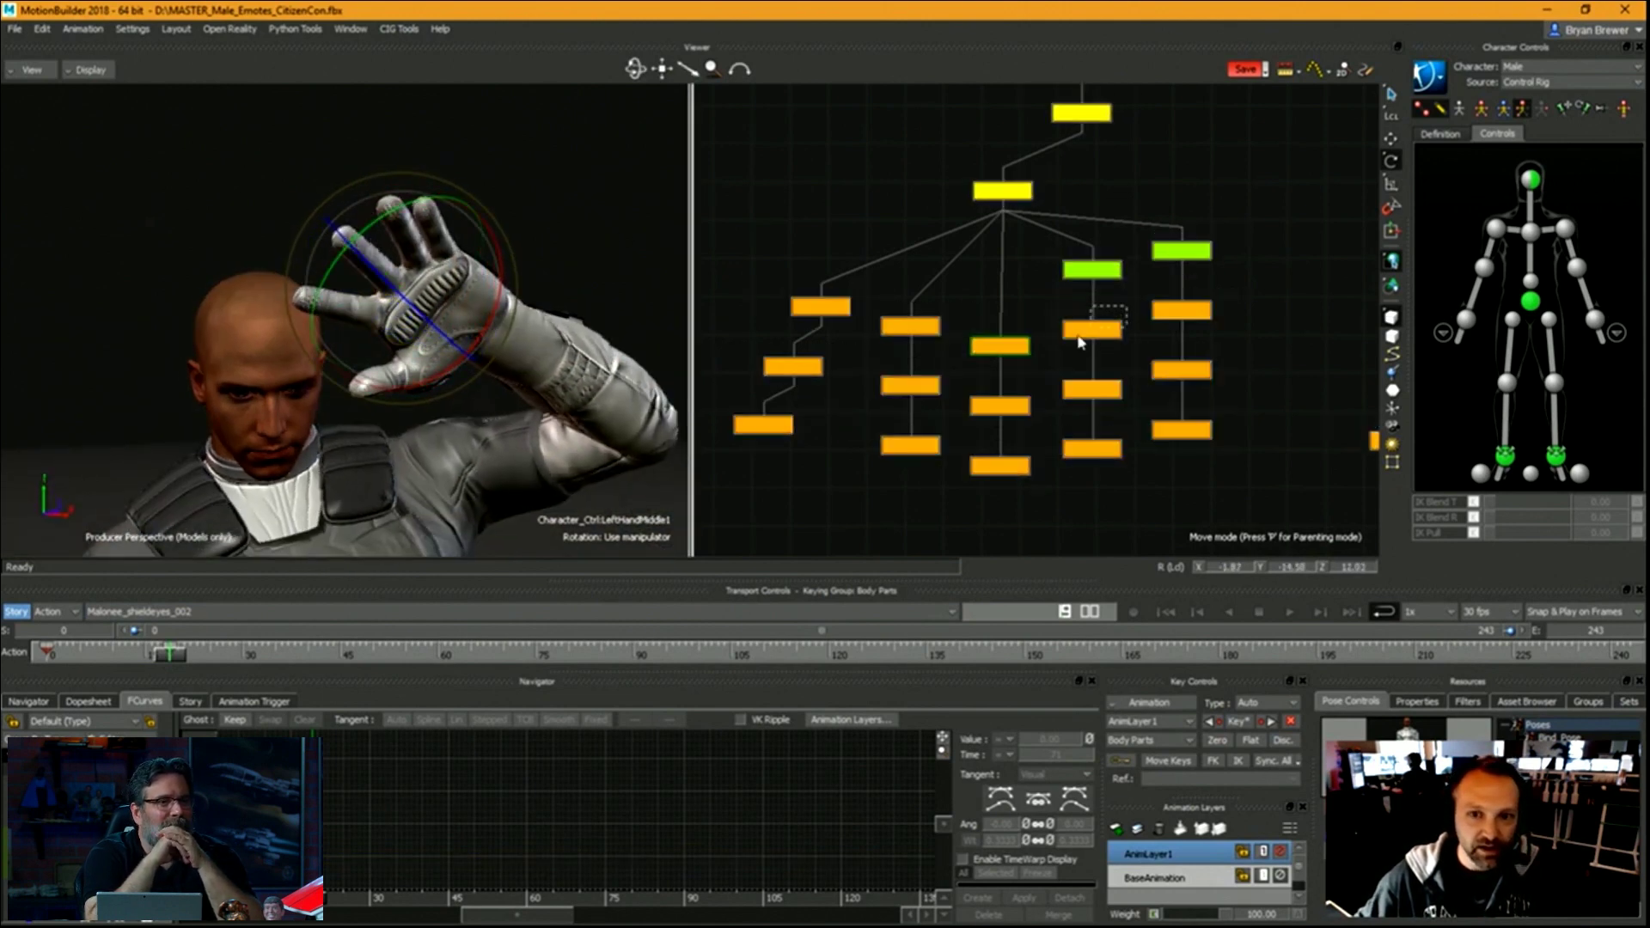
left_click_drag(387, 218, 447, 369)
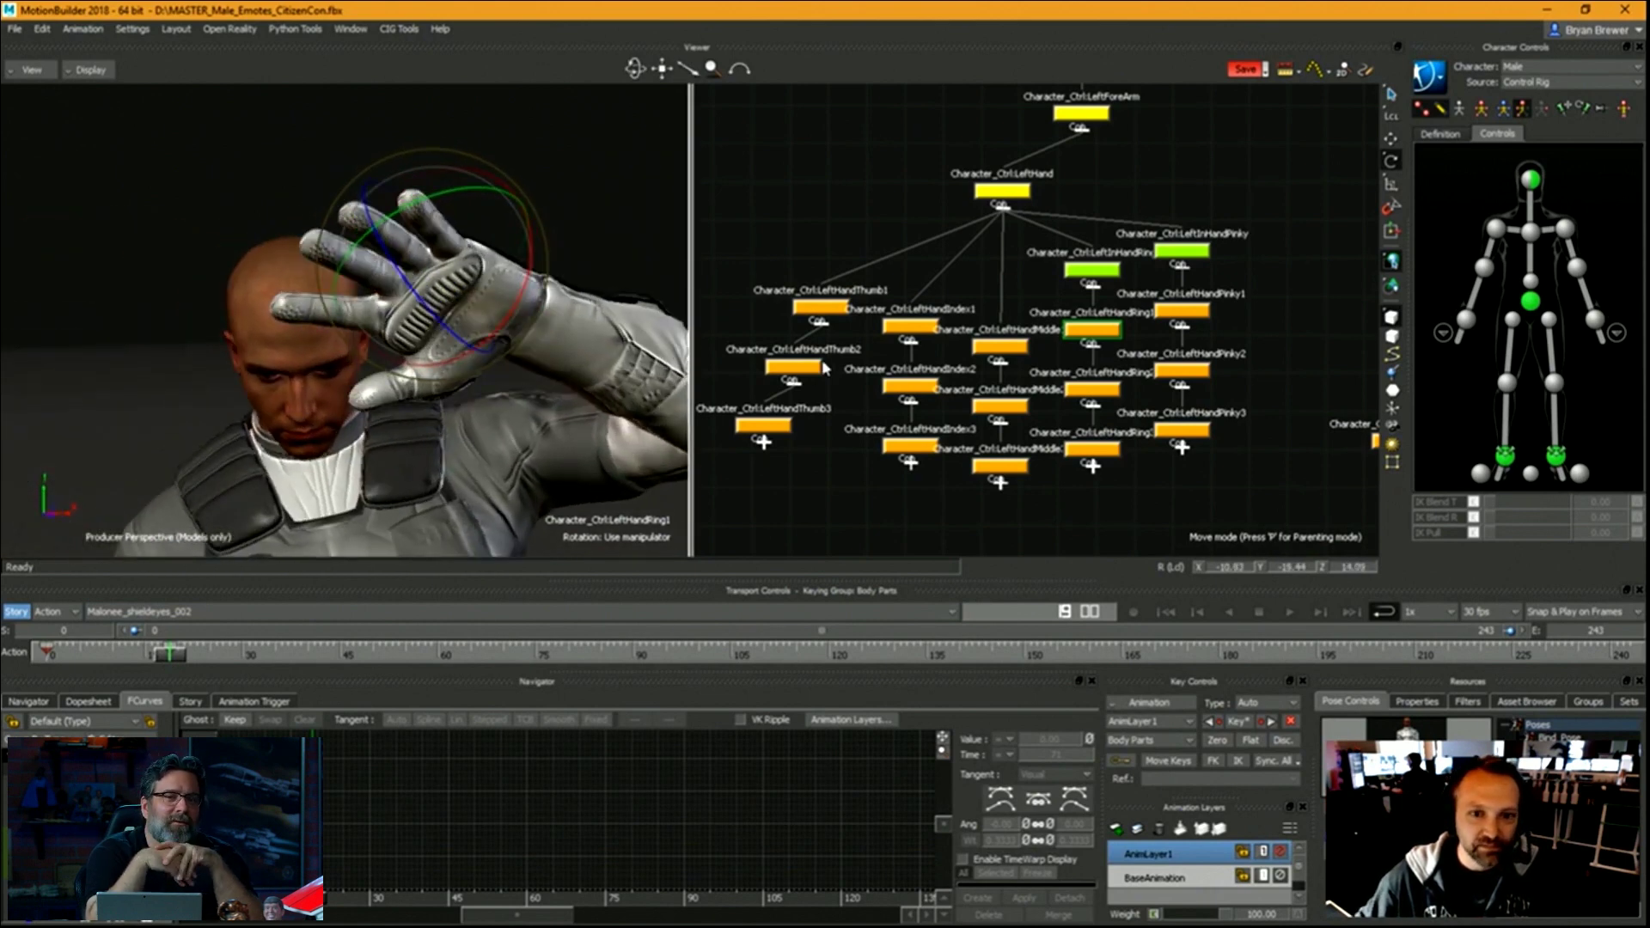
left_click_drag(822, 364, 749, 434)
left_click_drag(455, 386, 471, 340, "alt")
left_click_drag(547, 395, 696, 325)
left_click(1468, 320)
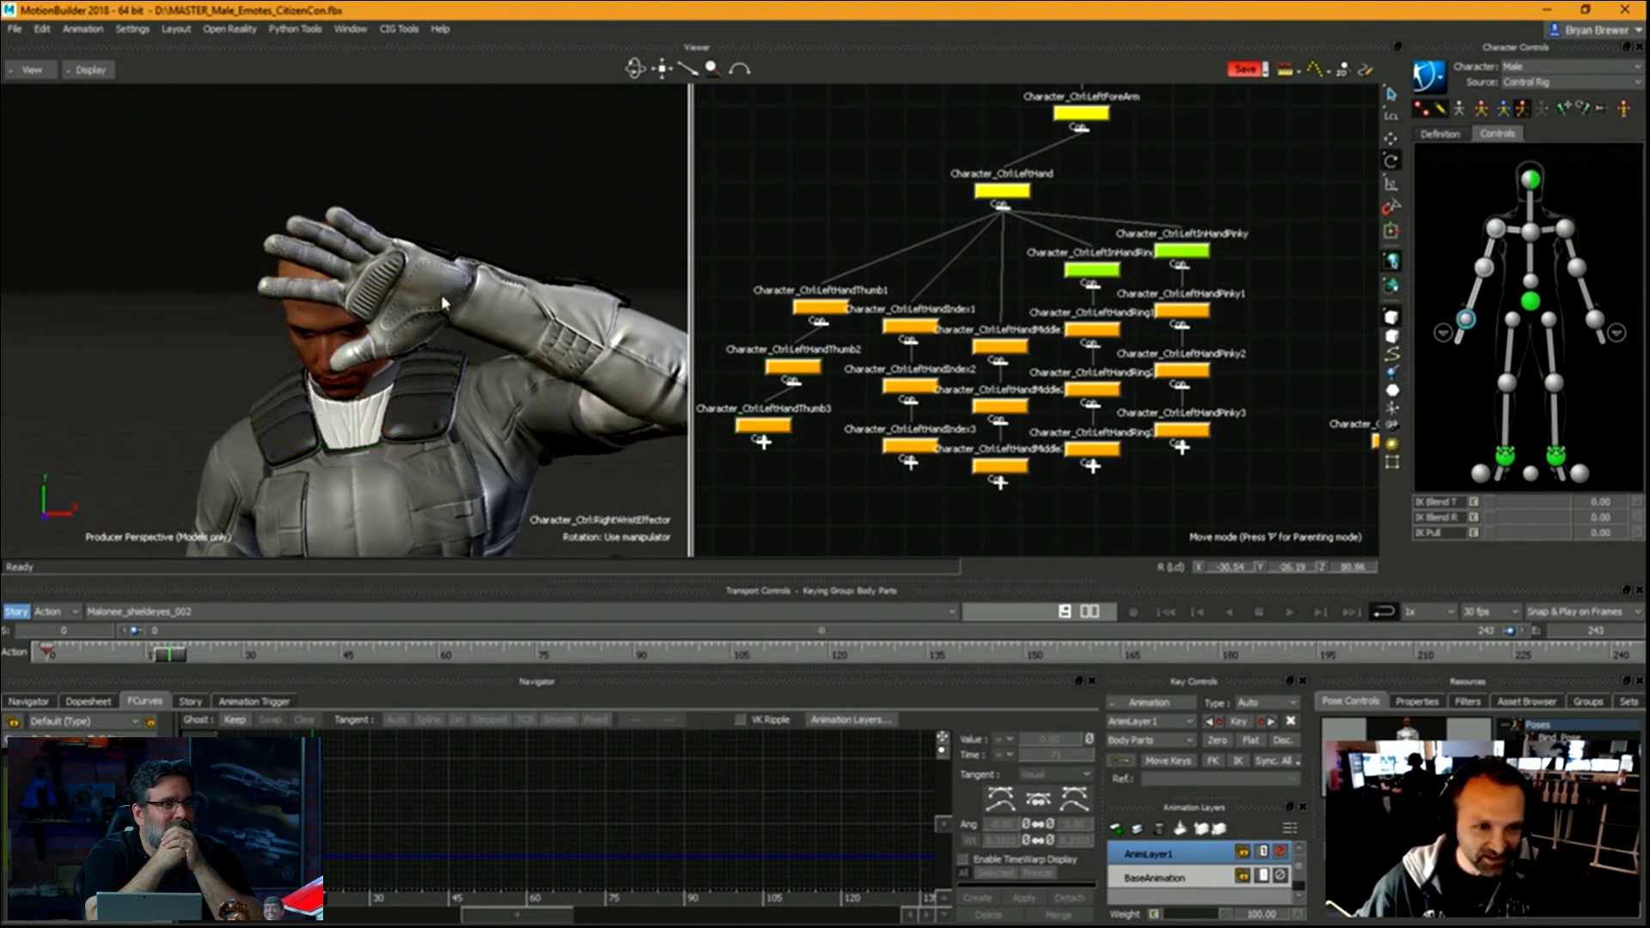
left_click_drag(446, 302, 406, 314)
left_click(1595, 321)
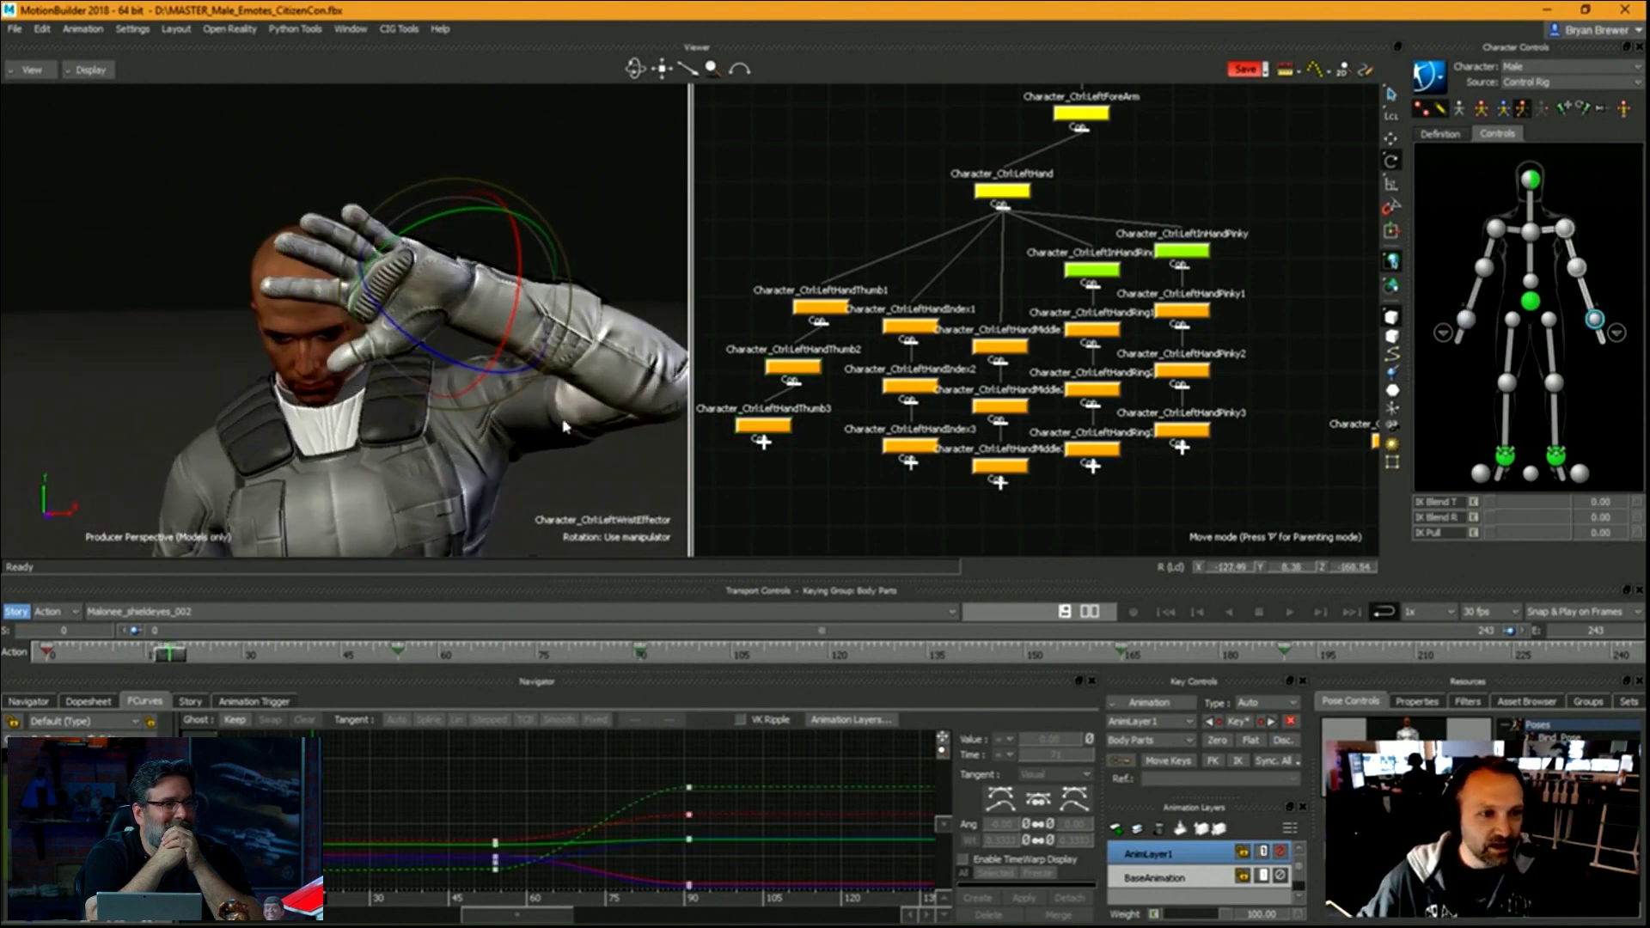
At frame 37, curl all joints of the left index, middle, ring and pinky fingers together and key the pose.
left_click_drag(1245, 359, 846, 491)
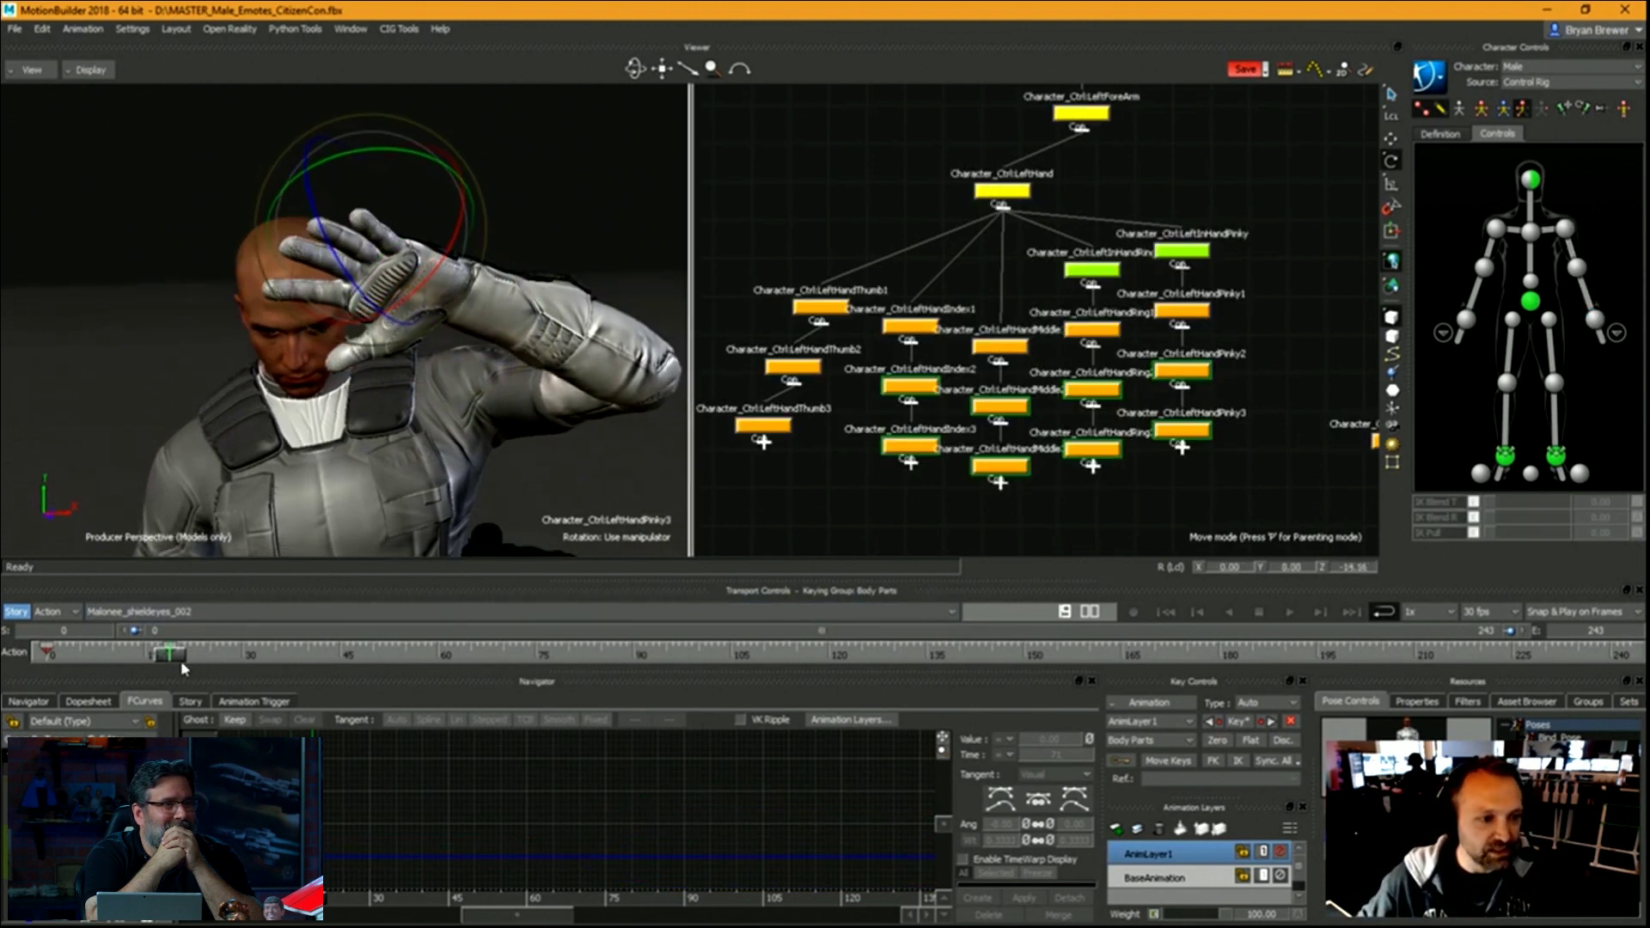
left_click_drag(178, 662, 282, 671)
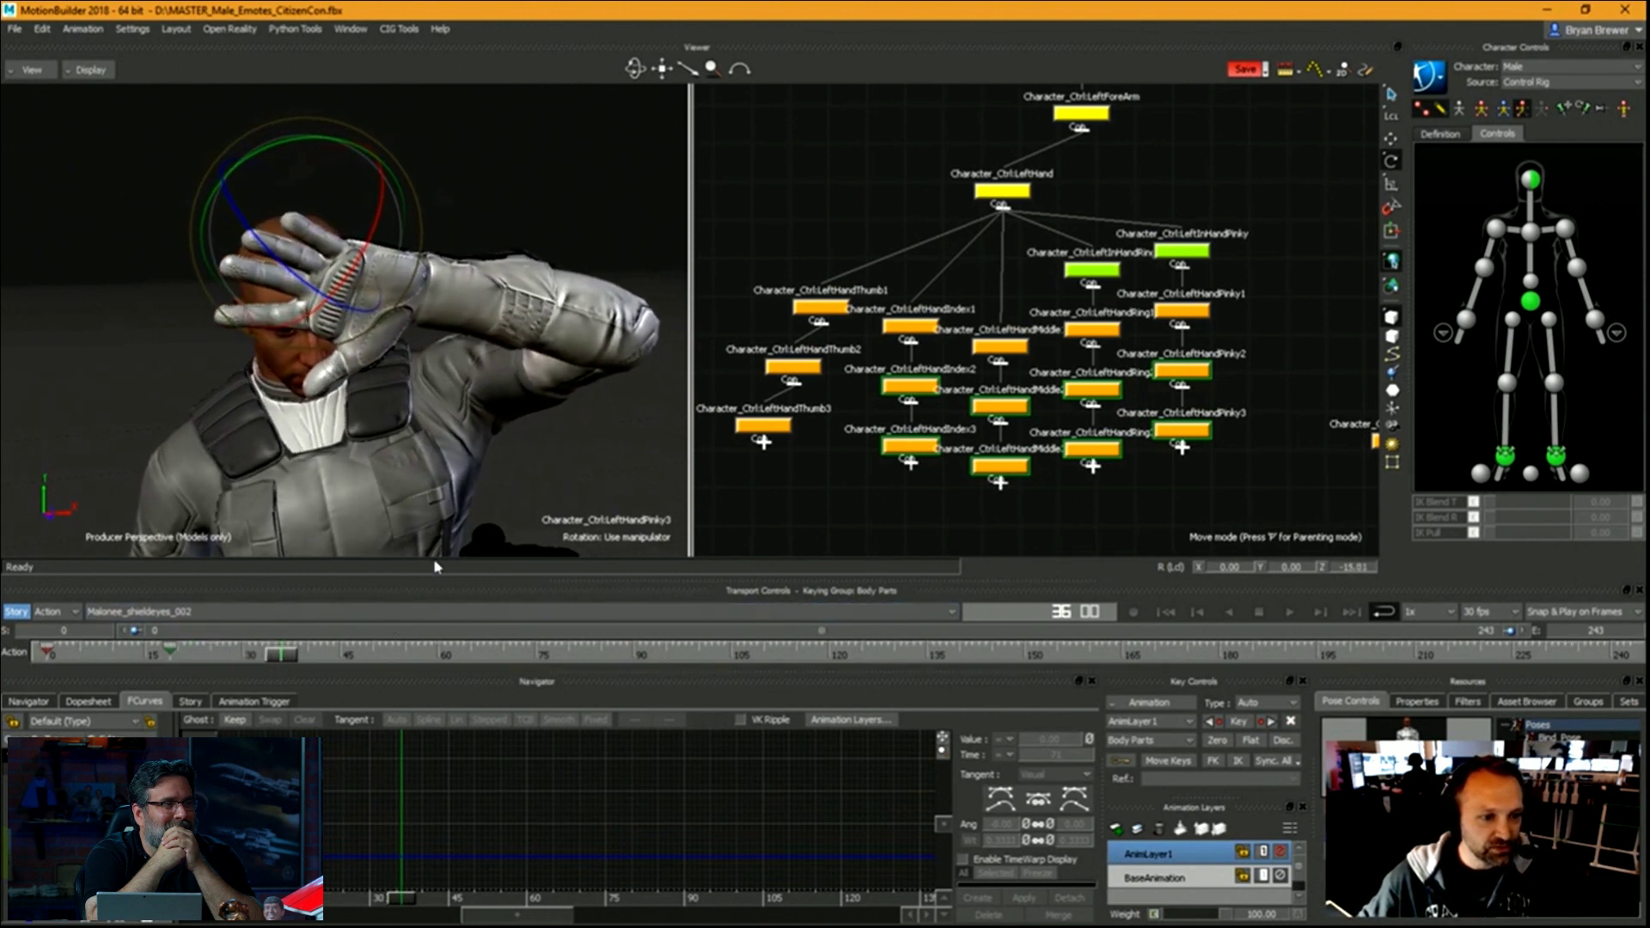
left_click_drag(516, 387, 561, 346, "ctrl")
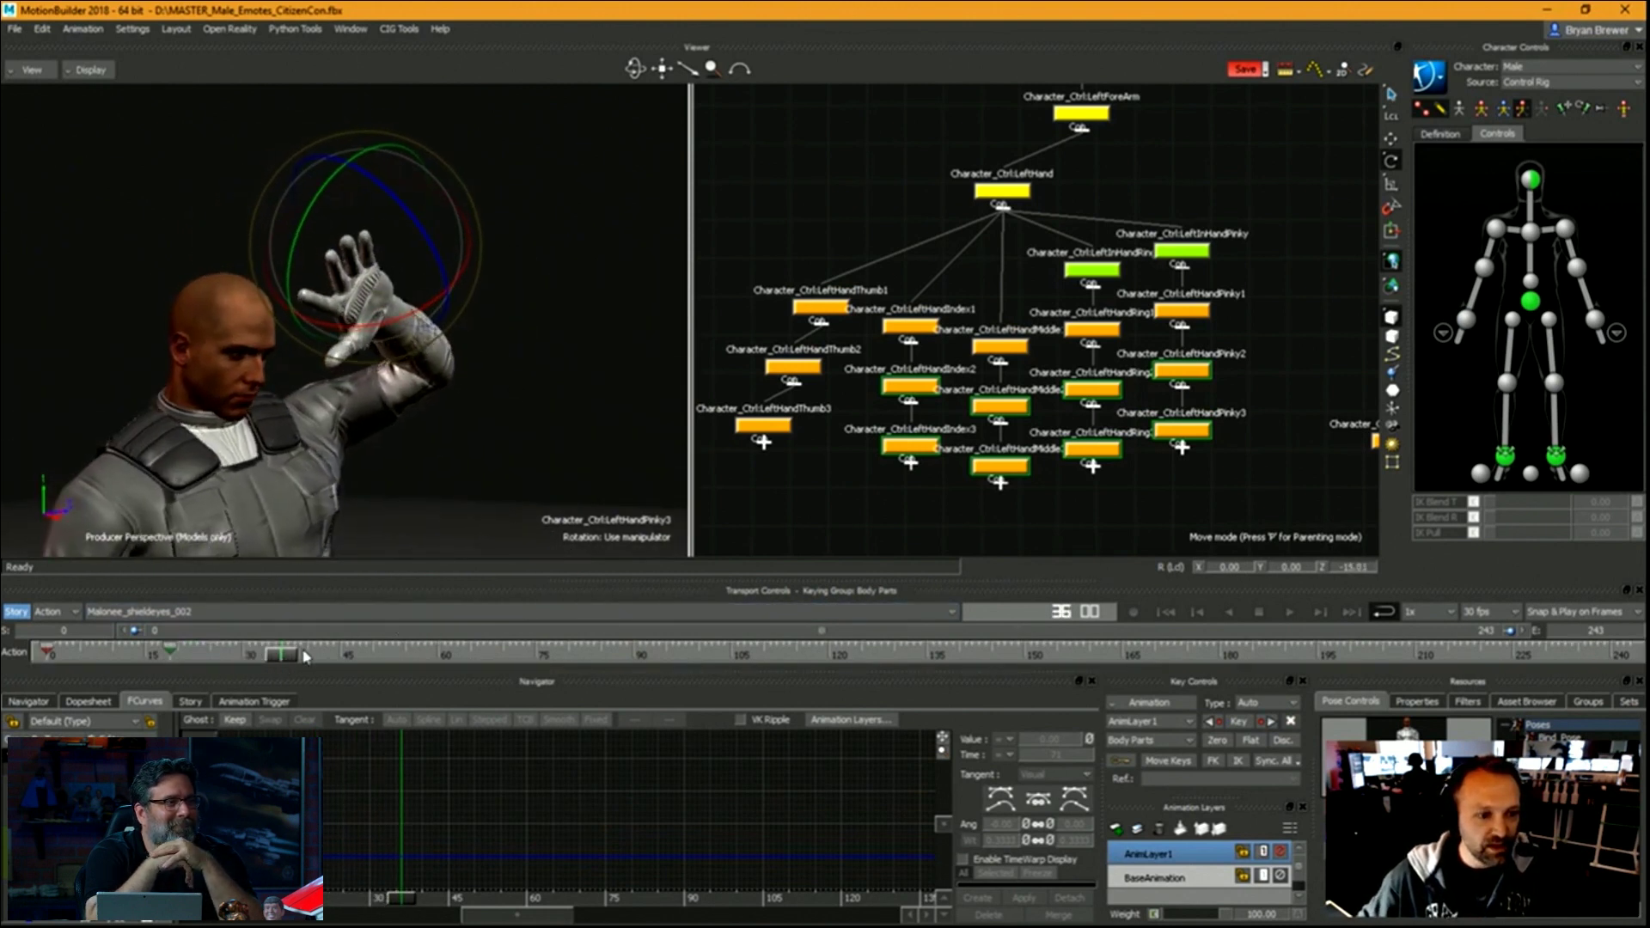
mouse_move(300, 658)
left_mouse_down()
mouse_move(204, 660)
mouse_move(286, 661)
left_mouse_up()
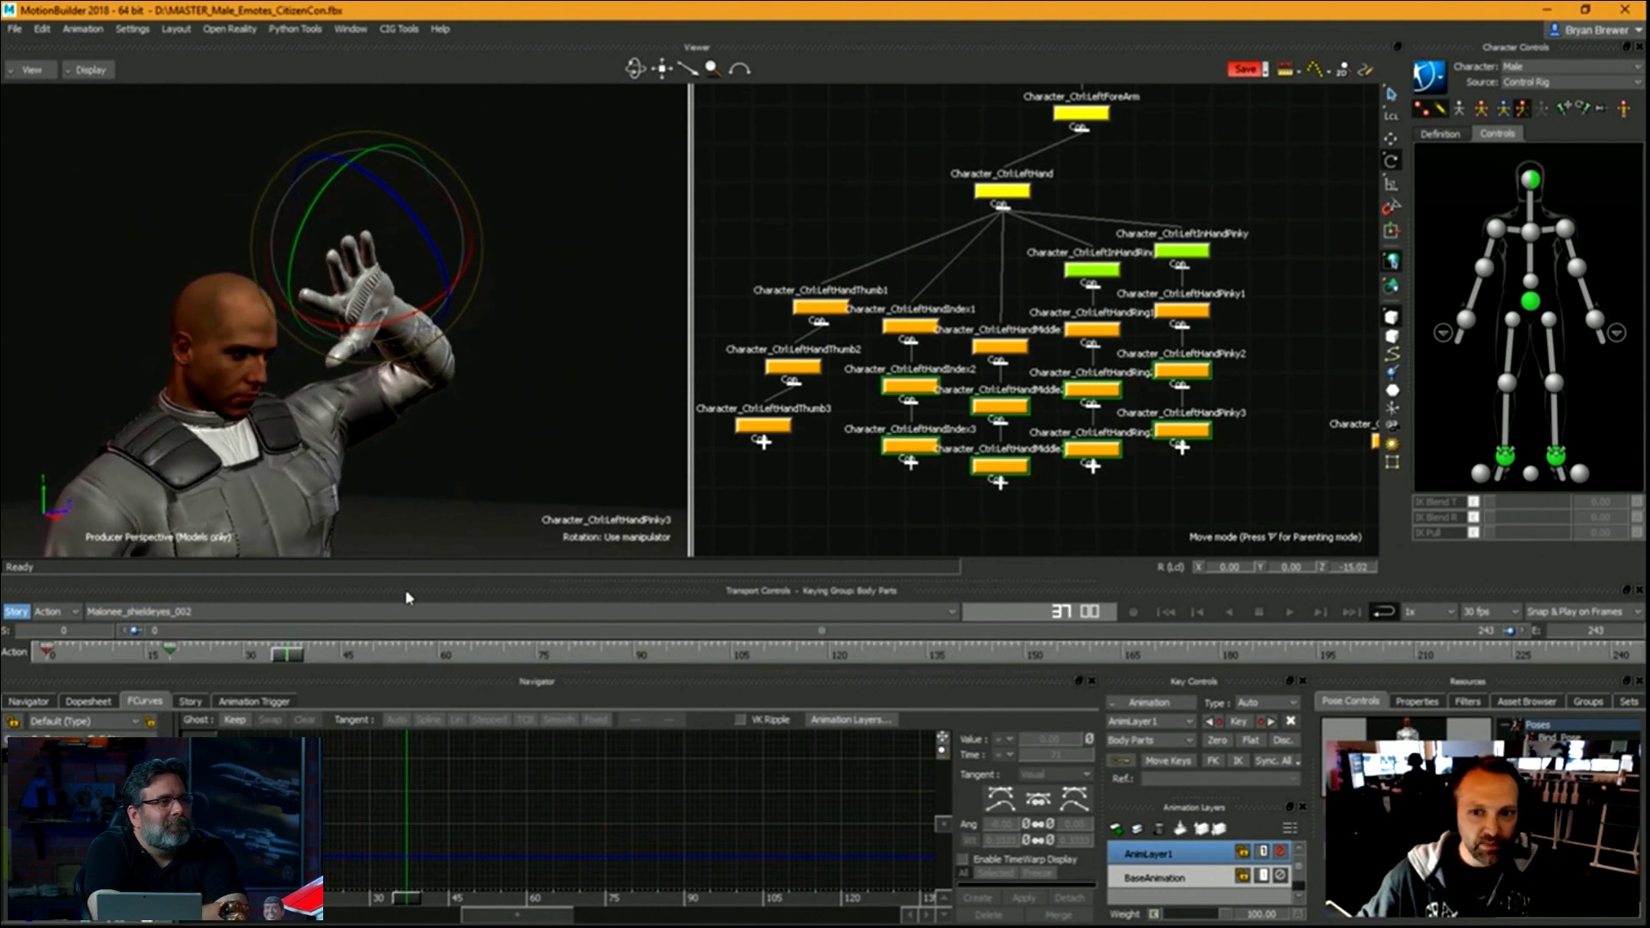
left_click_drag(1242, 469, 908, 312)
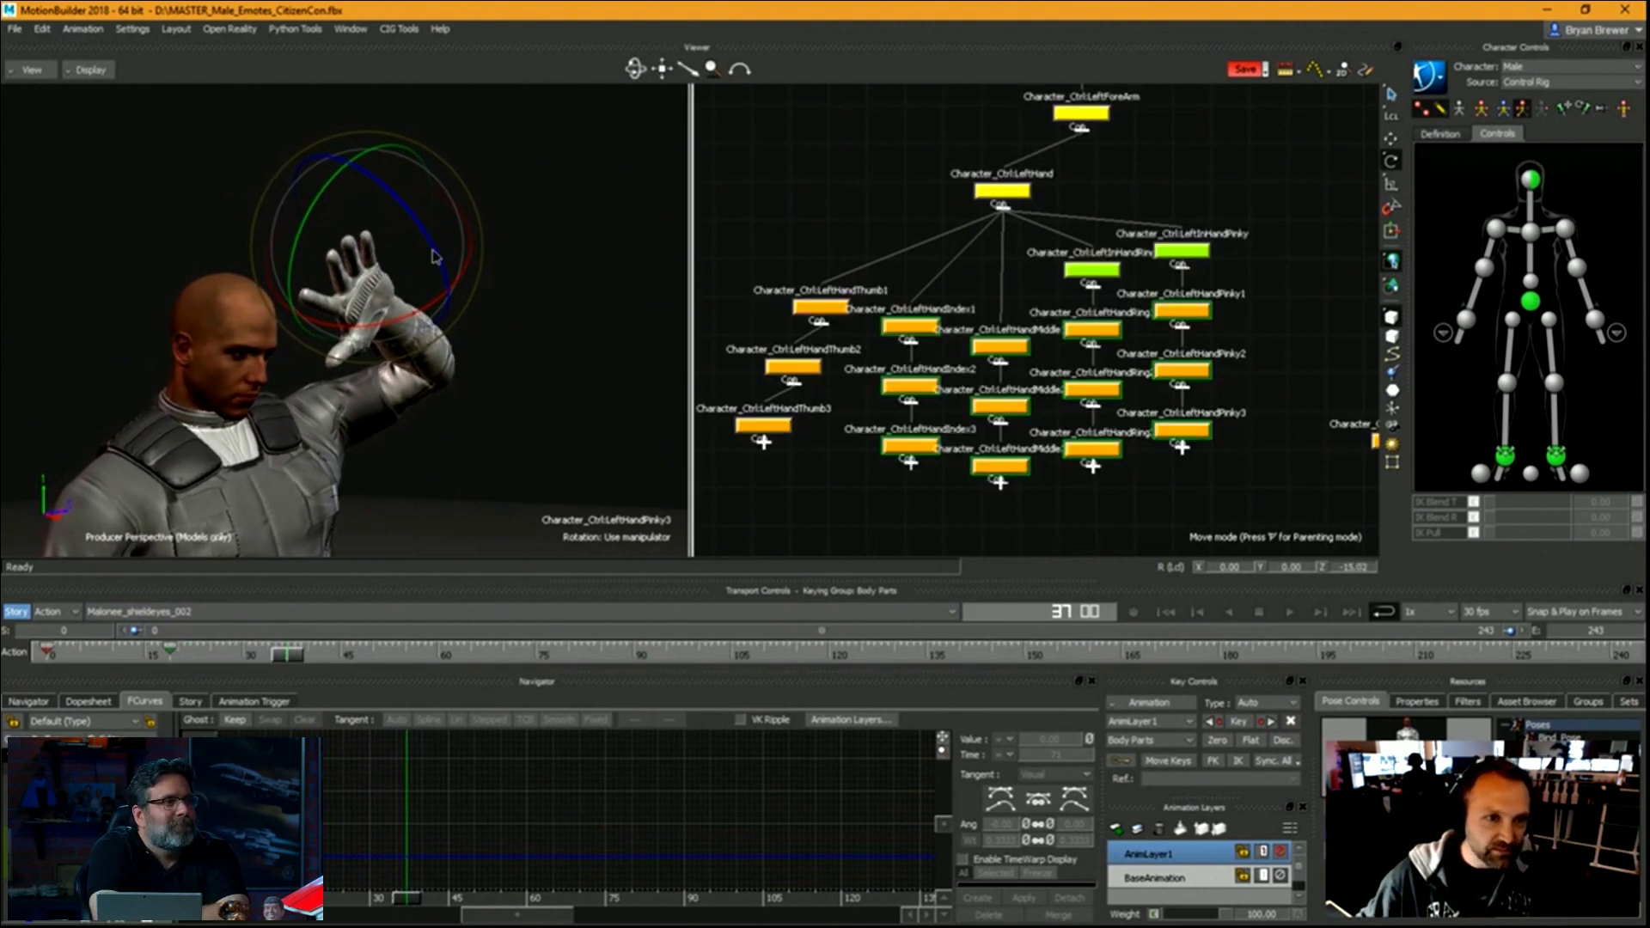
left_click_drag(436, 257, 437, 267)
key("k")
Rotate the left in-hand ring and pinky controls at frame 37, and preview the motion over the surrounding frames.
left_click_drag(1247, 227, 1053, 280)
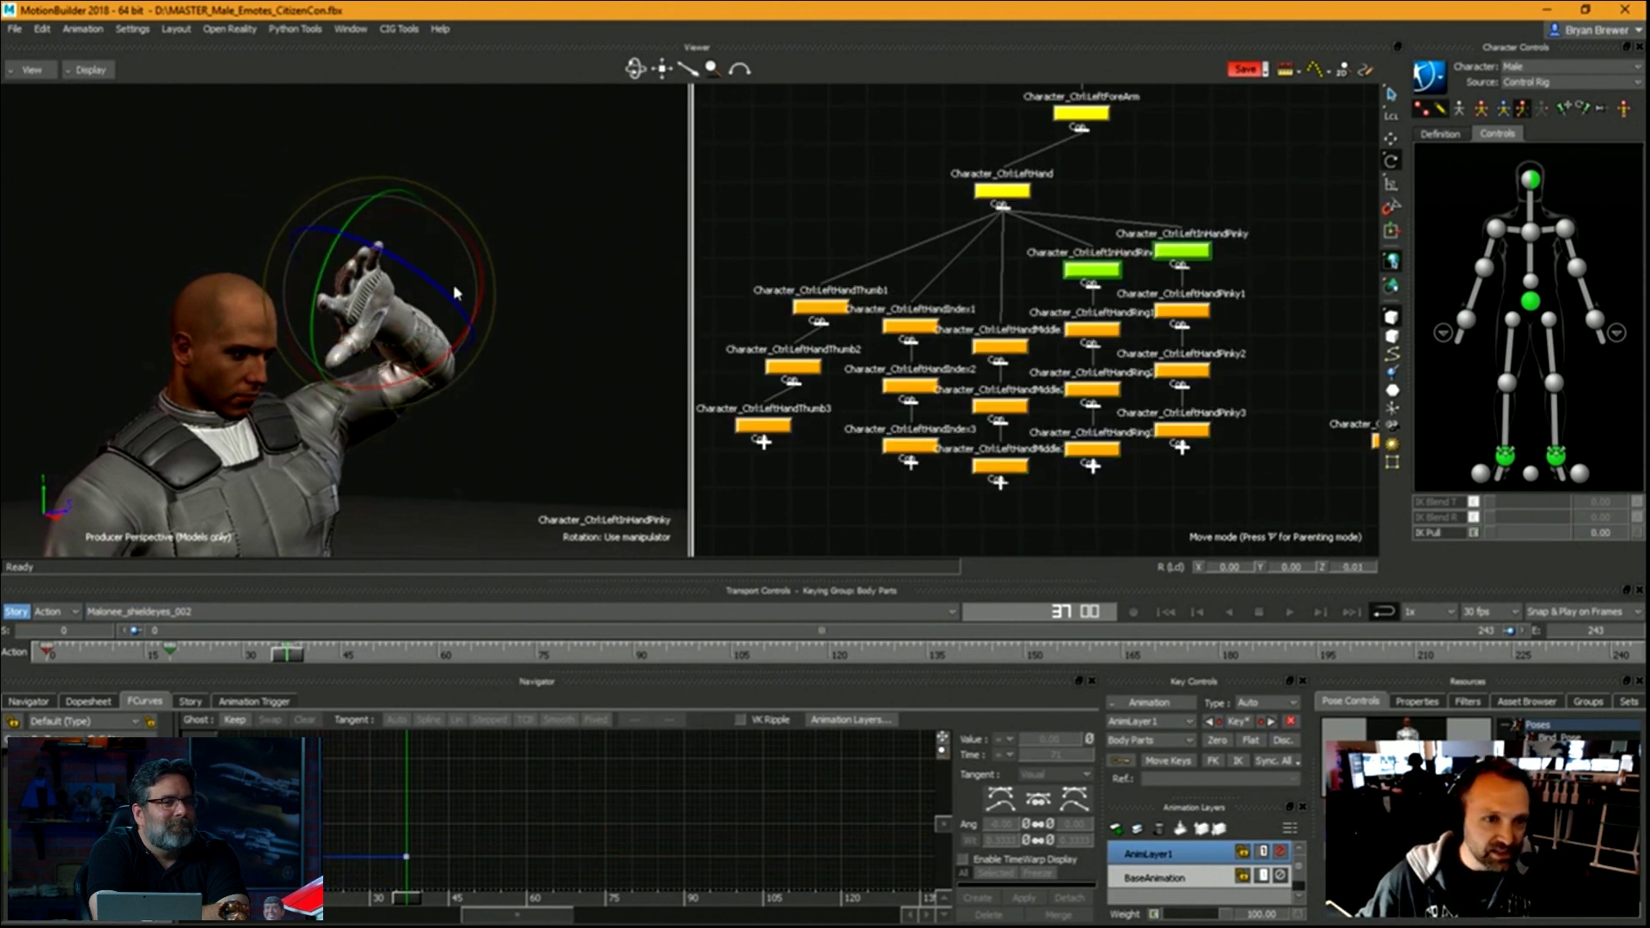
left_click_drag(446, 300, 457, 305)
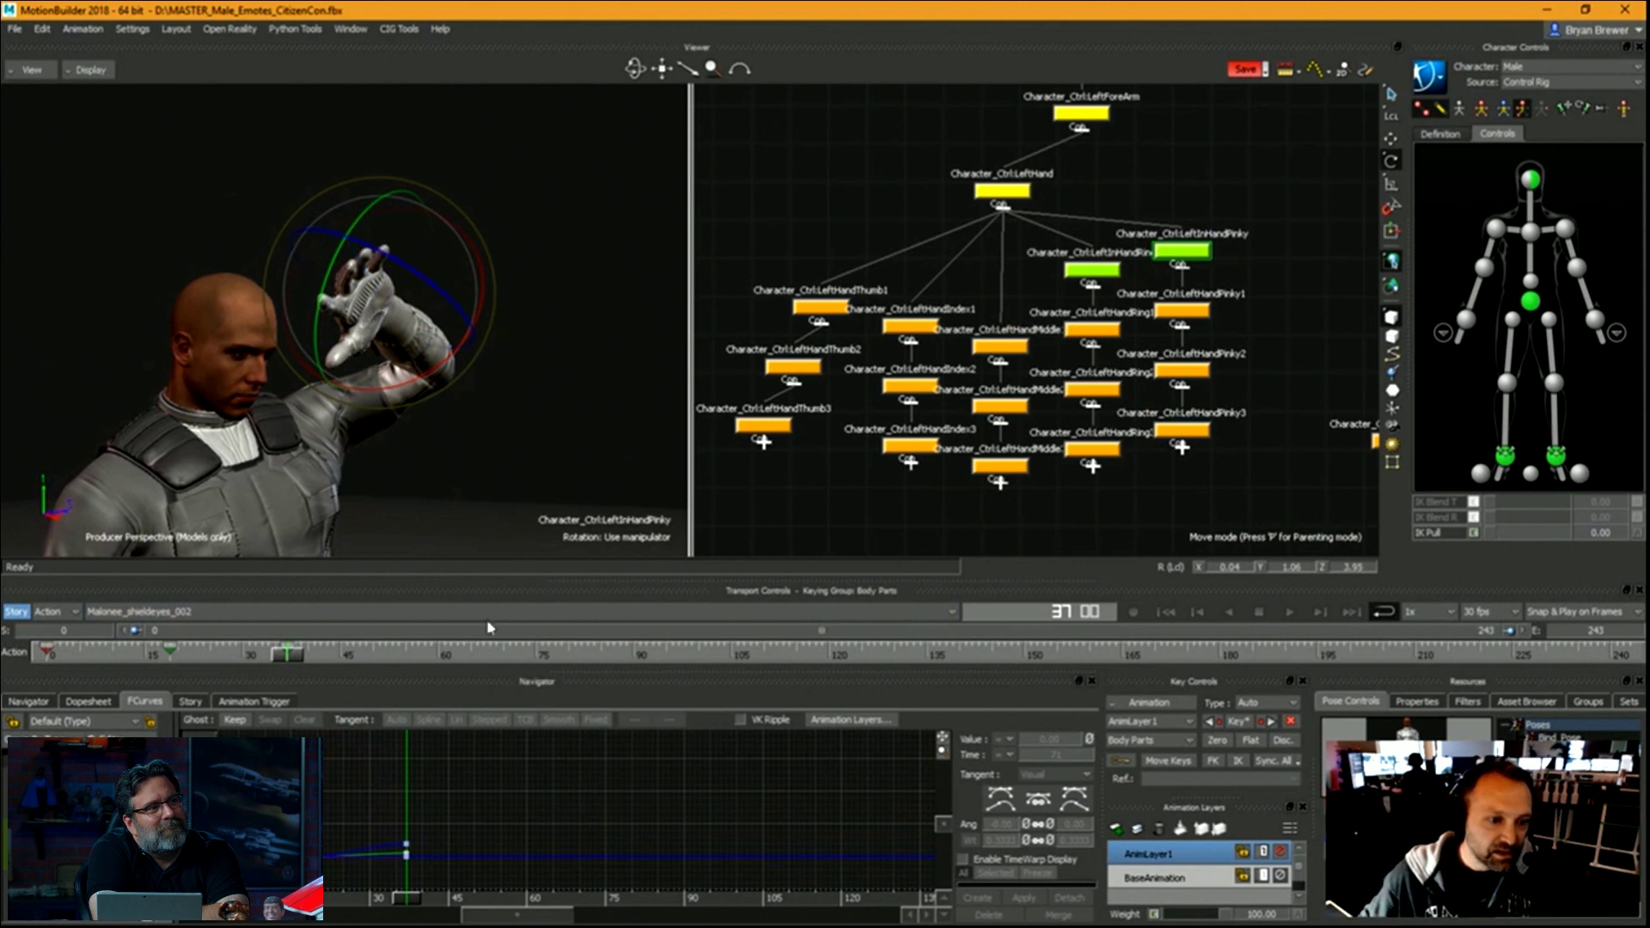
left_click_drag(289, 660, 369, 653)
left_click_drag(455, 887, 423, 902)
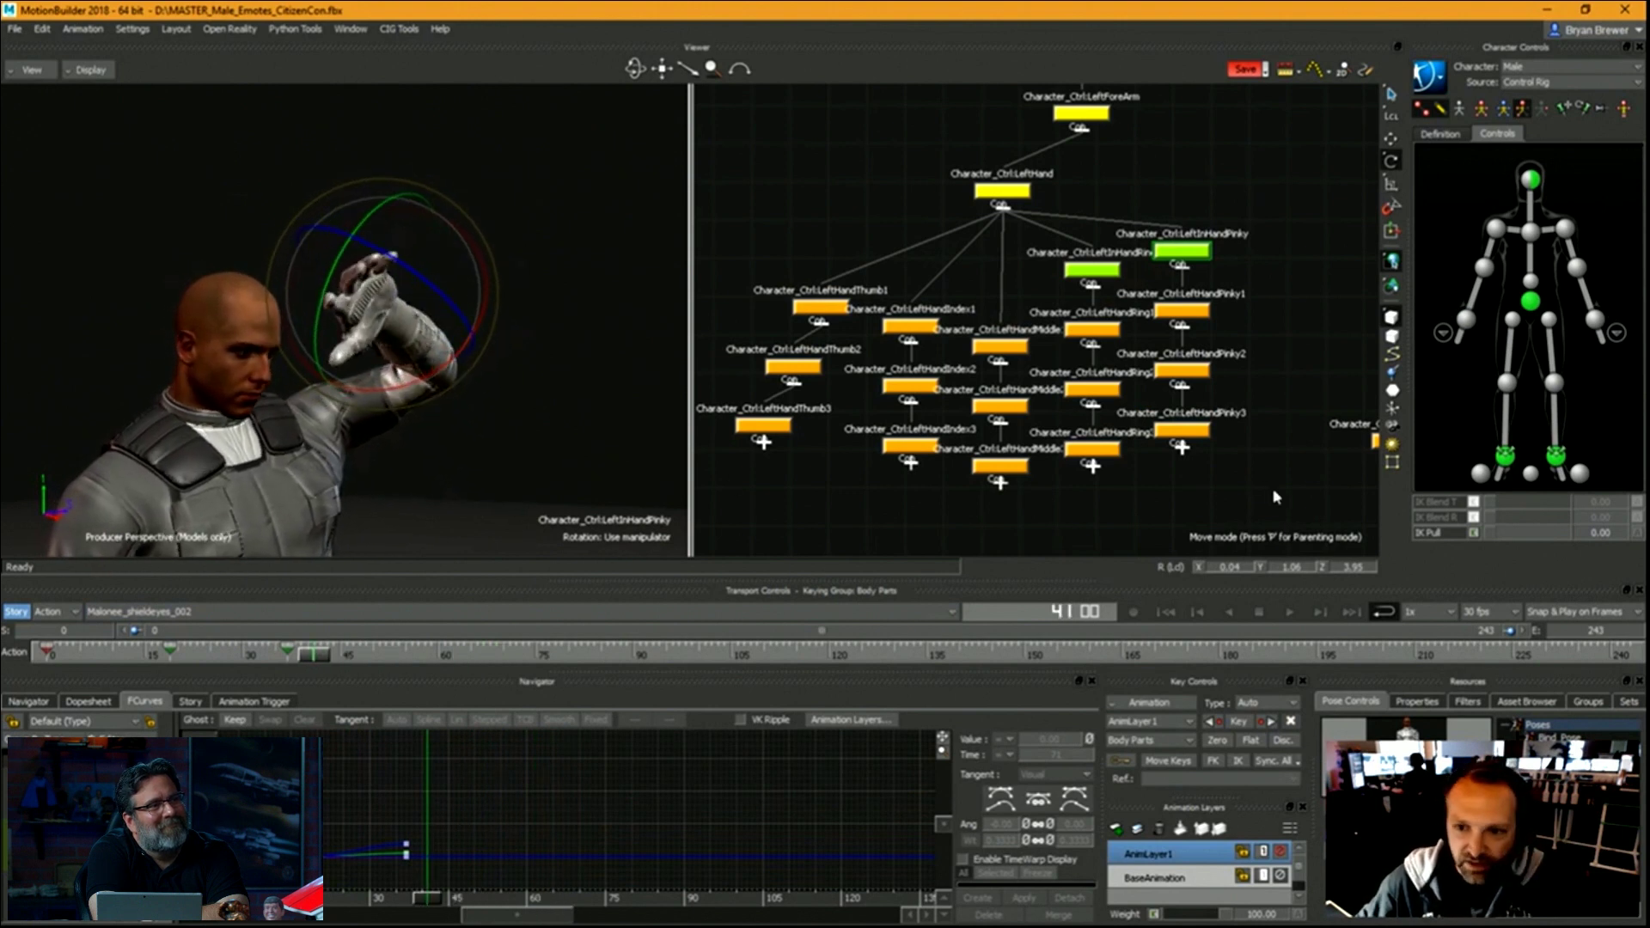
On the BaseAnimation layer, delete the keys of all left finger and thumb joints between about frames 37 and 84.
left_click_drag(1275, 497, 726, 251)
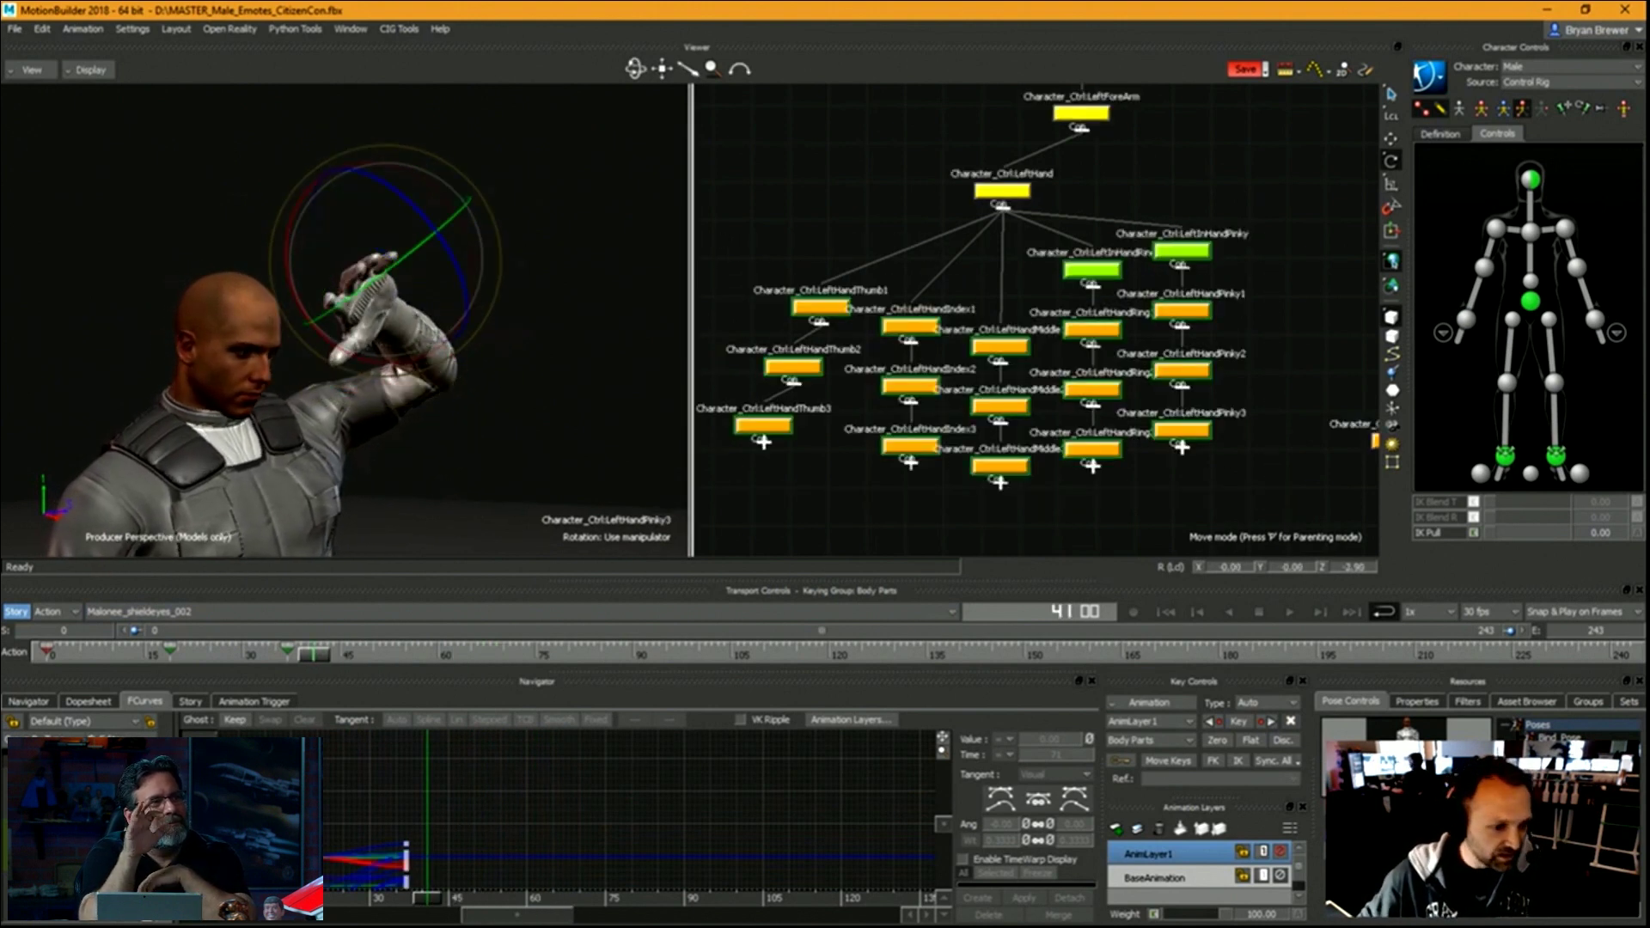
left_click_drag(432, 903, 409, 907)
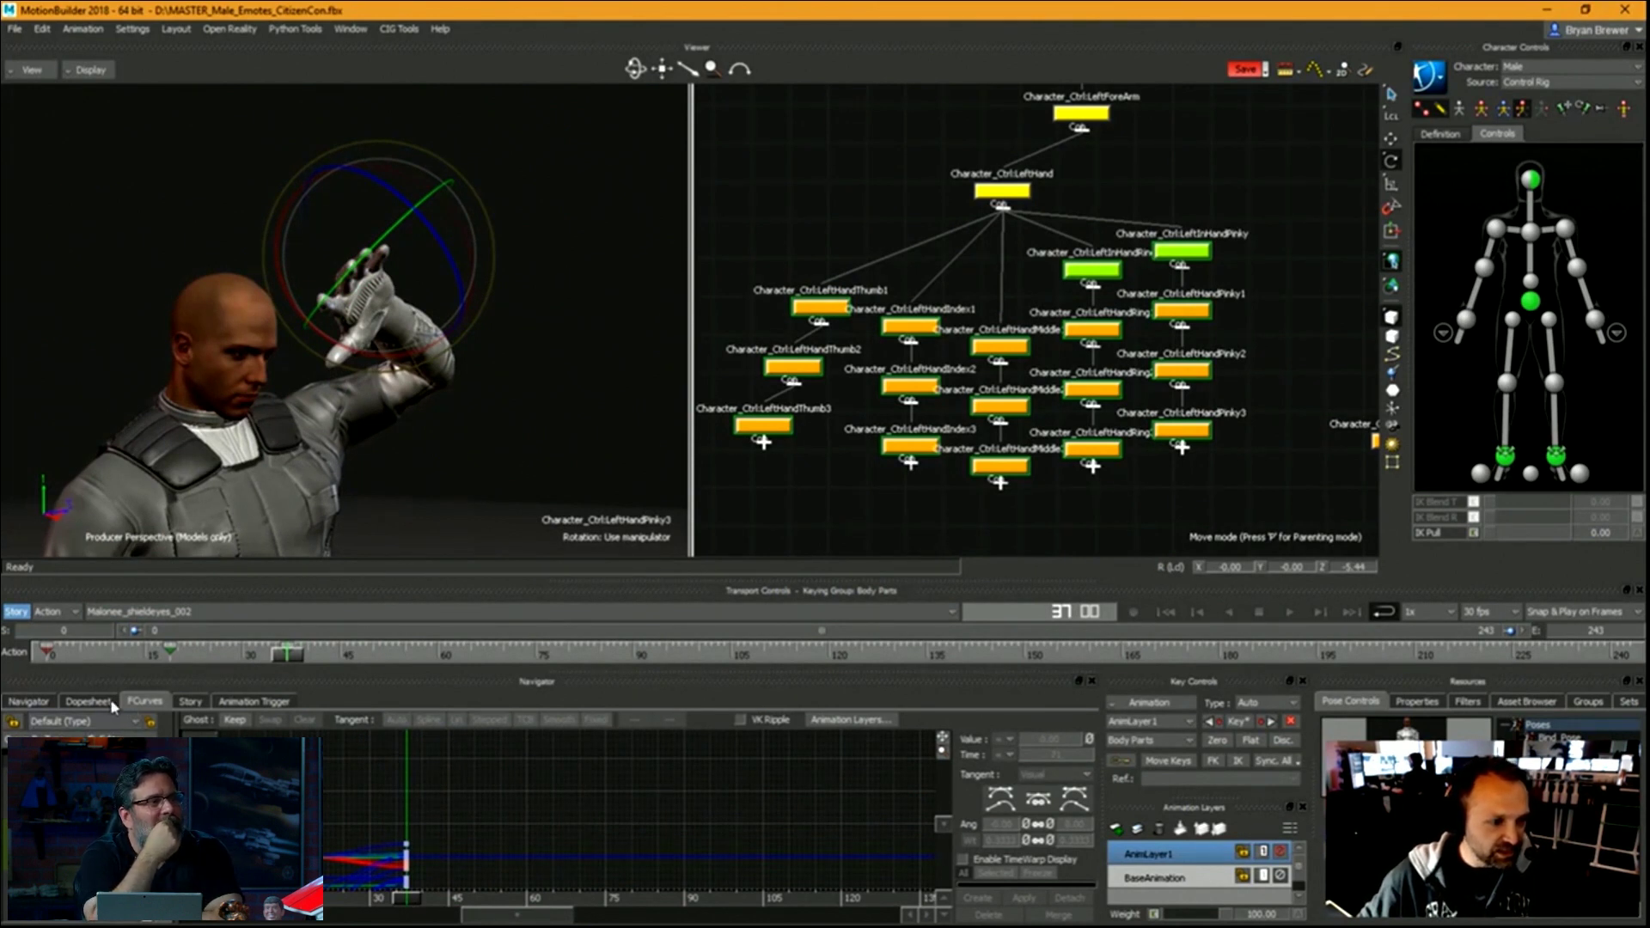
left_click(1193, 874)
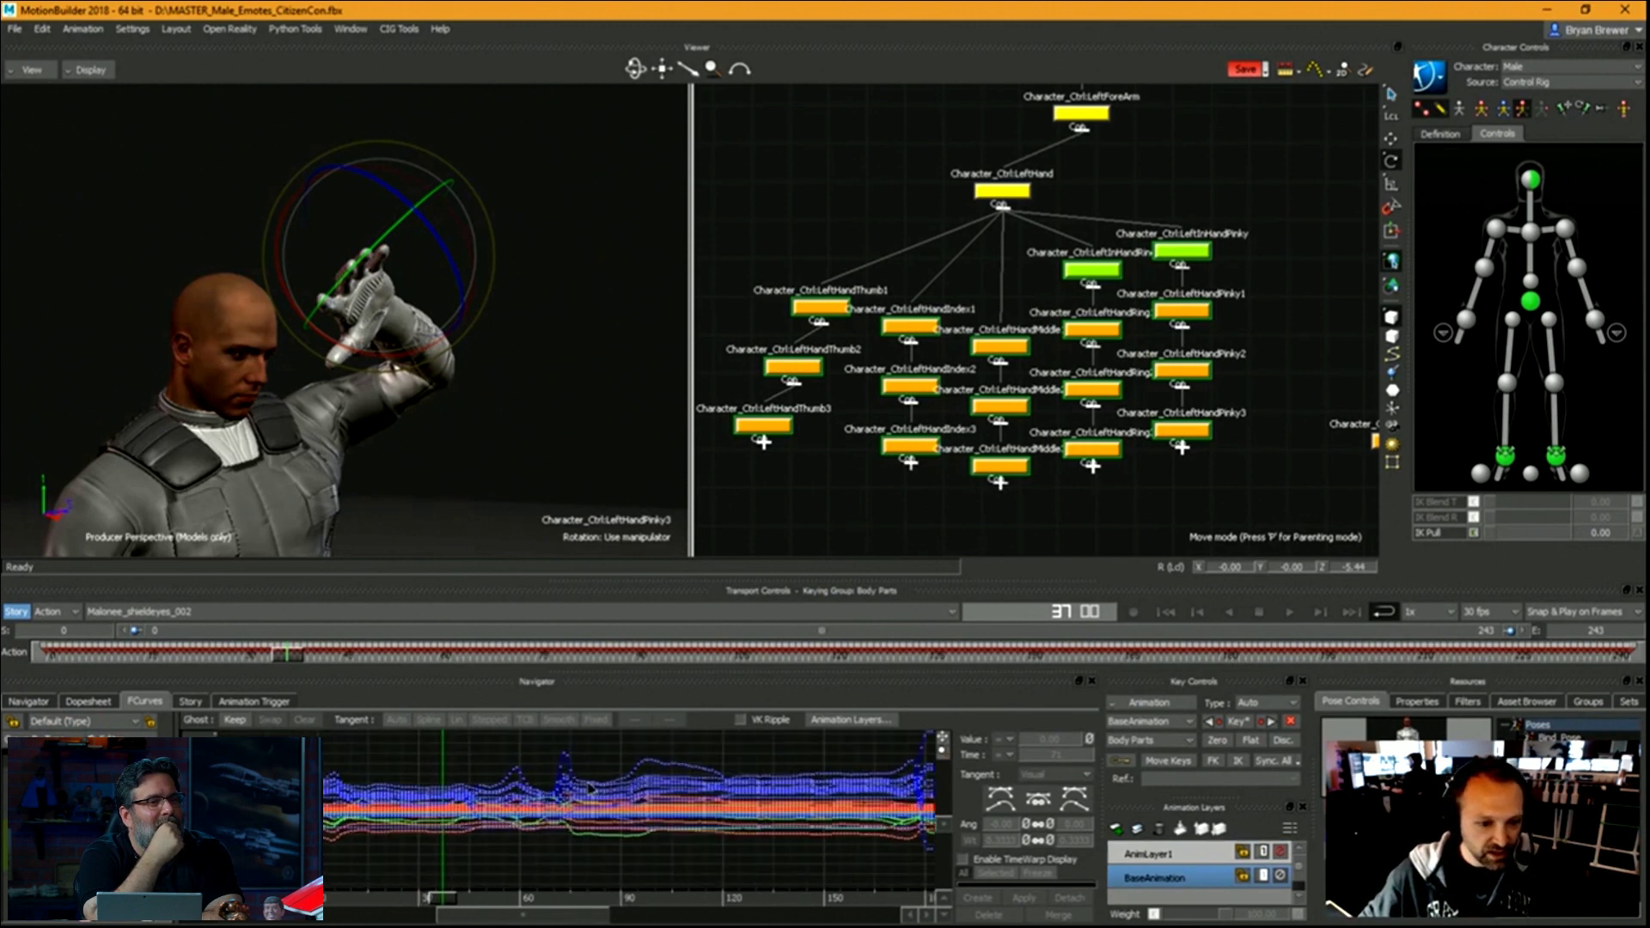
left_click_drag(589, 788, 514, 789, "ctrl")
key("ctrl+a")
left_click_drag(362, 900, 560, 919)
left_click_drag(363, 749, 574, 920)
key("Delete")
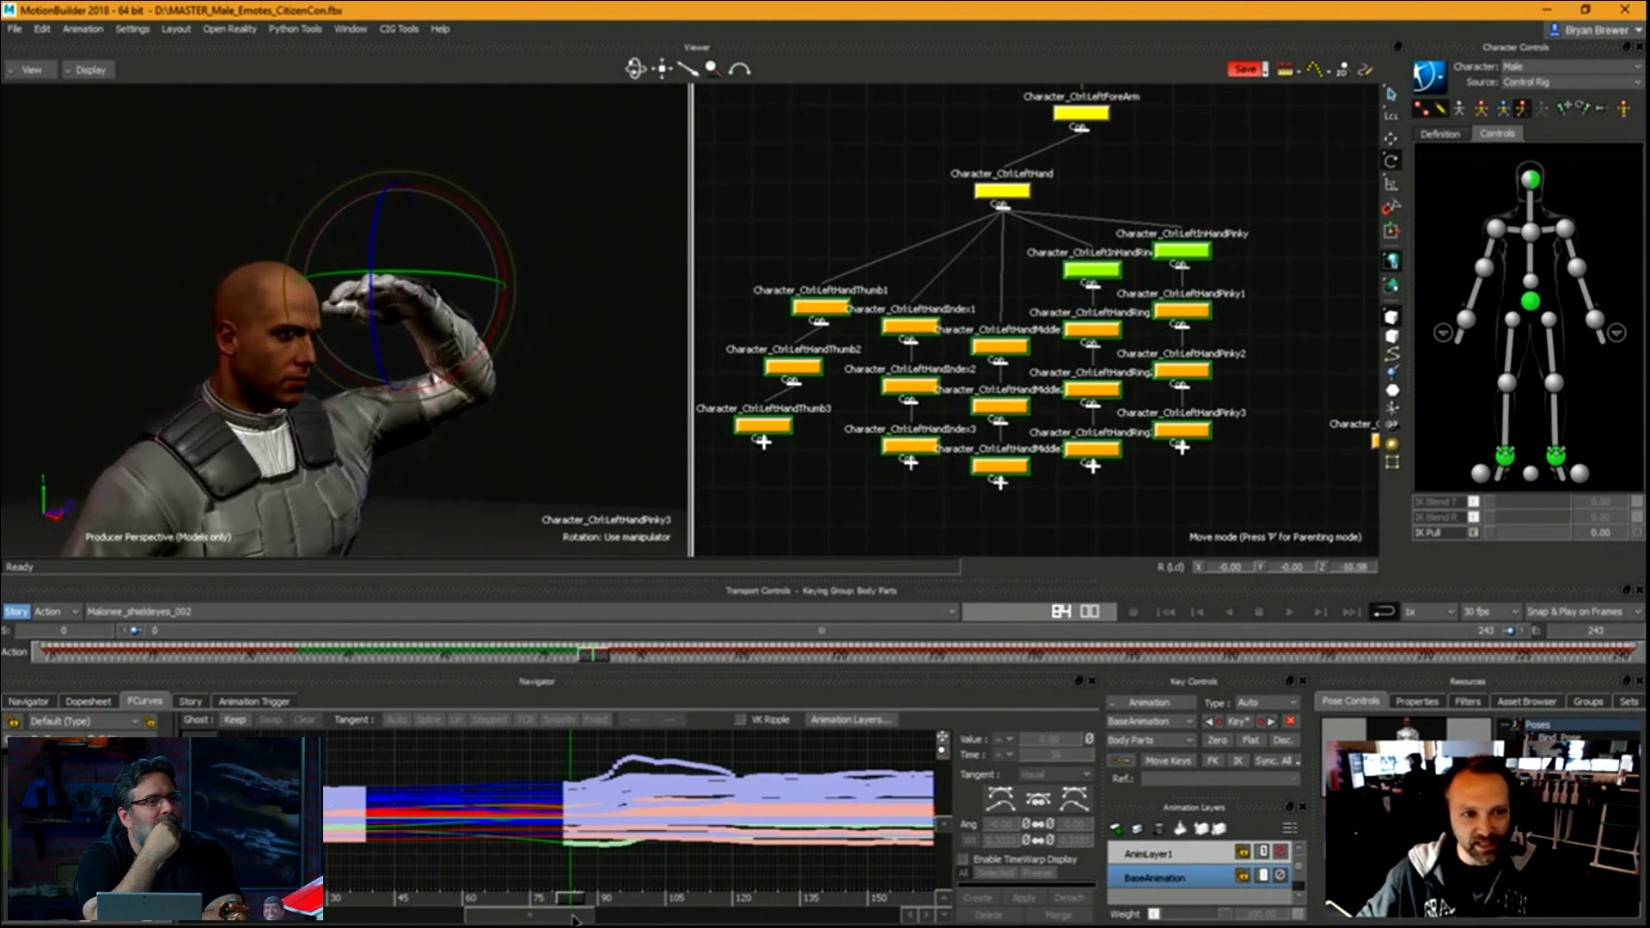
Switch back to AnimLayer1 and key the left hand's finger joints at about frame 57.
left_click(1187, 500)
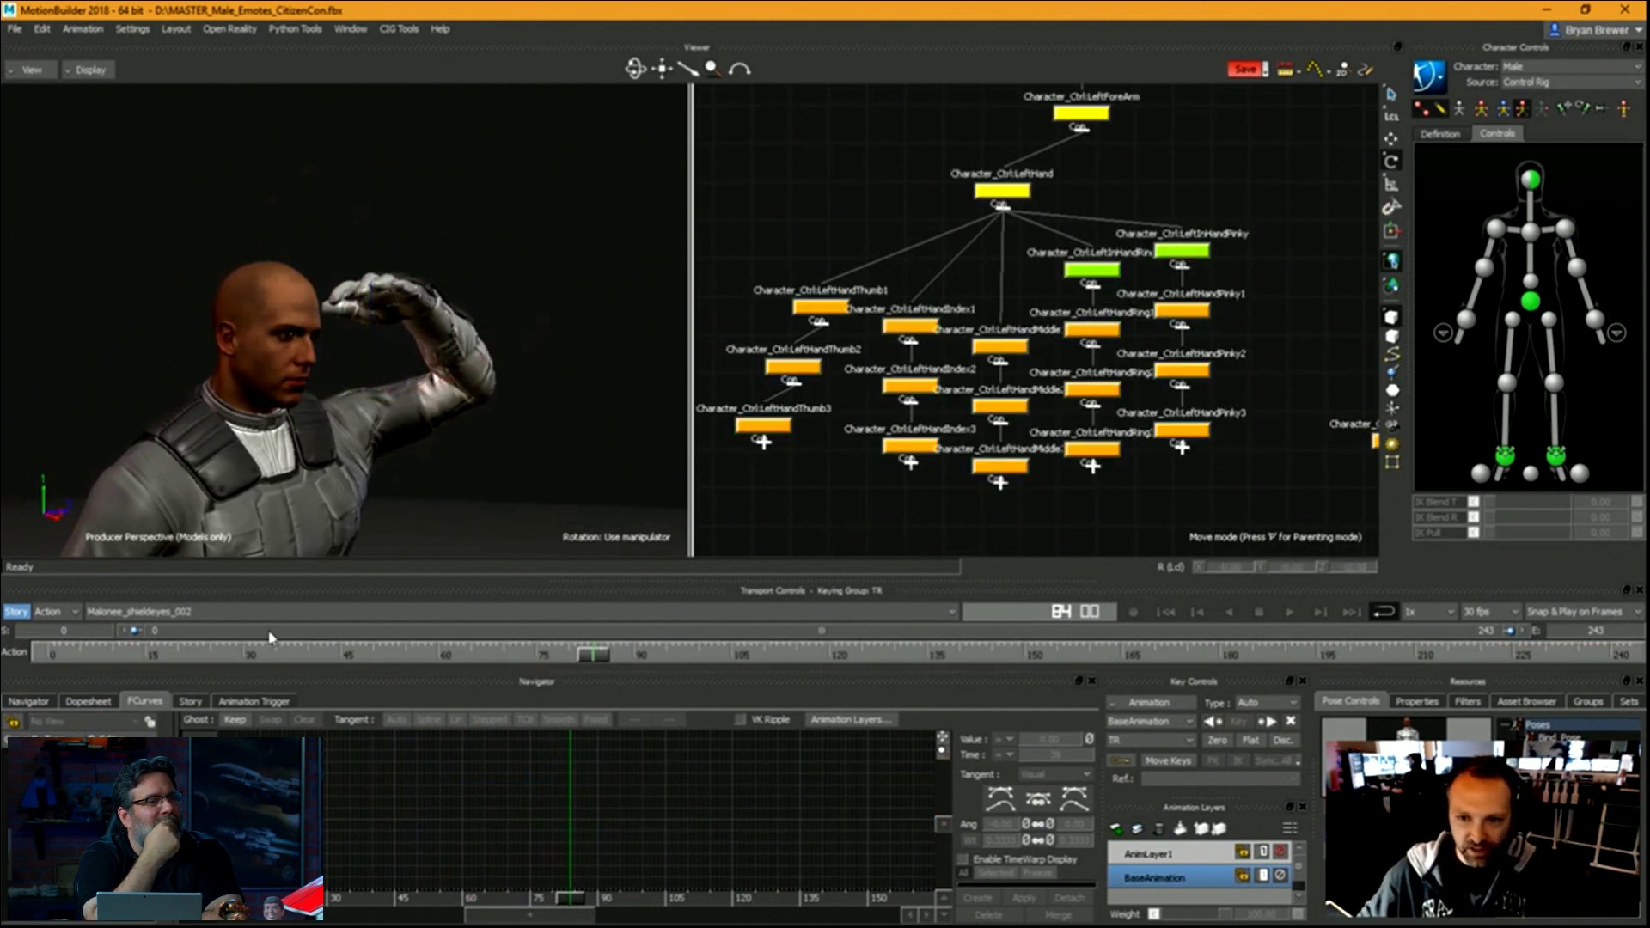
left_click(999, 466)
left_click(1133, 855)
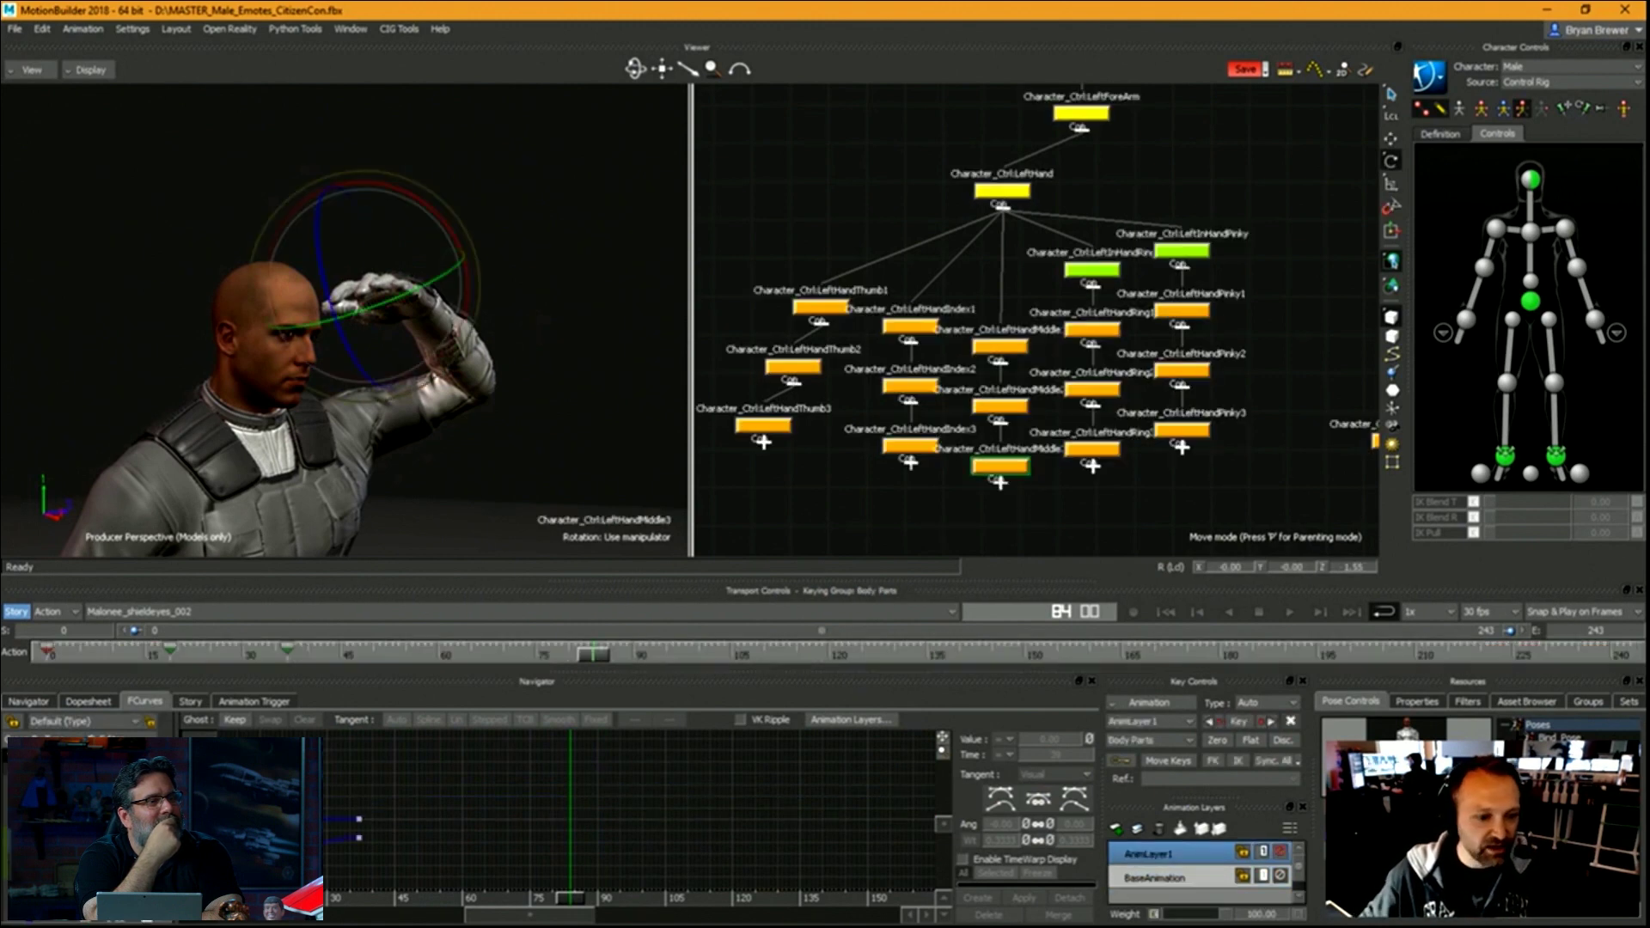
mouse_move(562, 897)
left_mouse_down()
mouse_move(371, 898)
mouse_move(548, 901)
left_mouse_up()
key("k")
At frame 79, rotate the base joints of the left middle, ring and pinky fingers together to bring the fingers closer.
left_click_drag(464, 284, 481, 464, "ctrl+shift")
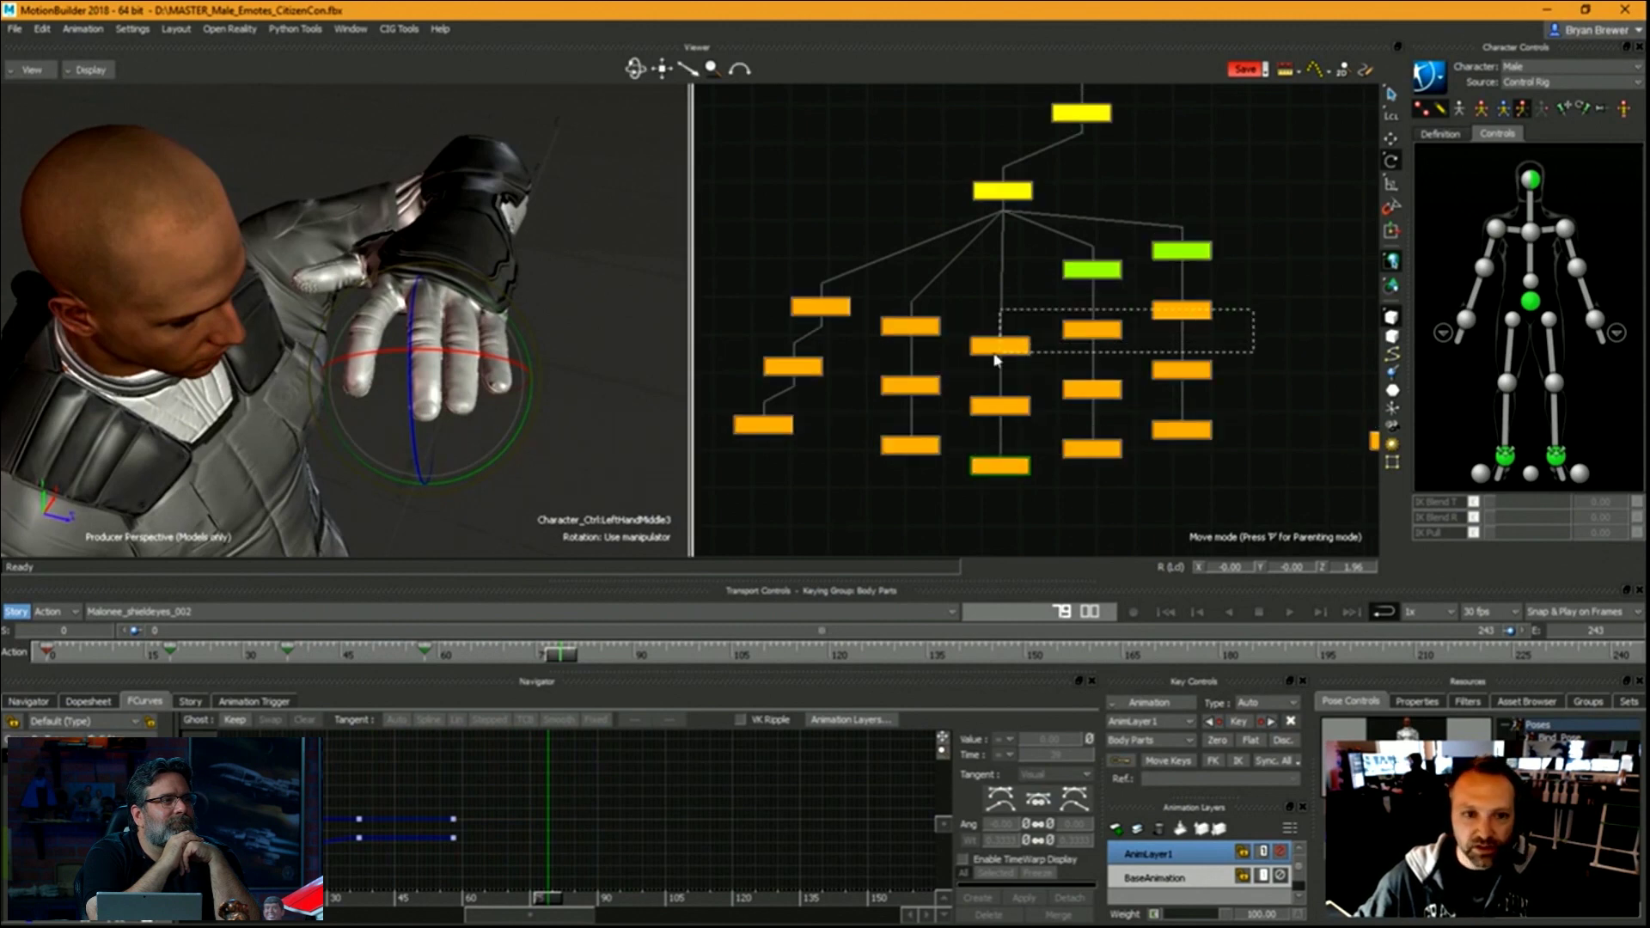
left_click_drag(994, 354, 994, 354)
left_click_drag(531, 385, 490, 396)
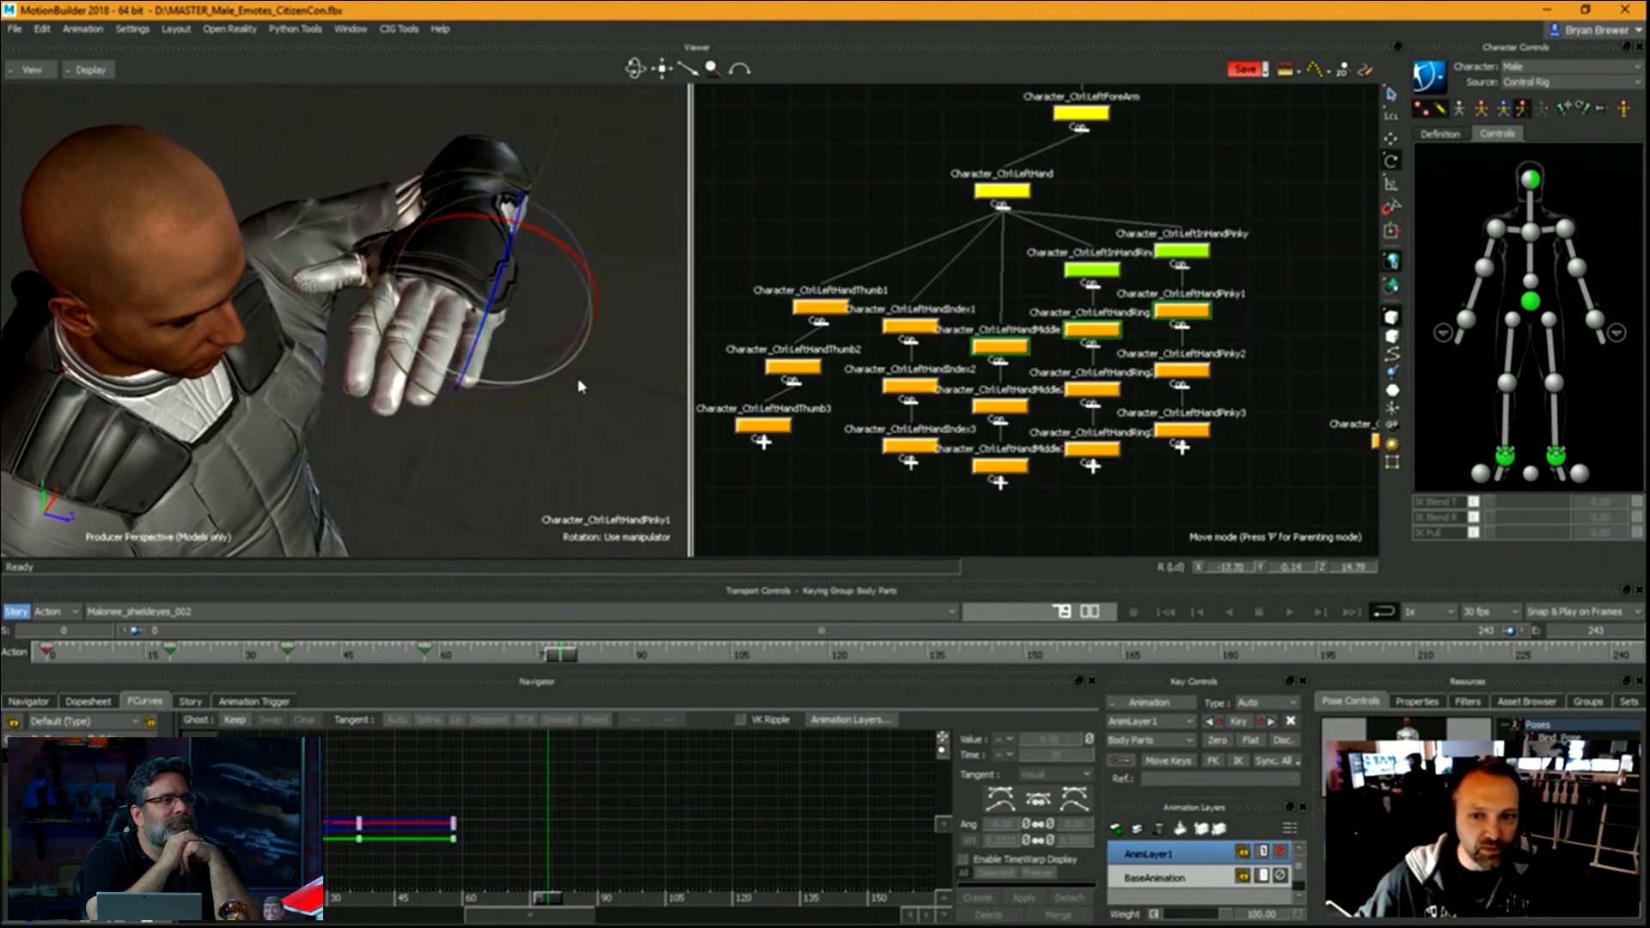
left_click(464, 371)
mouse_move(315, 375)
left_mouse_down()
mouse_move(314, 359)
mouse_move(294, 365)
left_mouse_up()
left_click(861, 433)
Rotate the left thumb's base and second joints at frame 79 to tuck the thumb under the palm.
left_click_drag(894, 298, 803, 337)
left_click_drag(626, 339, 340, 306, "ctrl+shift")
left_click(821, 307)
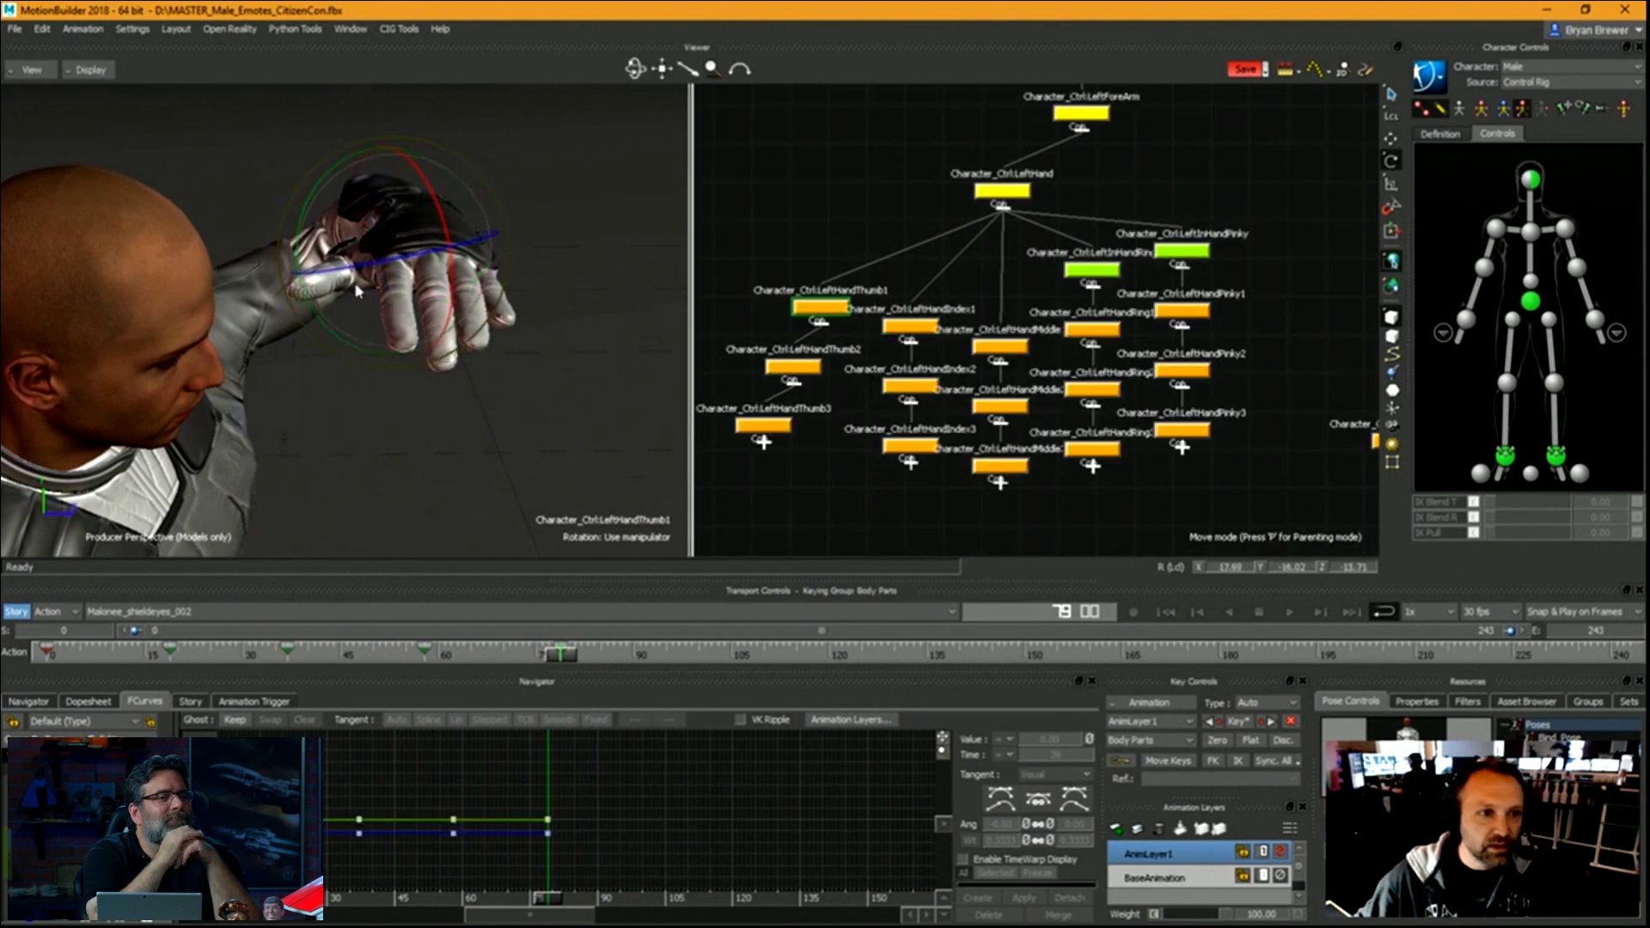
left_click_drag(549, 283, 447, 335, "ctrl+shift")
left_click_drag(303, 257, 365, 252)
left_click(797, 366)
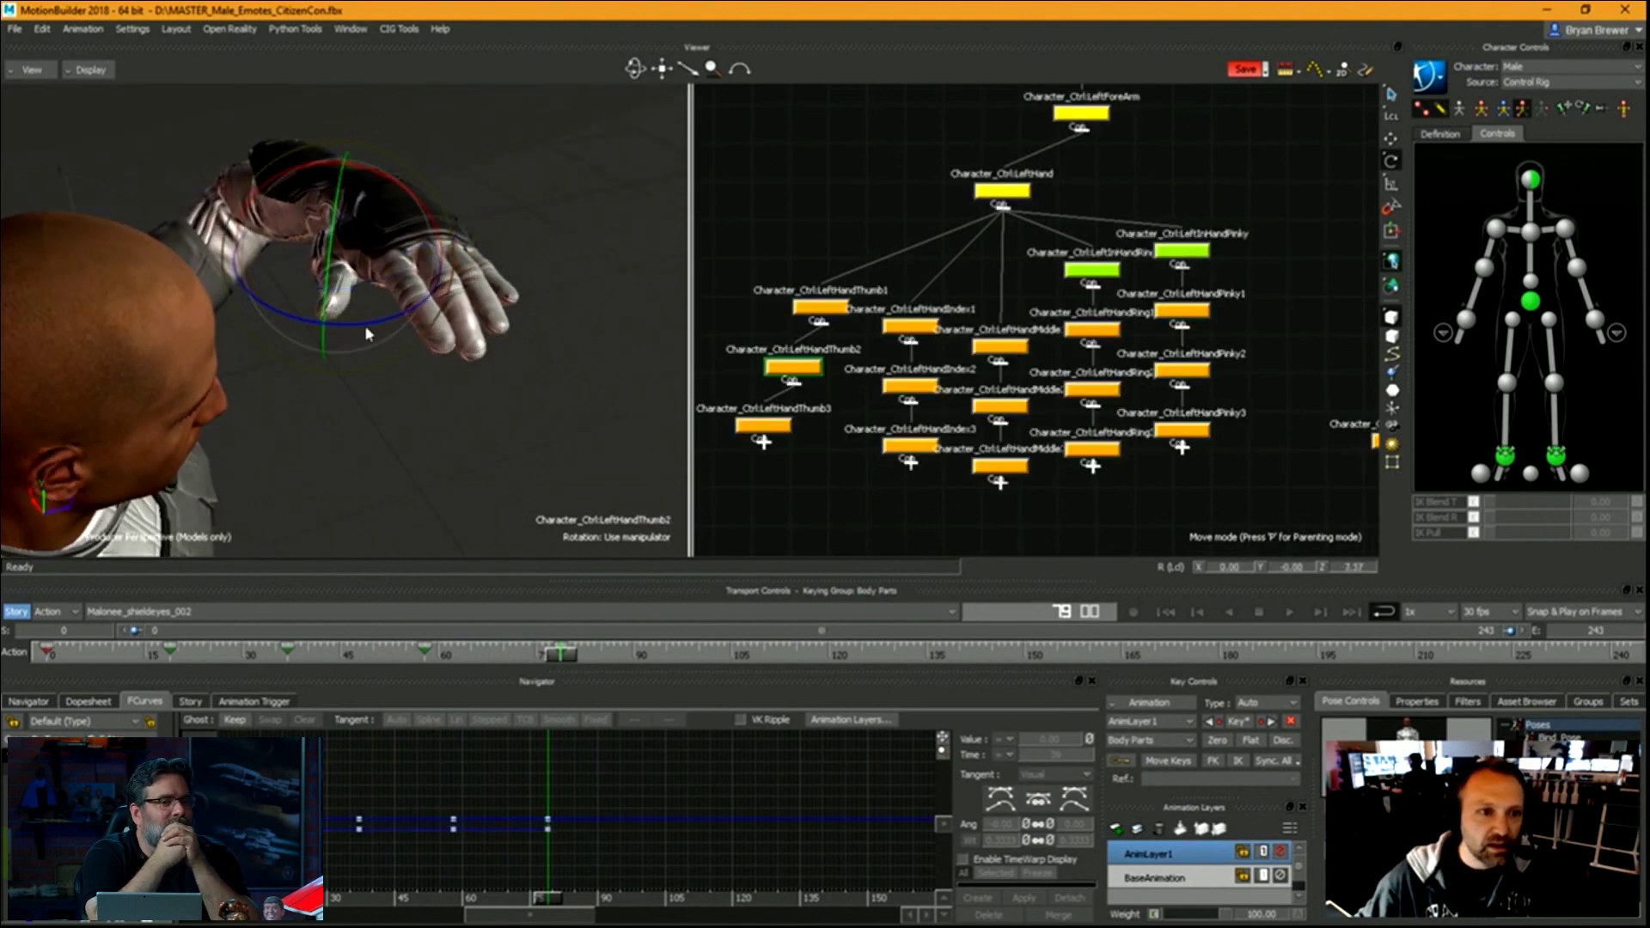
left_click_drag(357, 321, 405, 295)
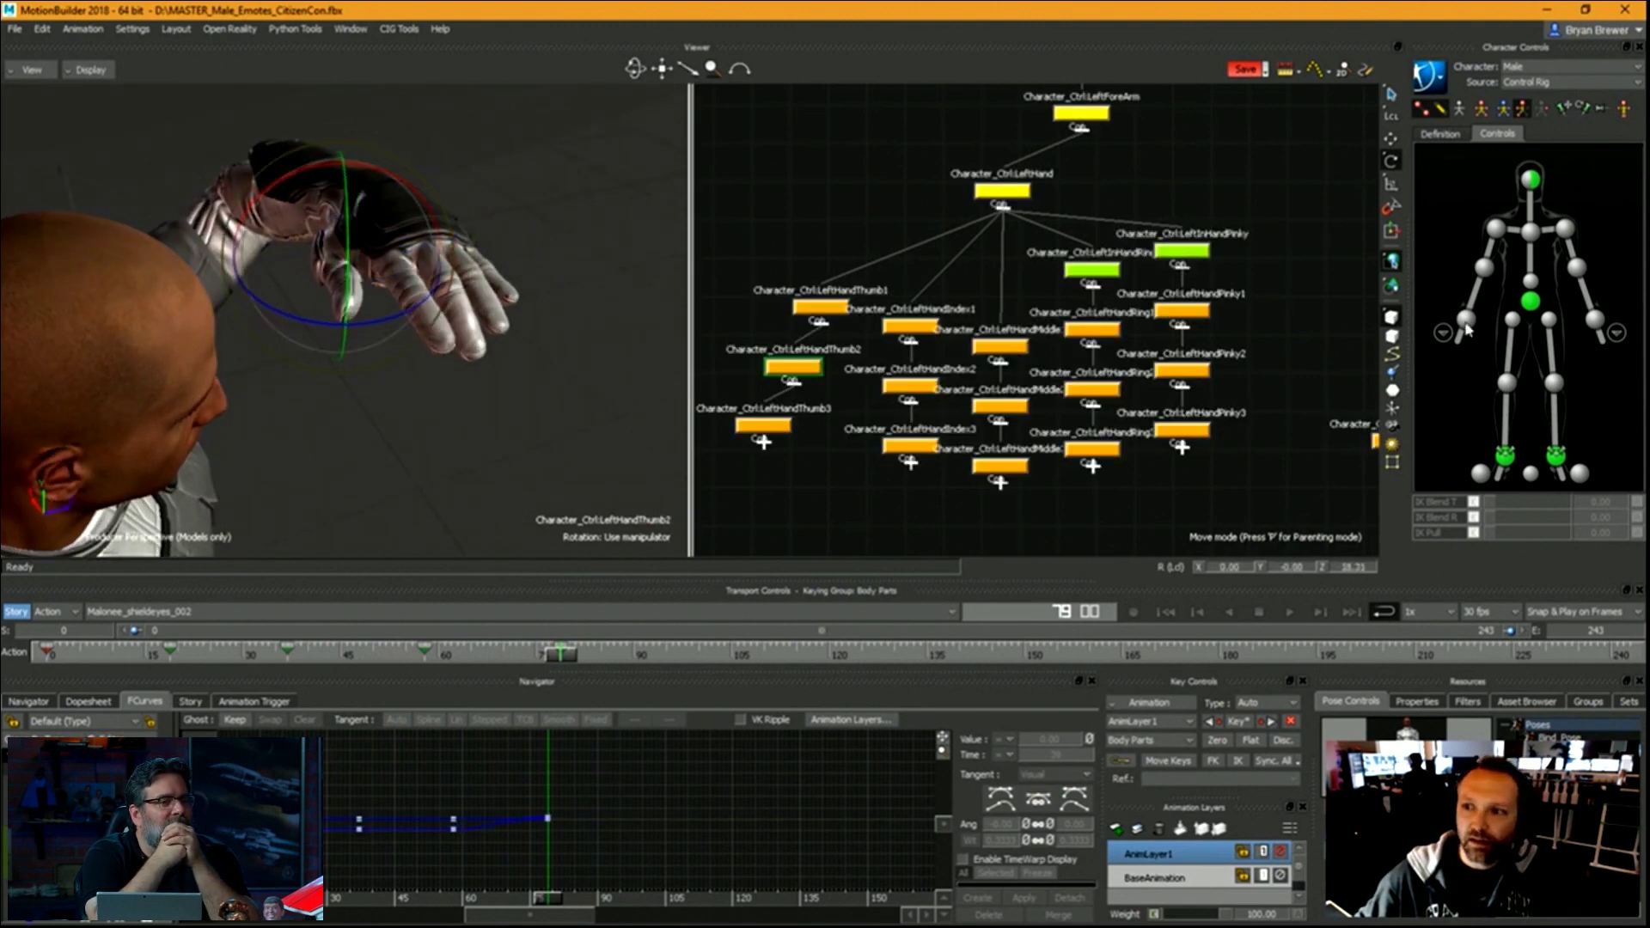
Straighten the second joint of the left middle finger at frame 79.
left_click(1595, 319)
key("t")
left_click_drag(534, 338, 498, 280, "ctrl+shift")
left_click(1001, 403)
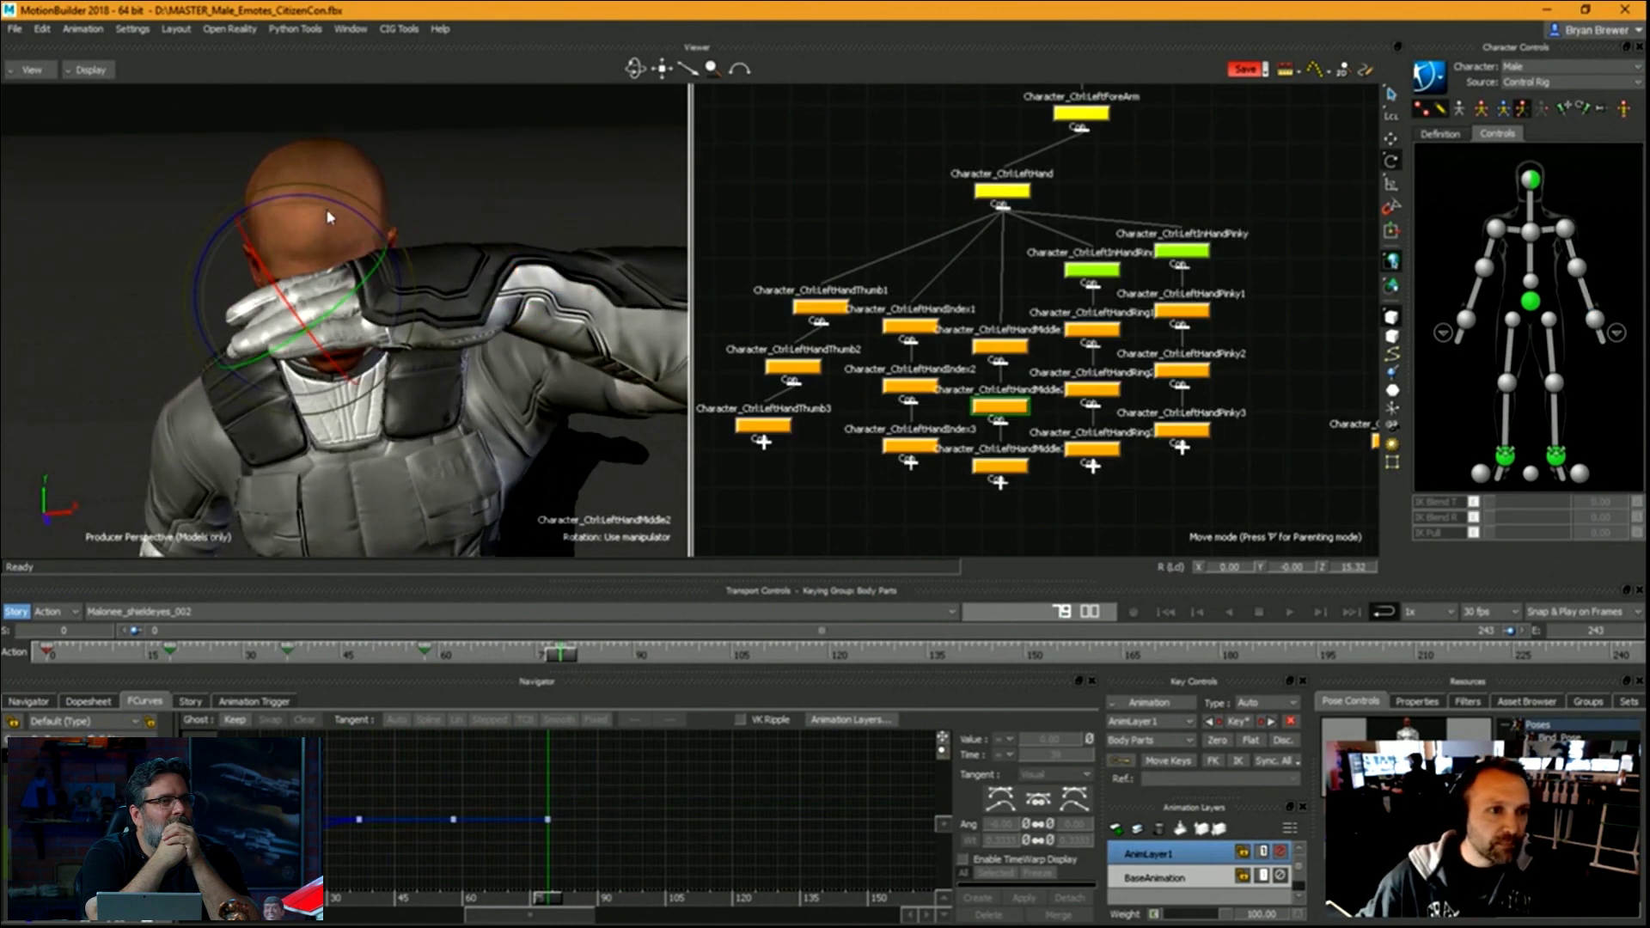
left_click_drag(330, 217, 280, 345)
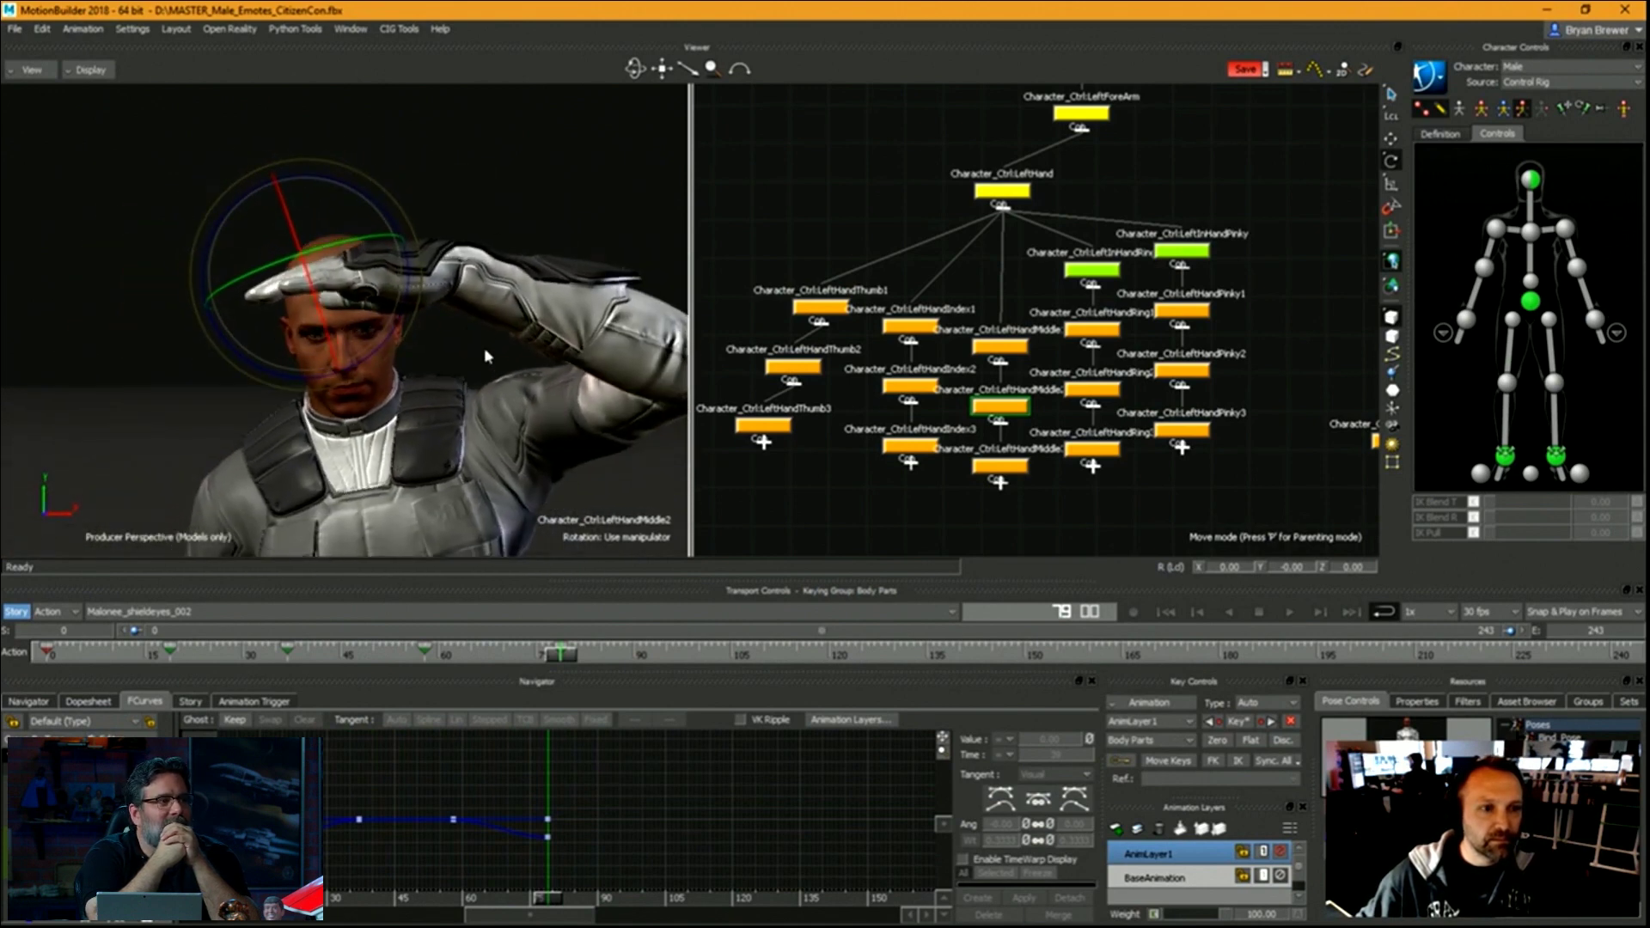
left_click_drag(487, 353, 639, 351, "ctrl")
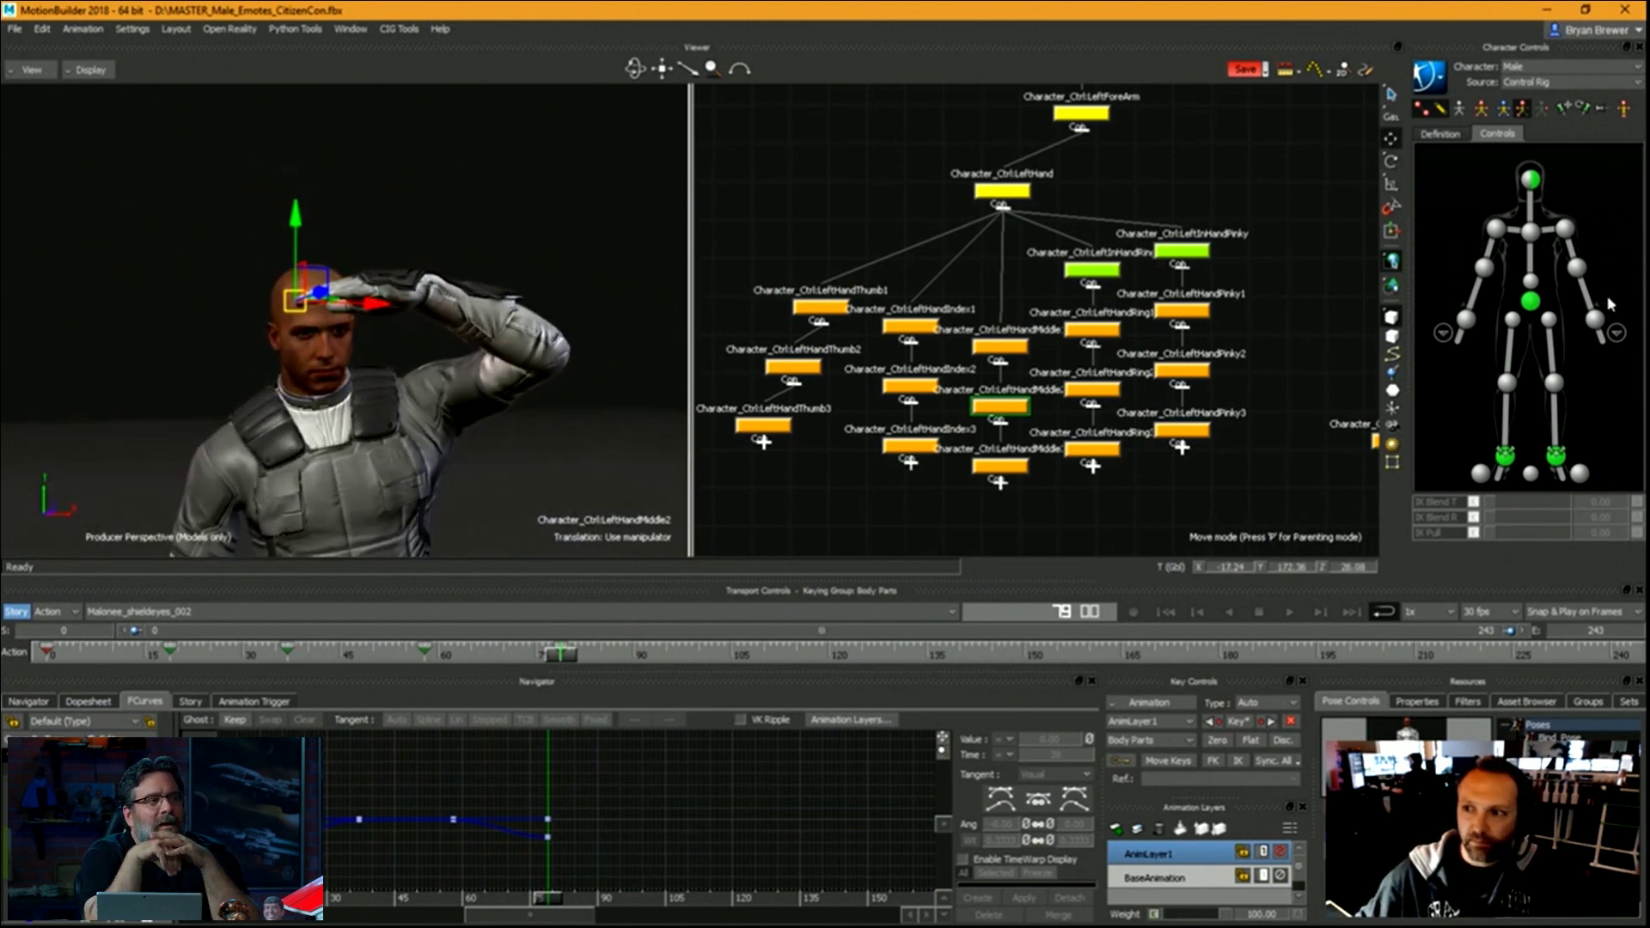
Try to move the left wrist effector at frame 79, and undo the change.
left_click(1591, 318)
mouse_move(423, 319)
left_mouse_down("ctrl+shift")
mouse_move(404, 324)
mouse_move(502, 308)
mouse_move(456, 368)
mouse_move(404, 376)
mouse_move(412, 327)
left_mouse_up("ctrl+shift")
key("ctrl+z")
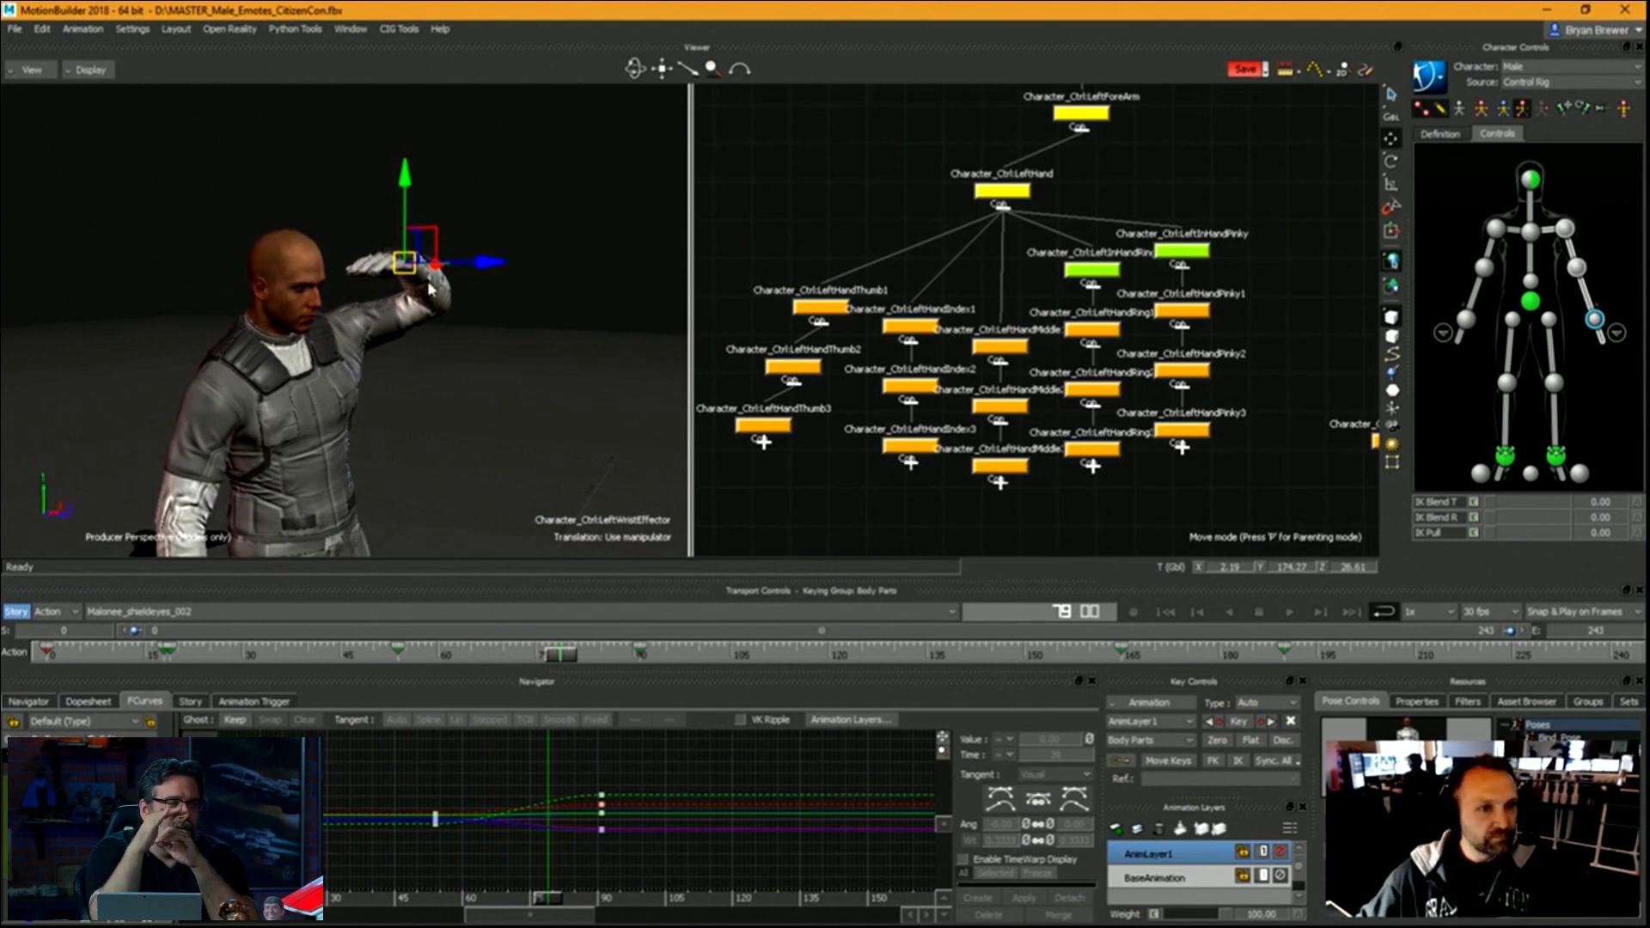
mouse_move(361, 416)
left_mouse_down("ctrl+shift")
mouse_move(438, 412)
mouse_move(352, 422)
left_mouse_up("ctrl+shift")
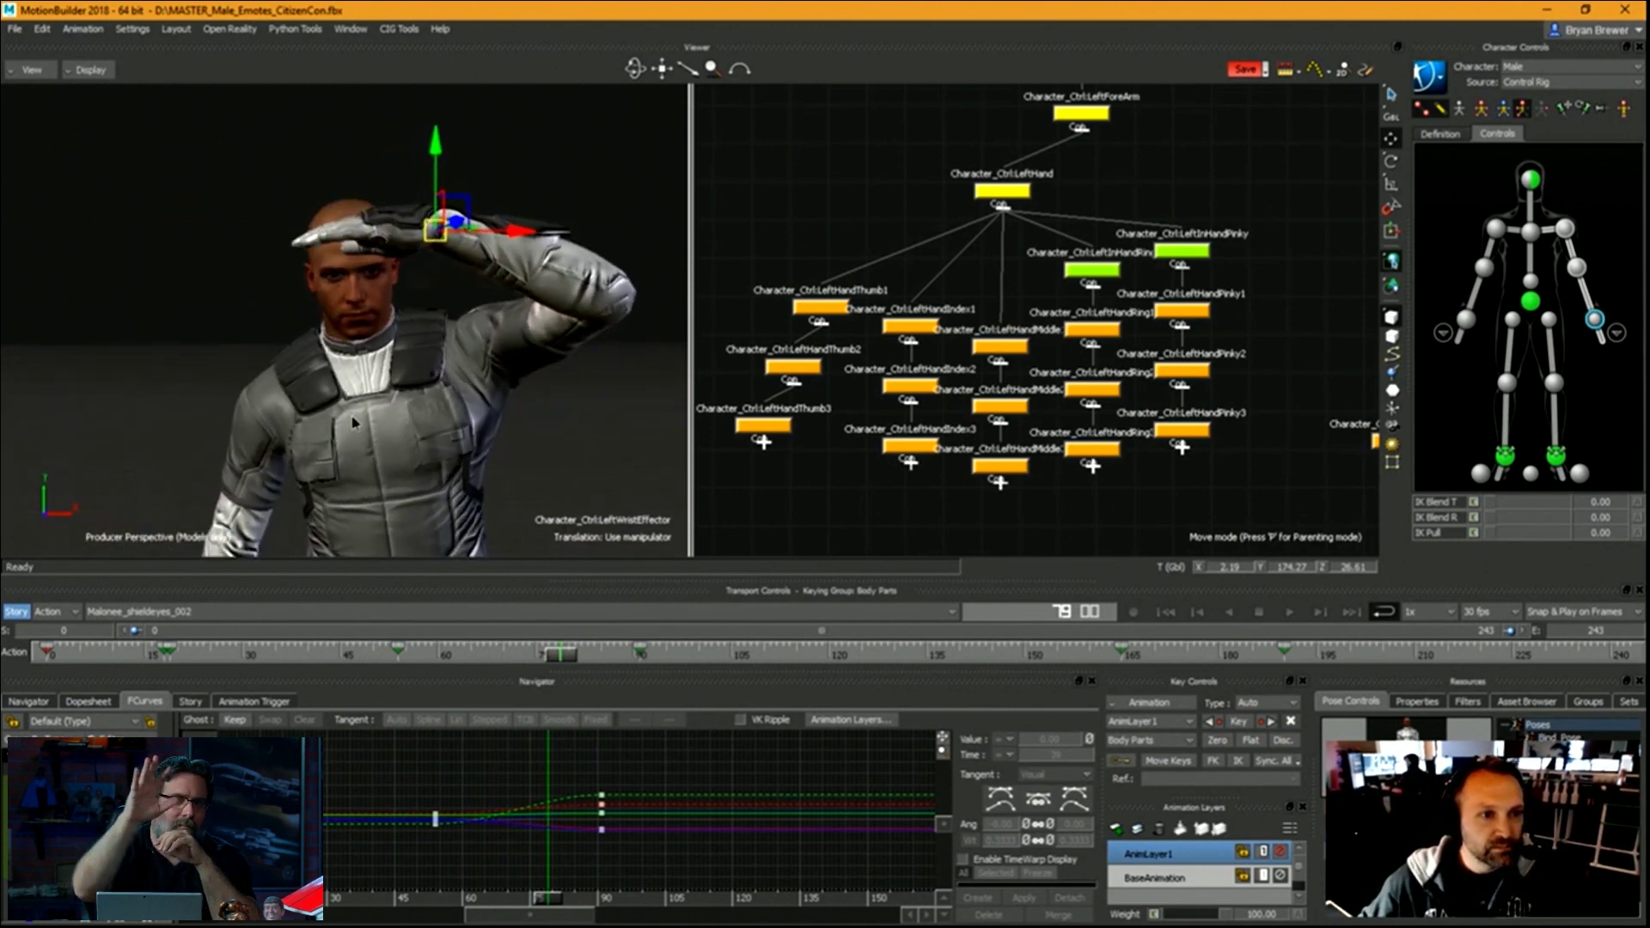
Adjust and key the second and third joints of the left index, middle, ring and pinky fingers at frames 87, 94 and 112.
left_click_drag(1221, 511, 860, 359)
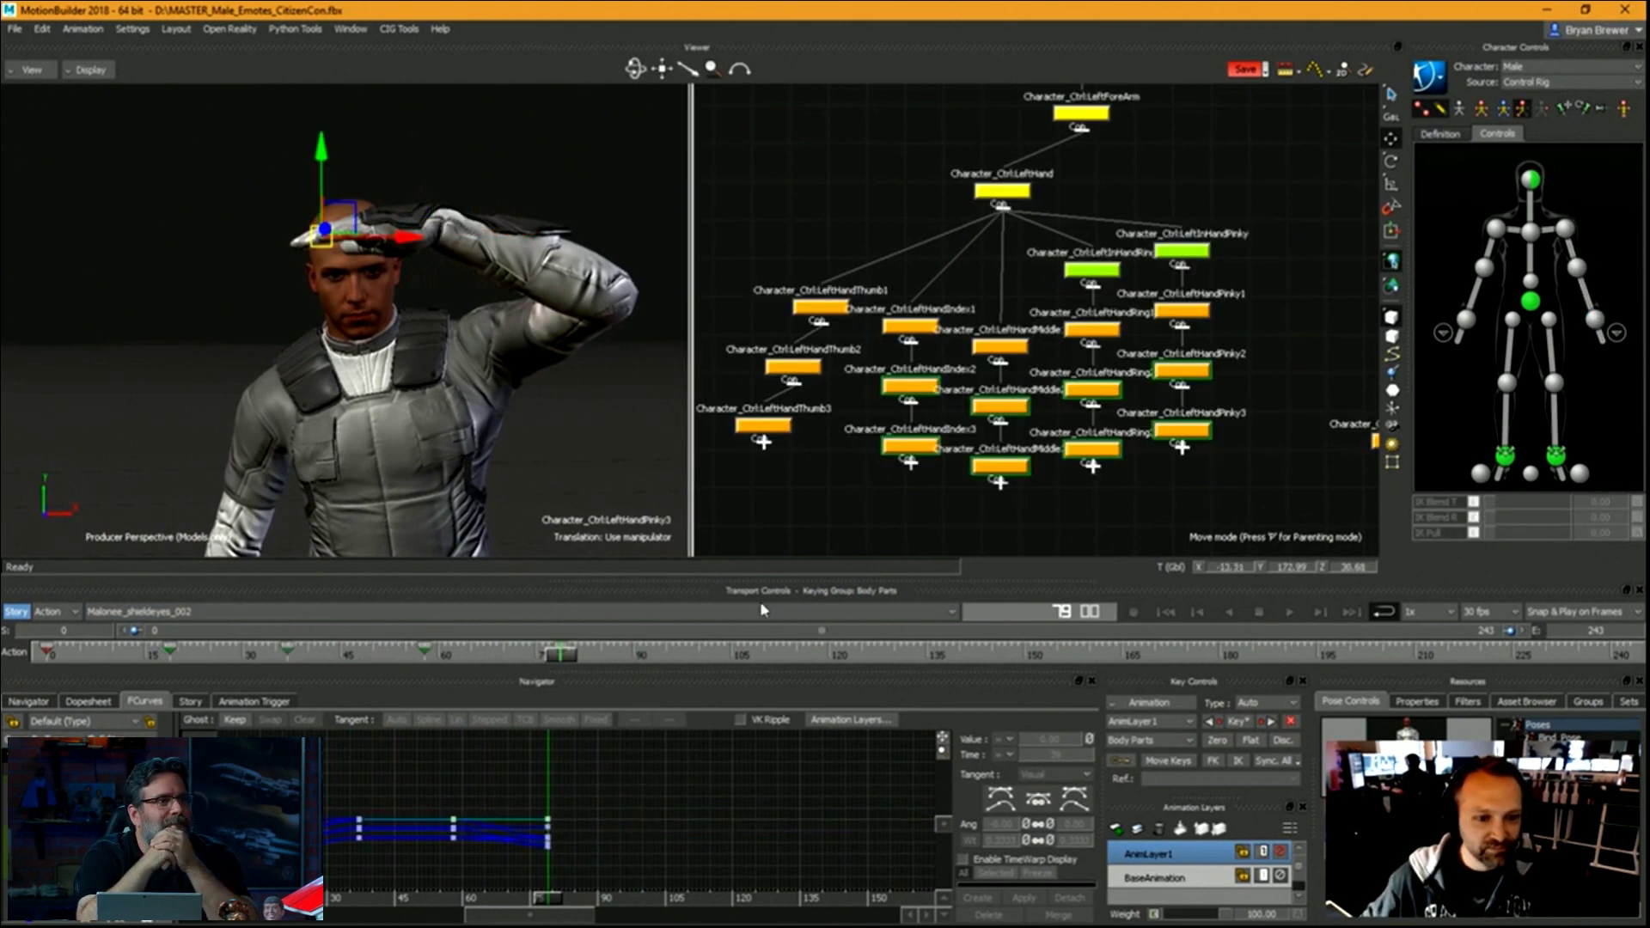
left_click_drag(601, 472, 374, 451, "ctrl")
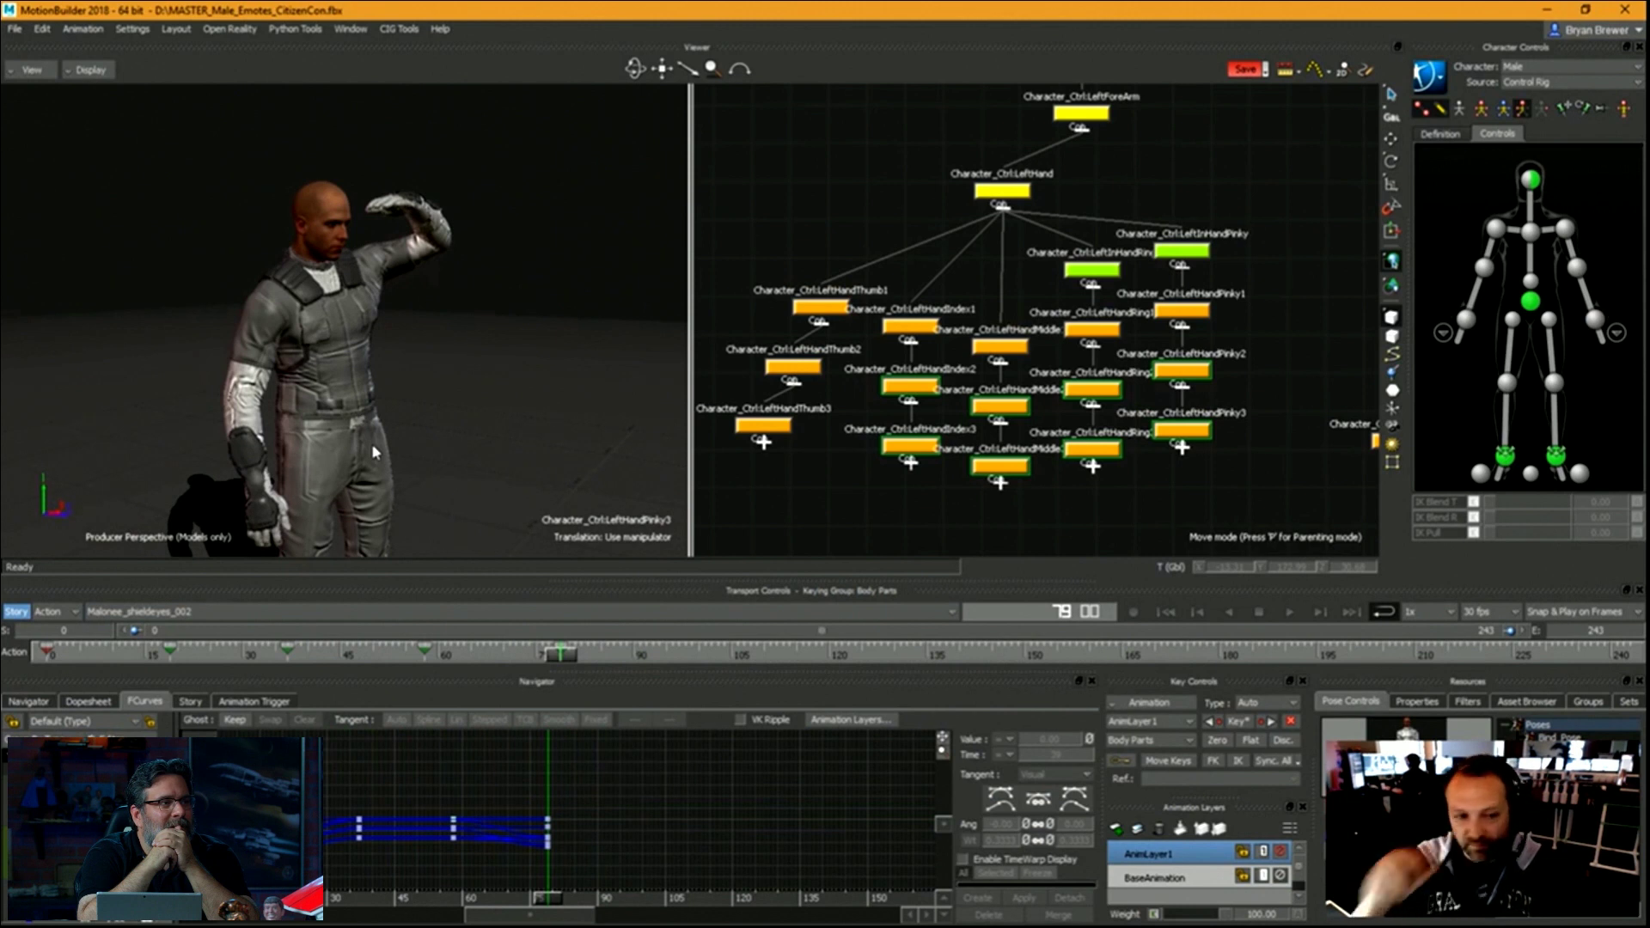
left_click_drag(587, 660, 561, 679)
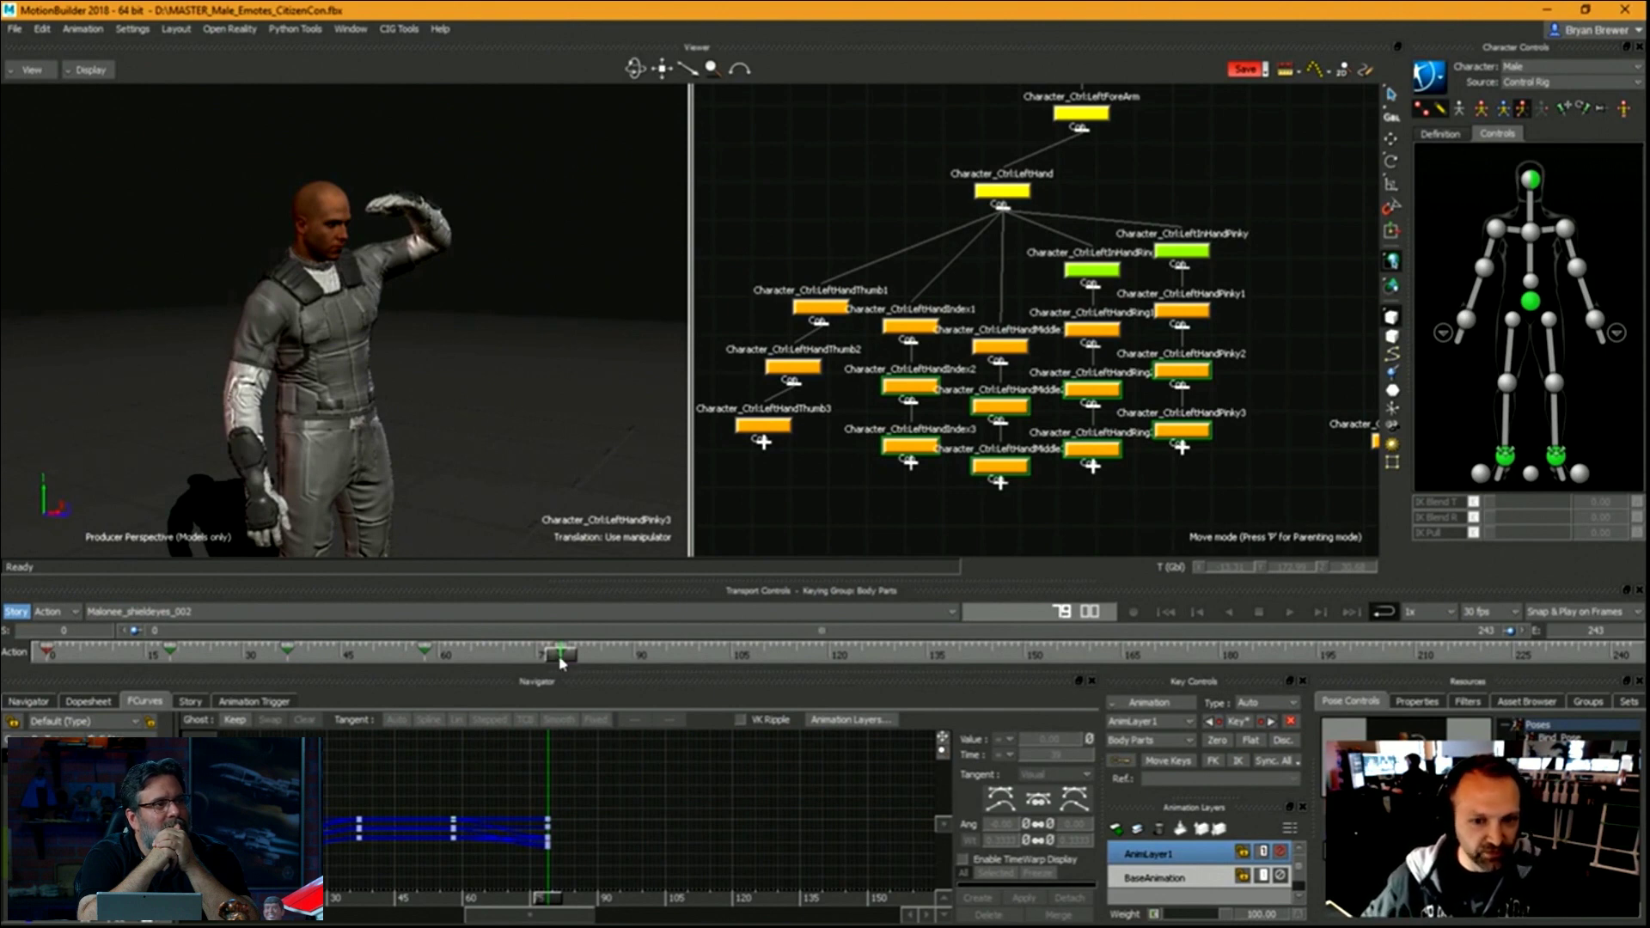
left_click_drag(560, 661, 859, 683)
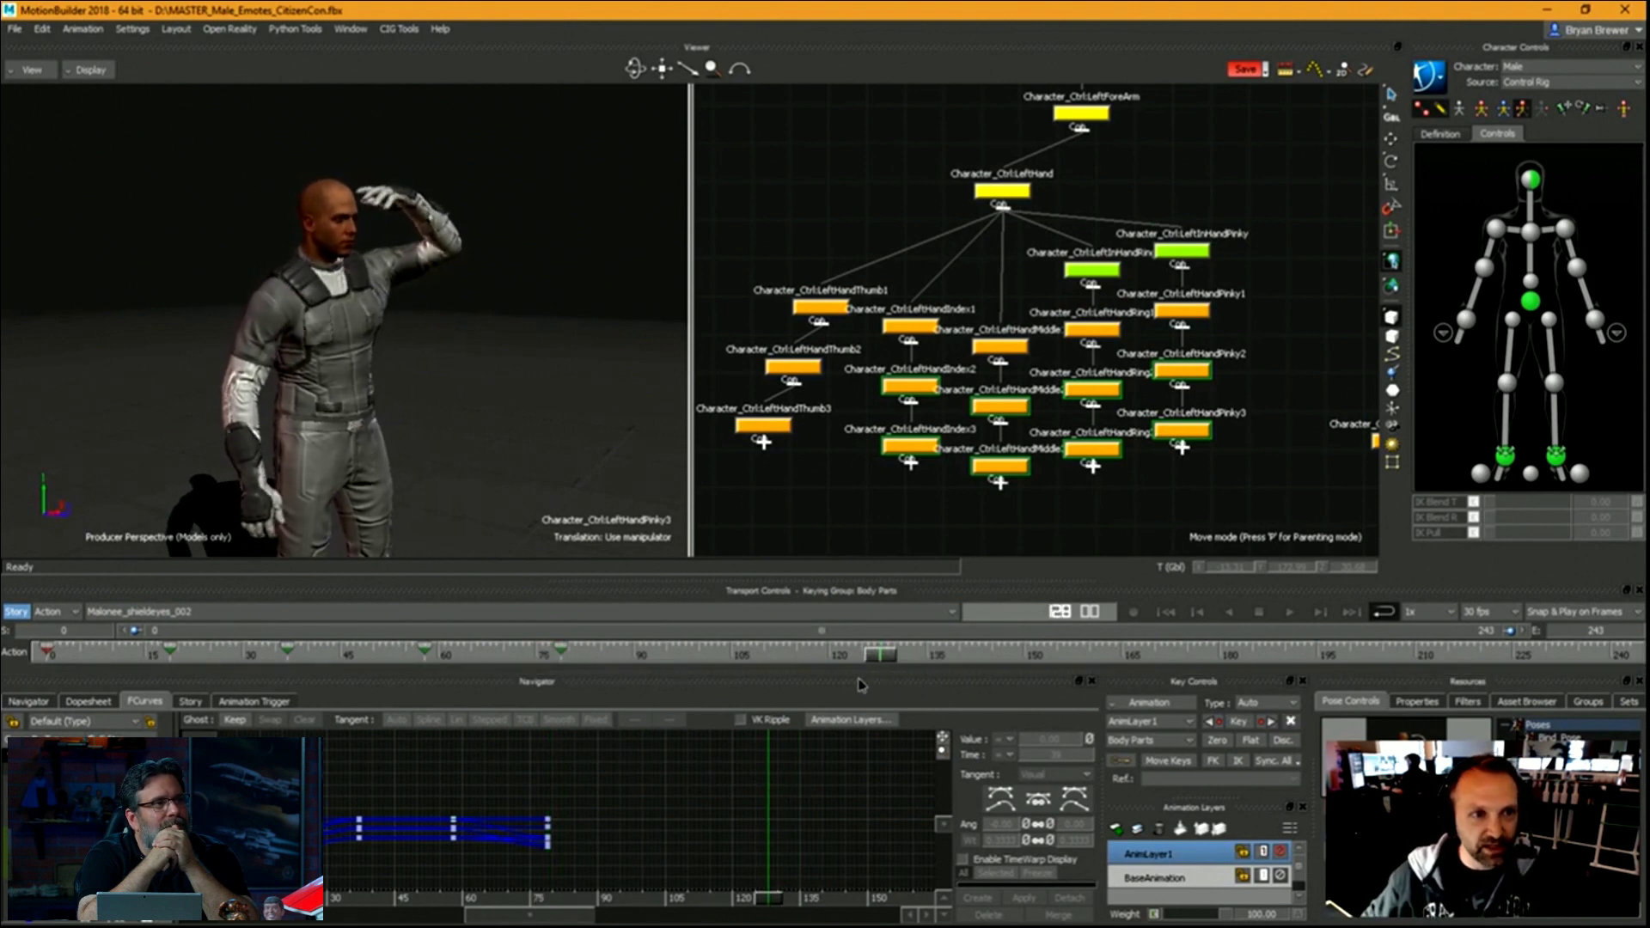
left_click_drag(555, 361, 657, 497, "ctrl")
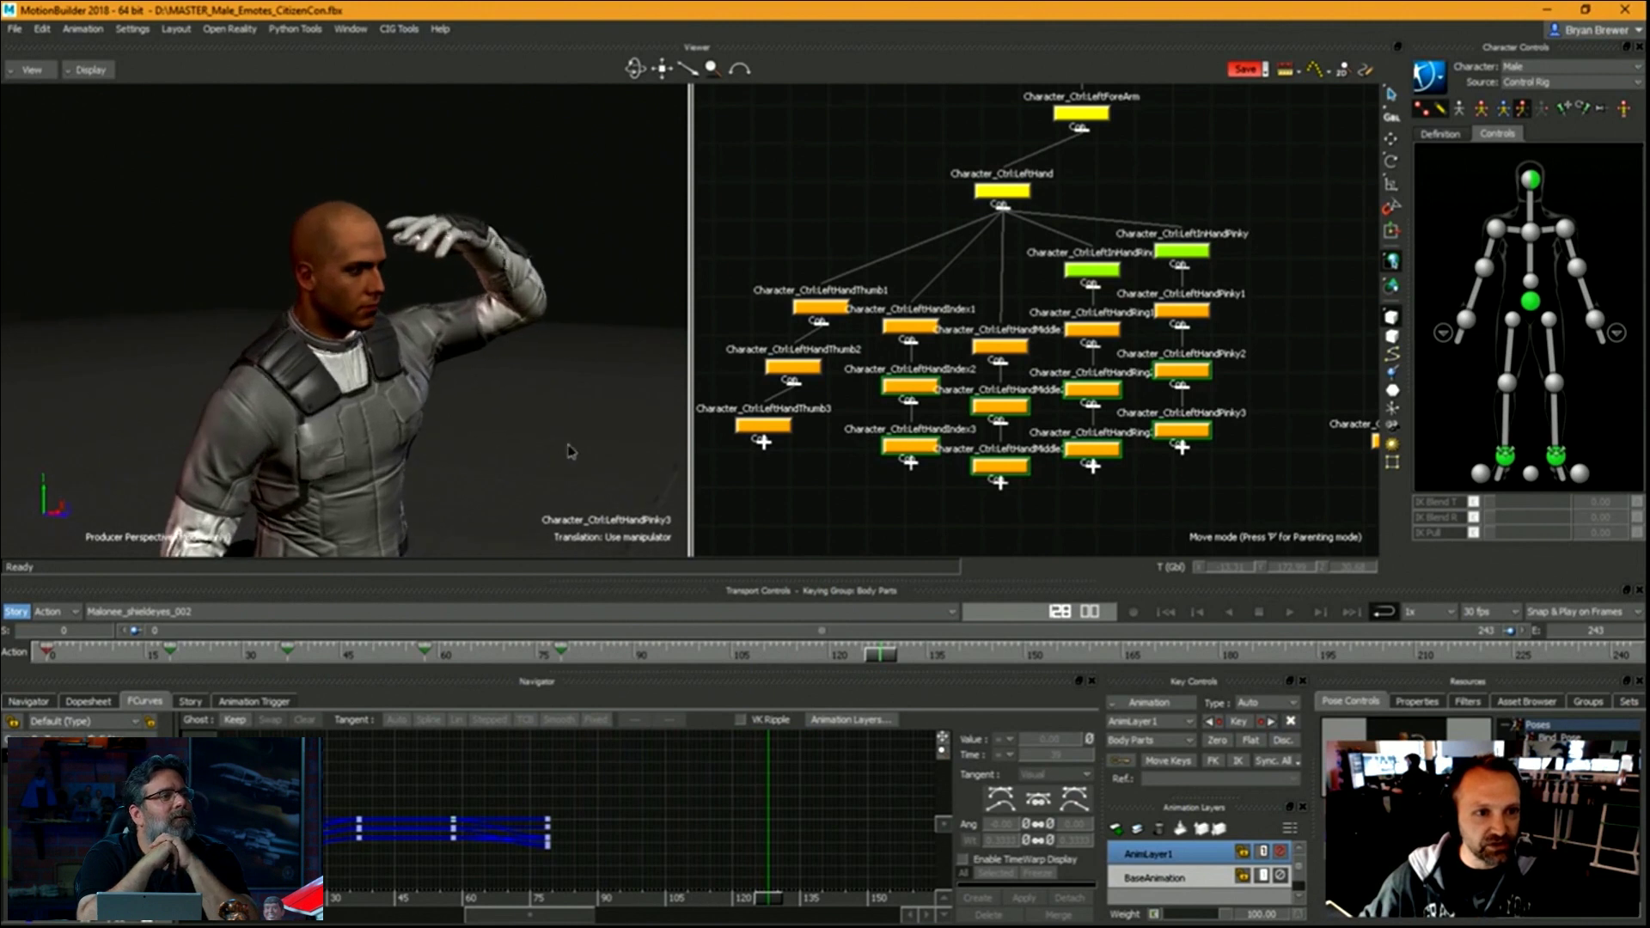
left_click_drag(880, 655, 777, 655)
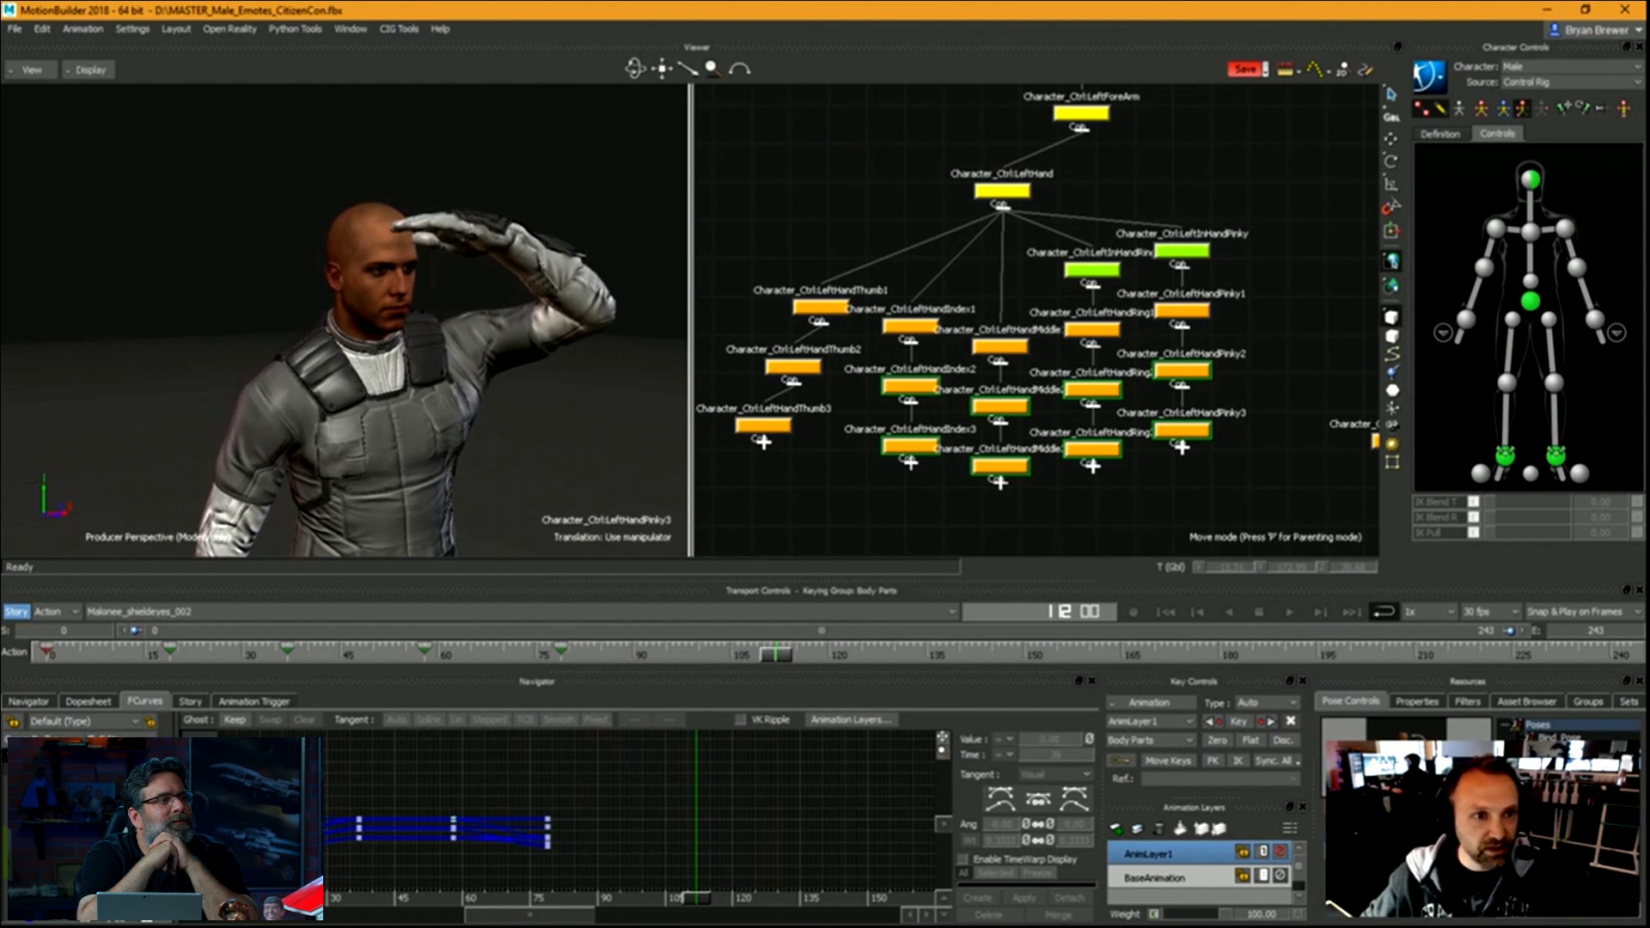
left_click_drag(785, 655, 658, 658)
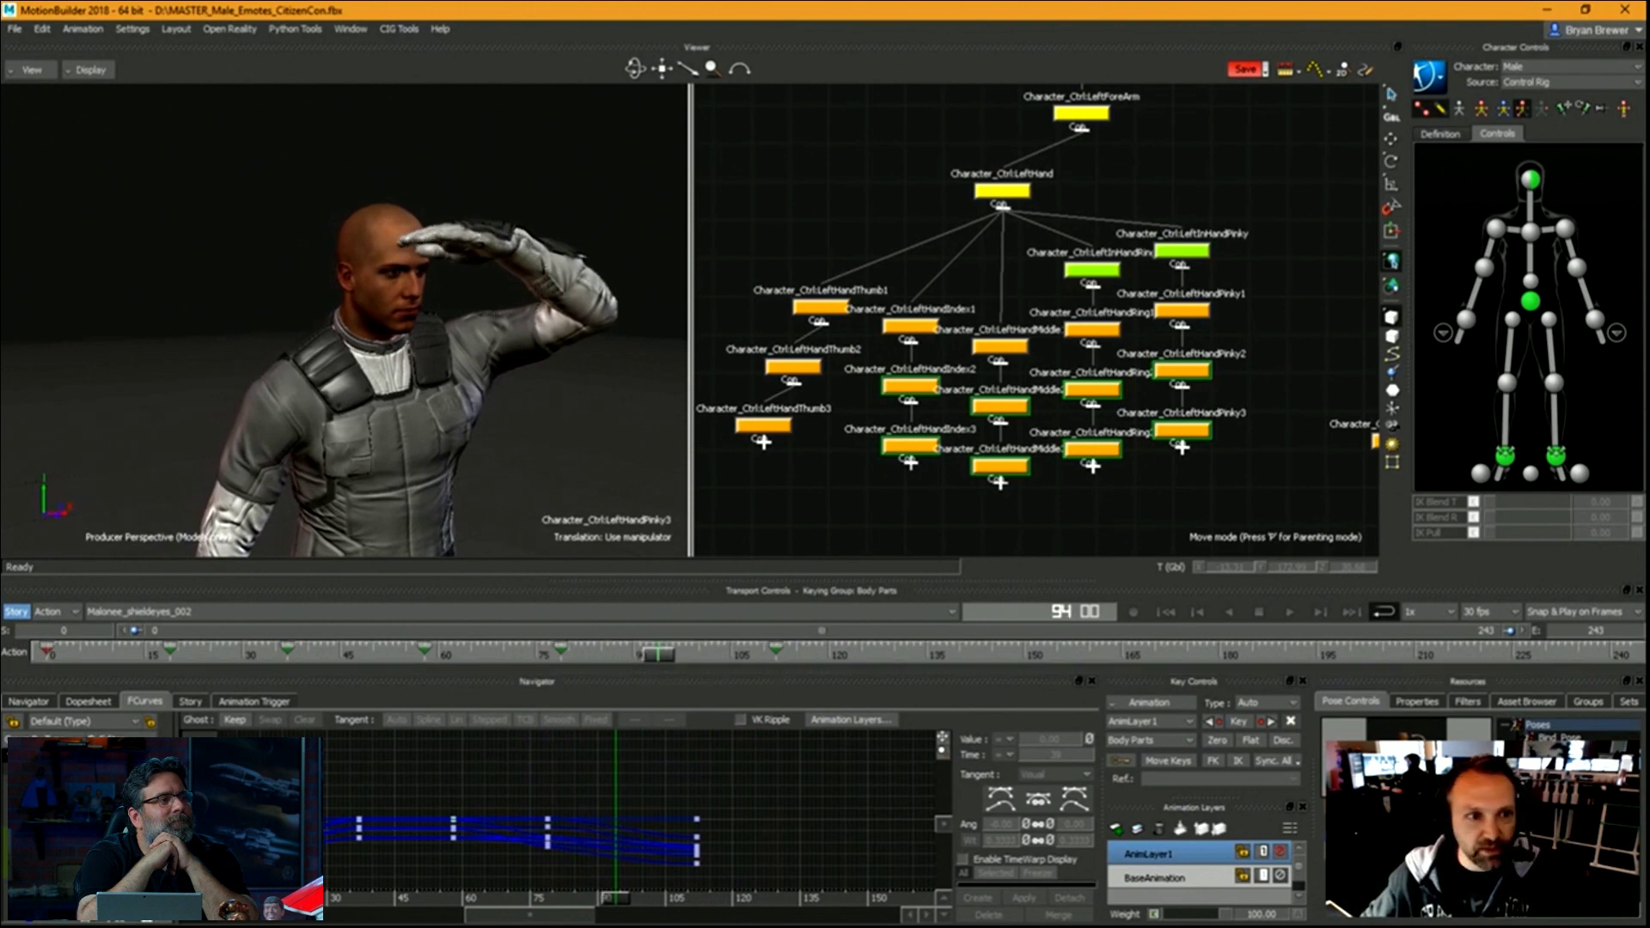
left_click_drag(658, 668, 614, 659)
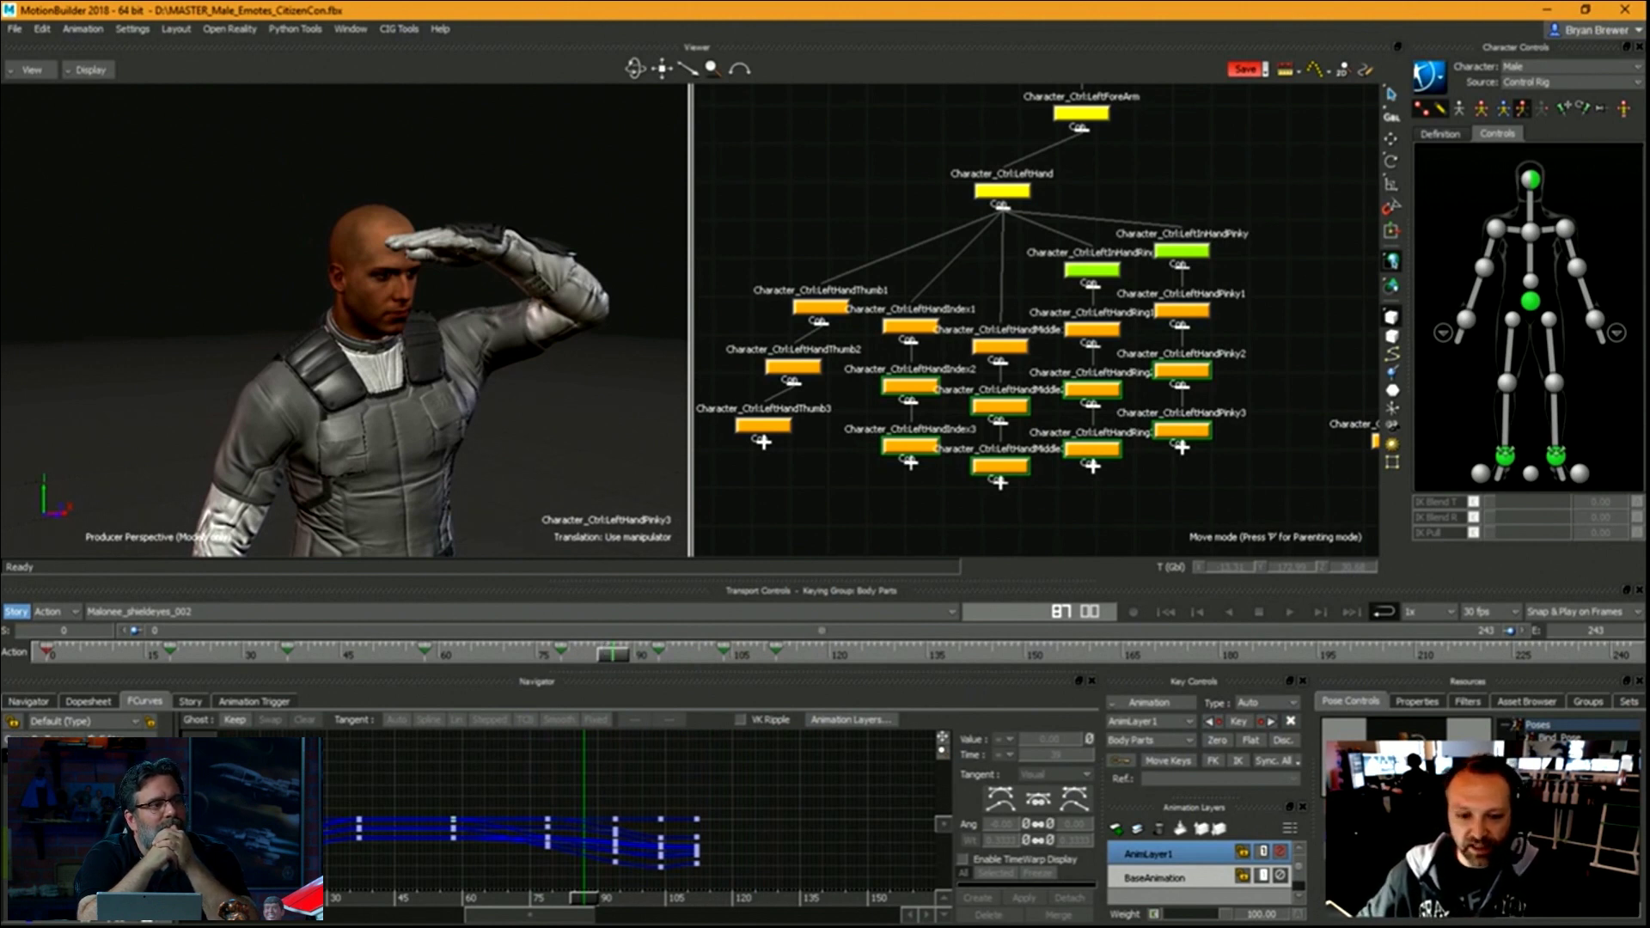
At frame 164, rotate the base joints of the left middle and ring fingers together, and adjust the middle finger separately.
left_click_drag(601, 658, 1120, 694)
left_click_drag(483, 389, 669, 367, "ctrl+shift")
left_click_drag(1090, 316, 988, 352)
key("r")
left_click_drag(460, 335, 531, 229, "ctrl+shift")
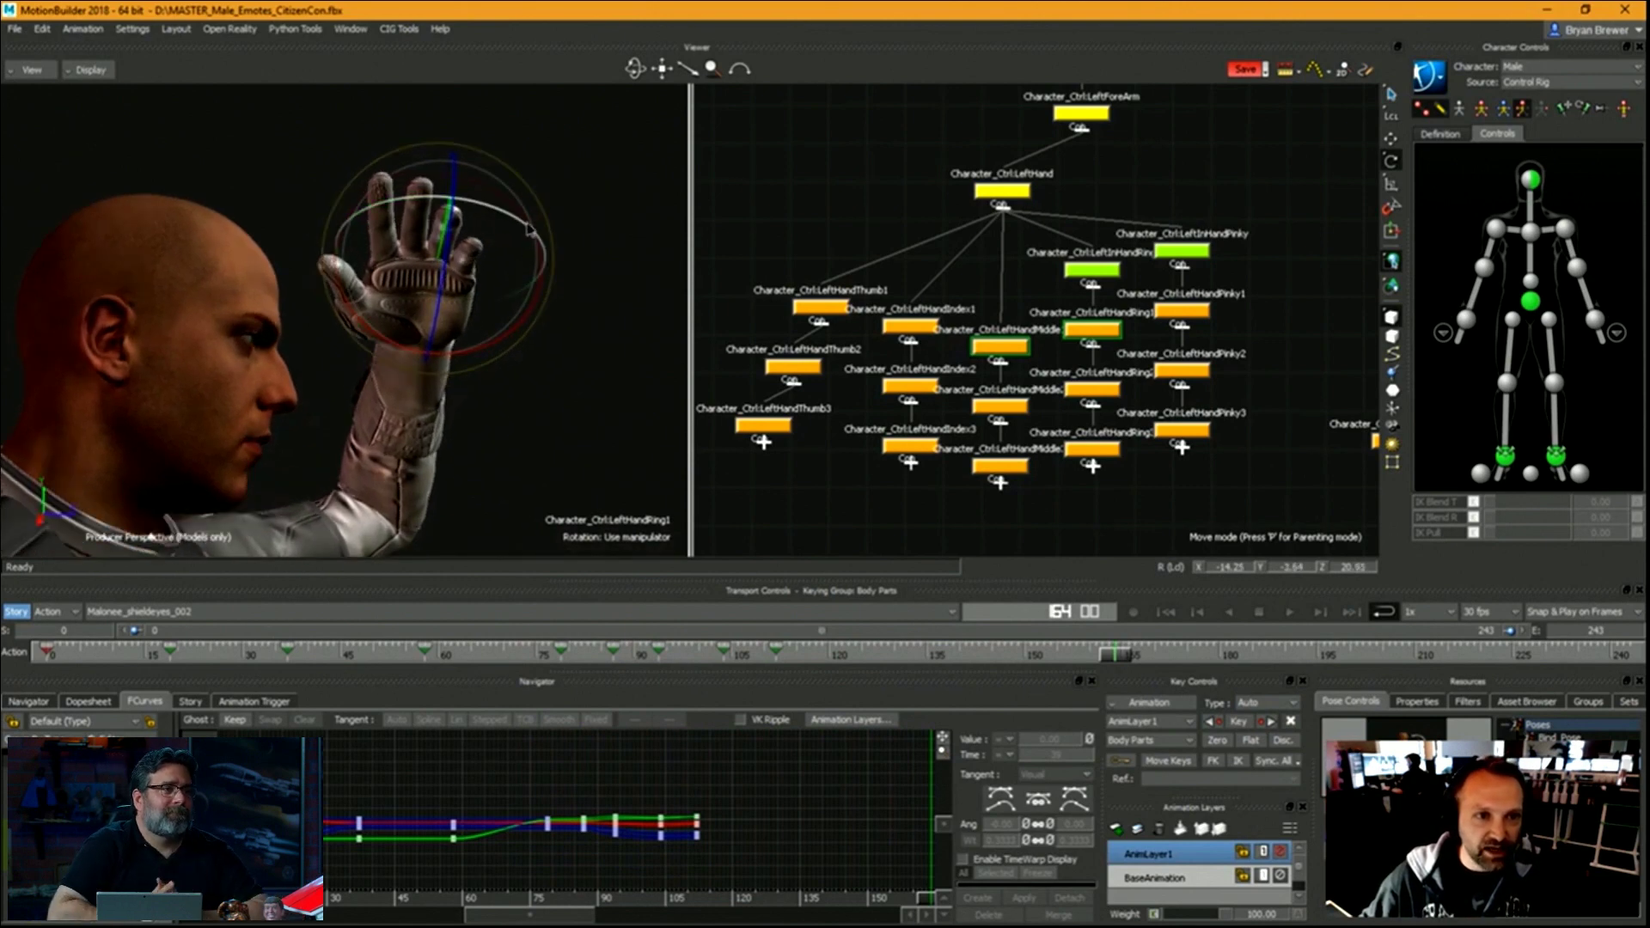
left_click(997, 346)
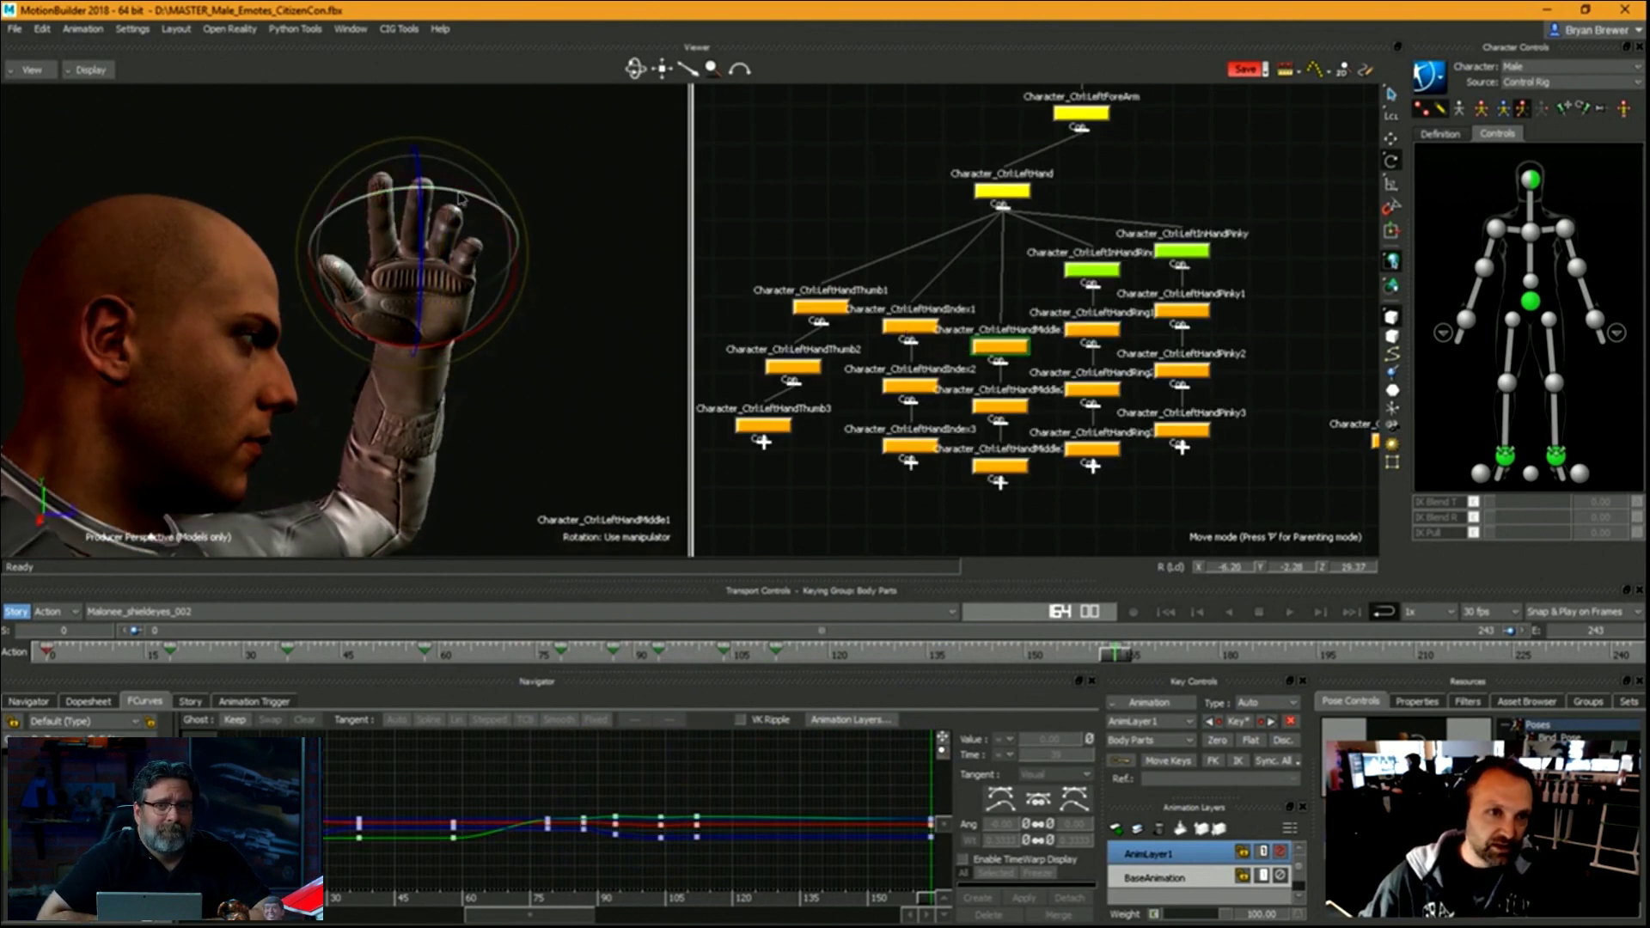
Rotate the base joints of the left index and pinky fingers at frame 164 to line them up with the other fingers.
left_click_drag(541, 361, 941, 333, "ctrl+shift")
left_click(934, 328)
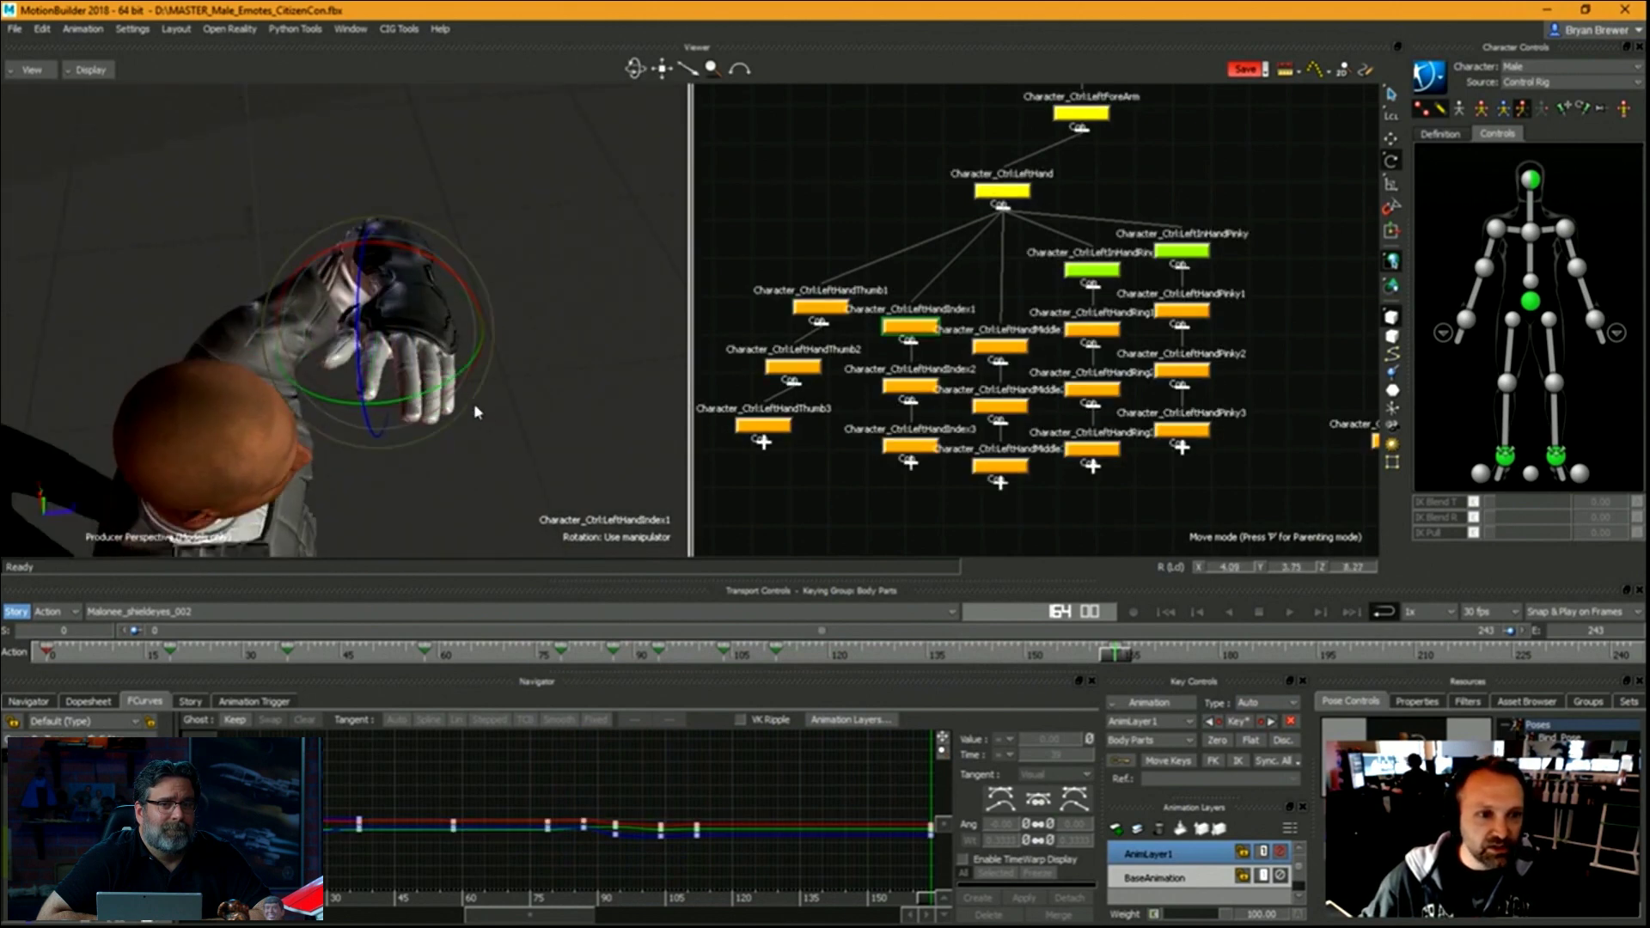
left_click_drag(475, 406, 464, 232, "ctrl+shift")
left_click_drag(1227, 295, 1175, 325)
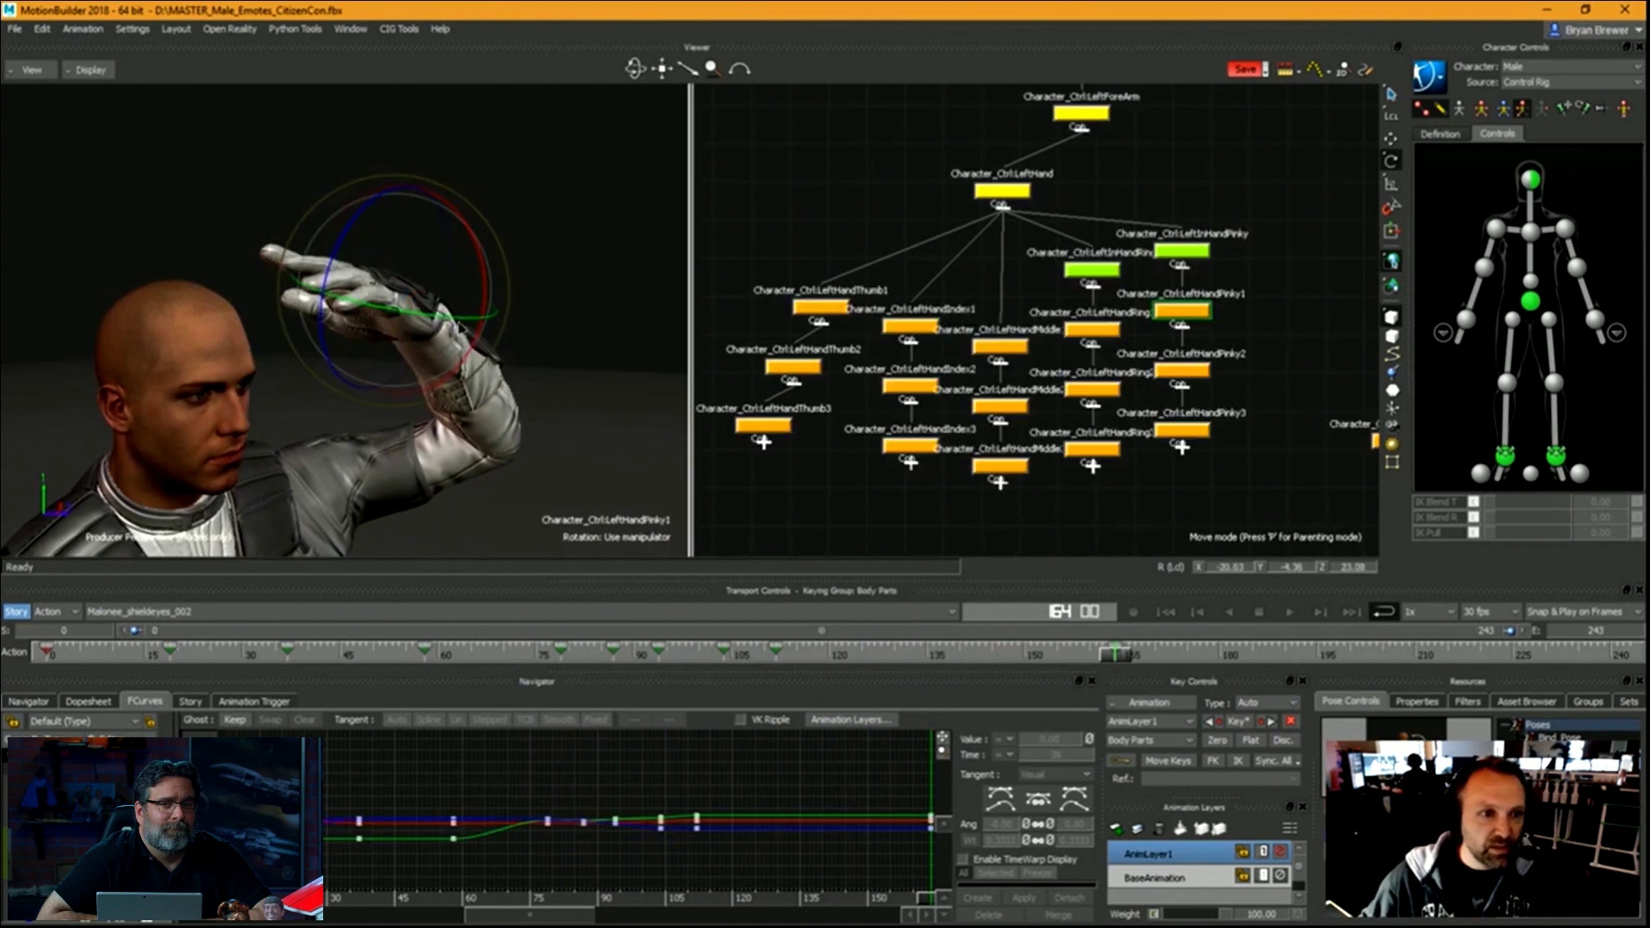
left_click_drag(330, 352, 358, 334, "ctrl+shift")
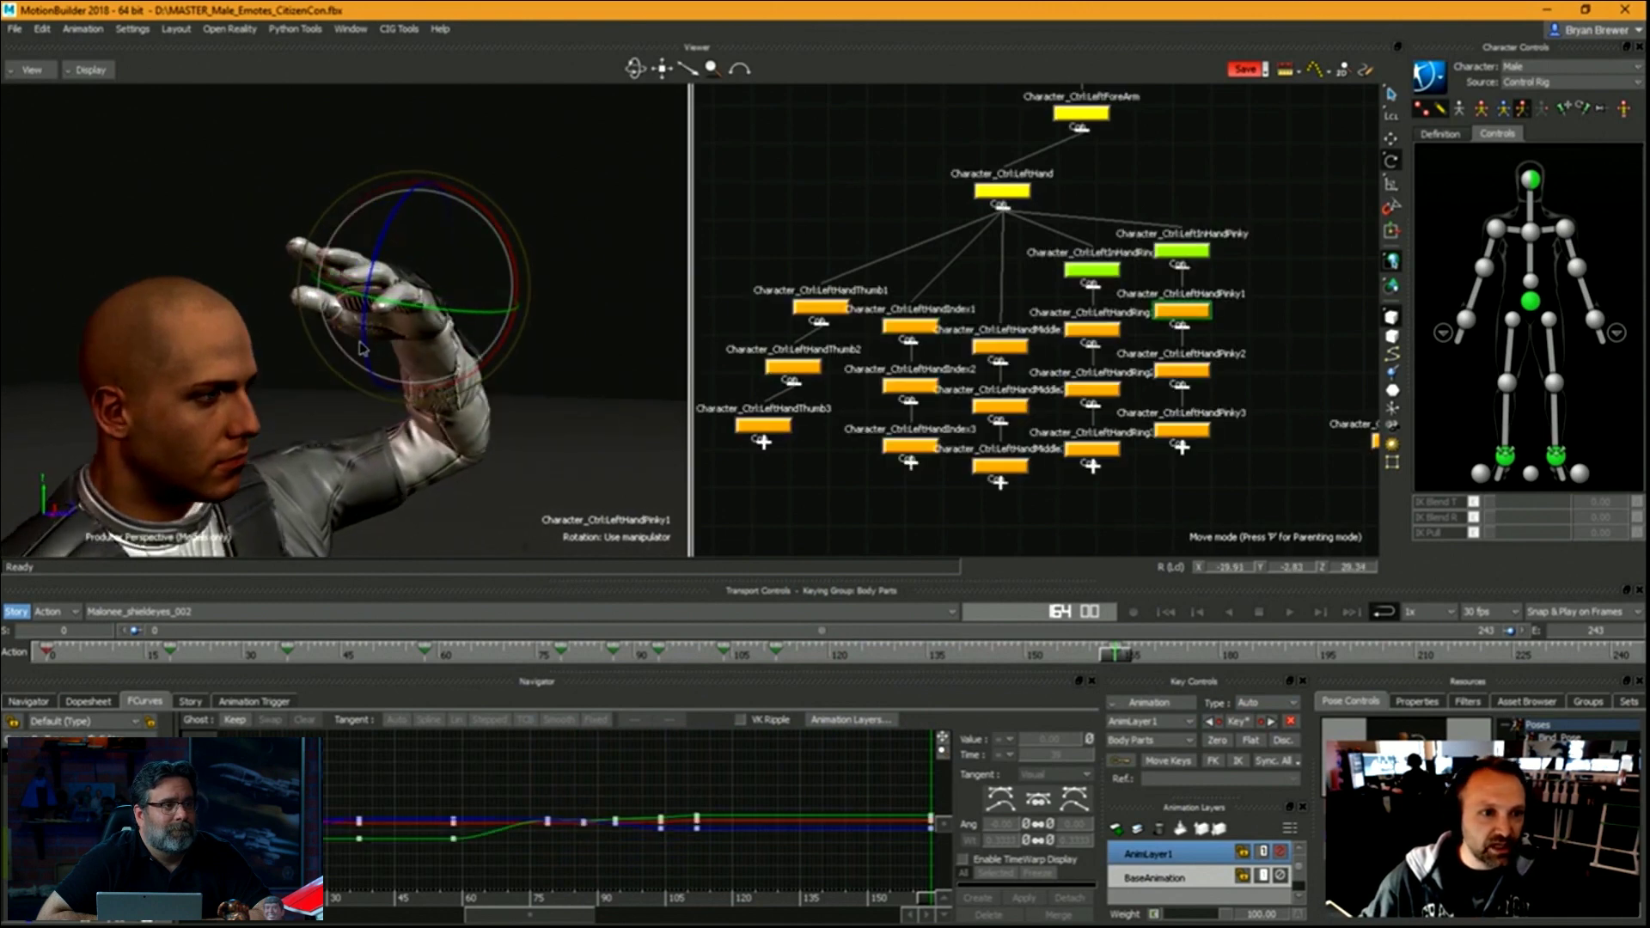
Examine the left hand's finger pose at frame 187 from several angles with the arm lowered.
left_click_drag(553, 521, 464, 430, "ctrl")
left_click_drag(1115, 654, 1264, 655)
left_click_drag(173, 482, 336, 371, "shift")
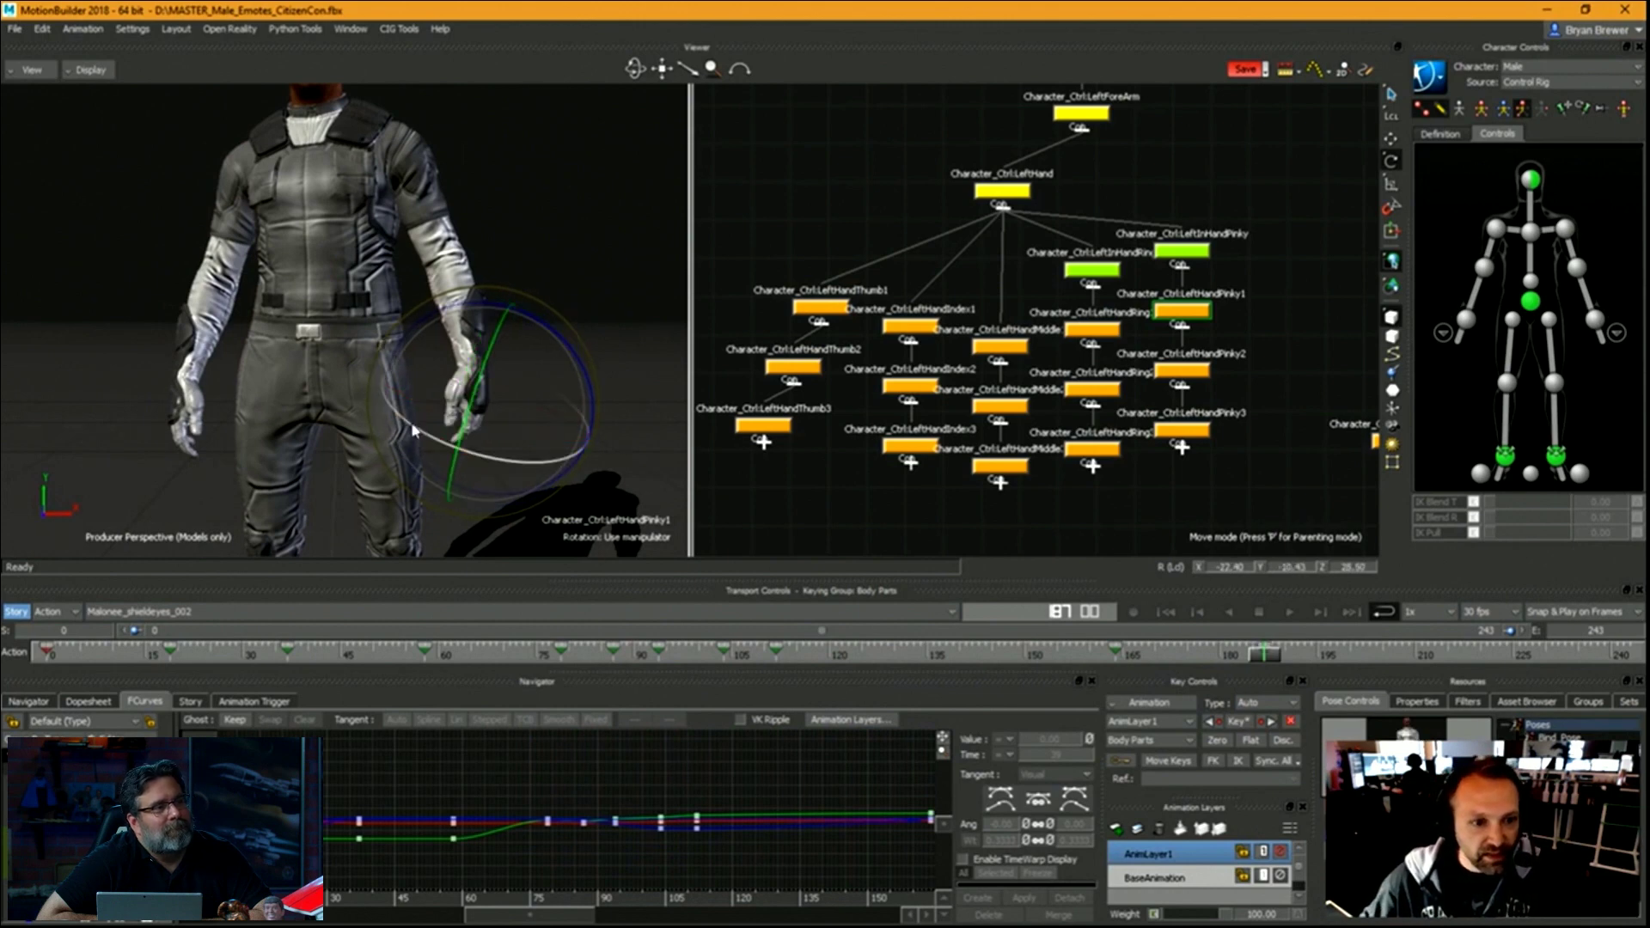
left_click_drag(484, 428, 544, 385)
left_click_drag(547, 474, 506, 481)
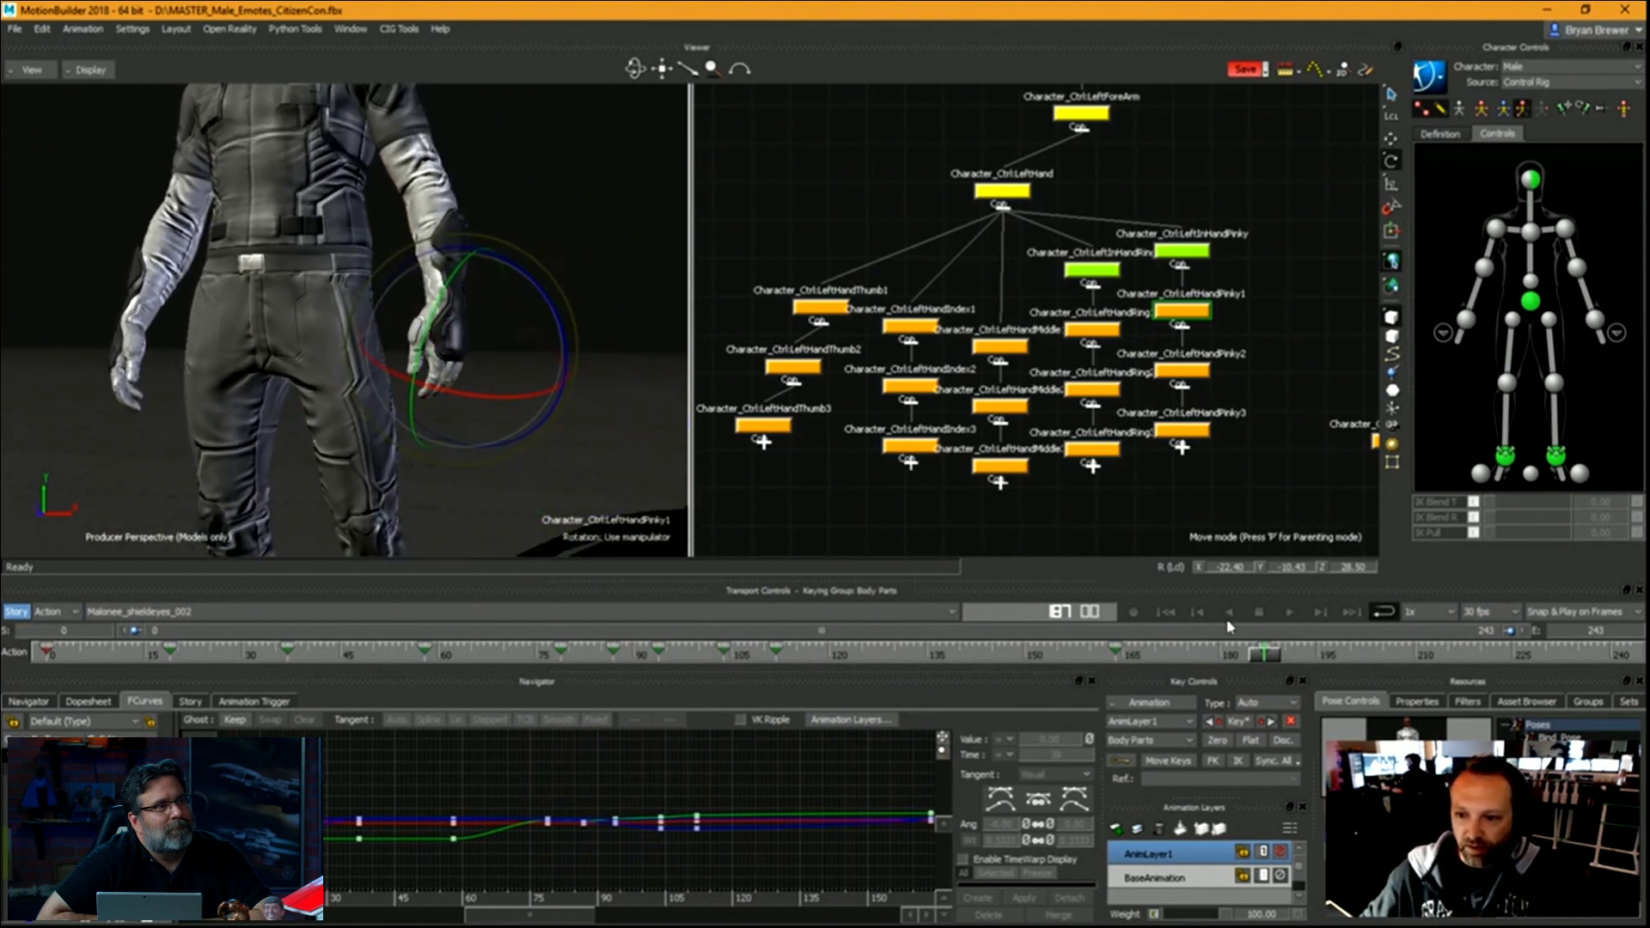
mouse_move(1270, 660)
left_mouse_down()
mouse_move(1227, 662)
mouse_move(1267, 685)
left_mouse_up()
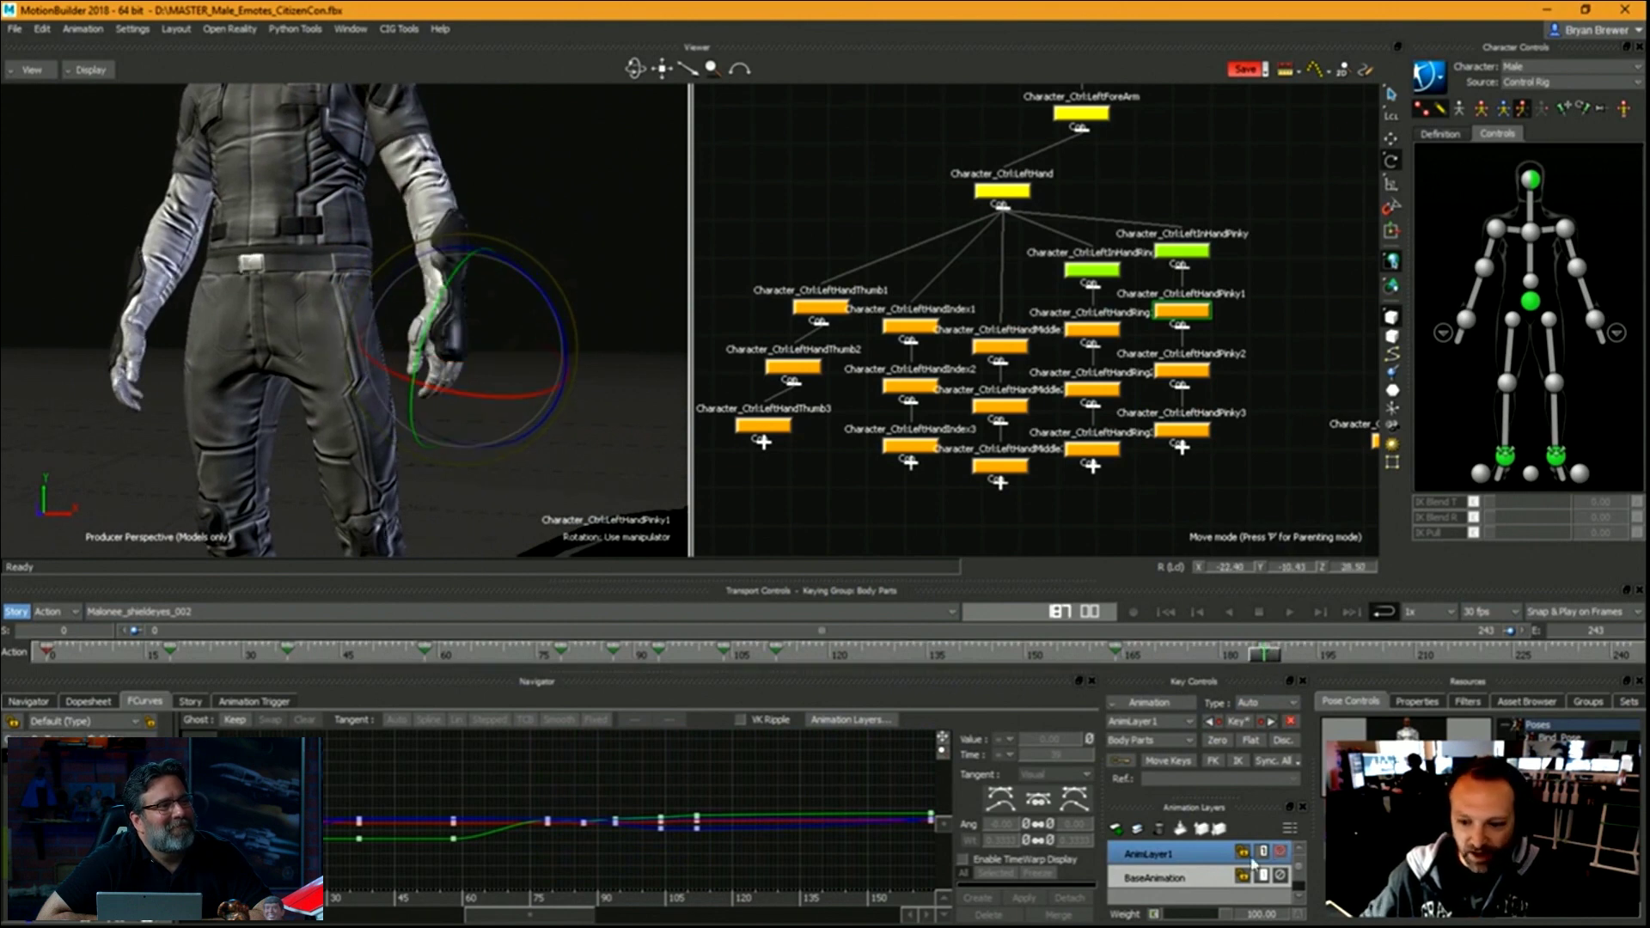
On the BaseAnimation layer, delete all left finger and thumb joint keys from about frame 171 to 191.
left_click(1175, 882)
key("a")
left_click_drag(735, 768, 801, 767, "ctrl")
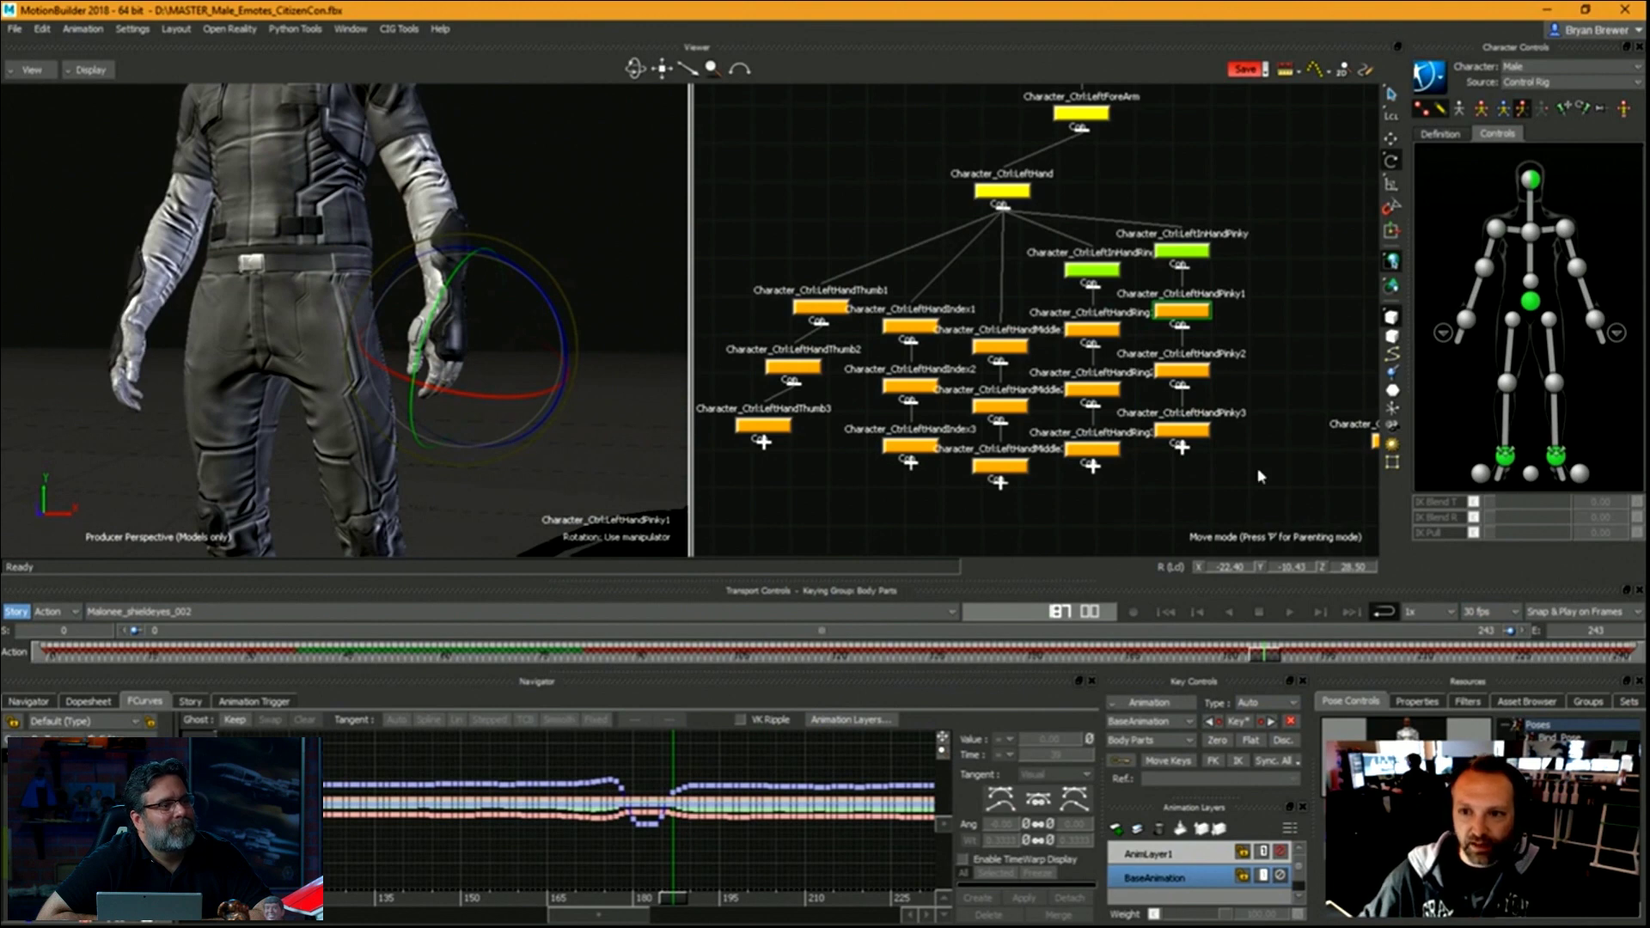
left_click_drag(1289, 479, 832, 276)
left_click_drag(715, 245, 715, 245)
left_click_drag(744, 787, 782, 785, "ctrl")
left_click_drag(694, 894, 595, 893)
left_click_drag(658, 788, 495, 778, "ctrl")
left_click_drag(409, 322, 430, 429, "shift")
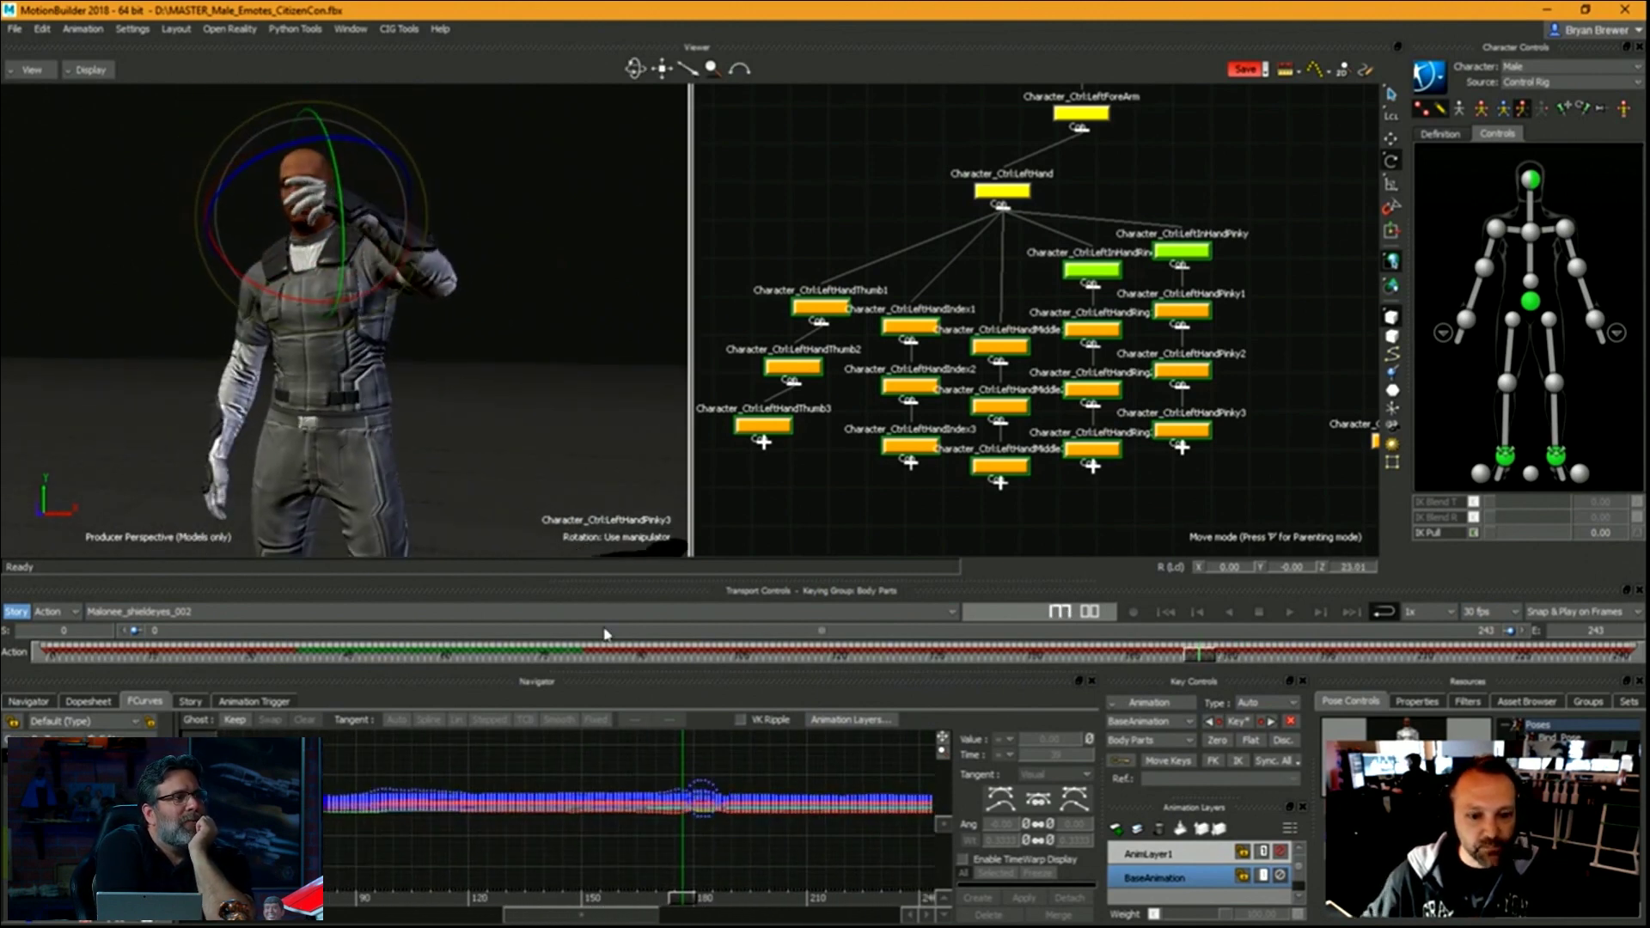
left_click_drag(810, 827, 591, 922, "ctrl")
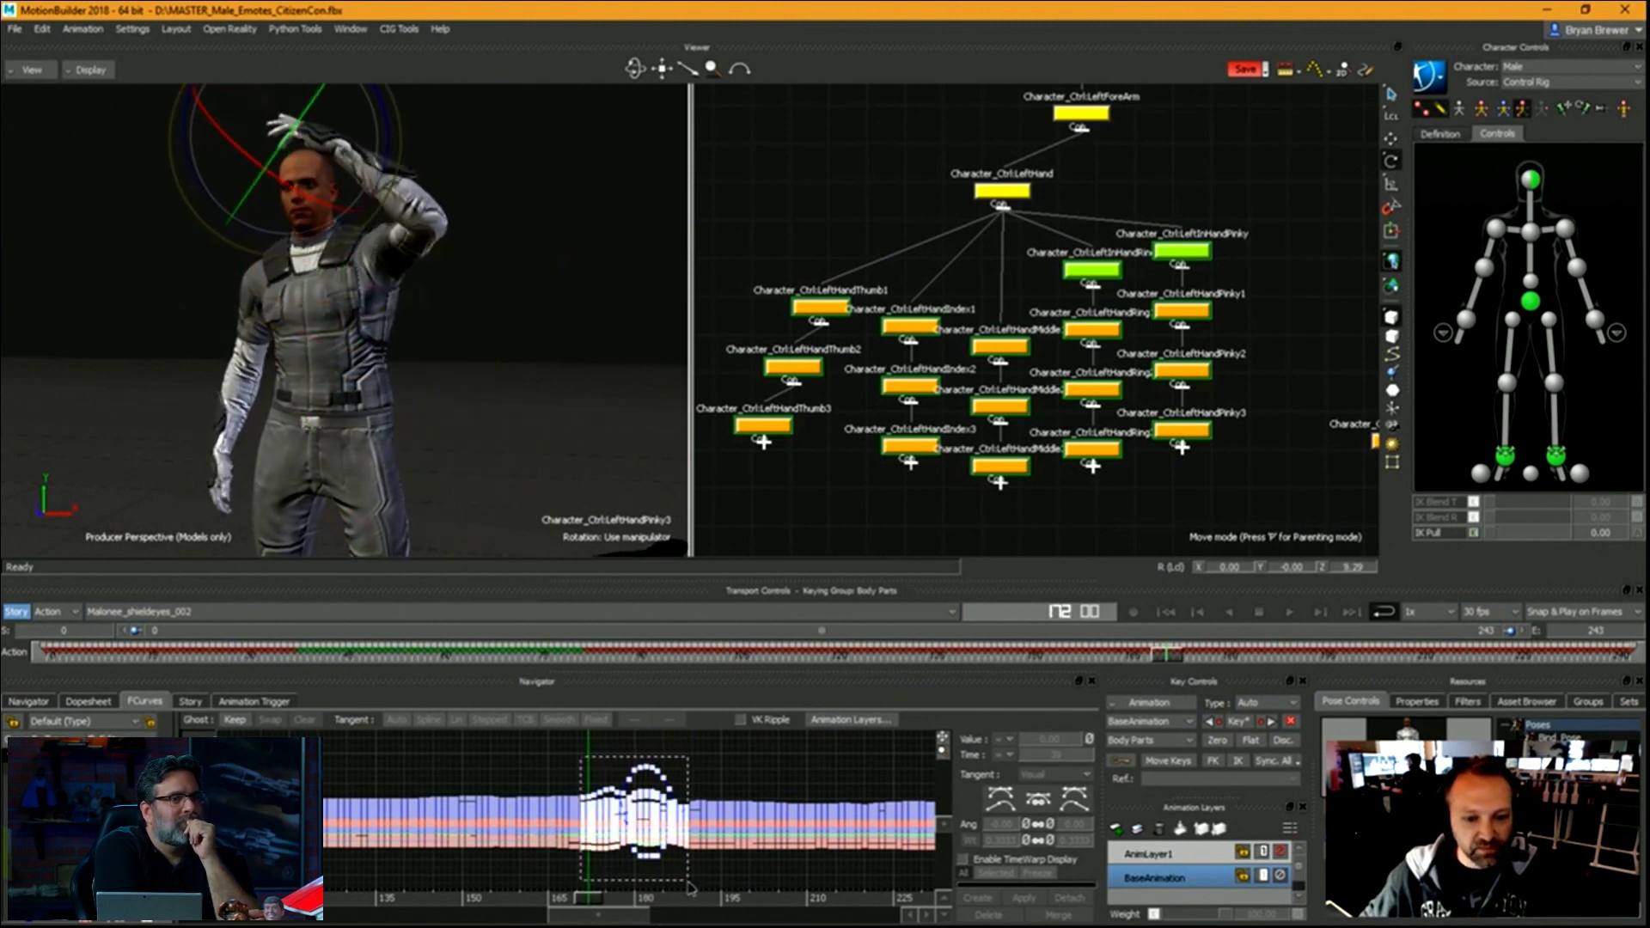
left_click_drag(703, 891, 703, 890)
key("Delete")
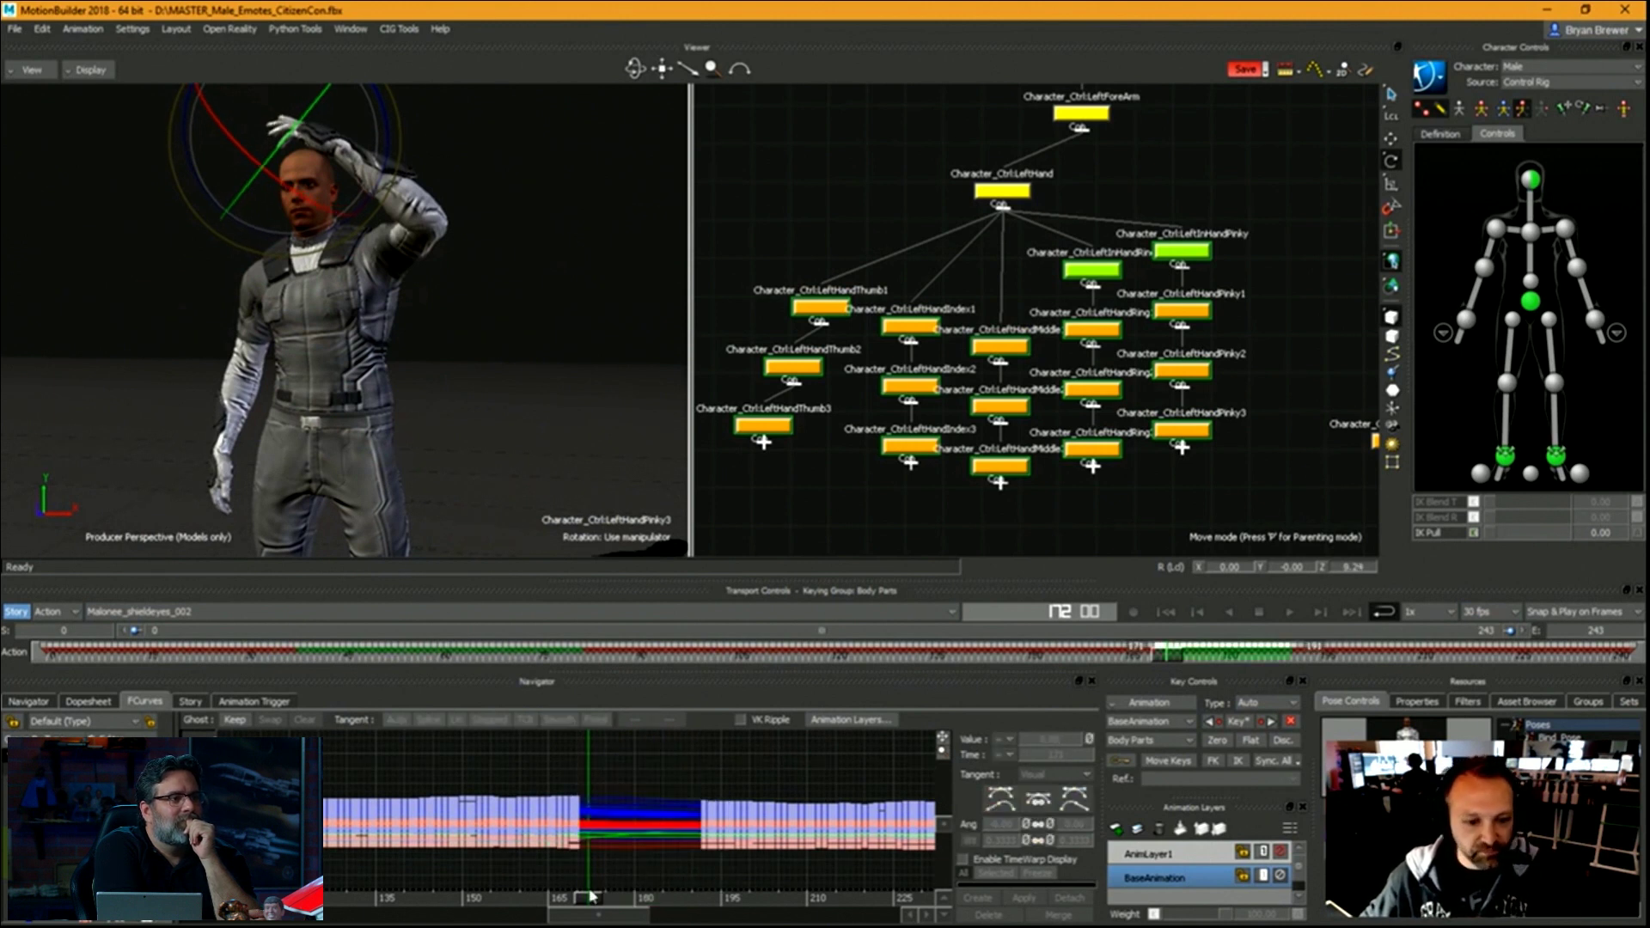
left_click_drag(590, 896, 663, 898)
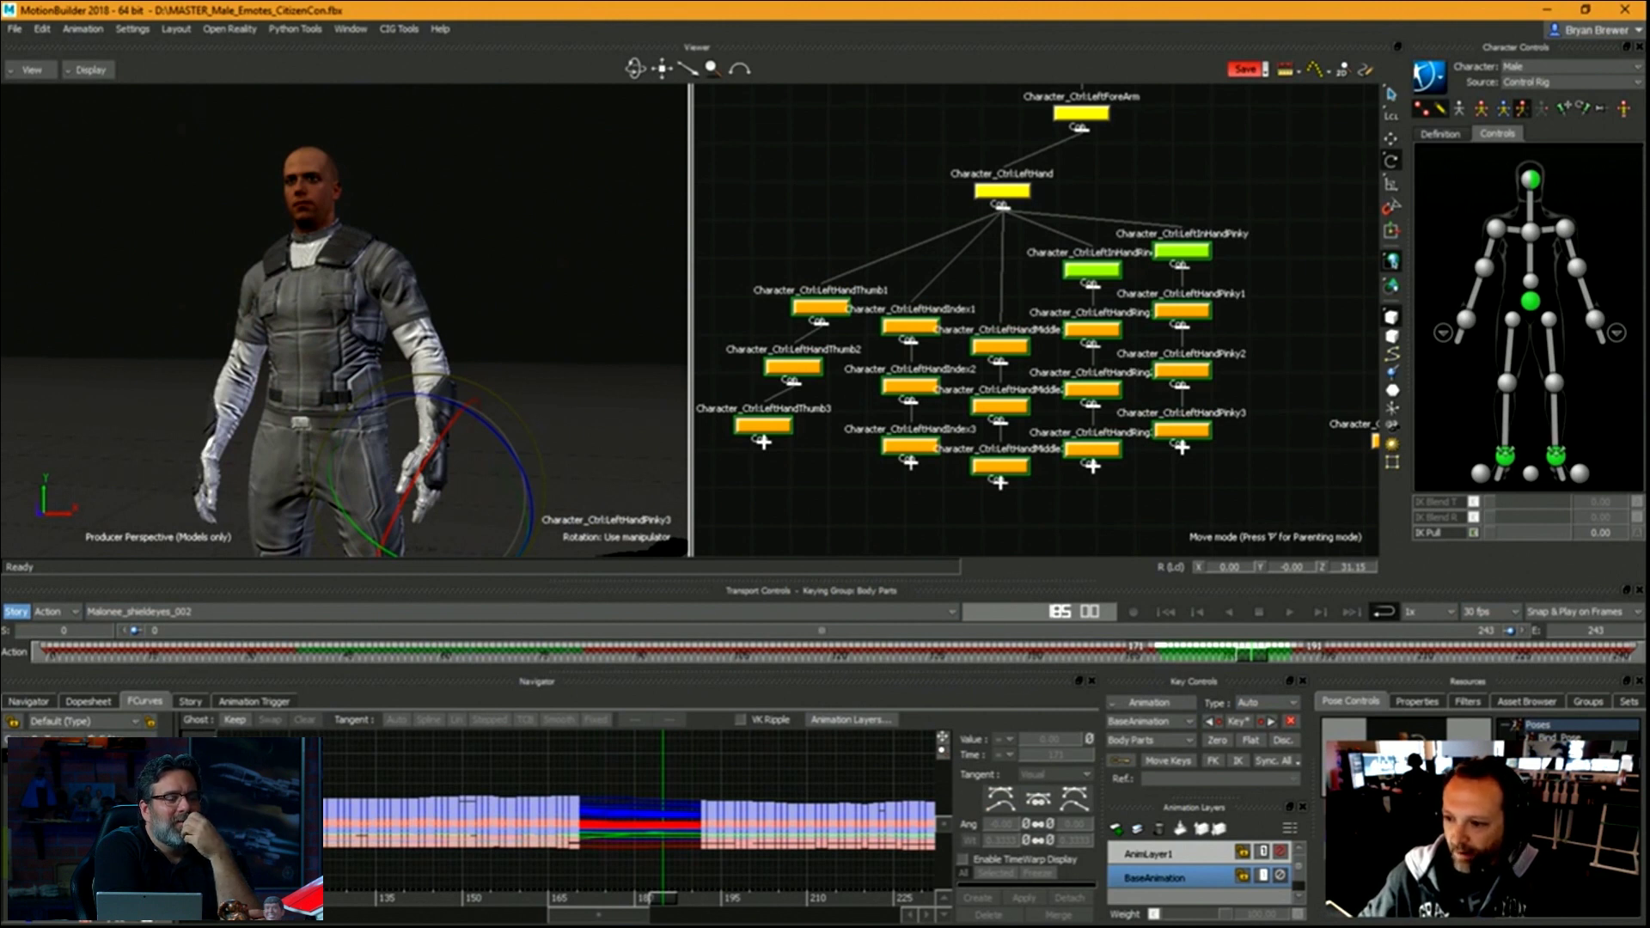
On AnimLayer1, zero the left finger and thumb joints at frame 187 and key them at frame 217.
left_click(1211, 859)
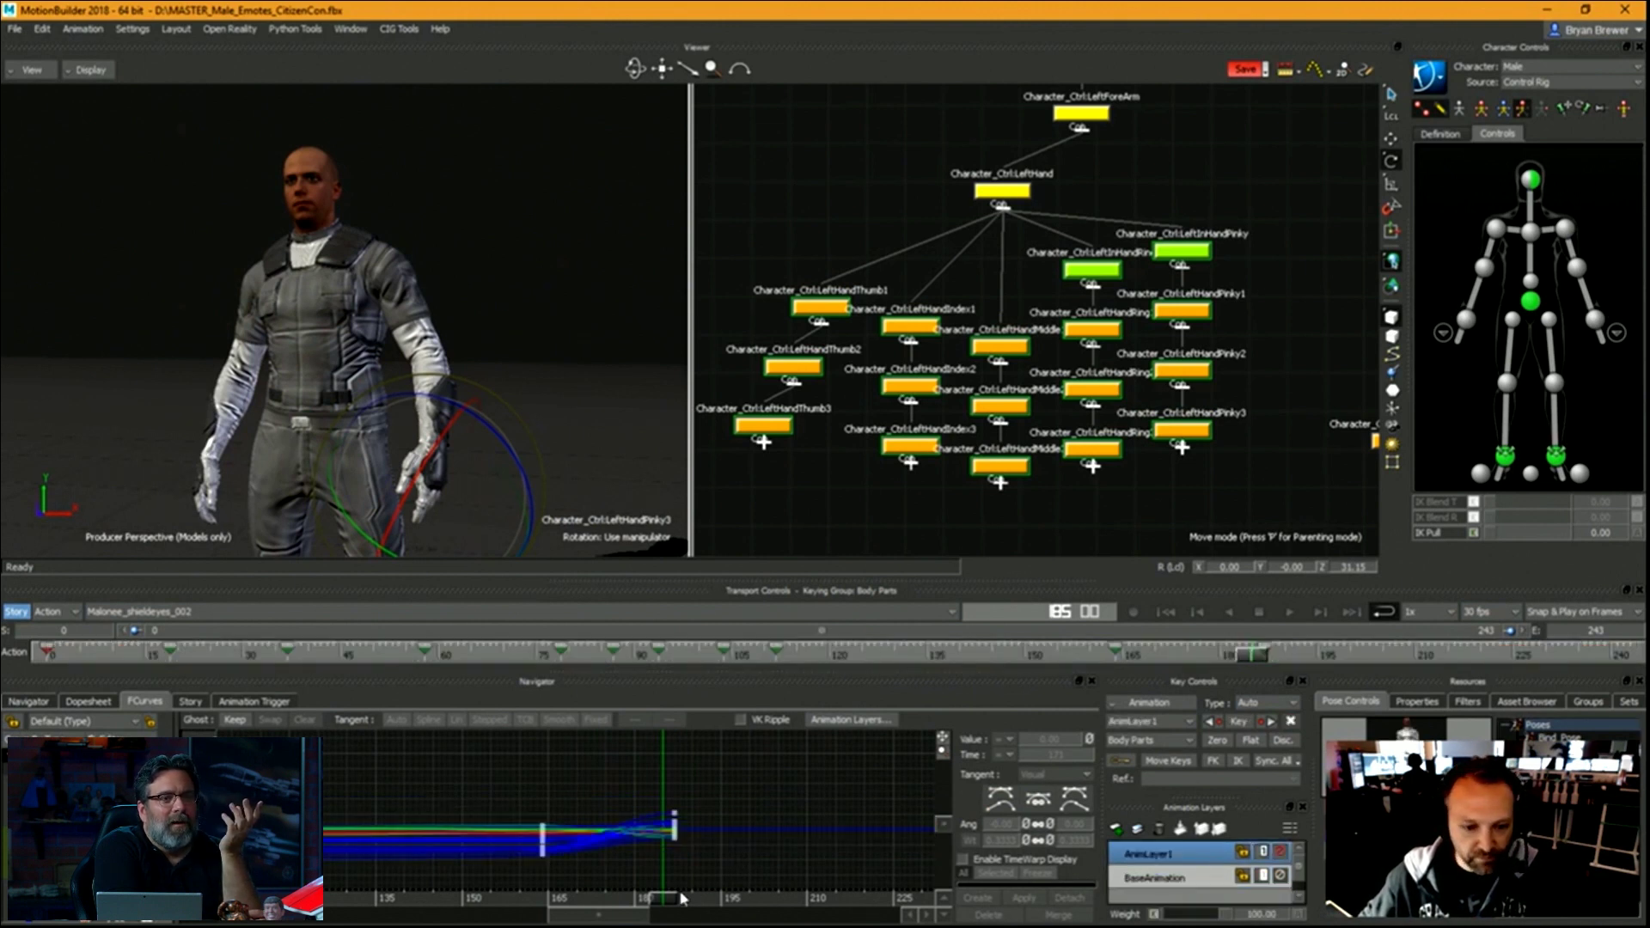
left_click_drag(683, 898, 677, 900)
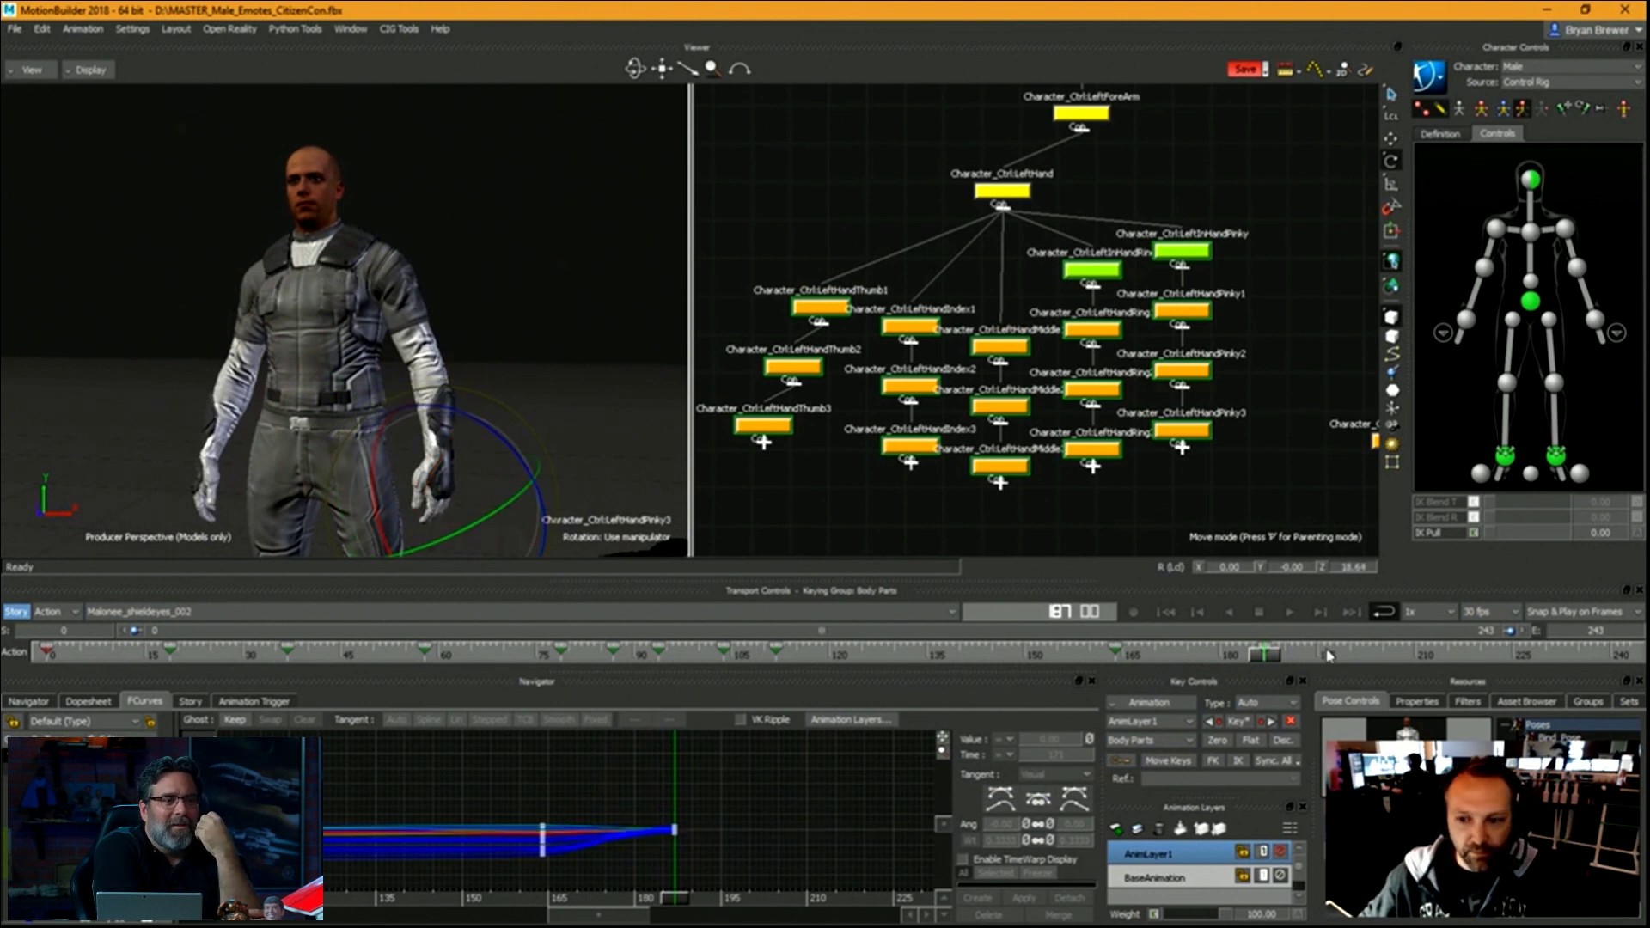
left_click_drag(1261, 660, 1469, 675)
key("k")
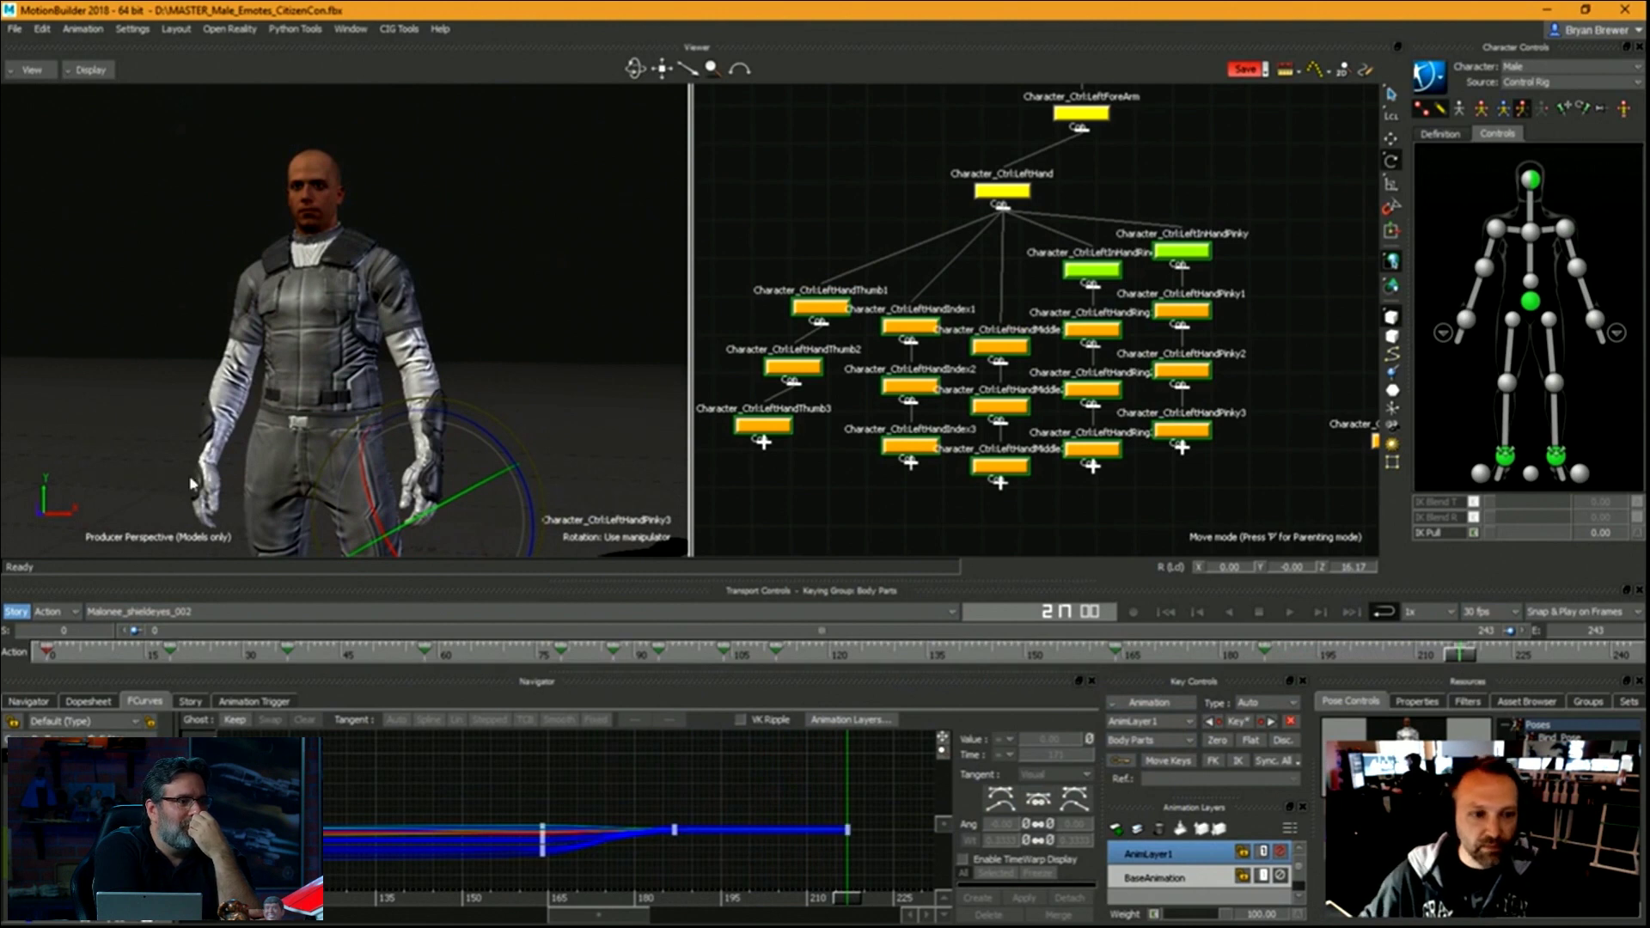
Curl all joints of the left index, middle, ring and pinky fingers together and key them at frame 187.
left_click_drag(335, 533, 486, 416, "ctrl")
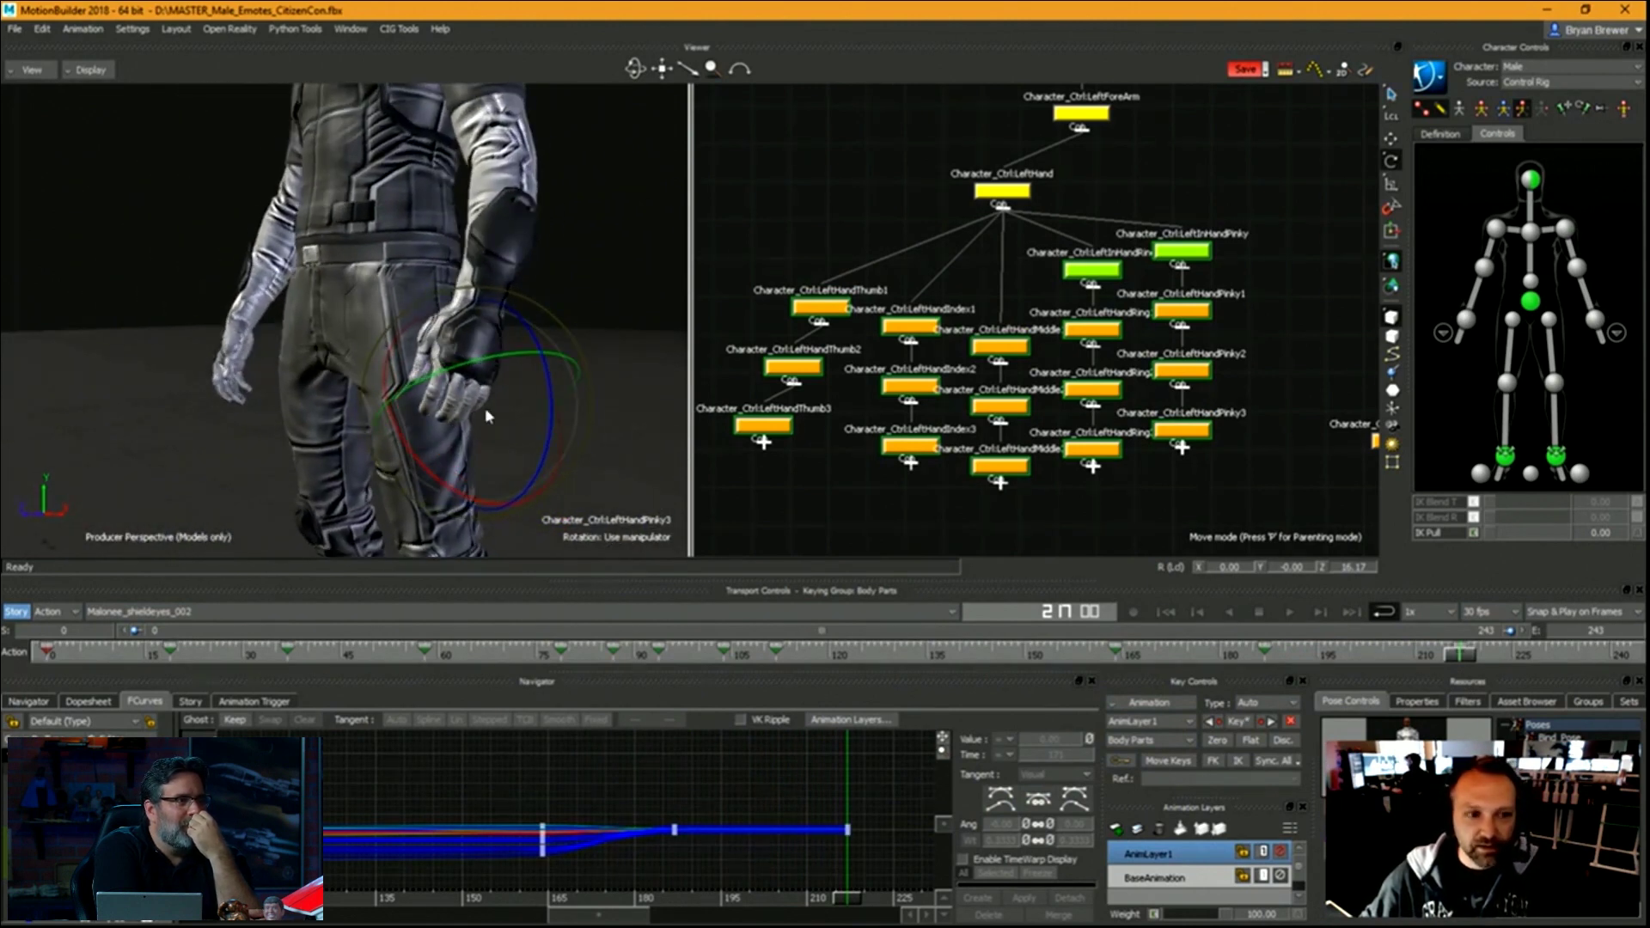
left_click_drag(1318, 497, 910, 304)
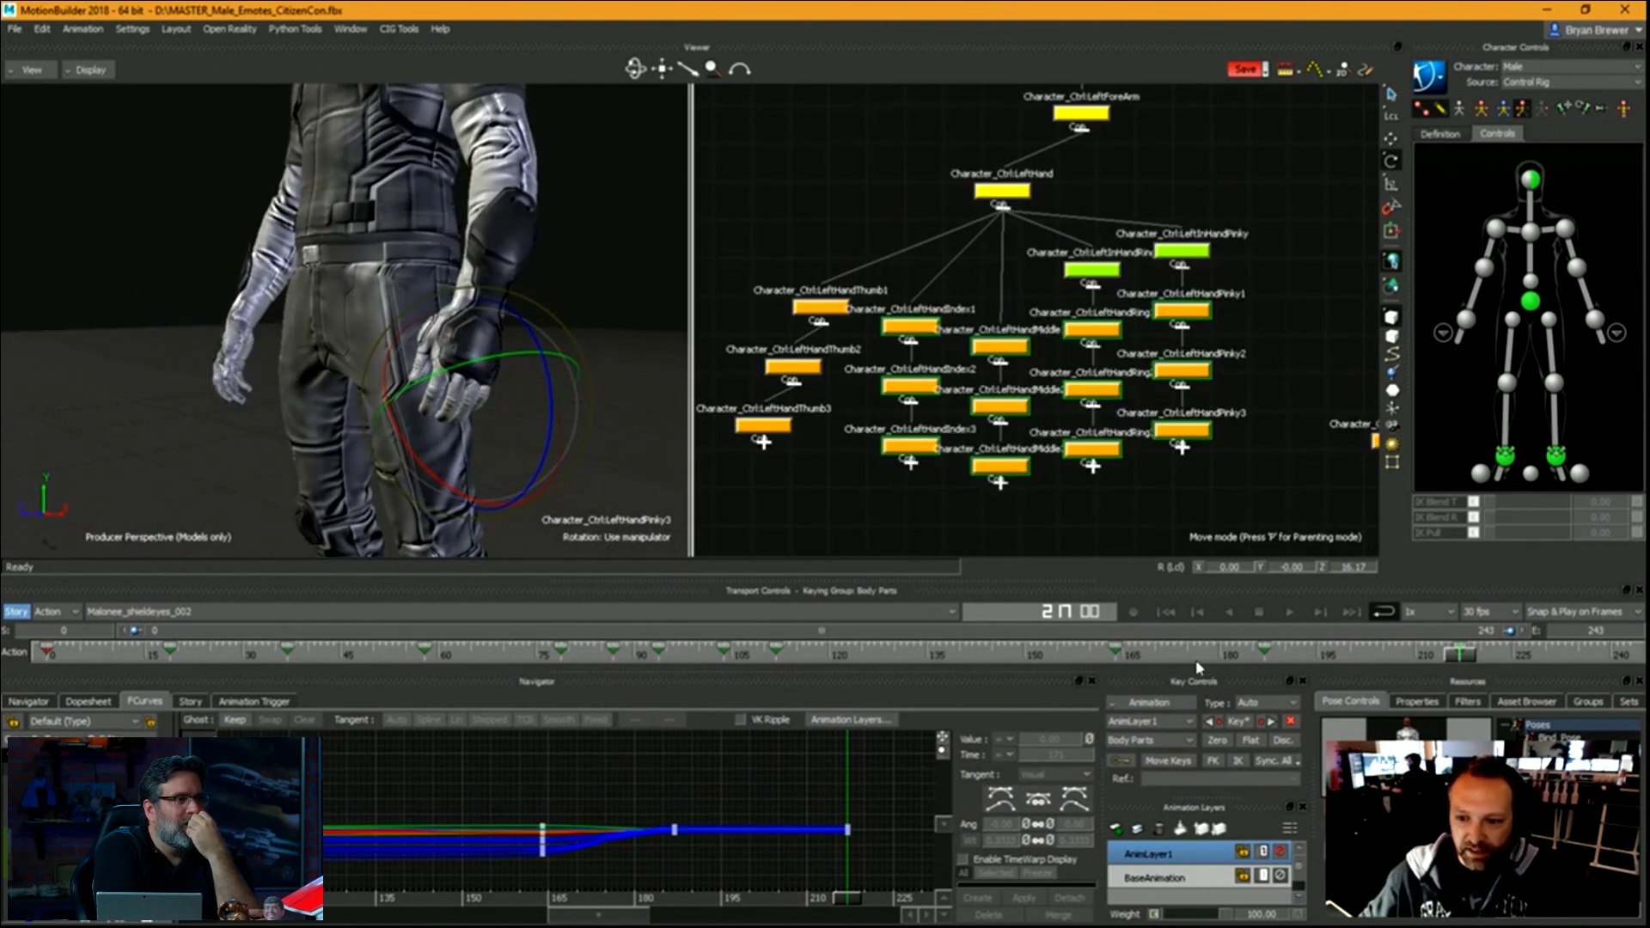
left_click_drag(1162, 655, 1264, 657)
mouse_move(572, 490)
left_mouse_down("ctrl+shift")
mouse_move(497, 483)
mouse_move(593, 507)
left_mouse_up("ctrl+shift")
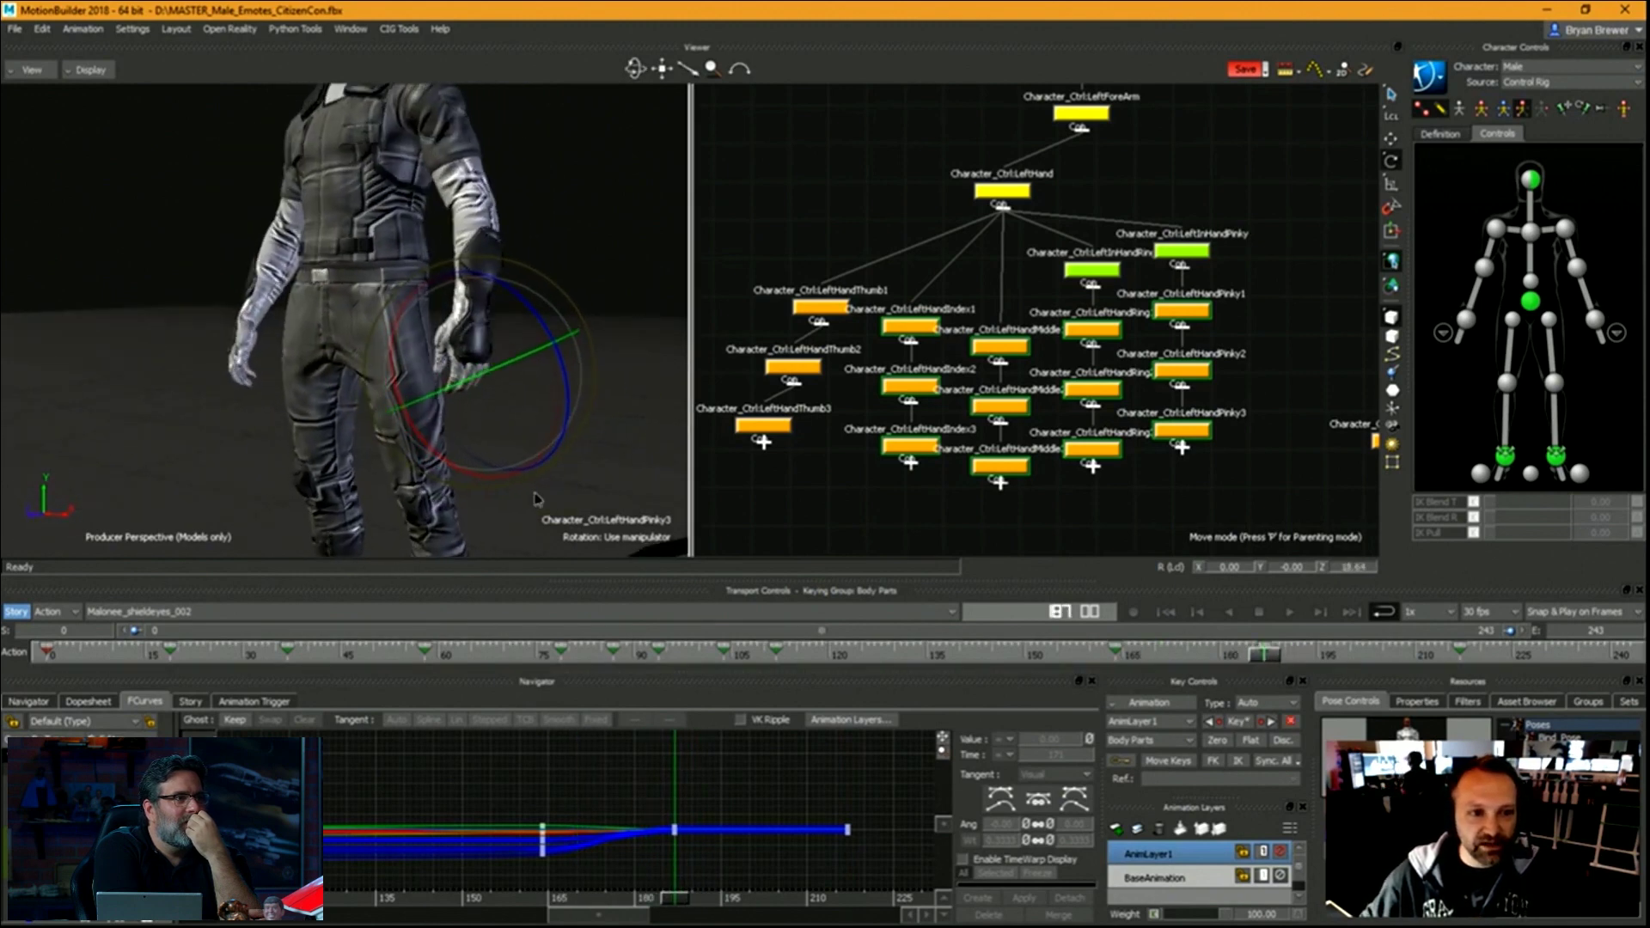
mouse_move(1263, 664)
left_mouse_down()
mouse_move(1231, 673)
mouse_move(1267, 680)
left_mouse_up()
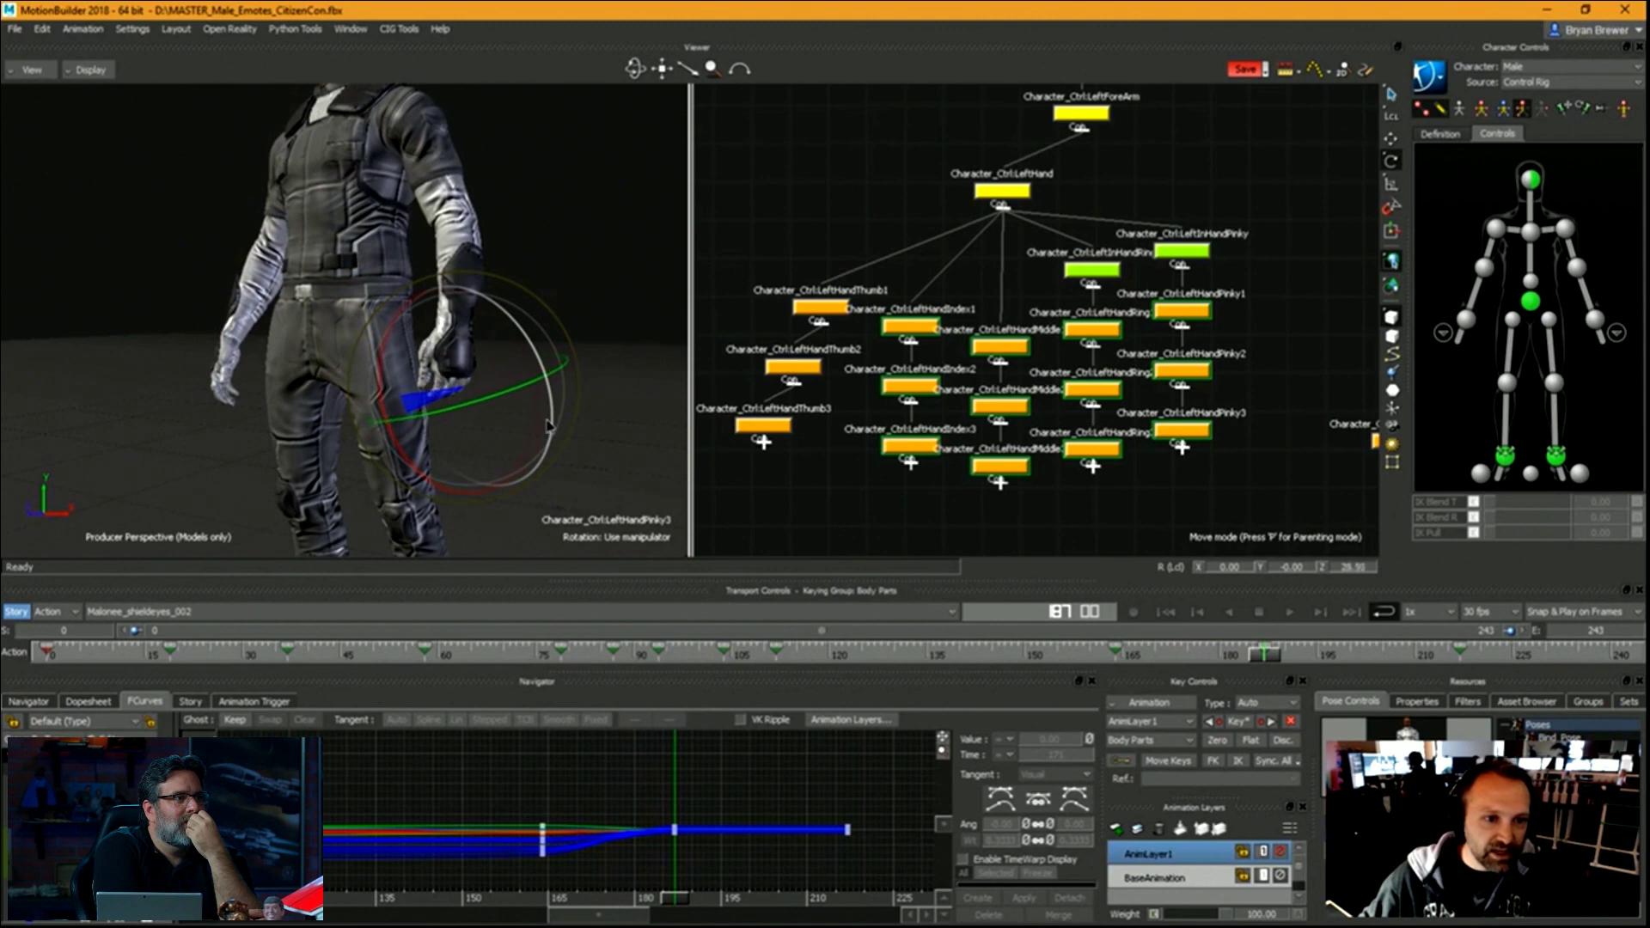
left_click_drag(546, 429, 400, 477)
key("k")
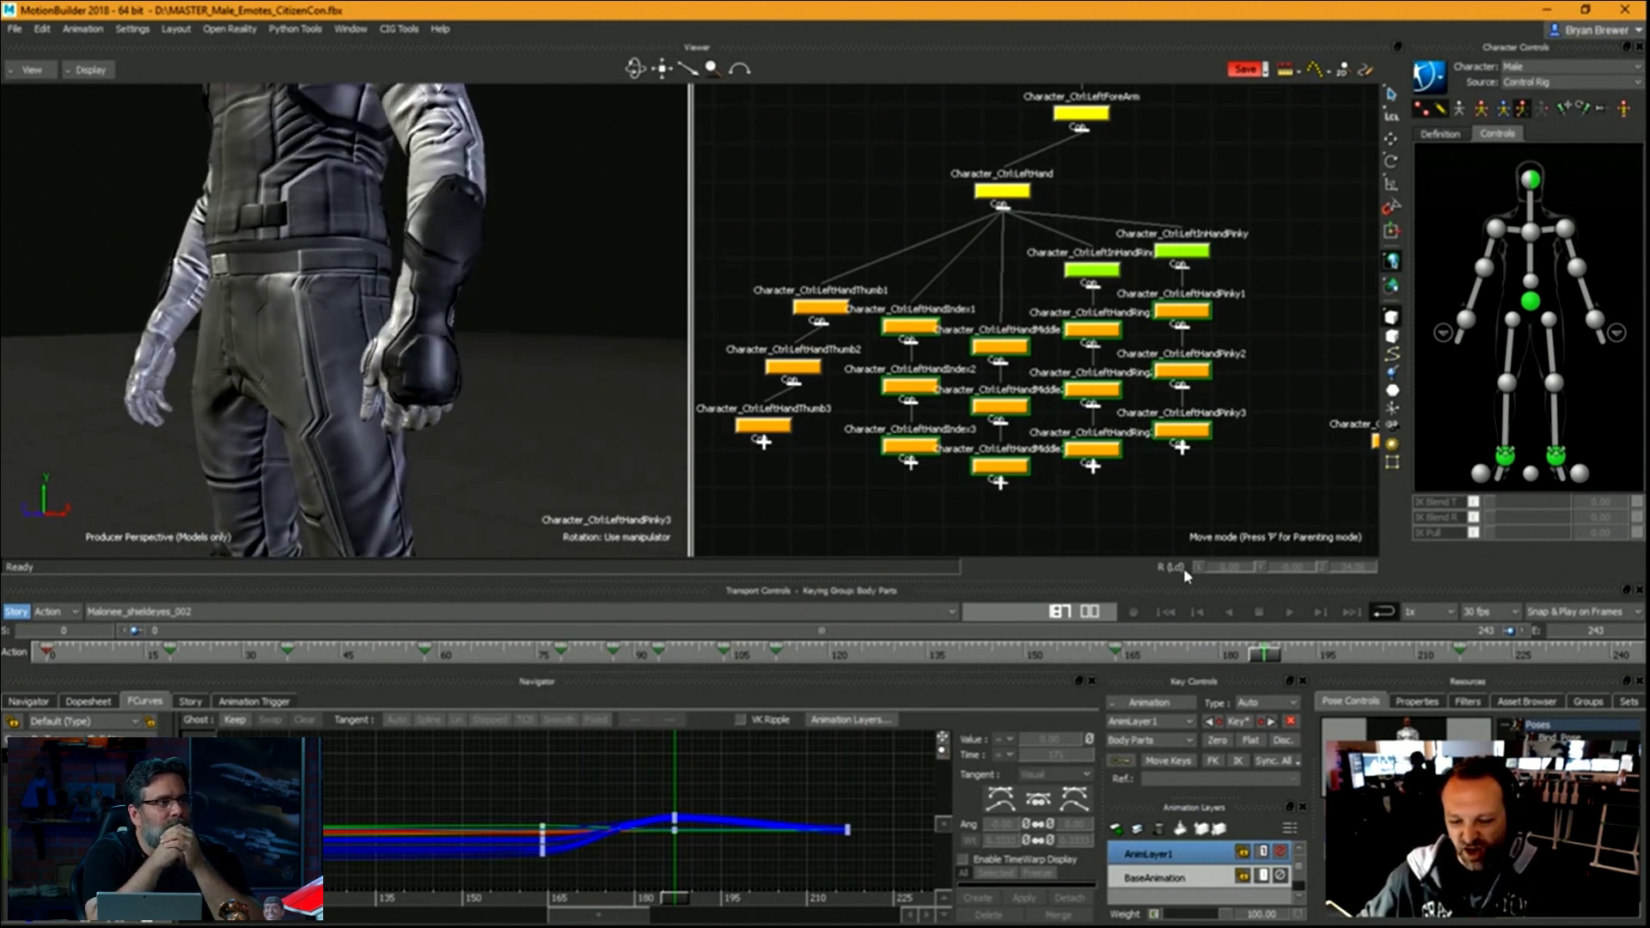
Relax and key the four left fingers at frame 196, move their last key to frame 212, and play the animation.
left_click_drag(1265, 654, 1325, 663)
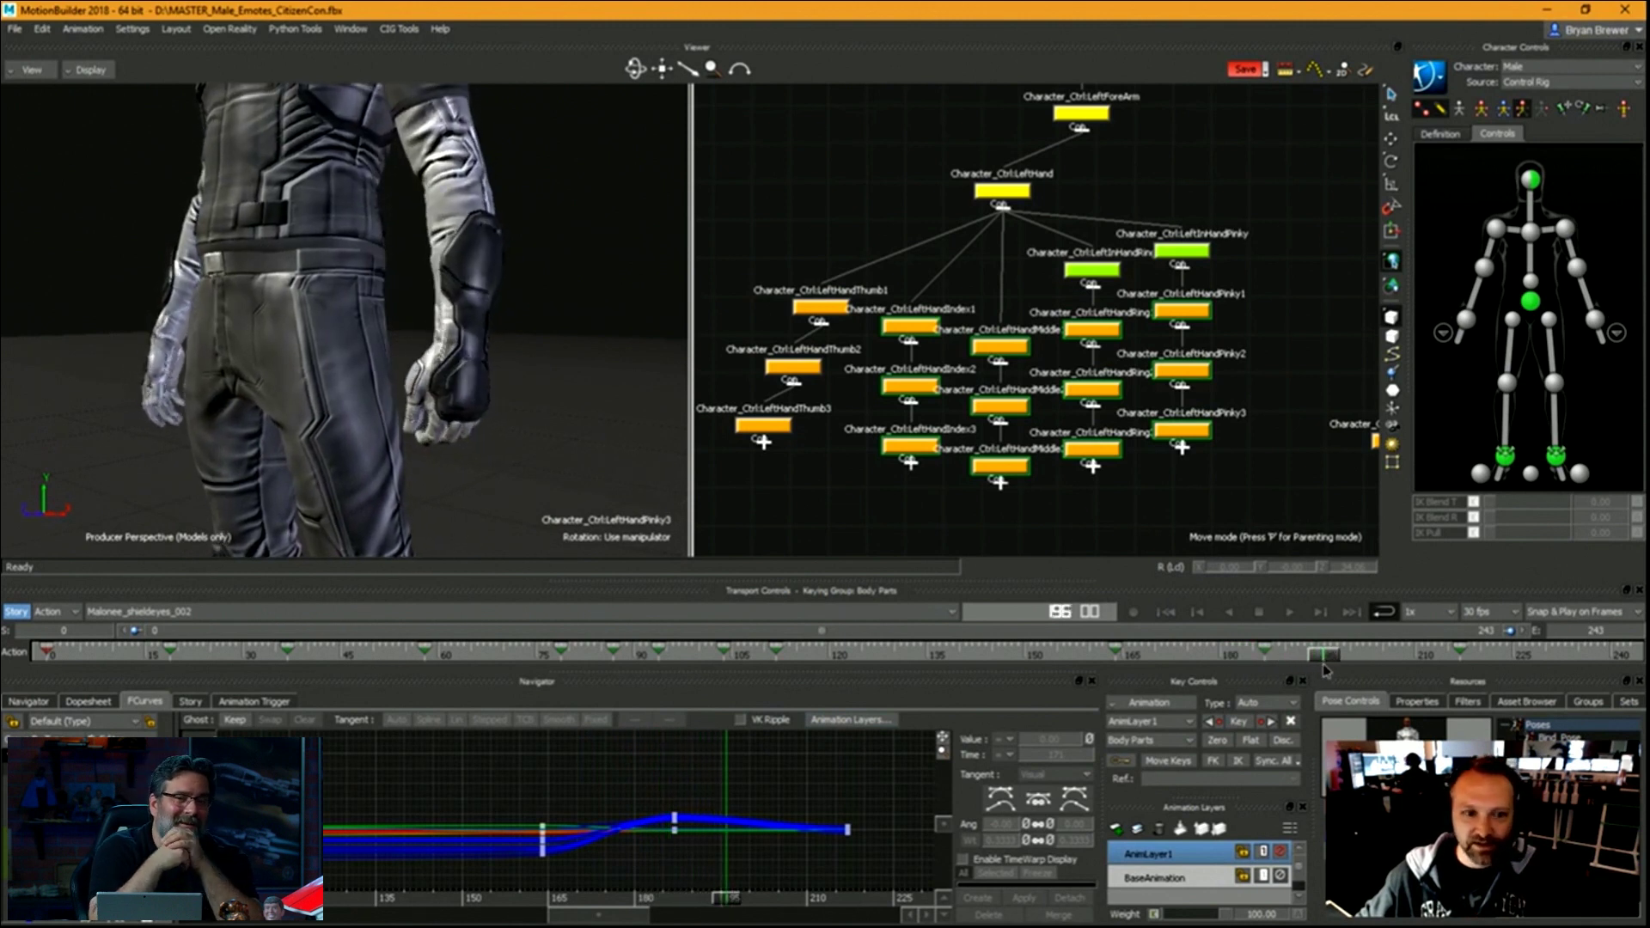
left_click_drag(550, 448, 542, 429)
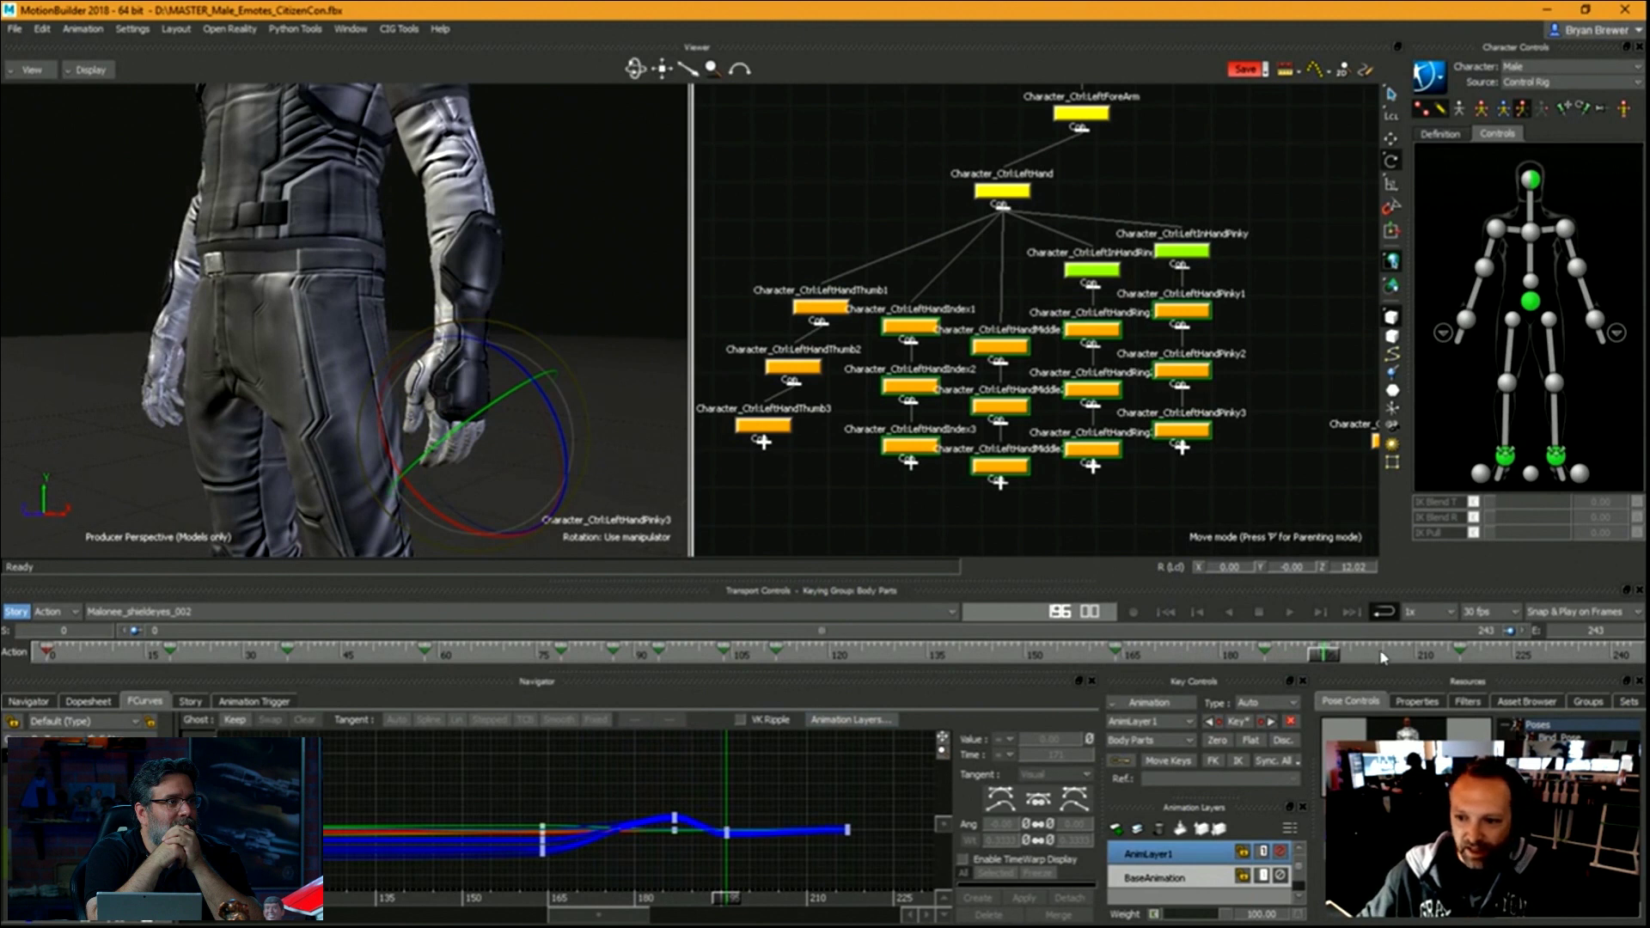
left_click_drag(1325, 660, 1035, 659)
key("space")
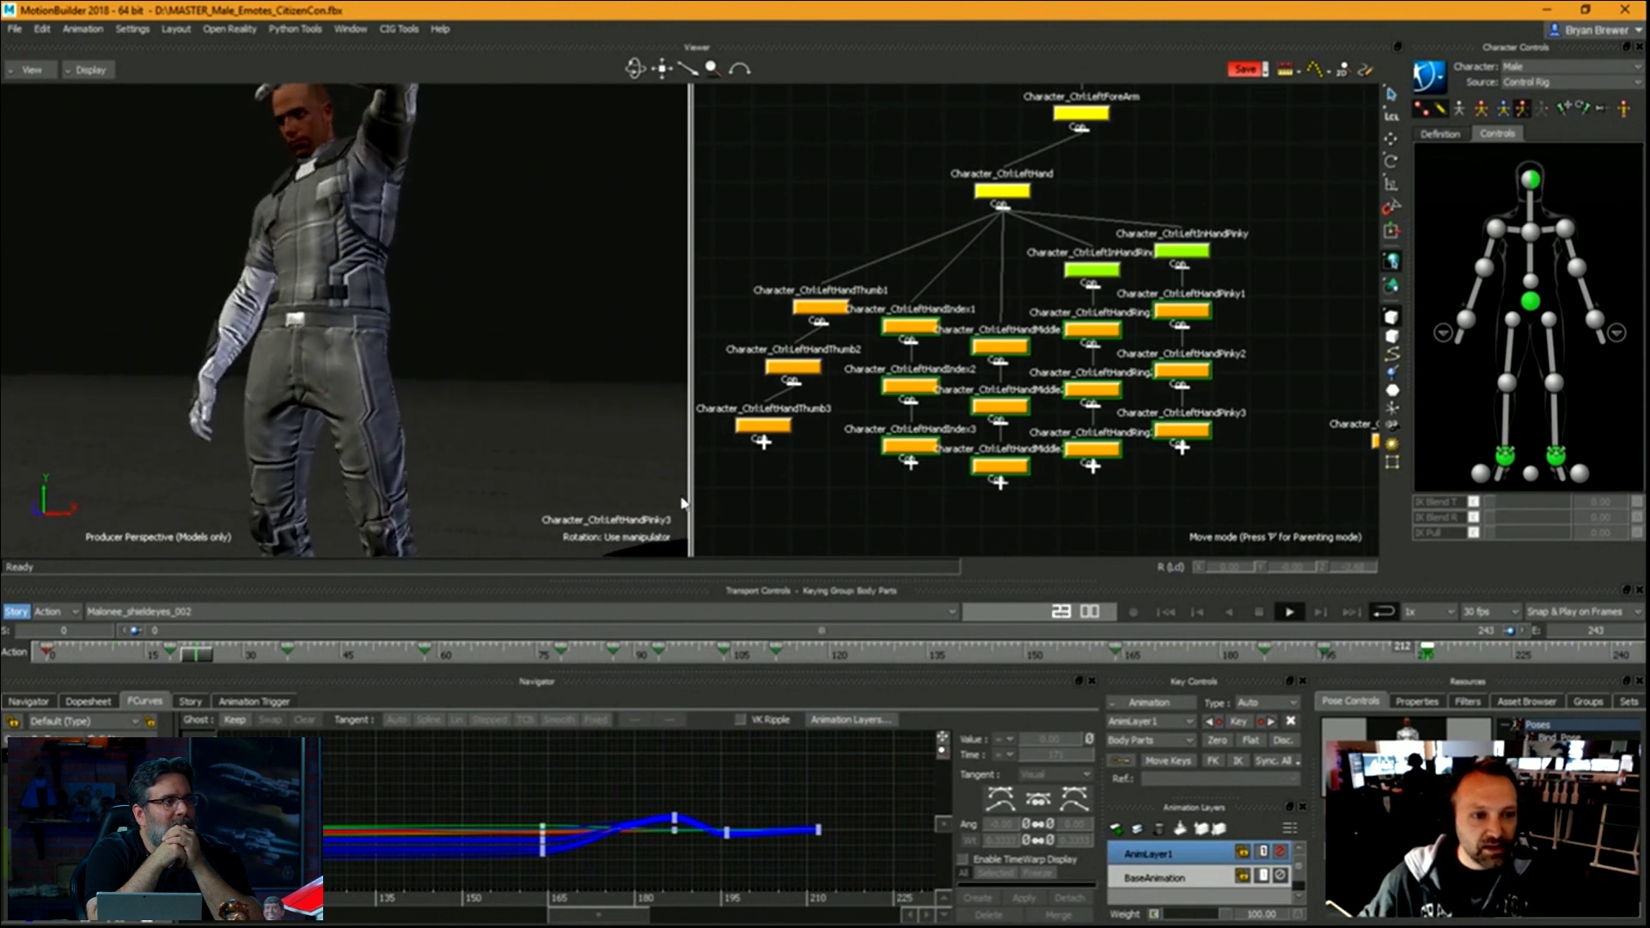
Move the finger curl and relax keys a few frames earlier, play back the emote, and clear the joint selection.
mouse_move(1324, 657)
left_mouse_down("shift")
mouse_move(1246, 653)
mouse_move(1324, 661)
left_mouse_up("shift")
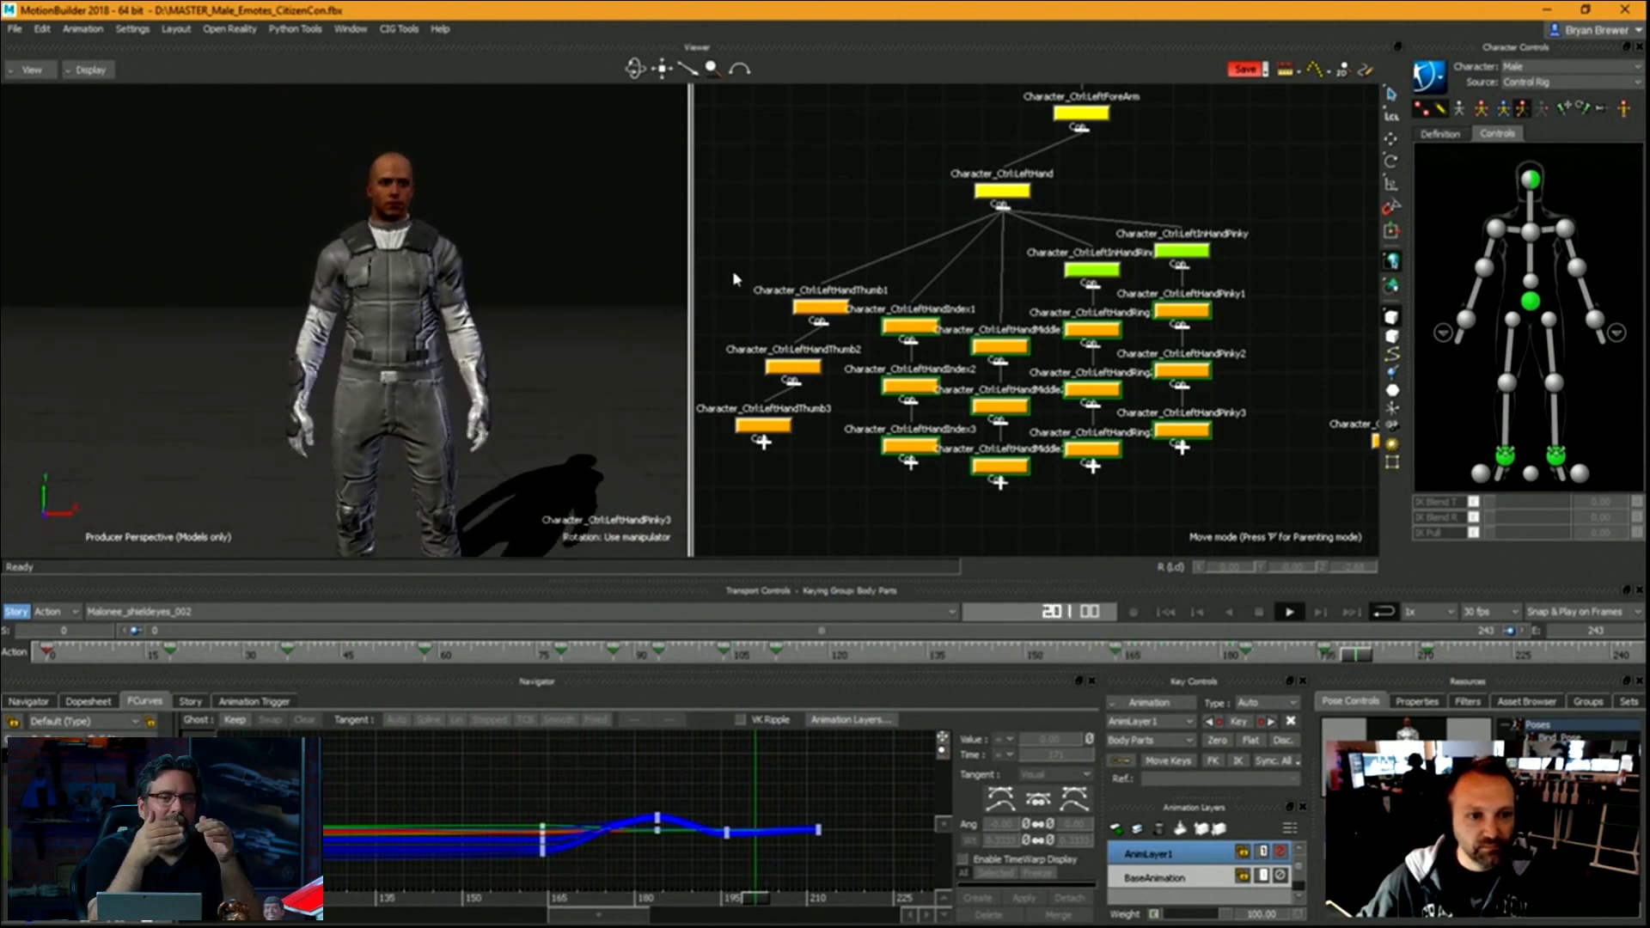
left_click(1164, 657)
mouse_move(1162, 658)
left_mouse_down()
mouse_move(1110, 658)
mouse_move(1321, 677)
mouse_move(1208, 658)
mouse_move(1290, 654)
mouse_move(1150, 655)
left_mouse_up()
key("ctrl+space")
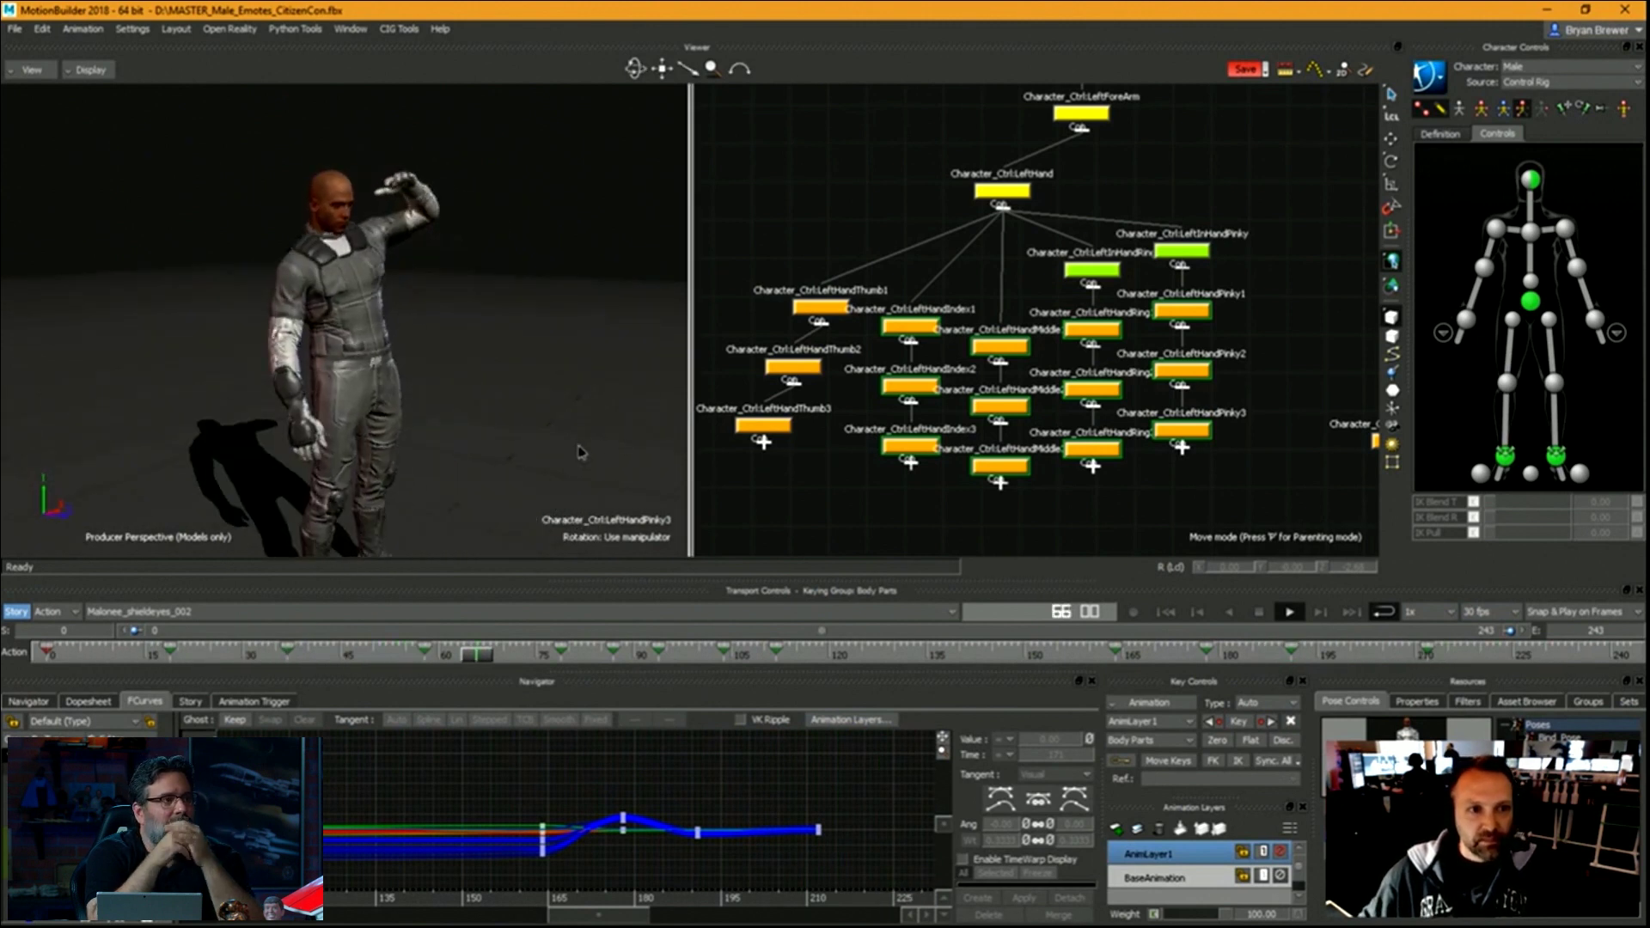
left_click(611, 426)
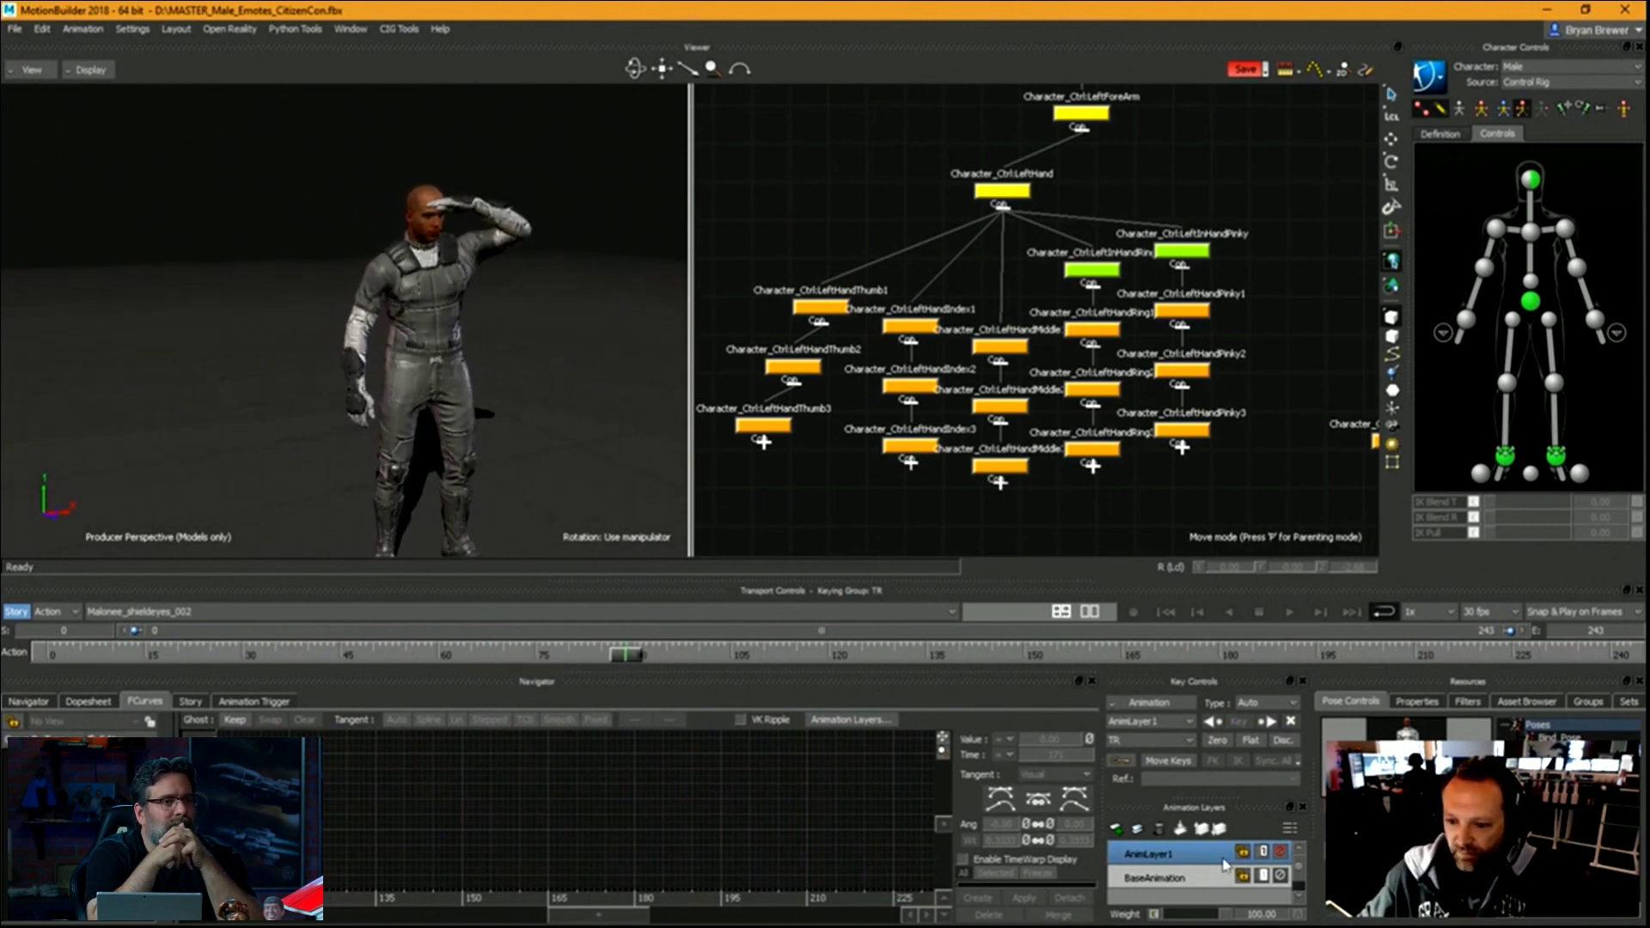
Bake the male character's animation to the skeleton and plot it back onto the control rig.
left_click(1424, 86)
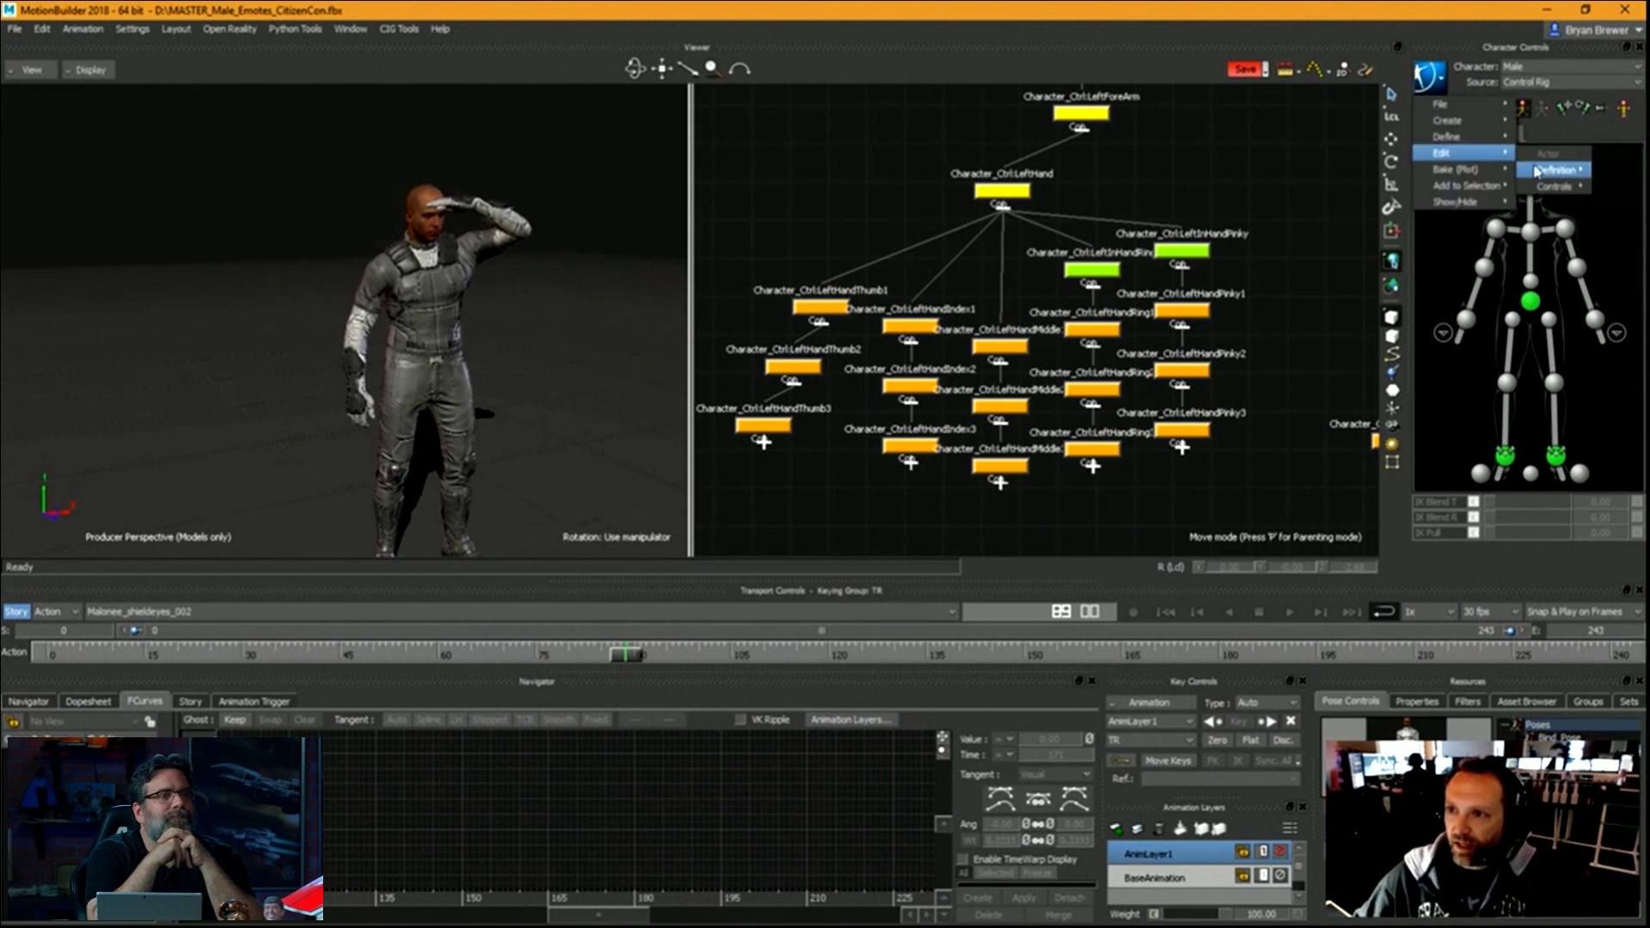
mouse_move(1484, 176)
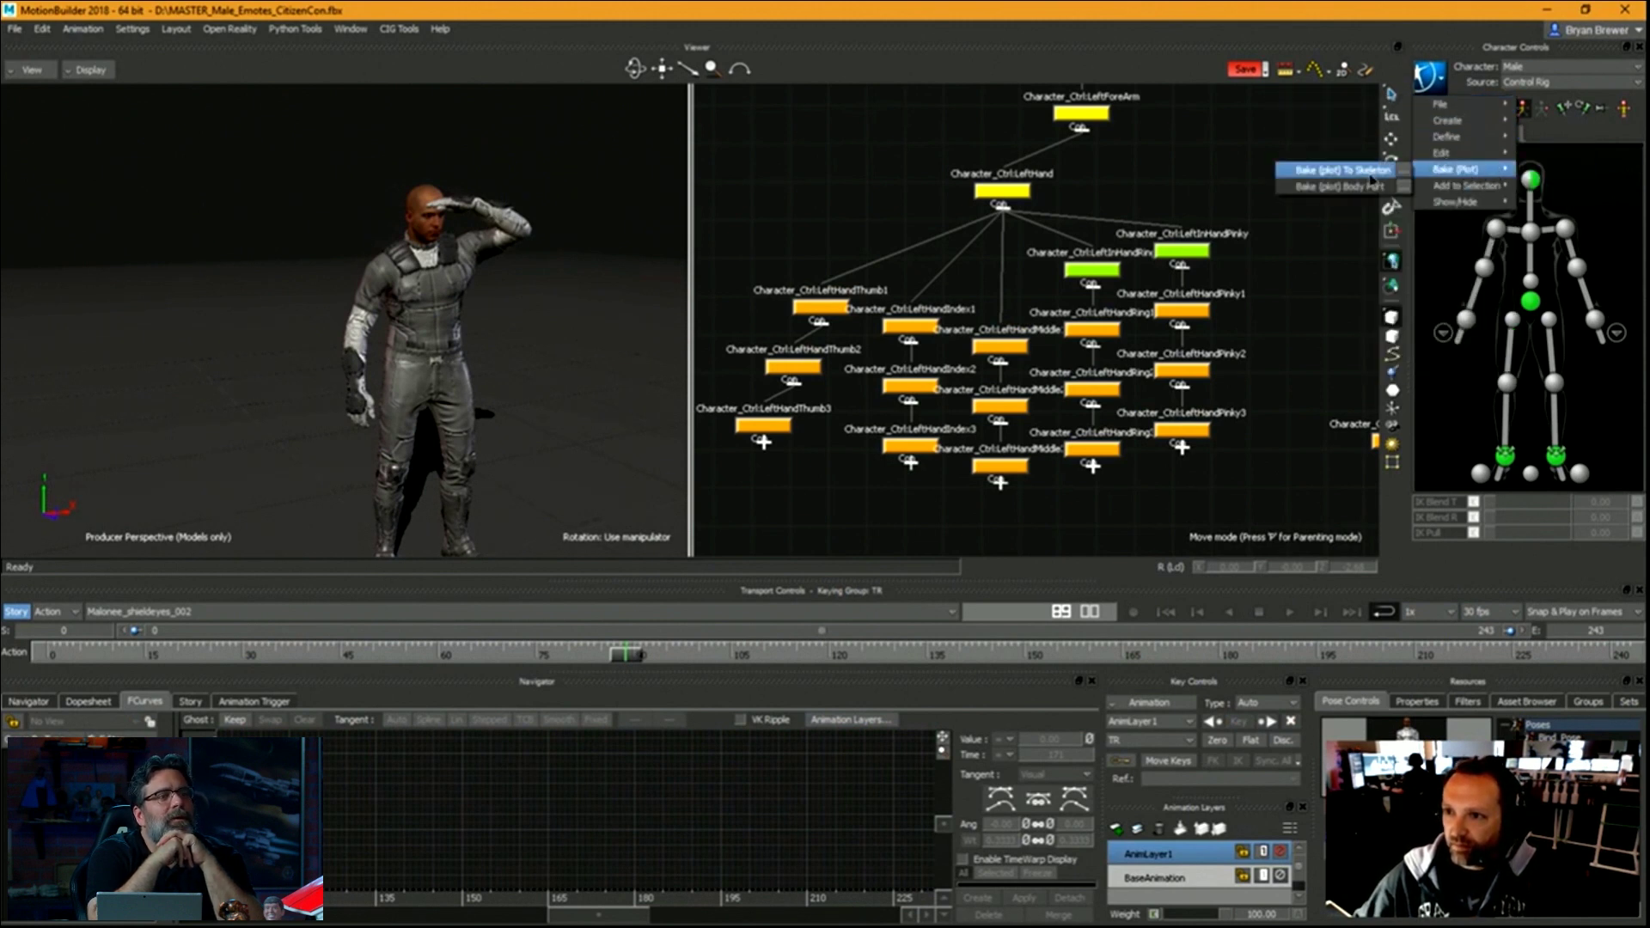
left_click(1343, 170)
left_click(1440, 83)
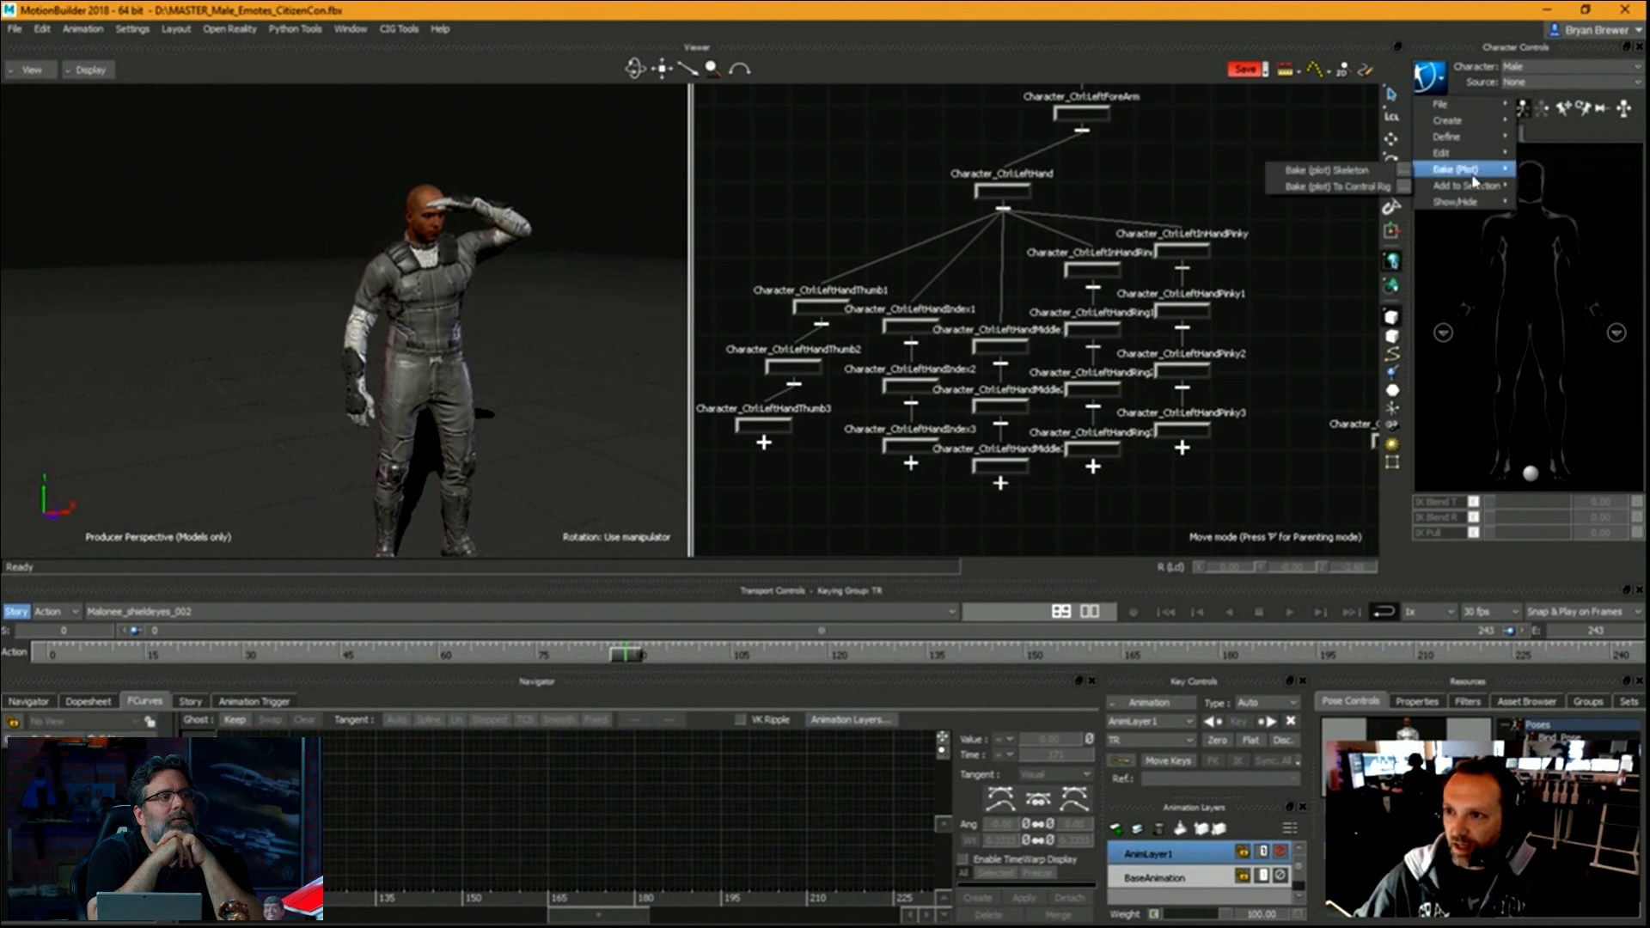
left_click(1322, 176)
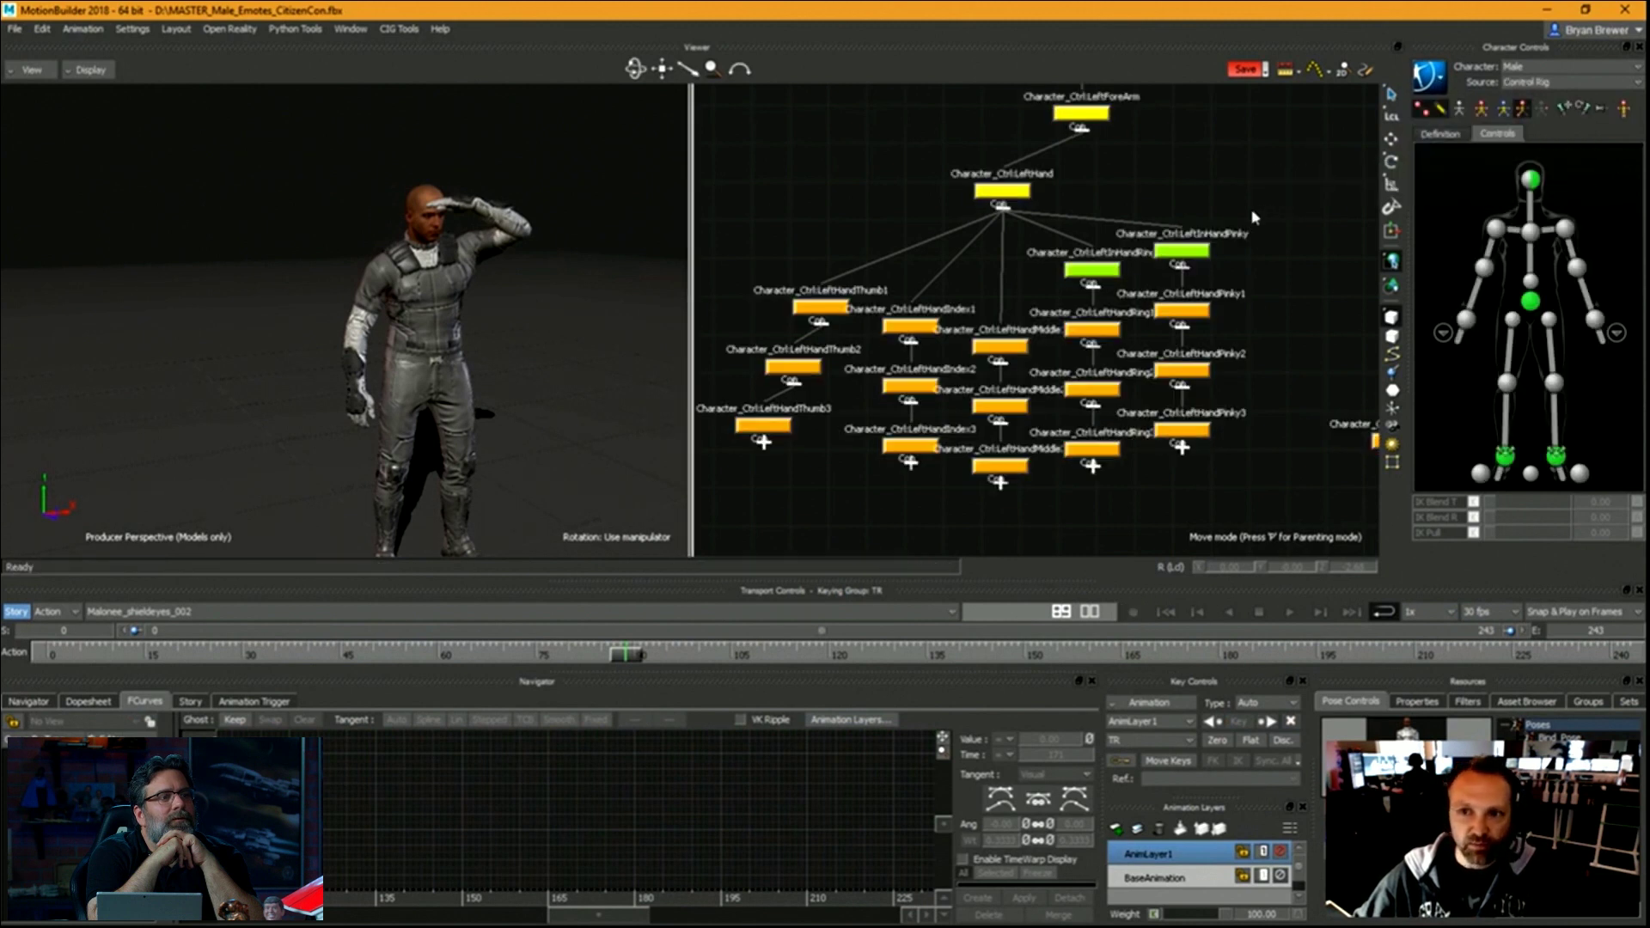
Switch to the kinshadow_facepalm_standing_001 take and set its start frame to 182.
left_click(252, 611)
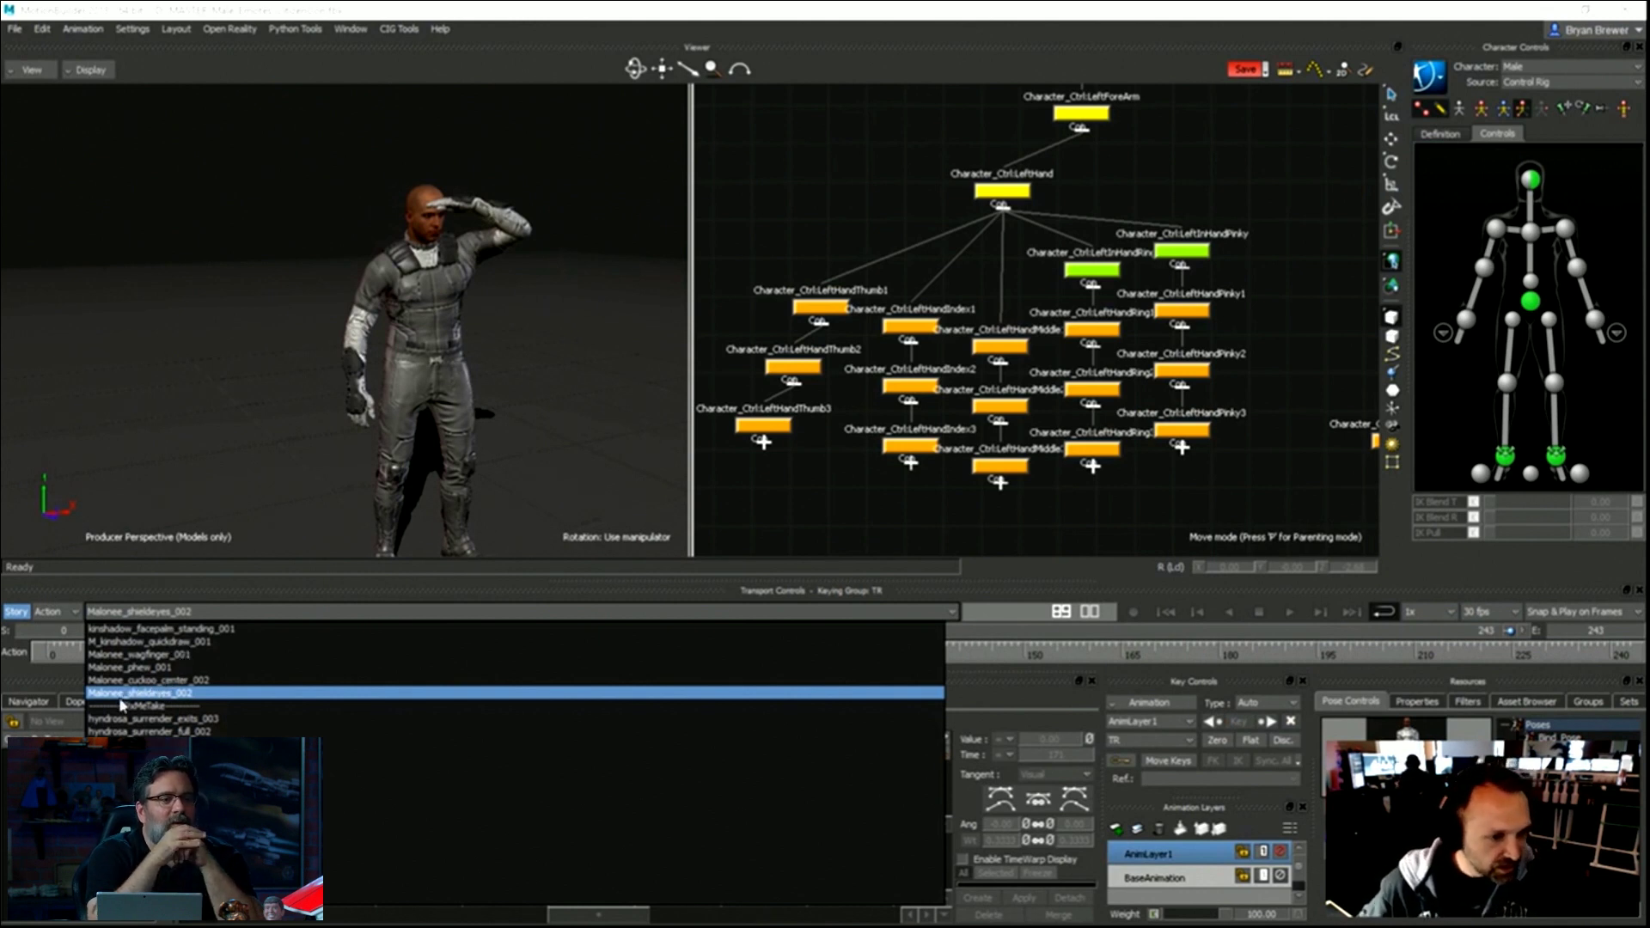
left_click(190, 632)
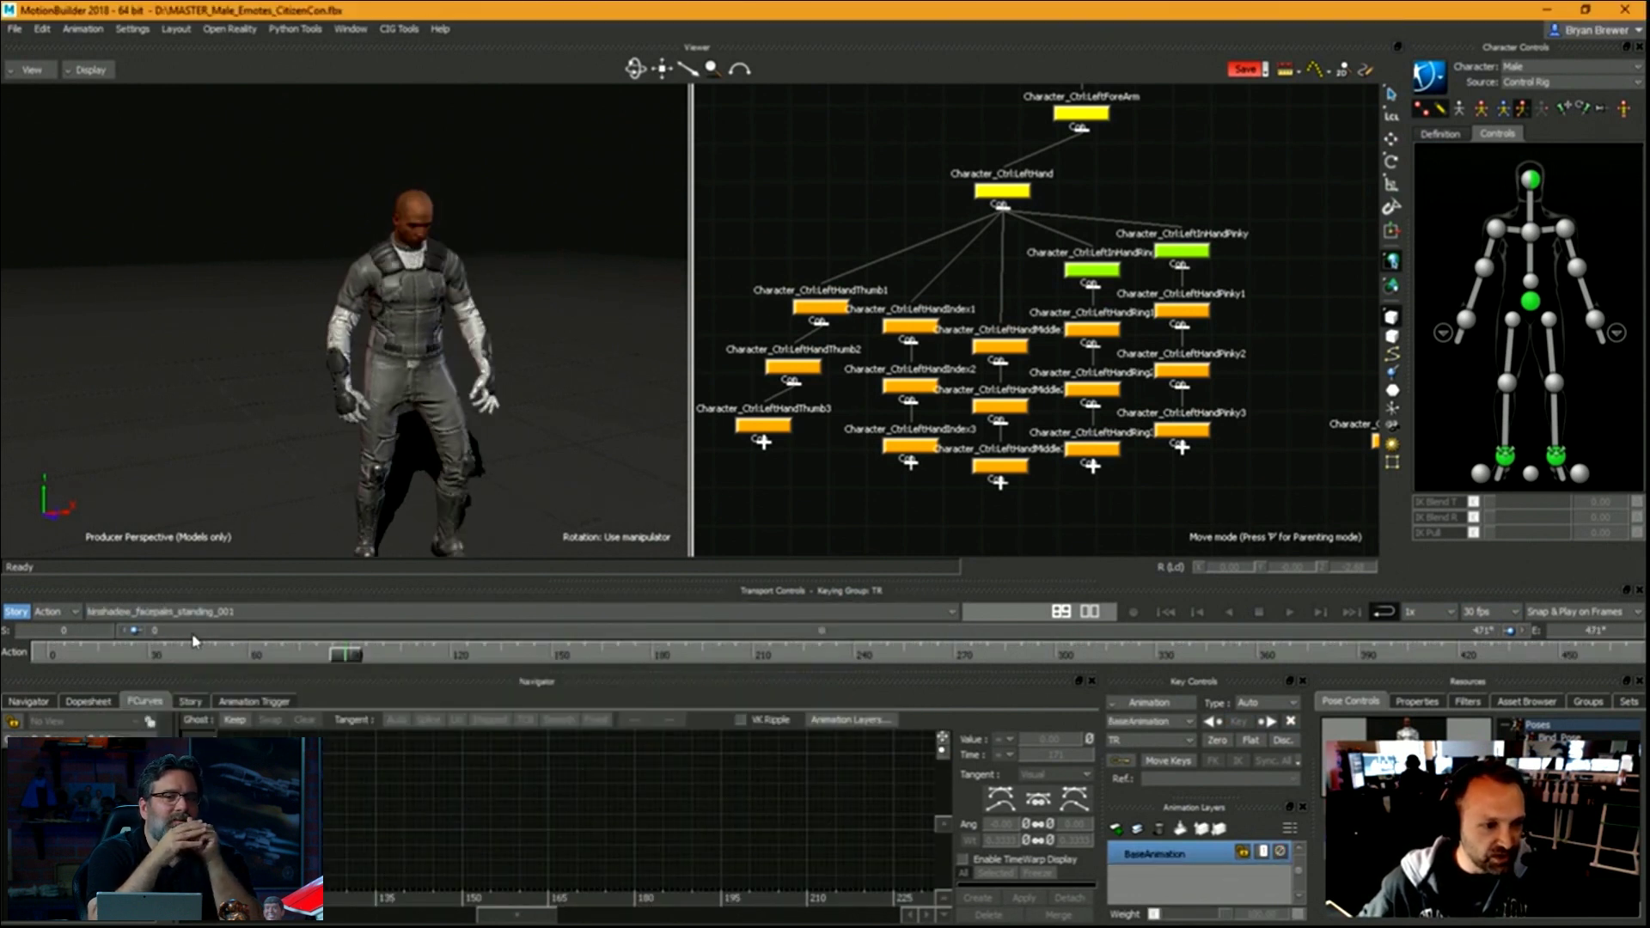
left_click_drag(348, 655, 658, 713)
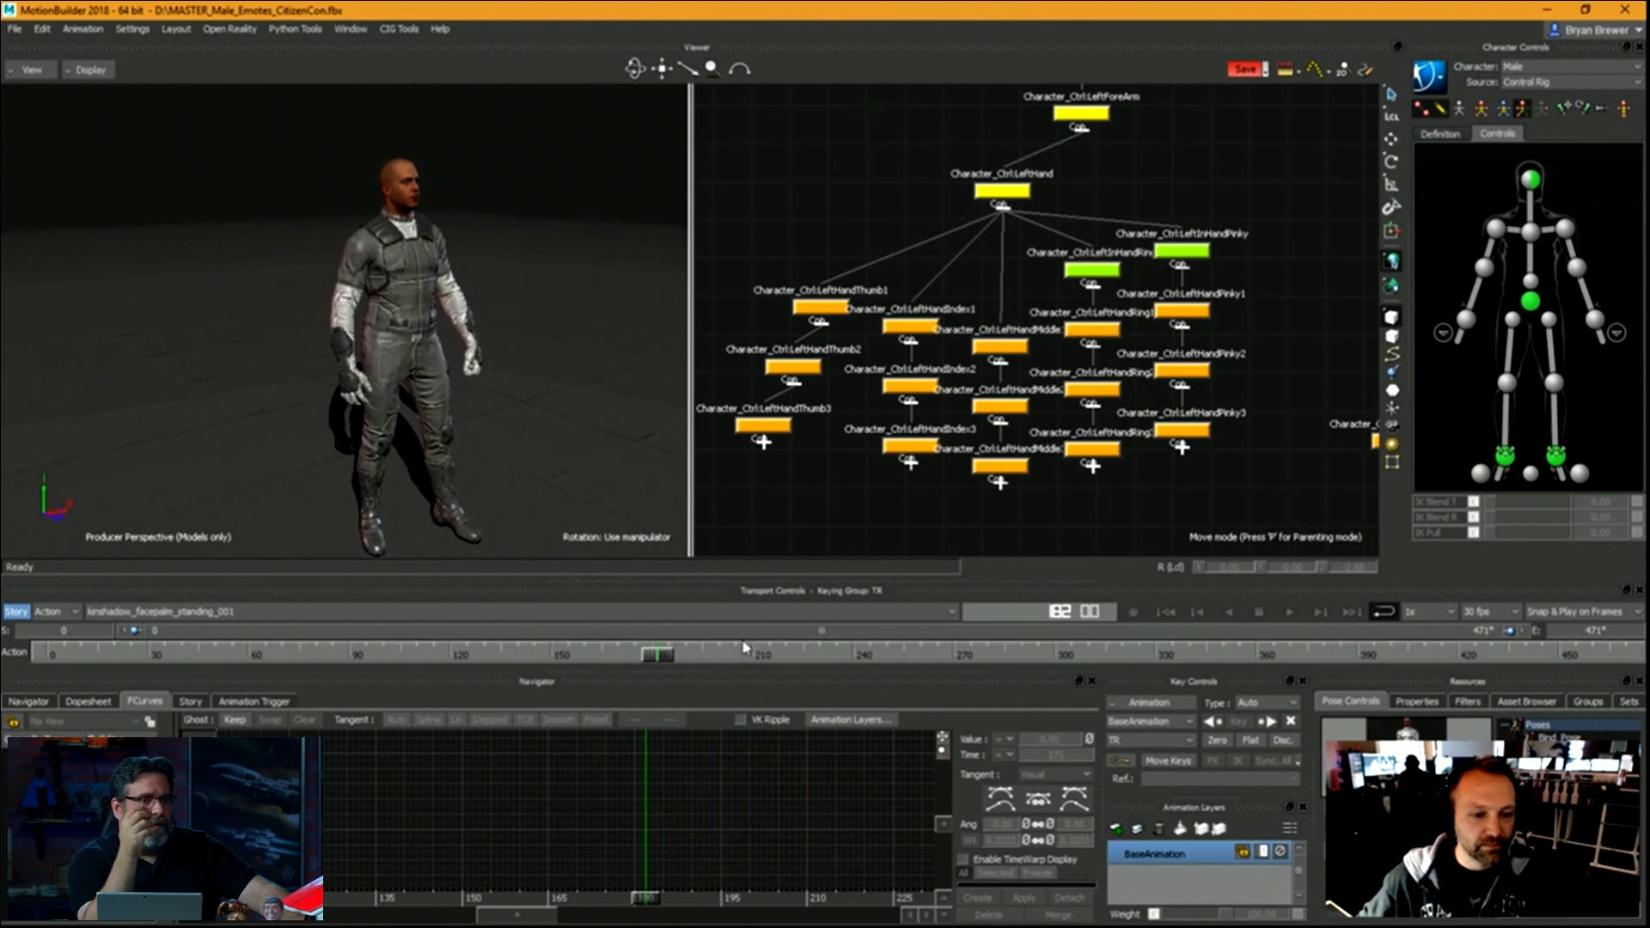
double_click(71, 631)
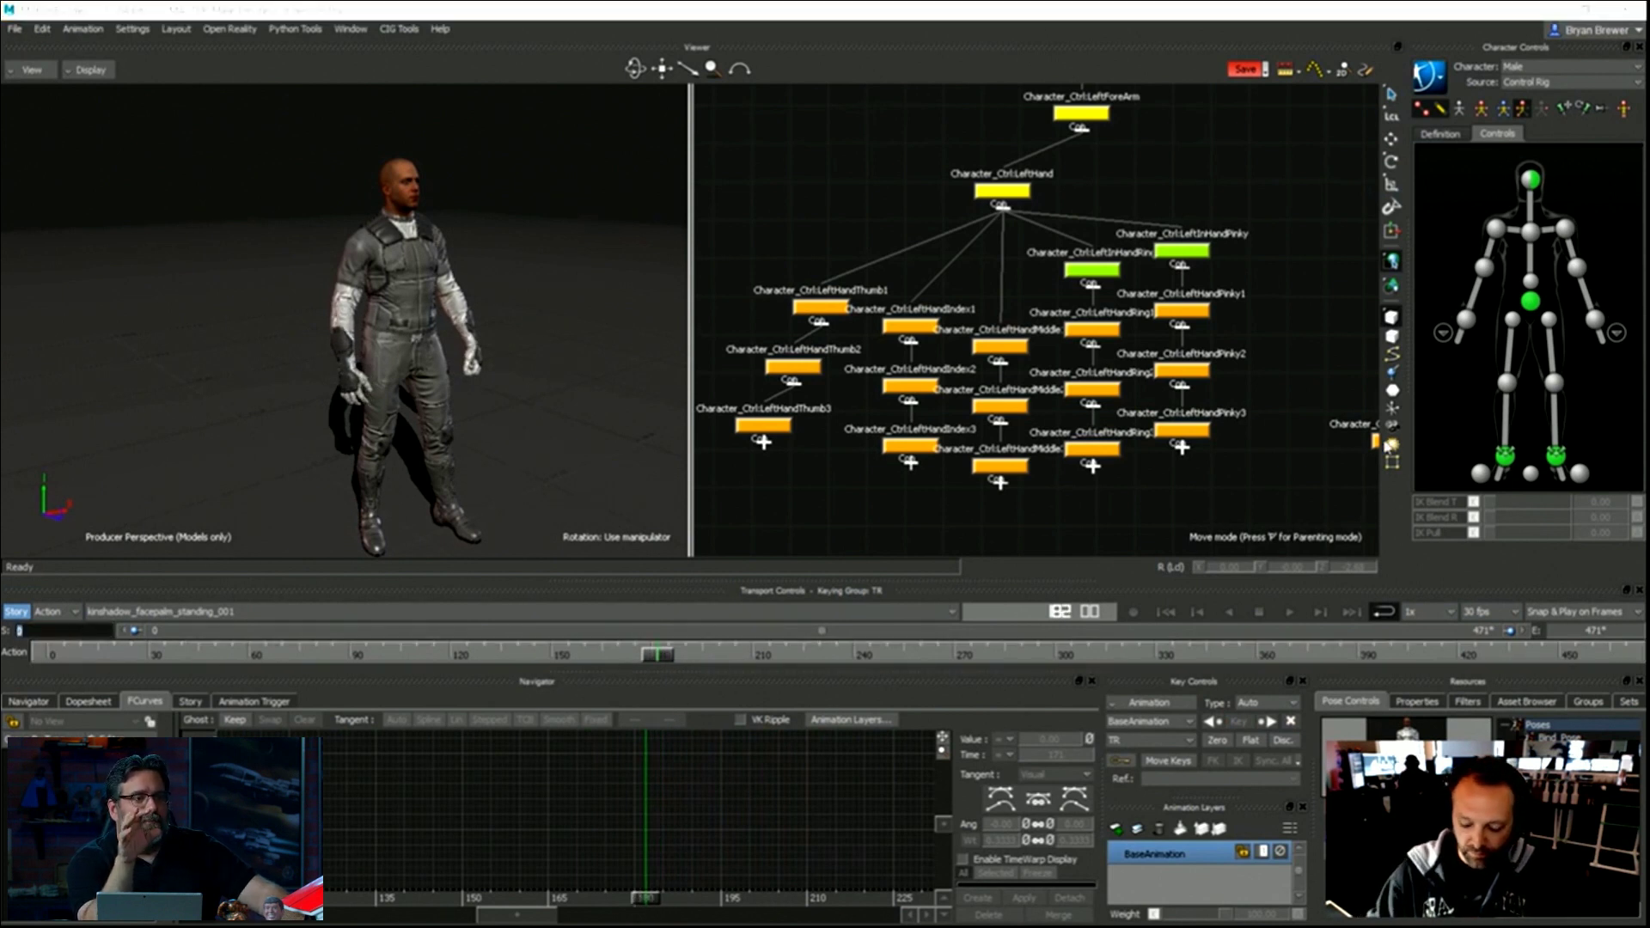
type("182")
key("Return")
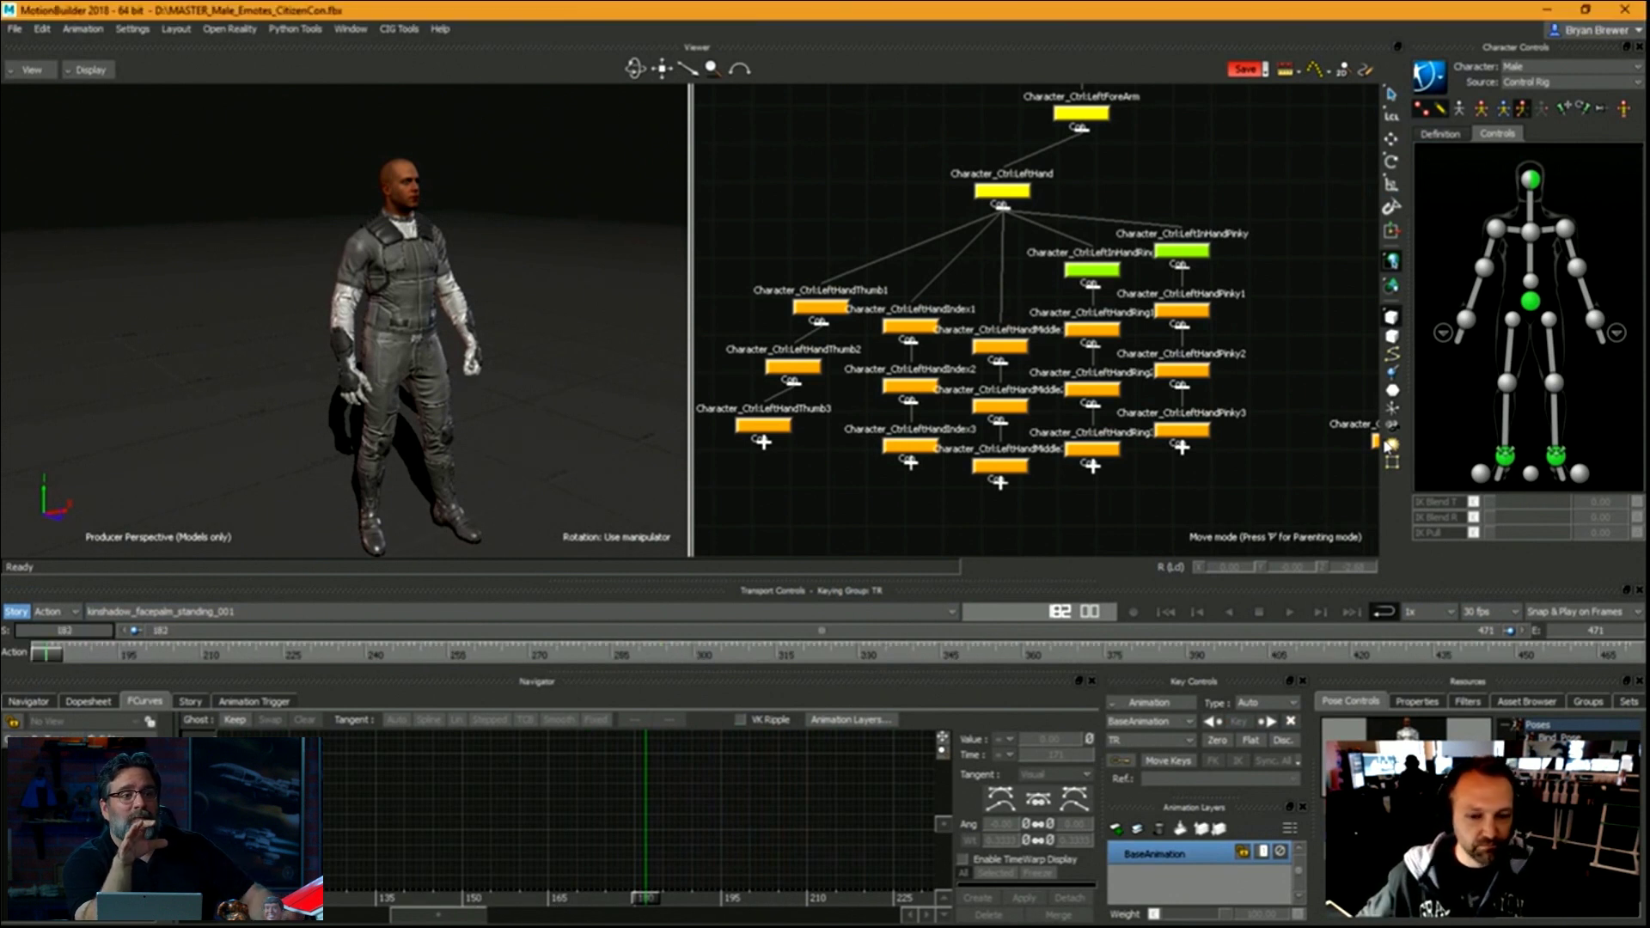
Scrub the facepalm take to find where the motion ends and set its end frame to 351.
left_click_drag(46, 660, 1284, 668)
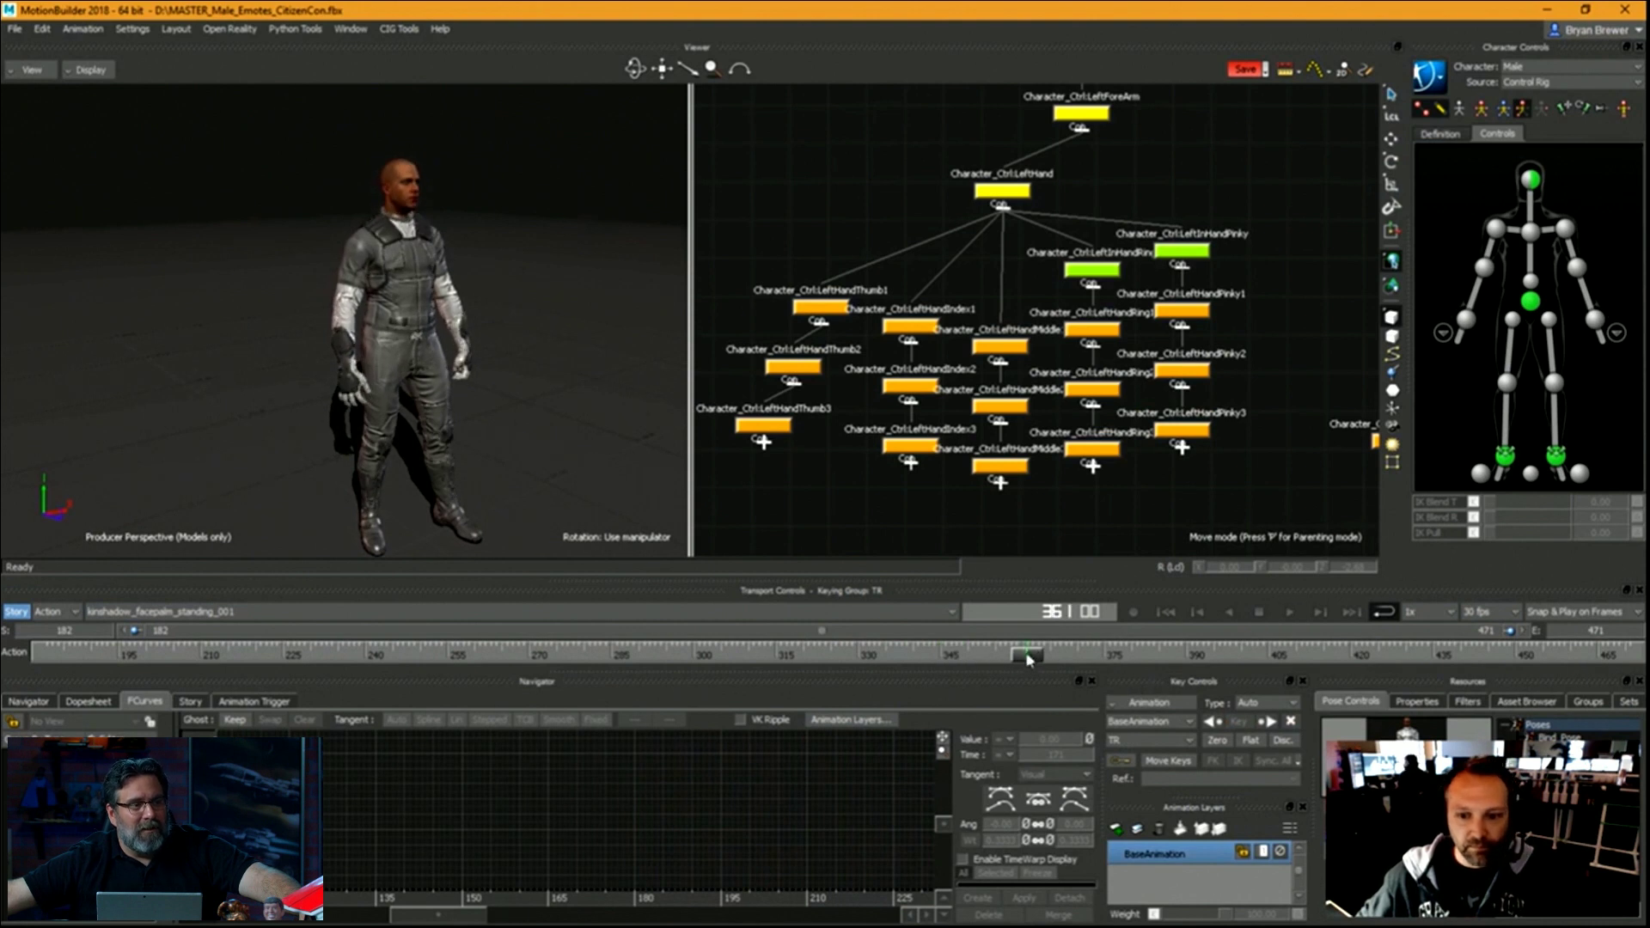
left_click_drag(1029, 659, 977, 671)
double_click(1614, 631)
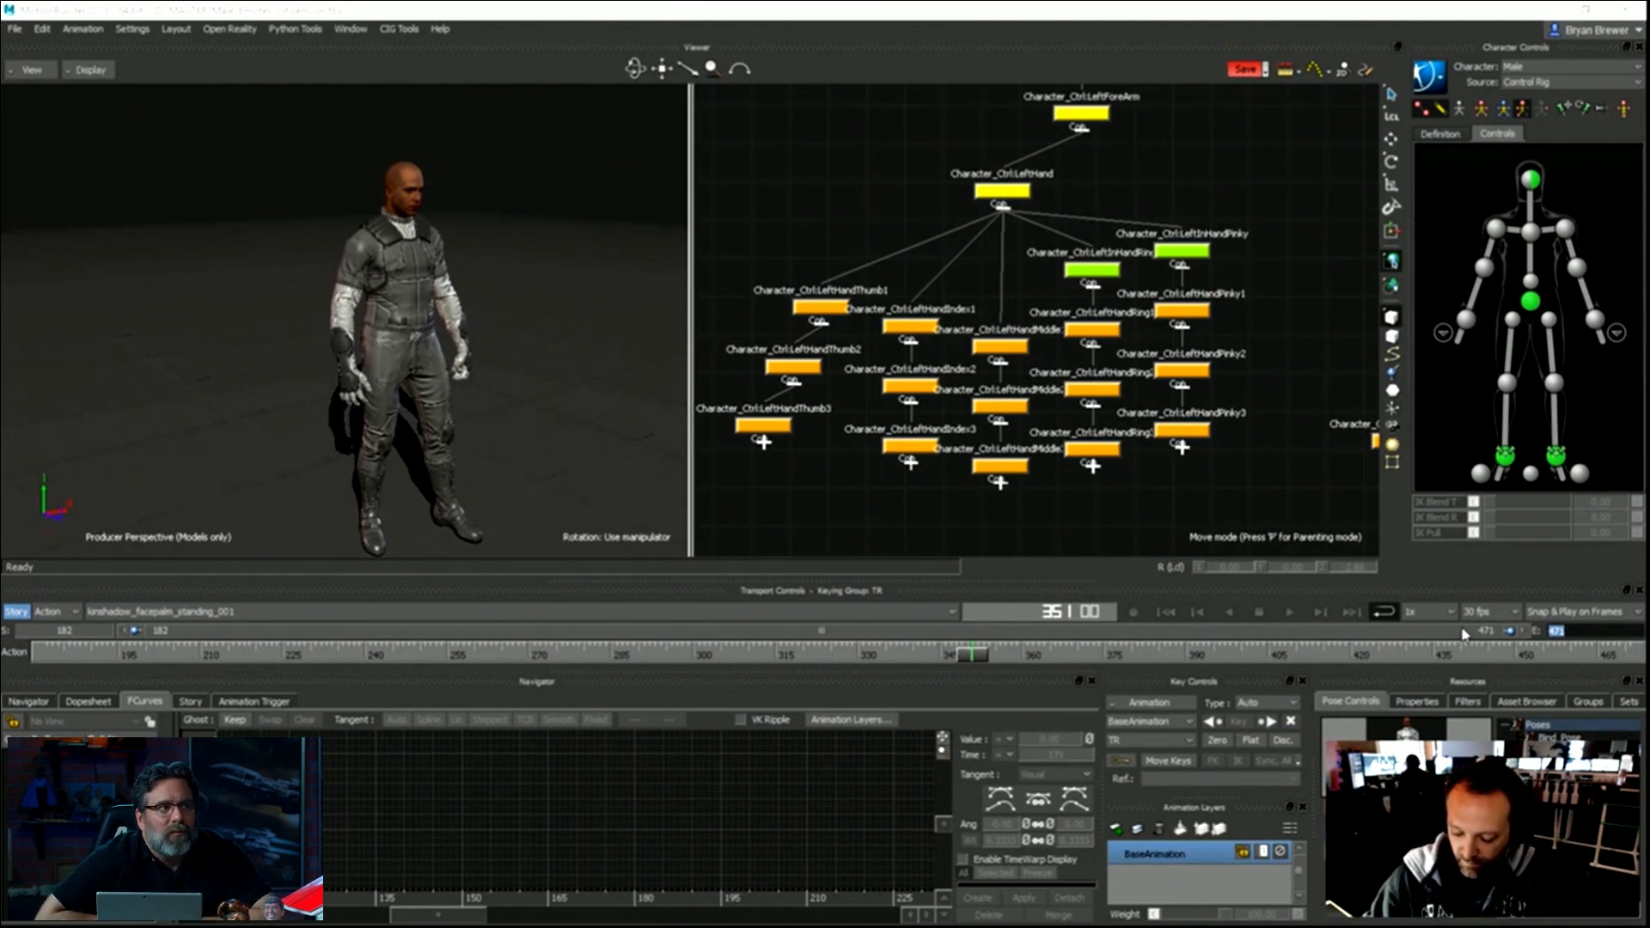
type("351")
key("Return")
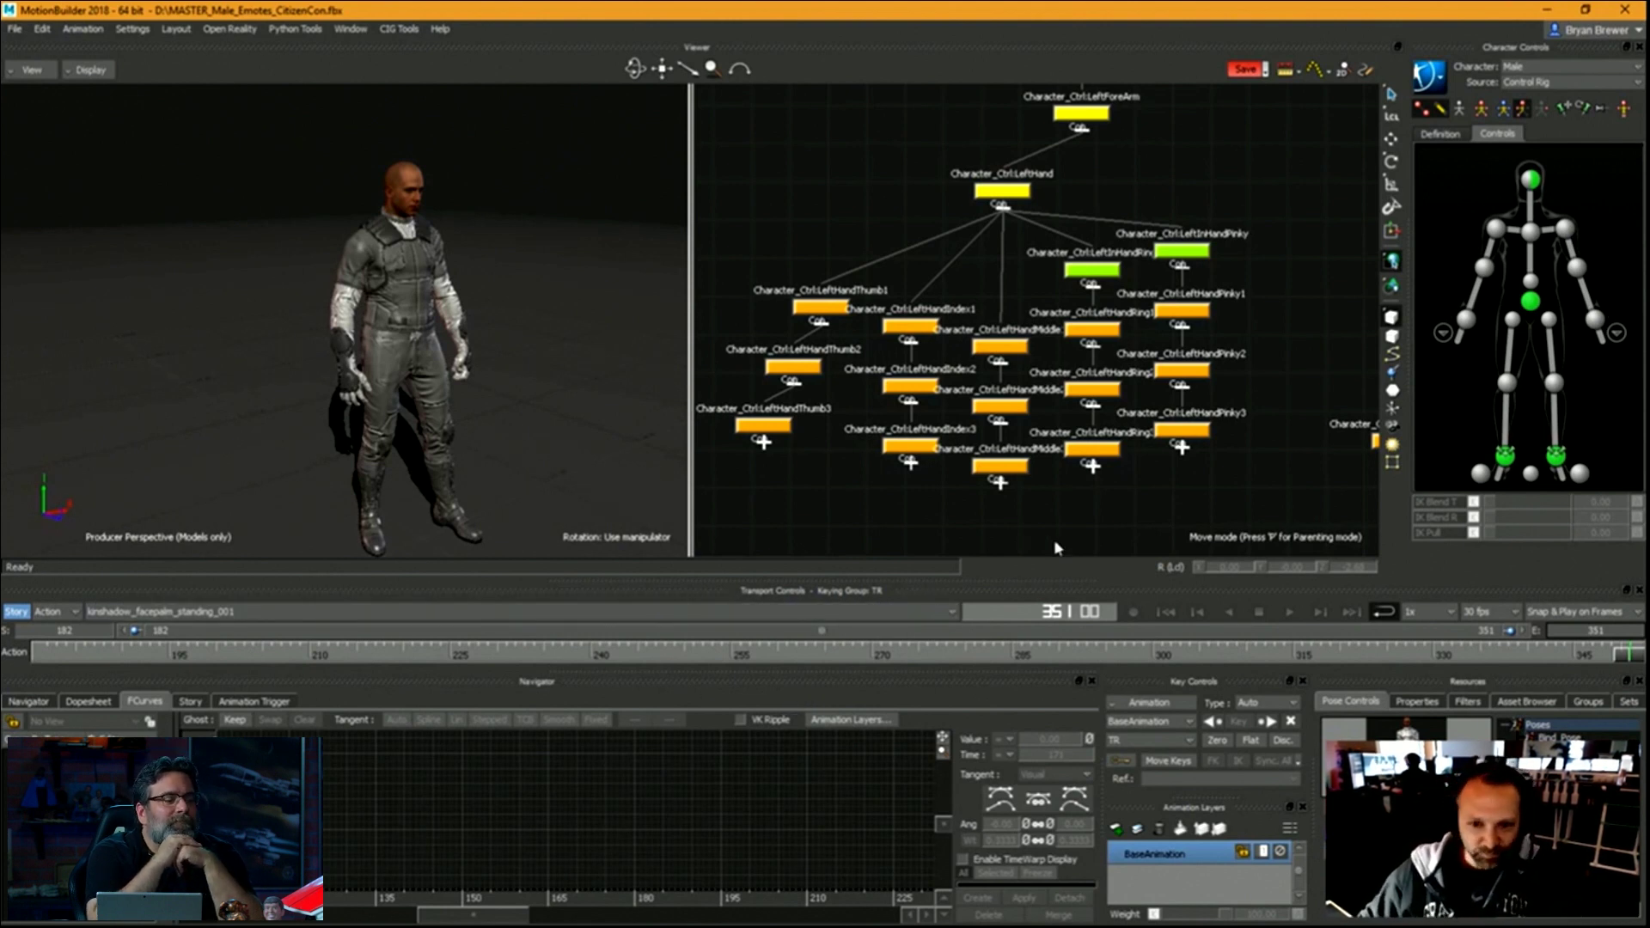
Scrub and play the end of the facepalm take to examine how the character settles back into idle.
right_click_drag(491, 489, 460, 491, "alt")
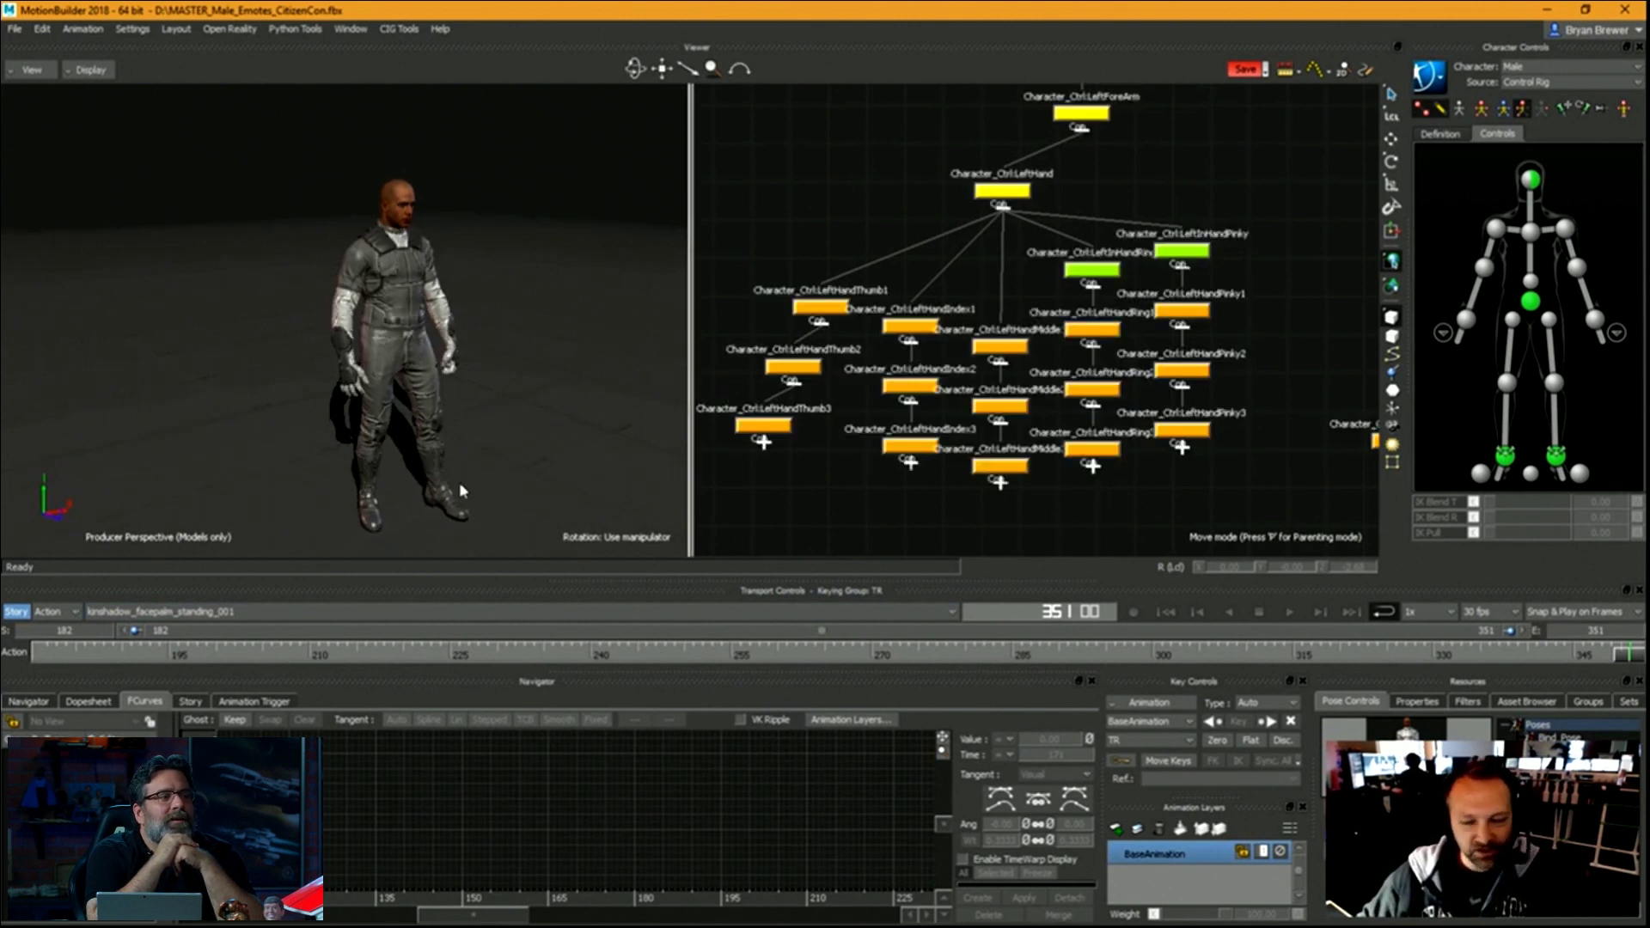
left_click_drag(505, 486, 560, 482, "ctrl+shift")
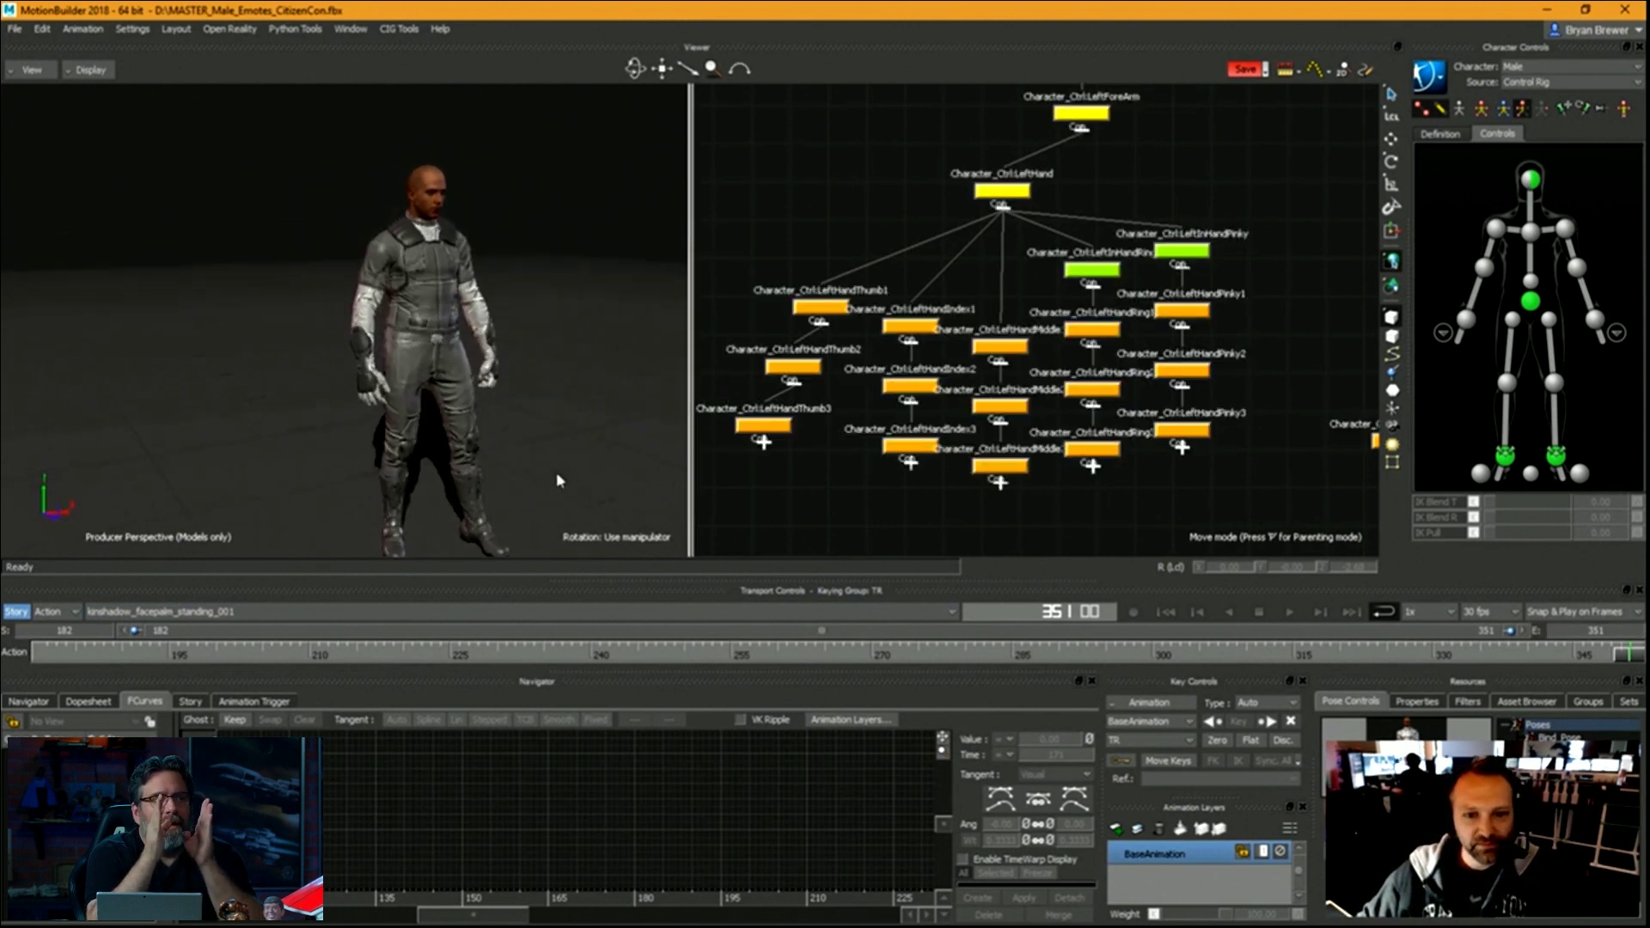
mouse_move(851, 662)
left_mouse_down()
mouse_move(126, 638)
mouse_move(228, 653)
mouse_move(1626, 657)
left_mouse_up()
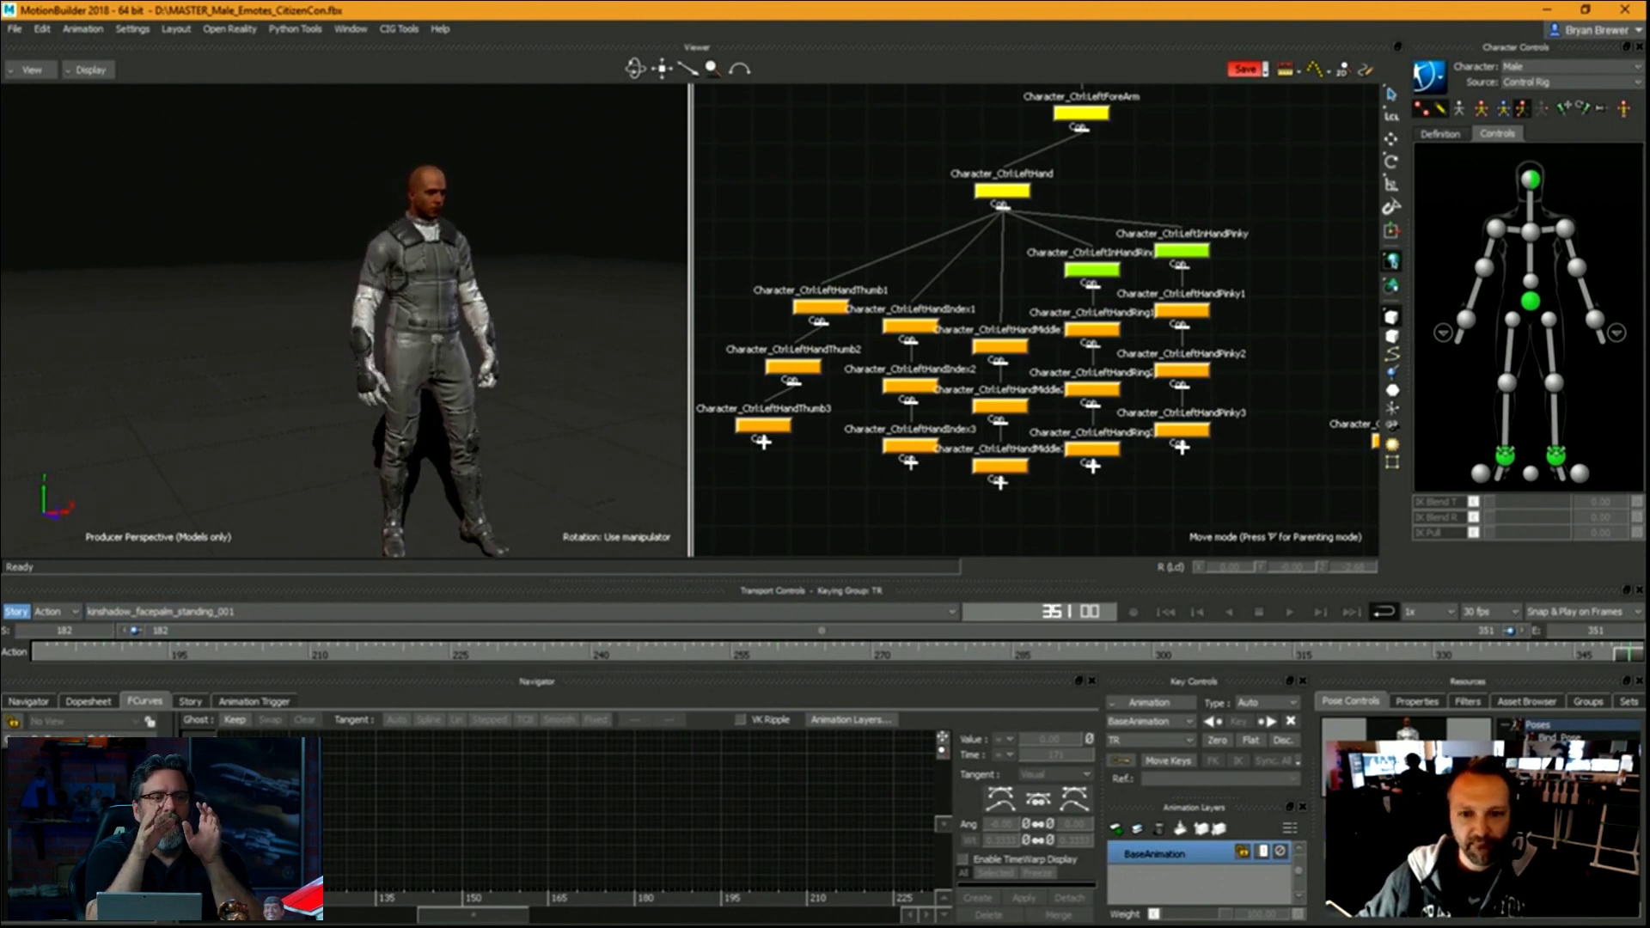
mouse_move(544, 456)
left_mouse_down("ctrl+shift")
mouse_move(597, 460)
mouse_move(545, 448)
left_mouse_up("ctrl+shift")
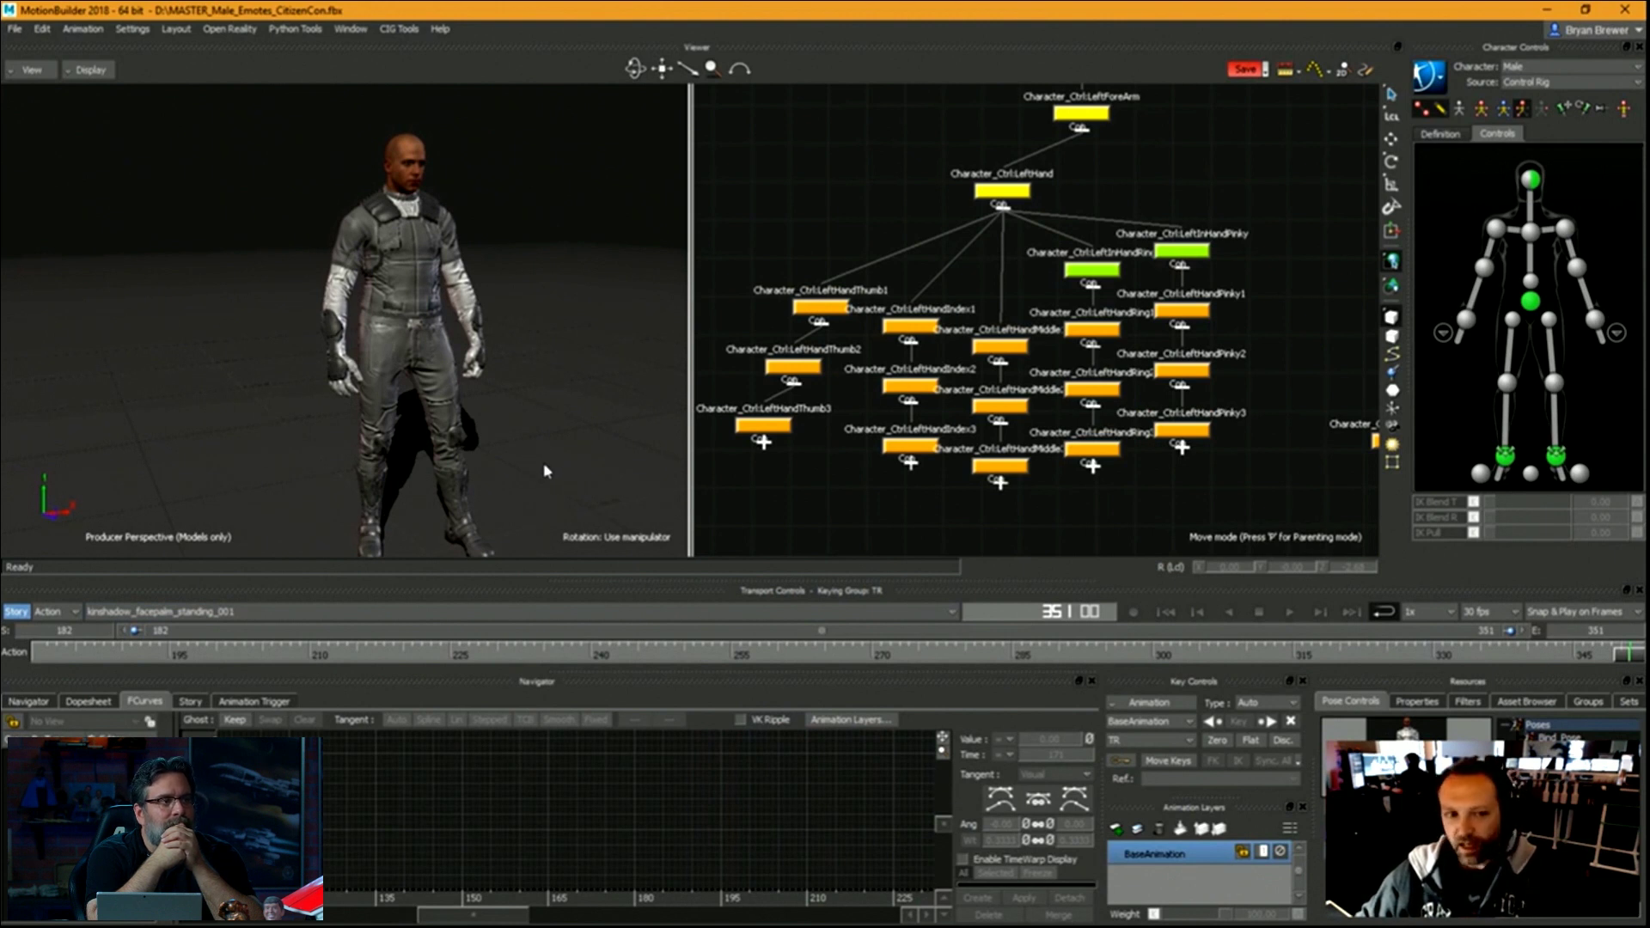
mouse_move(543, 471)
left_mouse_down("ctrl")
mouse_move(527, 460)
mouse_move(596, 476)
mouse_move(553, 472)
mouse_move(567, 485)
left_mouse_up("ctrl")
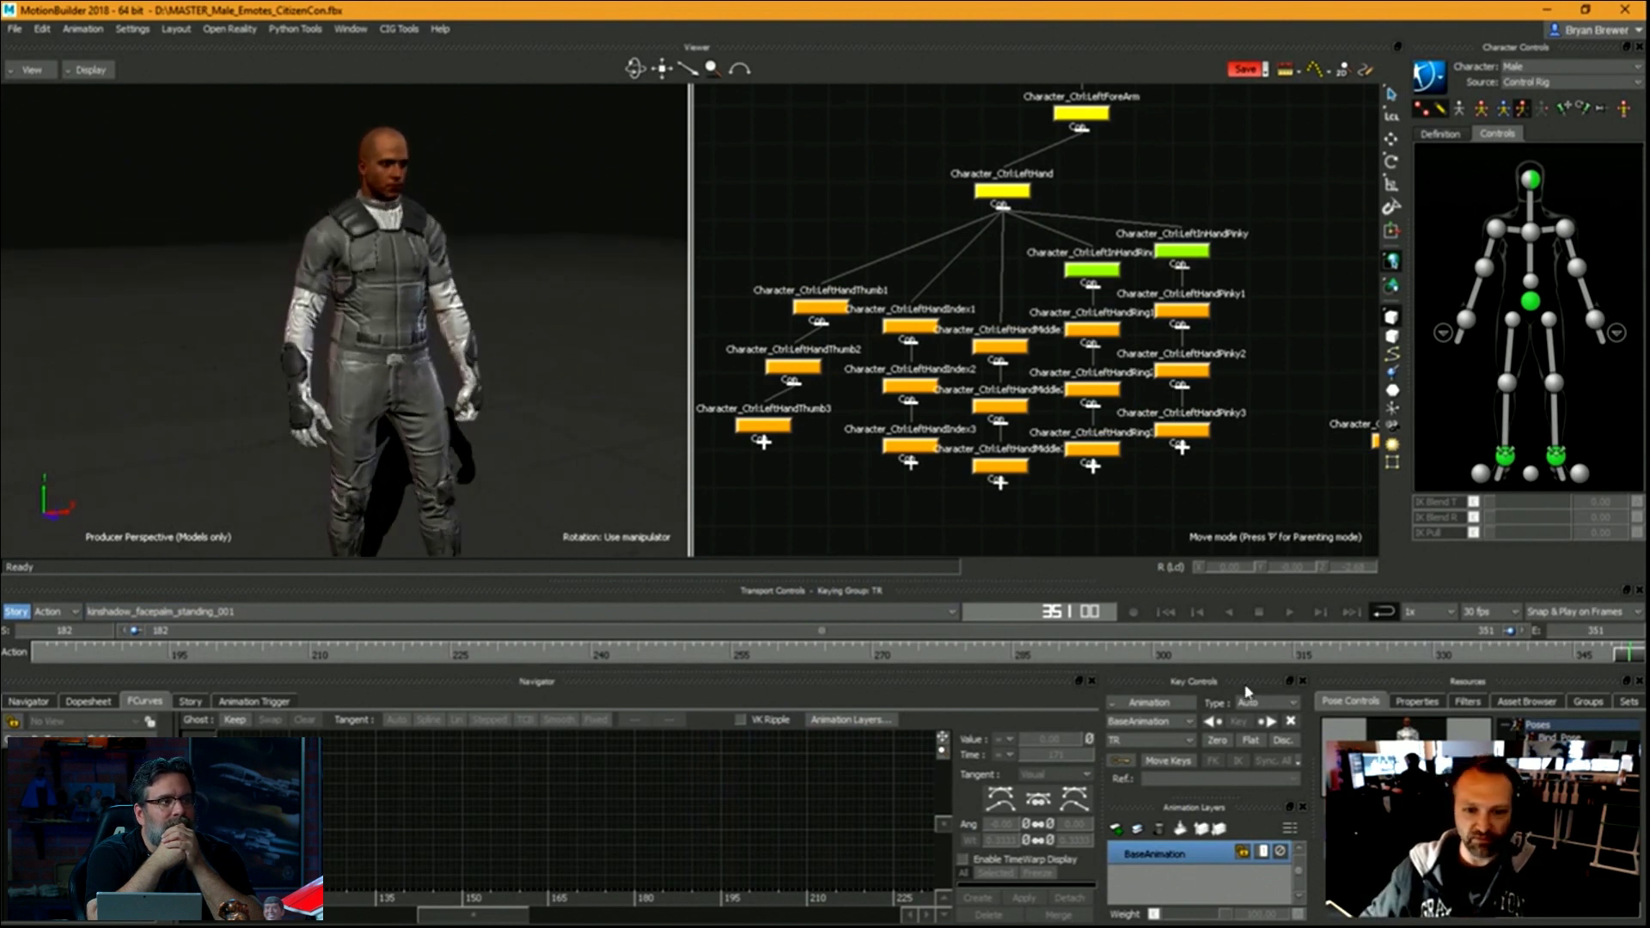
left_click_drag(1046, 662, 1154, 687)
key("ctrl+space")
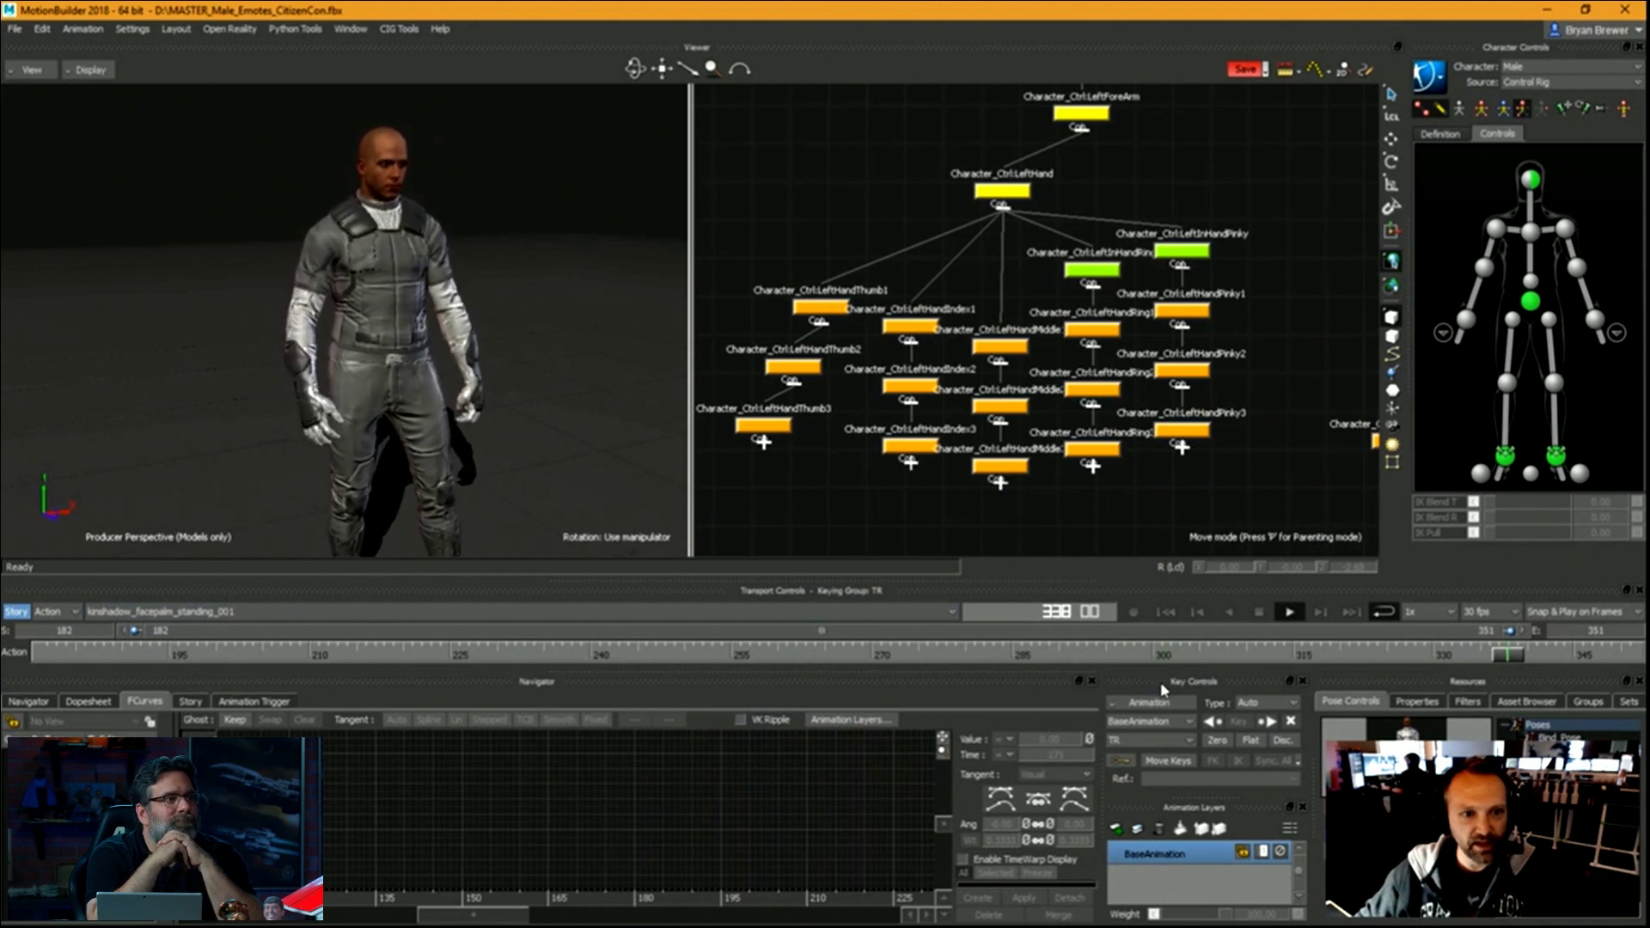
key("ctrl+space")
left_click_drag(1458, 656, 1246, 680)
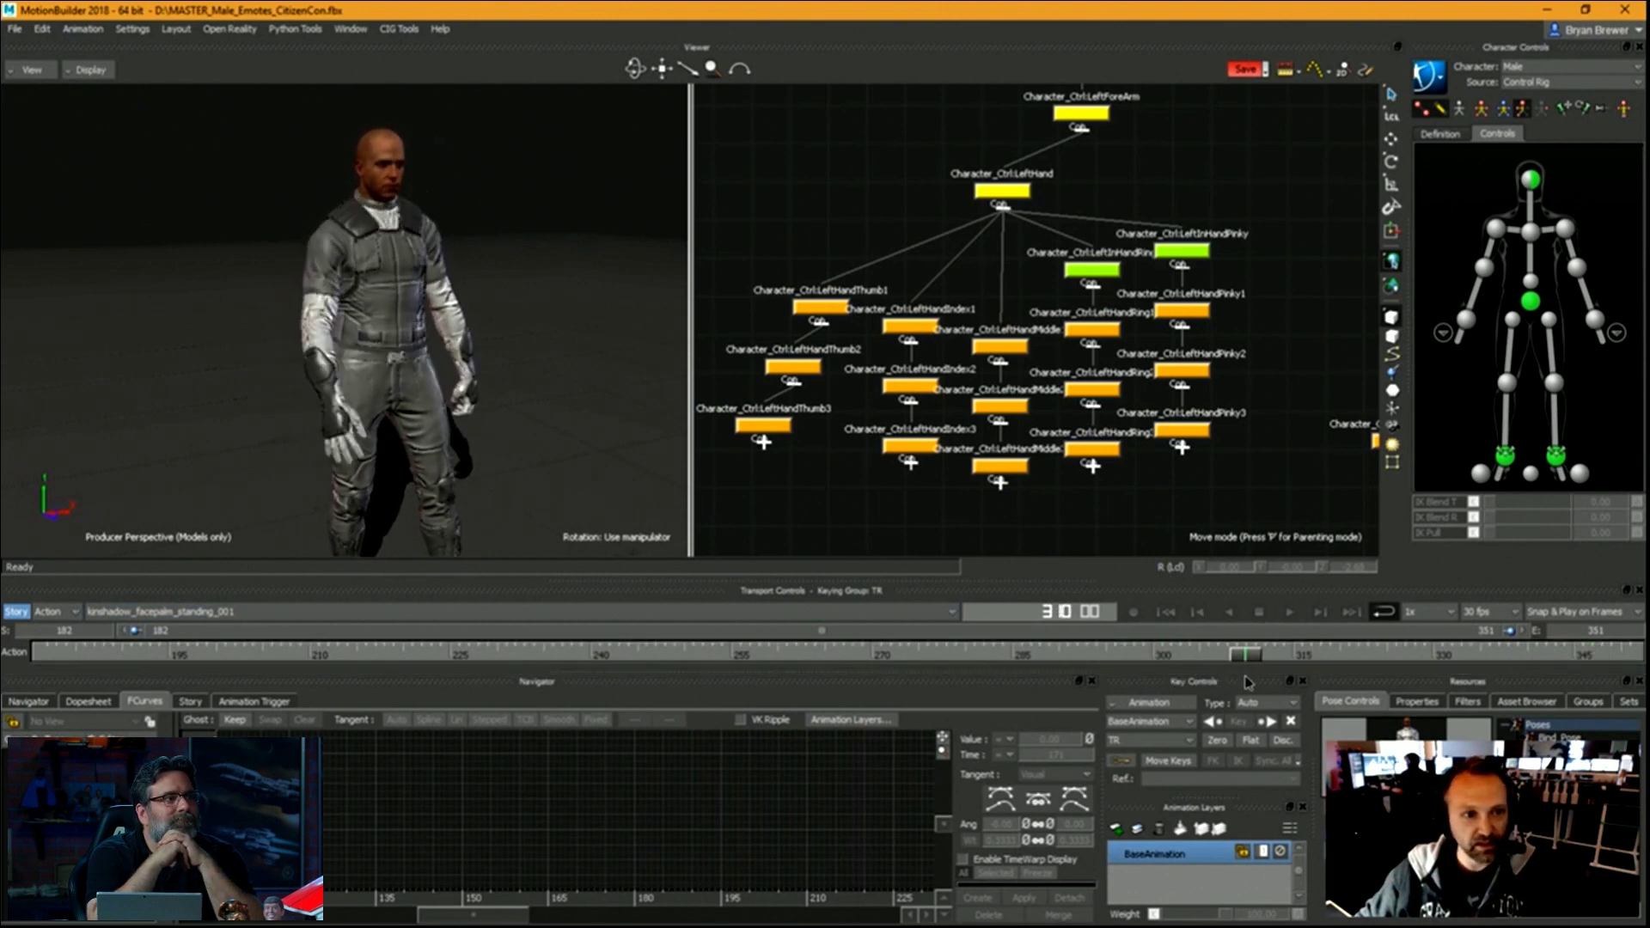
Try ending the playback range at frames 309 and 314, play each version, and restore the end to frame 351.
left_click_drag(1509, 635, 1173, 643)
left_click(817, 655)
left_click_drag(816, 654, 943, 655)
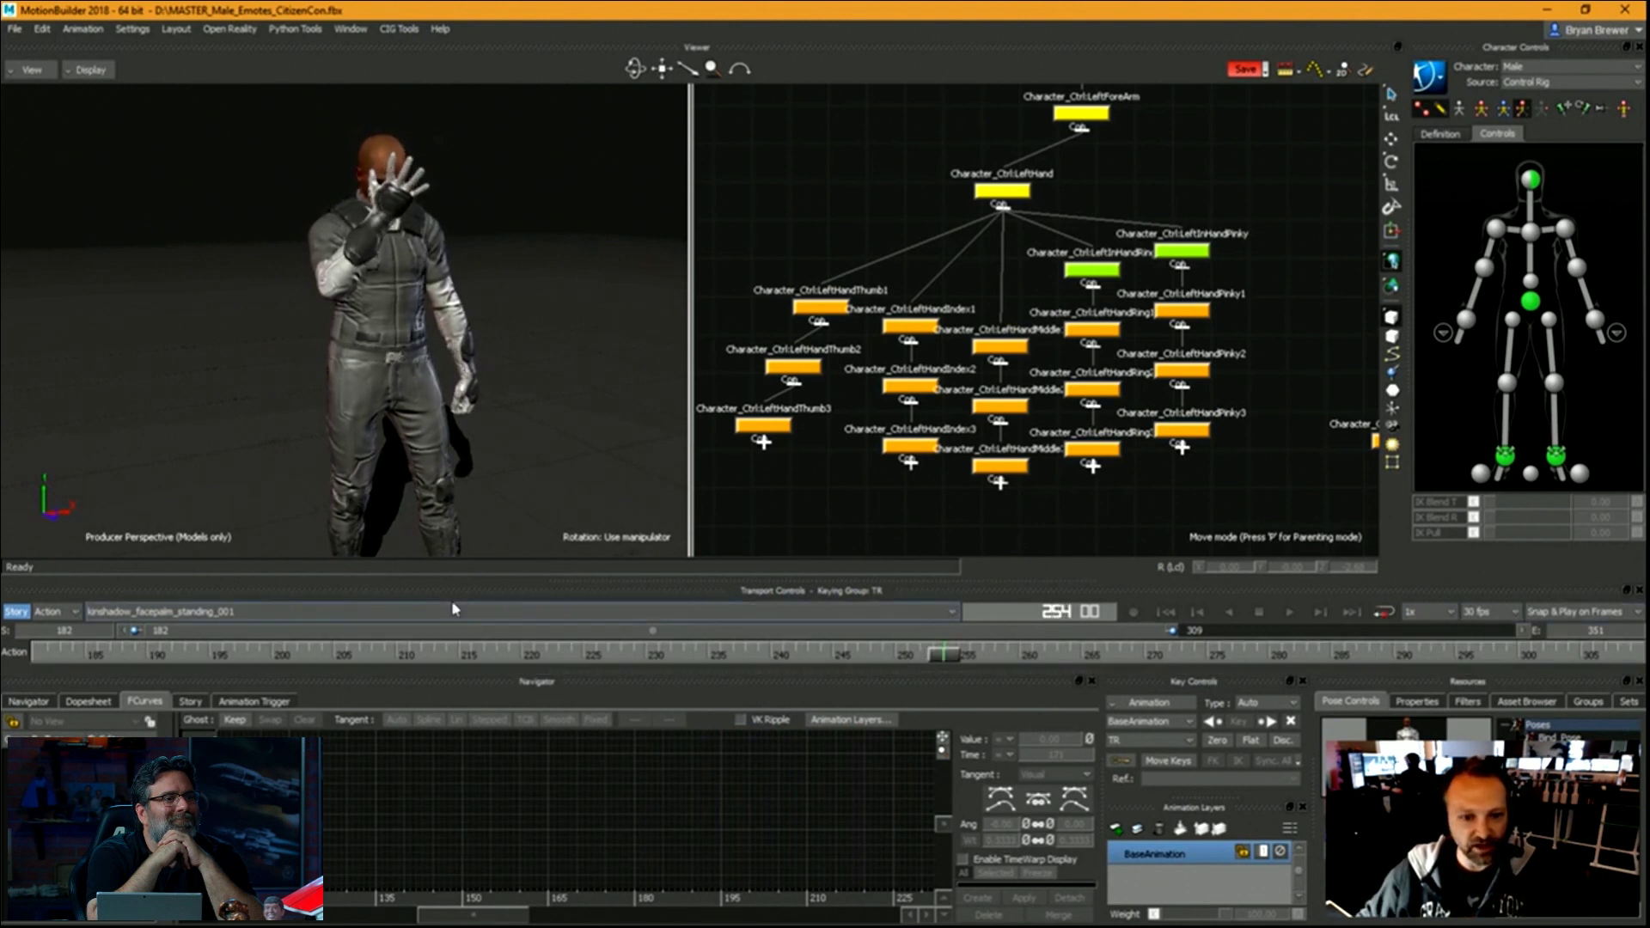
key("ctrl+space")
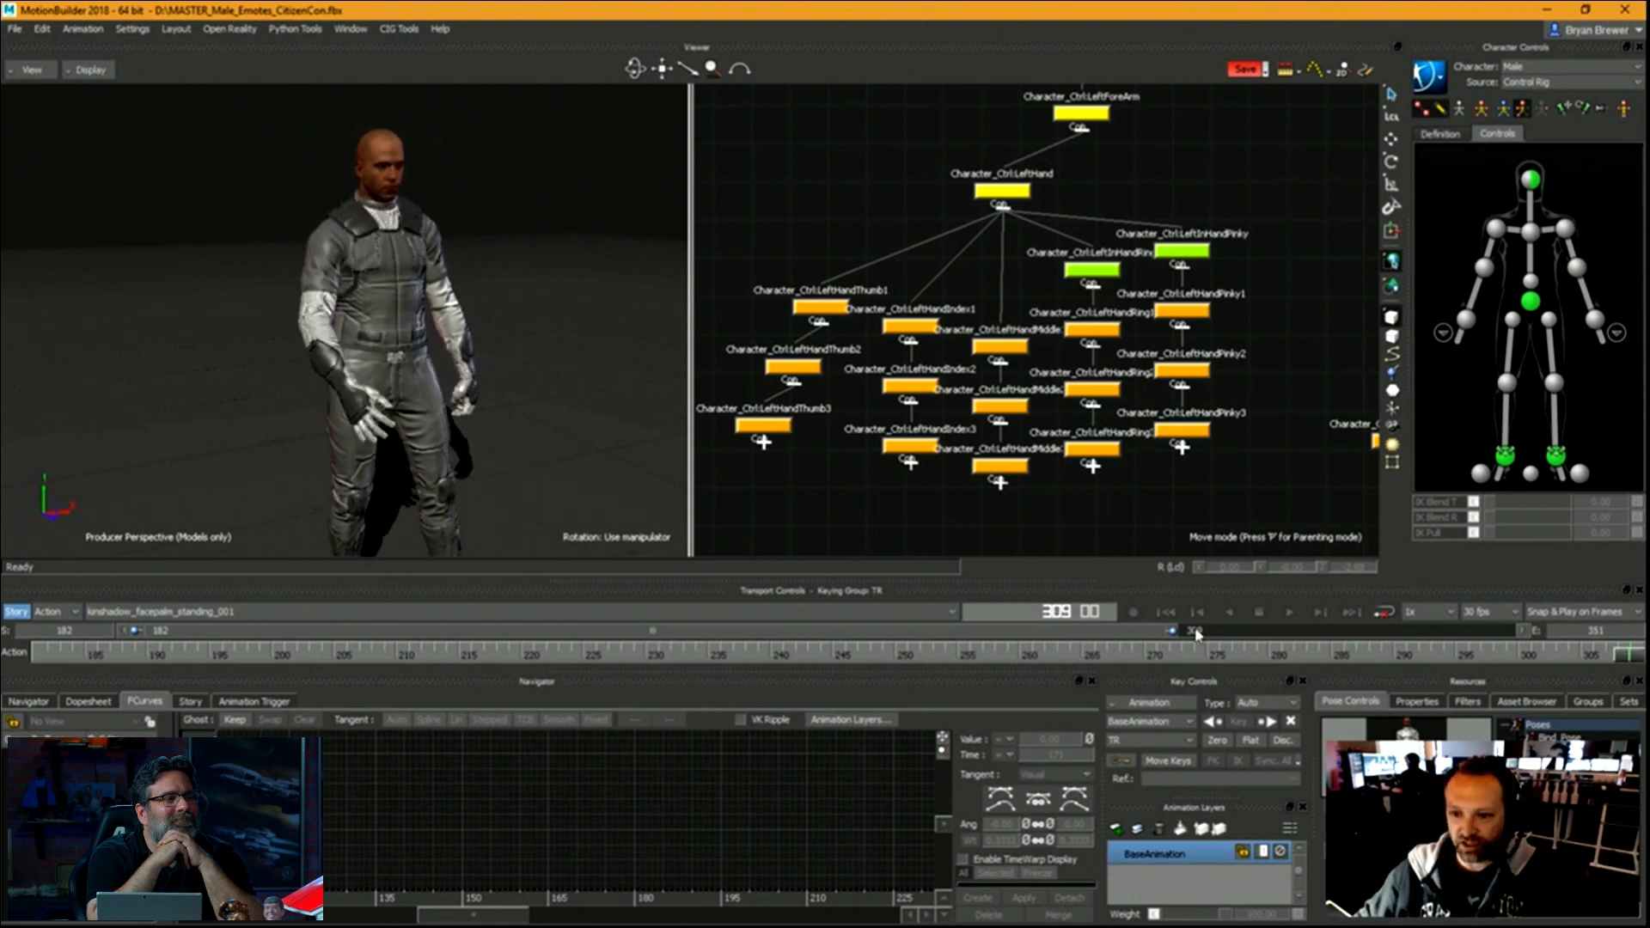
mouse_move(1195, 632)
left_mouse_down()
mouse_move(1368, 632)
mouse_move(1452, 657)
mouse_move(1409, 634)
mouse_move(1212, 637)
left_mouse_up()
left_click(1414, 655)
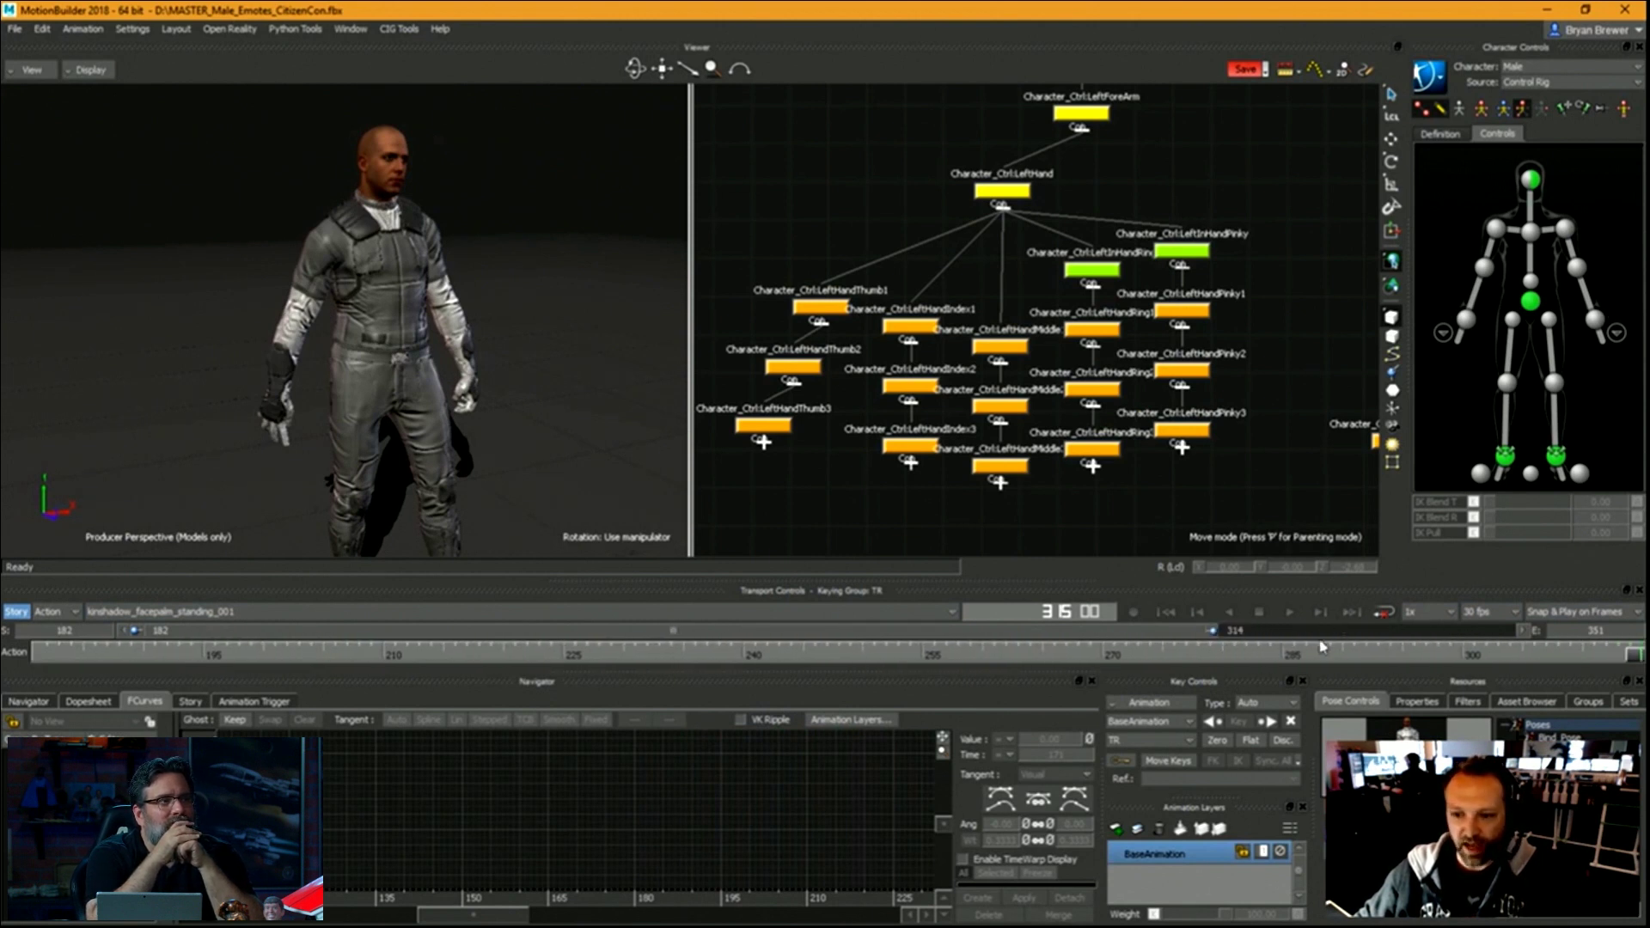
left_click(1269, 652)
key("ctrl+space")
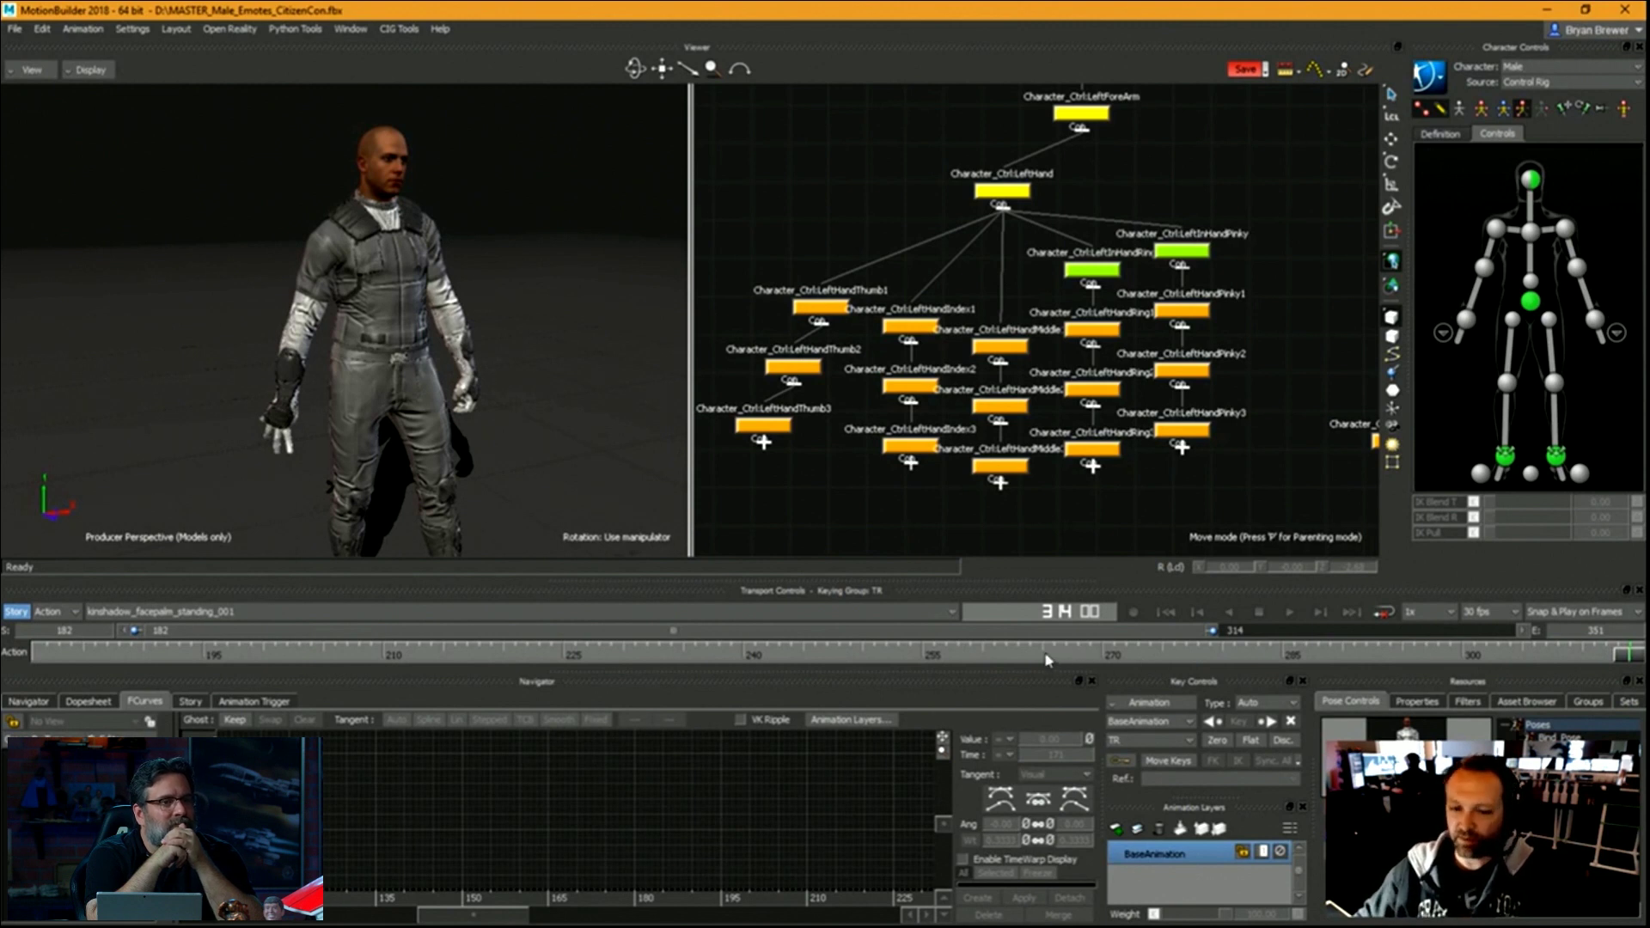
left_click_drag(1216, 638, 1587, 646)
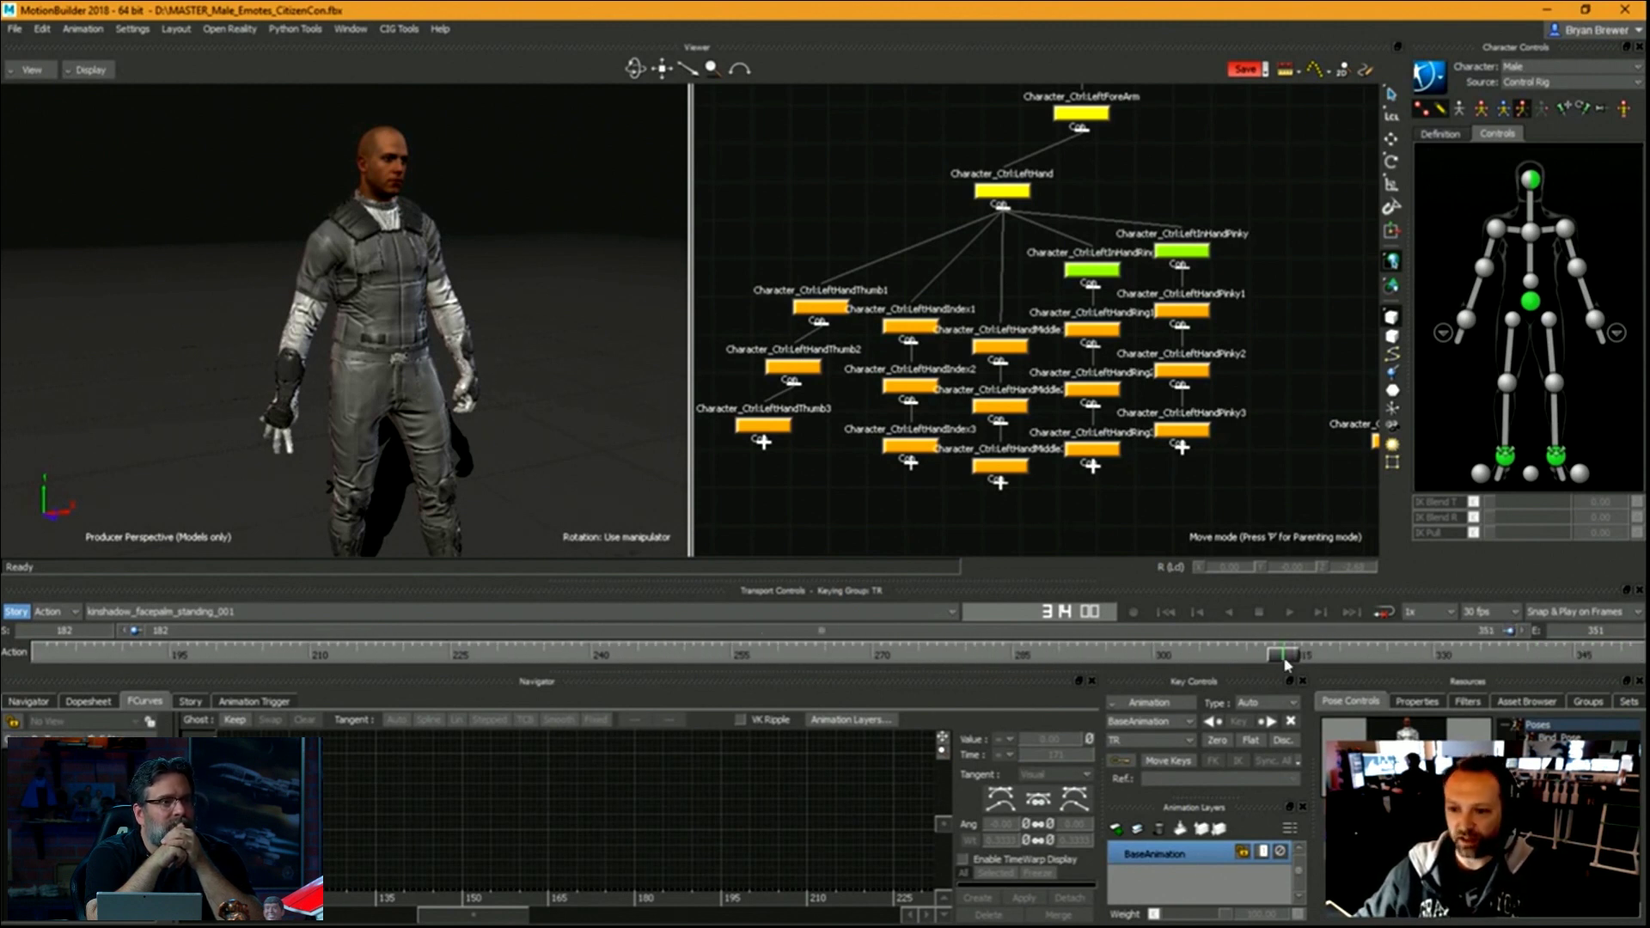
Play the full facepalm range, check the character from the front, and return to frame 182.
left_click_drag(1284, 657, 1012, 655)
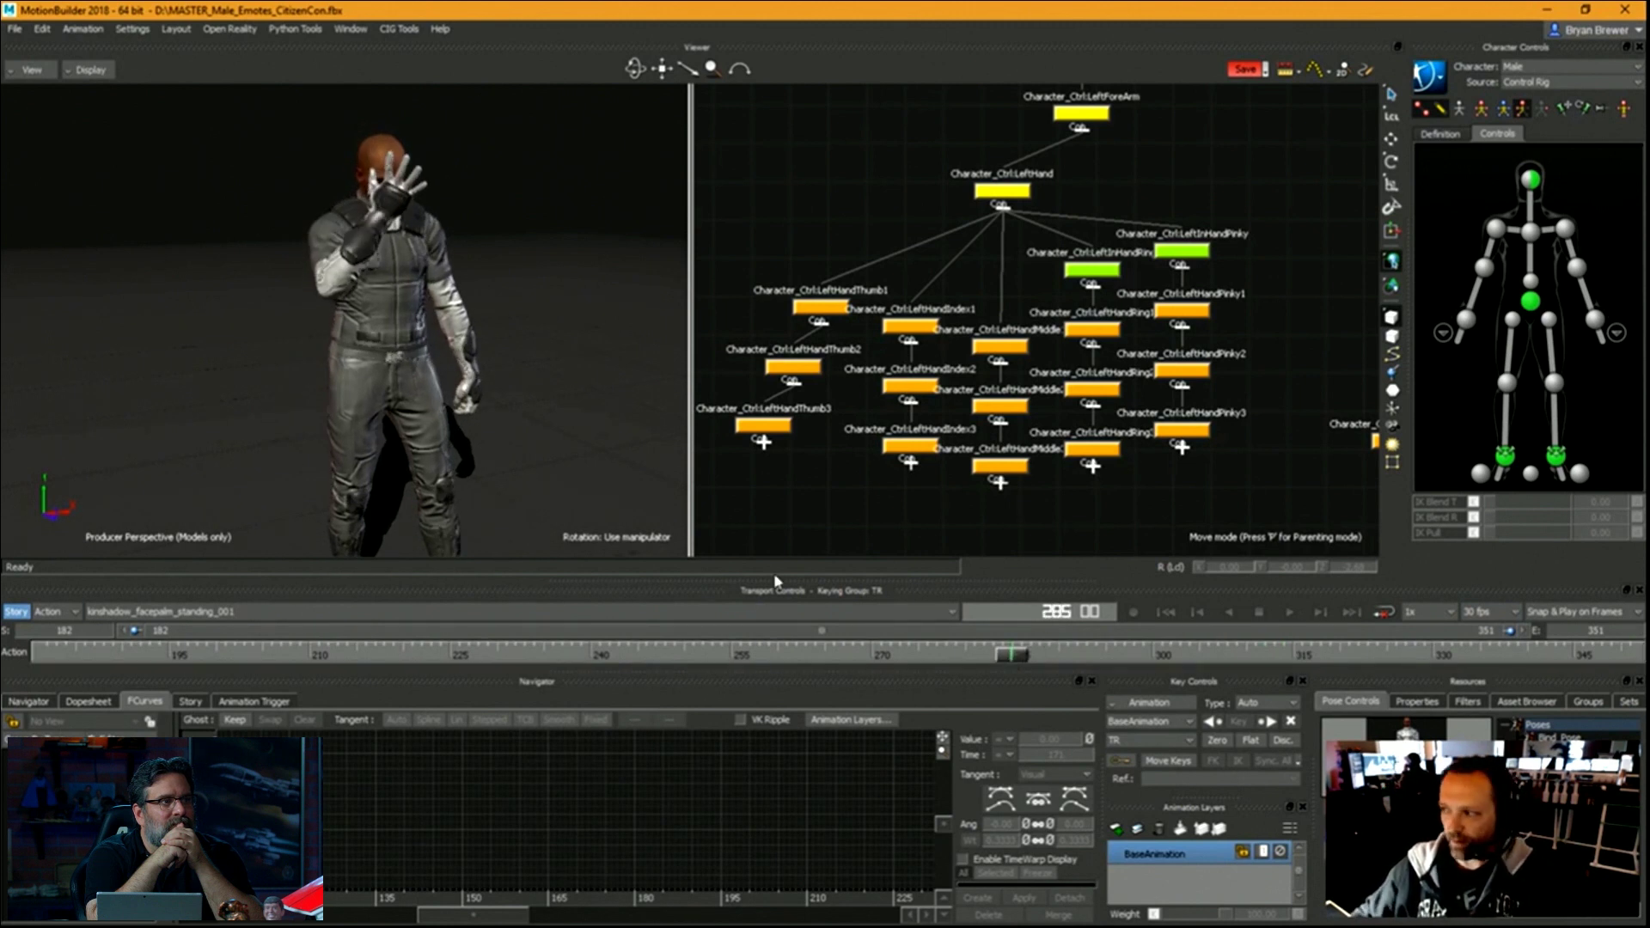
key("space")
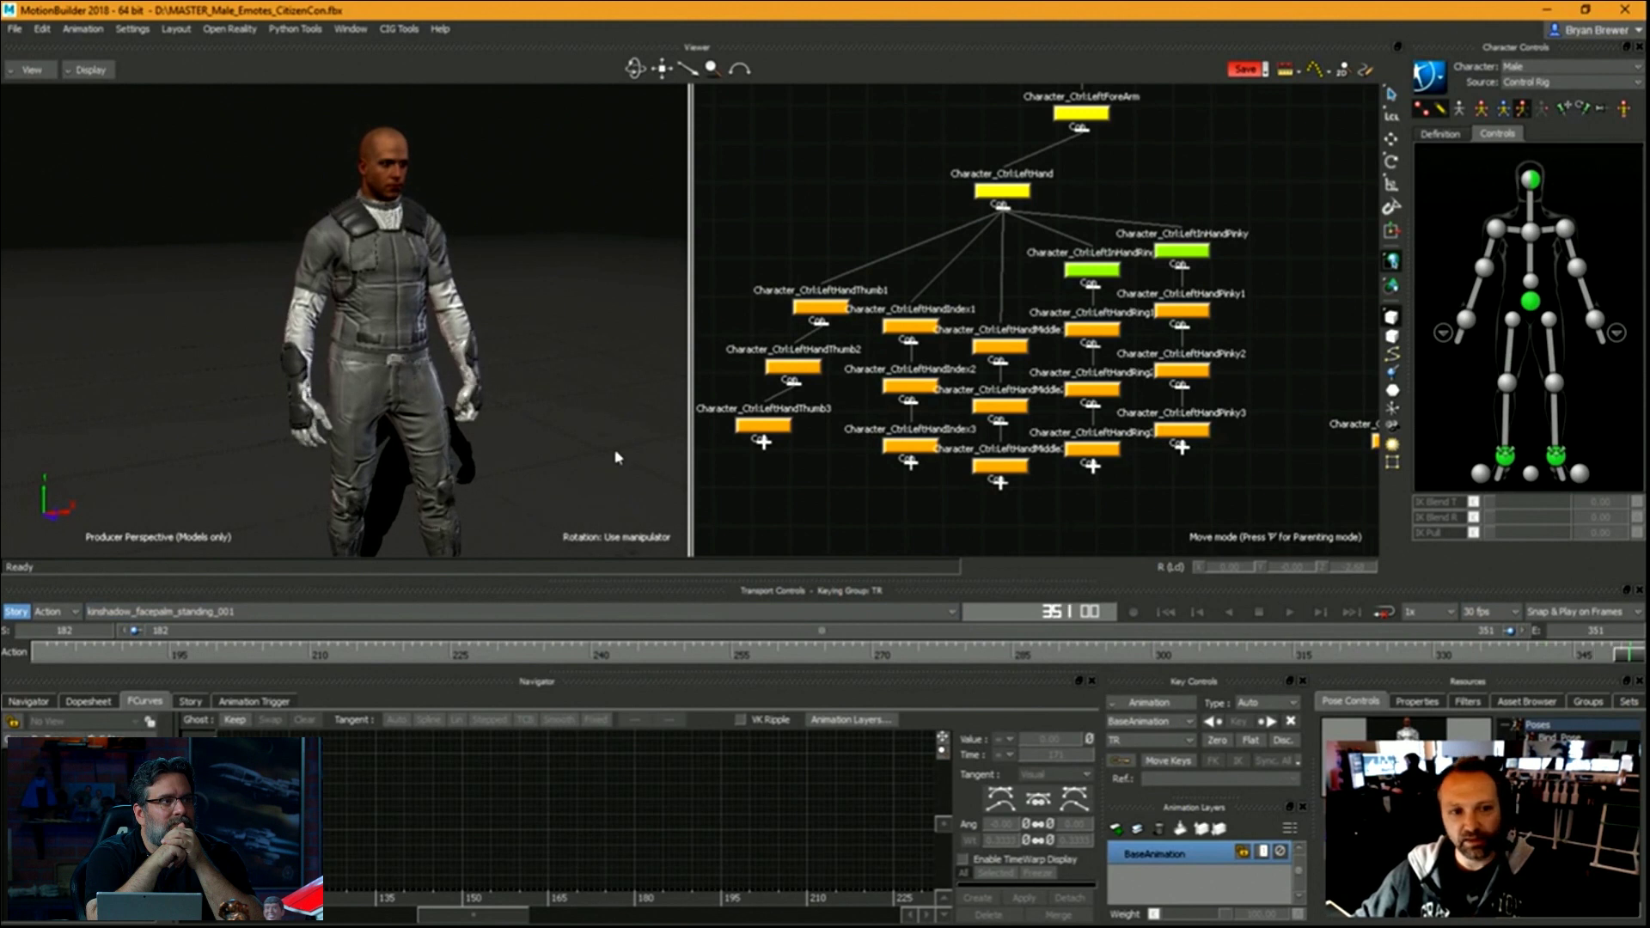
left_click_drag(432, 467, 441, 523, "ctrl+shift")
key("space")
left_click(78, 658)
left_click_drag(78, 658, 34, 659)
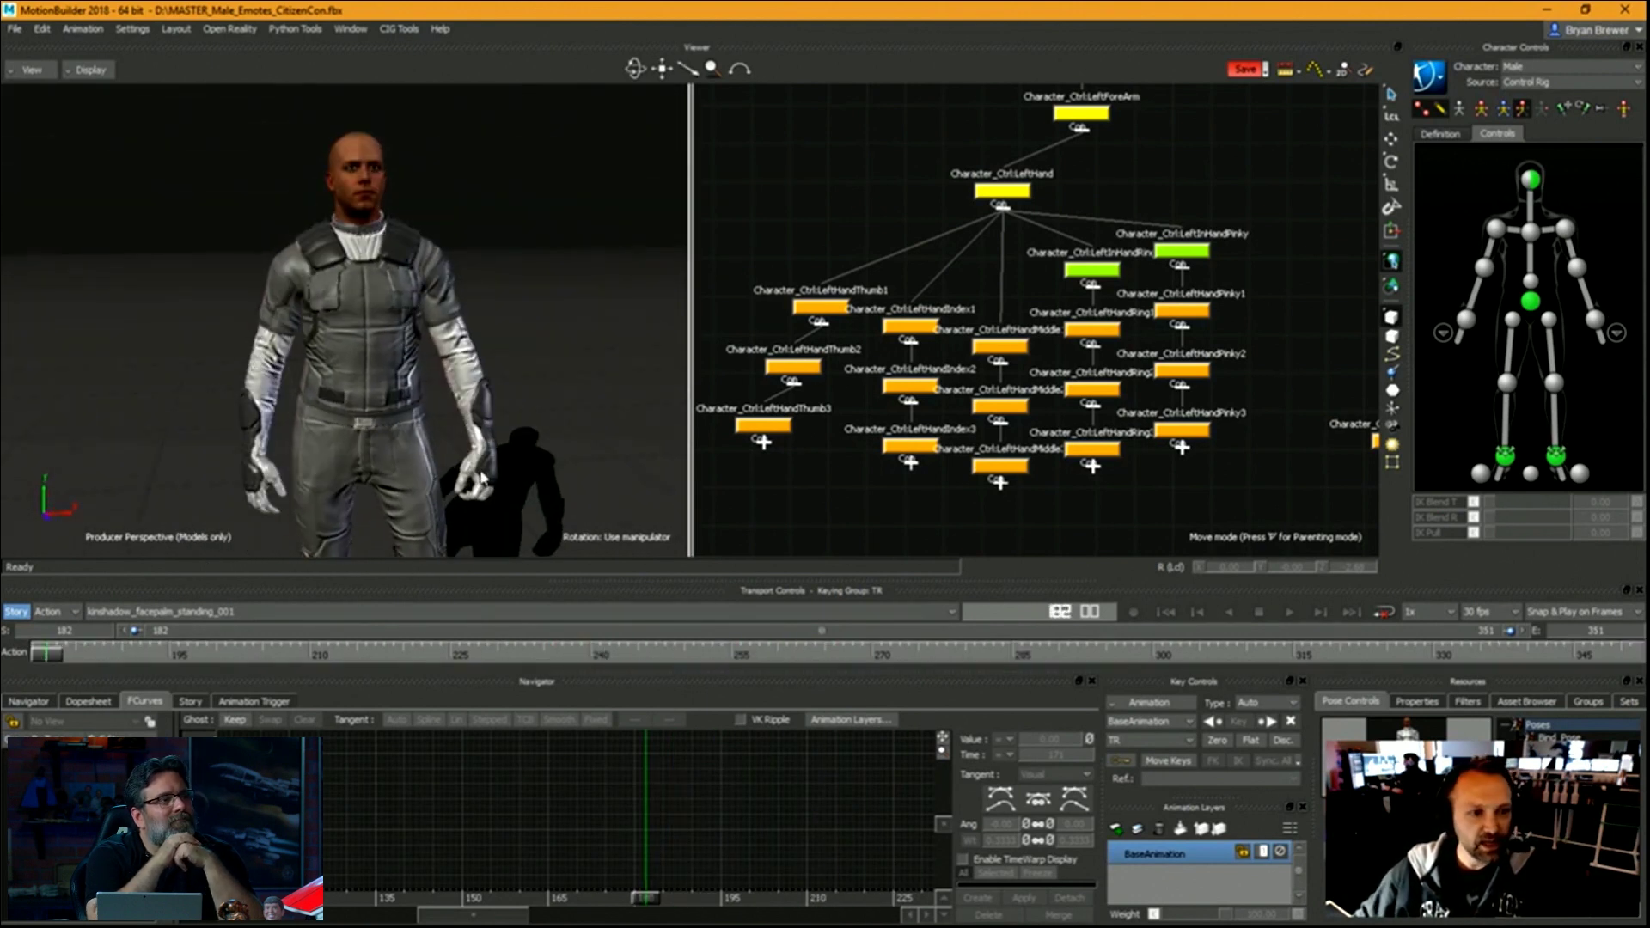
Add a new animation layer and key the hips on it at frame 182 in Full Body keying mode.
left_click_drag(447, 481, 410, 424, "ctrl")
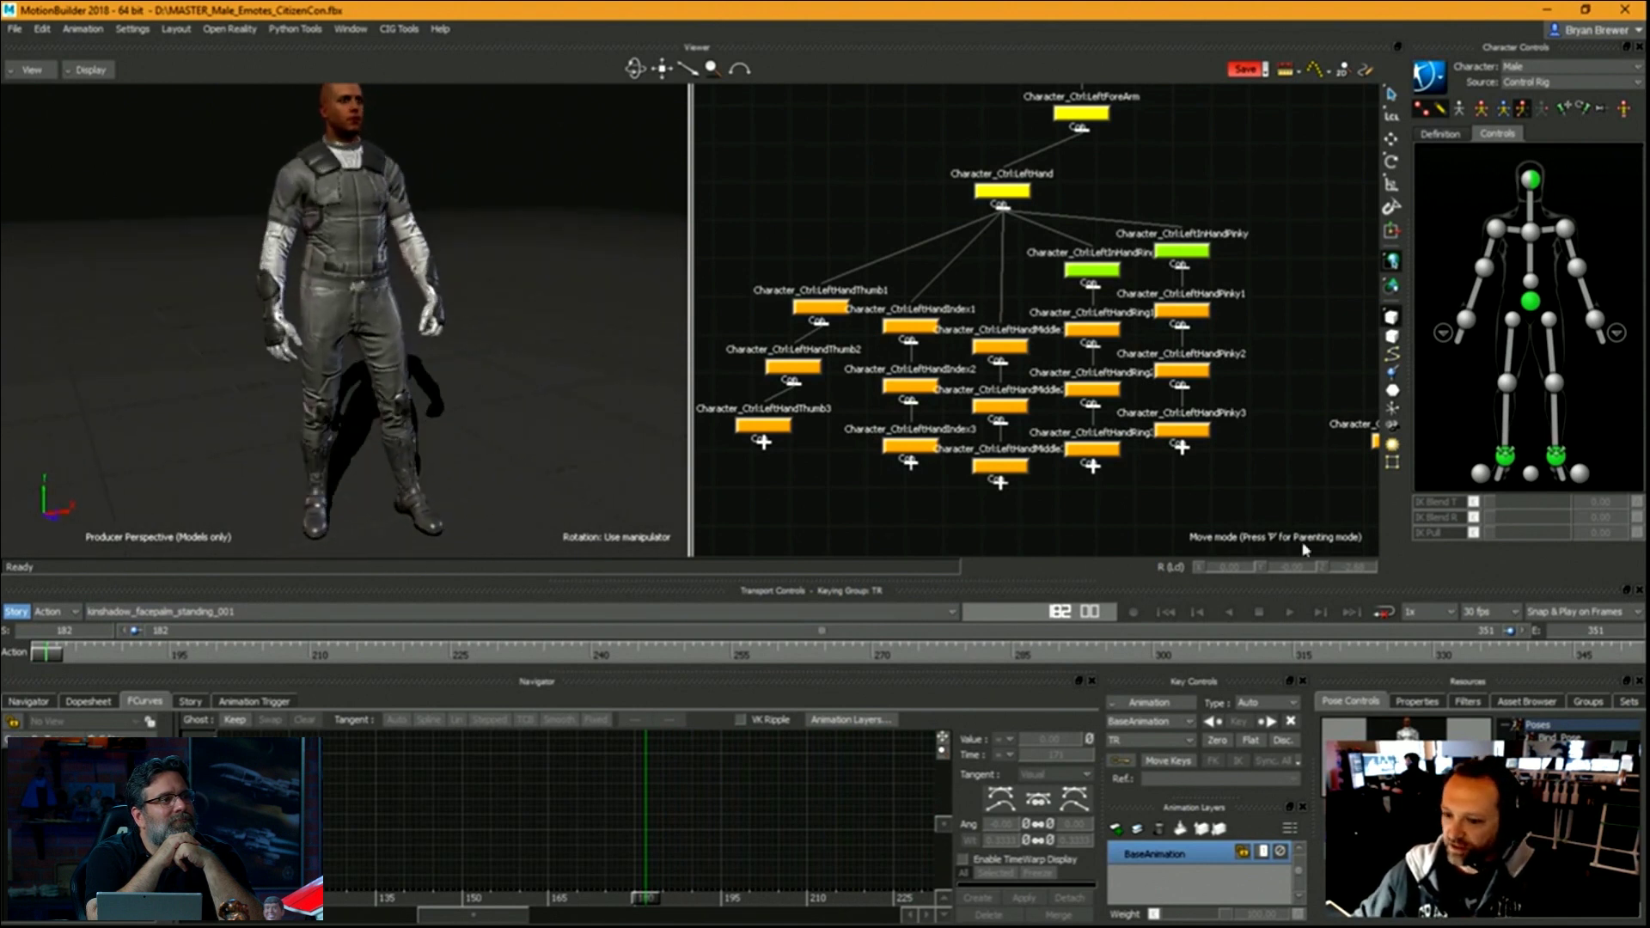
left_click(1116, 830)
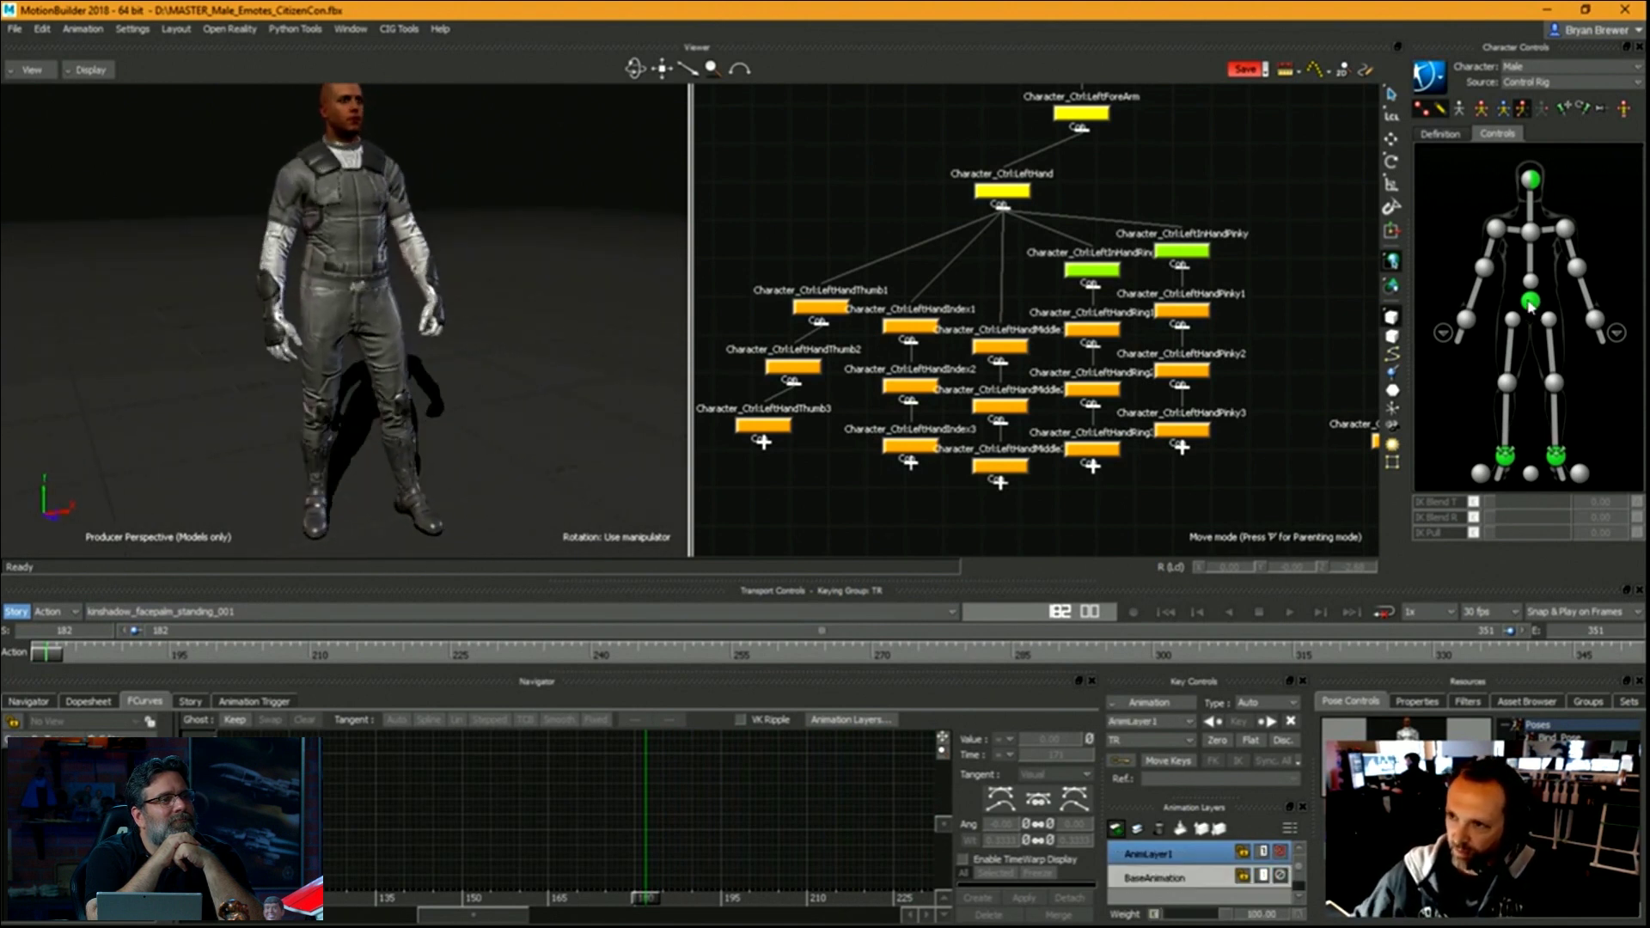
left_click(1530, 303)
left_click(1479, 111)
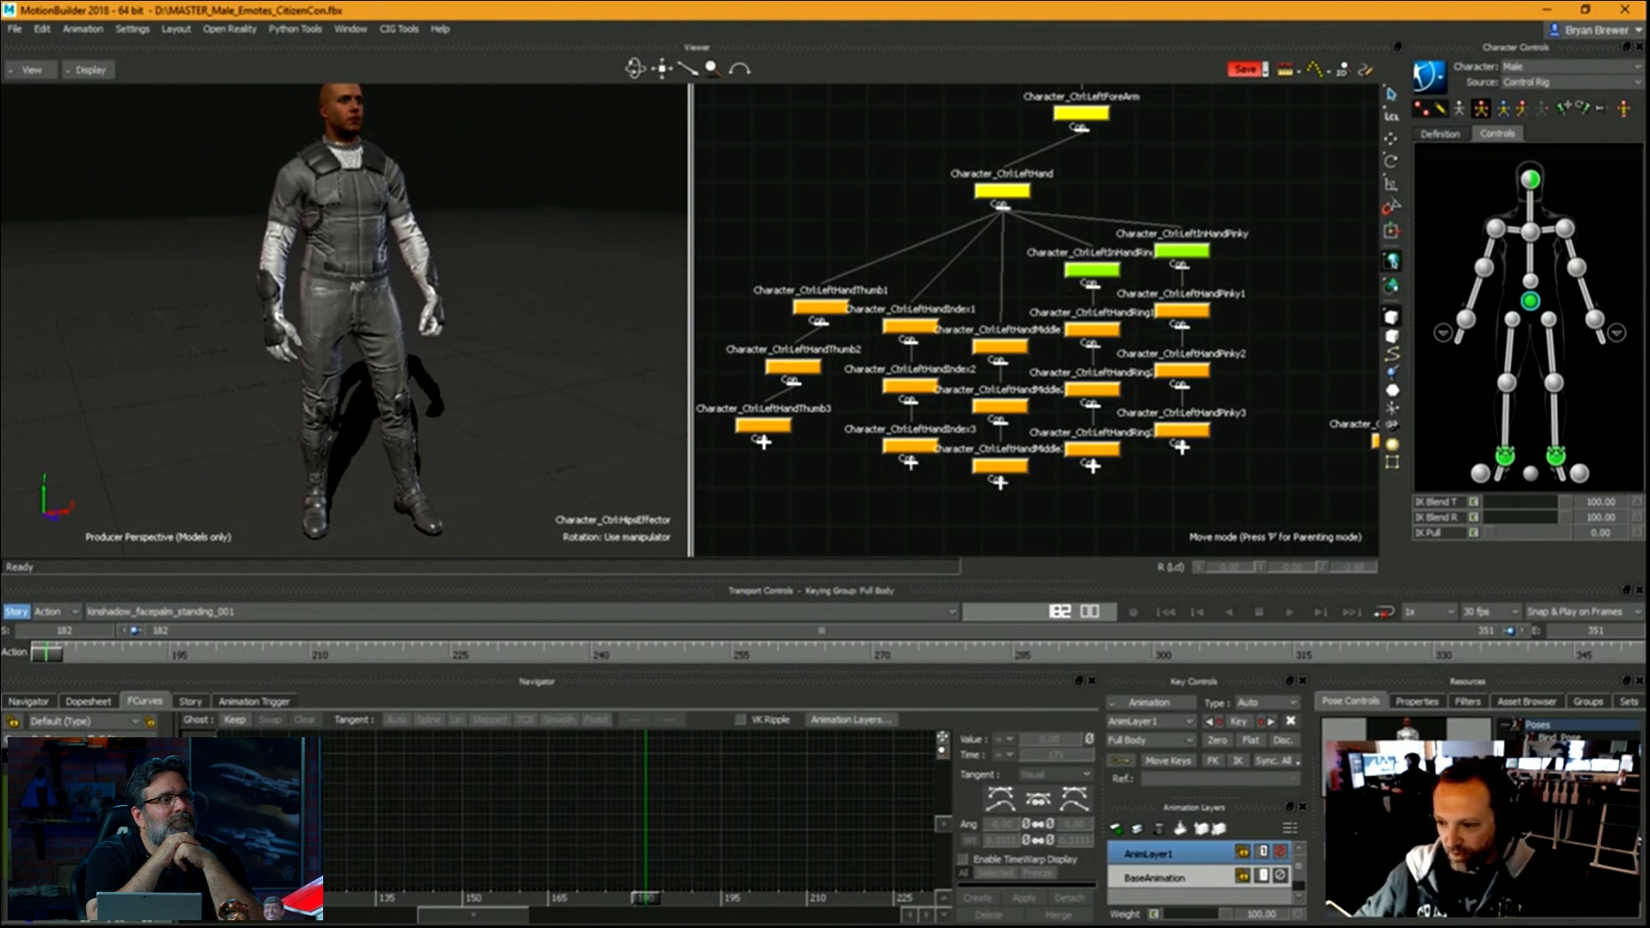
left_click_drag(504, 380, 344, 408, "shift")
left_click_drag(421, 438, 420, 406, "ctrl+shift")
key("k")
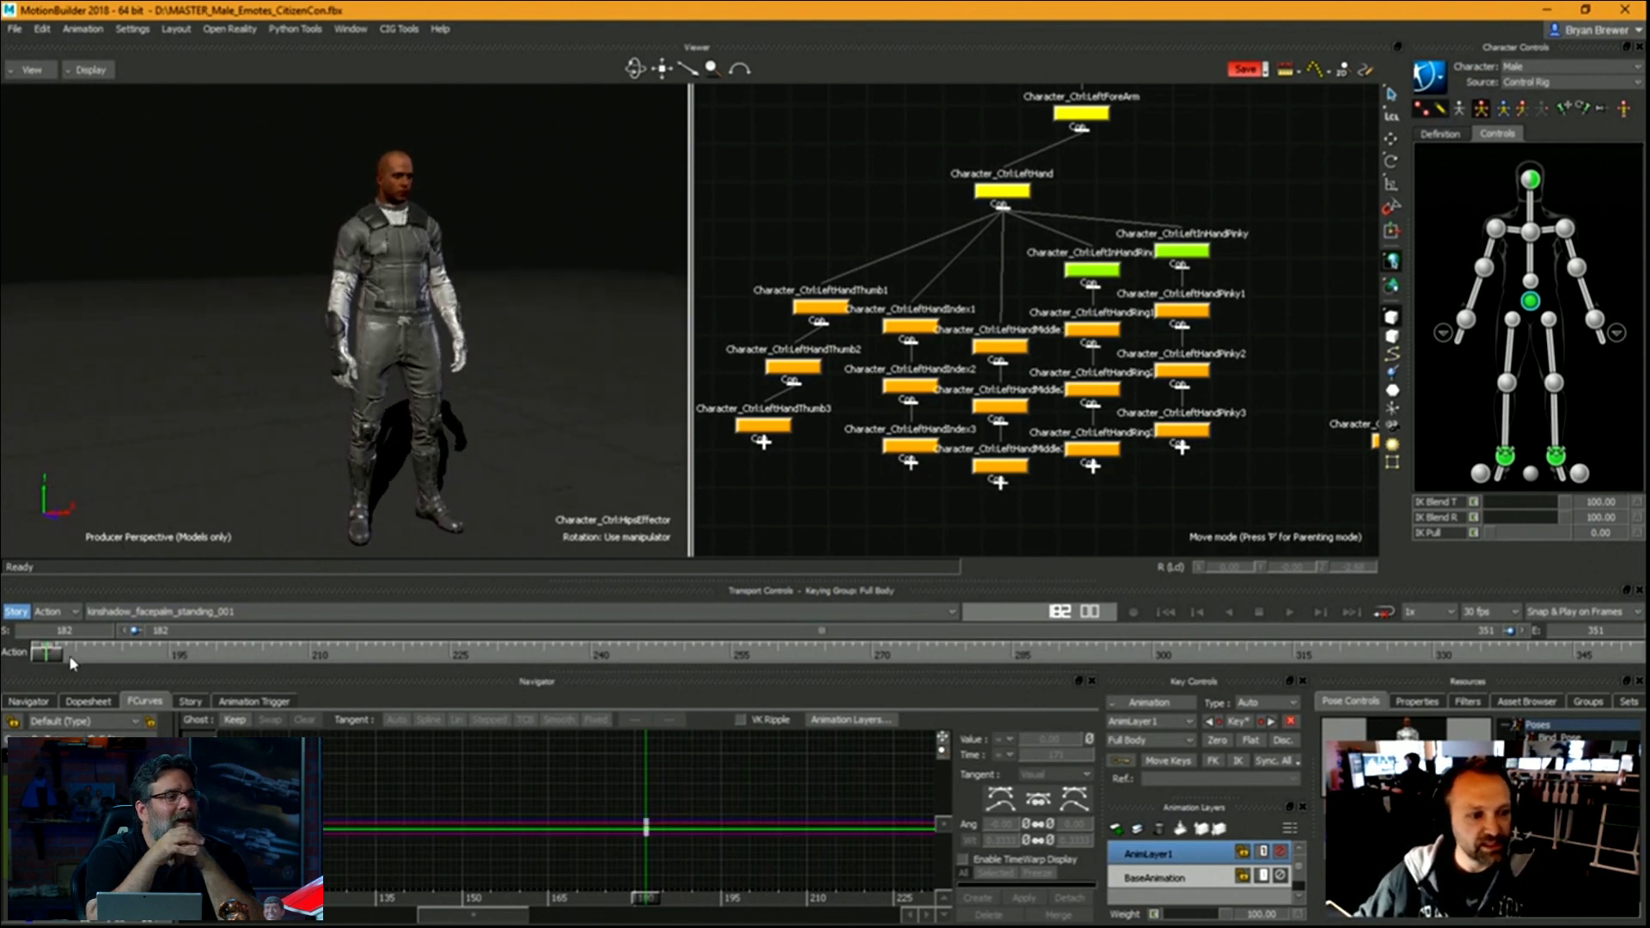
Select the right shoulder effector and examine the gap between the raised hand and face around frames 212 to 216 from several sides.
left_click_drag(52, 660, 325, 681)
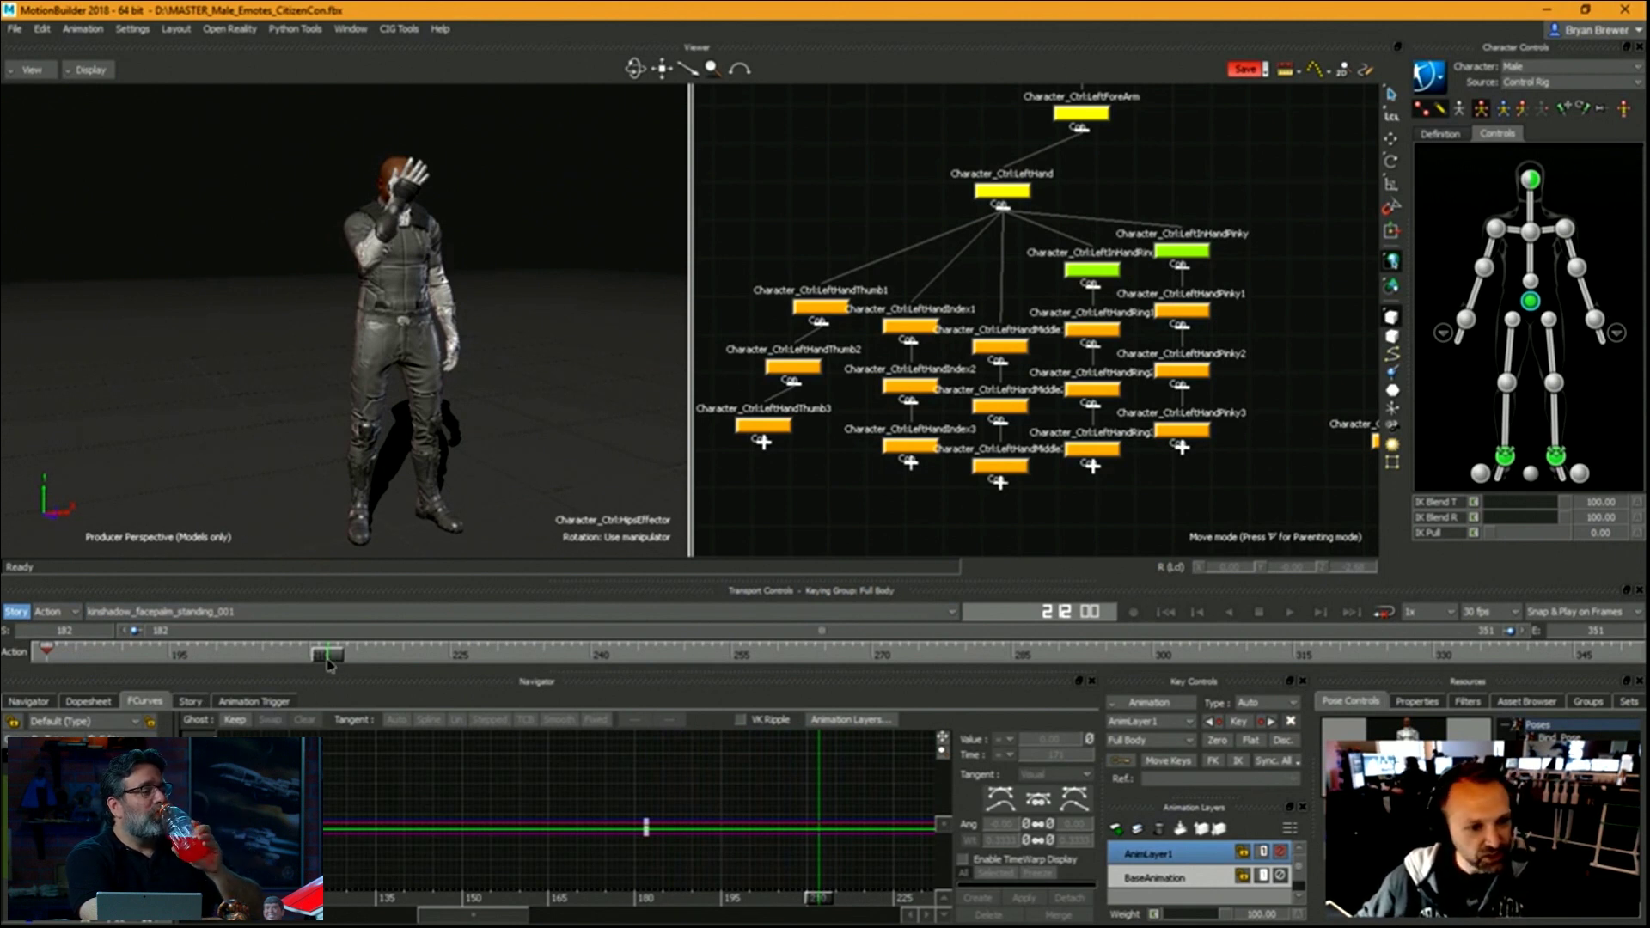
mouse_move(329, 663)
left_mouse_down()
mouse_move(251, 671)
mouse_move(377, 671)
mouse_move(356, 667)
left_mouse_up()
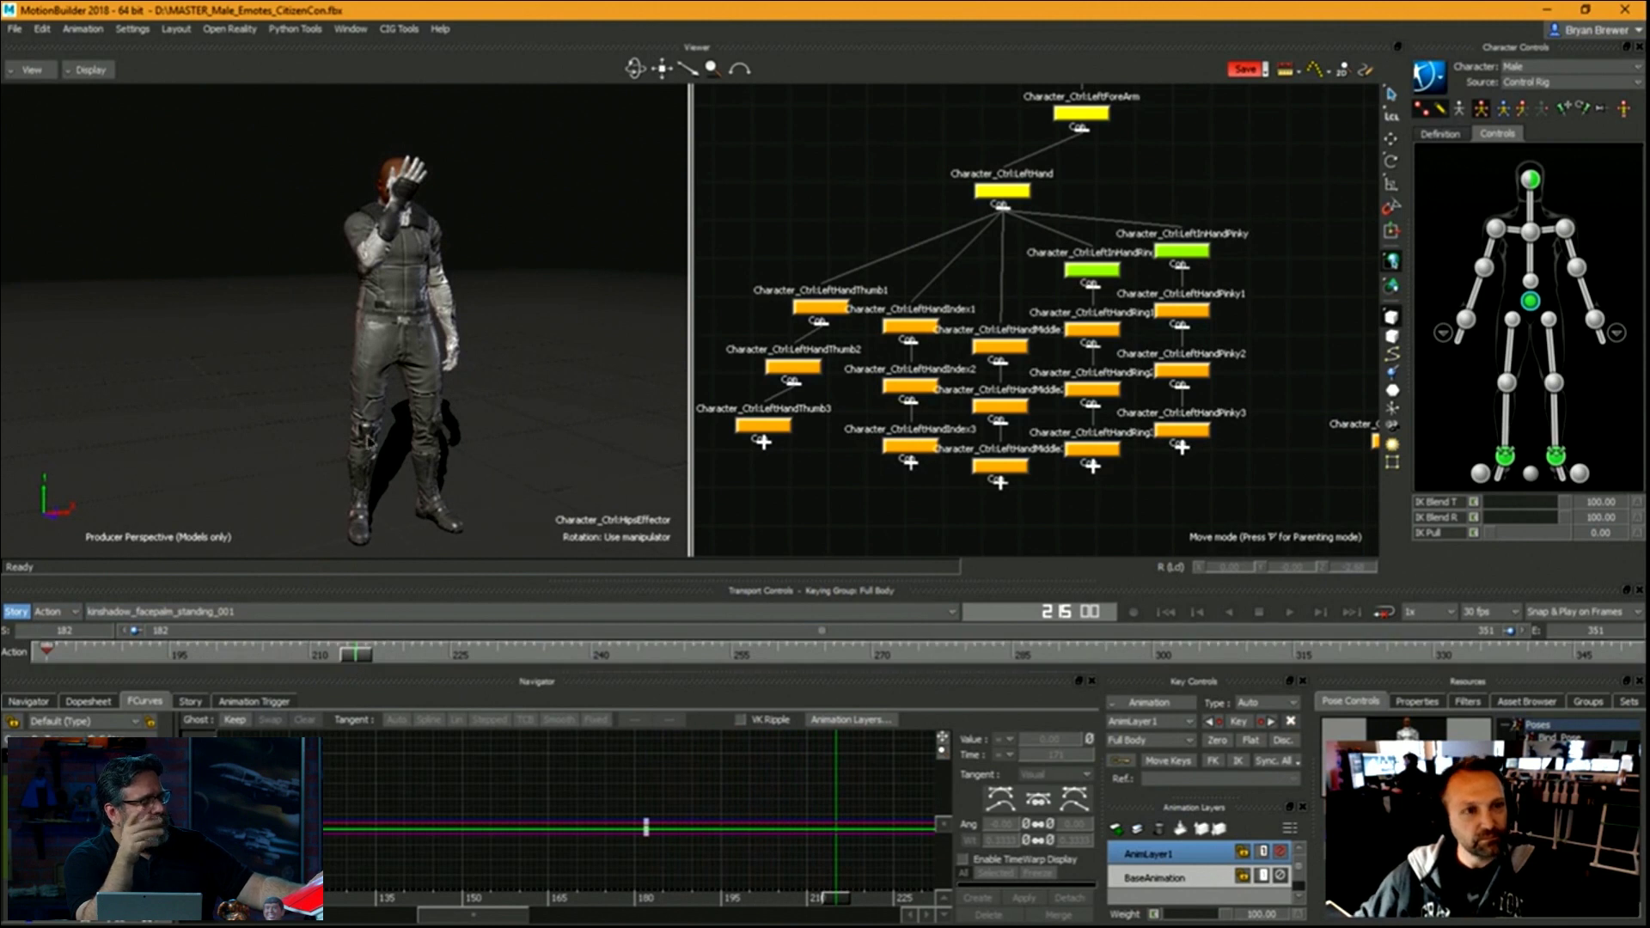
left_click_drag(370, 441, 584, 481, "ctrl+shift")
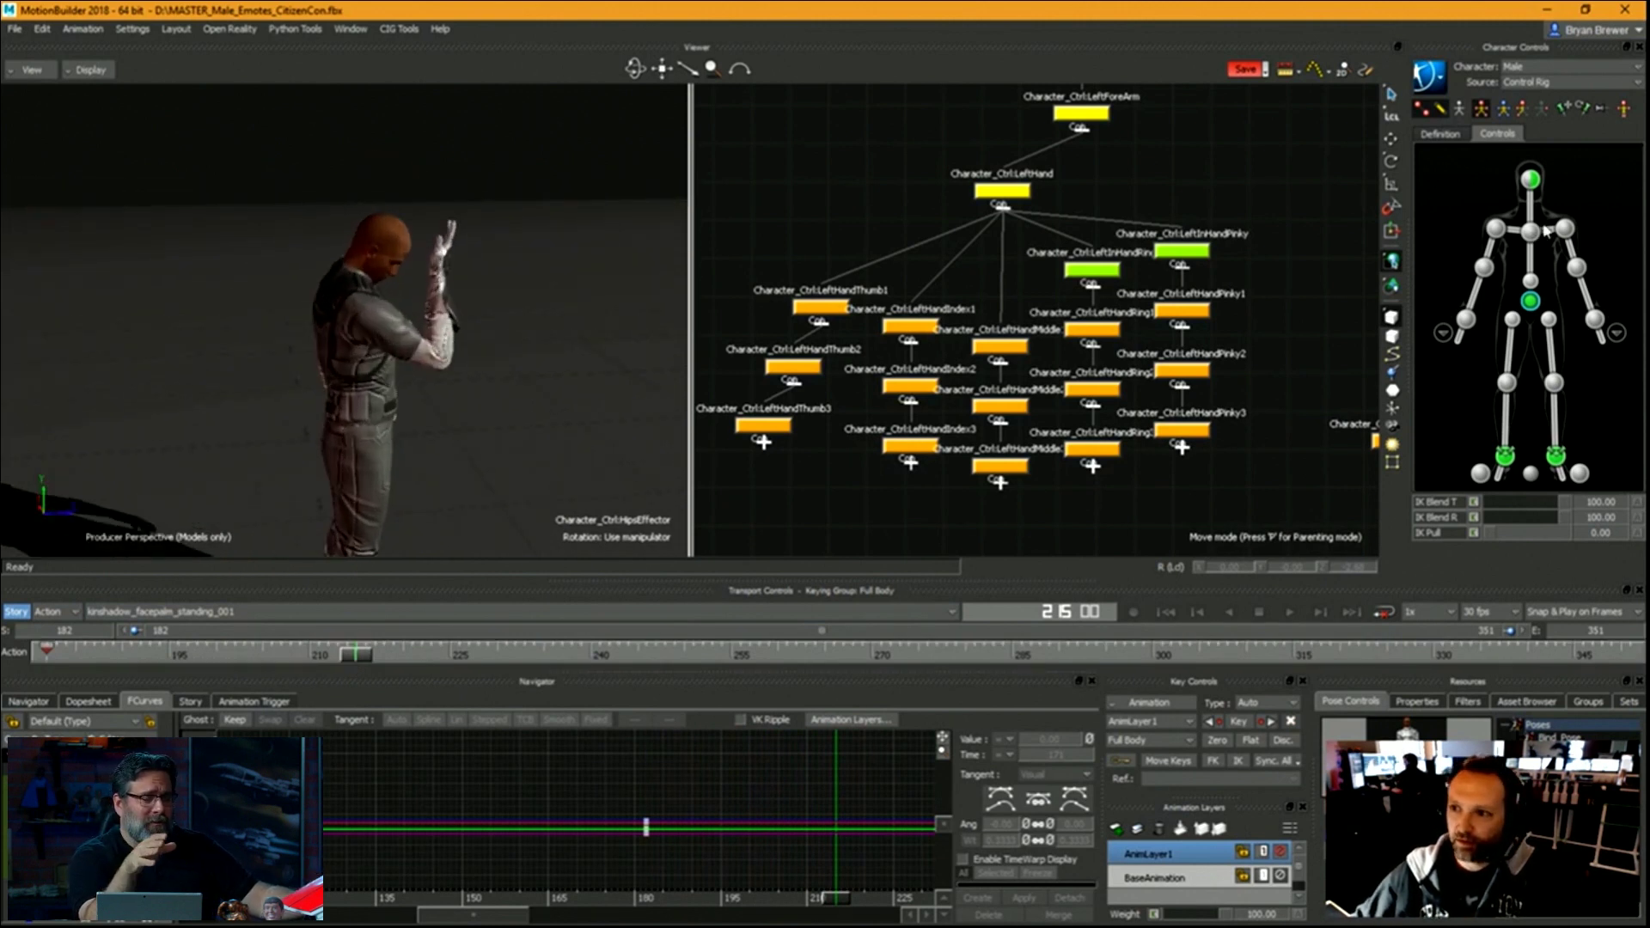
left_click(1495, 232)
left_click_drag(572, 387, 679, 464, "alt")
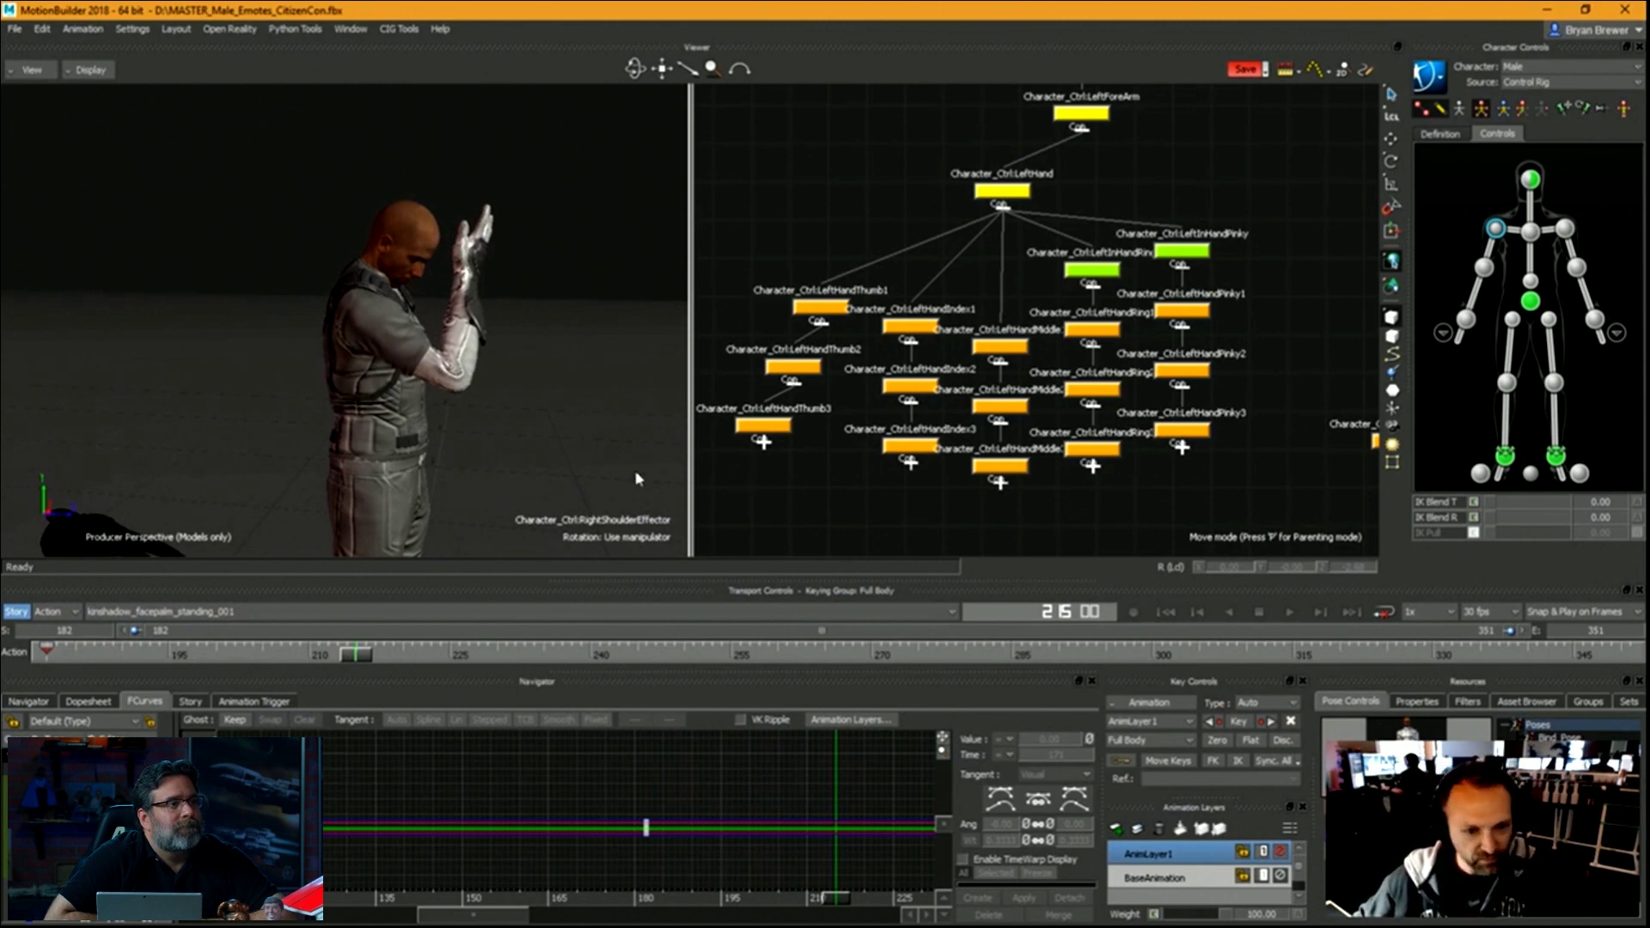
scroll(1066, 426, "down", 6)
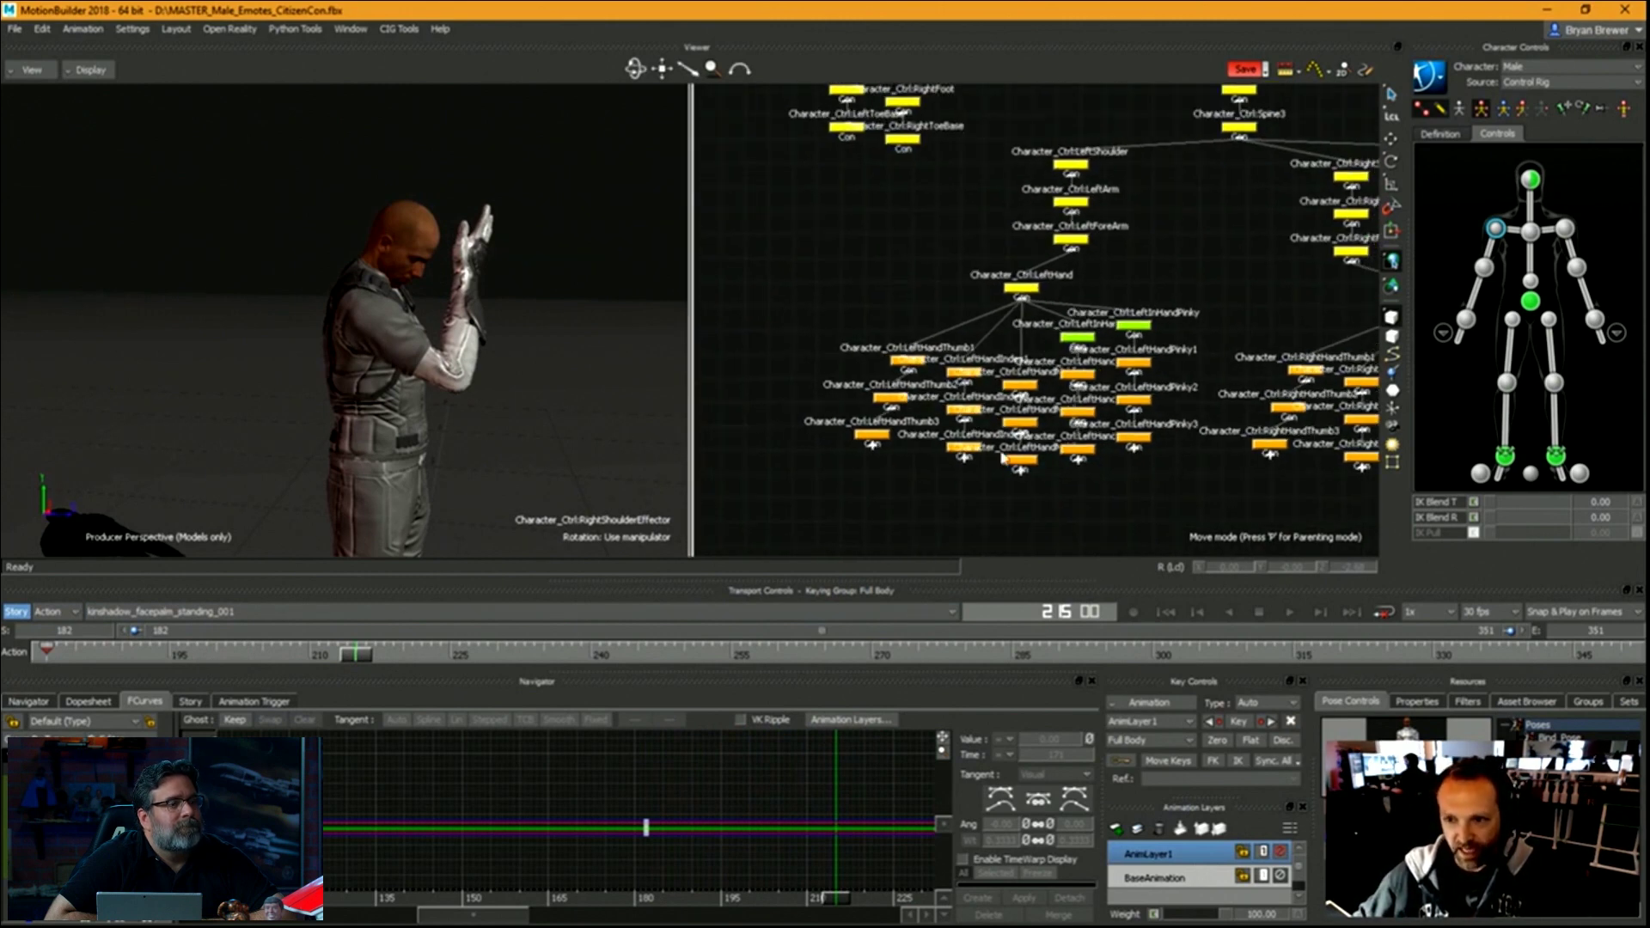
scroll(1059, 427, "down", 3)
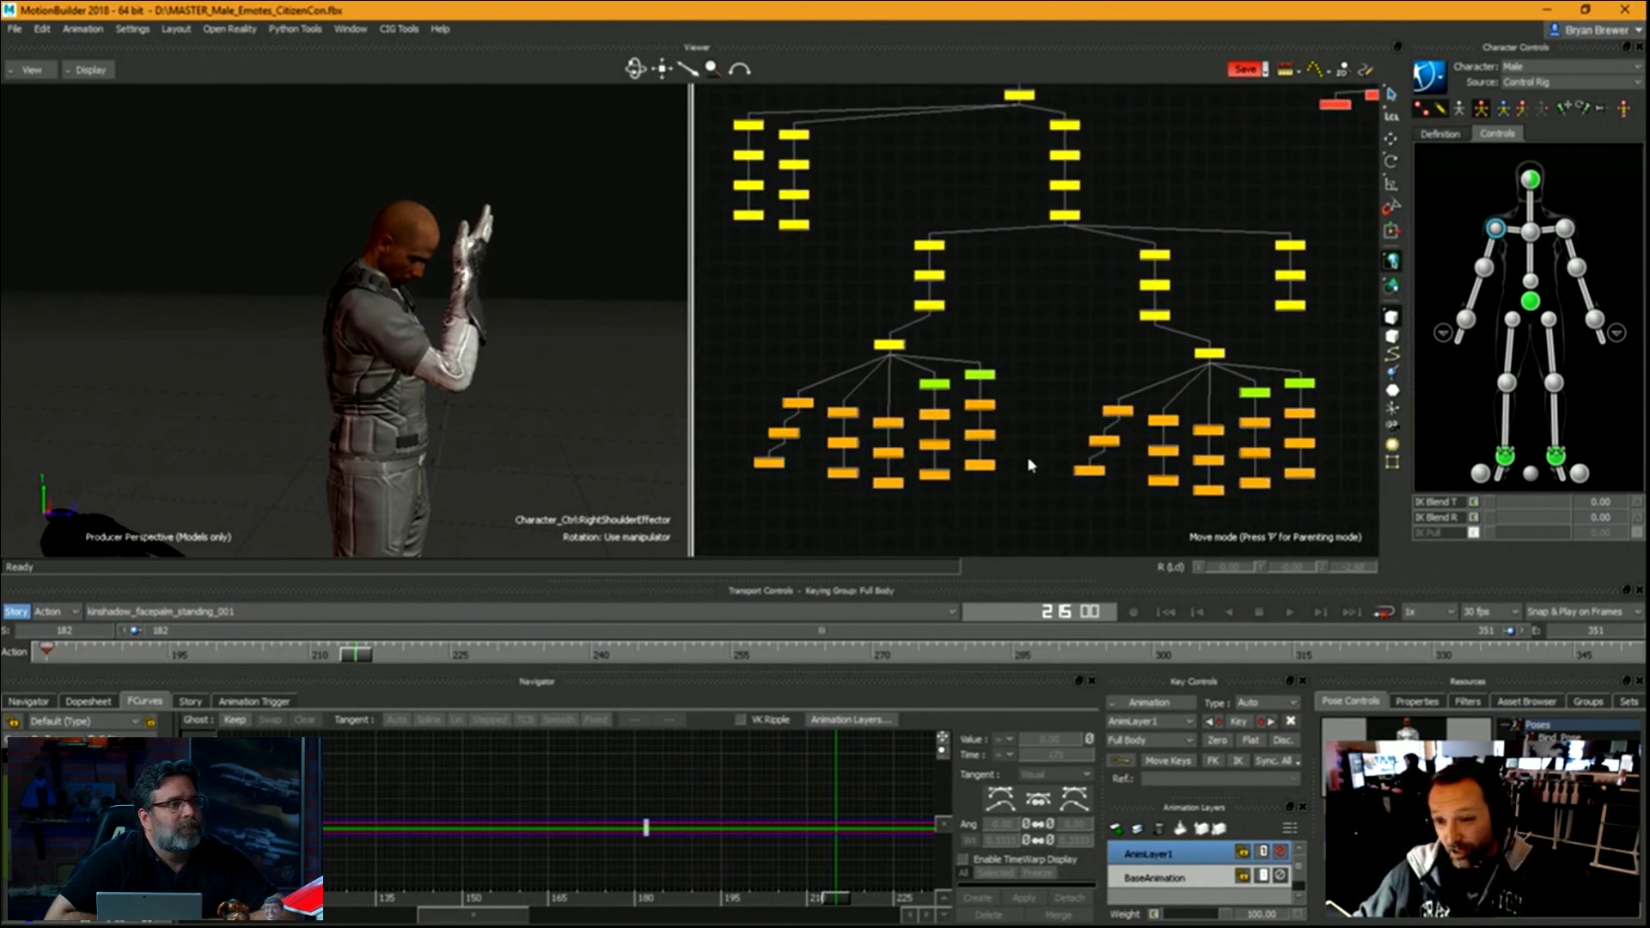
scroll(398, 450, "down", 1)
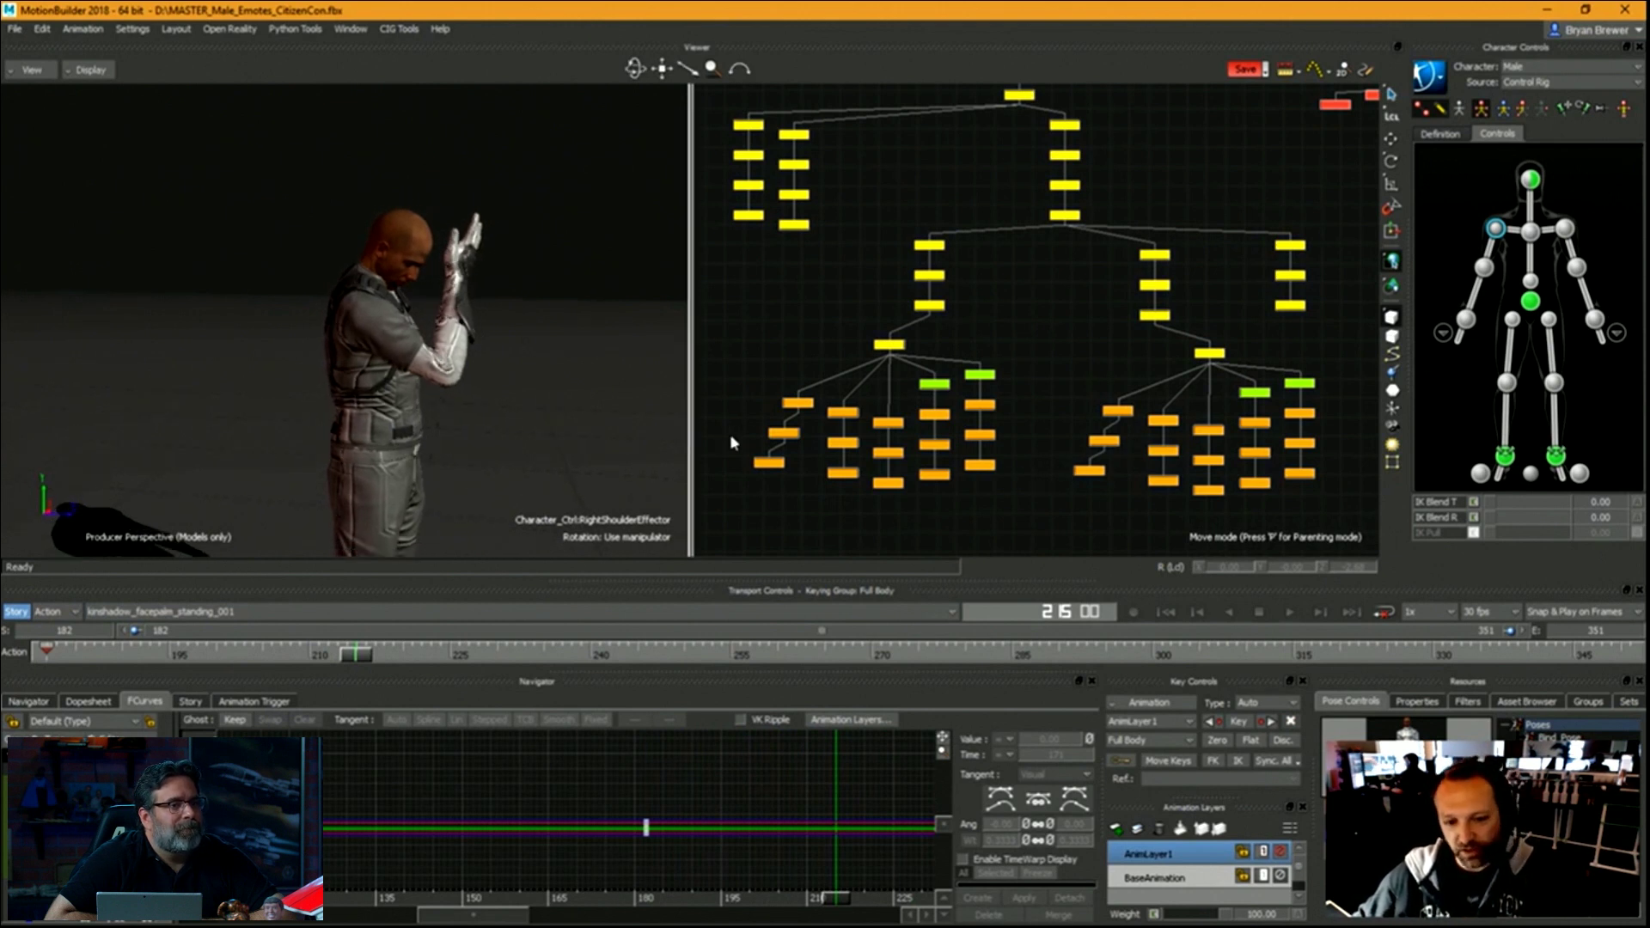
left_click_drag(581, 445, 533, 444, "ctrl+shift")
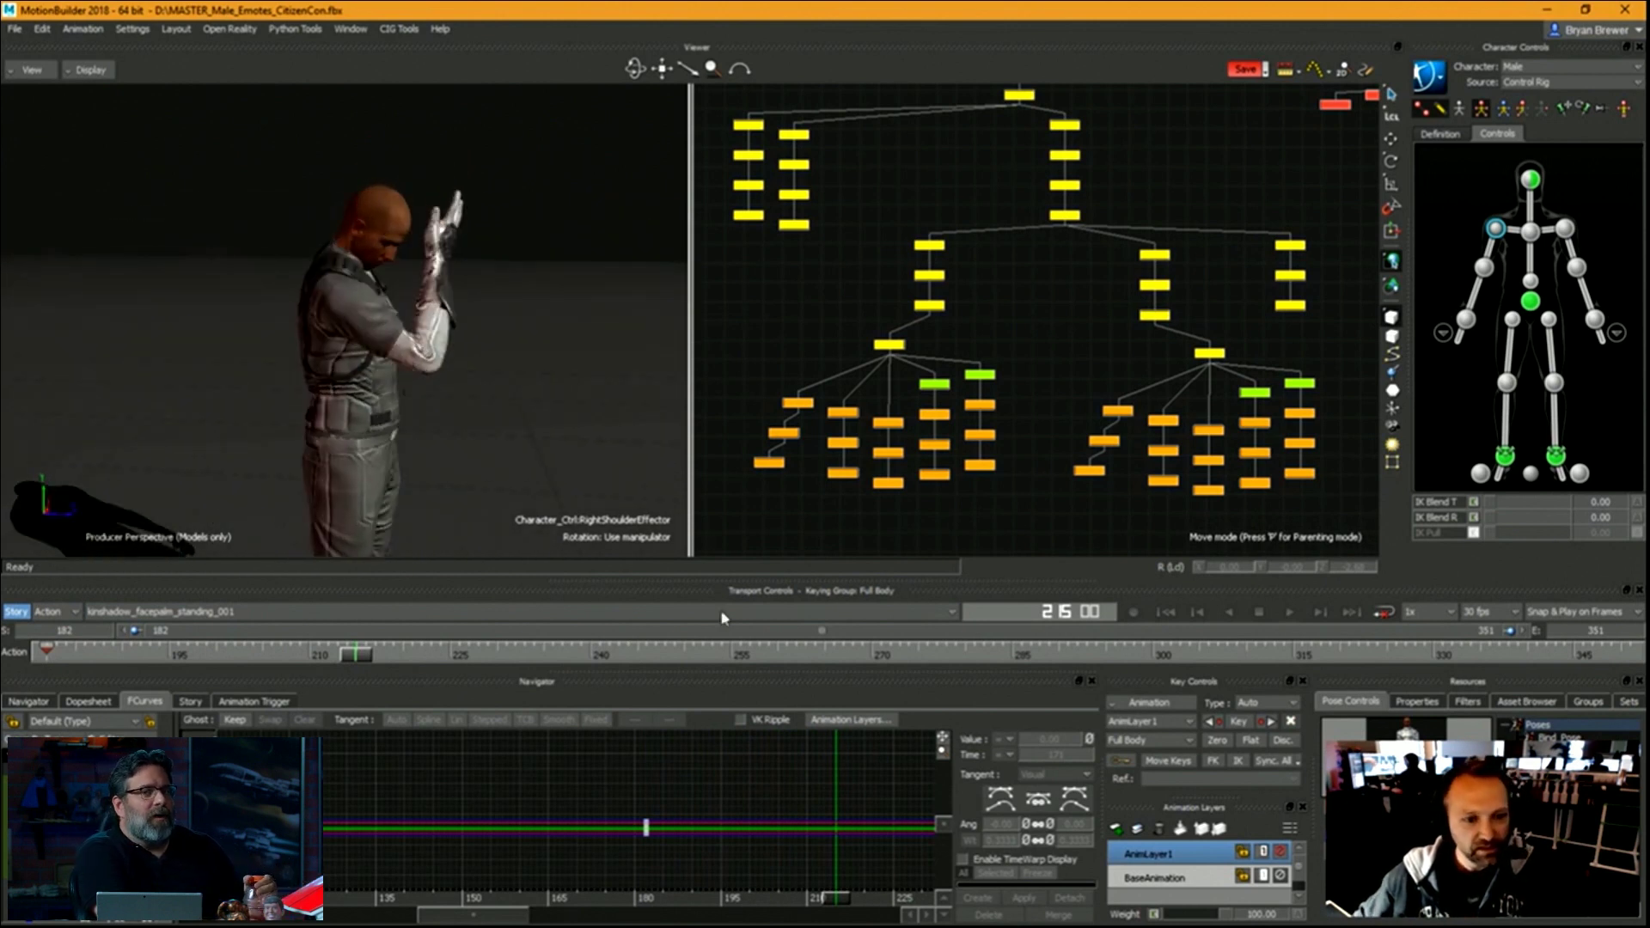
left_click_drag(342, 668, 364, 630)
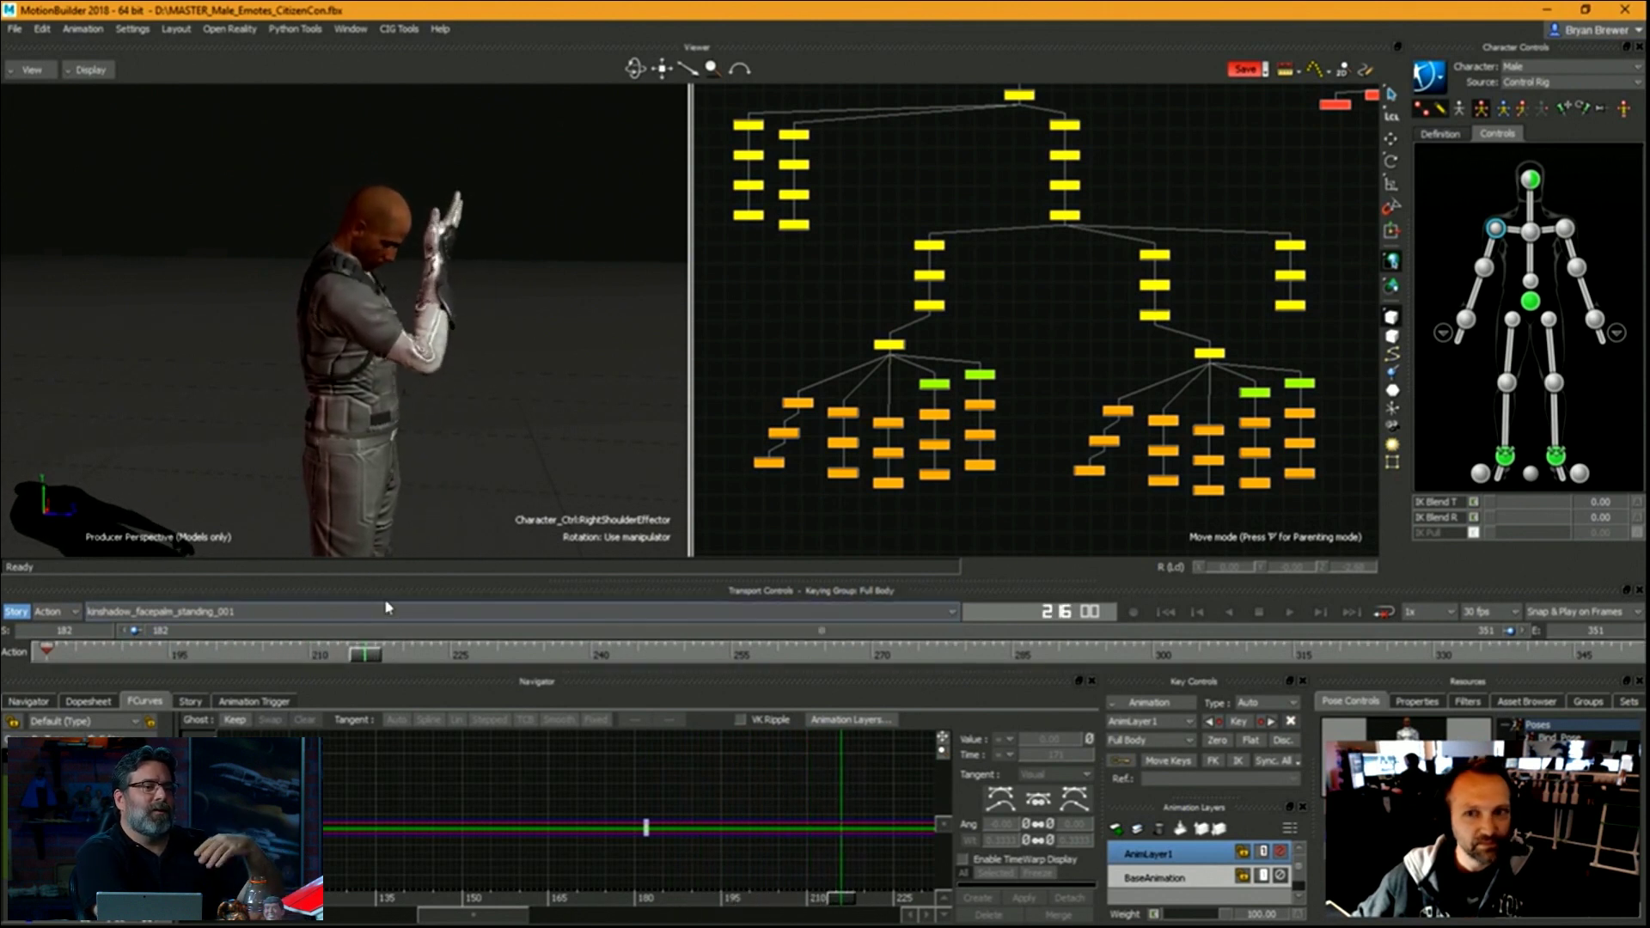
left_click_drag(455, 398, 866, 384, "ctrl+shift")
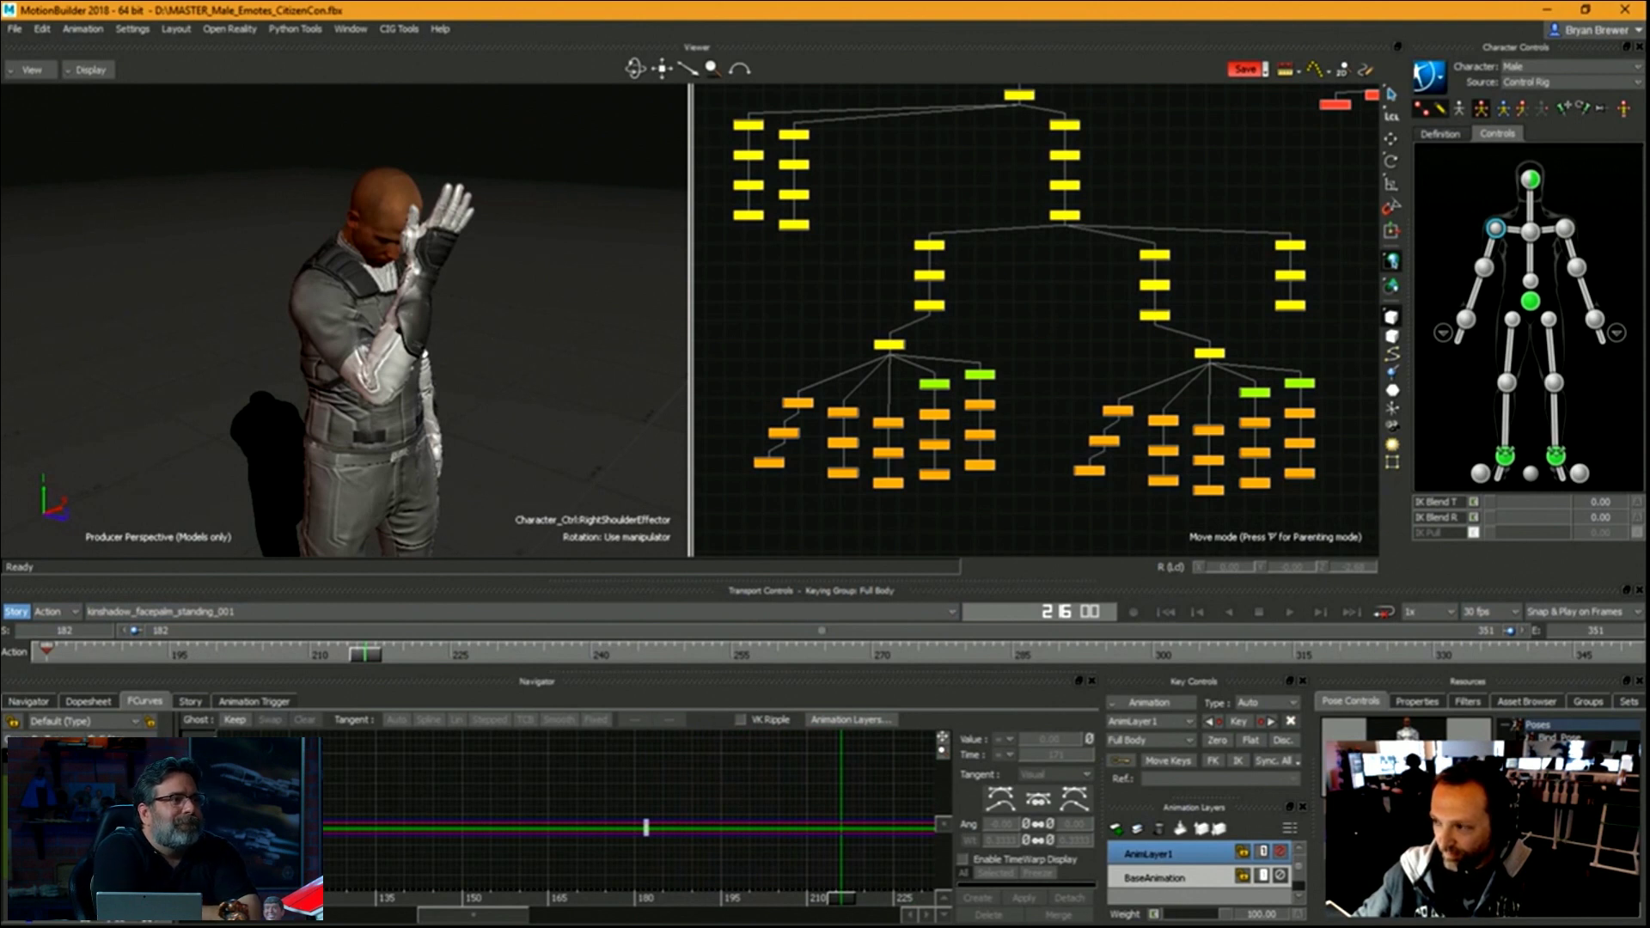
left_click_drag(294, 399, 421, 443, "ctrl+shift")
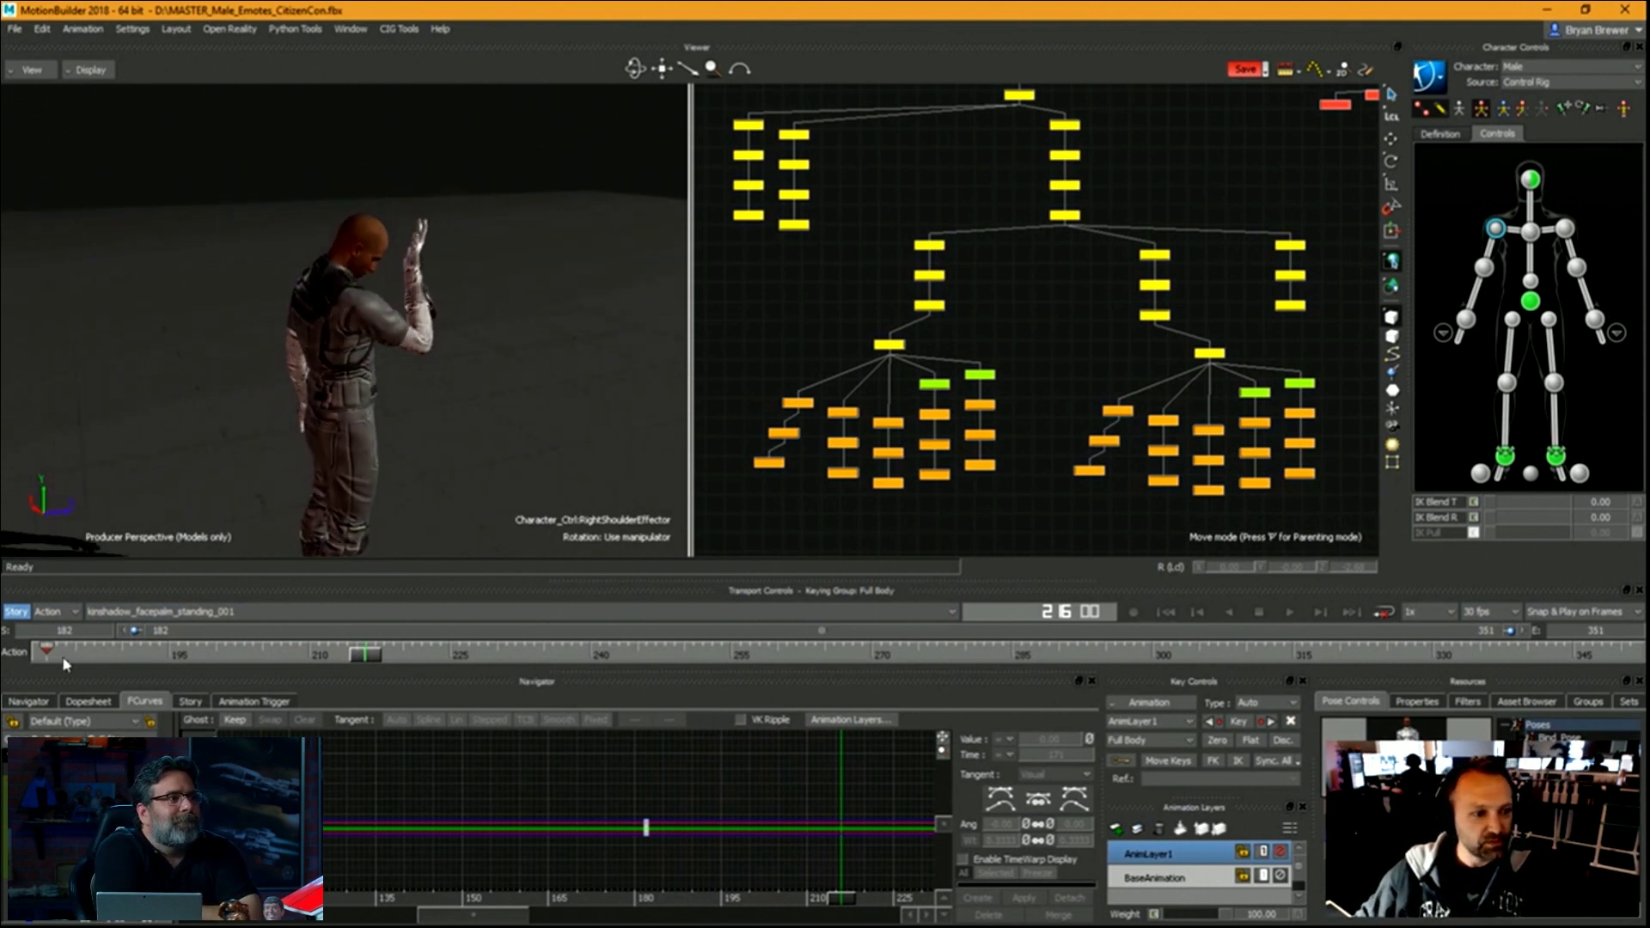
Key the full body on AnimLayer1 at the take's last frame, 351.
left_click_drag(64, 660, 1624, 655)
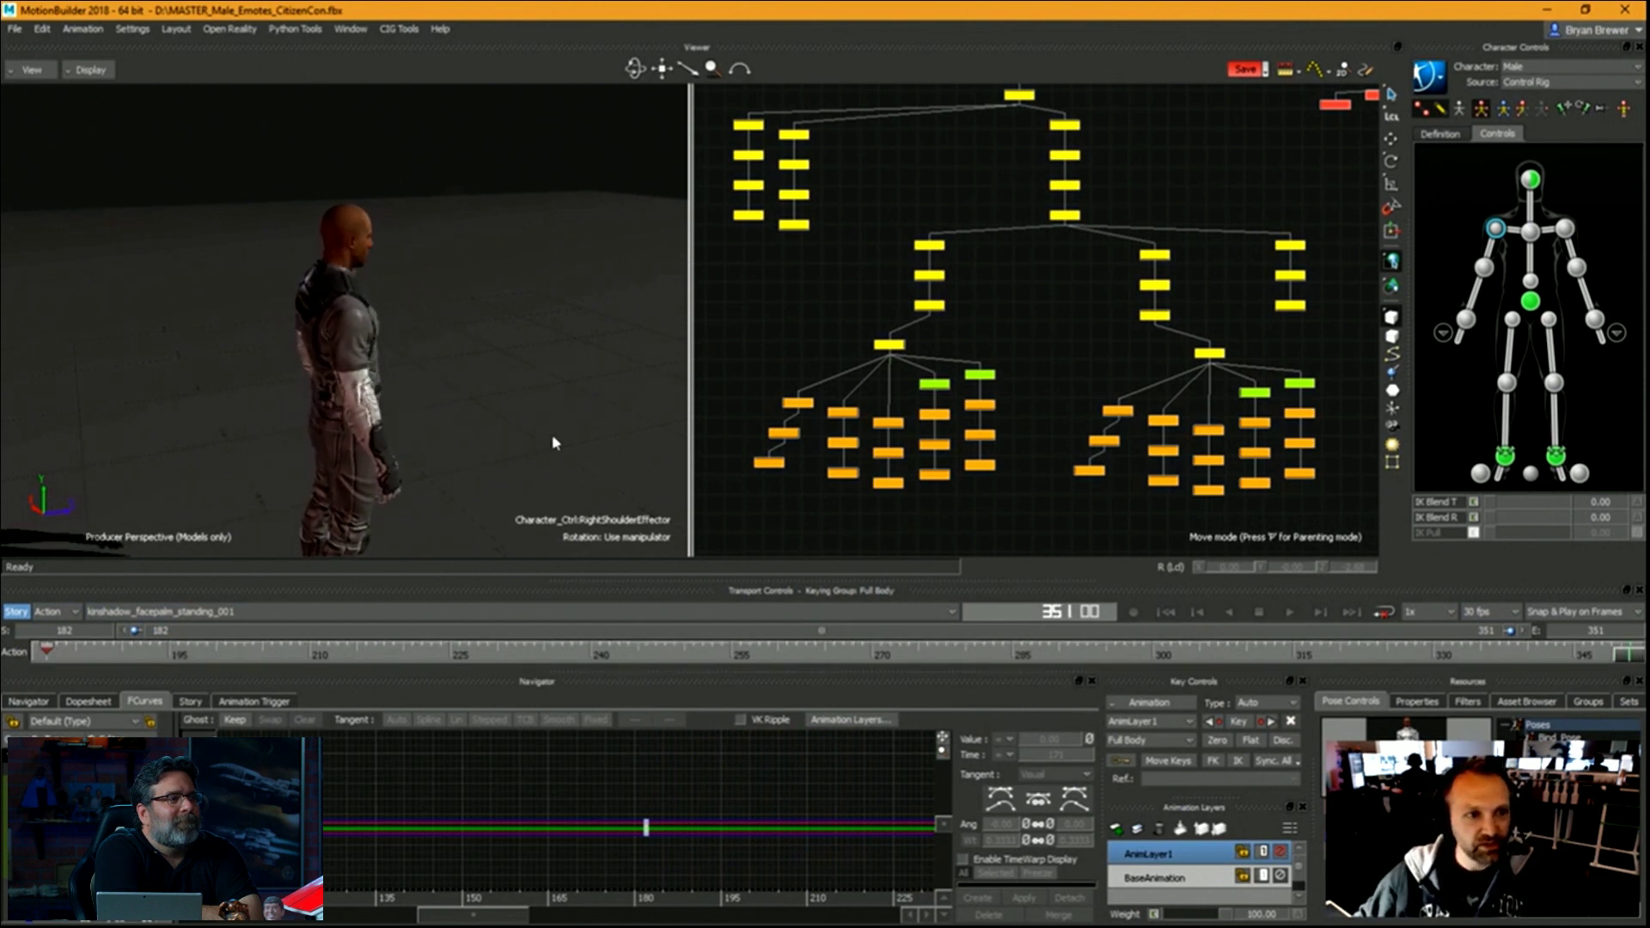
right_click_drag(388, 431, 526, 450, "alt")
left_click_drag(526, 450, 493, 455, "alt")
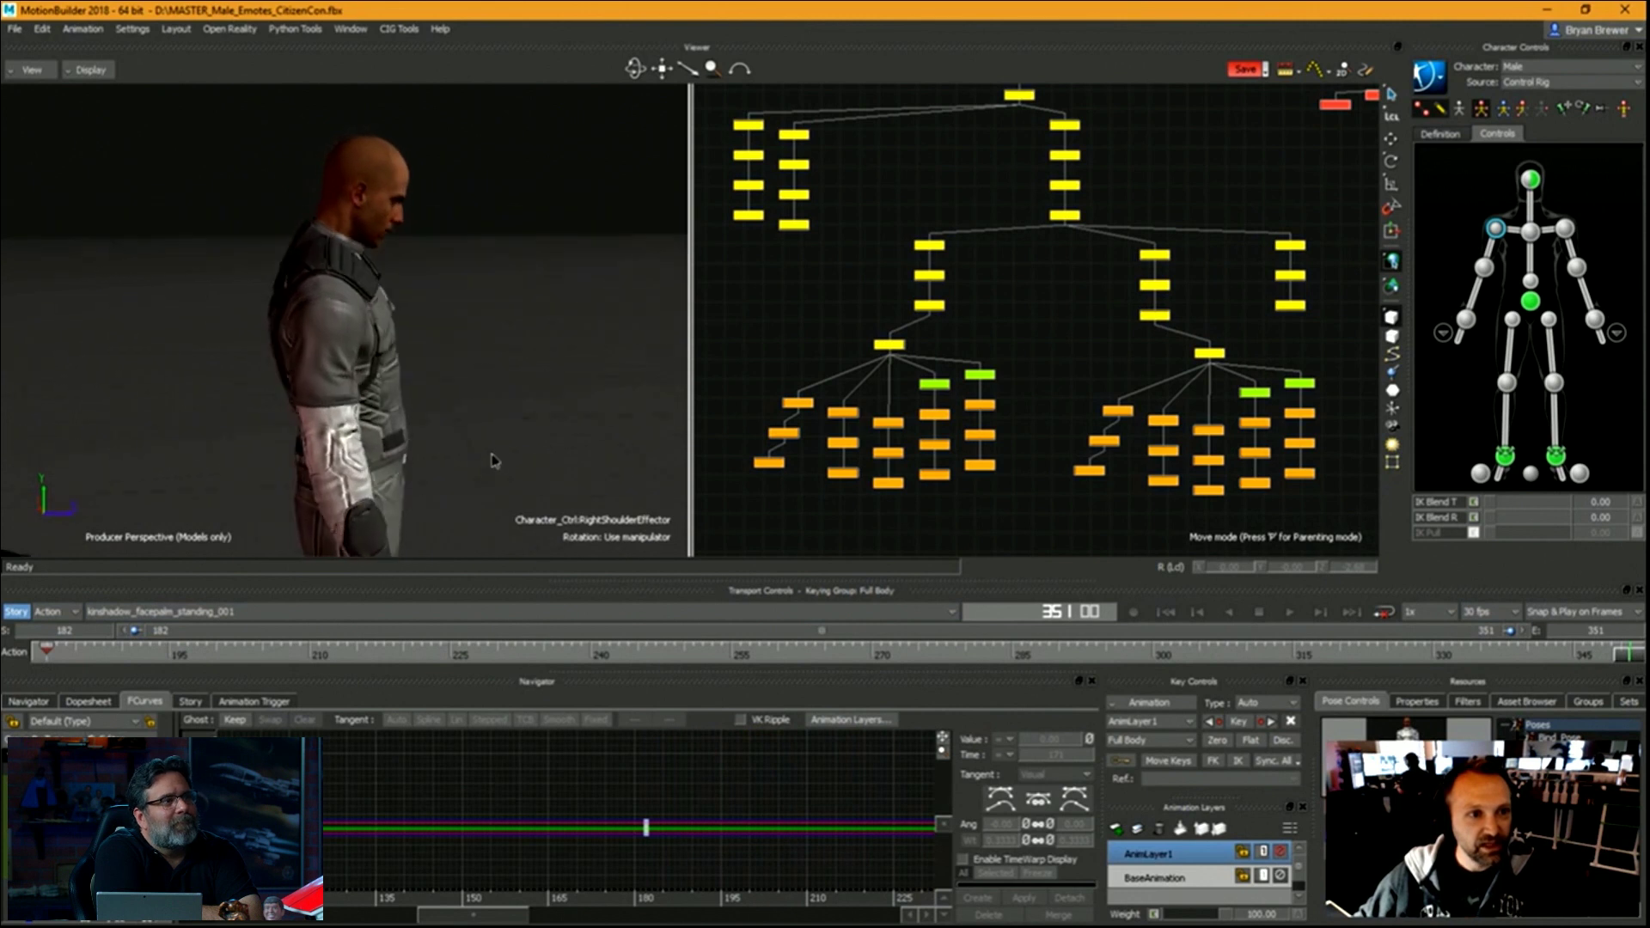
right_click_drag(493, 454, 529, 446, "alt")
middle_click_drag(530, 446, 549, 401, "alt")
right_click_drag(549, 400, 450, 406, "alt")
middle_click_drag(448, 413, 404, 443)
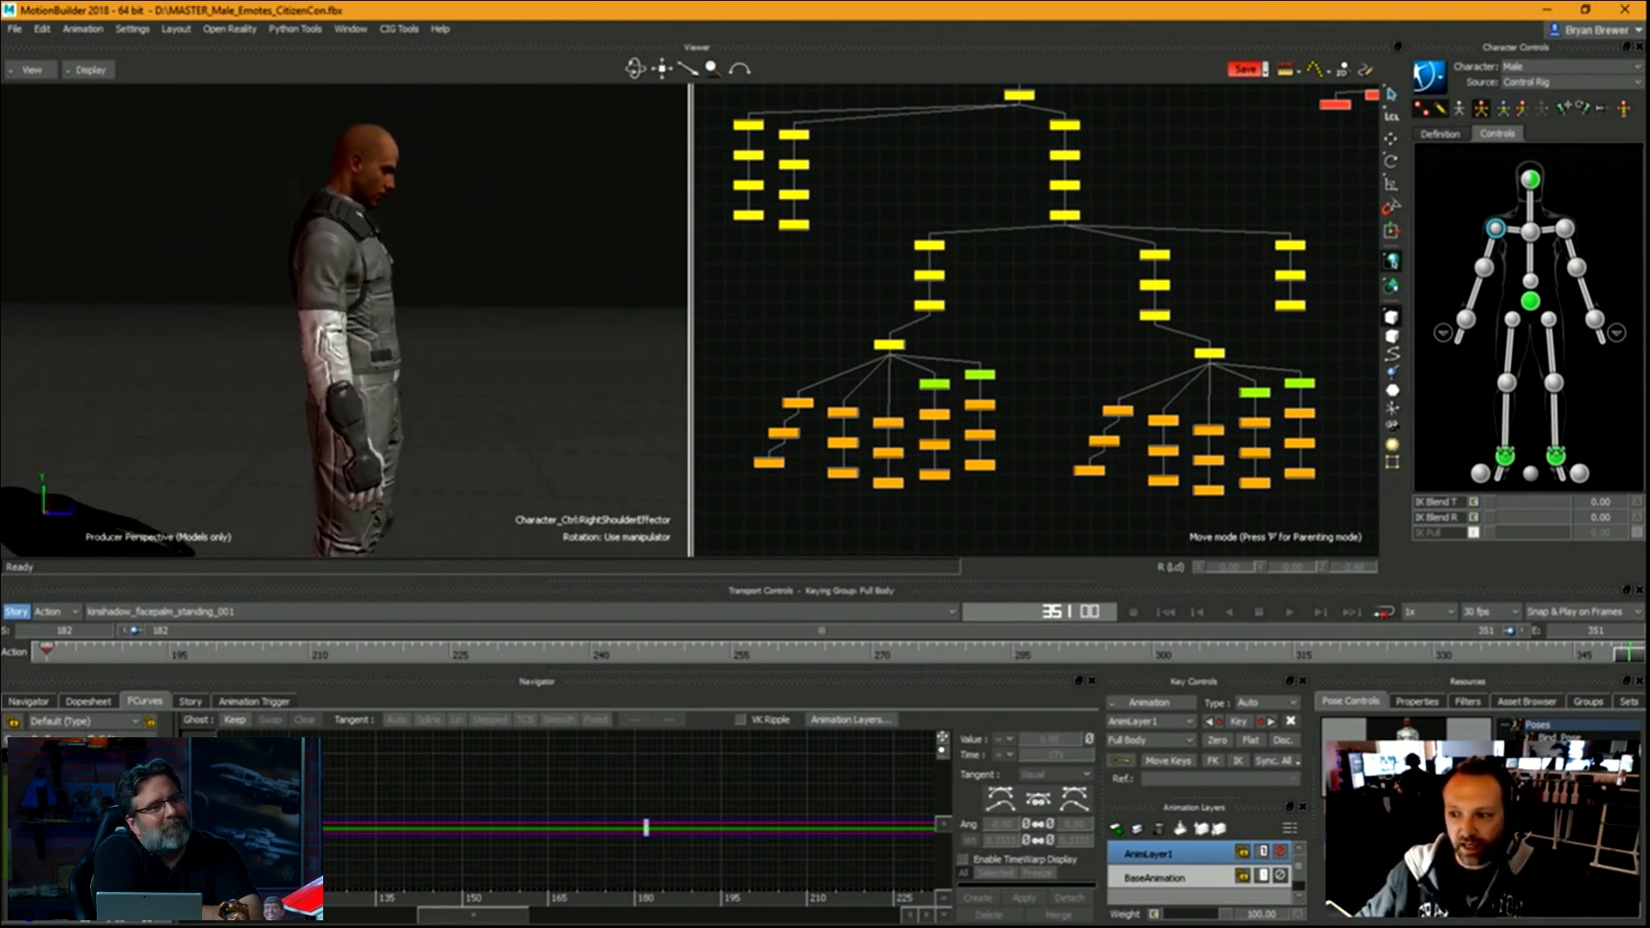
key("k")
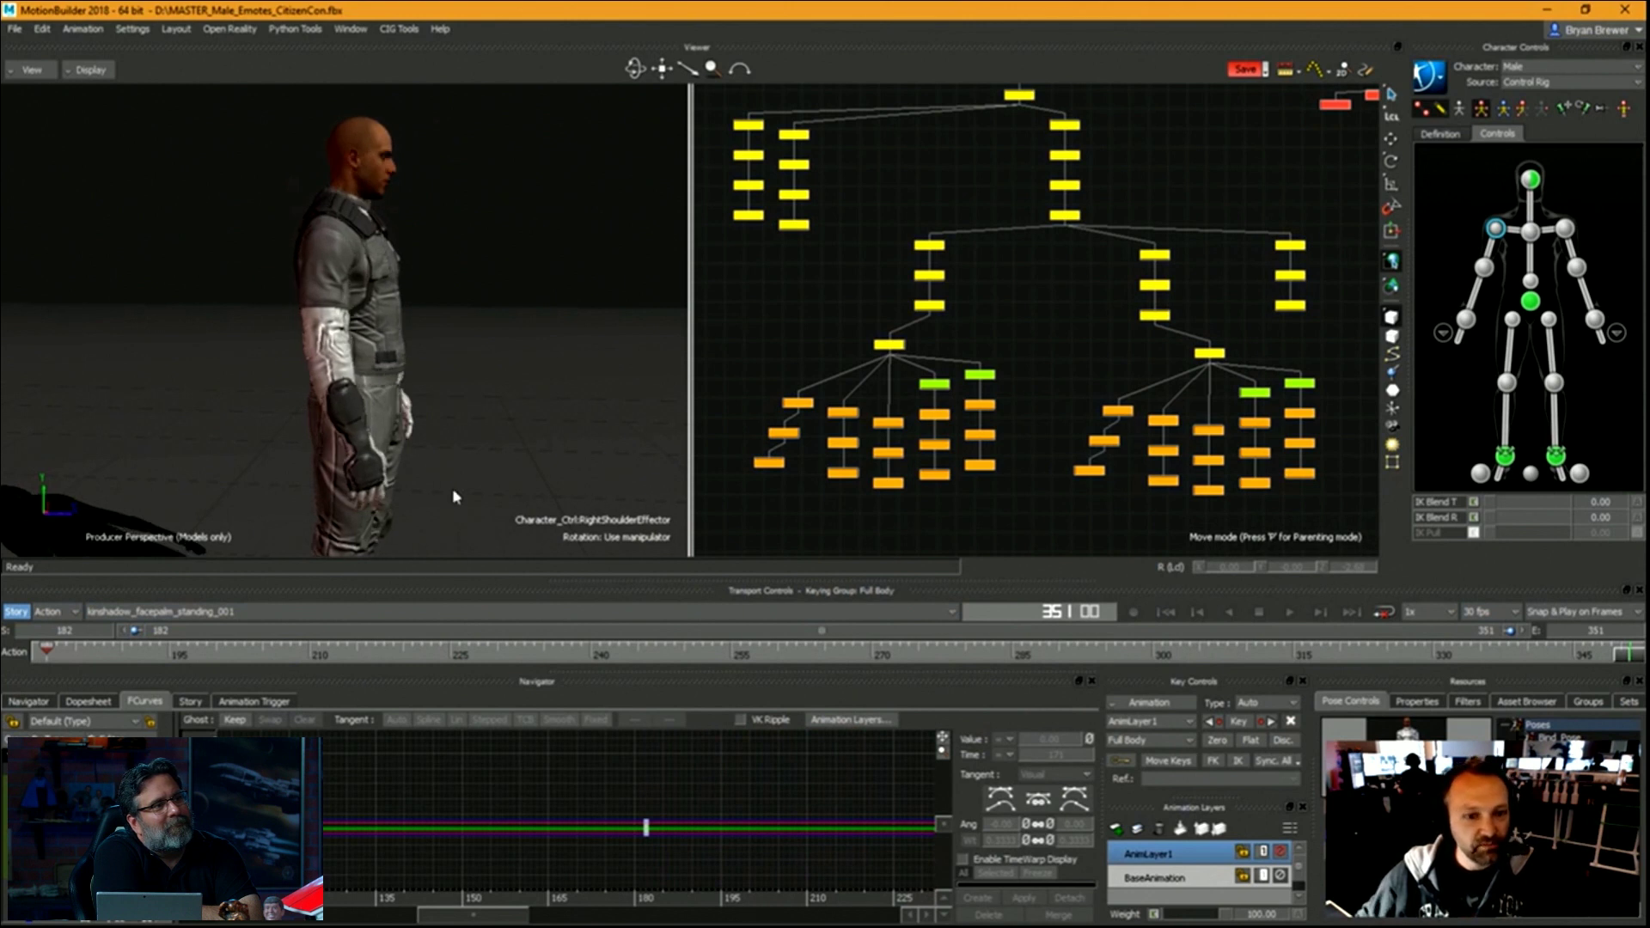
Switch to Body Parts keying and set a zero key for the right arm on the layer at frame 217.
left_click_drag(1633, 666, 1422, 683)
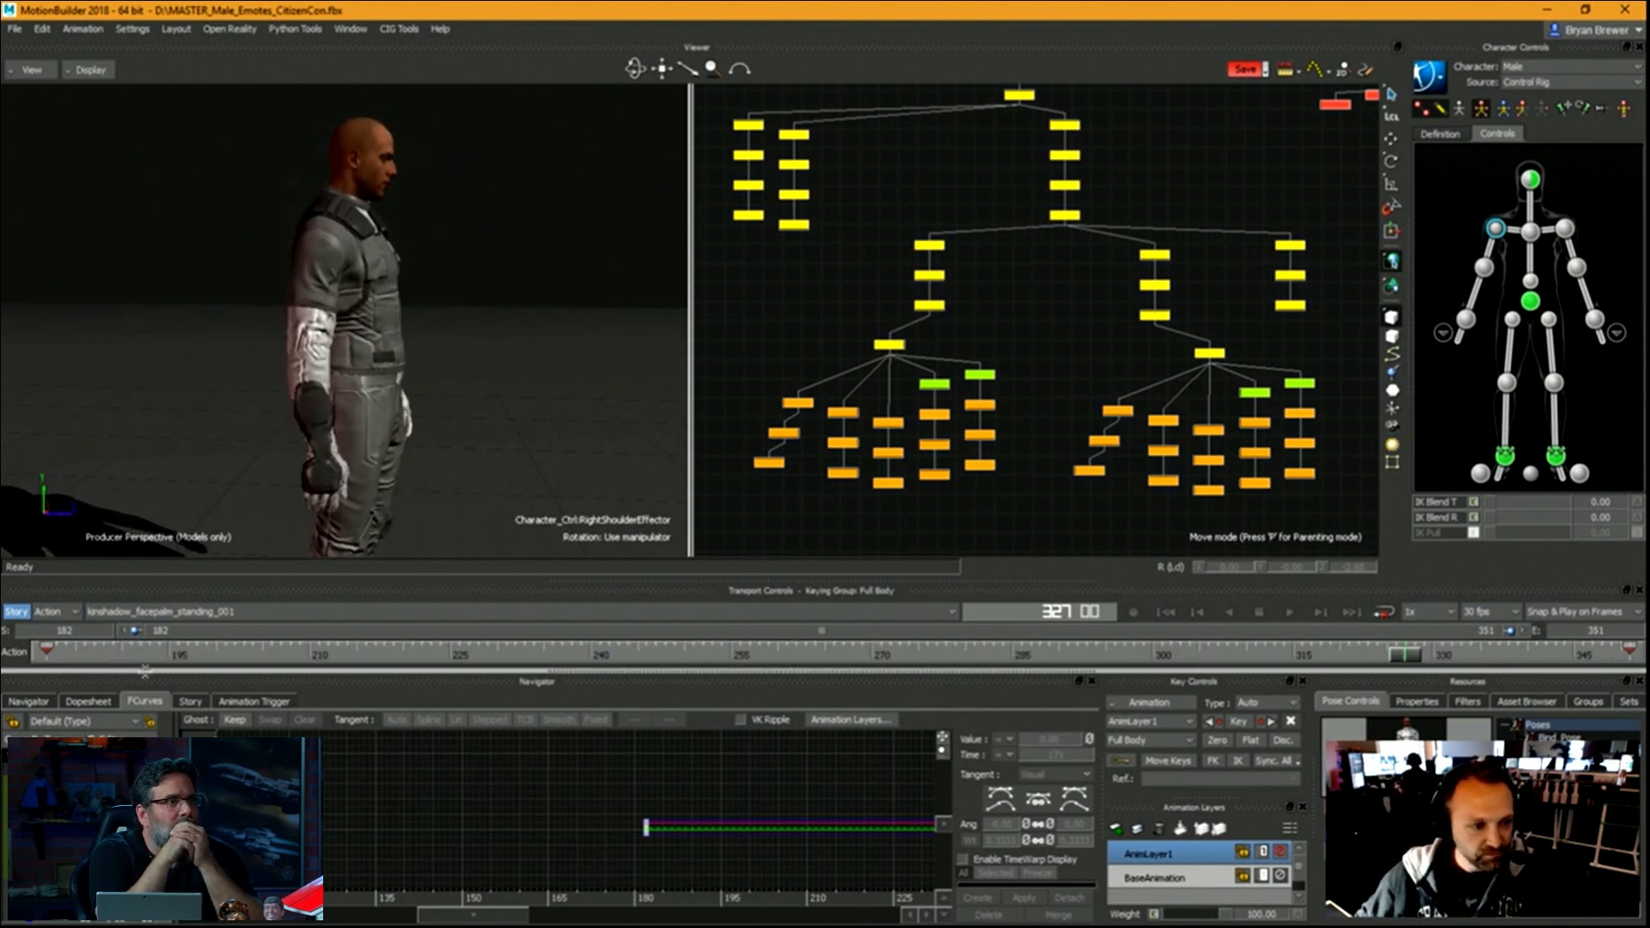
left_click_drag(121, 660, 375, 658)
key("t")
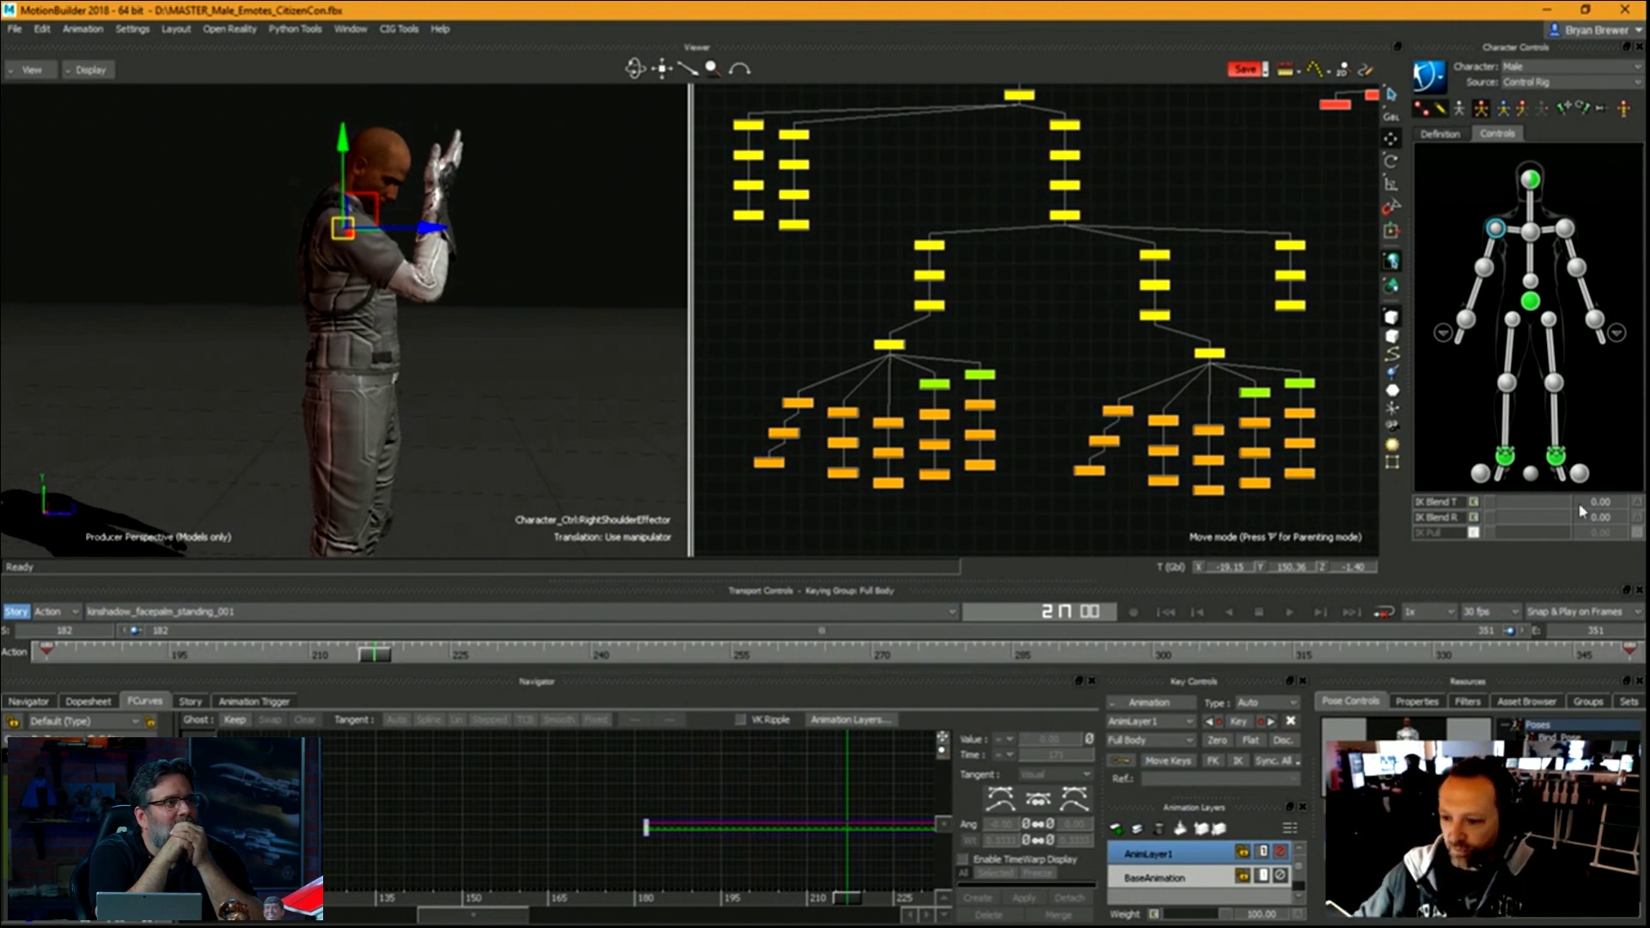
left_click(1526, 107)
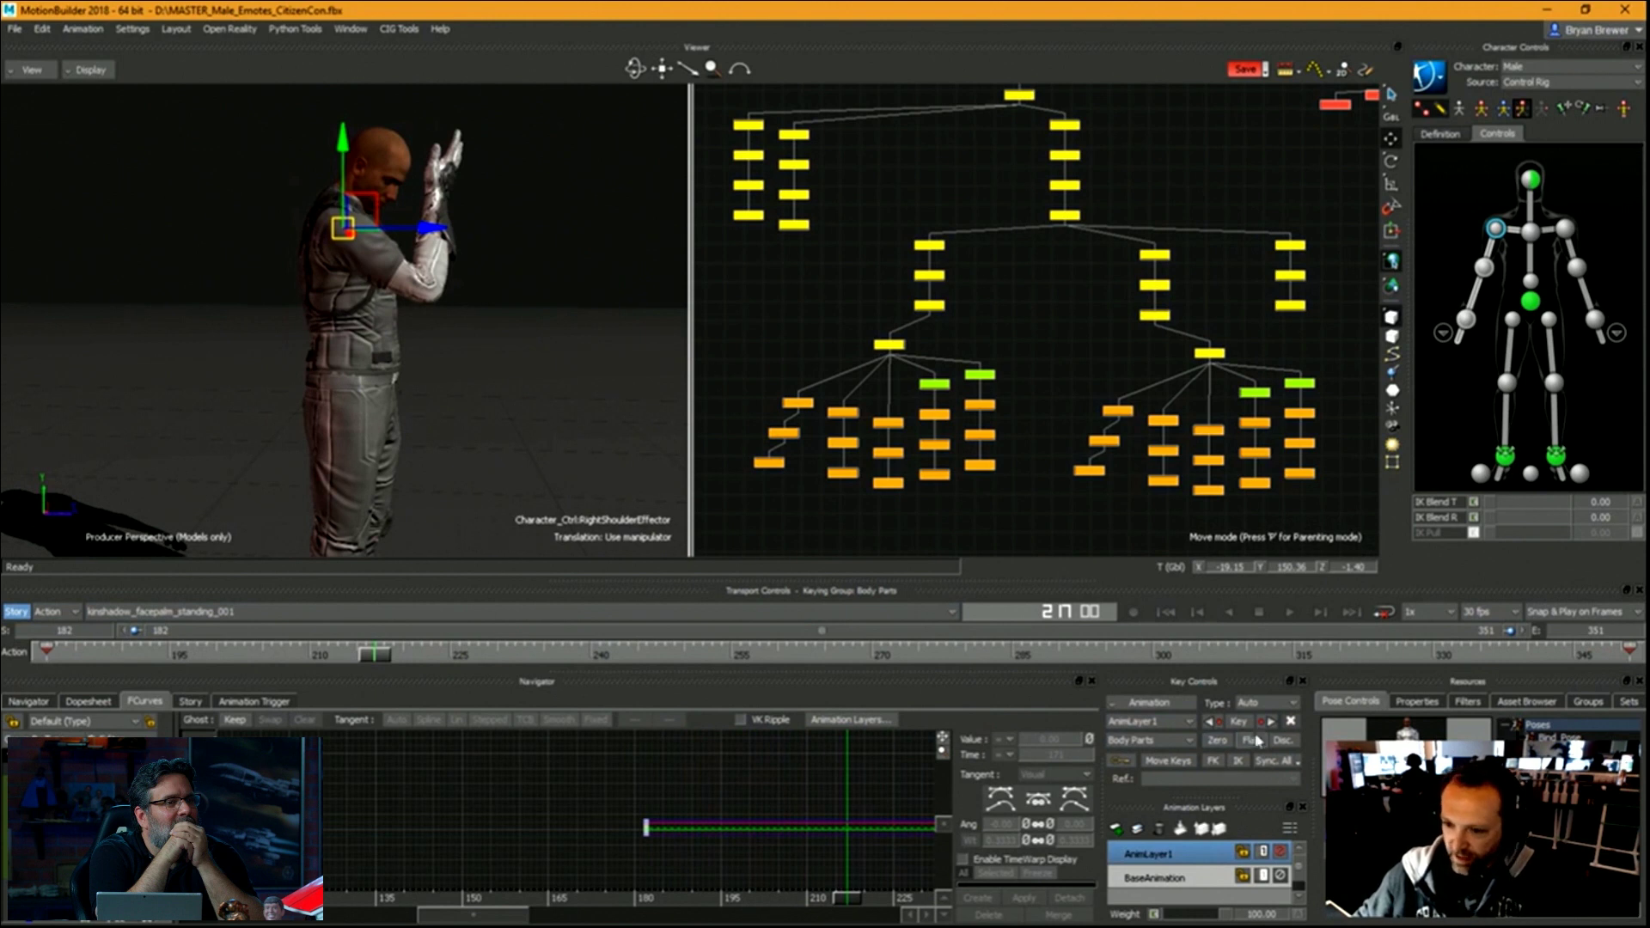
left_click(1218, 743)
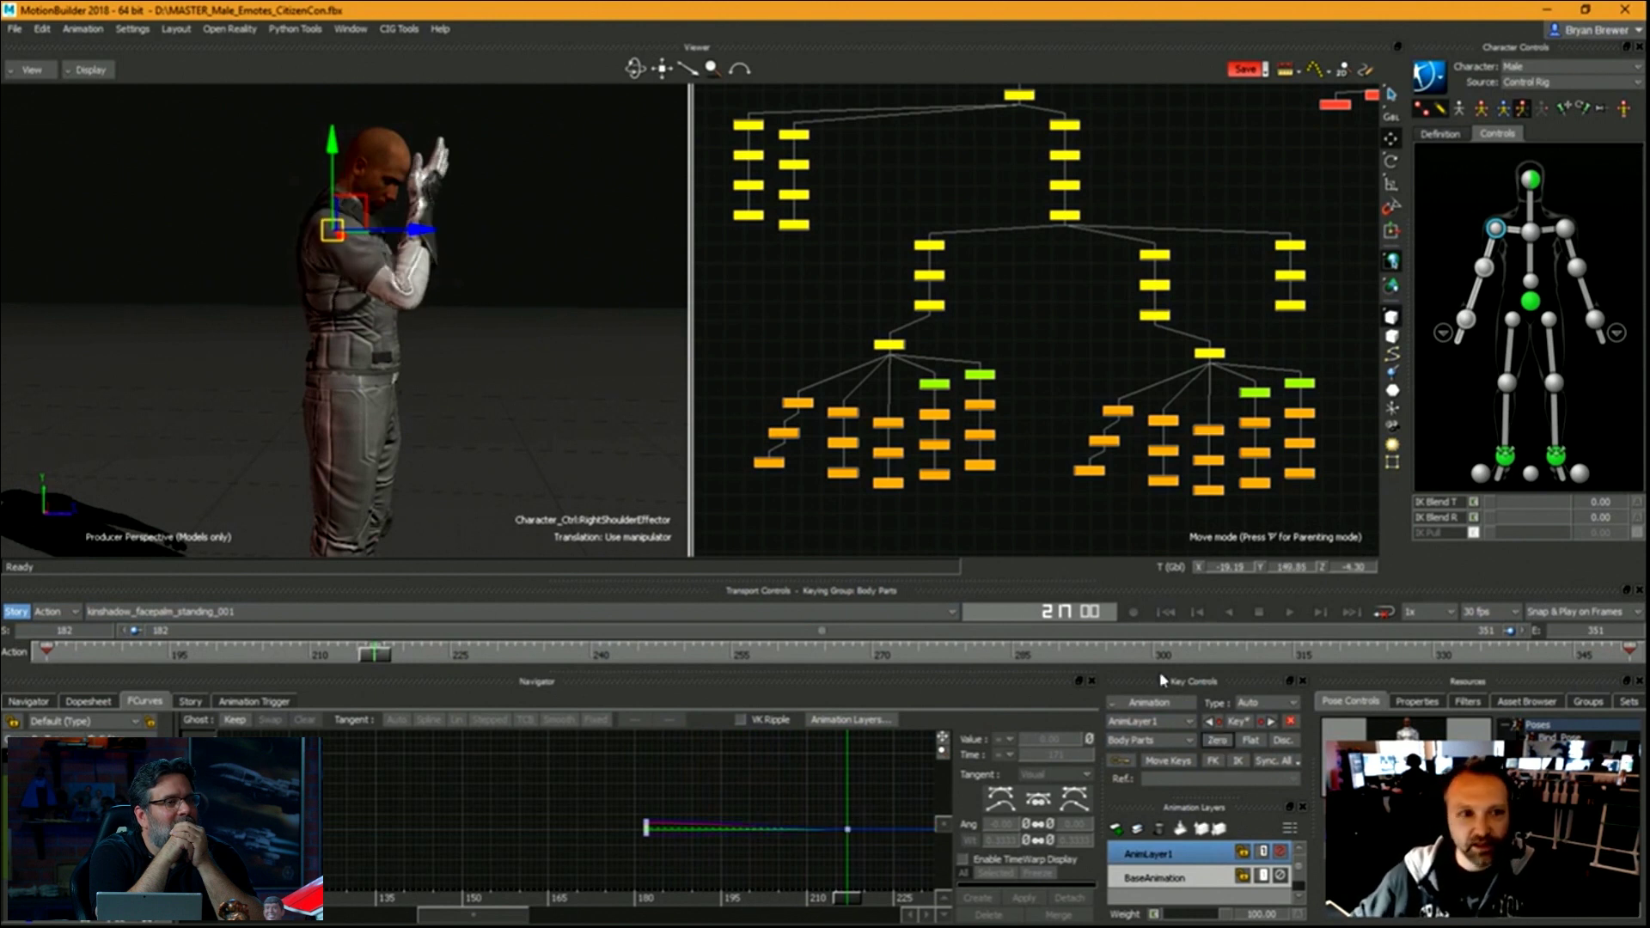
Set another zero key for the right arm on the layer at frame 293.
left_click_drag(455, 385, 509, 447, "alt")
left_click_drag(373, 660, 1087, 671)
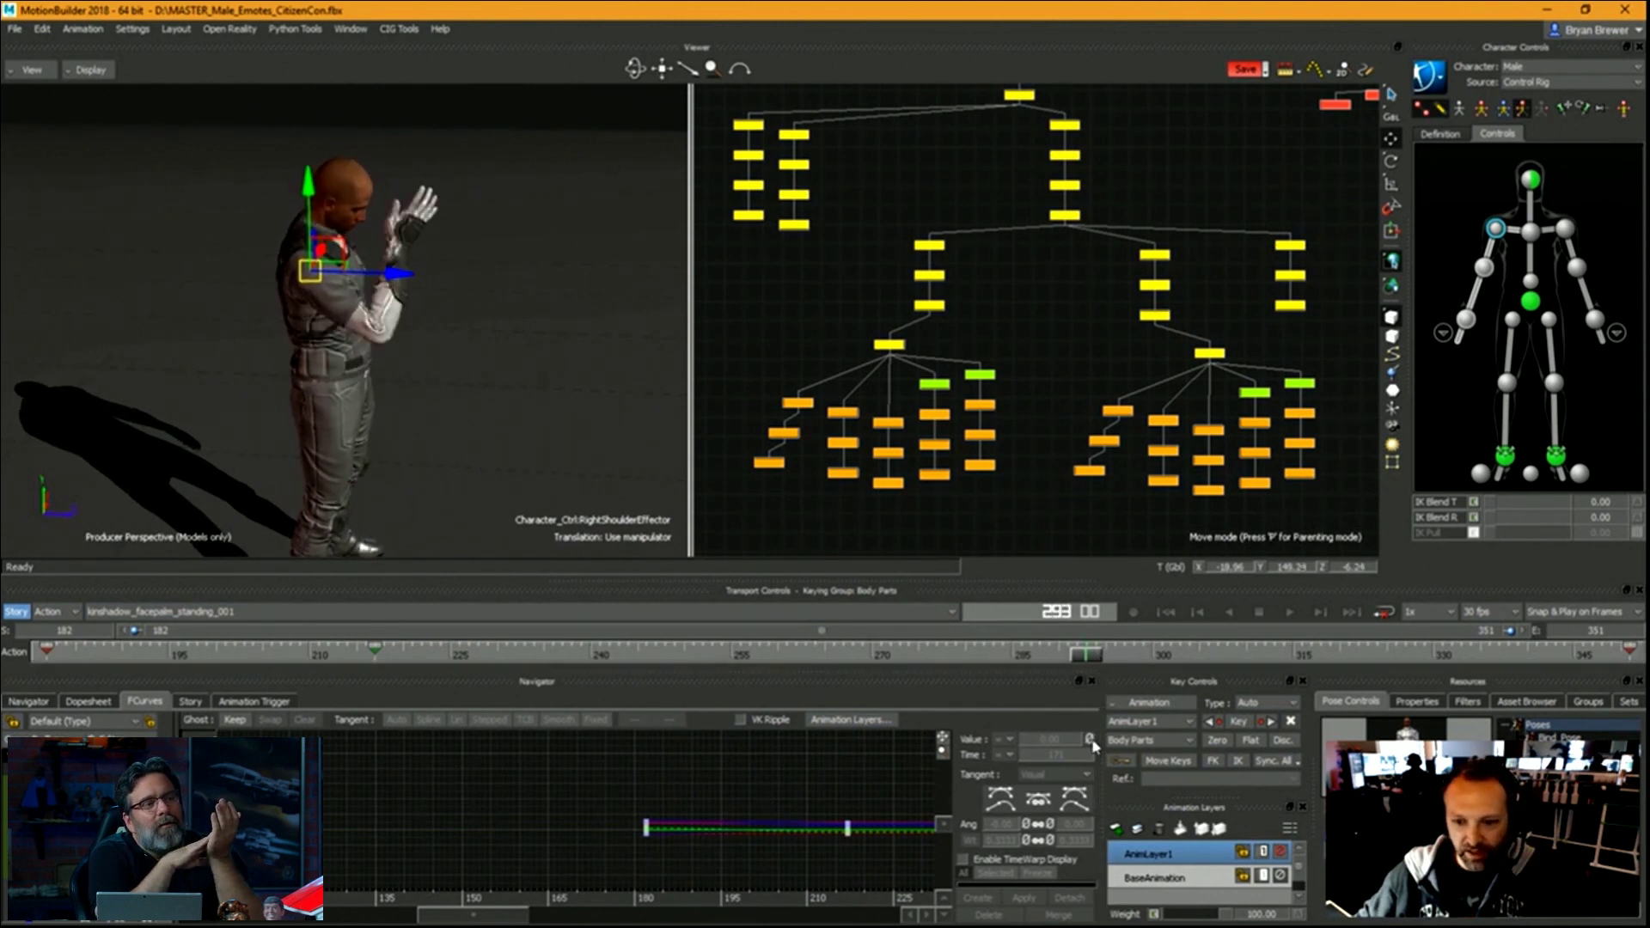
left_click(1219, 742)
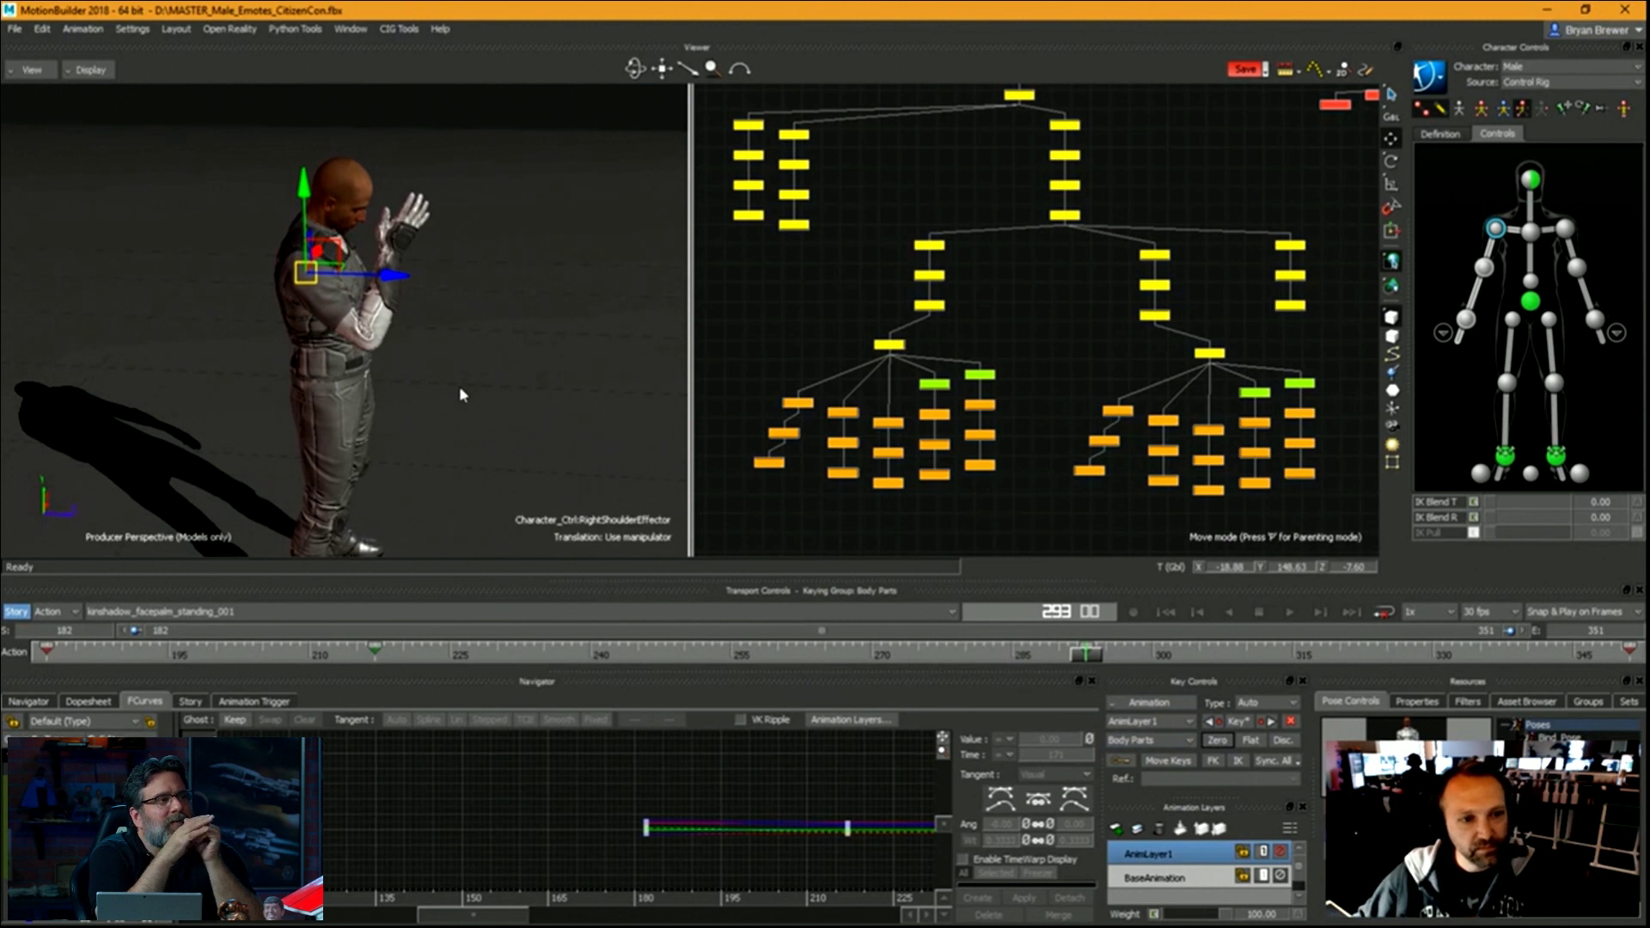
Scrub between frames 207 and 217 to examine how the raised hand approaches the face.
left_click_drag(1086, 655, 280, 651)
right_click_drag(442, 446, 559, 564, "alt")
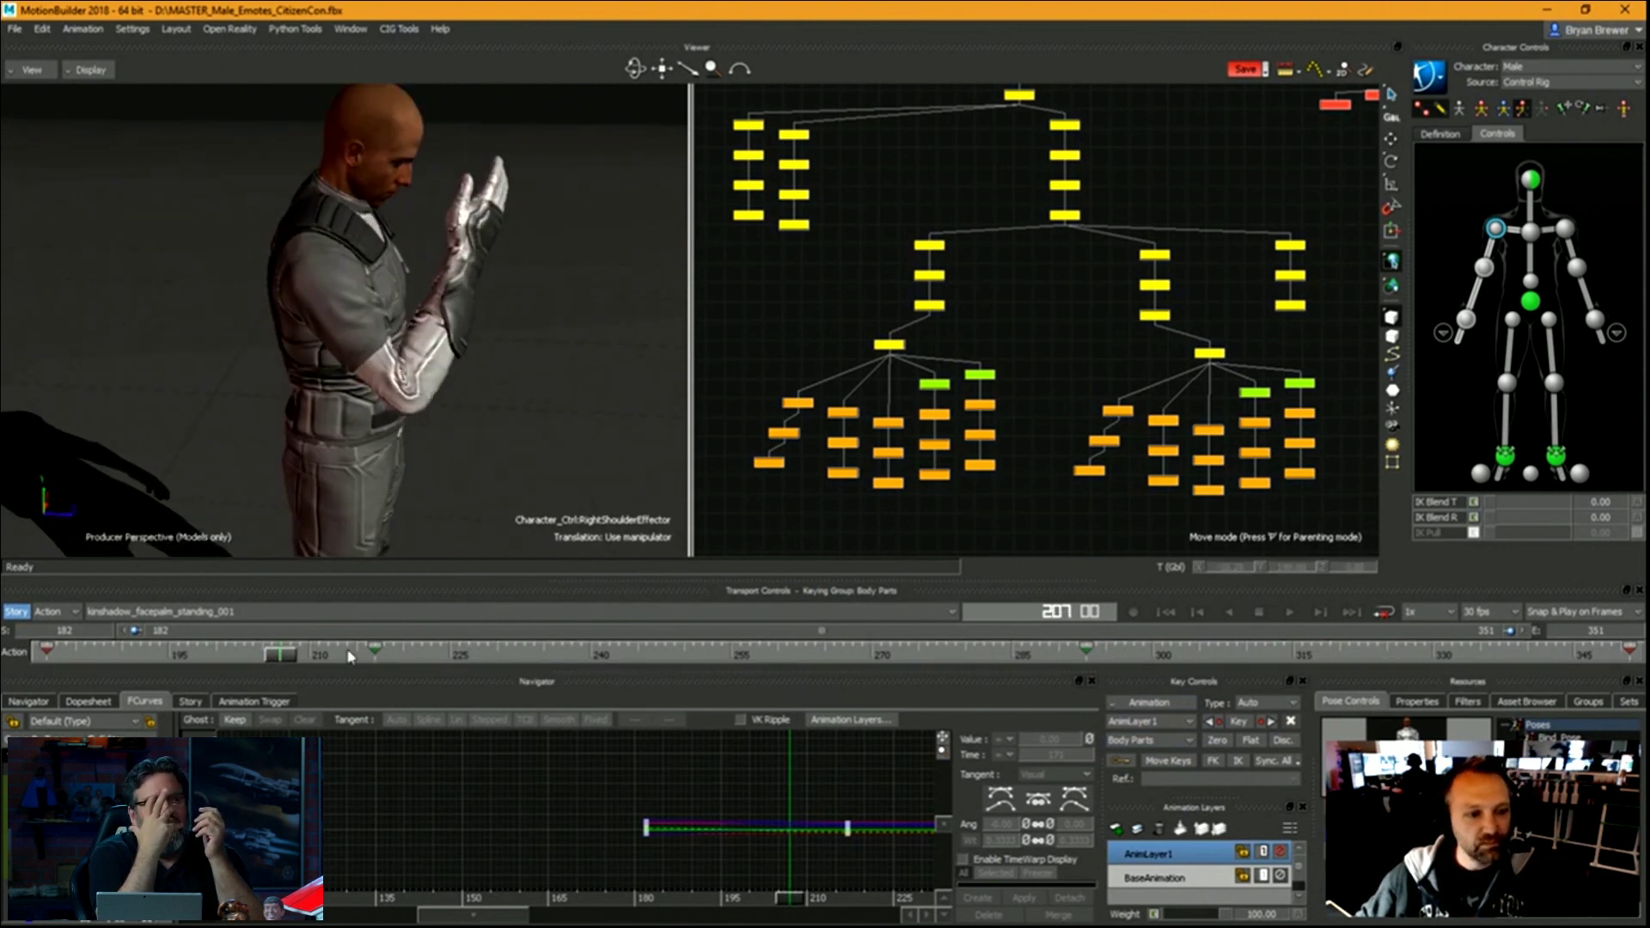
left_click_drag(280, 655, 376, 660)
middle_click_drag(550, 342, 518, 433, "alt")
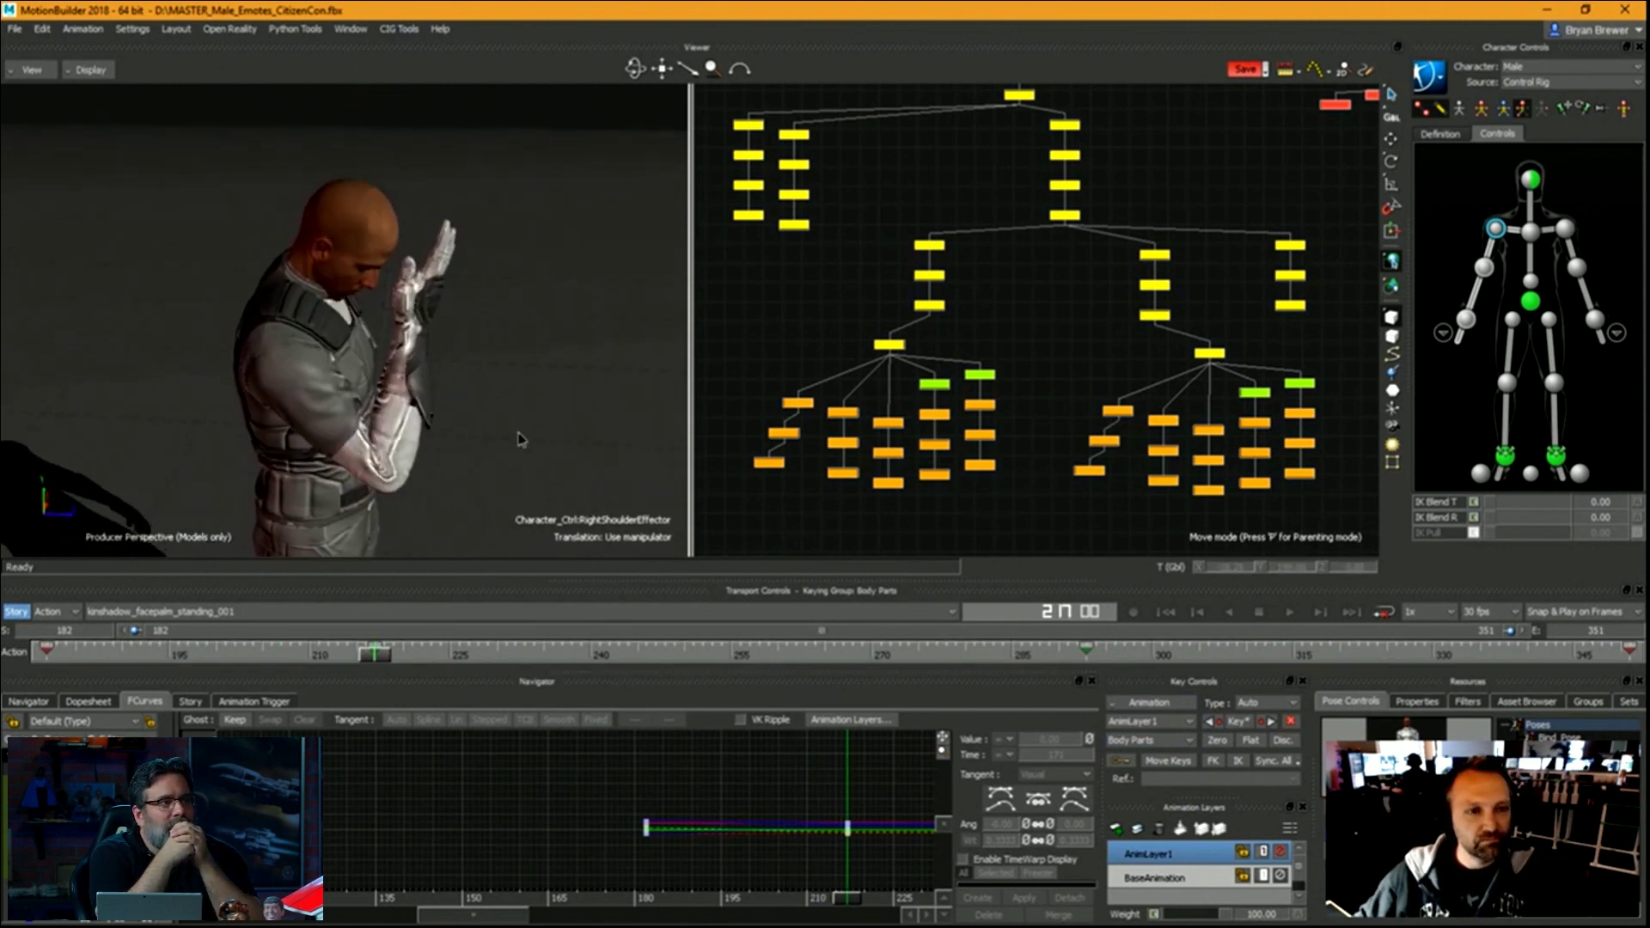
mouse_move(364, 658)
left_mouse_down()
mouse_move(128, 658)
mouse_move(375, 649)
left_mouse_up()
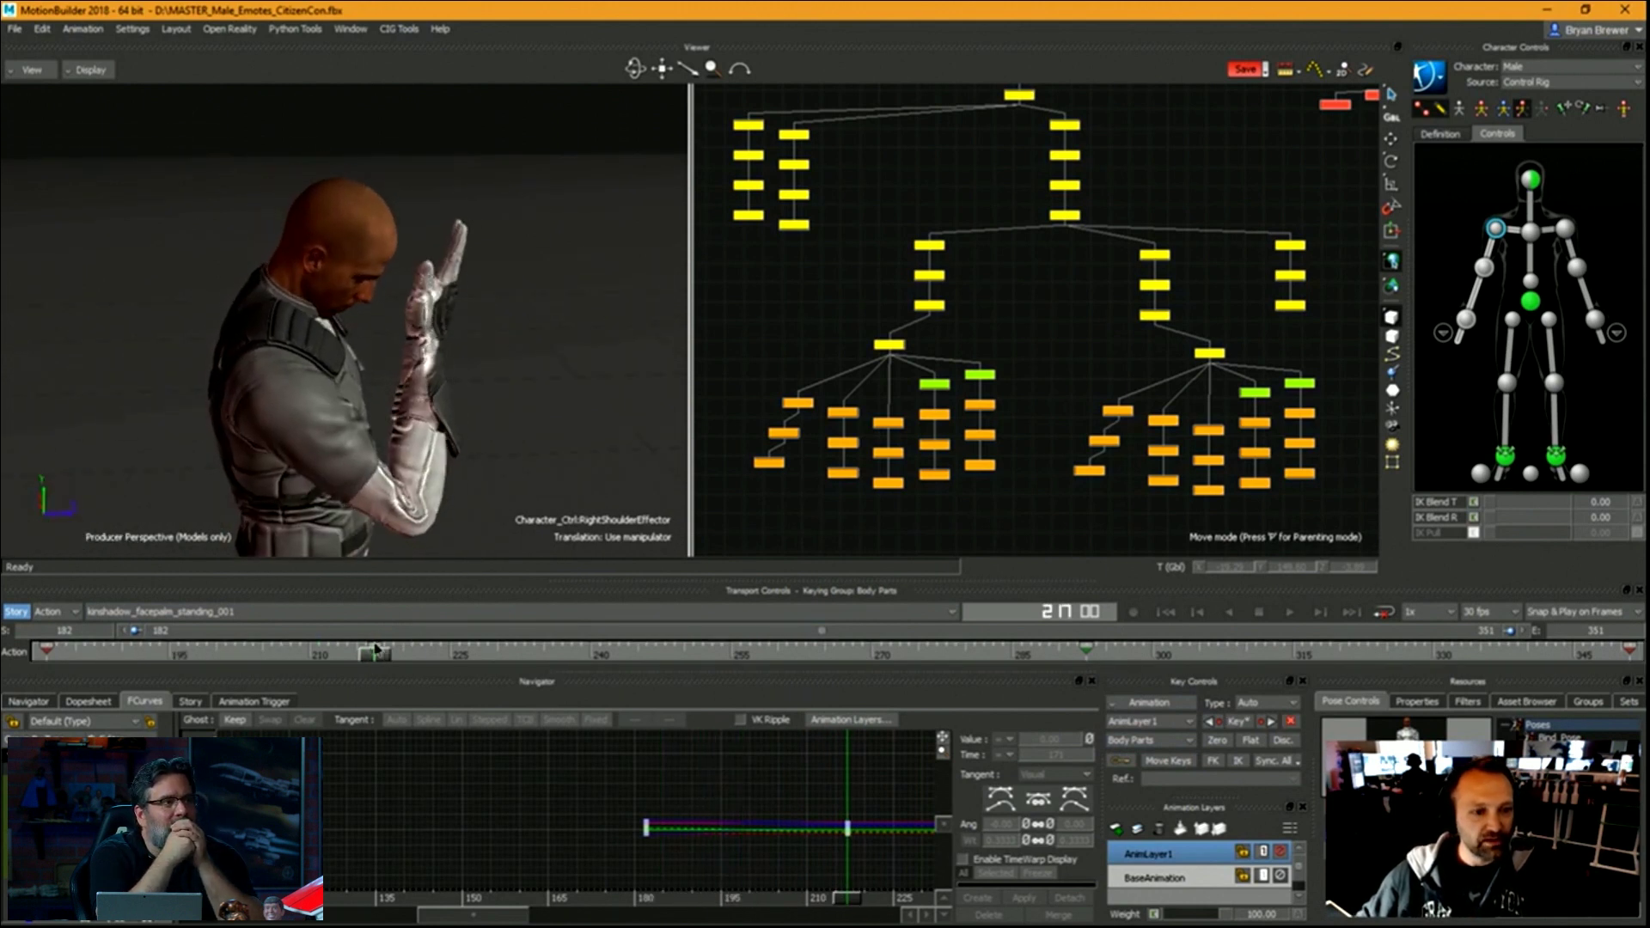
Move the right wrist effector at frame 217 so the palm rests against the character's face, checking it from several sides.
key("t")
left_click_drag(531, 372, 593, 379, "ctrl")
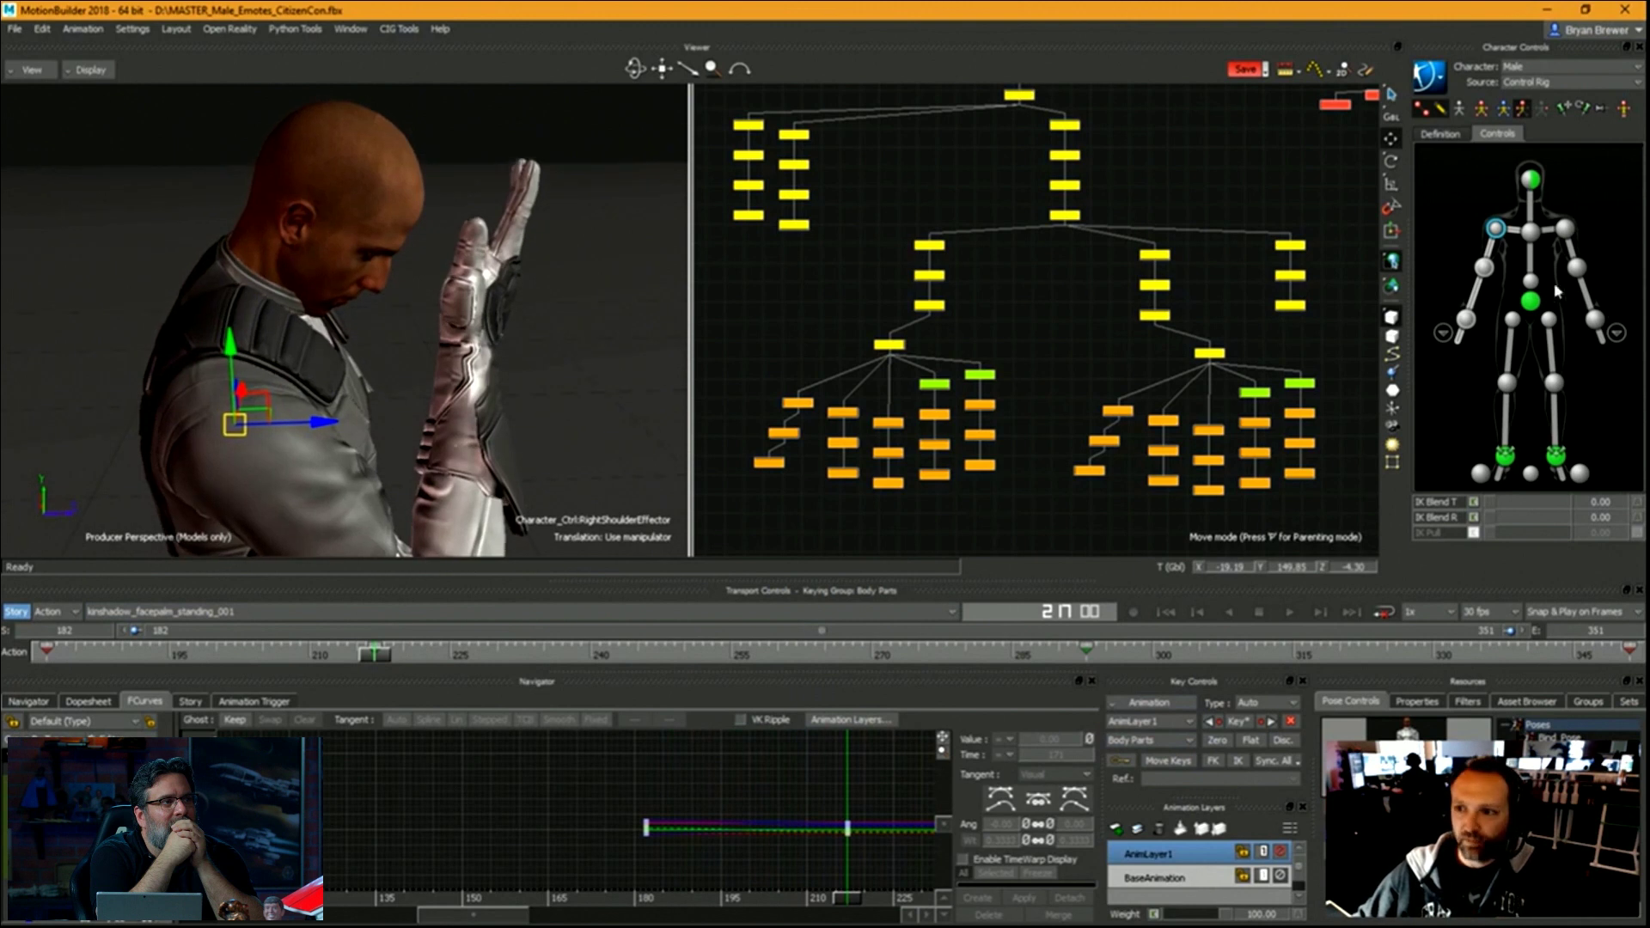
left_click(1469, 324)
left_click_drag(415, 345, 508, 350, "ctrl+shift")
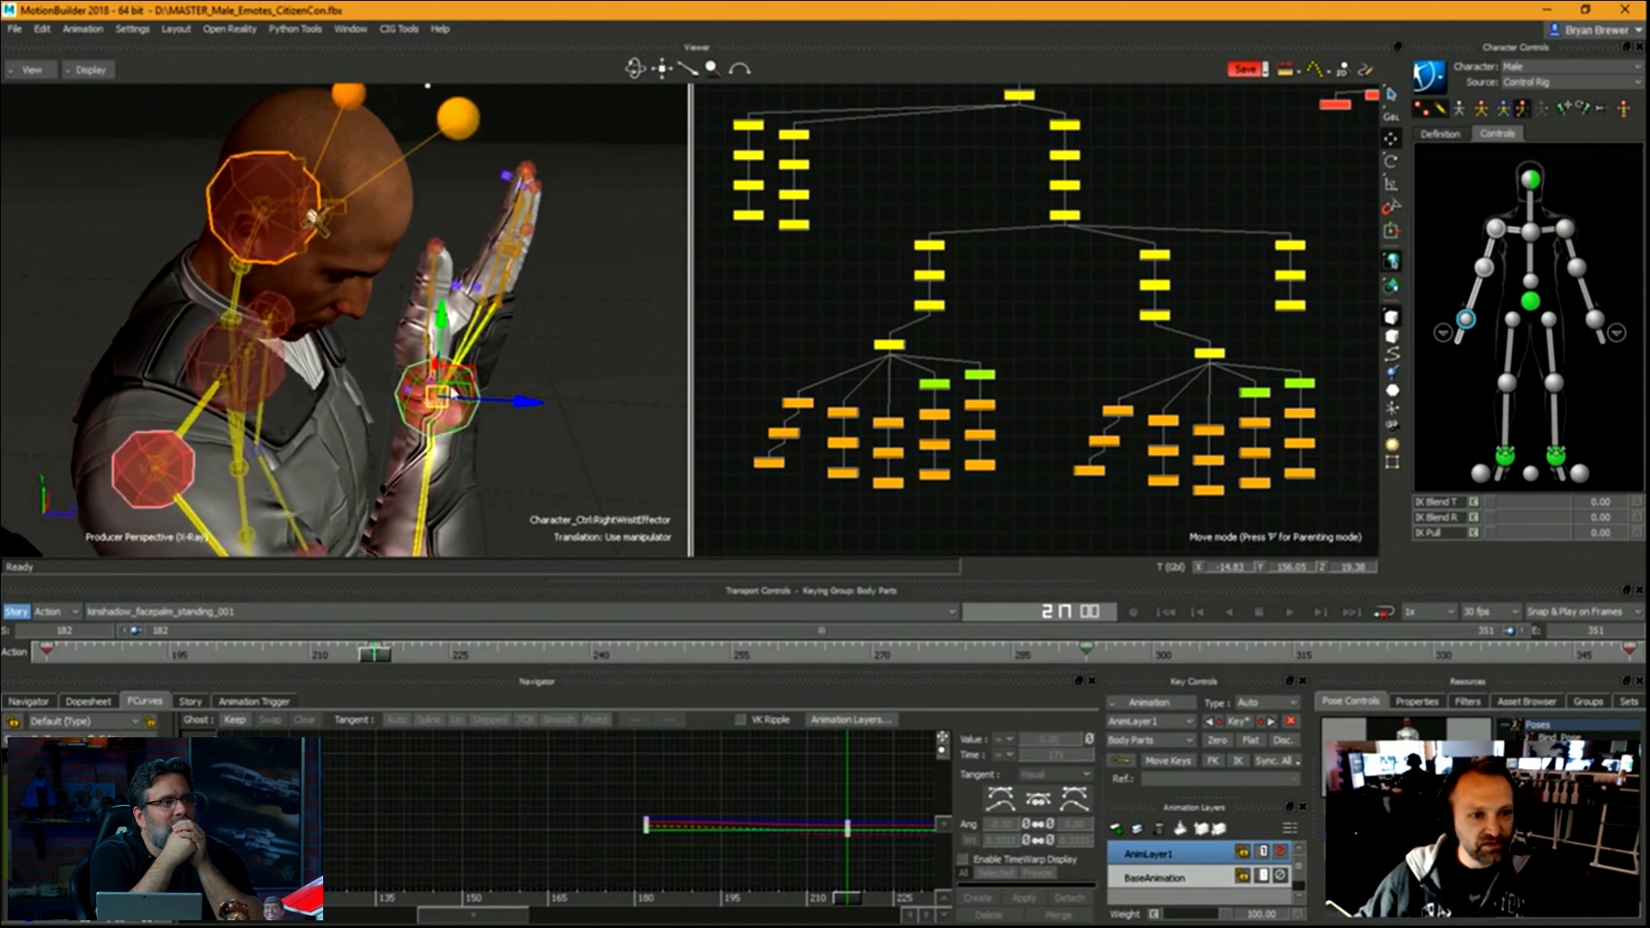
left_click_drag(481, 394, 557, 323, "alt")
left_click_drag(467, 276, 461, 294)
left_click_drag(524, 314, 369, 314, "alt")
left_click_drag(276, 385, 335, 375)
key("t")
left_click_drag(478, 421, 585, 570, "ctrl+shift")
left_click_drag(510, 327, 515, 361, "ctrl+shift")
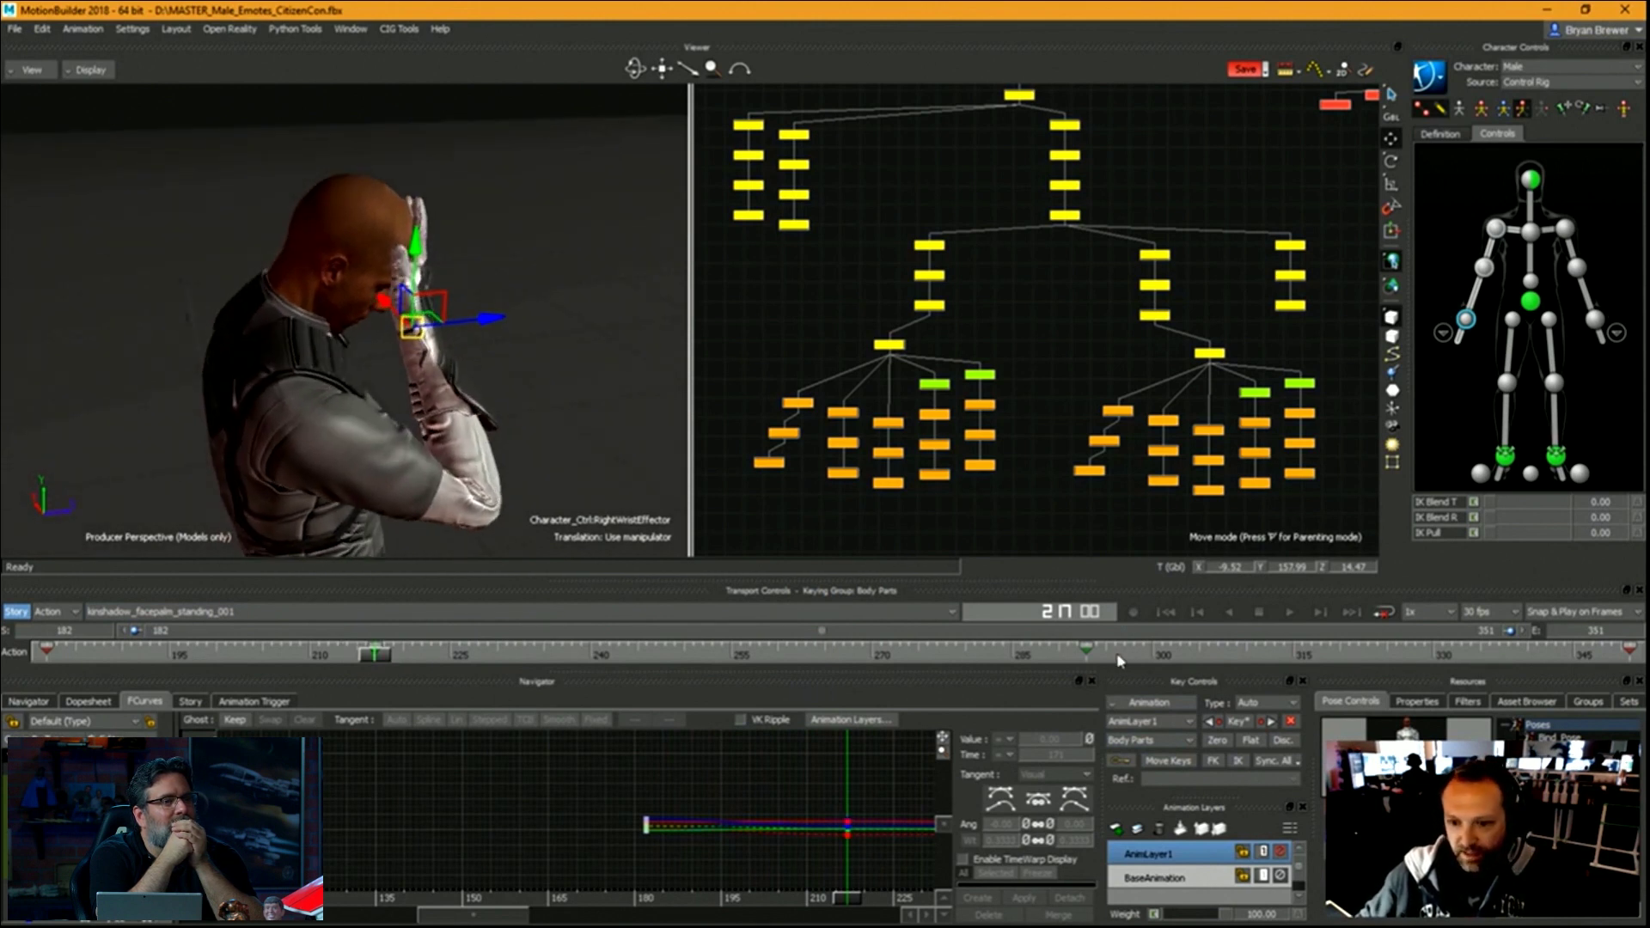
Frame the wrist's layer curves and scrub between frames 217 and 283 to check the palm's contact with the face.
left_click(1086, 652)
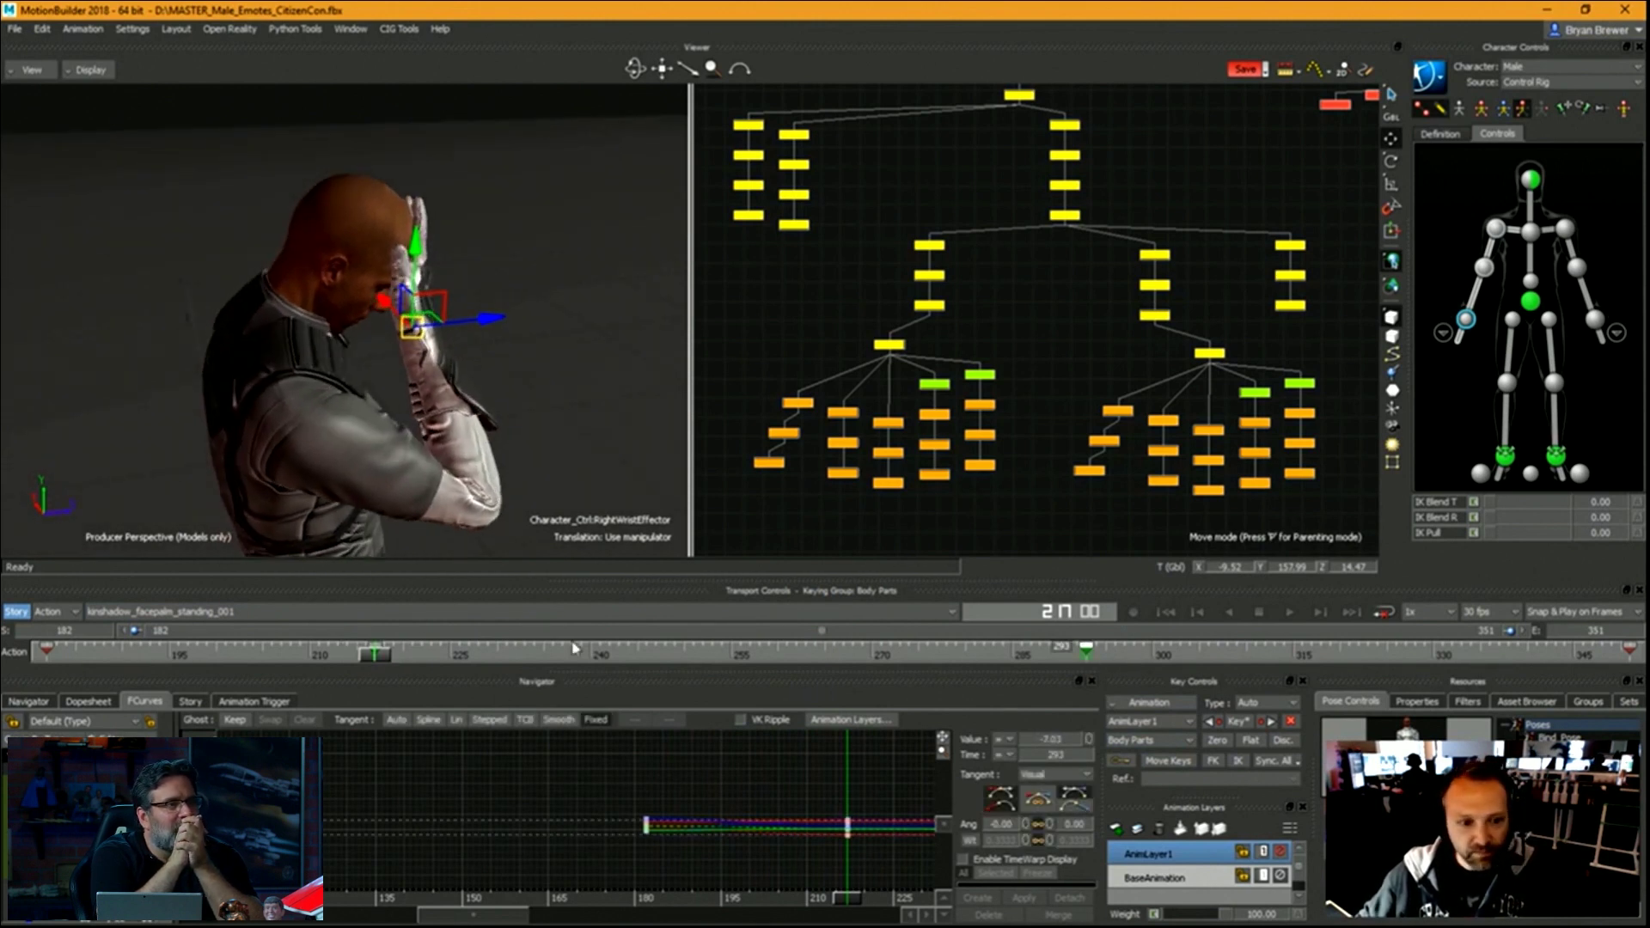
key("a")
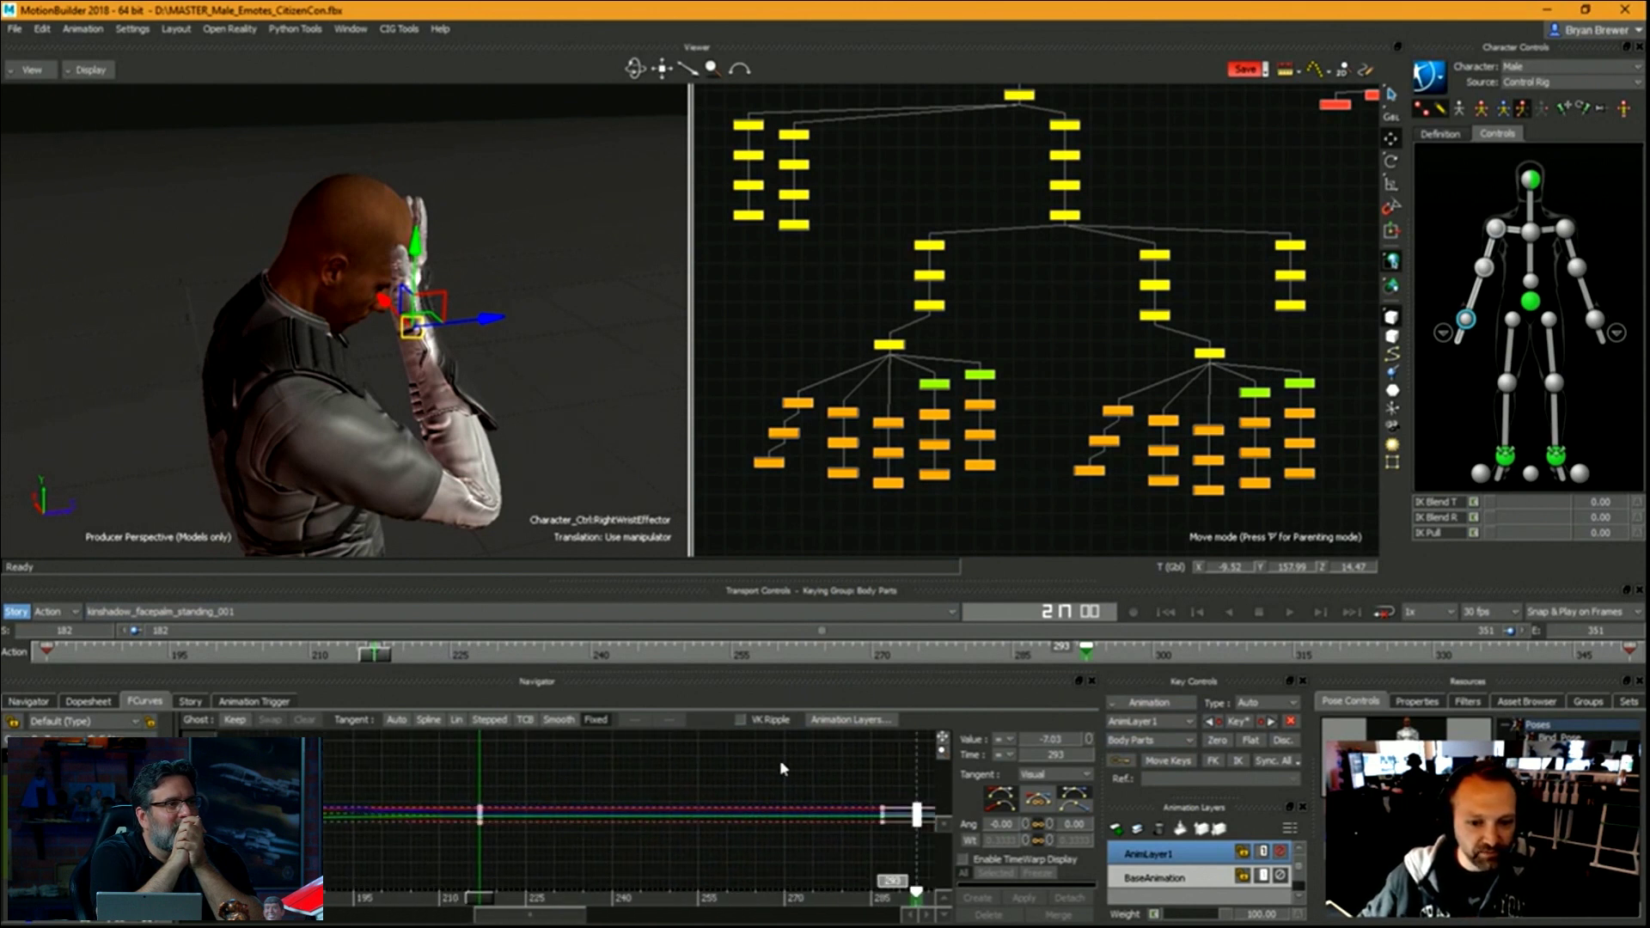
left_click_drag(809, 760, 555, 753, "ctrl")
left_click(494, 741)
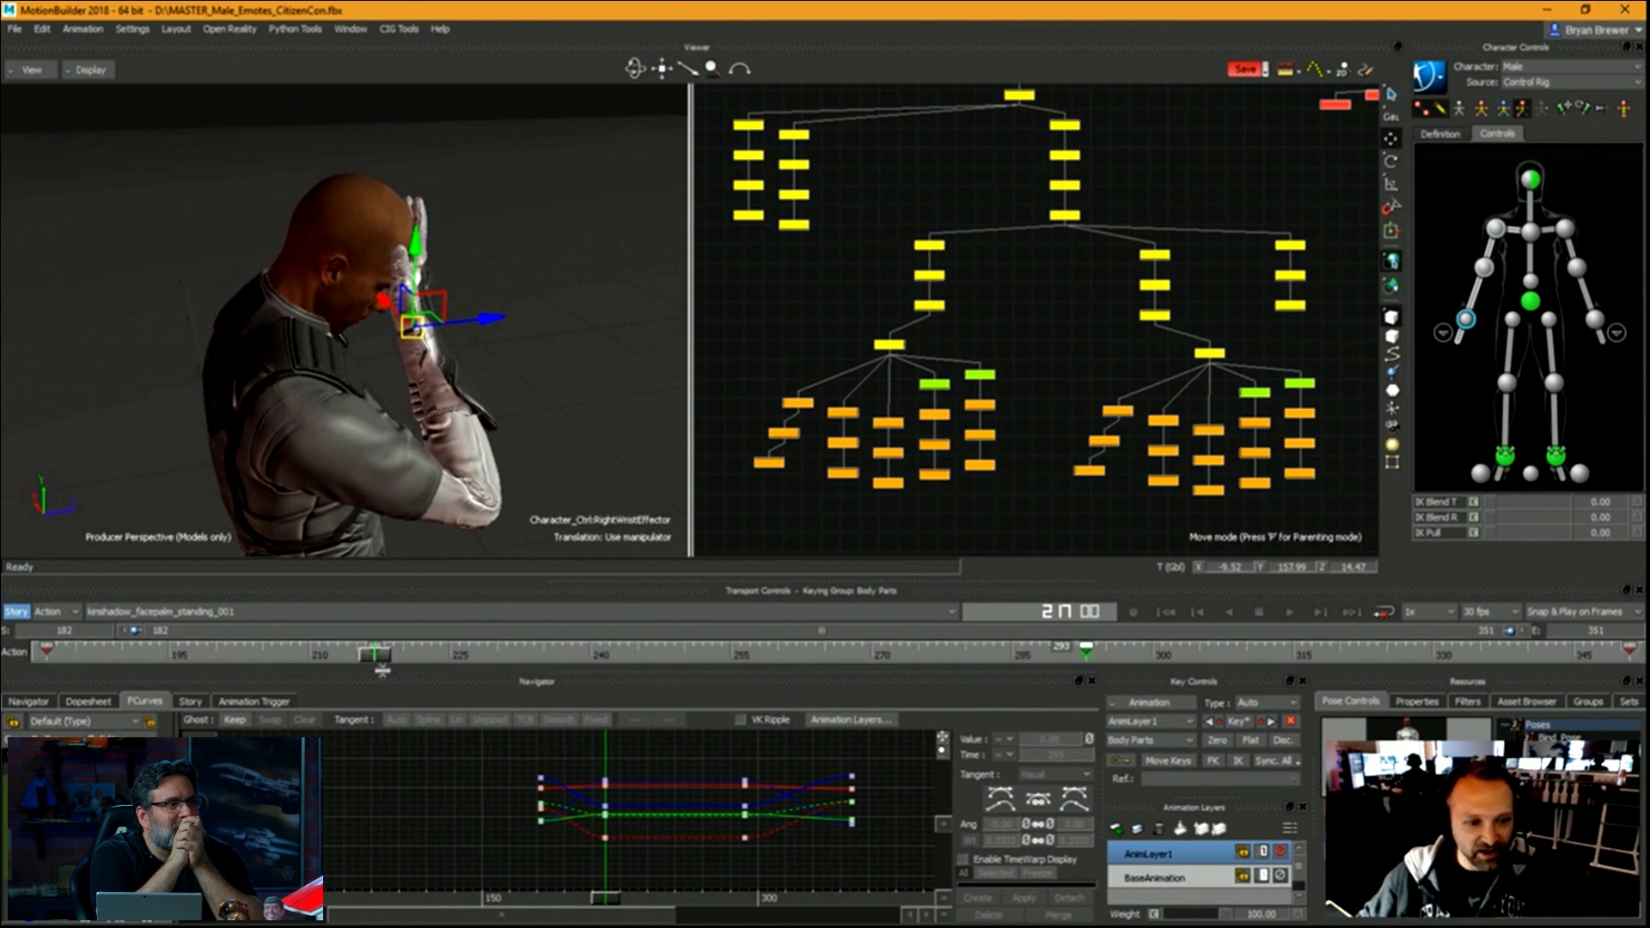
left_click_drag(375, 664, 872, 677)
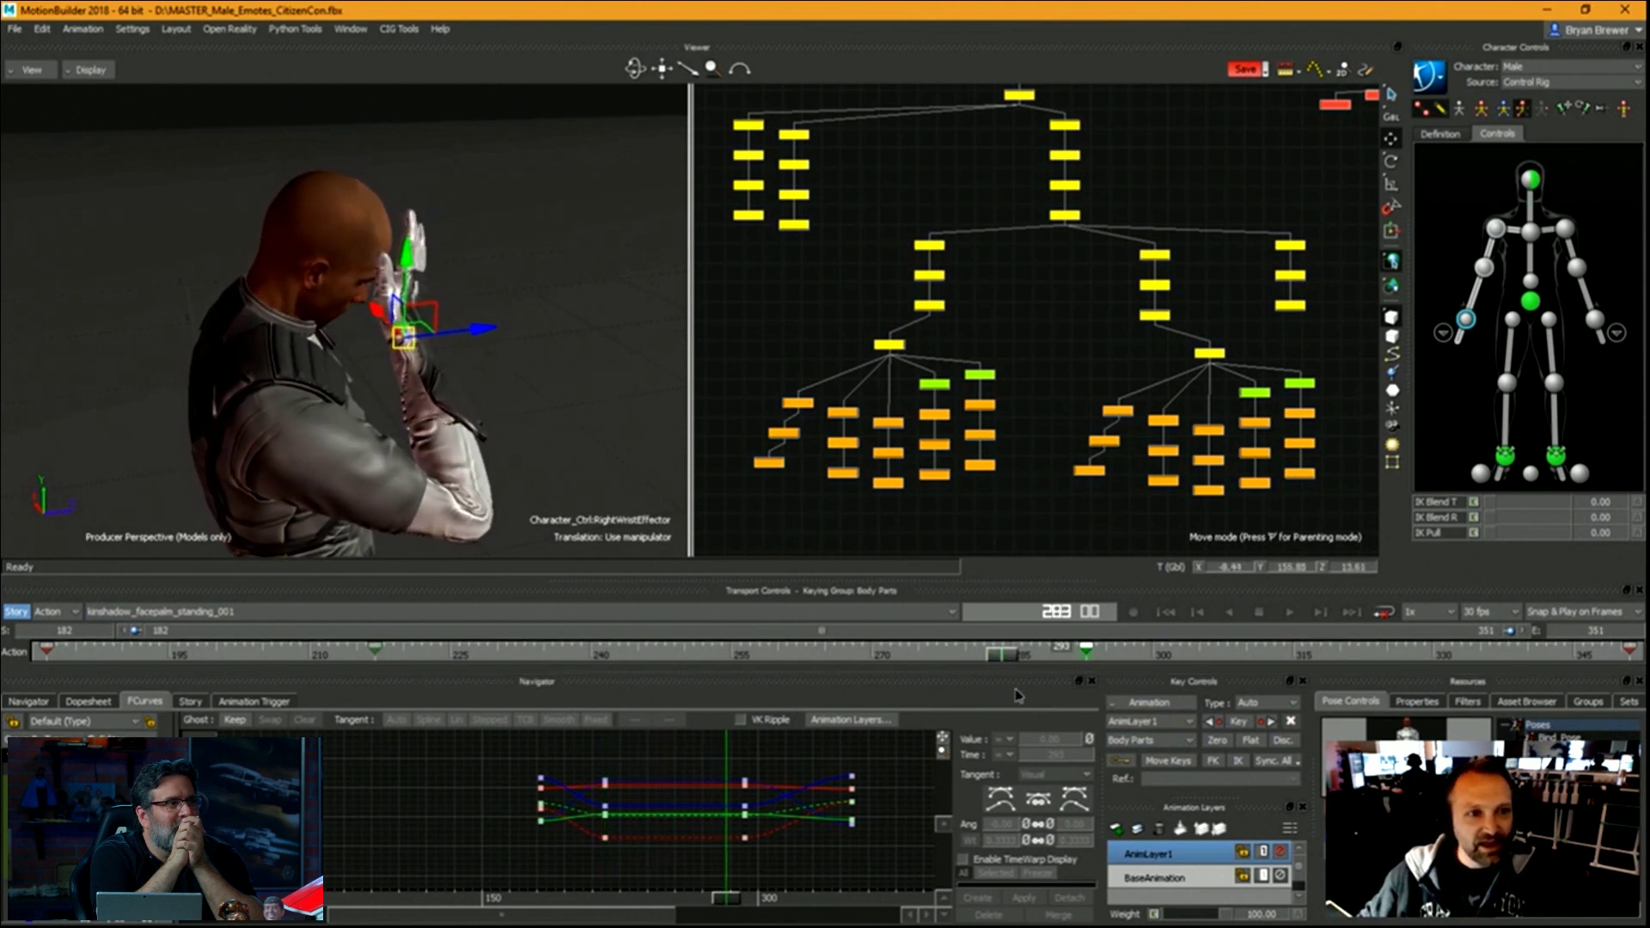
left_click_drag(401, 687, 376, 685)
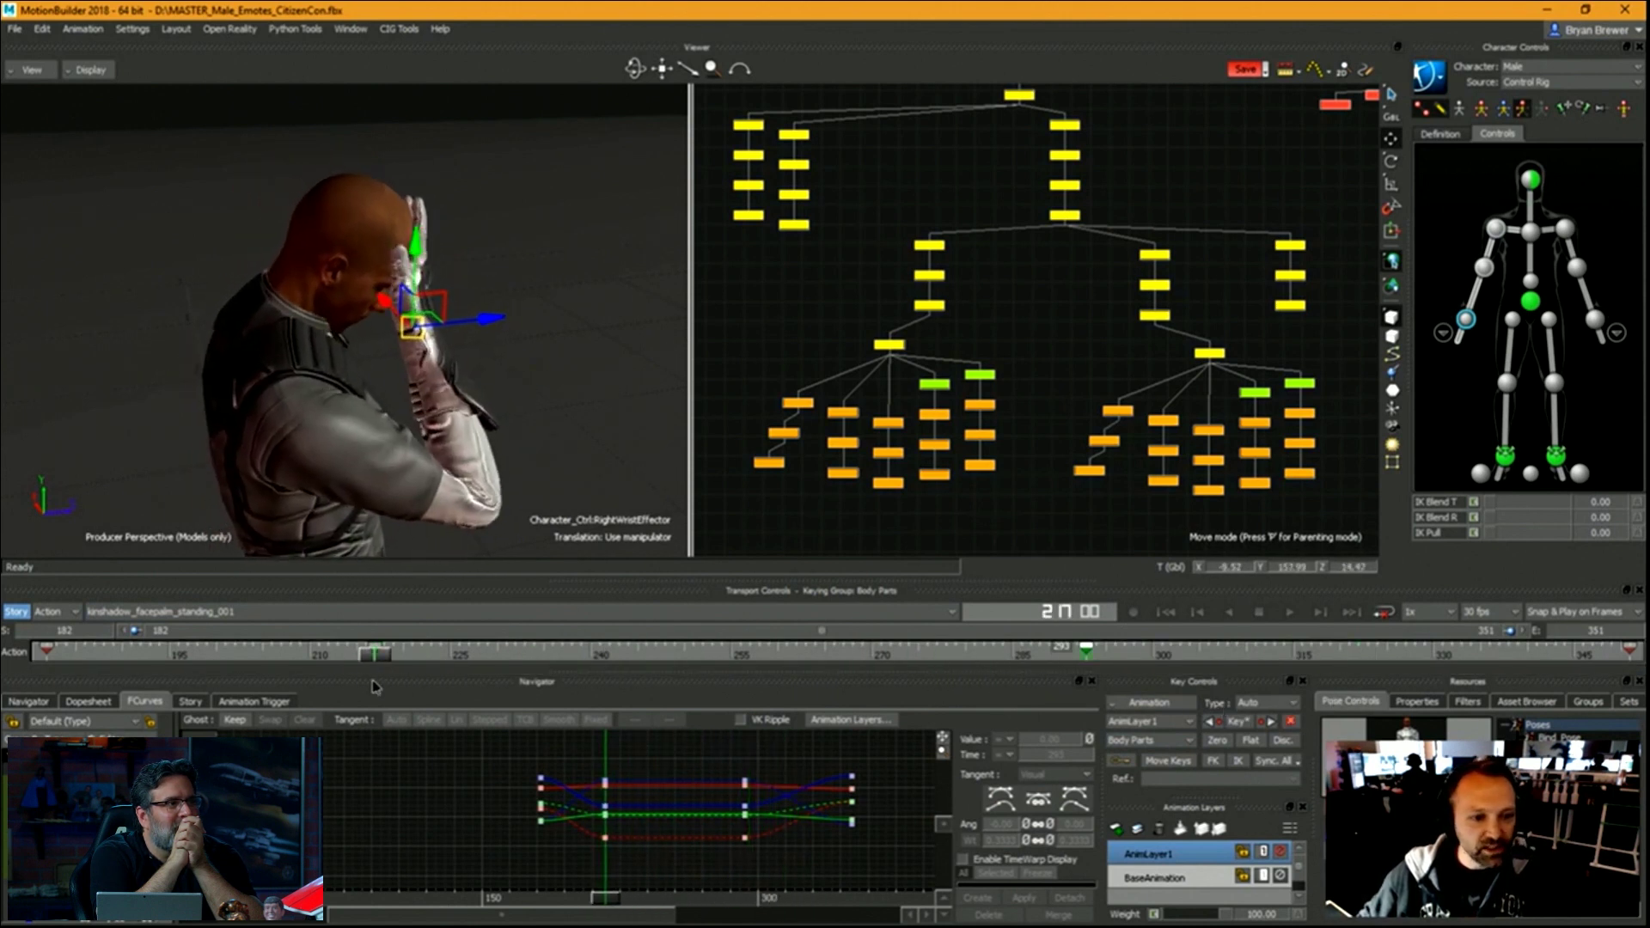
Create an auxiliary effector on the right wrist effector at frame 217.
mouse_move(501, 387)
left_mouse_down("ctrl+shift")
mouse_move(538, 383)
mouse_move(432, 380)
mouse_move(524, 383)
left_mouse_up("ctrl+shift")
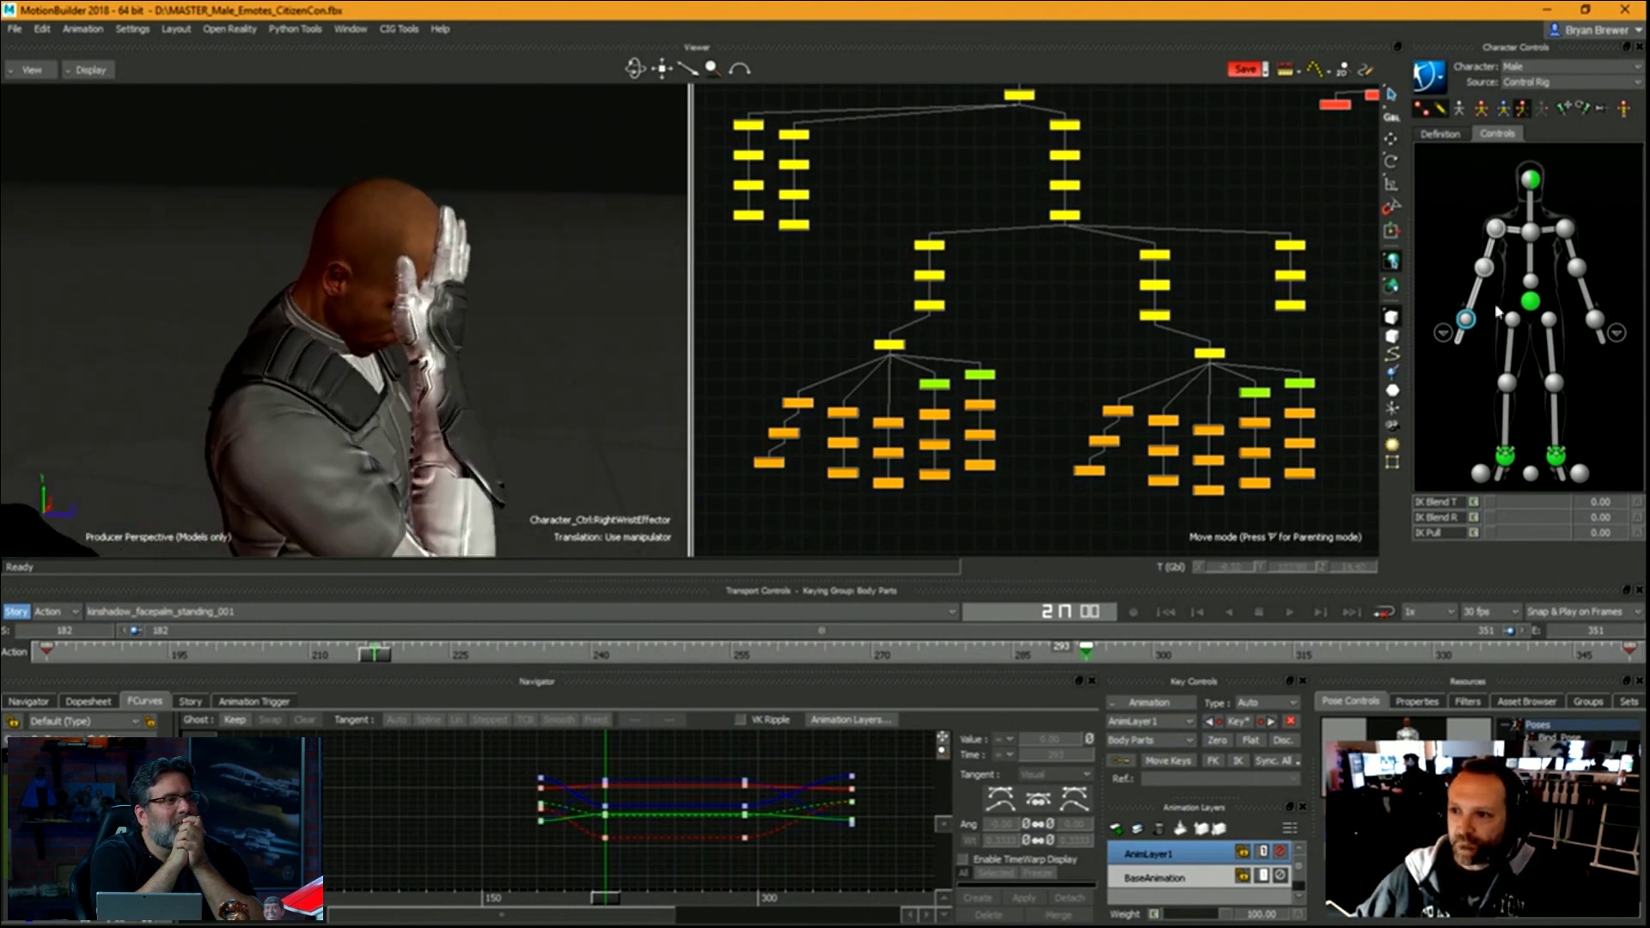
right_click(1465, 319)
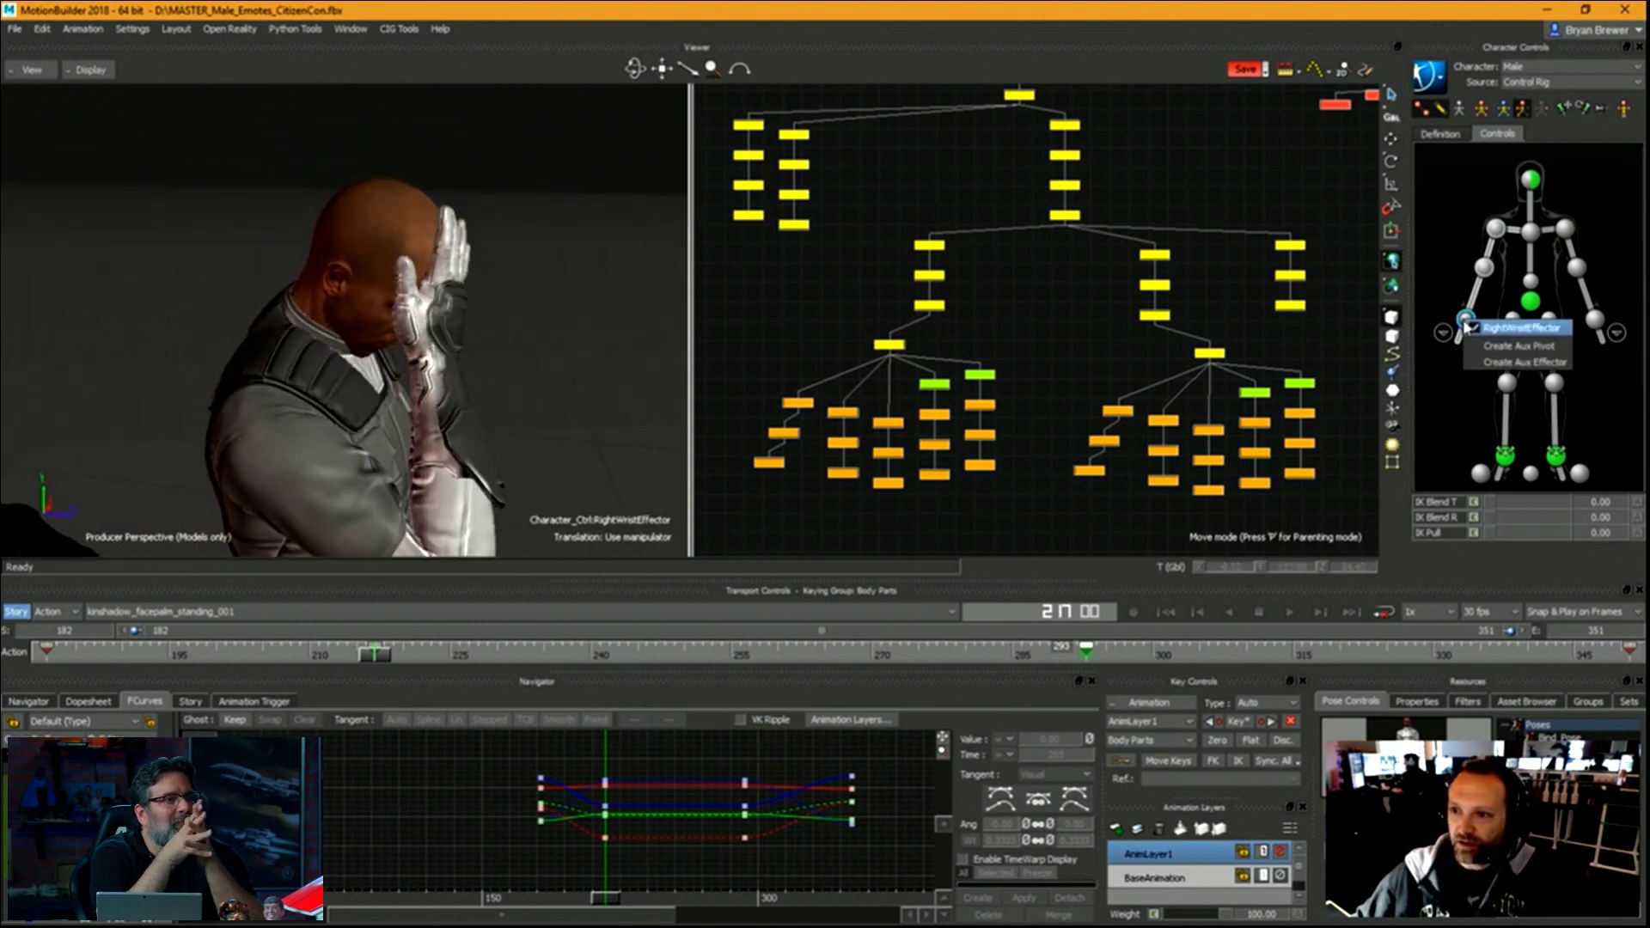
left_click(1521, 362)
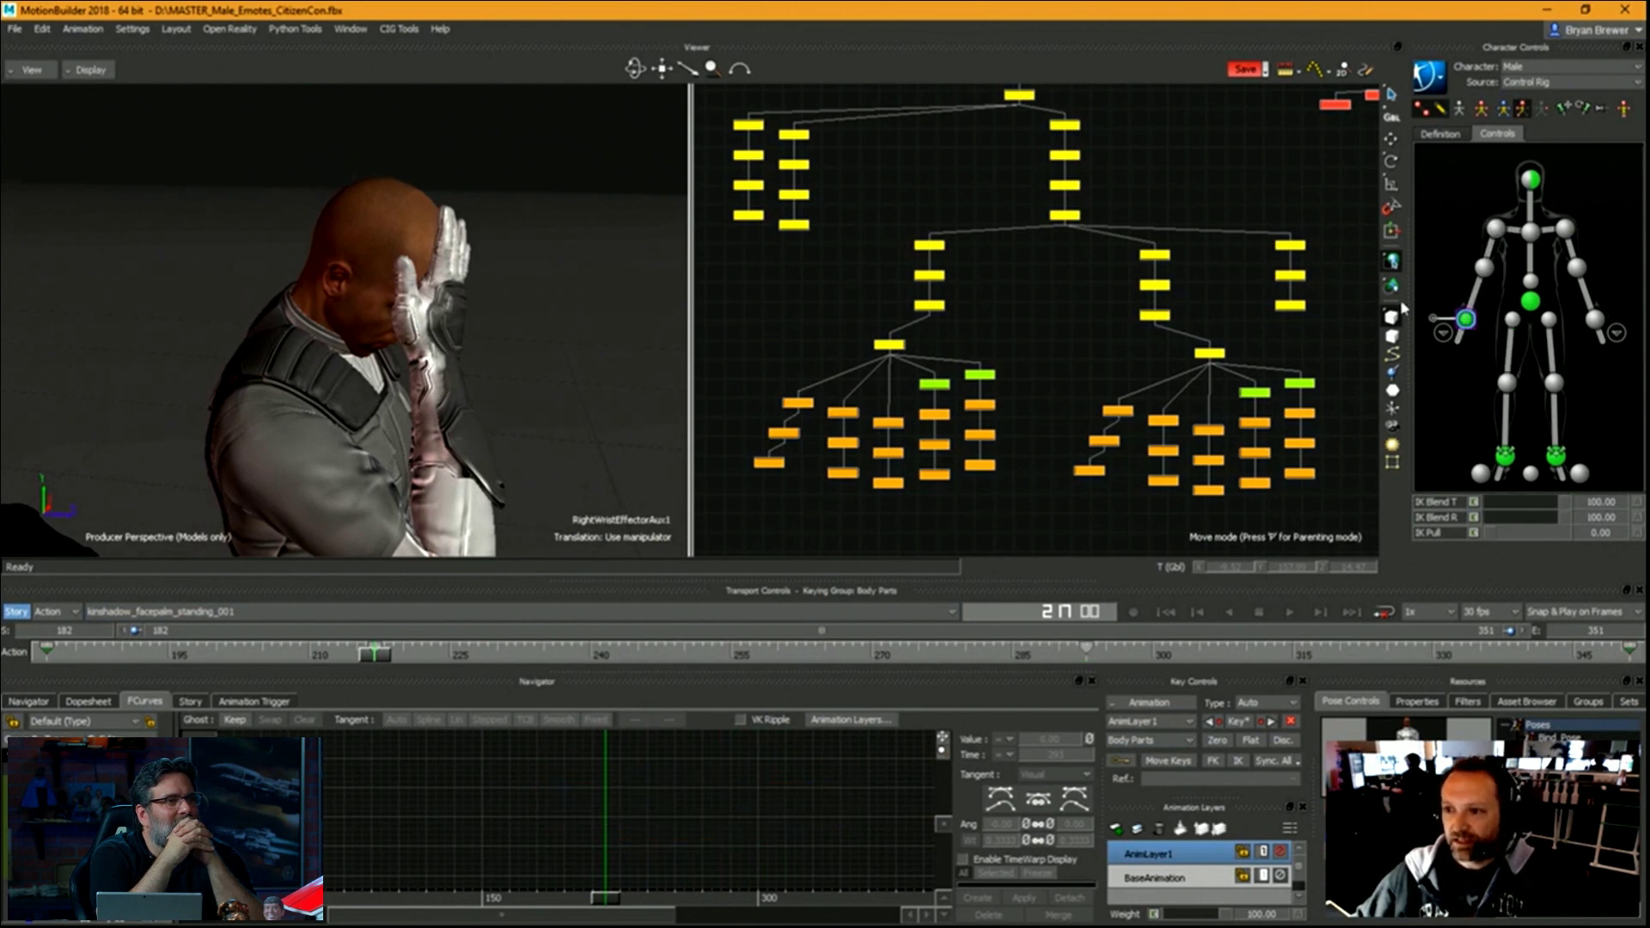
Parent the right wrist's auxiliary effector to the head at frame 217, using the X-ray display to reach the head's rig control.
key("ctrl+a")
key("ctrl+a")
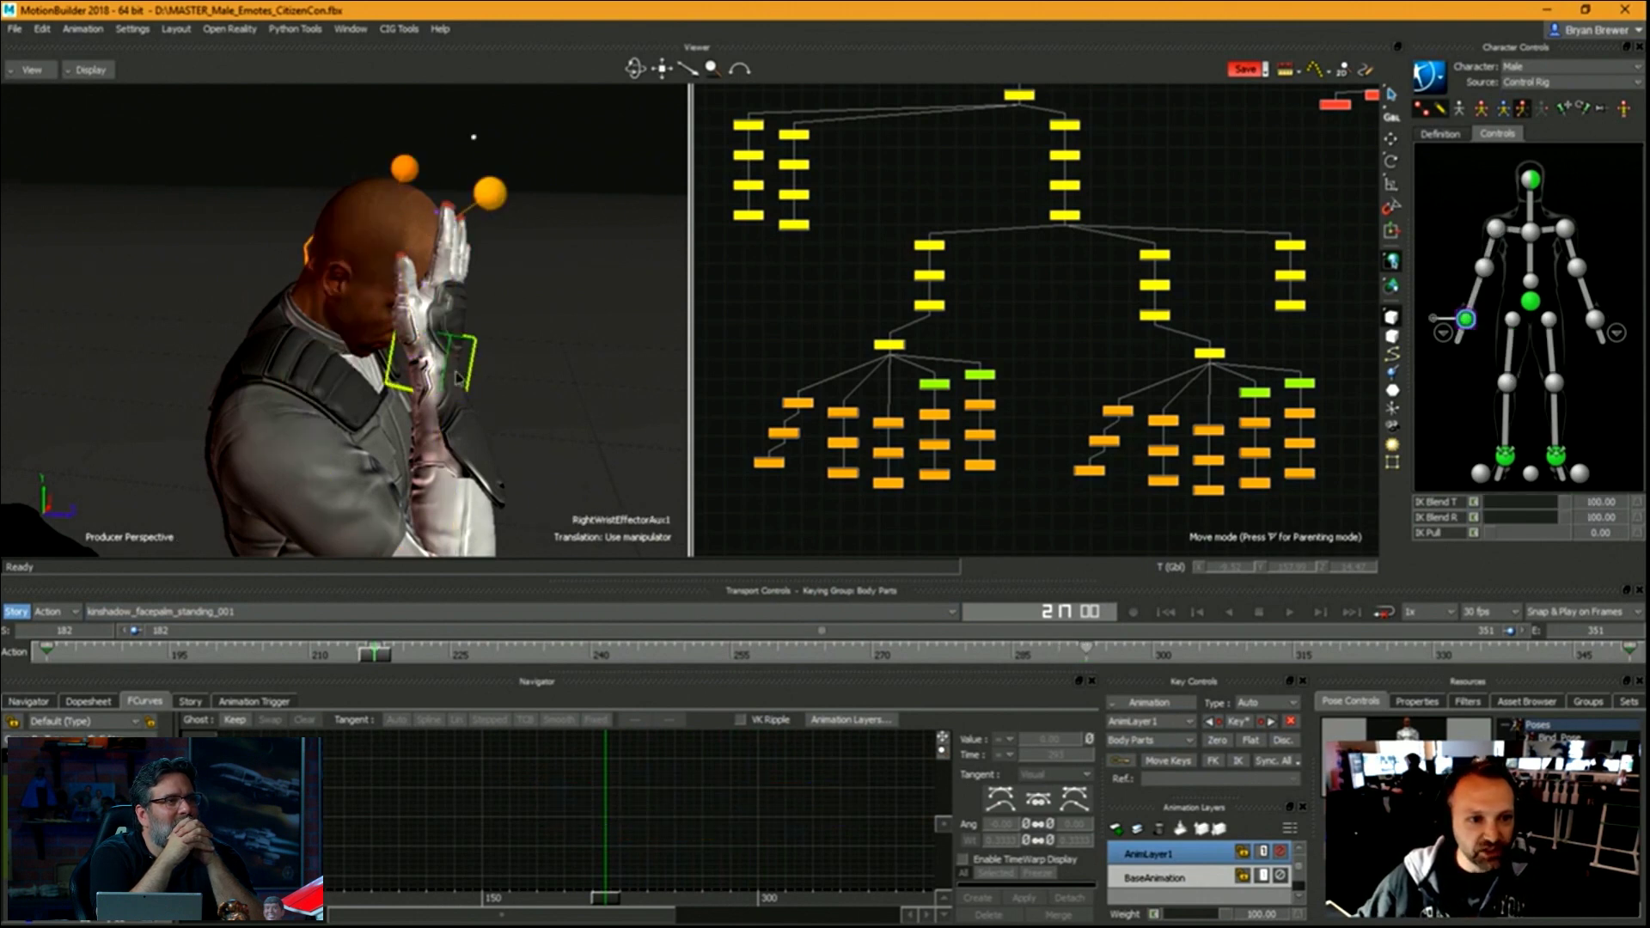
left_click_drag(457, 378, 223, 316)
left_click(271, 329)
key("ctrl+z")
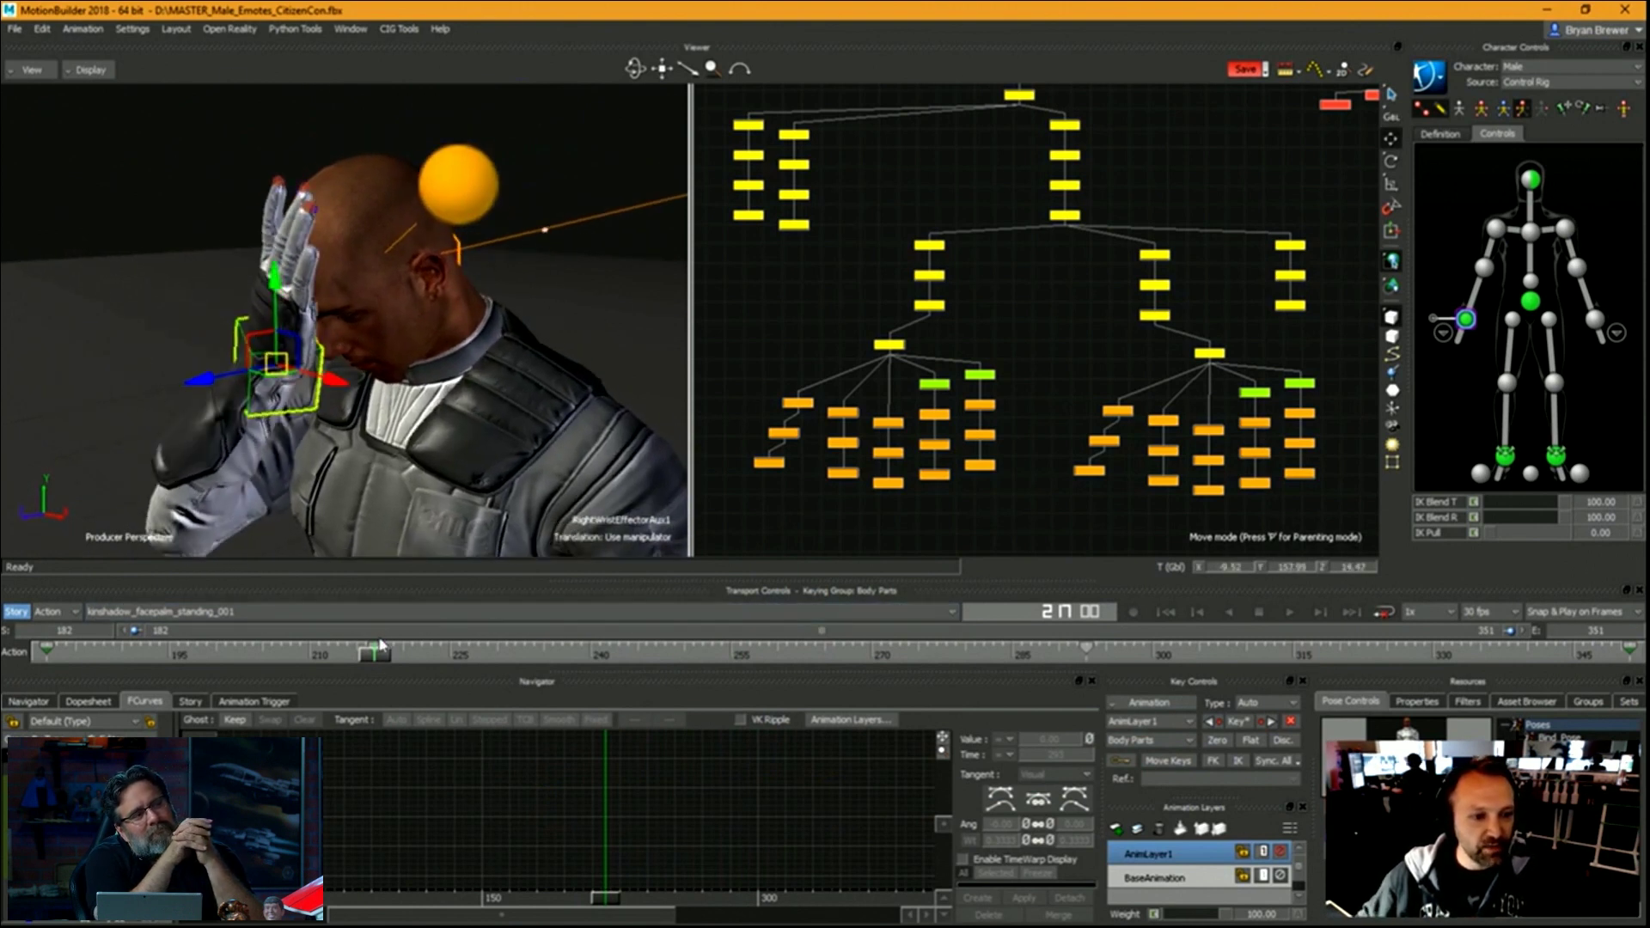
mouse_move(375, 655)
left_mouse_down()
mouse_move(404, 659)
mouse_move(375, 655)
left_mouse_up()
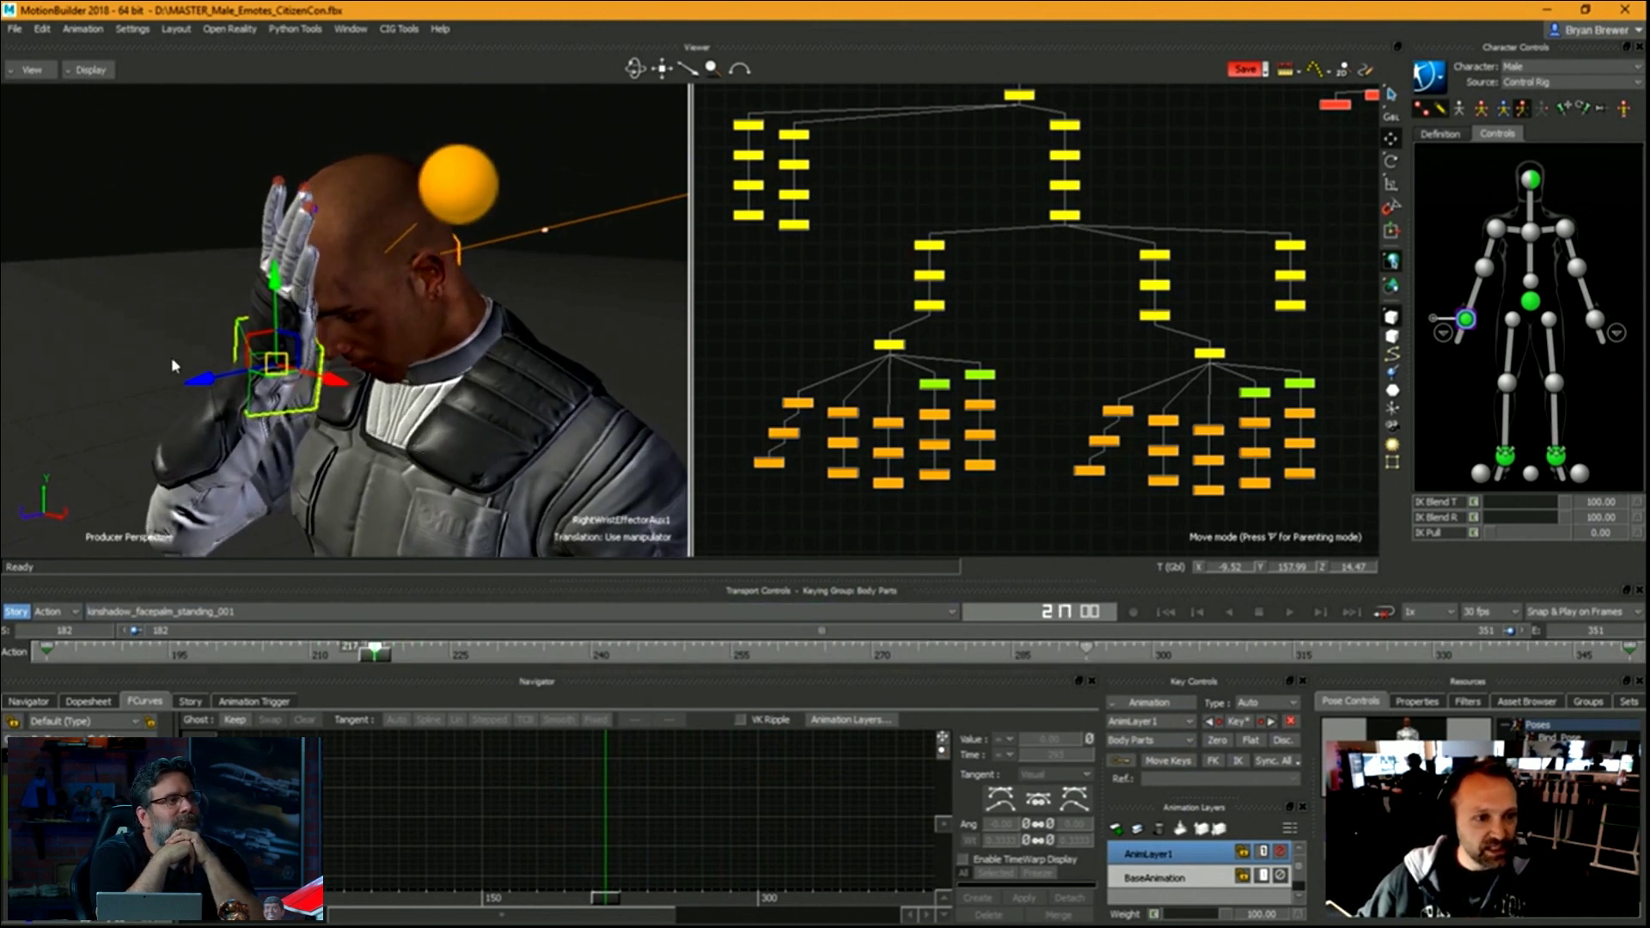
key("ctrl+a")
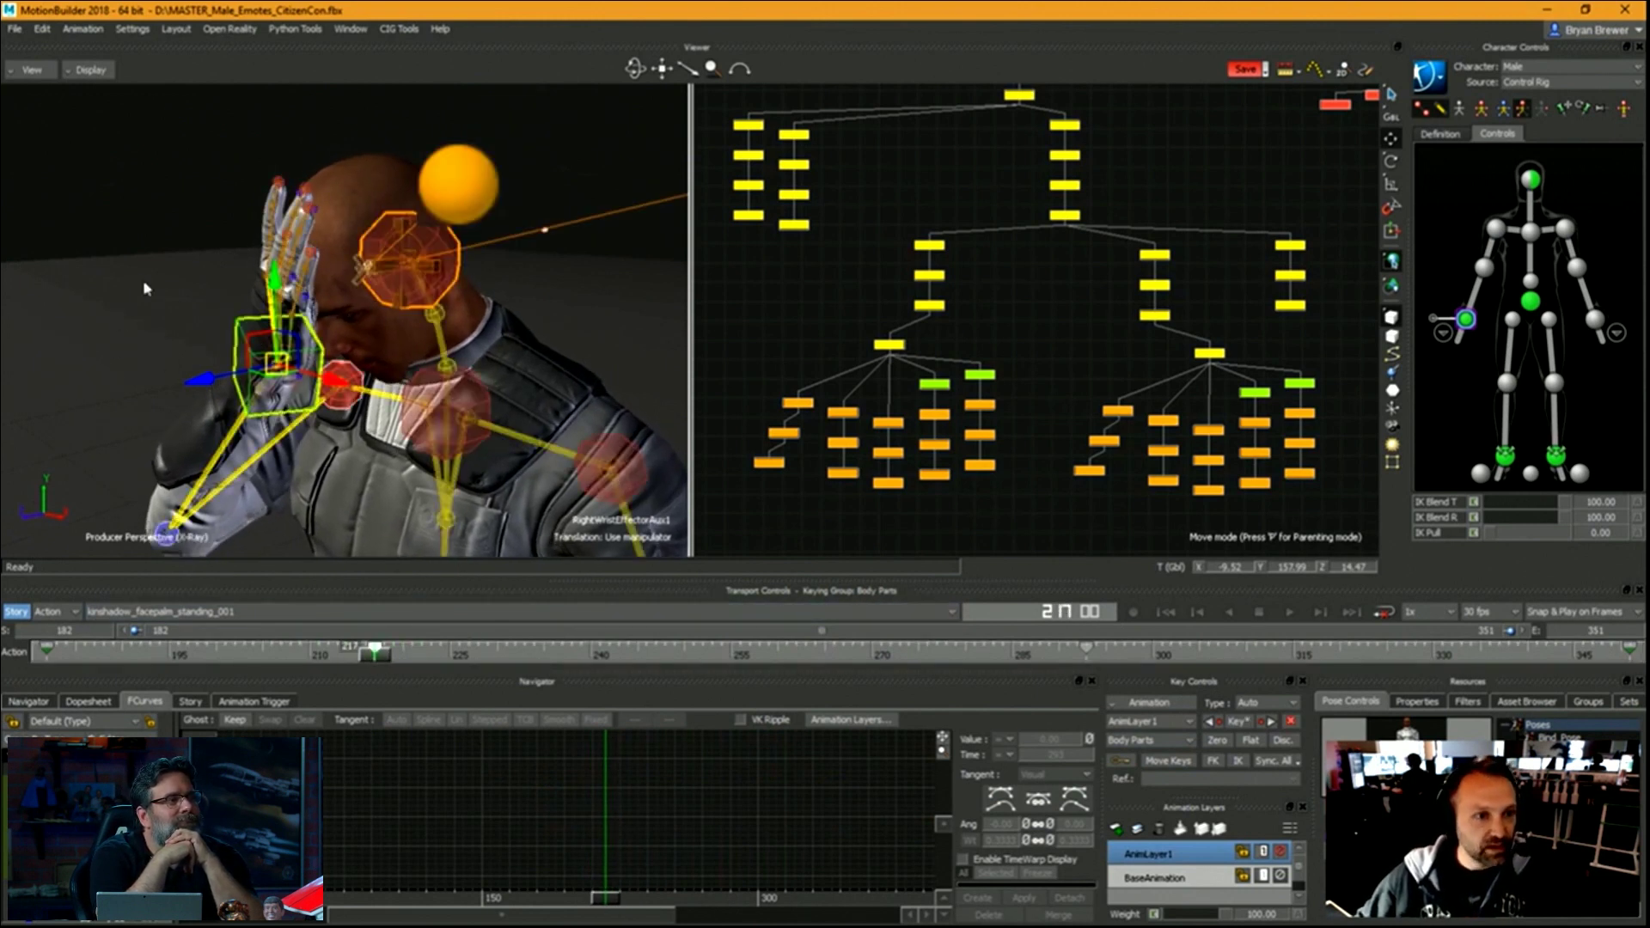
left_click(364, 286)
right_click(436, 213)
left_click(507, 228)
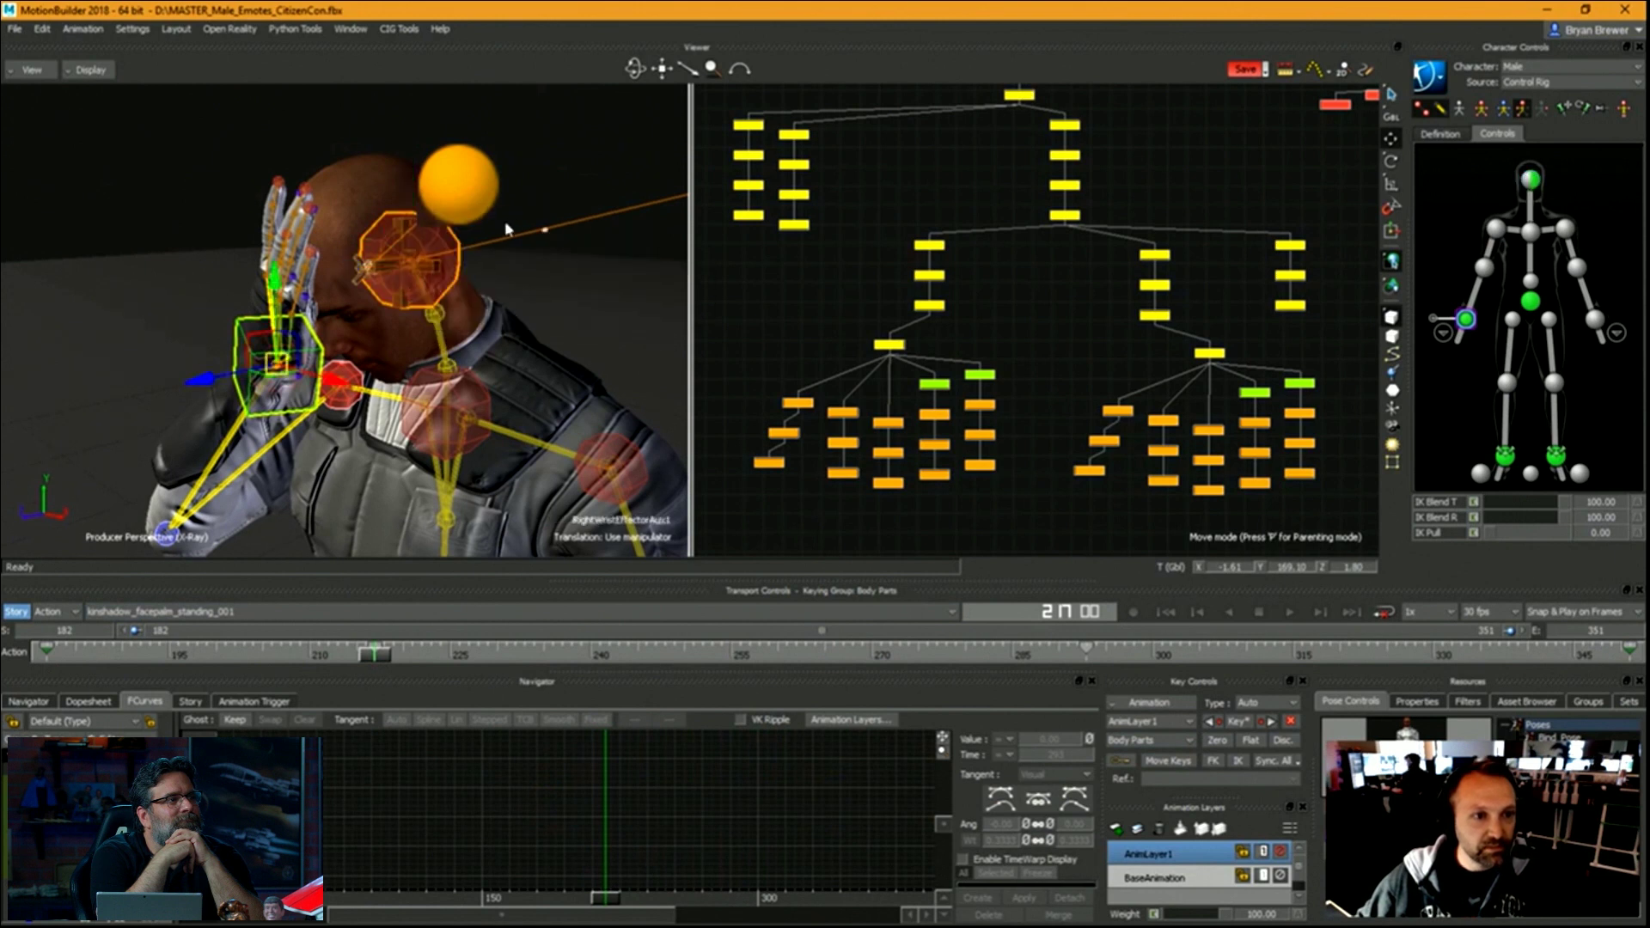
Set the auxiliary effector's IK Blend T to 80.68 and IK Blend R to 40.91, and play the facepalm to check the contact.
mouse_move(376, 653)
left_mouse_down()
mouse_move(335, 653)
mouse_move(470, 666)
mouse_move(372, 659)
left_mouse_up()
left_click_drag(387, 404, 580, 378, "ctrl+shift")
key("ctrl+a")
key("ctrl+a")
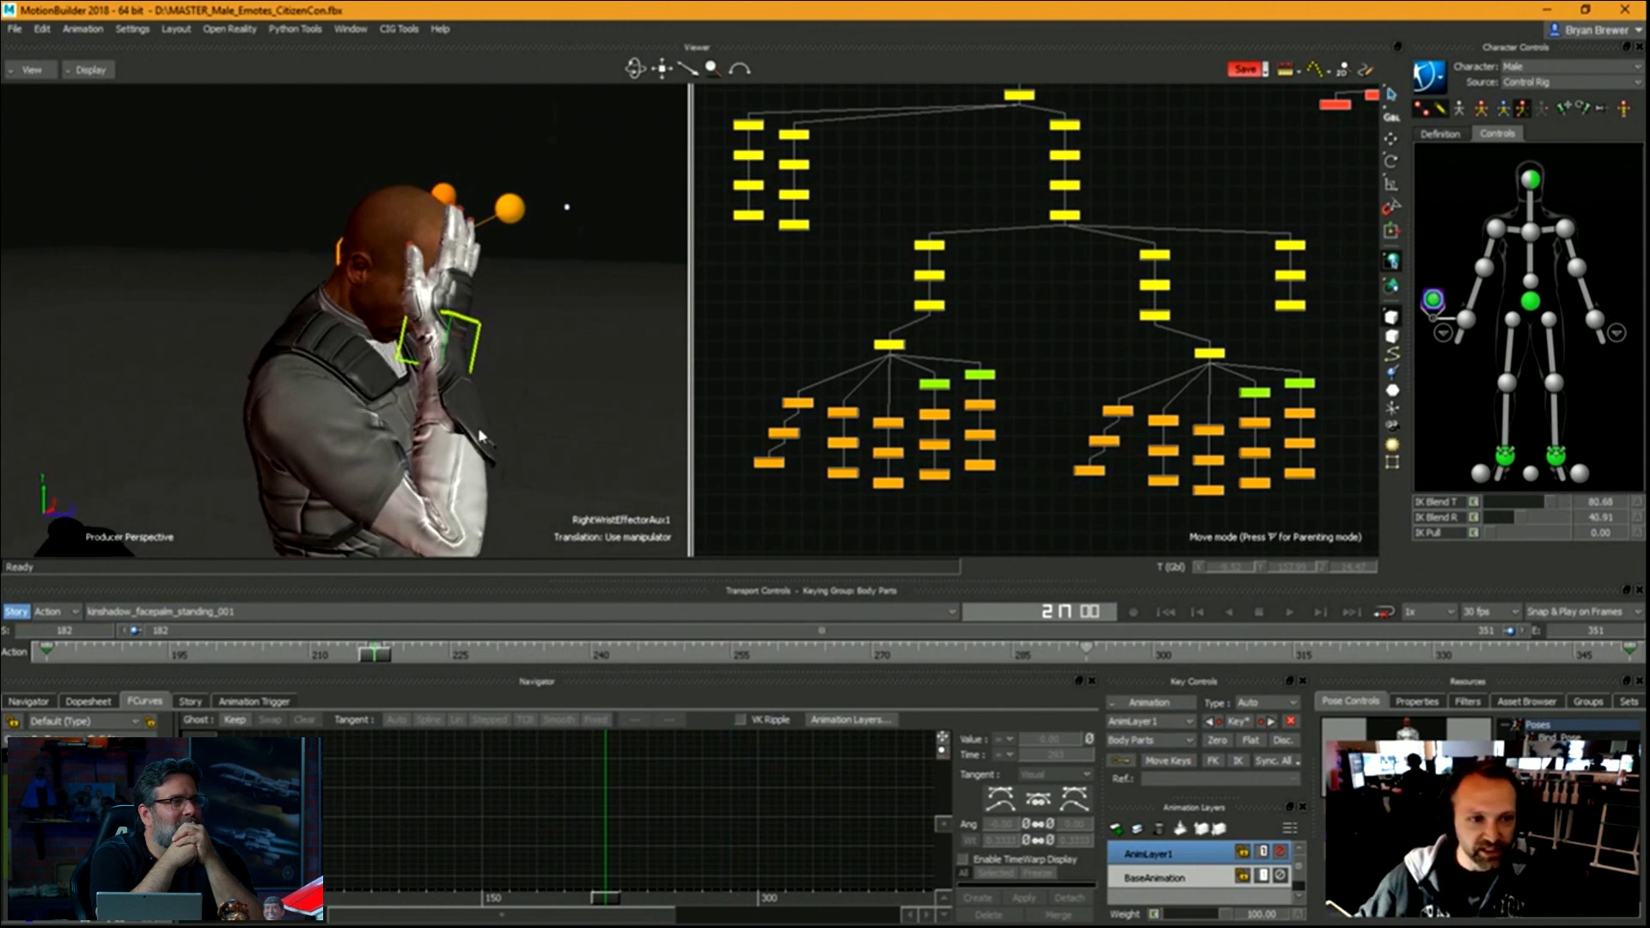
left_click_drag(479, 434, 521, 452, "ctrl+shift")
key("ctrl+space")
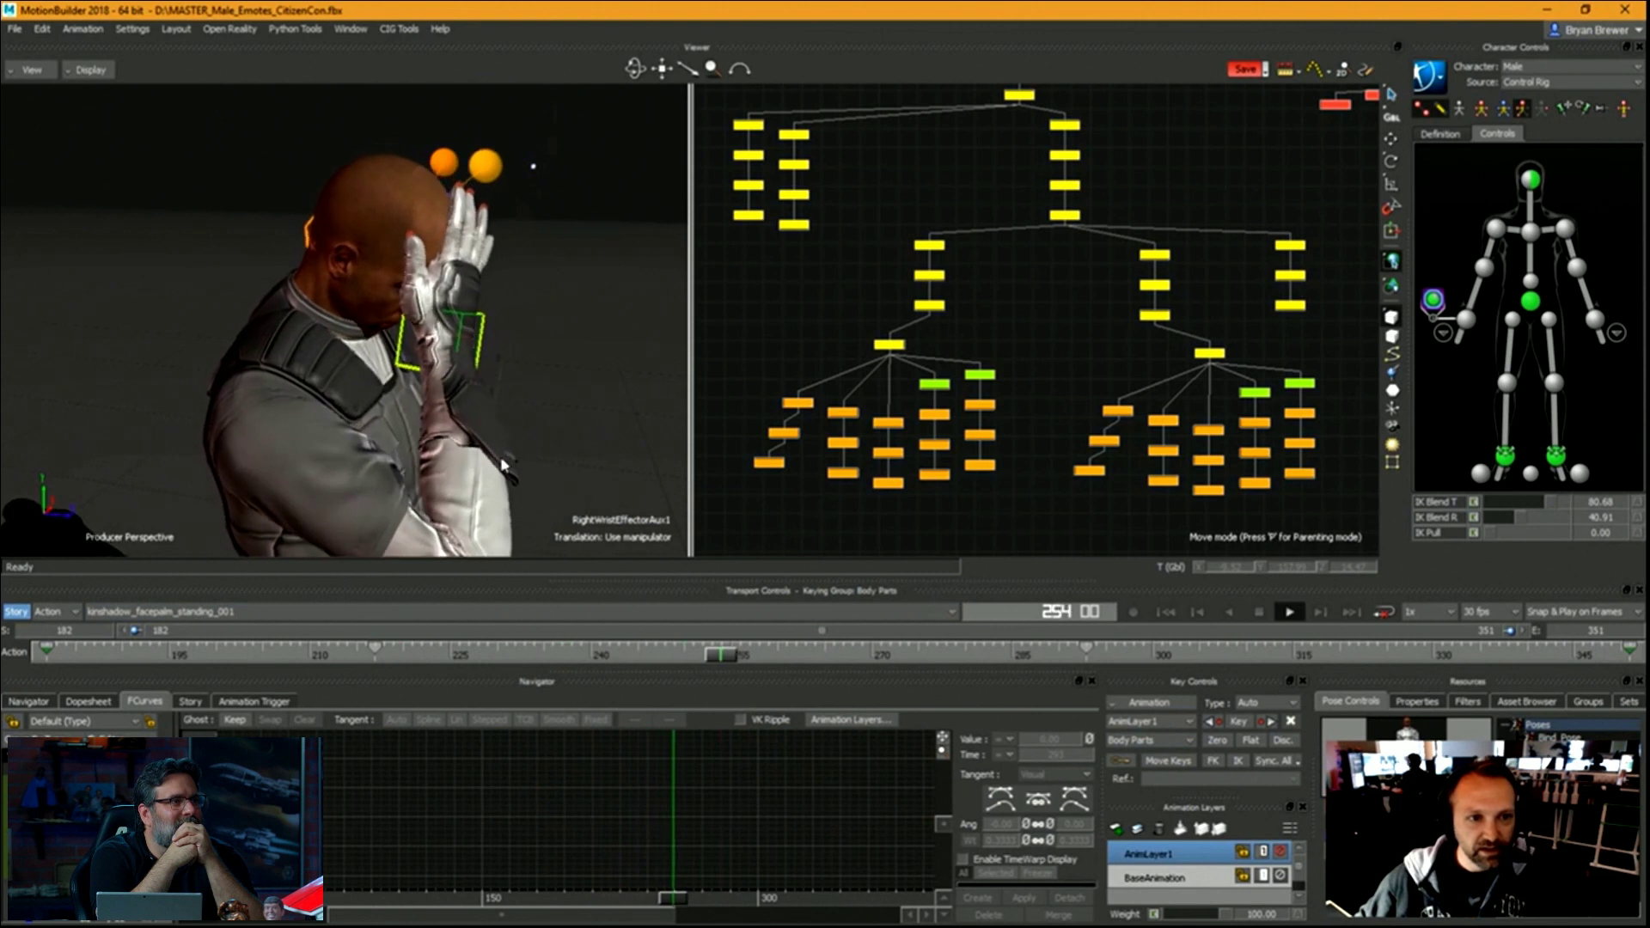
key("ctrl+space")
Key the auxiliary effector's IK Blend T and IK Blend R at frames 217 and 293.
left_click(1431, 301)
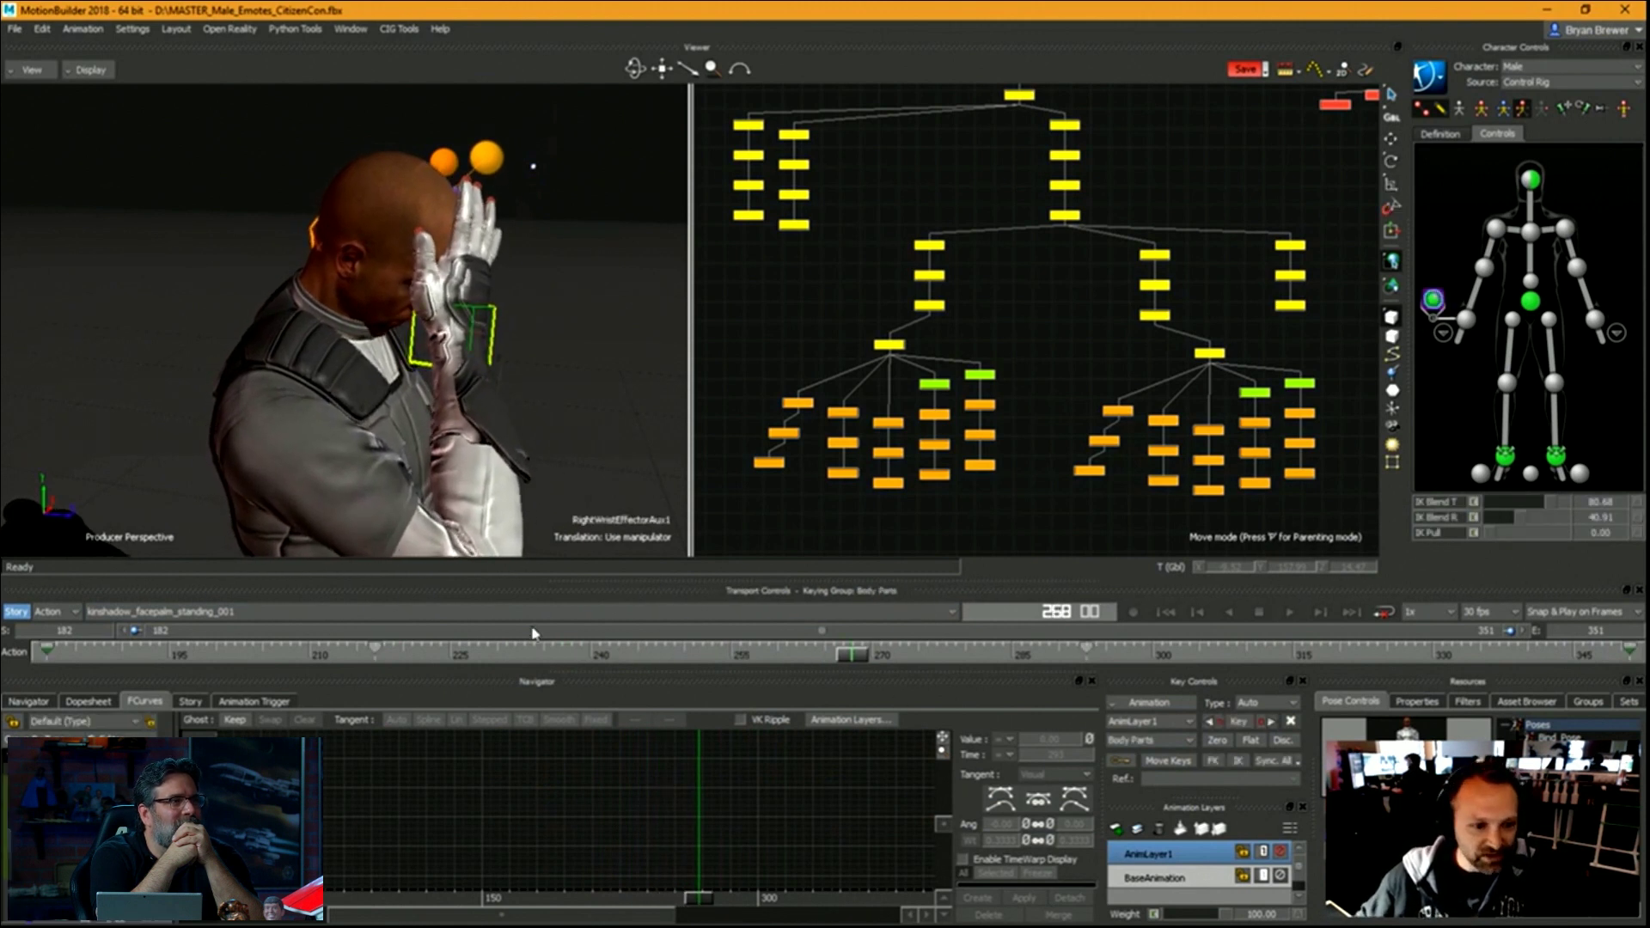
left_click(383, 653)
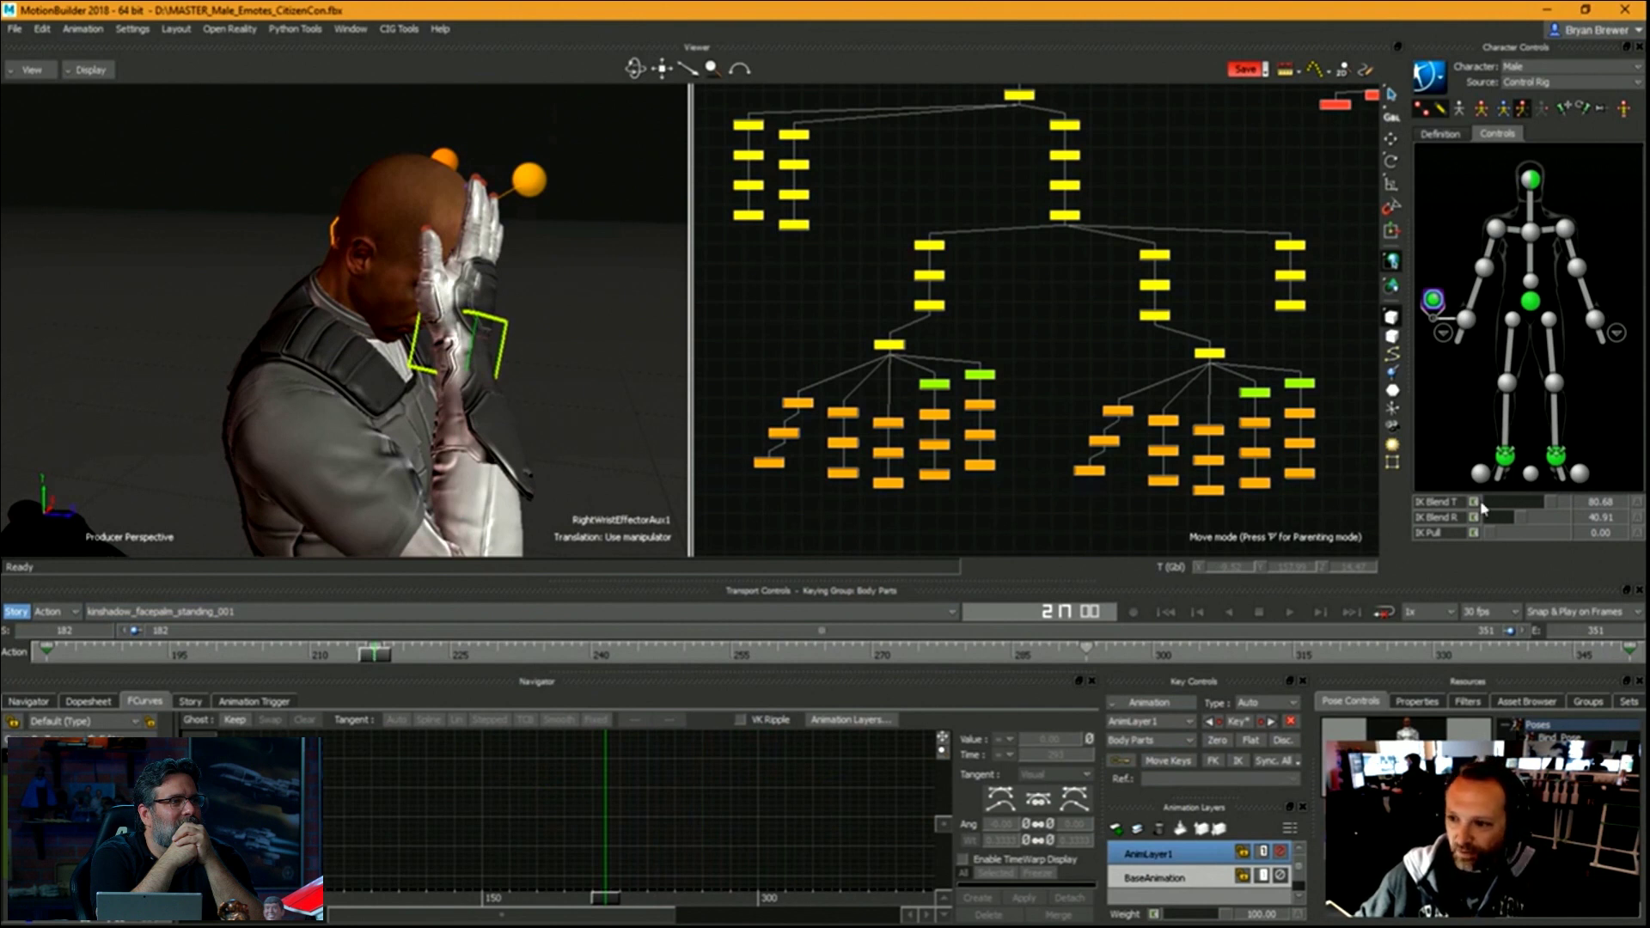
left_click(1081, 657)
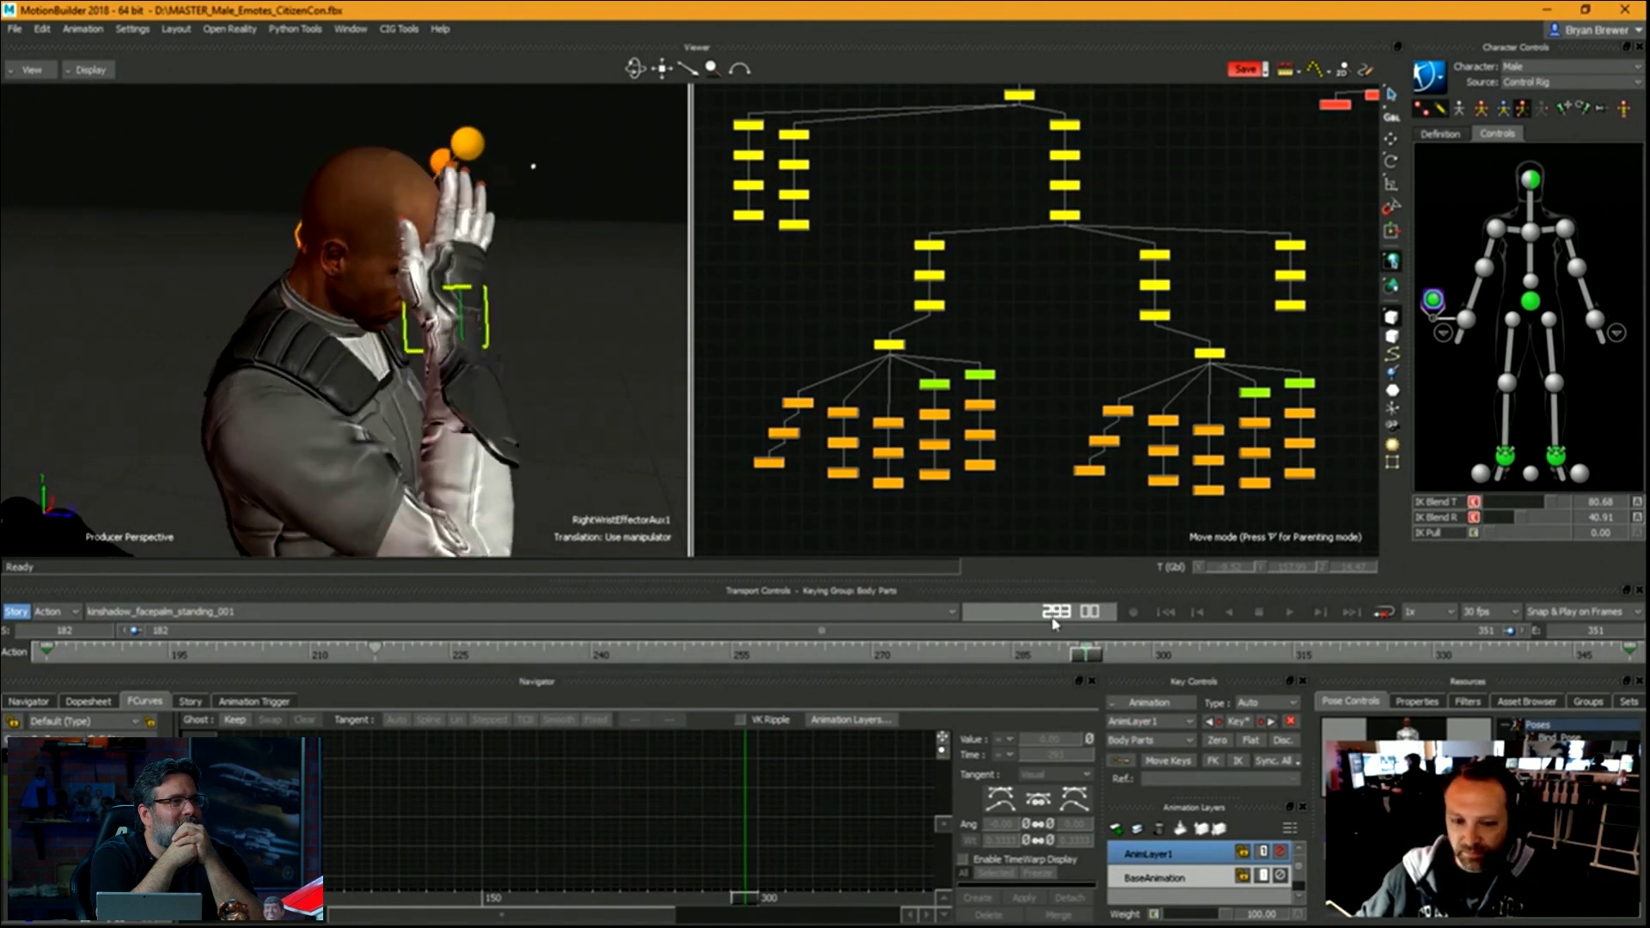
Set the auxiliary effector's IK Blend T and IK Blend R to 0 at frame 216 and key both.
left_click(374, 654)
left_click_drag(373, 658, 365, 659)
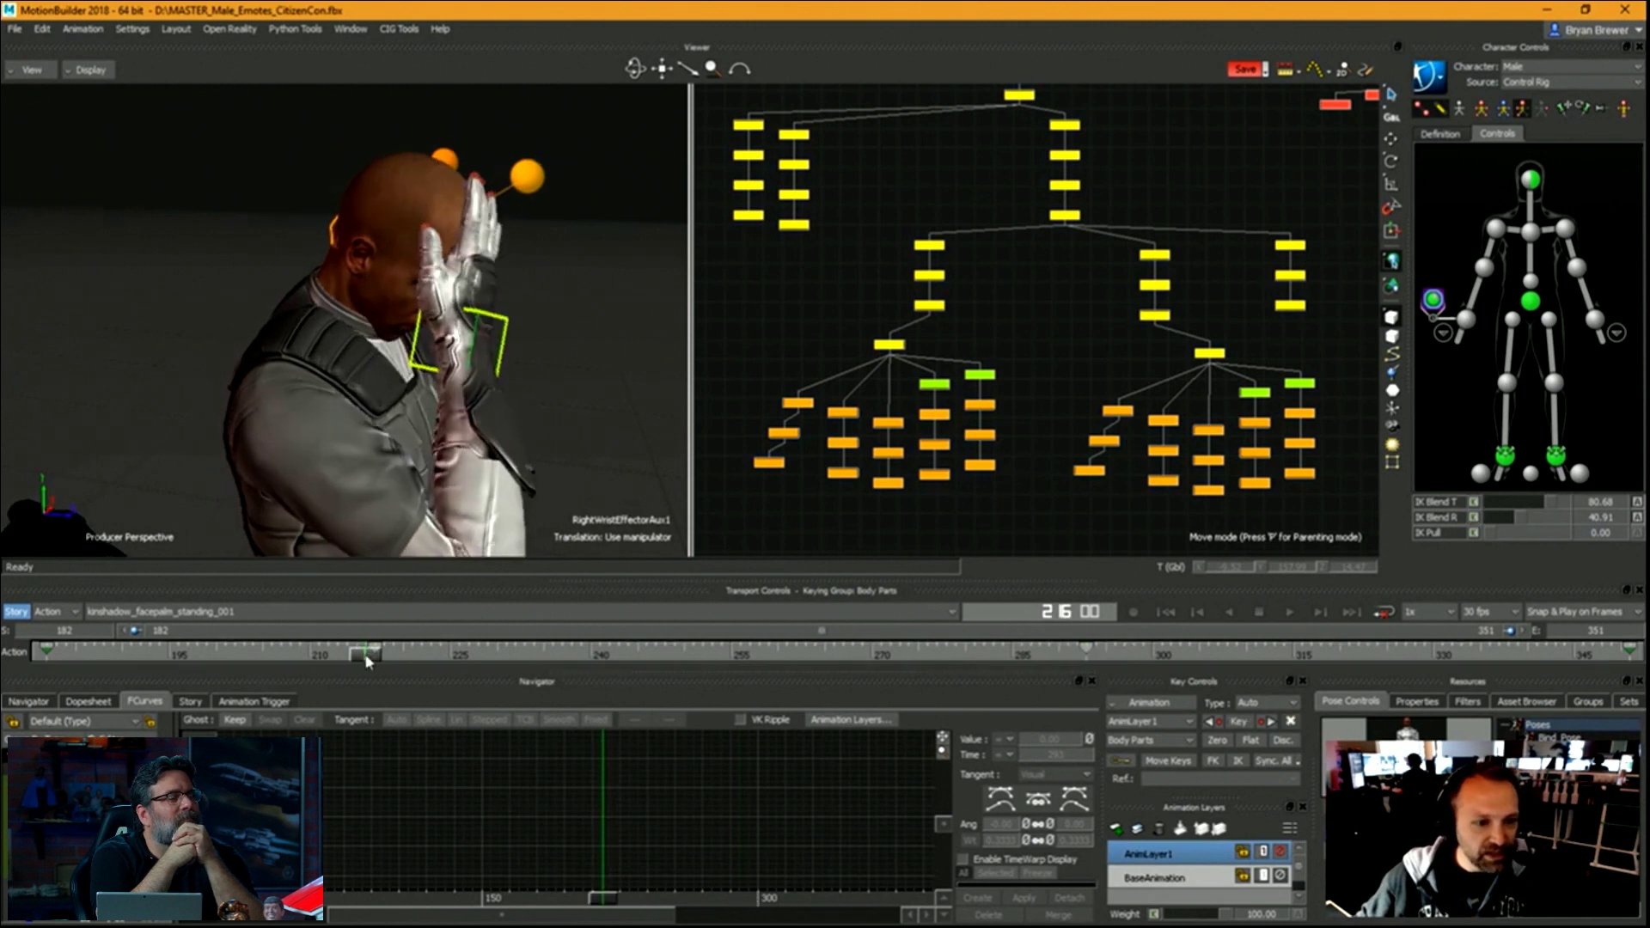
left_click_drag(1547, 503, 1474, 513)
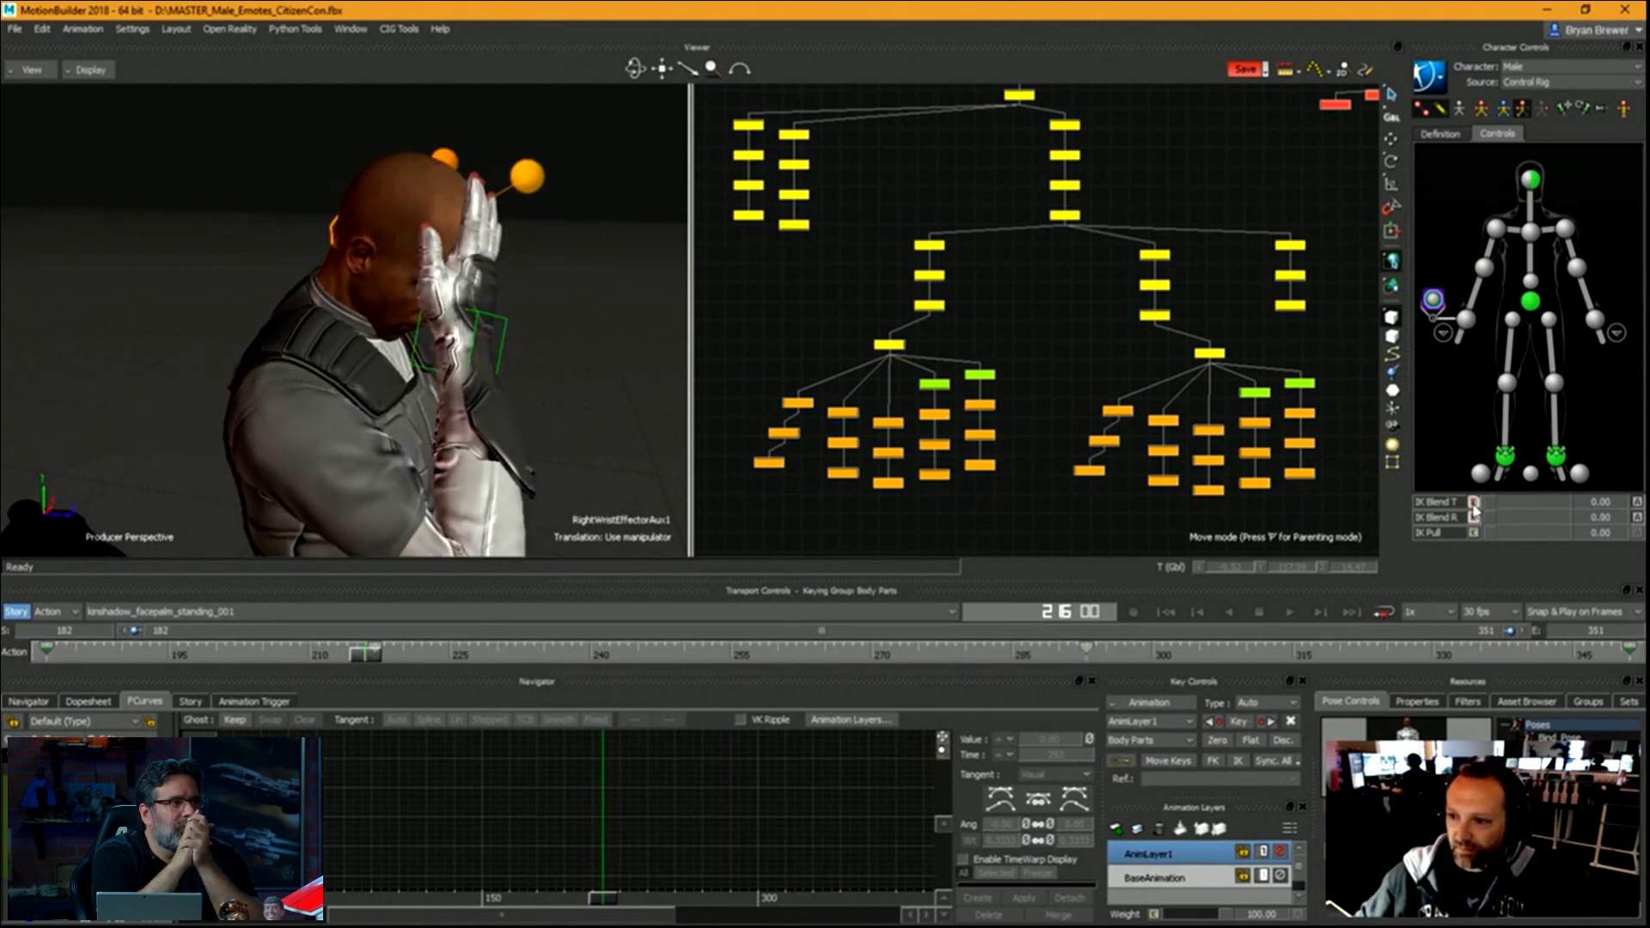
Key the auxiliary effector's IK Blend T and IK Blend R at 0 on frame 294, checking the hand just before it.
left_click_drag(378, 657, 1096, 673)
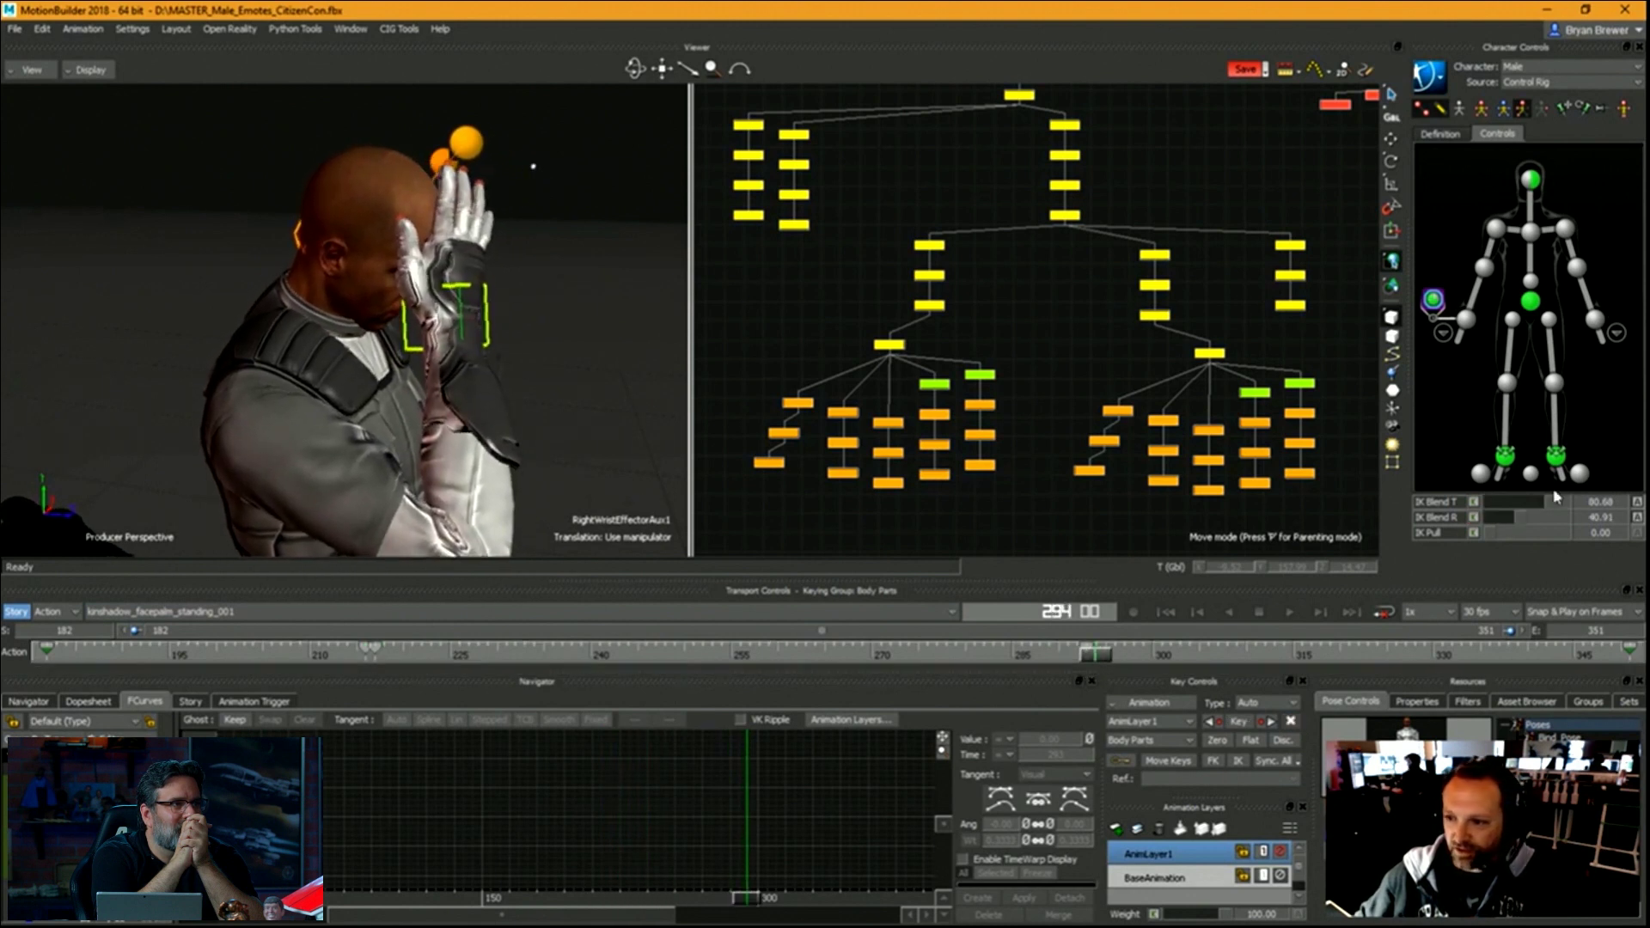
left_click_drag(1537, 502, 1463, 518)
left_click(1473, 501)
left_click(1472, 518)
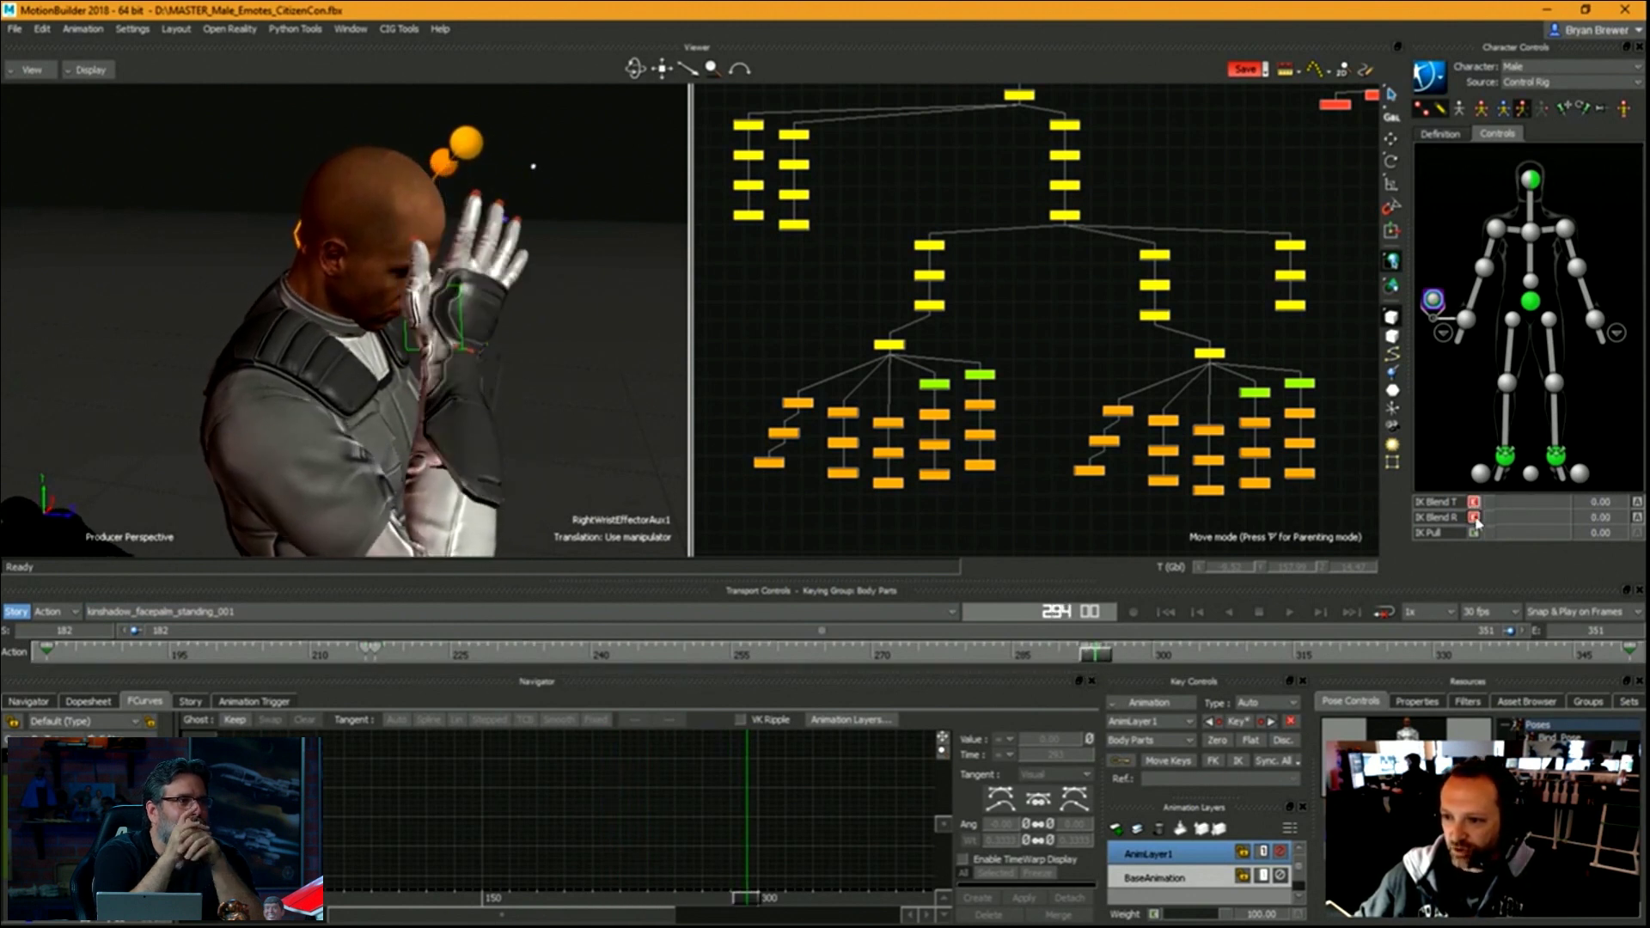
left_click_drag(1095, 654, 1077, 656)
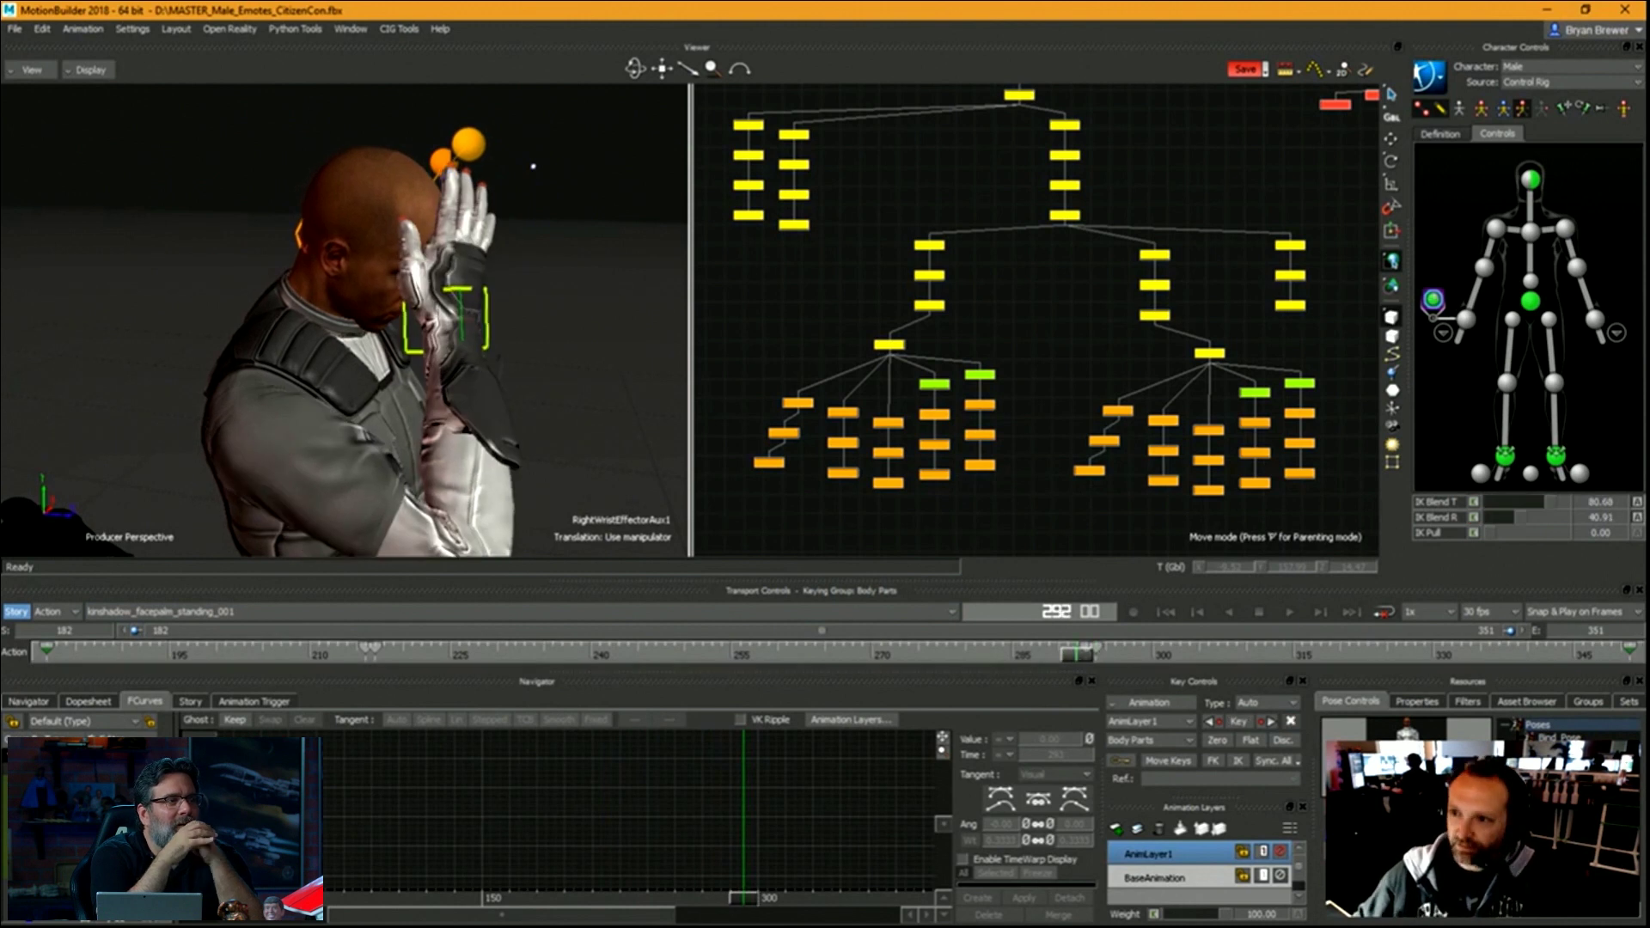
Key the right wrist effector on the animation layer at frame 293.
left_click(1465, 321)
key("k")
key("ctrl+z")
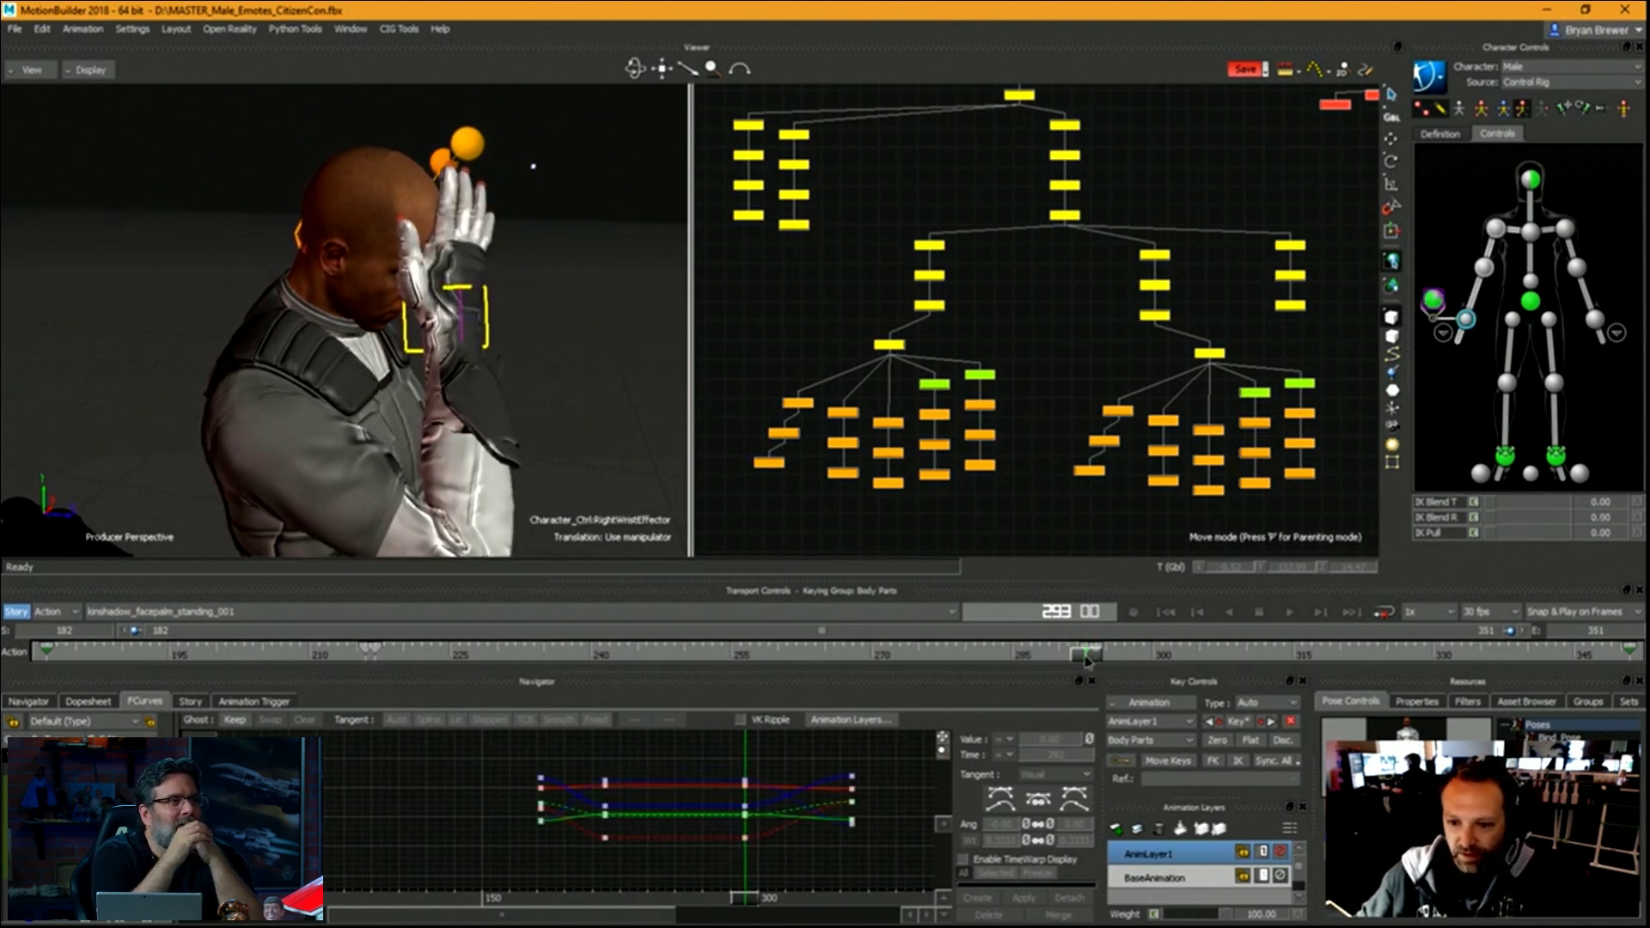
key("ctrl+z")
Move the right wrist effector's last layer key to frame 318, where the arm is lowered.
left_click_drag(1083, 661, 1320, 688)
right_click_drag(619, 486, 467, 409, "alt")
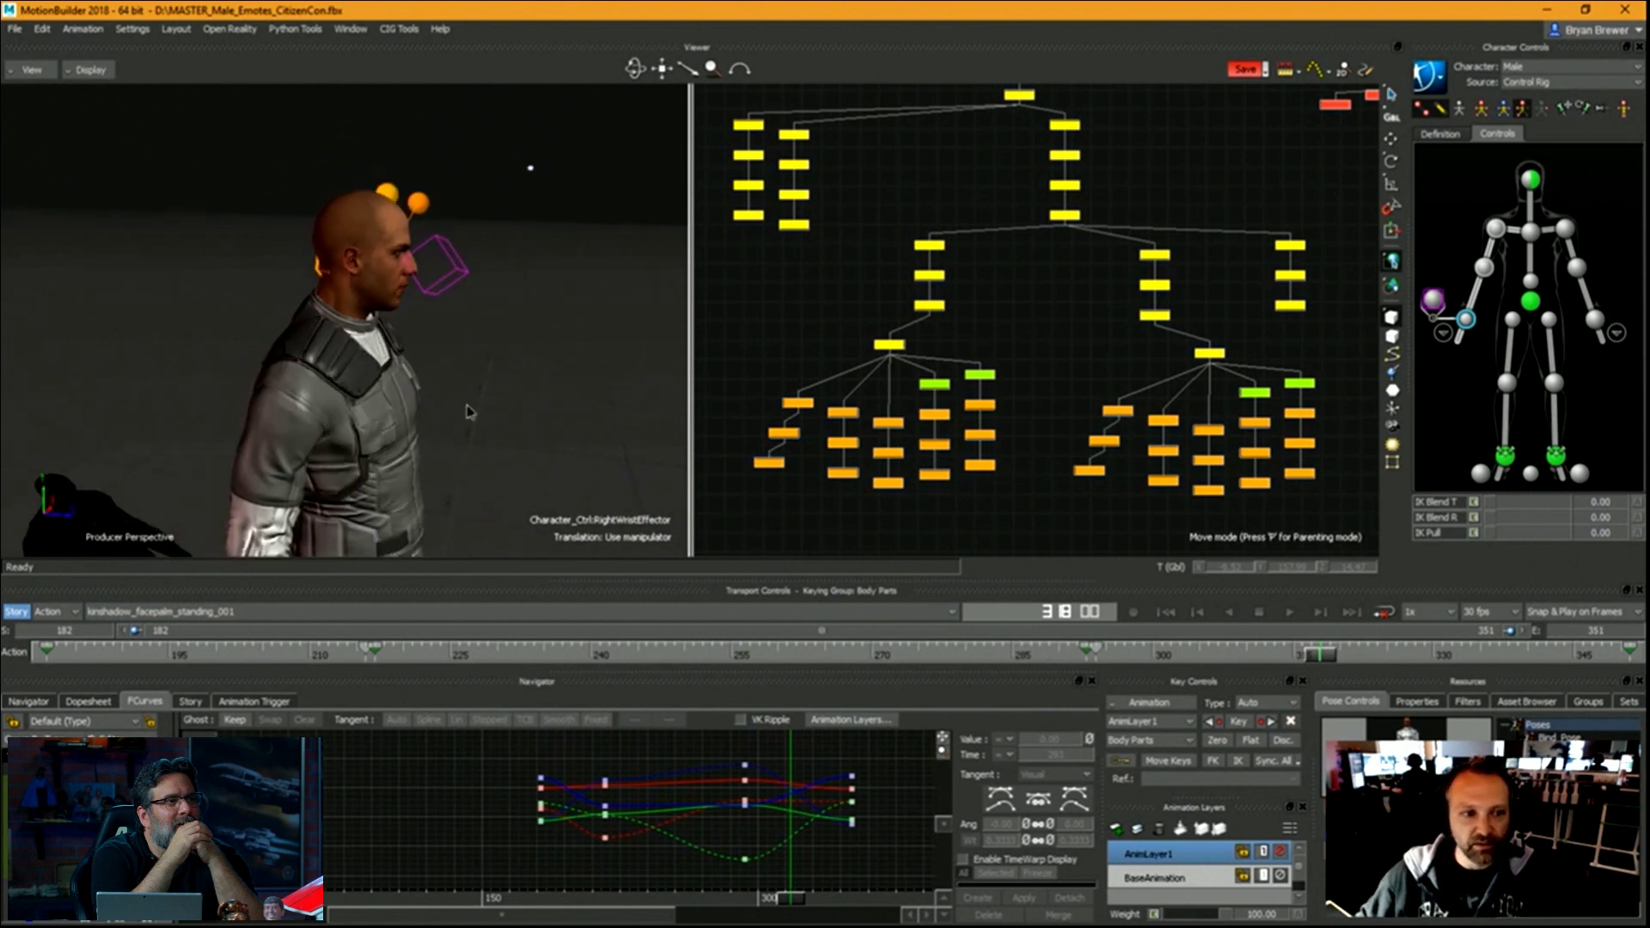
middle_click_drag(467, 409, 541, 310, "alt")
left_click_drag(1624, 652, 1325, 651)
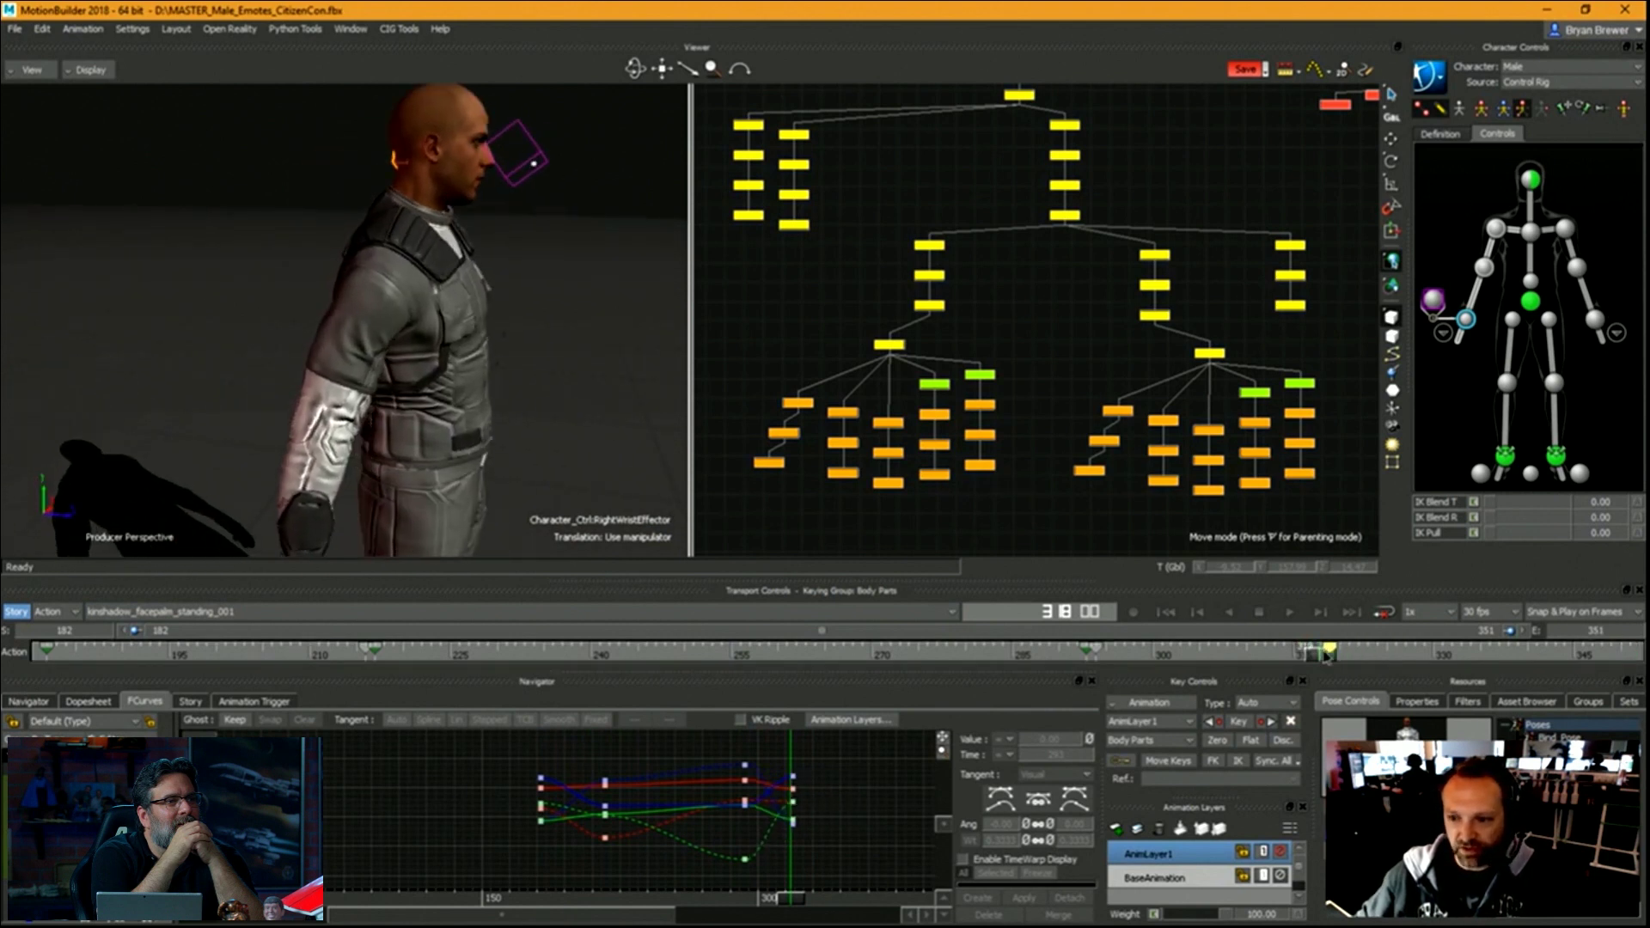
Play the facepalm take from several angles to examine the hand's contact with the face and its return to rest.
left_click_drag(415, 410, 523, 427, "alt")
middle_click_drag(523, 427, 455, 424, "alt")
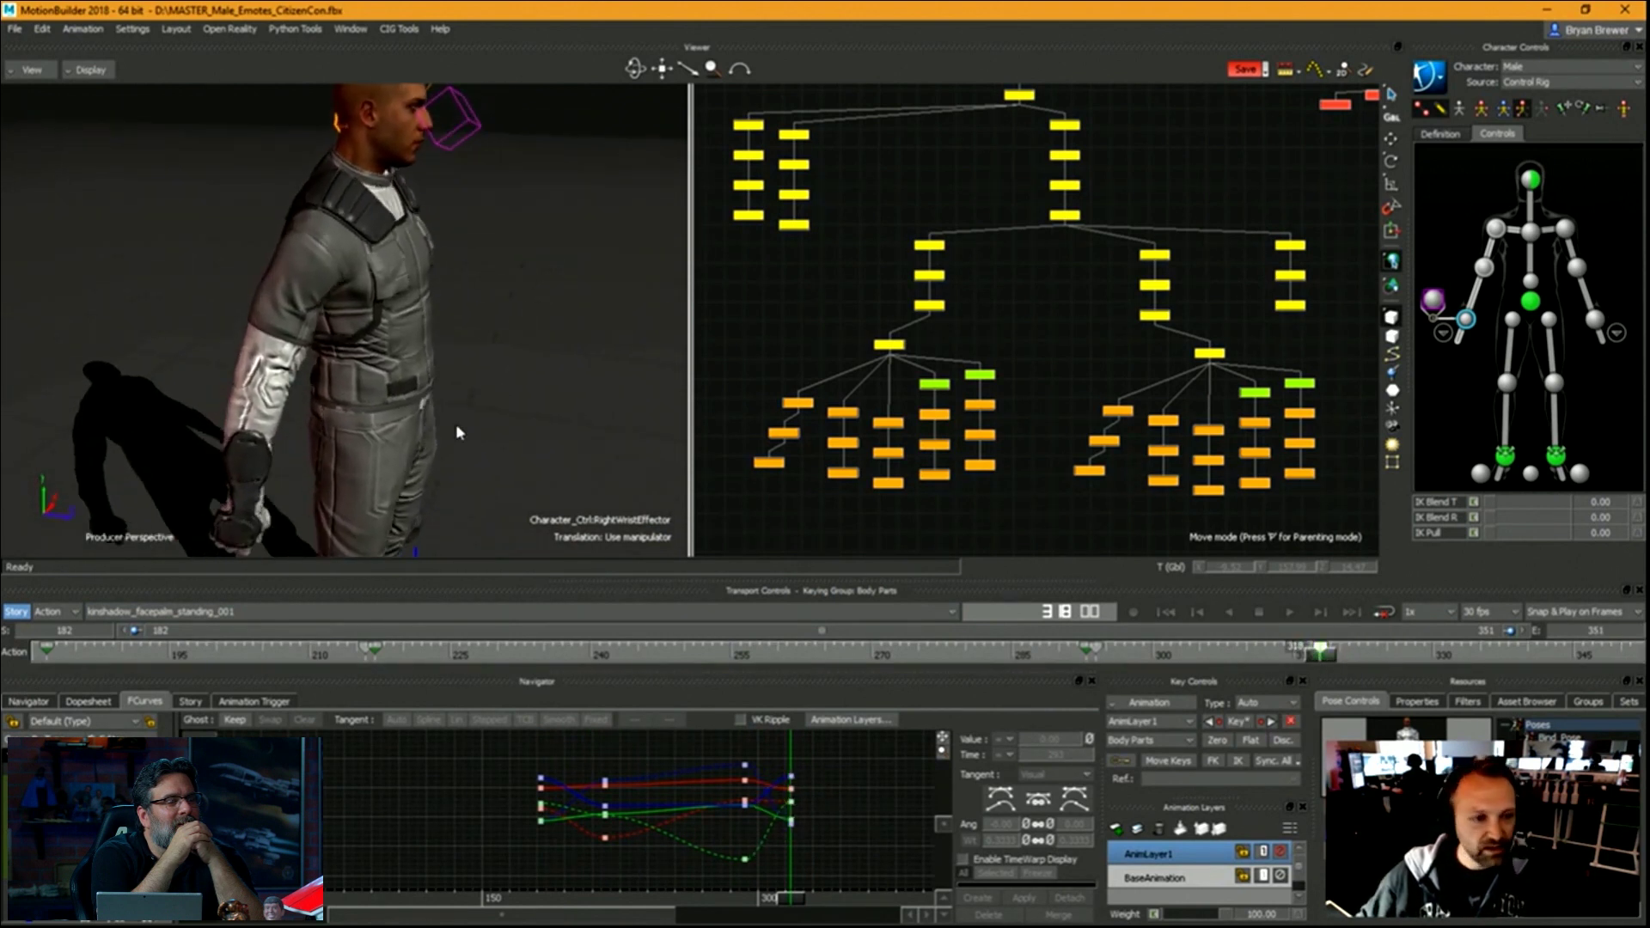
right_click_drag(456, 425, 411, 416, "alt")
left_click_drag(411, 416, 447, 426, "alt")
key("ctrl+space")
key("ctrl+space")
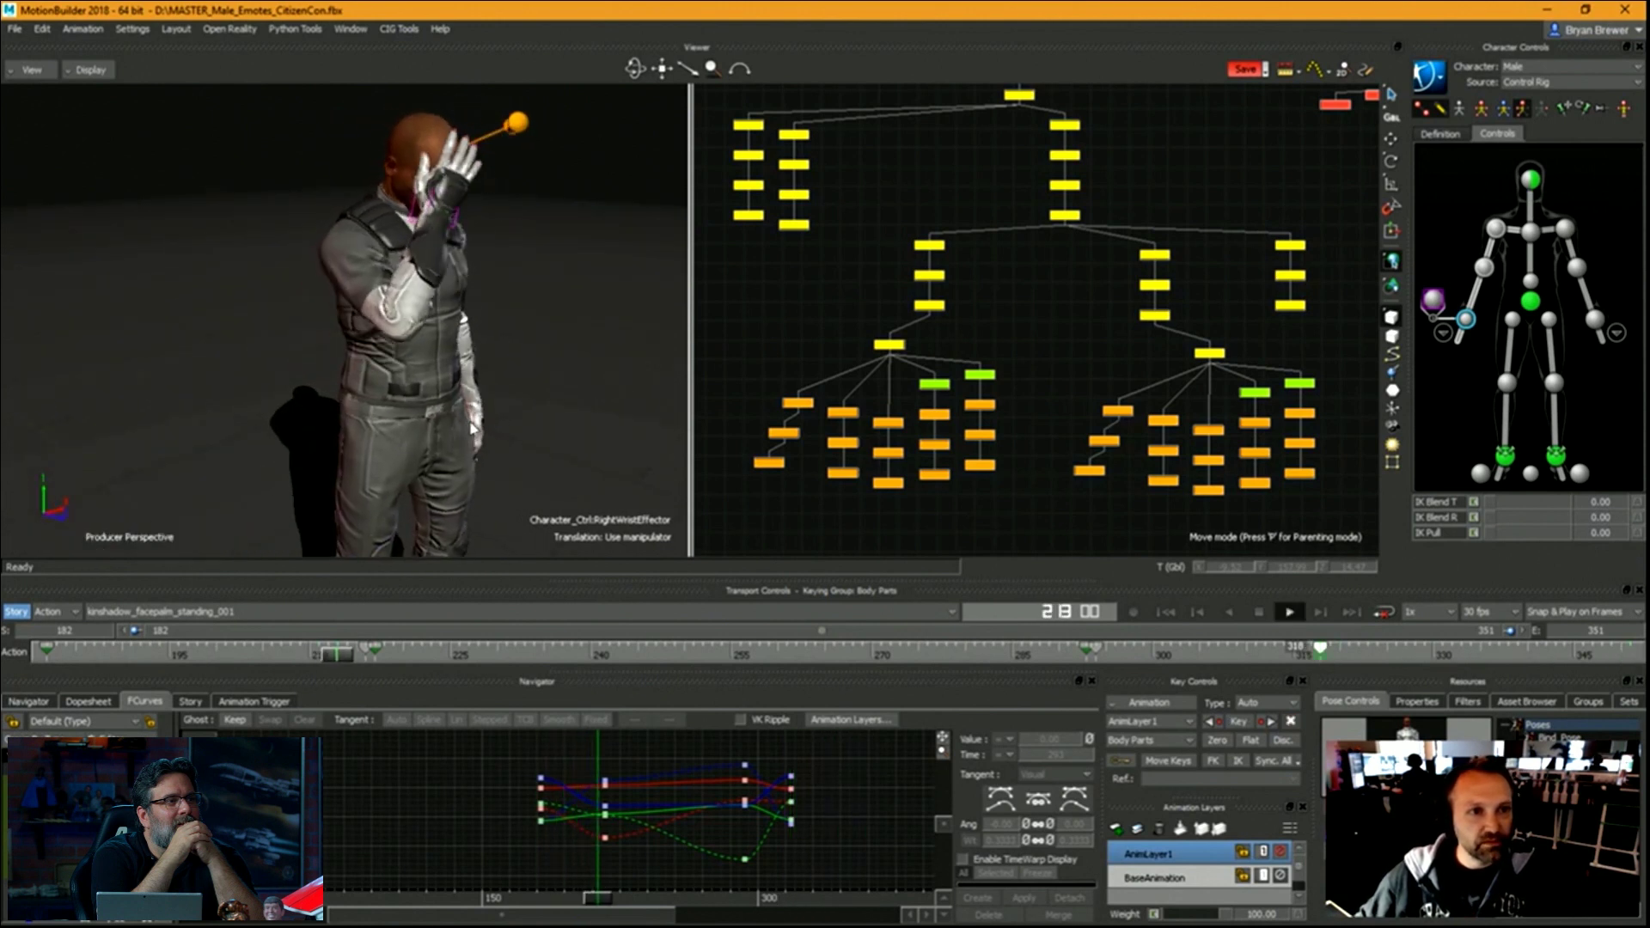
right_click_drag(514, 388, 612, 398, "alt")
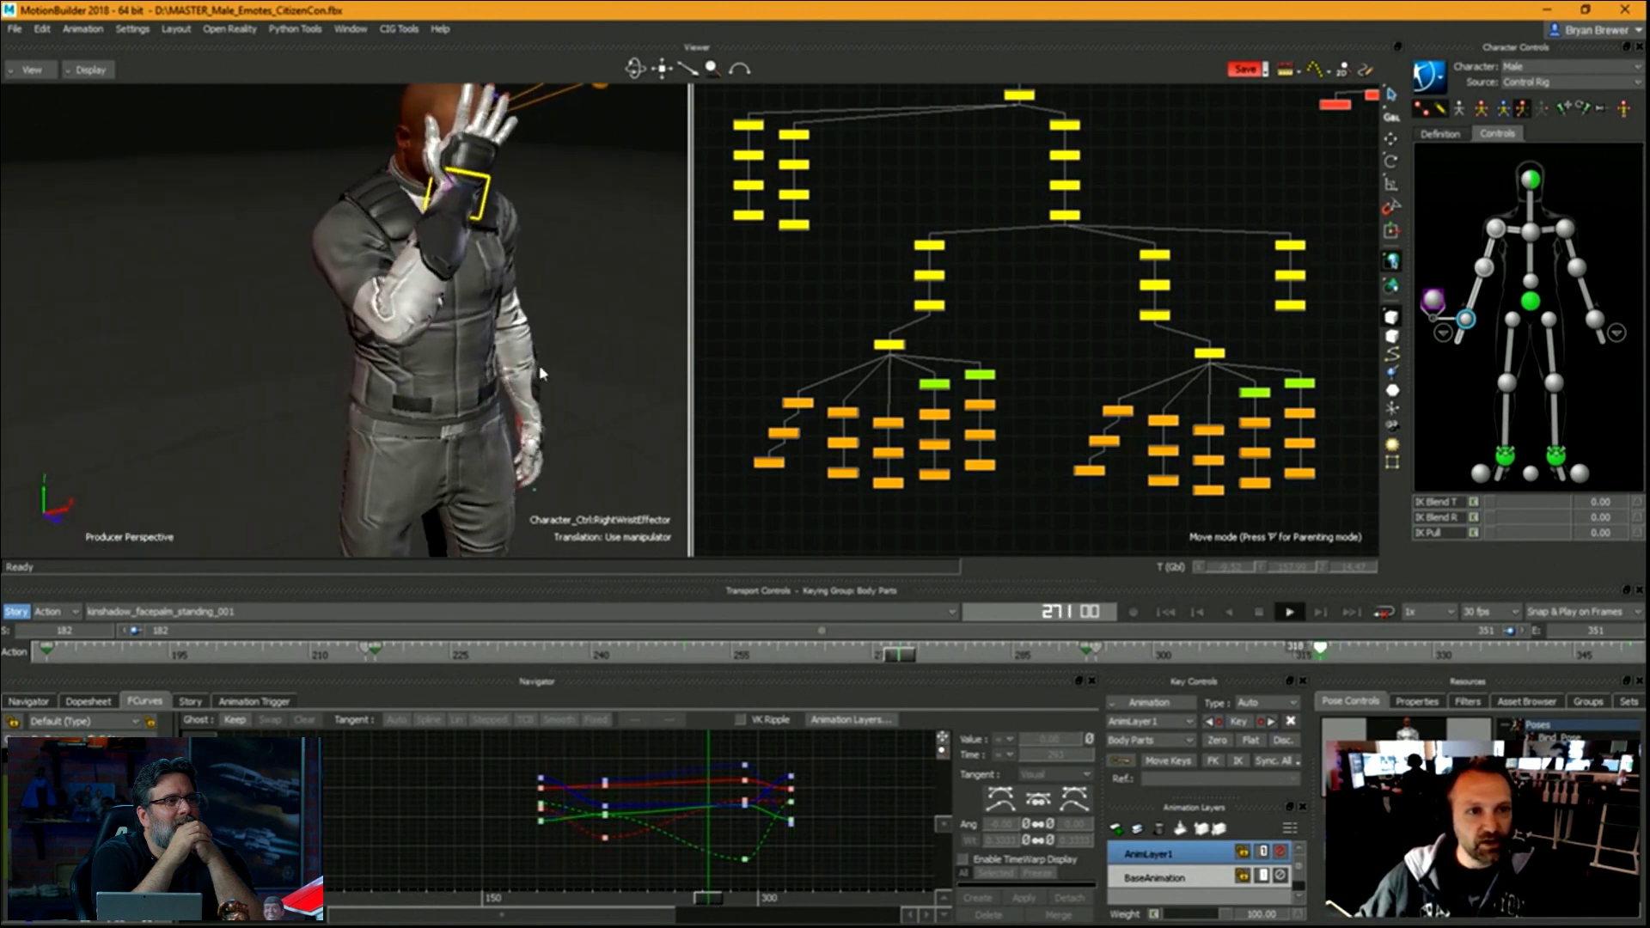
left_click_drag(539, 364, 582, 416, "alt")
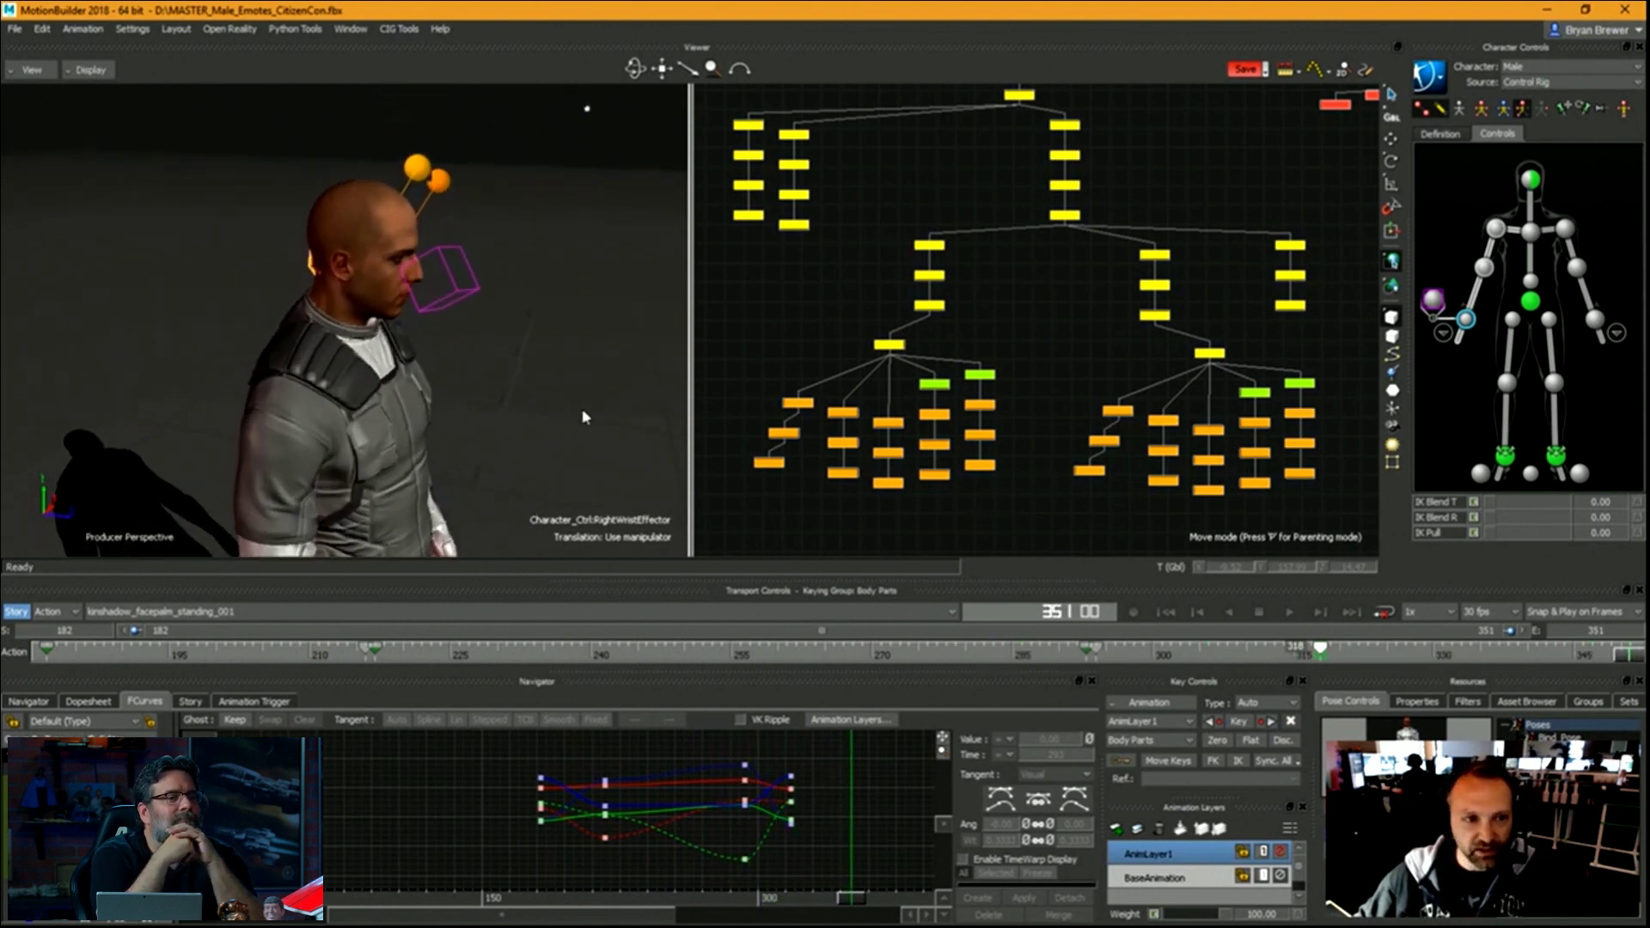
key("ctrl+space")
left_click_drag(504, 343, 550, 368, "alt")
key("space")
Select all of the head effector's keys on the BaseAnimation layer.
left_click(1533, 181)
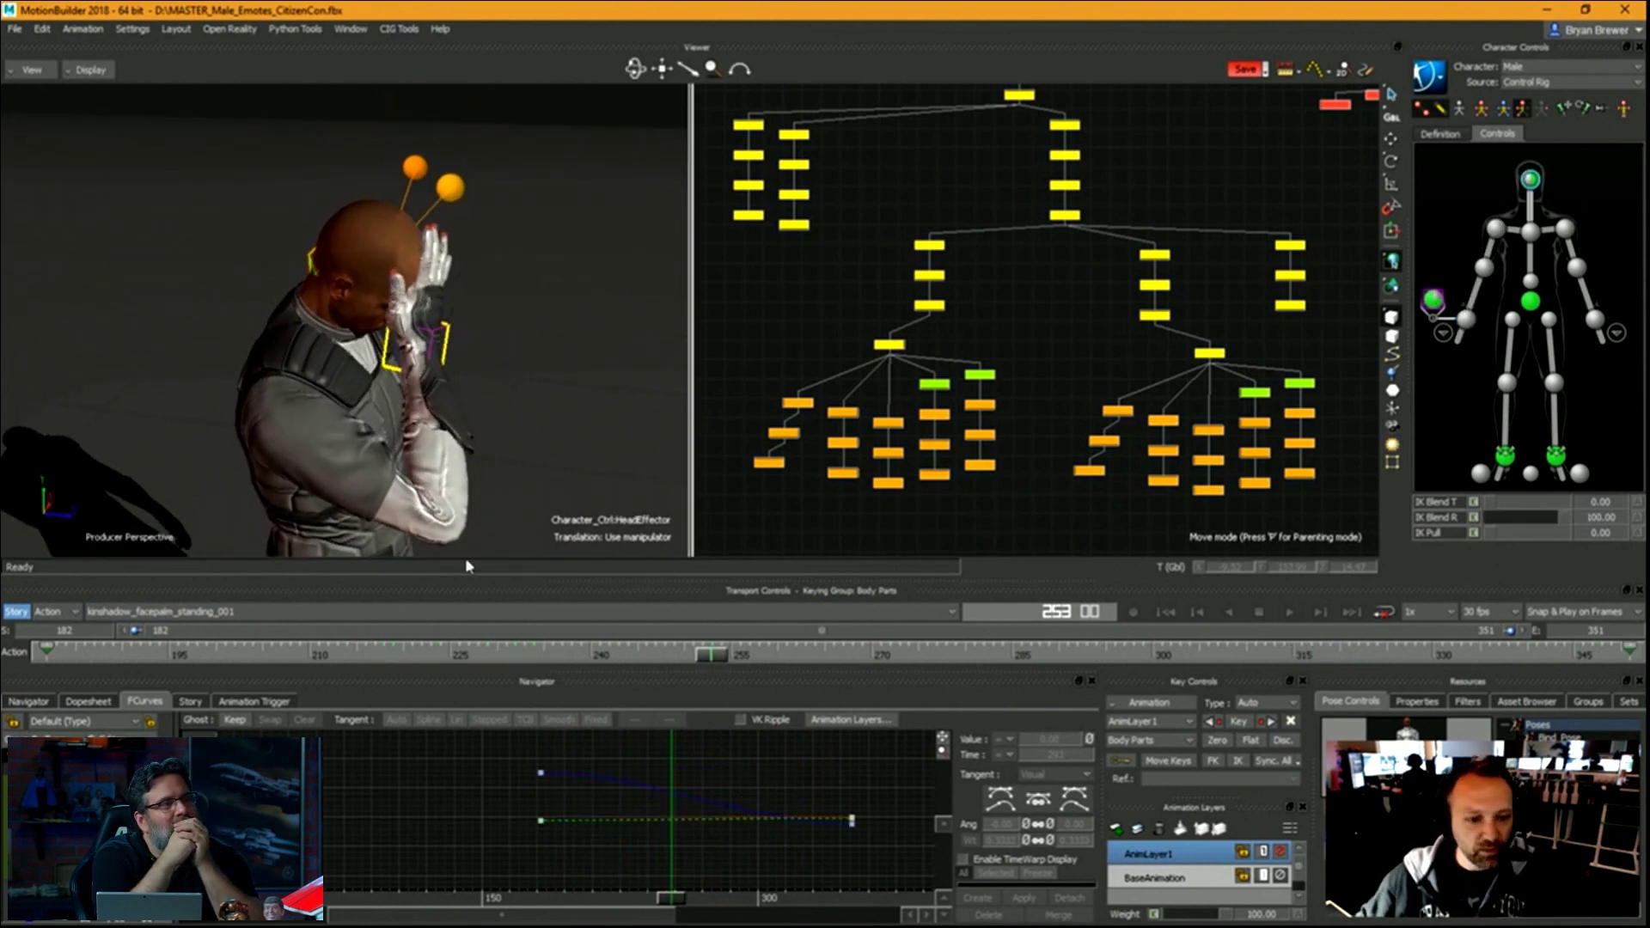
key("a")
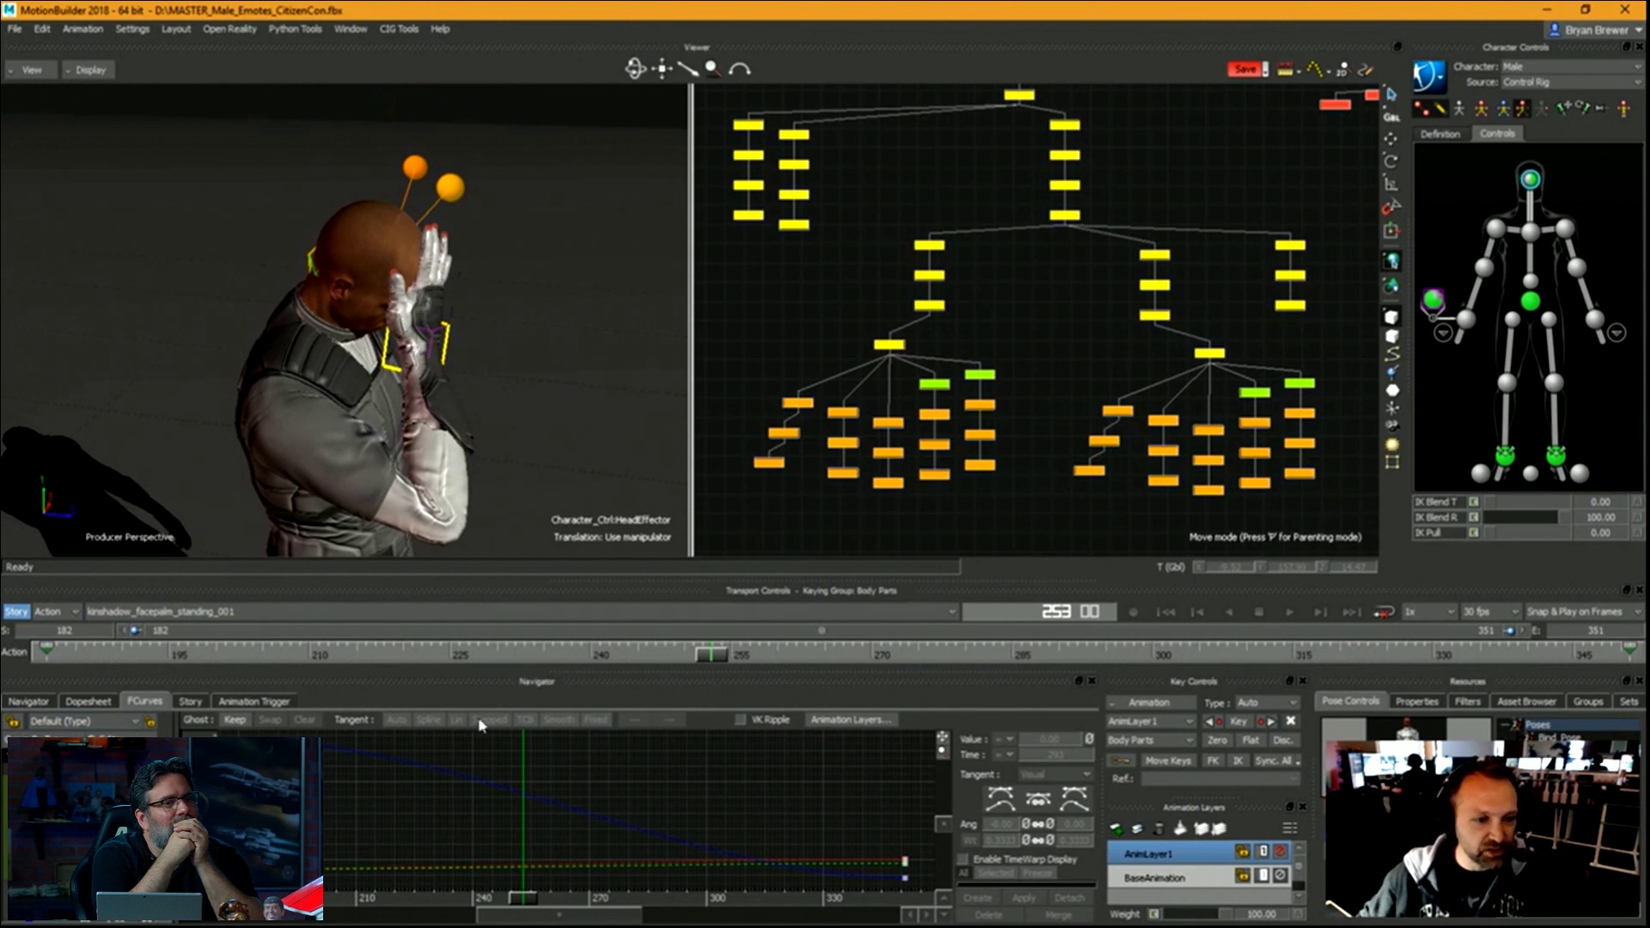
left_click(1203, 879)
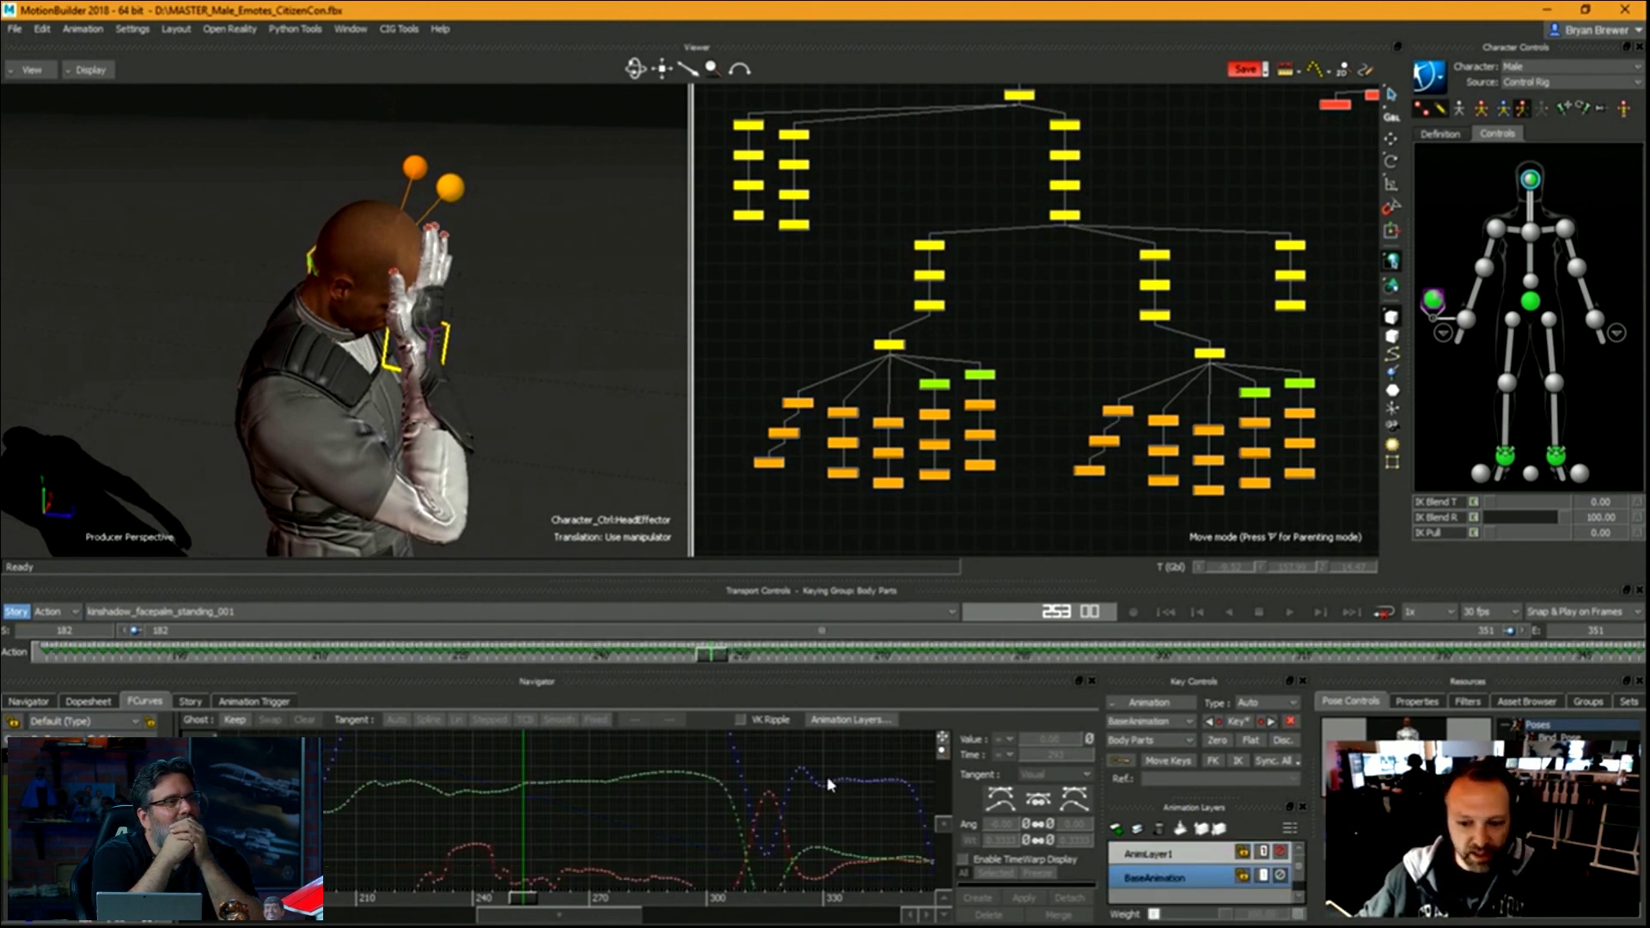
scroll(482, 800, "down", 4)
scroll(481, 801, "up", 1)
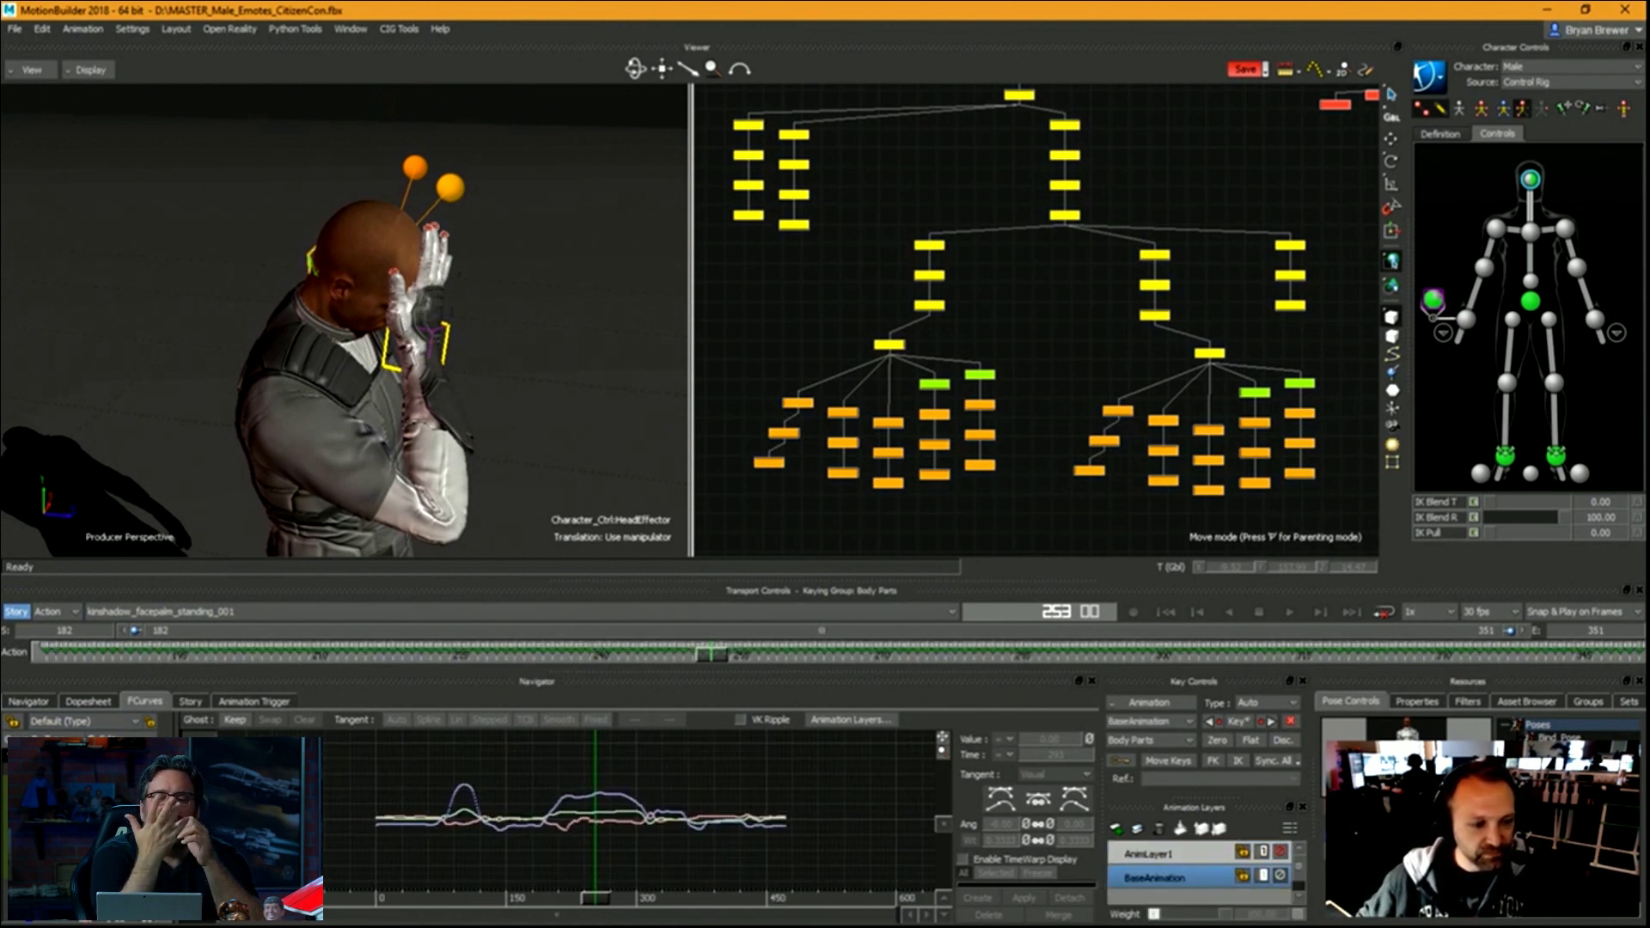
left_click_drag(342, 769, 797, 871)
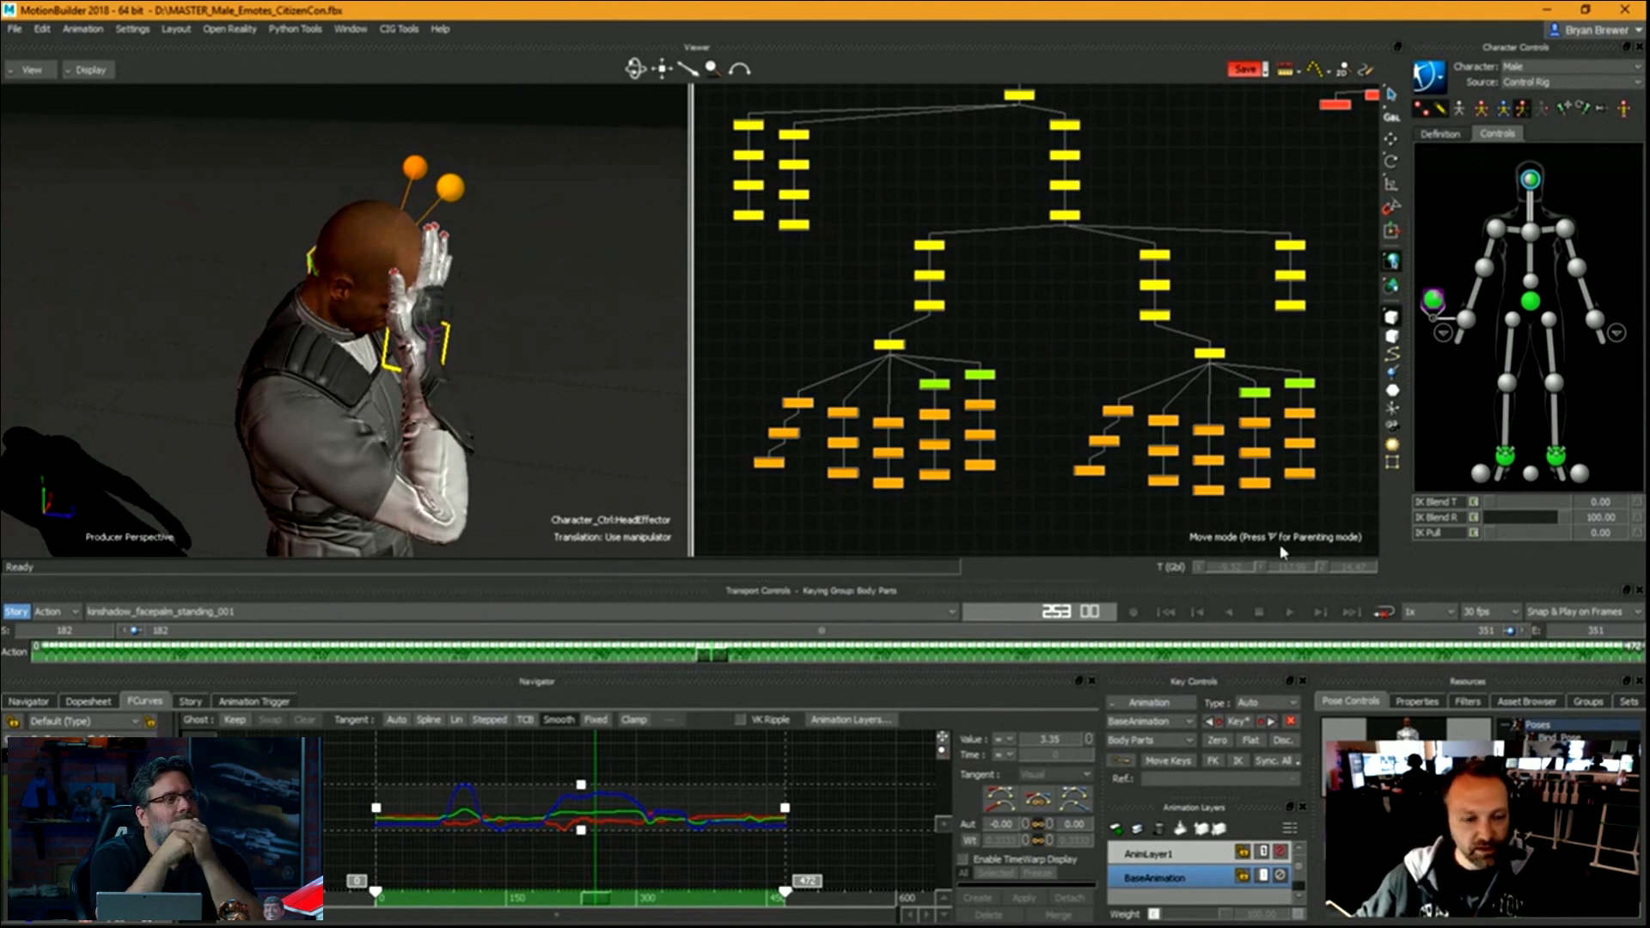
left_click_drag(602, 447, 415, 373, "ctrl+shift")
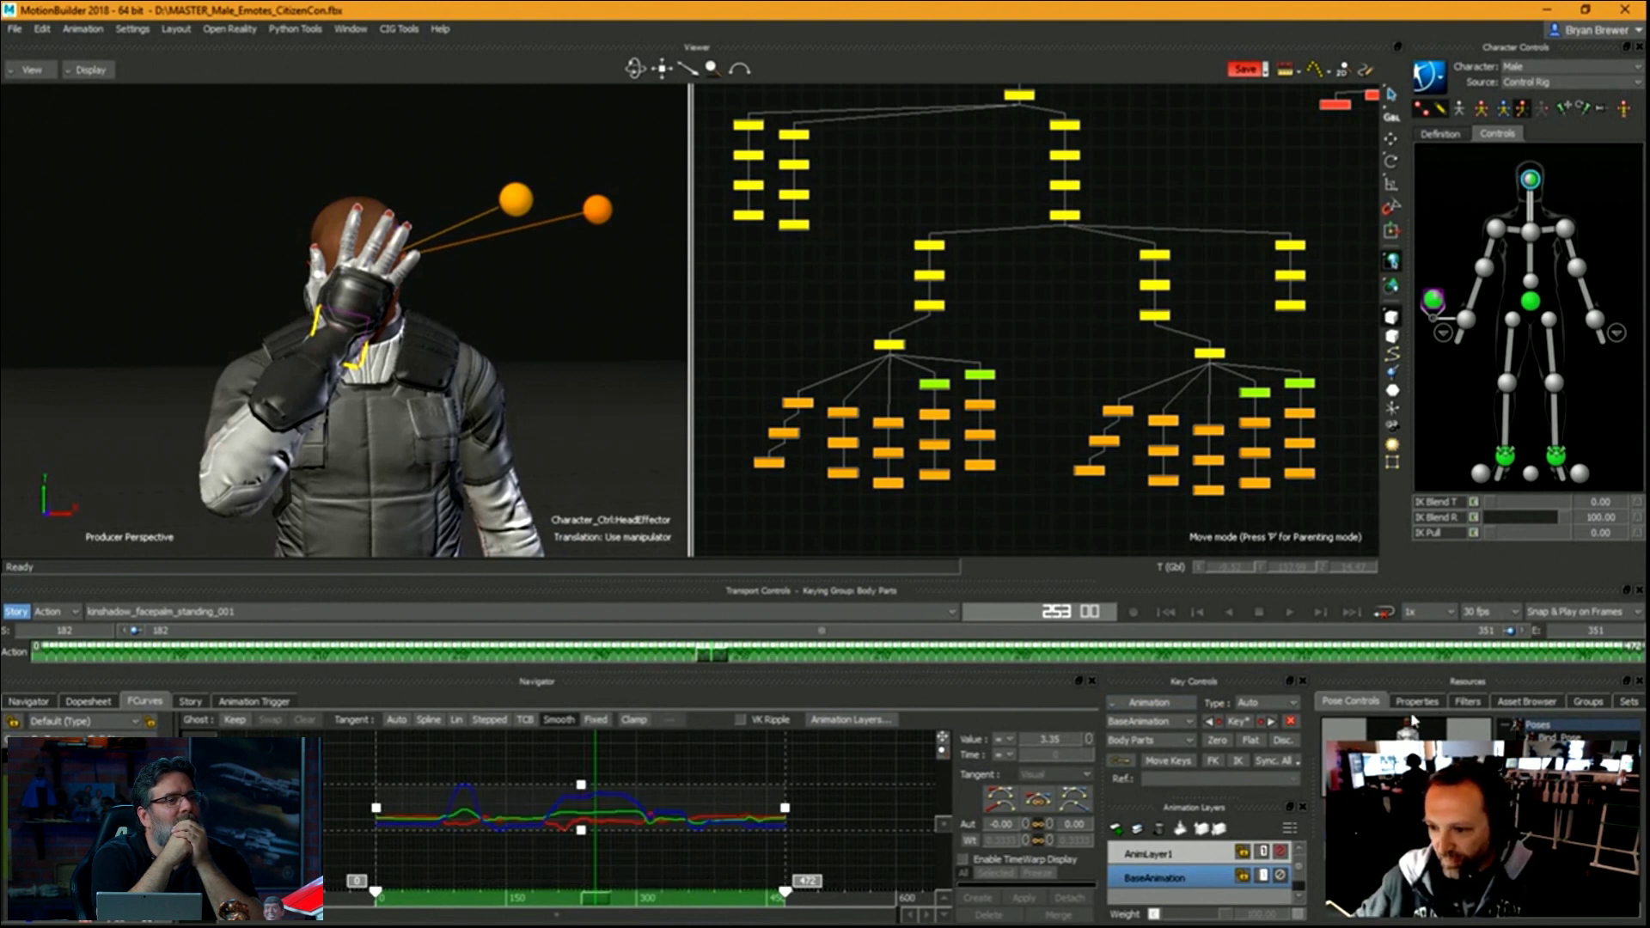
Open the animation filters for the head effector's selected properties and examine its base-layer curves.
left_click(1471, 703)
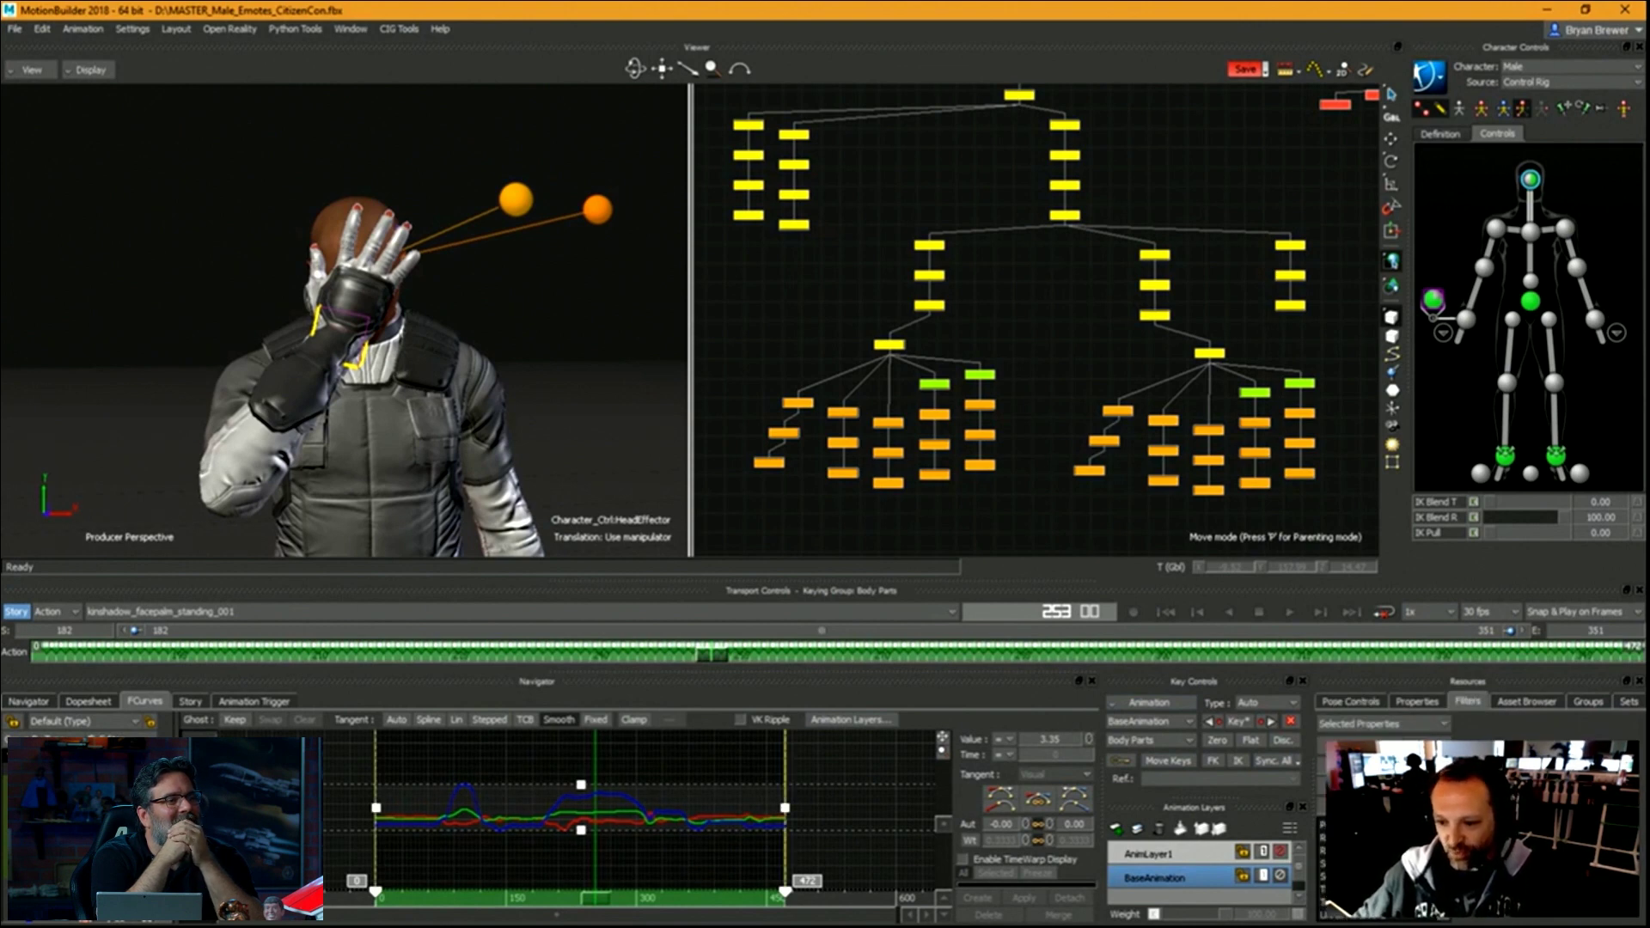
left_click(744, 807)
left_click_drag(745, 807, 668, 801, "ctrl")
left_click_drag(668, 801, 729, 810, "shift")
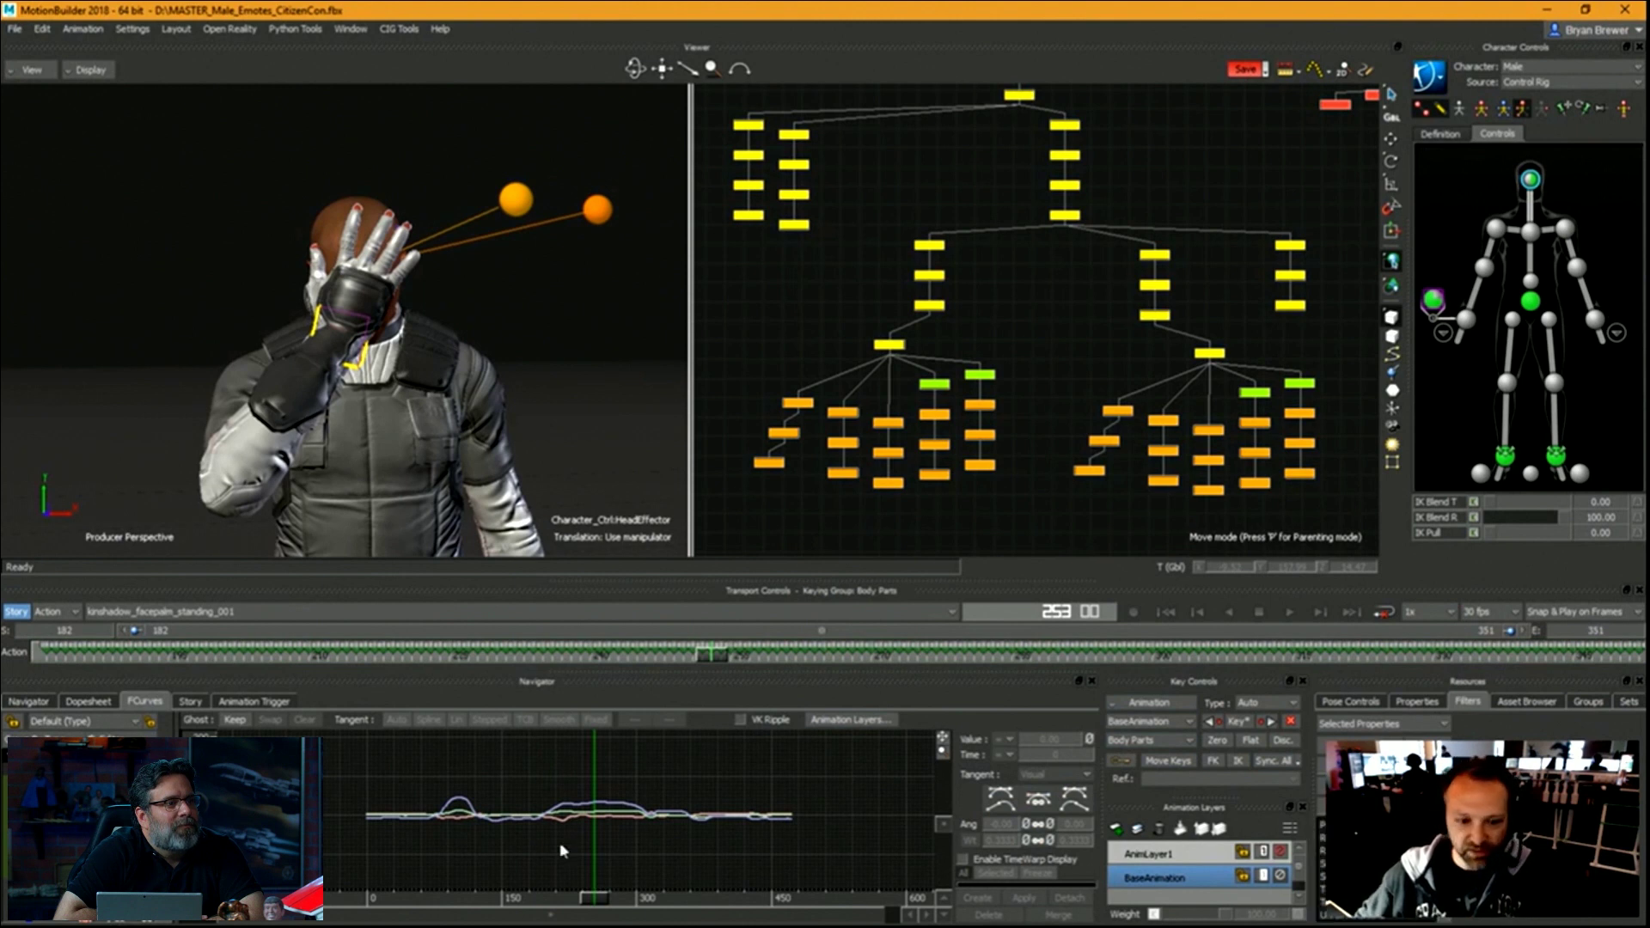
Play the facepalm from the side with only the models displayed, stopping at frame 300 to examine the hand leaving the face.
mouse_move(594, 897)
left_mouse_down()
mouse_move(552, 893)
mouse_move(572, 877)
left_mouse_up()
left_click(1433, 298)
left_click_drag(397, 392, 621, 462, "ctrl+shift")
key("ctrl+space")
key("ctrl+a")
key("ctrl+space")
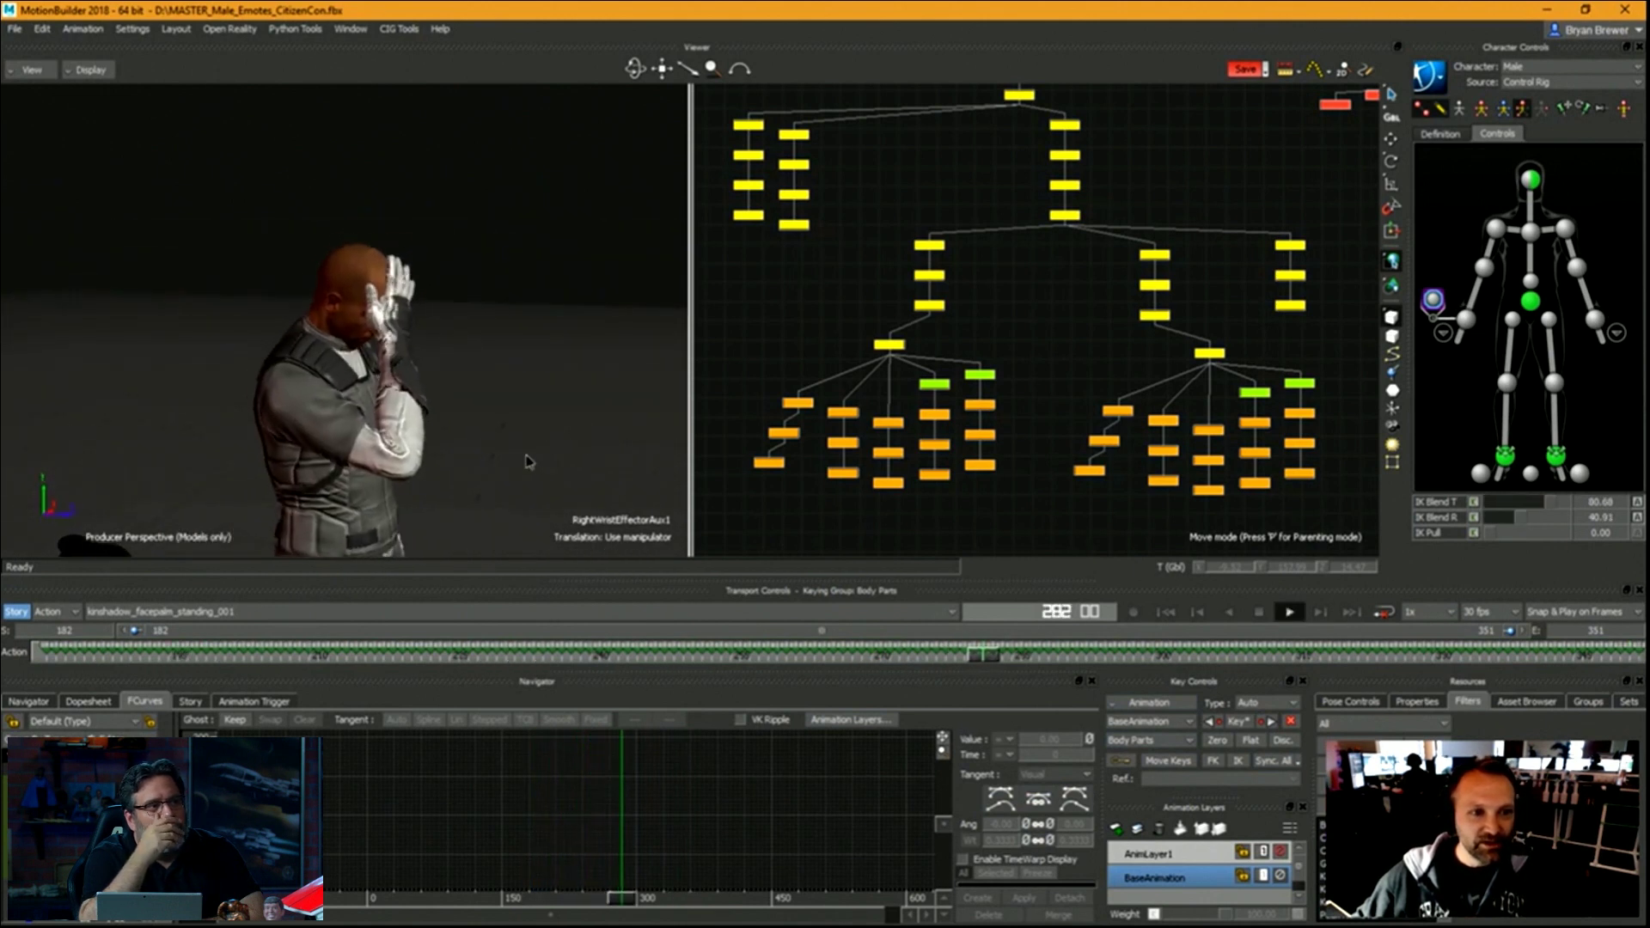
key("space")
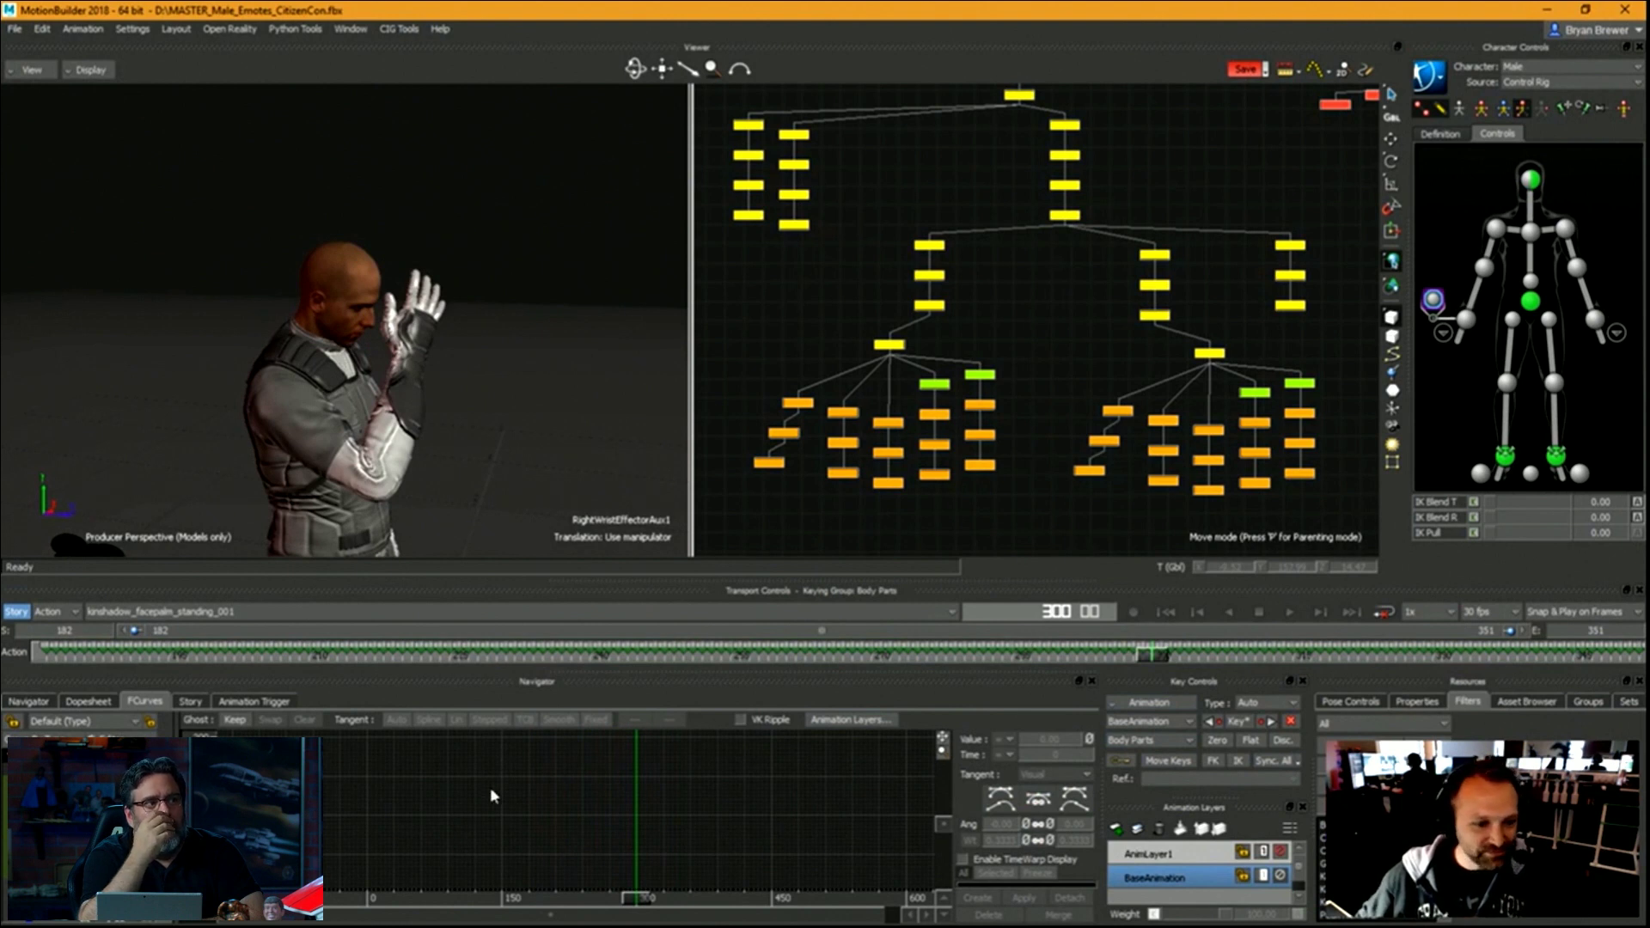
Select the right hand's finger joints and key them on AnimLayer1 at frame 217, ready to rotate.
left_click(1148, 853)
left_click_drag(416, 368, 673, 397, "alt")
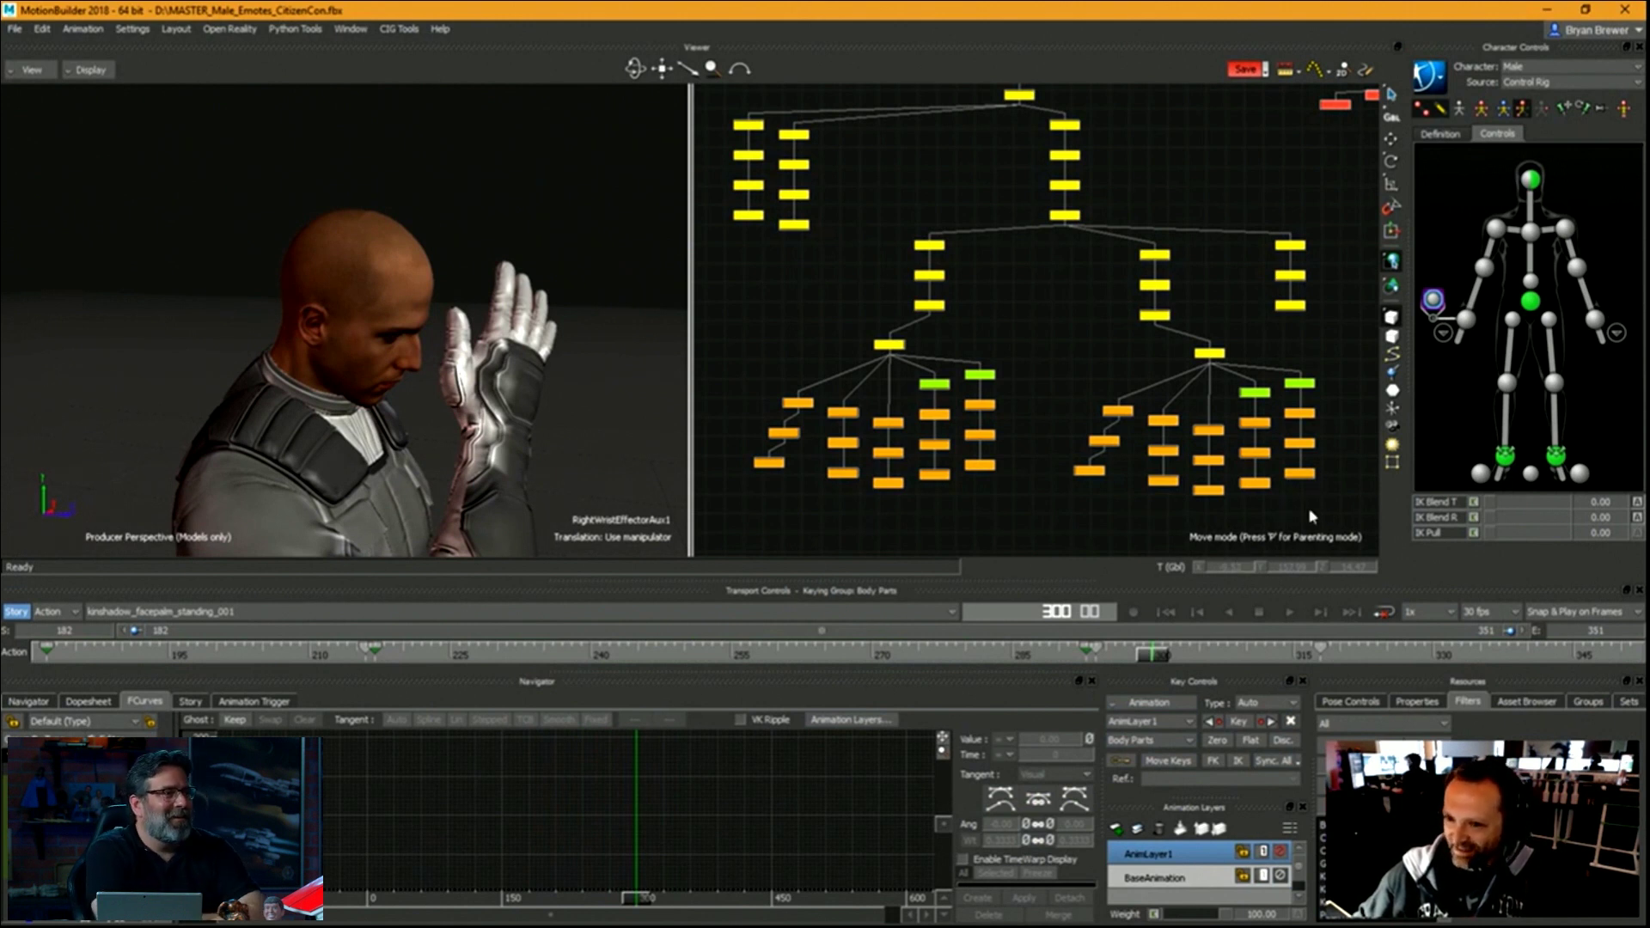
left_click_drag(1326, 504, 1139, 411)
key("r")
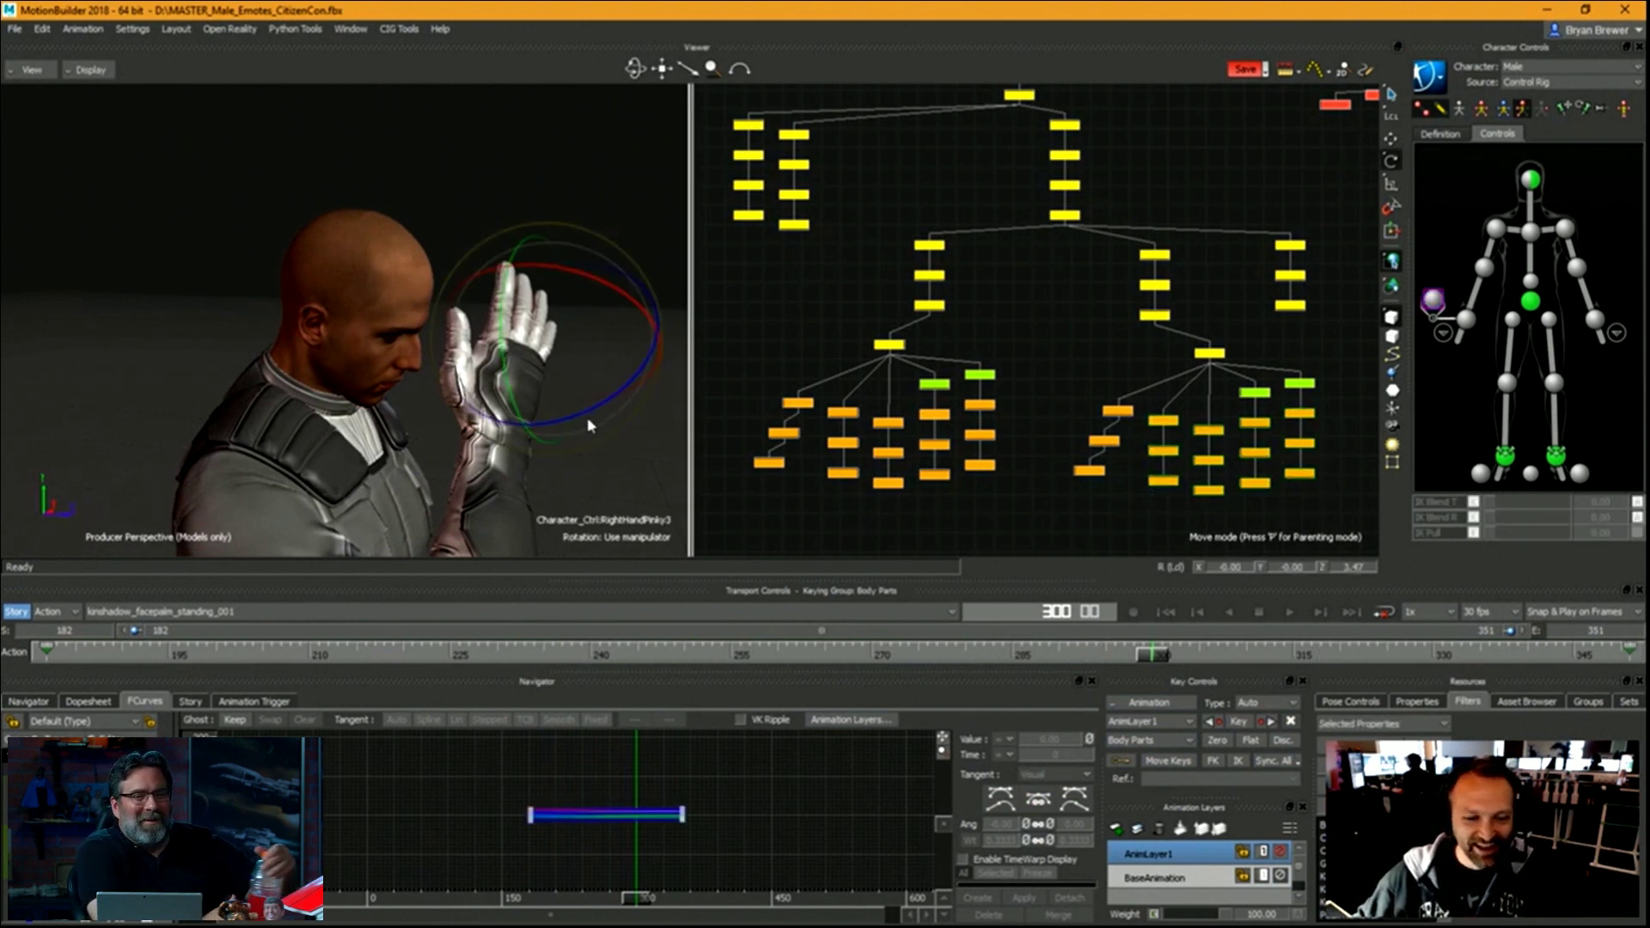
mouse_move(350, 656)
left_mouse_down()
mouse_move(291, 657)
mouse_move(450, 666)
left_mouse_up()
key("k")
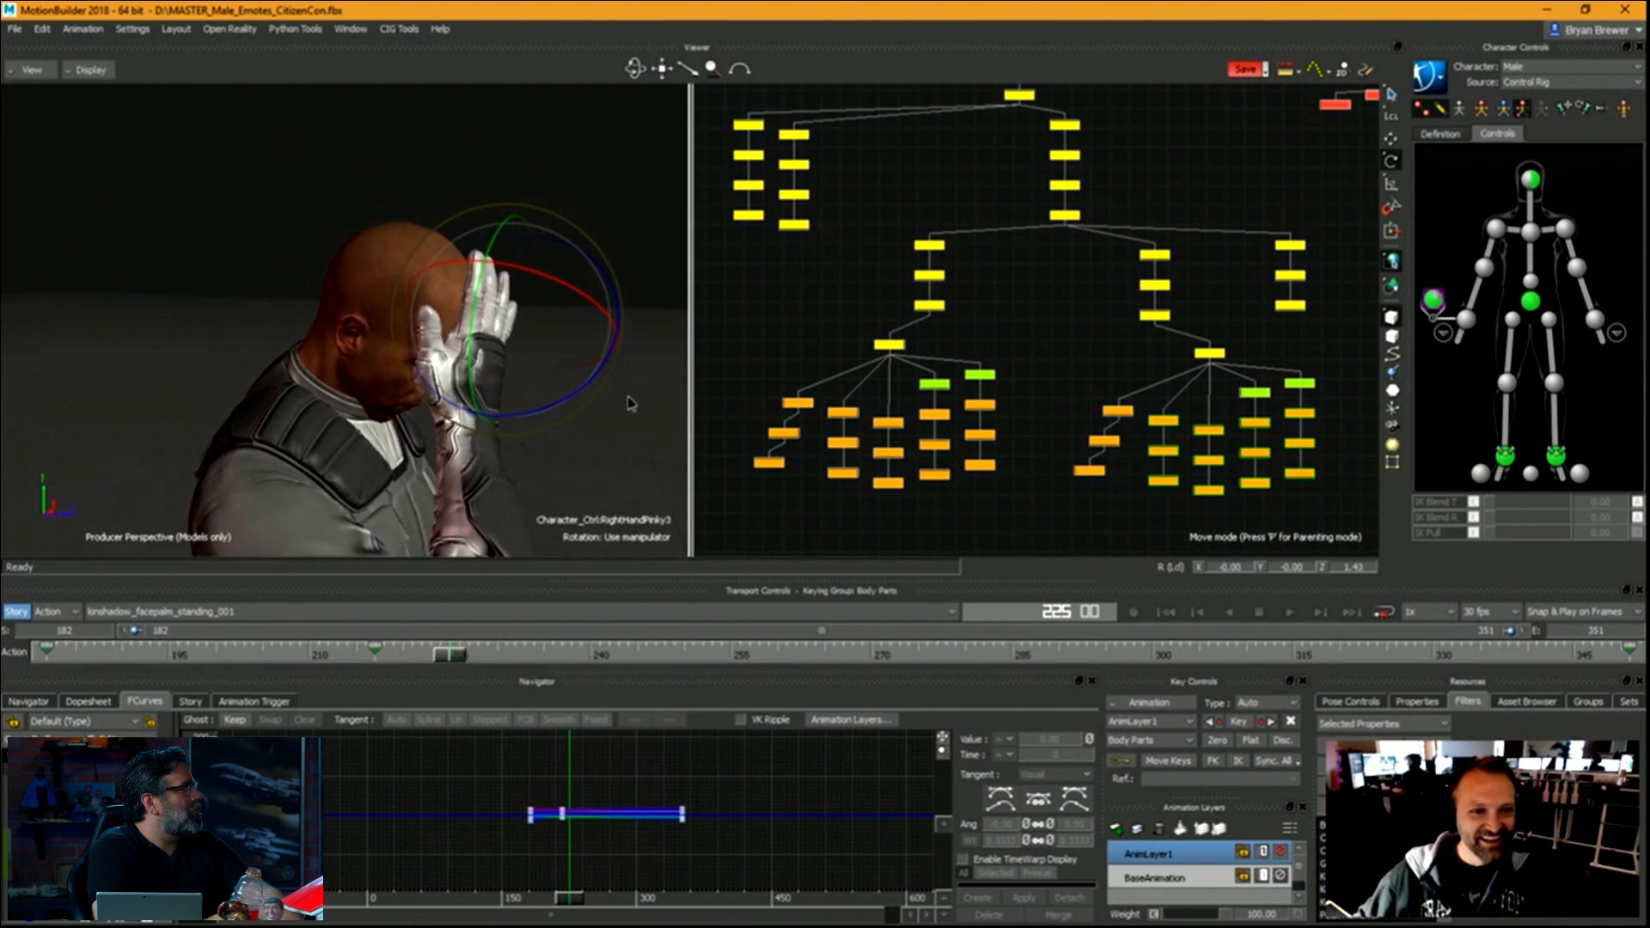
Rotate the right hand's fingertip joints and the little finger's joints toward the forehead at frame 225 on AnimLayer1.
left_click_drag(632, 404, 486, 423)
left_click_drag(493, 405, 405, 328, "ctrl+shift")
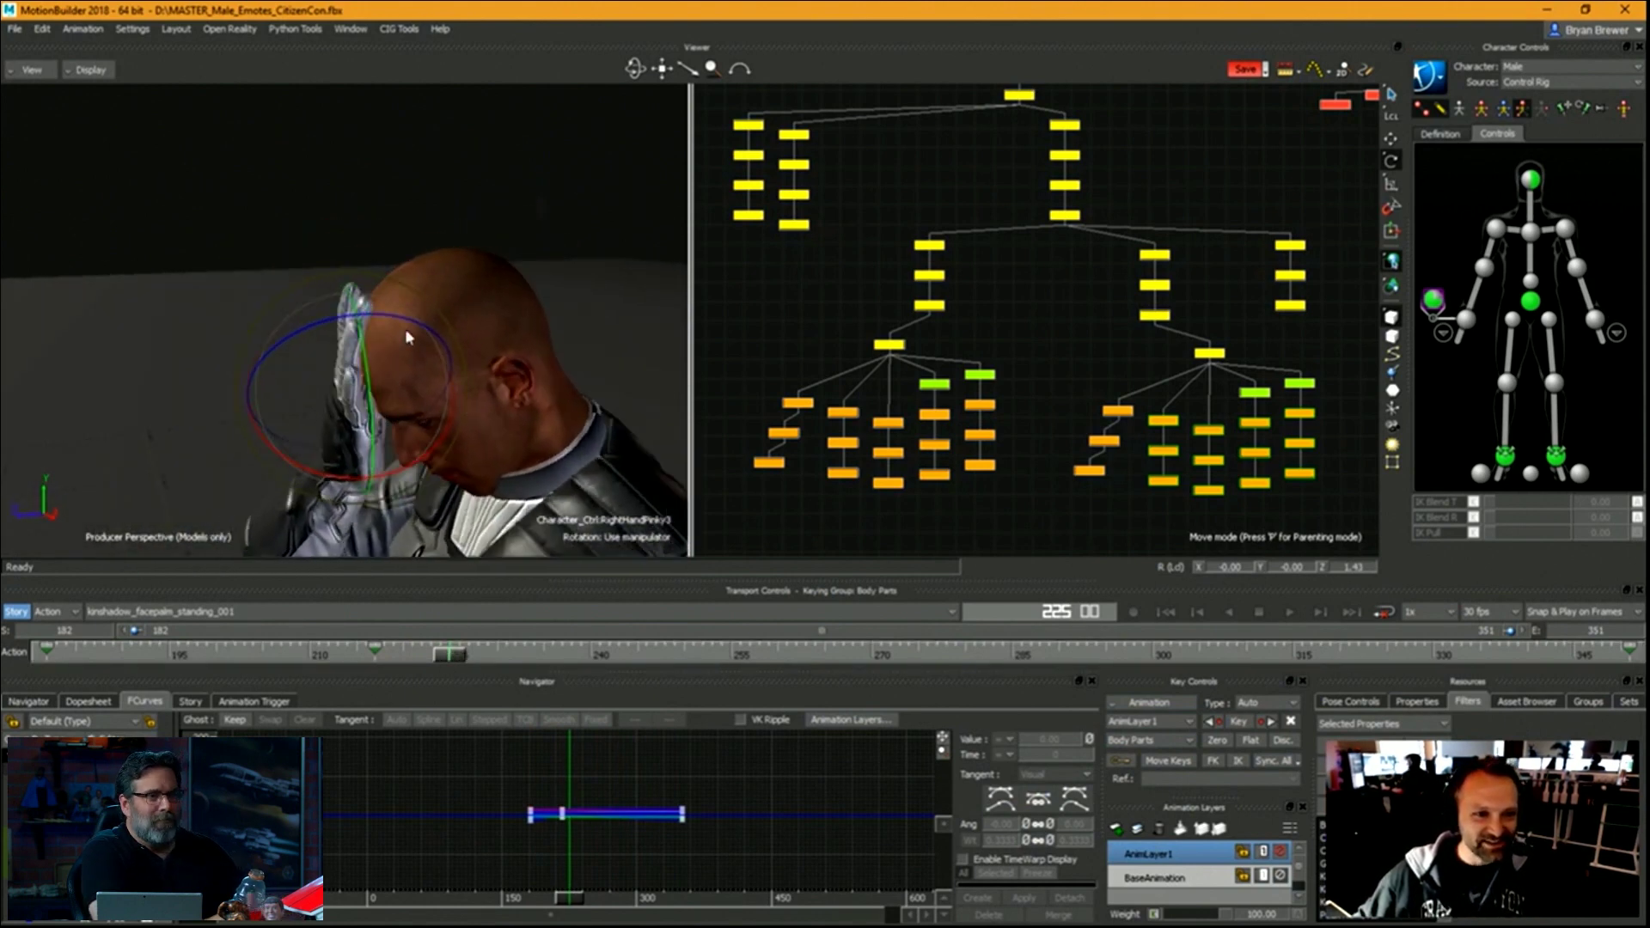
left_click_drag(438, 385, 485, 440, "ctrl")
left_click_drag(484, 440, 311, 372, "ctrl+shift")
left_click(1310, 382)
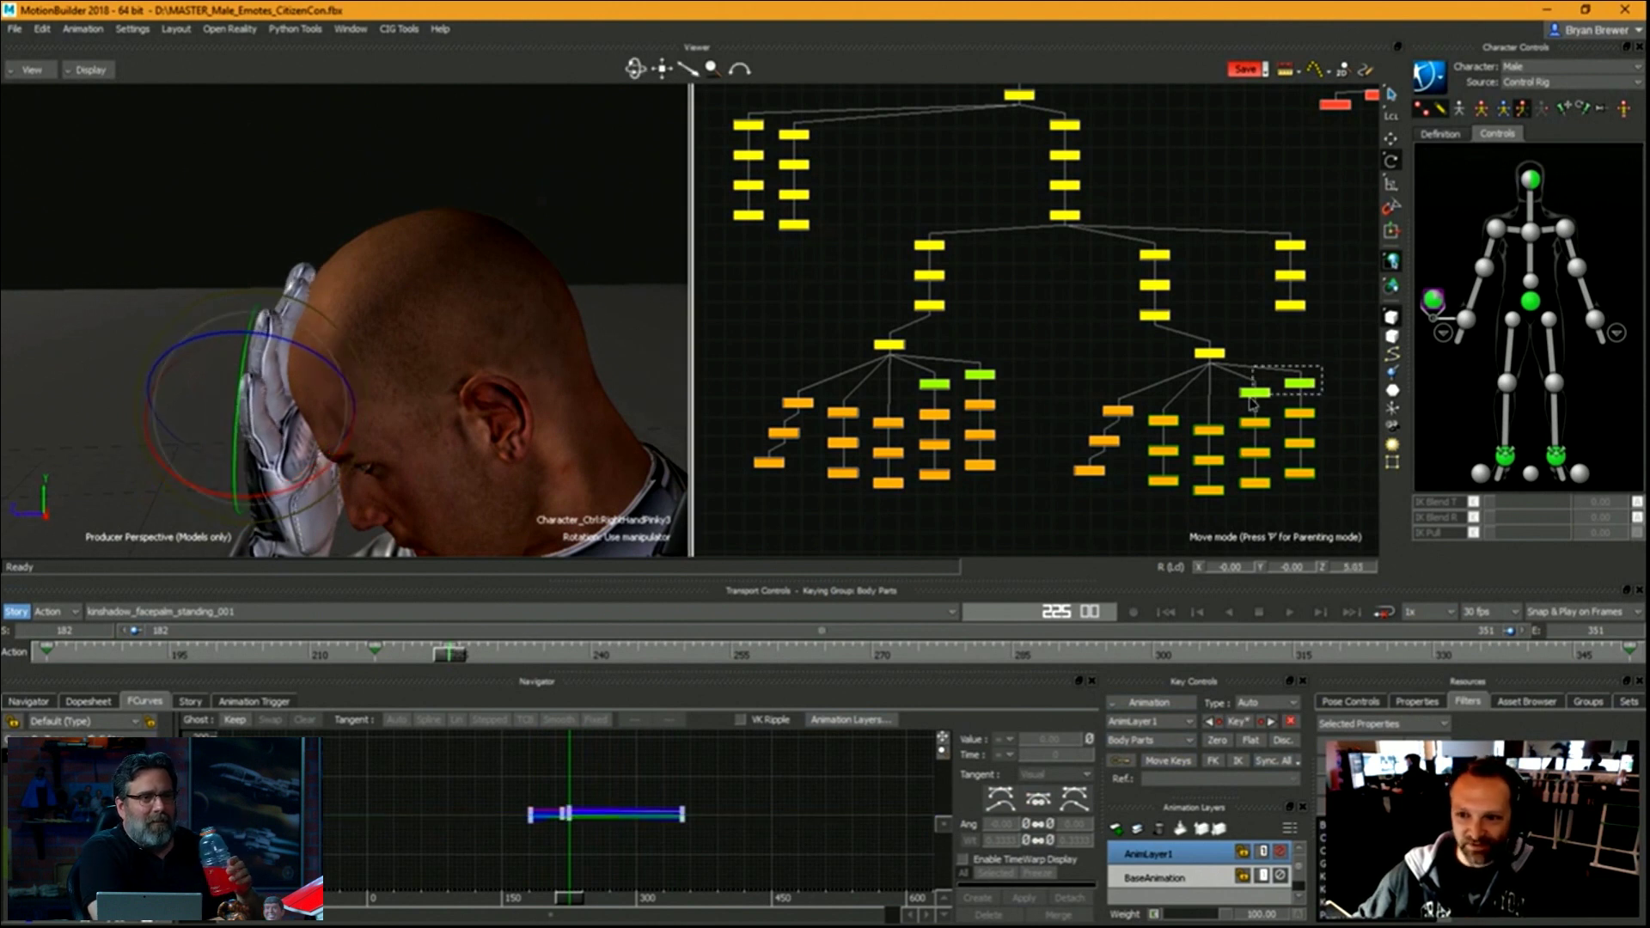
left_click_drag(338, 486, 401, 484, "ctrl+shift")
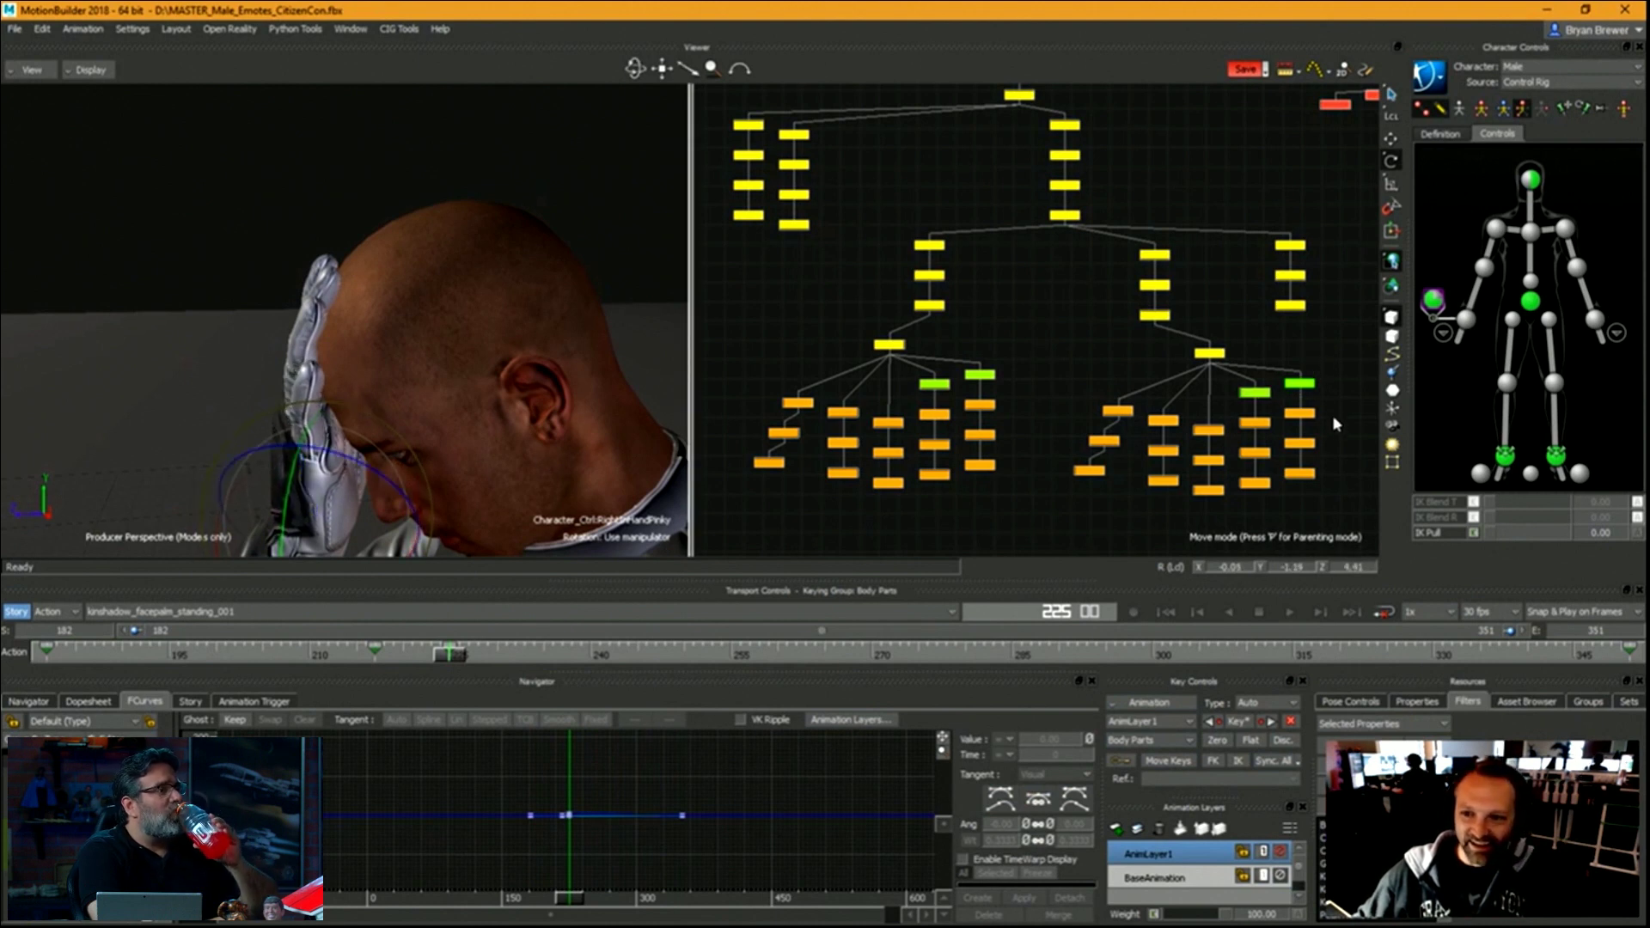
left_click_drag(1326, 404, 1246, 509)
left_click_drag(420, 396, 615, 365, "ctrl+shift")
left_click_drag(423, 363, 344, 391, "ctrl+shift")
Key and rotate the right thumb's base joint at frame 225, checking the pose from the front.
left_click(1117, 410)
key("k")
left_click_drag(593, 369, 793, 351, "ctrl+shift")
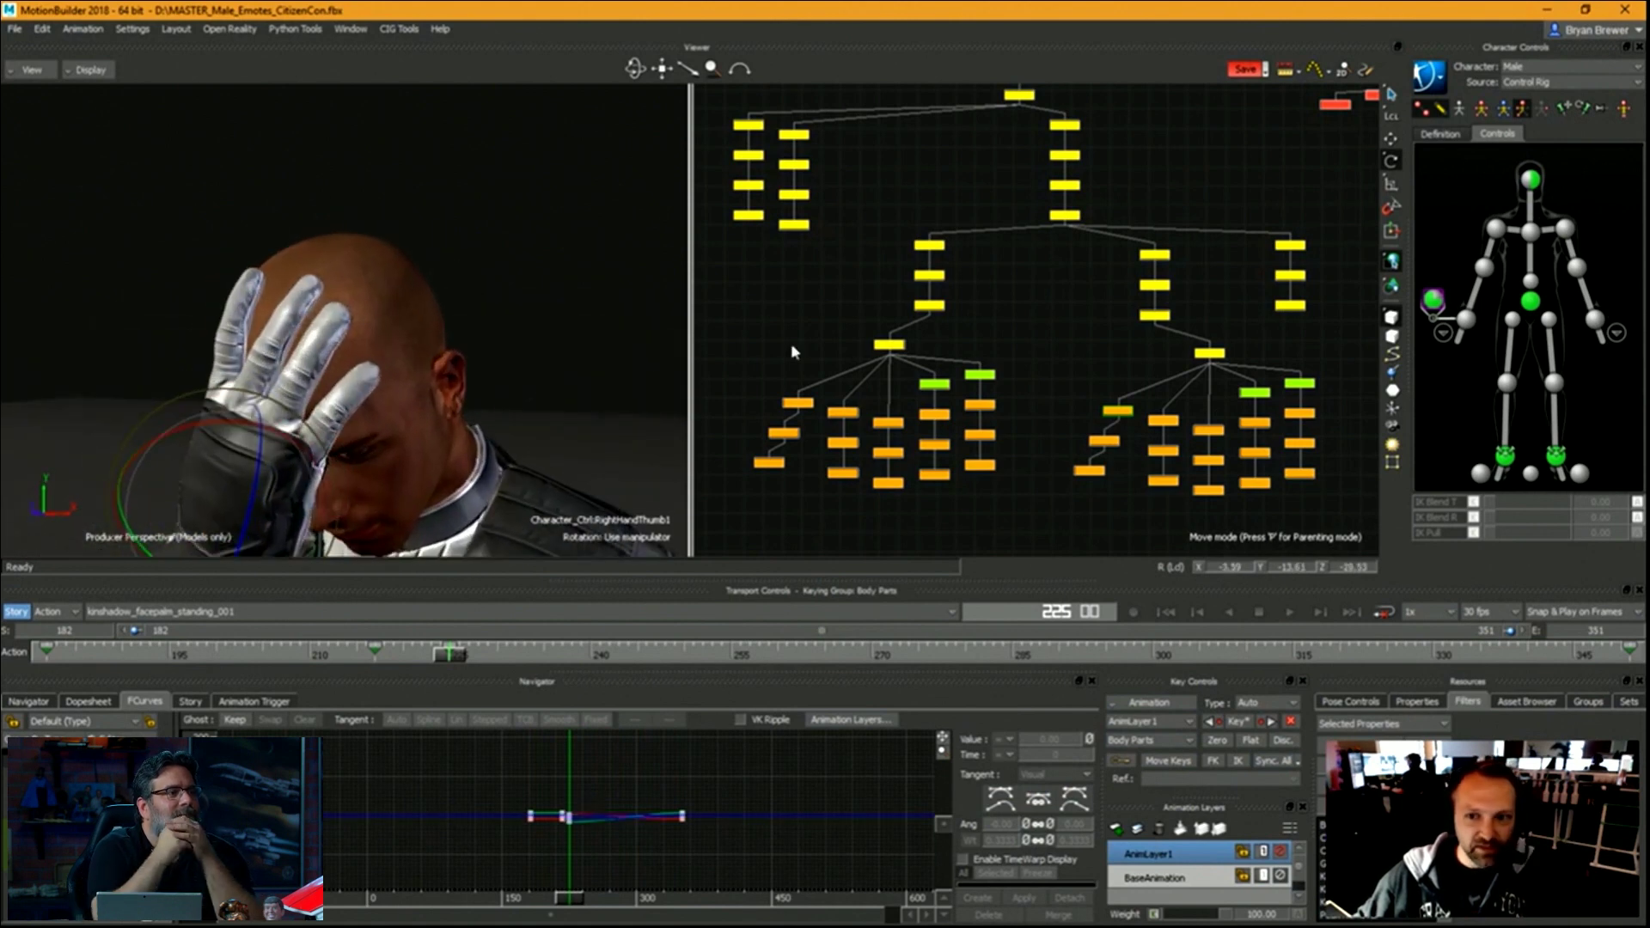
Rotate the right middle and ring fingers' joints at frame 225 to follow the curve of the forehead.
left_click(1199, 430)
mouse_move(464, 369)
left_mouse_down("ctrl+shift")
mouse_move(524, 378)
mouse_move(442, 386)
mouse_move(393, 363)
mouse_move(481, 382)
mouse_move(601, 374)
mouse_move(449, 372)
left_mouse_up("ctrl+shift")
left_click_drag(1228, 492, 1181, 441)
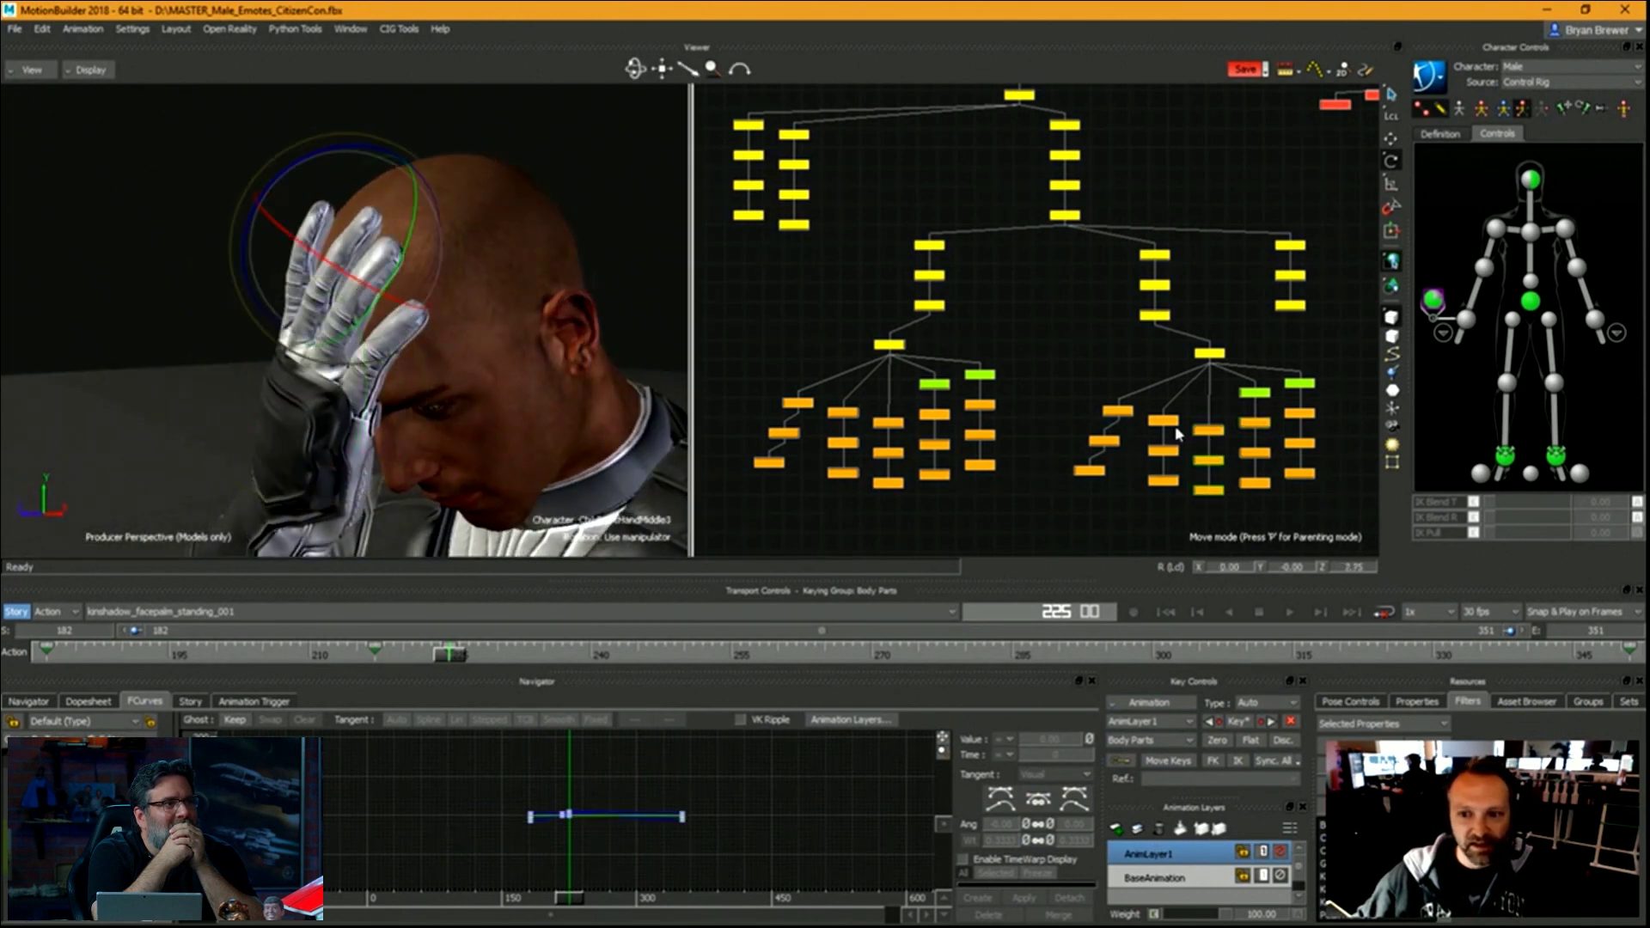
left_click_drag(301, 352, 362, 370, "ctrl+shift")
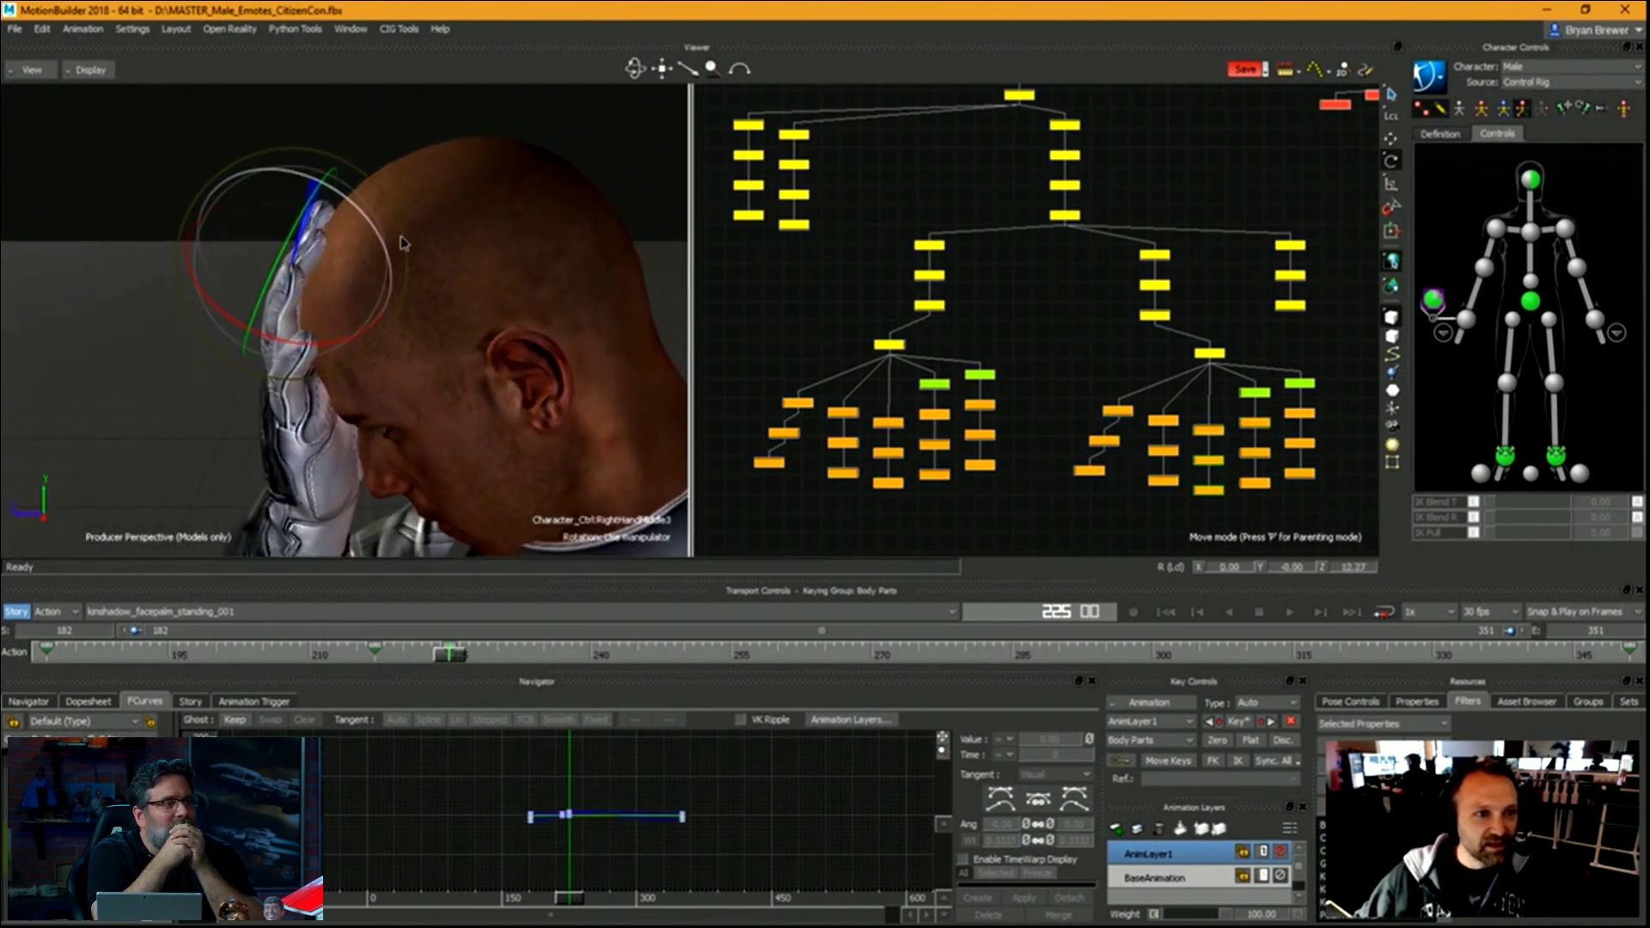
left_click(1254, 453)
left_click_drag(490, 275, 446, 304, "ctrl+shift")
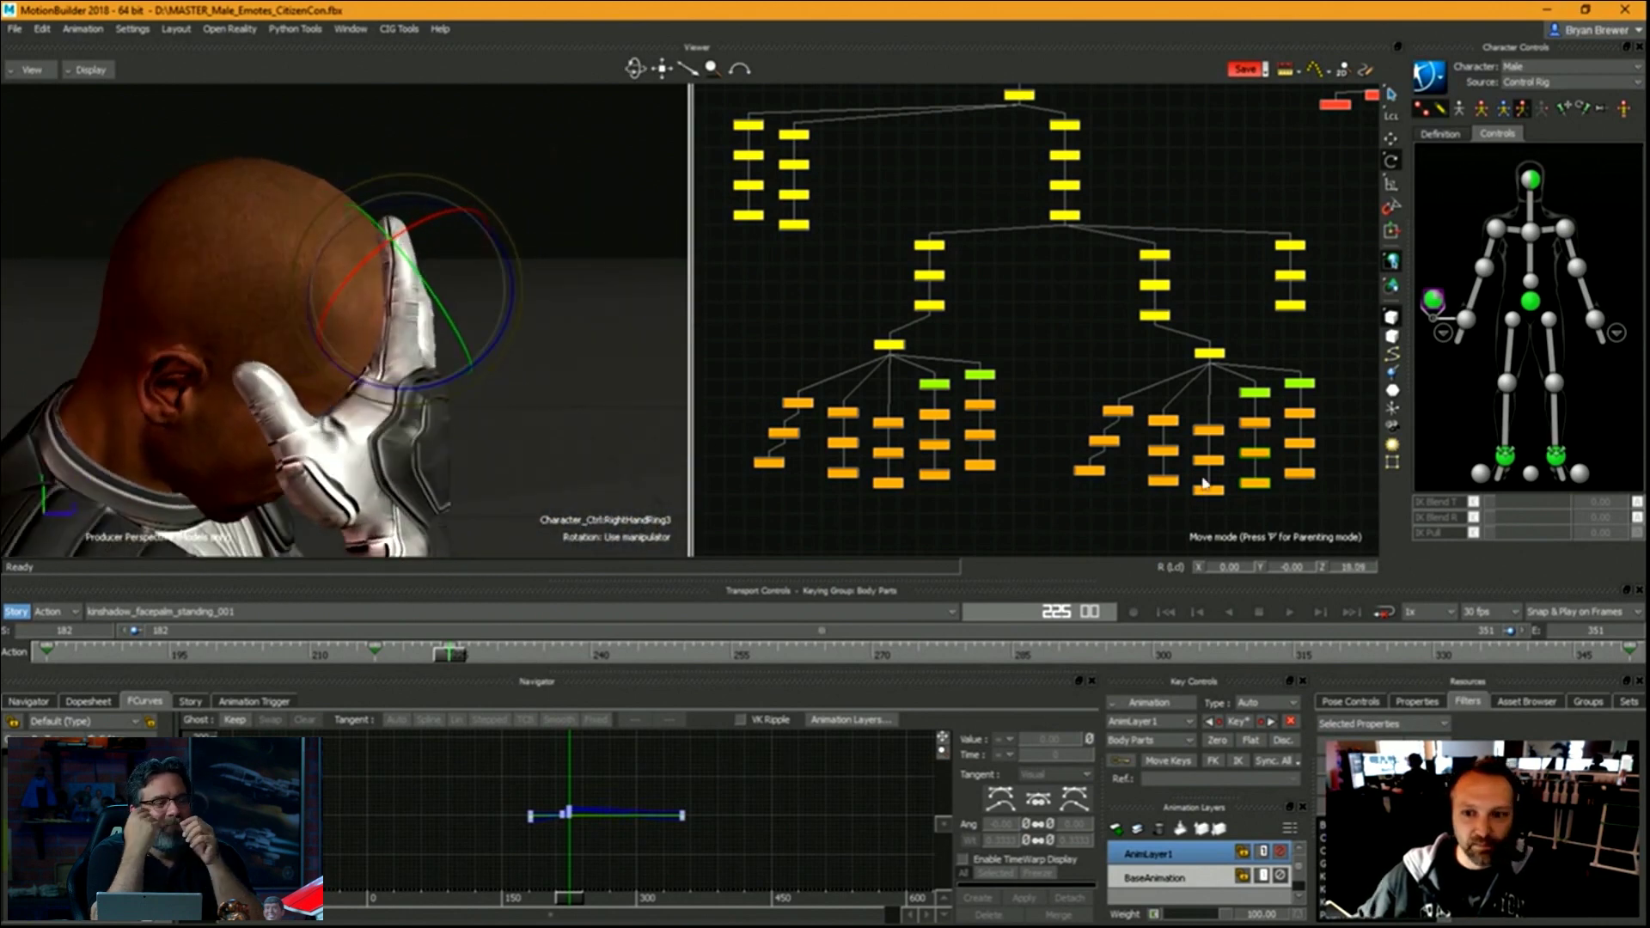
Adjust the right index fingertip at frame 225 with translation, checking its contact with the head from several sides.
left_click(1159, 481)
key("t")
left_click_drag(328, 269, 342, 258, "ctrl+shift")
left_click_drag(416, 205, 356, 243)
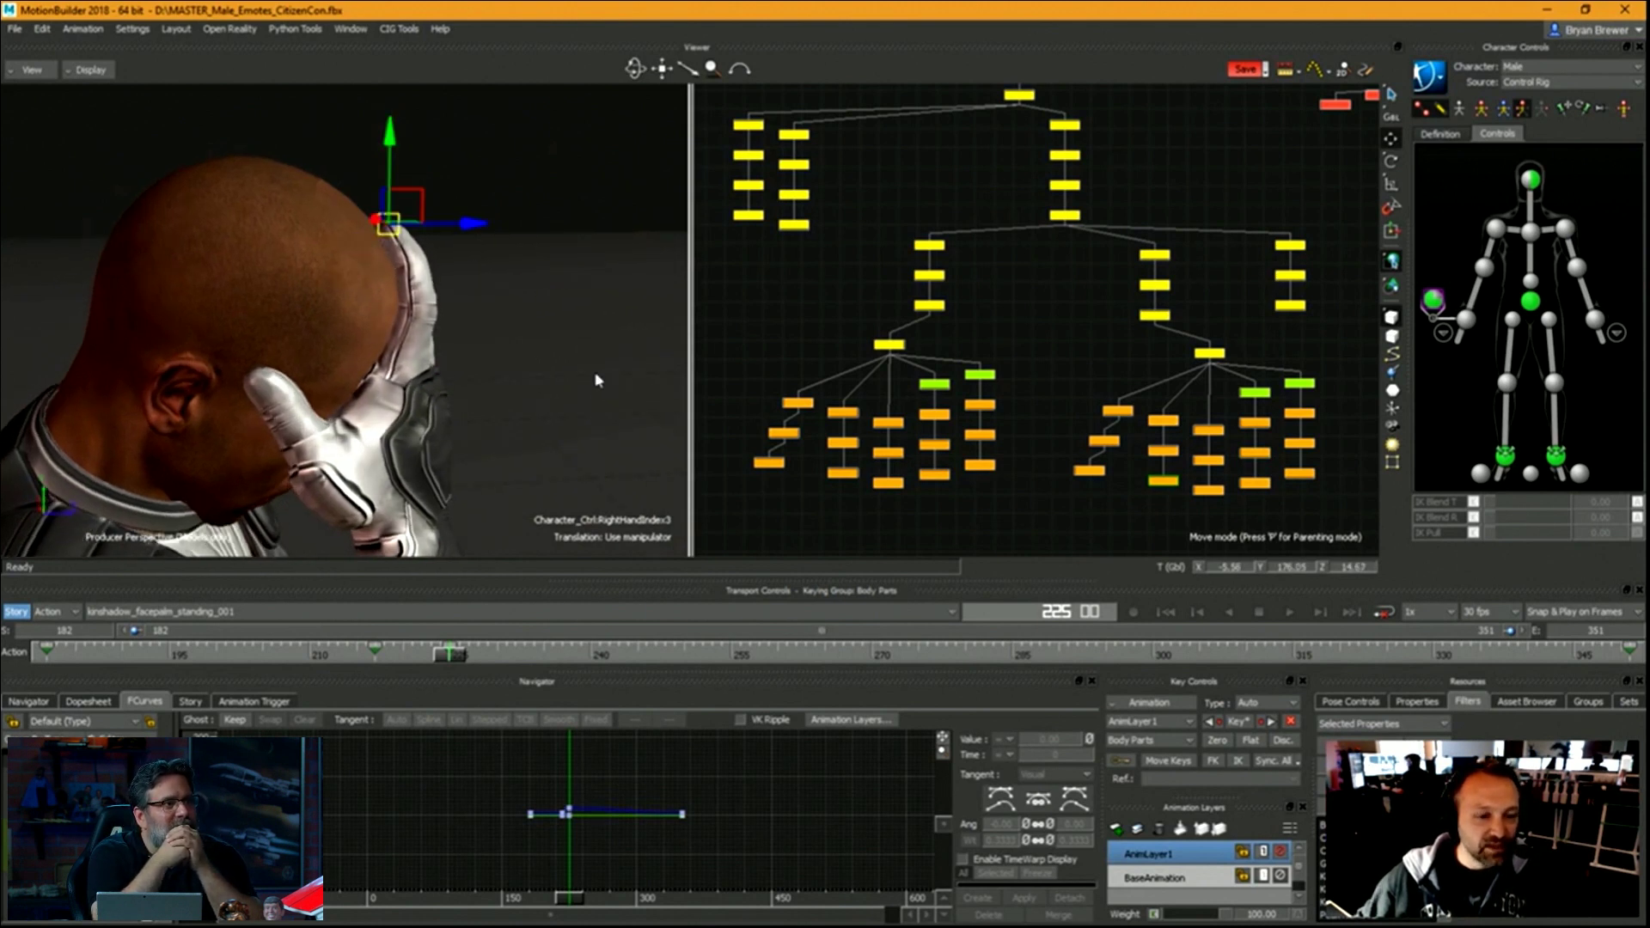
left_click_drag(598, 380, 404, 370, "ctrl+shift")
left_click_drag(510, 507, 630, 222, "ctrl")
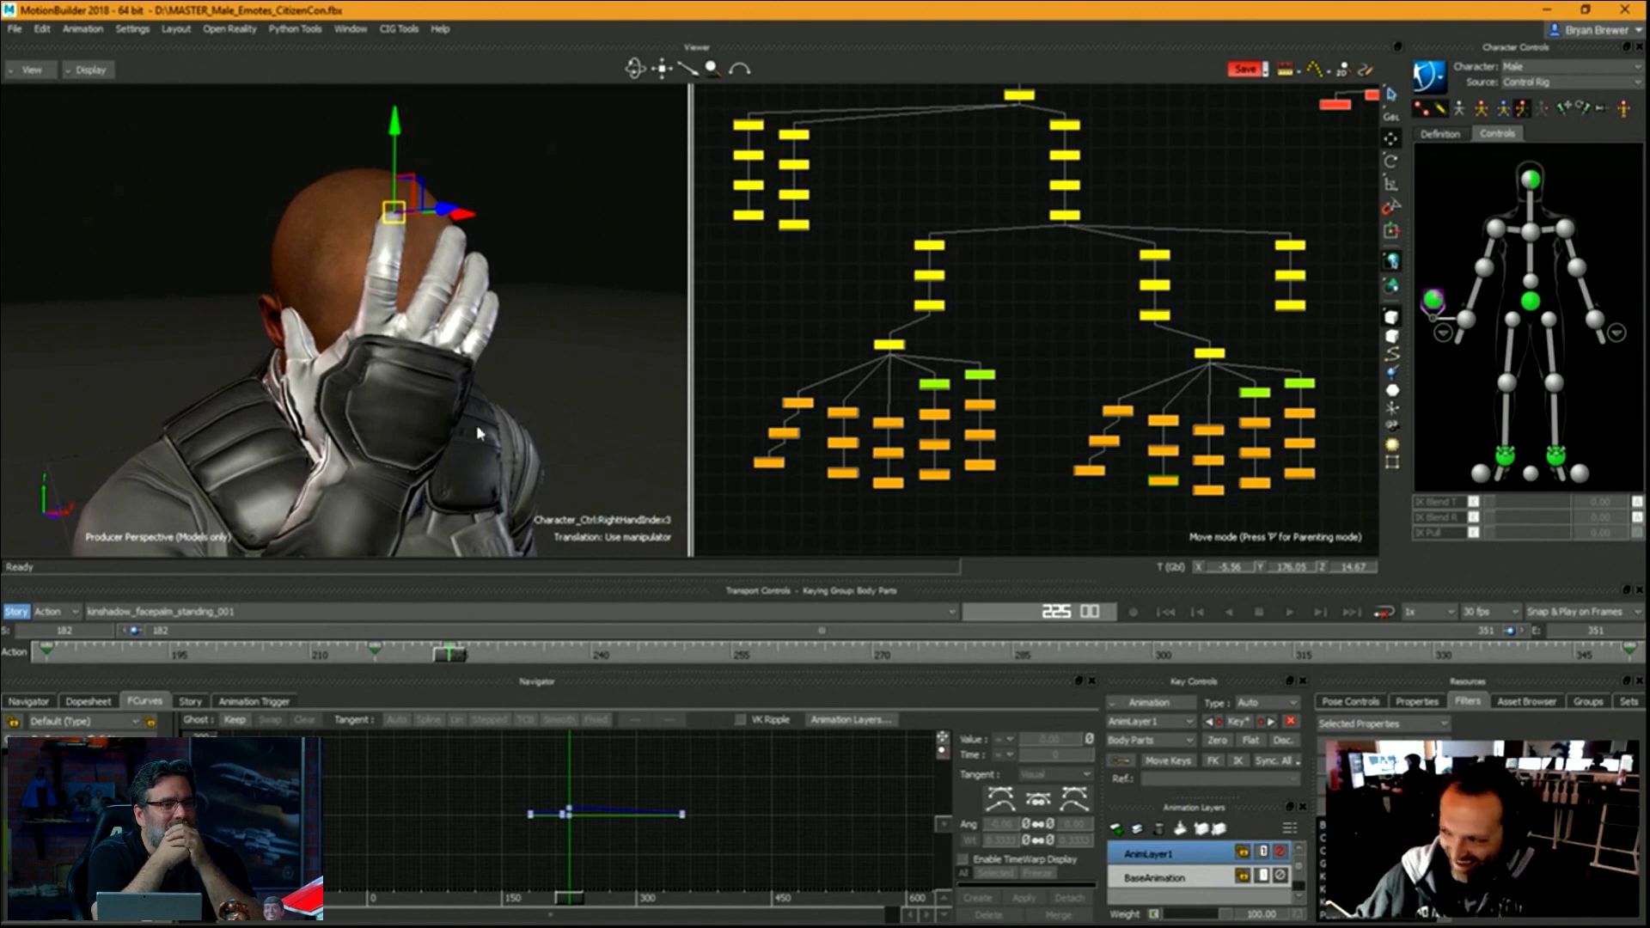
mouse_move(416, 437)
left_mouse_down("ctrl+shift")
mouse_move(568, 430)
mouse_move(456, 420)
mouse_move(413, 426)
mouse_move(481, 430)
mouse_move(404, 438)
mouse_move(441, 447)
left_mouse_up("ctrl+shift")
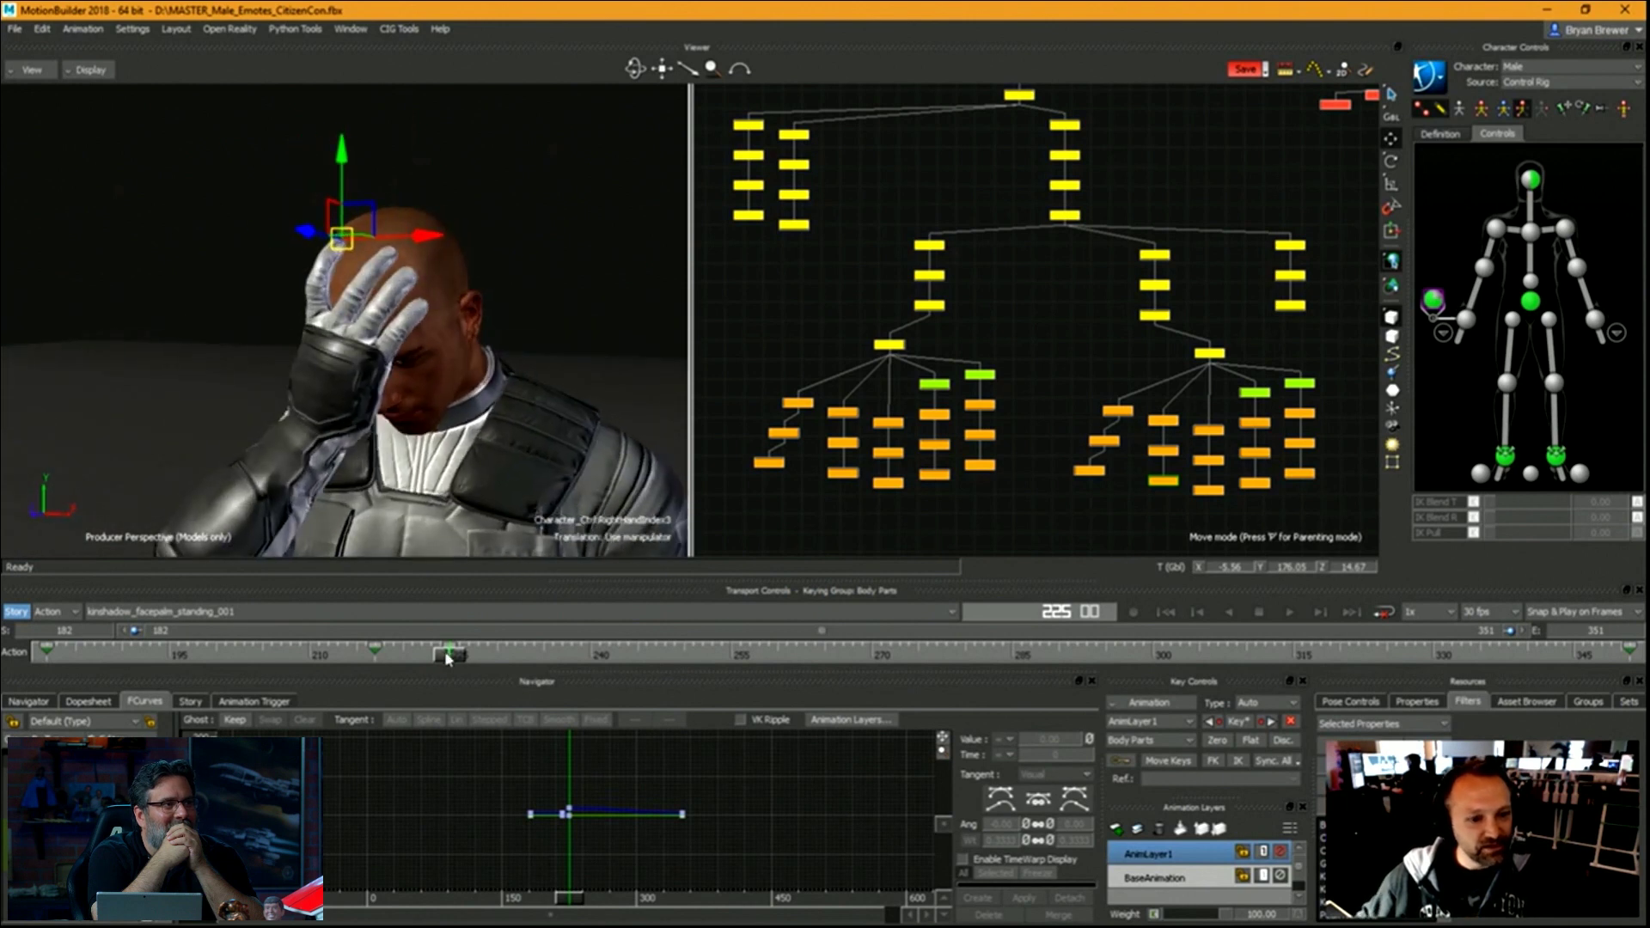
Rotate the right fingers' outer joints back at frame 217 so they extend as the palm meets the head.
left_click_drag(447, 658, 378, 658)
left_click_drag(507, 335, 590, 368, "ctrl+shift")
left_click_drag(1331, 519, 1152, 444)
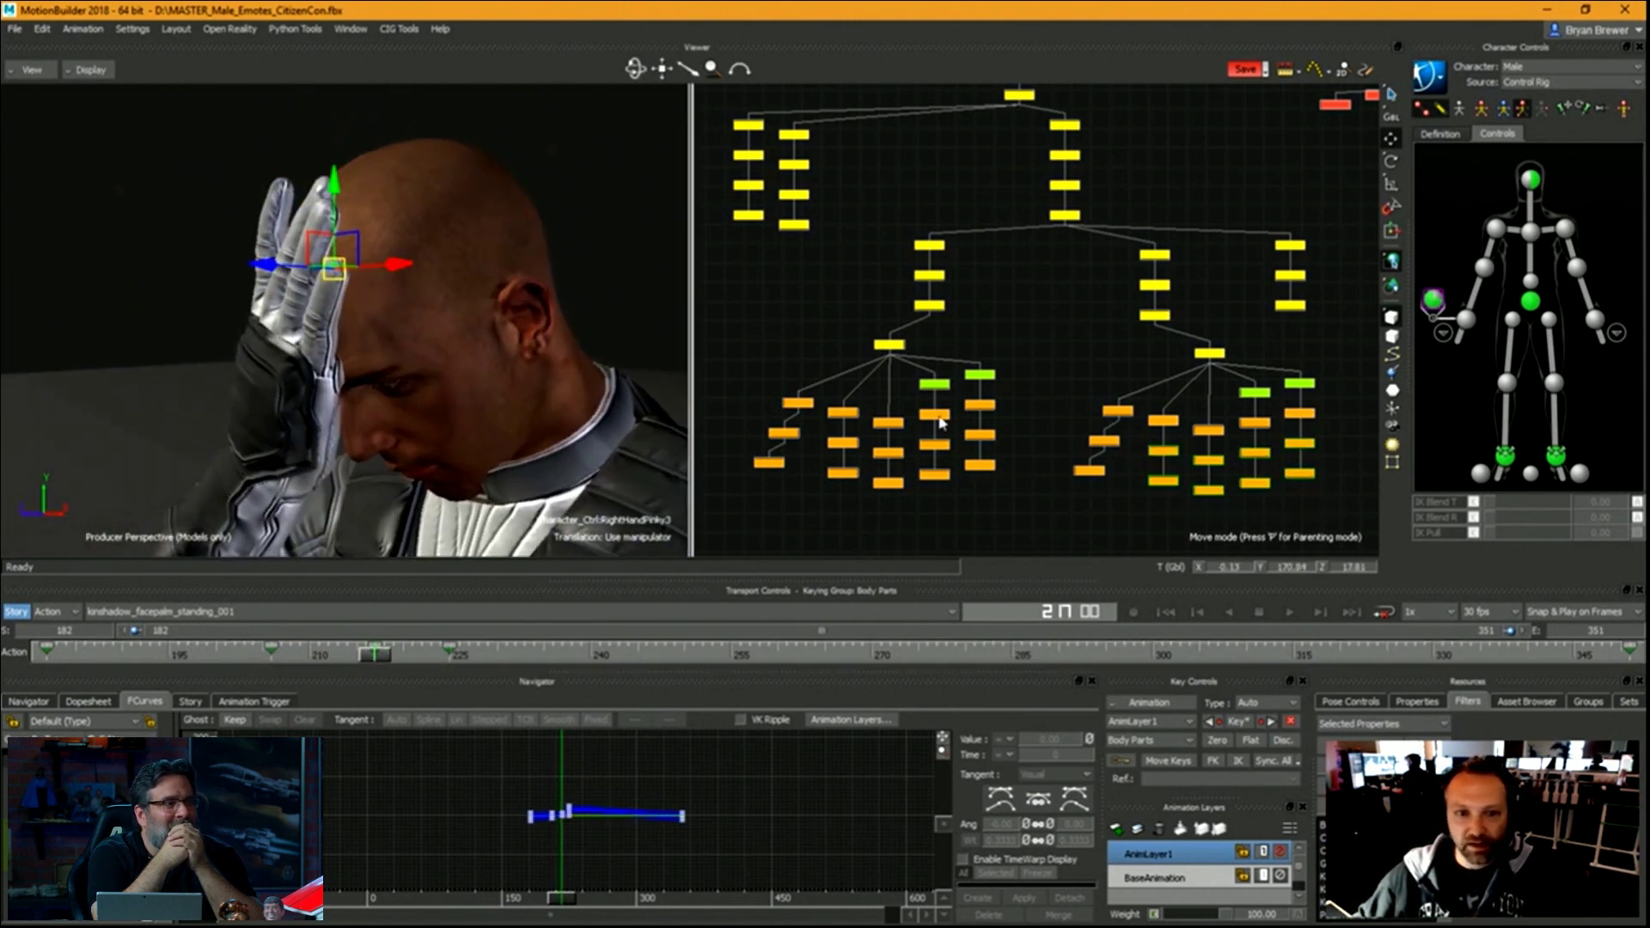
key("r")
left_click_drag(378, 292, 394, 239, "ctrl+shift")
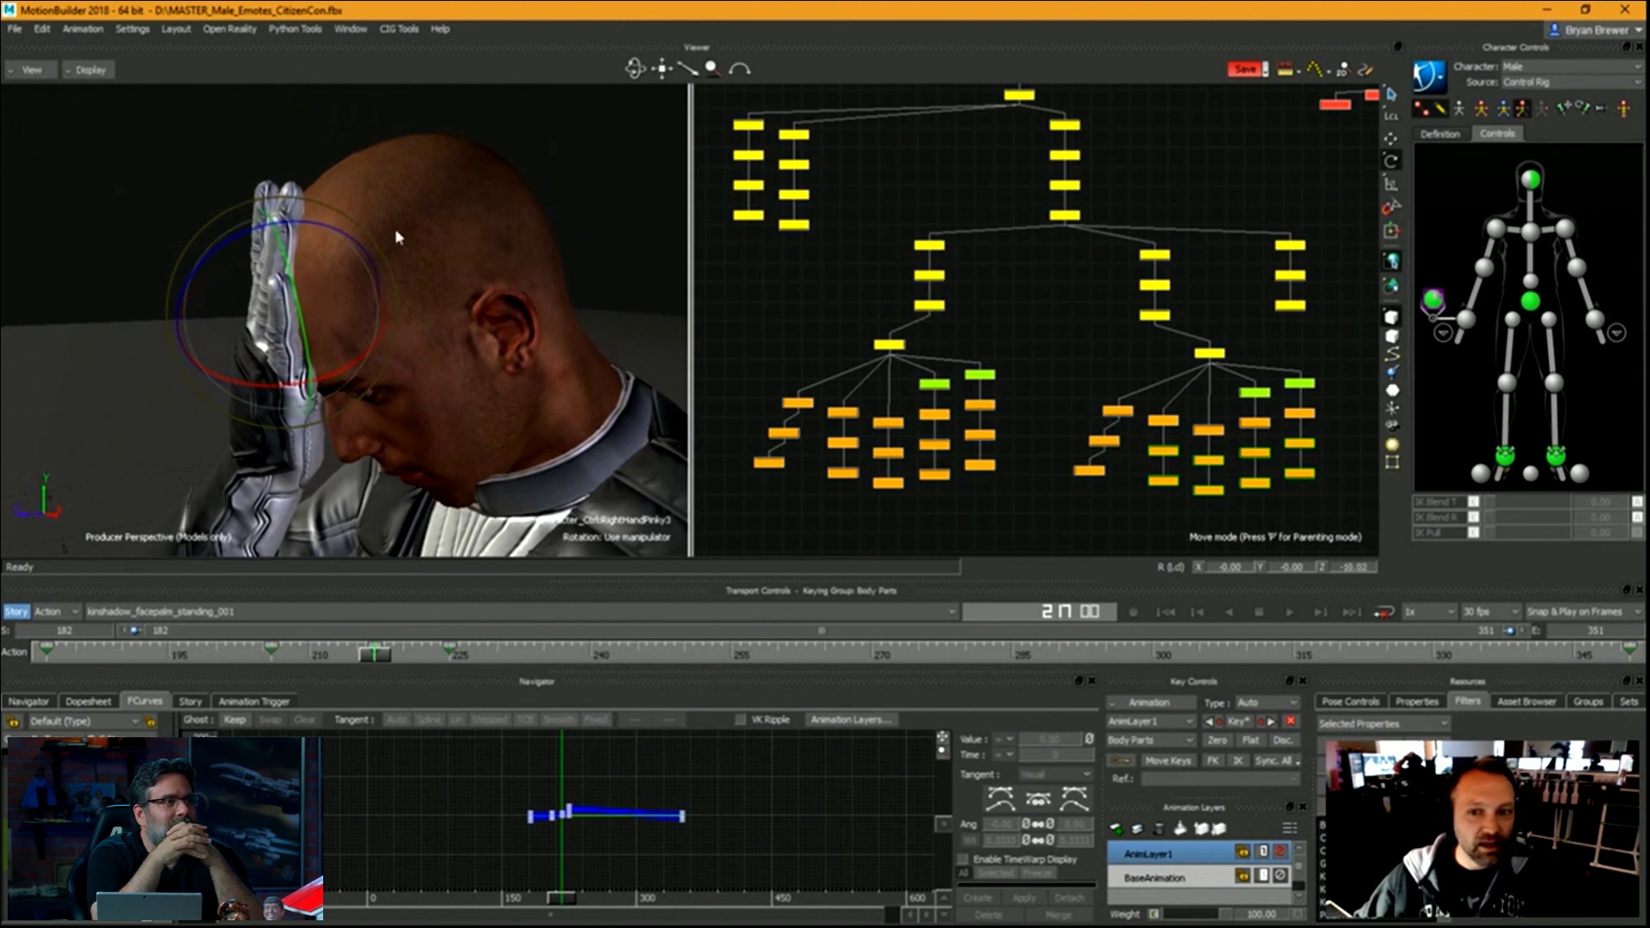
Rotate the base joints of the right little, ring, middle and index fingers at frame 217 to flatten the hand.
left_click_drag(1351, 413, 1214, 423)
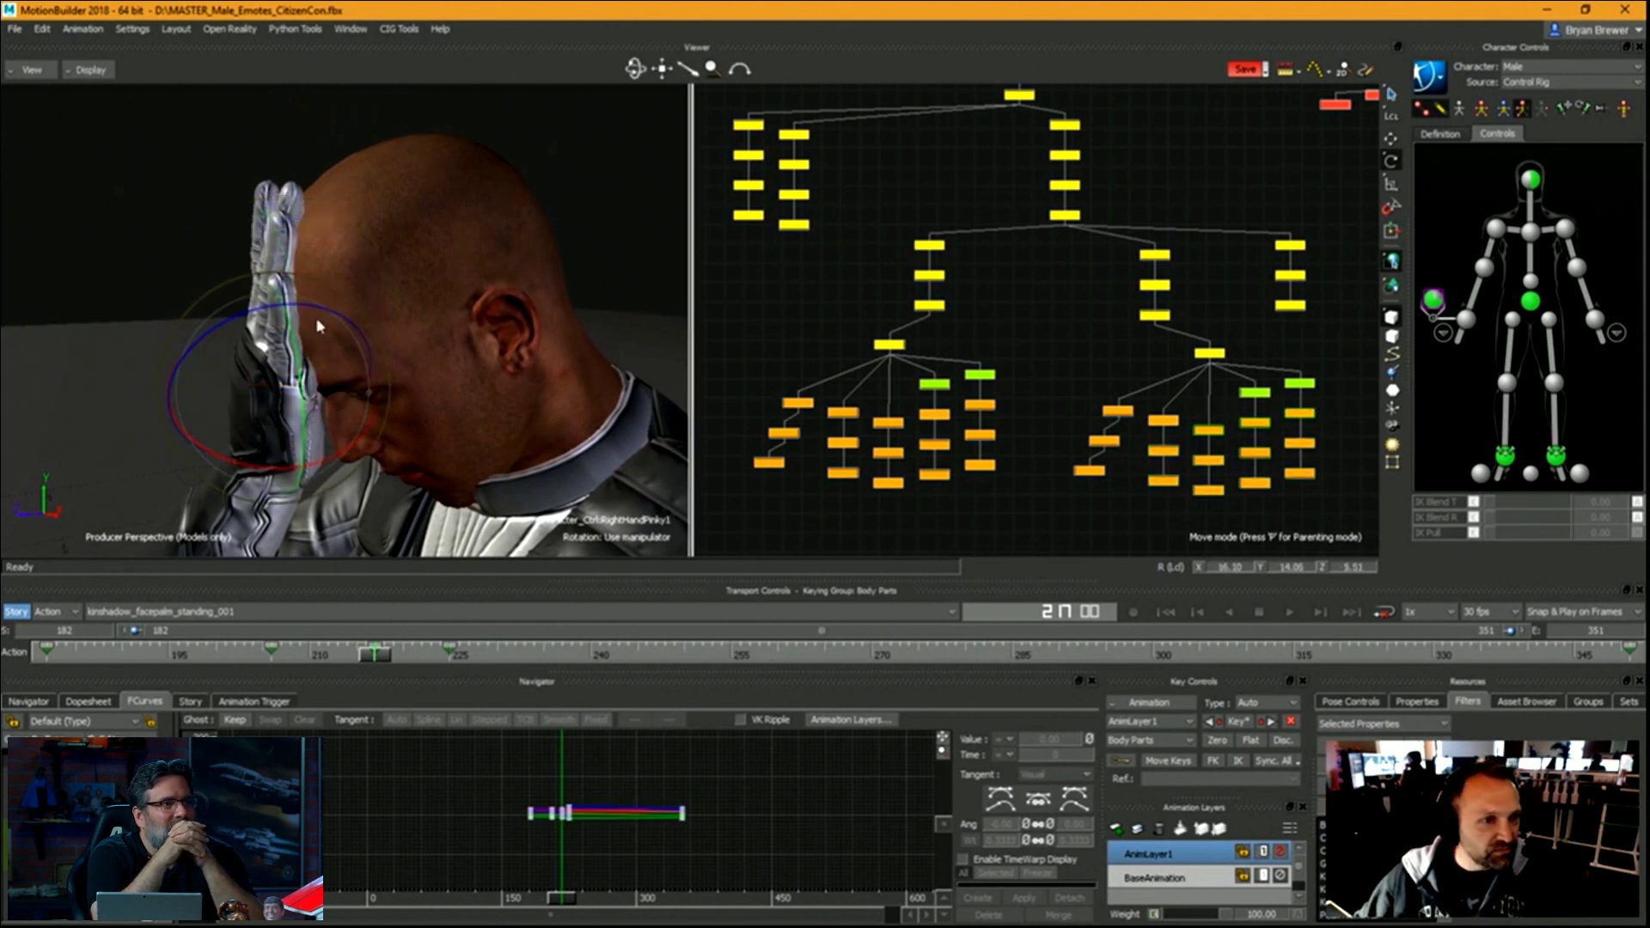
left_click_drag(320, 308, 299, 303)
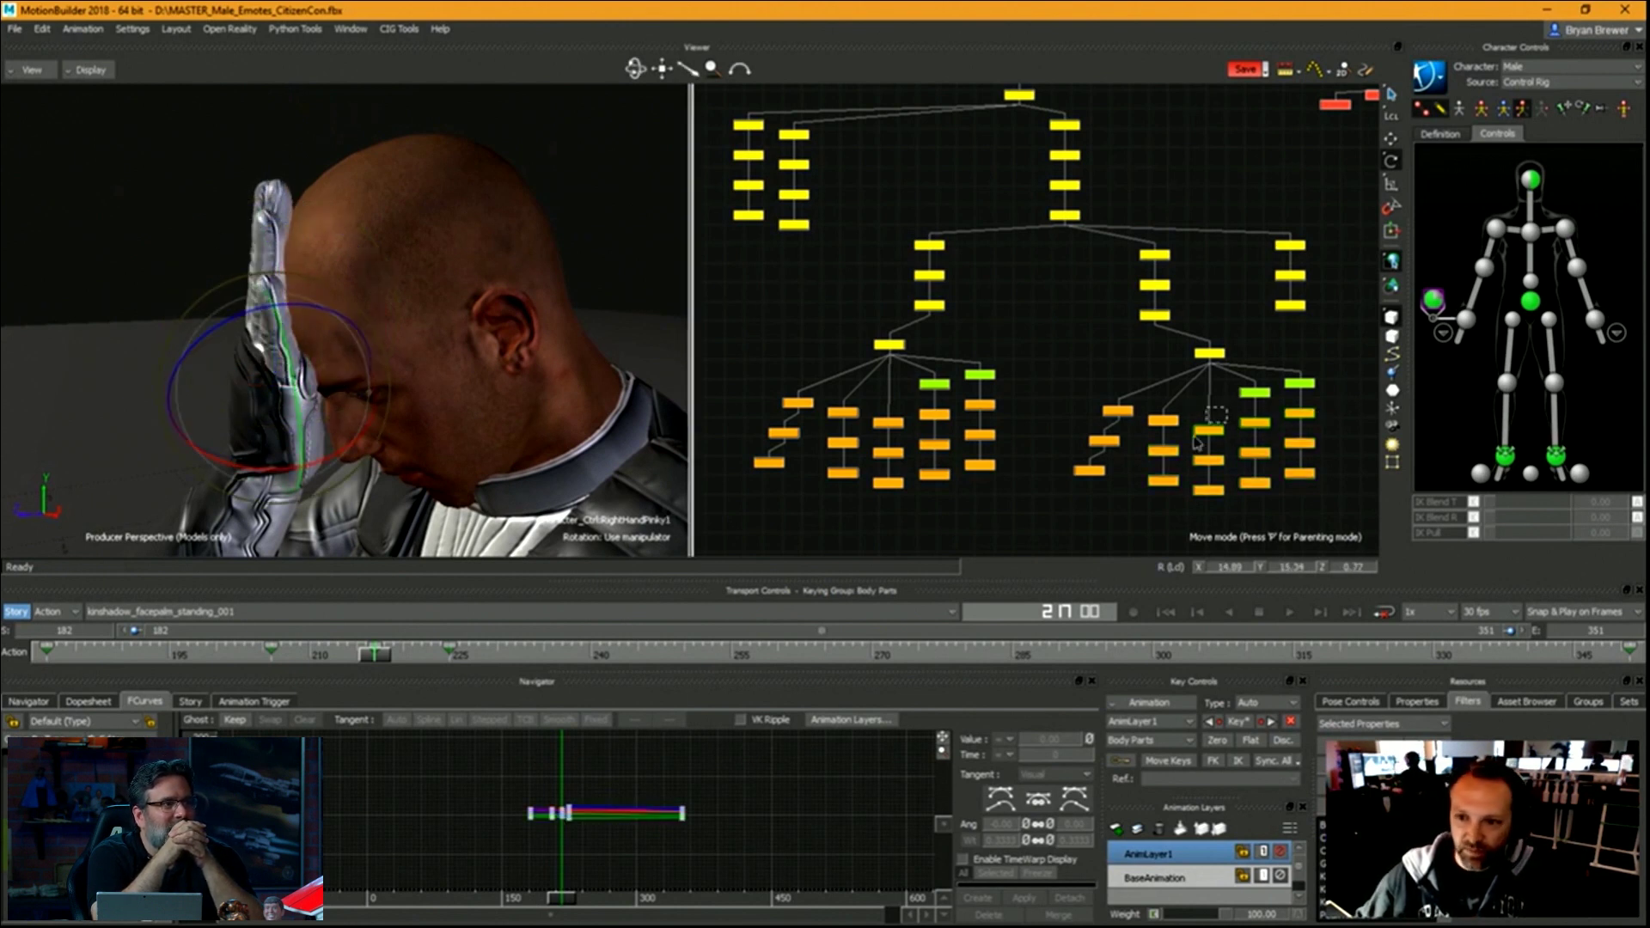
left_click_drag(1197, 443, 1196, 445)
left_click_drag(203, 265, 502, 320)
left_click(1164, 420)
mouse_move(519, 315)
left_mouse_down()
mouse_move(541, 366)
mouse_move(517, 341)
left_mouse_up()
Rotate the right thumb's base and middle joints outward at frame 217.
left_click(1117, 410)
left_click_drag(361, 369, 412, 366, "alt")
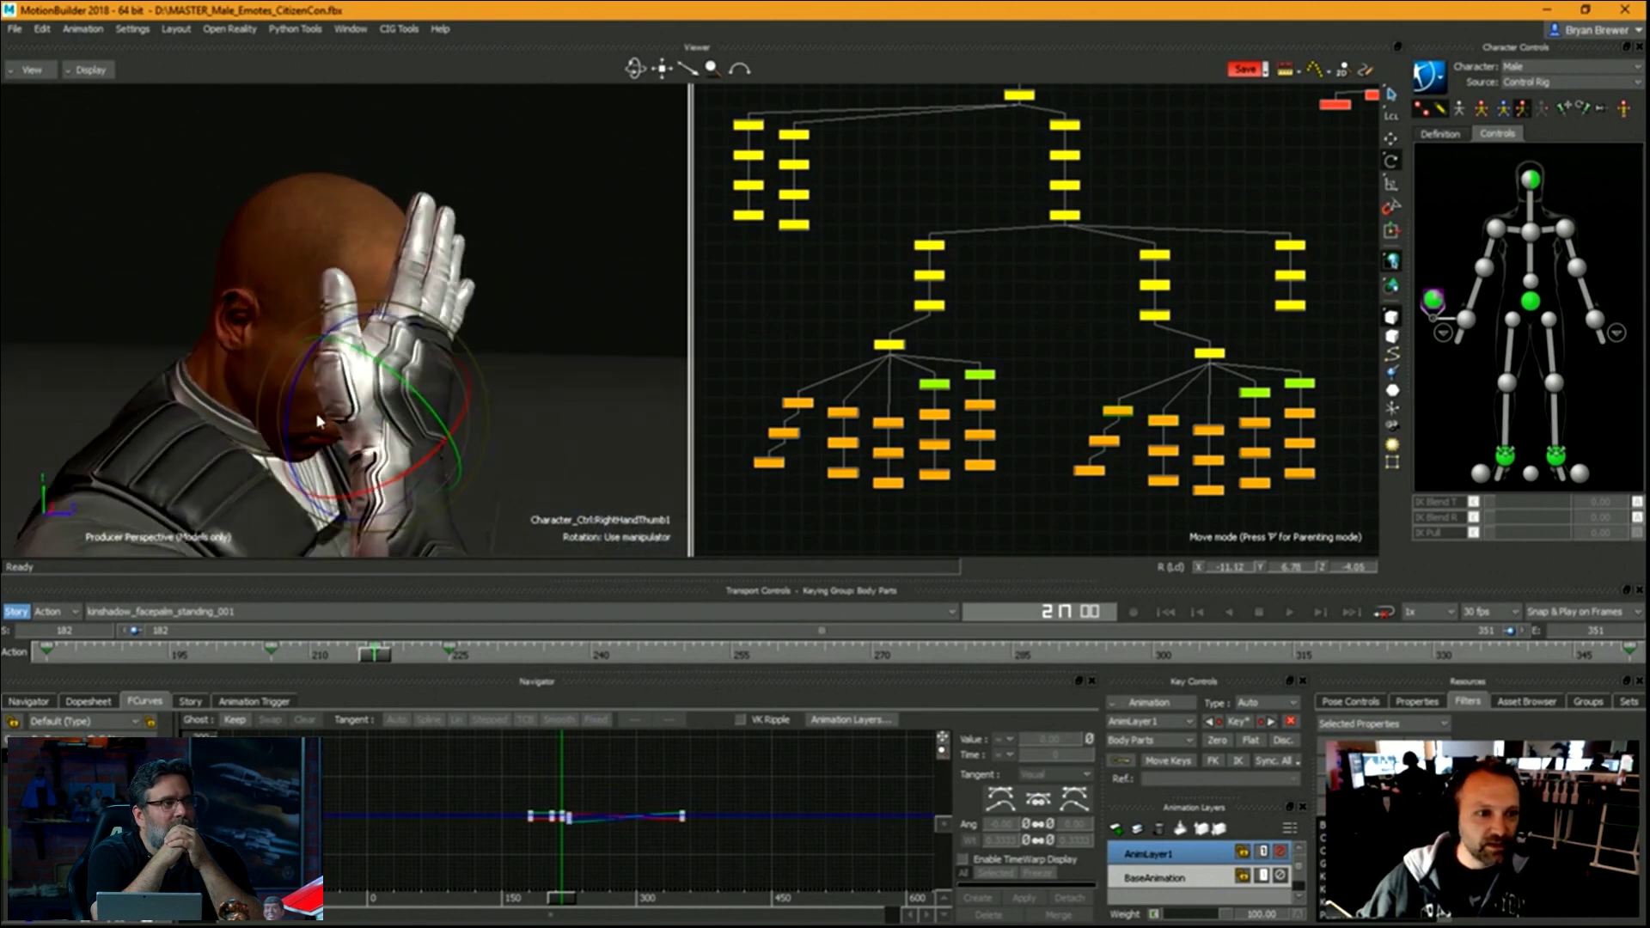
left_click_drag(317, 417, 263, 417)
left_click(1102, 441)
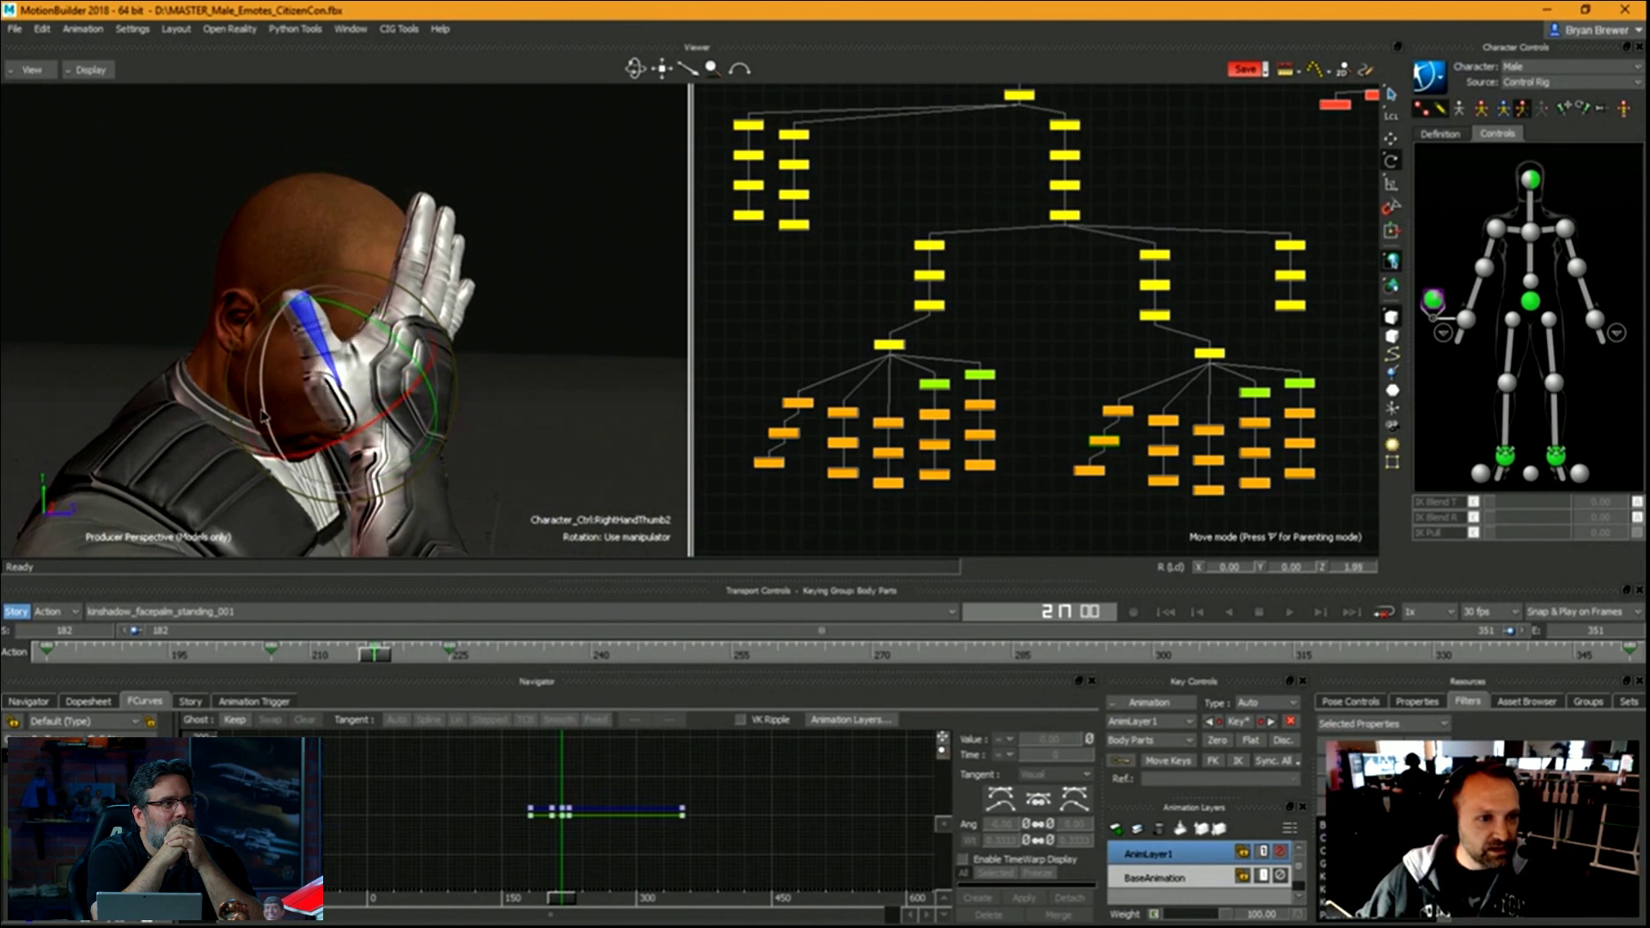
left_click_drag(448, 378, 498, 389, "ctrl+shift")
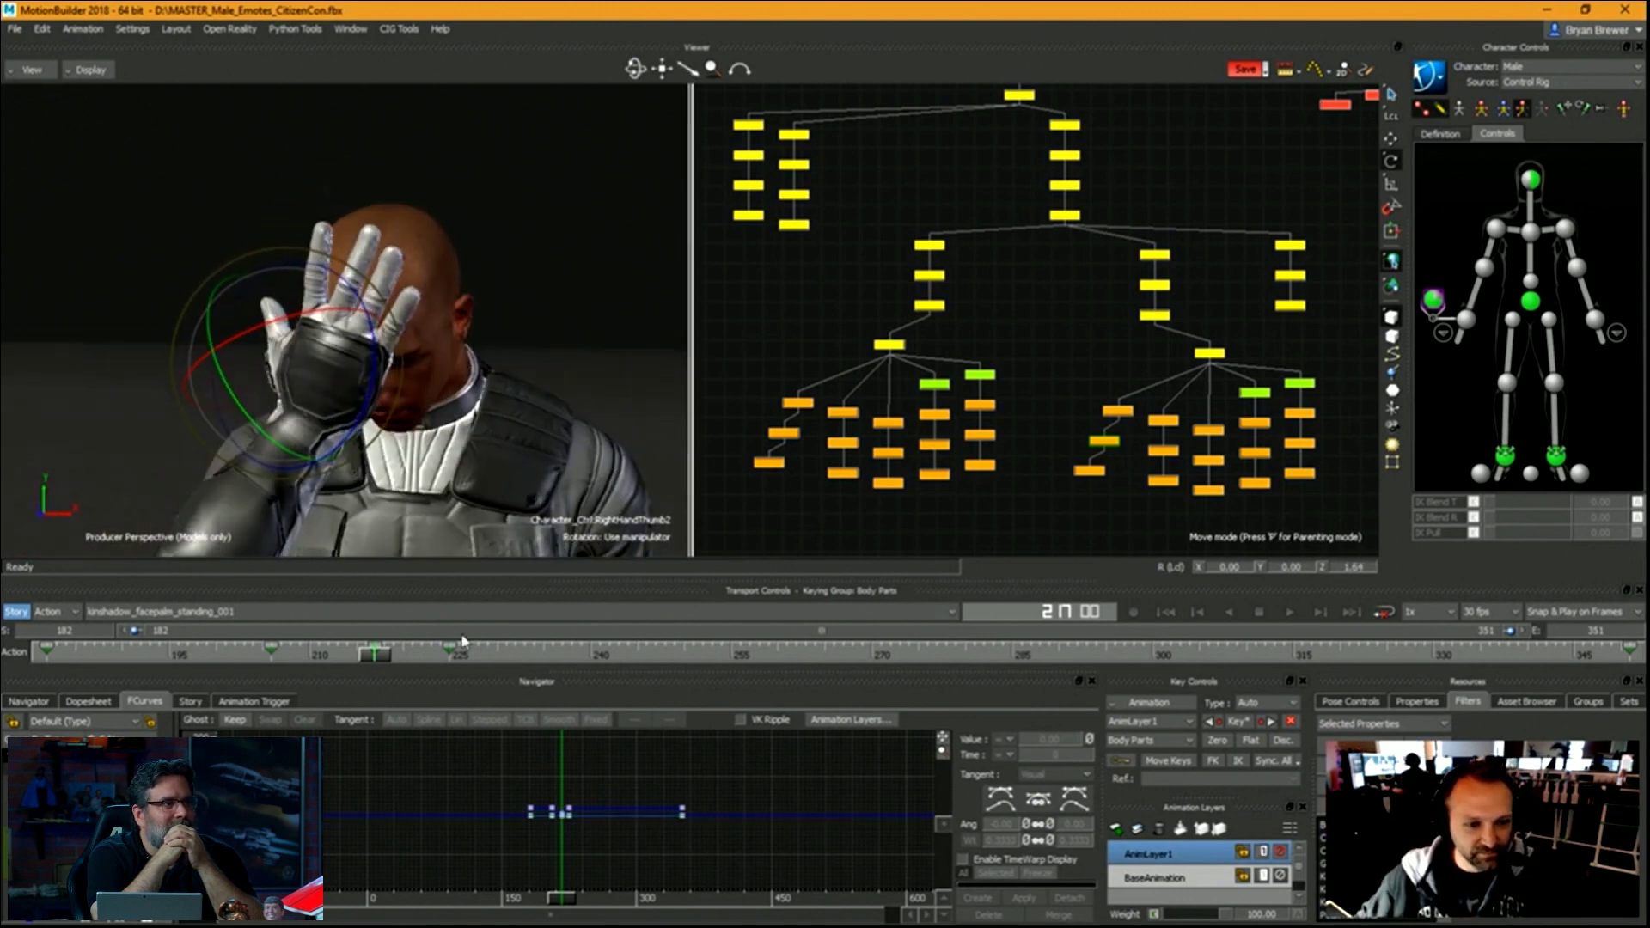
Scrub between the finger poses and play the facepalm from frame 205 to examine the hand's contact.
left_click_drag(378, 659, 455, 675)
left_click_drag(512, 435, 374, 556, "ctrl")
left_click_drag(443, 658, 198, 658)
key("ctrl+space")
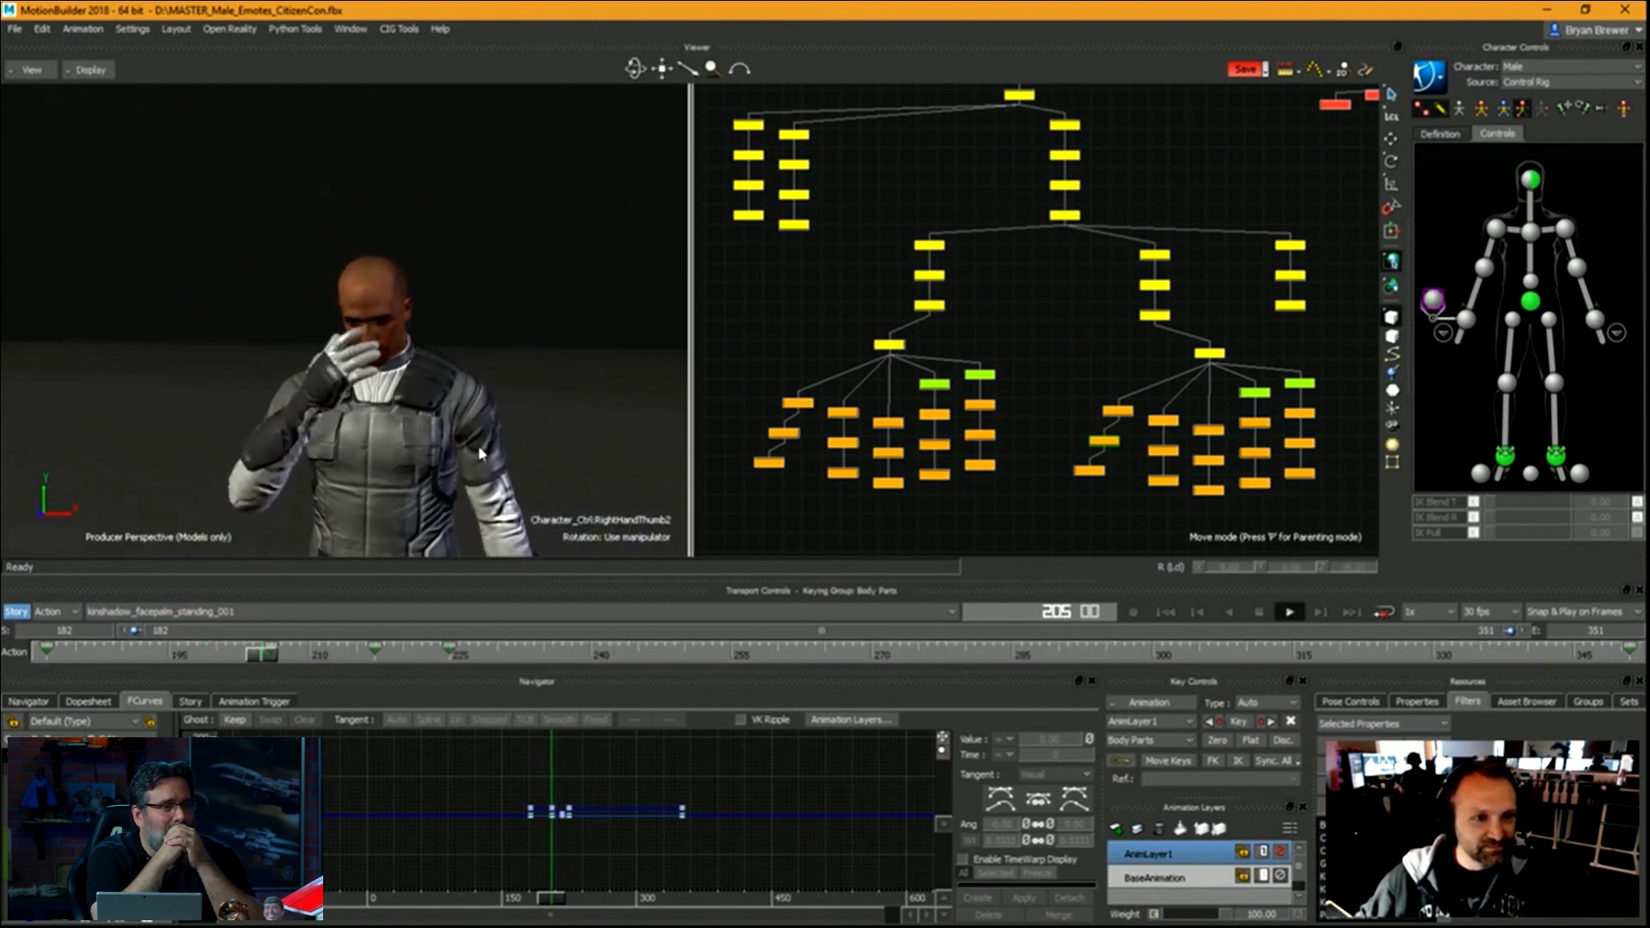
key("ctrl+space")
Move the settled finger pose's keys to frame 221 and play the facepalm to check the timing.
left_click_drag(446, 649, 411, 650)
left_click_drag(310, 649, 287, 647)
key("space")
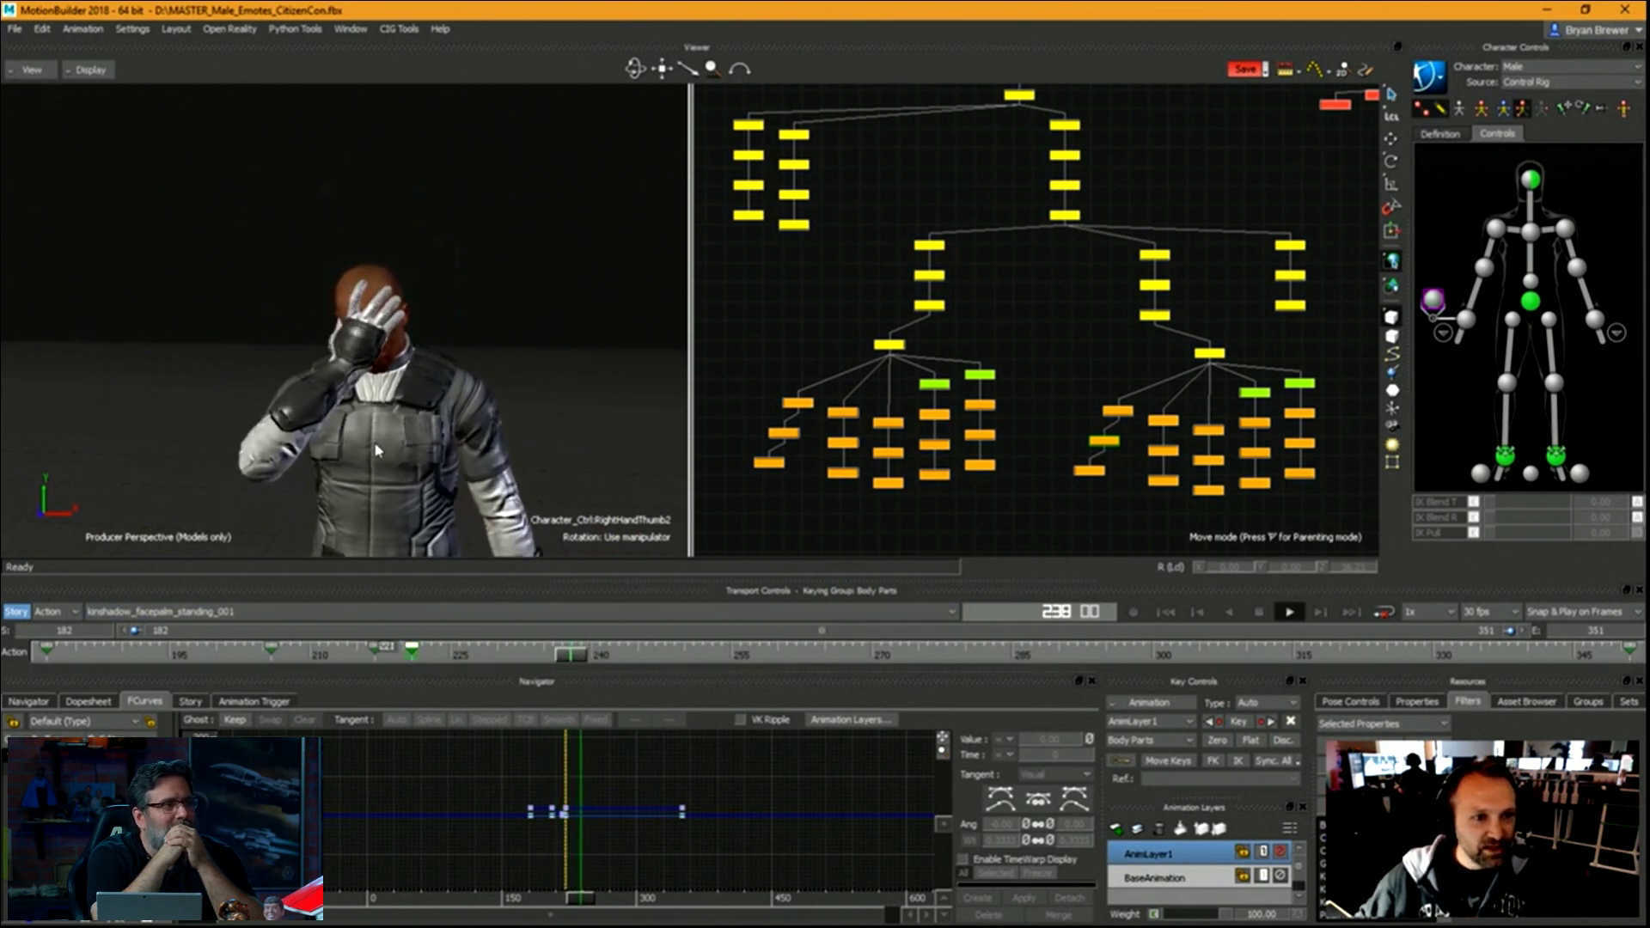
scroll(561, 475, "up", 3)
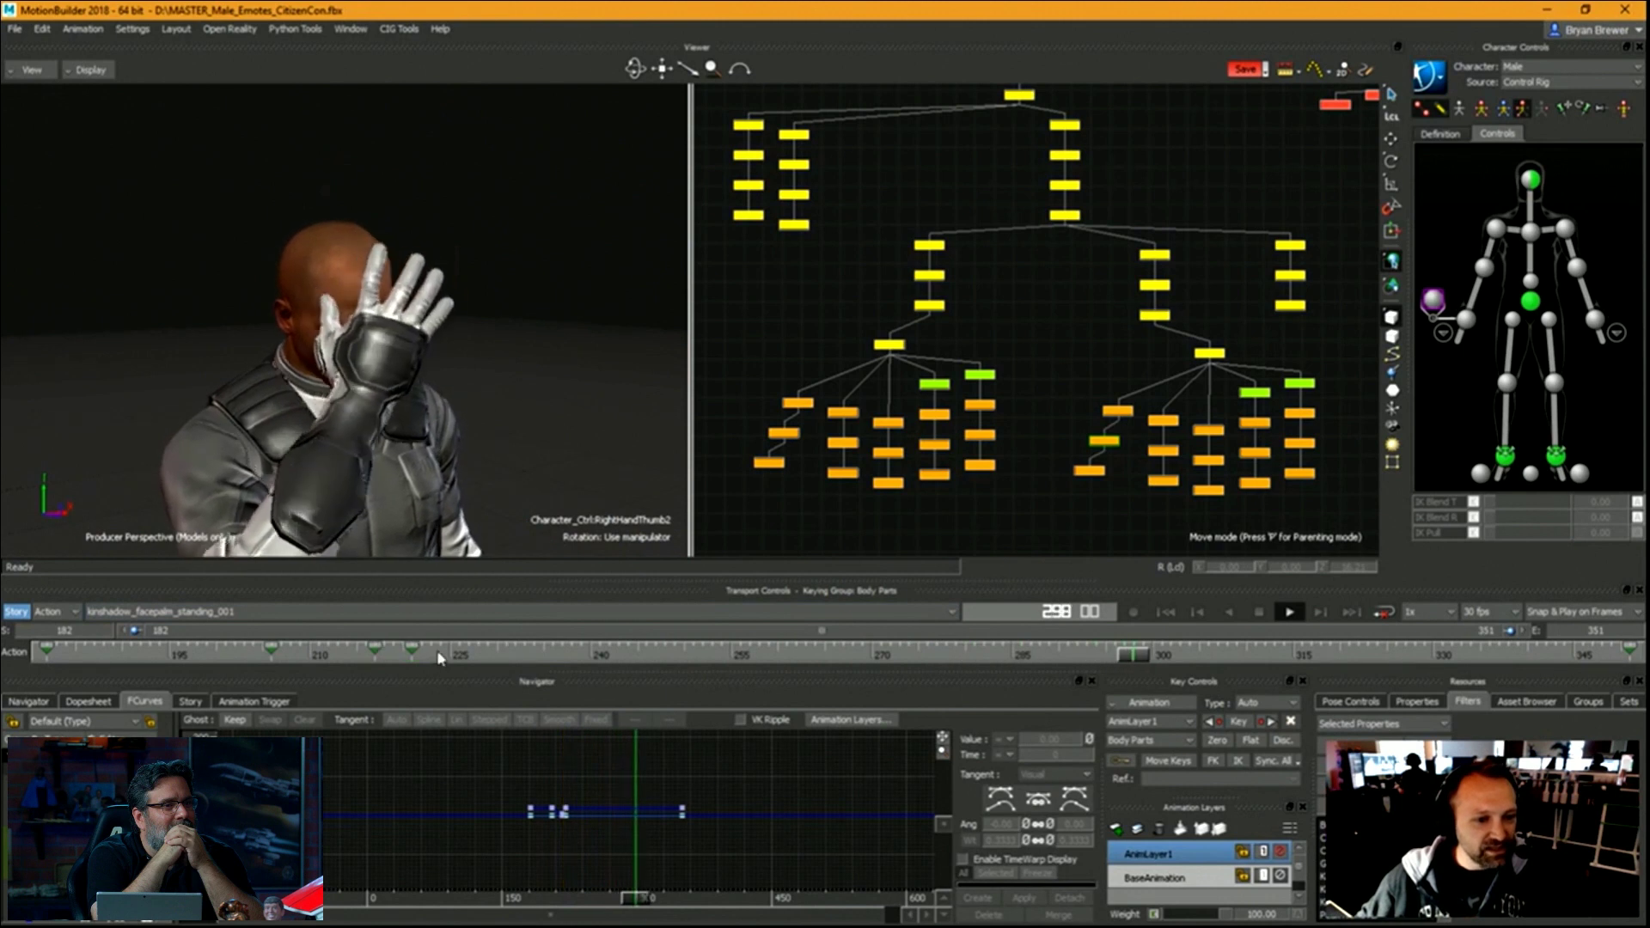
key("space")
key("space")
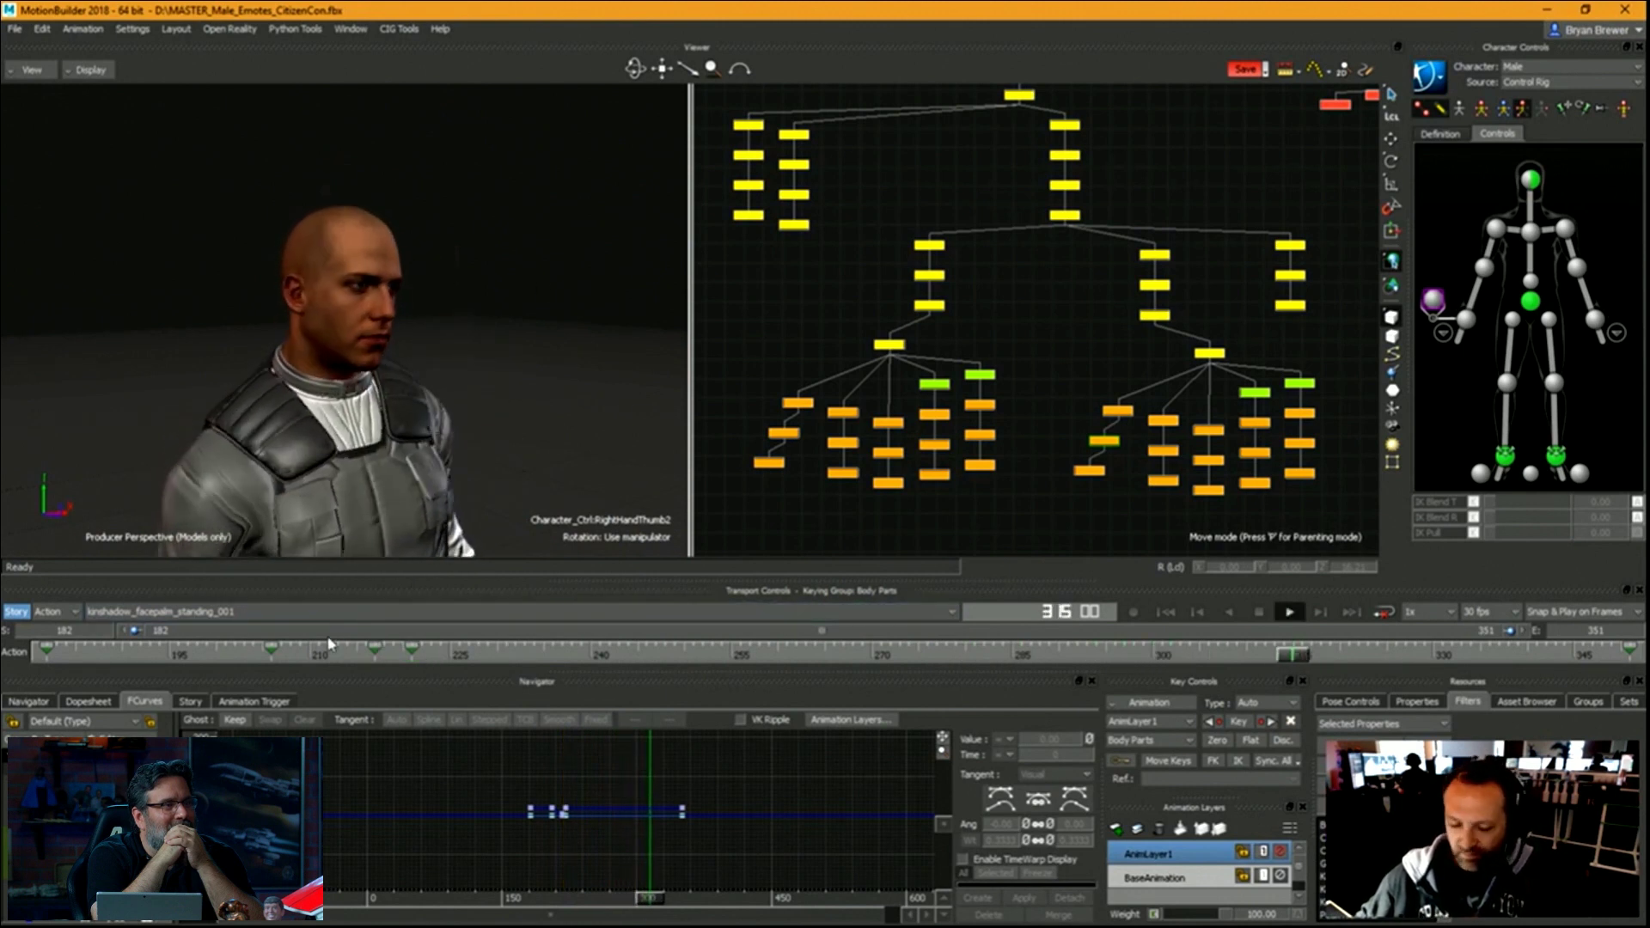
Retime the finger keys to frame 215 for the extended pose and 220 for the settled pose, checking in playback.
left_click_drag(311, 663, 262, 663)
left_click(413, 655)
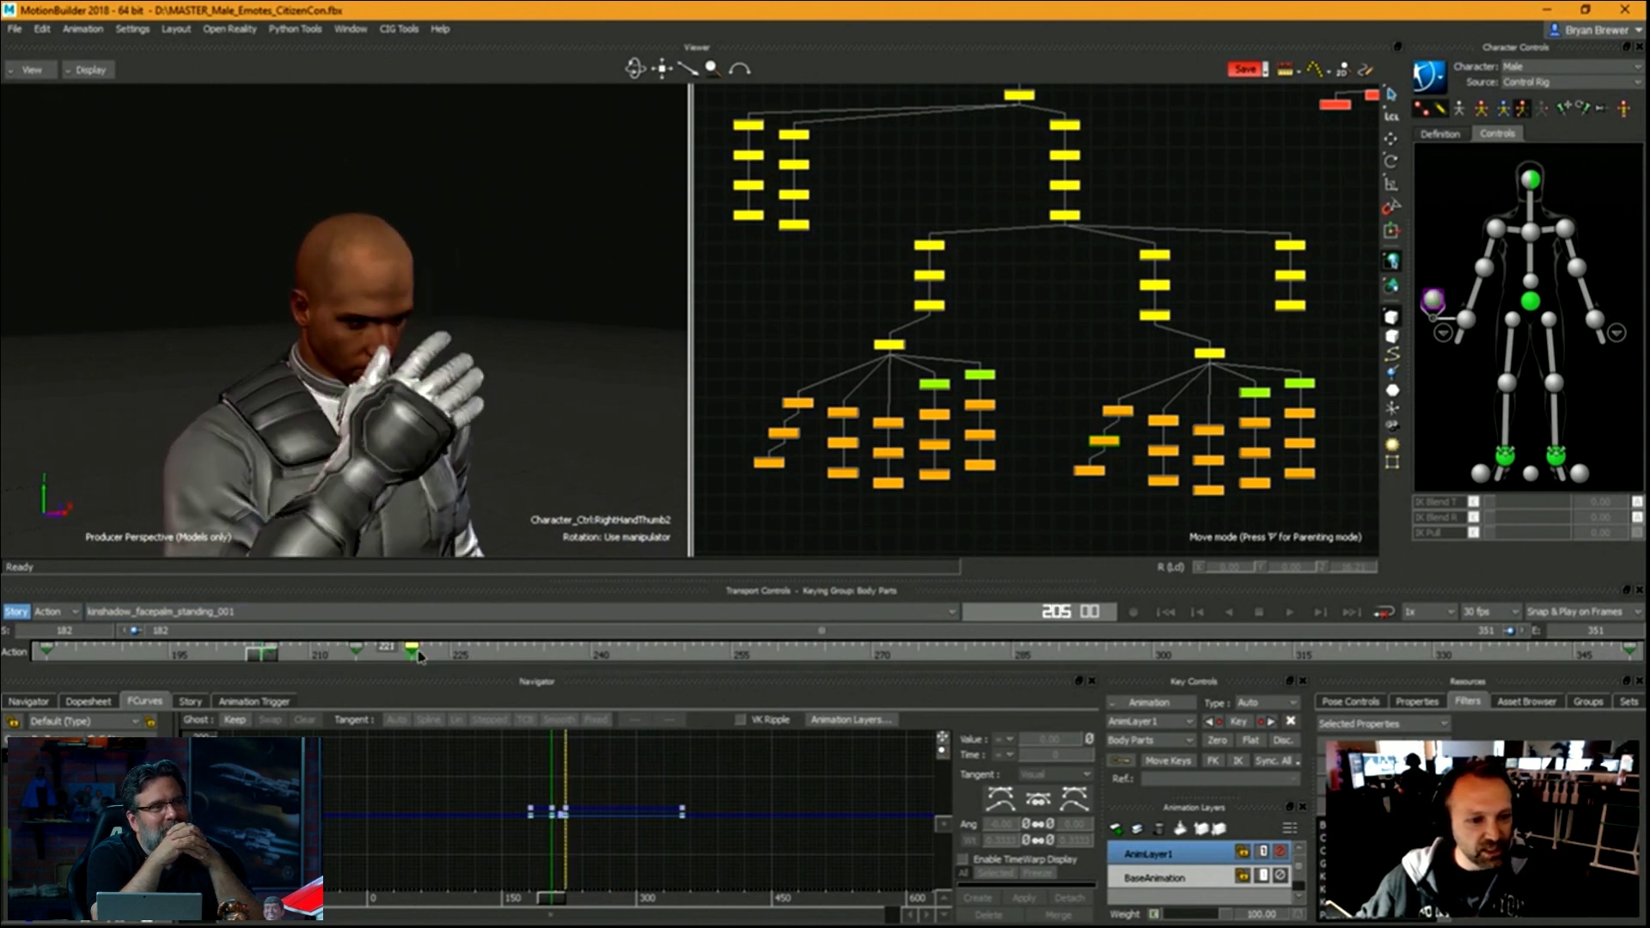
left_click_drag(426, 657, 416, 657)
key("ctrl+space")
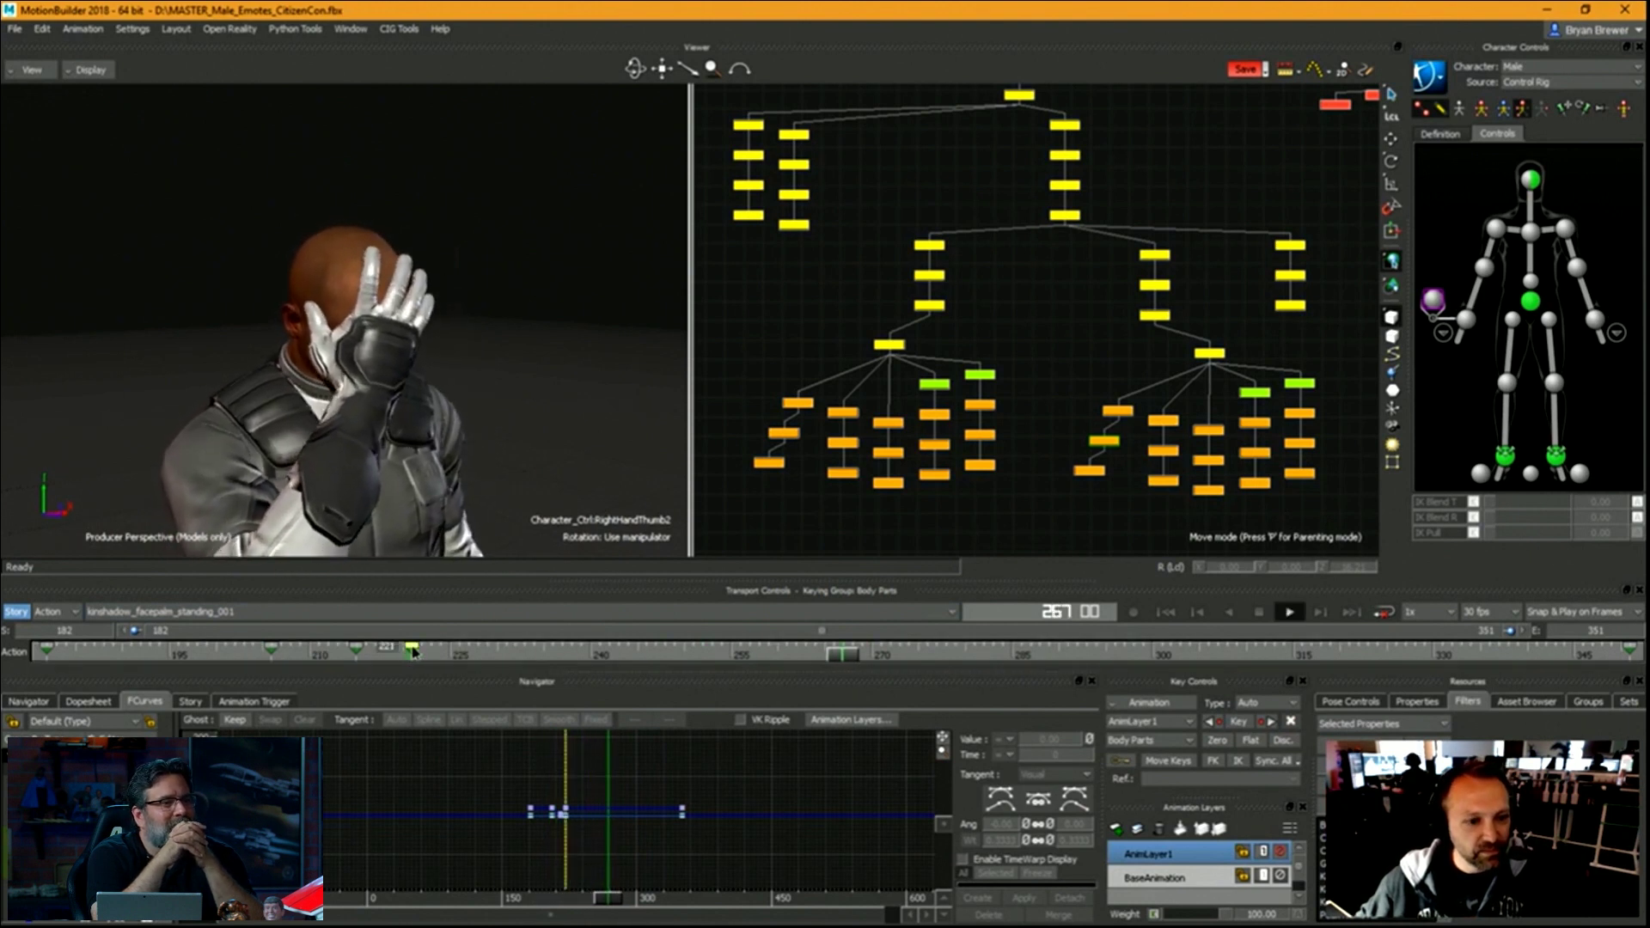
left_click_drag(395, 655, 288, 664)
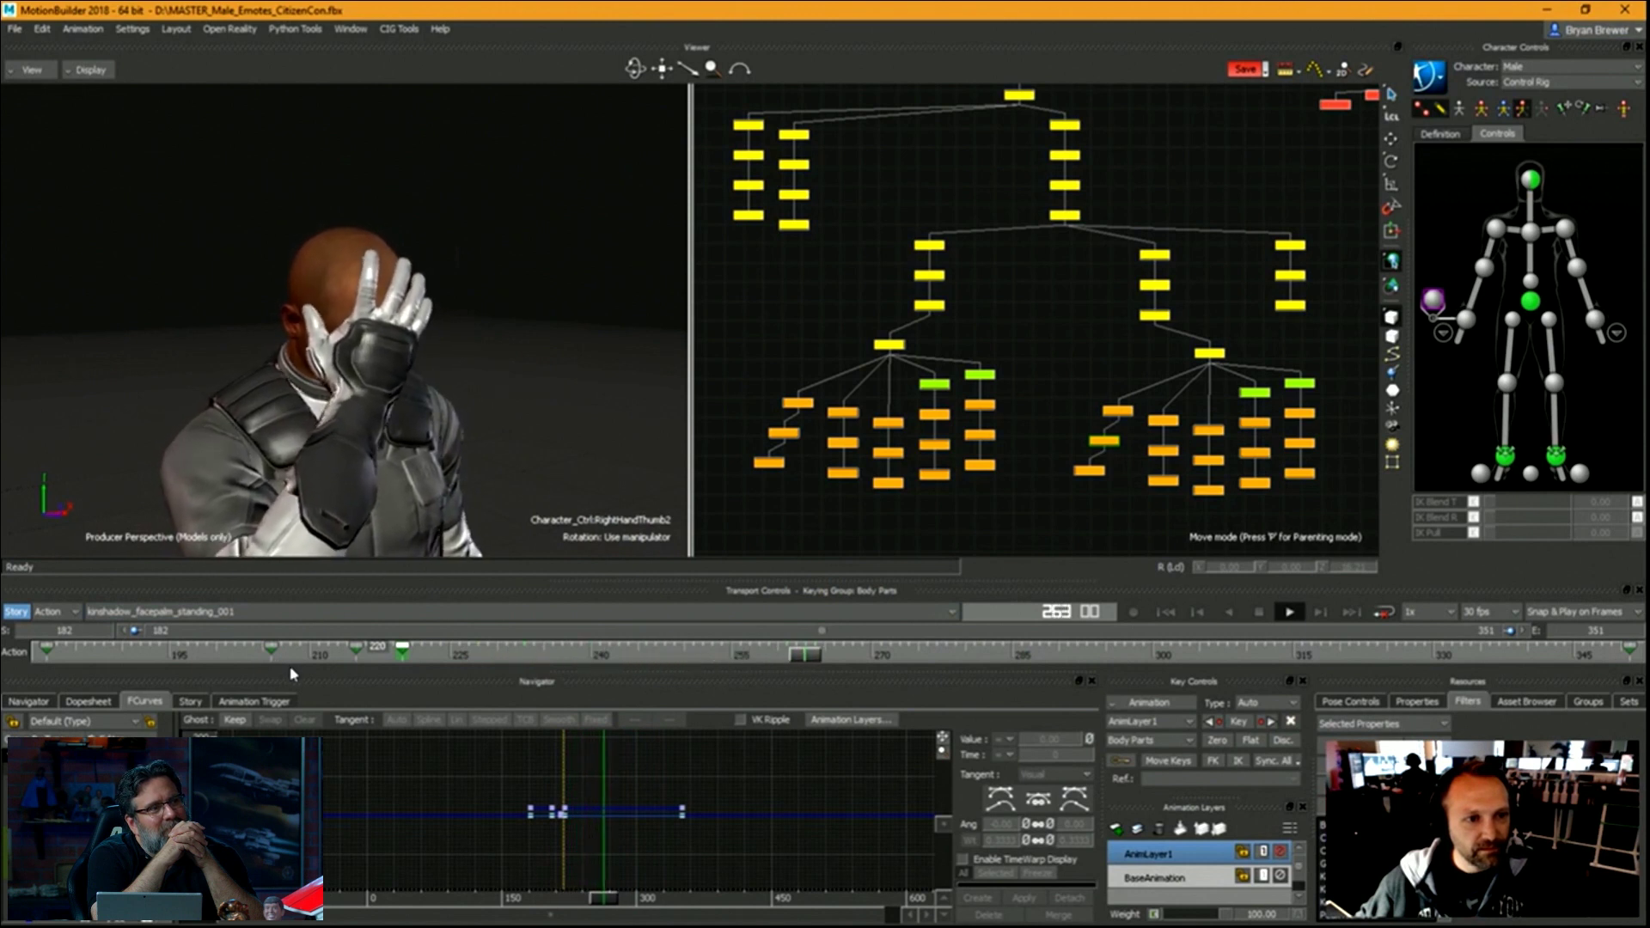
Limit the timeline to frames 205 to 232 and loop the hand's contact with the face.
left_click_drag(1492, 637, 551, 637)
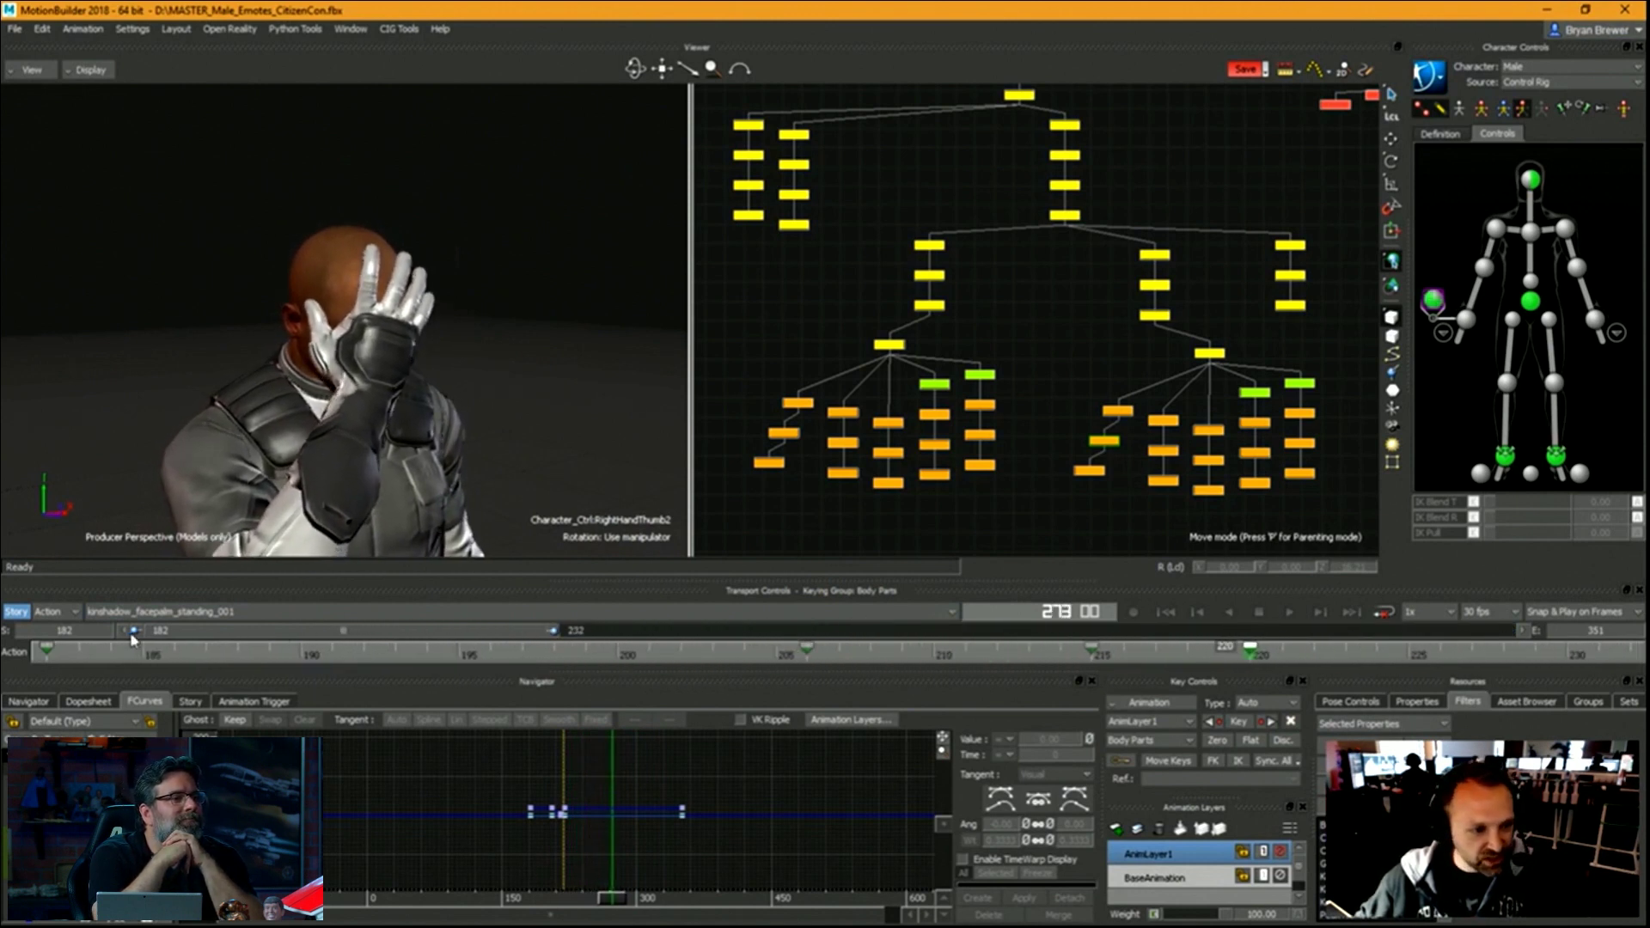
left_click_drag(141, 633, 310, 632)
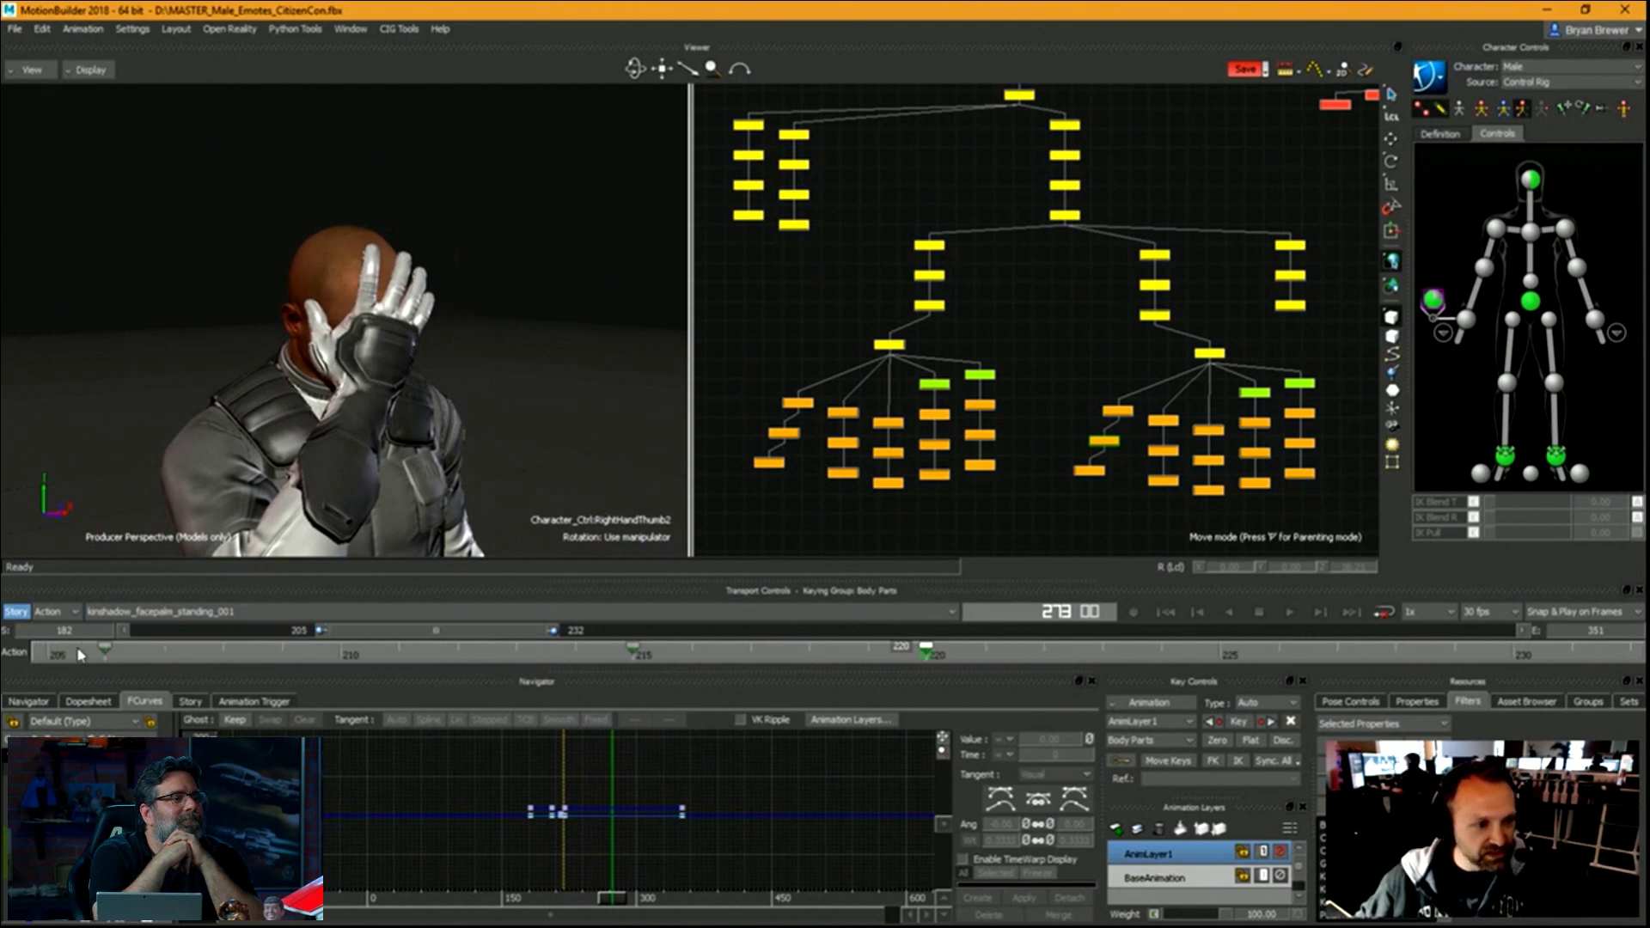
left_click_drag(80, 655, 50, 658)
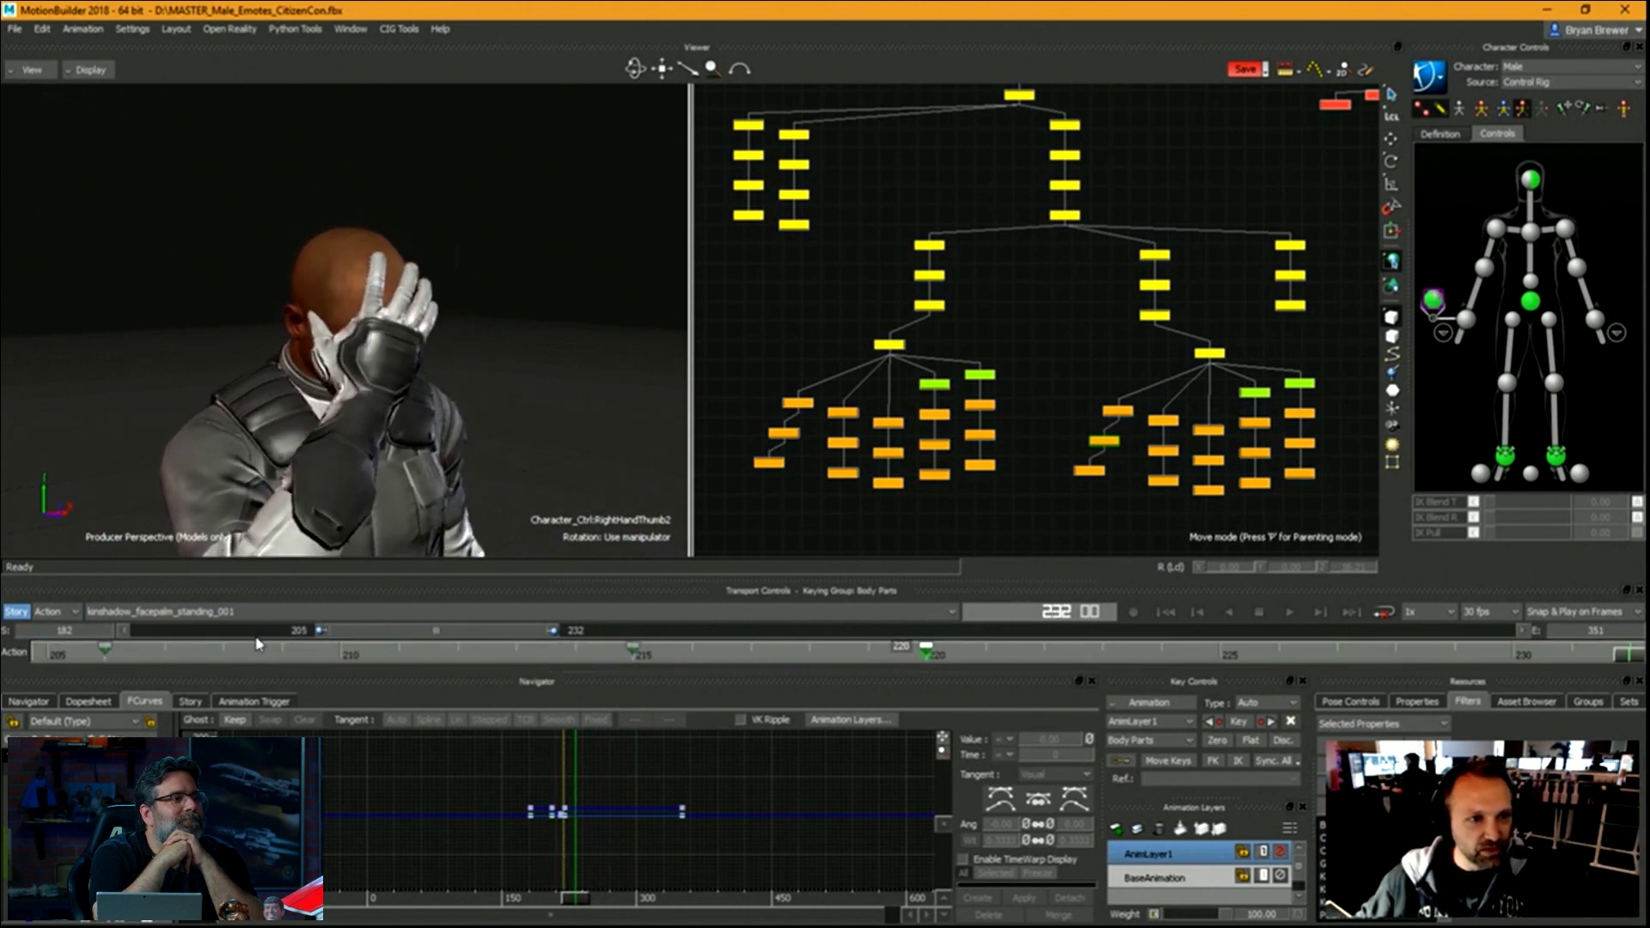
key("ctrl+space")
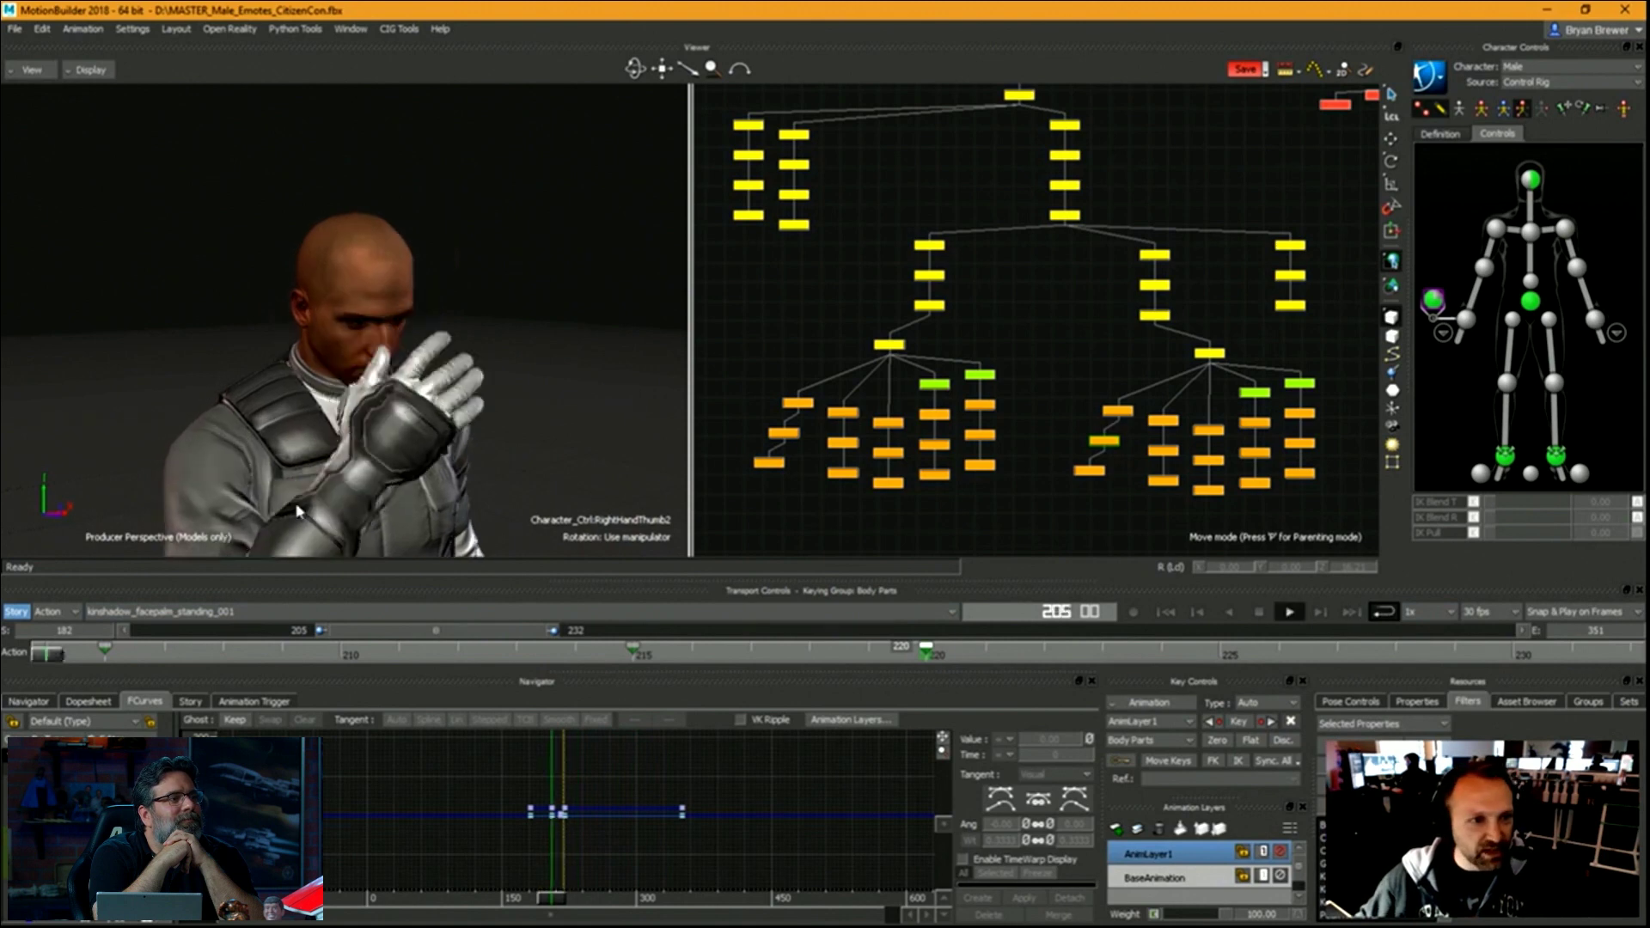
left_click_drag(463, 445, 673, 420, "ctrl+shift")
key("ctrl+space")
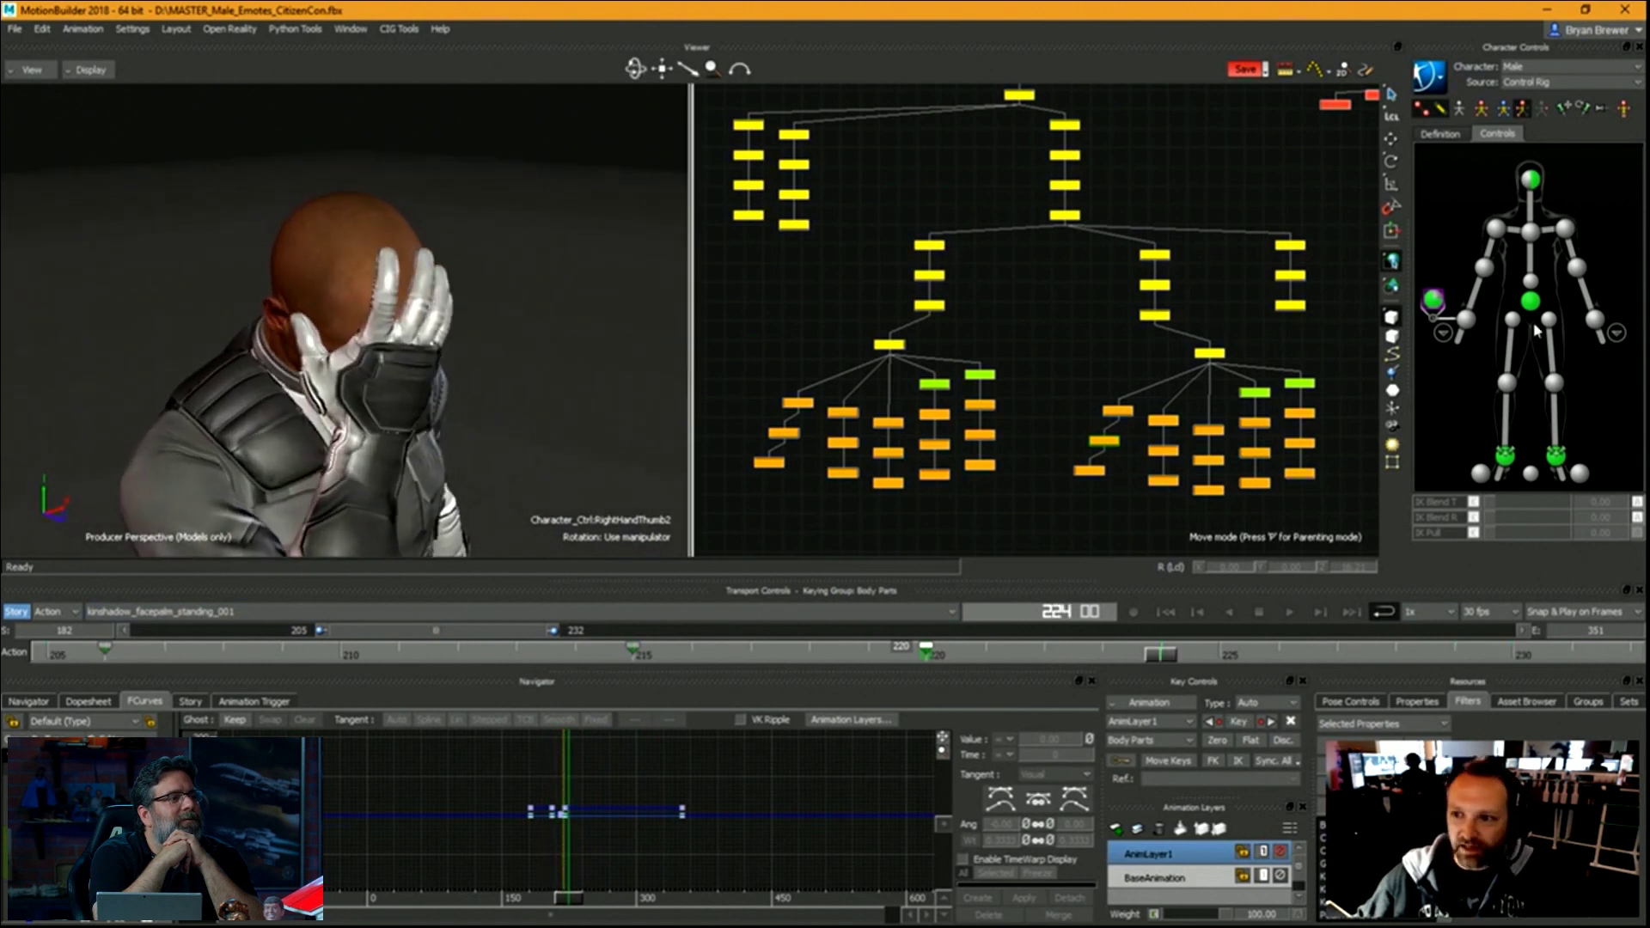
Select the right thumb's base joint and rotate it to a new pose at frame 232.
left_click(1117, 411)
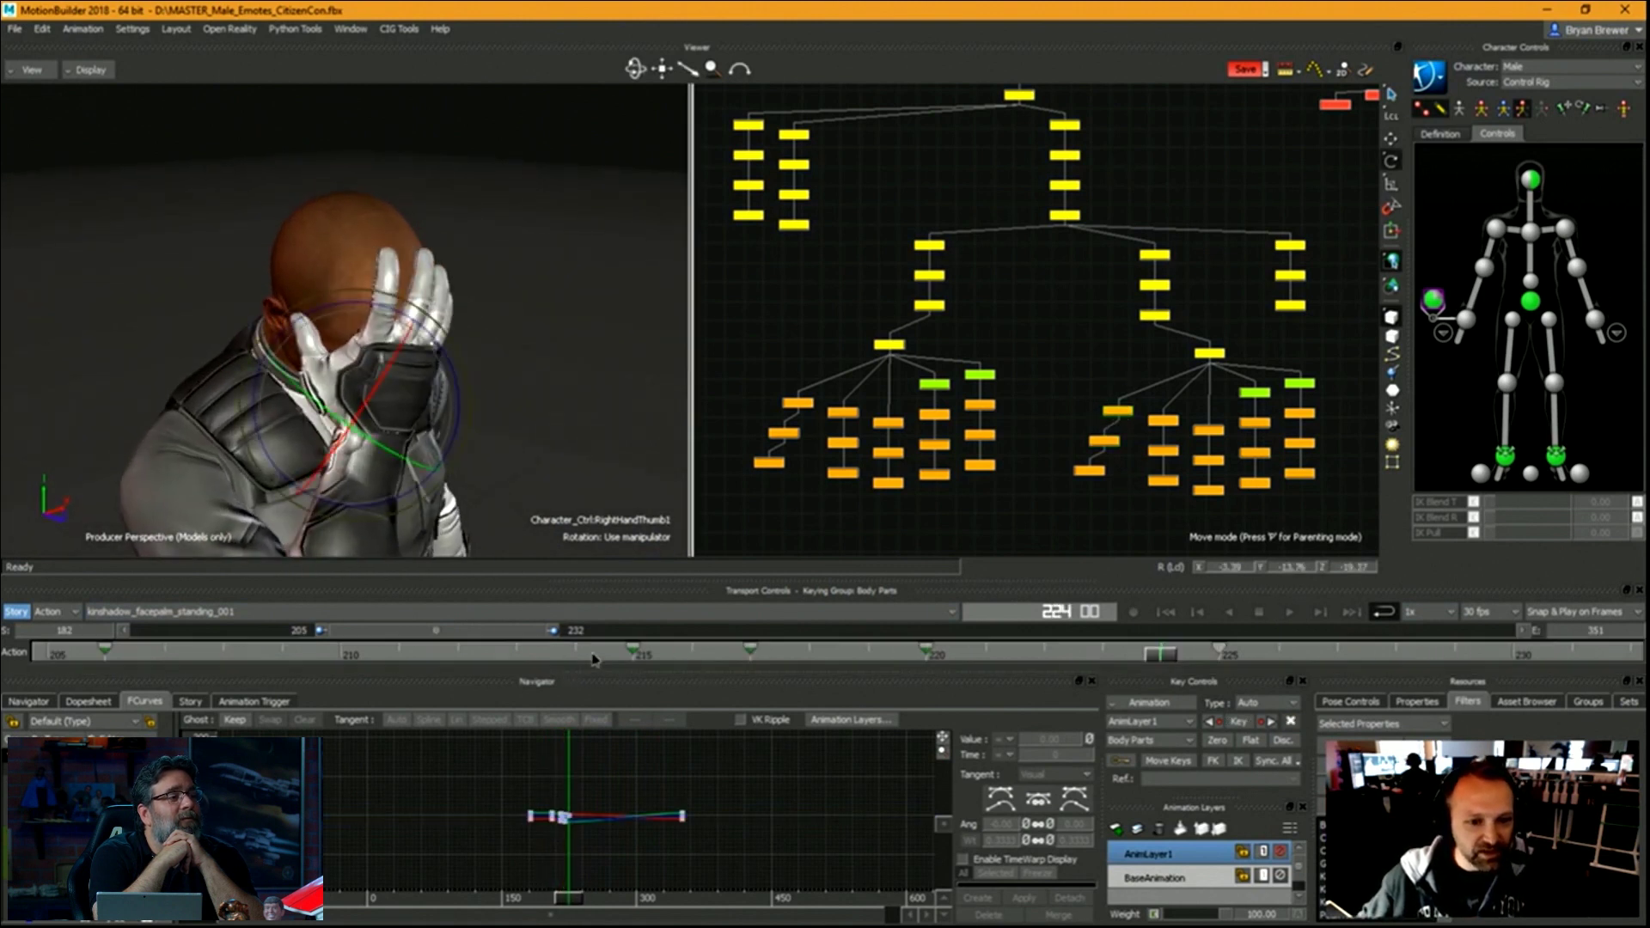
left_click(576, 655)
left_click_drag(576, 660, 1624, 655)
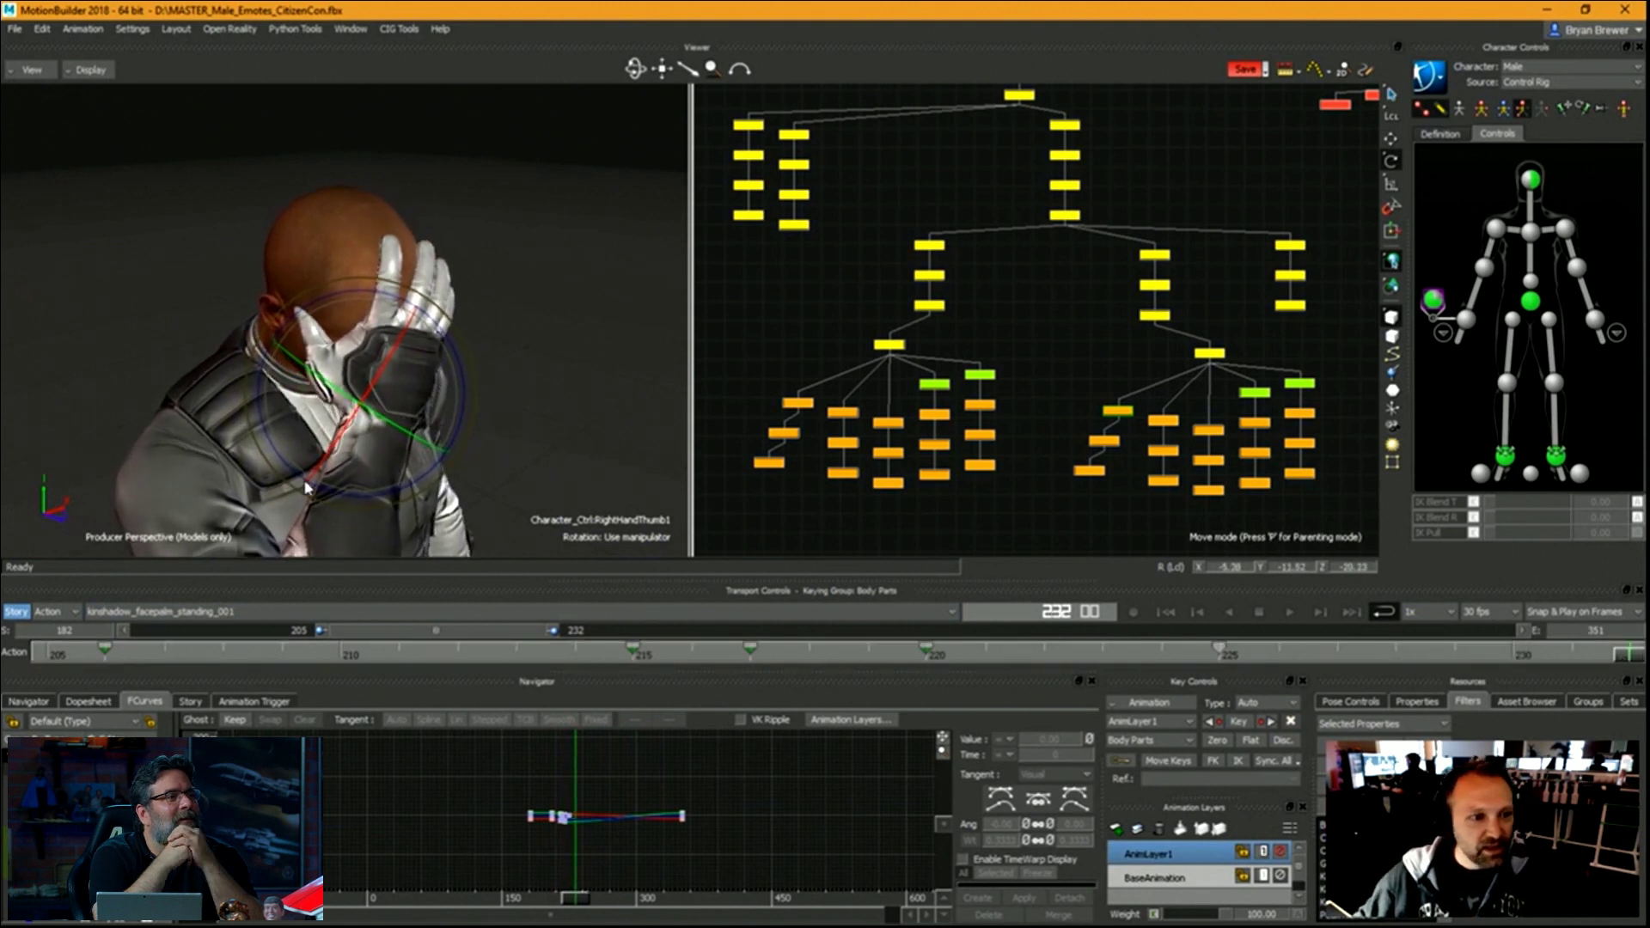
left_click_drag(342, 469, 302, 472, "ctrl+shift")
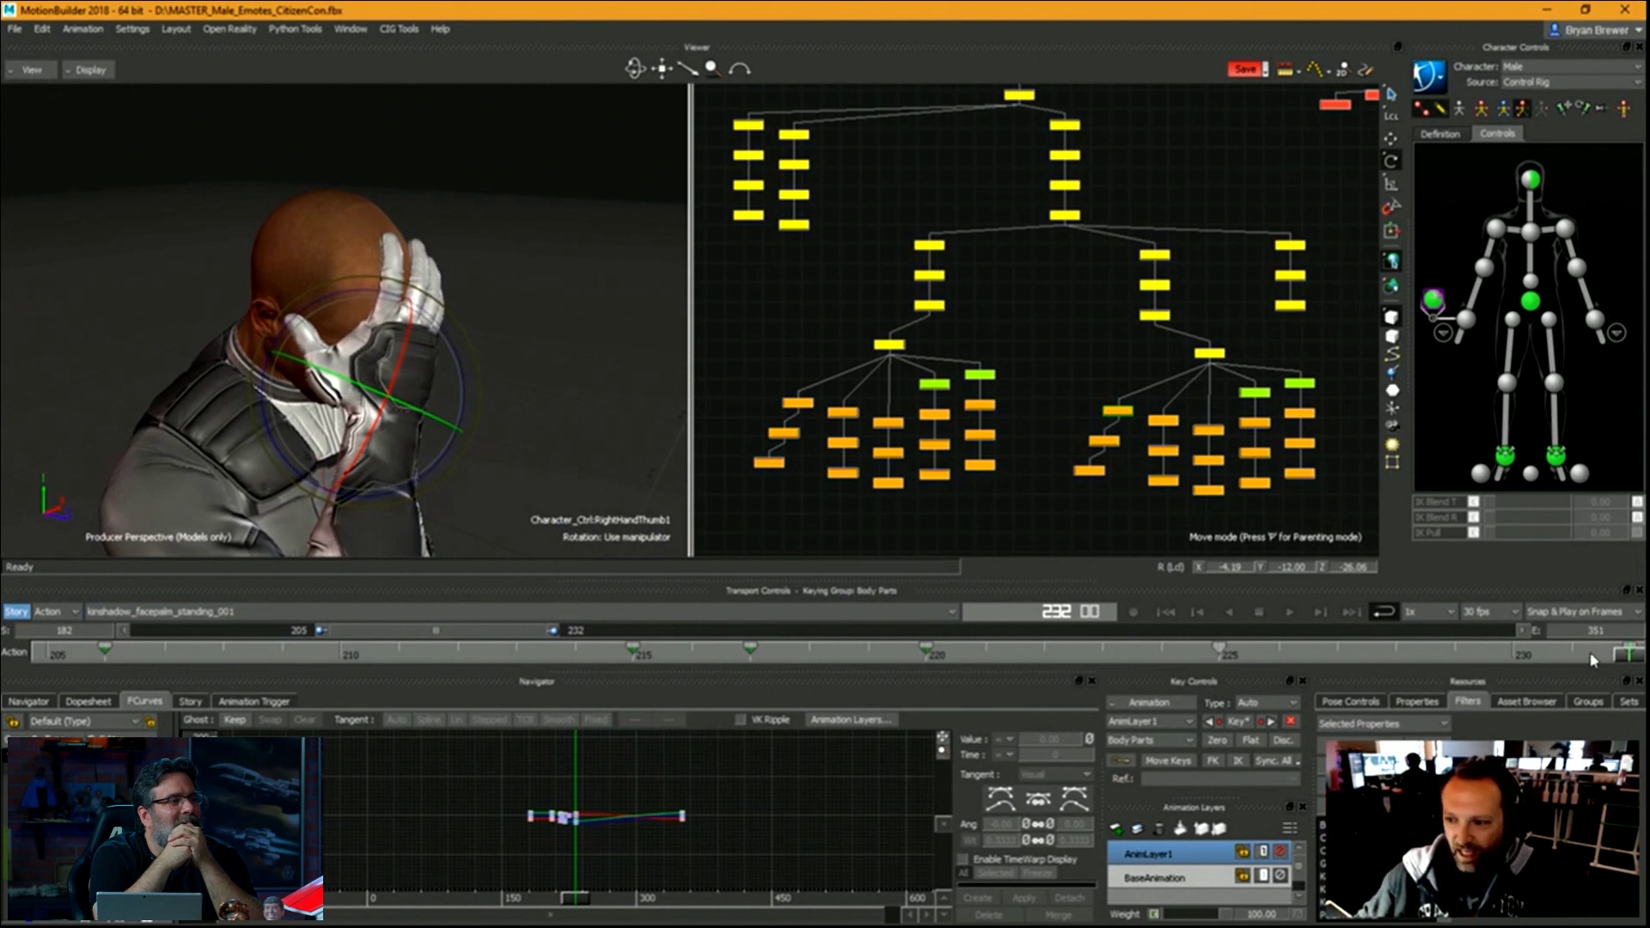
Select the right wrist's auxiliary effector at frame 222 and show the rig controls over the model.
left_click_drag(1627, 654, 1043, 656)
left_click(1441, 303)
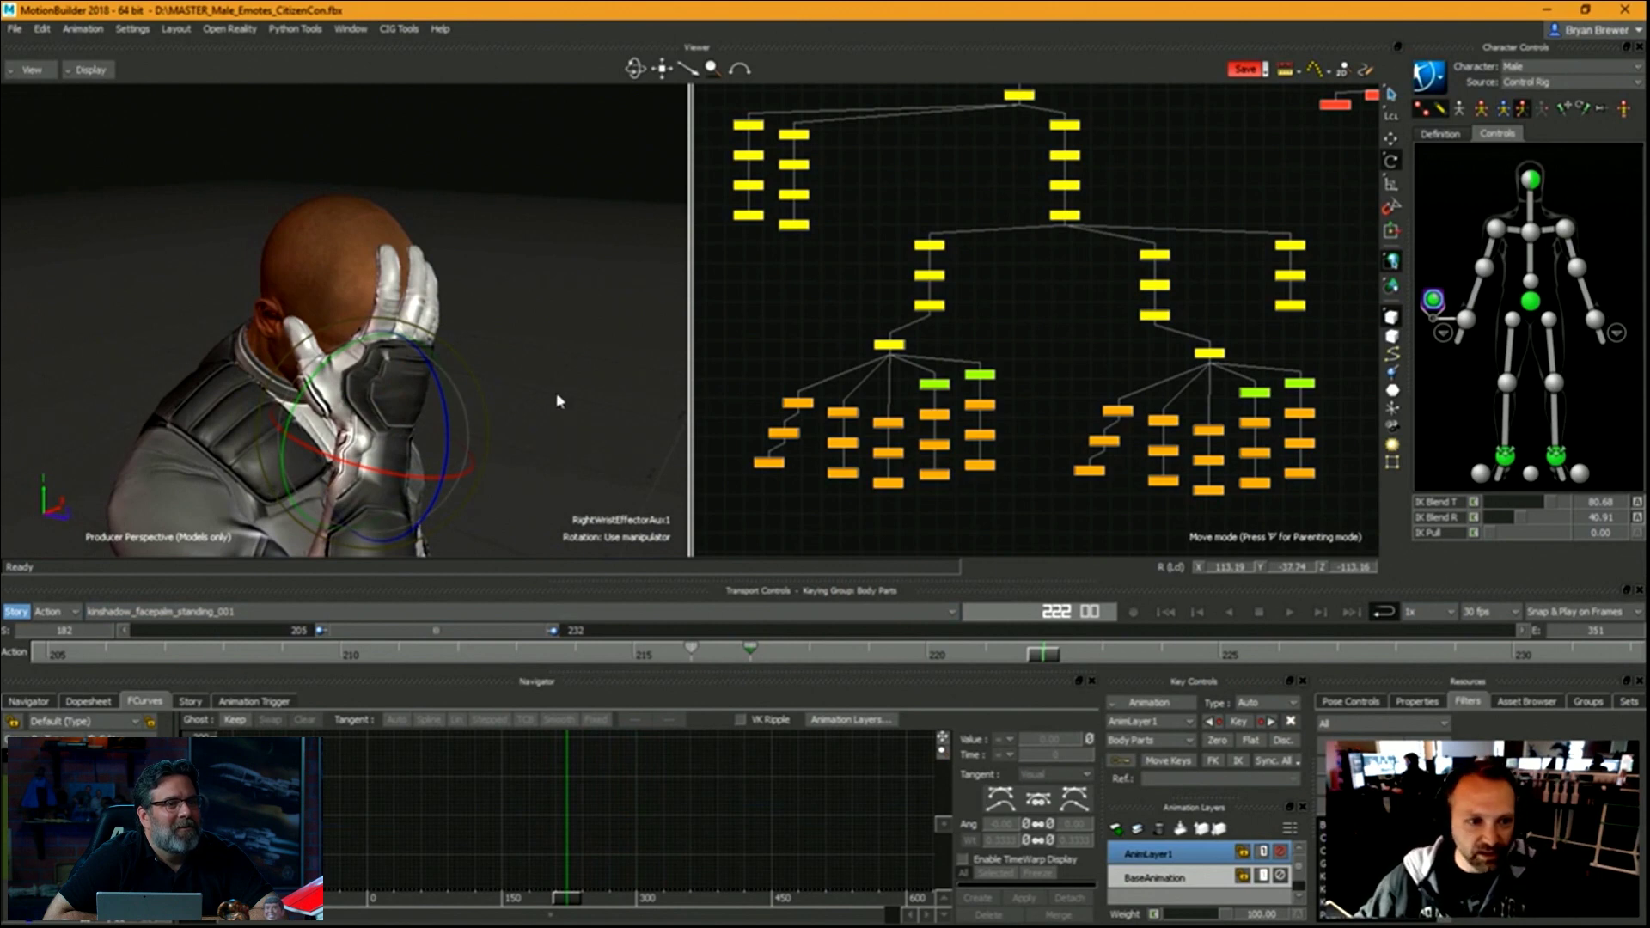
key("ctrl+a")
key("ctrl+a")
left_click_drag(631, 435, 242, 410, "ctrl+shift")
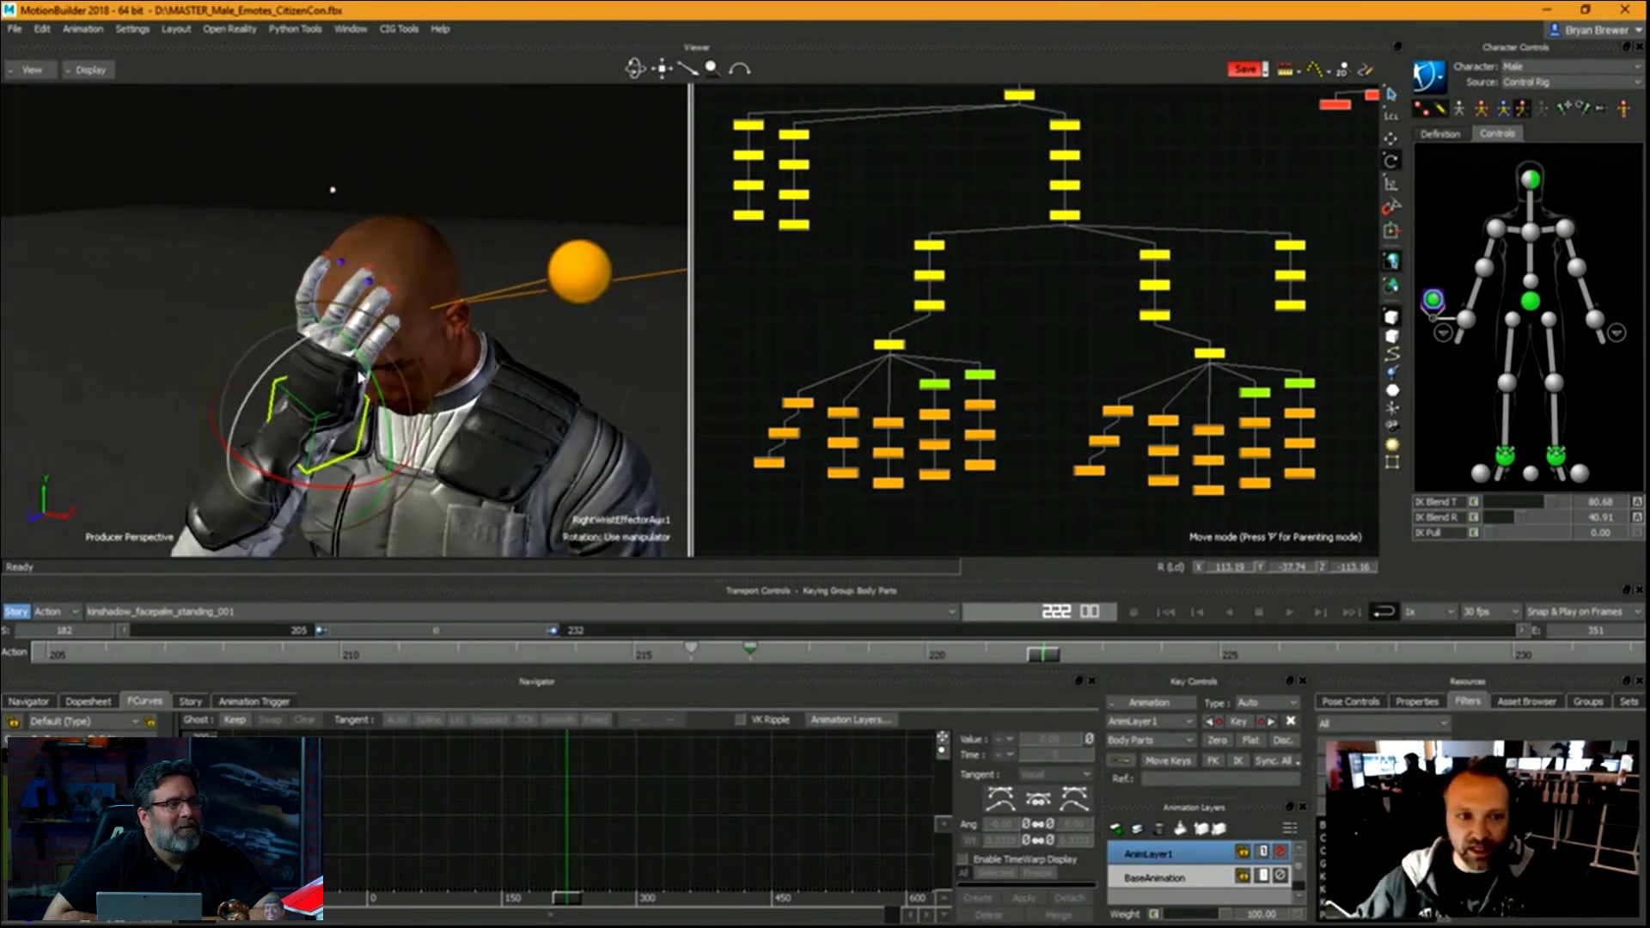
Select the right pinky's end joint and reposition it at frame 232 against the side of the head.
left_click_drag(494, 413, 649, 303)
left_click_drag(1322, 505, 1282, 460)
key("t")
left_click_drag(593, 309, 546, 280, "ctrl+shift")
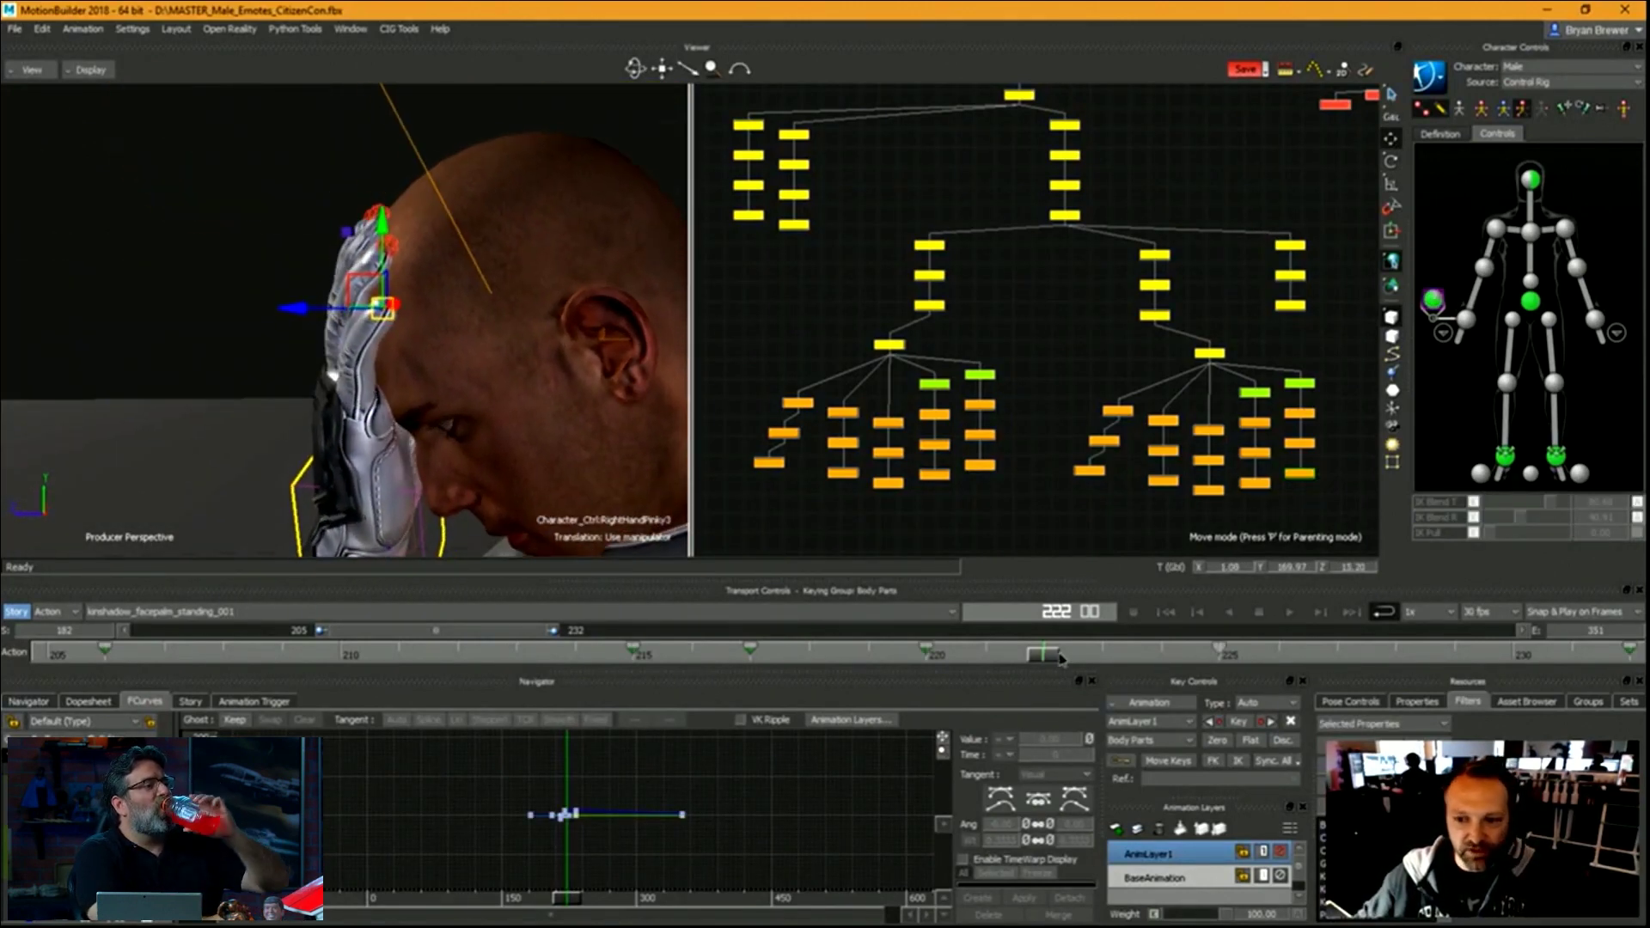
left_click_drag(1060, 653, 1629, 655)
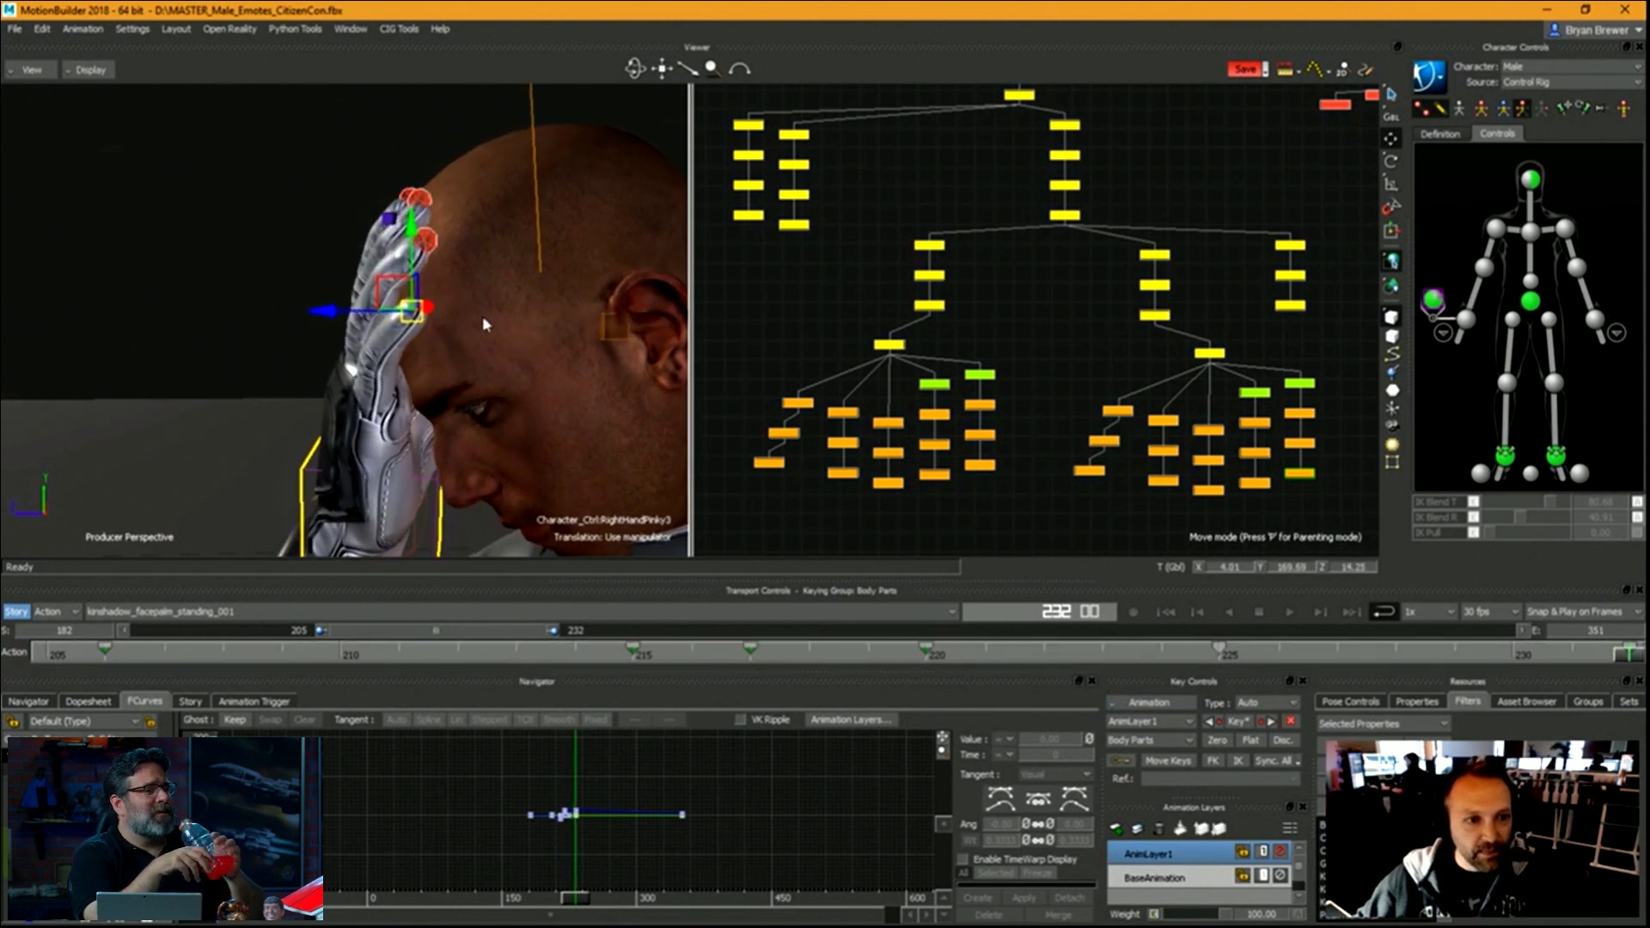
left_click_drag(484, 324, 528, 320)
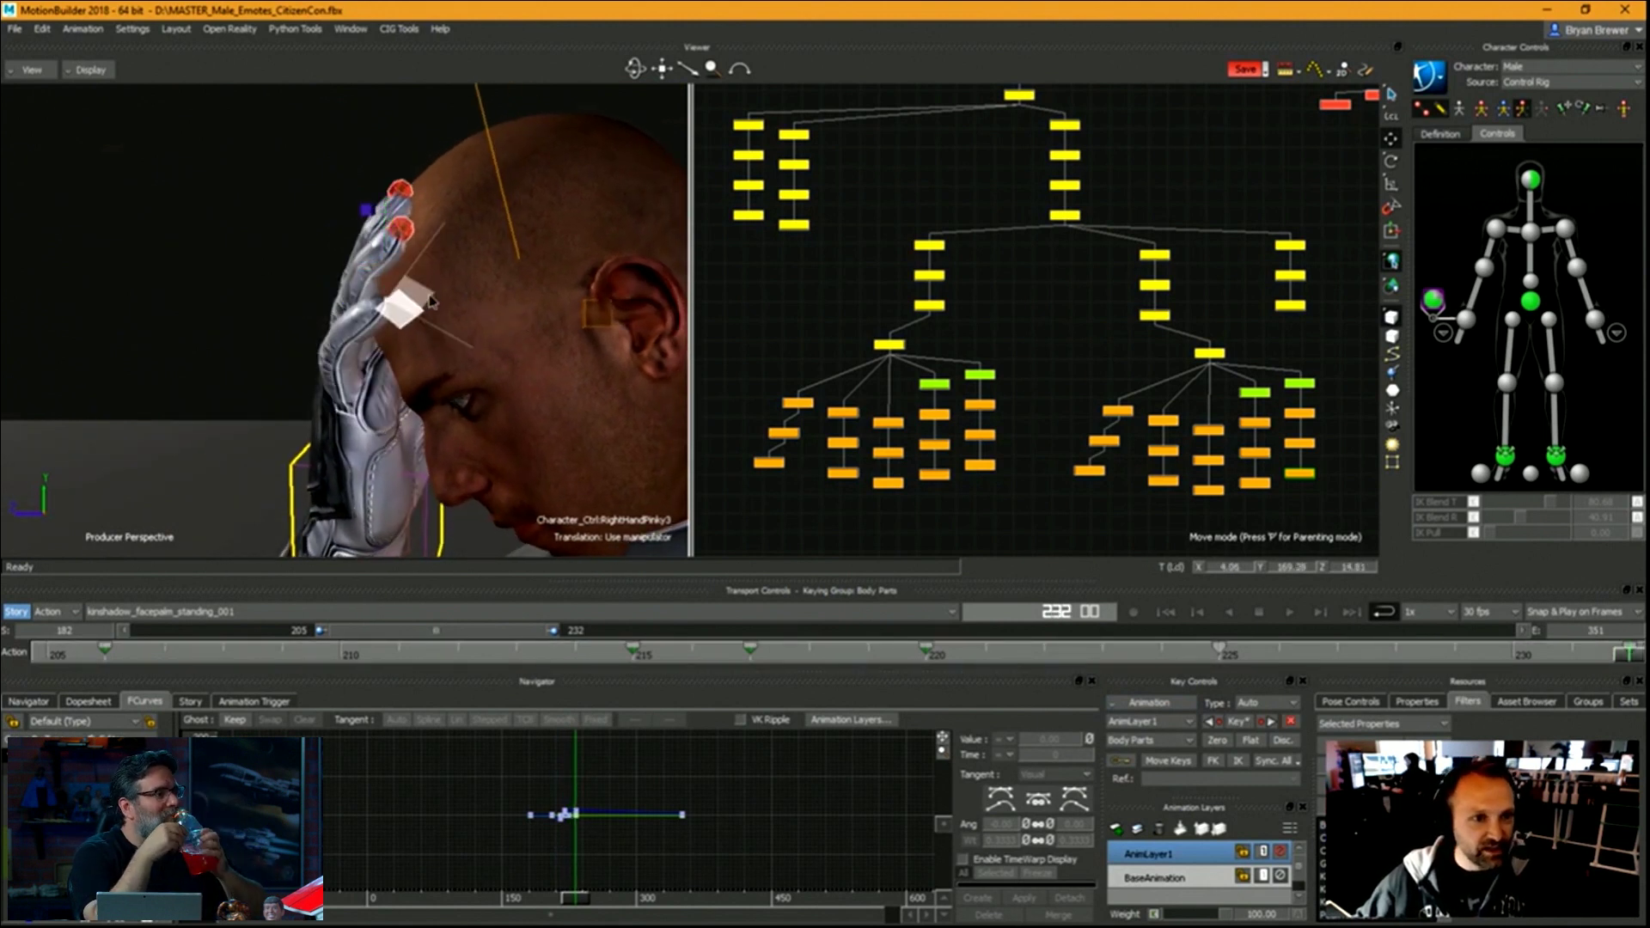
left_click_drag(454, 327, 673, 292)
key("ctrl+z")
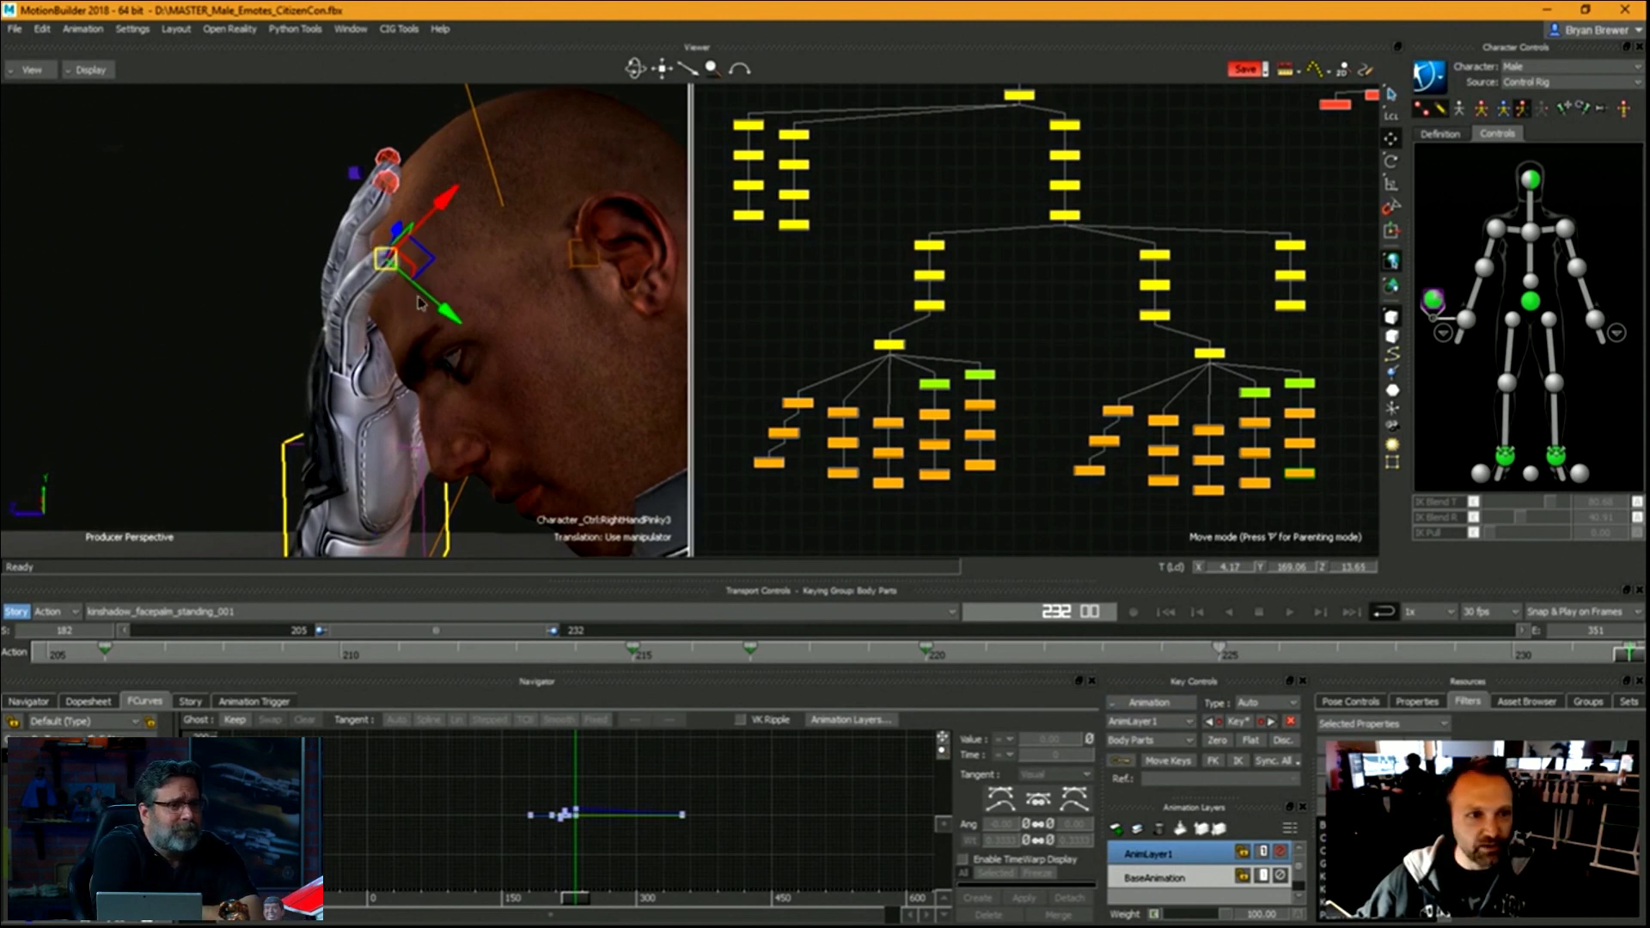
Select the right ring finger's end joint, then rotate and move it to rest against the head at frame 232.
left_click_drag(516, 236, 587, 300, "ctrl+shift")
left_click(1257, 483)
left_click_drag(481, 335, 655, 296, "ctrl+shift")
key("e")
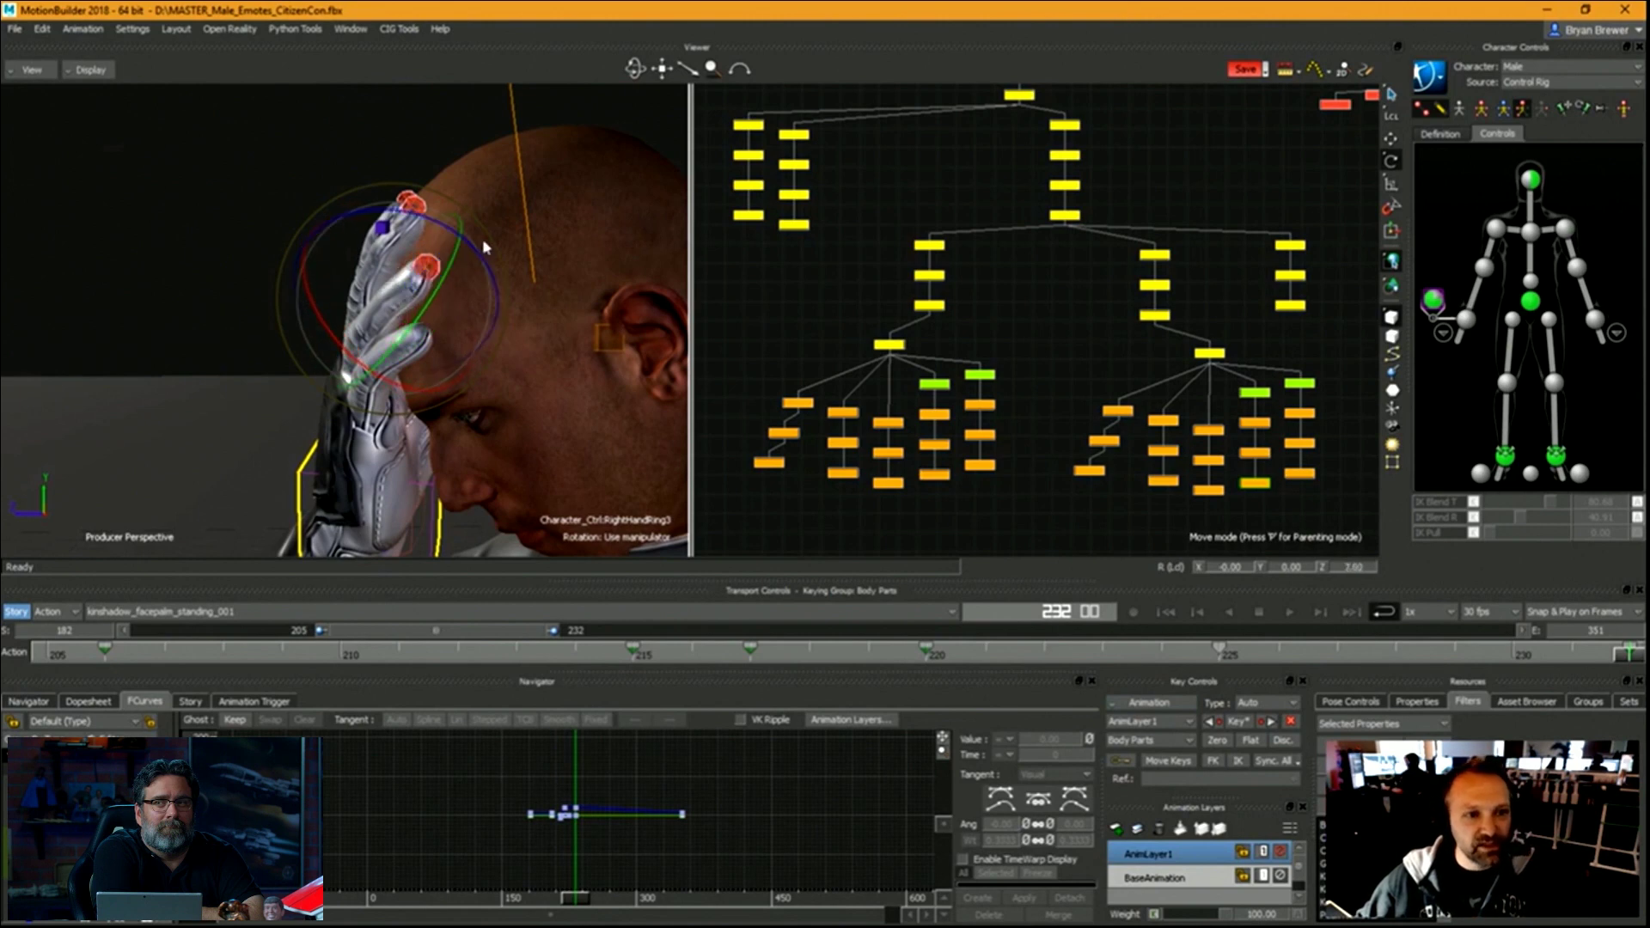
left_click_drag(515, 331, 422, 239, "ctrl+shift")
key("t")
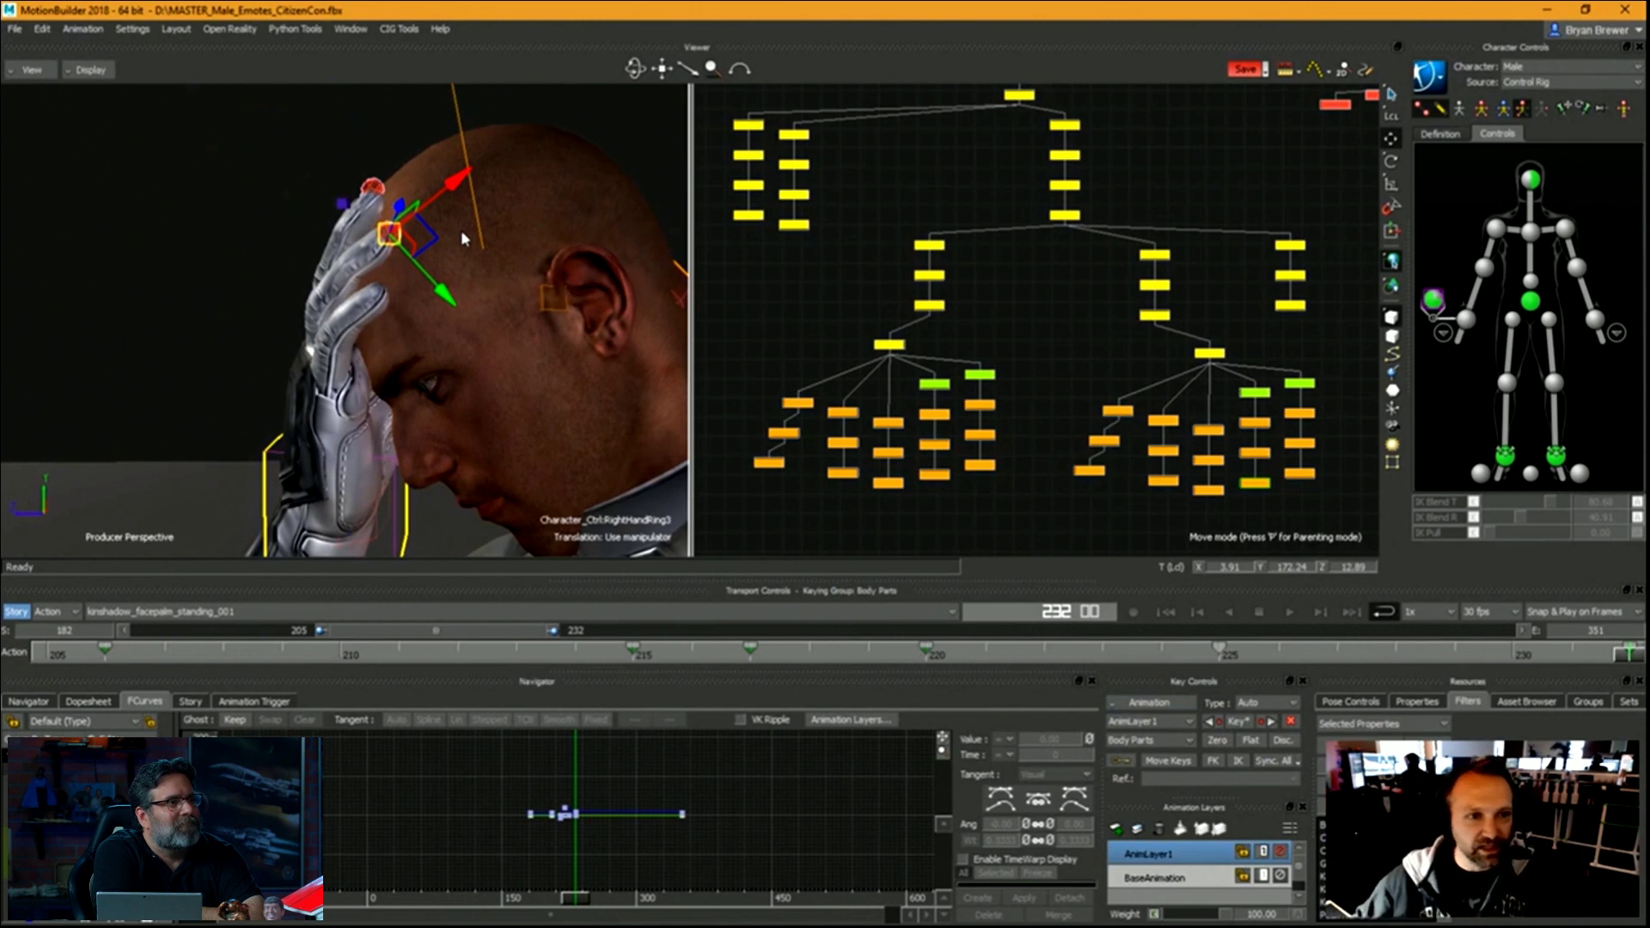
left_click_drag(354, 322, 534, 337, "ctrl")
left_click_drag(535, 337, 591, 347, "ctrl+shift")
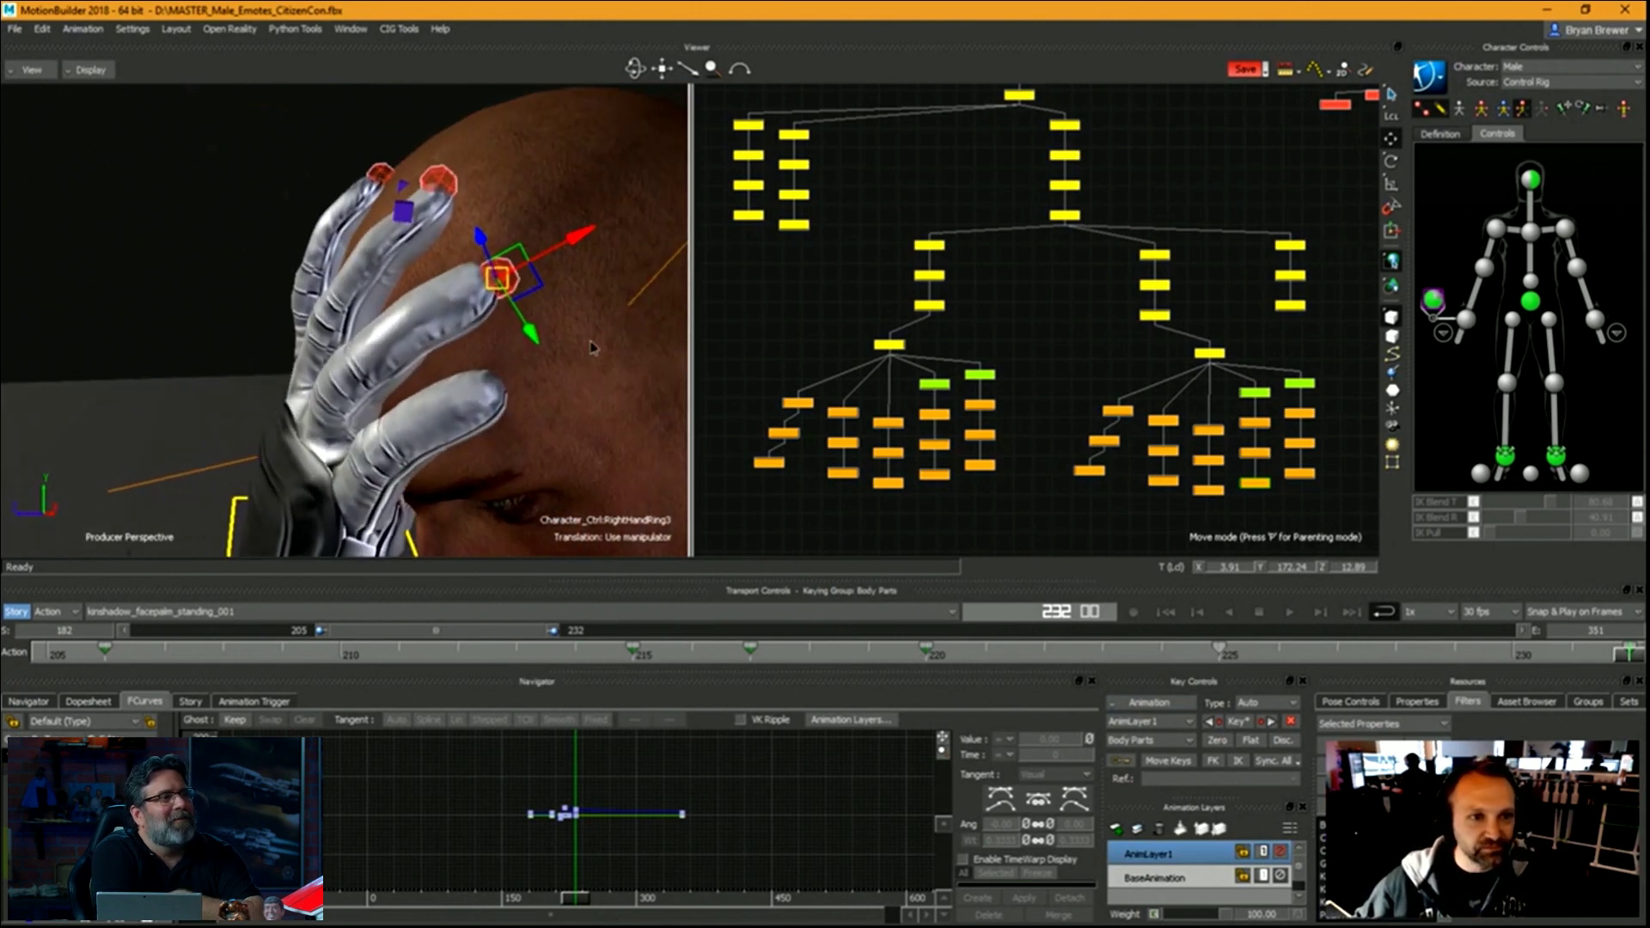
left_click_drag(546, 248, 611, 258, "ctrl")
Rotate the right middle finger's first and second joints at frame 232 to bend the finger toward the forehead.
left_click(1210, 430)
key("r")
left_click_drag(550, 340, 292, 323, "ctrl")
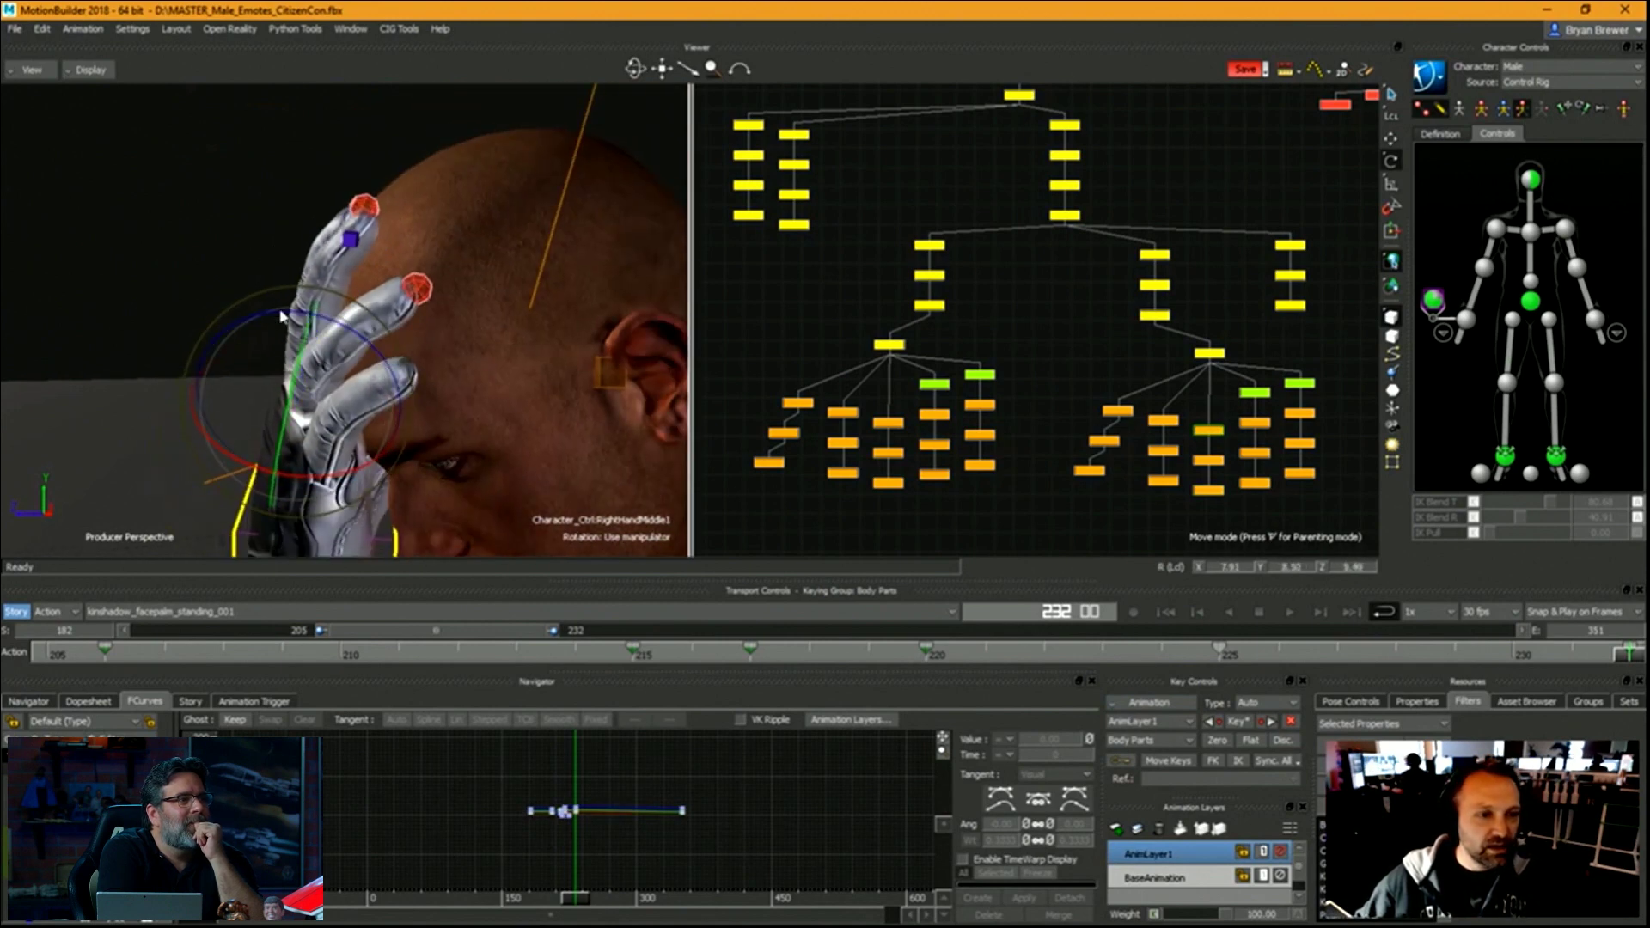
left_click_drag(281, 316, 419, 333, "ctrl+shift")
left_click_drag(1184, 464, 1184, 467)
left_click_drag(627, 314, 663, 363, "ctrl+shift")
left_click_drag(485, 297, 383, 292, "ctrl+shift")
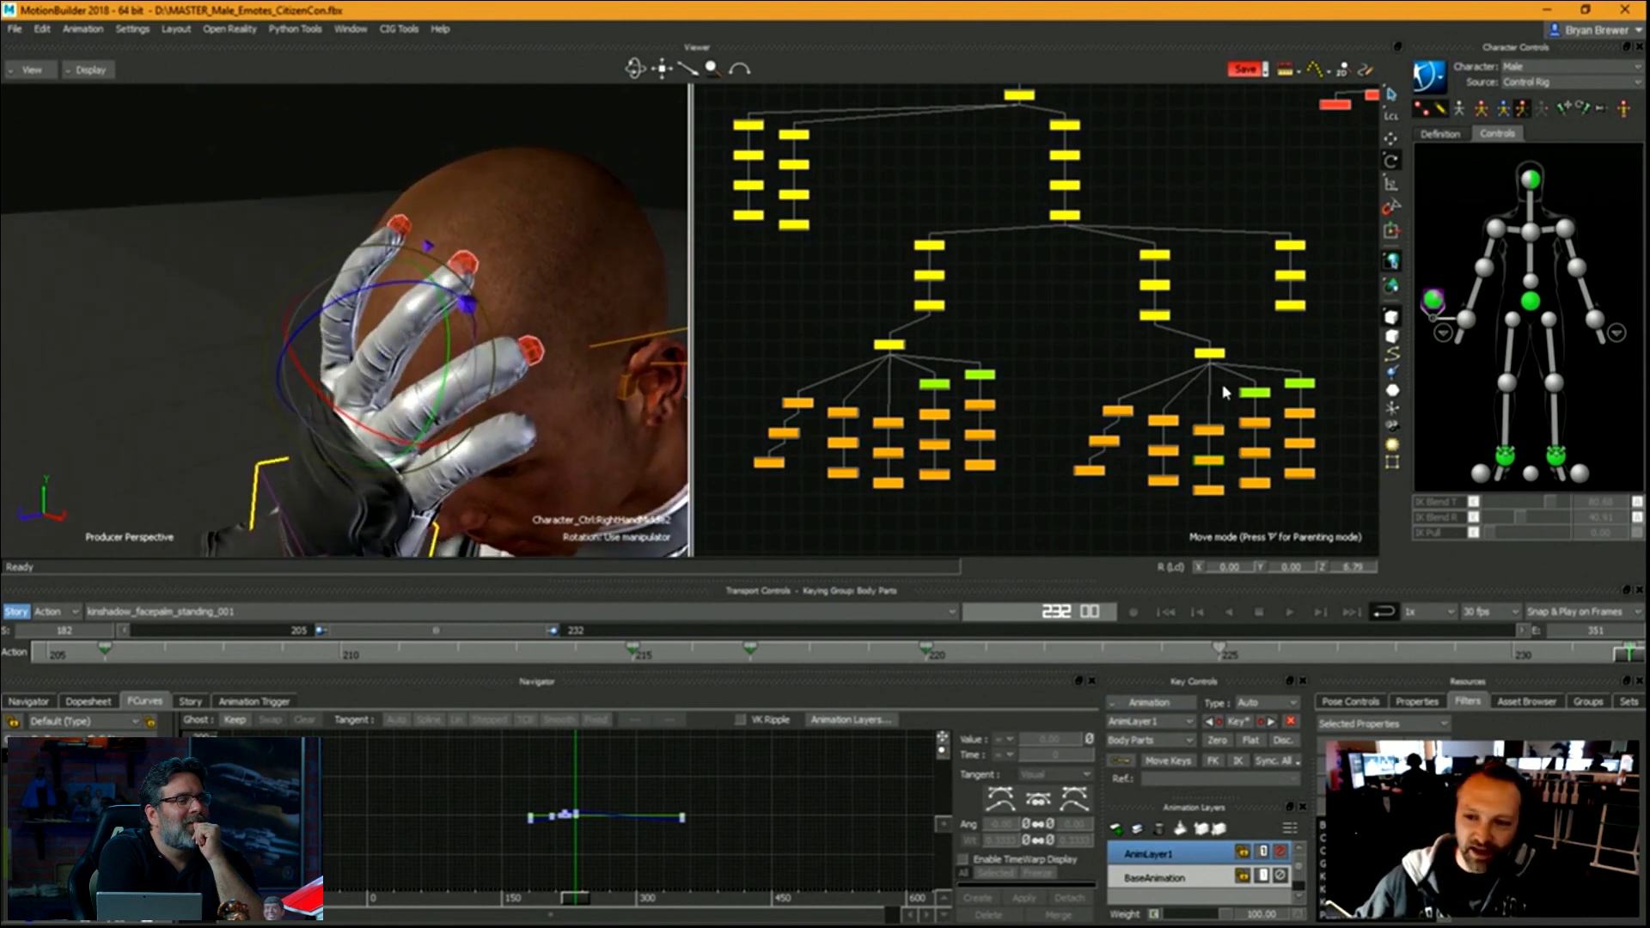
left_click(1210, 428)
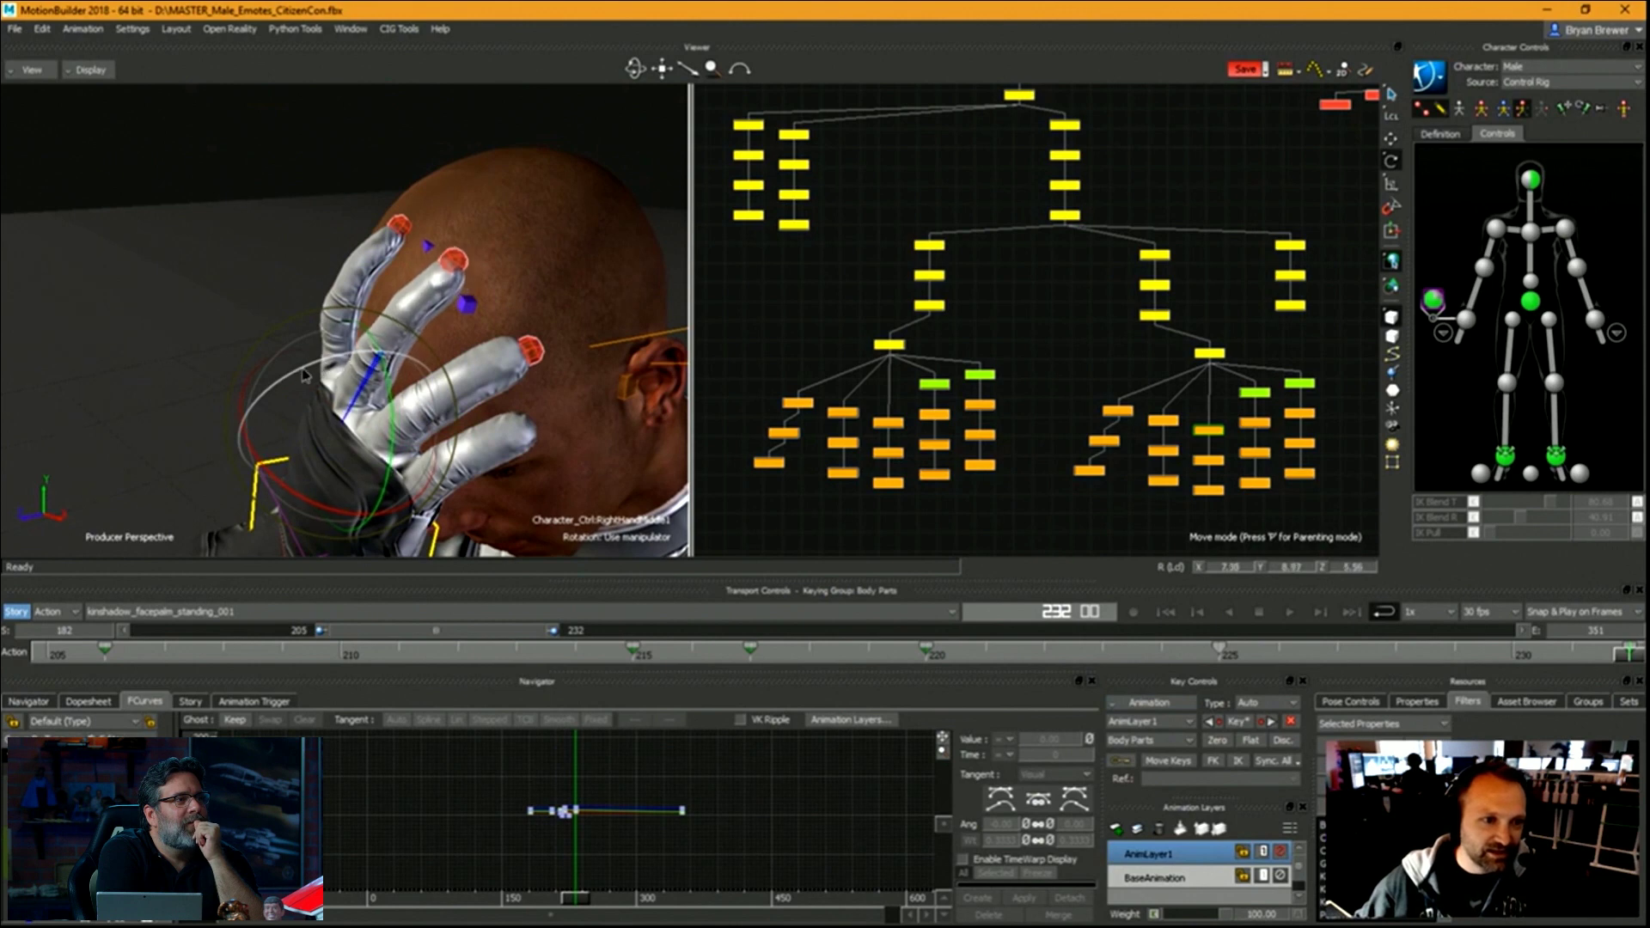
left_click(1201, 460)
left_click_drag(369, 309, 243, 293, "ctrl+shift")
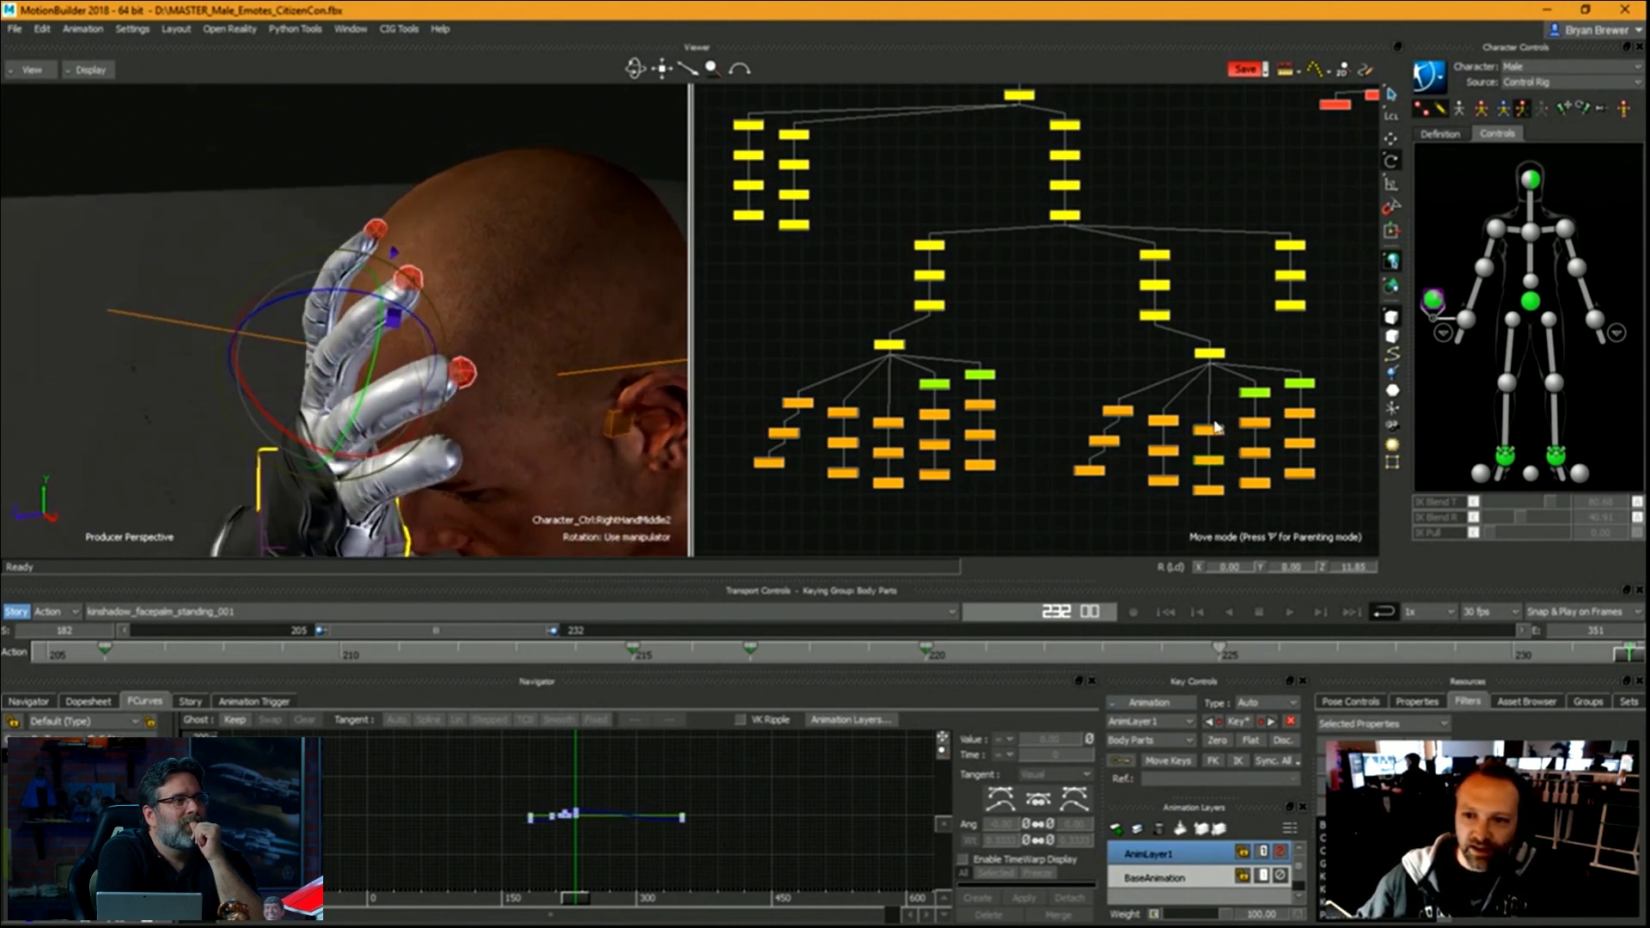
Select the right index finger's base joint and rotate it to a new pose at frame 232.
left_click_drag(516, 301, 481, 339, "ctrl+shift")
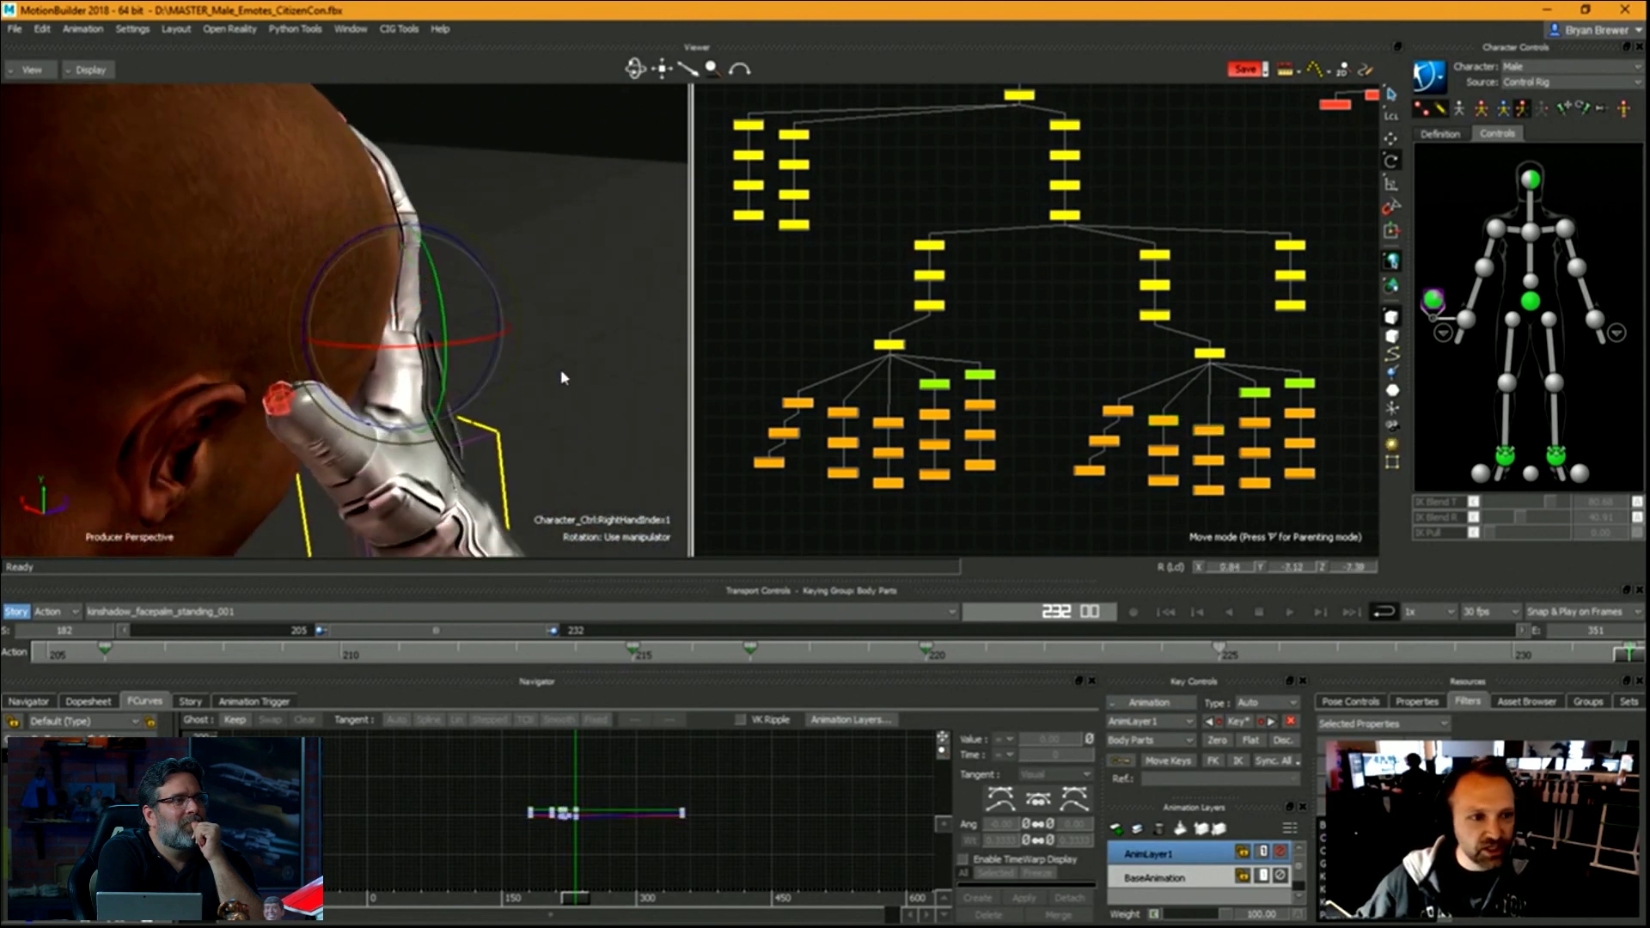
left_click_drag(563, 378, 507, 322, "ctrl+shift")
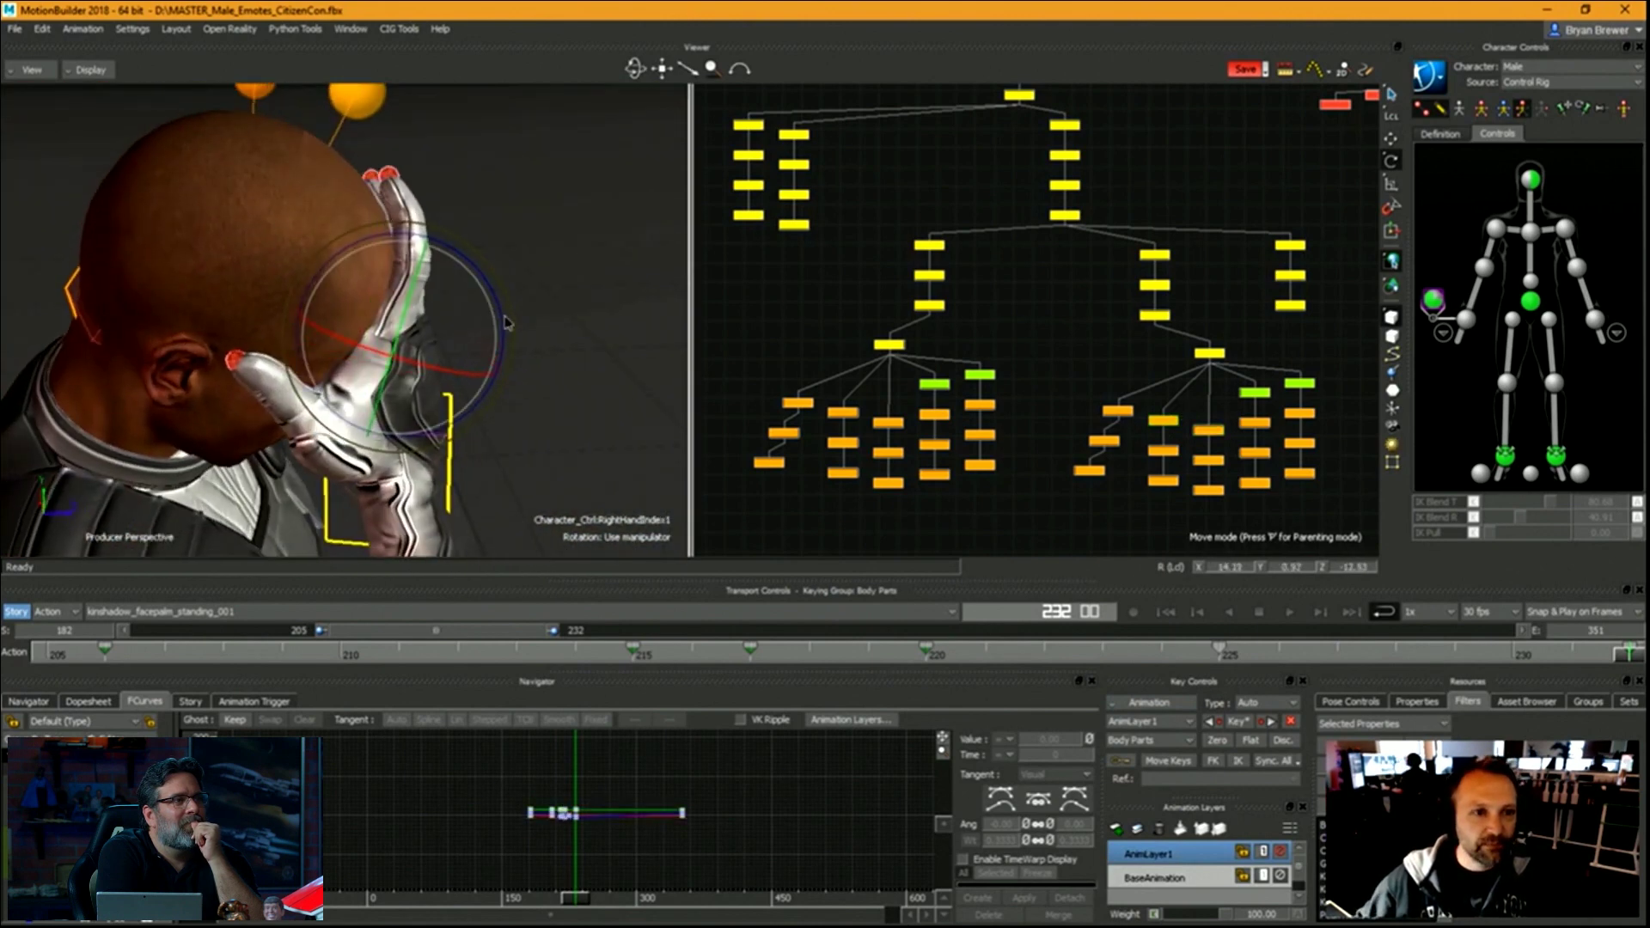
left_click_drag(618, 386, 339, 447, "ctrl+shift")
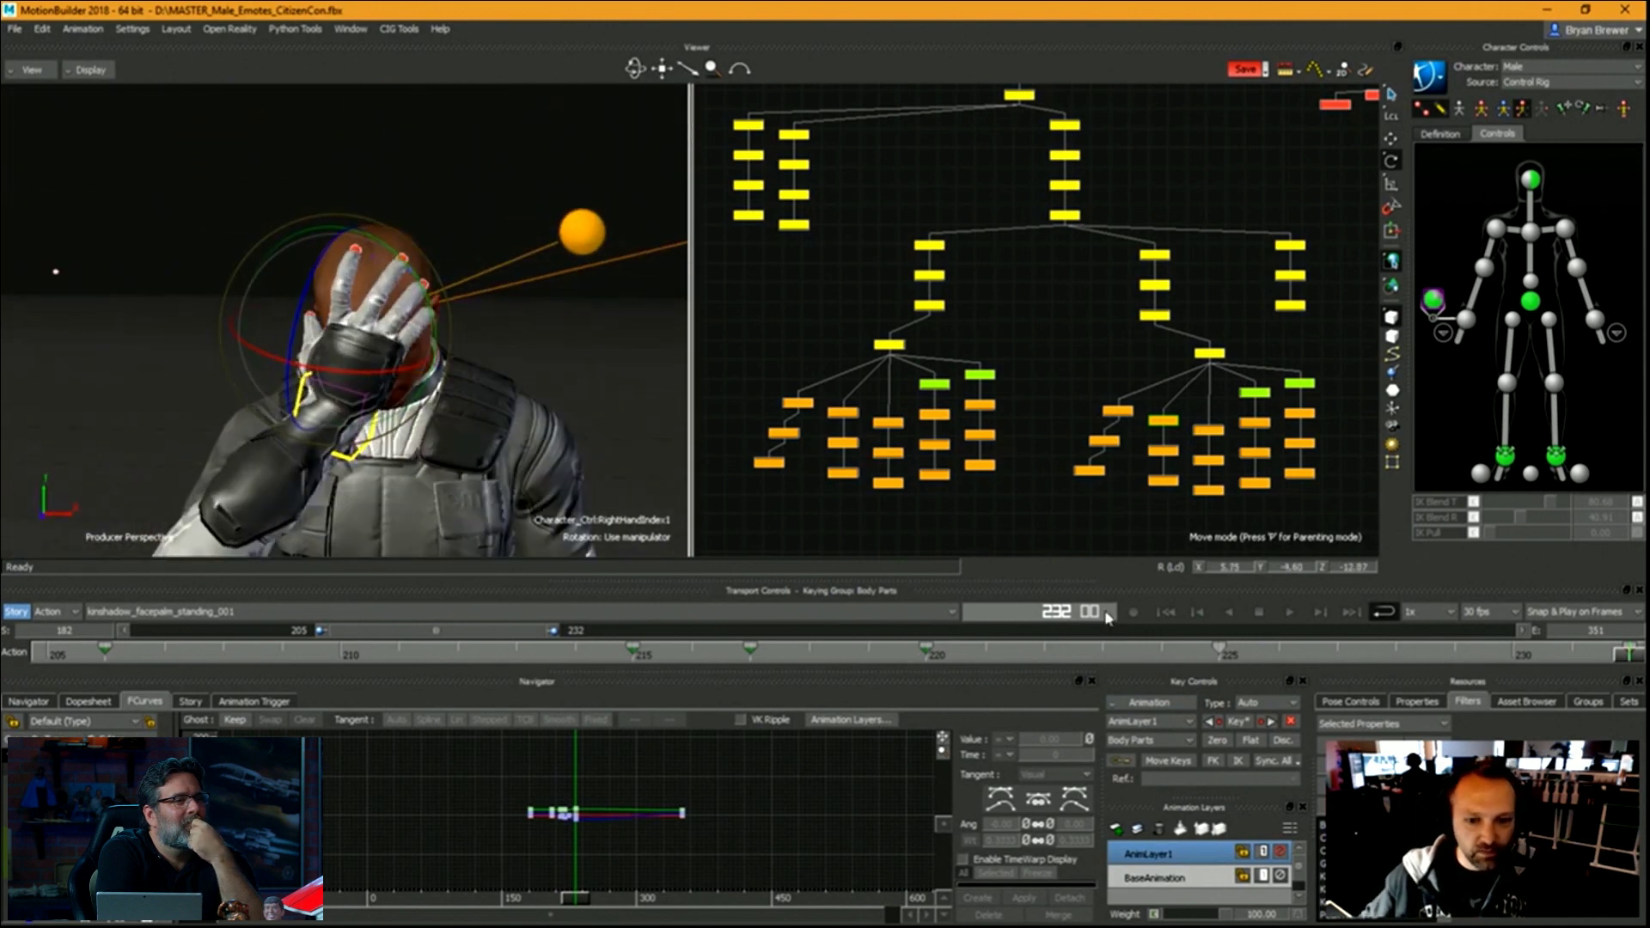
Play the facepalm from frame 205 and restore the timeline range to frames 182 to 351.
left_click_drag(1637, 674, 48, 662)
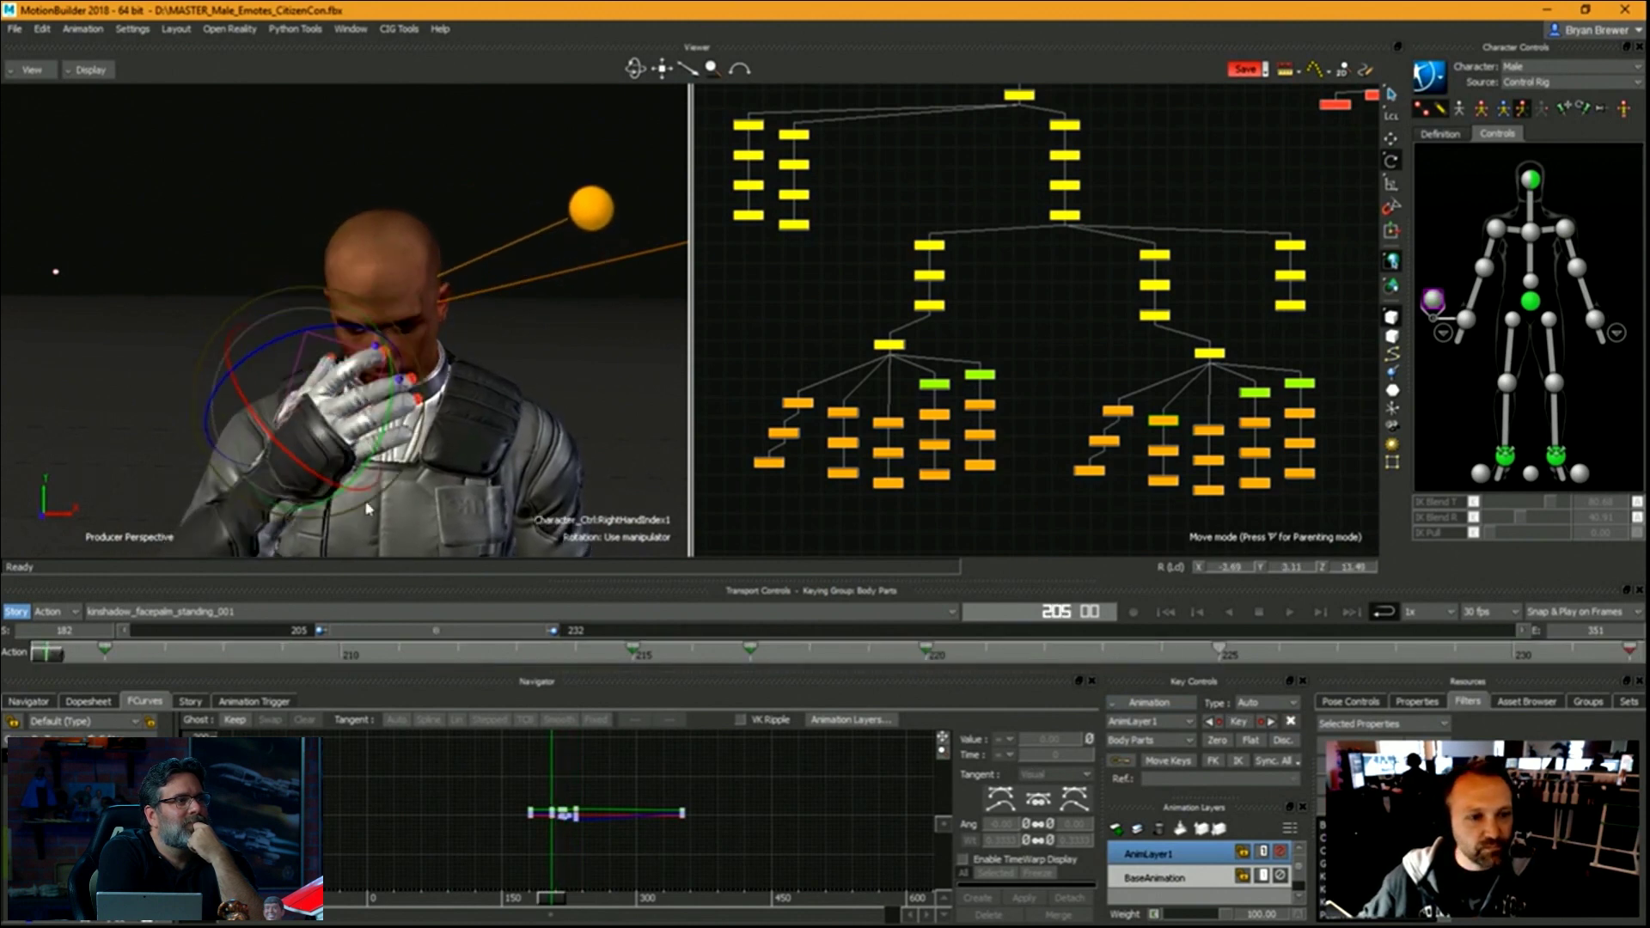
left_click_drag(365, 502, 550, 455, "ctrl+shift")
key("ctrl+space")
key("ctrl+space")
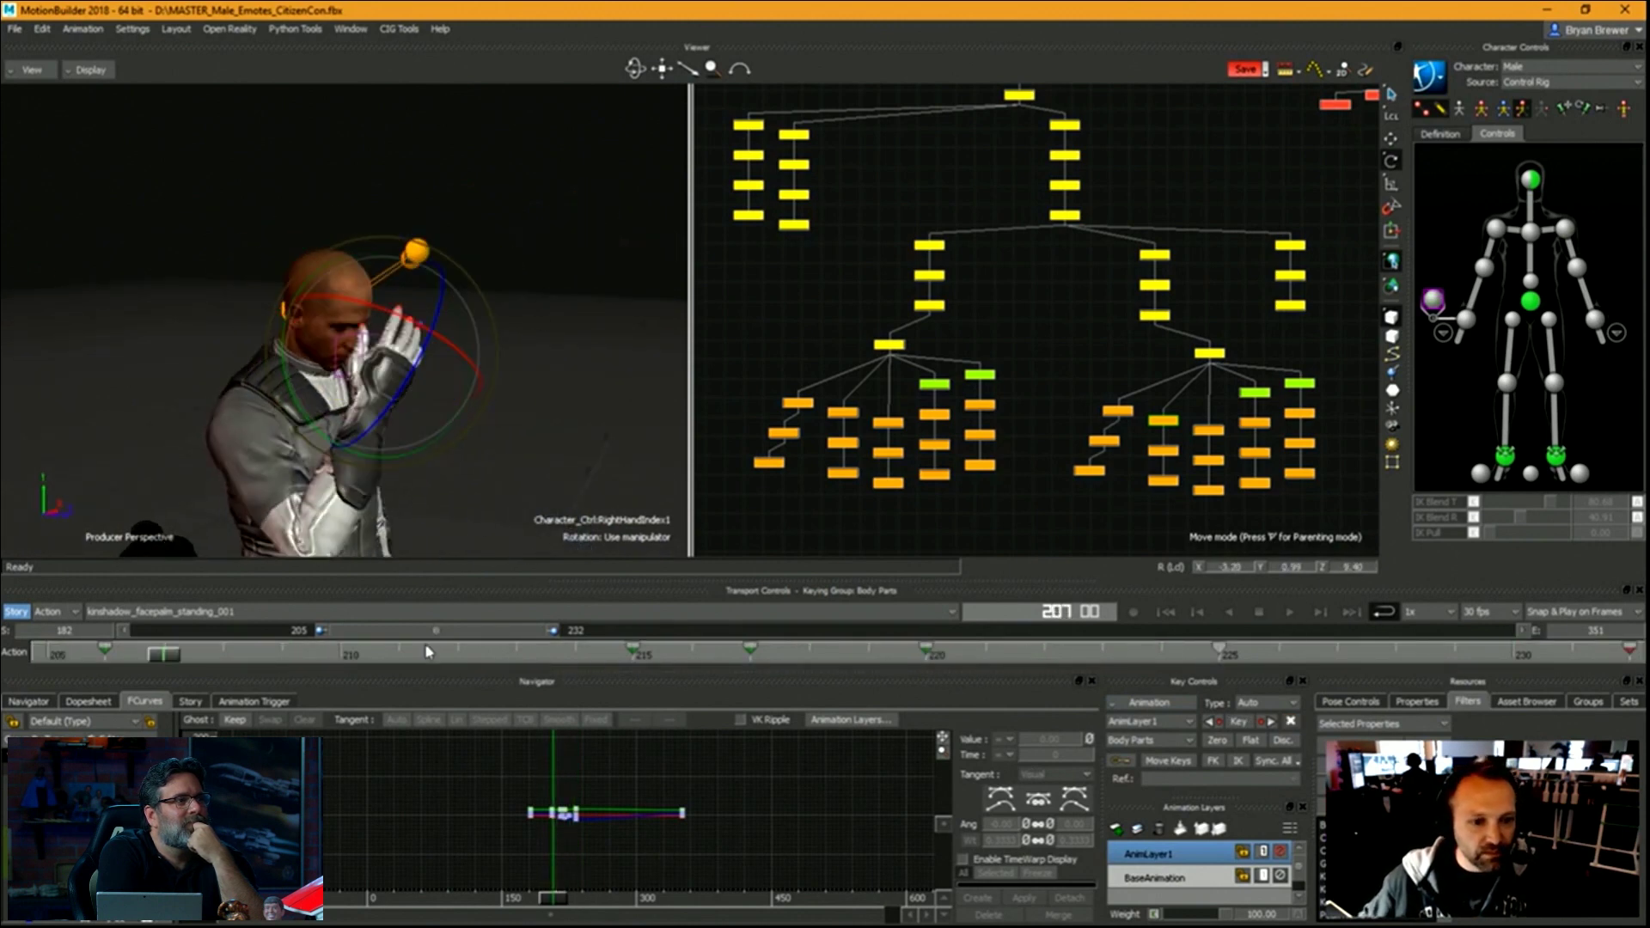
double_click(446, 639)
key("ctrl+space")
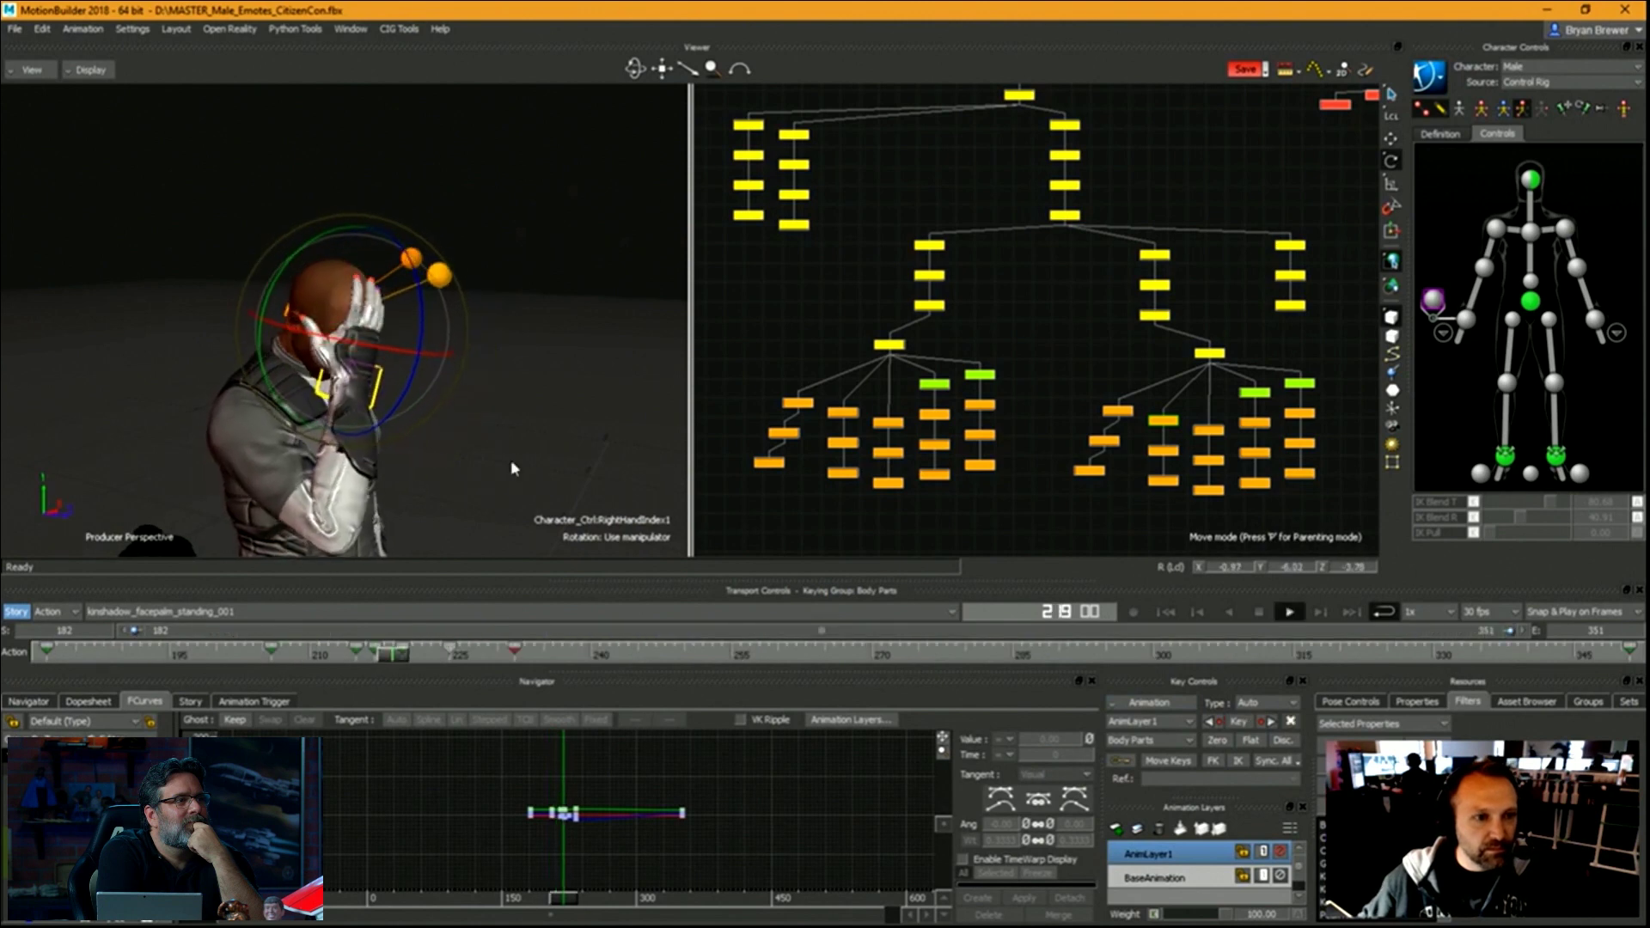
Examine the whole facepalm in playback from several angles, rechecking the hand's release with the right wrist effector selected.
left_click_drag(516, 456, 602, 434, "ctrl+shift")
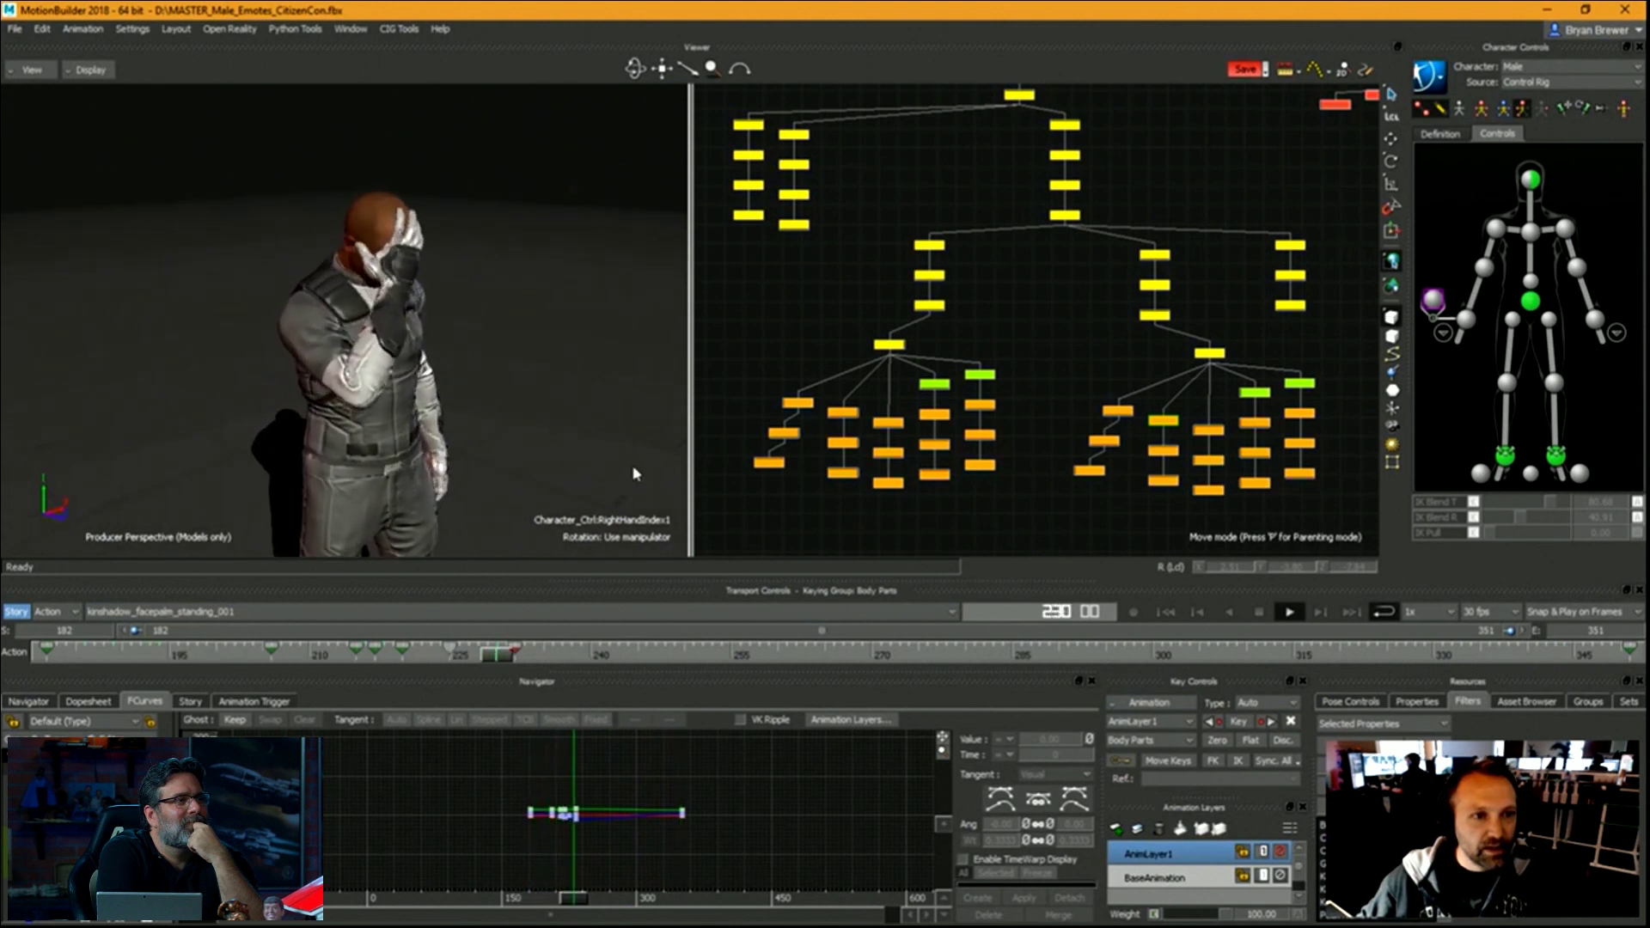
left_click_drag(573, 469, 599, 458, "ctrl+shift")
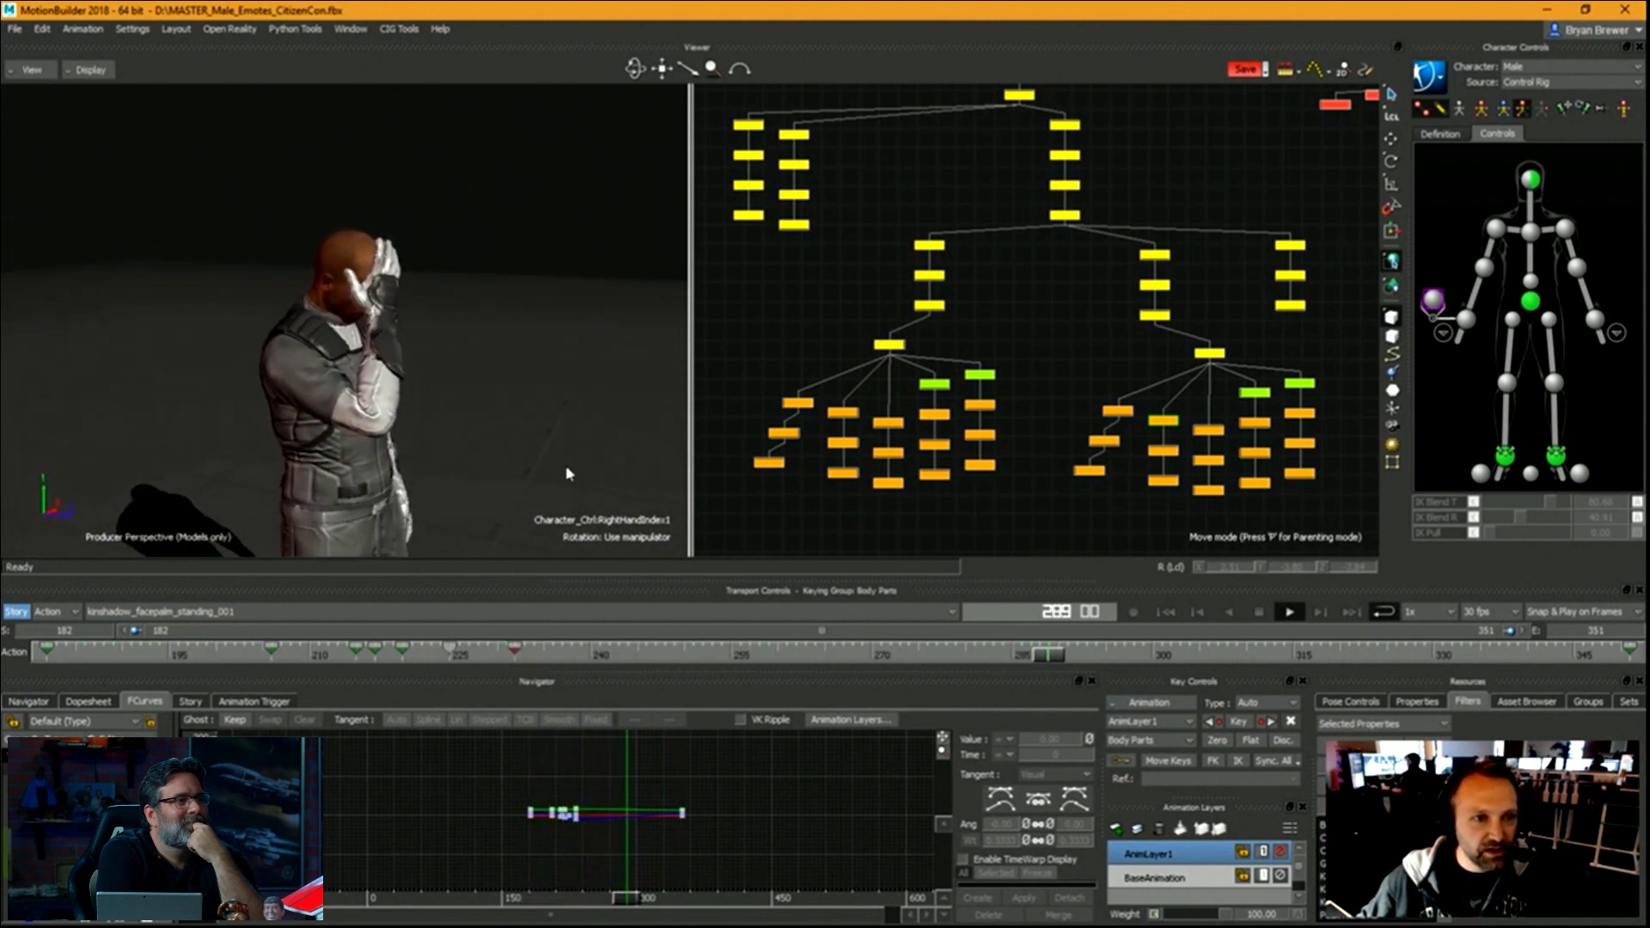
key("ctrl+space")
left_click(1466, 318)
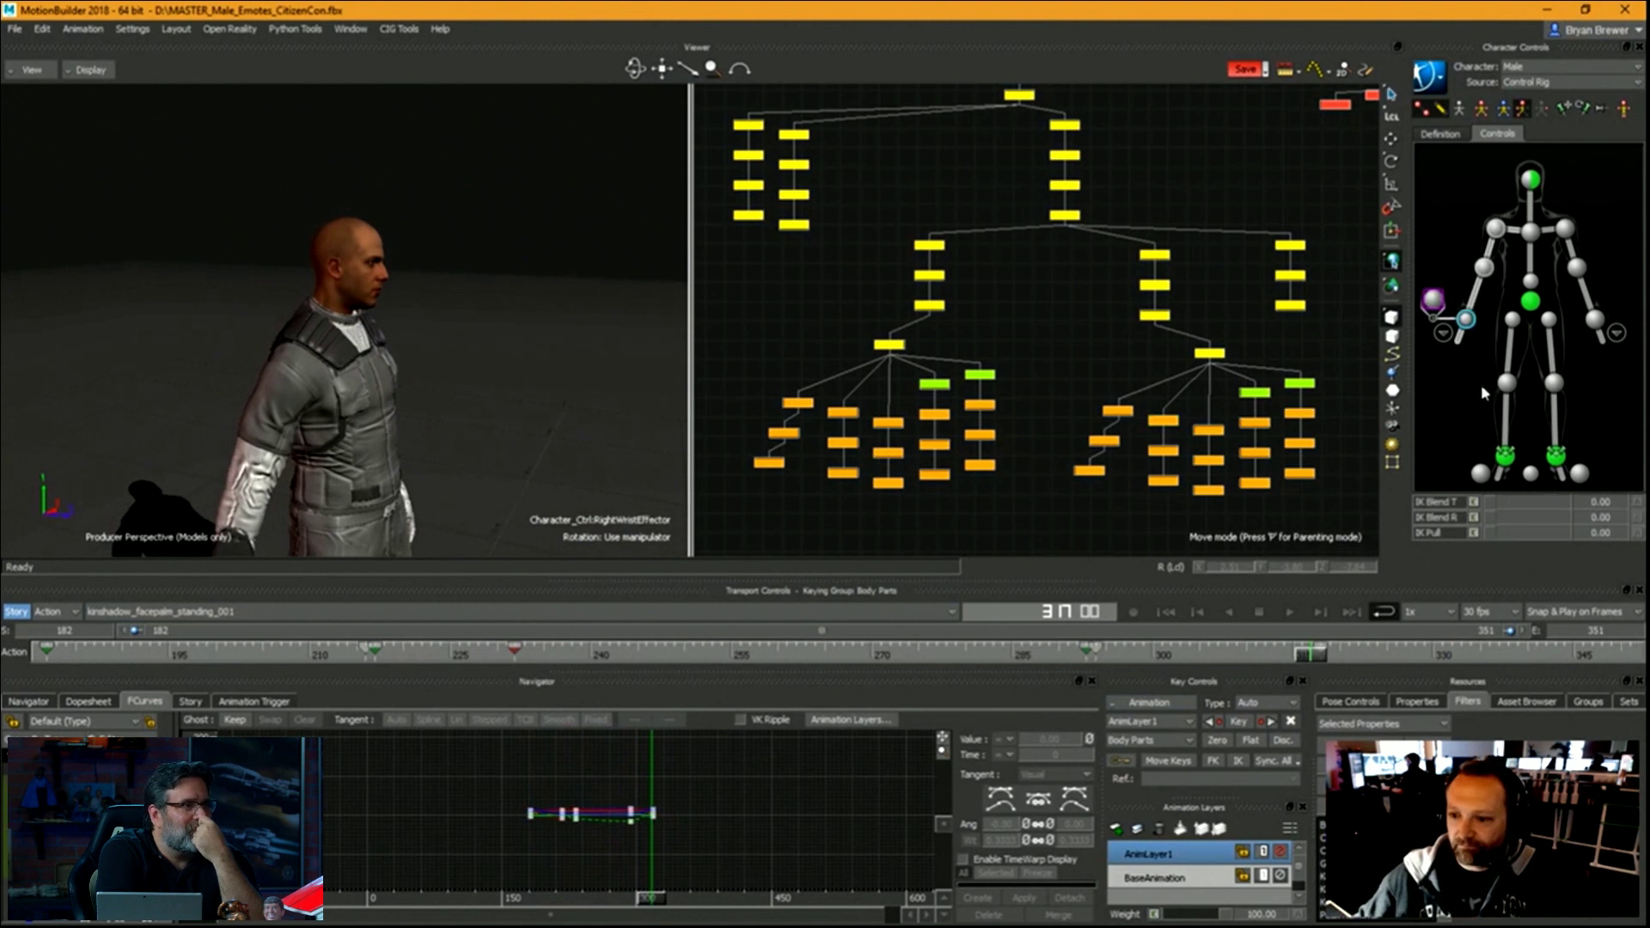
left_click_drag(1343, 661, 1073, 664)
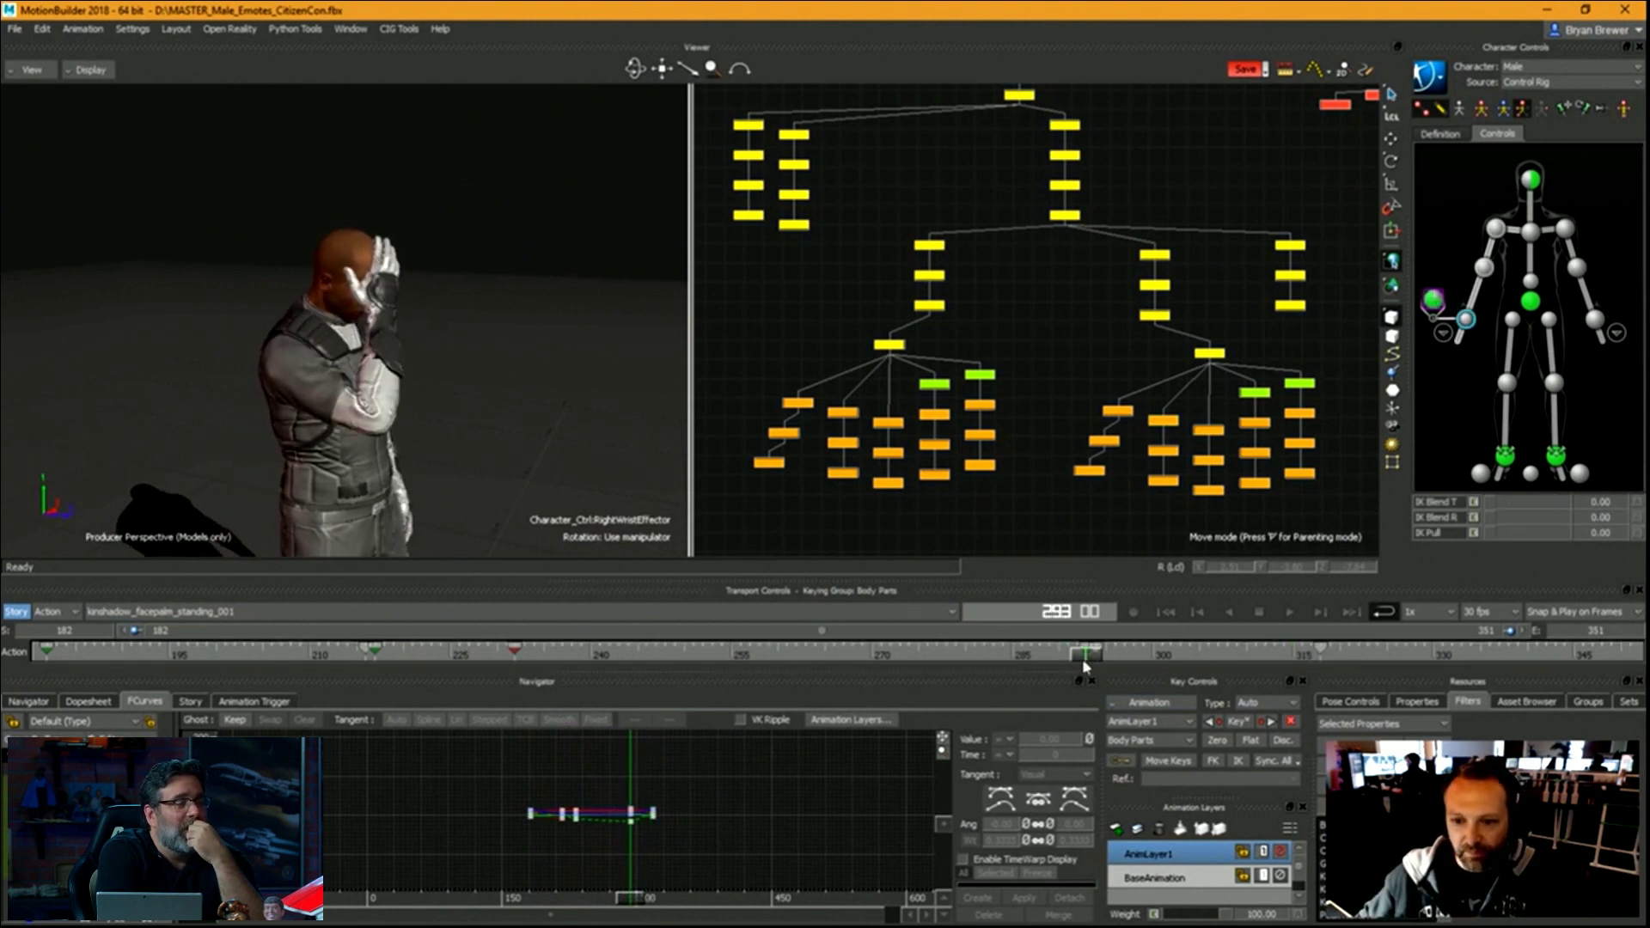
key("space")
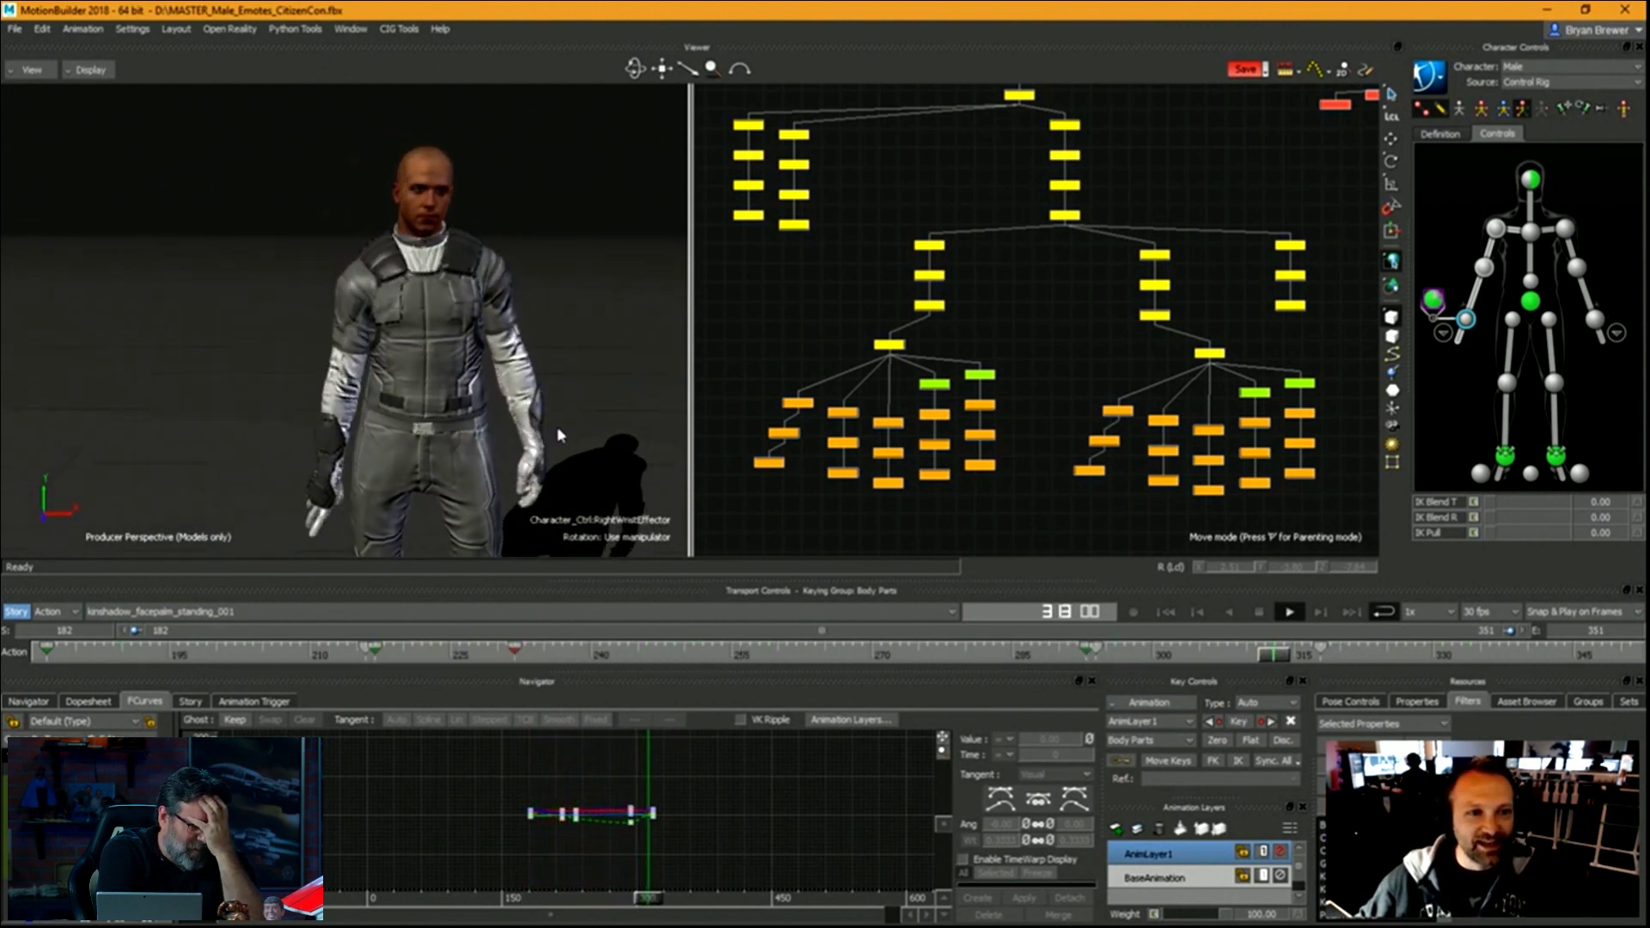
left_click_drag(558, 434, 615, 448, "ctrl+shift")
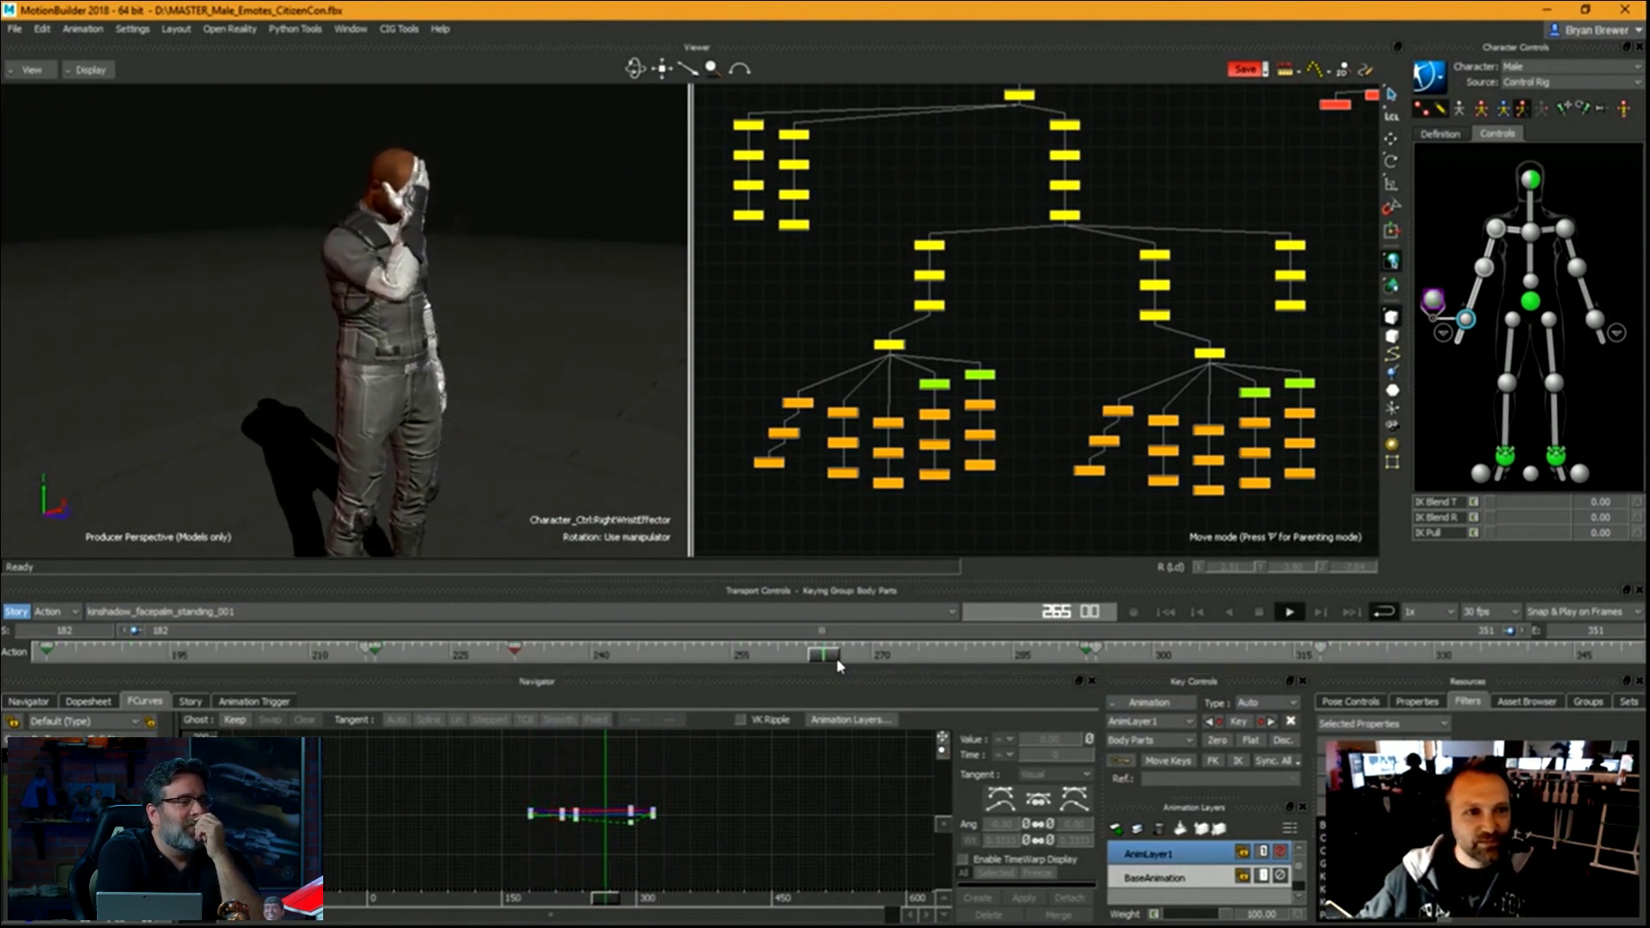
mouse_move(585, 416)
left_mouse_down("ctrl+shift")
mouse_move(605, 403)
mouse_move(563, 442)
mouse_move(444, 433)
mouse_move(574, 427)
left_mouse_up("ctrl+shift")
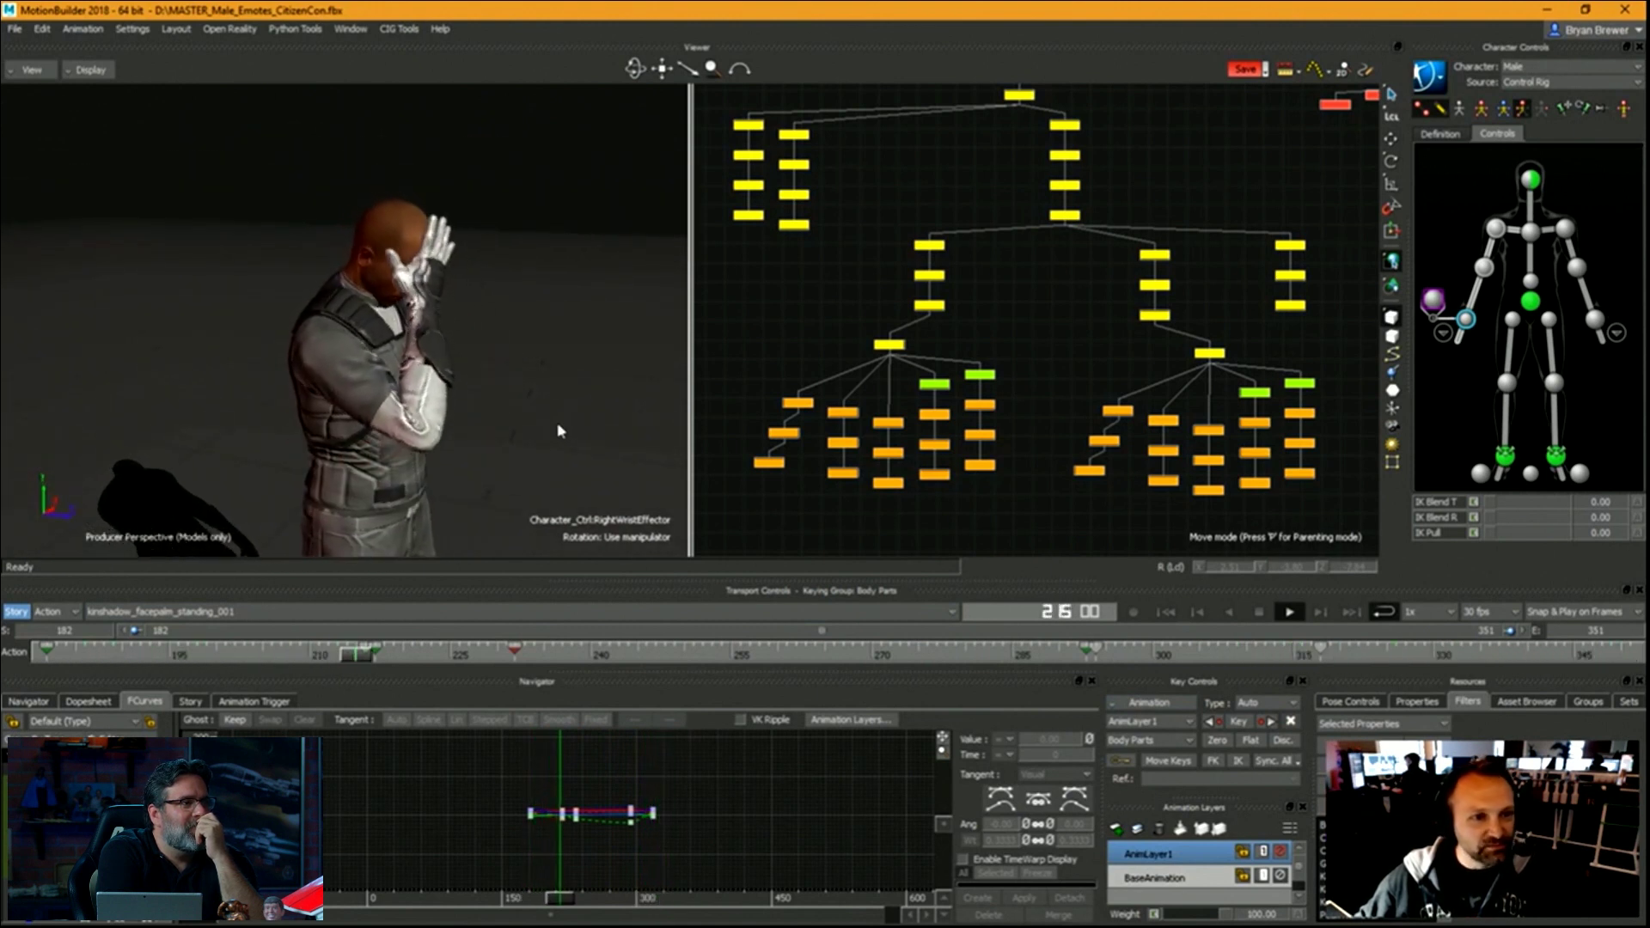
Switch to the M_kinshadow_quickdraw_001 take and play it from frame 0.
left_click(310, 610)
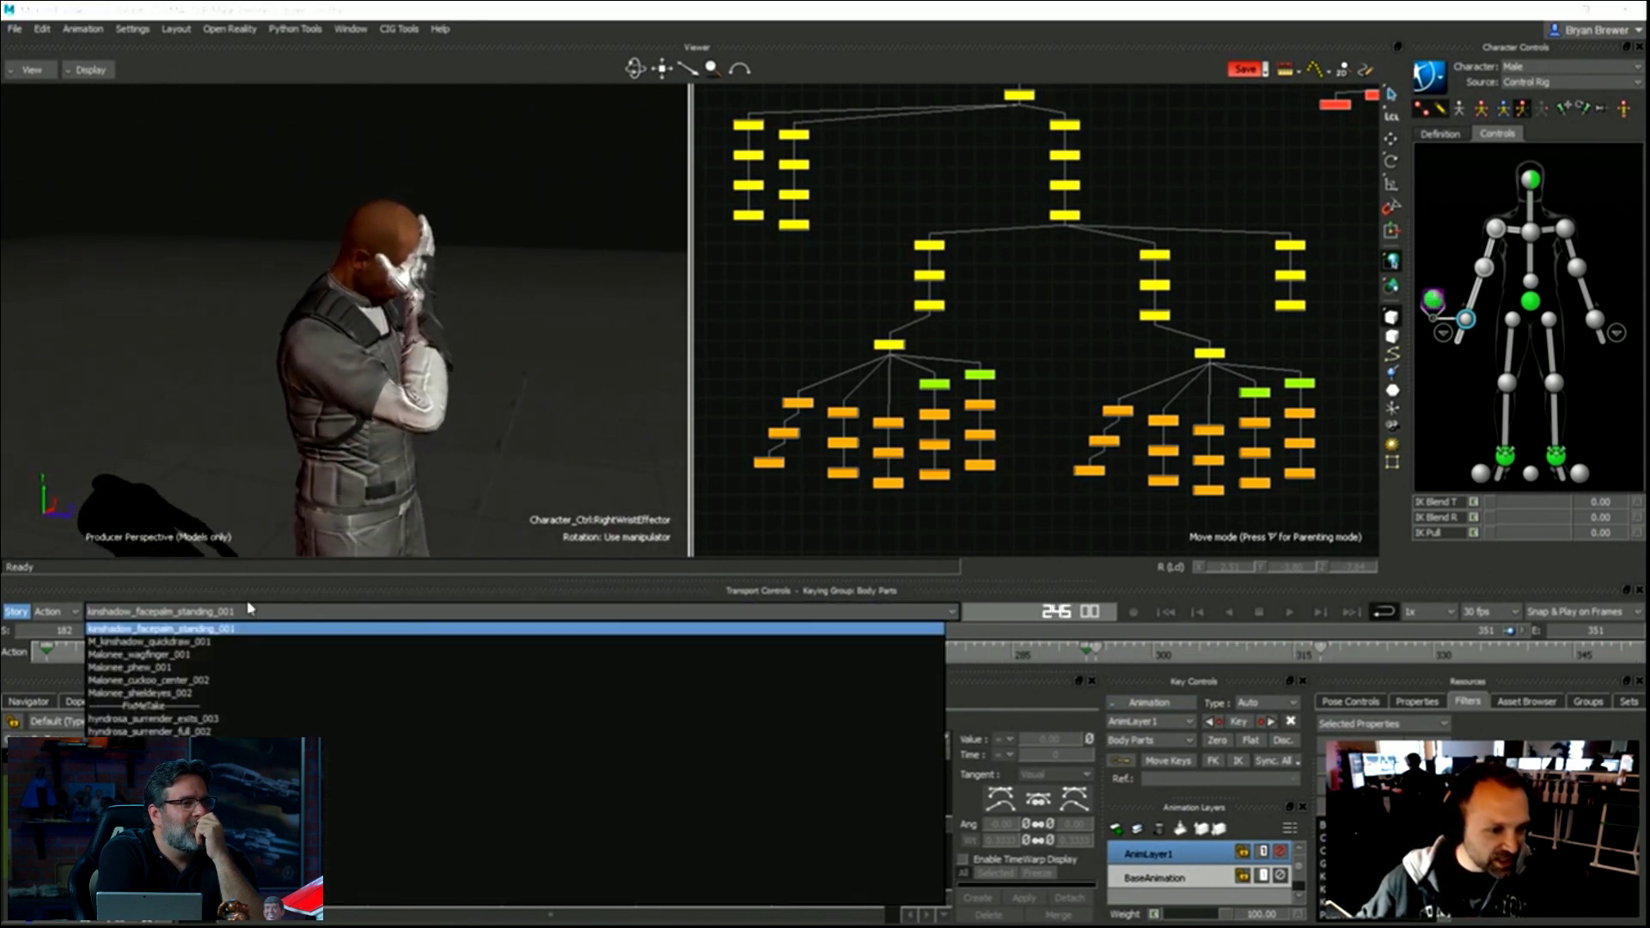
left_click(176, 642)
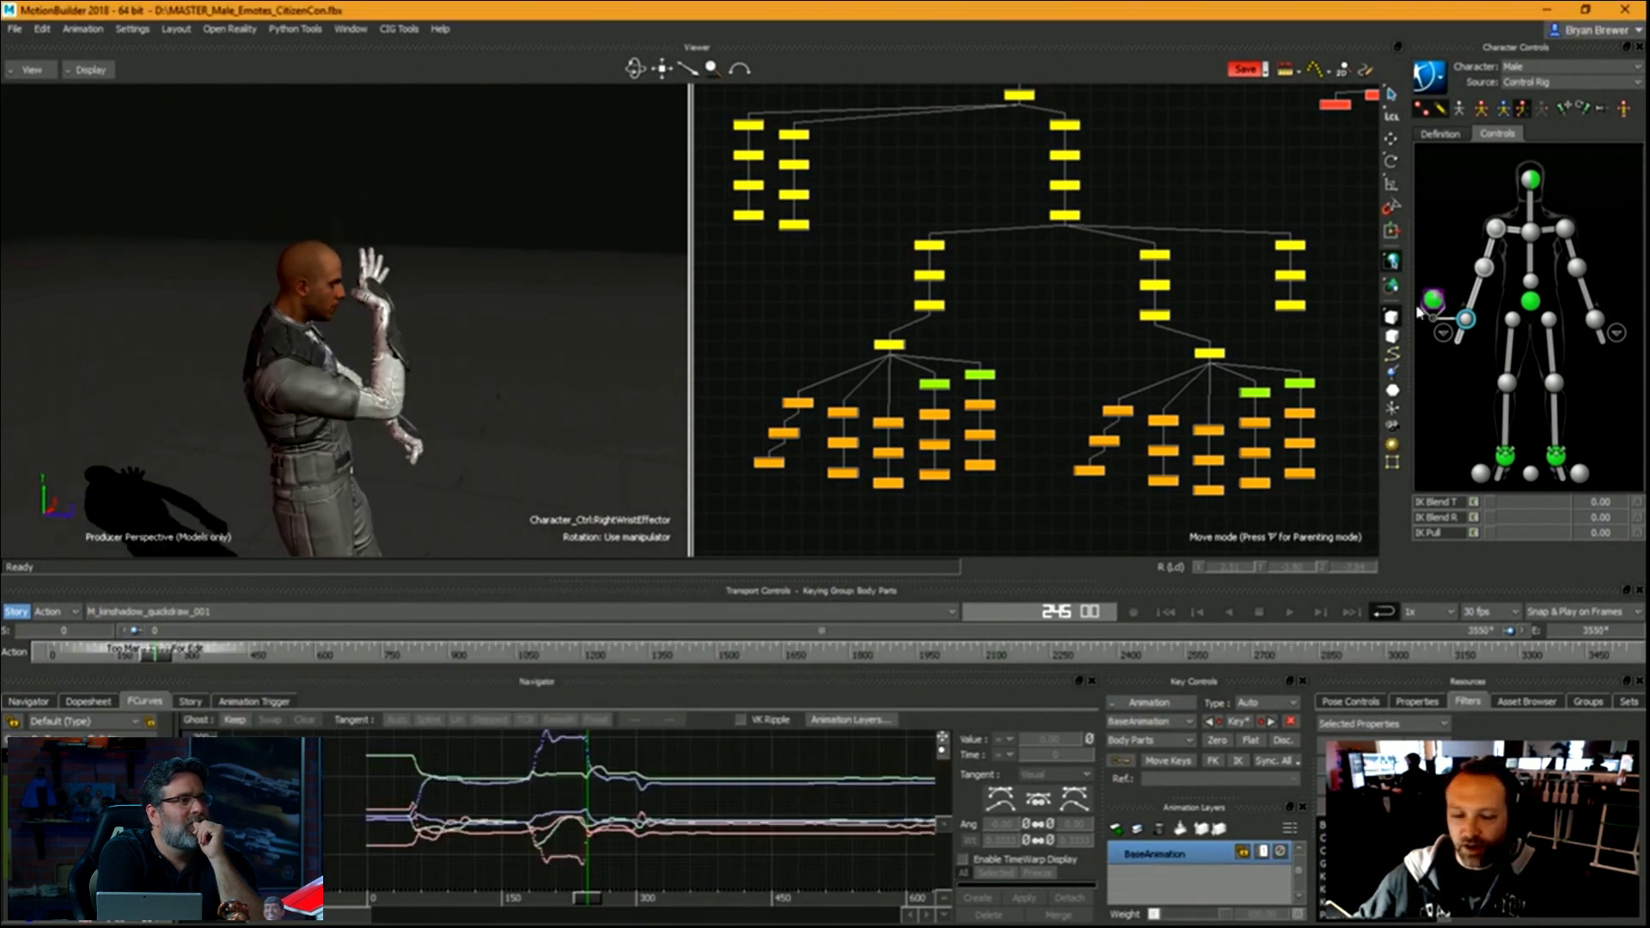
mouse_move(479, 428)
left_mouse_down("ctrl+shift")
mouse_move(387, 434)
mouse_move(460, 432)
left_mouse_up("ctrl+shift")
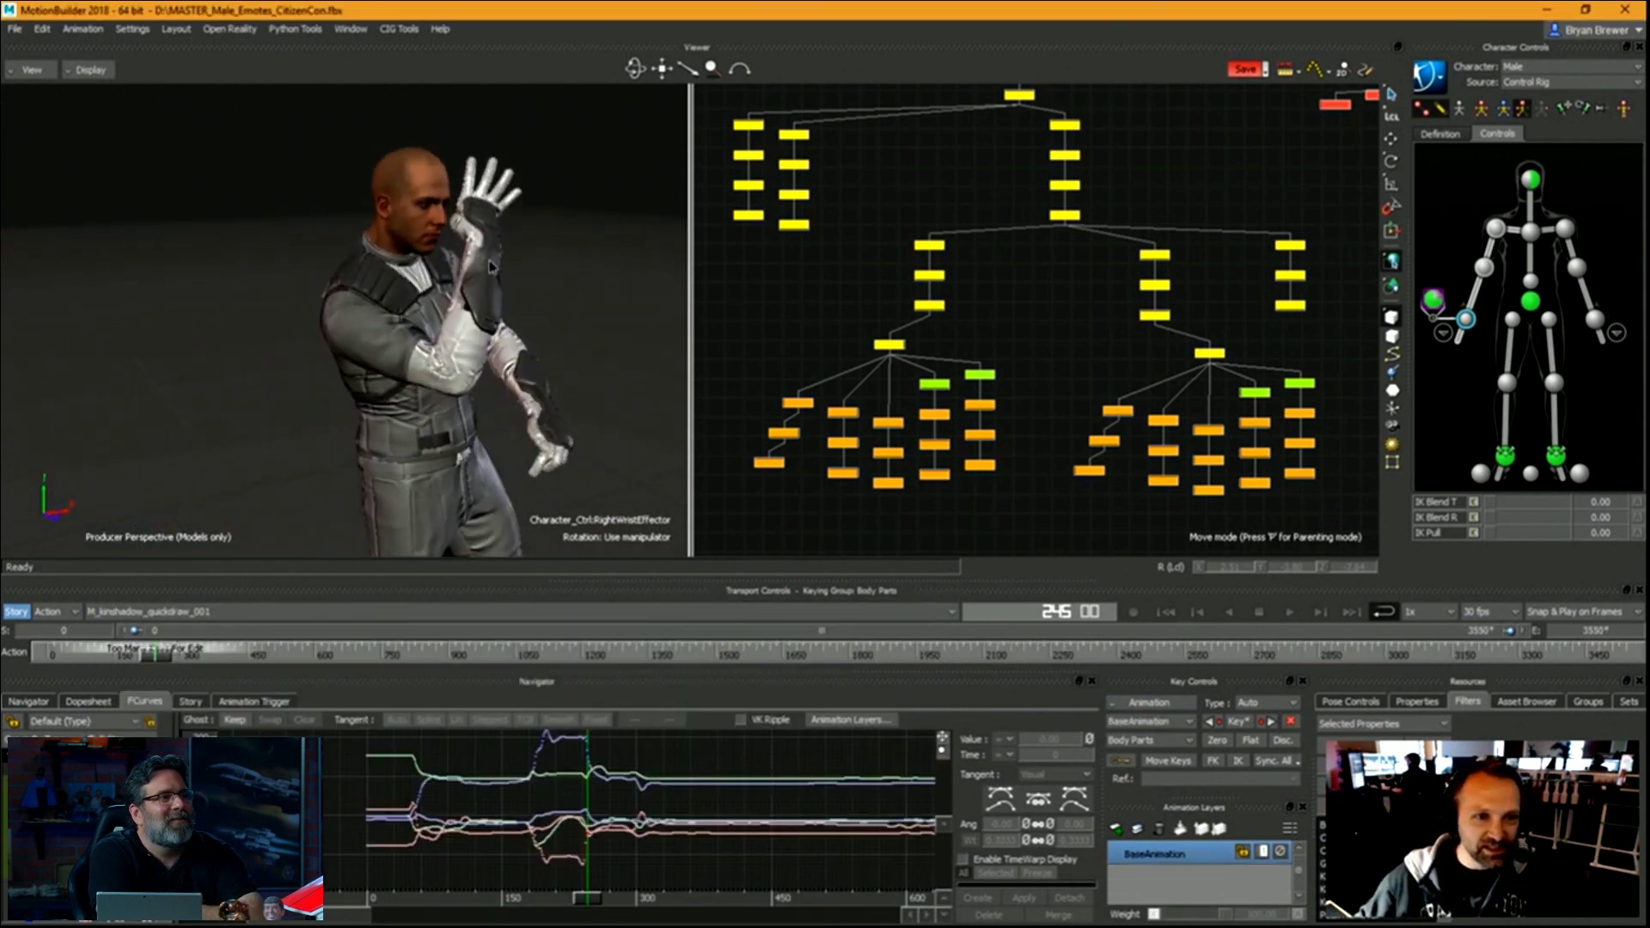
left_click_drag(489, 266, 488, 342, "ctrl+shift")
key("space")
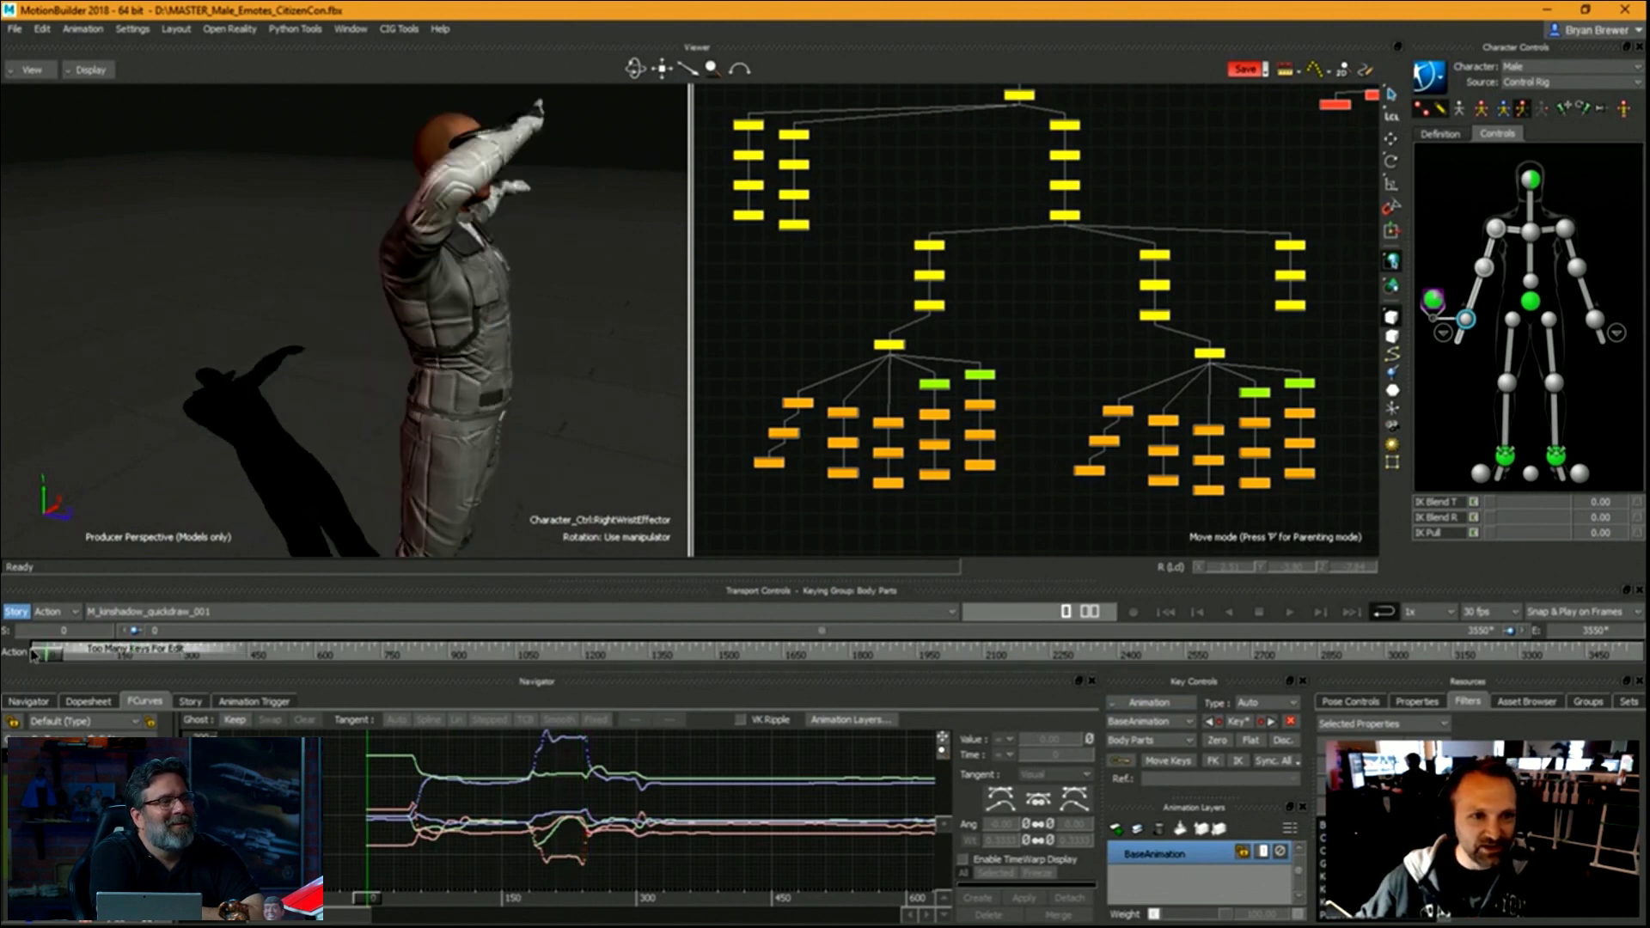
left_click_drag(340, 434, 785, 313, "ctrl+shift")
Select the right wrist's auxiliary effector and set its IK Blend T and IK Blend R to 0.
left_click(1432, 300)
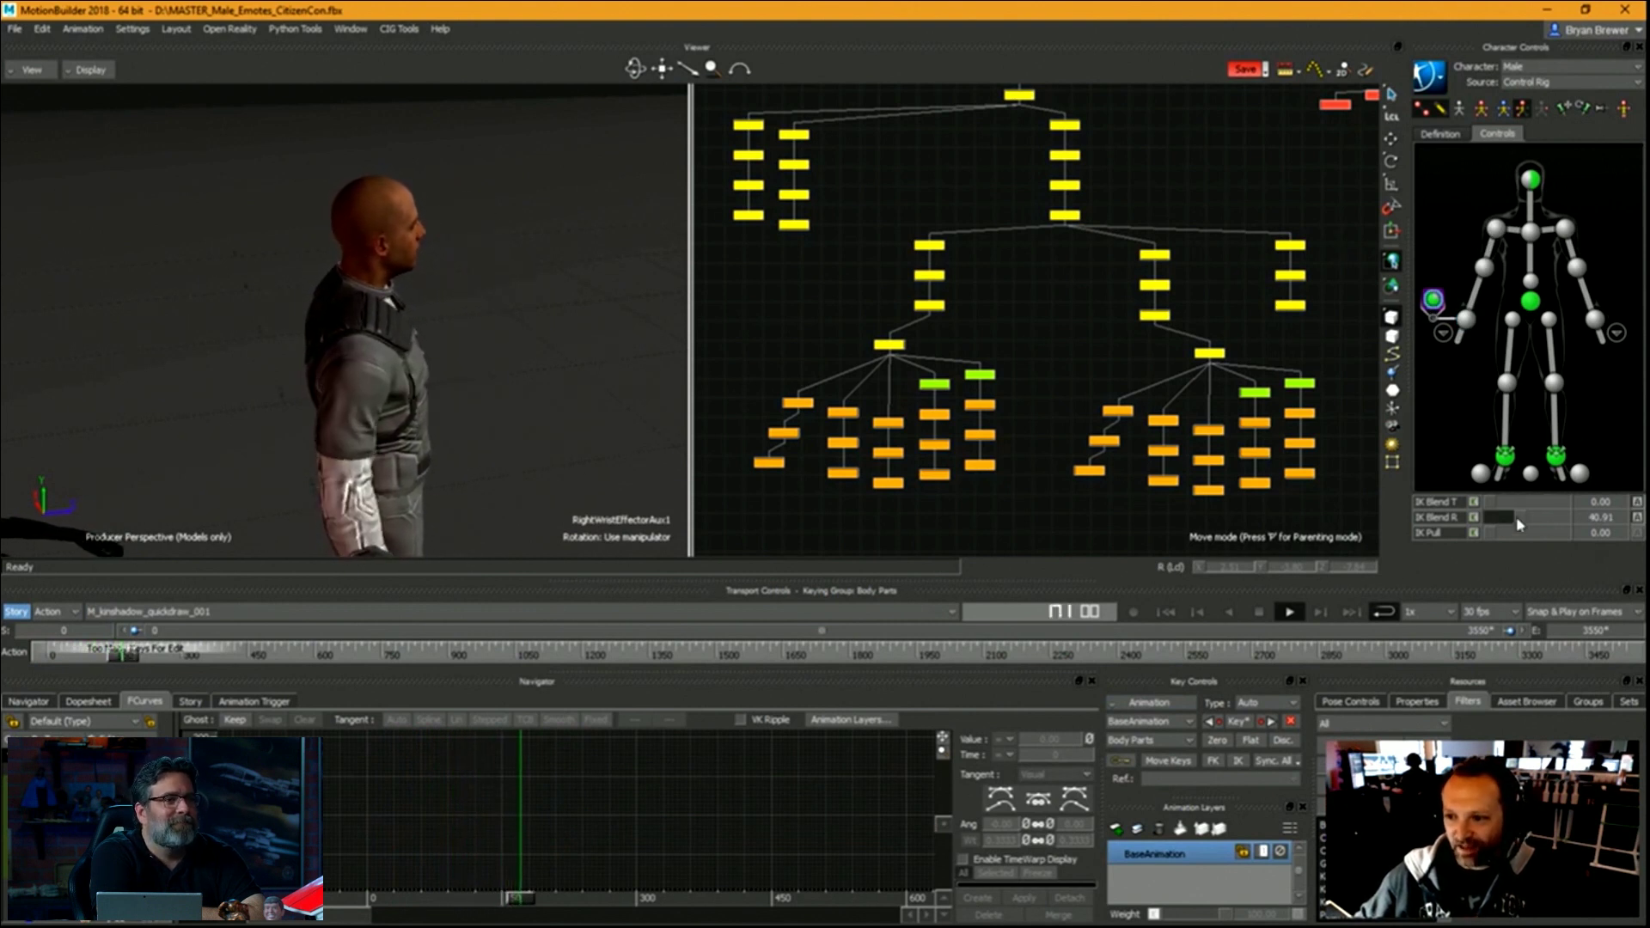
left_click_drag(469, 434, 604, 500, "ctrl")
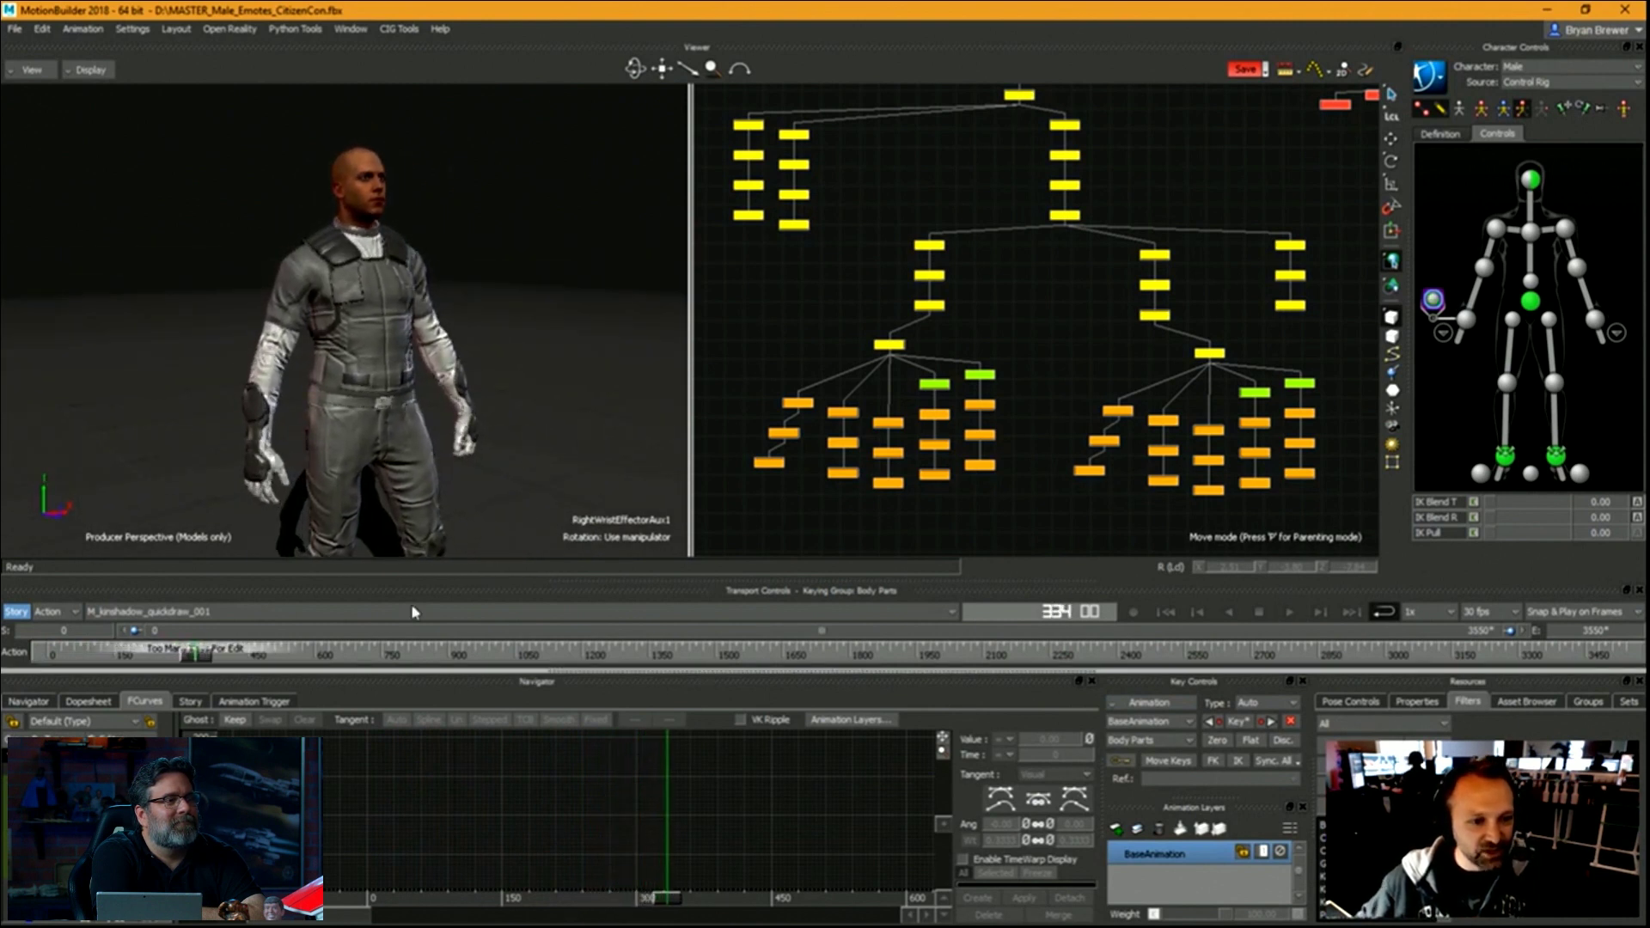
Scrub and play through the quickdraw take between about frames 500 and 1050 to review its motion.
left_click_drag(195, 661, 355, 663)
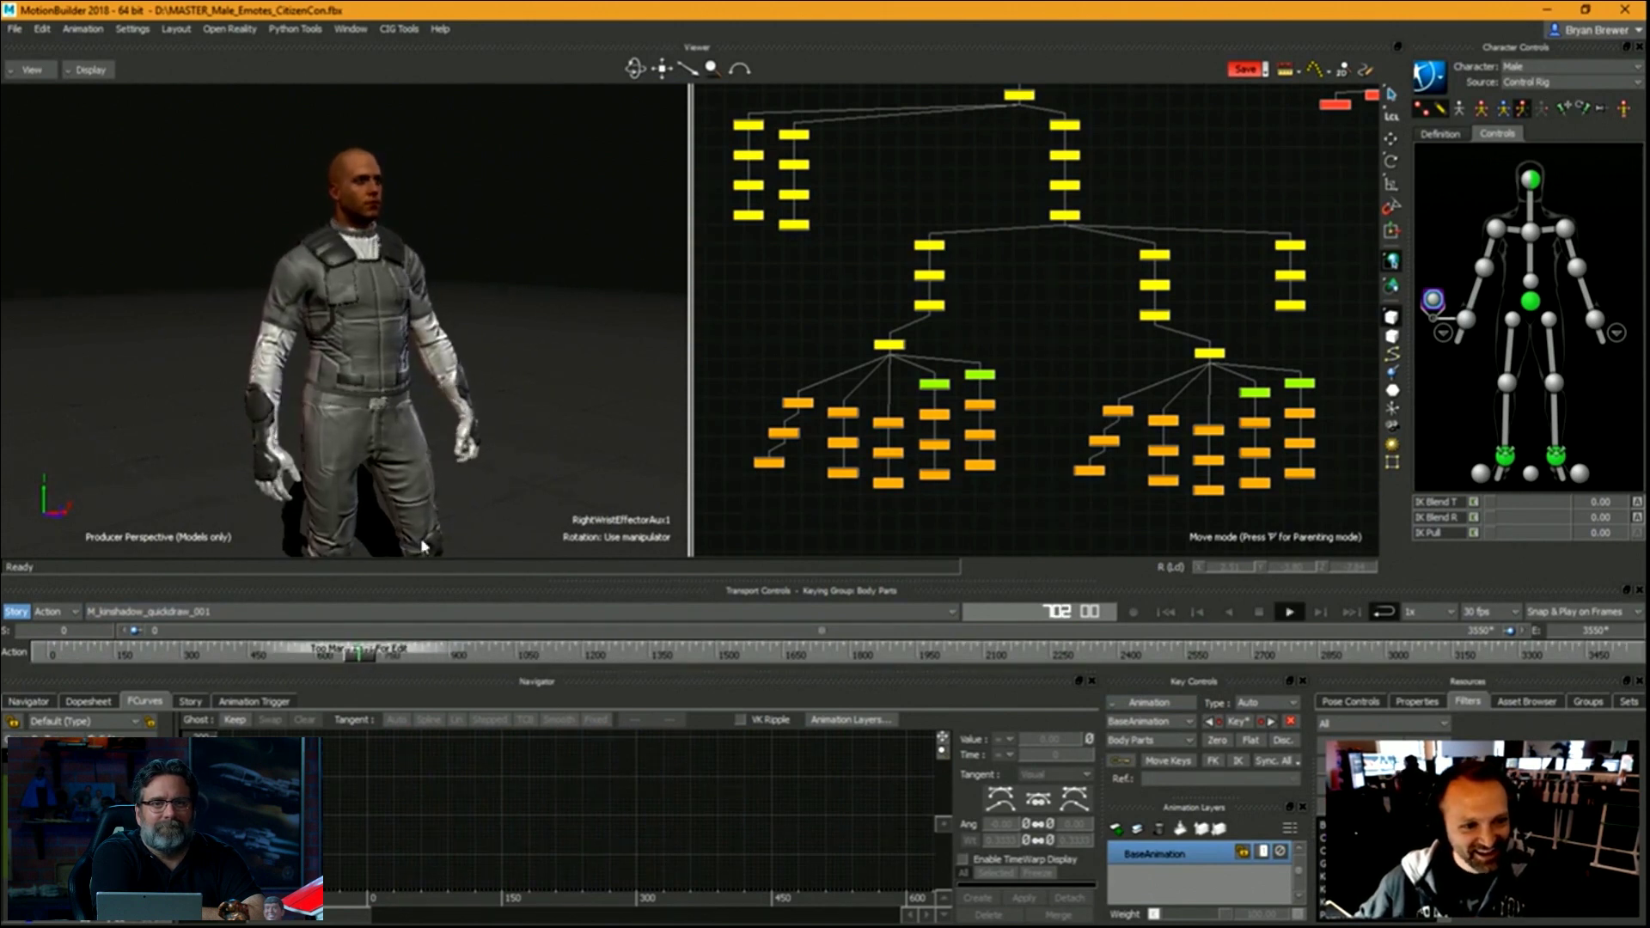
key("space")
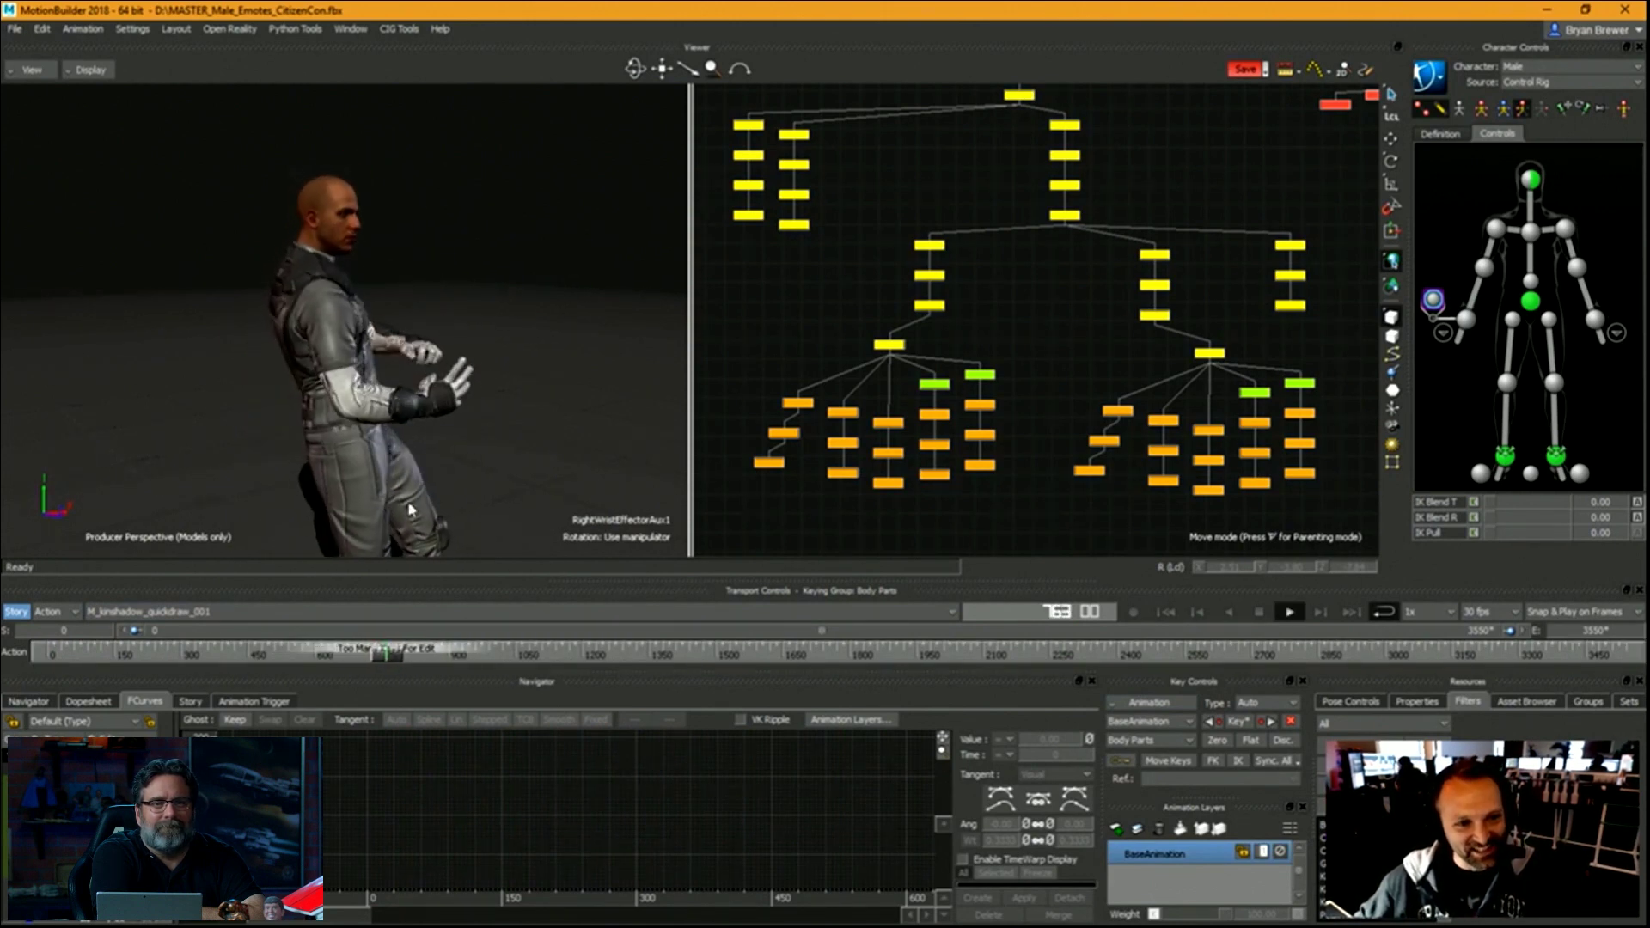
left_click_drag(554, 494, 401, 451, "ctrl+shift")
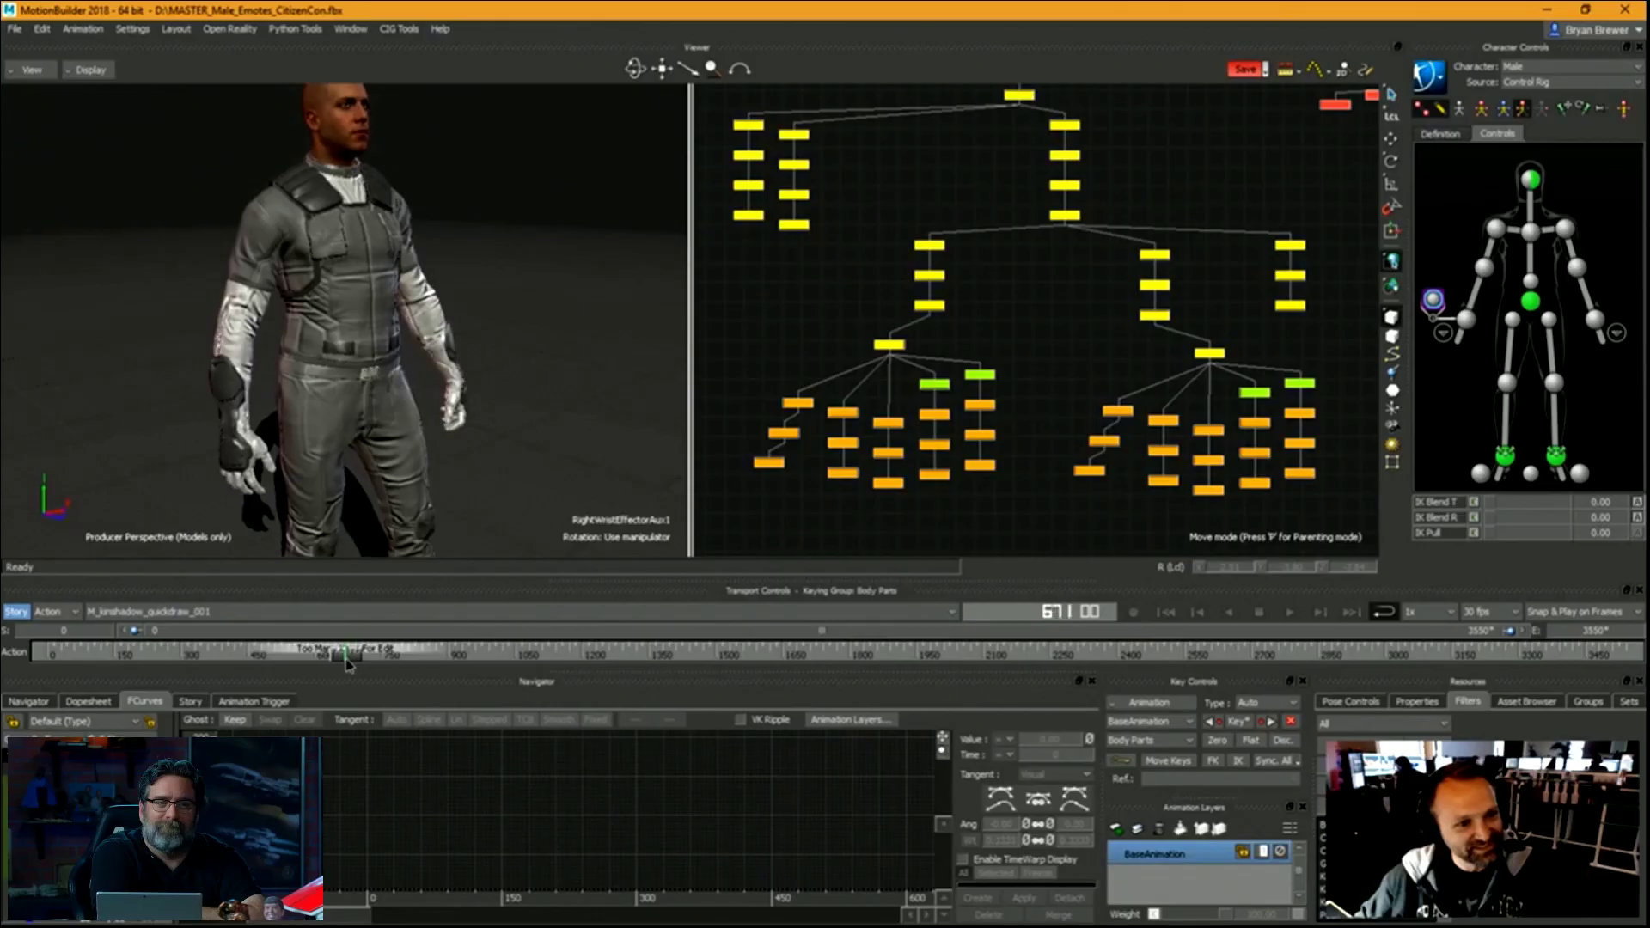
left_click_drag(283, 663, 342, 661)
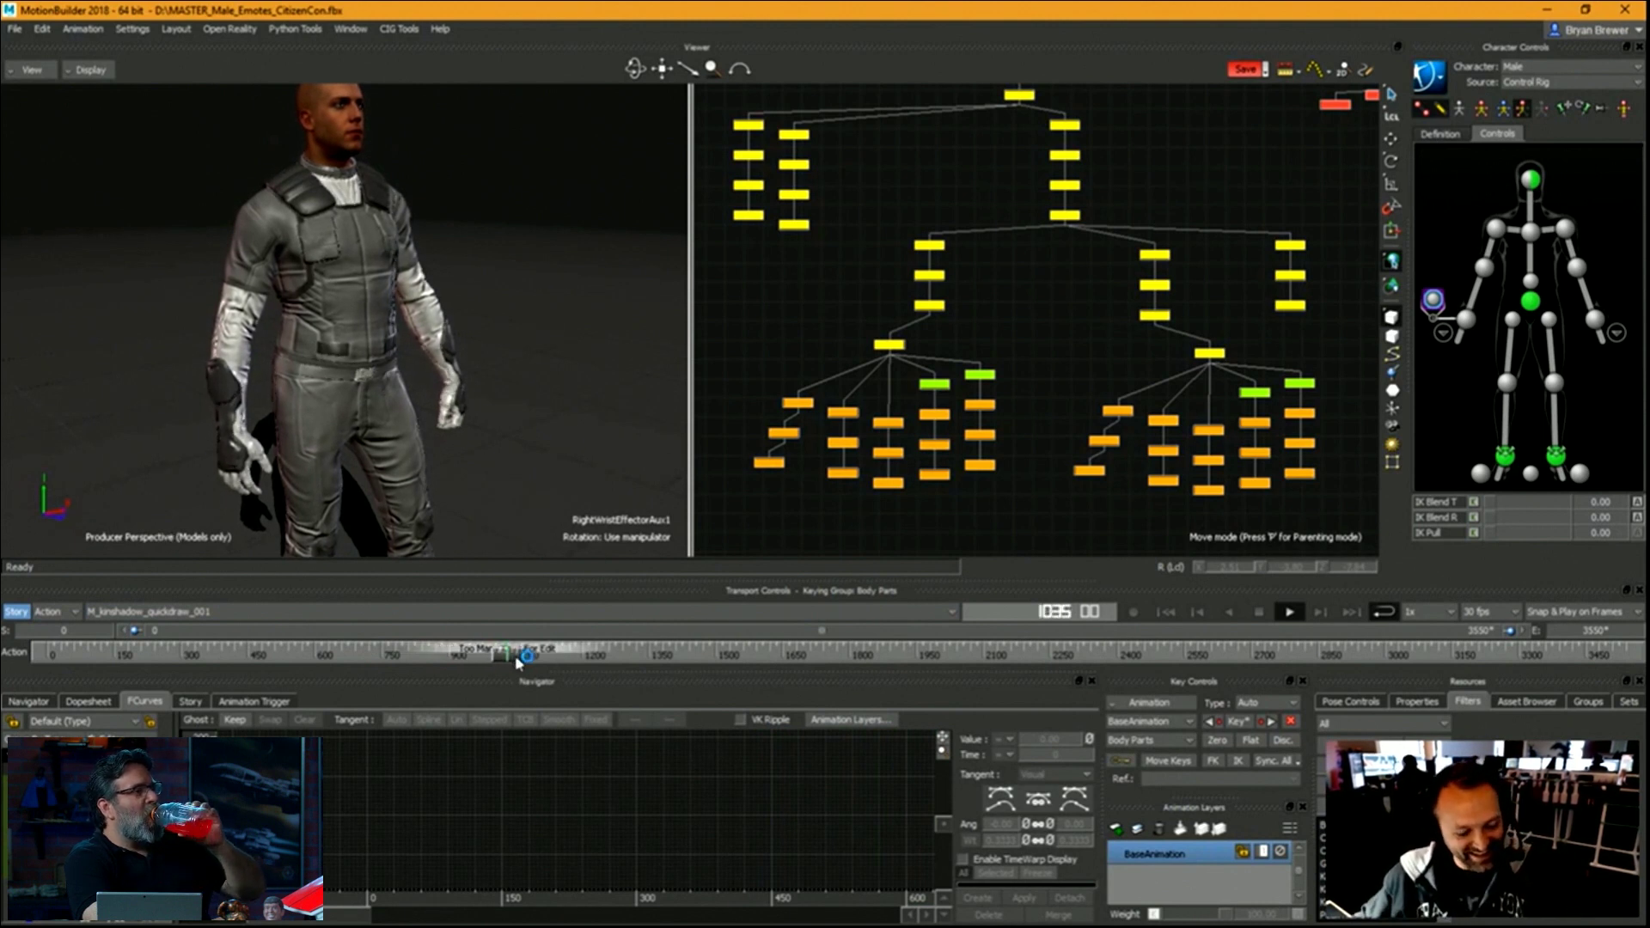
left_click_drag(521, 660, 359, 638)
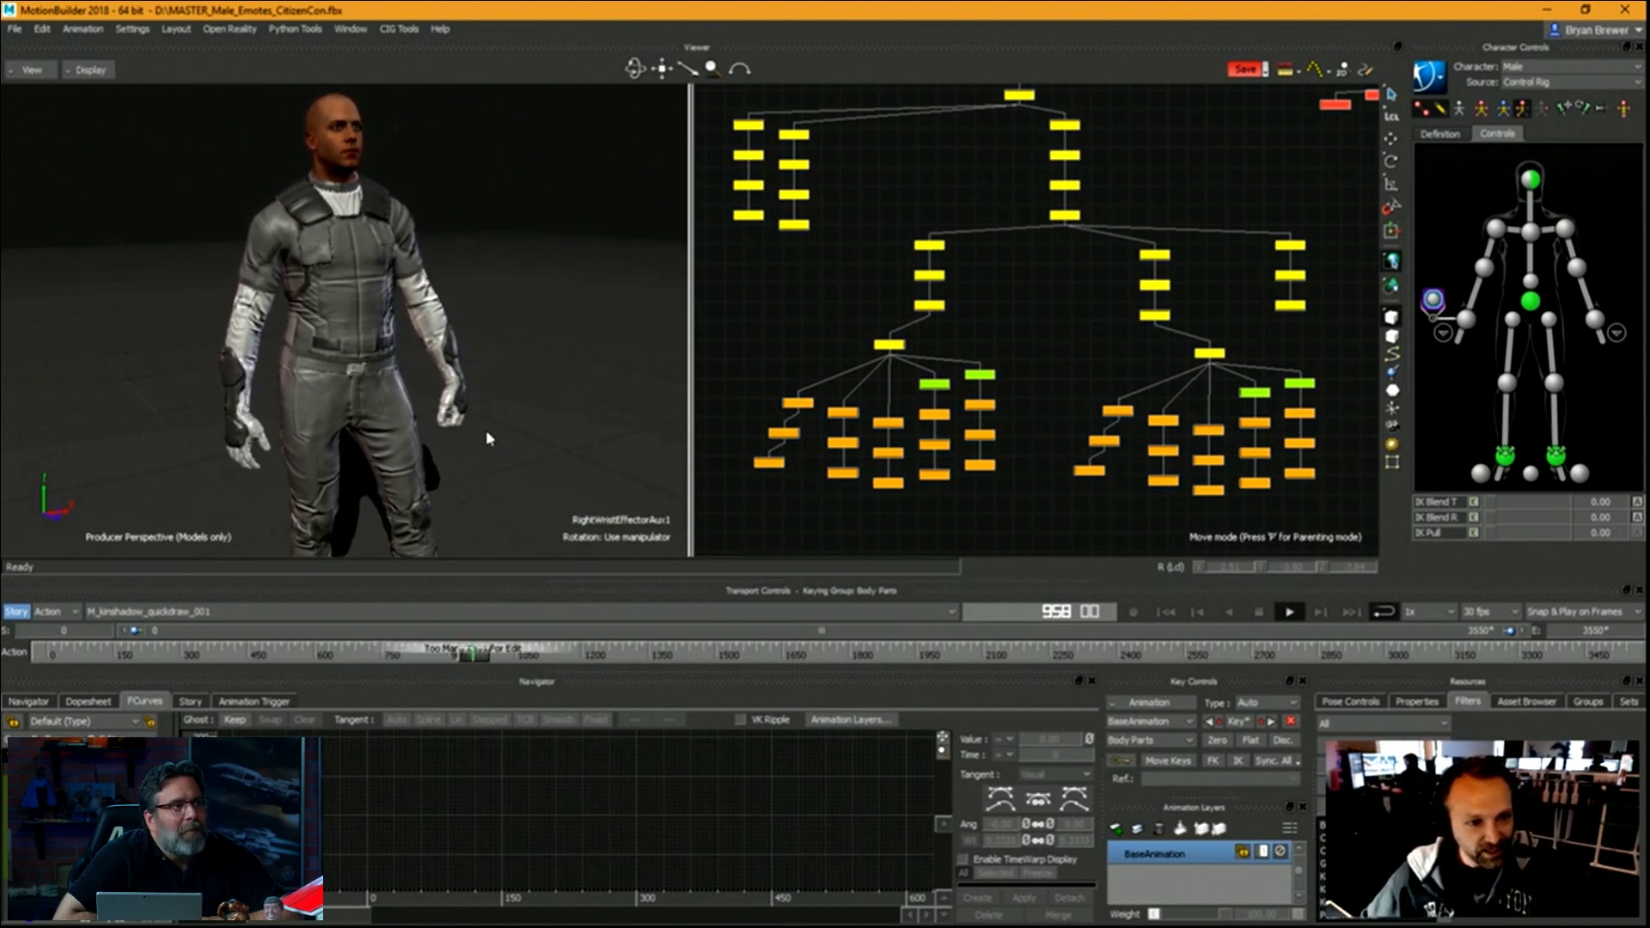
Finish reviewing the quickdraw motion and switch back to the kinshadow_facepalm_standing_001 take.
left_click_drag(487, 659, 374, 659)
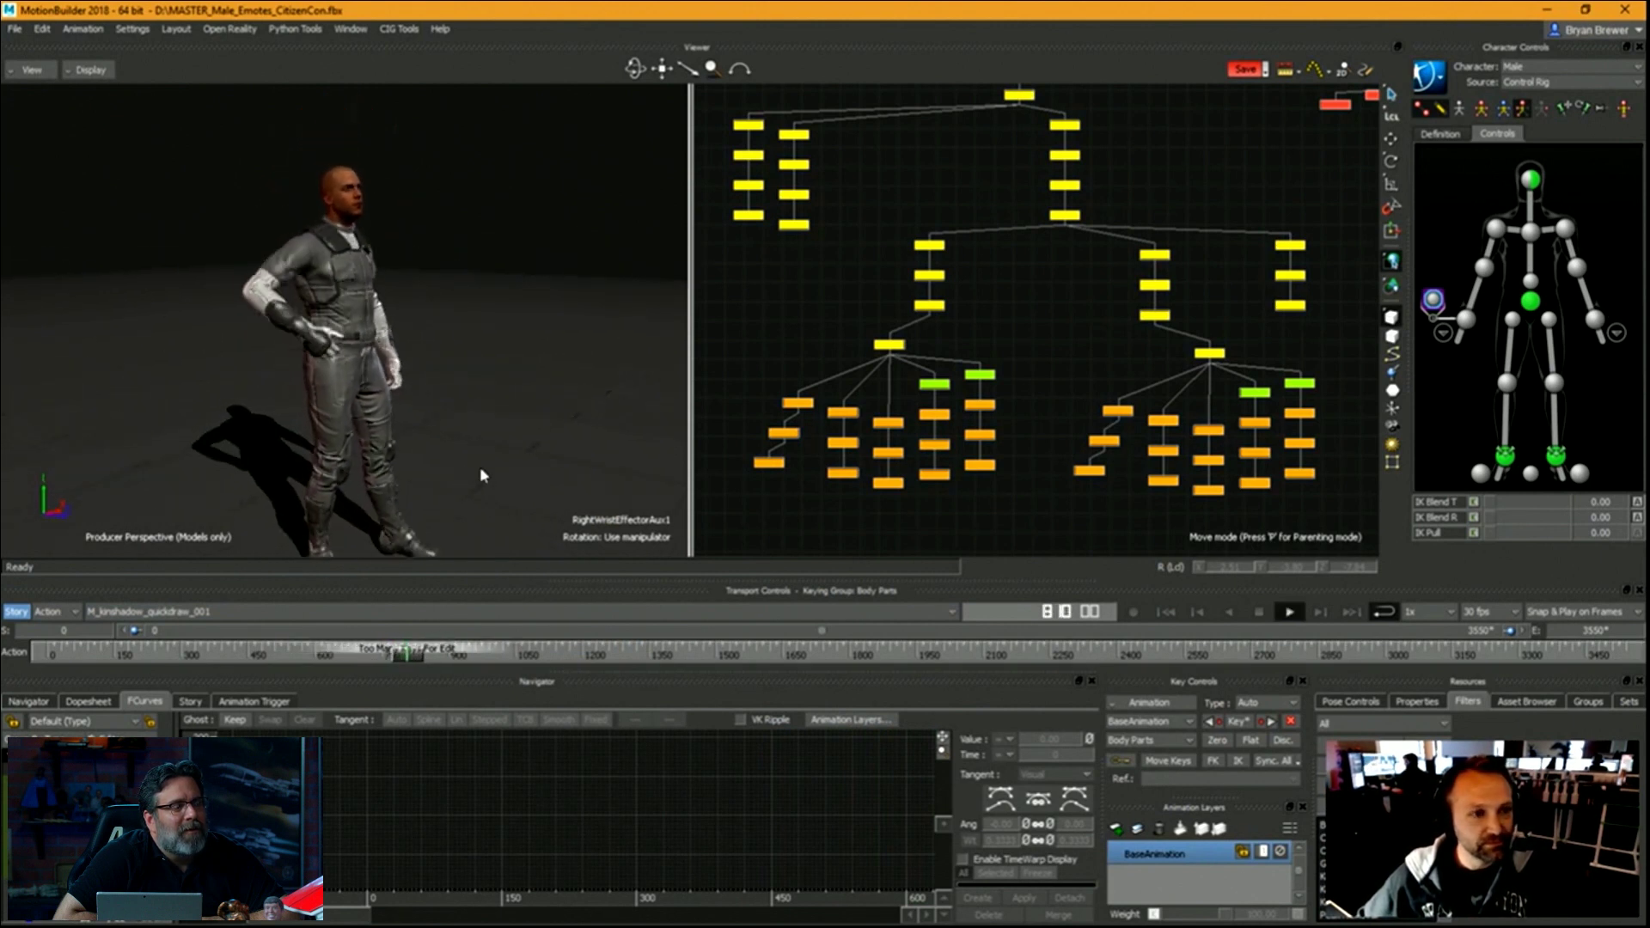
left_click(249, 611)
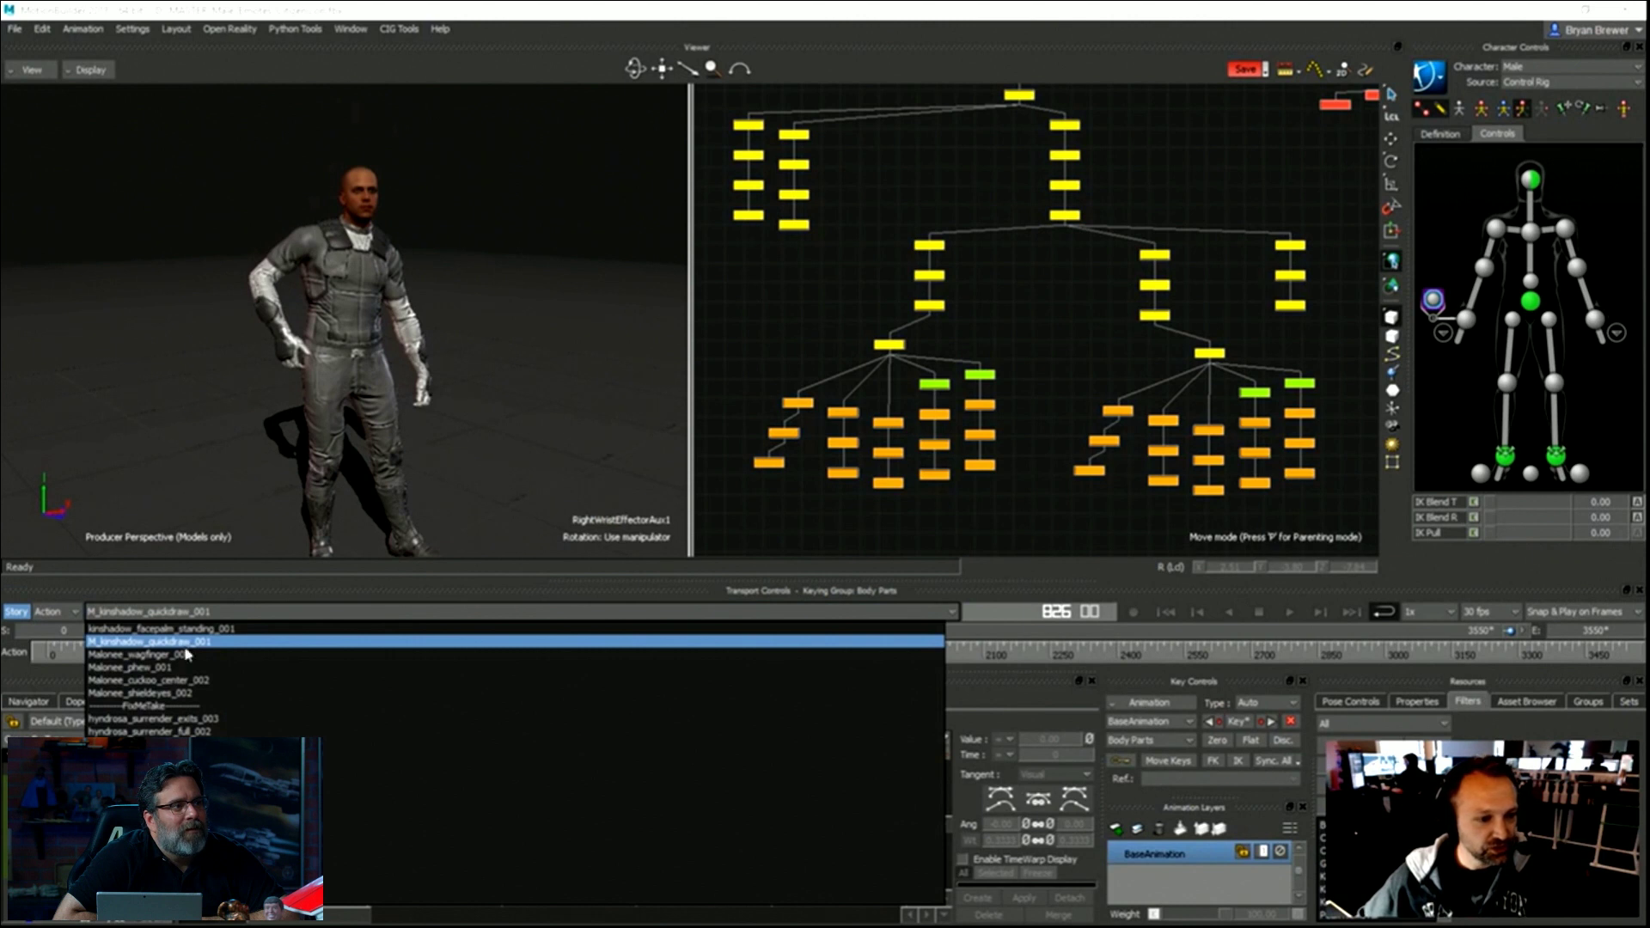
left_click(204, 629)
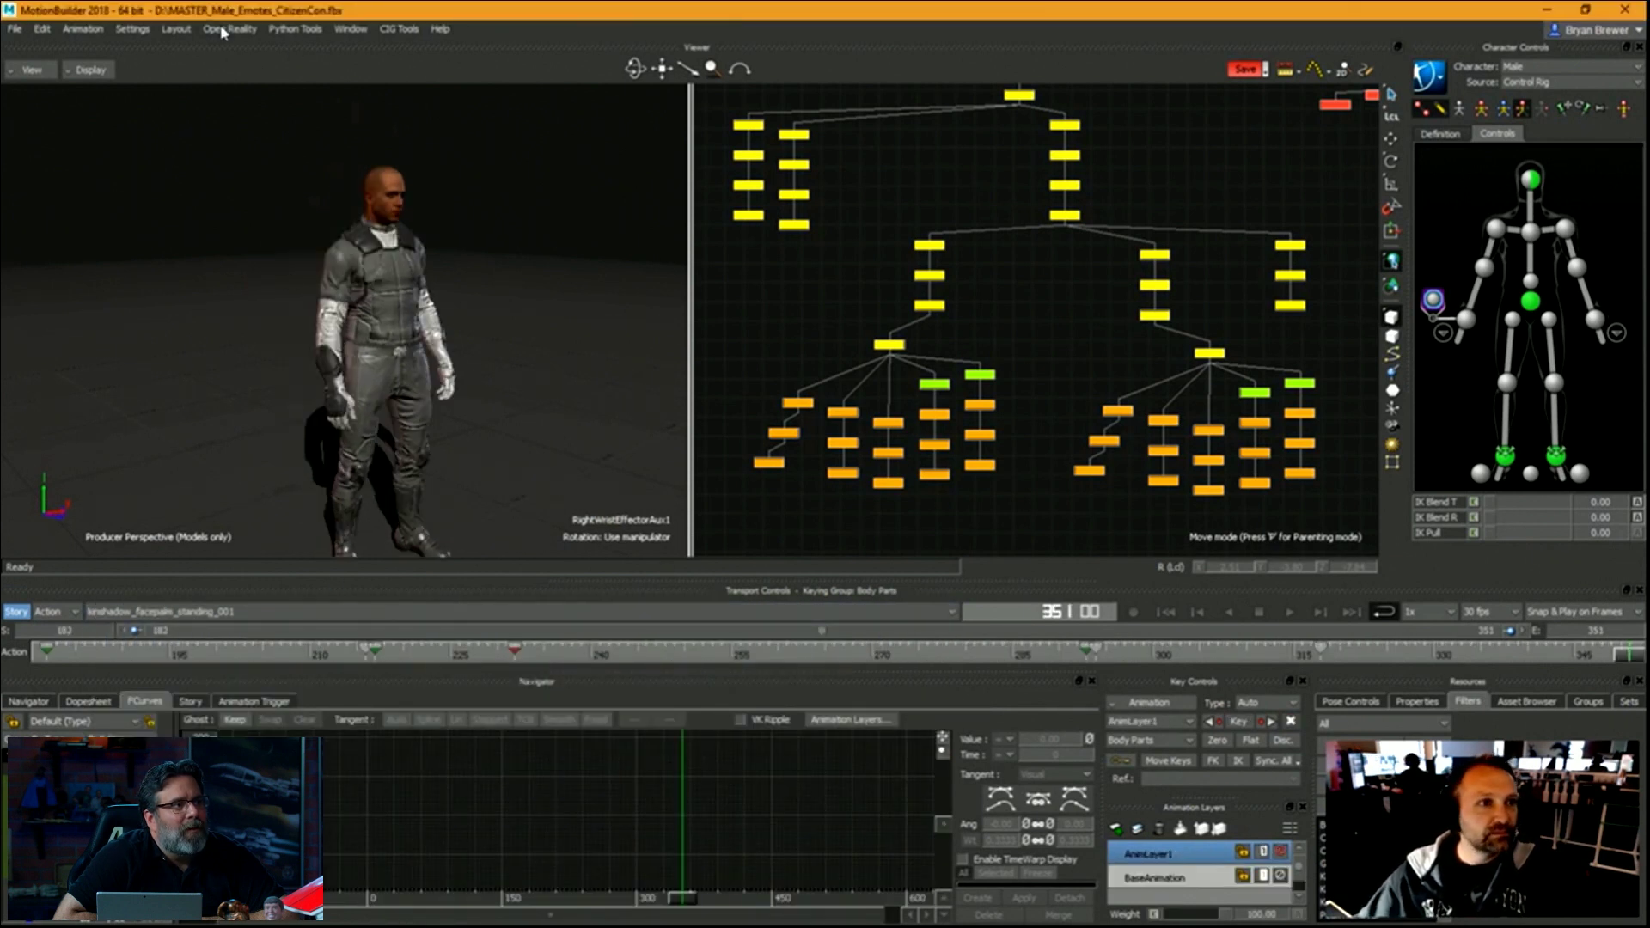
Switch to the Preview layout with a single perspective view and review the facepalm in playback, from full body to a close-up of the face.
left_click(177, 30)
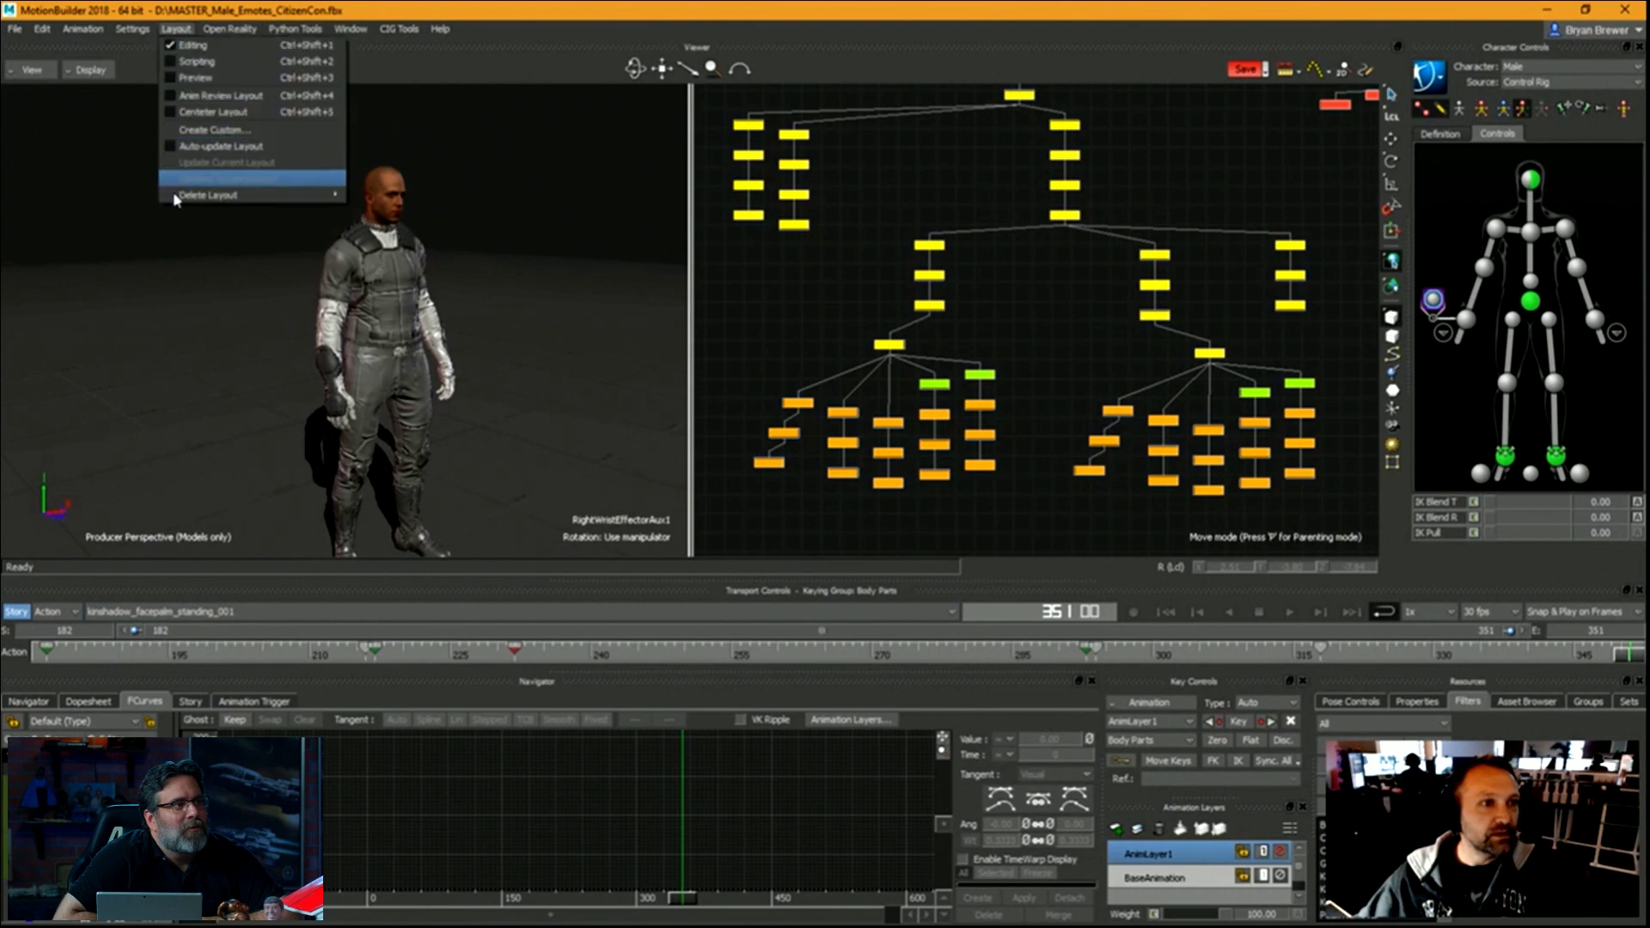
left_click(244, 77)
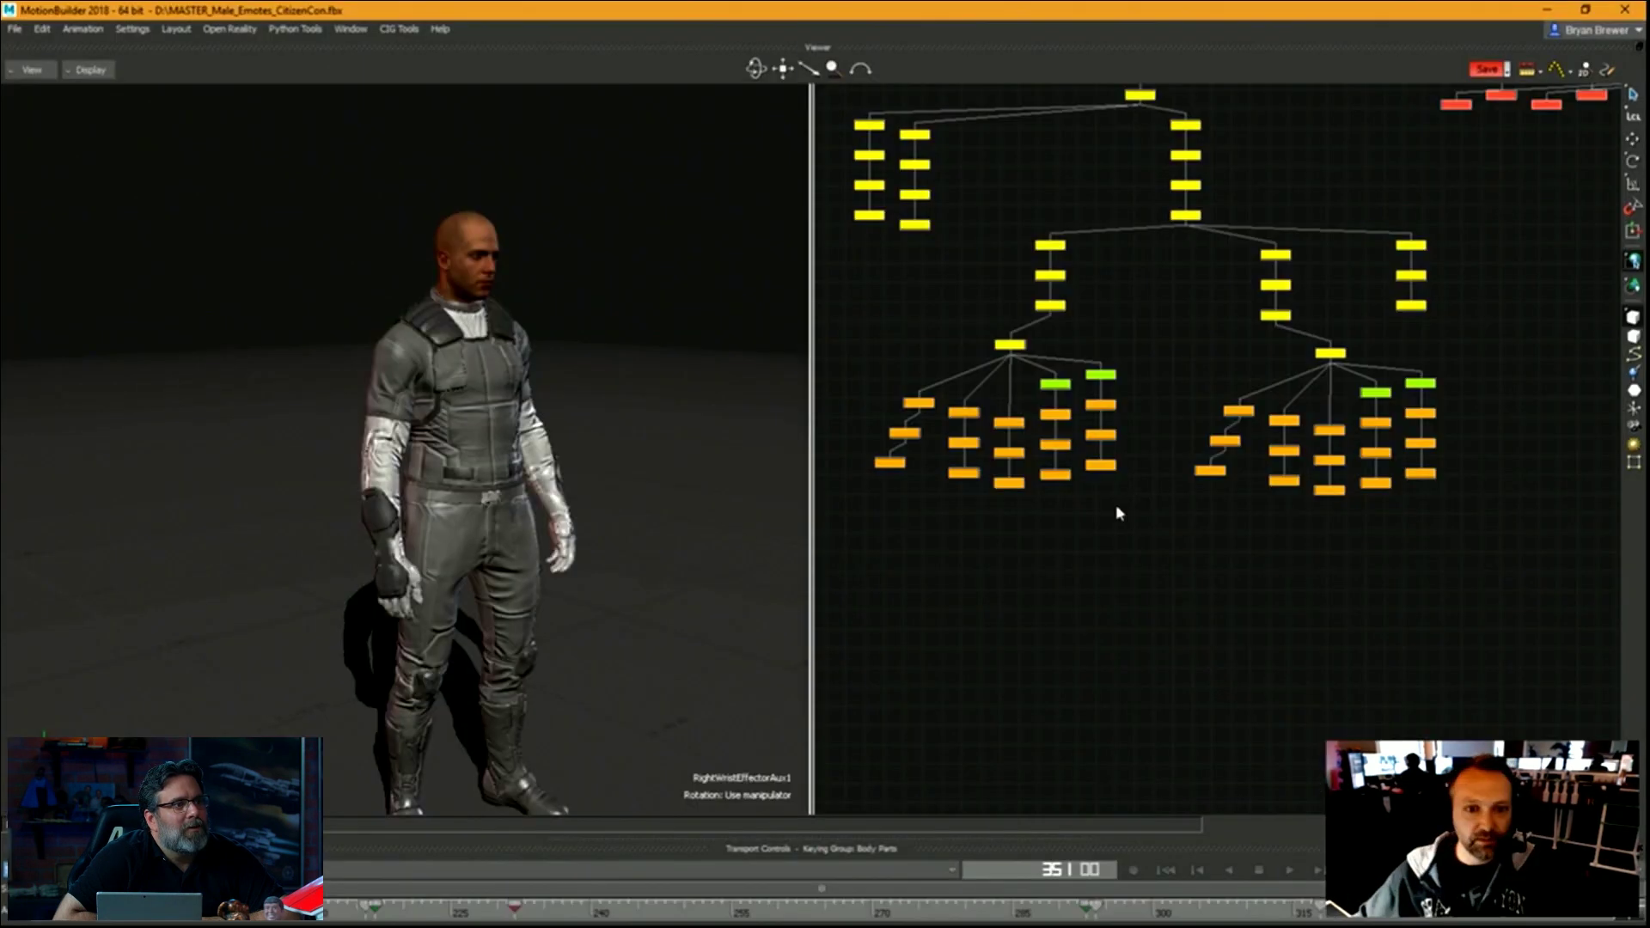
key("ctrl+1")
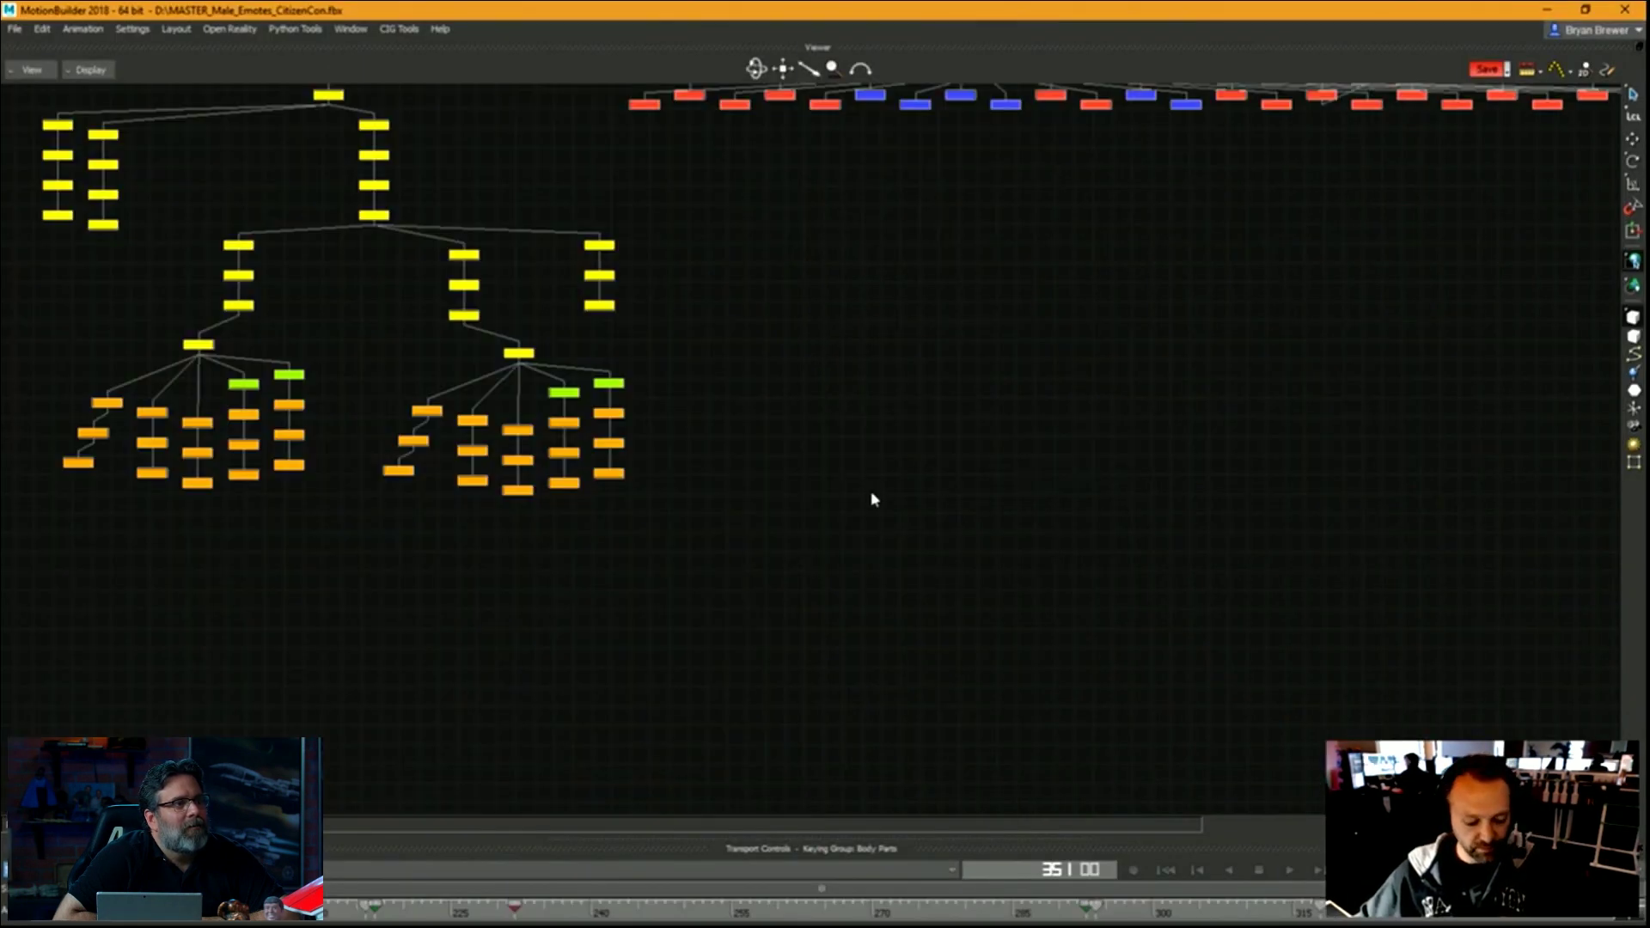
key("ctrl+e")
left_click_drag(1032, 496, 928, 525, "shift")
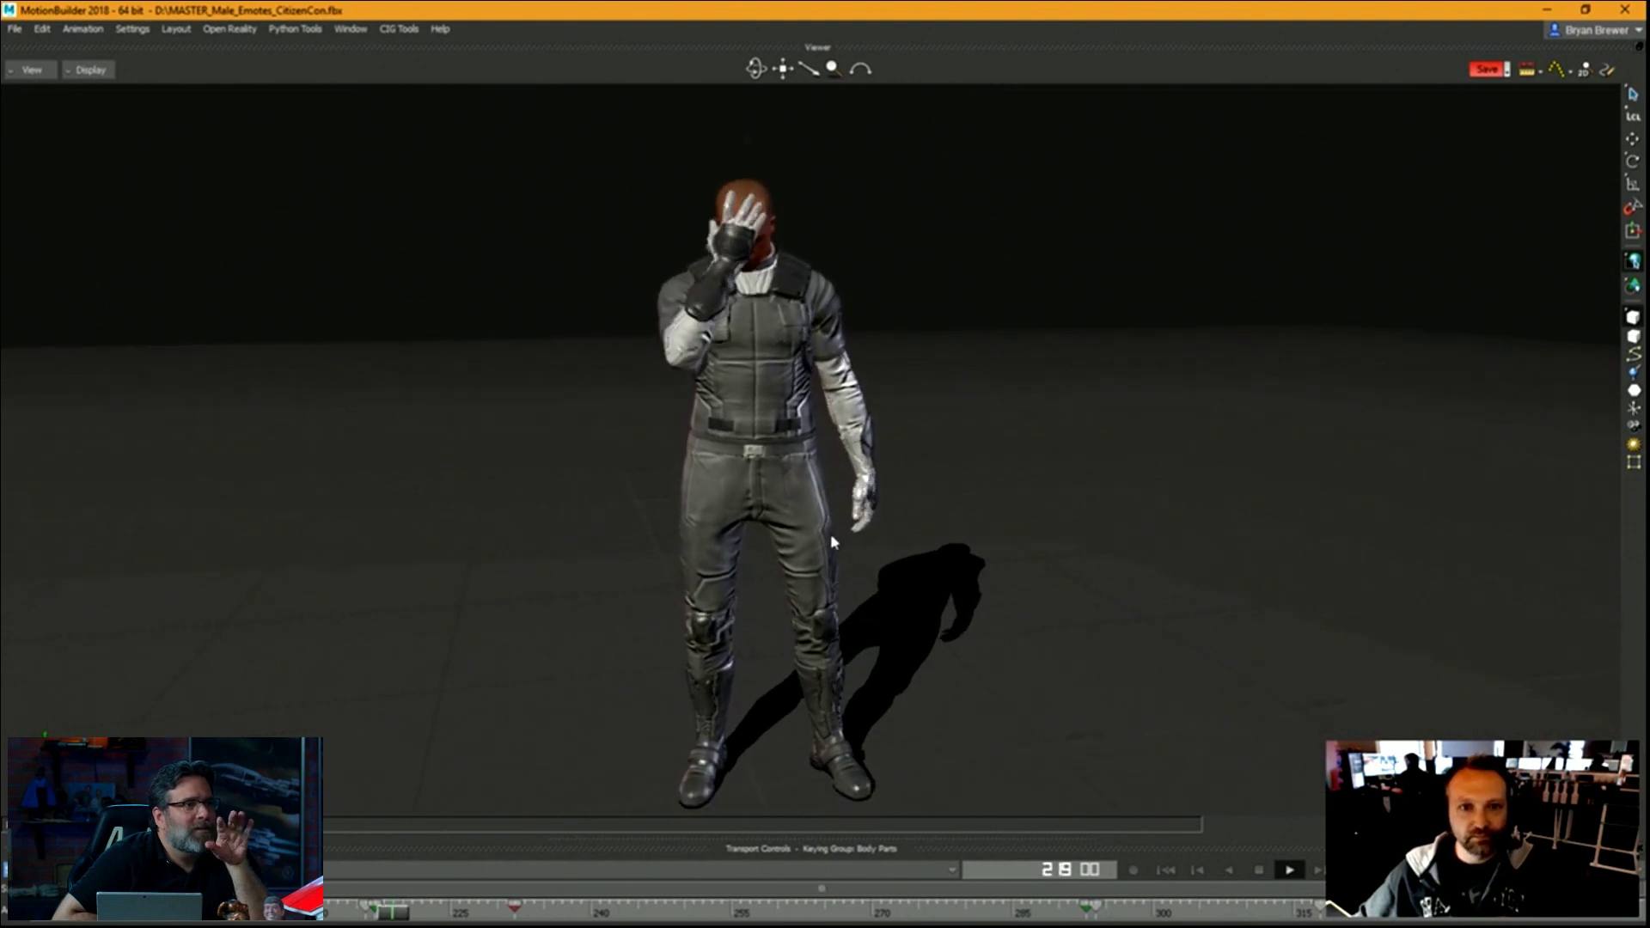
left_click_drag(833, 543, 966, 546, "ctrl+shift")
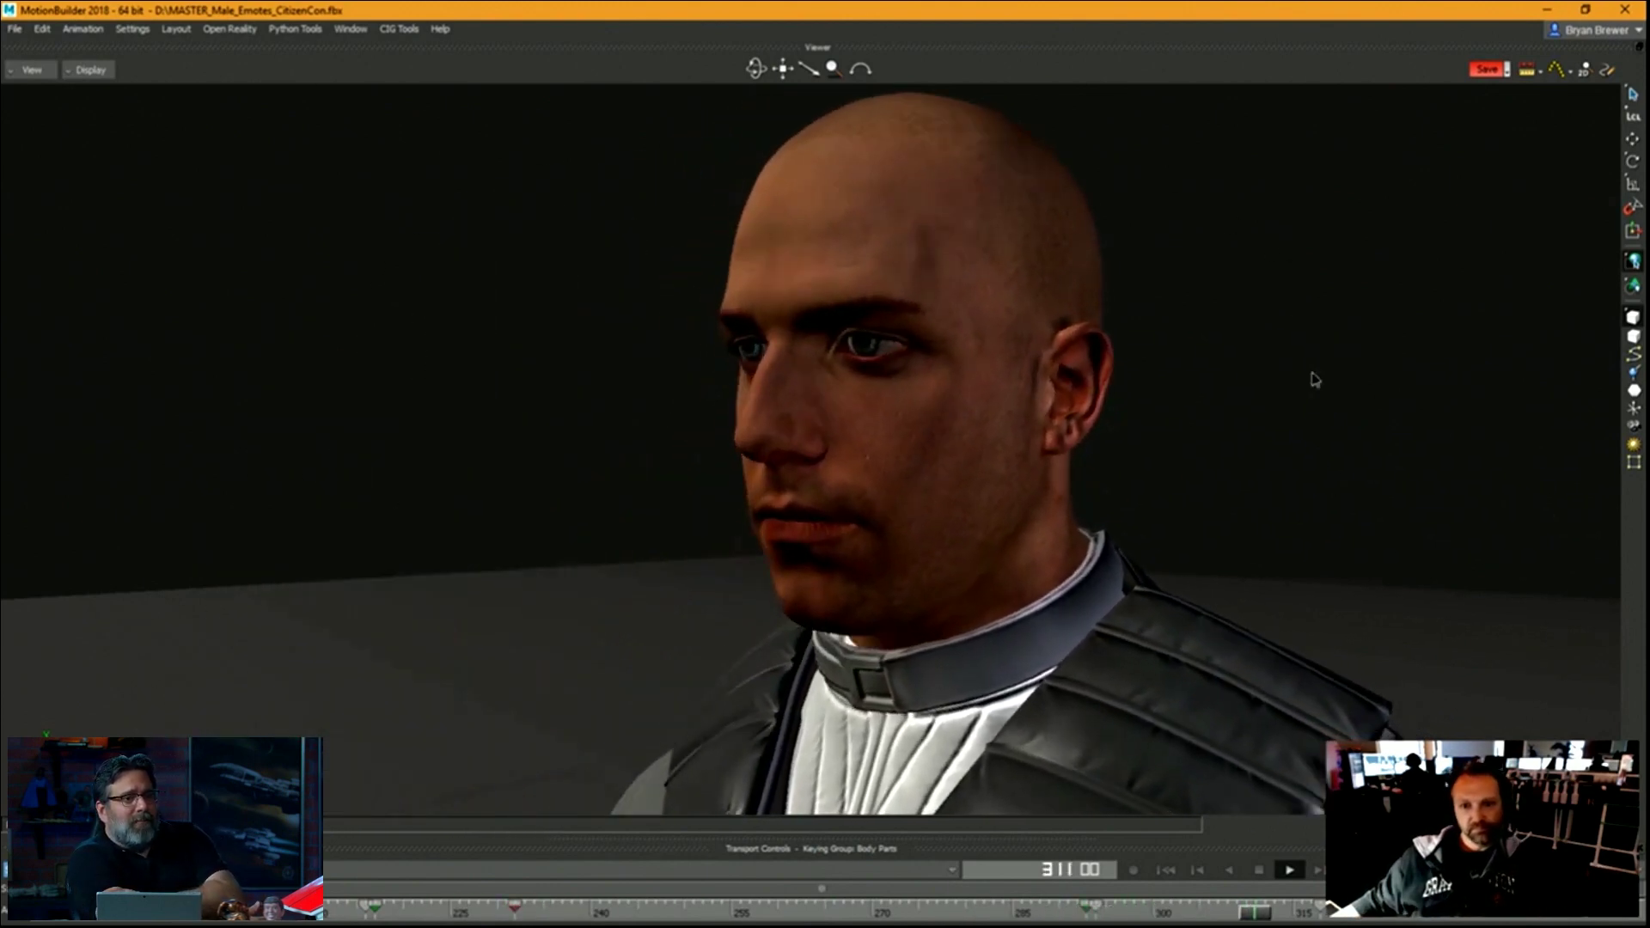
middle_click_drag(855, 523, 806, 273)
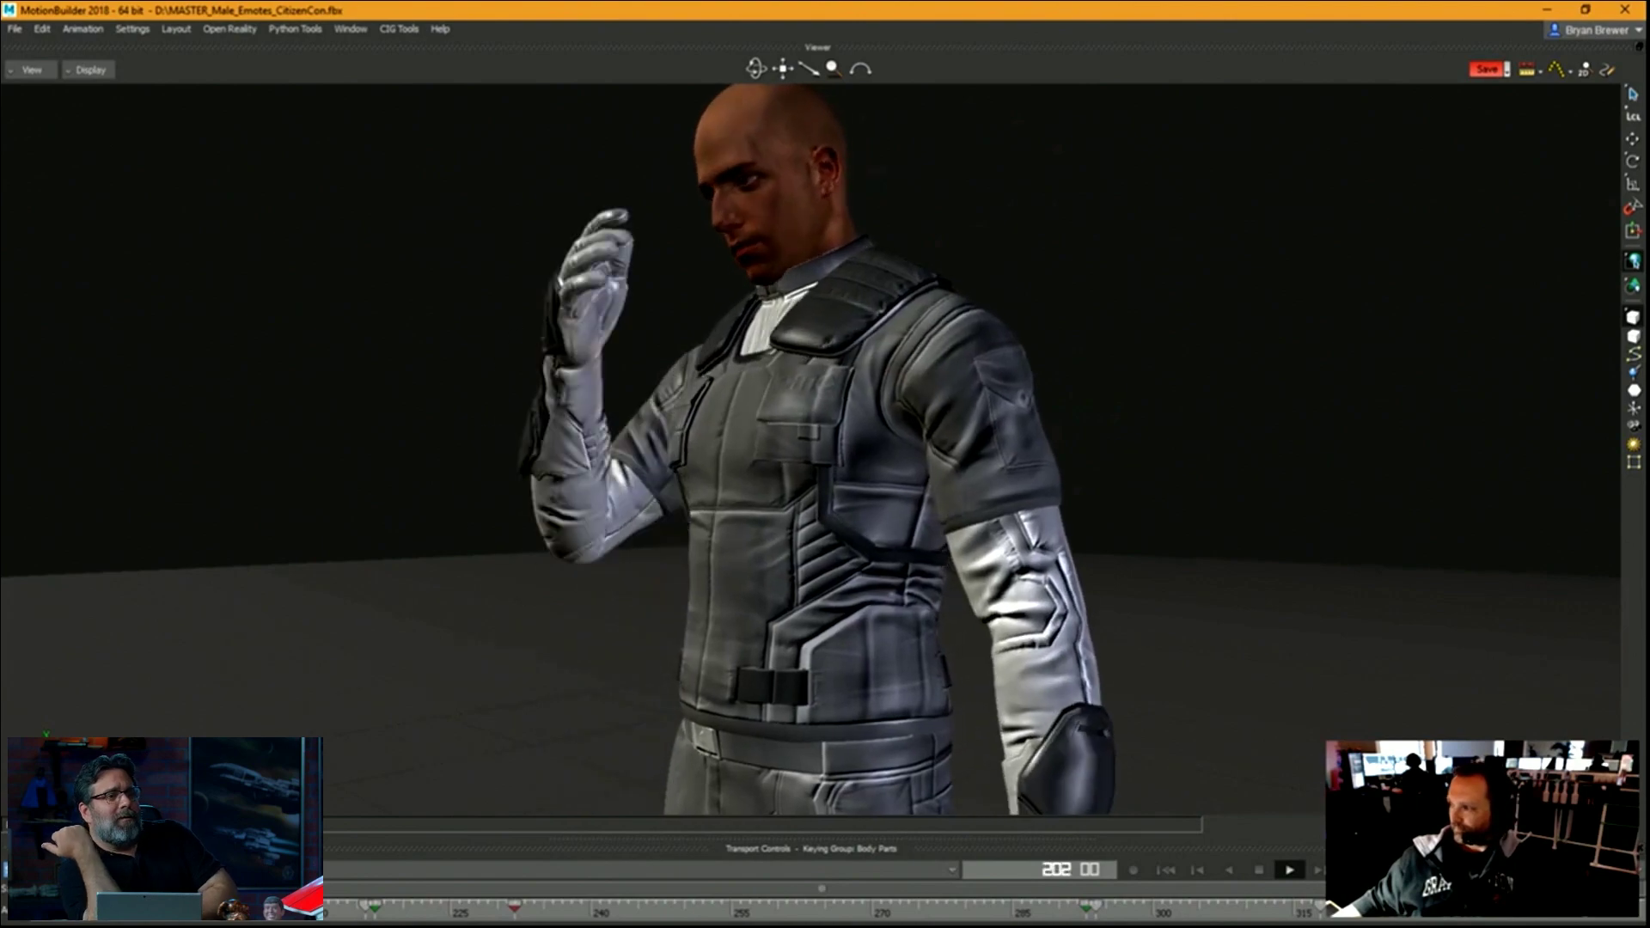